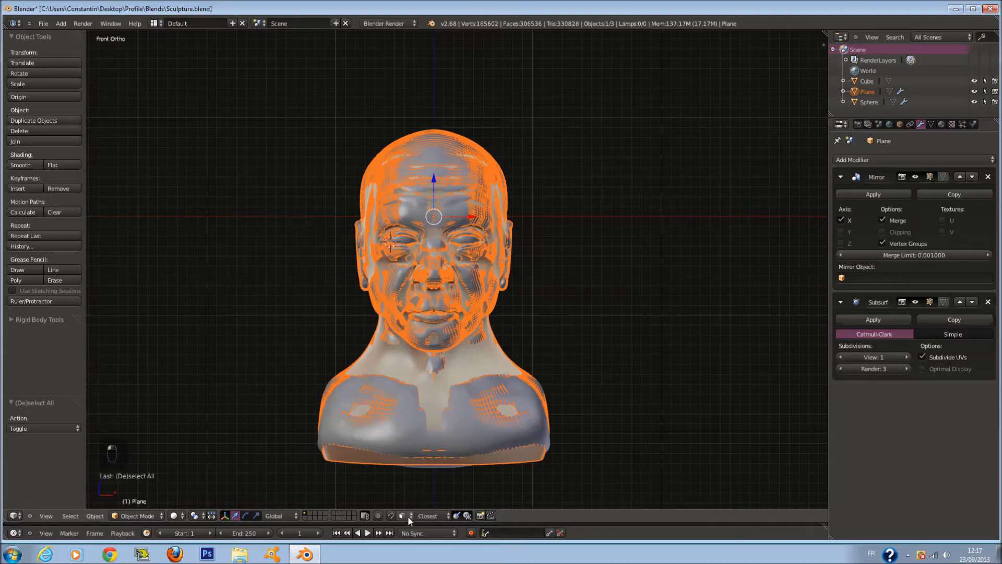
# Step: Set the snapping element to Increment and move the Plane mesh to layer 11
pyautogui.click(409, 516)
pyautogui.click(424, 505)
pyautogui.scroll(1, 574, 457)
pyautogui.press('m')
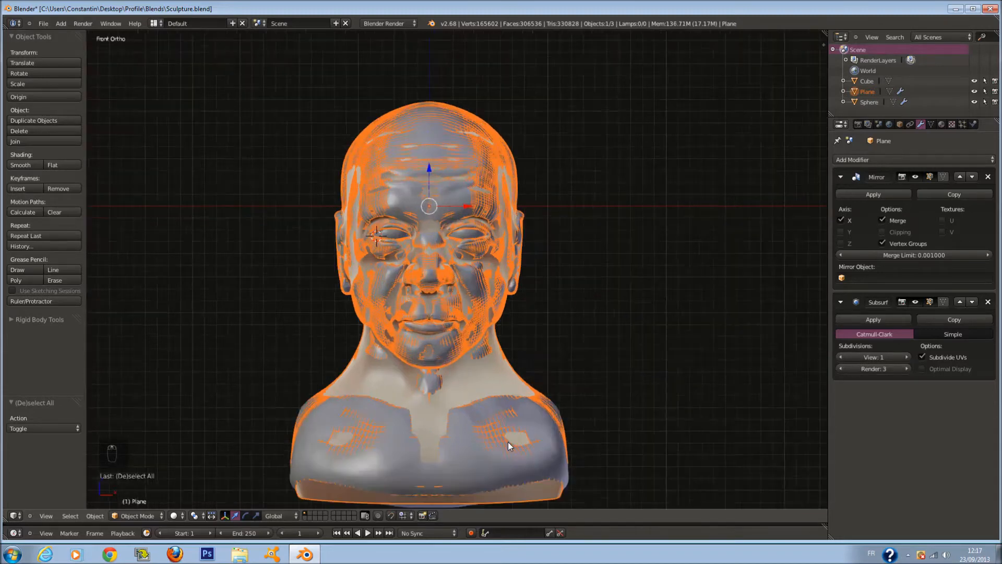
pyautogui.click(644, 478)
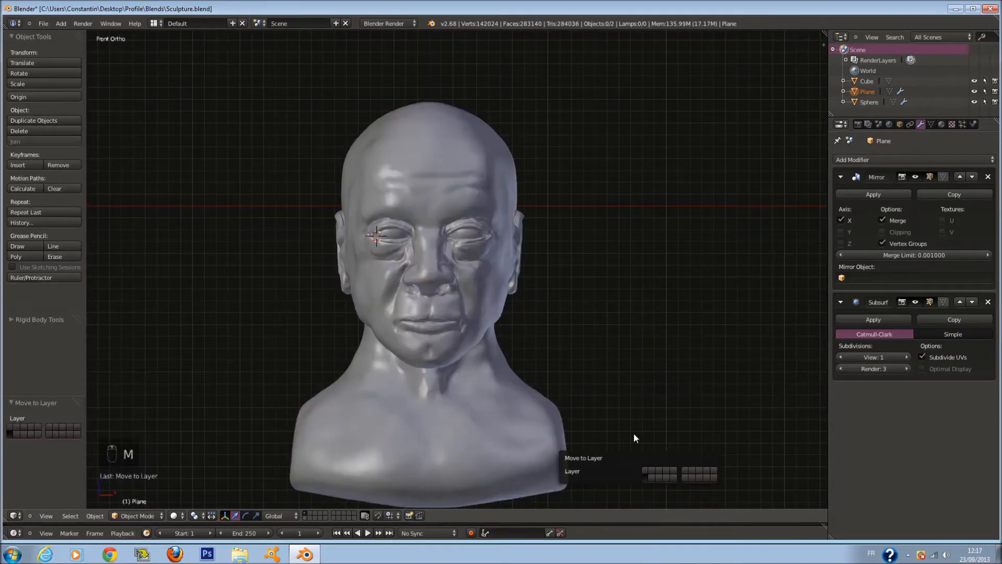
# Step: Move the high-poly Cube sculpture to layer 2
pyautogui.rightClick(508, 352)
pyautogui.press('m')
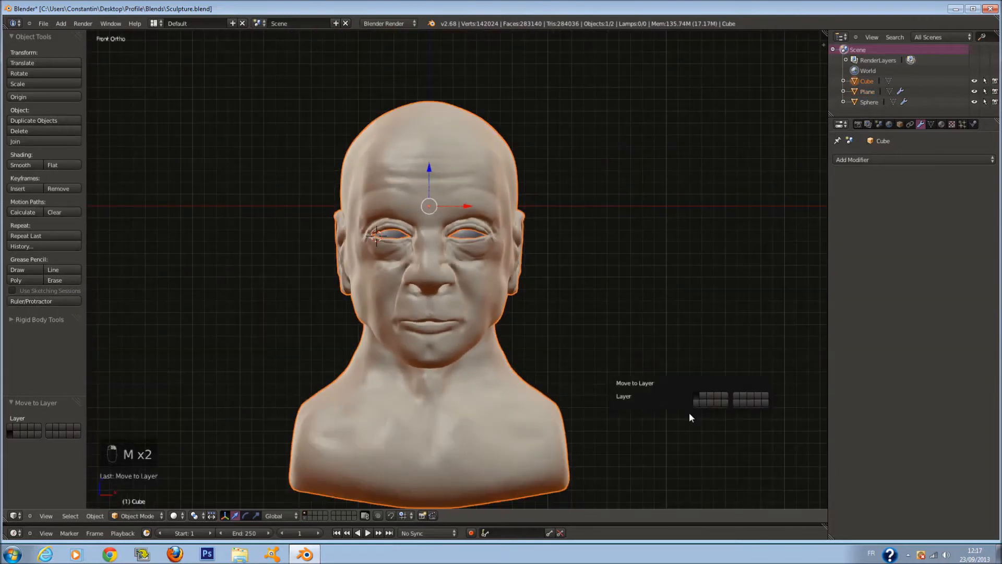
pyautogui.click(701, 402)
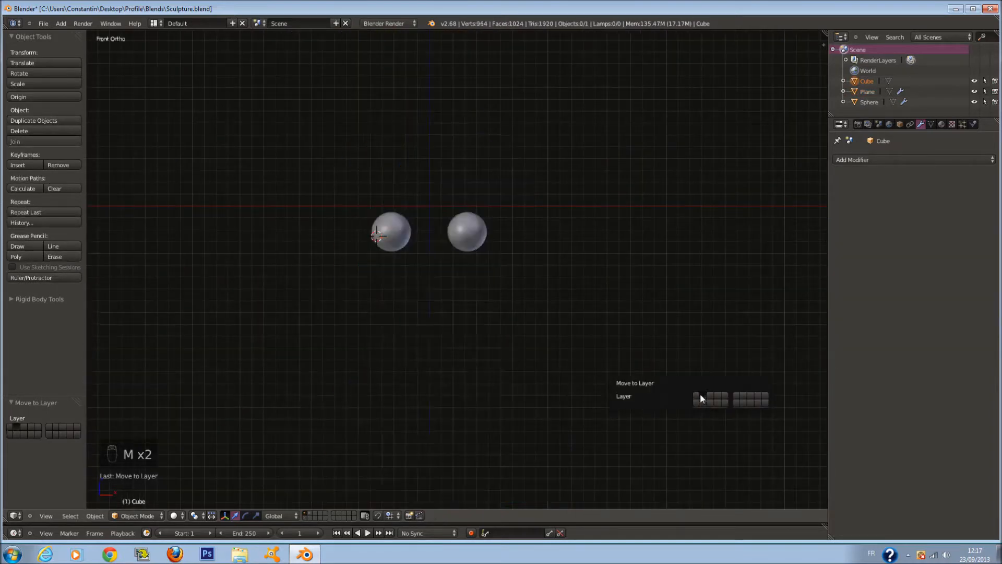
# Step: Show layer 11 and move the Plane mesh back to layer 1
pyautogui.click(305, 519)
pyautogui.rightClick(503, 354)
pyautogui.press('m')
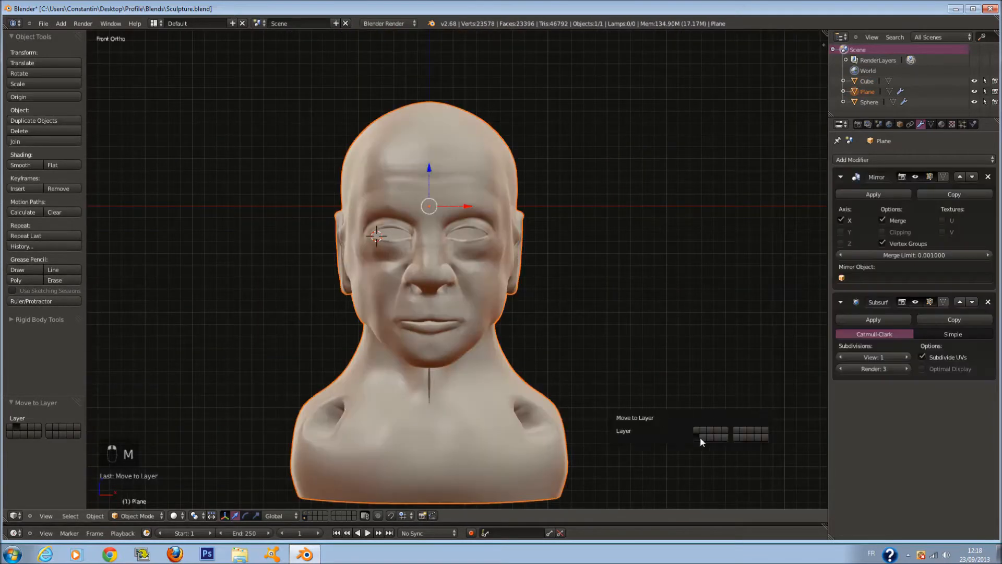
pyautogui.click(701, 431)
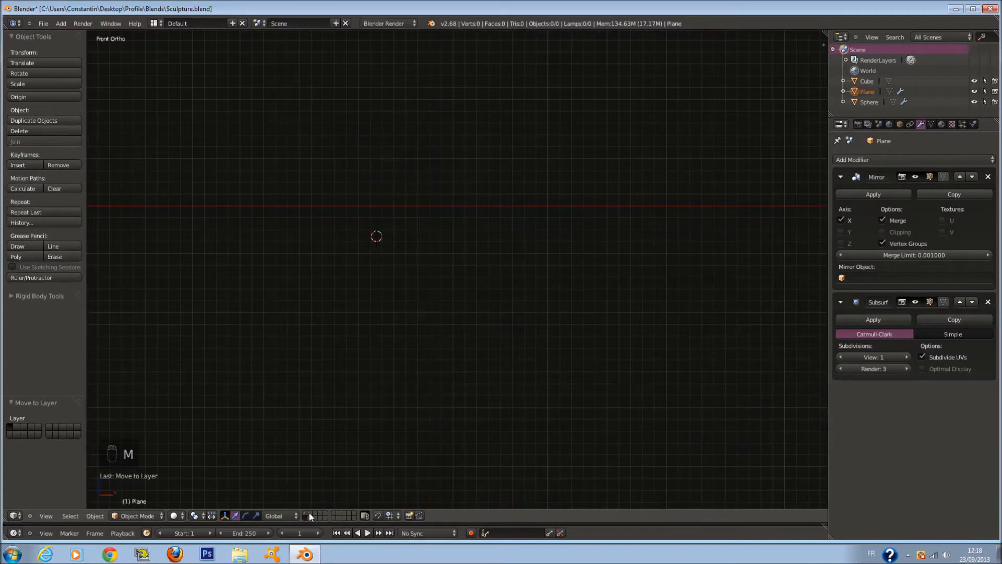
# Step: Show layer 2 and examine the sculpted head from the front and at an angle
pyautogui.click(429, 345)
pyautogui.scroll(1, 428, 346)
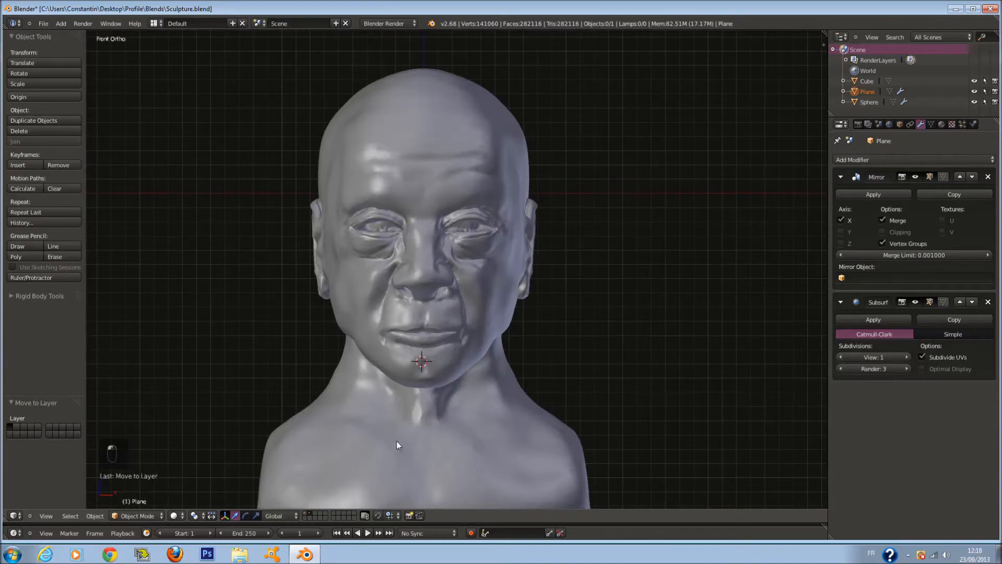
pyautogui.scroll(3, 424, 404)
pyautogui.moveTo(424, 403); pyautogui.dragTo(389, 400, button='middle')
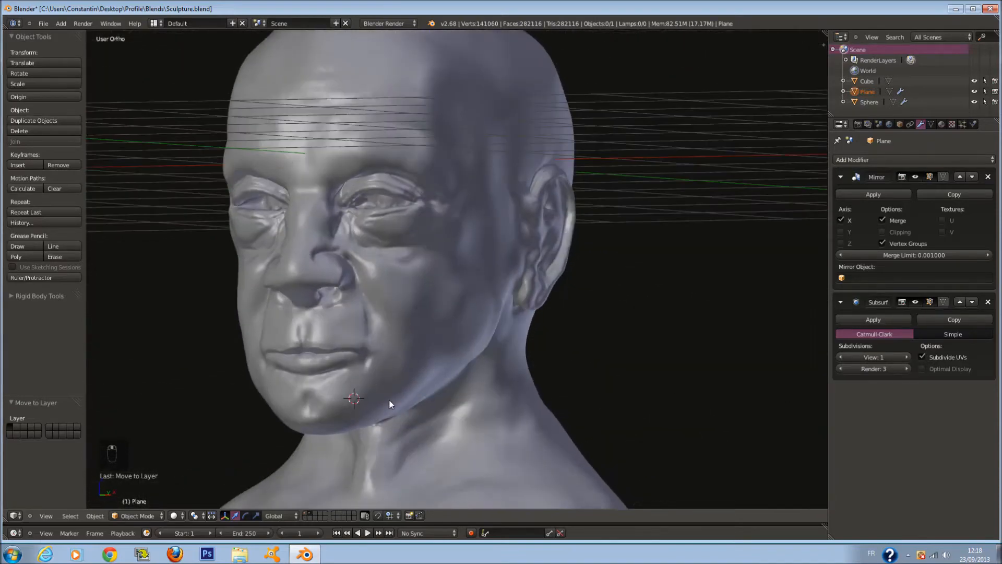
pyautogui.press('KP_1')
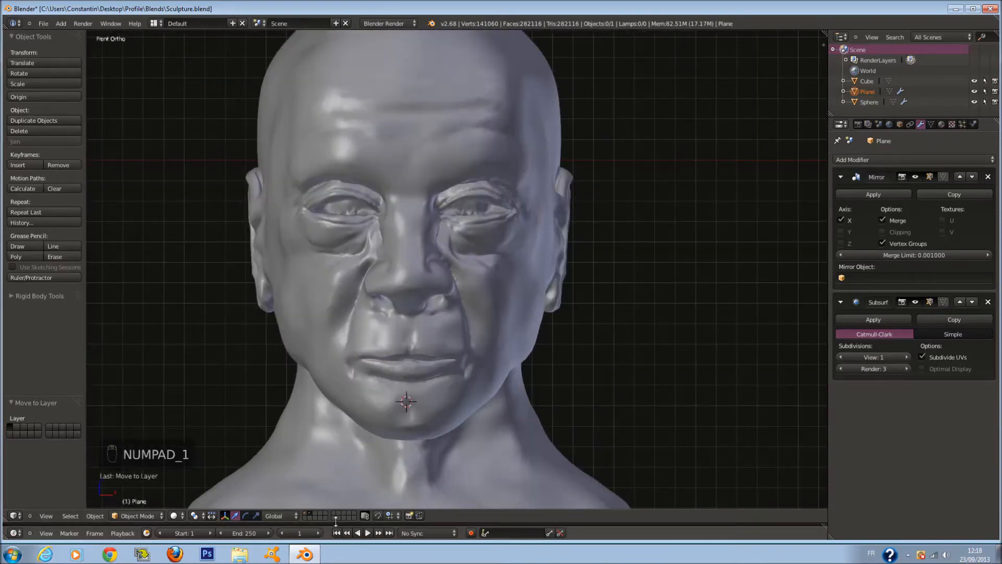
# Step: Show layer 1, enter Edit Mode on the Plane mesh and select the stray vertex causing the shoulder dent
pyautogui.click(305, 515)
pyautogui.scroll(-6, 377, 441)
pyautogui.scroll(4, 434, 364)
pyautogui.press('Tab')
pyautogui.moveTo(434, 364)
pyautogui.mouseDown(button='middle')
pyautogui.moveTo(473, 361)
pyautogui.moveTo(496, 397)
pyautogui.moveTo(436, 362)
pyautogui.moveTo(463, 356)
pyautogui.mouseUp(button='middle')
pyautogui.press('z')
pyautogui.press('a')
pyautogui.press('z')
pyautogui.press('z')
pyautogui.press('z')
pyautogui.moveTo(551, 360); pyautogui.dragTo(554, 357, button='middle')
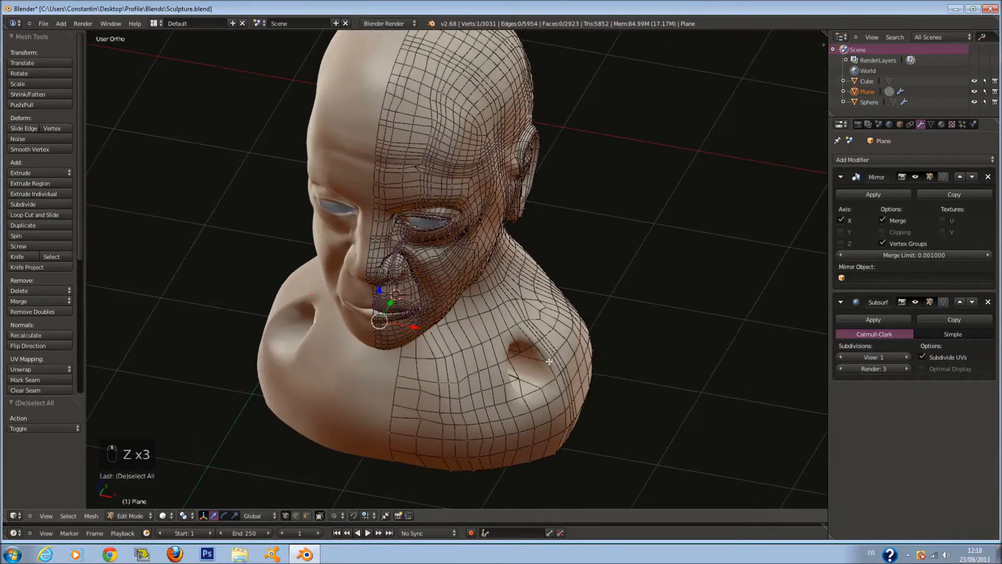
# Step: Move the stray vertex 1.430 along X and -1.039 along Y, then raise it back onto the shoulder surface
pyautogui.press('KP_7')
pyautogui.press('z')
pyautogui.press('g')
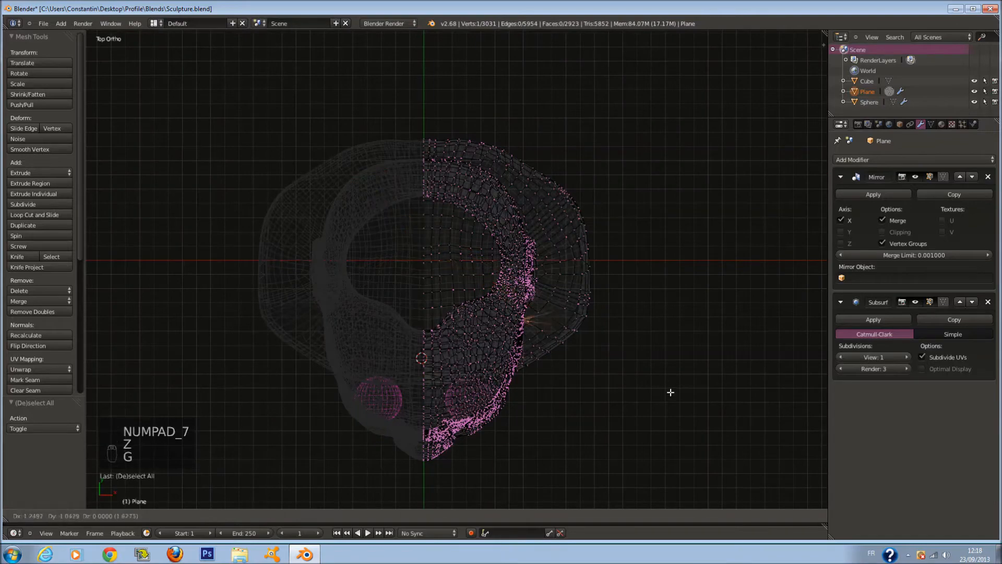
pyautogui.click(696, 391)
pyautogui.press('z')
pyautogui.moveTo(696, 391)
pyautogui.mouseDown(button='middle')
pyautogui.moveTo(642, 315)
pyautogui.moveTo(611, 367)
pyautogui.mouseUp(button='middle')
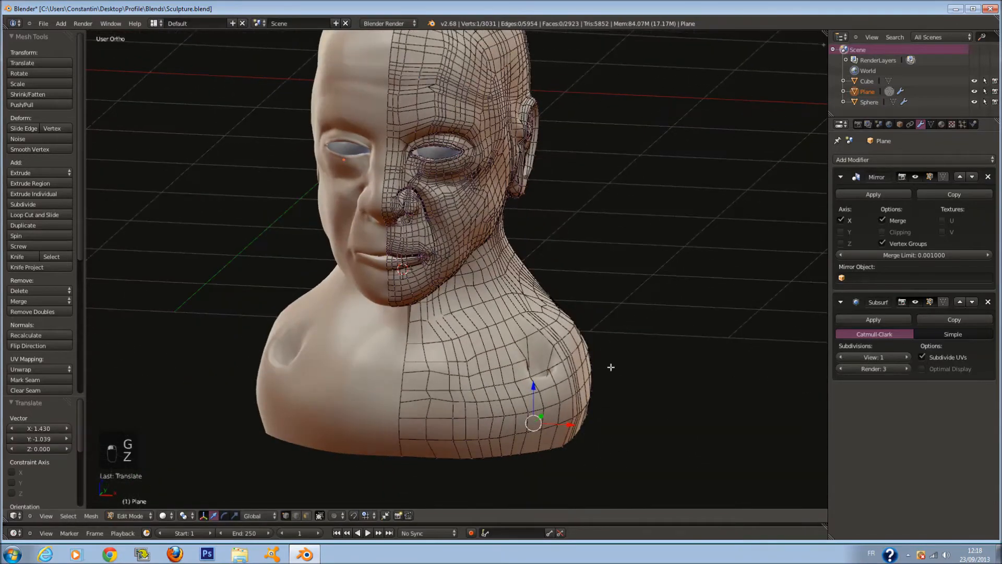
pyautogui.moveTo(533, 387); pyautogui.dragTo(538, 319)
pyautogui.moveTo(538, 319); pyautogui.dragTo(572, 335, button='middle')
pyautogui.moveTo(585, 345); pyautogui.dragTo(586, 345)
# Step: Leave Edit Mode and examine the bust's shoulder, profile and face from several angles
pyautogui.press('KP_1')
pyautogui.press('Tab')
pyautogui.moveTo(562, 340)
pyautogui.mouseDown(button='middle')
pyautogui.moveTo(558, 351)
pyautogui.moveTo(581, 361)
pyautogui.moveTo(653, 338)
pyautogui.moveTo(644, 301)
pyautogui.mouseUp(button='middle')
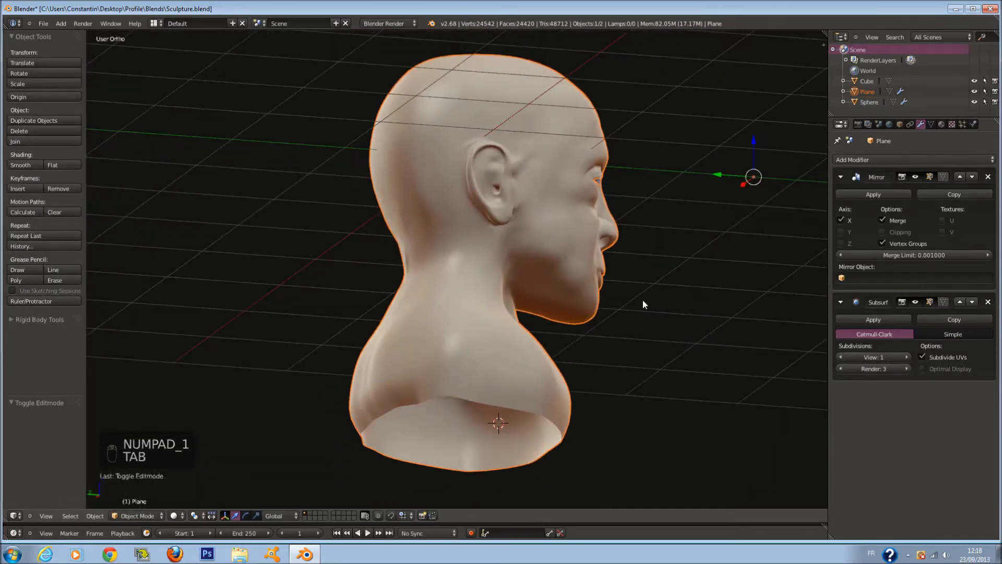
pyautogui.scroll(5, 627, 267)
pyautogui.moveTo(604, 247)
pyautogui.mouseDown(button='middle')
pyautogui.moveTo(555, 217)
pyautogui.moveTo(369, 251)
pyautogui.moveTo(475, 253)
pyautogui.moveTo(495, 271)
pyautogui.mouseUp(button='middle')
pyautogui.press('KP_1')
# Step: Re-enter Edit Mode and select the edge loop along the head's centre line
pyautogui.press('Tab')
pyautogui.scroll(-3, 571, 286)
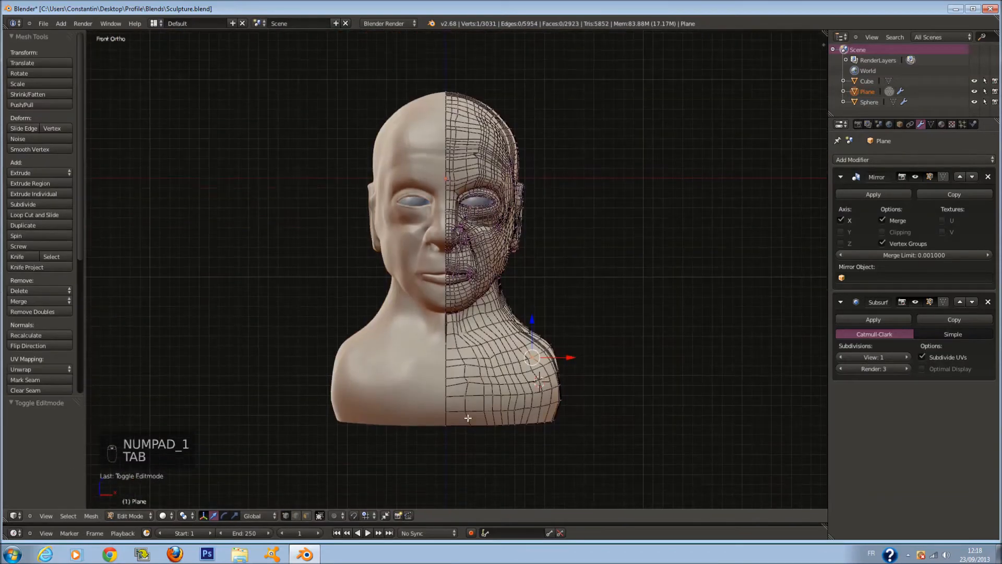
pyautogui.scroll(3, 436, 407)
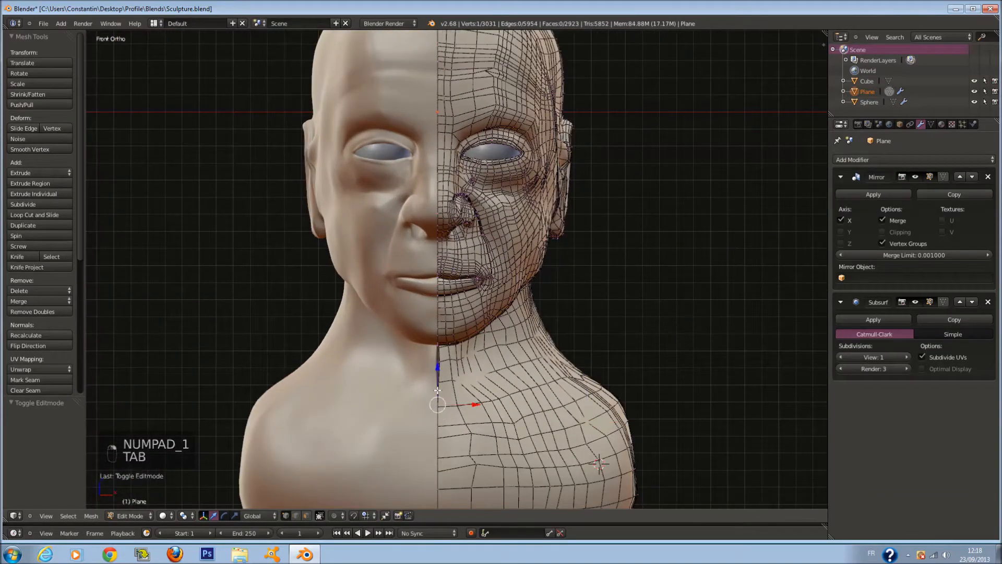
pyautogui.keyDown('alt'); pyautogui.rightClick(438, 389); pyautogui.keyUp('alt')
# Step: Try shifting the head's centre-line loop along X with the Mirror modifier's Clipping off
pyautogui.click(882, 232)
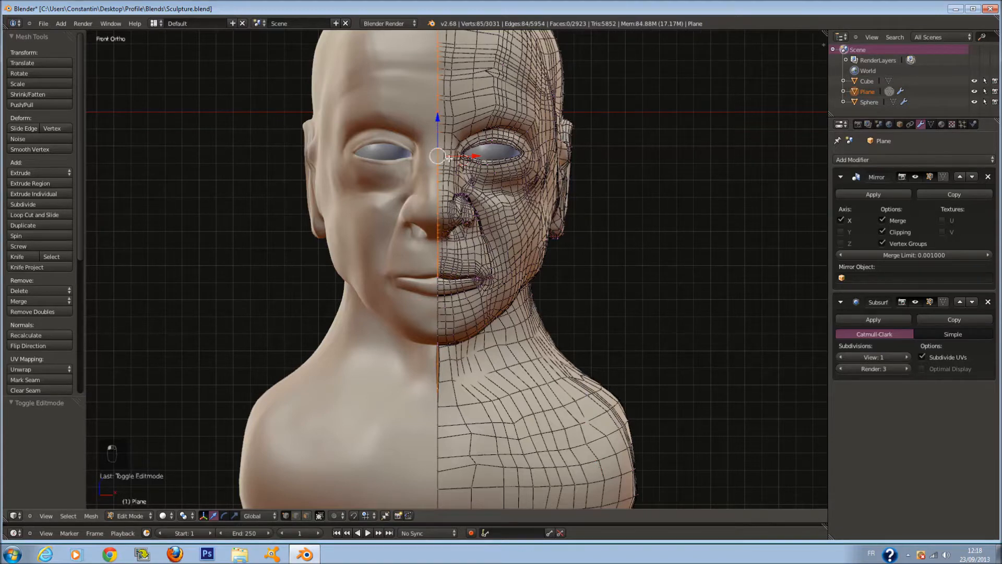
pyautogui.click(883, 232)
pyautogui.press('g')
pyautogui.press('x')
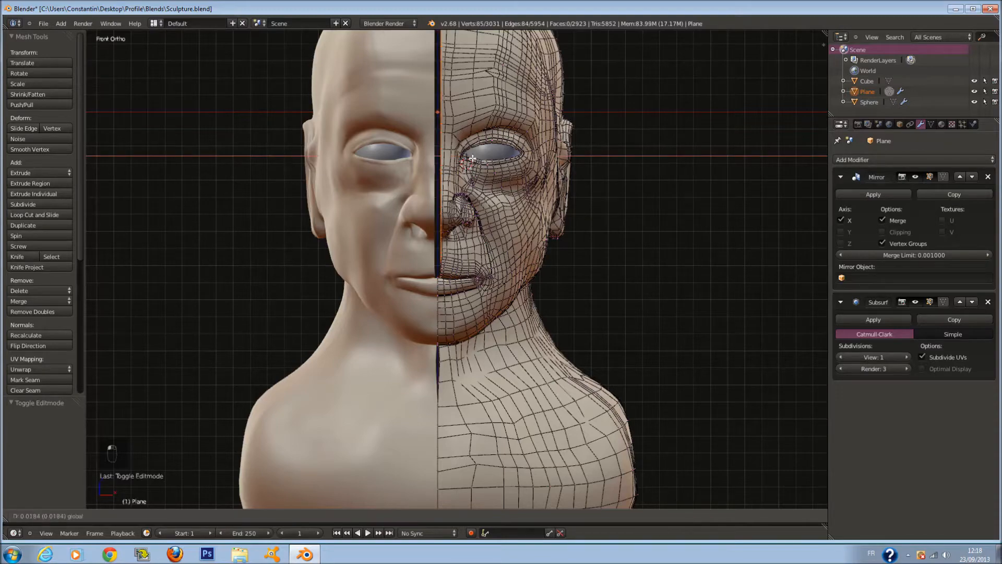
pyautogui.hotkey('ctrl', 'z')
# Step: Add the chest's centre edges to the selection and shift the whole centre line 0.012 along X
pyautogui.press('z')
pyautogui.moveTo(459, 440); pyautogui.dragTo(421, 443, button='middle')
pyautogui.press('z')
pyautogui.press('z')
pyautogui.keyDown('alt'); pyautogui.keyDown('shift'); pyautogui.click(399, 490); pyautogui.keyUp('shift'); pyautogui.keyUp('alt')
pyautogui.moveTo(429, 424); pyautogui.dragTo(492, 397, button='middle')
pyautogui.press('z')
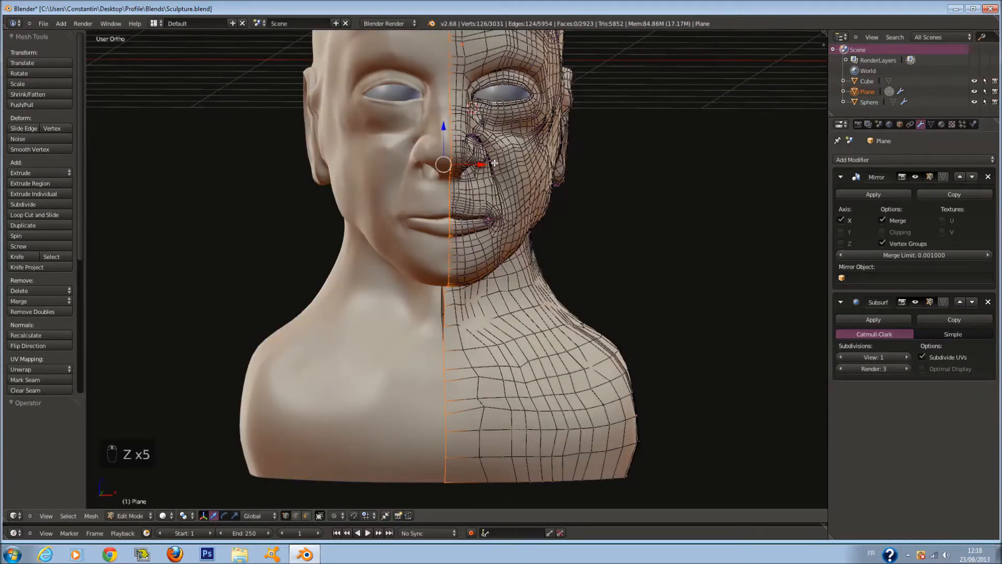
pyautogui.moveTo(483, 166); pyautogui.dragTo(474, 166)
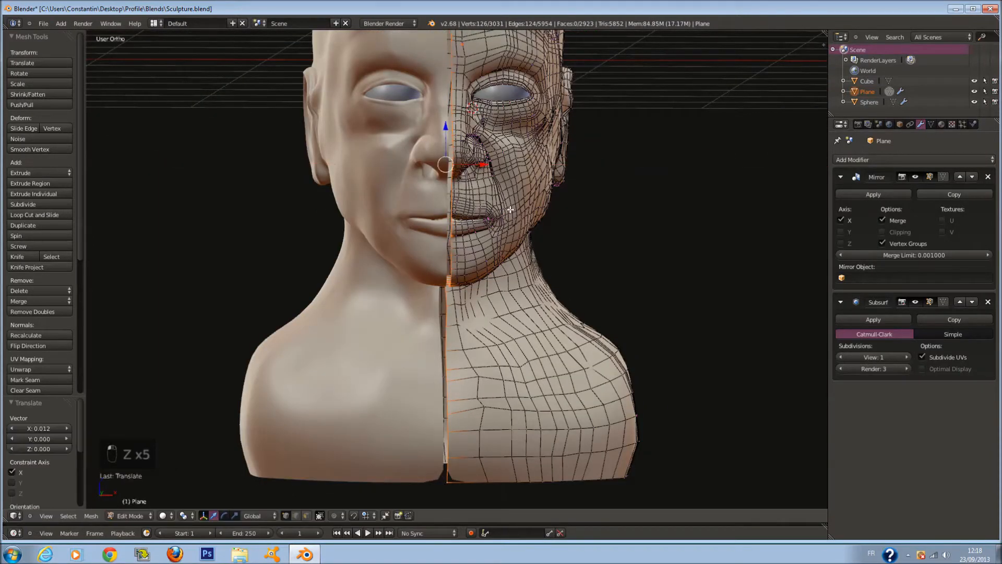
# Step: Enable Clipping in the Mirror modifier, move the centre line back onto the mirror plane and exit Edit Mode
pyautogui.press('z')
pyautogui.click(882, 232)
pyautogui.press('z')
pyautogui.moveTo(478, 166); pyautogui.dragTo(469, 170)
pyautogui.press('Tab')
pyautogui.press('KP_1')
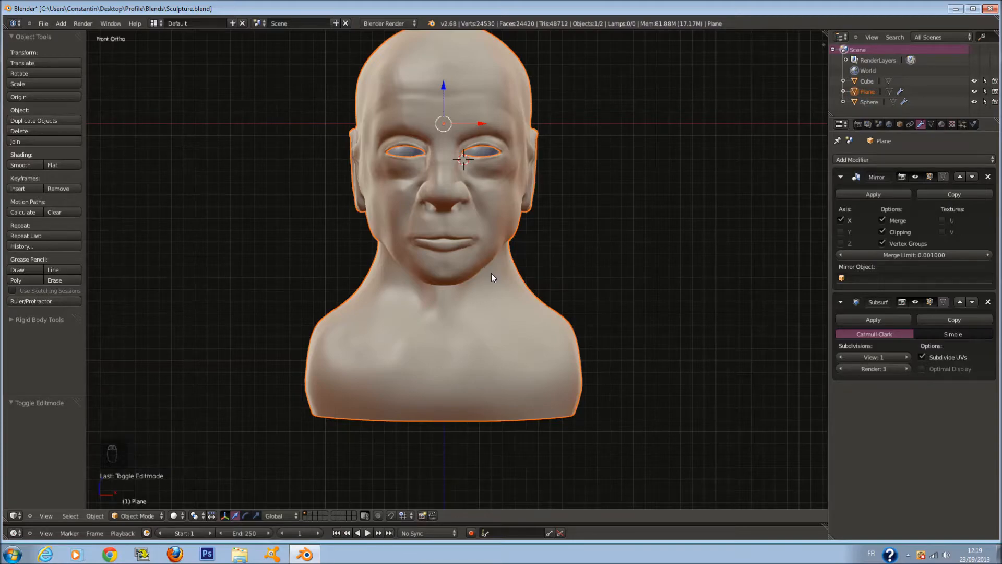
# Step: Enter Edit Mode and select the edge loop around the eye opening, centring the view on it
pyautogui.scroll(4, 491, 273)
pyautogui.press('Tab')
pyautogui.scroll(1, 496, 246)
pyautogui.keyDown('shift'); pyautogui.moveTo(496, 137); pyautogui.dragTo(453, 243, button='middle'); pyautogui.keyUp('shift')
pyautogui.scroll(3, 495, 206)
pyautogui.scroll(1, 452, 219)
pyautogui.keyDown('shift'); pyautogui.moveTo(451, 179); pyautogui.dragTo(448, 315, button='middle'); pyautogui.keyUp('shift')
pyautogui.rightClick(236, 161)
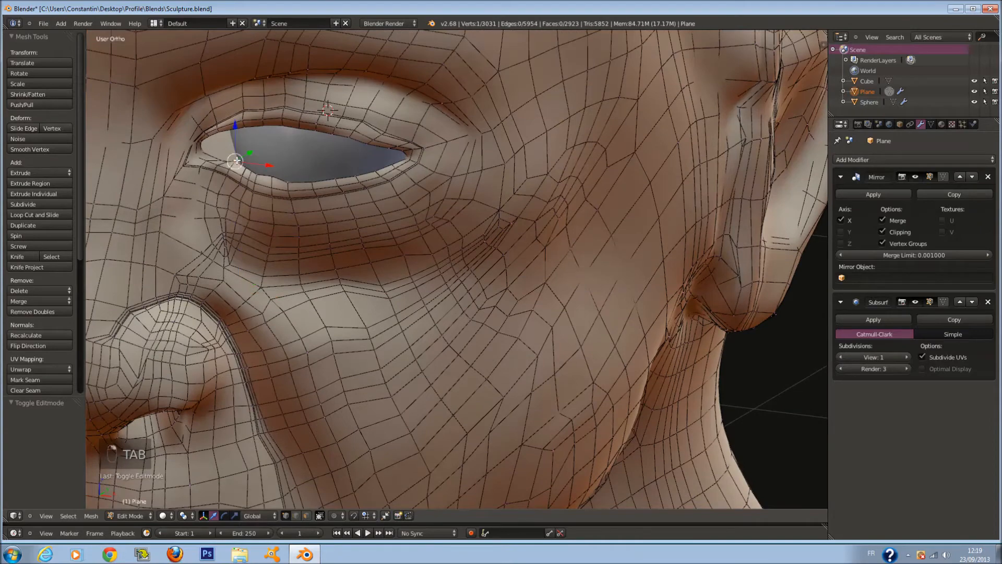
pyautogui.press('KP_Decimal')
pyautogui.keyDown('alt'); pyautogui.rightClick(508, 288); pyautogui.keyUp('alt')
pyautogui.press('KP_Decimal')
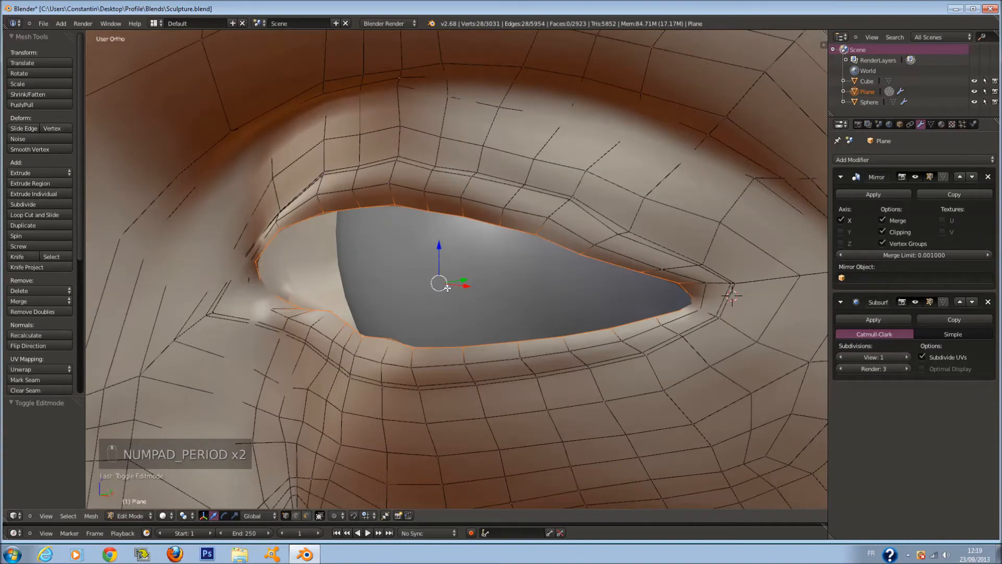
# Step: Extrude the eye opening's edge loop and push the new edge 0.091 inward along Y
pyautogui.press('e')
pyautogui.rightClick(464, 283)
pyautogui.moveTo(464, 282); pyautogui.dragTo(461, 299, button='middle')
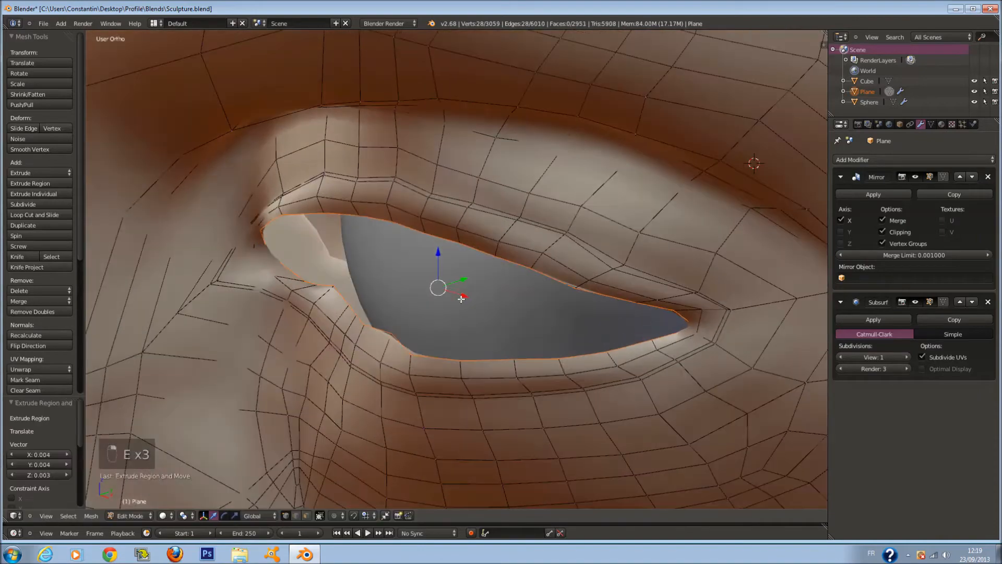
pyautogui.moveTo(463, 277); pyautogui.dragTo(556, 239)
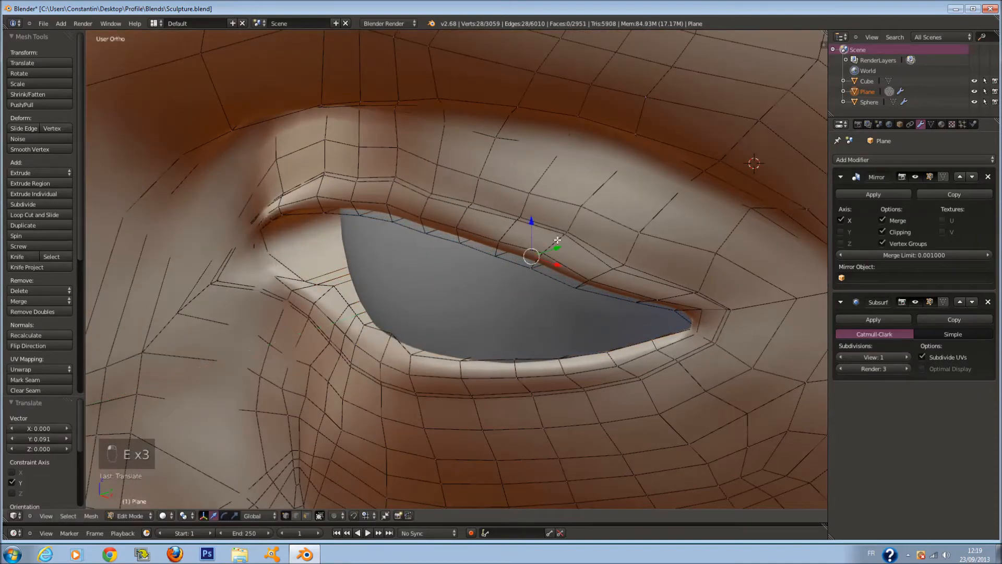
# Step: Shift the extruded eye loop 0.006 along X and scale it by 1.025 to fit around the eyeball
pyautogui.press('KP_7')
pyautogui.press('z')
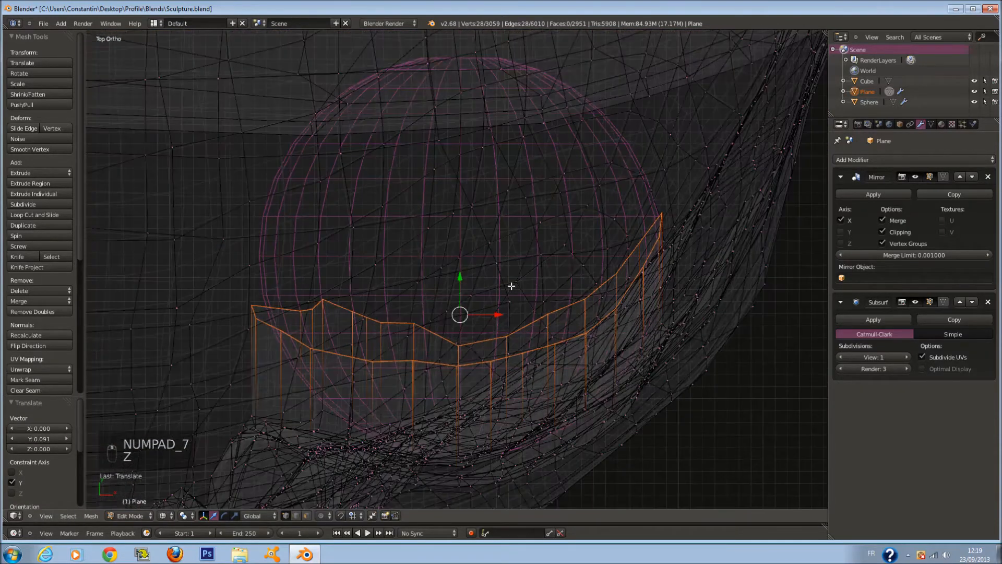
pyautogui.press('s')
pyautogui.click(705, 237)
pyautogui.moveTo(500, 317); pyautogui.dragTo(508, 320)
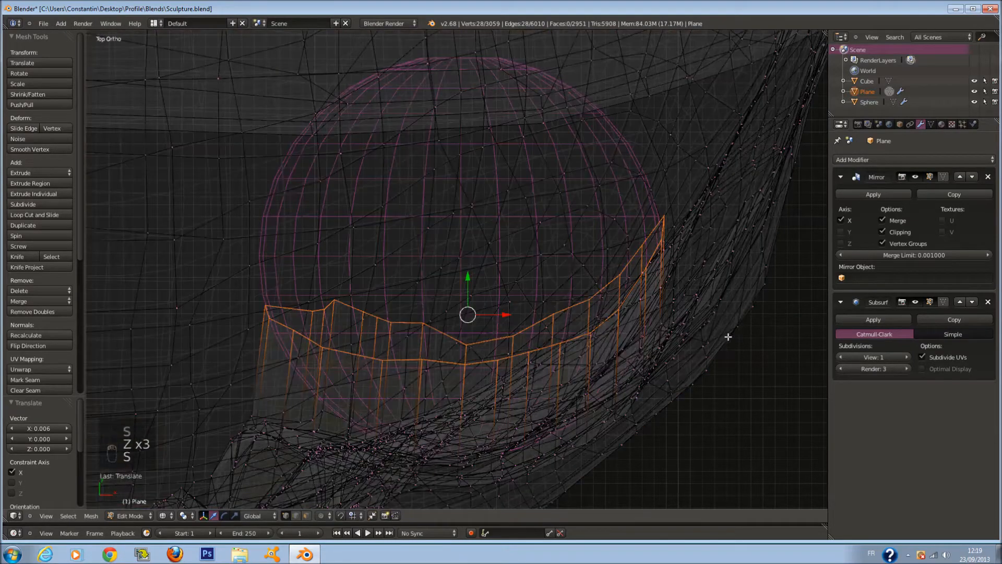
pyautogui.press('s')
pyautogui.click(670, 335)
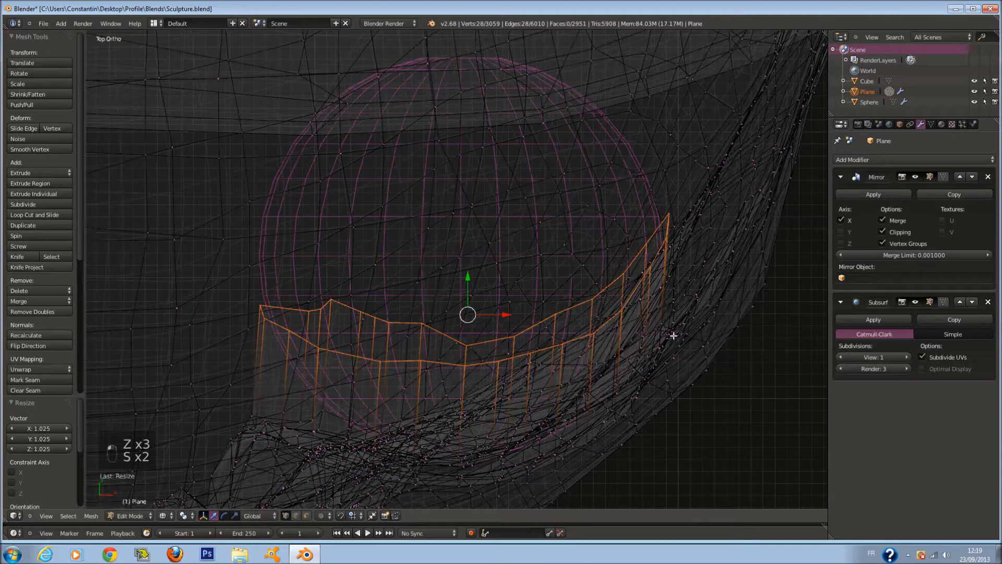
# Step: Flatten the extruded eye loop by scaling it to 0 along Y, then scale it uniformly by 0.972
pyautogui.press('r')
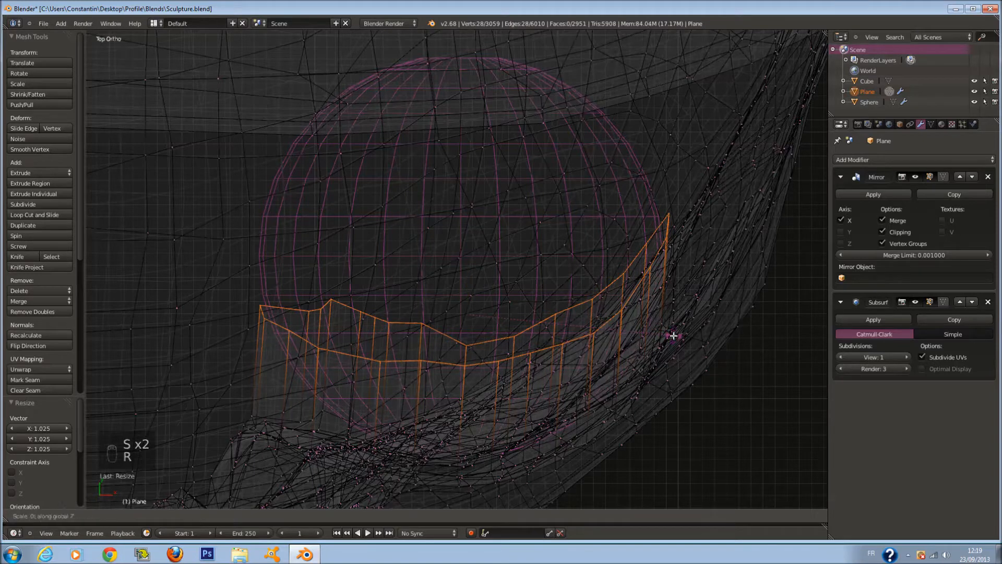
pyautogui.press('x')
pyautogui.press('y')
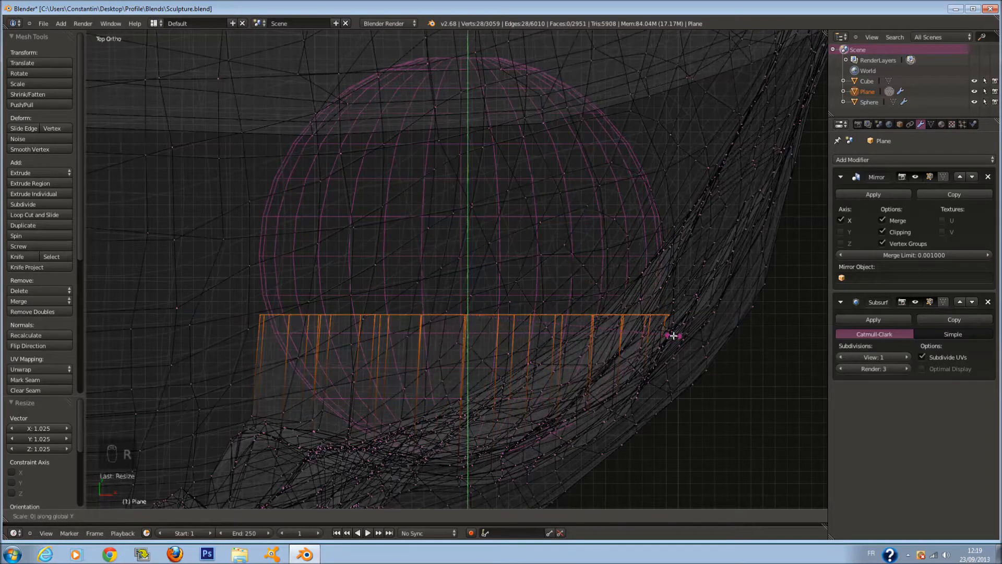
pyautogui.rightClick(673, 336)
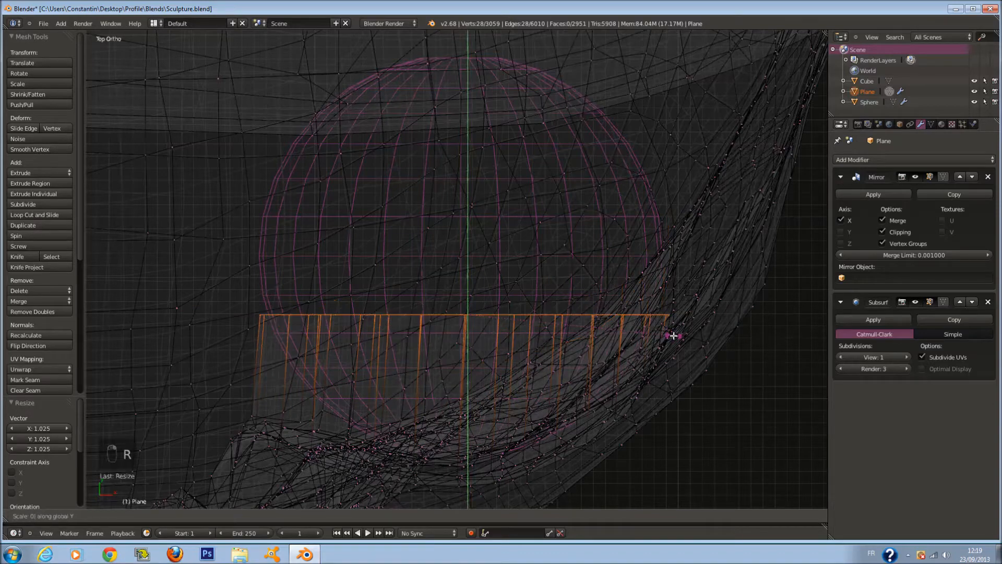
pyautogui.press('Return')
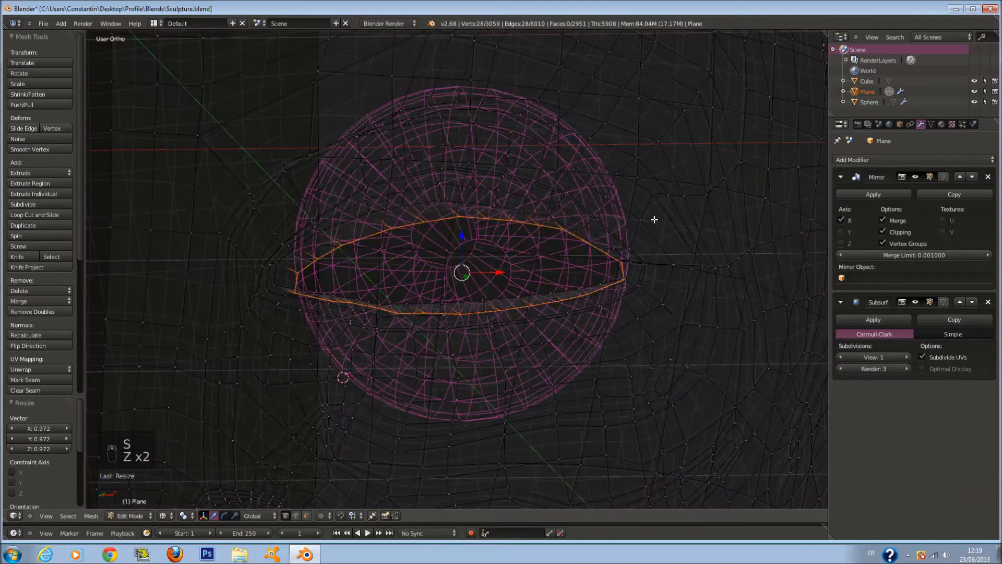
# Step: Push the flattened loop deeper into the eye socket along Y and nudge it -0.002 along X
pyautogui.press('KP_7')
pyautogui.moveTo(460, 283); pyautogui.dragTo(458, 185)
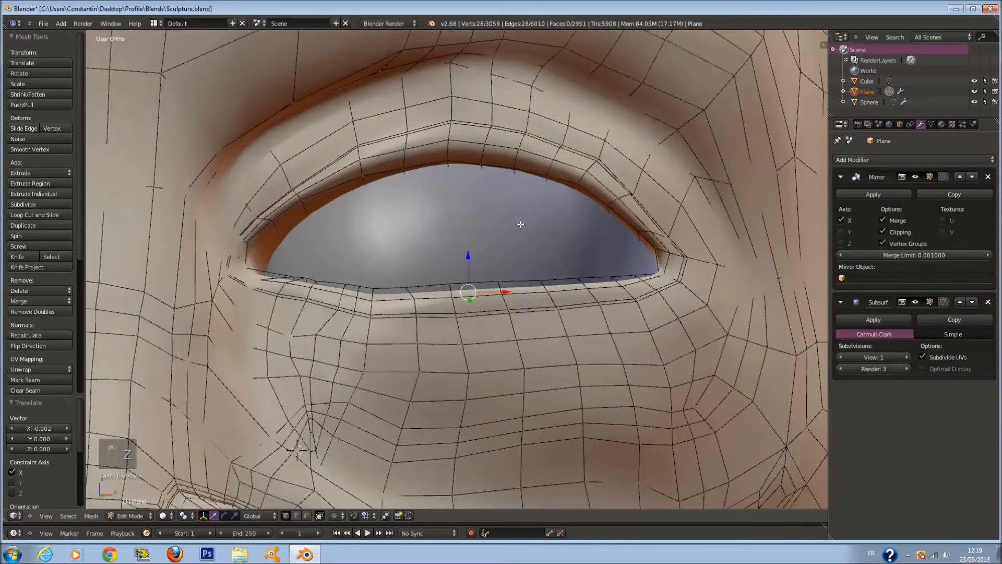
pyautogui.press('z')
pyautogui.moveTo(520, 224); pyautogui.dragTo(421, 289, button='middle')
# Step: Add one centred loop cut around the extruded wall of the eye socket
pyautogui.press('a')
pyautogui.hotkey('ctrl', 'r')
pyautogui.click(264, 283)
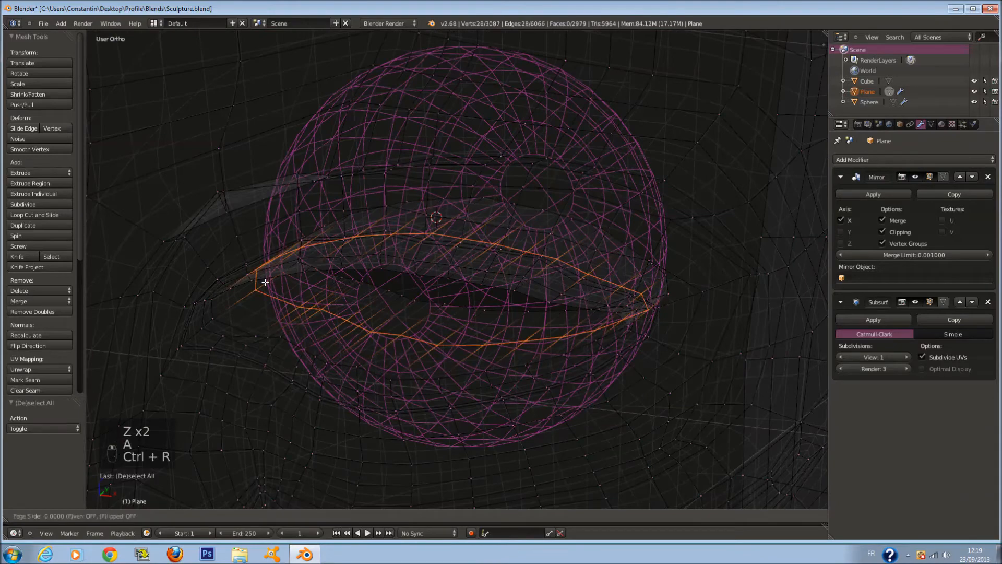
pyautogui.rightClick(265, 283)
# Step: Move the new socket loop forward from the top view, toward the eyelid rim
pyautogui.press('z')
pyautogui.moveTo(738, 304)
pyautogui.mouseDown(button='middle')
pyautogui.moveTo(757, 287)
pyautogui.moveTo(694, 340)
pyautogui.mouseUp(button='middle')
pyautogui.press('z')
pyautogui.press('KP_7')
pyautogui.press('g')
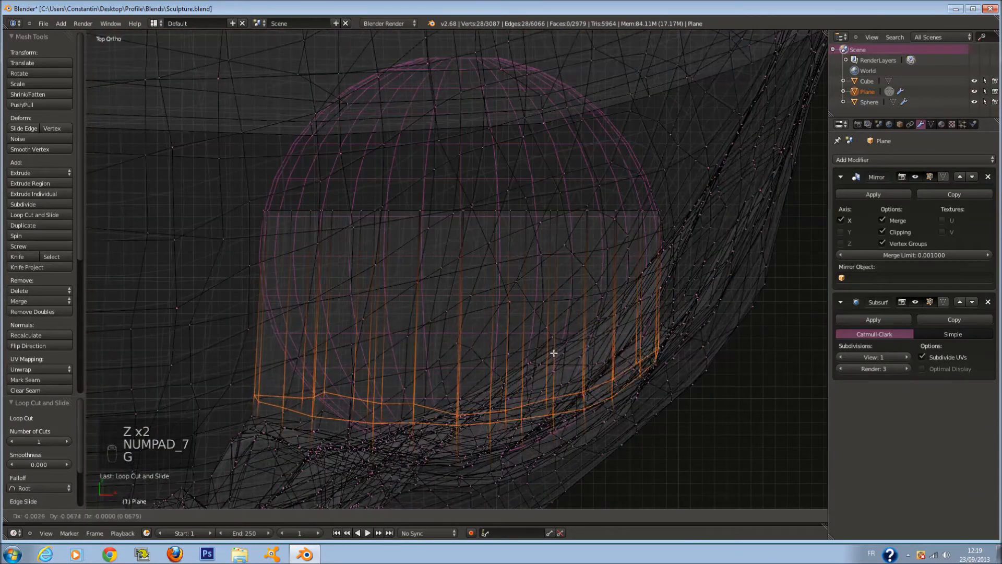
pyautogui.click(661, 370)
# Step: Scale the new socket loop to follow the curvature of the eyeball
pyautogui.press('z')
pyautogui.moveTo(661, 370); pyautogui.dragTo(621, 284, button='middle')
pyautogui.press('s')
pyautogui.click(673, 282)
pyautogui.press('s')
pyautogui.click(564, 304)
pyautogui.moveTo(564, 304); pyautogui.dragTo(599, 302, button='middle')
pyautogui.press('s')
pyautogui.click(667, 314)
# Step: Rotate the socket loop around the Z axis and nudge it 0.007 along X
pyautogui.press('r')
pyautogui.press('z')
pyautogui.rightClick(666, 305)
pyautogui.press('z')
pyautogui.moveTo(665, 304); pyautogui.dragTo(685, 354, button='middle')
pyautogui.press('r')
pyautogui.press('z')
pyautogui.click(683, 332)
pyautogui.press('z')
pyautogui.moveTo(525, 353); pyautogui.dragTo(536, 351)
pyautogui.press('z')
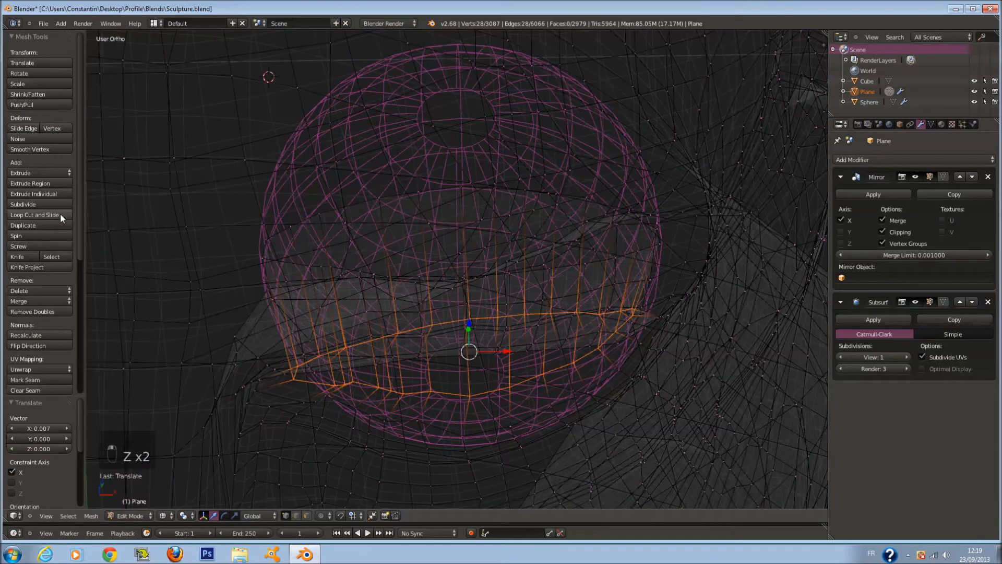
# Step: Smooth the vertices of the selected eye socket loop once
pyautogui.click(37, 151)
pyautogui.press('z')
pyautogui.moveTo(488, 370); pyautogui.dragTo(377, 379, button='middle')
pyautogui.press('z')
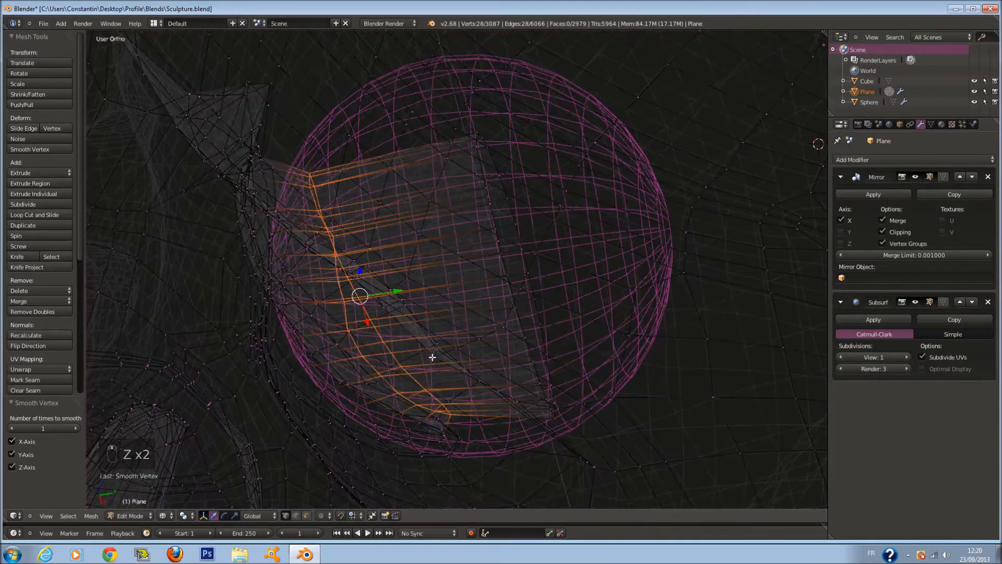
# Step: Deselect the mesh and add a loop cut on the inner eyelid wall, slid off centre
pyautogui.press('z')
pyautogui.press('a')
pyautogui.hotkey('ctrl', 'r')
pyautogui.click(239, 258)
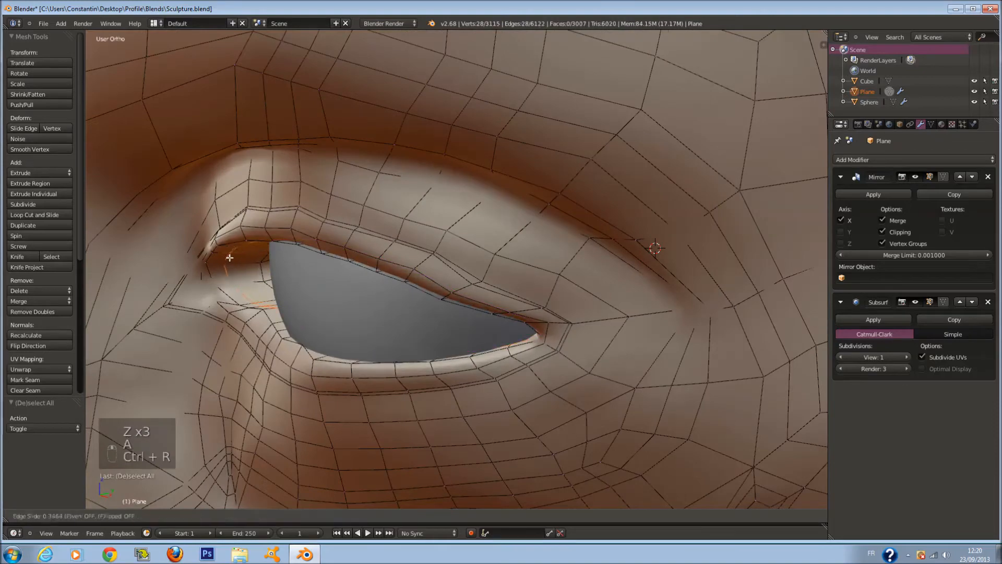
pyautogui.click(231, 258)
# Step: Scale and move the new eyelid loop to fit the eyeball, and rotate it about -3.4° around Z
pyautogui.press('s')
pyautogui.click(515, 365)
pyautogui.moveTo(515, 365); pyautogui.dragTo(791, 297, button='middle')
pyautogui.press('g')
pyautogui.click(585, 316)
pyautogui.press('r')
pyautogui.click(792, 313)
# Step: Select the edges at both inner-lid corners of the eye, scale them to 0.121 along Z, and check the head in Object Mode
pyautogui.rightClick(686, 289)
pyautogui.keyDown('shift'); pyautogui.moveTo(285, 321); pyautogui.dragTo(289, 323, button='right'); pyautogui.keyUp('shift')
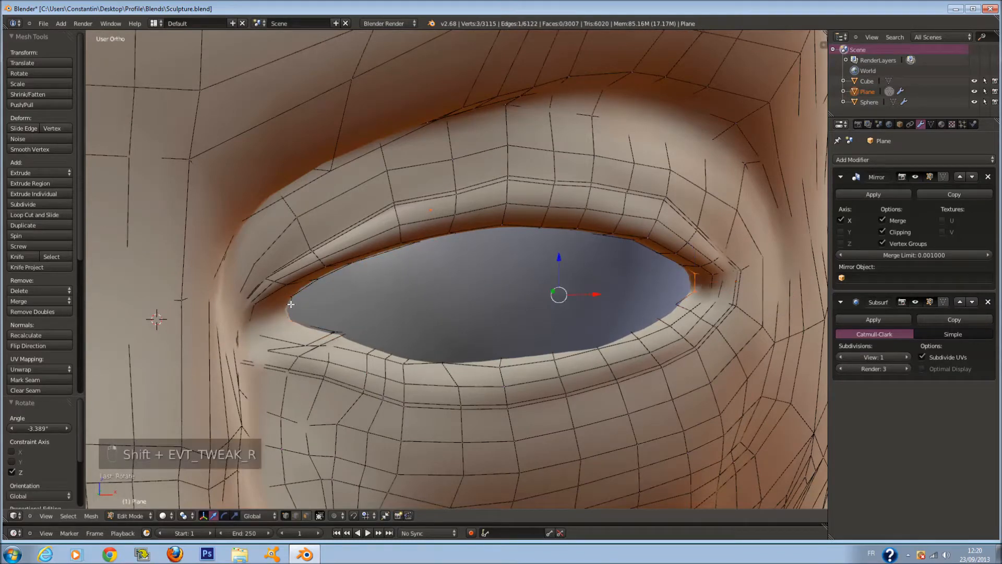
pyautogui.press('s')
pyautogui.click(474, 294)
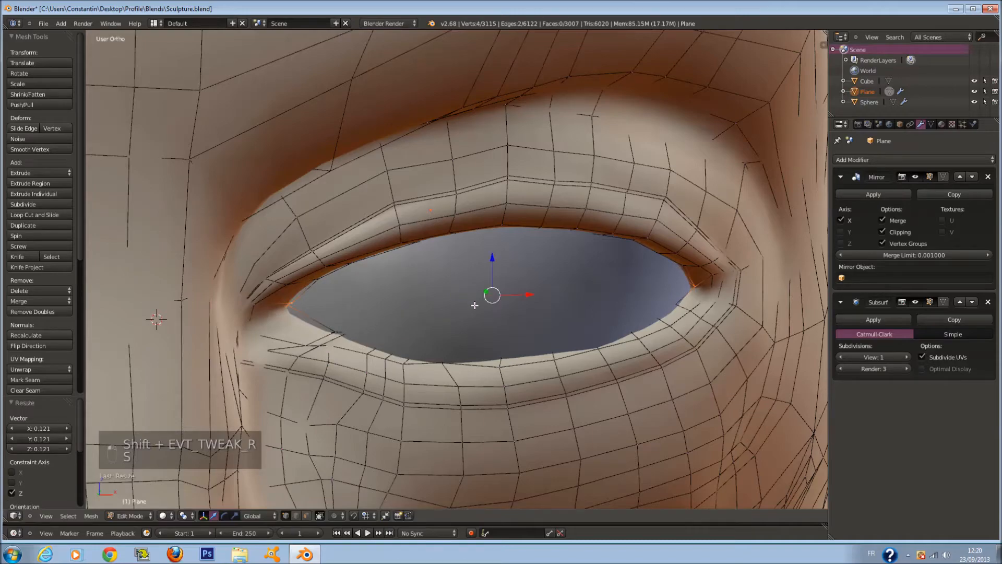
pyautogui.press('Tab')
pyautogui.scroll(-3, 596, 362)
pyautogui.moveTo(596, 363); pyautogui.dragTo(520, 349, button='middle')
pyautogui.scroll(-2, 503, 350)
pyautogui.scroll(-3, 503, 350)
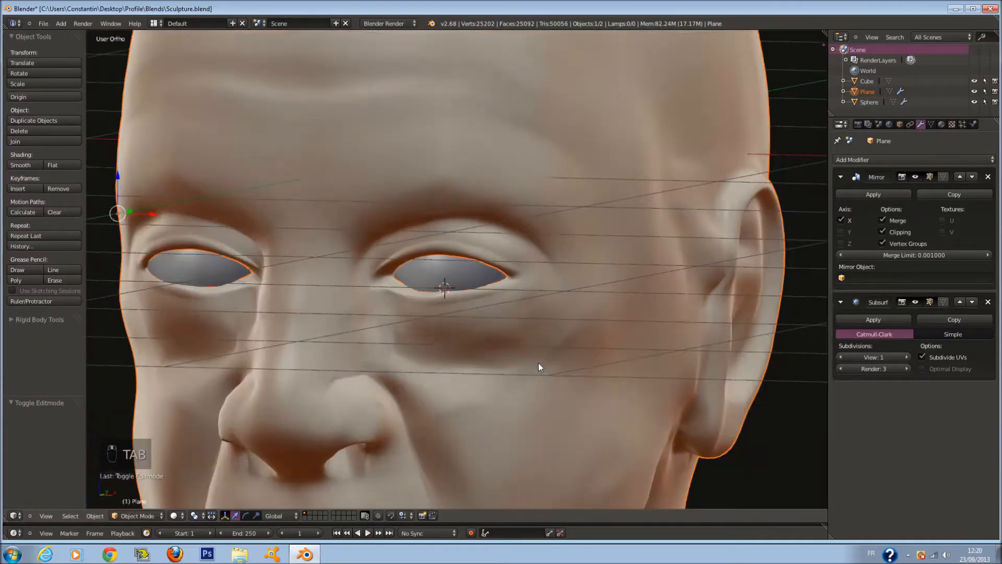
# Step: Back in Edit Mode, add one more loop cut around the inner eyelid wall, placed near the inner eye corner
pyautogui.press('Tab')
pyautogui.scroll(5, 470, 355)
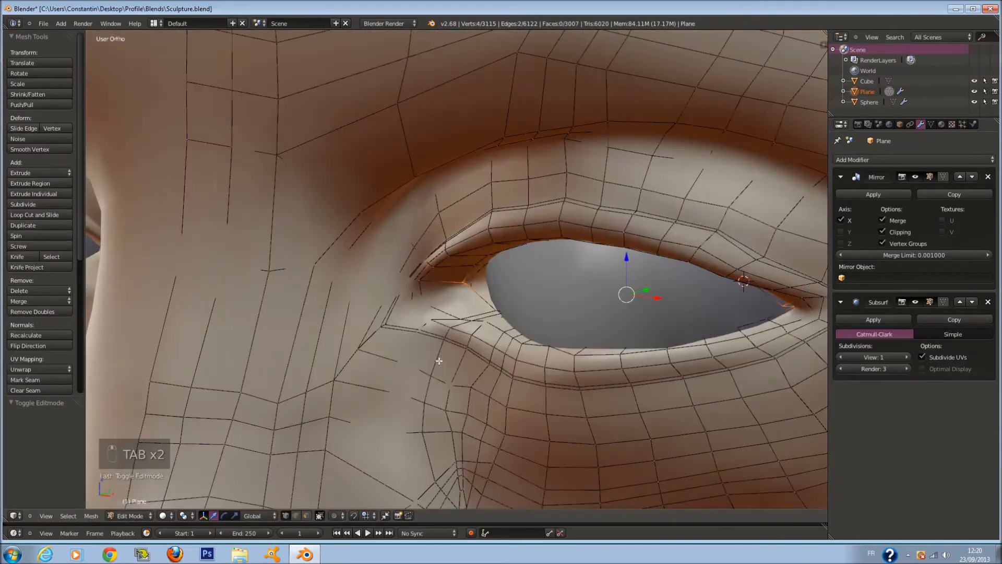
pyautogui.scroll(-2, 439, 361)
pyautogui.scroll(3, 416, 365)
pyautogui.press('z')
pyautogui.press('z')
pyautogui.scroll(2, 512, 319)
pyautogui.press('z')
pyautogui.press('z')
pyautogui.press('z')
pyautogui.press('z')
pyautogui.press('z')
pyautogui.press('a')
pyautogui.hotkey('ctrl', 'r')
pyautogui.click(503, 298)
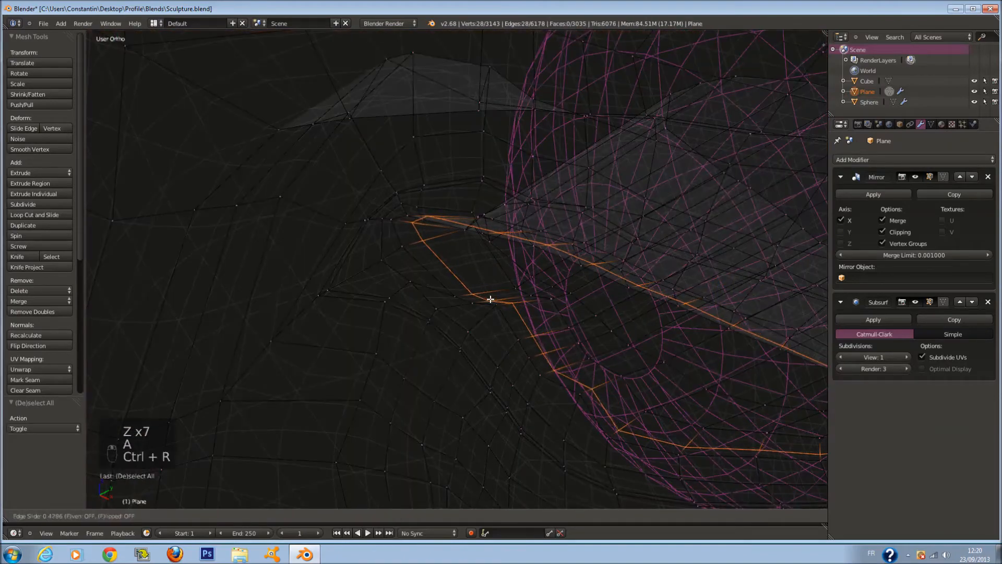
pyautogui.click(493, 298)
pyautogui.press('z')
pyautogui.scroll(3, 529, 290)
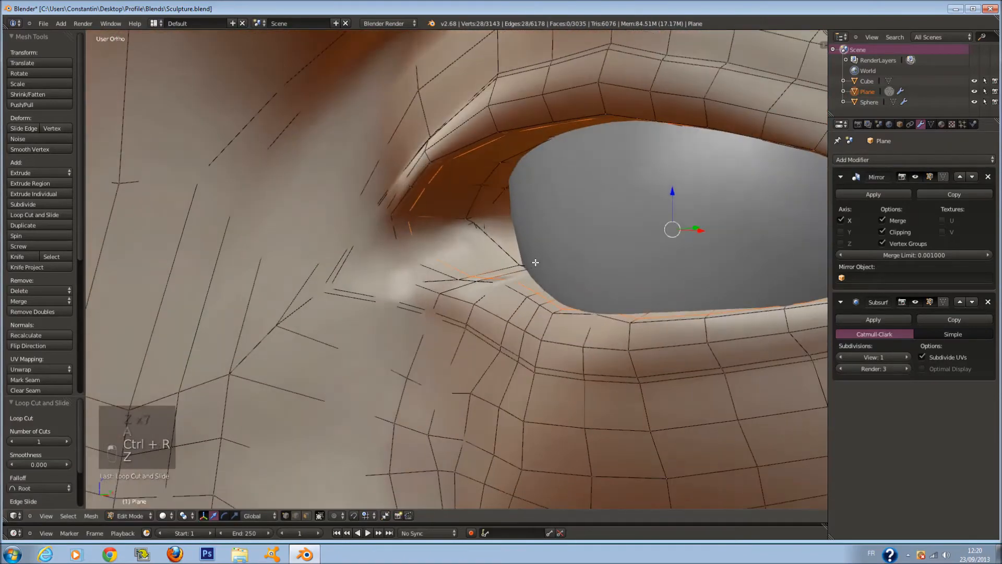
# Step: Deselect the mesh and examine the eyelid geometry in Edit and Object Mode from several angles
pyautogui.scroll(-2, 523, 261)
pyautogui.press('z')
pyautogui.press('a')
pyautogui.press('c')
pyautogui.scroll(5, 488, 297)
pyautogui.rightClick(488, 296)
pyautogui.press('z')
pyautogui.scroll(-2, 517, 335)
pyautogui.moveTo(516, 335); pyautogui.dragTo(616, 282, button='middle')
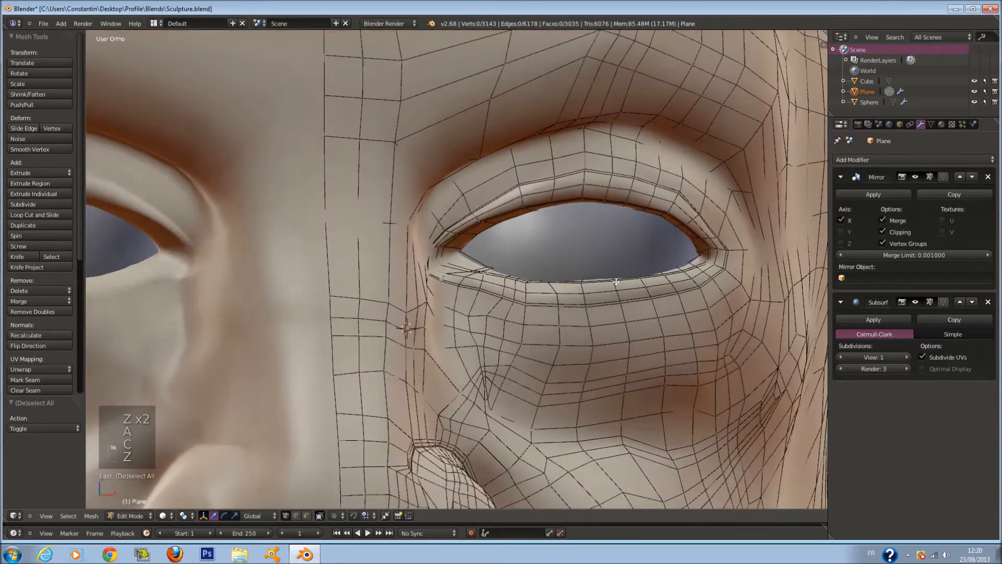
pyautogui.scroll(-4, 616, 282)
pyautogui.press('Tab')
pyautogui.moveTo(601, 320); pyautogui.dragTo(510, 271, button='middle')
pyautogui.scroll(3, 507, 267)
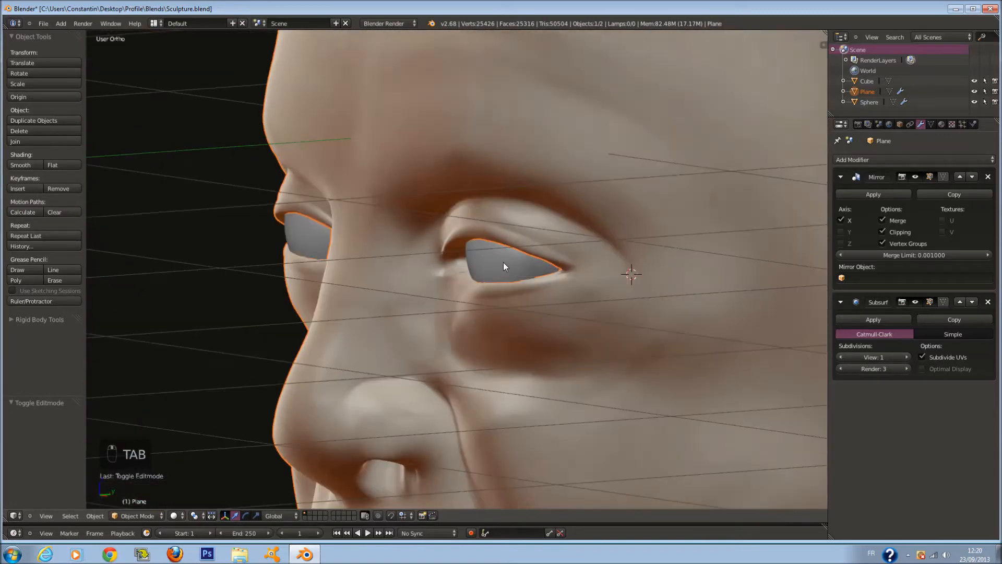
# Step: Edit the eyeball sphere and move its mesh slightly along Y and -0.009 along X within the socket
pyautogui.rightClick(505, 263)
pyautogui.scroll(1, 505, 263)
pyautogui.scroll(-3, 515, 261)
pyautogui.press('Tab')
pyautogui.scroll(2, 522, 260)
pyautogui.press('Tab')
pyautogui.press('Tab')
pyautogui.press('Tab')
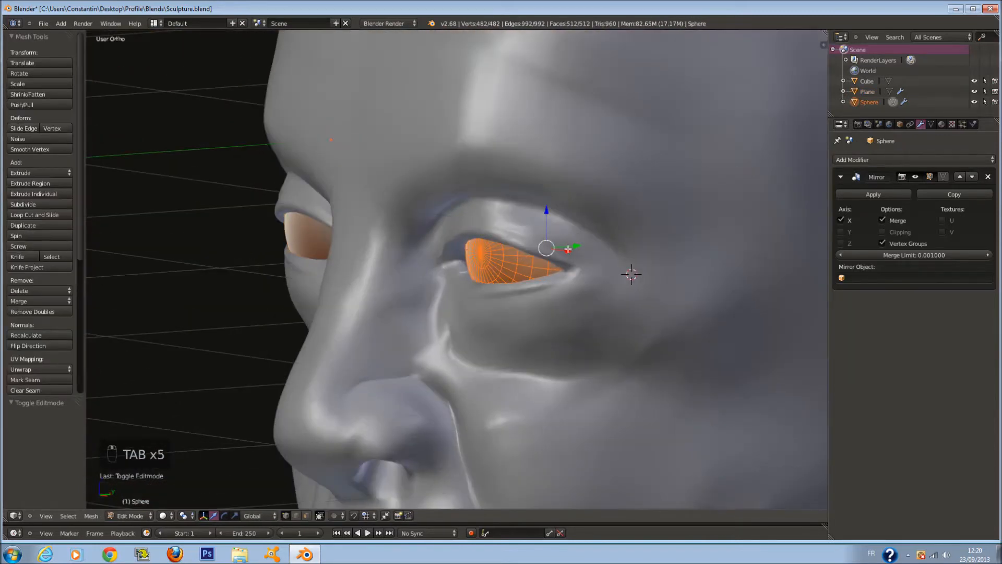
pyautogui.moveTo(564, 248); pyautogui.dragTo(570, 282, button='middle')
pyautogui.moveTo(571, 250); pyautogui.dragTo(567, 246)
pyautogui.moveTo(567, 245); pyautogui.dragTo(597, 252, button='middle')
pyautogui.moveTo(583, 249); pyautogui.dragTo(579, 246)
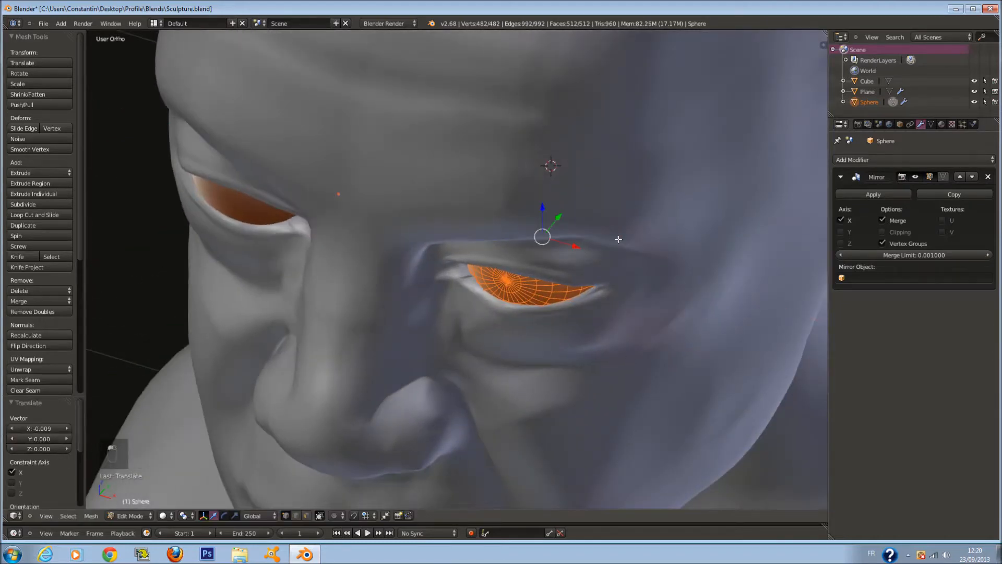
# Step: From the front view, move the eyeball mesh -0.012 along Z and rotate it slightly
pyautogui.moveTo(619, 239); pyautogui.dragTo(618, 219, button='middle')
pyautogui.press('KP_1')
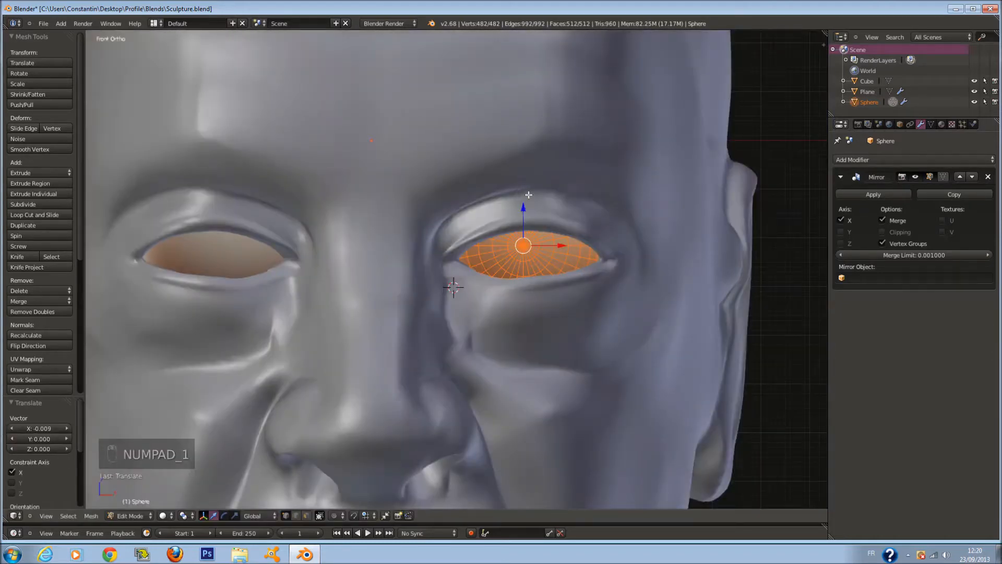
pyautogui.moveTo(524, 208); pyautogui.dragTo(524, 214)
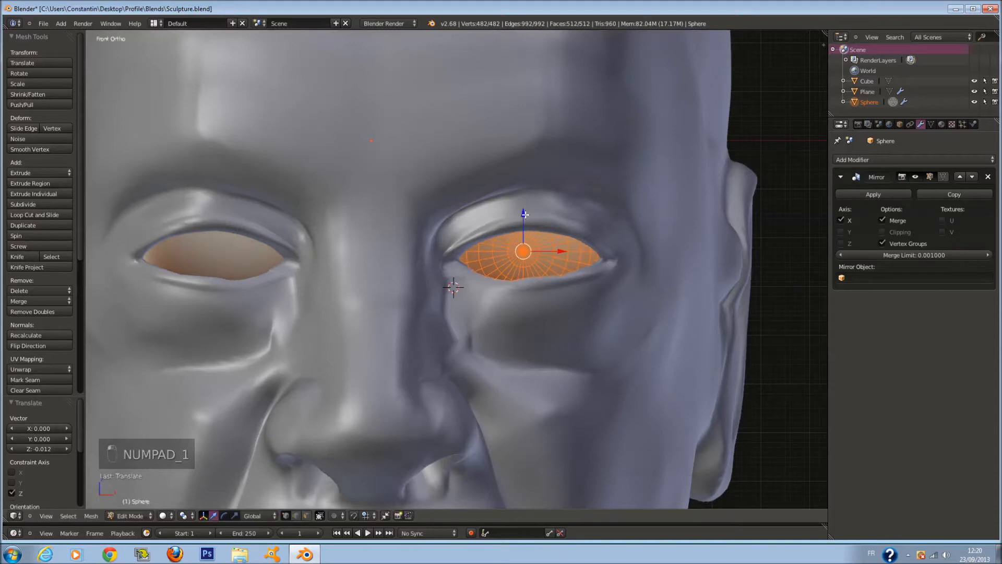
pyautogui.press('r')
pyautogui.click(642, 266)
# Step: Return to Object Mode and save over the existing Sculpture.blend file
pyautogui.scroll(-8, 616, 298)
pyautogui.press('Tab')
pyautogui.scroll(2, 600, 315)
pyautogui.moveTo(600, 315); pyautogui.dragTo(548, 349, button='middle')
pyautogui.hotkey('ctrl', 's')
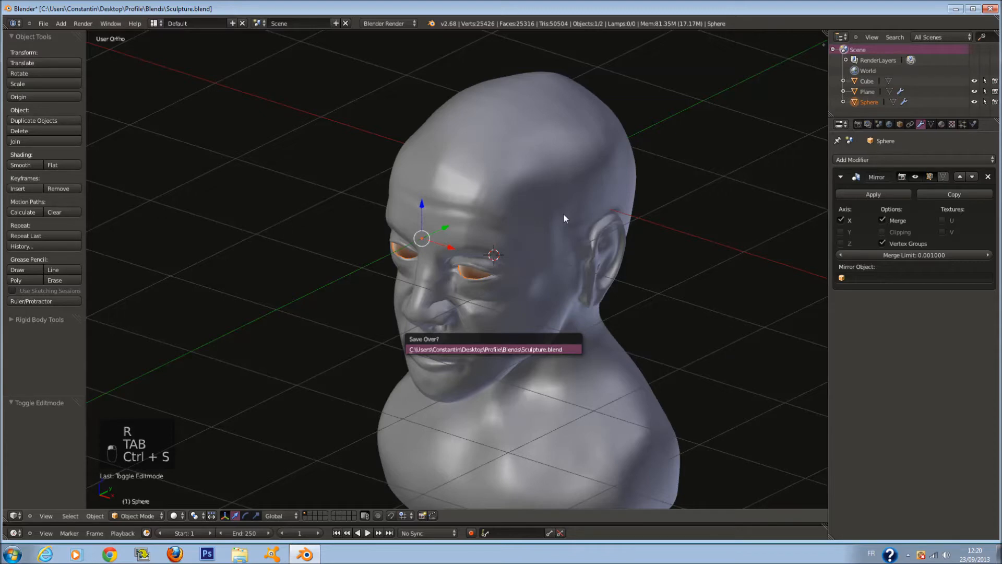
pyautogui.press('Return')
pyautogui.scroll(2, 587, 266)
pyautogui.scroll(-4, 587, 266)
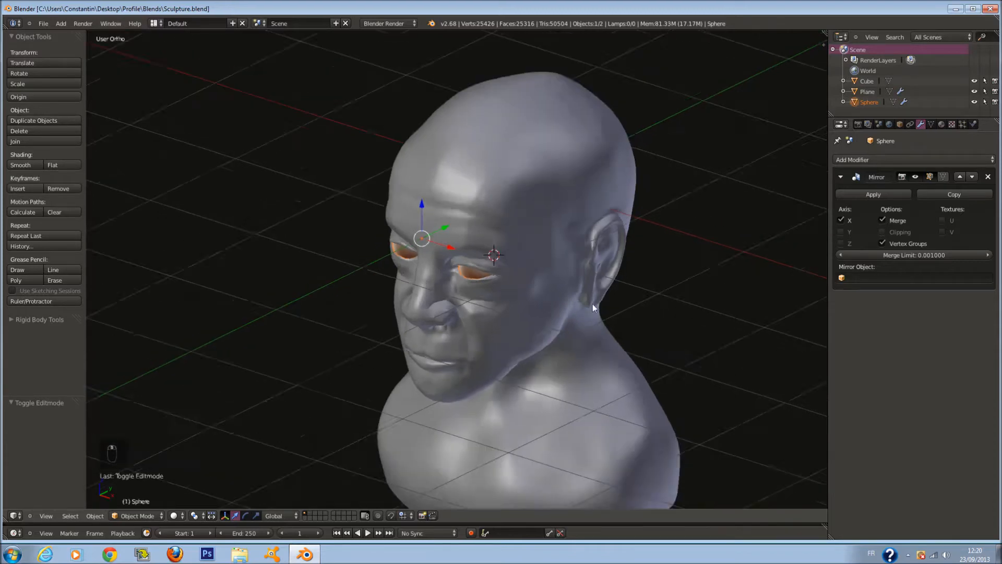
# Step: Duplicate the head mesh in place, move the copy to layer 11, and reselect the original head
pyautogui.press('KP_1')
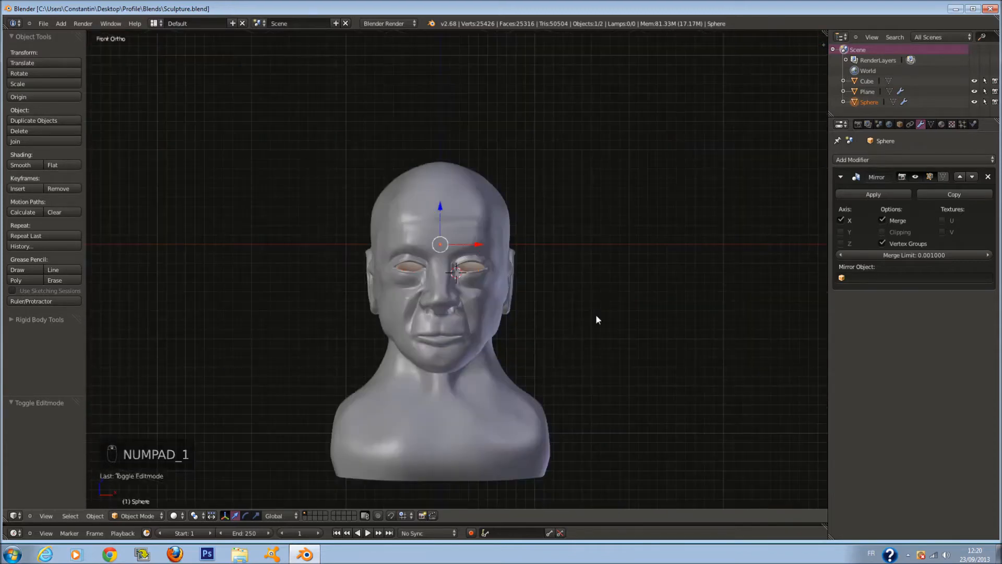
pyautogui.rightClick(512, 227)
pyautogui.scroll(2, 512, 227)
pyautogui.scroll(-2, 513, 246)
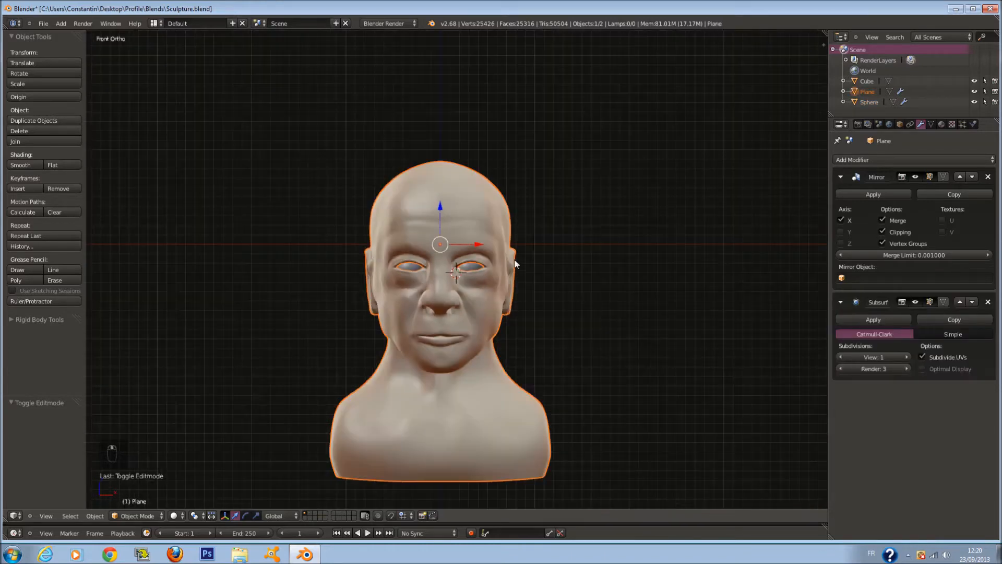
pyautogui.hotkey('shift', 'd')
pyautogui.rightClick(684, 328)
pyautogui.press('m')
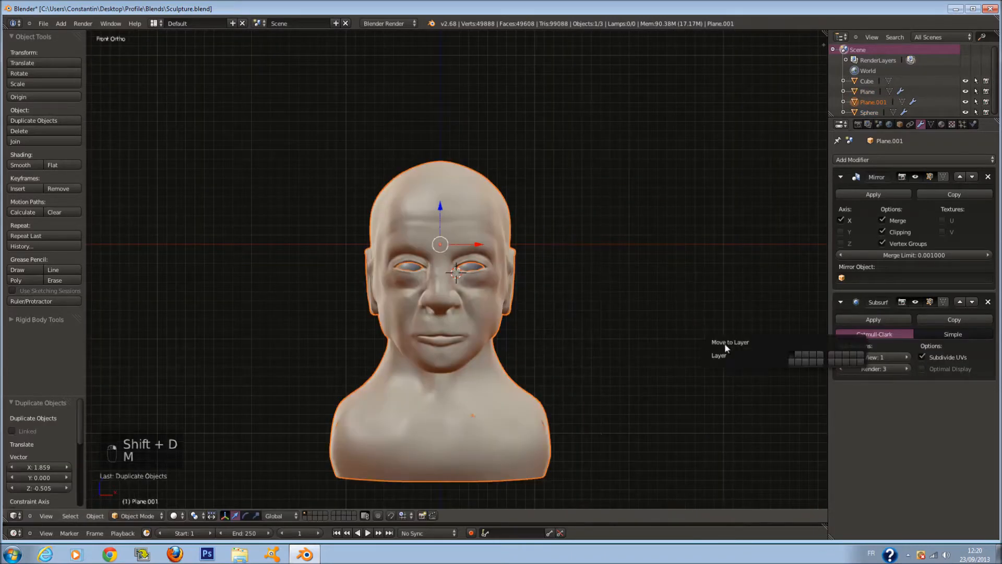
pyautogui.click(791, 363)
pyautogui.rightClick(503, 208)
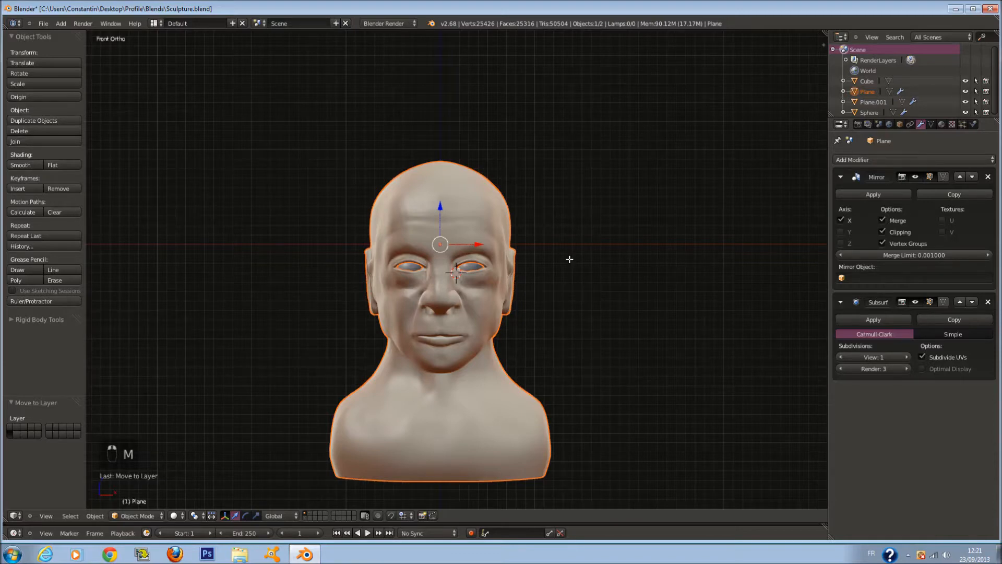
# Step: Split the 3D view vertically and turn the new area into a UV/Image Editor
pyautogui.moveTo(824, 33); pyautogui.dragTo(407, 124)
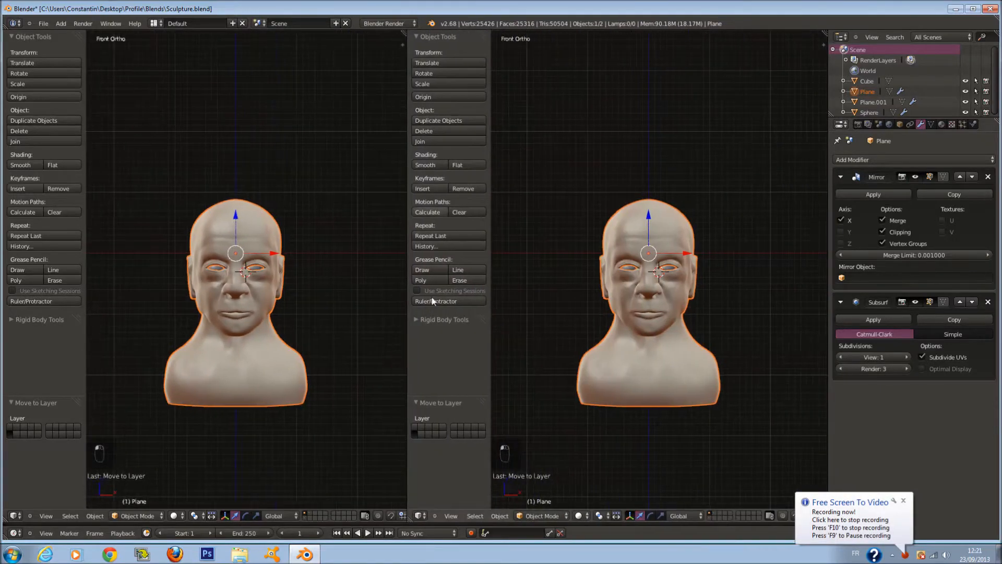
pyautogui.click(420, 516)
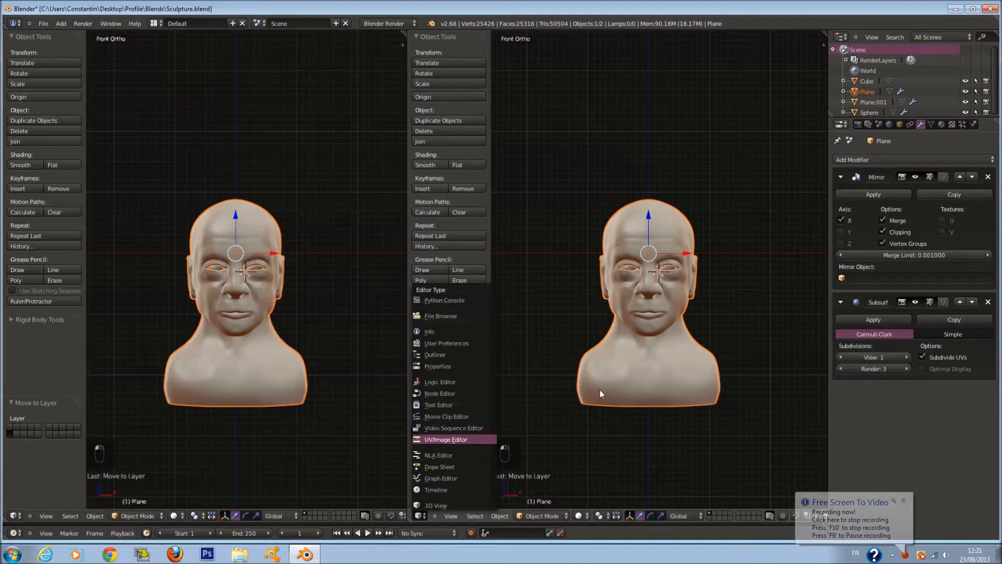
pyautogui.press('Return')
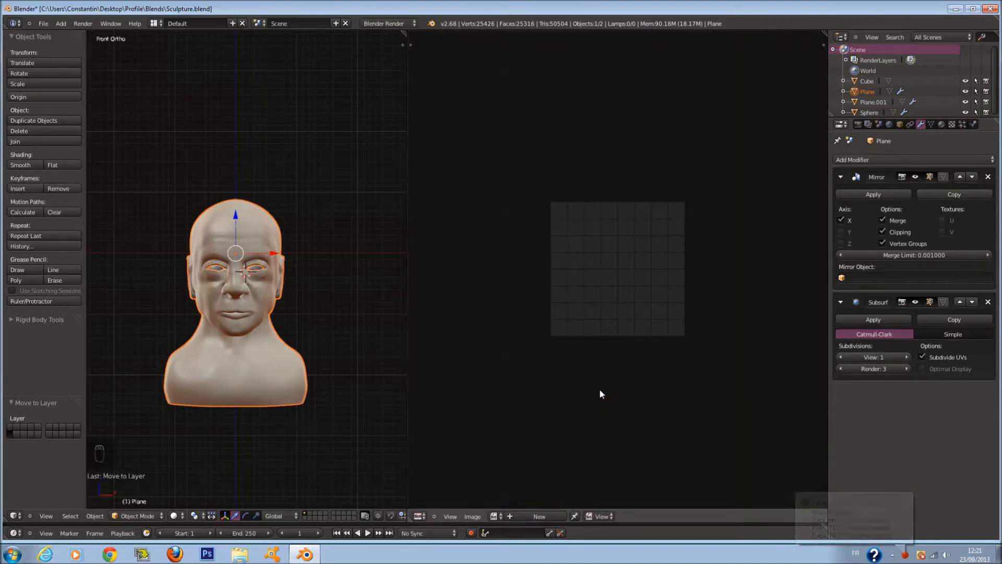
# Step: Select all geometry of the half head in Edit Mode and unwrap it into the UV editor
pyautogui.scroll(2, 268, 296)
pyautogui.press('Tab')
pyautogui.press('a')
pyautogui.press('a')
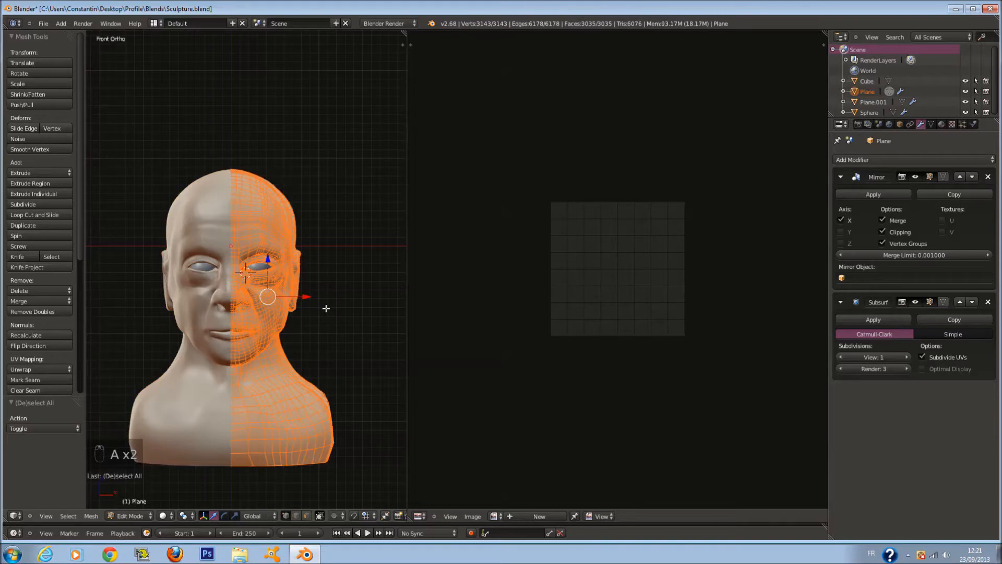
pyautogui.press('u')
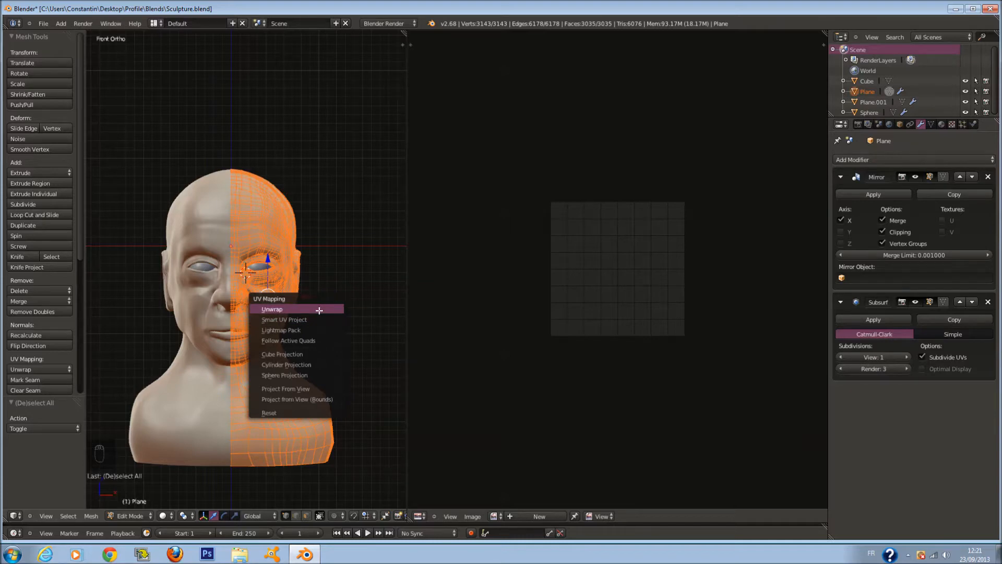
pyautogui.click(319, 311)
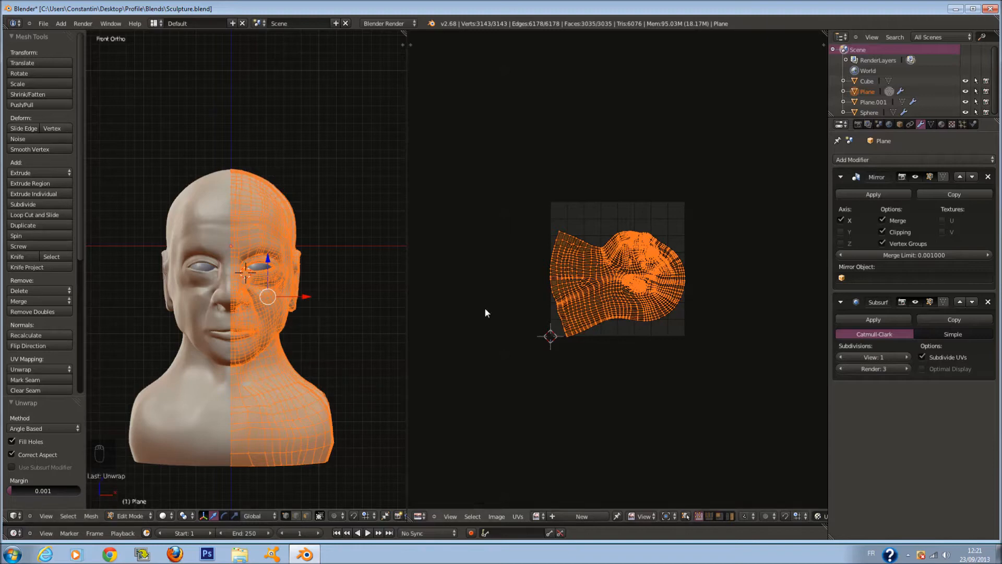
pyautogui.scroll(4, 527, 296)
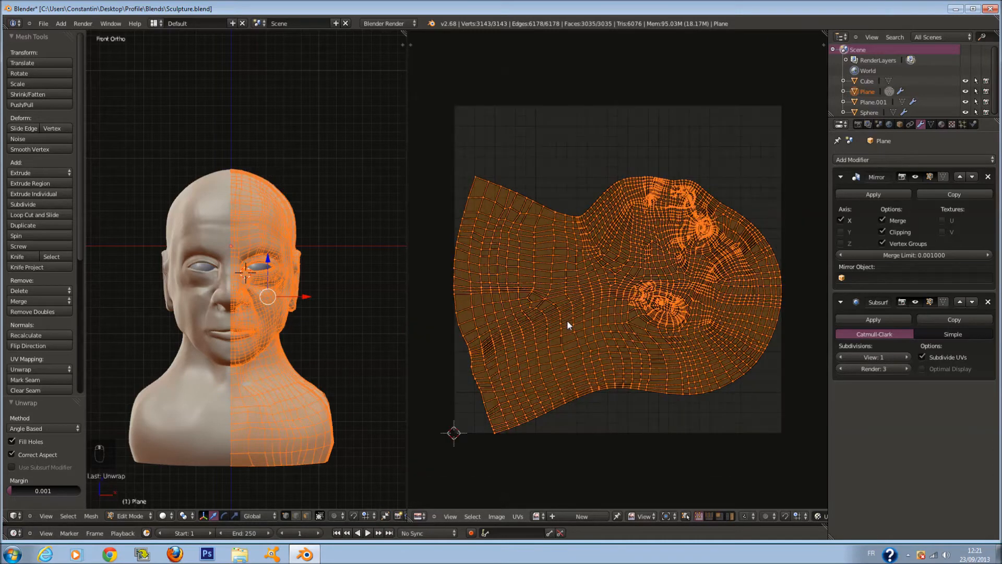
# Step: Return to Object Mode, inspect the head, and widen the 3D view against the UV editor in front view
pyautogui.press('Tab')
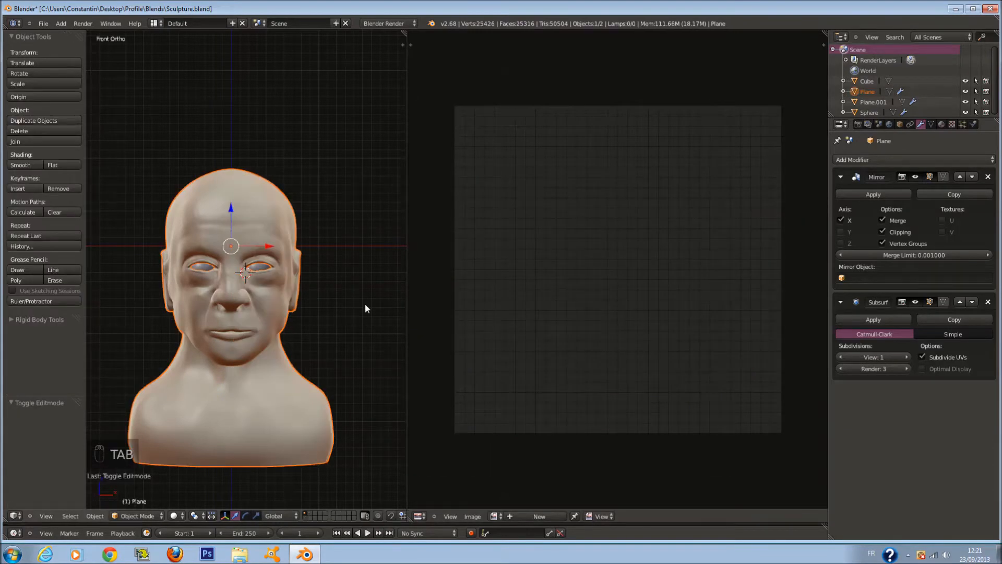
pyautogui.scroll(2, 365, 295)
pyautogui.moveTo(334, 223); pyautogui.dragTo(287, 237, button='middle')
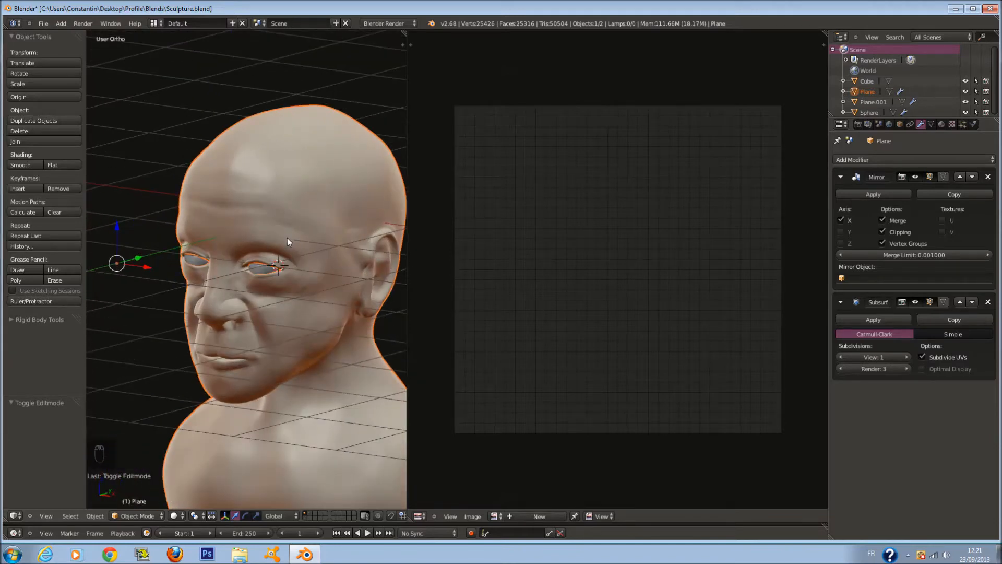
pyautogui.press('KP_1')
pyautogui.scroll(-2, 287, 237)
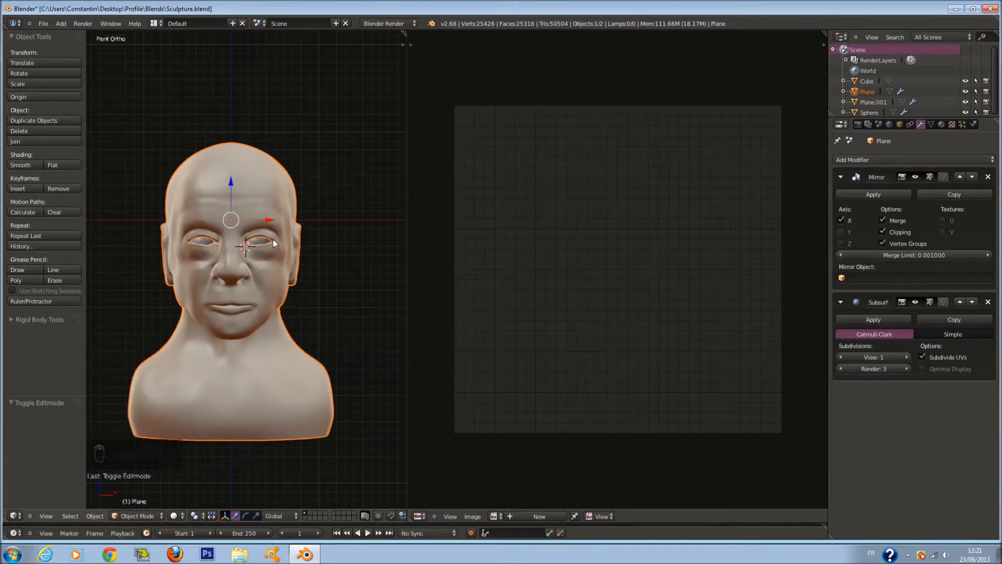
pyautogui.scroll(1, 358, 274)
pyautogui.moveTo(406, 290); pyautogui.dragTo(493, 296)
pyautogui.scroll(-1, 577, 296)
pyautogui.scroll(-1, 405, 311)
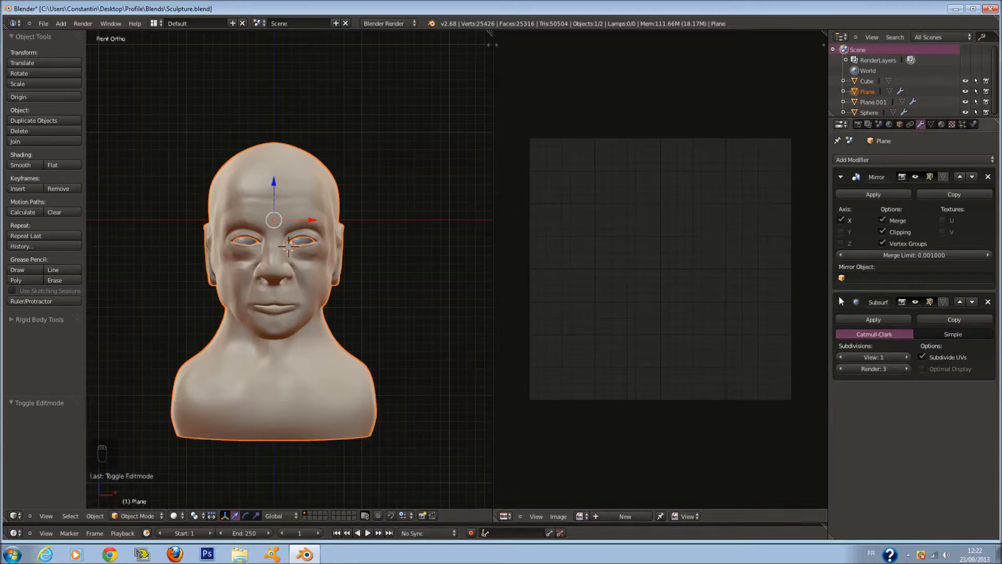
# Step: Apply the head's Mirror modifier and enter Edit Mode on the full mesh
pyautogui.click(872, 196)
pyautogui.press('Tab')
pyautogui.scroll(1, 422, 304)
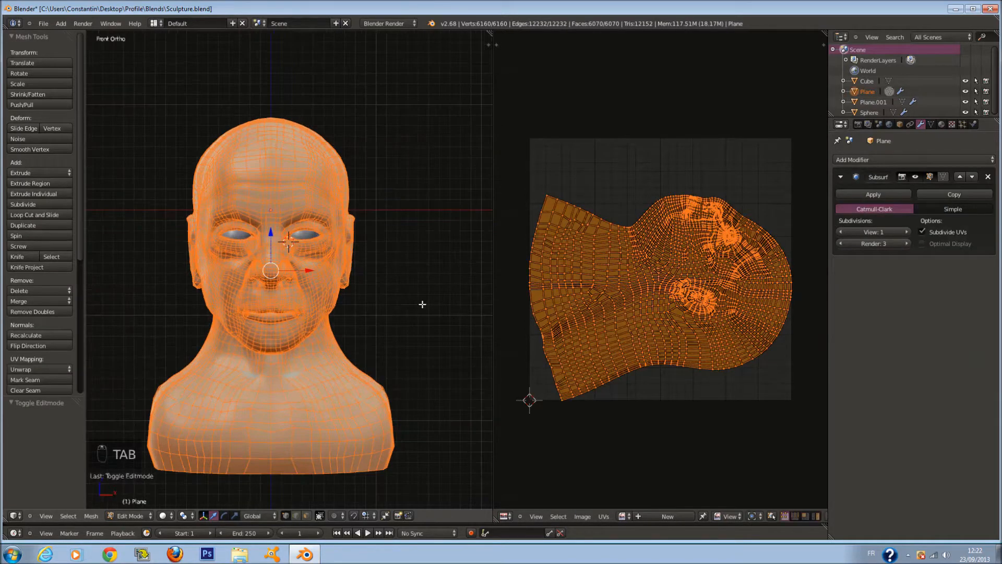
# Step: Unwrap the complete head mesh and examine the resulting UV layout
pyautogui.press('u')
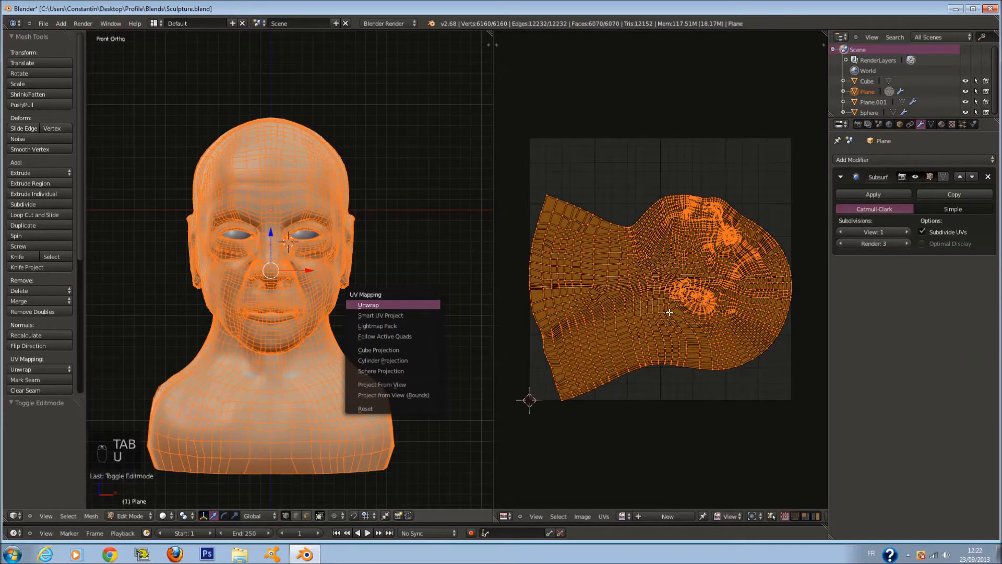
pyautogui.press('Return')
pyautogui.scroll(5, 669, 312)
pyautogui.scroll(-6, 656, 310)
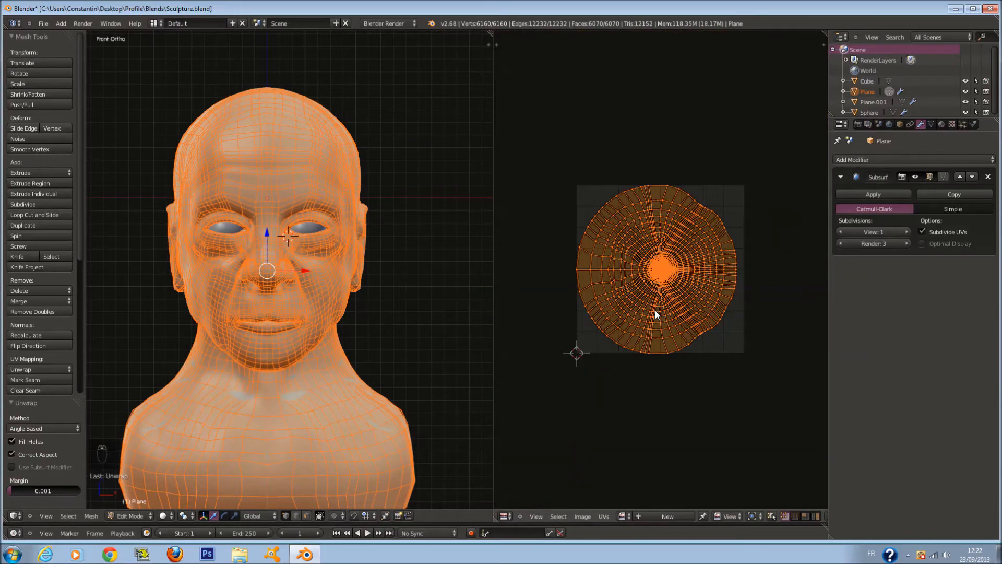
pyautogui.scroll(7, 656, 310)
pyautogui.scroll(-5, 682, 296)
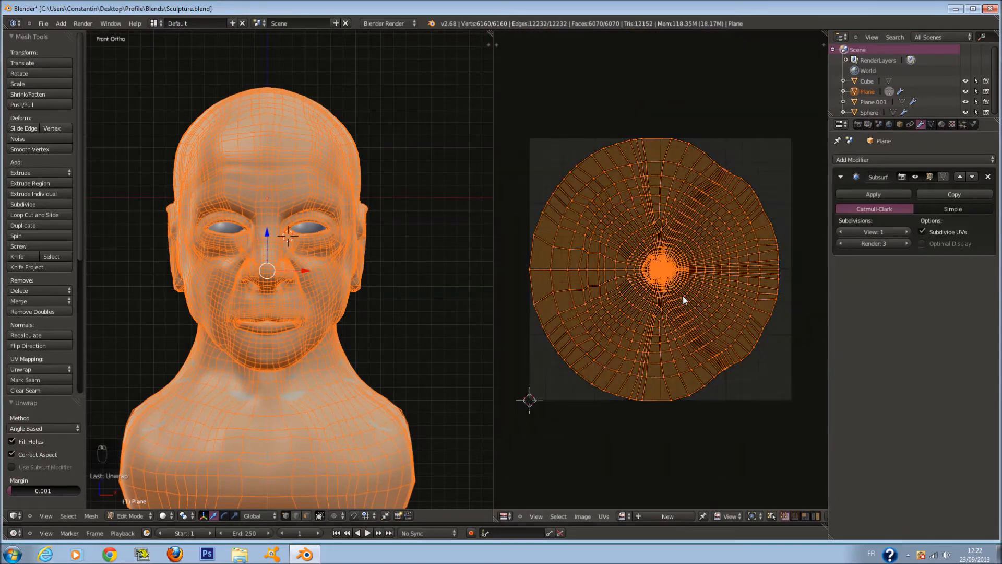
# Step: Examine the unwrapped head's UV layout, checking the face, ear and outer shoulder areas
pyautogui.scroll(8, 707, 281)
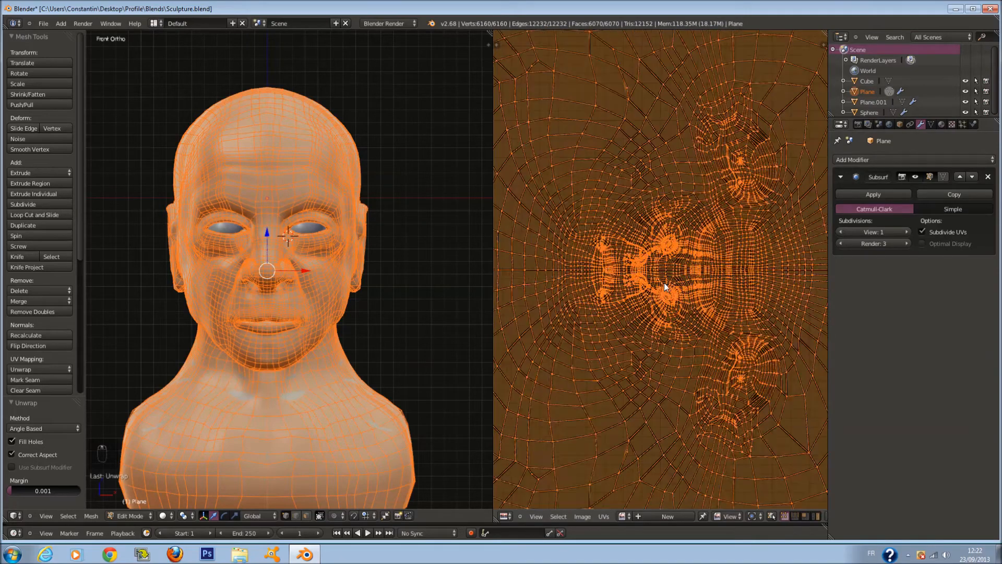
pyautogui.scroll(-3, 663, 218)
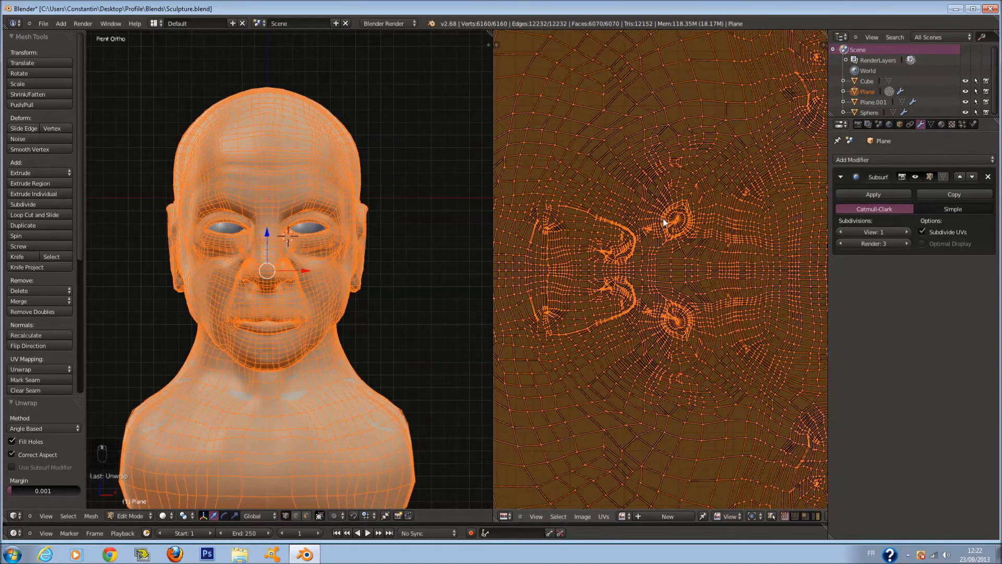
pyautogui.scroll(1, 662, 227)
pyautogui.scroll(-6, 662, 227)
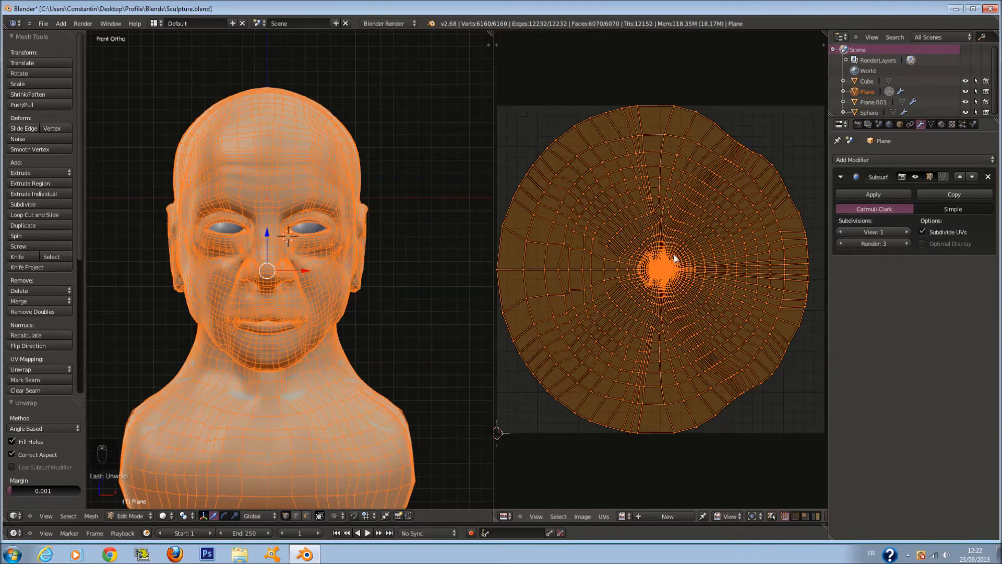
pyautogui.scroll(1, 666, 259)
pyautogui.scroll(-1, 665, 259)
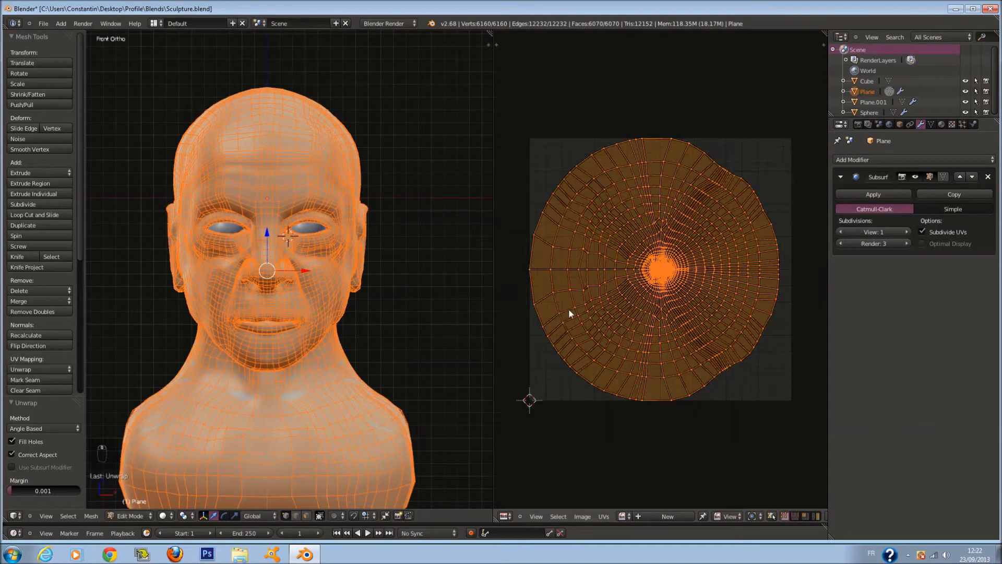
pyautogui.scroll(10, 719, 298)
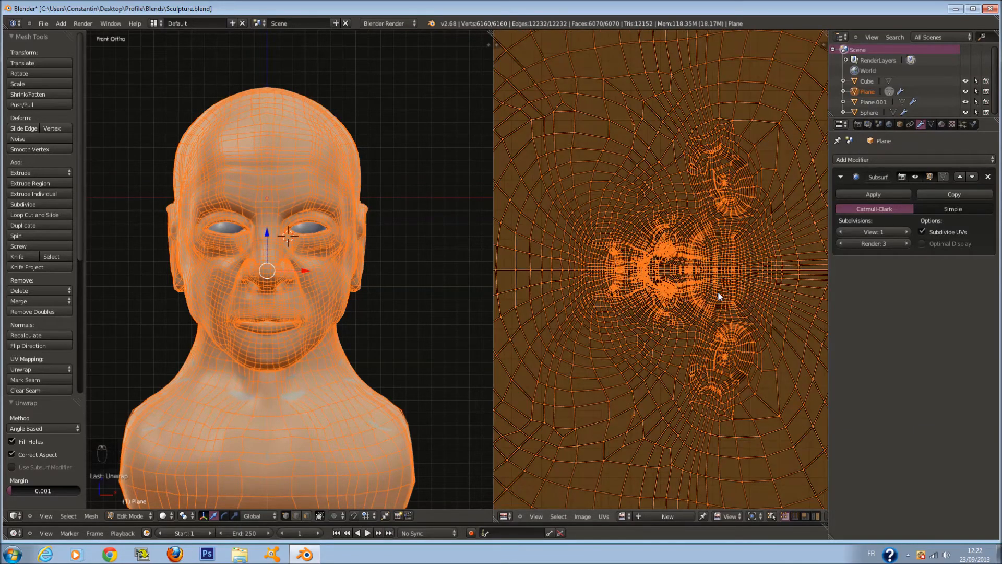
pyautogui.scroll(-6, 719, 283)
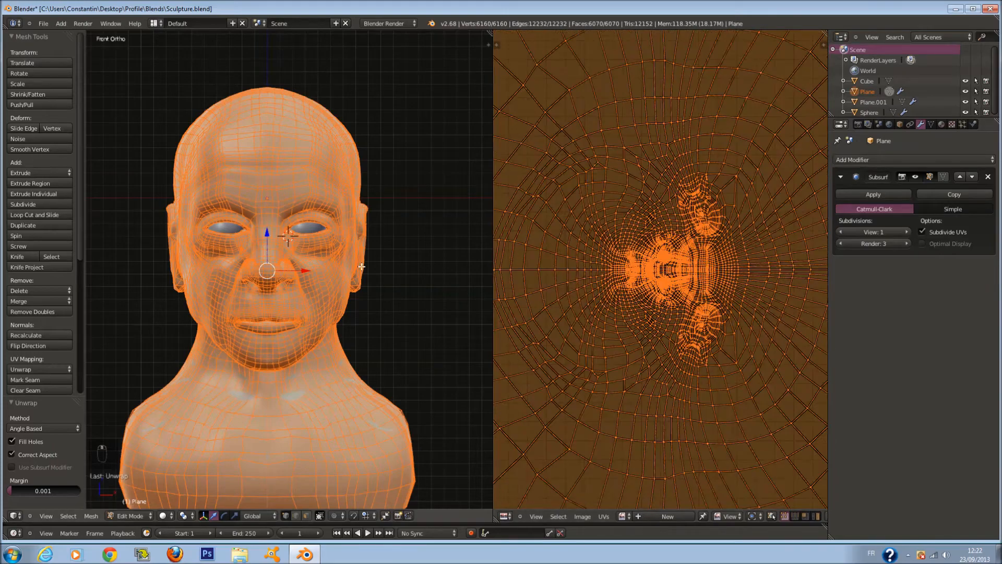
pyautogui.scroll(-3, 392, 268)
pyautogui.scroll(5, 376, 224)
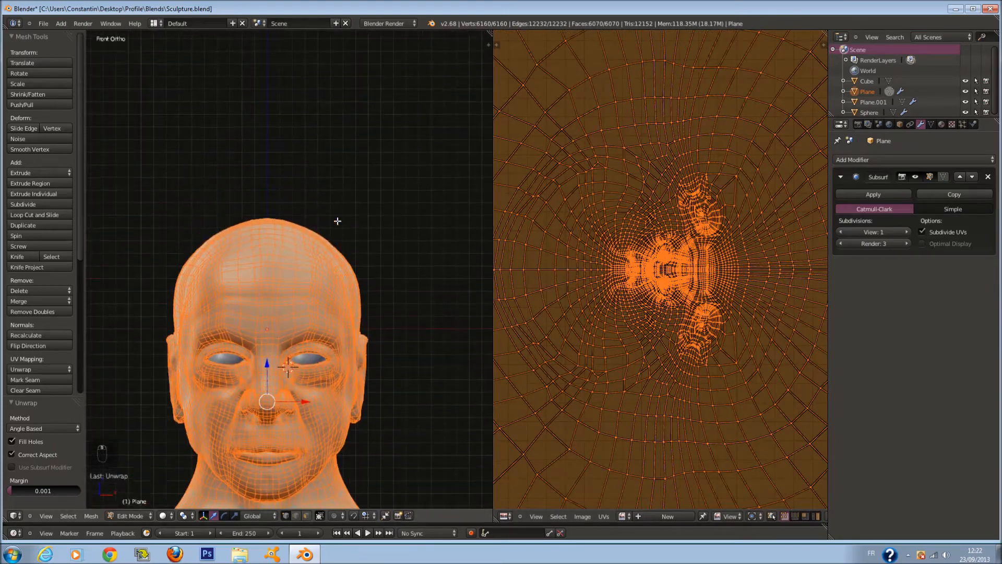
# Step: Clear the selection and select the central edge loop running over the head, checking it in wireframe
pyautogui.keyDown('shift'); pyautogui.scroll(3, 282, 324); pyautogui.keyUp('shift')
pyautogui.press('a')
pyautogui.scroll(4, 295, 310)
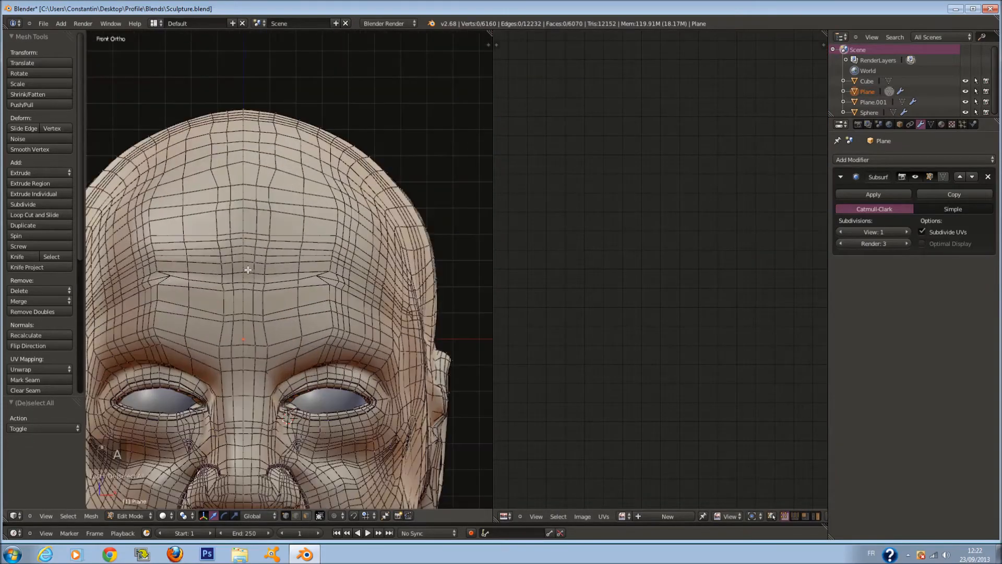
pyautogui.keyDown('alt'); pyautogui.rightClick(245, 212); pyautogui.keyUp('alt')
pyautogui.scroll(-4, 245, 212)
pyautogui.press('z')
pyautogui.moveTo(300, 329); pyautogui.dragTo(249, 335, button='middle')
pyautogui.press('b')
pyautogui.rightClick(261, 313)
pyautogui.scroll(5, 265, 316)
pyautogui.press('z')
pyautogui.press('z')
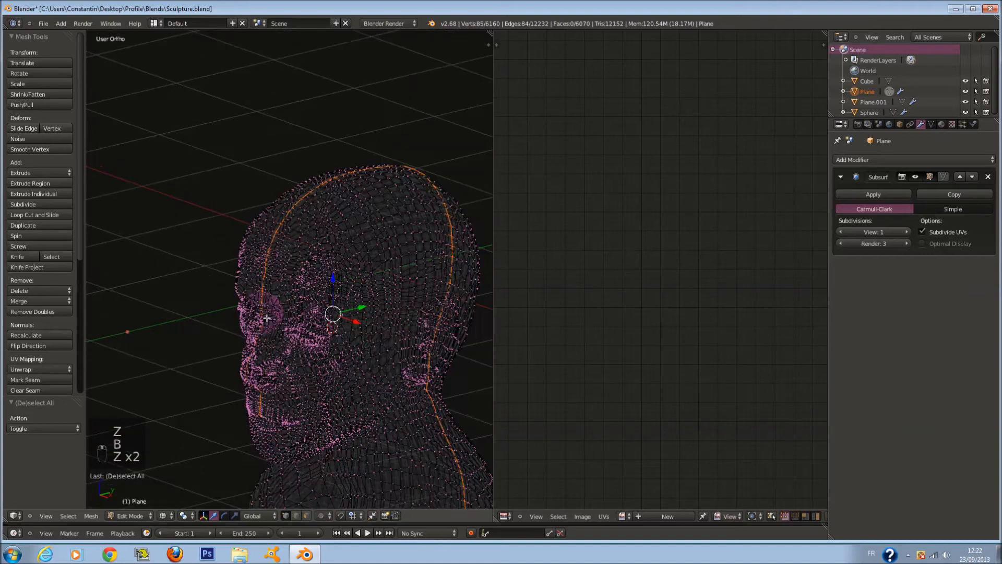
# Step: Box-deselect the face portion of the central loop and mark the remaining edges down the back as a seam
pyautogui.press('b')
pyautogui.moveTo(207, 272); pyautogui.dragTo(221, 289)
pyautogui.moveTo(220, 289); pyautogui.dragTo(312, 496, button='middle')
pyautogui.press('z')
pyautogui.press('z')
pyautogui.moveTo(317, 399); pyautogui.dragTo(230, 252, button='middle')
pyautogui.press('b')
pyautogui.moveTo(225, 179); pyautogui.dragTo(328, 333, button='middle')
pyautogui.press('z')
pyautogui.hotkey('ctrl', 'e')
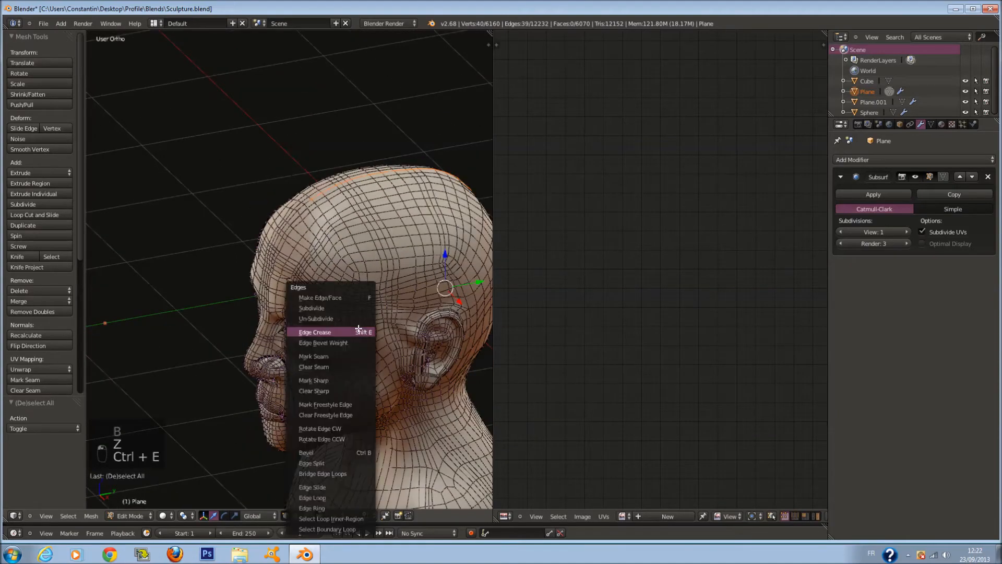
pyautogui.click(365, 357)
# Step: Select the entire head mesh and unwrap it with the new back seam
pyautogui.press('a')
pyautogui.moveTo(365, 355); pyautogui.dragTo(651, 374, button='middle')
pyautogui.press('a')
pyautogui.scroll(-2, 651, 374)
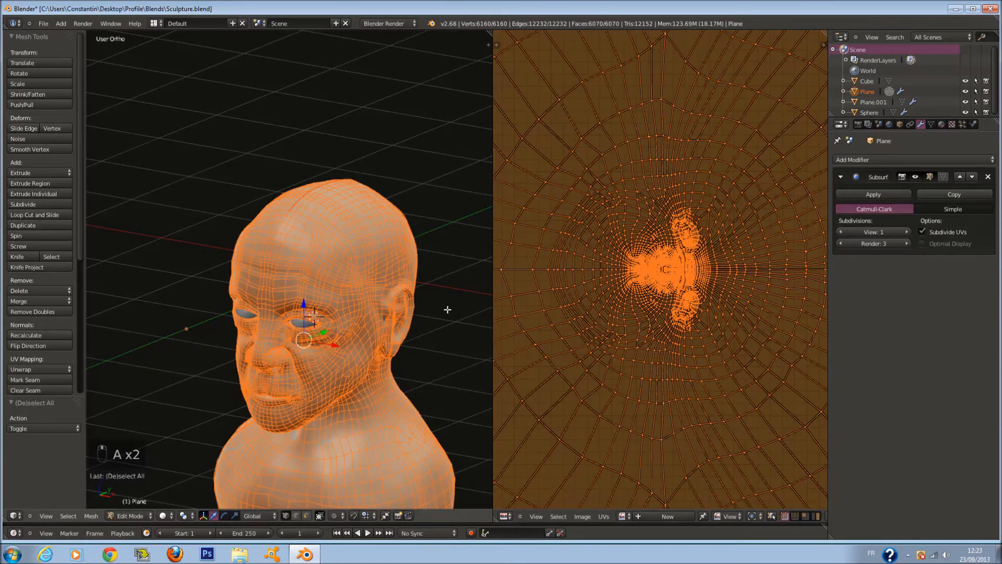
pyautogui.press('u')
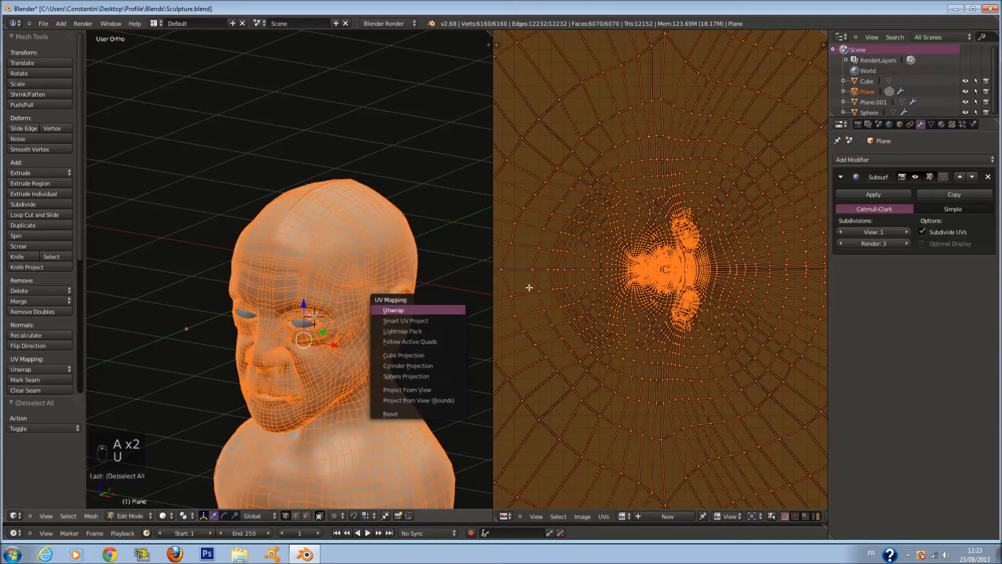
pyautogui.click(393, 310)
pyautogui.scroll(1, 761, 277)
pyautogui.scroll(-3, 720, 295)
pyautogui.scroll(4, 704, 302)
pyautogui.moveTo(367, 331); pyautogui.dragTo(401, 324, button='middle')
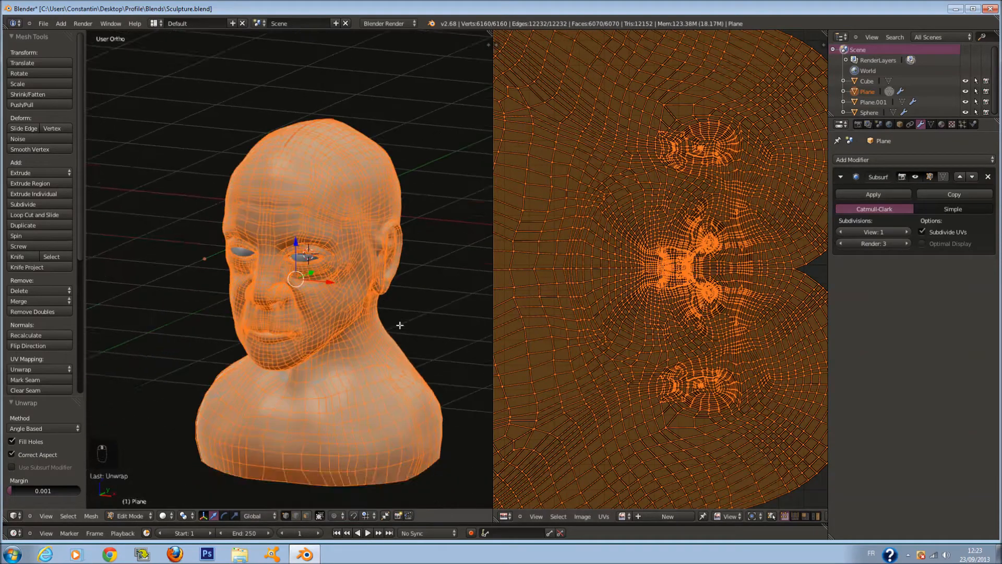
pyautogui.scroll(7, 362, 280)
pyautogui.keyDown('shift'); pyautogui.moveTo(364, 137); pyautogui.dragTo(394, 317, button='middle'); pyautogui.keyUp('shift')
pyautogui.scroll(-1, 313, 292)
pyautogui.scroll(1, 331, 264)
pyautogui.press('a')
pyautogui.scroll(1, 405, 322)
pyautogui.keyDown('alt'); pyautogui.rightClick(339, 287); pyautogui.keyUp('alt')
pyautogui.scroll(-1, 339, 287)
pyautogui.moveTo(338, 287); pyautogui.dragTo(358, 287, button='middle')
pyautogui.scroll(3, 359, 287)
pyautogui.rightClick(380, 277)
pyautogui.rightClick(373, 277)
pyautogui.keyDown('alt'); pyautogui.rightClick(388, 254); pyautogui.keyUp('alt')
pyautogui.scroll(-2, 347, 264)
pyautogui.moveTo(346, 264); pyautogui.dragTo(373, 264, button='middle')
pyautogui.scroll(1, 373, 264)
pyautogui.press('z')
pyautogui.scroll(-3, 374, 264)
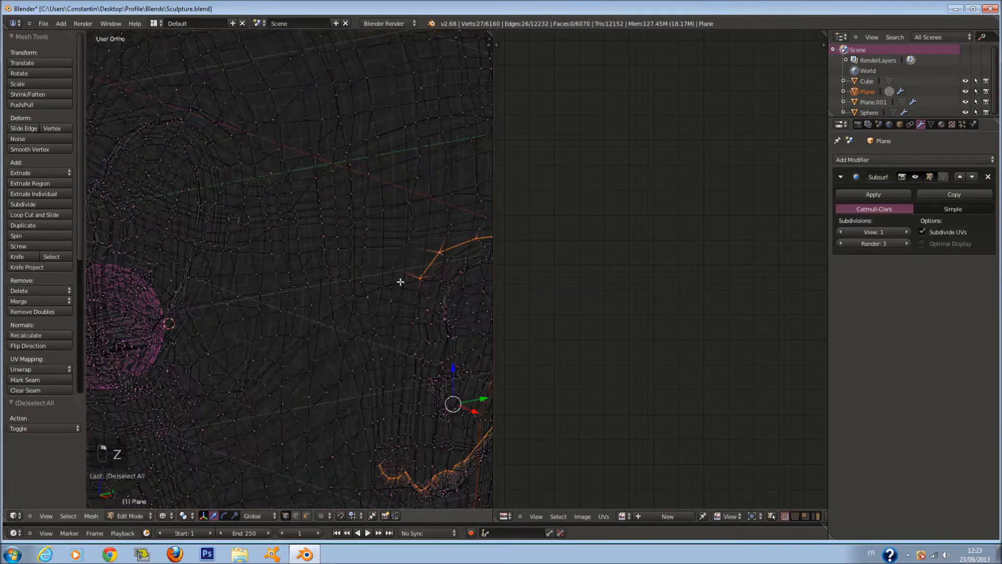
pyautogui.keyDown('shift'); pyautogui.moveTo(418, 295); pyautogui.dragTo(381, 289, button='middle'); pyautogui.keyUp('shift')
pyautogui.scroll(4, 381, 289)
pyautogui.keyDown('shift'); pyautogui.moveTo(459, 329); pyautogui.dragTo(403, 299, button='middle'); pyautogui.keyUp('shift')
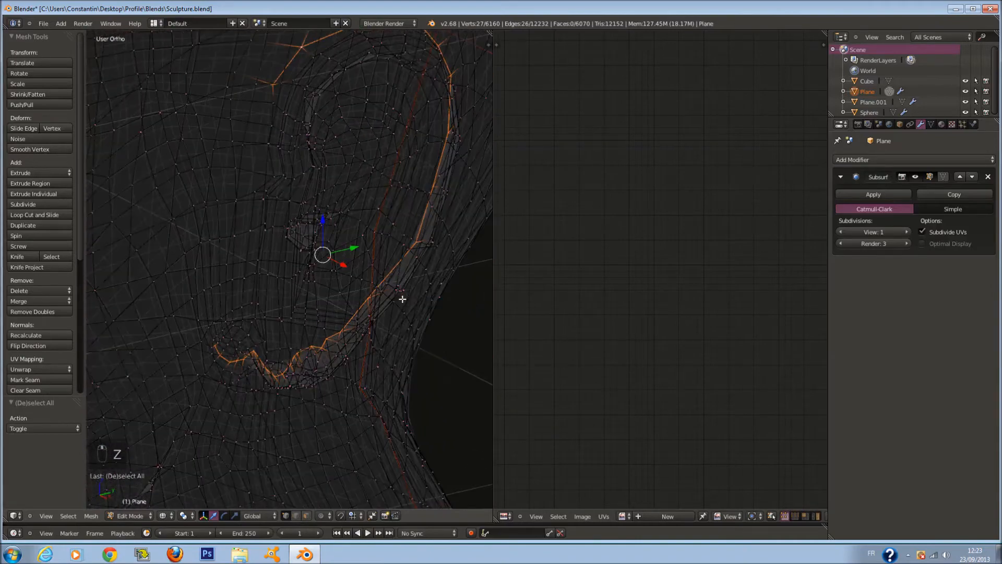
pyautogui.press('z')
pyautogui.press('z')
# Step: Select the continuous edge loop that outlines both ears and check it in front view
pyautogui.rightClick(267, 155)
pyautogui.keyDown('alt'); pyautogui.rightClick(260, 124); pyautogui.keyUp('alt')
pyautogui.rightClick(265, 117)
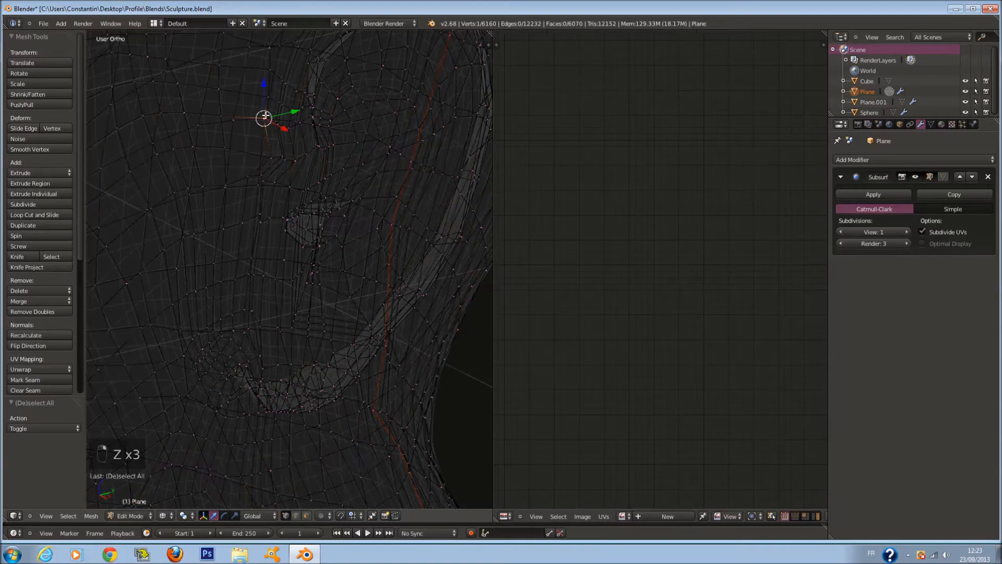
pyautogui.keyDown('alt'); pyautogui.rightClick(269, 156); pyautogui.keyUp('alt')
pyautogui.scroll(-4, 268, 157)
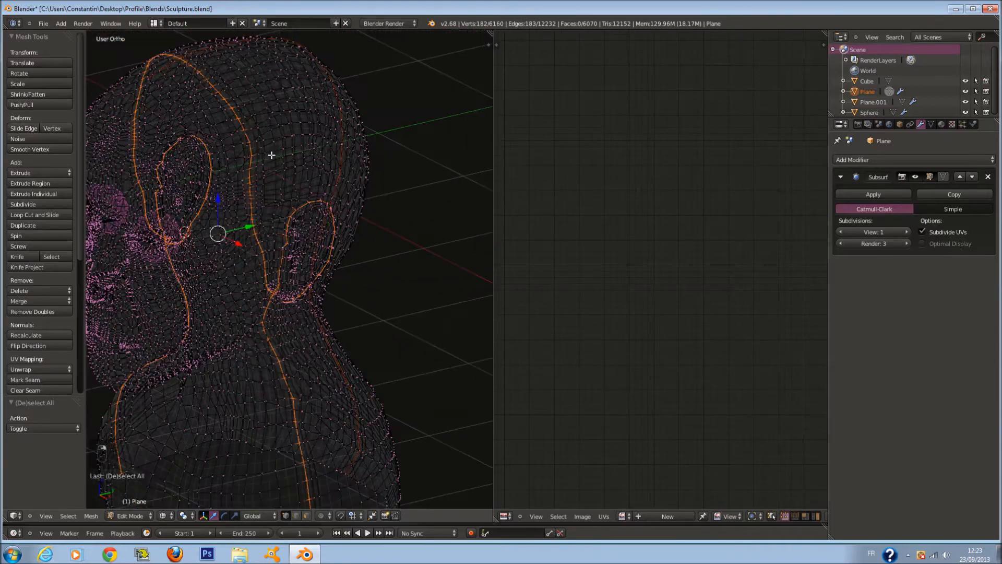
pyautogui.scroll(-2, 244, 154)
pyautogui.press('KP_1')
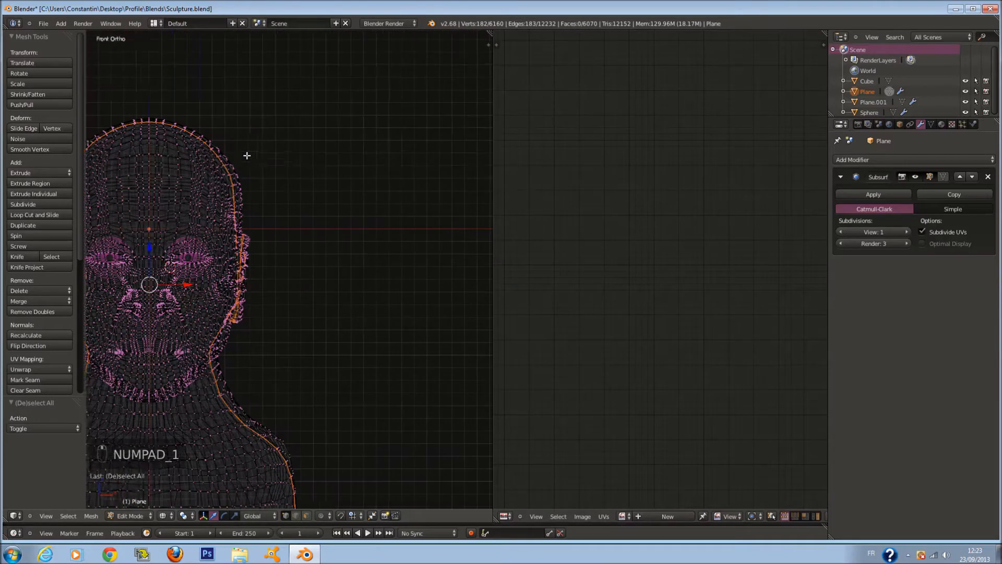
# Step: Circle-deselect the loop's vertices across the shoulders and the lower neck
pyautogui.press('c')
pyautogui.press('c')
pyautogui.moveTo(213, 456); pyautogui.dragTo(396, 437, button='middle')
pyautogui.rightClick(257, 430)
pyautogui.scroll(3, 250, 426)
pyautogui.moveTo(277, 422); pyautogui.dragTo(210, 433, button='middle')
pyautogui.scroll(3, 251, 444)
pyautogui.press('c')
pyautogui.moveTo(375, 468); pyautogui.dragTo(382, 454, button='middle')
pyautogui.moveTo(324, 360); pyautogui.dragTo(342, 343, button='middle')
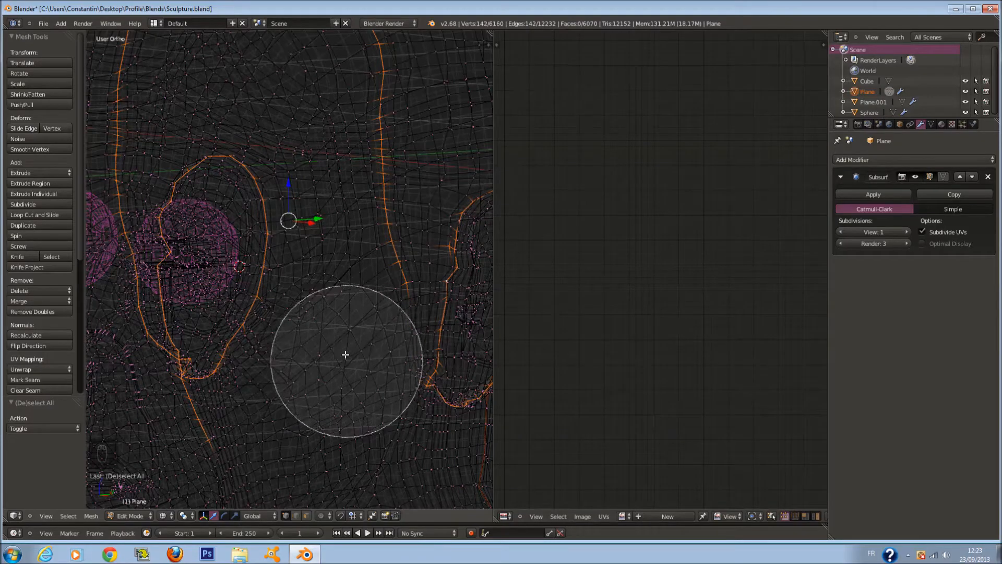
pyautogui.rightClick(359, 170)
# Step: Circle-deselect the loop's vertices over the top and upper sides of the head
pyautogui.scroll(-3, 334, 181)
pyautogui.moveTo(346, 355)
pyautogui.mouseDown(button='middle')
pyautogui.moveTo(360, 169)
pyautogui.moveTo(374, 224)
pyautogui.moveTo(368, 201)
pyautogui.mouseUp(button='middle')
pyautogui.press('c')
pyautogui.scroll(2, 348, 161)
pyautogui.moveTo(345, 161)
pyautogui.mouseDown(button='middle')
pyautogui.moveTo(331, 167)
pyautogui.moveTo(271, 95)
pyautogui.moveTo(319, 86)
pyautogui.mouseUp(button='middle')
pyautogui.rightClick(271, 99)
pyautogui.scroll(2, 235, 90)
pyautogui.press('c')
pyautogui.keyDown('shift'); pyautogui.moveTo(152, 99); pyautogui.dragTo(313, 312, button='middle'); pyautogui.keyUp('shift')
pyautogui.scroll(1, 296, 136)
pyautogui.keyDown('shift'); pyautogui.scroll(6, 296, 136); pyautogui.keyUp('shift')
pyautogui.scroll(-2, 309, 136)
pyautogui.rightClick(277, 311)
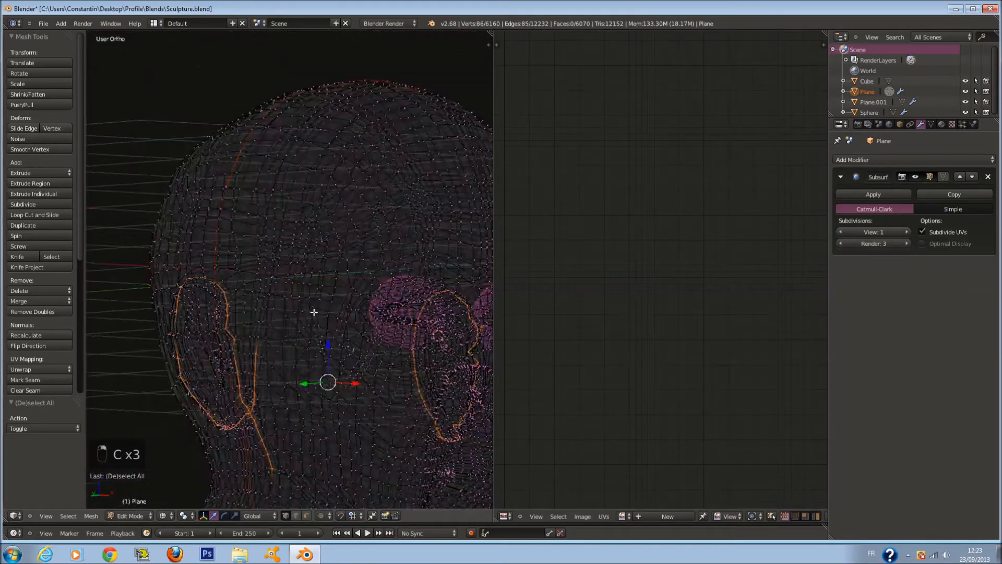
# Step: Circle-deselect the leftover loop vertices below and beside the ear, keeping the ear outline selected
pyautogui.keyDown('shift'); pyautogui.scroll(-9, 313, 314); pyautogui.keyUp('shift')
pyautogui.scroll(3, 314, 320)
pyautogui.press('c')
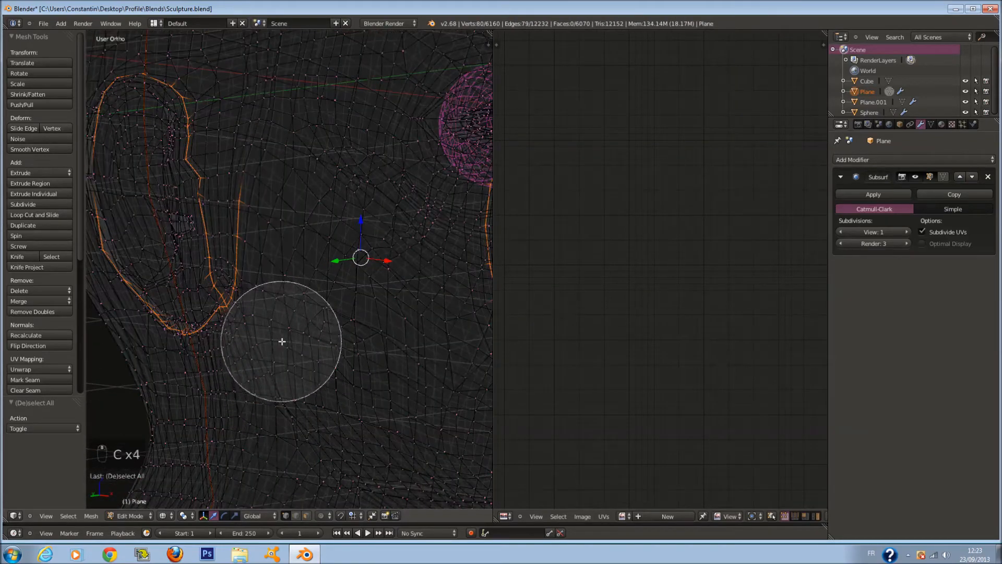
pyautogui.rightClick(286, 280)
pyautogui.scroll(-1, 290, 282)
pyautogui.moveTo(291, 282); pyautogui.dragTo(399, 287, button='middle')
pyautogui.scroll(1, 302, 203)
pyautogui.moveTo(303, 203)
pyautogui.mouseDown(button='middle')
pyautogui.moveTo(328, 224)
pyautogui.moveTo(348, 215)
pyautogui.mouseUp(button='middle')
pyautogui.scroll(5, 348, 213)
pyautogui.press('z')
pyautogui.press('z')
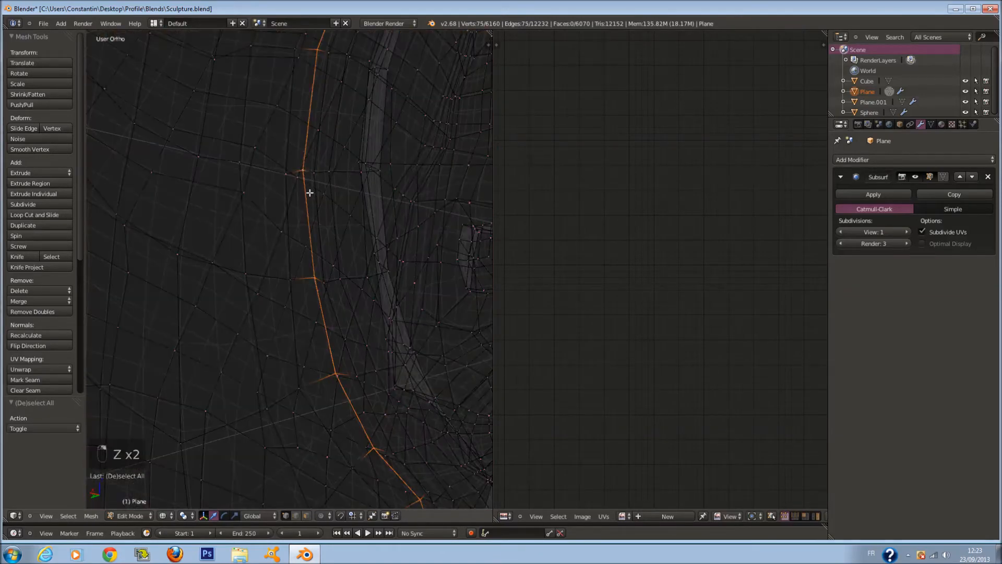
# Step: Deselect the last stray vertex beside the ear and mark both ear outlines as seams
pyautogui.press('z')
pyautogui.scroll(-8, 317, 201)
pyautogui.moveTo(235, 224)
pyautogui.mouseDown(button='middle')
pyautogui.moveTo(442, 237)
pyautogui.moveTo(425, 226)
pyautogui.moveTo(472, 252)
pyautogui.mouseUp(button='middle')
pyautogui.press('z')
pyautogui.keyDown('ctrl'); pyautogui.scroll(5, 431, 273); pyautogui.keyUp('ctrl')
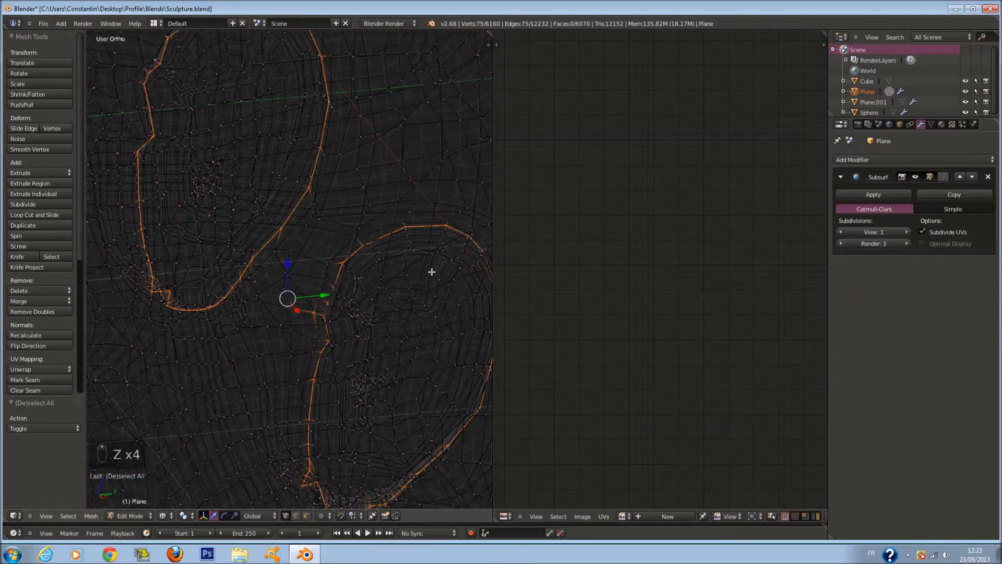
pyautogui.scroll(2, 432, 272)
pyautogui.press('c')
pyautogui.press('z')
pyautogui.moveTo(290, 337); pyautogui.dragTo(312, 310, button='middle')
pyautogui.keyDown('ctrl'); pyautogui.scroll(-5, 251, 320); pyautogui.keyUp('ctrl')
pyautogui.press('z')
pyautogui.scroll(-6, 313, 309)
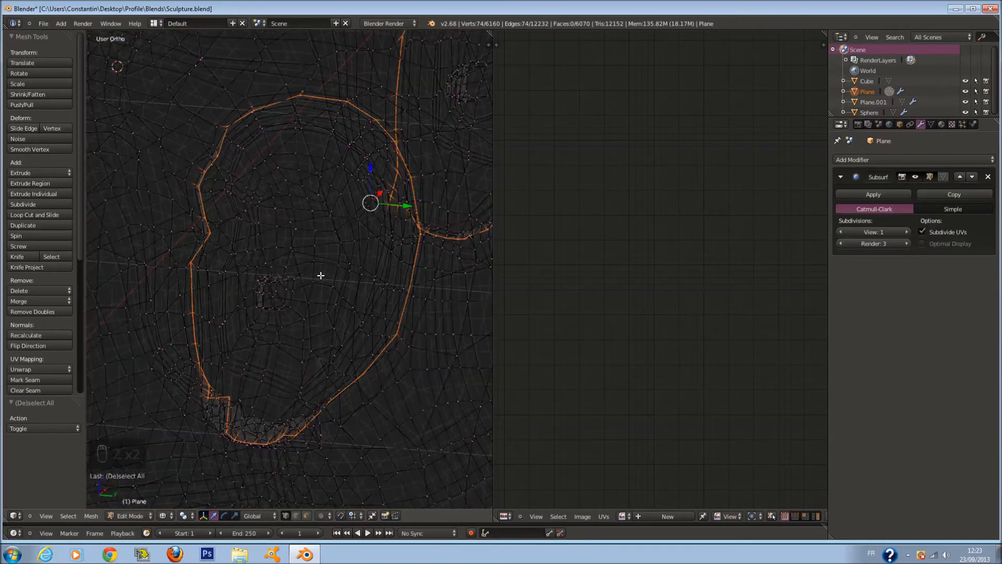
pyautogui.press('z')
pyautogui.hotkey('ctrl', 'e')
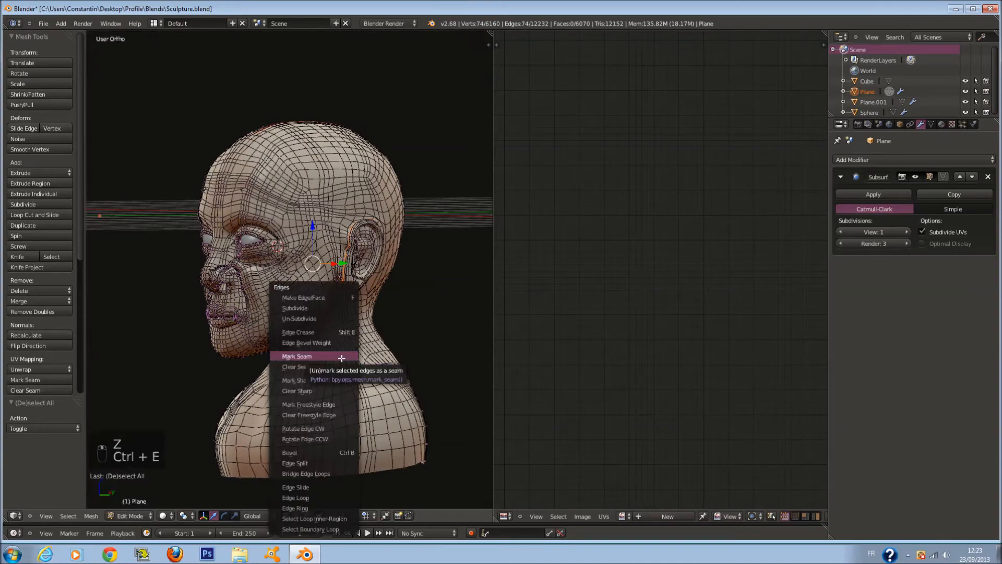
pyautogui.click(342, 359)
# Step: Select the entire head mesh and unwrap it again with the ears separated by seams
pyautogui.moveTo(343, 358); pyautogui.dragTo(407, 370, button='middle')
pyautogui.scroll(-2, 410, 369)
pyautogui.press('a')
pyautogui.press('a')
pyautogui.press('a')
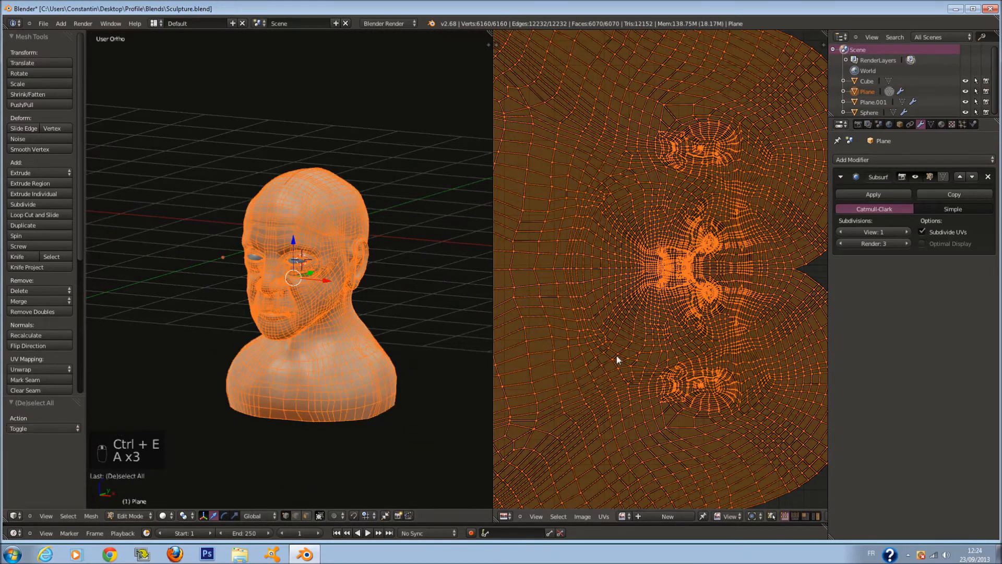
pyautogui.scroll(-2, 648, 355)
pyautogui.moveTo(324, 319); pyautogui.dragTo(284, 315, button='middle')
pyautogui.press('u')
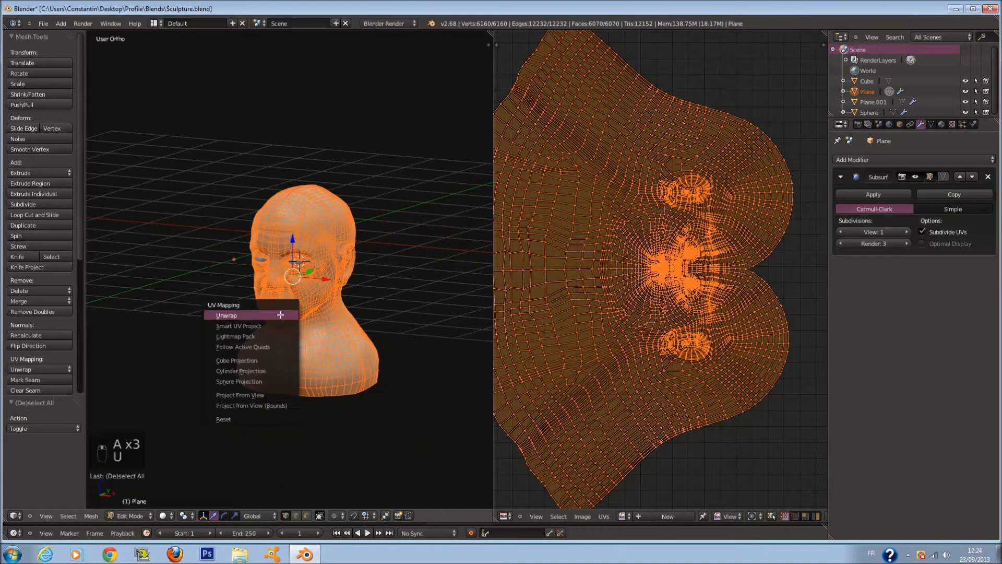
pyautogui.click(280, 315)
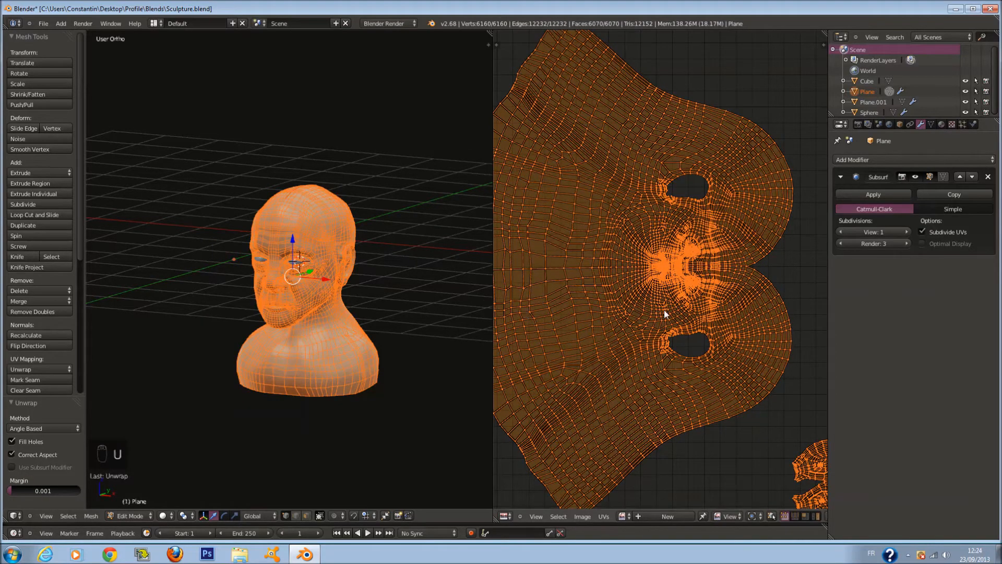
# Step: Examine the new UV layout around the ear openings, nostrils, eyes and mouth
pyautogui.scroll(-2, 665, 315)
pyautogui.scroll(2, 676, 355)
pyautogui.moveTo(676, 355); pyautogui.dragTo(592, 124, button='middle')
pyautogui.scroll(3, 592, 265)
pyautogui.scroll(-1, 675, 272)
pyautogui.moveTo(682, 288); pyautogui.dragTo(843, 510, button='middle')
pyautogui.moveTo(723, 282); pyautogui.dragTo(726, 342, button='middle')
pyautogui.scroll(3, 725, 343)
pyautogui.scroll(-1, 725, 342)
# Step: Clear the selection and select the edge loop around one nostril opening in wireframe
pyautogui.scroll(10, 320, 221)
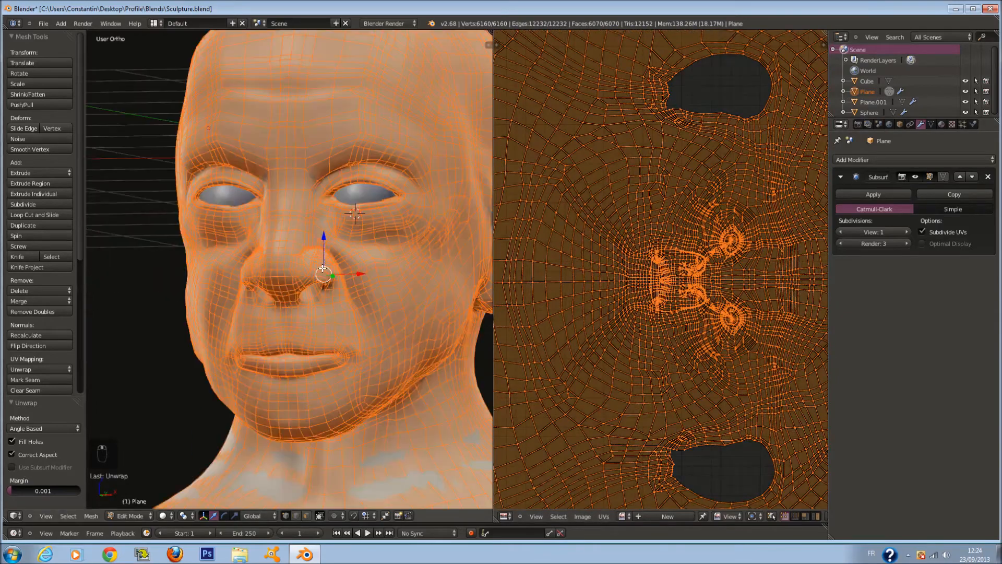
pyautogui.press('z')
pyautogui.scroll(2, 319, 221)
pyautogui.press('a')
pyautogui.rightClick(251, 206)
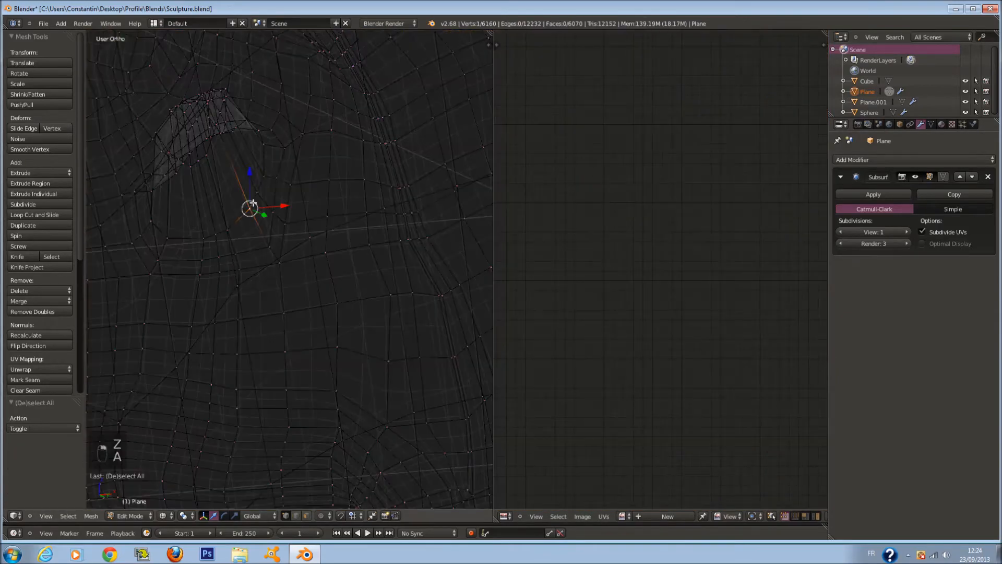
pyautogui.keyDown('alt'); pyautogui.rightClick(253, 203); pyautogui.keyUp('alt')
# Step: Add the other nostril's edge loop to the selection and mark both loops as seams
pyautogui.moveTo(252, 203); pyautogui.dragTo(290, 214, button='middle')
pyautogui.keyDown('alt'); pyautogui.keyDown('shift'); pyautogui.rightClick(338, 300); pyautogui.keyUp('shift'); pyautogui.keyUp('alt')
pyautogui.scroll(-2, 339, 299)
pyautogui.moveTo(339, 299)
pyautogui.mouseDown(button='middle')
pyautogui.moveTo(311, 284)
pyautogui.moveTo(329, 293)
pyautogui.mouseUp(button='middle')
pyautogui.press('z')
pyautogui.press('z')
pyautogui.press('z')
pyautogui.press('z')
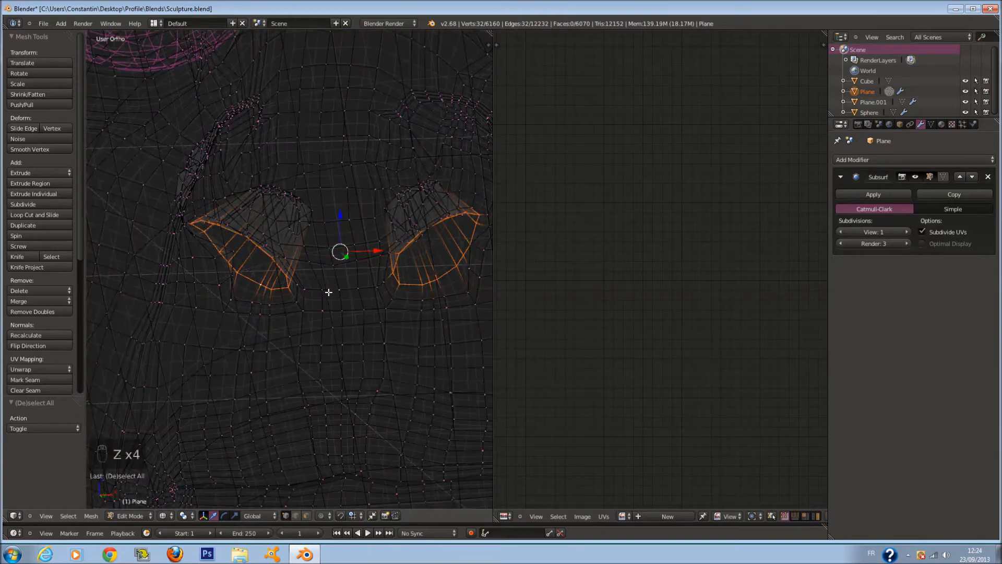
pyautogui.hotkey('ctrl', 'e')
pyautogui.click(324, 293)
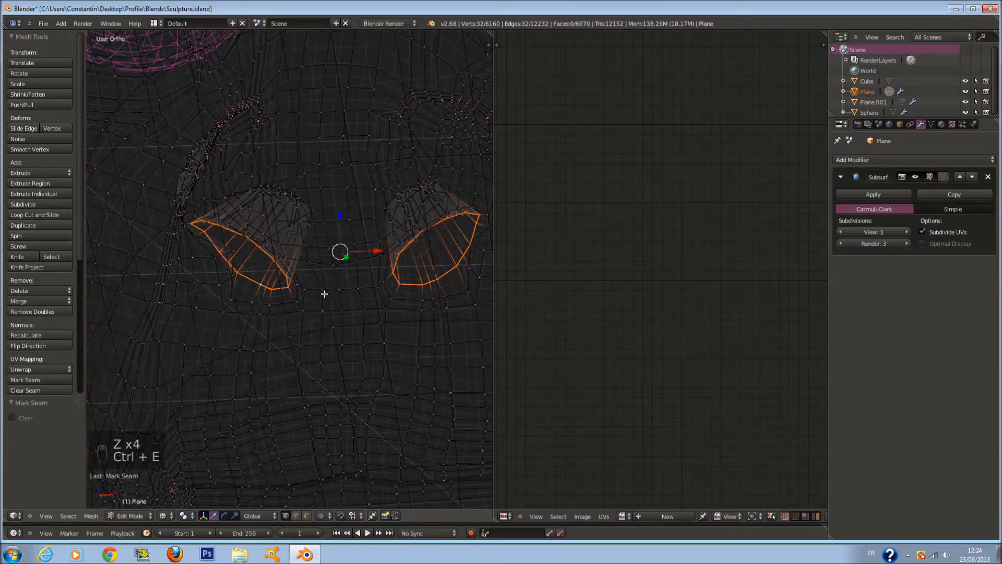
# Step: Move one vertex of the nostril opening's edge loop slightly and clear the selection
pyautogui.rightClick(232, 251)
pyautogui.press('z')
pyautogui.press('z')
pyautogui.press('g')
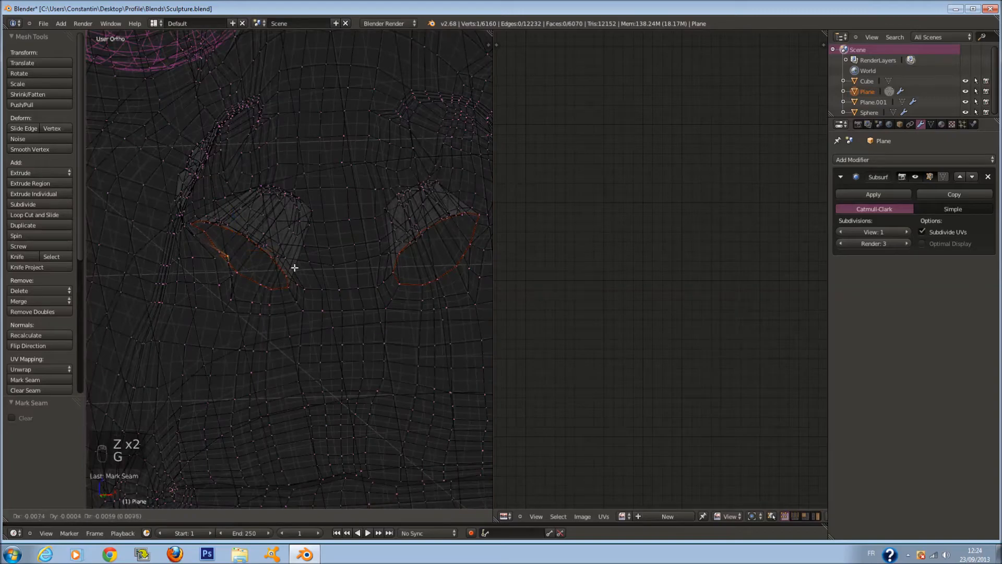
pyautogui.click(287, 275)
pyautogui.press('a')
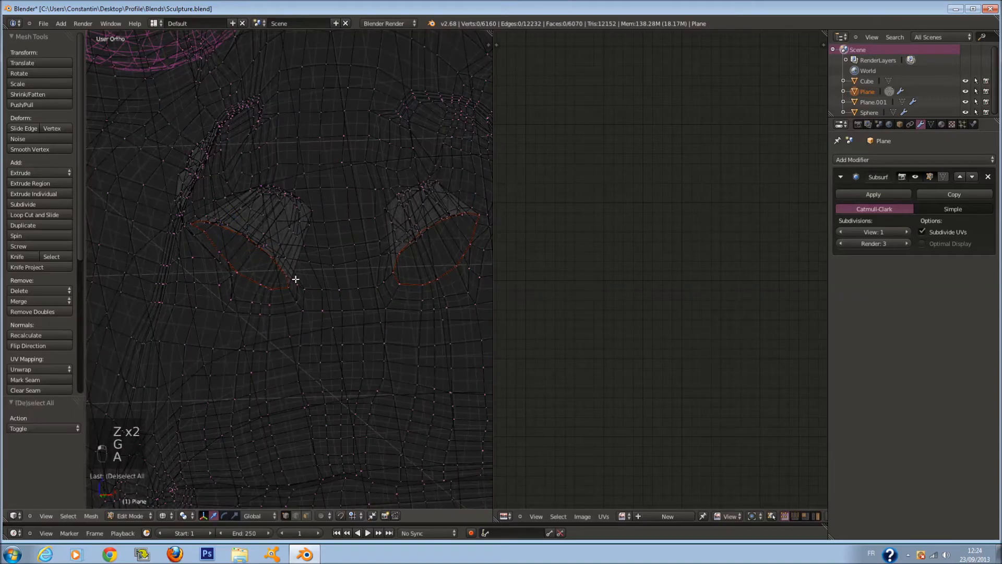
# Step: Select the entire head mesh, unwrap it again with the nostril seams, and inspect the nostril openings in the UV layout
pyautogui.scroll(-2, 295, 280)
pyautogui.press('a')
pyautogui.scroll(-3, 303, 280)
pyautogui.press('a')
pyautogui.press('a')
pyautogui.press('a')
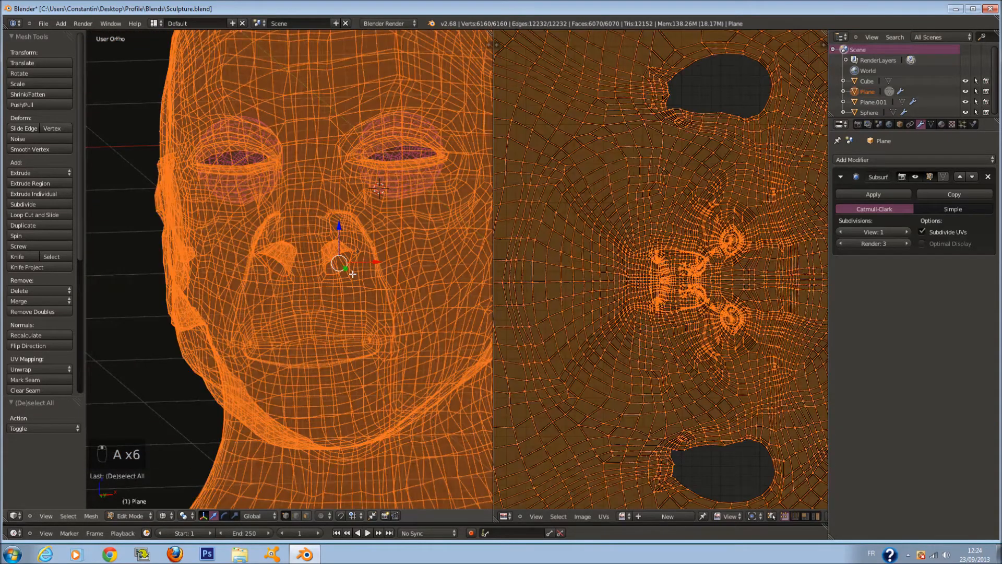
pyautogui.scroll(1, 352, 274)
pyautogui.press('u')
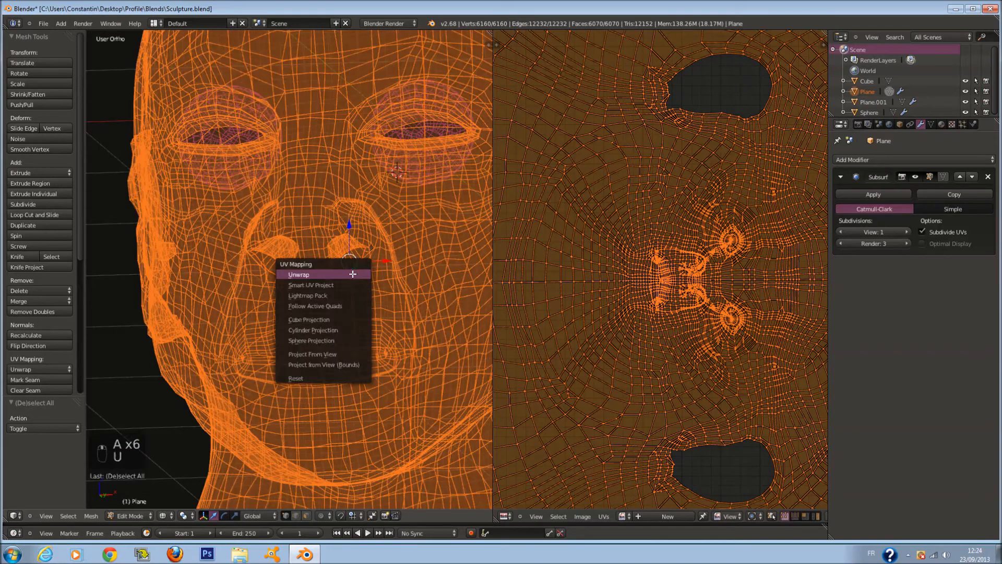
pyautogui.click(350, 275)
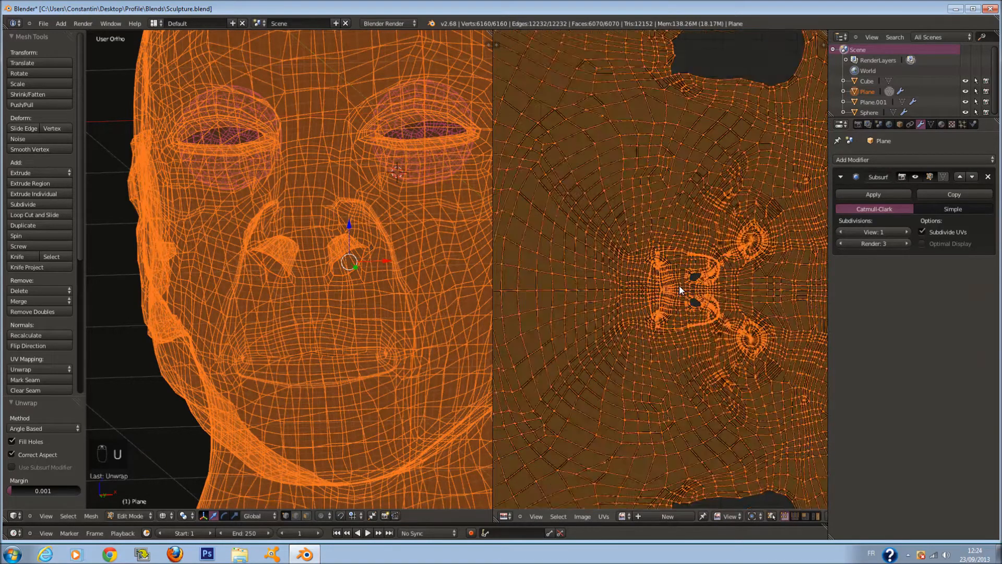
pyautogui.scroll(6, 366, 235)
pyautogui.press('z')
pyautogui.press('z')
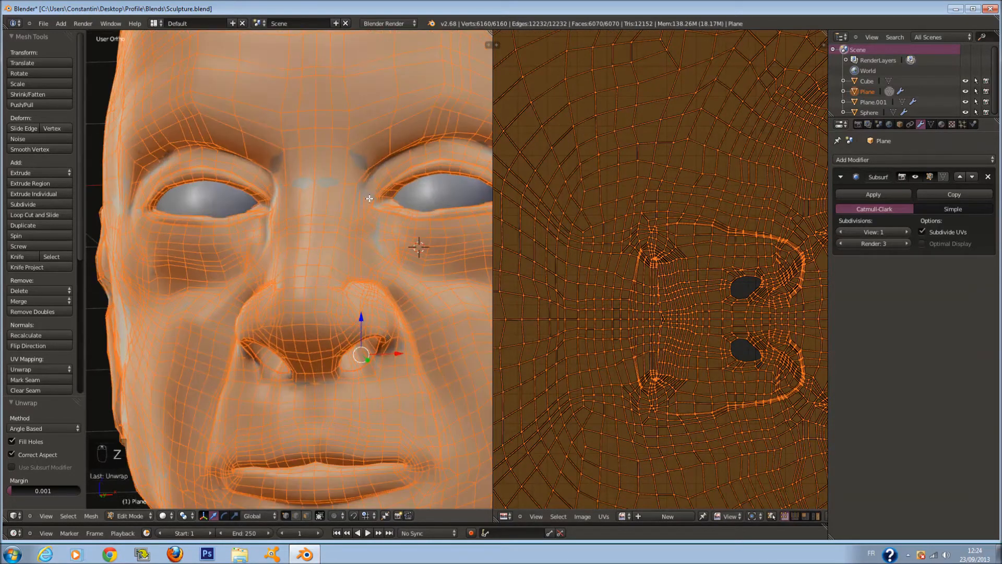
# Step: Clear the selection and select the edge loop around the rim of one eye opening
pyautogui.scroll(3, 365, 288)
pyautogui.press('z')
pyautogui.press('z')
pyautogui.scroll(3, 324, 286)
pyautogui.press('a')
pyautogui.press('z')
pyautogui.rightClick(292, 308)
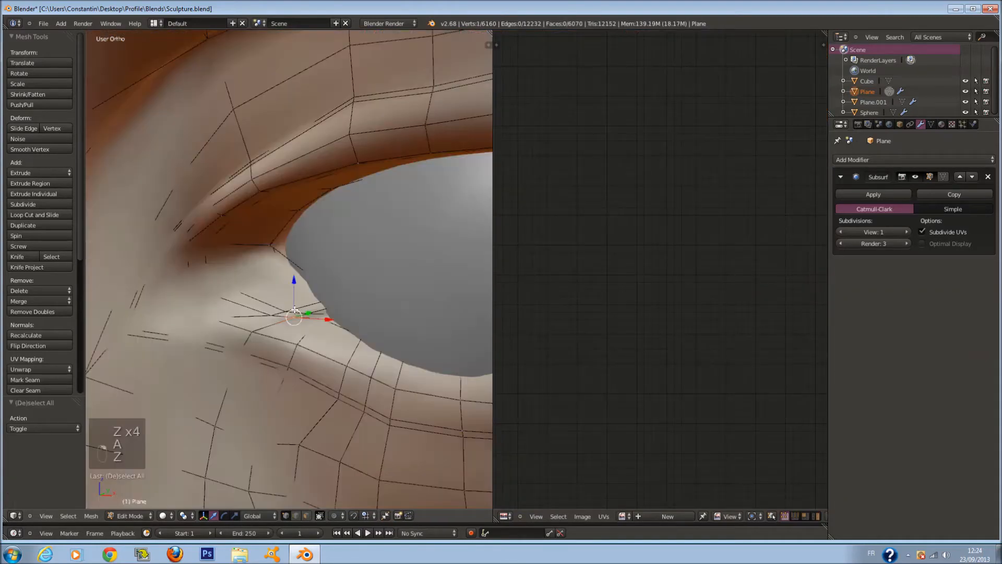
pyautogui.keyDown('alt'); pyautogui.rightClick(274, 316); pyautogui.keyUp('alt')
# Step: Try to add the other eye's rim edge loop to the selection, undoing each wrong pick
pyautogui.scroll(-4, 274, 315)
pyautogui.press('z')
pyautogui.moveTo(472, 262); pyautogui.dragTo(318, 314, button='middle')
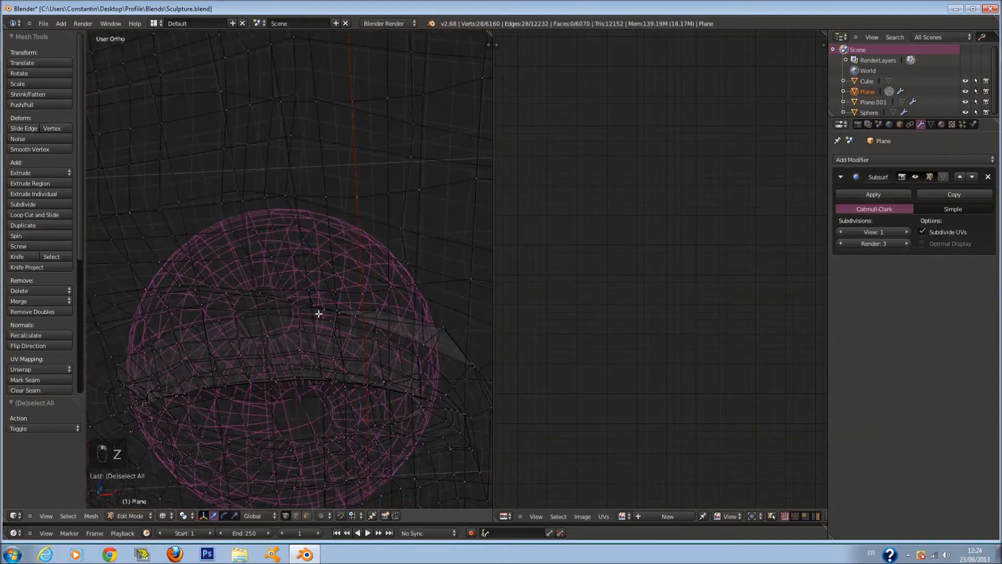
pyautogui.press('z')
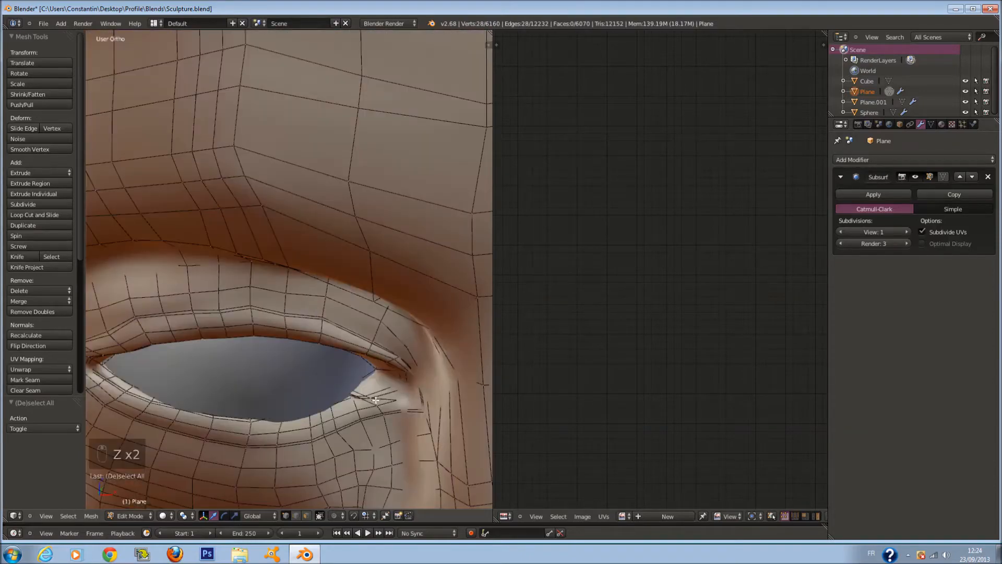
pyautogui.scroll(-4, 375, 398)
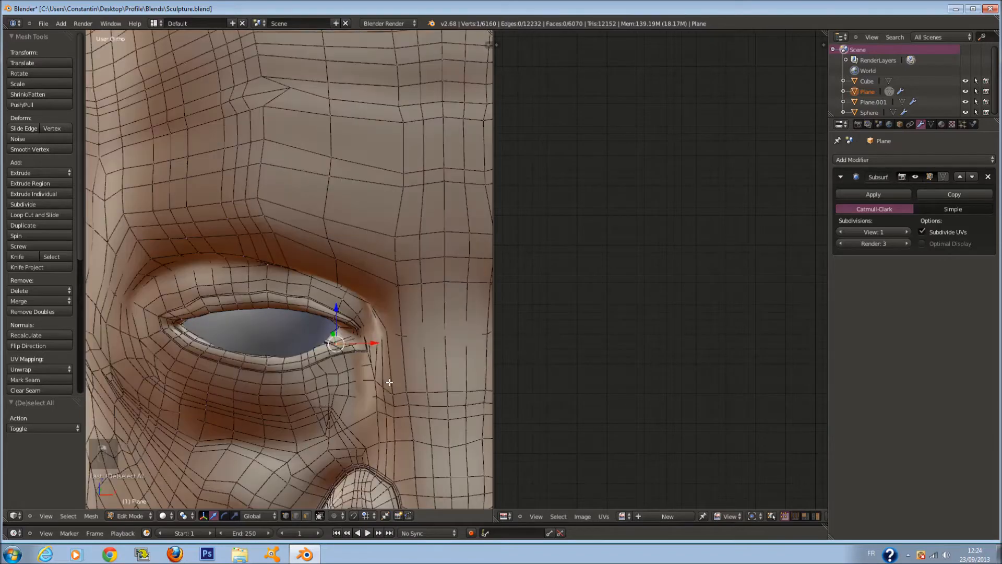
pyautogui.hotkey('ctrl', 'z')
pyautogui.hotkey('ctrl', 'z')
pyautogui.scroll(4, 305, 340)
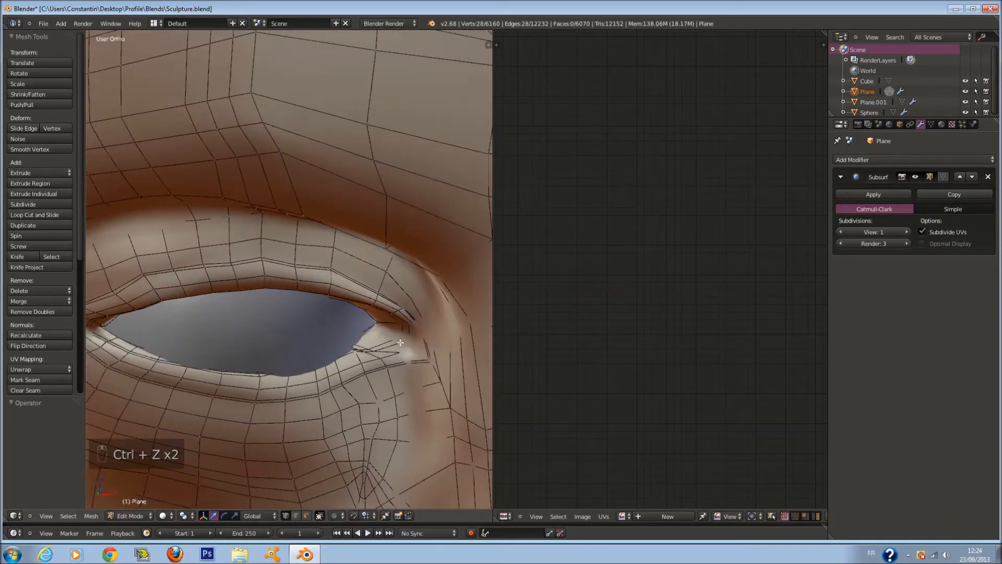
pyautogui.keyDown('alt'); pyautogui.keyDown('shift'); pyautogui.rightClick(402, 336); pyautogui.keyUp('shift'); pyautogui.keyUp('alt')
pyautogui.scroll(-1, 402, 335)
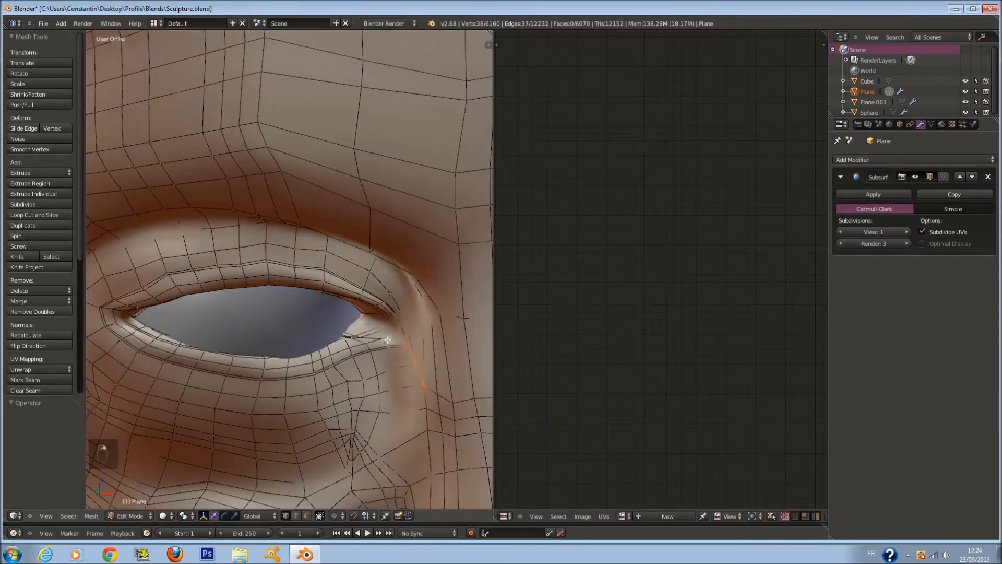
pyautogui.hotkey('ctrl', 'z')
pyautogui.scroll(-3, 282, 336)
pyautogui.scroll(4, 280, 326)
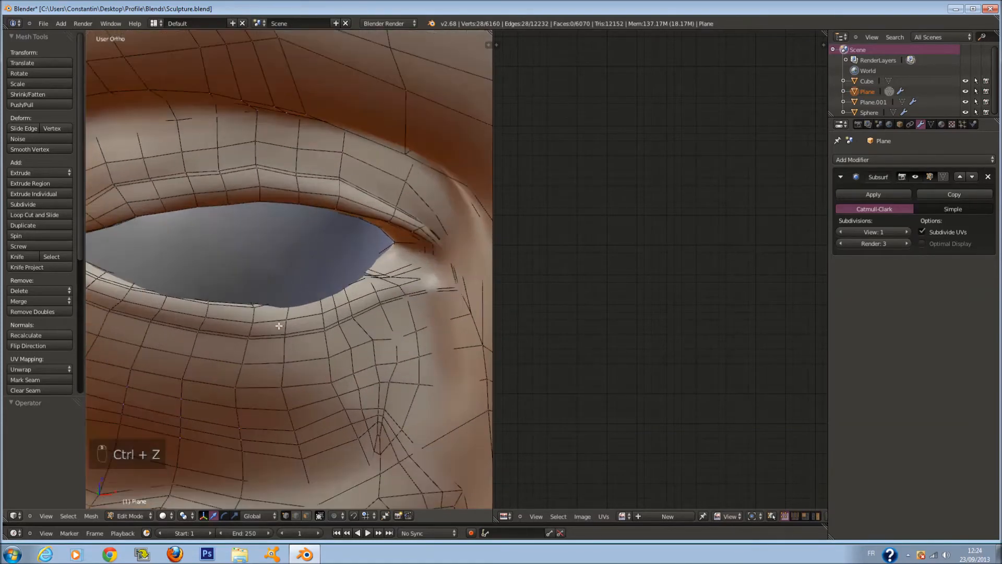
pyautogui.keyDown('alt'); pyautogui.keyDown('shift'); pyautogui.rightClick(256, 308); pyautogui.keyUp('shift'); pyautogui.keyUp('alt')
pyautogui.scroll(-6, 259, 307)
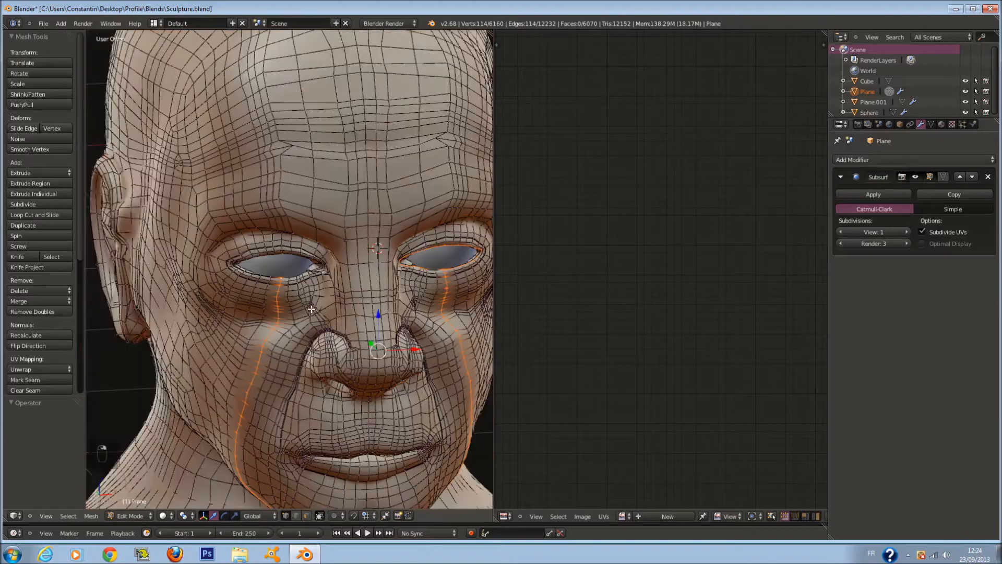
pyautogui.press('z')
pyautogui.hotkey('ctrl', 'z')
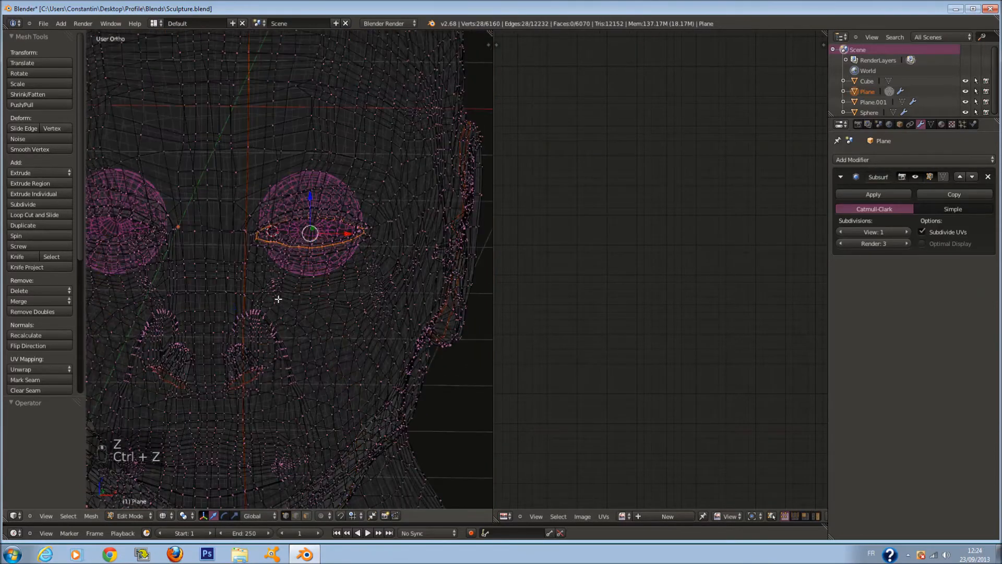
# Step: Mark the selected eye rim's edge loop as a seam
pyautogui.press('shift+less')
pyautogui.scroll(4, 282, 282)
pyautogui.scroll(1, 291, 262)
pyautogui.press('z')
pyautogui.hotkey('ctrl', 'e')
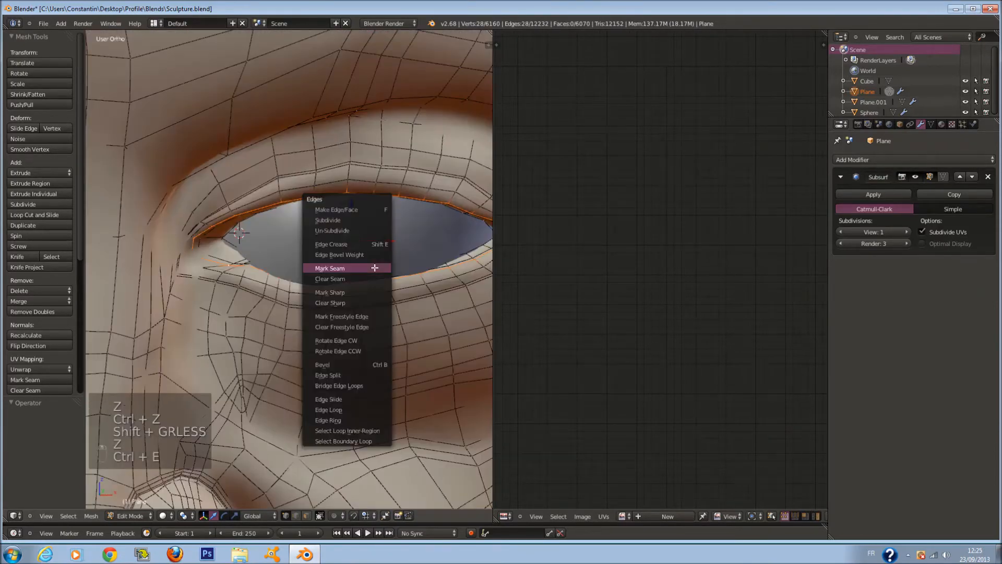
pyautogui.click(375, 268)
# Step: In front view, box-select the half of the head opposite the eye with the marked seam and delete its faces
pyautogui.press('KP_1')
pyautogui.scroll(-5, 371, 267)
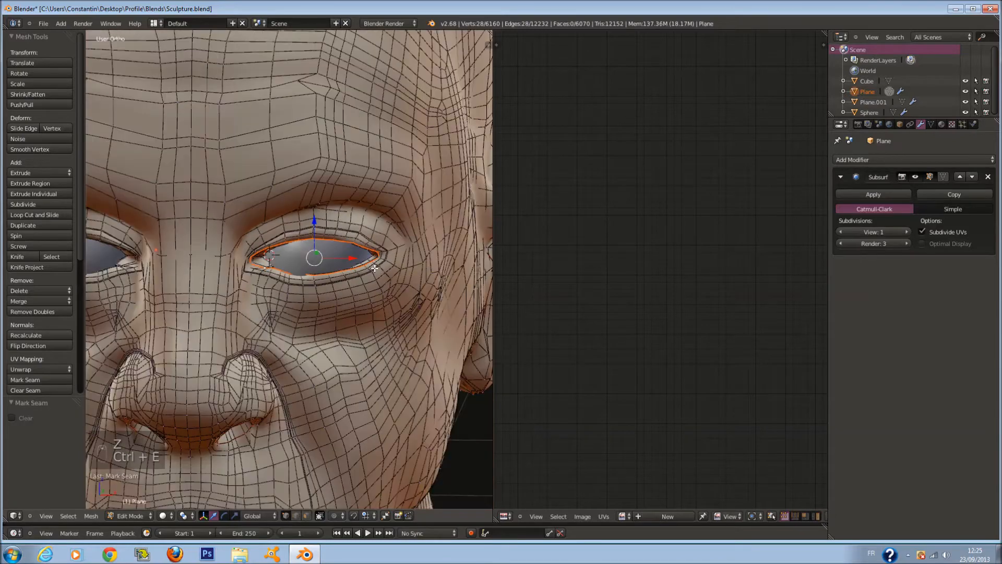
pyautogui.press('z')
pyautogui.scroll(-4, 369, 267)
pyautogui.press('a')
pyautogui.press('a')
pyautogui.press('a')
pyautogui.press('a')
pyautogui.press('b')
pyautogui.moveTo(216, 111); pyautogui.dragTo(324, 521)
pyautogui.scroll(4, 376, 306)
pyautogui.scroll(-2, 376, 306)
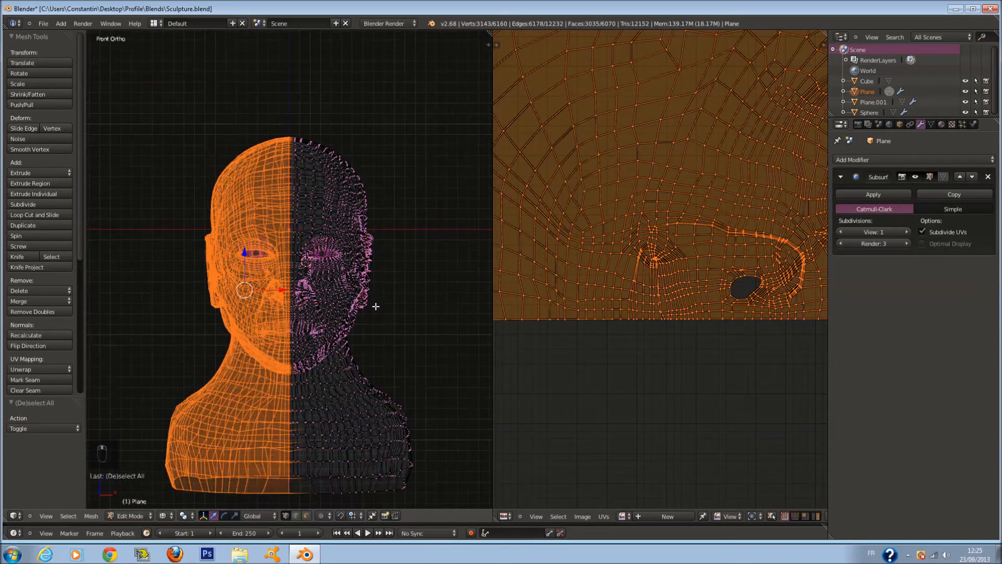
pyautogui.press('x')
pyautogui.click(377, 306)
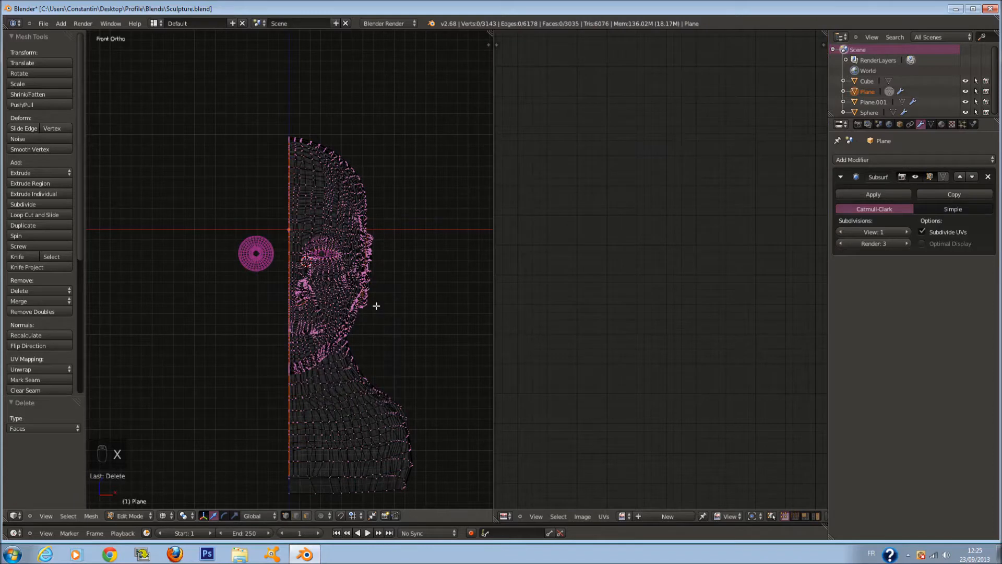
# Step: Leave edit mode, add a Mirror modifier on the X axis and apply it to rebuild the full head
pyautogui.press('Tab')
pyautogui.click(881, 160)
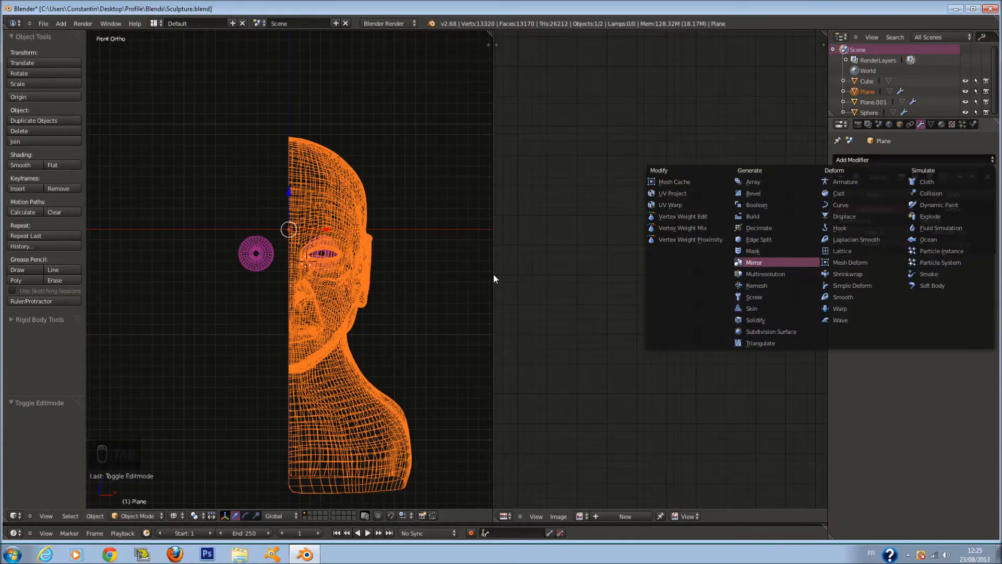
pyautogui.press('Return')
pyautogui.press('z')
pyautogui.scroll(4, 456, 334)
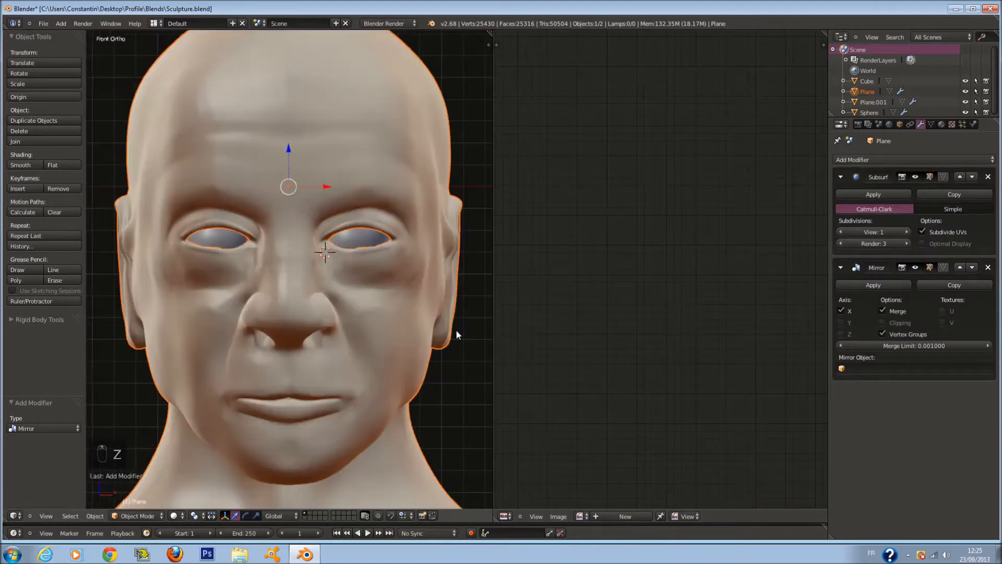
pyautogui.click(897, 284)
pyautogui.scroll(-3, 387, 293)
# Step: Select the entire mirrored mesh, unwrap it in edit mode, and inspect the eye and nostril openings in the layout
pyautogui.press('Tab')
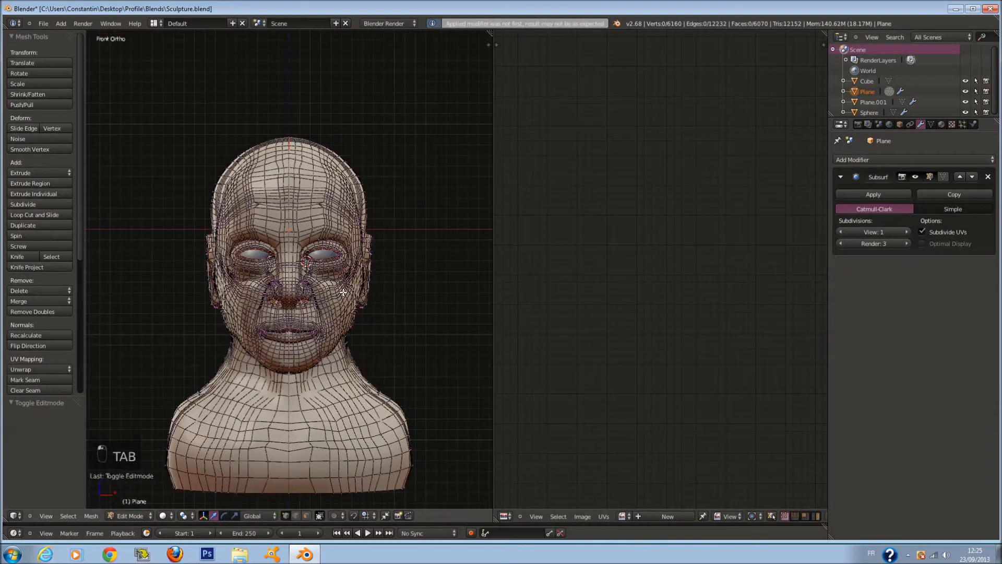
pyautogui.press('a')
pyautogui.press('a')
pyautogui.scroll(-1, 364, 295)
pyautogui.press('u')
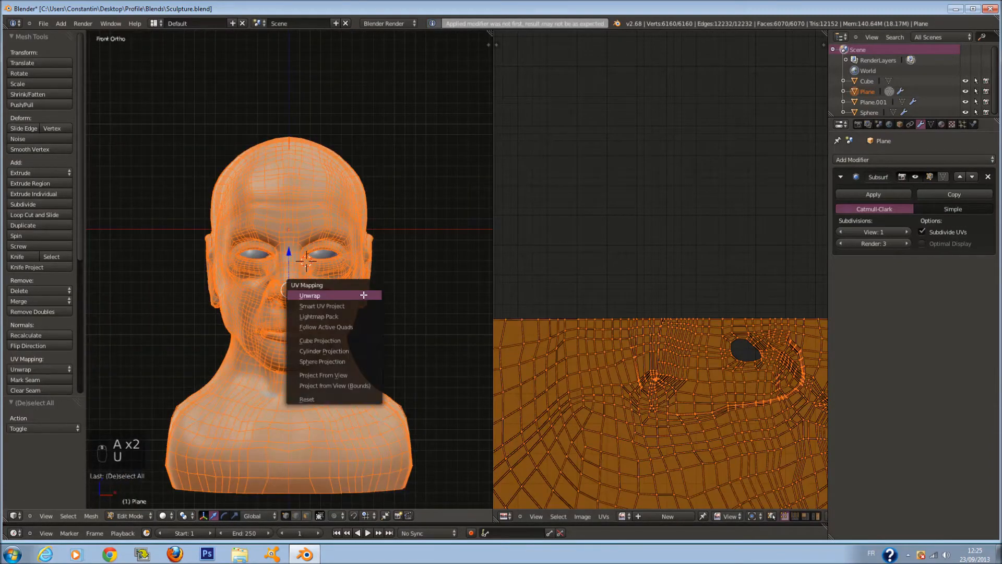
pyautogui.click(363, 295)
pyautogui.scroll(-4, 612, 266)
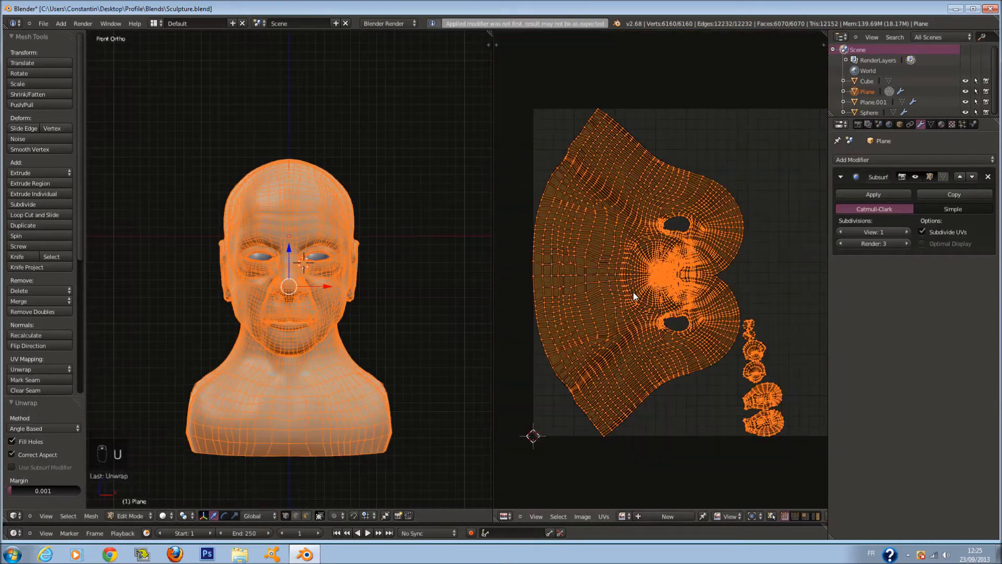
pyautogui.scroll(5, 634, 293)
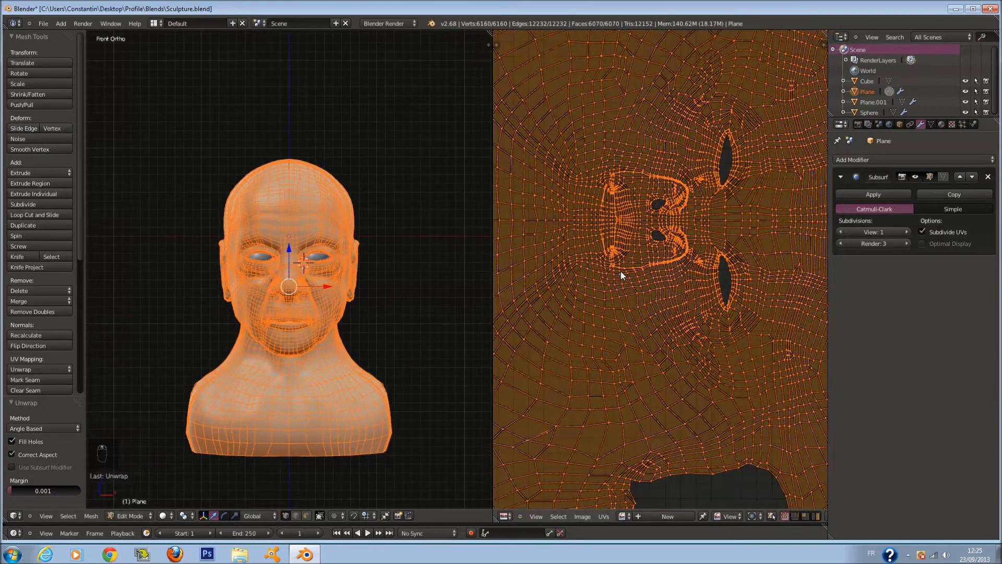
pyautogui.scroll(-3, 621, 271)
pyautogui.scroll(2, 305, 295)
# Step: Clear the selection and circle-select the midline vertices from the lower lip under the chin to the neck
pyautogui.press('a')
pyautogui.scroll(2, 305, 295)
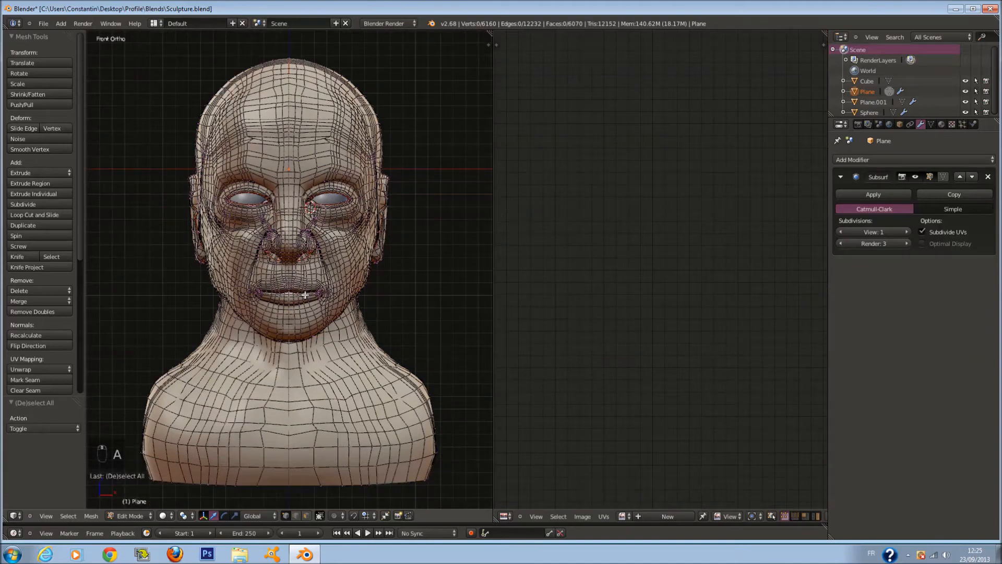
pyautogui.scroll(3, 306, 295)
pyautogui.moveTo(305, 295)
pyautogui.mouseDown(button='middle')
pyautogui.moveTo(293, 293)
pyautogui.moveTo(351, 280)
pyautogui.mouseUp(button='middle')
pyautogui.press('z')
pyautogui.scroll(2, 295, 296)
pyautogui.press('z')
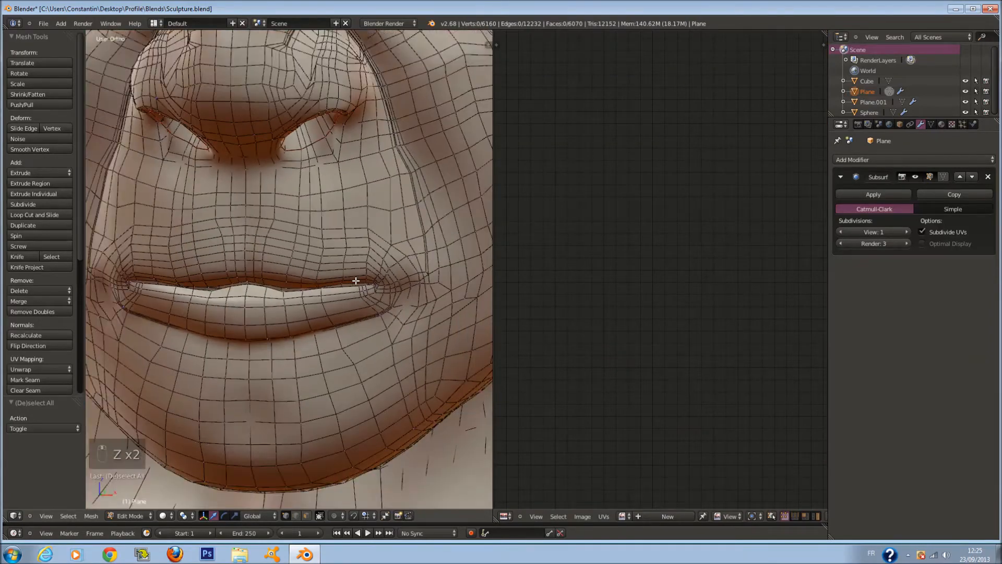
pyautogui.scroll(-1, 356, 280)
pyautogui.moveTo(356, 279); pyautogui.dragTo(360, 223, button='middle')
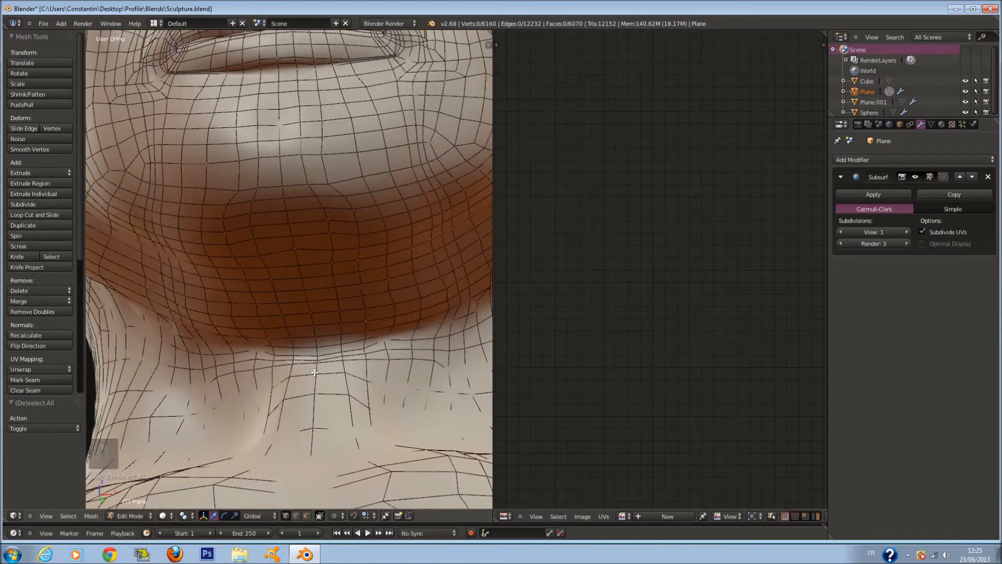
pyautogui.scroll(-3, 314, 341)
pyautogui.moveTo(314, 342)
pyautogui.mouseDown(button='middle')
pyautogui.moveTo(329, 408)
pyautogui.moveTo(300, 404)
pyautogui.moveTo(297, 378)
pyautogui.mouseUp(button='middle')
pyautogui.press('z')
pyautogui.press('c')
pyautogui.scroll(-4, 327, 413)
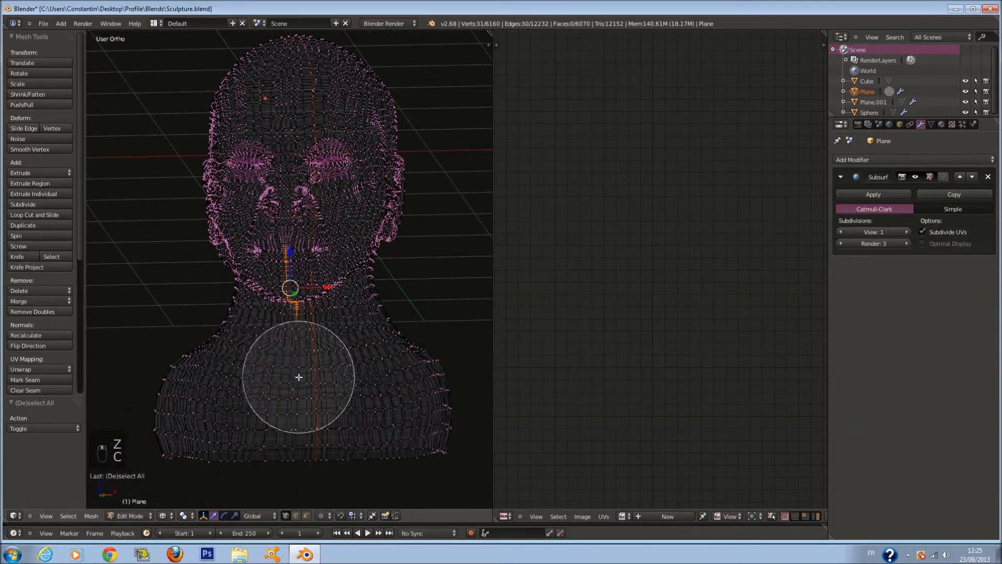
# Step: Trim the midline selection with circle select, removing the vertices at the lower lip and the neck
pyautogui.rightClick(297, 377)
pyautogui.scroll(4, 296, 366)
pyautogui.press('c')
pyautogui.press('z')
pyautogui.scroll(2, 281, 216)
pyautogui.press('z')
pyautogui.press('c')
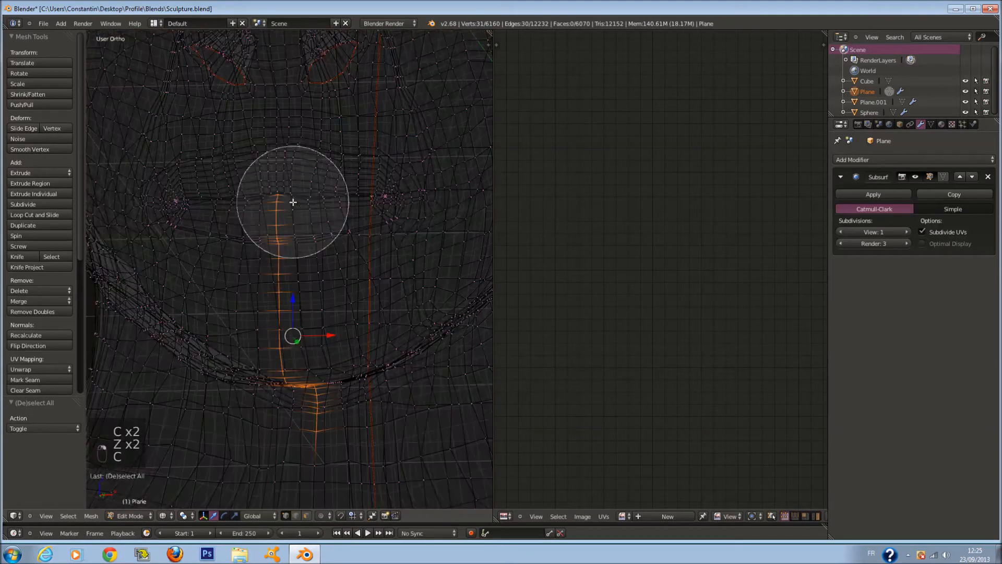
pyautogui.moveTo(284, 211); pyautogui.dragTo(284, 256, button='middle')
pyautogui.rightClick(291, 264)
pyautogui.press('z')
pyautogui.moveTo(311, 297); pyautogui.dragTo(301, 284, button='middle')
pyautogui.press('z')
pyautogui.press('c')
pyautogui.scroll(1, 311, 460)
pyautogui.middleClick(310, 461)
pyautogui.rightClick(310, 461)
pyautogui.press('z')
pyautogui.scroll(-2, 323, 444)
# Step: Try to mark the selected chin midline edges as a seam
pyautogui.hotkey('ctrl', 'e')
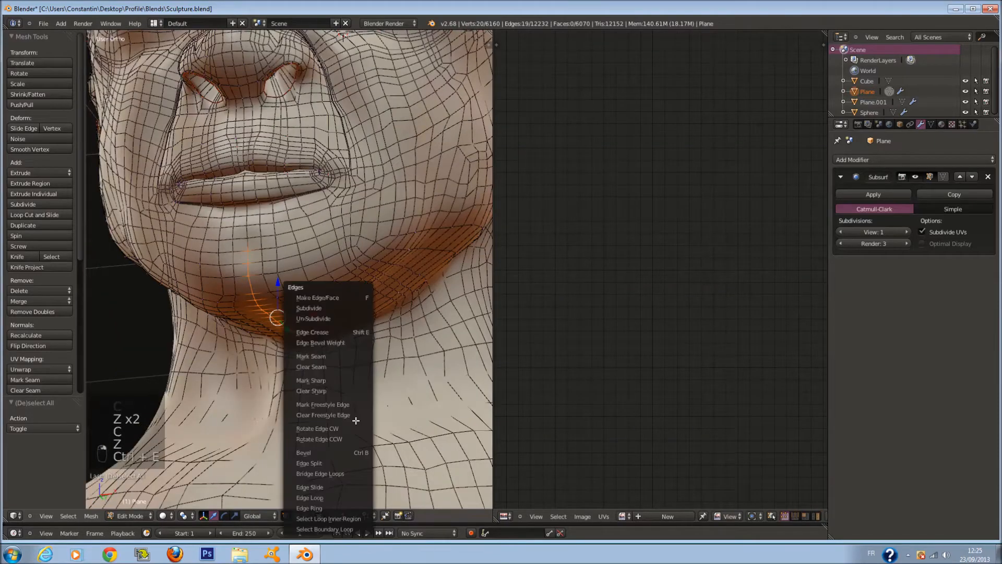
pyautogui.click(354, 358)
pyautogui.scroll(-6, 387, 323)
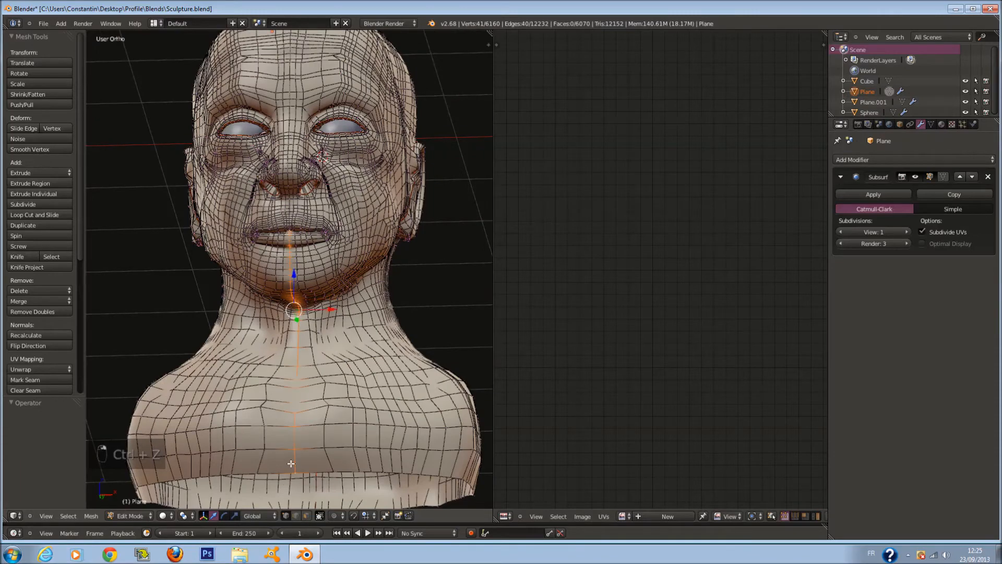
# Step: Deselect the midline vertices between the lower lip and chin, and mark the line from under the chin to the bust's base as a seam
pyautogui.scroll(5, 291, 463)
pyautogui.press('z')
pyautogui.press('c')
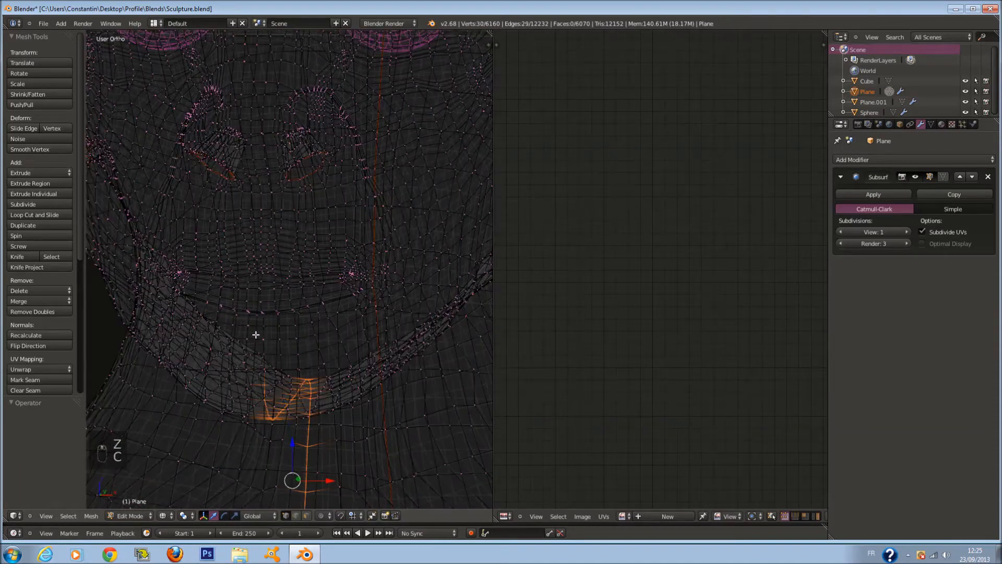
pyautogui.press('z')
pyautogui.press('c')
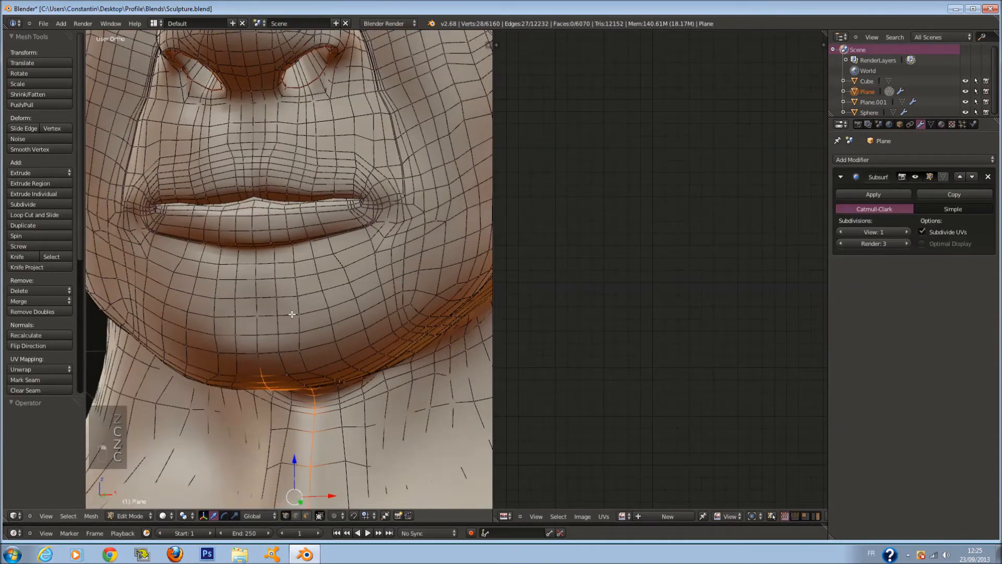
pyautogui.hotkey('ctrl', 'e')
pyautogui.click(292, 314)
# Step: Select the entire head mesh and unwrap it with the neck seam included
pyautogui.scroll(-6, 292, 314)
pyautogui.press('a')
pyautogui.press('a')
pyautogui.press('a')
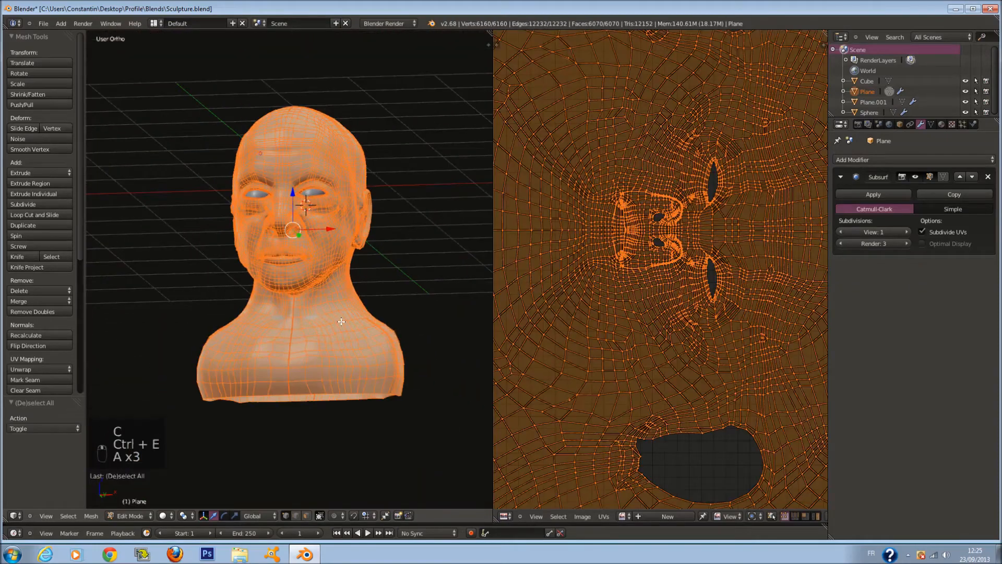
pyautogui.scroll(1, 341, 322)
pyautogui.press('u')
pyautogui.click(341, 321)
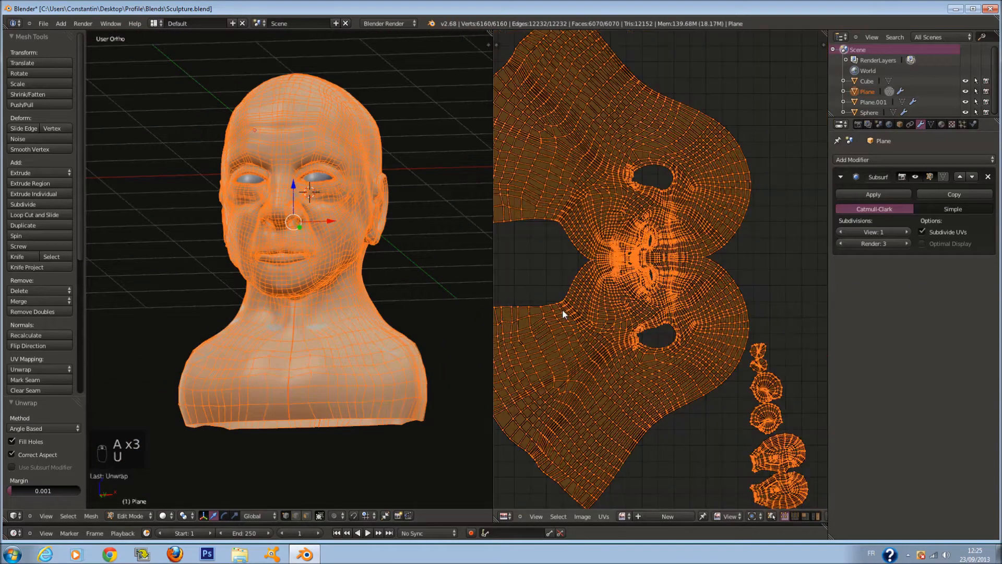
pyautogui.scroll(4, 642, 310)
pyautogui.scroll(-6, 642, 309)
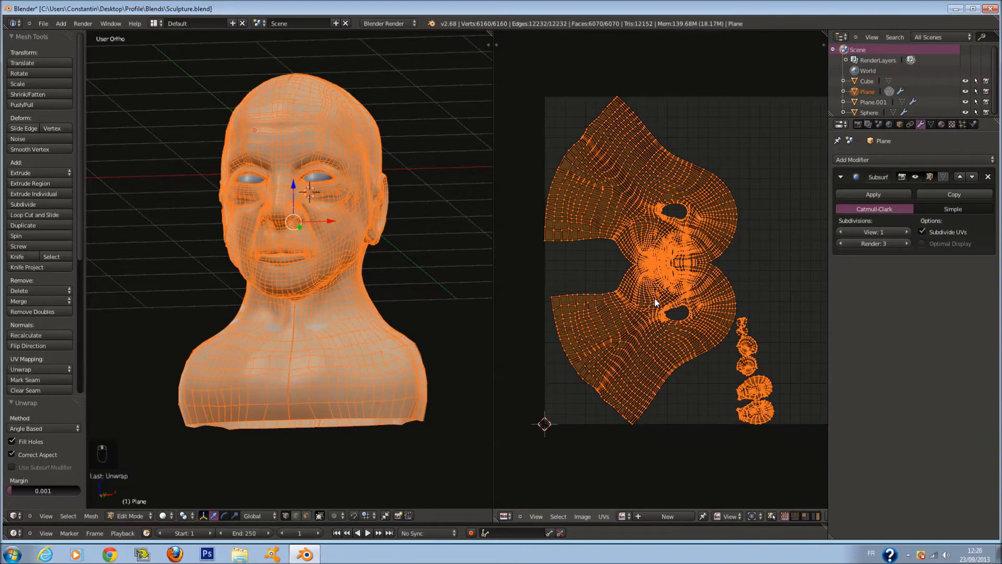
pyautogui.moveTo(647, 296); pyautogui.dragTo(626, 286, button='middle')
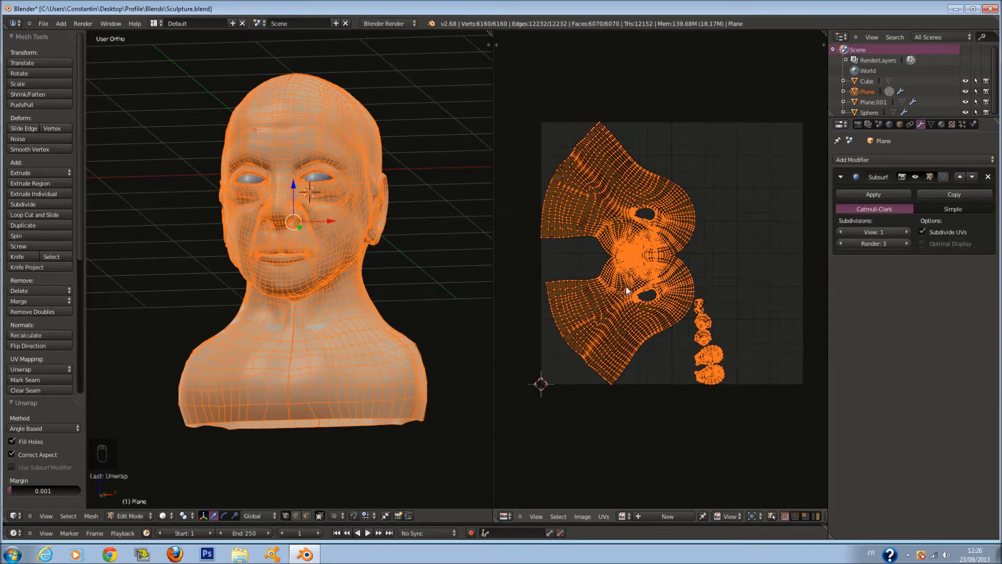
# Step: Select all the small UV islands and move them outside the UV square, beyond its left edge
pyautogui.press('a')
pyautogui.scroll(1, 731, 355)
pyautogui.scroll(2, 729, 358)
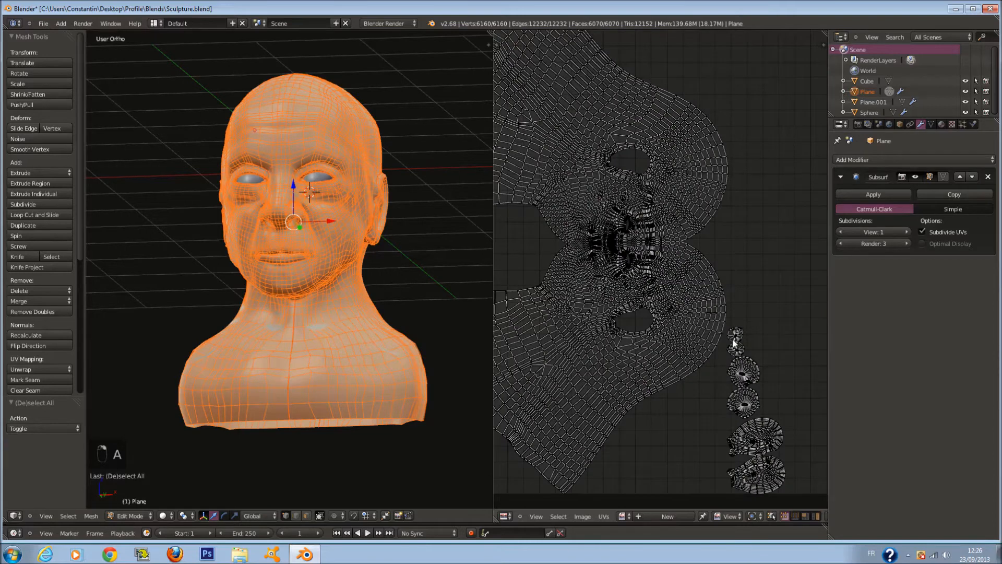
pyautogui.scroll(-2, 732, 342)
pyautogui.press('l')
pyautogui.press('l')
pyautogui.press('l')
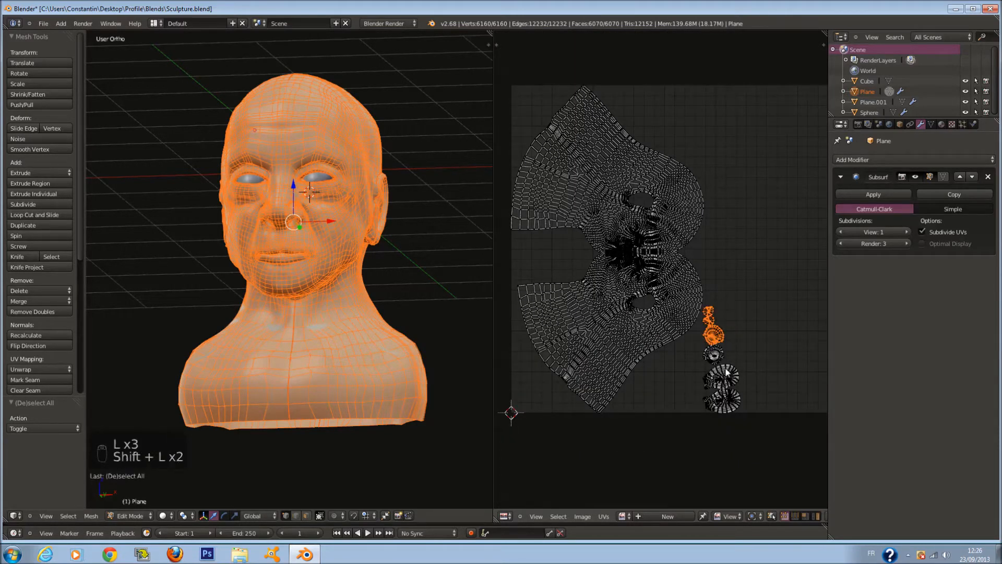
pyautogui.scroll(-2, 730, 396)
pyautogui.scroll(1, 737, 378)
pyautogui.press('g')
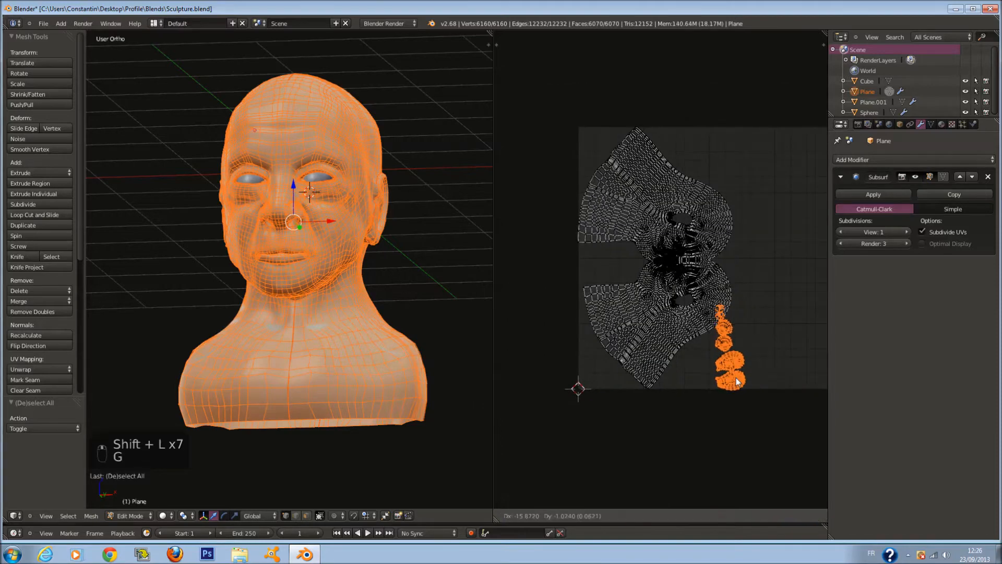
pyautogui.click(537, 366)
pyautogui.press('a')
# Step: Select the large head island in the UV layout and rotate it by 90° three times
pyautogui.scroll(1, 650, 351)
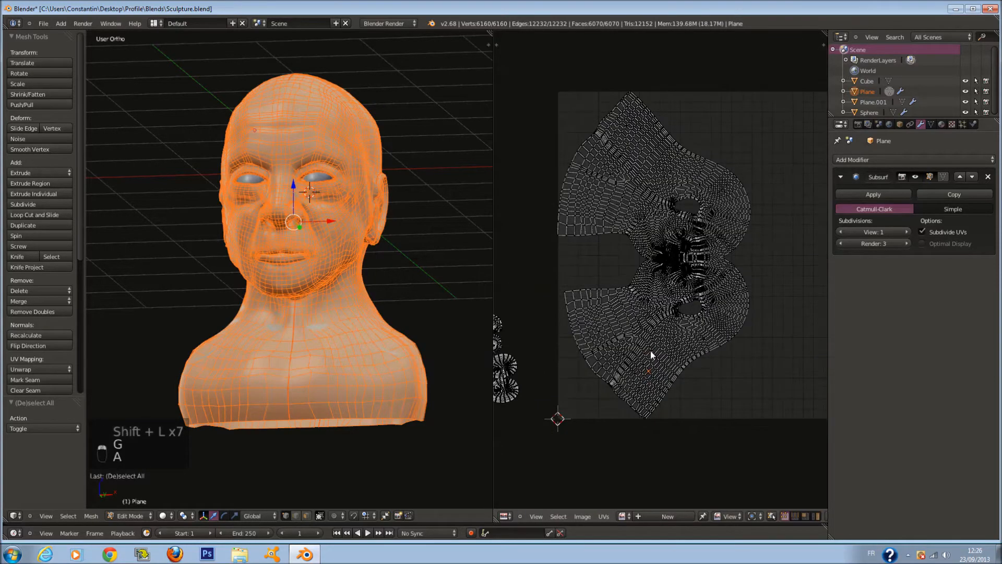
pyautogui.press('l')
pyautogui.write('r90')
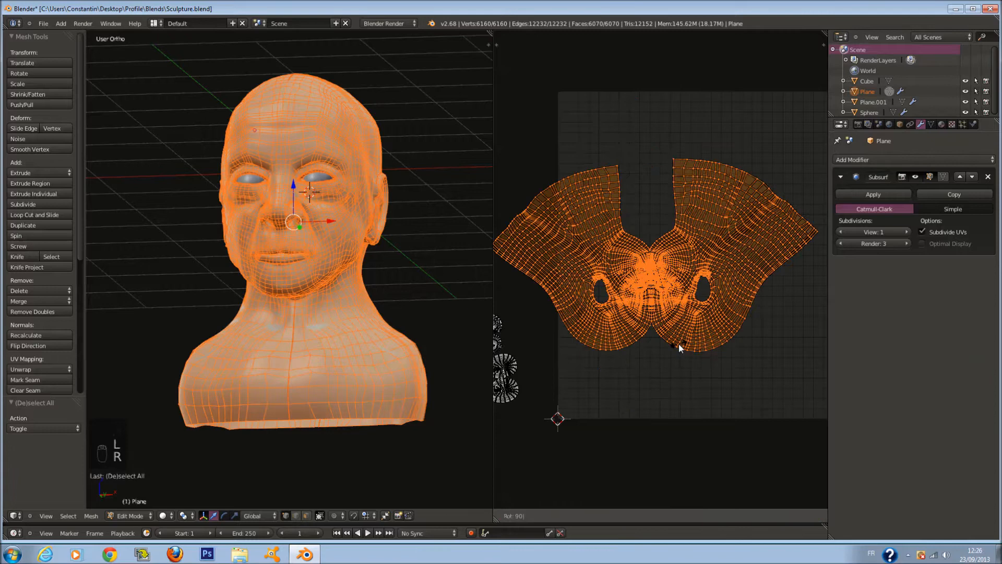
pyautogui.press('Return')
pyautogui.write('r90')
pyautogui.press('Return')
pyautogui.write('r')
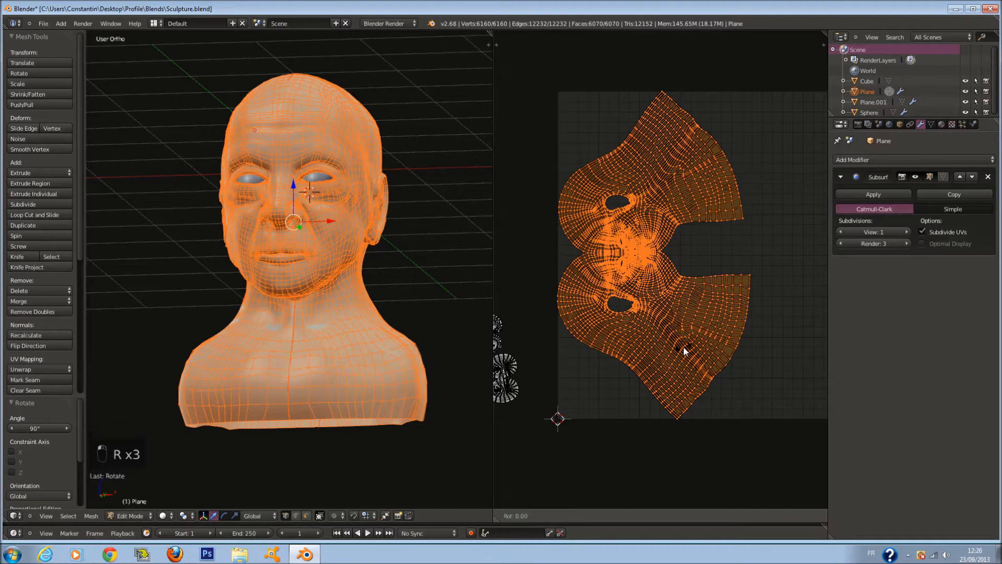
pyautogui.write('90')
pyautogui.press('Return')
# Step: Move and scale the upright head island in the upper half of the UV square
pyautogui.scroll(-2, 605, 344)
pyautogui.press('g')
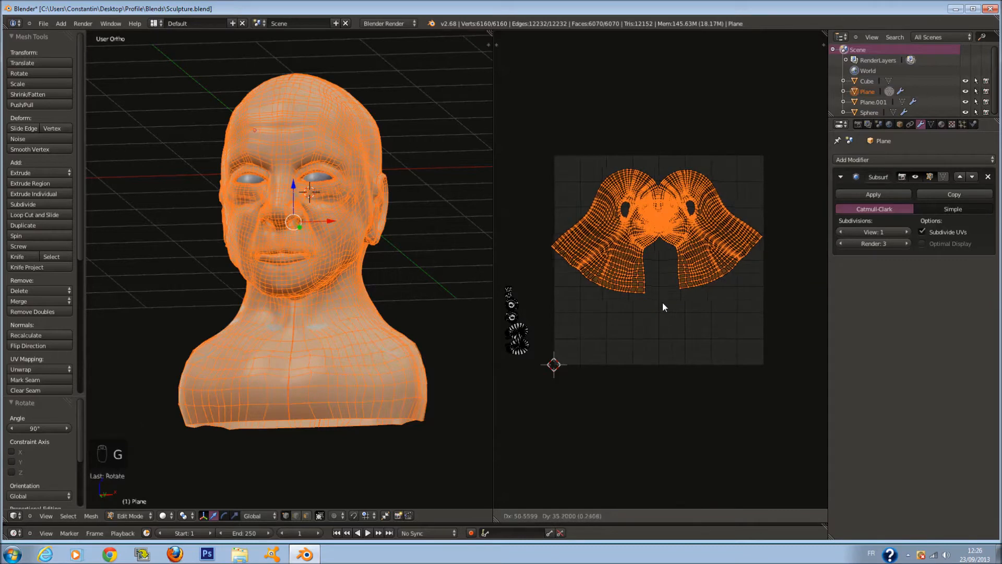
pyautogui.click(663, 303)
pyautogui.scroll(1, 728, 310)
pyautogui.press('s')
pyautogui.press('g')
pyautogui.click(646, 277)
# Step: Scale the head island by 0.981 along X and try adjusting its size along Y
pyautogui.press('s')
pyautogui.press('x')
pyautogui.click(779, 264)
pyautogui.press('s')
pyautogui.press('y')
pyautogui.click(729, 306)
pyautogui.scroll(6, 729, 304)
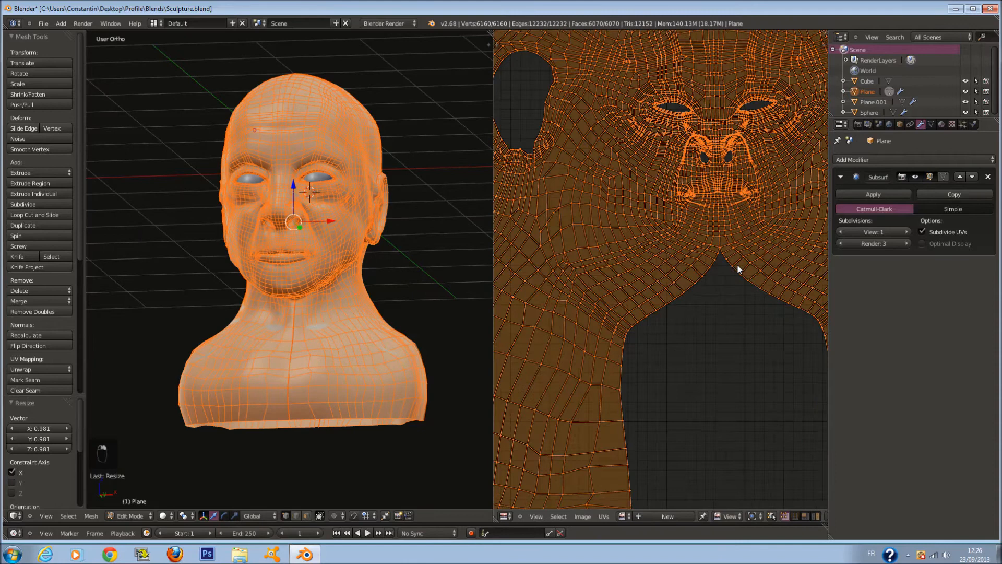
pyautogui.scroll(-2, 737, 264)
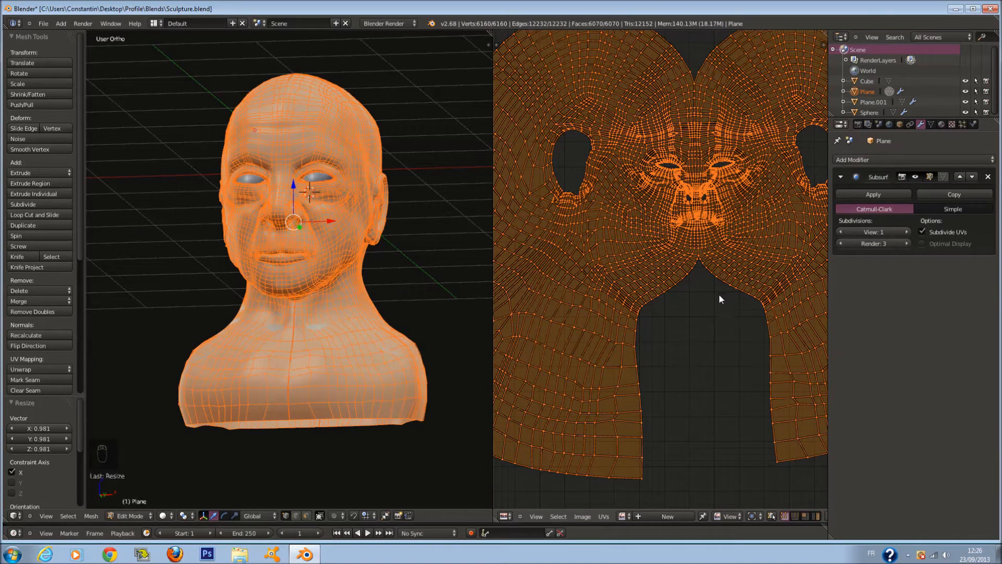
pyautogui.scroll(2, 336, 349)
# Step: Select the edge loop along the front midline of the neck and try to clear its seam
pyautogui.press('a')
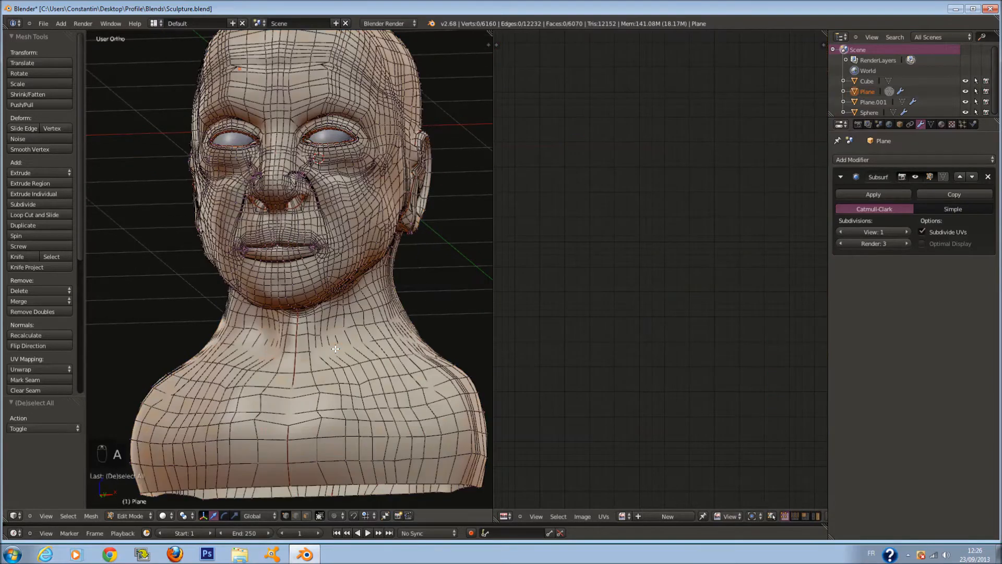
pyautogui.scroll(-2, 336, 348)
pyautogui.press('a')
pyautogui.scroll(-1, 335, 349)
pyautogui.scroll(1, 336, 348)
pyautogui.rightClick(286, 408)
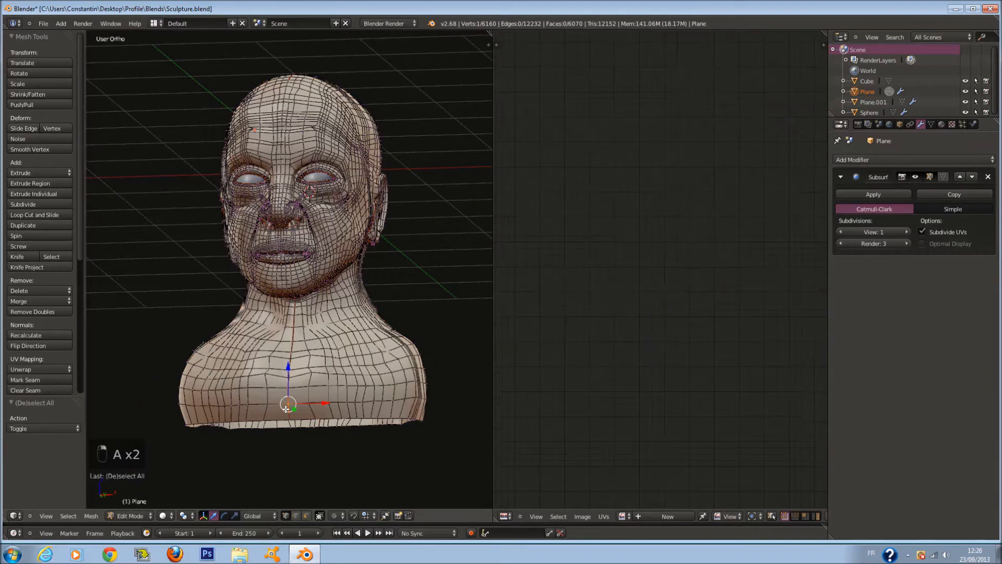
pyautogui.keyDown('alt'); pyautogui.rightClick(287, 409); pyautogui.keyUp('alt')
pyautogui.hotkey('ctrl', 'e')
pyautogui.click(312, 385)
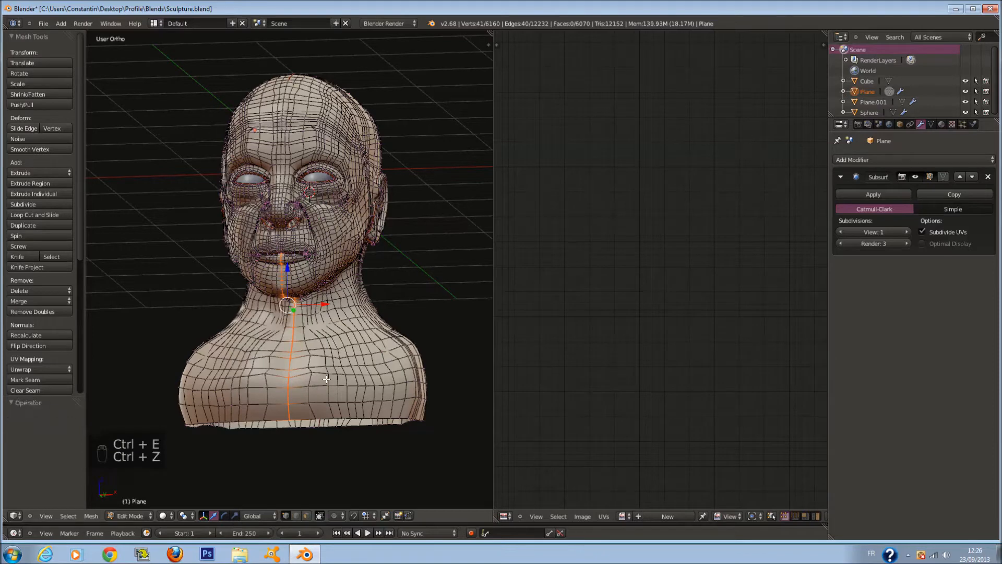
pyautogui.hotkey('alt', 'e')
pyautogui.hotkey('ctrl', 'e')
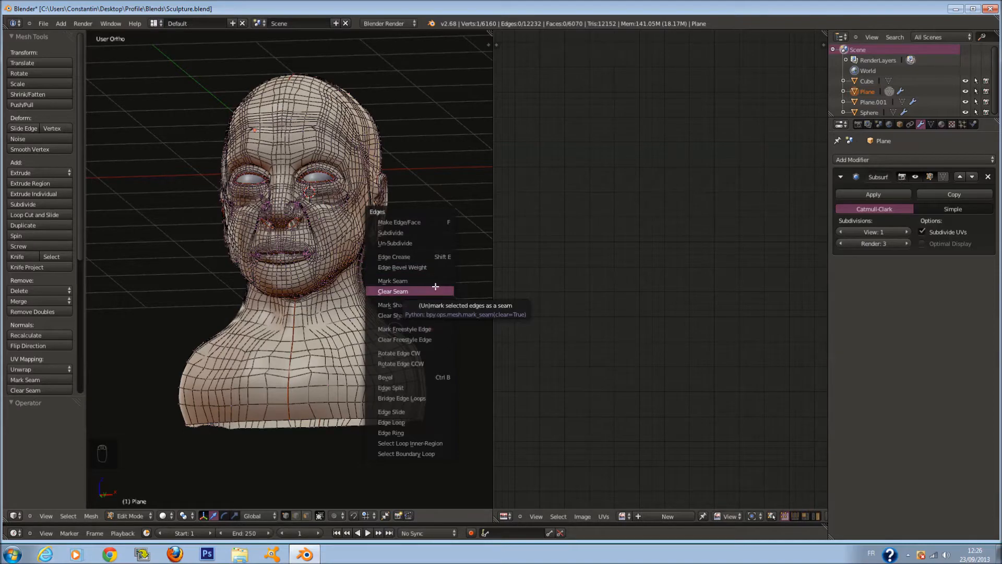
pyautogui.click(436, 291)
# Step: Circle-select the chin and front of the neck through the mesh in wireframe and clear the seams in that region
pyautogui.moveTo(436, 291)
pyautogui.mouseDown(button='middle')
pyautogui.moveTo(341, 342)
pyautogui.moveTo(284, 346)
pyautogui.mouseUp(button='middle')
pyautogui.press('z')
pyautogui.press('a')
pyautogui.press('a')
pyautogui.press('a')
pyautogui.press('c')
pyautogui.moveTo(228, 353)
pyautogui.mouseDown()
pyautogui.moveTo(243, 417)
pyautogui.moveTo(276, 401)
pyautogui.mouseUp()
pyautogui.rightClick(276, 400)
pyautogui.hotkey('ctrl', 'e')
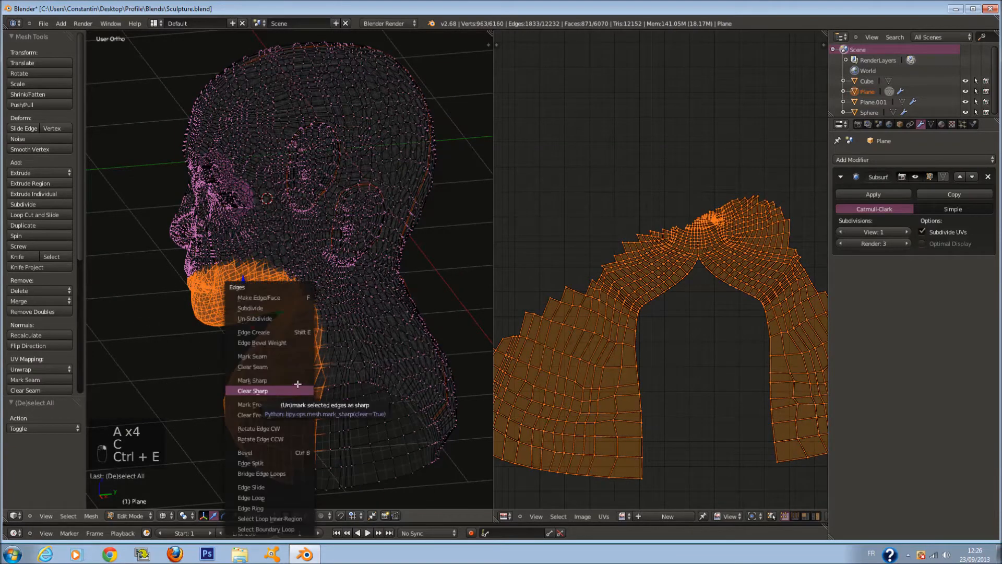
# Step: Select the whole head mesh and unwrap it again without the front neck seam
pyautogui.press('a')
pyautogui.press('a')
pyautogui.press('a')
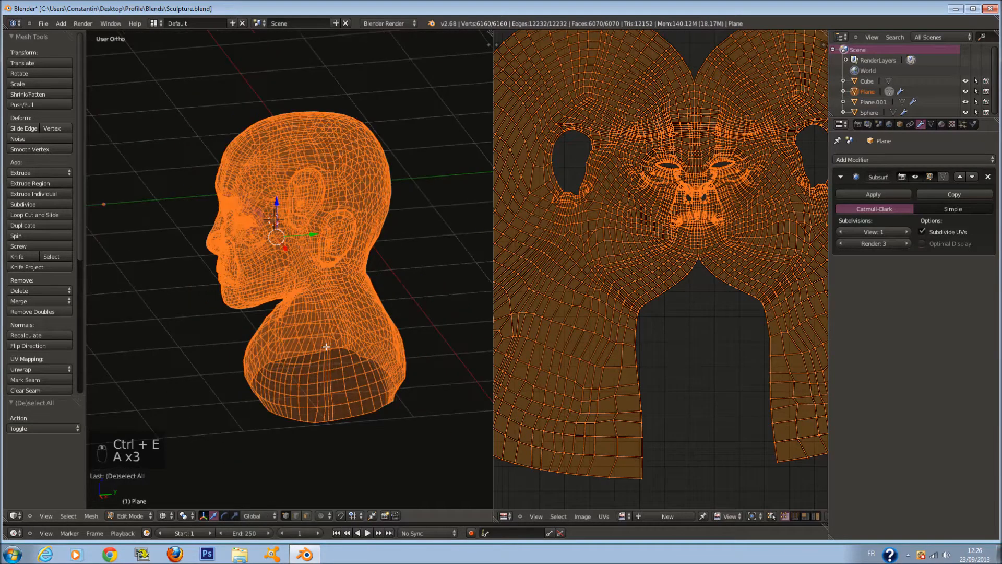
pyautogui.press('u')
pyautogui.press('Return')
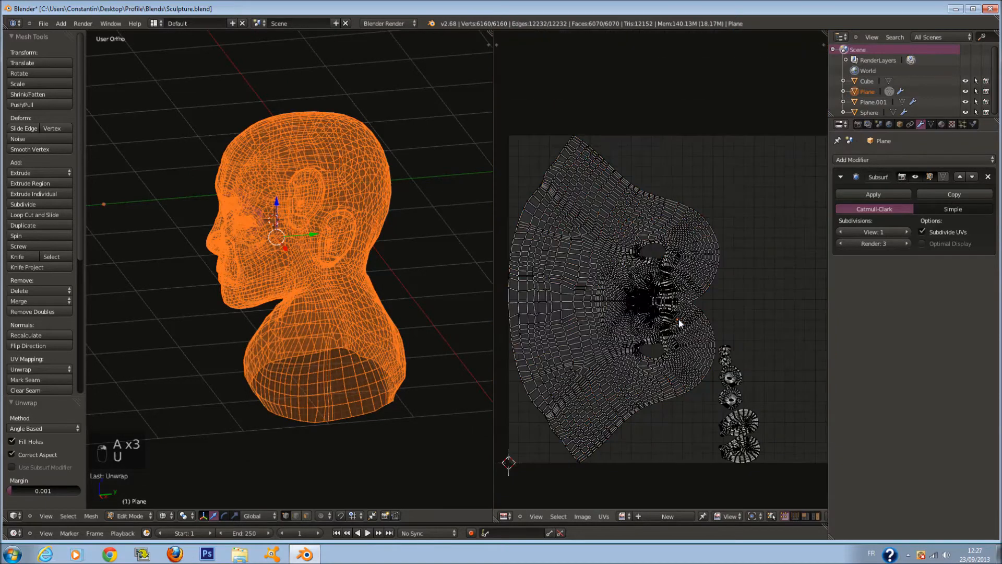
# Step: Turn the new head island upright with three 90° rotations and move it into the upper part of the UV square
pyautogui.write('ar')
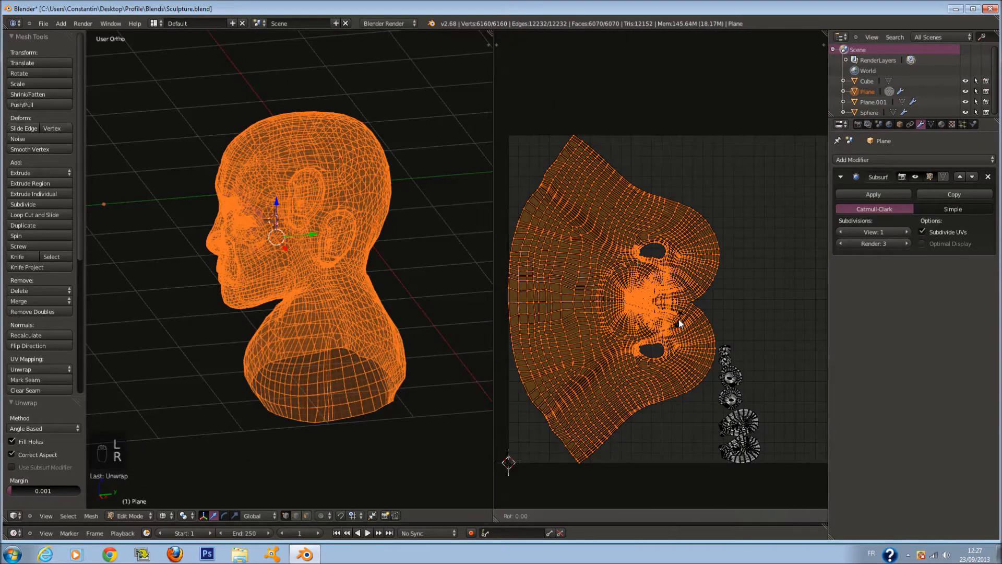
pyautogui.write('90')
pyautogui.press('Return')
pyautogui.hotkey('shift', 'r')
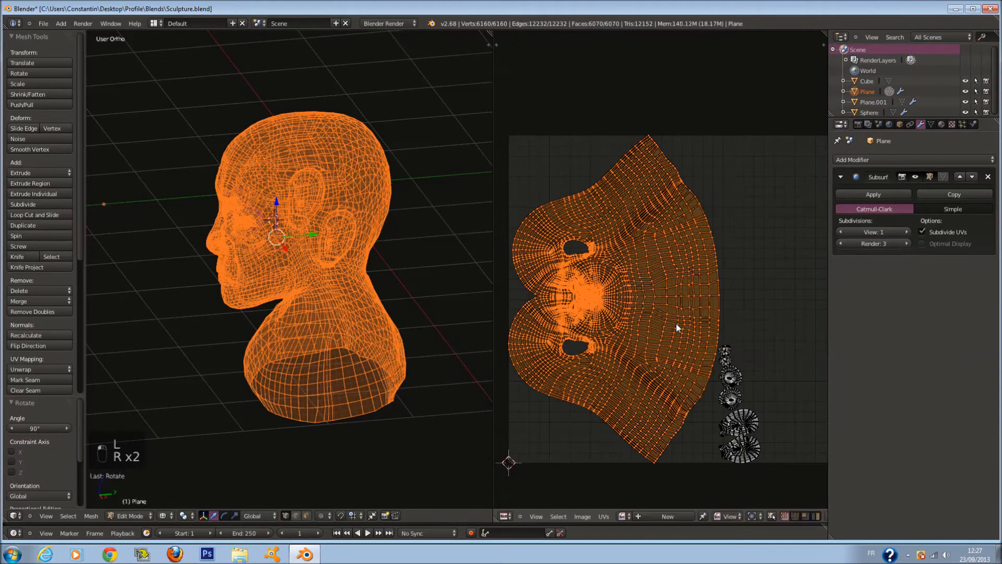
pyautogui.hotkey('shift', 'r')
pyautogui.press('g')
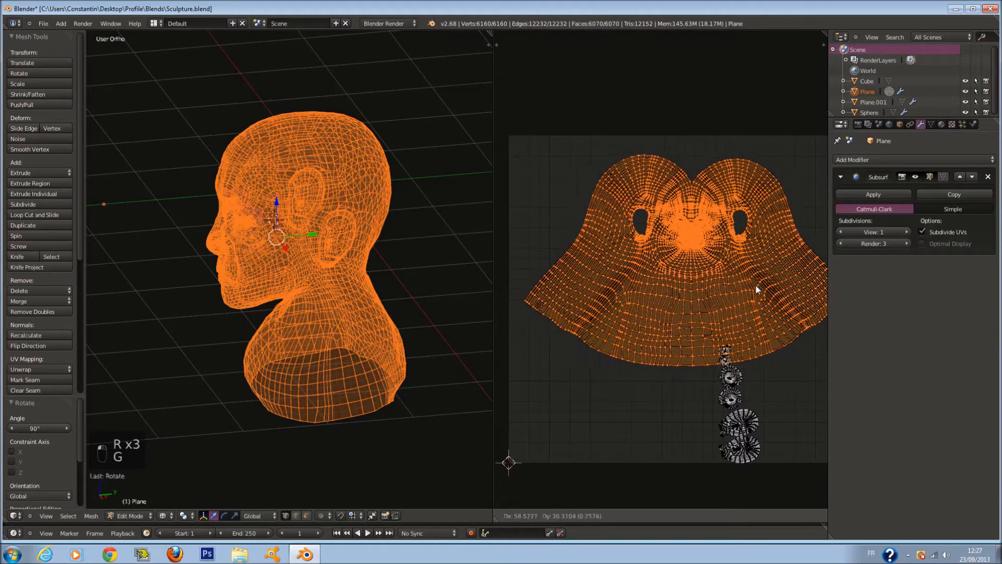
pyautogui.click(765, 276)
# Step: Clear the UV selection and select all the small islands below the head island
pyautogui.press('a')
pyautogui.scroll(2, 731, 334)
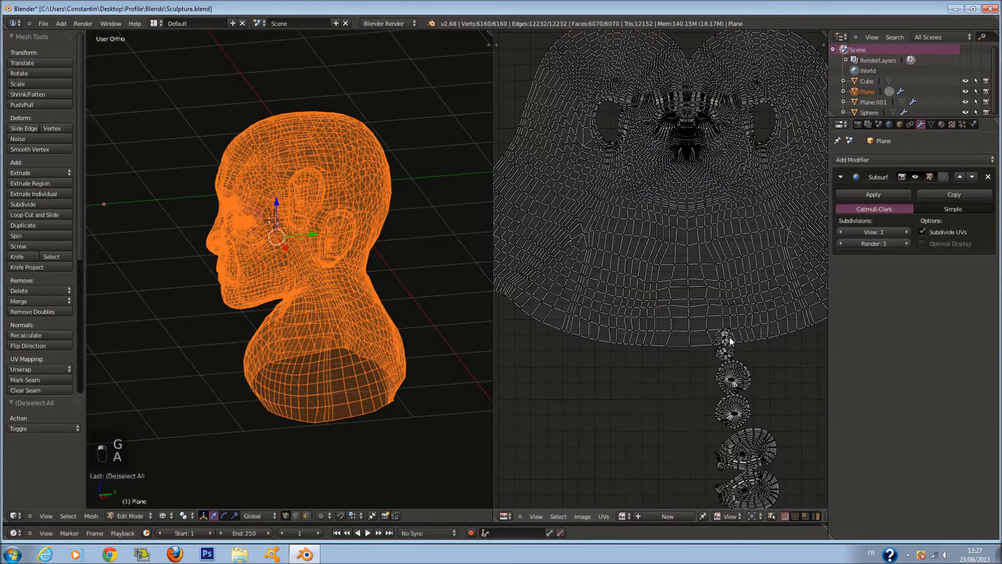
pyautogui.hotkey('shift', 'l')
pyautogui.hotkey('shift', 'l')
pyautogui.hotkey('shift', 'l')
pyautogui.hotkey('shift', 'l')
pyautogui.hotkey('shift', 'l')
pyautogui.hotkey('shift', 'l')
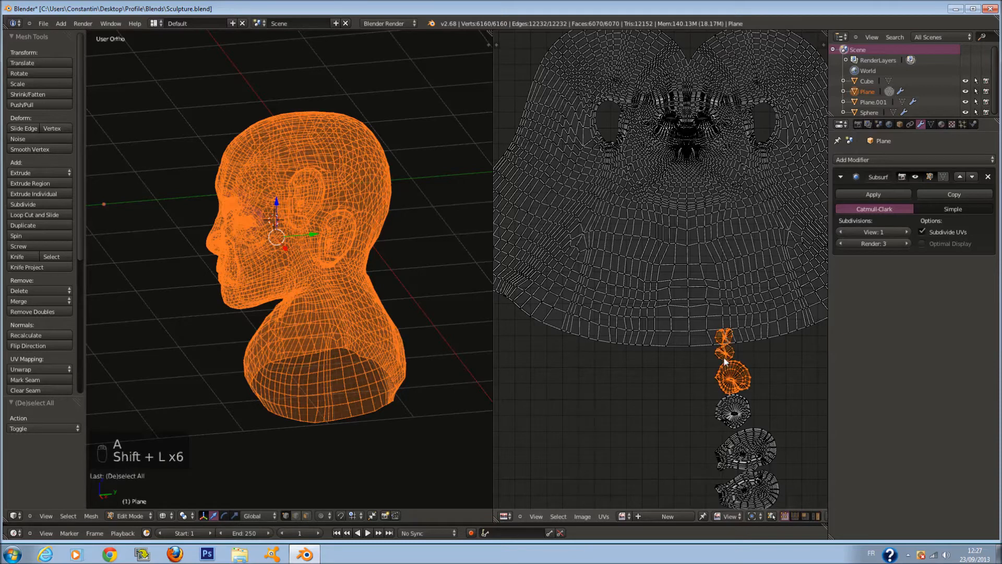
pyautogui.hotkey('shift', 'l')
pyautogui.hotkey('shift', 'l')
pyautogui.hotkey('shift', 'l')
pyautogui.hotkey('shift', 'l')
# Step: Move the small islands past the left edge of the UV square and rotate them by about 11.7°
pyautogui.scroll(-3, 753, 485)
pyautogui.press('g')
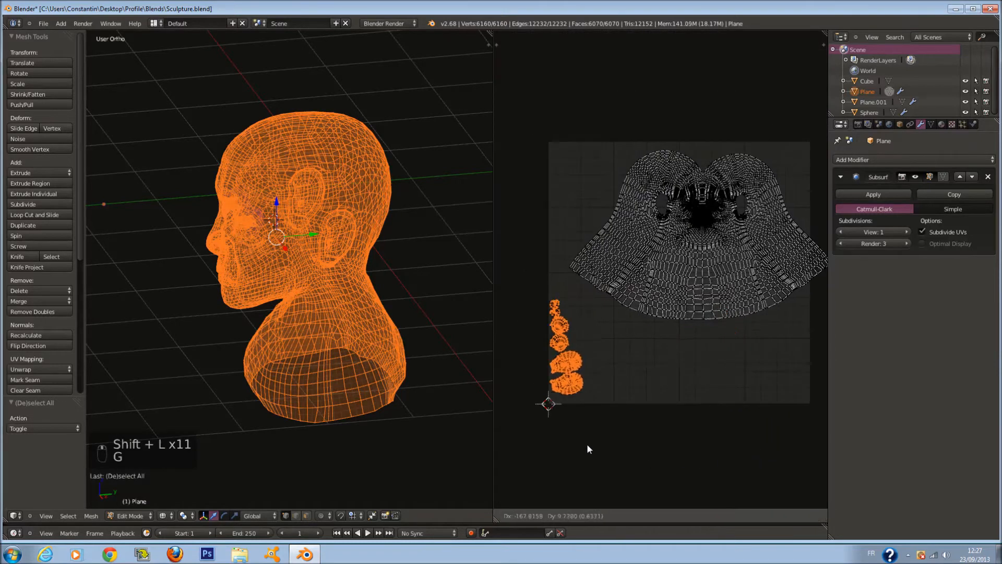
pyautogui.click(552, 451)
pyautogui.press('r')
pyautogui.click(613, 355)
# Step: Deselect the small UV islands and return the 3D view to solid shading
pyautogui.press('z')
pyautogui.press('z')
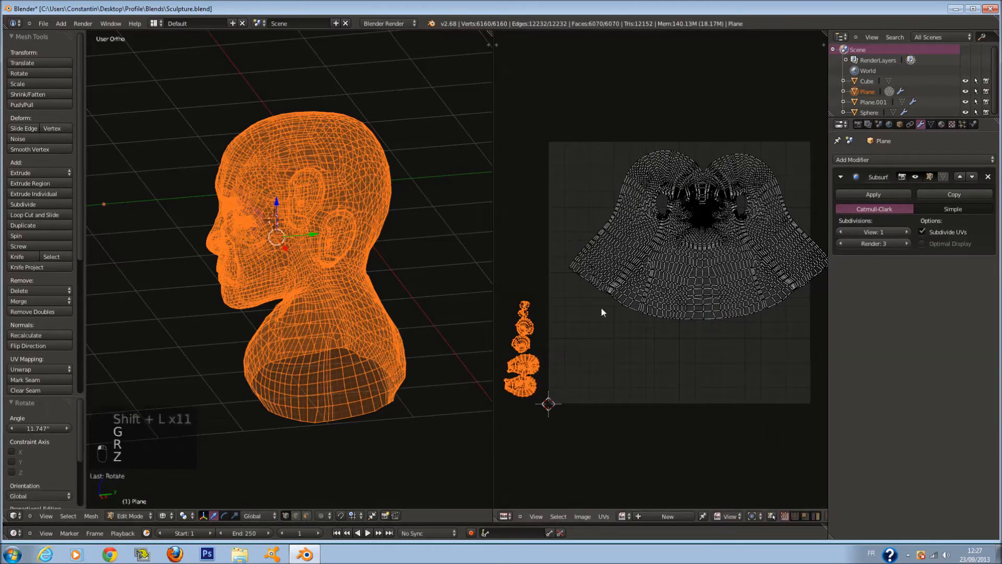
pyautogui.press('a')
pyautogui.press('z')
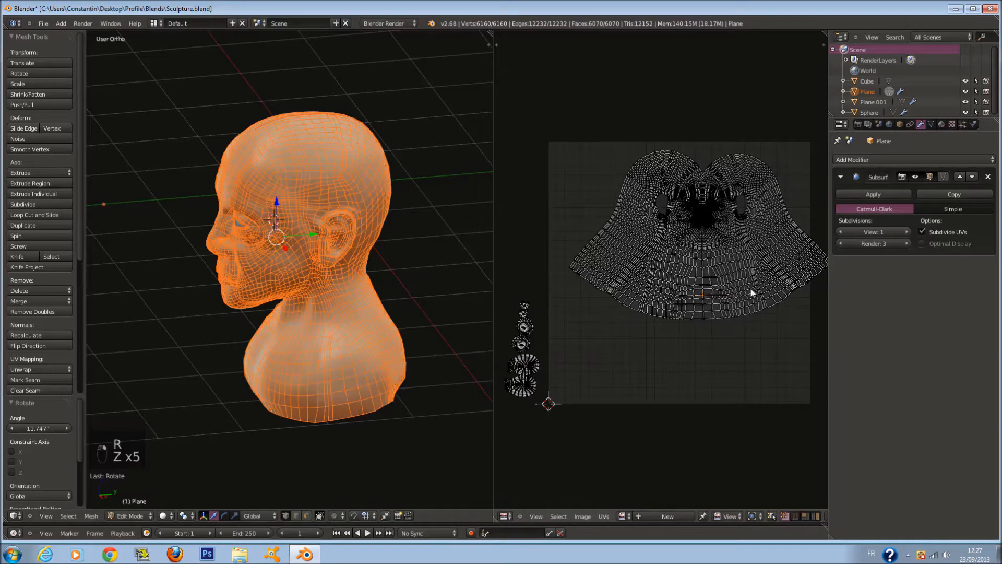
# Step: Select the head island, move it toward the centre of the UV square and scale it by 1.019
pyautogui.press('l')
pyautogui.scroll(1, 723, 277)
pyautogui.press('g')
pyautogui.click(701, 271)
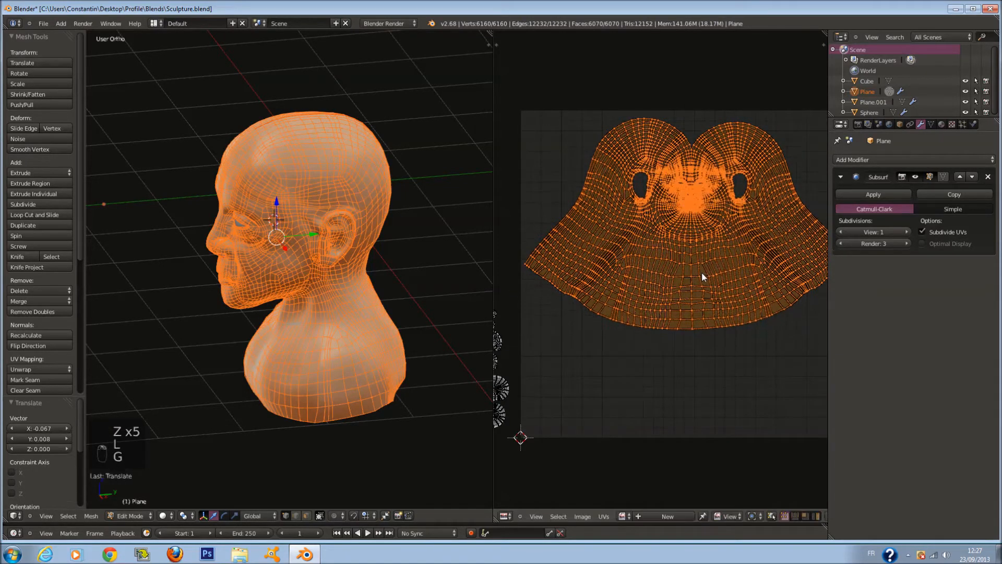
pyautogui.scroll(-1, 702, 270)
pyautogui.press('s')
pyautogui.click(714, 287)
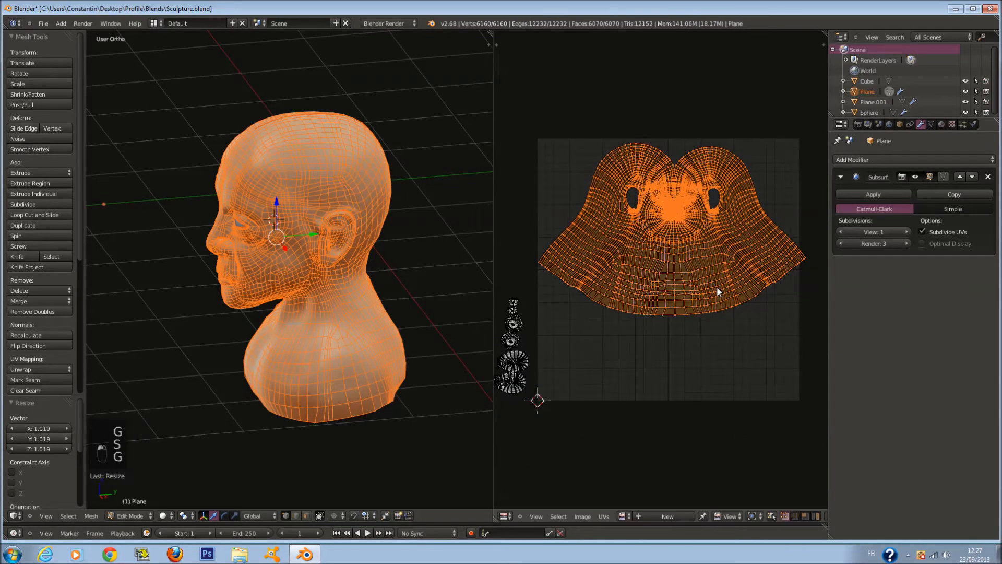
# Step: Fine-tune the position and size of the head island within the UV square
pyautogui.press('g')
pyautogui.click(714, 287)
pyautogui.press('s')
pyautogui.click(713, 287)
pyautogui.press('g')
pyautogui.click(725, 287)
pyautogui.press('z')
pyautogui.press('z')
# Step: Examine the face area of the UV layout and the head model from several angles in Object and Edit Mode
pyautogui.scroll(4, 707, 268)
pyautogui.scroll(-1, 705, 264)
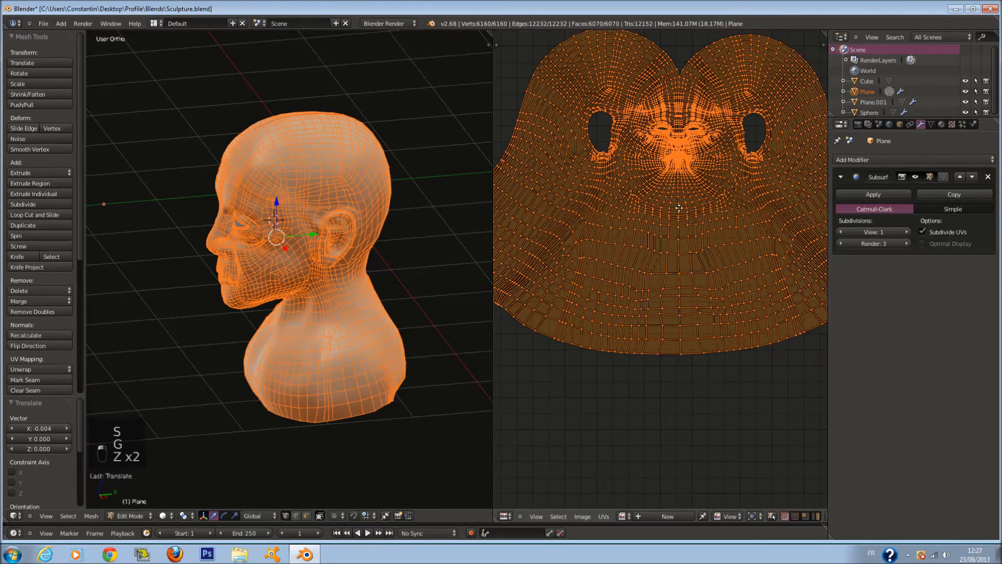
pyautogui.moveTo(677, 205); pyautogui.dragTo(682, 296, button='middle')
pyautogui.scroll(3, 682, 296)
pyautogui.scroll(1, 681, 301)
pyautogui.scroll(4, 213, 235)
pyautogui.scroll(6, 335, 262)
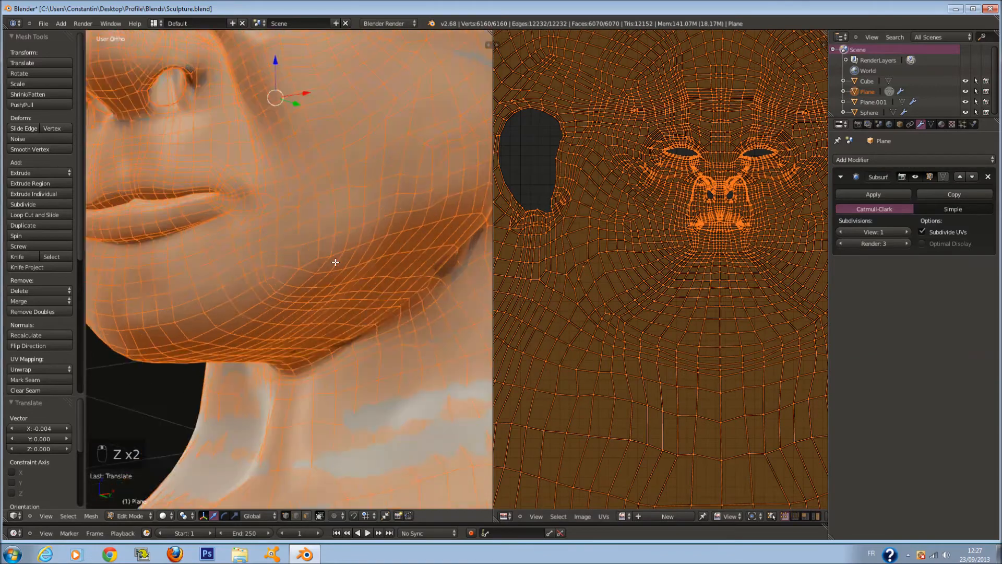
pyautogui.press('Tab')
pyautogui.scroll(-8, 338, 263)
pyautogui.moveTo(340, 265); pyautogui.dragTo(416, 255, button='middle')
pyautogui.moveTo(286, 296); pyautogui.dragTo(571, 345, button='middle')
pyautogui.press('Tab')
pyautogui.moveTo(324, 315); pyautogui.dragTo(265, 323, button='middle')
pyautogui.moveTo(272, 284); pyautogui.dragTo(337, 310, button='middle')
pyautogui.moveTo(279, 243); pyautogui.dragTo(396, 222, button='middle')
pyautogui.moveTo(334, 321); pyautogui.dragTo(352, 284, button='middle')
pyautogui.scroll(2, 353, 285)
pyautogui.press('Tab')
pyautogui.scroll(-1, 309, 289)
pyautogui.moveTo(281, 167); pyautogui.dragTo(311, 279, button='middle')
pyautogui.press('Tab')
pyautogui.scroll(-2, 333, 318)
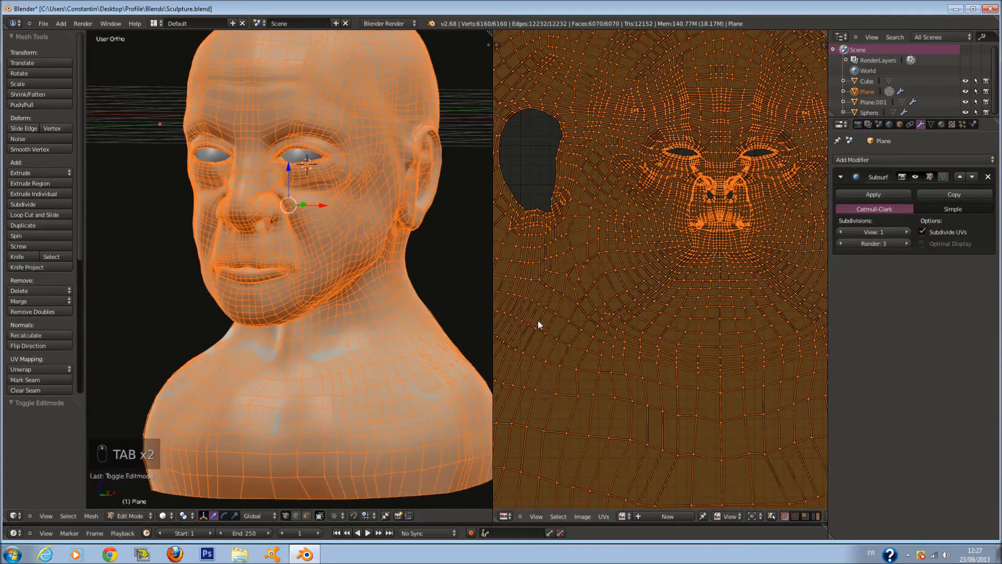
# Step: Widen the UV editor by narrowing the 3D view, with the whole head island in sight
pyautogui.scroll(-5, 537, 319)
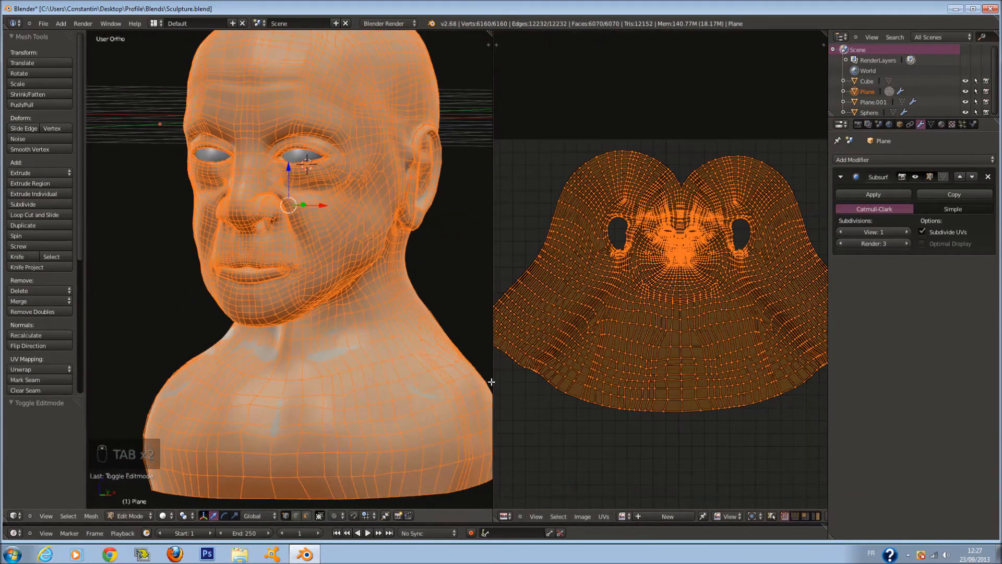
pyautogui.moveTo(493, 382); pyautogui.dragTo(397, 382)
pyautogui.press('s')
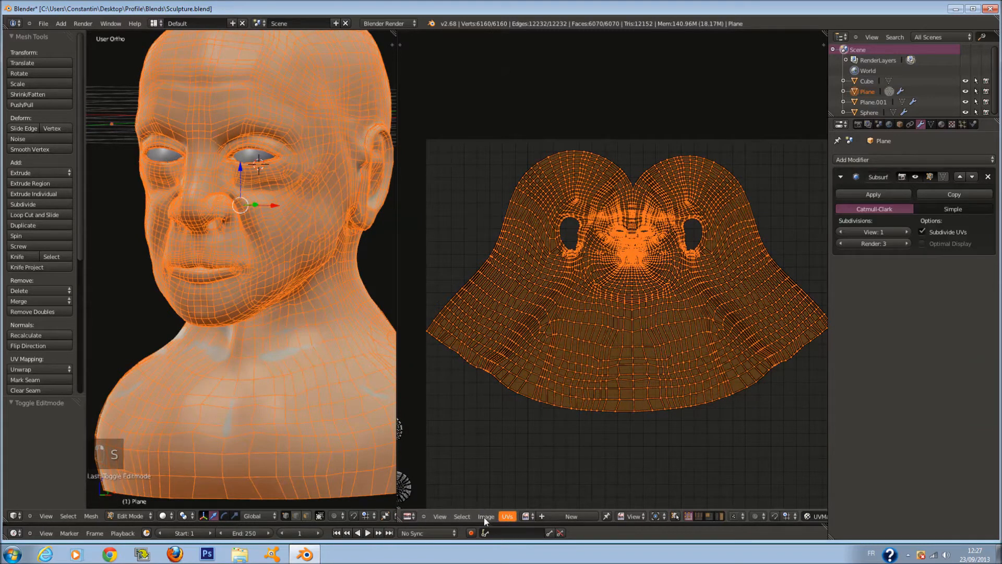
# Step: Enable UV Sculpt in the UV editor, show its settings and choose the Relax tool
pyautogui.click(507, 516)
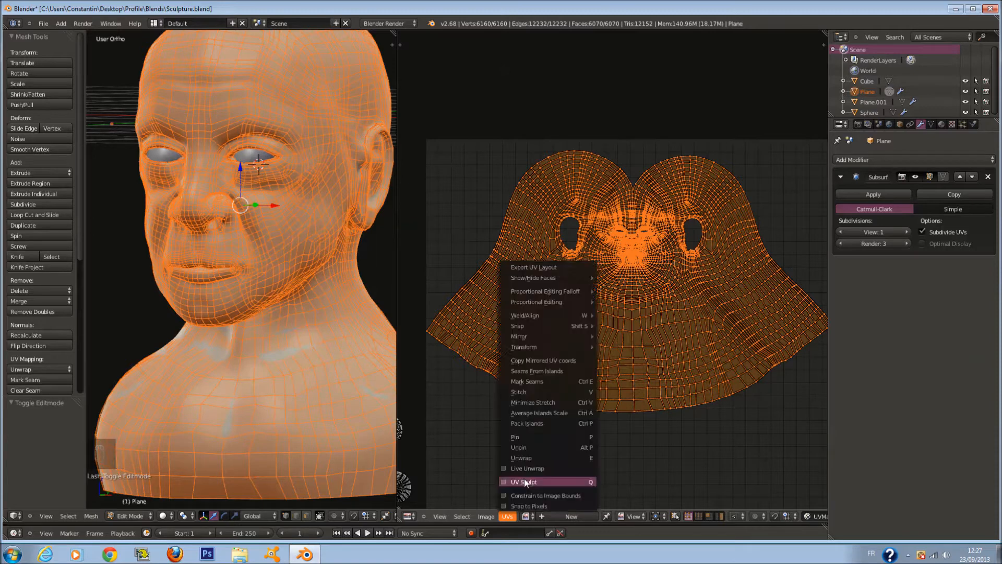
pyautogui.click(537, 483)
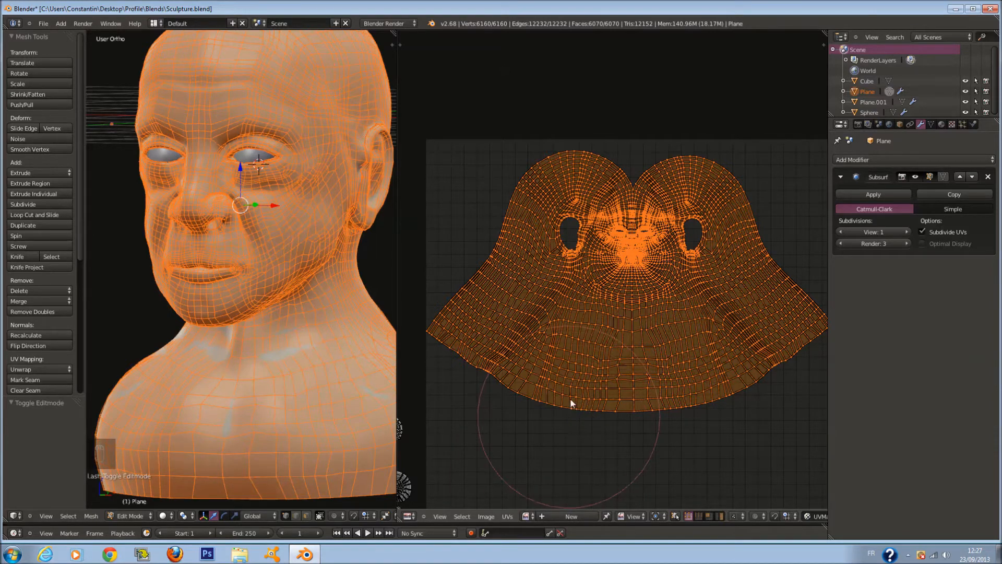
pyautogui.scroll(-2, 570, 399)
pyautogui.press('t')
pyautogui.press('t')
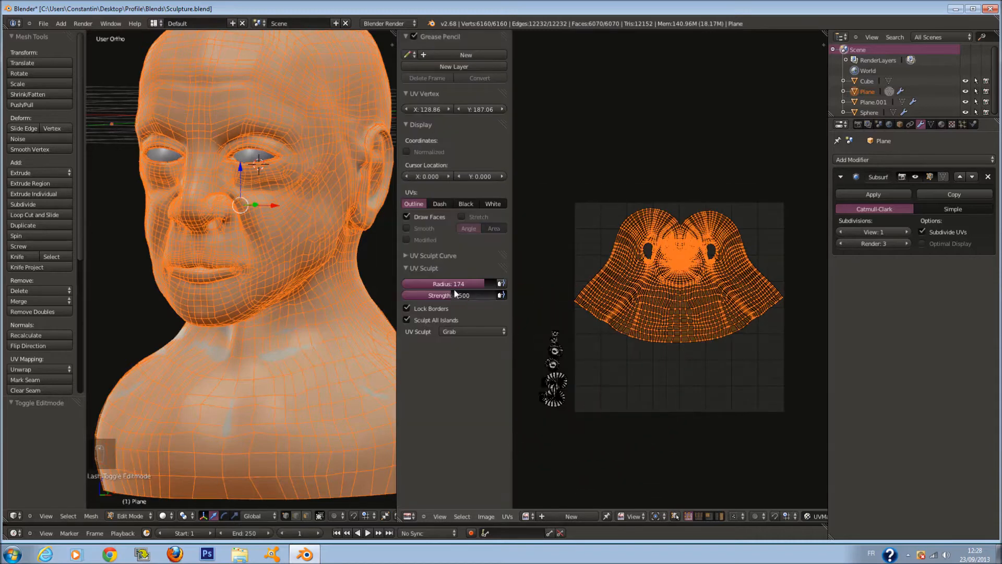
pyautogui.click(475, 333)
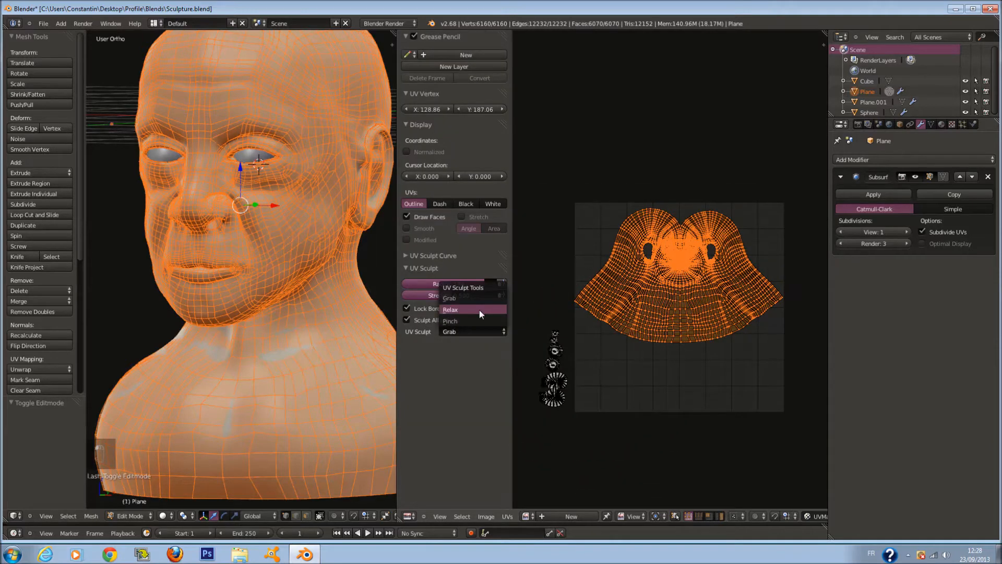
pyautogui.click(480, 309)
# Step: Enlarge the UV Sculpt brush radius to 191 over the face area of the head island
pyautogui.scroll(5, 665, 263)
pyautogui.press('f')
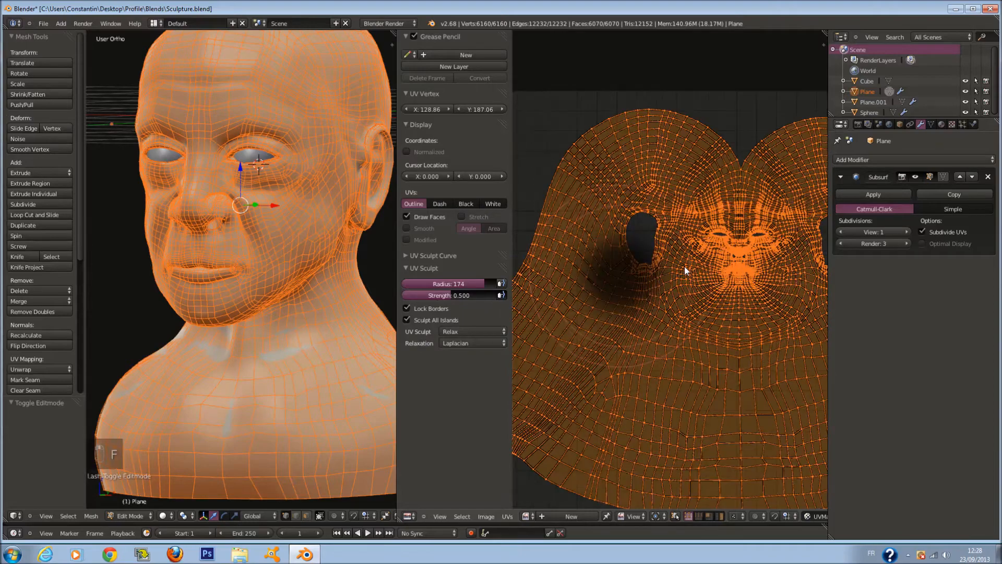
pyautogui.click(650, 268)
pyautogui.scroll(1, 687, 251)
pyautogui.moveTo(751, 258); pyautogui.dragTo(674, 265, button='middle')
pyautogui.scroll(1, 676, 266)
pyautogui.scroll(4, 653, 260)
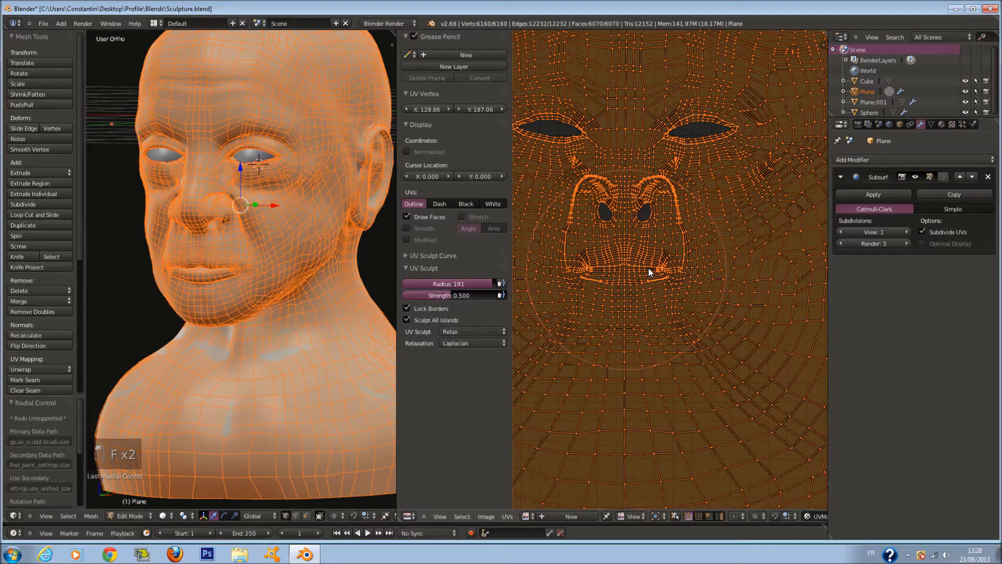
pyautogui.click(649, 268)
# Step: Set the brush radius to 200 and undo the last two relax strokes around the mouth
pyautogui.scroll(6, 649, 267)
pyautogui.press('f')
pyautogui.click(653, 269)
pyautogui.hotkey('ctrl', 'z')
pyautogui.hotkey('ctrl', 'z')
pyautogui.scroll(-6, 725, 296)
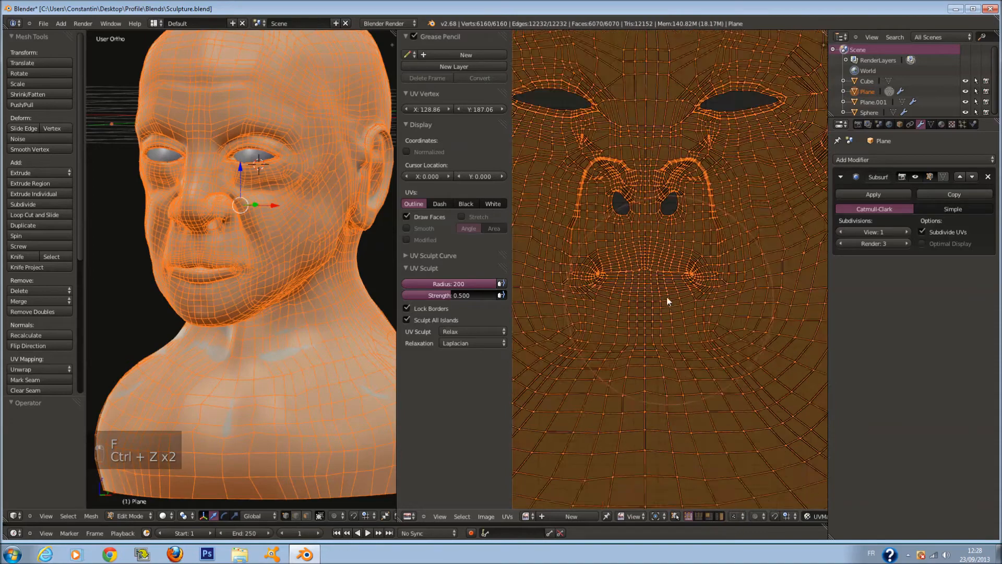
# Step: Relax the UVs beside the nose and around the mouth corner on one side of the face
pyautogui.moveTo(648, 277); pyautogui.dragTo(672, 325, button='middle')
pyautogui.scroll(3, 672, 324)
pyautogui.press('f')
pyautogui.click(640, 158)
pyautogui.moveTo(539, 225); pyautogui.dragTo(639, 236, button='middle')
pyautogui.scroll(2, 639, 236)
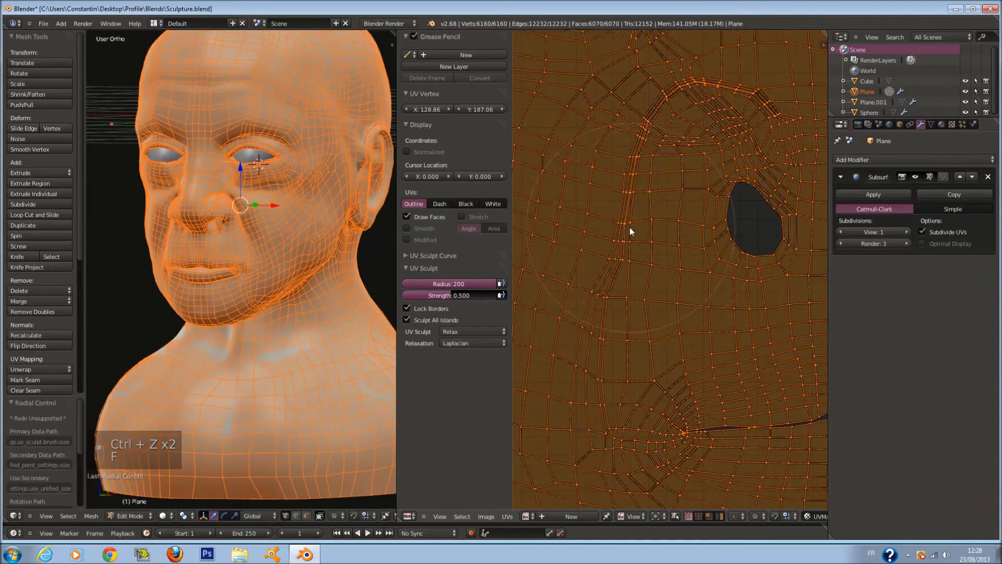
pyautogui.moveTo(639, 236); pyautogui.dragTo(625, 258)
pyautogui.moveTo(575, 376); pyautogui.dragTo(582, 360)
pyautogui.moveTo(654, 254); pyautogui.dragTo(606, 354, button='middle')
# Step: Relax the UVs from the nose across the mouth and down the opposite cheek
pyautogui.moveTo(594, 194)
pyautogui.mouseDown()
pyautogui.moveTo(595, 180)
pyautogui.moveTo(612, 194)
pyautogui.moveTo(696, 179)
pyautogui.moveTo(716, 189)
pyautogui.mouseUp()
pyautogui.moveTo(716, 189); pyautogui.dragTo(605, 212, button='middle')
pyautogui.moveTo(605, 212)
pyautogui.mouseDown()
pyautogui.moveTo(675, 233)
pyautogui.moveTo(731, 202)
pyautogui.moveTo(762, 200)
pyautogui.mouseUp()
pyautogui.moveTo(762, 200); pyautogui.dragTo(629, 202, button='middle')
pyautogui.moveTo(629, 202)
pyautogui.mouseDown()
pyautogui.moveTo(694, 207)
pyautogui.moveTo(720, 159)
pyautogui.moveTo(738, 188)
pyautogui.mouseUp()
pyautogui.moveTo(739, 282); pyautogui.dragTo(692, 162, button='middle')
pyautogui.moveTo(690, 162)
pyautogui.mouseDown()
pyautogui.moveTo(682, 240)
pyautogui.moveTo(697, 311)
pyautogui.mouseUp()
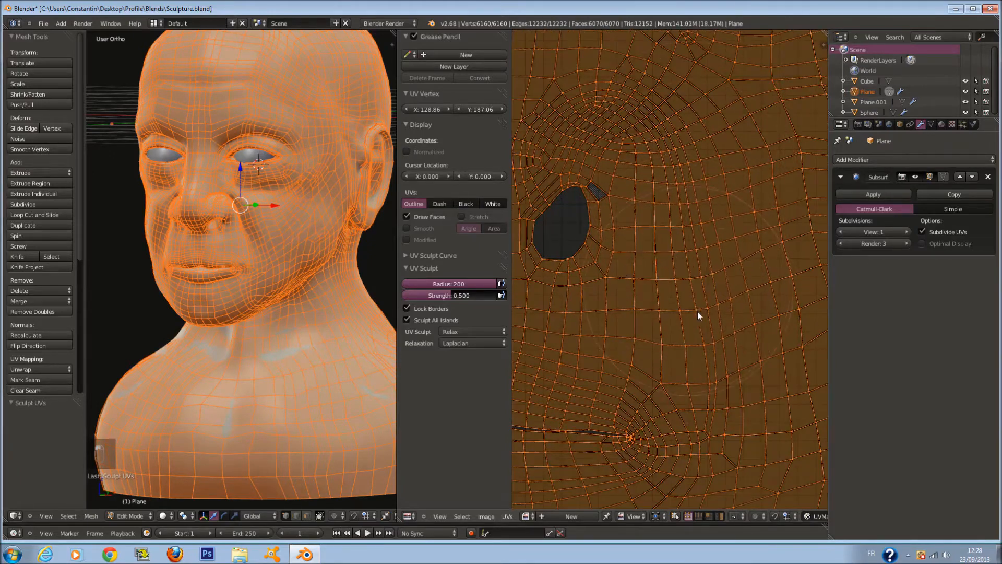
pyautogui.moveTo(712, 404); pyautogui.dragTo(697, 305, button='middle')
pyautogui.moveTo(696, 305); pyautogui.dragTo(702, 343)
# Step: Relax the UVs with broader strokes from the lower face across the neck to the island's right corner
pyautogui.scroll(-5, 702, 343)
pyautogui.moveTo(684, 342)
pyautogui.mouseDown(button='middle')
pyautogui.moveTo(713, 309)
pyautogui.moveTo(711, 328)
pyautogui.mouseUp(button='middle')
pyautogui.press('f')
pyautogui.scroll(1, 713, 309)
pyautogui.moveTo(578, 317)
pyautogui.mouseDown()
pyautogui.moveTo(584, 294)
pyautogui.moveTo(735, 332)
pyautogui.mouseUp()
pyautogui.moveTo(735, 332)
pyautogui.mouseDown(button='middle')
pyautogui.moveTo(556, 368)
pyautogui.moveTo(592, 361)
pyautogui.mouseUp(button='middle')
pyautogui.scroll(-2, 601, 358)
pyautogui.moveTo(614, 352)
pyautogui.mouseDown()
pyautogui.moveTo(670, 357)
pyautogui.moveTo(697, 346)
pyautogui.mouseUp()
pyautogui.moveTo(700, 344); pyautogui.dragTo(604, 380, button='middle')
pyautogui.moveTo(608, 377)
pyautogui.mouseDown()
pyautogui.moveTo(681, 331)
pyautogui.moveTo(753, 315)
pyautogui.mouseUp()
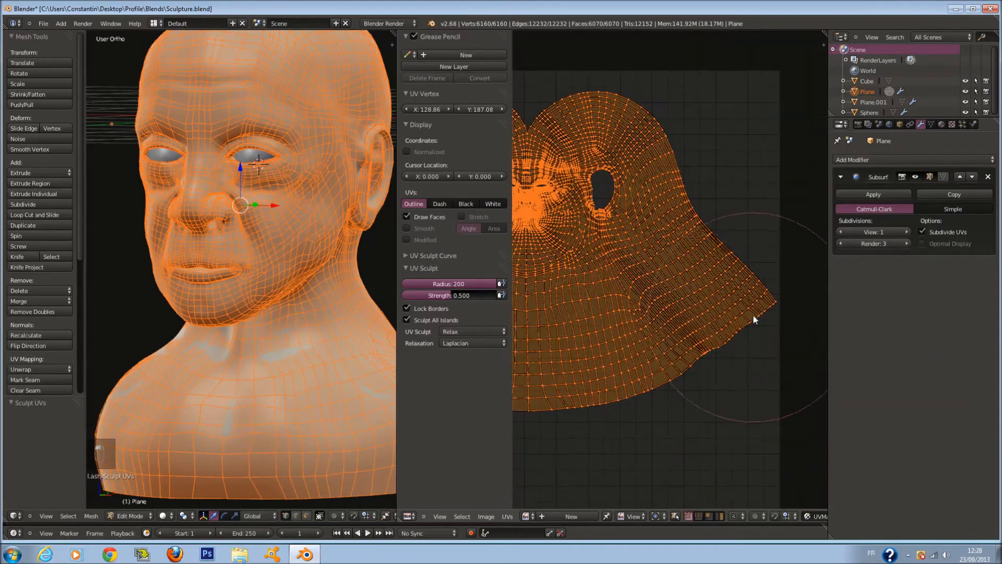
# Step: Relax the UVs around the ear opening on the right half of the island
pyautogui.scroll(4, 709, 240)
pyautogui.scroll(-2, 731, 248)
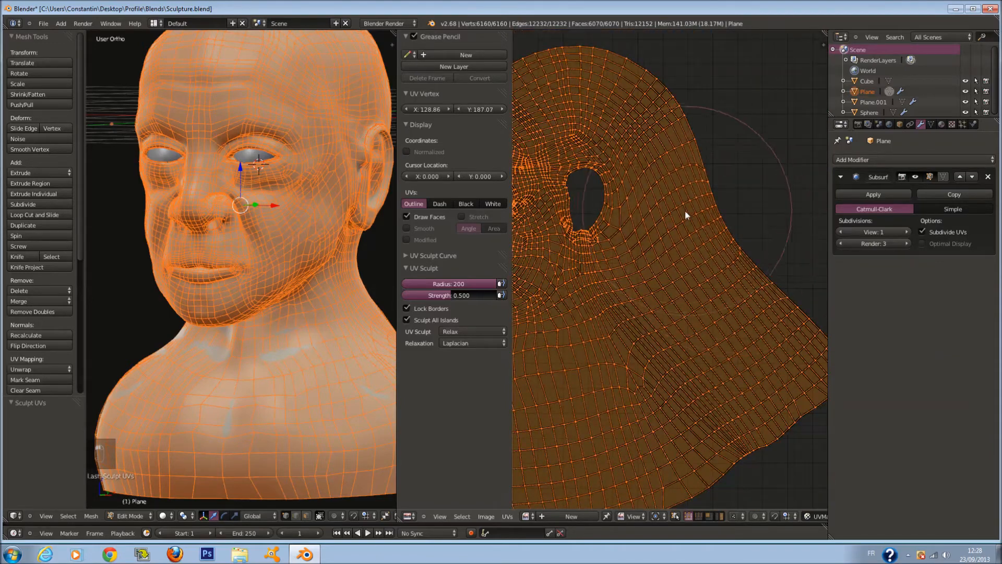
pyautogui.moveTo(638, 235); pyautogui.dragTo(715, 291, button='middle')
pyautogui.scroll(6, 715, 290)
pyautogui.moveTo(590, 310); pyautogui.dragTo(705, 324, button='middle')
pyautogui.moveTo(674, 313)
pyautogui.mouseDown()
pyautogui.moveTo(699, 339)
pyautogui.moveTo(634, 308)
pyautogui.moveTo(593, 315)
pyautogui.mouseUp()
pyautogui.moveTo(605, 218); pyautogui.dragTo(619, 320, button='middle')
pyautogui.moveTo(619, 321); pyautogui.dragTo(687, 136)
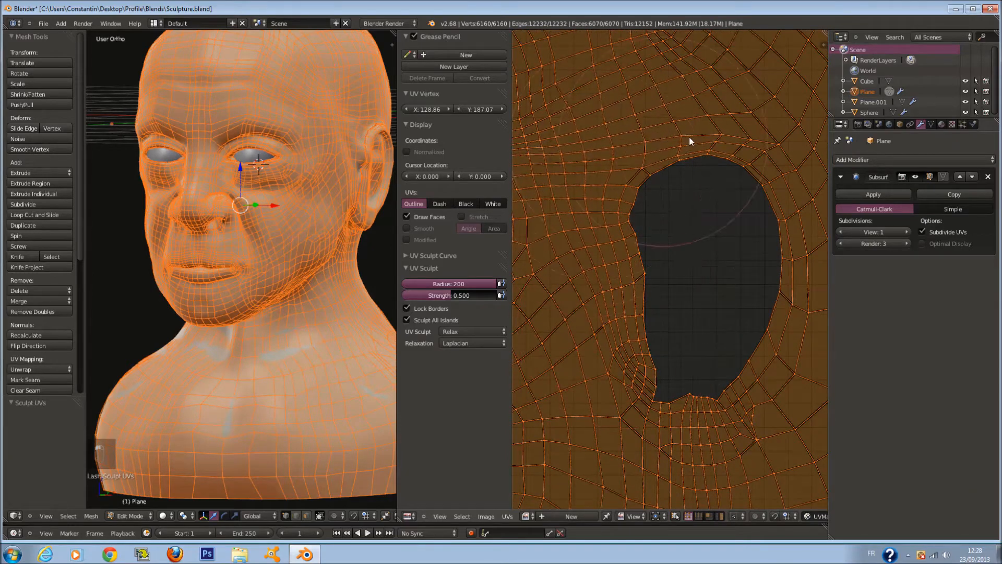
# Step: Relax the UVs in wide strokes from the right ear opening across the head to the left half of the island
pyautogui.scroll(-1, 682, 172)
pyautogui.scroll(-4, 700, 282)
pyautogui.press('f')
pyautogui.moveTo(719, 235); pyautogui.dragTo(615, 224)
pyautogui.moveTo(615, 225); pyautogui.dragTo(705, 209, button='middle')
pyautogui.moveTo(705, 209)
pyautogui.mouseDown()
pyautogui.moveTo(700, 166)
pyautogui.moveTo(598, 202)
pyautogui.mouseUp()
pyautogui.moveTo(599, 202); pyautogui.dragTo(709, 227, button='middle')
pyautogui.moveTo(709, 228)
pyautogui.mouseDown()
pyautogui.moveTo(591, 237)
pyautogui.moveTo(592, 271)
pyautogui.mouseUp()
pyautogui.moveTo(592, 270); pyautogui.dragTo(710, 296, button='middle')
pyautogui.moveTo(710, 295)
pyautogui.mouseDown()
pyautogui.moveTo(584, 224)
pyautogui.moveTo(607, 289)
pyautogui.mouseUp()
pyautogui.moveTo(607, 288); pyautogui.dragTo(673, 238, button='middle')
pyautogui.moveTo(673, 238)
pyautogui.mouseDown()
pyautogui.moveTo(573, 377)
pyautogui.moveTo(596, 385)
pyautogui.mouseUp()
pyautogui.moveTo(596, 386); pyautogui.dragTo(597, 304, button='middle')
pyautogui.scroll(-2, 597, 304)
pyautogui.scroll(2, 689, 294)
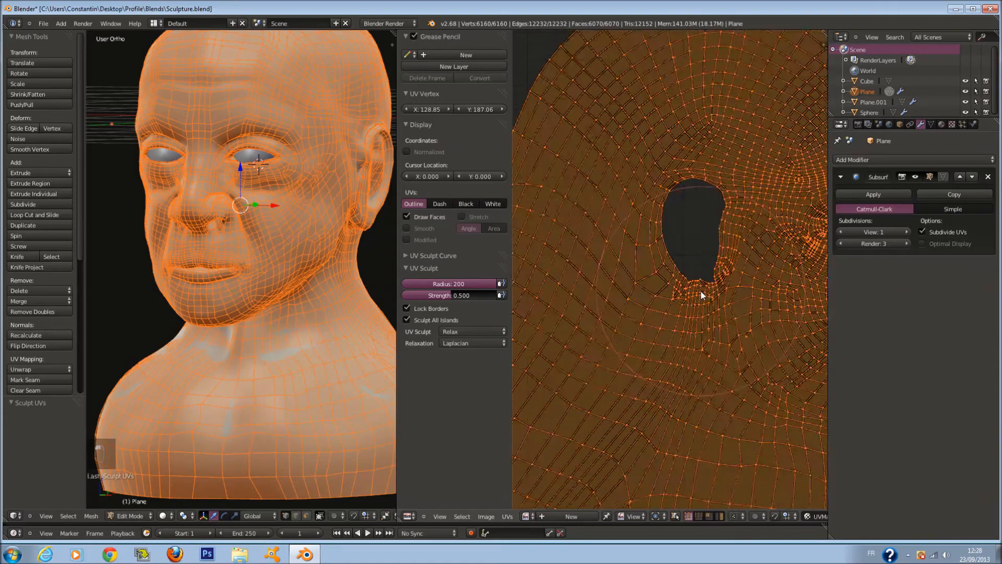
# Step: Relax the UVs around the left ear opening and along the cheek toward the eye
pyautogui.scroll(3, 700, 290)
pyautogui.moveTo(681, 318)
pyautogui.mouseDown()
pyautogui.moveTo(609, 271)
pyautogui.moveTo(679, 250)
pyautogui.mouseUp()
pyautogui.moveTo(723, 239); pyautogui.dragTo(590, 305, button='middle')
pyautogui.moveTo(595, 314)
pyautogui.mouseDown()
pyautogui.moveTo(691, 343)
pyautogui.moveTo(731, 313)
pyautogui.mouseUp()
pyautogui.moveTo(819, 285); pyautogui.dragTo(661, 284, button='middle')
pyautogui.moveTo(658, 294); pyautogui.dragTo(653, 284)
# Step: Try relaxing the UVs at the inner corner of the left eye opening
pyautogui.press('f')
pyautogui.moveTo(720, 277); pyautogui.dragTo(605, 275, button='middle')
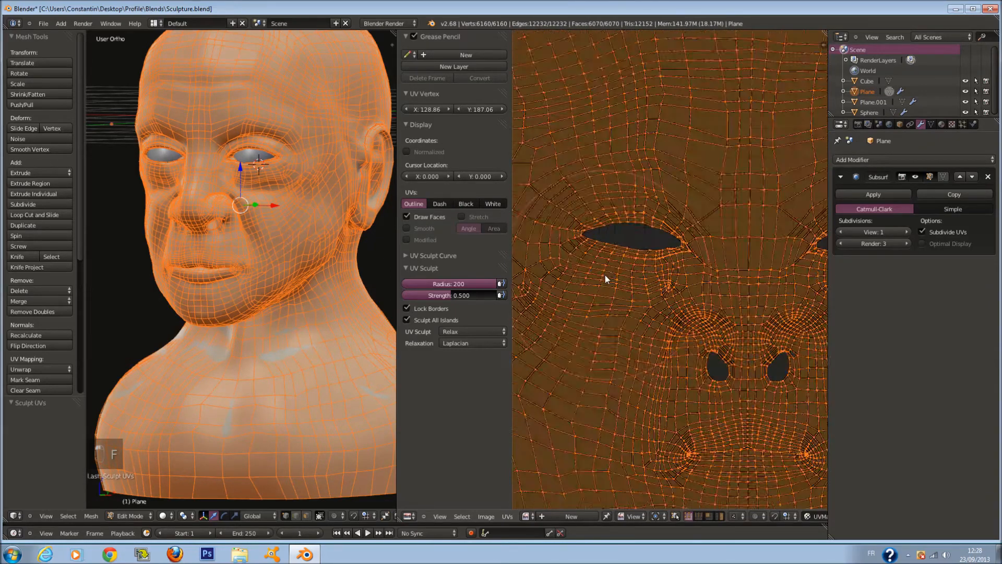
pyautogui.scroll(3, 606, 275)
pyautogui.moveTo(703, 226); pyautogui.dragTo(720, 206)
pyautogui.hotkey('ctrl', 'z')
pyautogui.scroll(-2, 722, 231)
pyautogui.scroll(1, 723, 232)
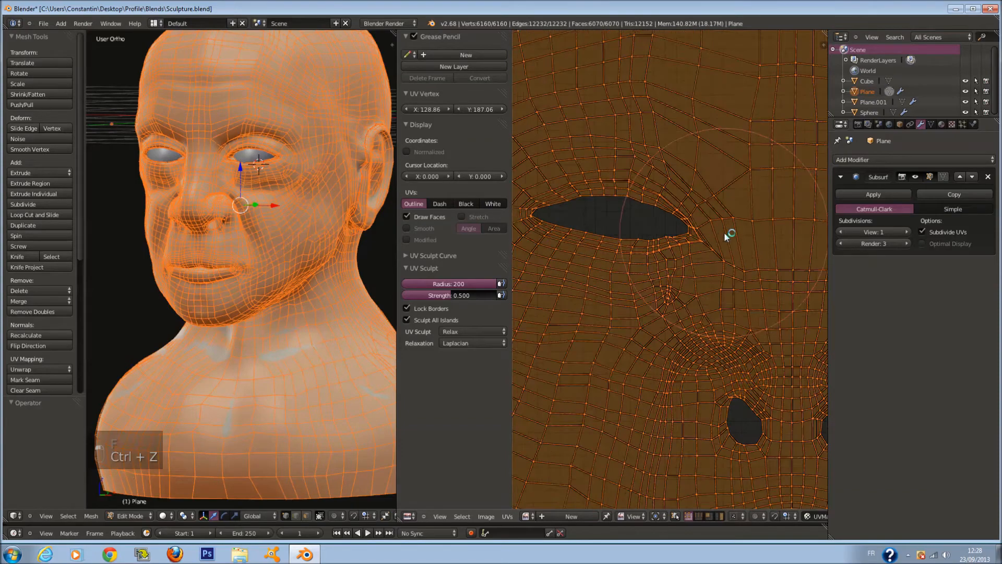
# Step: Relax the UVs along the side and bridge of the nose, up to the area between the eyes
pyautogui.scroll(3, 725, 232)
pyautogui.moveTo(731, 193); pyautogui.dragTo(669, 227, button='middle')
pyautogui.moveTo(650, 324)
pyautogui.mouseDown()
pyautogui.moveTo(637, 381)
pyautogui.moveTo(679, 407)
pyautogui.mouseUp()
pyautogui.moveTo(731, 444); pyautogui.dragTo(653, 326, button='middle')
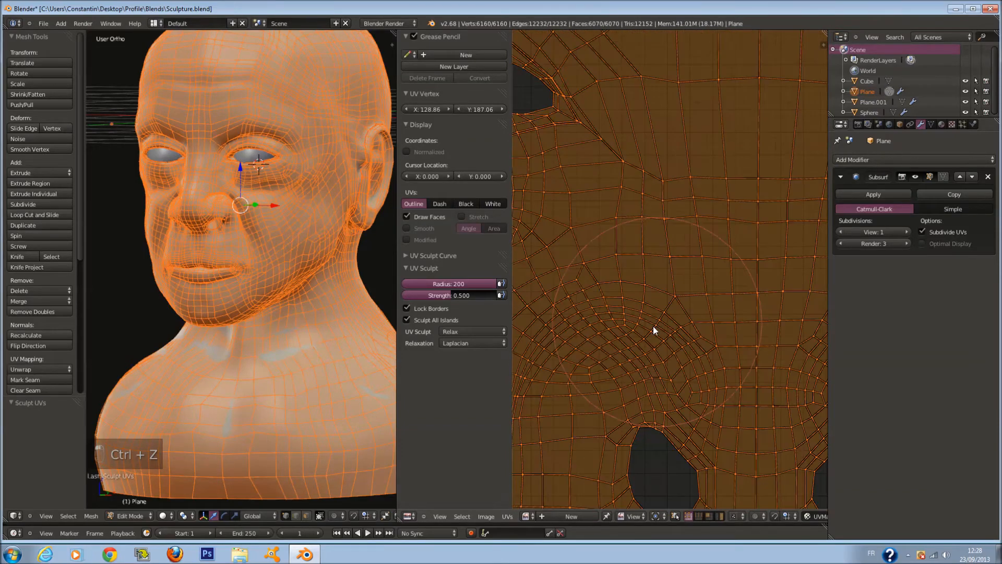
pyautogui.scroll(-1, 692, 327)
pyautogui.moveTo(767, 314); pyautogui.dragTo(643, 309, button='middle')
pyautogui.moveTo(754, 184); pyautogui.dragTo(678, 286, button='middle')
pyautogui.moveTo(678, 286); pyautogui.dragTo(629, 265)
# Step: Switch the relaxation method to HC and smooth the UVs around the nose bridge and between the eyes
pyautogui.click(473, 343)
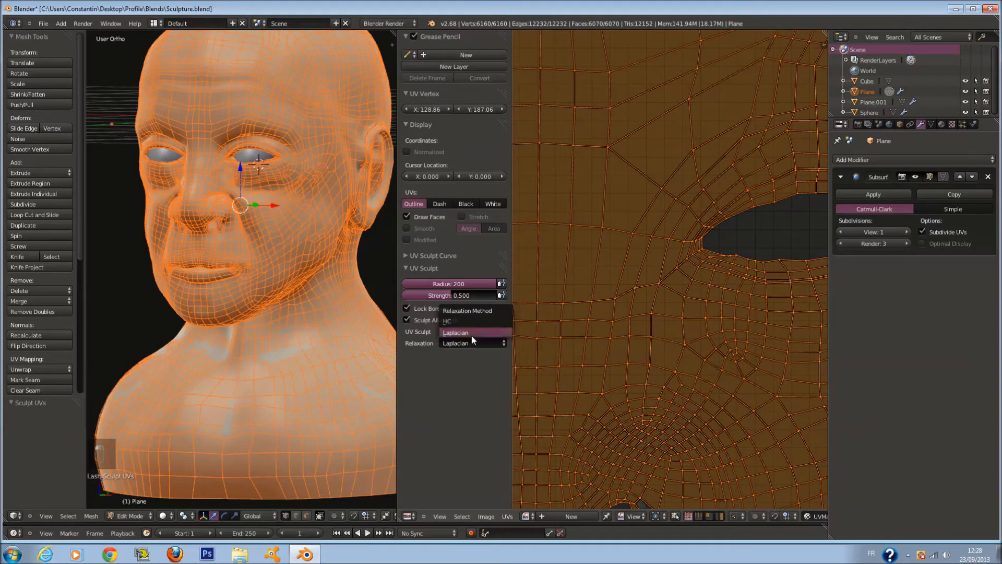
pyautogui.click(483, 323)
pyautogui.moveTo(660, 240); pyautogui.dragTo(718, 198)
pyautogui.scroll(-1, 719, 198)
pyautogui.moveTo(719, 199); pyautogui.dragTo(590, 208, button='middle')
pyautogui.press('f')
pyautogui.click(585, 295)
pyautogui.moveTo(586, 296)
pyautogui.mouseDown()
pyautogui.moveTo(615, 324)
pyautogui.moveTo(769, 272)
pyautogui.moveTo(770, 243)
pyautogui.moveTo(665, 185)
pyautogui.moveTo(593, 184)
pyautogui.moveTo(568, 231)
pyautogui.moveTo(637, 375)
pyautogui.moveTo(706, 376)
pyautogui.moveTo(709, 393)
pyautogui.mouseUp()
# Step: Smooth the UVs of the central face and around the left eye opening with HC relaxation
pyautogui.scroll(-2, 710, 393)
pyautogui.moveTo(710, 393); pyautogui.dragTo(781, 316, button='middle')
pyautogui.scroll(2, 619, 321)
pyautogui.moveTo(568, 398); pyautogui.dragTo(688, 250, button='middle')
pyautogui.moveTo(546, 342); pyautogui.dragTo(743, 507, button='middle')
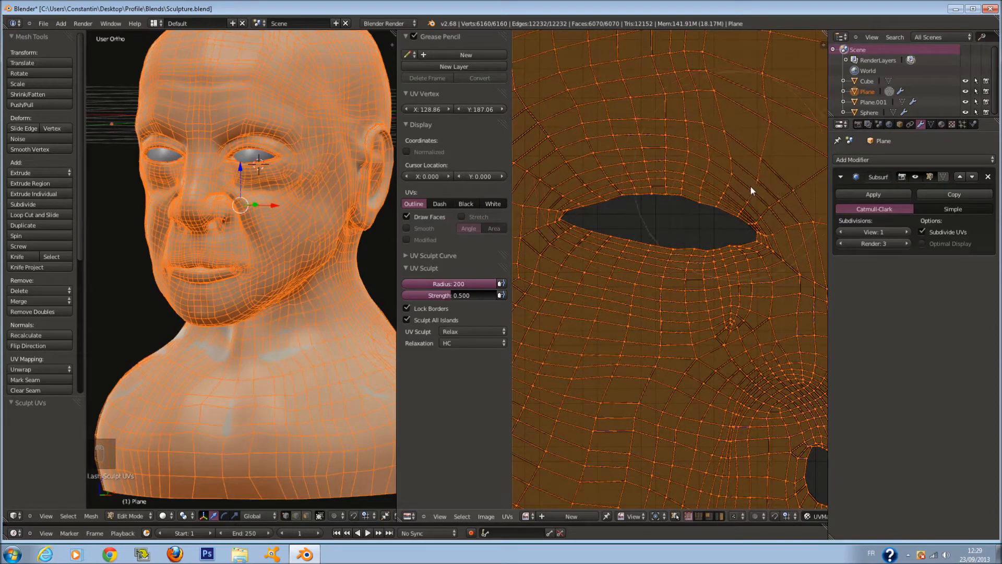
pyautogui.scroll(-4, 727, 134)
pyautogui.scroll(-4, 726, 176)
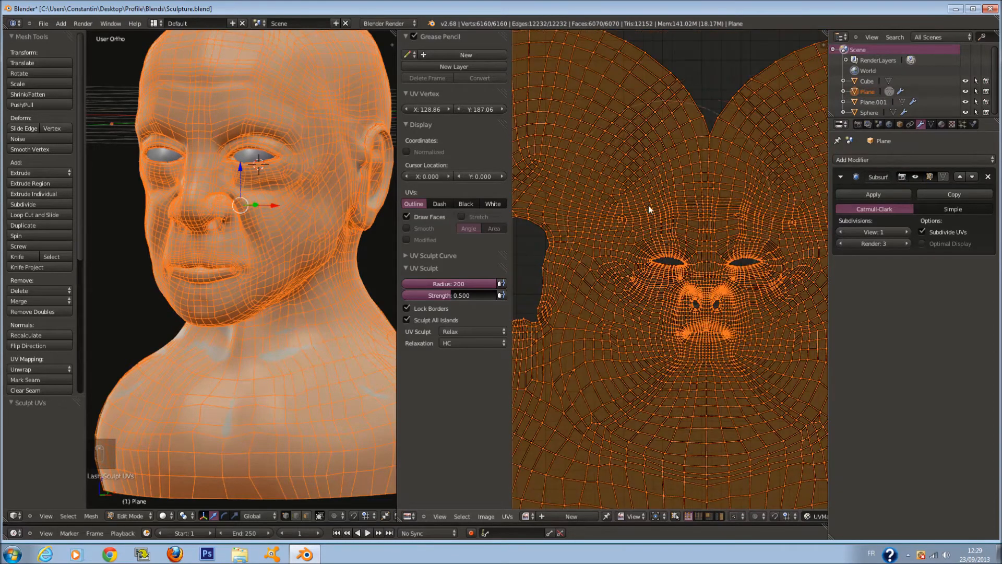
# Step: Relax the UVs below the left ear opening and down toward the neck
pyautogui.moveTo(618, 304); pyautogui.dragTo(707, 231, button='middle')
pyautogui.scroll(2, 655, 261)
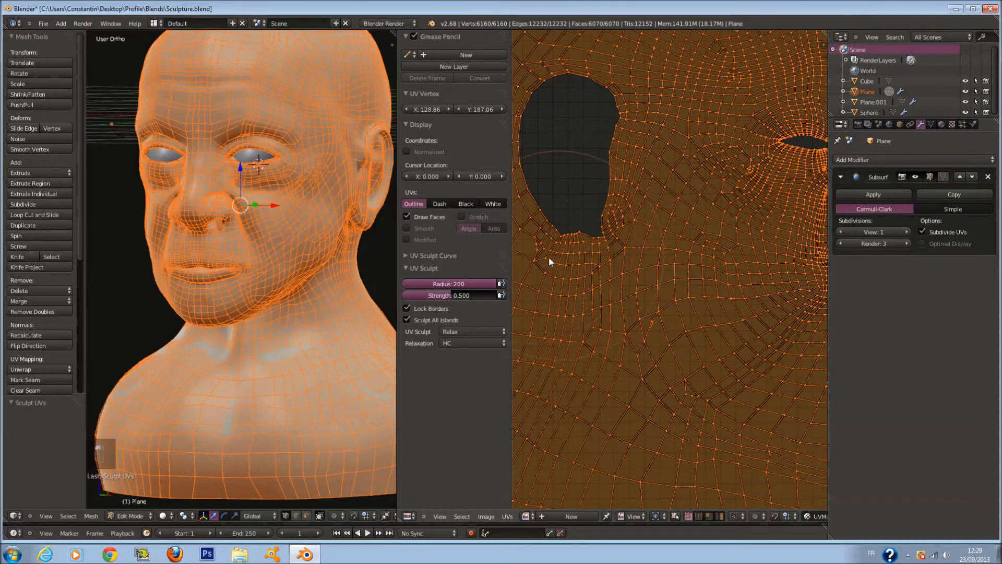
pyautogui.scroll(-2, 626, 303)
pyautogui.moveTo(663, 347); pyautogui.dragTo(648, 186, button='middle')
pyautogui.scroll(-4, 628, 306)
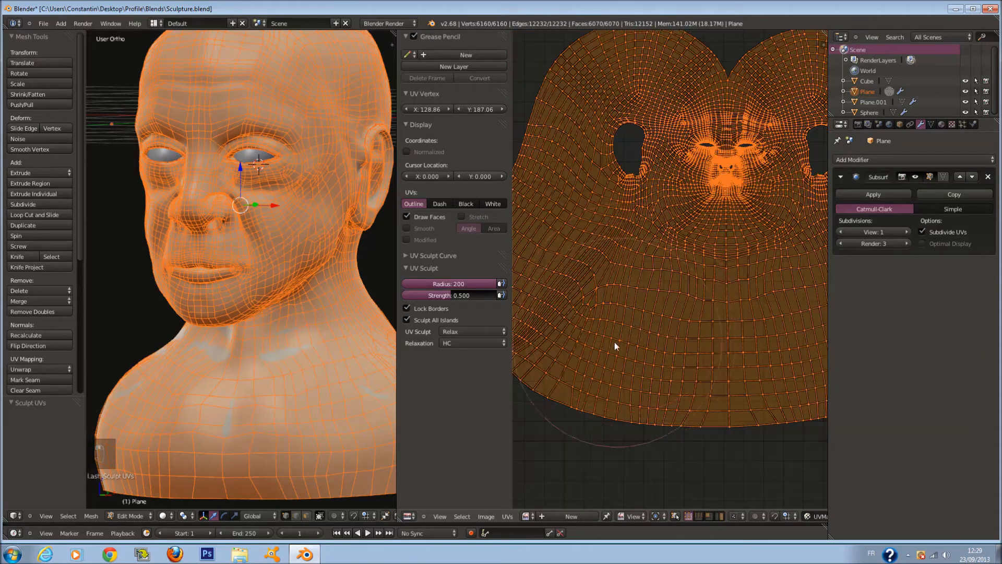
# Step: Relax the UVs on the right side of the neck and head, and save over Sculpture.blend
pyautogui.scroll(1, 679, 261)
pyautogui.moveTo(730, 319); pyautogui.dragTo(583, 392, button='middle')
pyautogui.moveTo(655, 399); pyautogui.dragTo(735, 422, button='middle')
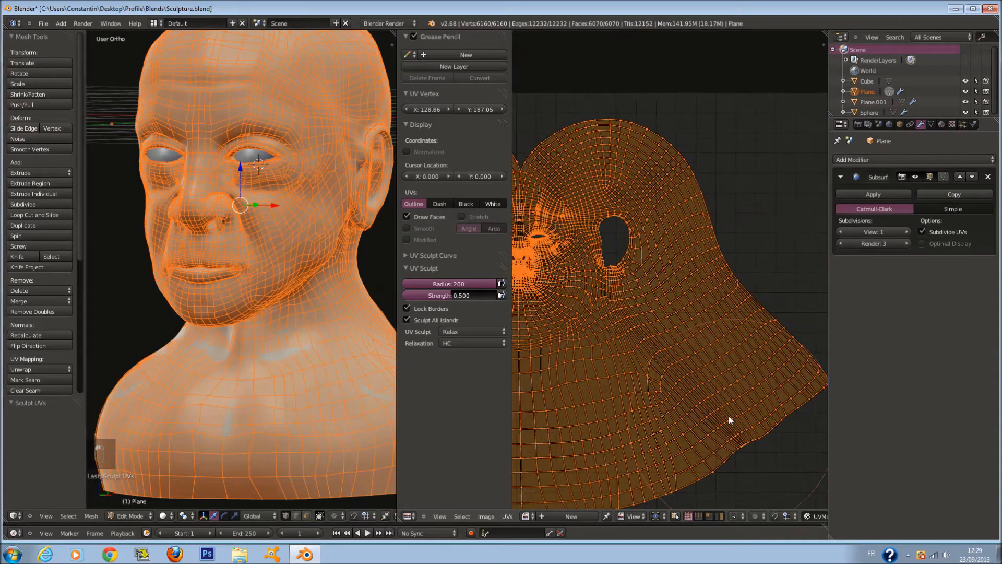
pyautogui.scroll(1, 646, 202)
pyautogui.moveTo(618, 138); pyautogui.dragTo(753, 217, button='middle')
pyautogui.moveTo(565, 189); pyautogui.dragTo(663, 209, button='middle')
pyautogui.hotkey('ctrl', 's')
pyautogui.click(653, 327)
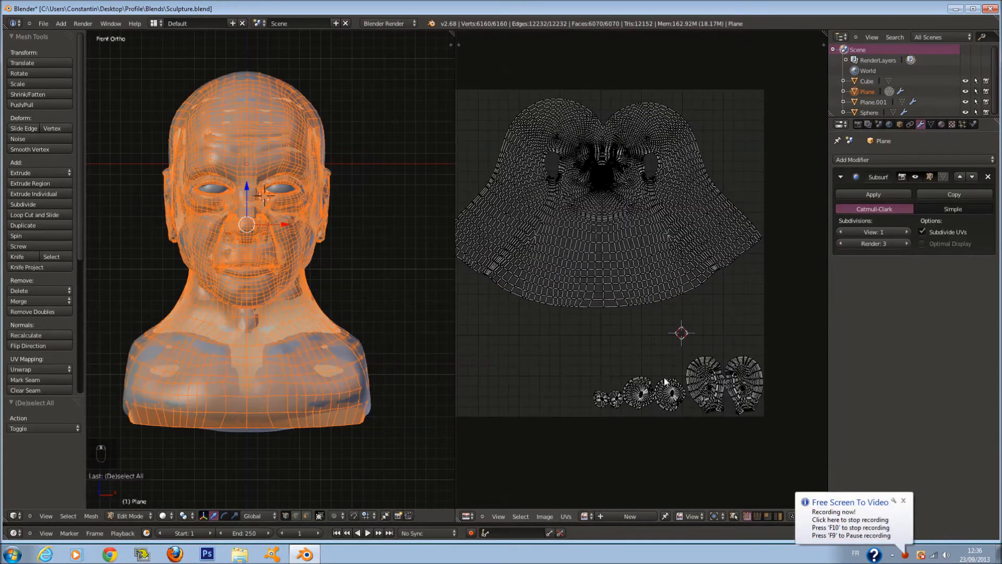
# Step: Select the head island in the UV layout, rotate it by -40.424° and scale it up
pyautogui.scroll(1, 665, 383)
pyautogui.scroll(-2, 676, 320)
pyautogui.press('a')
pyautogui.press('r')
pyautogui.click(707, 245)
pyautogui.press('s')
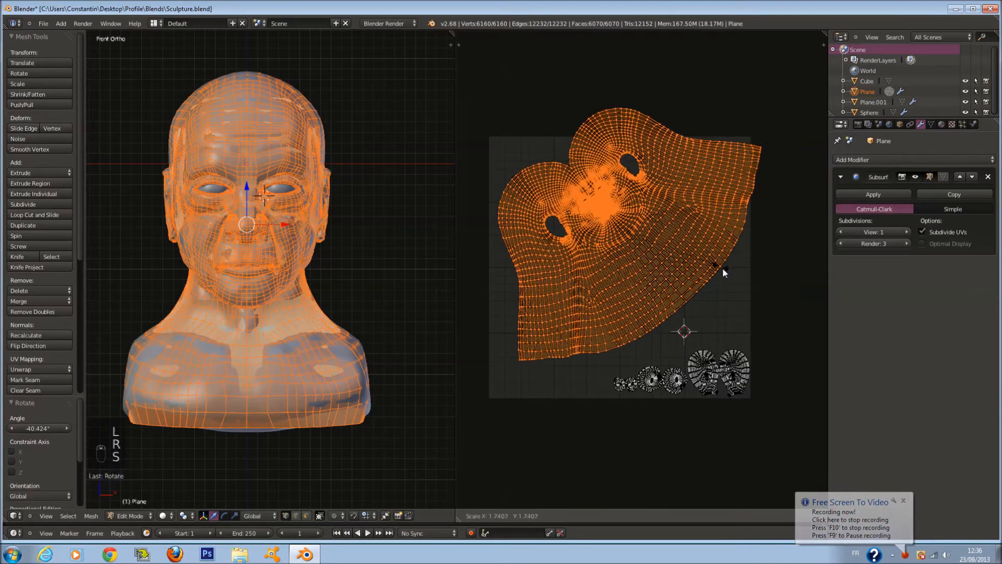
pyautogui.click(730, 286)
# Step: Rescale the rotated head island and shift it by X -0.016 and Y -0.020 to fit the UV square
pyautogui.press('g')
pyautogui.click(725, 313)
pyautogui.press('s')
pyautogui.click(748, 253)
pyautogui.press('g')
pyautogui.click(744, 264)
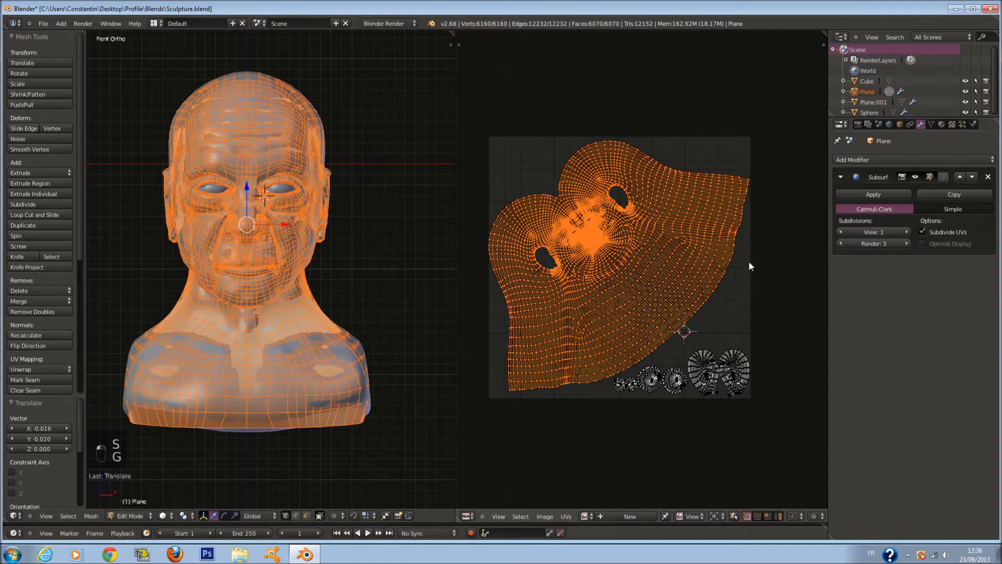
# Step: Nudge the head island by X -0.002, Y -0.006, rotate it slightly, and shift it by X 0.005, Y 0.003
pyautogui.scroll(2, 754, 250)
pyautogui.press('g')
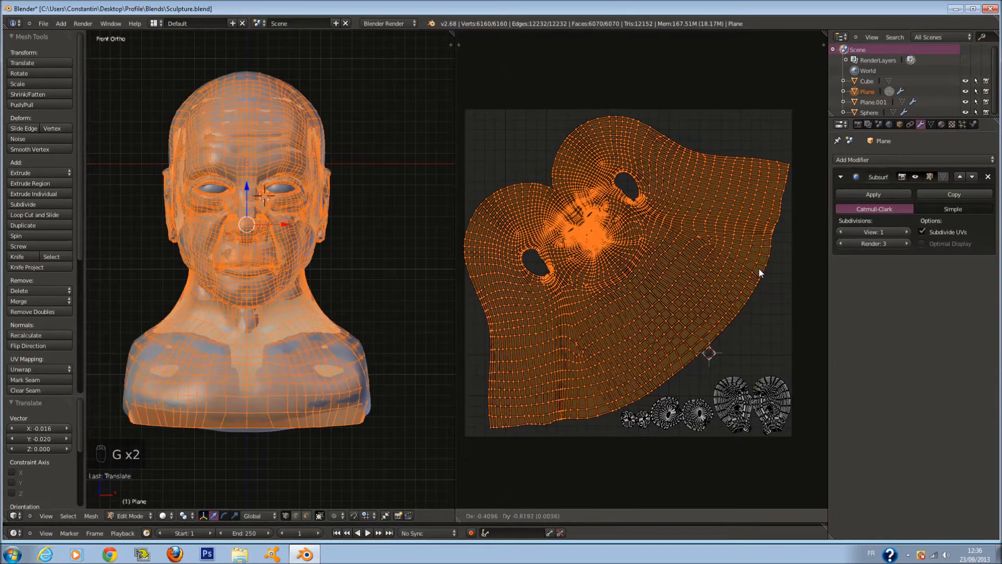
pyautogui.click(759, 269)
pyautogui.press('r')
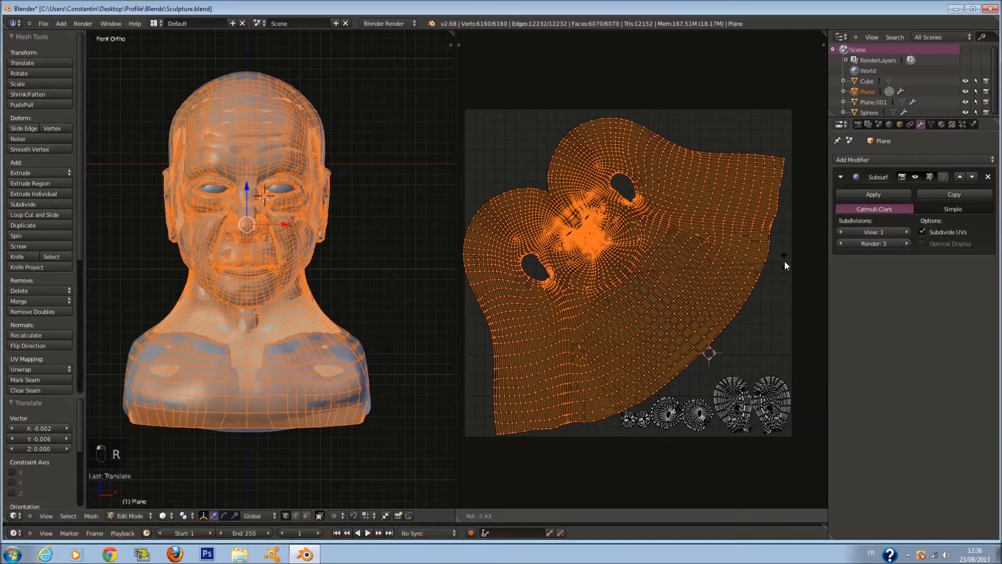
pyautogui.click(785, 261)
pyautogui.press('g')
pyautogui.click(789, 248)
# Step: Enlarge the head island slightly, rotate it by -0.977° and scale it by 0.987 within the UV square
pyautogui.press('g')
pyautogui.press('s')
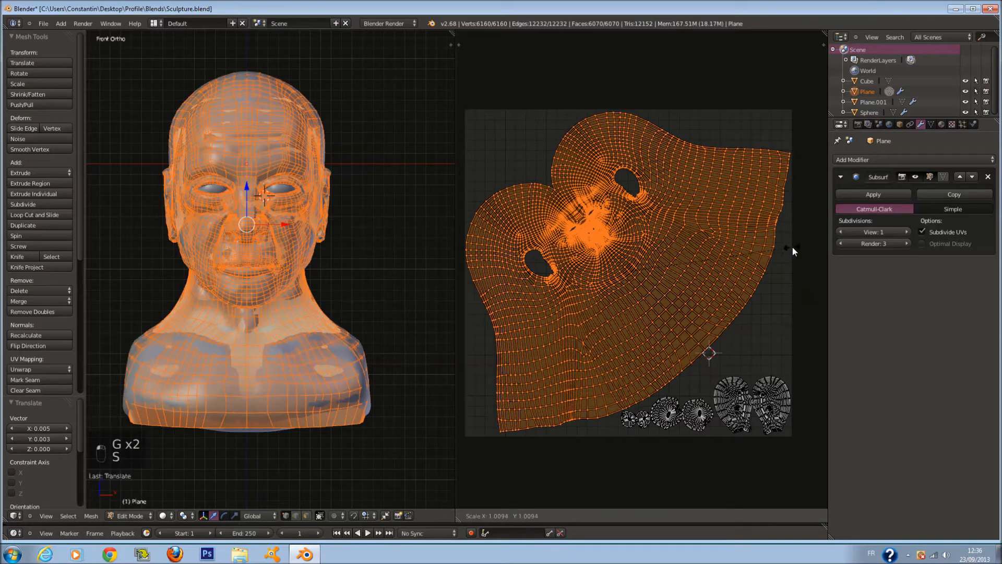
pyautogui.click(794, 248)
pyautogui.press('r')
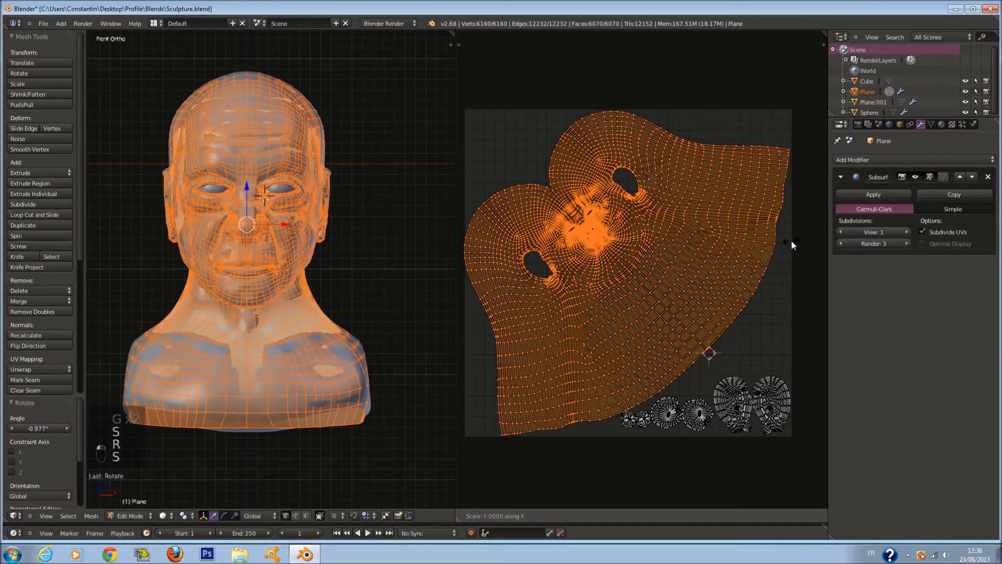
pyautogui.click(790, 239)
pyautogui.press('s')
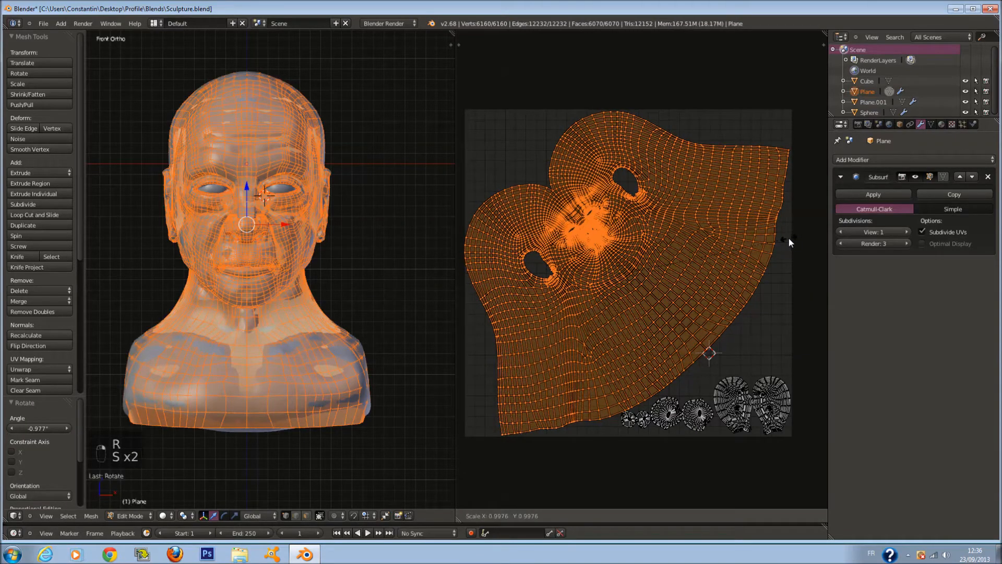
pyautogui.click(787, 239)
# Step: Rotate the head island by 1.303°, deselect all UVs and save over Sculpture.blend
pyautogui.press('r')
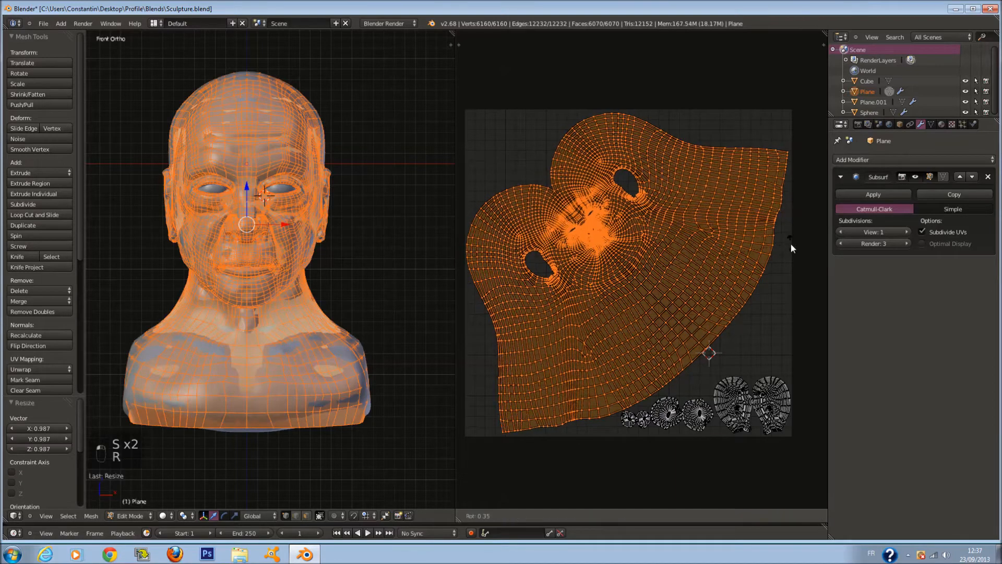
pyautogui.click(792, 246)
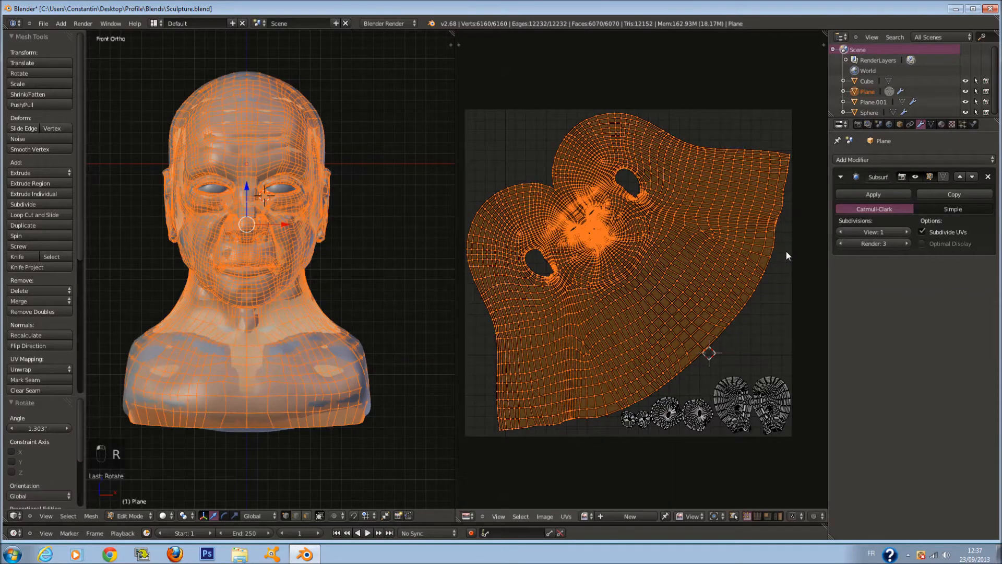
pyautogui.press('a')
pyautogui.hotkey('ctrl', 's')
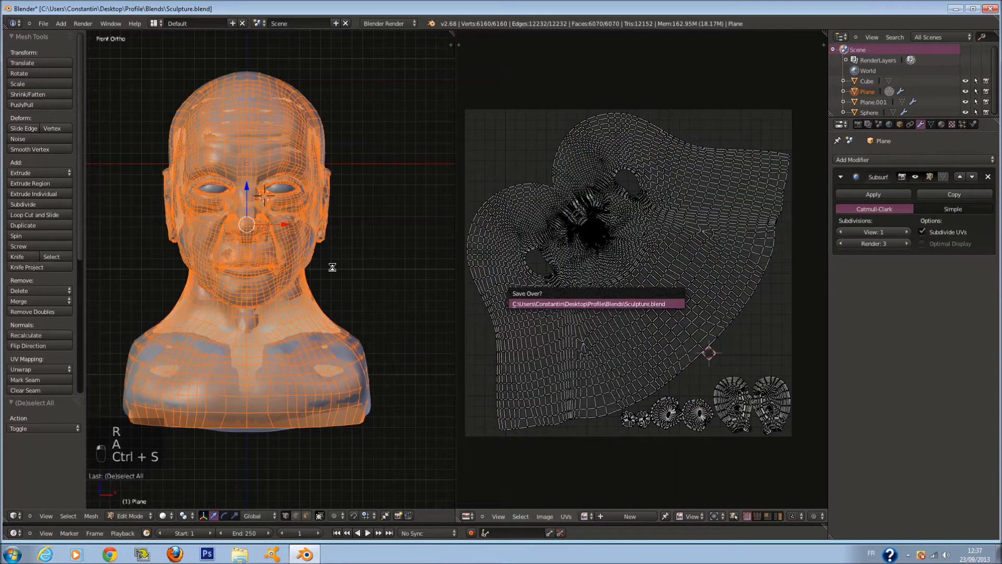
pyautogui.press("'")
# Step: Leave Edit Mode and move the original sculpture from the second layer to the first layer
pyautogui.press('Tab')
pyautogui.click(309, 513)
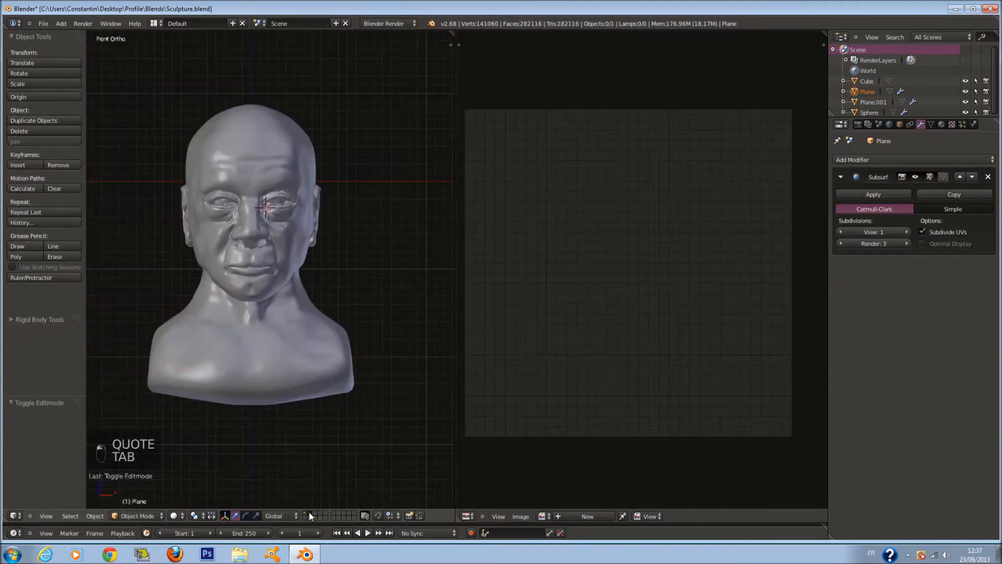
pyautogui.rightClick(335, 392)
pyautogui.scroll(1, 336, 391)
pyautogui.press('m')
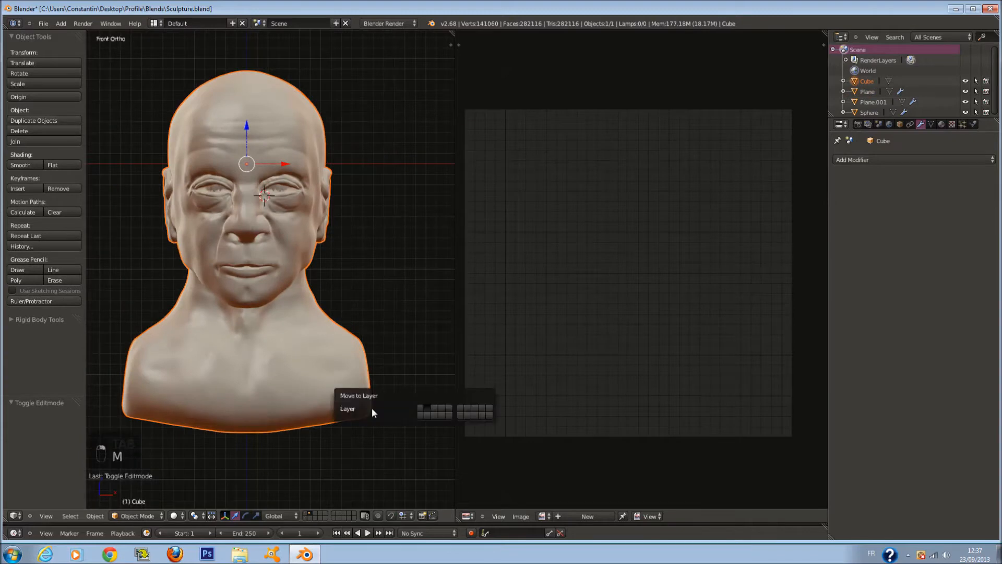
pyautogui.click(421, 406)
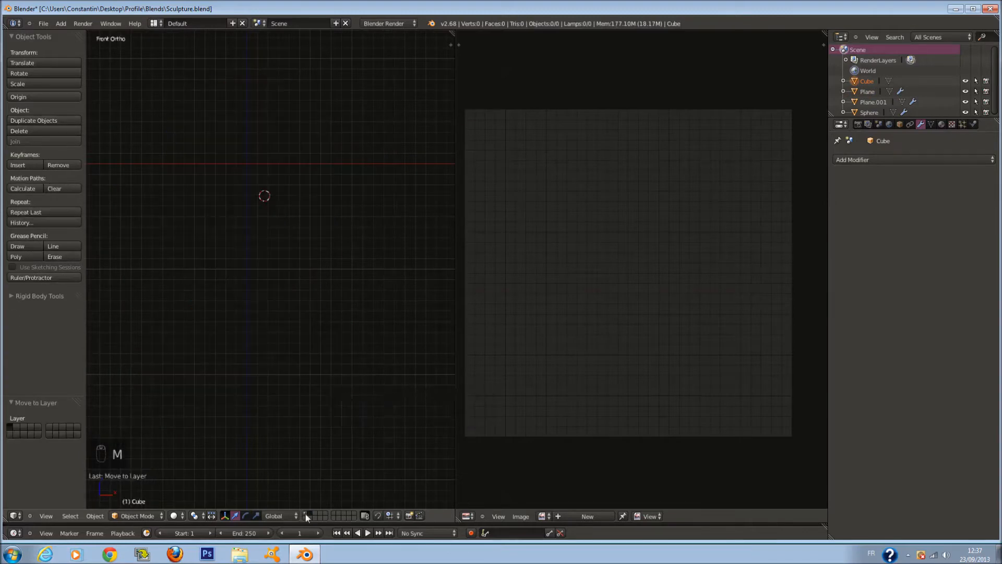
# Step: Show the first layer, deselect everything and select only the retopologized head
pyautogui.click(305, 513)
pyautogui.press('a')
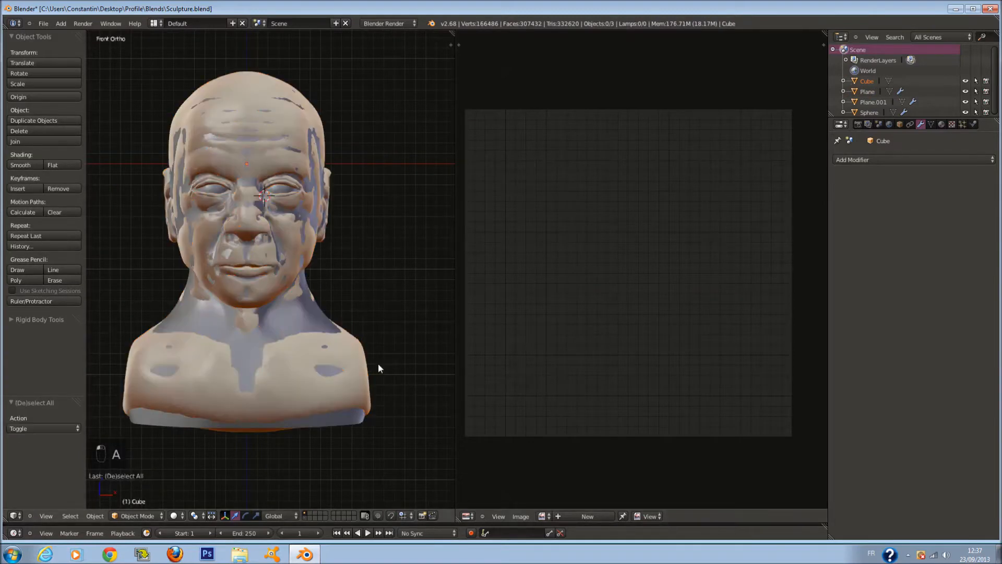
pyautogui.rightClick(360, 419)
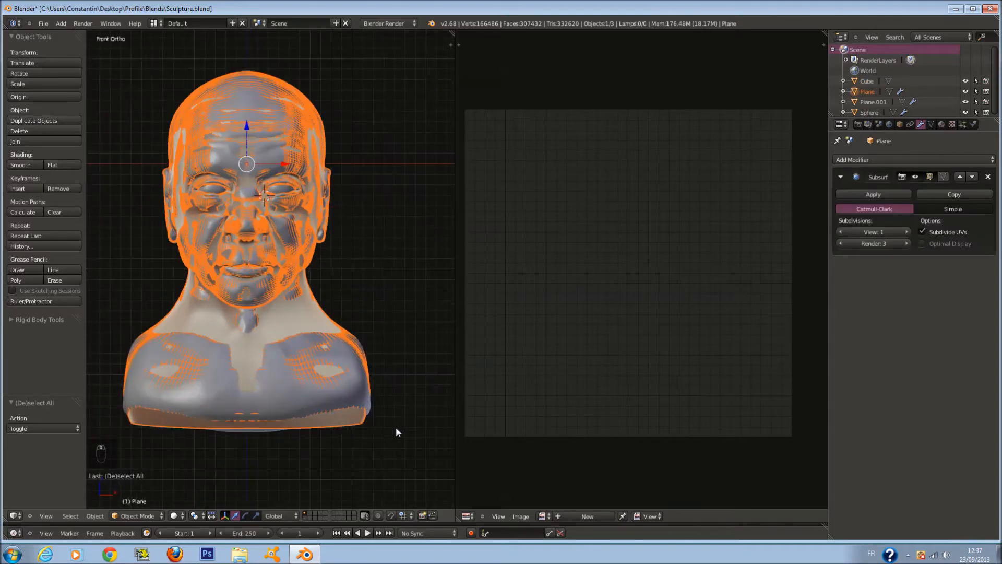
pyautogui.press('z')
pyautogui.press('z')
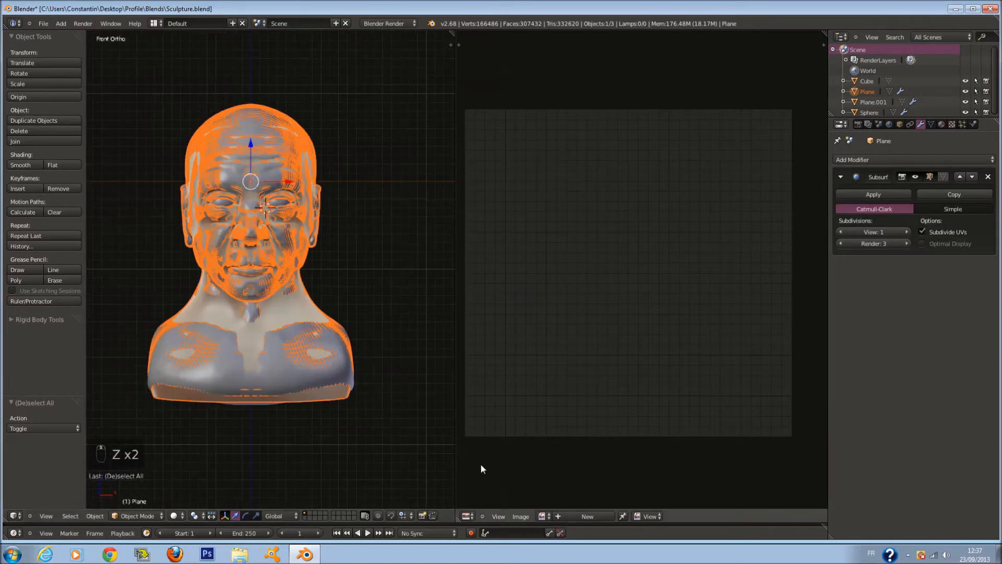
# Step: Create a new blank square image with a width of 4096
pyautogui.click(520, 517)
pyautogui.click(546, 498)
pyautogui.click(552, 447)
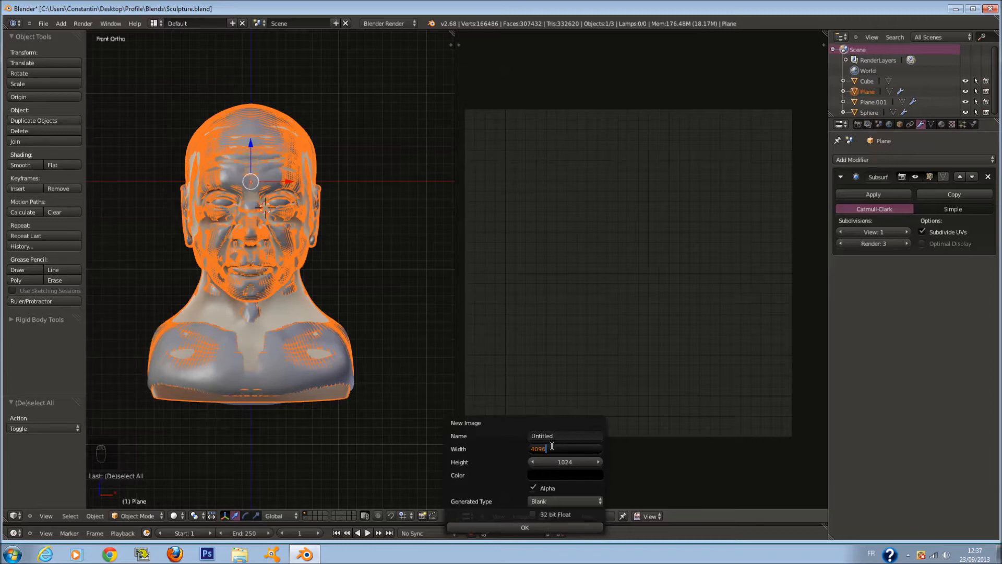
pyautogui.press('Return')
pyautogui.click(533, 527)
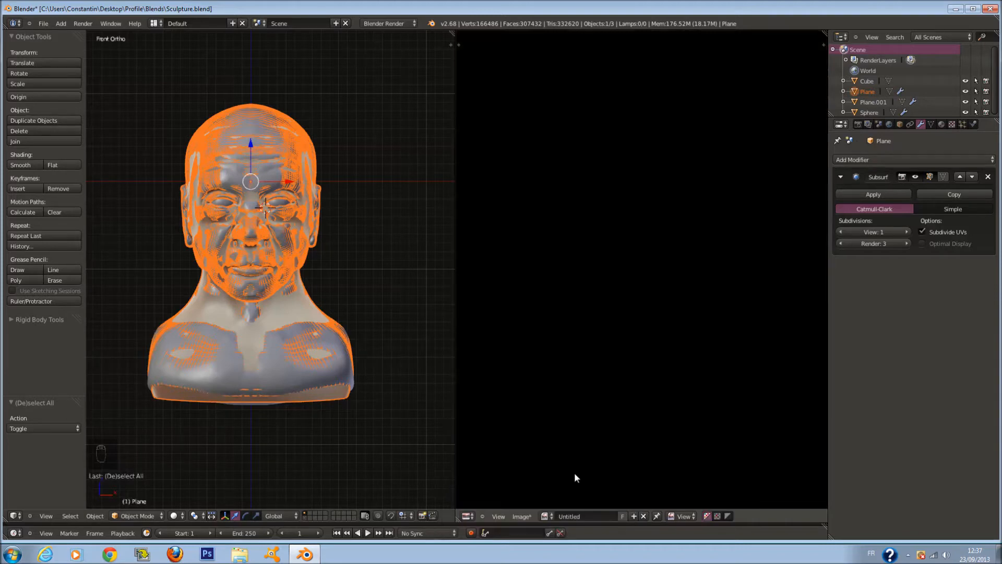
# Step: Enter Edit Mode, assign the new image to the retopologized head's UV layout and rename the image Normal_map
pyautogui.press('Tab')
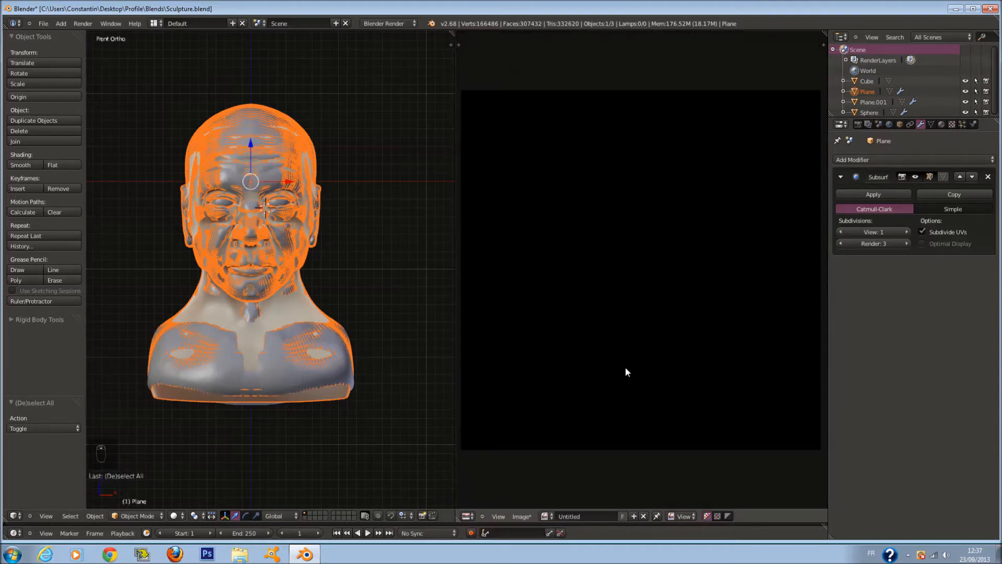
pyautogui.scroll(2, 273, 229)
pyautogui.scroll(6, 558, 288)
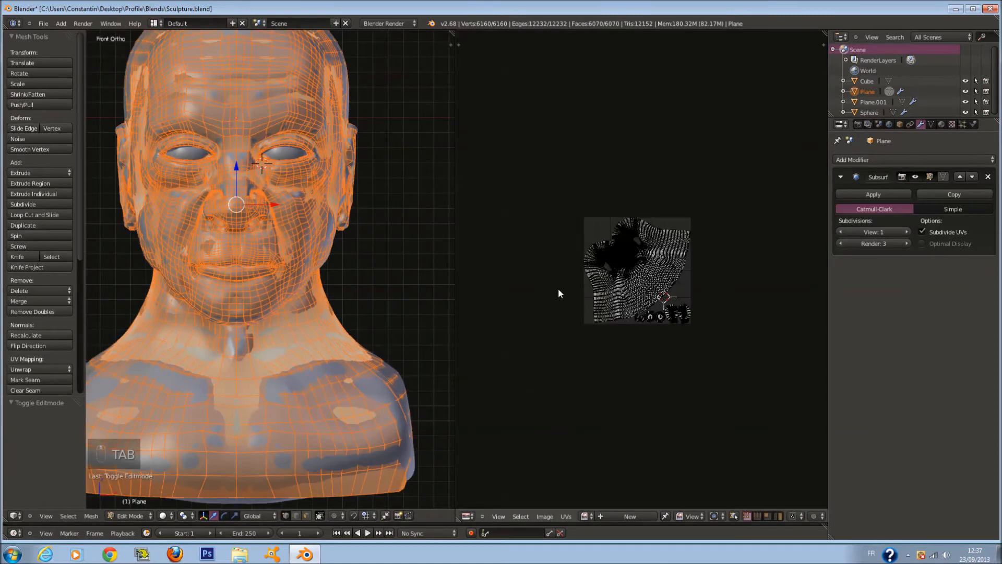
pyautogui.click(585, 516)
pyautogui.click(619, 413)
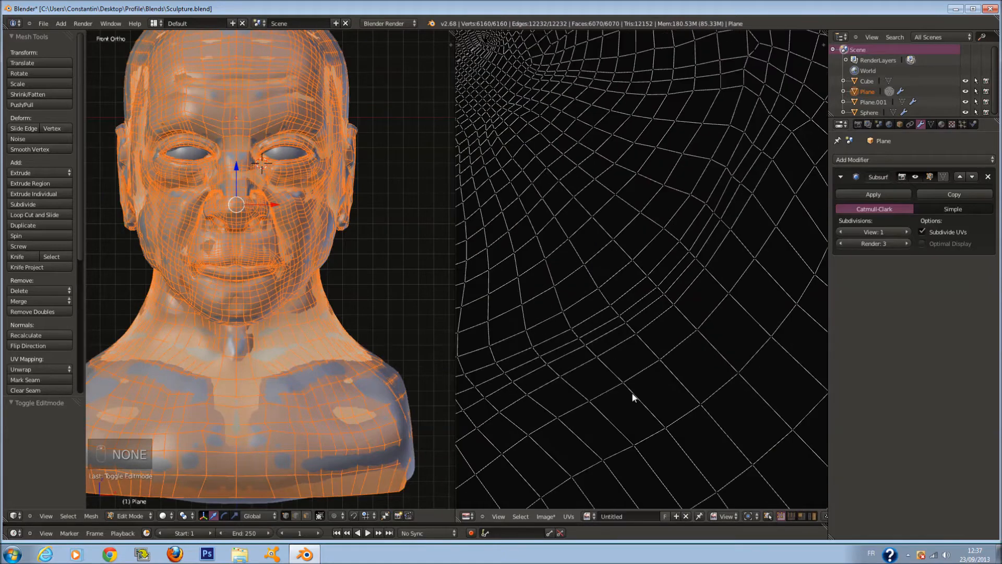
pyautogui.scroll(-8, 631, 397)
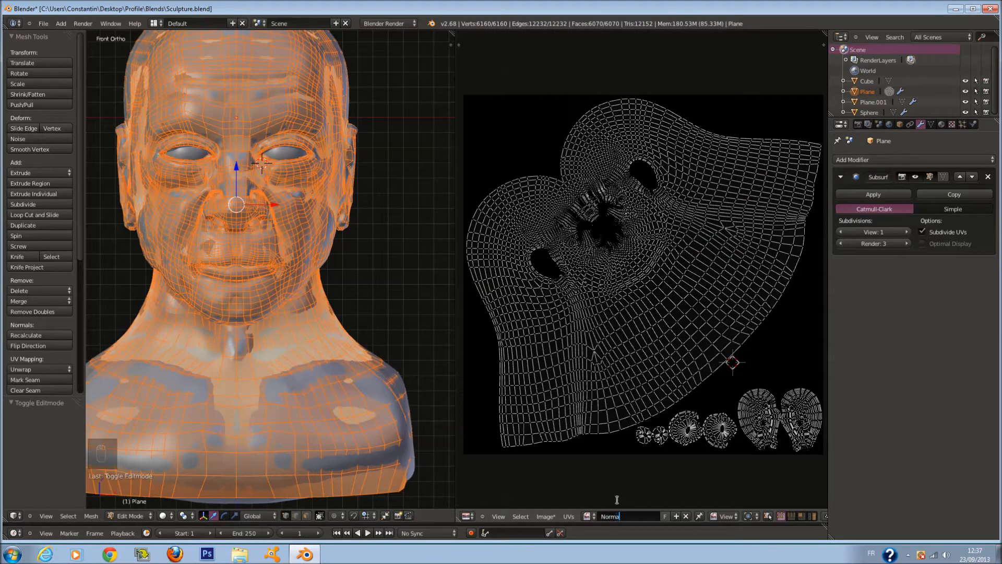
pyautogui.write('Normal_map')
pyautogui.press('Return')
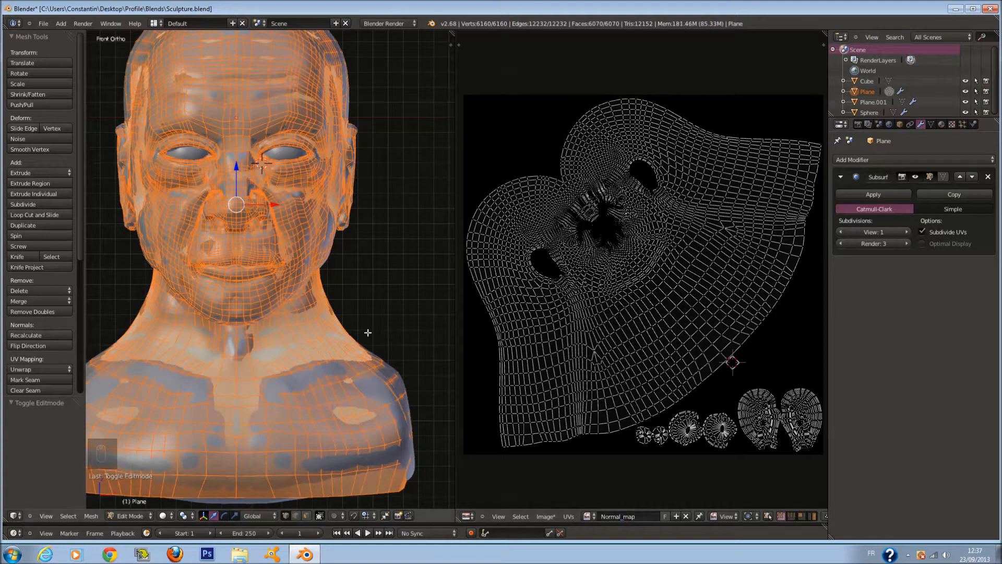
# Step: Leave Edit Mode and set the PNG render output to 16-bit color depth and 100% compression
pyautogui.scroll(-1, 375, 240)
pyautogui.press('Tab')
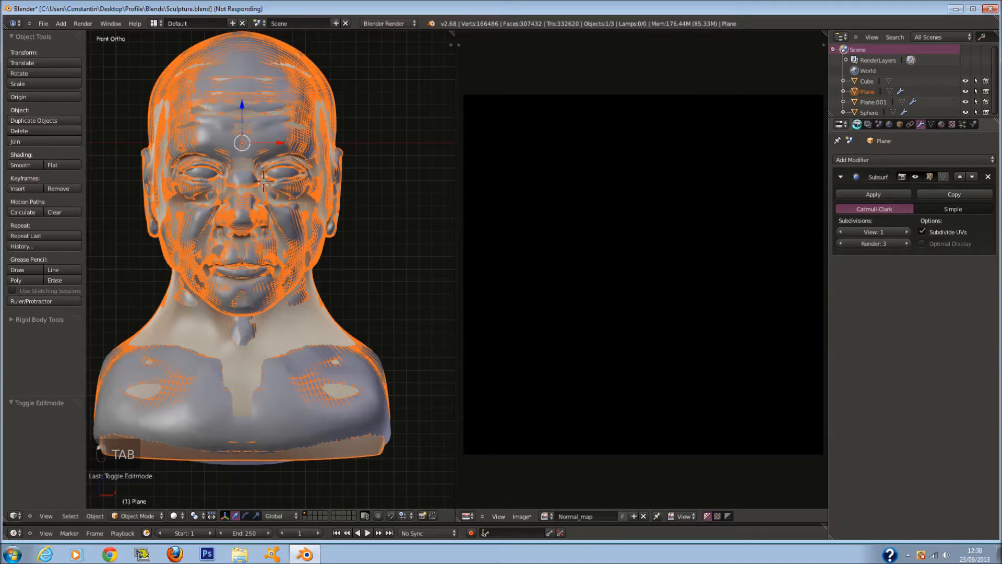
pyautogui.click(857, 125)
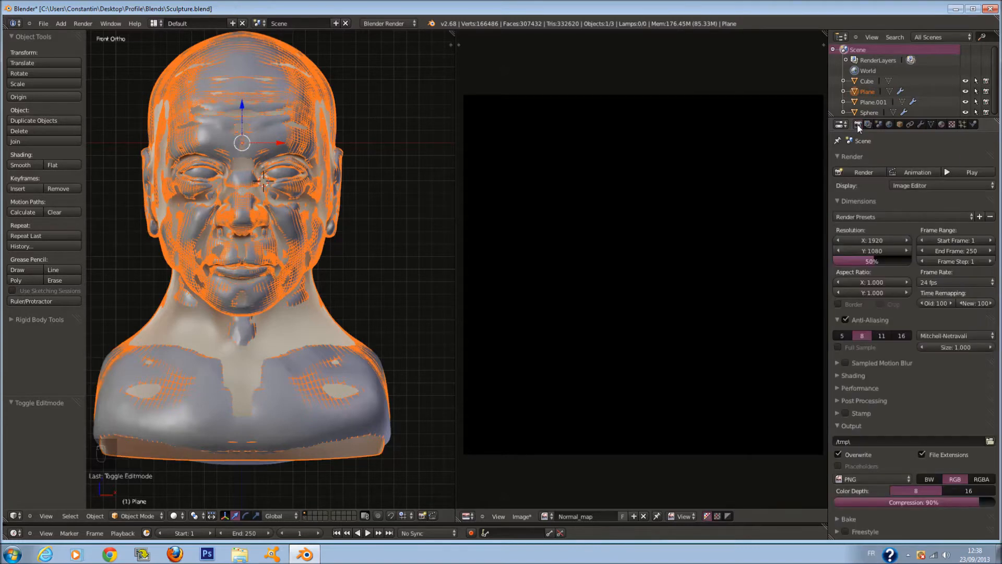
pyautogui.click(858, 204)
pyautogui.moveTo(973, 401); pyautogui.dragTo(992, 400)
pyautogui.click(966, 387)
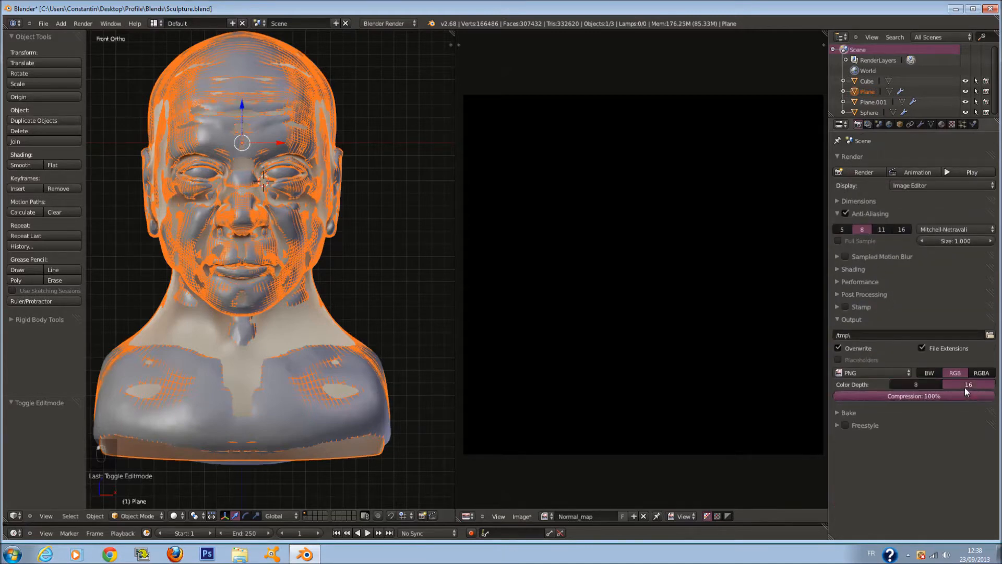
# Step: Configure baking with Normals mode, Tangent normal space and Selected to Active enabled
pyautogui.click(870, 319)
pyautogui.click(872, 331)
pyautogui.click(906, 360)
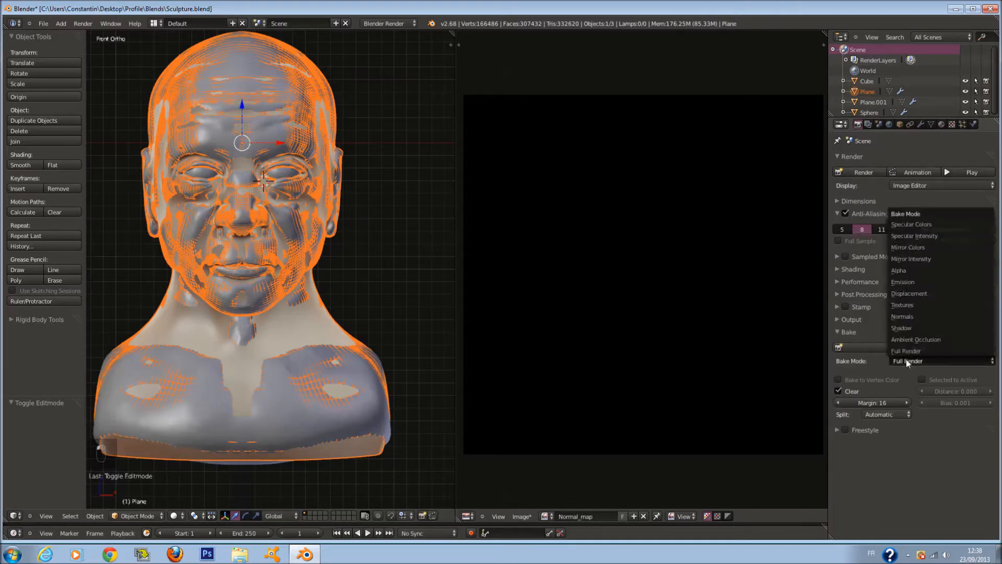
pyautogui.click(920, 316)
pyautogui.click(920, 404)
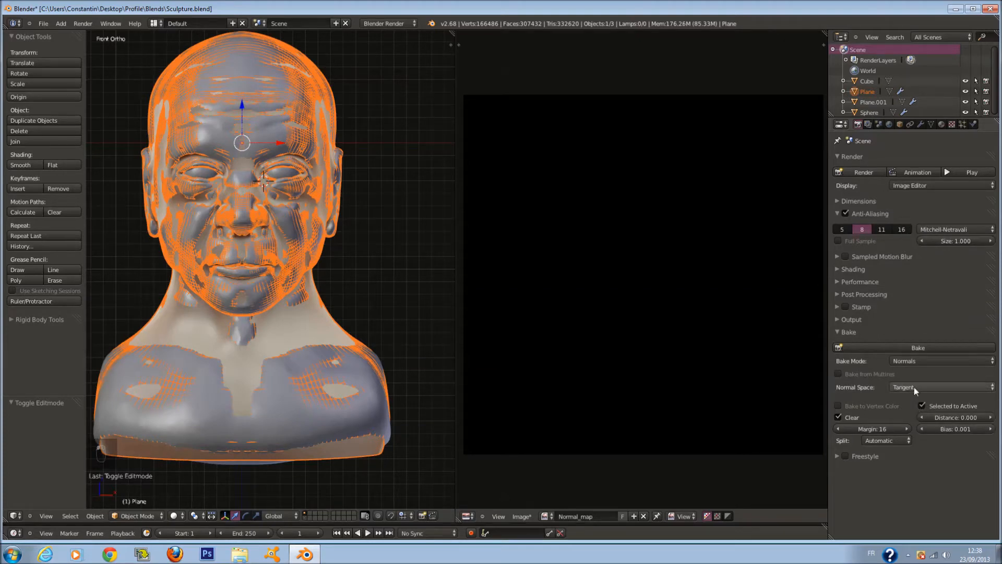
pyautogui.click(914, 387)
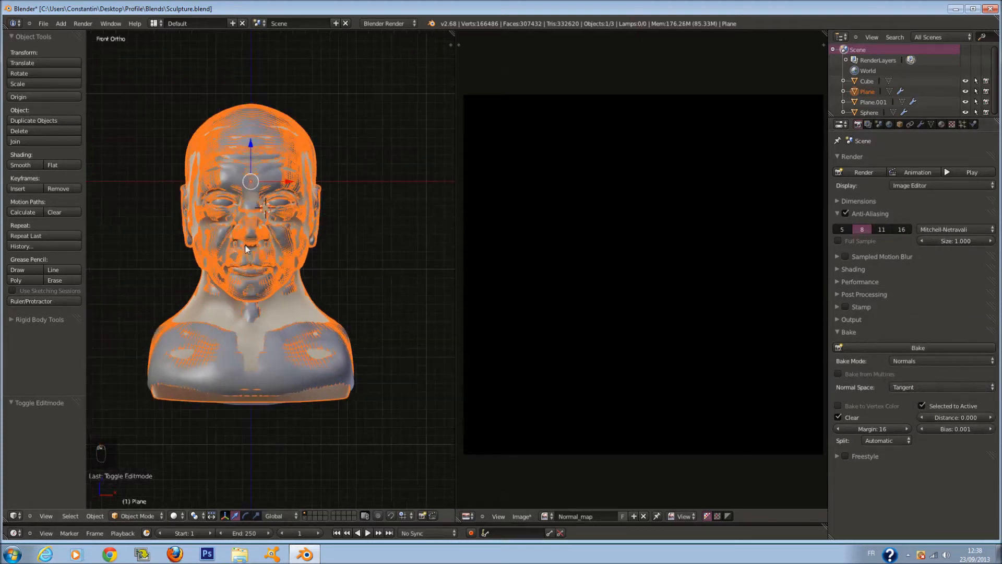
pyautogui.press('z')
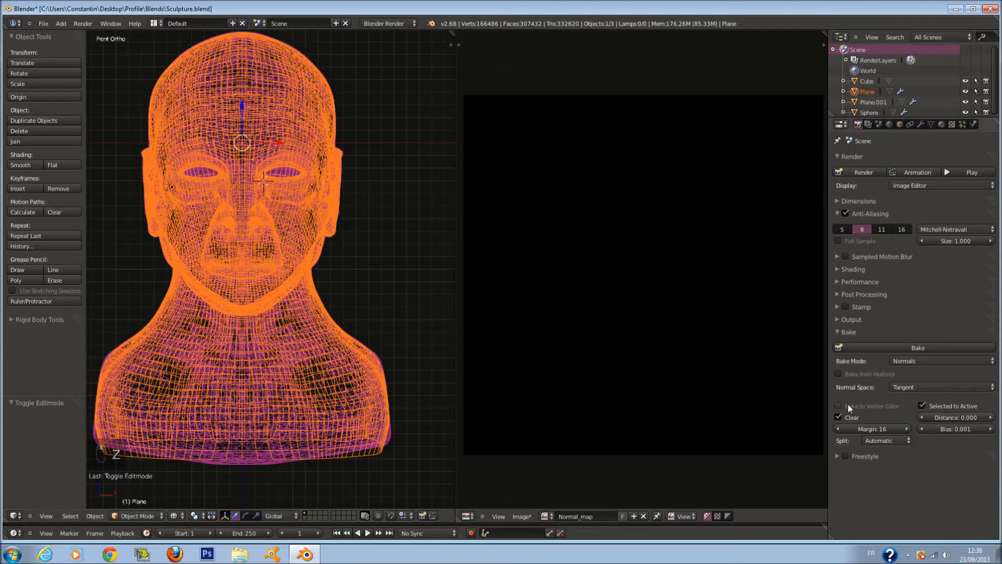
pyautogui.click(904, 387)
pyautogui.press('z')
pyautogui.press('z')
pyautogui.scroll(-1, 365, 324)
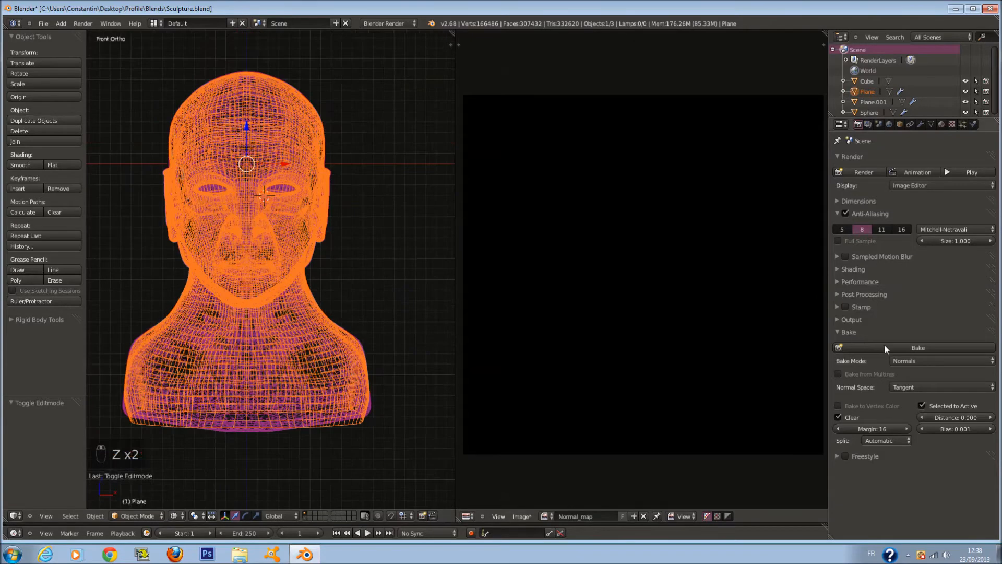
pyautogui.click(905, 387)
pyautogui.click(915, 346)
pyautogui.press('z')
pyautogui.press('z')
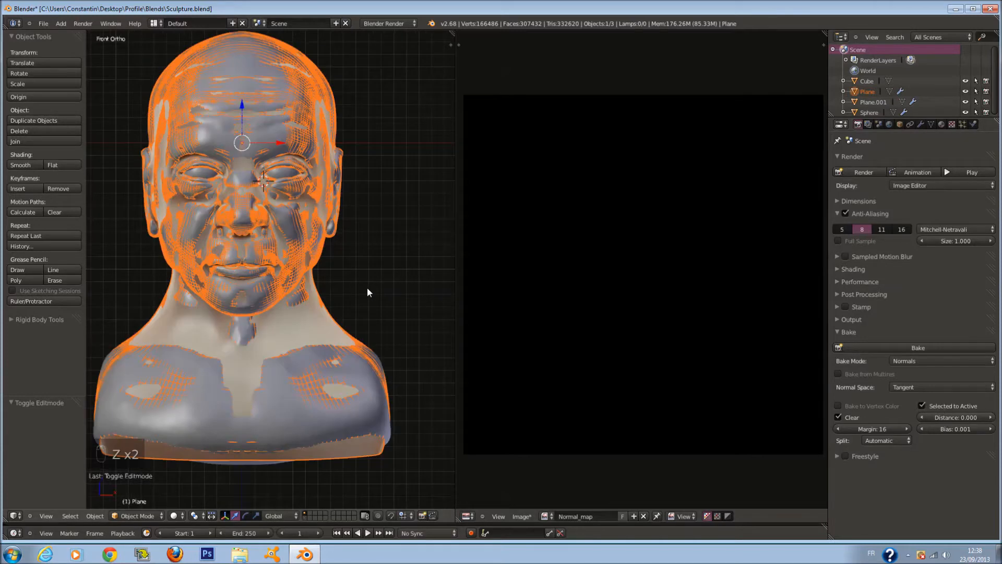
pyautogui.scroll(1, 351, 209)
pyautogui.scroll(1, 370, 316)
pyautogui.scroll(-1, 416, 314)
# Step: Select the sculpture plus the retopologized head as active, bake the normals from Edit Mode in wireframe display, and return to Object Mode
pyautogui.press('z')
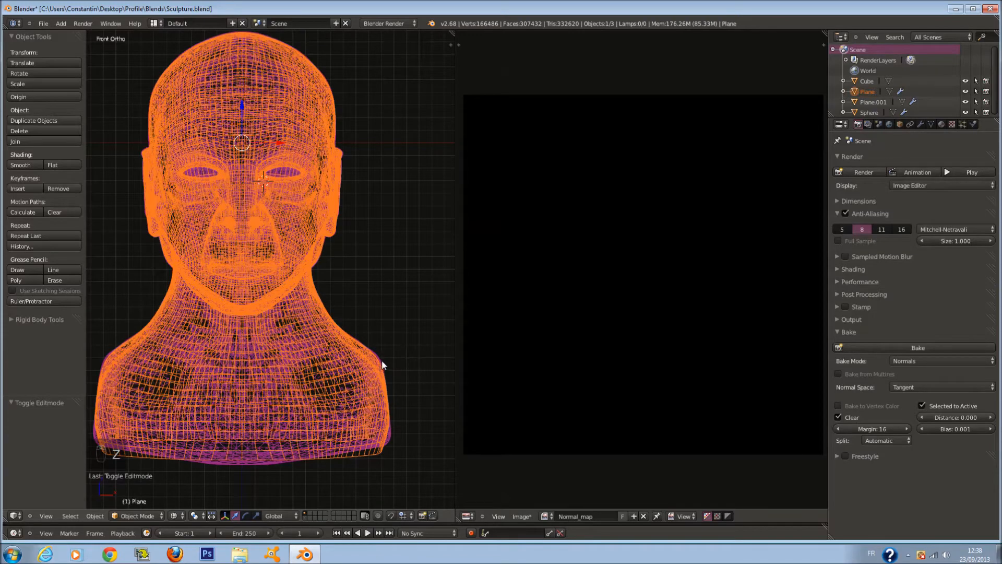
pyautogui.rightClick(382, 359)
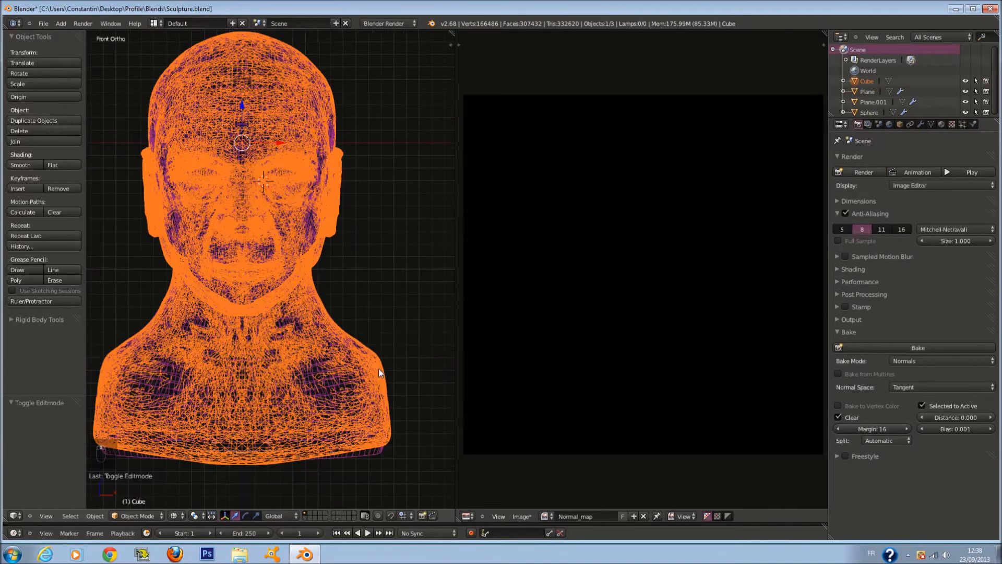
pyautogui.keyDown('shift'); pyautogui.rightClick(375, 457); pyautogui.keyUp('shift')
pyautogui.press('Tab')
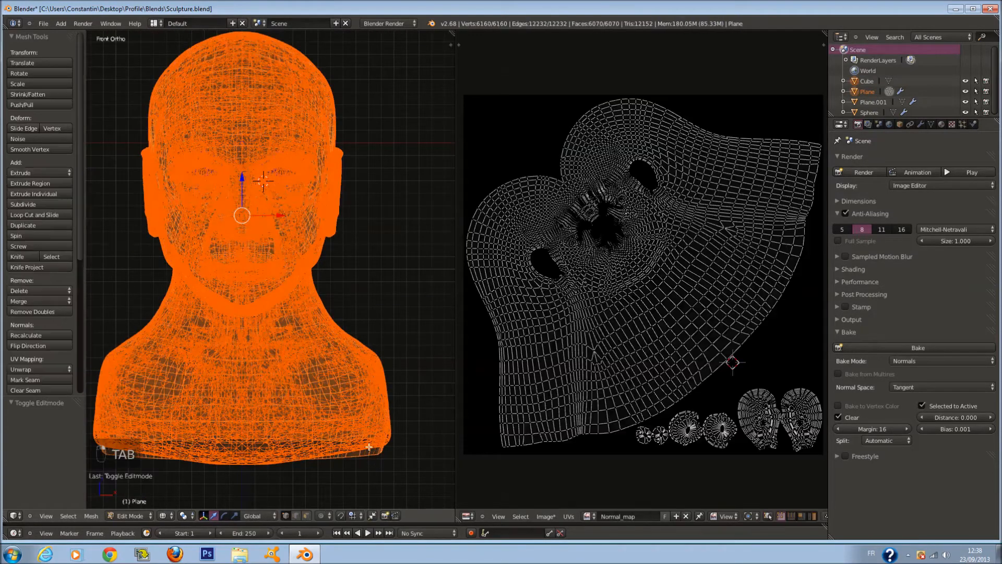
pyautogui.click(918, 348)
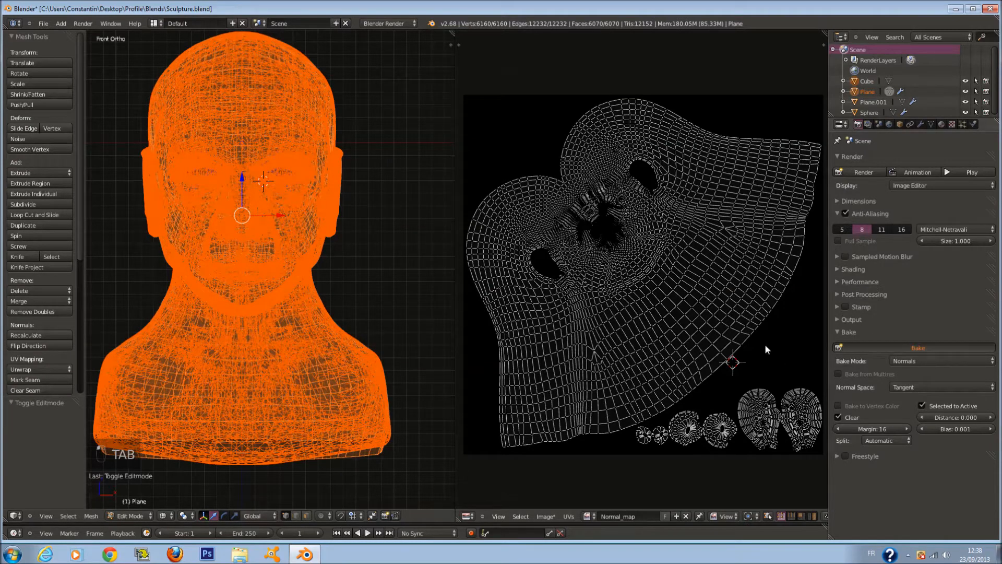
pyautogui.scroll(1, 766, 345)
pyautogui.scroll(-2, 765, 345)
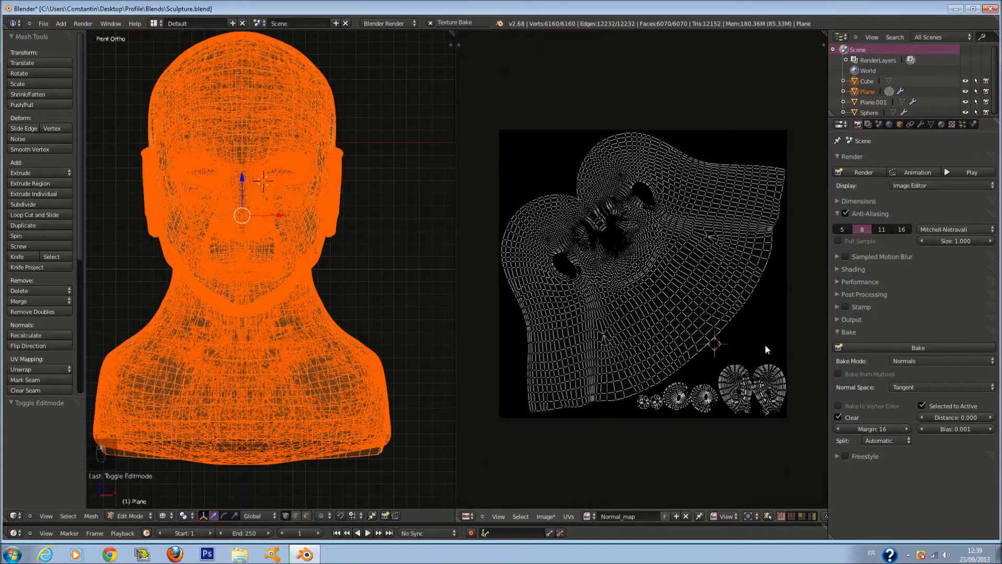
pyautogui.scroll(1, 765, 344)
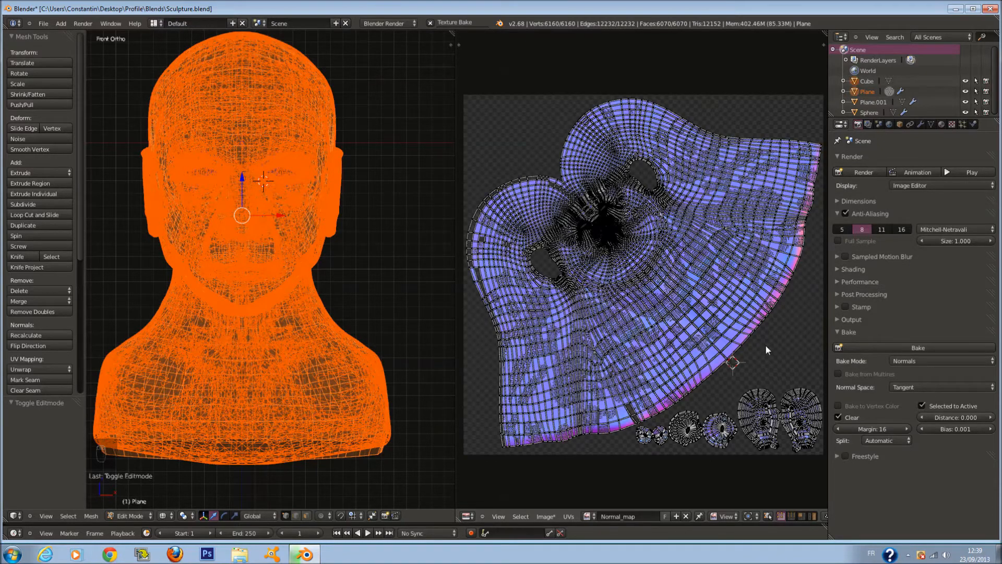
pyautogui.scroll(2, 691, 296)
pyautogui.press('Tab')
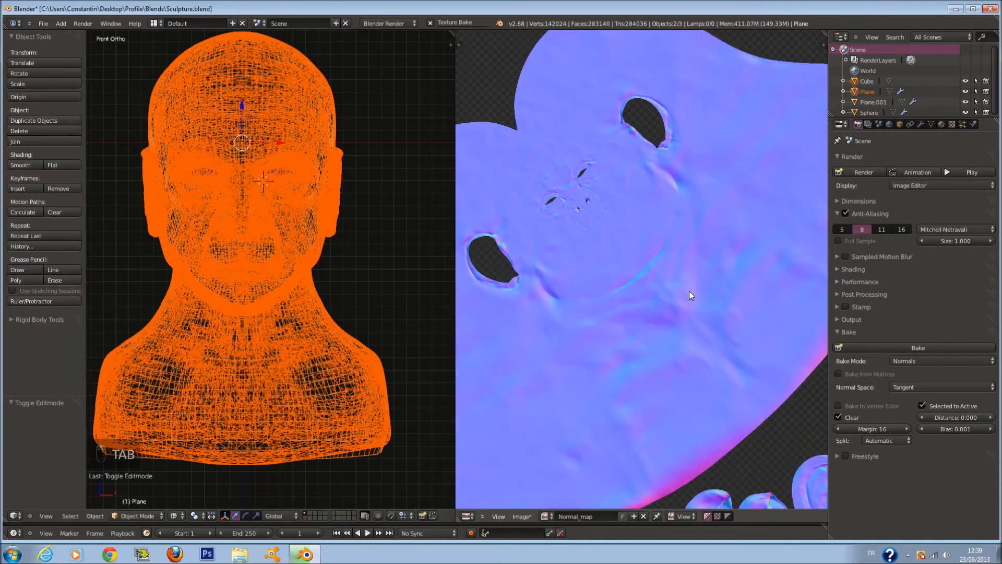
# Step: Examine the baked normal map closely around the facial features, the ear openings and the small islands
pyautogui.scroll(4, 655, 265)
pyautogui.moveTo(541, 136); pyautogui.dragTo(655, 266, button='middle')
pyautogui.scroll(6, 656, 266)
pyautogui.scroll(-8, 656, 266)
pyautogui.moveTo(656, 305); pyautogui.dragTo(605, 165, button='middle')
pyautogui.scroll(5, 605, 164)
pyautogui.moveTo(724, 263); pyautogui.dragTo(705, 318, button='middle')
pyautogui.scroll(-4, 705, 318)
pyautogui.moveTo(584, 208); pyautogui.dragTo(633, 321, button='middle')
# Step: Start saving the baked map as a separate image in the Profile folder and create a Texture subfolder there
pyautogui.click(521, 516)
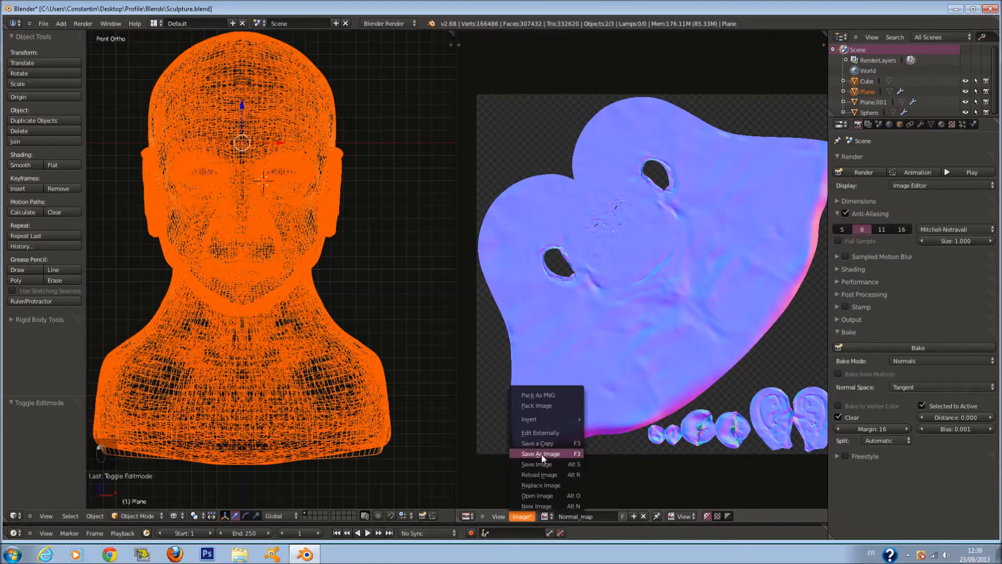
pyautogui.click(541, 454)
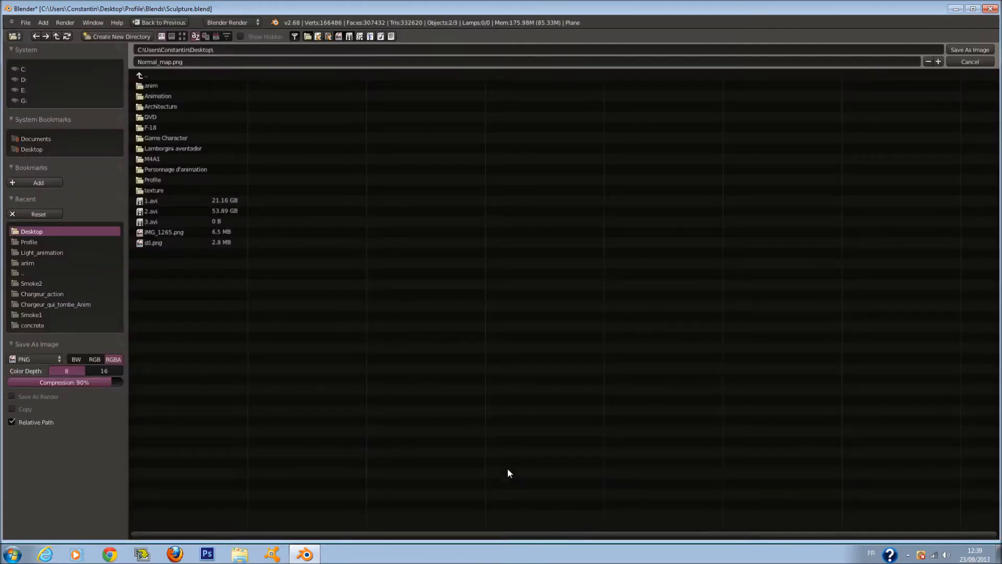
pyautogui.click(57, 242)
pyautogui.click(119, 34)
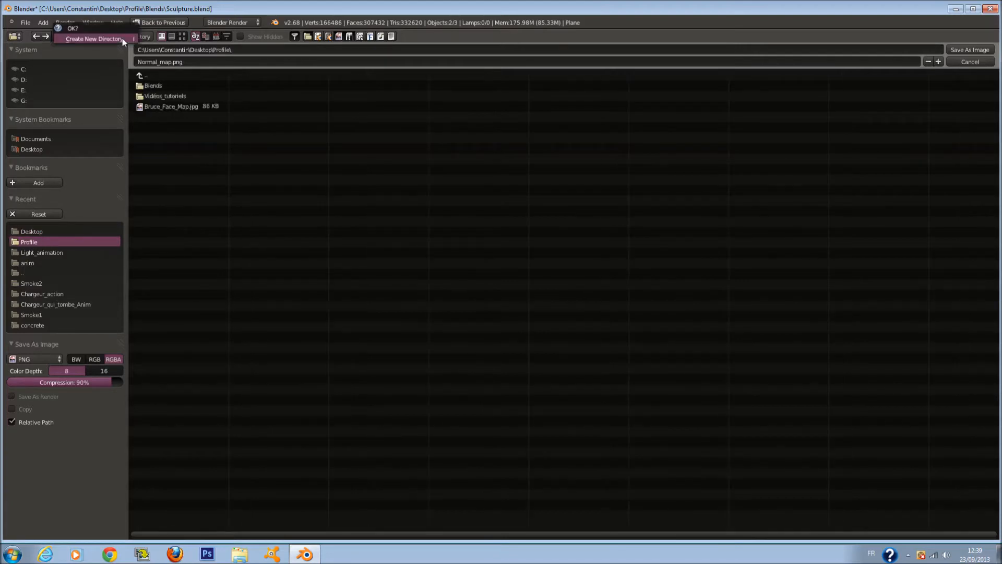
pyautogui.click(122, 39)
pyautogui.write('Textures')
pyautogui.press('BackSpace')
pyautogui.press('Return')
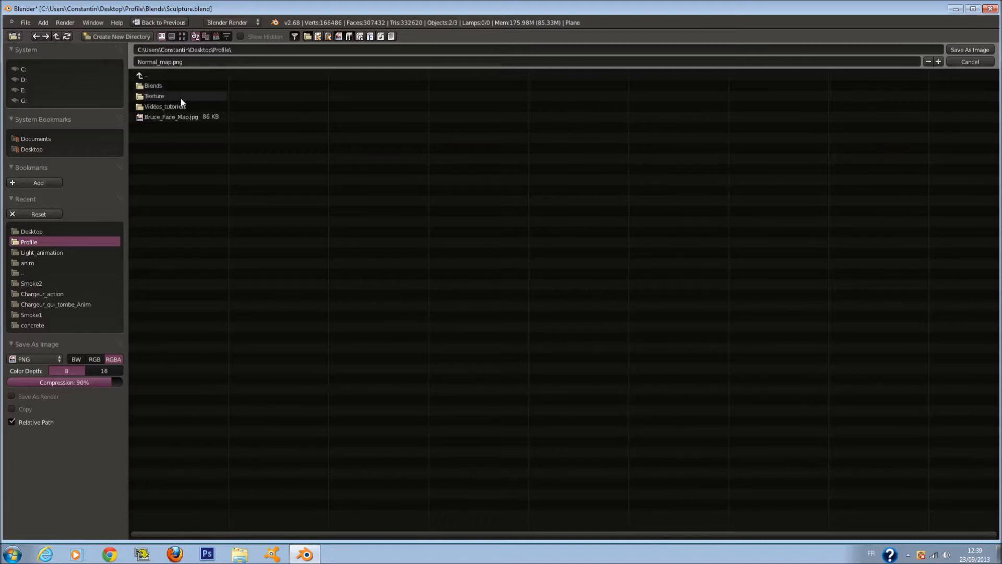
# Step: Save the map as Normal_map.png in the Texture folder as an RGB PNG with 16-bit color depth and 100% compression
pyautogui.click(181, 98)
pyautogui.click(102, 371)
pyautogui.moveTo(110, 384); pyautogui.dragTo(141, 390)
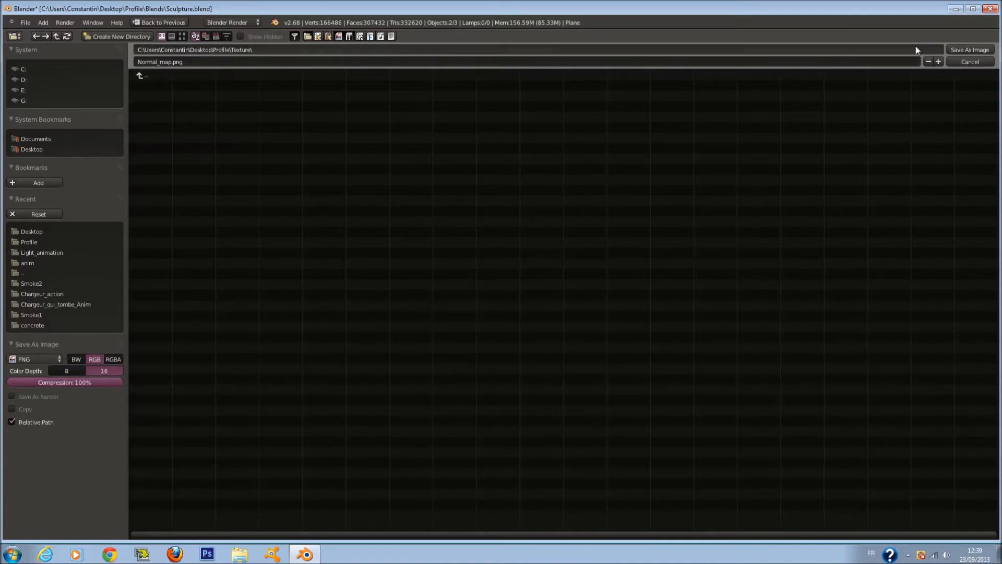
pyautogui.click(968, 51)
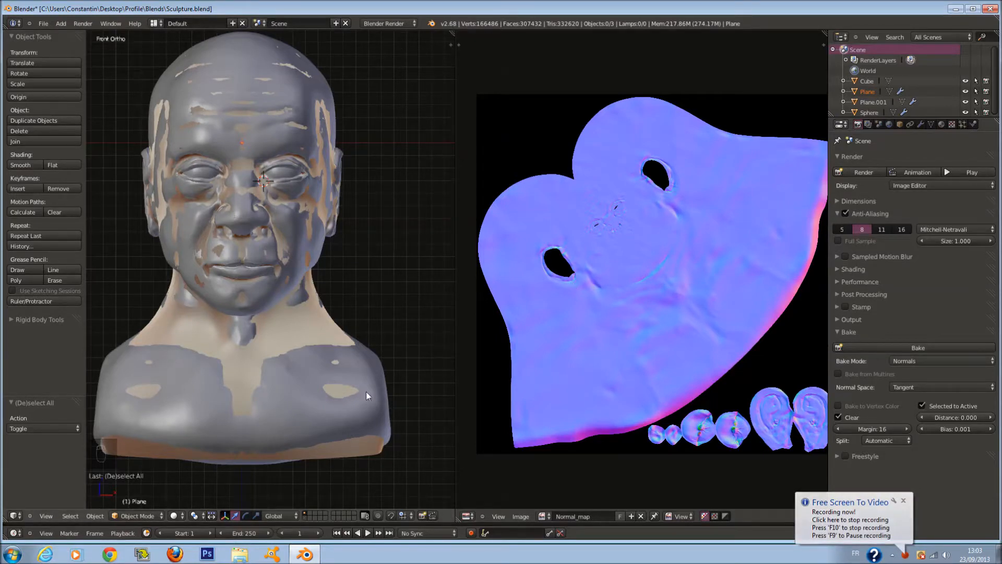
# Step: Create a new blank image named AO with a size of 4096 pixels for the next bake
pyautogui.click(520, 517)
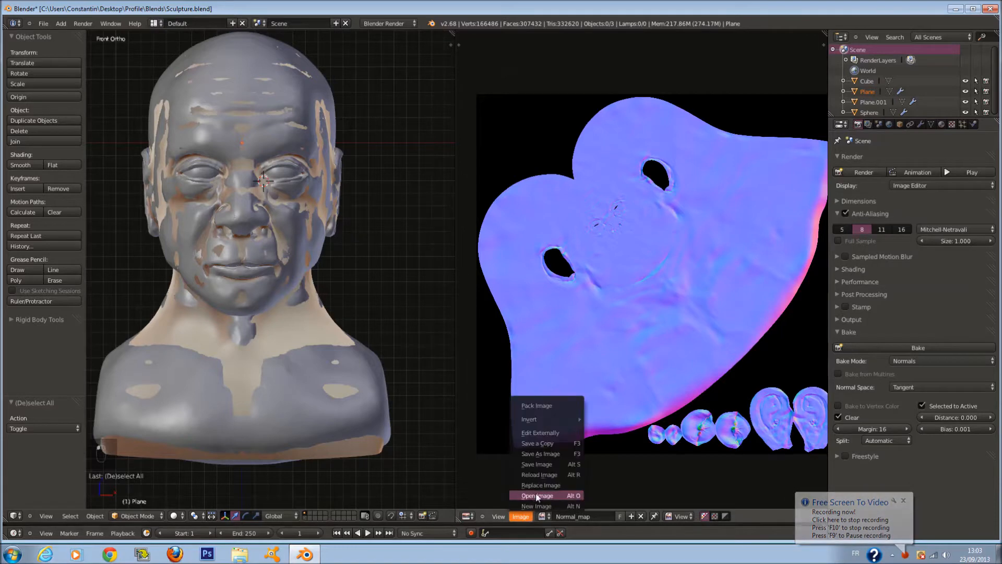
pyautogui.click(549, 507)
pyautogui.click(585, 436)
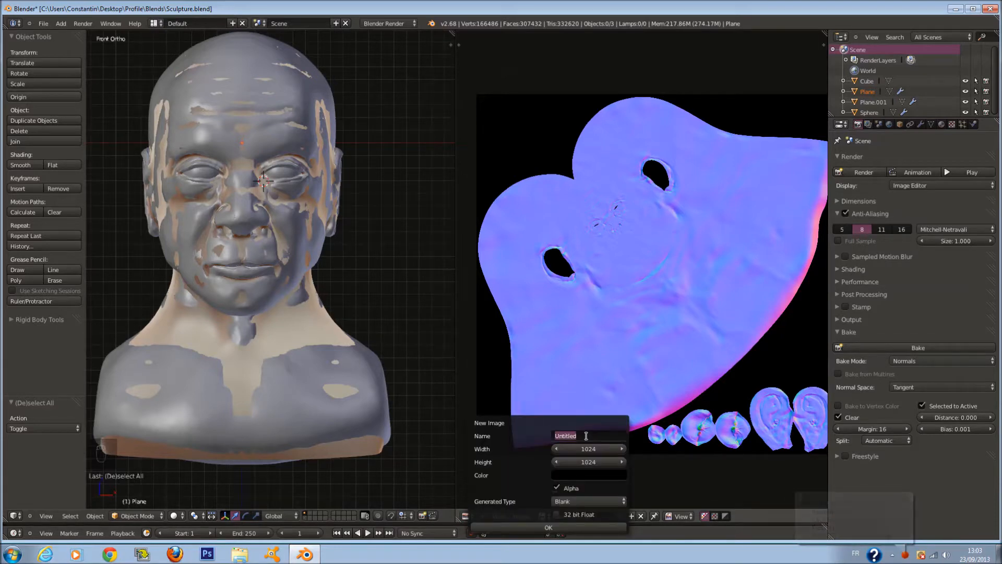
pyautogui.write('AO')
pyautogui.press('Return')
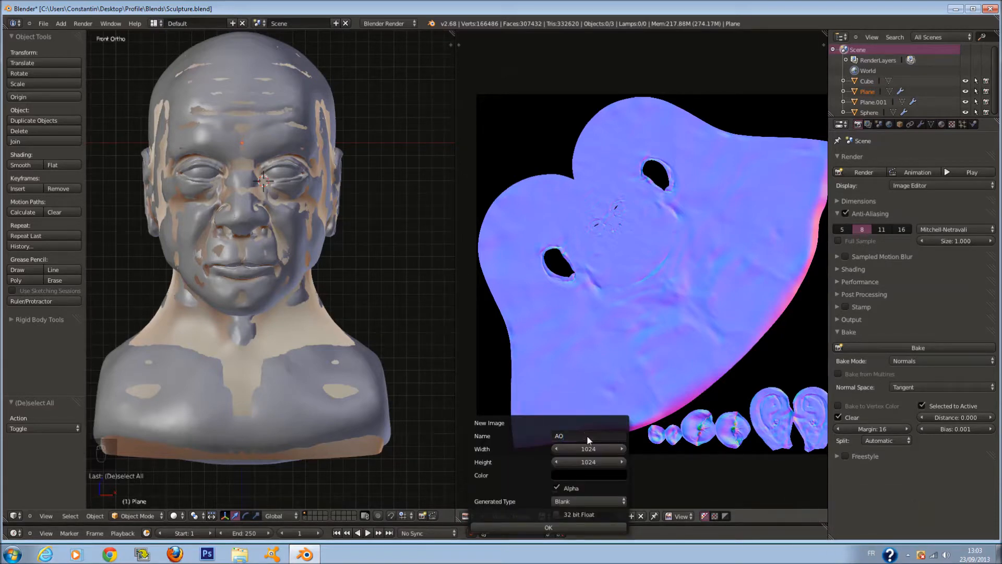
pyautogui.click(597, 452)
pyautogui.write('4096')
pyautogui.press('Return')
pyautogui.click(549, 527)
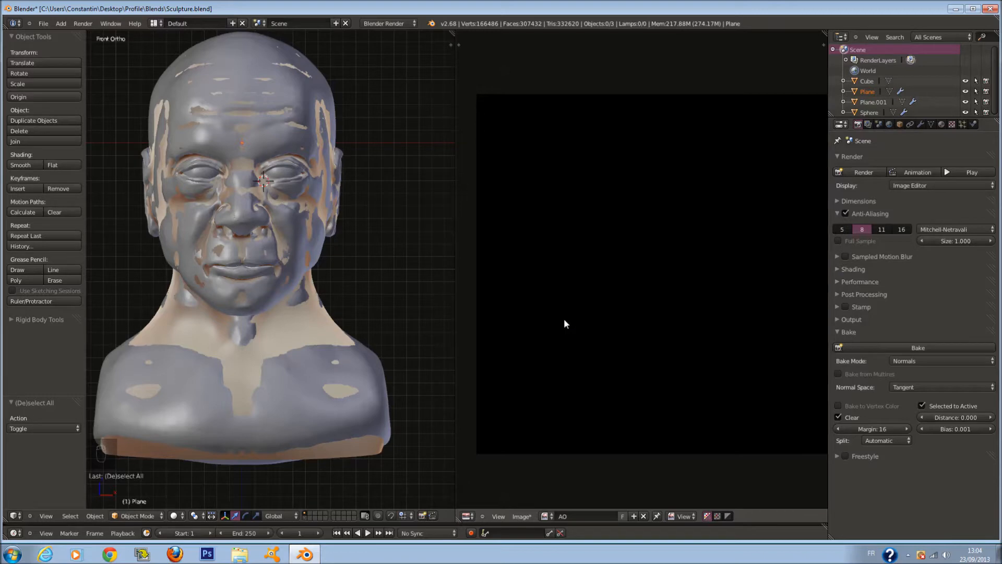
# Step: Set the bake mode to Ambient Occlusion
pyautogui.click(948, 386)
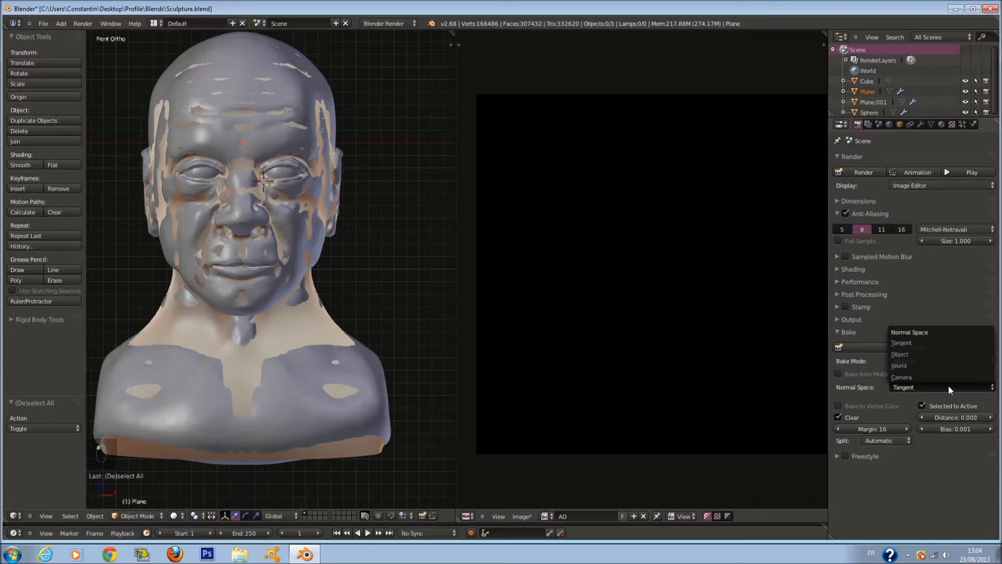
pyautogui.click(942, 360)
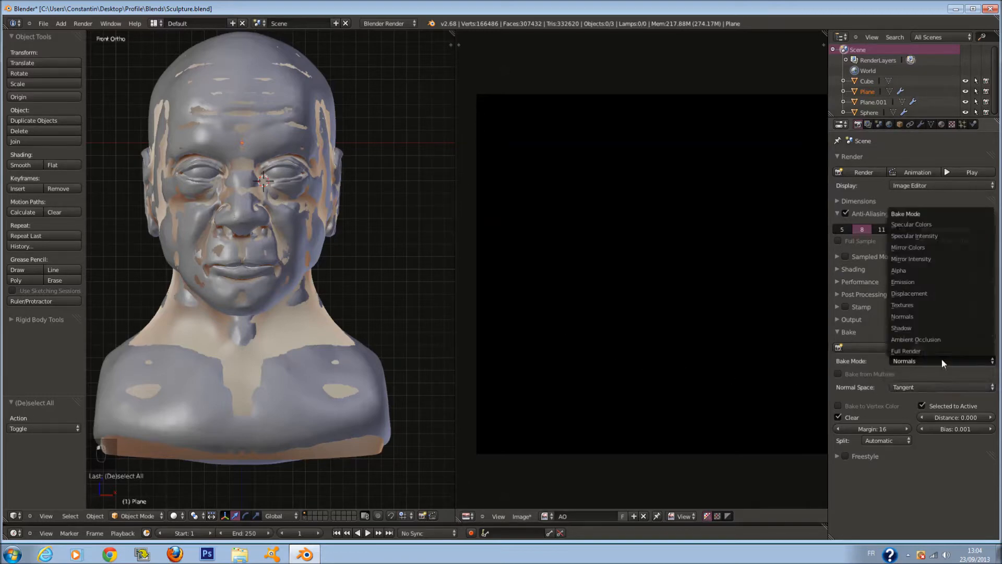
pyautogui.click(951, 323)
# Step: Examine how the sculpture and the retopologized head overlap around the face and ear, and check the head's modifier and UV map settings
pyautogui.scroll(2, 304, 245)
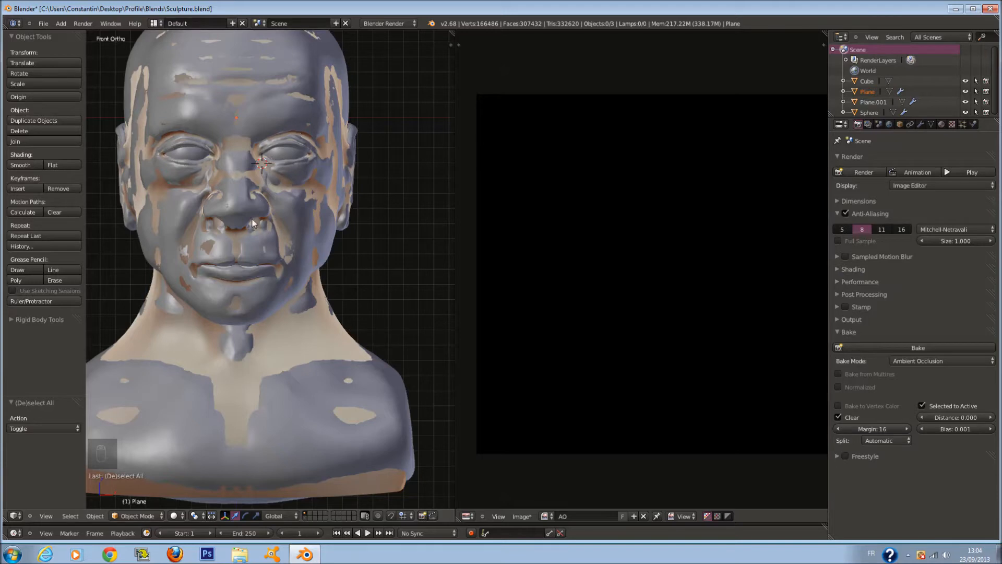
pyautogui.moveTo(227, 217); pyautogui.dragTo(247, 227, button='middle')
pyautogui.scroll(3, 246, 227)
pyautogui.scroll(-3, 291, 287)
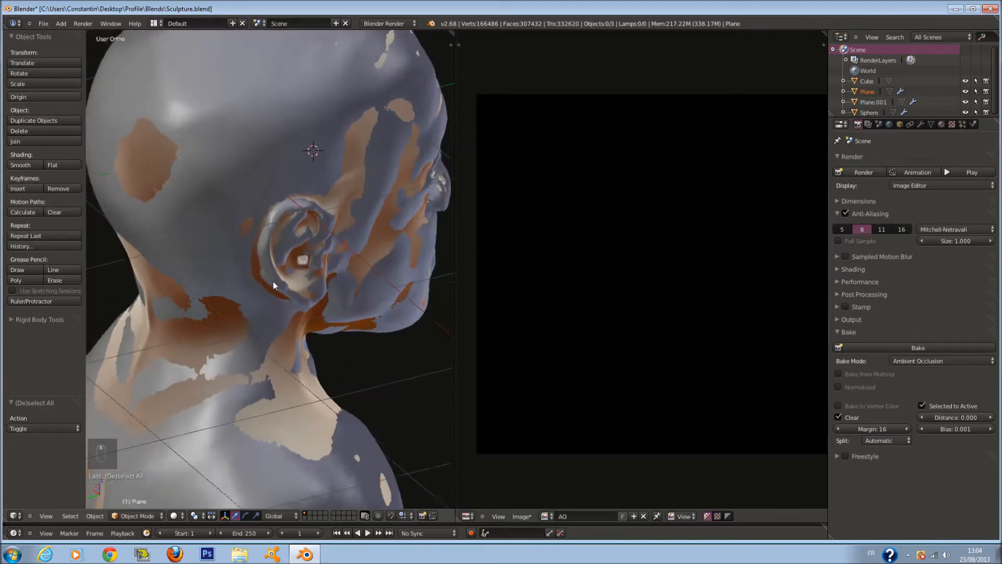
pyautogui.moveTo(273, 281); pyautogui.dragTo(230, 273, button='middle')
pyautogui.press('KP_1')
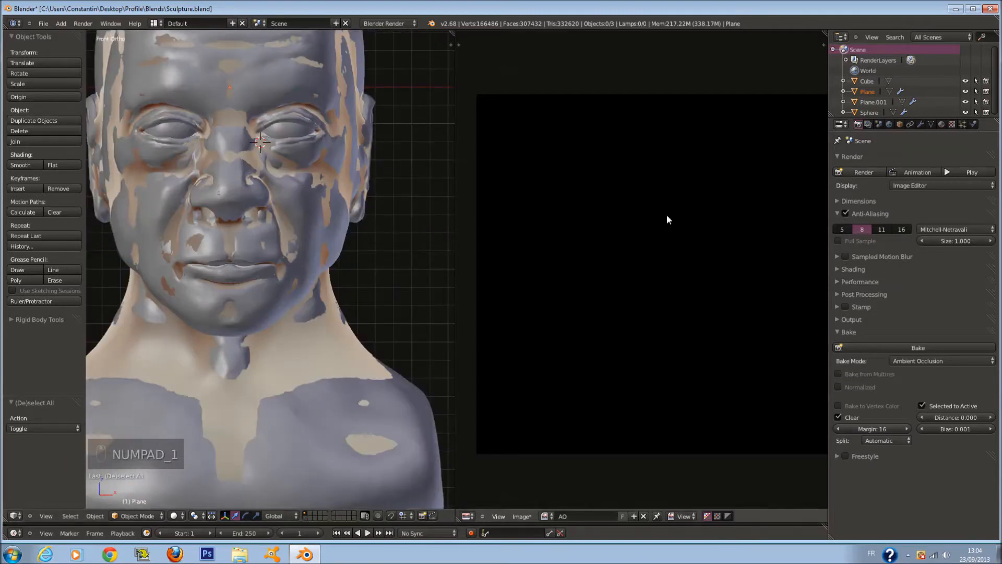
pyautogui.click(923, 125)
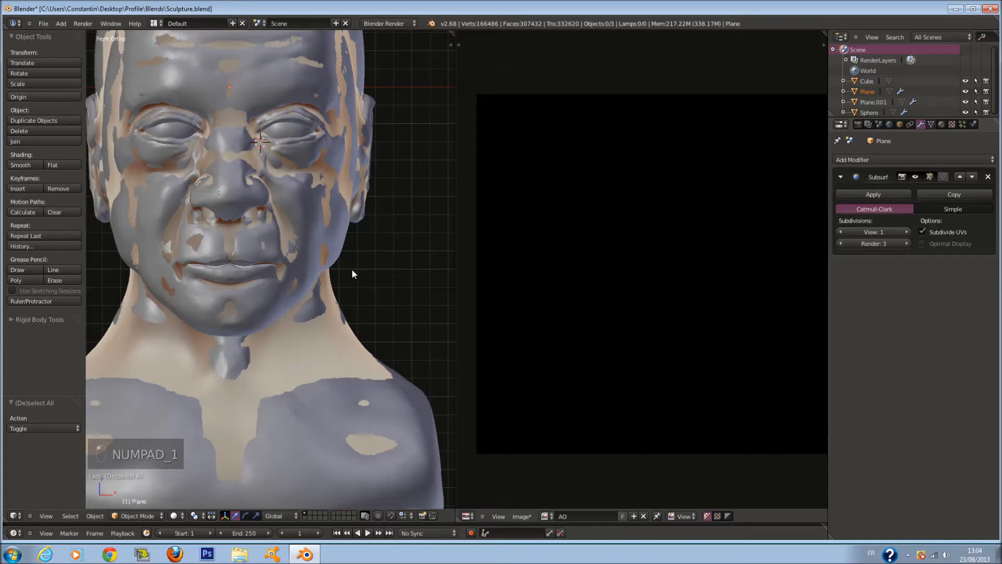
pyautogui.scroll(-2, 352, 274)
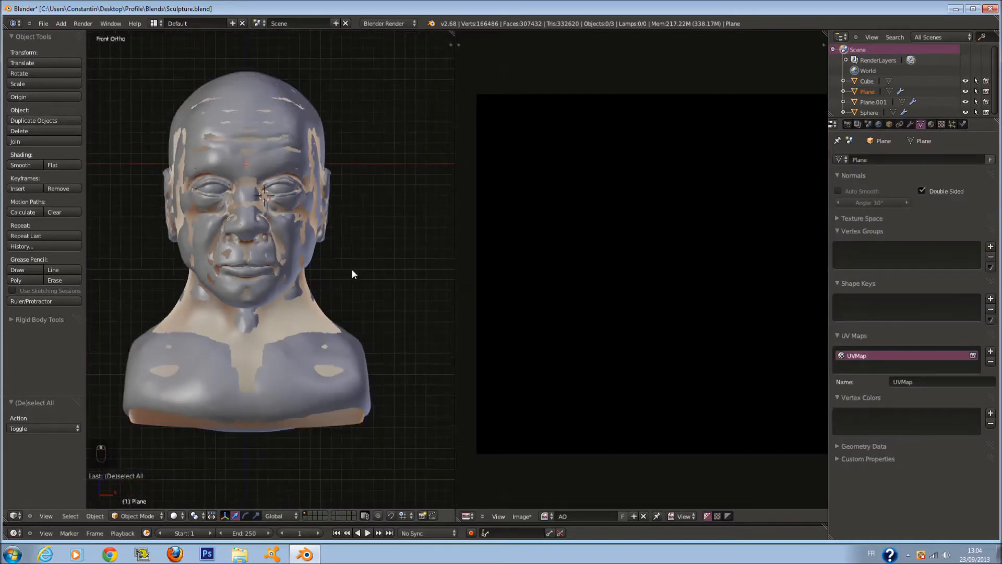
pyautogui.scroll(1, 401, 416)
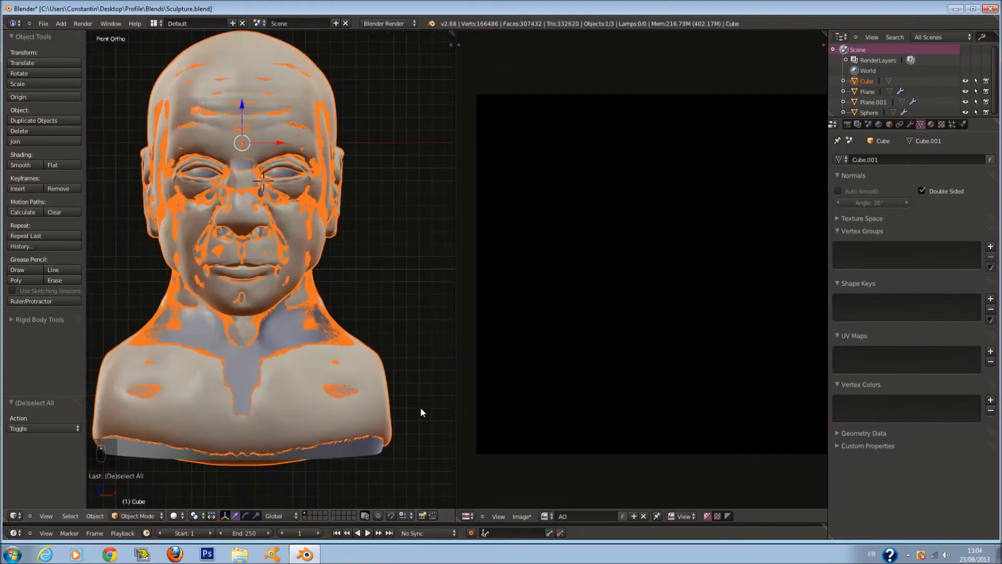
# Step: In wireframe display, make the retopologized head active with the sculpture selected, and enter Edit Mode on the head
pyautogui.press('z')
pyautogui.scroll(-1, 419, 407)
pyautogui.scroll(1, 402, 451)
pyautogui.scroll(-1, 393, 469)
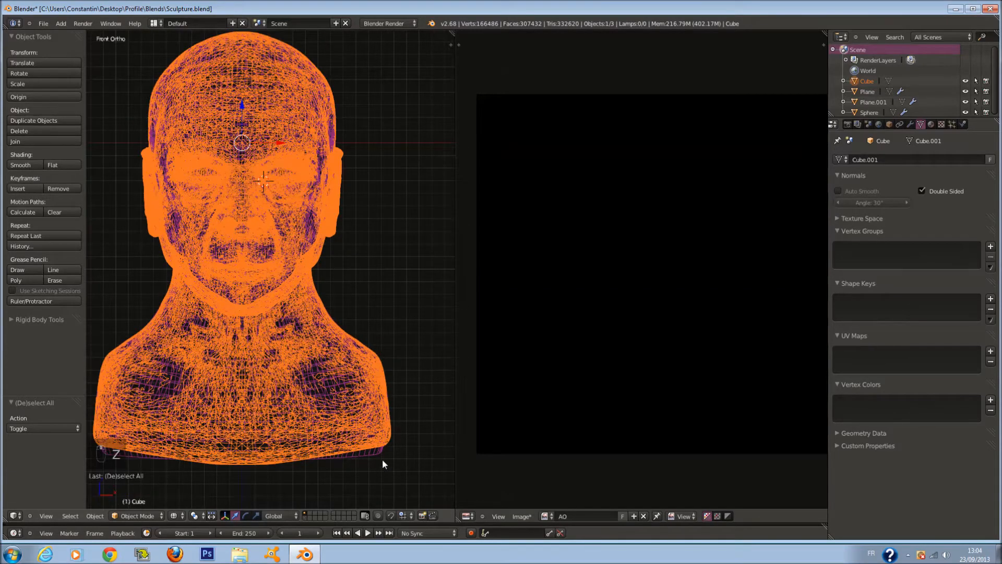
pyautogui.rightClick(380, 458)
pyautogui.scroll(-1, 380, 458)
pyautogui.press('Tab')
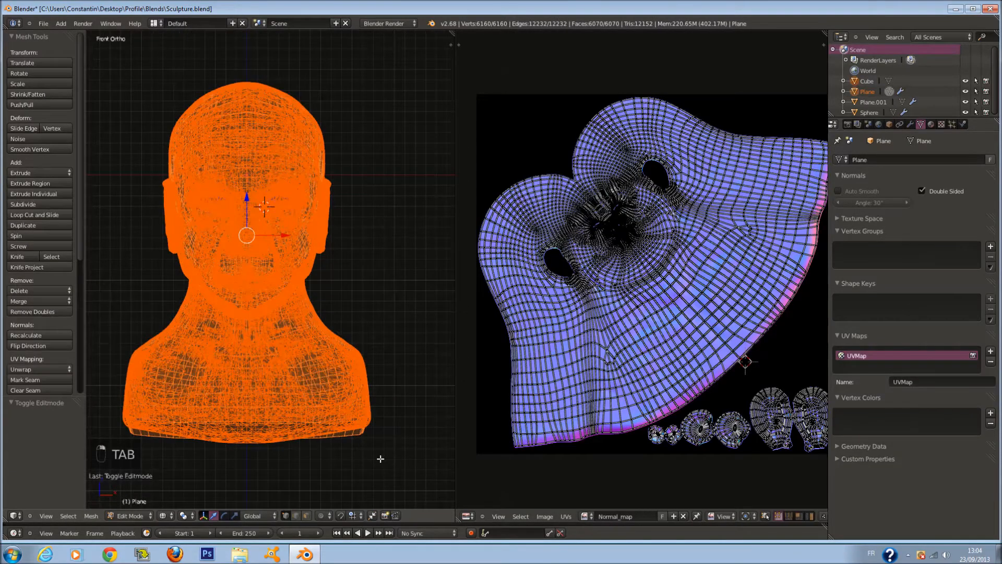
# Step: Return the model to solid display and assign the AO image to the head's UV layout
pyautogui.press('z')
pyautogui.click(585, 517)
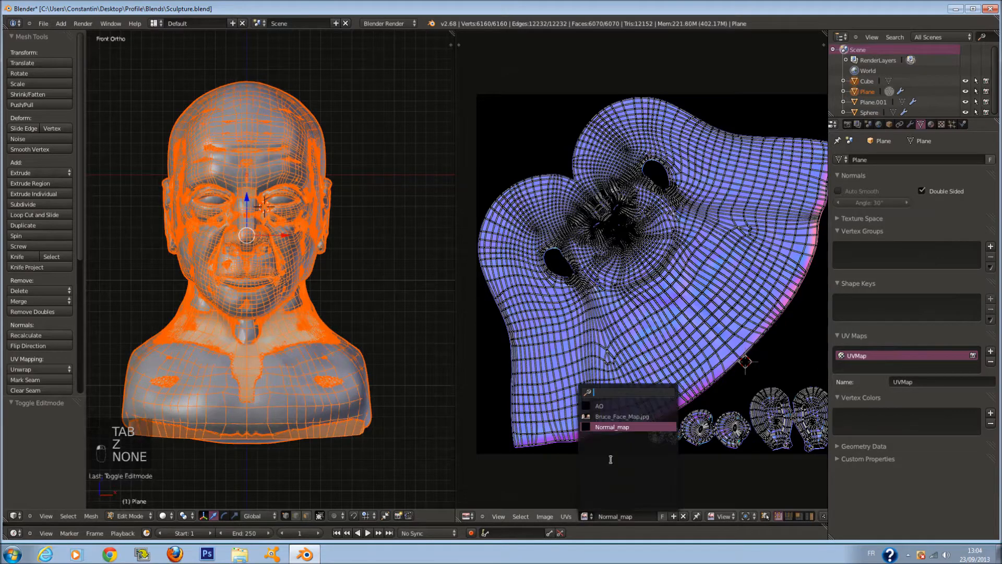
pyautogui.click(600, 406)
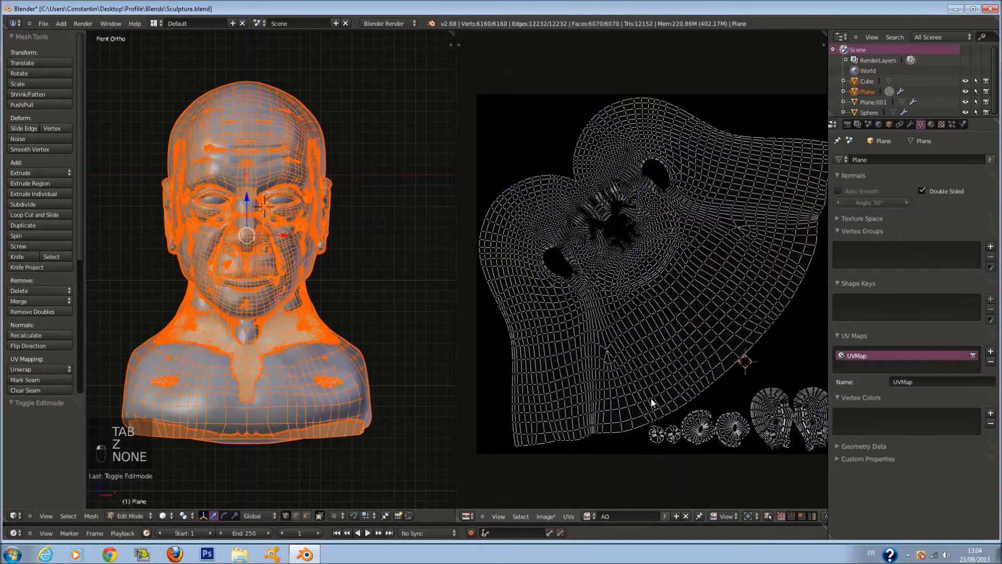
# Step: Enable ambient occlusion in the world settings and set its blending to Multiply
pyautogui.click(879, 125)
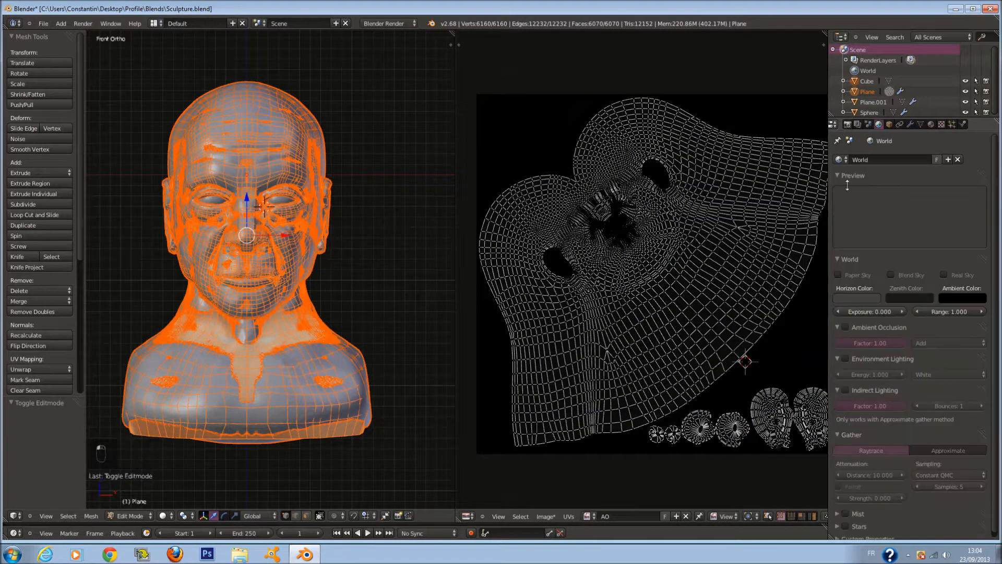
pyautogui.click(847, 328)
pyautogui.click(932, 343)
pyautogui.click(935, 335)
# Step: Turn on falloff for the ambient occlusion attenuation, with a strength of 0.3 and a distance of 1
pyautogui.scroll(-1, 887, 418)
pyautogui.click(840, 482)
pyautogui.click(861, 492)
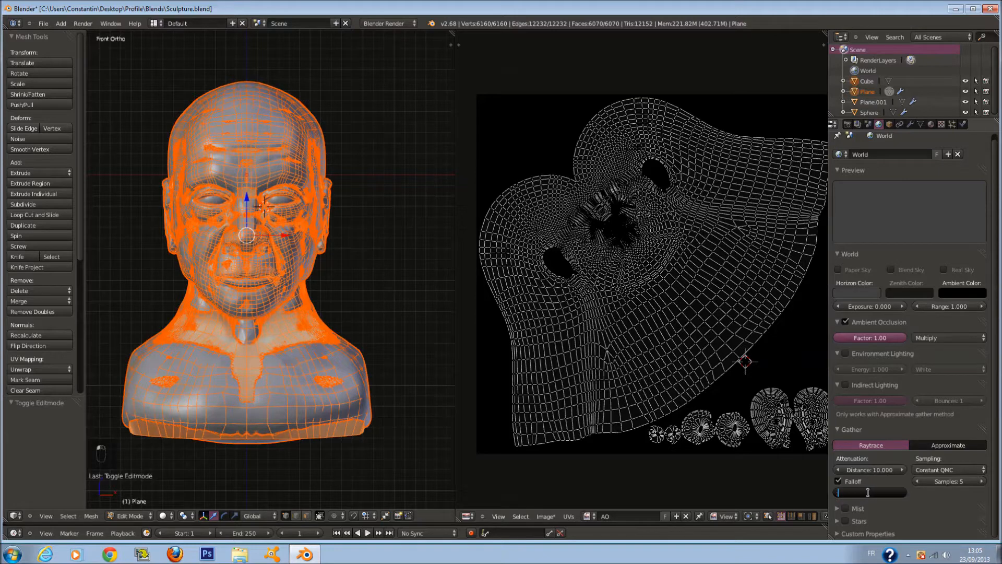
pyautogui.write('1')
pyautogui.press('Return')
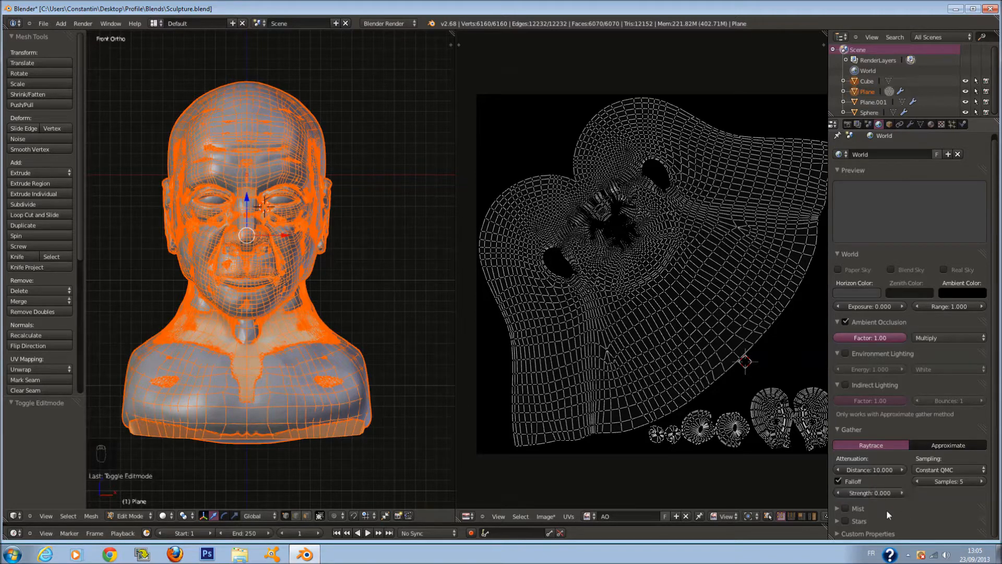
pyautogui.click(866, 492)
pyautogui.write('0.3')
pyautogui.press('Return')
pyautogui.click(872, 472)
pyautogui.write('1')
pyautogui.press('Return')
# Step: Set the ambient occlusion sampling to Adaptive QMC with 24 samples
pyautogui.click(941, 470)
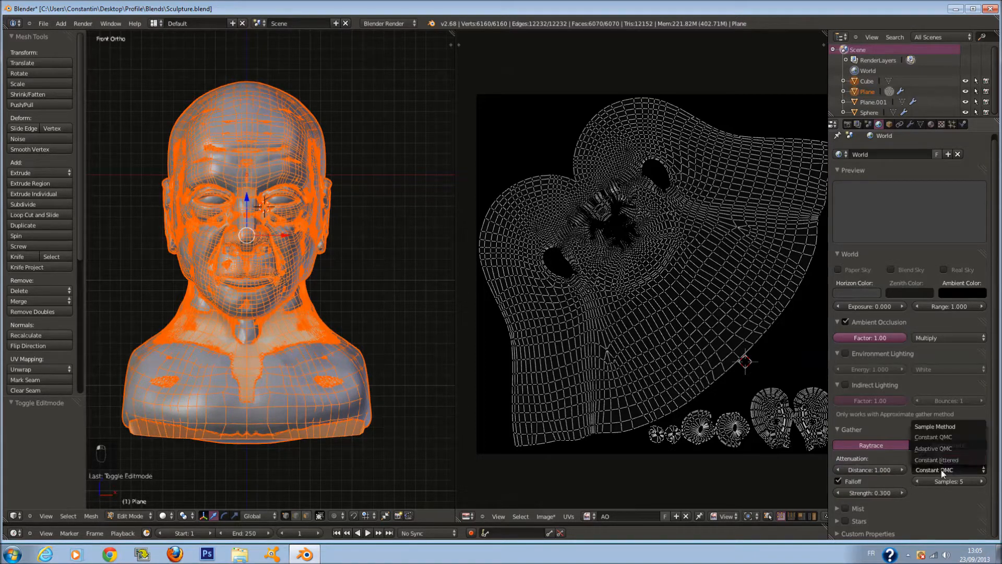
pyautogui.click(944, 450)
pyautogui.click(953, 480)
pyautogui.write('24')
pyautogui.press('Return')
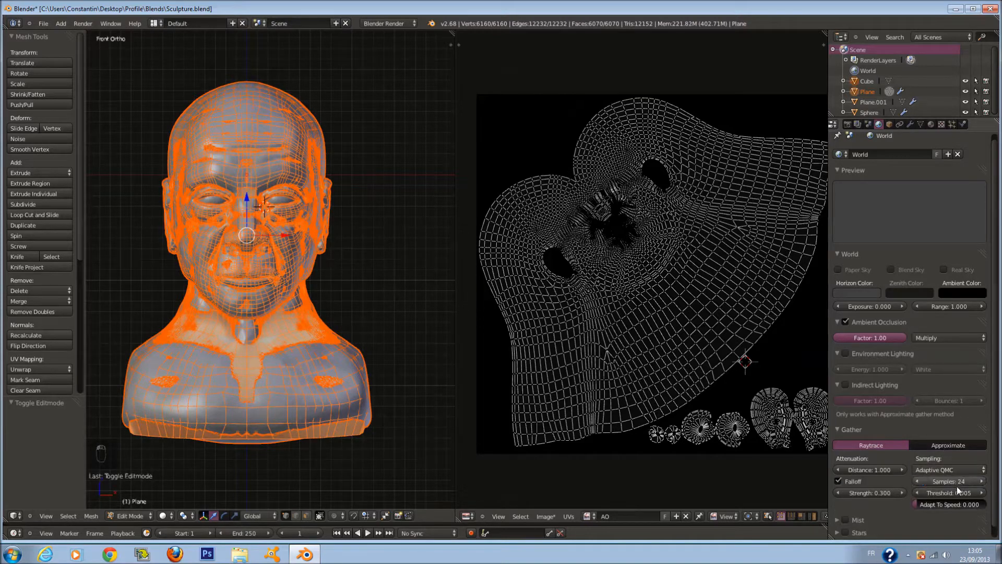
# Step: Turn on Normalized in the bake settings and save the scene file
pyautogui.click(847, 125)
pyautogui.click(839, 387)
pyautogui.hotkey('ctrl', 's')
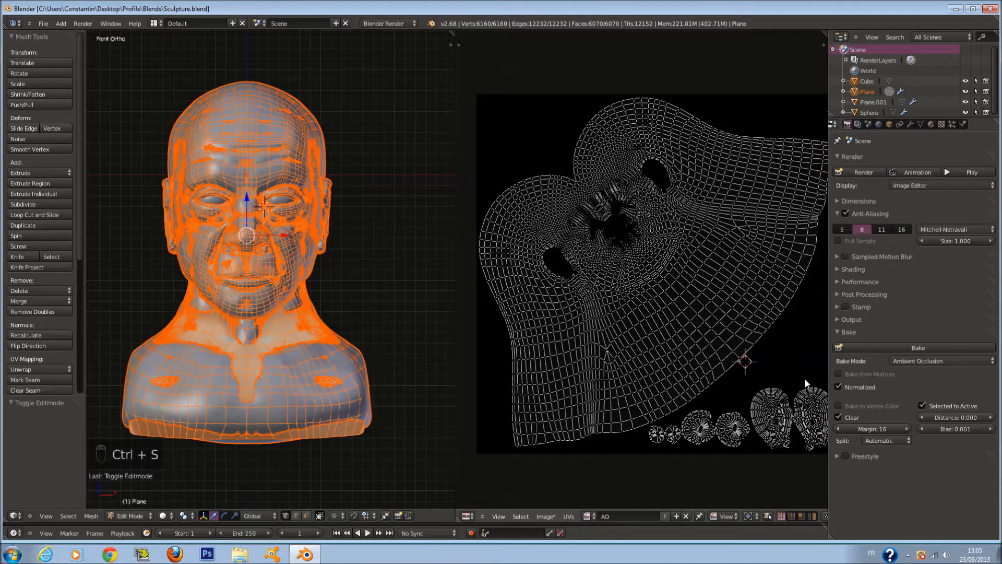
# Step: Bake the sculpture's ambient occlusion onto the AO image and watch its progress over the UV layout
pyautogui.click(929, 347)
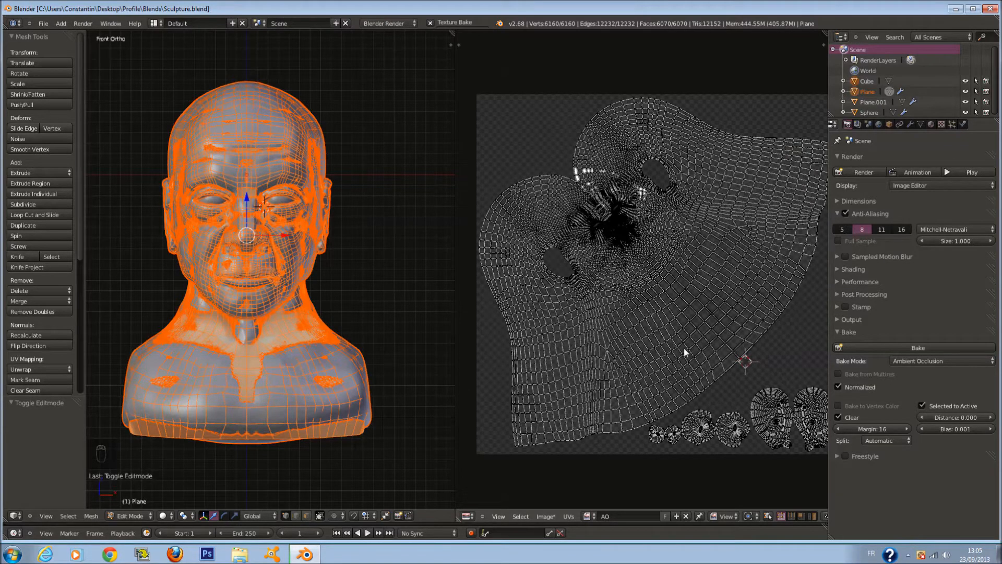
pyautogui.scroll(2, 668, 180)
pyautogui.scroll(-2, 667, 181)
pyautogui.scroll(-1, 684, 283)
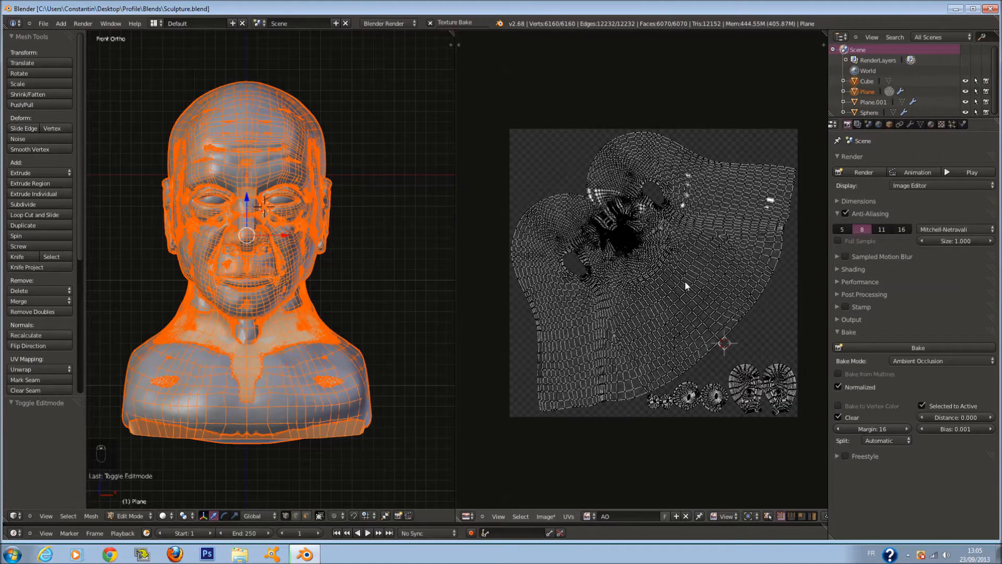
pyautogui.scroll(1, 685, 280)
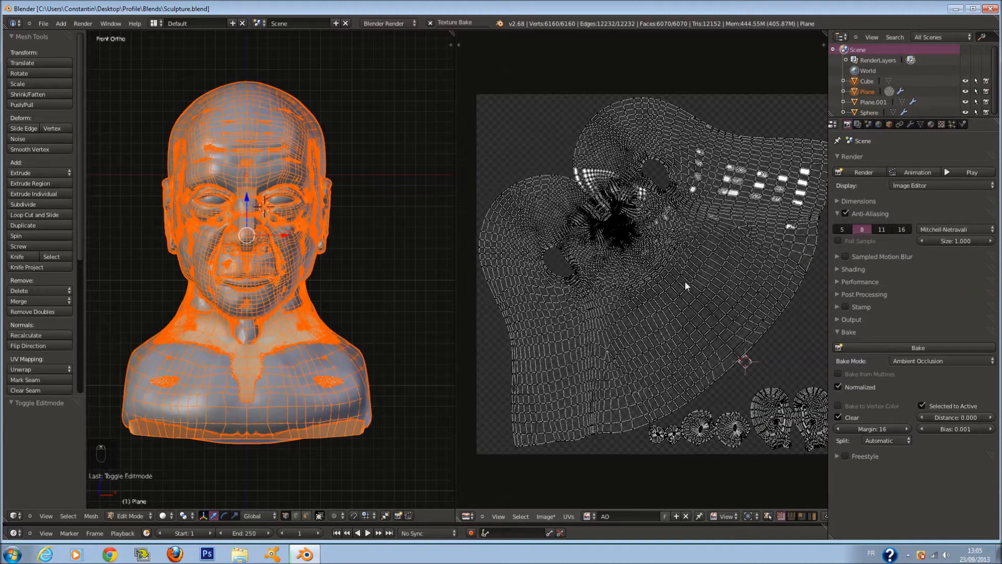
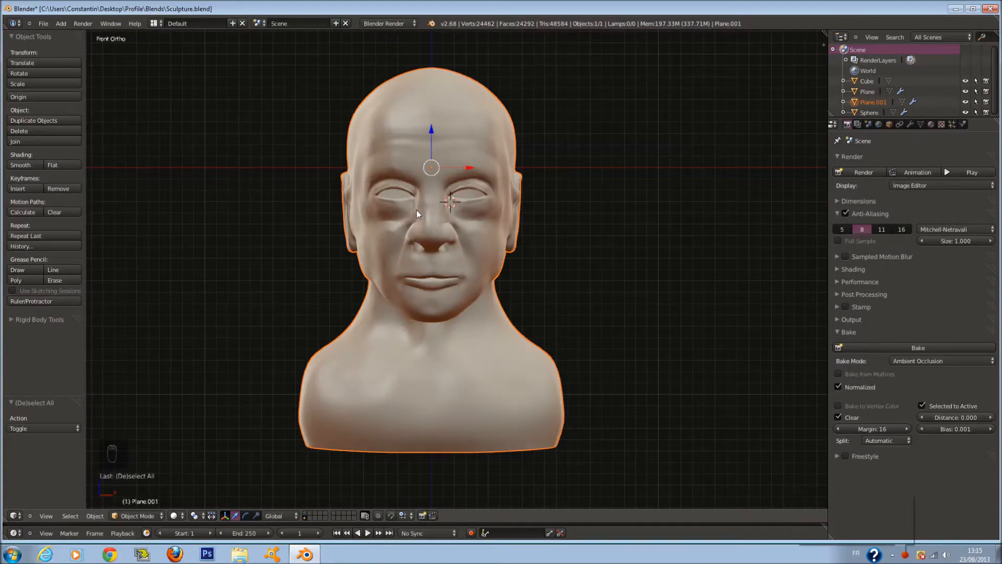
# Step: Look at the original sculpture on the first layer and go back to the layer with the retopologized copy
pyautogui.click(306, 517)
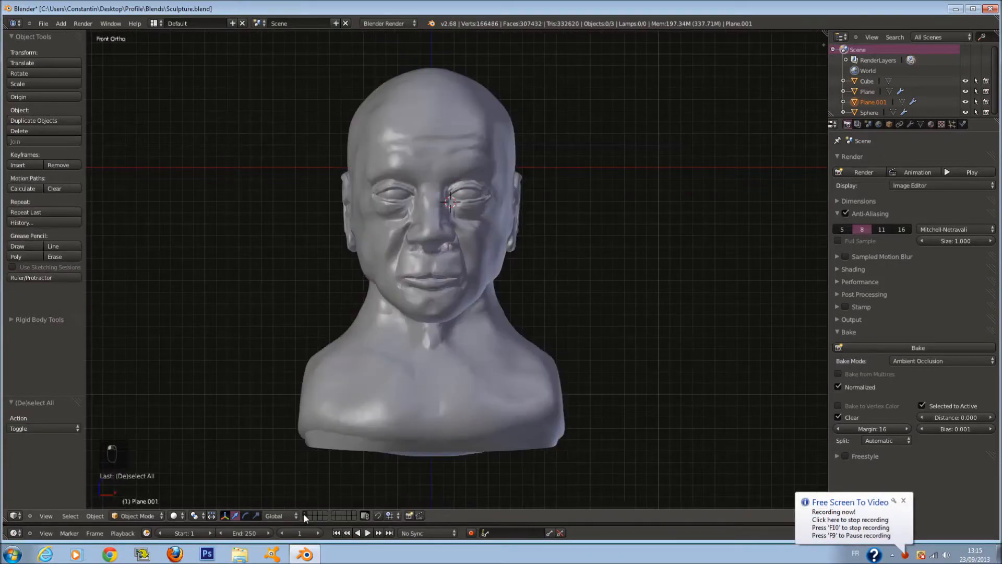
pyautogui.rightClick(524, 375)
pyautogui.click(304, 519)
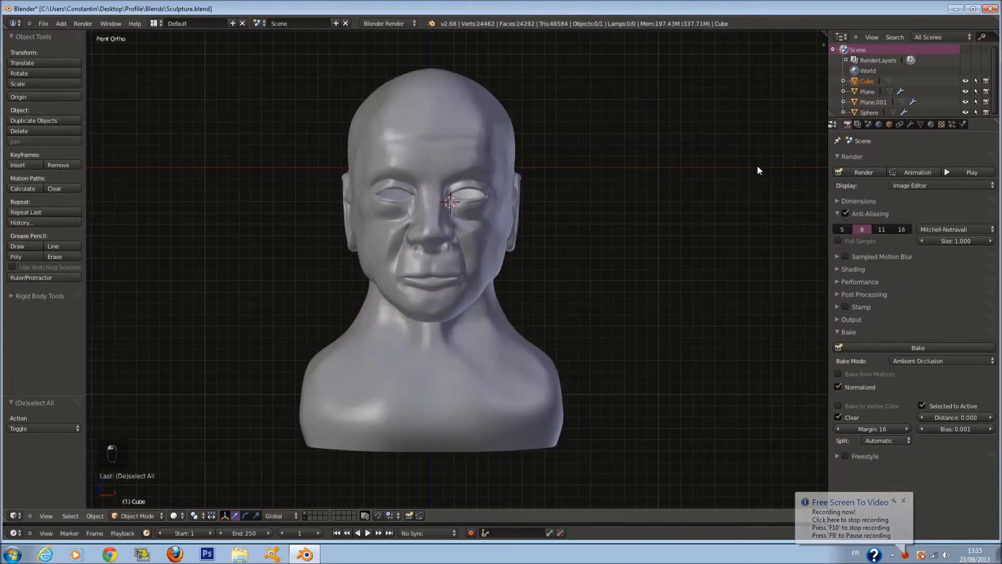
# Step: Split the 3D view, turn the new area into an image editor and examine the baked AO map in it
pyautogui.moveTo(822, 35); pyautogui.dragTo(435, 482)
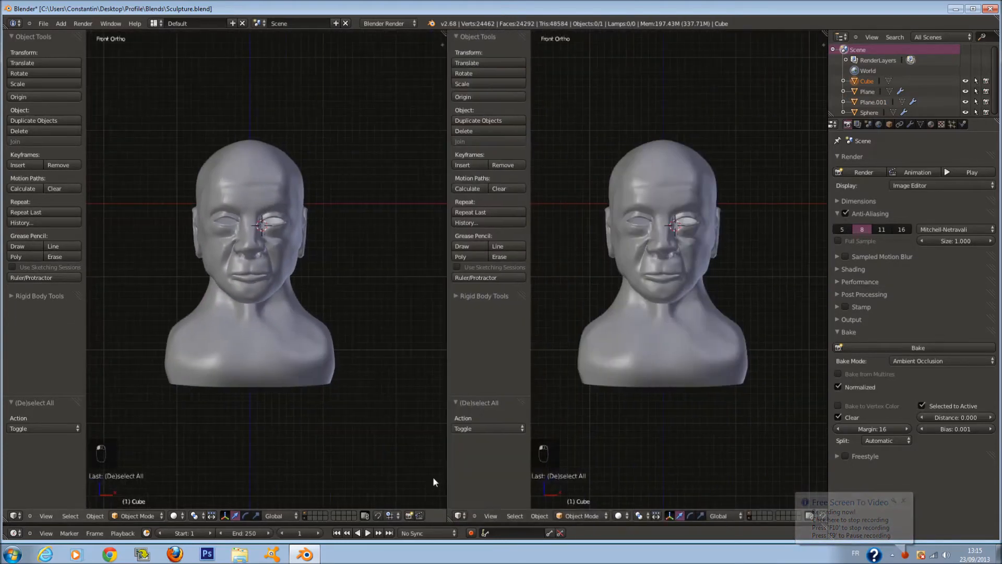
pyautogui.click(459, 516)
pyautogui.click(486, 434)
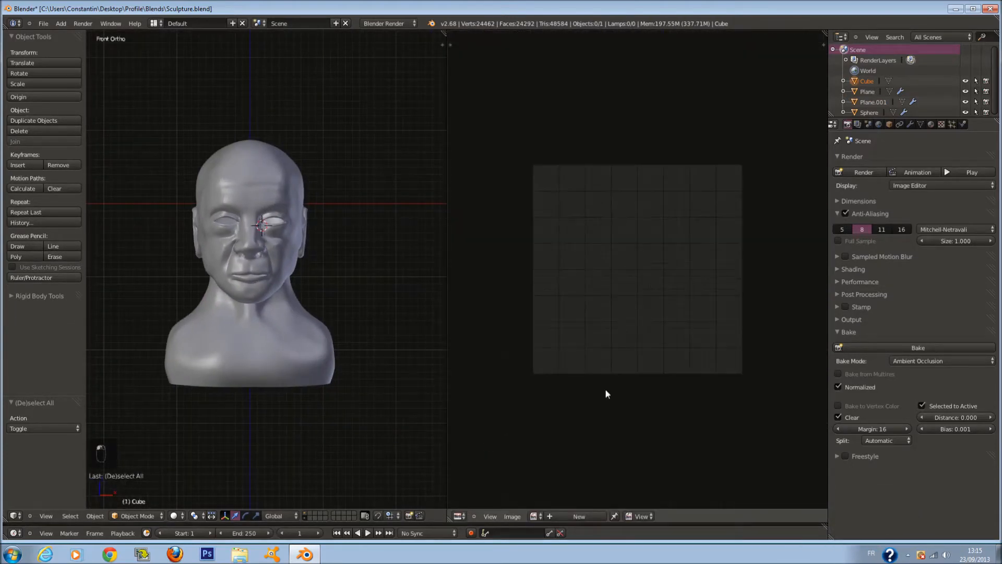
pyautogui.click(534, 518)
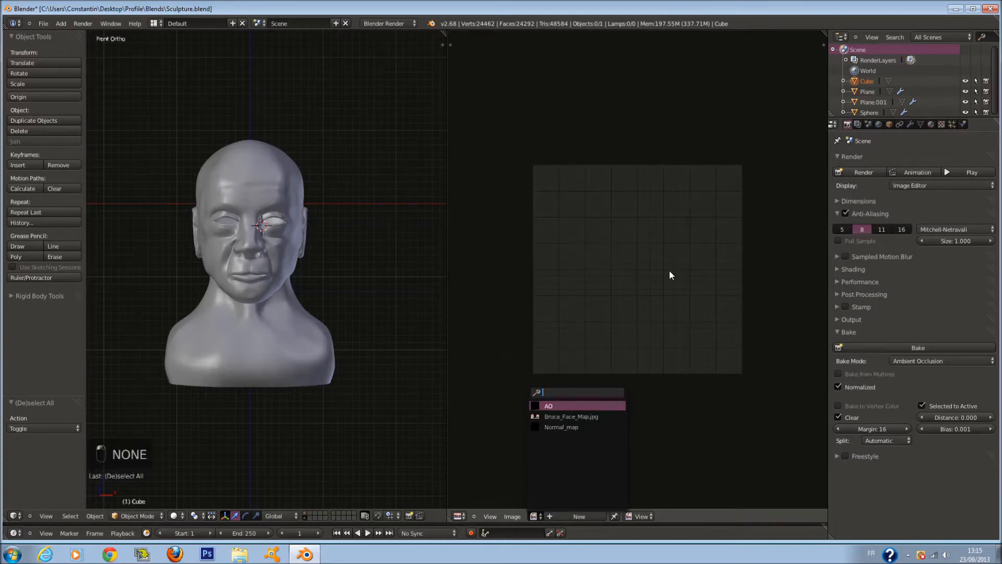
pyautogui.press('Return')
pyautogui.scroll(-5, 659, 286)
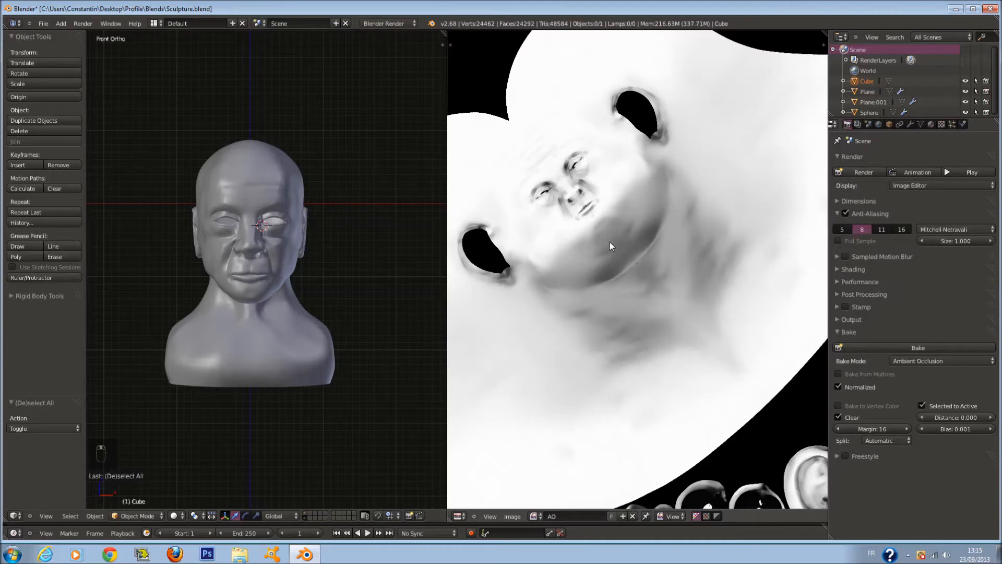
pyautogui.scroll(-2, 616, 251)
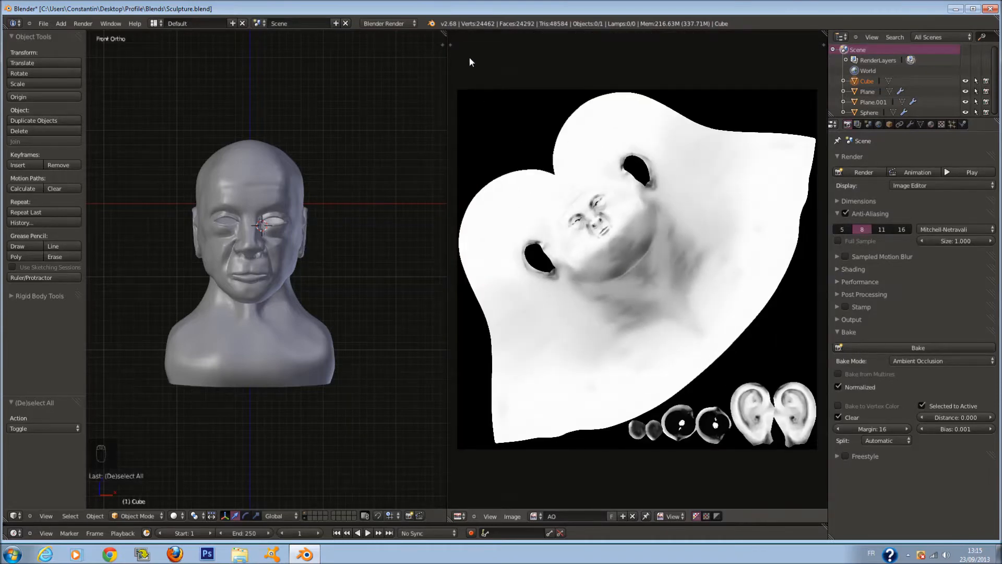
# Step: Merge the image editor back into a single 3D view and select the retopologized head copy
pyautogui.moveTo(446, 33); pyautogui.dragTo(464, 65)
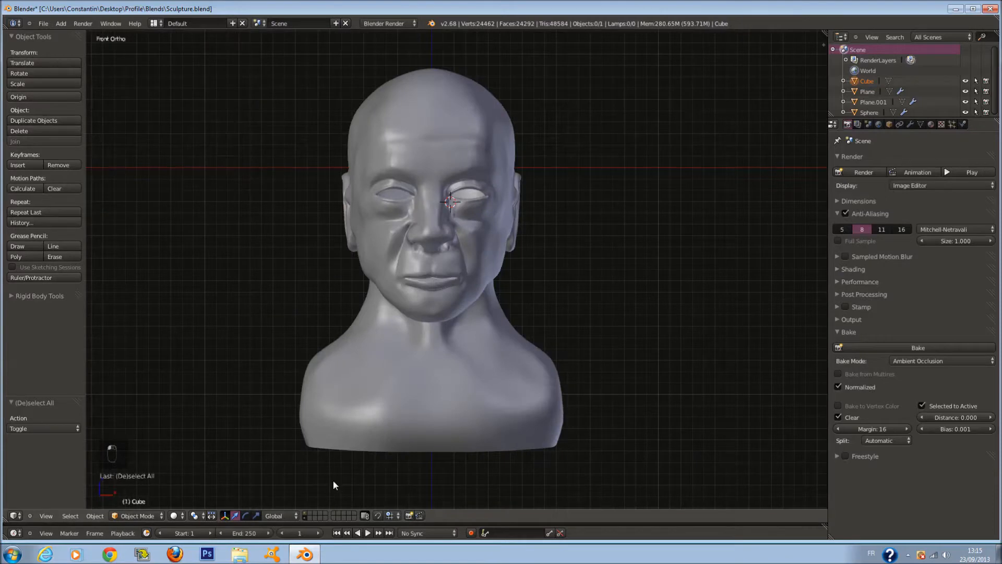
pyautogui.rightClick(481, 354)
pyautogui.scroll(-1, 477, 352)
pyautogui.scroll(1, 616, 285)
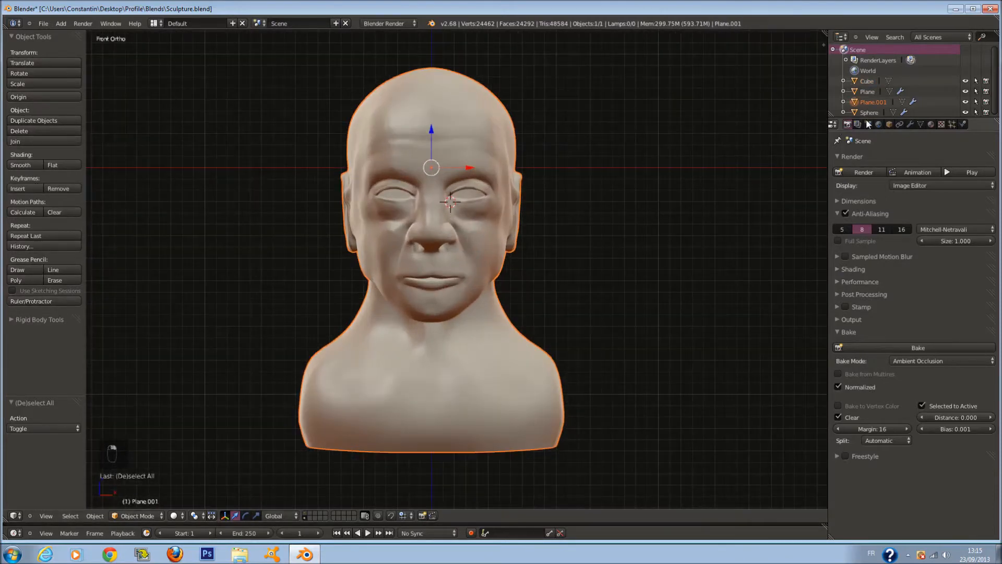
# Step: Apply the Mirror modifier on the retopologized head copy and remove its Subdivision Surface modifier
pyautogui.click(910, 125)
pyautogui.press('z')
pyautogui.press('z')
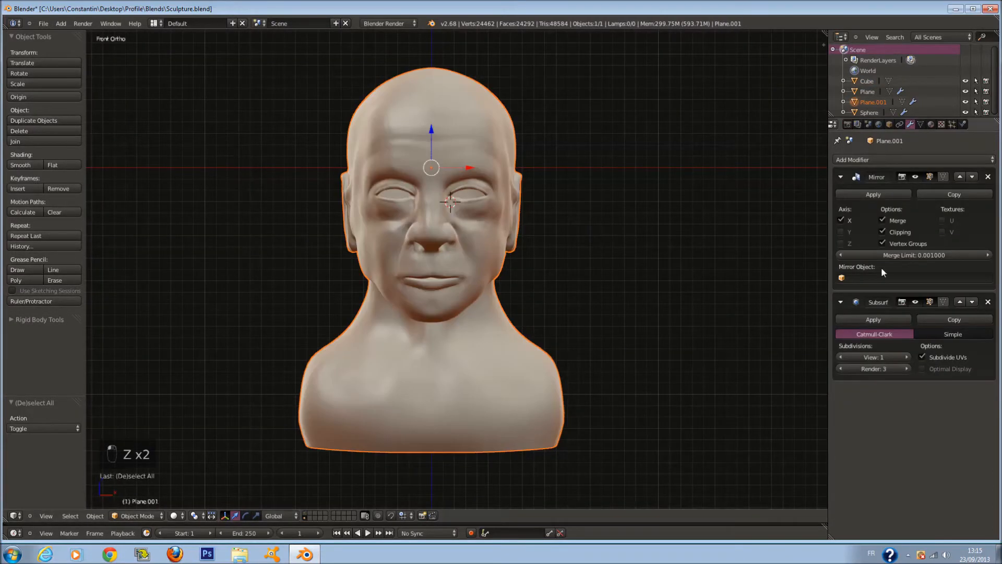
pyautogui.click(890, 198)
pyautogui.click(987, 177)
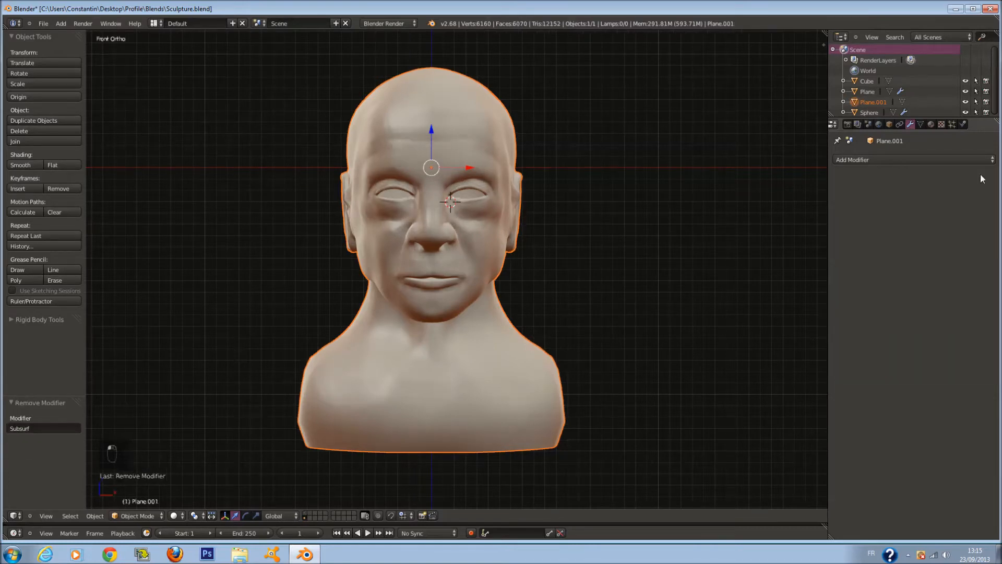
# Step: Add a Multiresolution modifier to the head, subdivide it once and inspect the mesh in wireframe
pyautogui.click(877, 157)
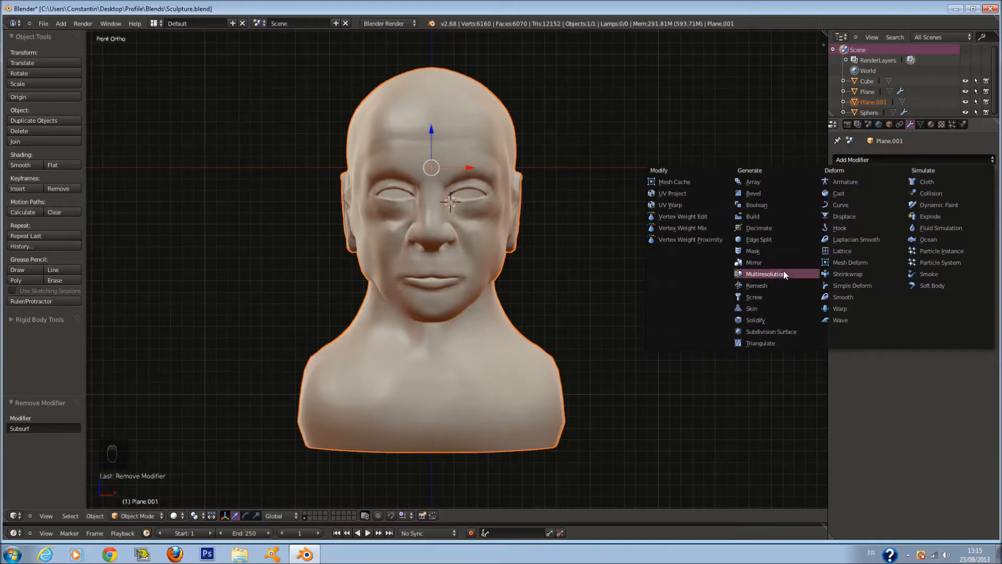
pyautogui.press('Return')
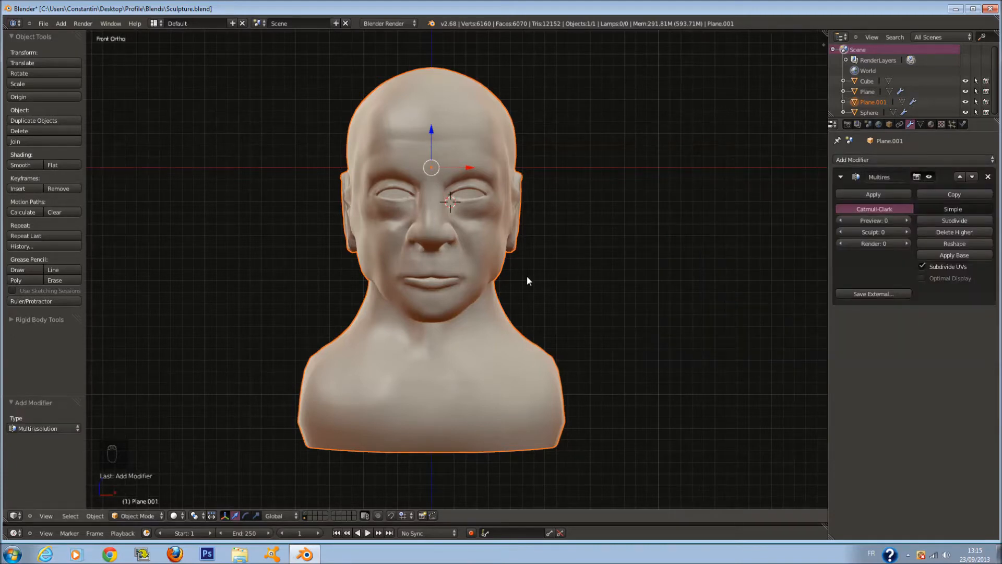
pyautogui.press('z')
pyautogui.scroll(1, 556, 276)
pyautogui.press('z')
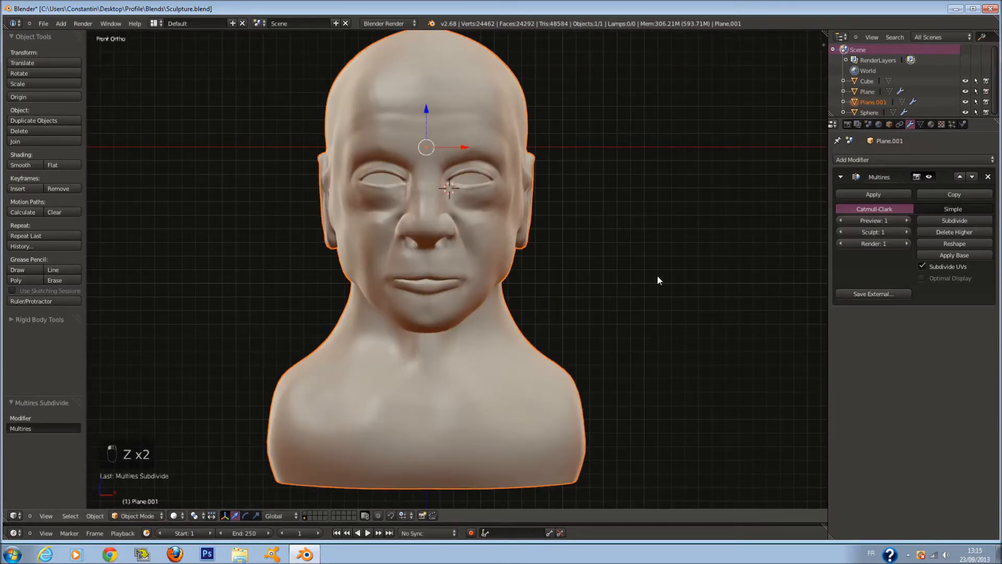
pyautogui.press('z')
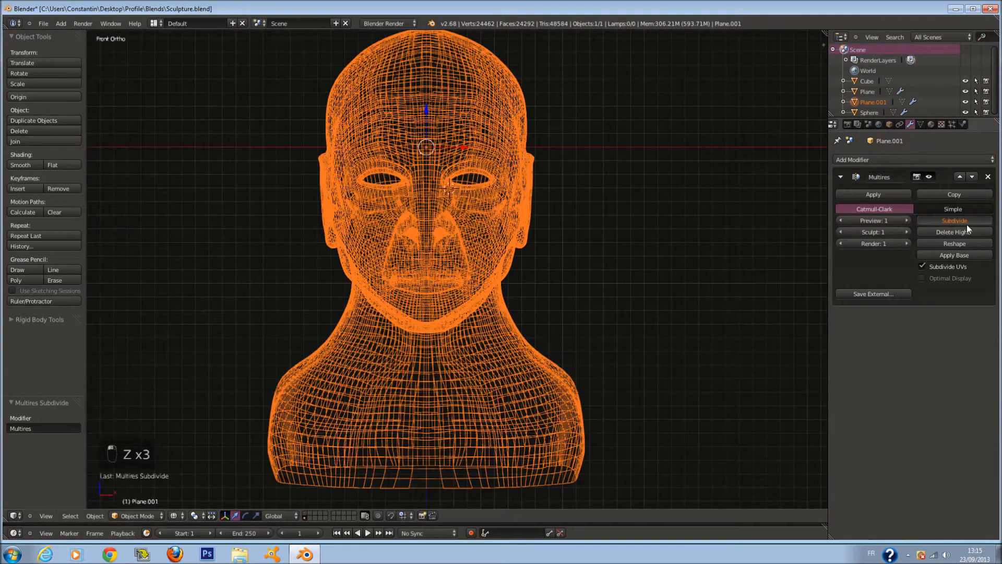
# Step: Subdivide the head's Multiresolution modifier three more times to reach level 4
pyautogui.click(967, 224)
pyautogui.click(967, 225)
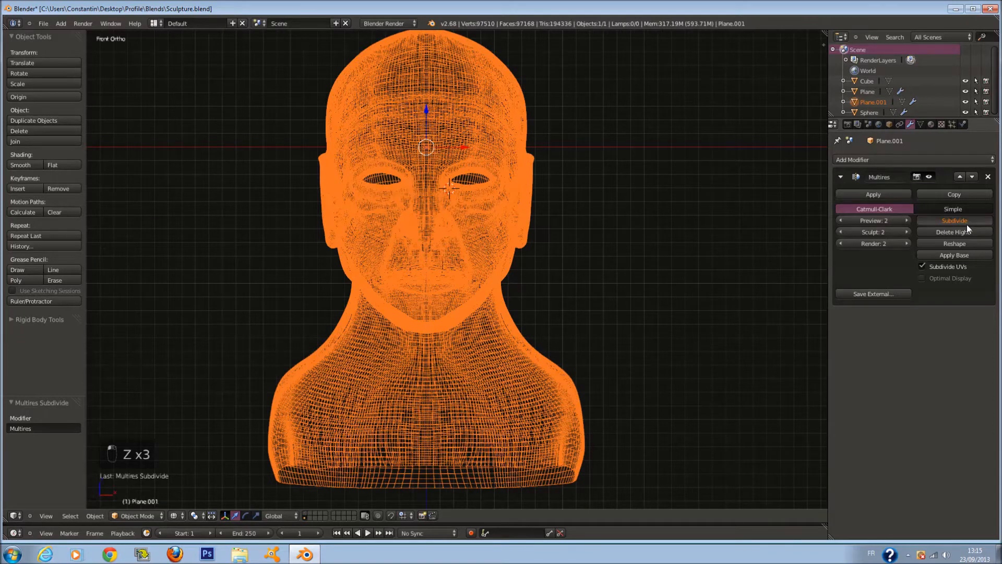
pyautogui.press('z')
pyautogui.scroll(-1, 720, 257)
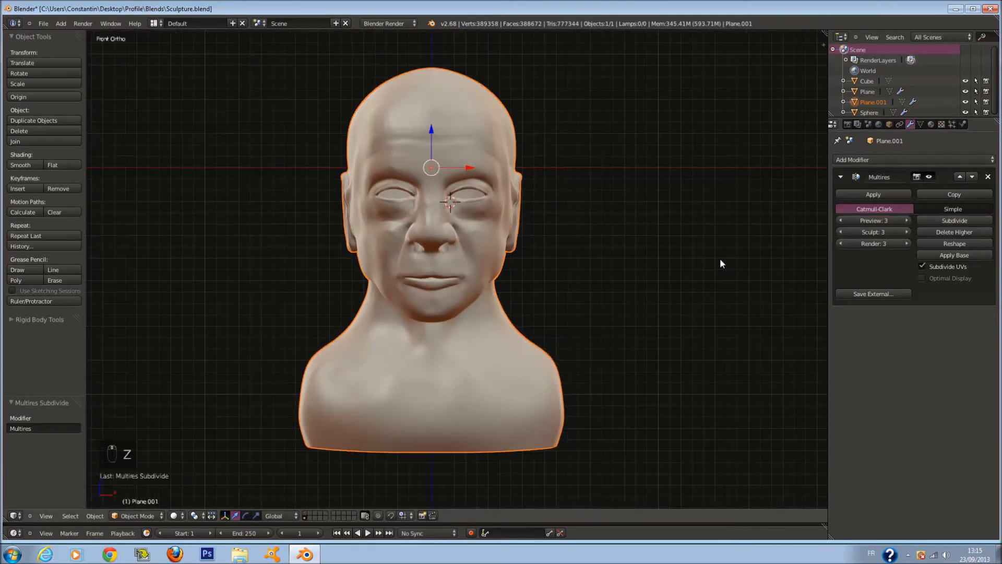
pyautogui.click(958, 219)
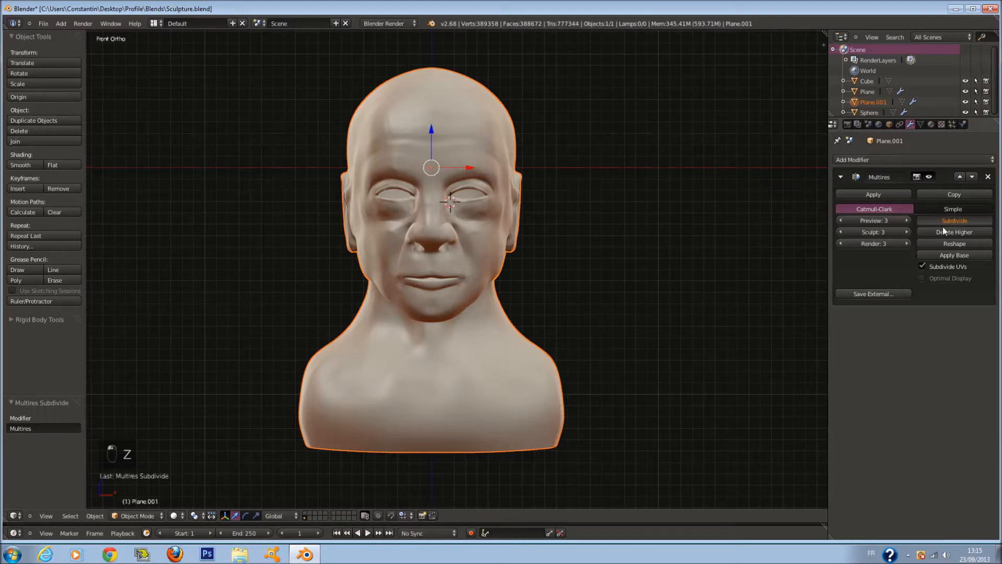
pyautogui.scroll(4, 711, 253)
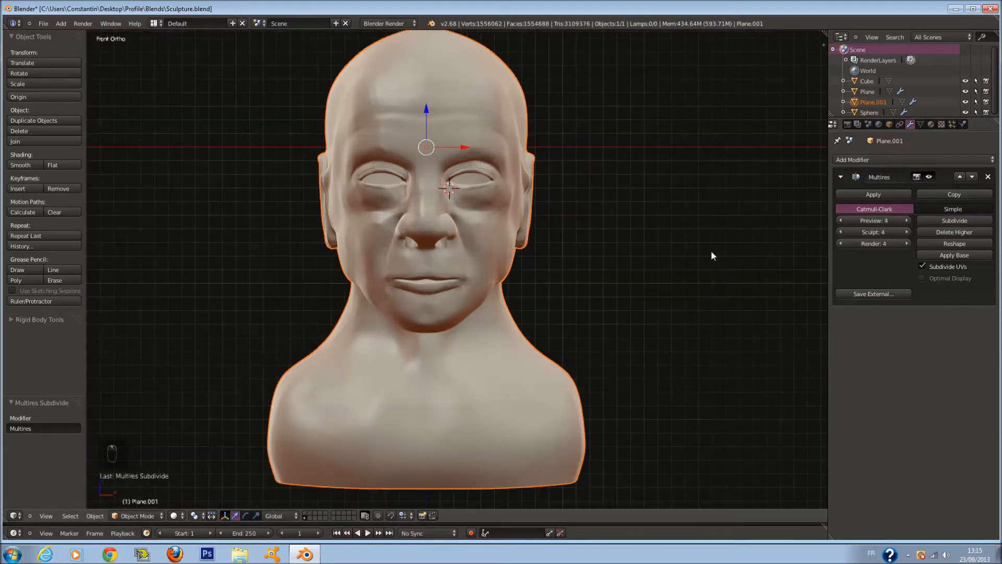
pyautogui.press('z')
pyautogui.scroll(-2, 711, 250)
pyautogui.press('z')
# Step: Create a new brush texture and switch the viewport shading to Bounding Box
pyautogui.click(944, 126)
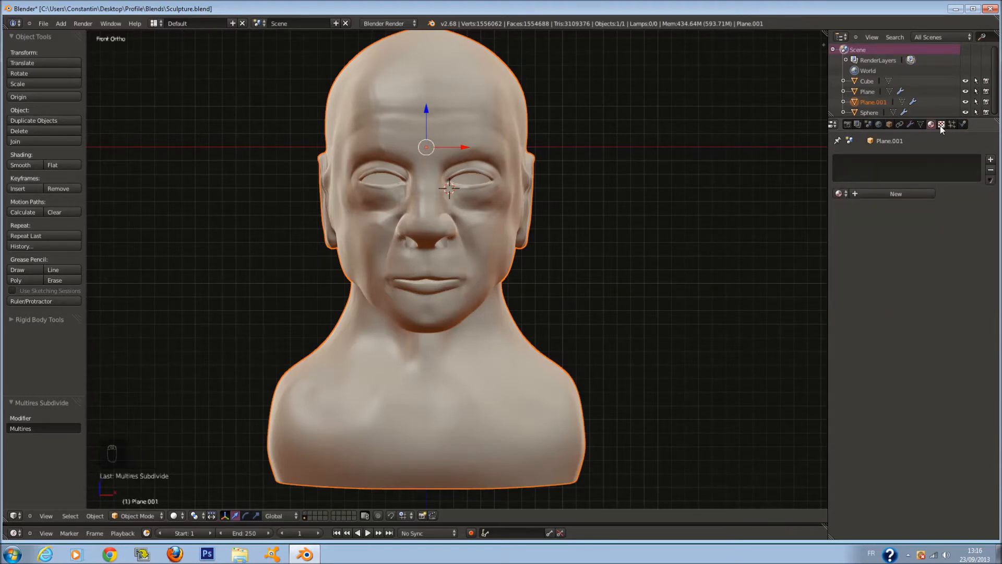
pyautogui.click(940, 125)
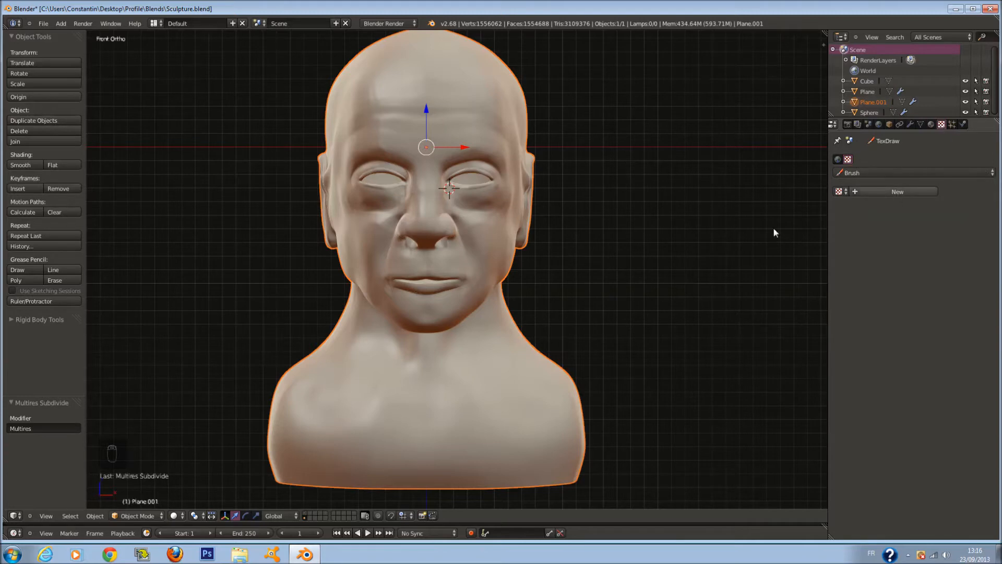
pyautogui.click(867, 191)
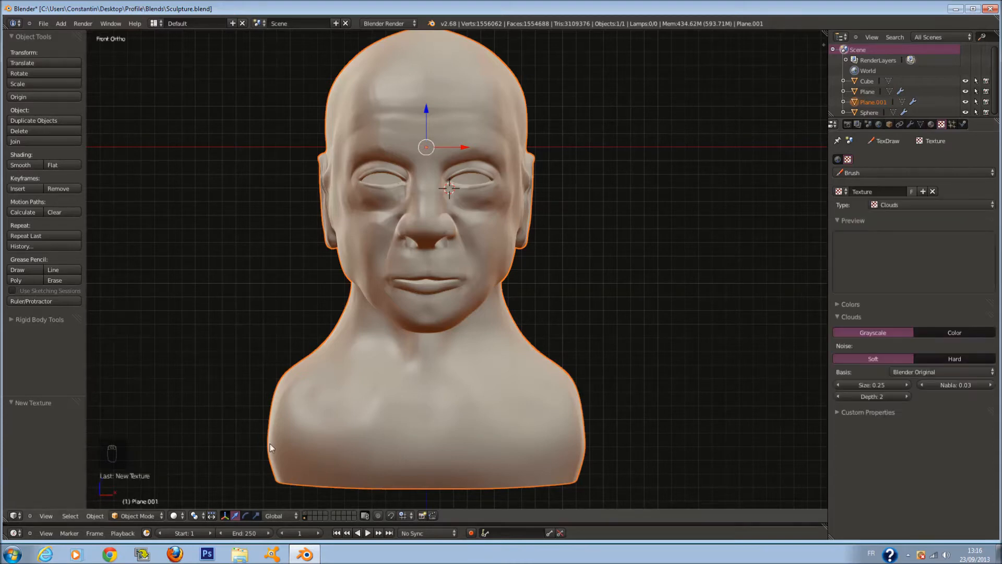
pyautogui.click(179, 514)
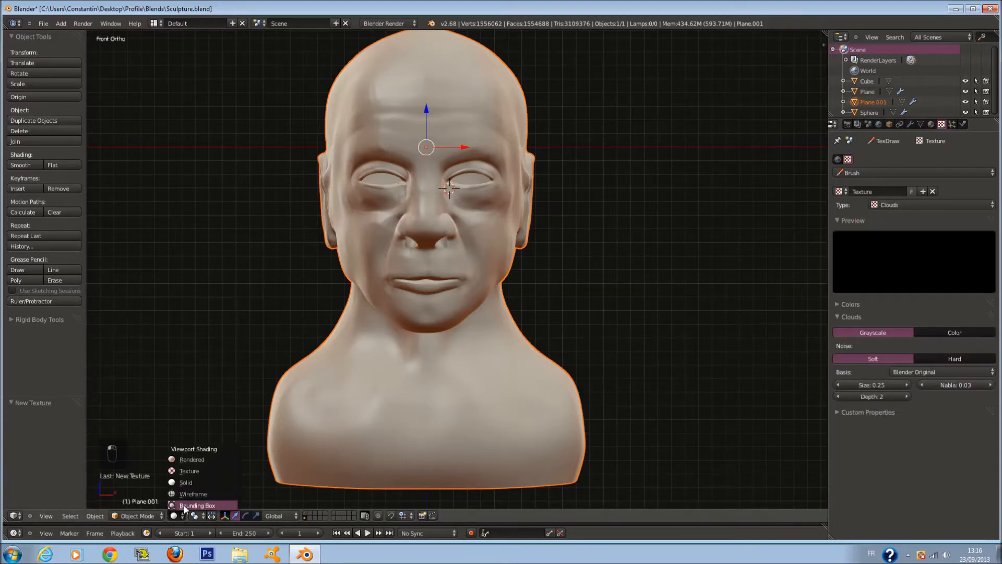
pyautogui.click(183, 505)
pyautogui.scroll(-1, 642, 299)
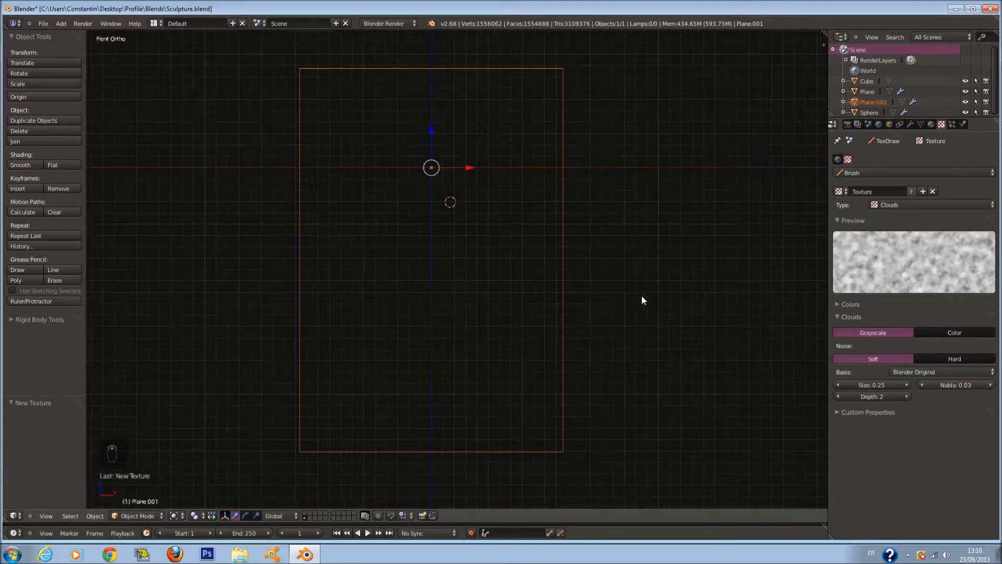
# Step: Change the texture type to Image or Movie and load Skin_3.png from the Profile\Brush folder, browsing it as thumbnails
pyautogui.click(912, 205)
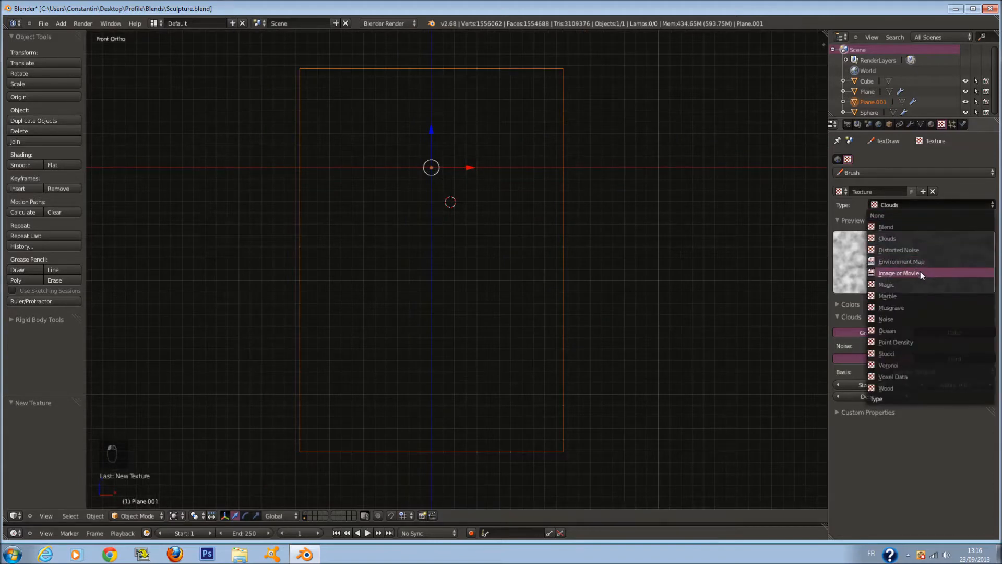
pyautogui.click(906, 272)
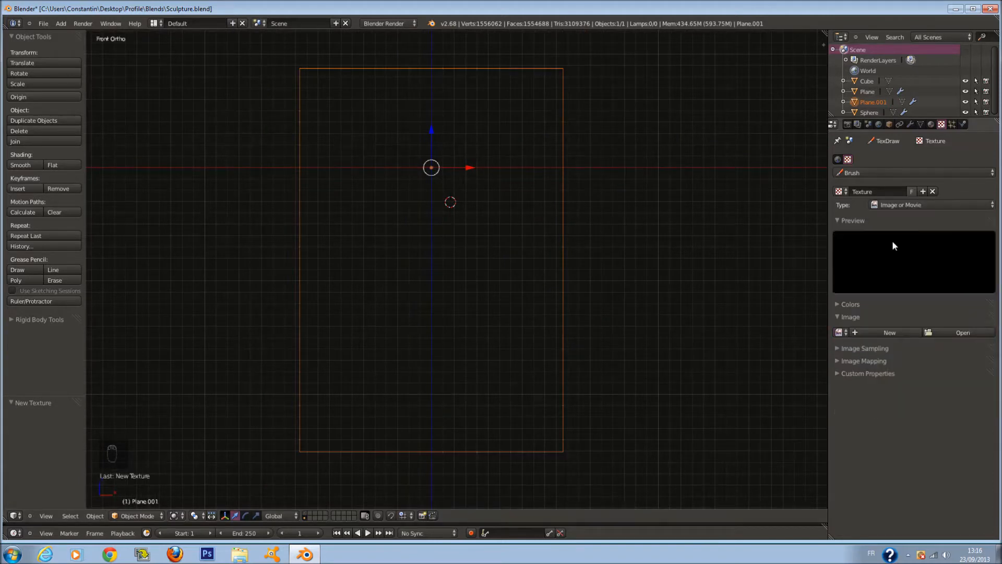
pyautogui.click(952, 332)
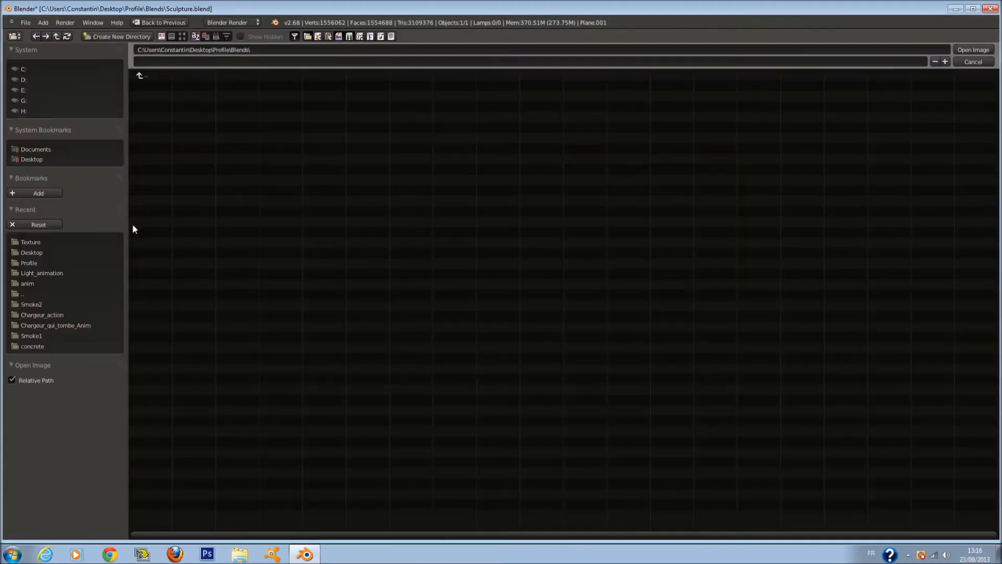
pyautogui.click(52, 263)
pyautogui.click(165, 96)
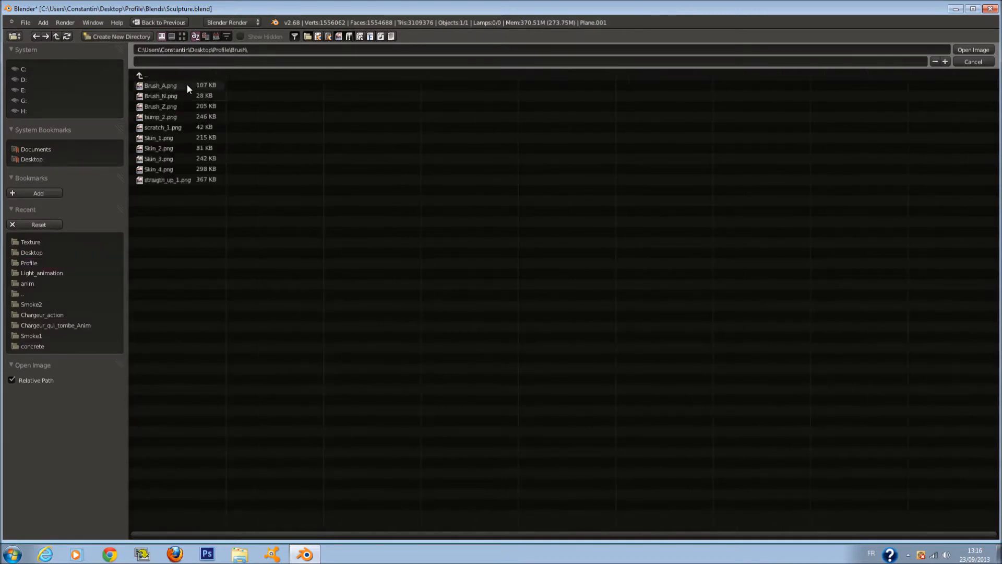
pyautogui.click(183, 36)
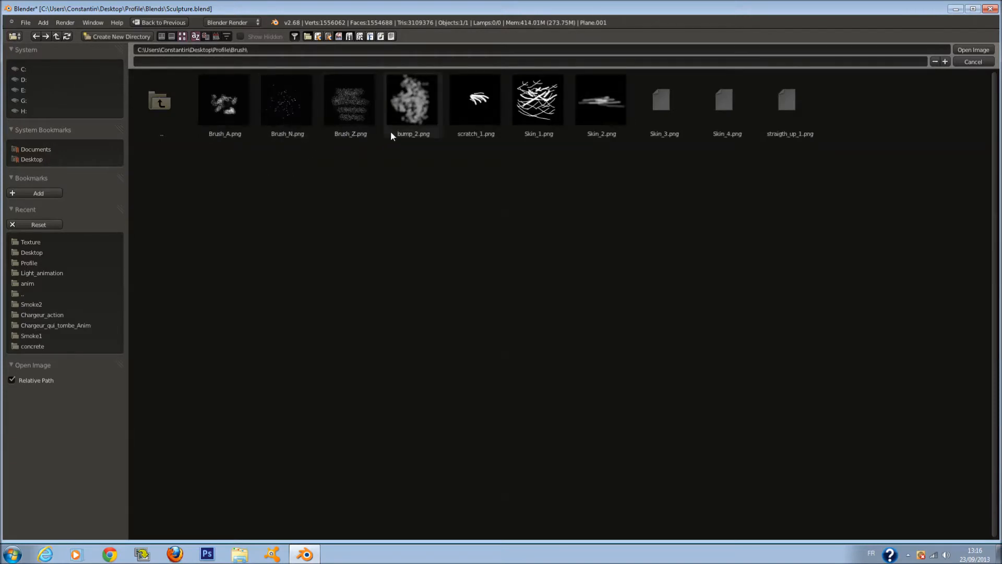
pyautogui.click(672, 114)
pyautogui.click(984, 50)
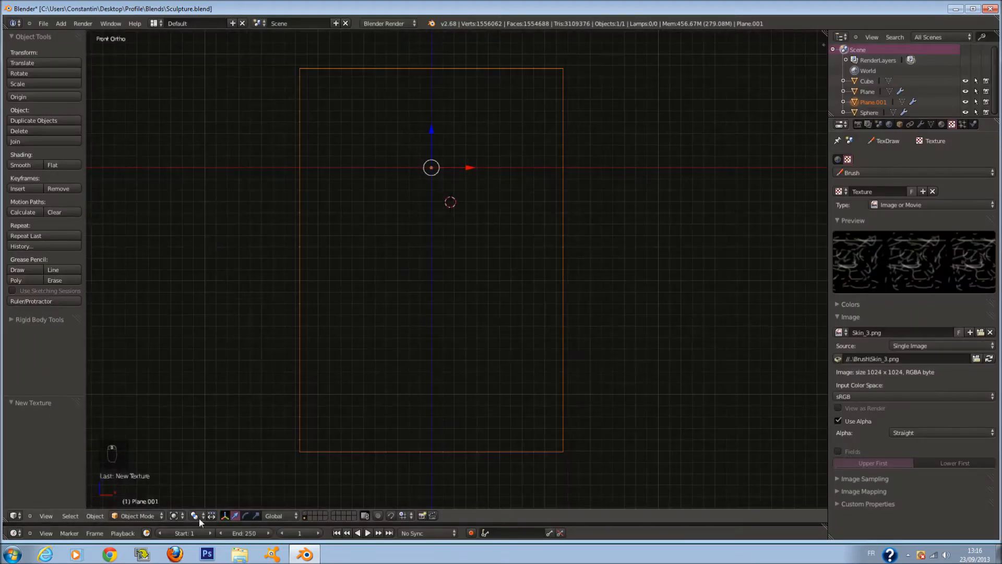
# Step: Return the viewport to Solid shading and put the head in Sculpt Mode
pyautogui.click(177, 516)
pyautogui.click(190, 481)
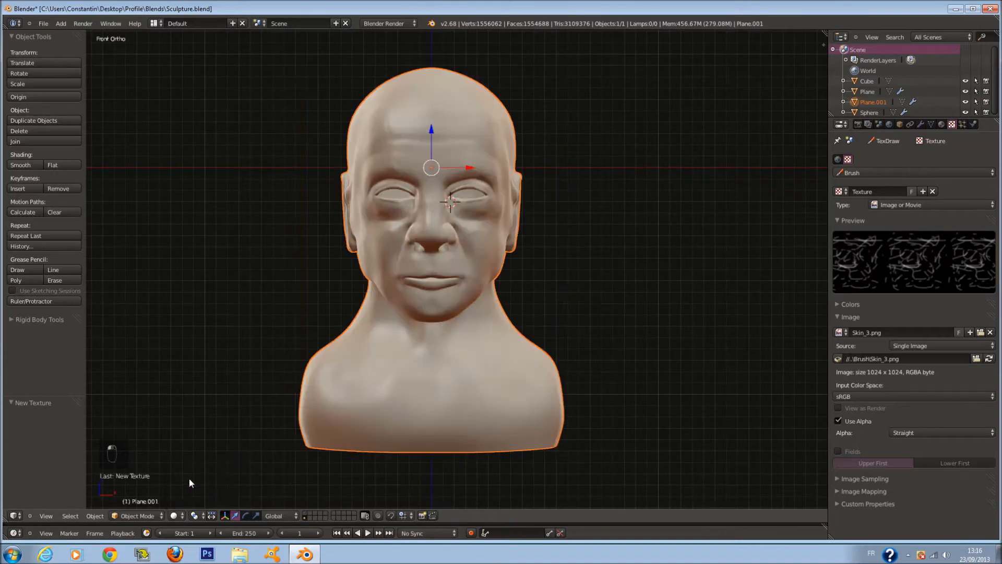
pyautogui.click(129, 517)
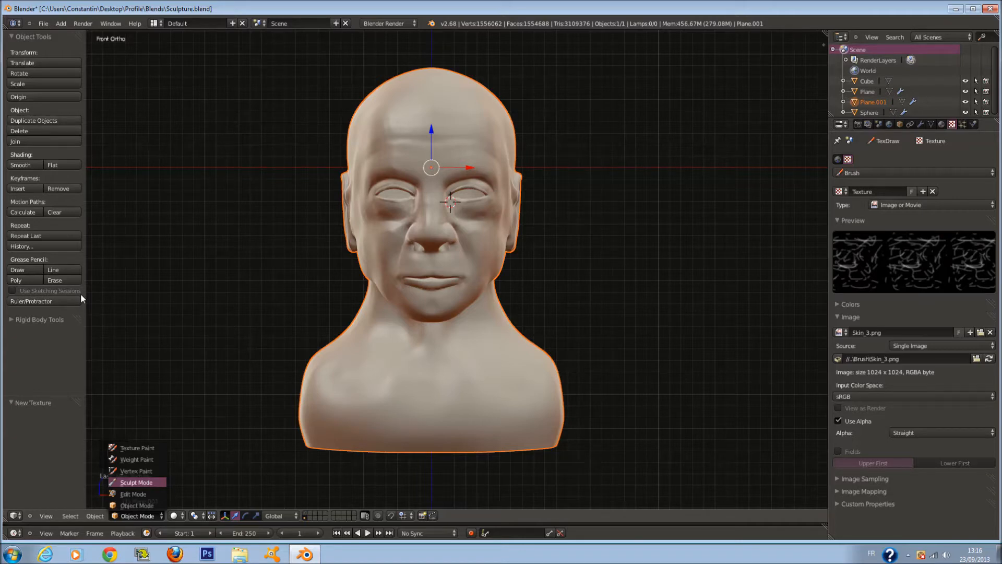
pyautogui.press('Return')
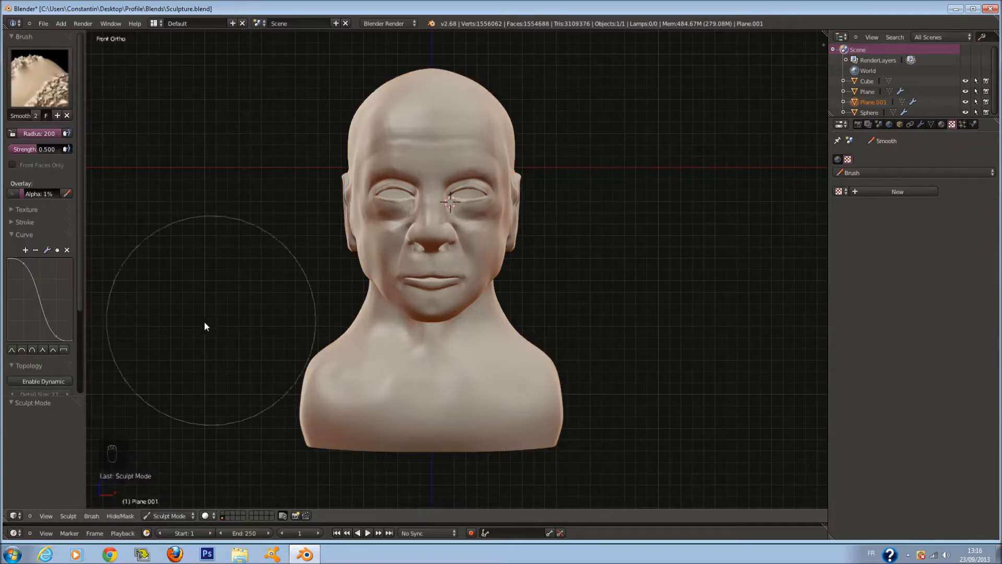
# Step: Choose the sculpt brush Brush.001 and collapse its Curve, Topology and remaining settings sections
pyautogui.click(38, 80)
pyautogui.click(94, 135)
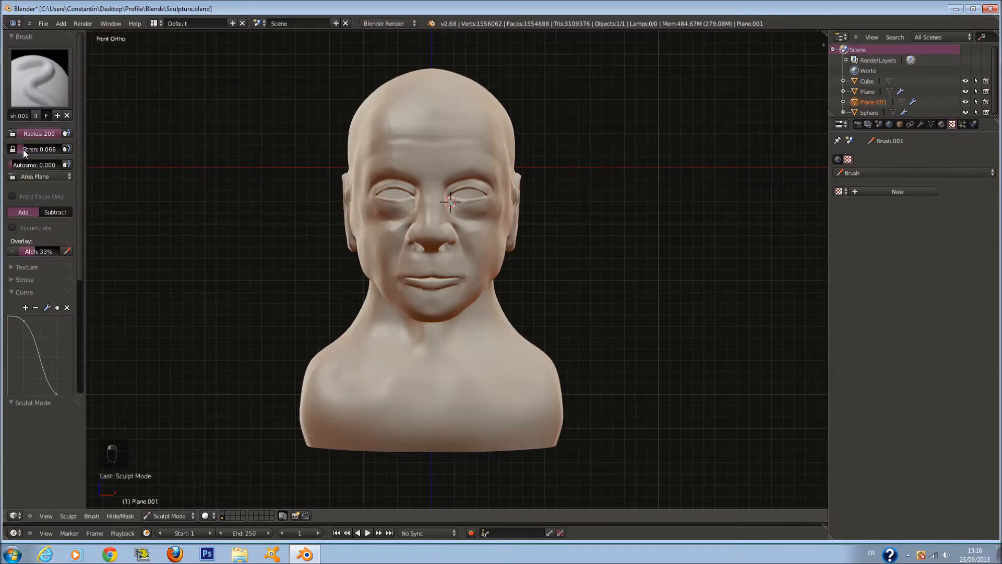
pyautogui.scroll(-3, 68, 365)
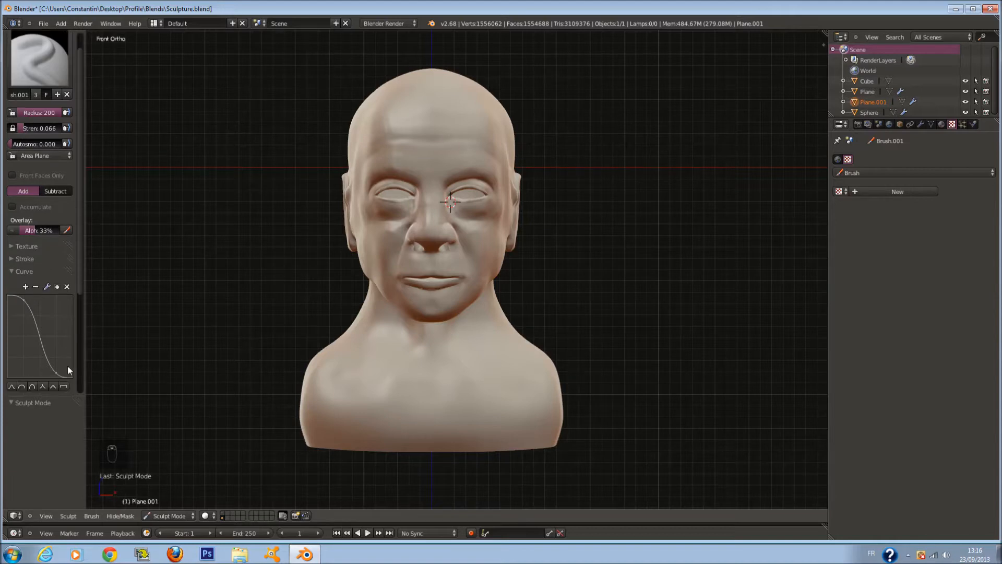
pyautogui.click(61, 365)
pyautogui.click(25, 252)
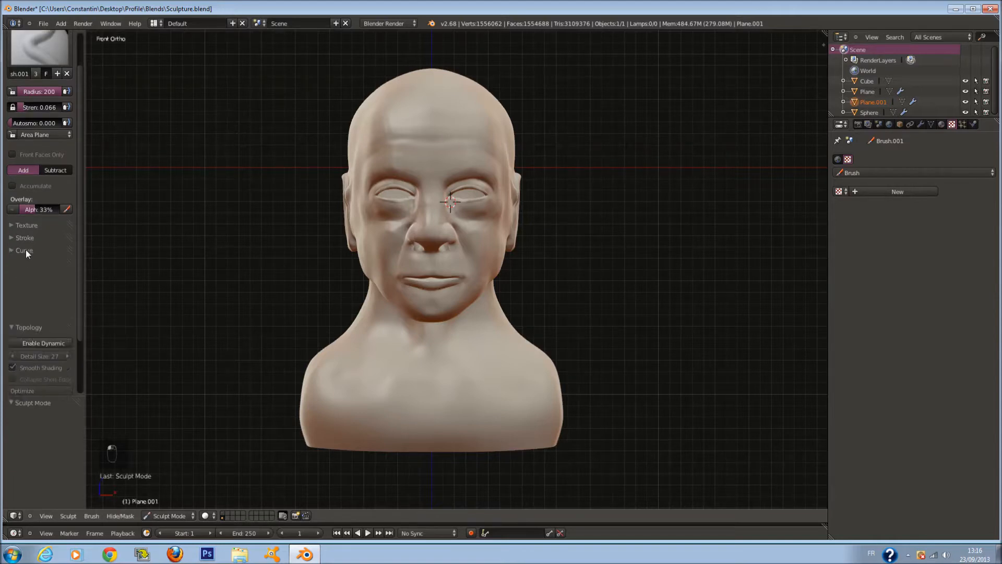
pyautogui.click(27, 262)
pyautogui.click(33, 263)
pyautogui.click(36, 276)
pyautogui.click(36, 276)
pyautogui.click(32, 263)
pyautogui.click(32, 263)
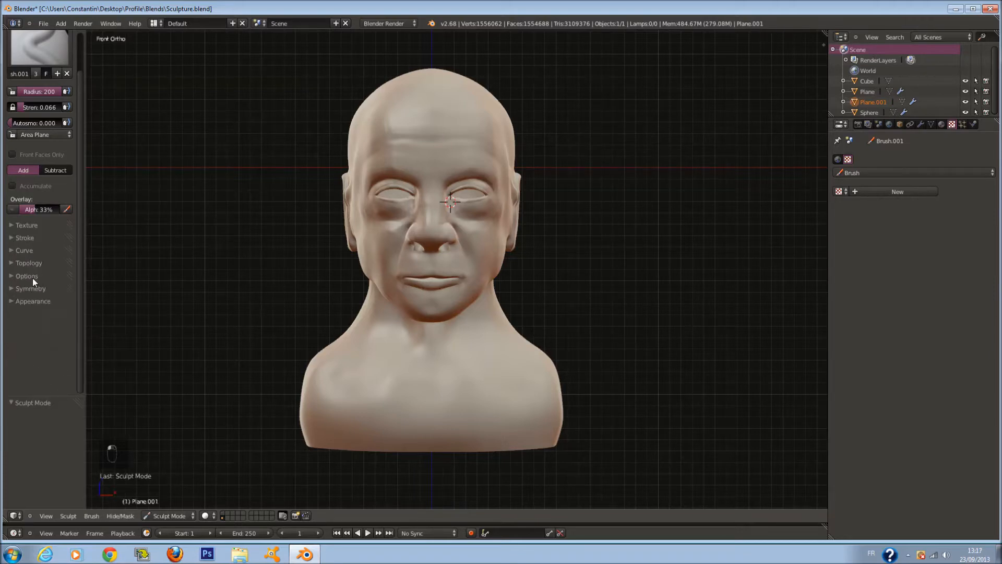
pyautogui.click(34, 289)
pyautogui.click(35, 289)
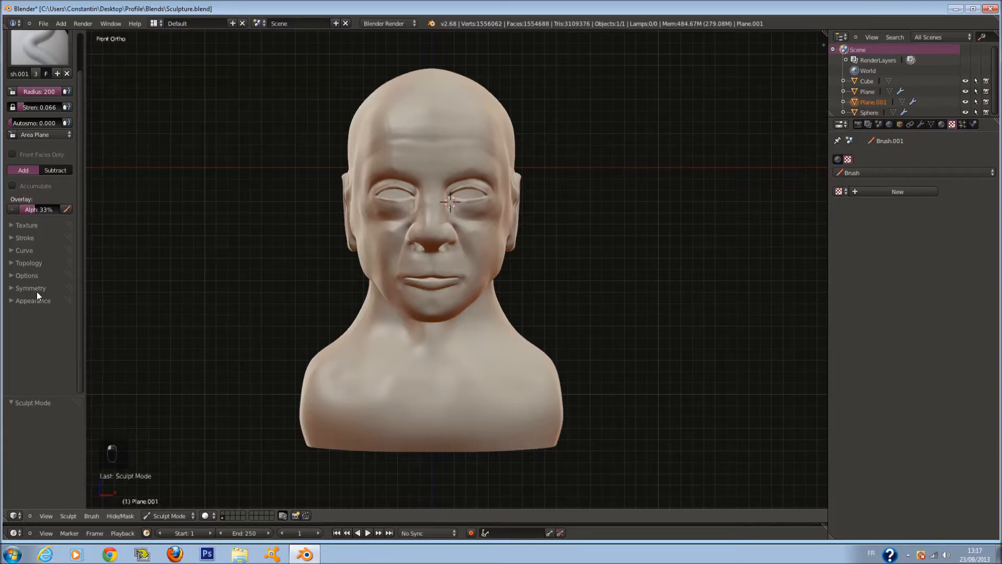
# Step: Assign the Skin_3 image texture to the sculpt brush
pyautogui.click(33, 230)
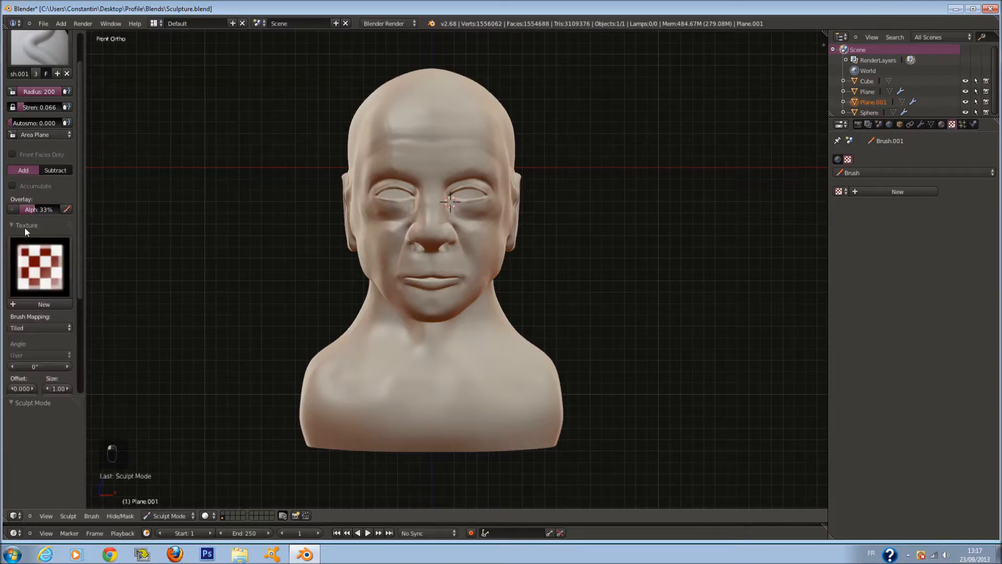
pyautogui.click(46, 264)
pyautogui.click(71, 322)
# Step: Adjust the brush size over the nose and cheek until the radius is 169
pyautogui.scroll(8, 421, 330)
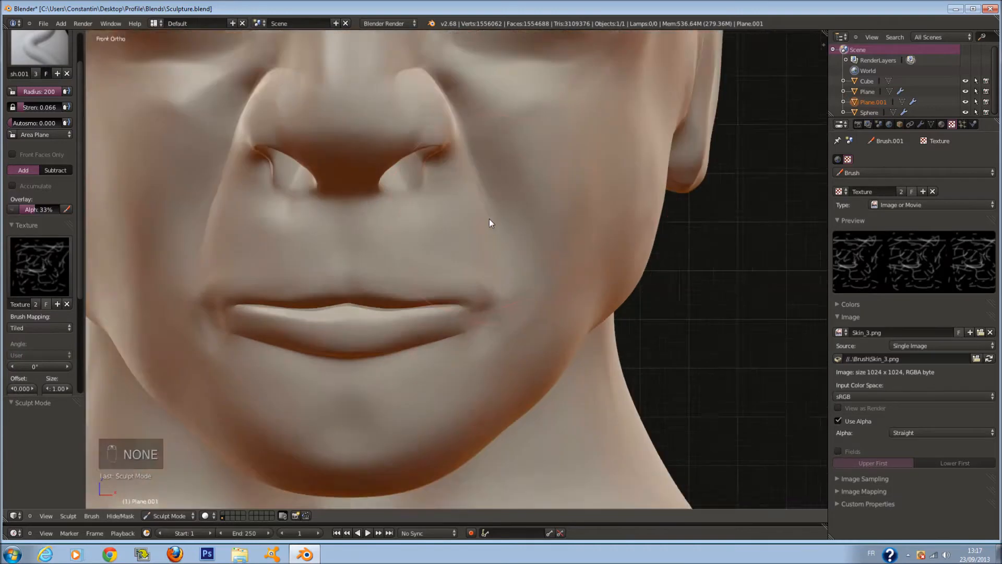
pyautogui.press('f')
pyautogui.click(458, 212)
pyautogui.moveTo(444, 217)
pyautogui.mouseDown(button='middle')
pyautogui.moveTo(380, 243)
pyautogui.moveTo(404, 273)
pyautogui.mouseUp(button='middle')
pyautogui.scroll(4, 375, 261)
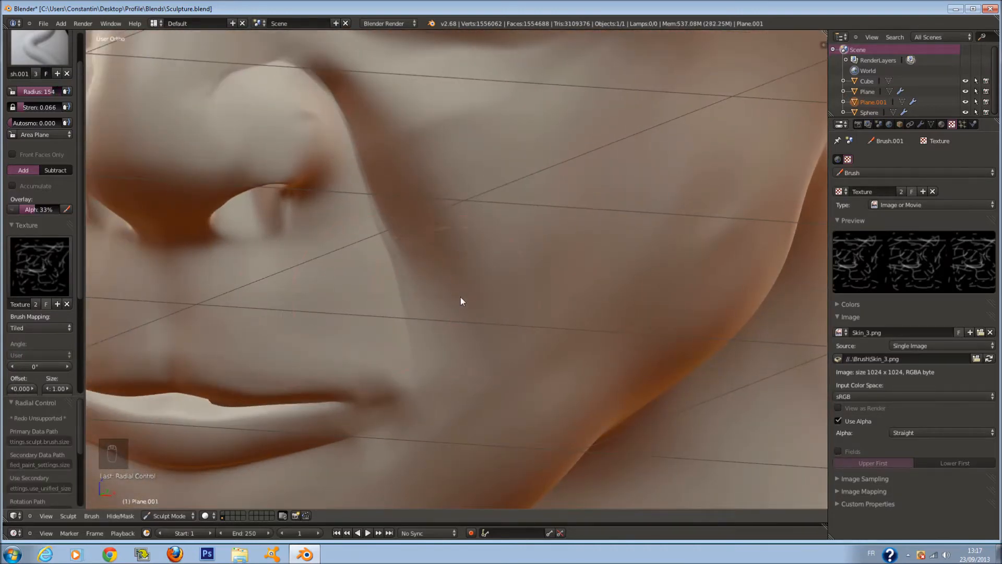
pyautogui.scroll(-4, 457, 285)
pyautogui.moveTo(457, 285)
pyautogui.mouseDown(button='middle')
pyautogui.moveTo(445, 164)
pyautogui.moveTo(431, 220)
pyautogui.mouseUp(button='middle')
pyautogui.scroll(3, 419, 217)
pyautogui.press('f')
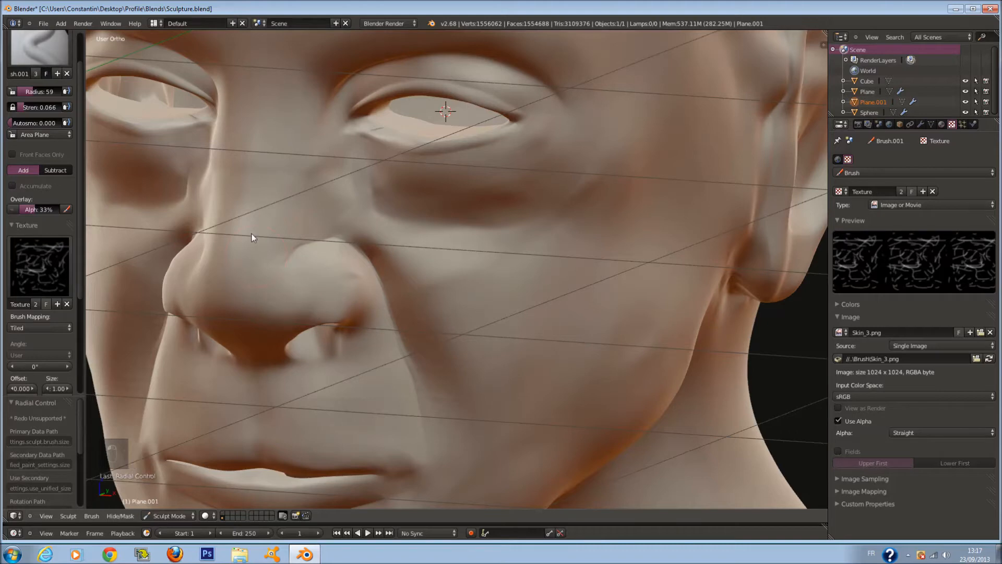
pyautogui.press('f')
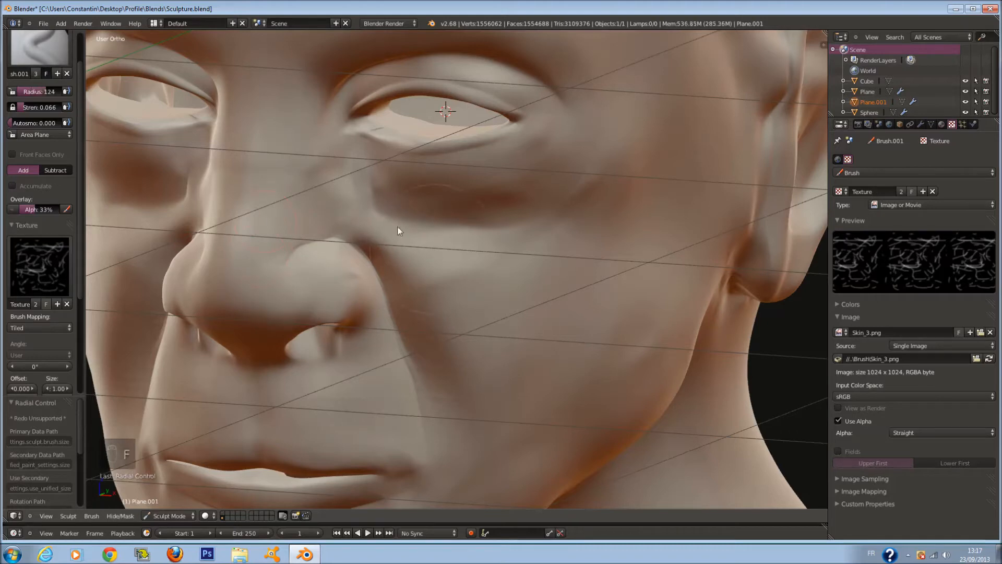
pyautogui.moveTo(554, 272); pyautogui.dragTo(512, 225, button='middle')
pyautogui.press('f')
pyautogui.click(367, 183)
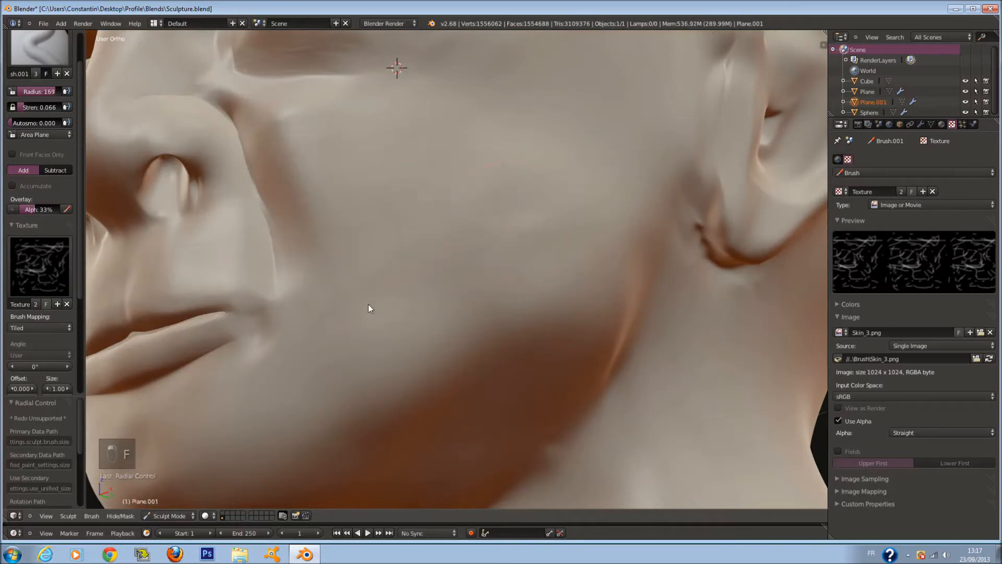
# Step: Set the sculpt brush radius to 88 and brush the skin texture onto the chest
pyautogui.scroll(-8, 299, 431)
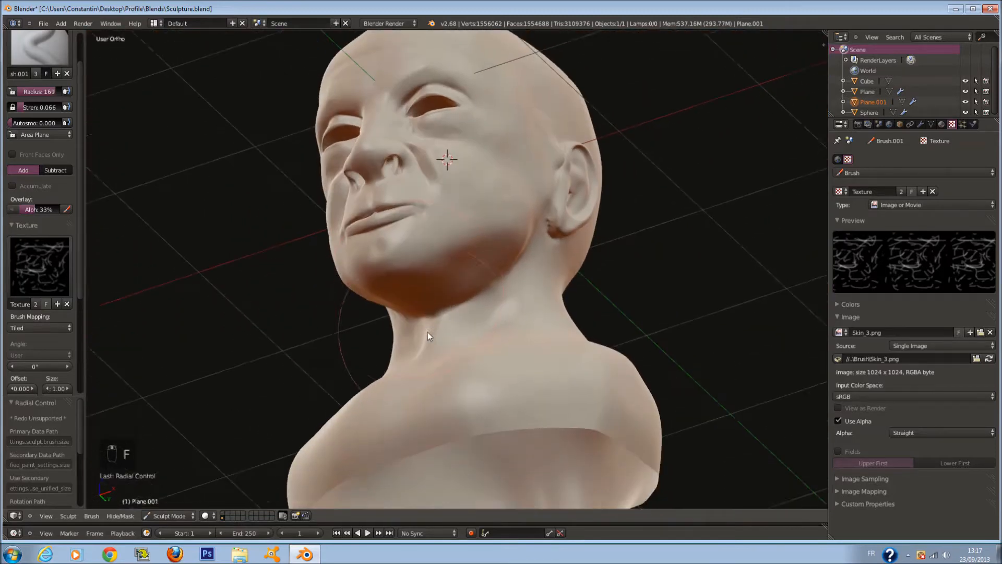
pyautogui.moveTo(427, 332); pyautogui.dragTo(452, 374, button='middle')
pyautogui.scroll(4, 460, 372)
pyautogui.press('f')
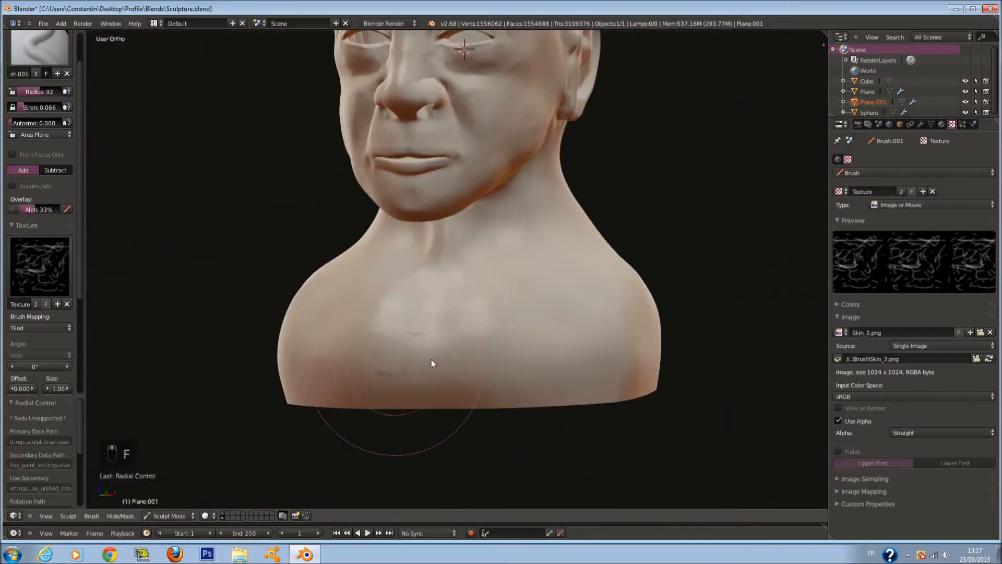
pyautogui.click(438, 359)
pyautogui.scroll(3, 454, 364)
pyautogui.press('f')
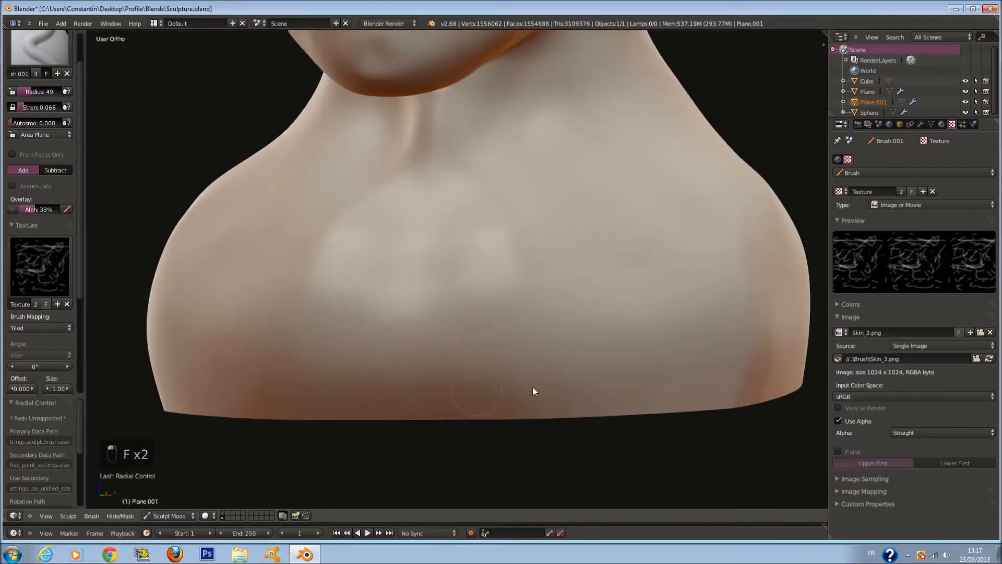
pyautogui.press('f')
pyautogui.moveTo(634, 183); pyautogui.dragTo(487, 164, button='middle')
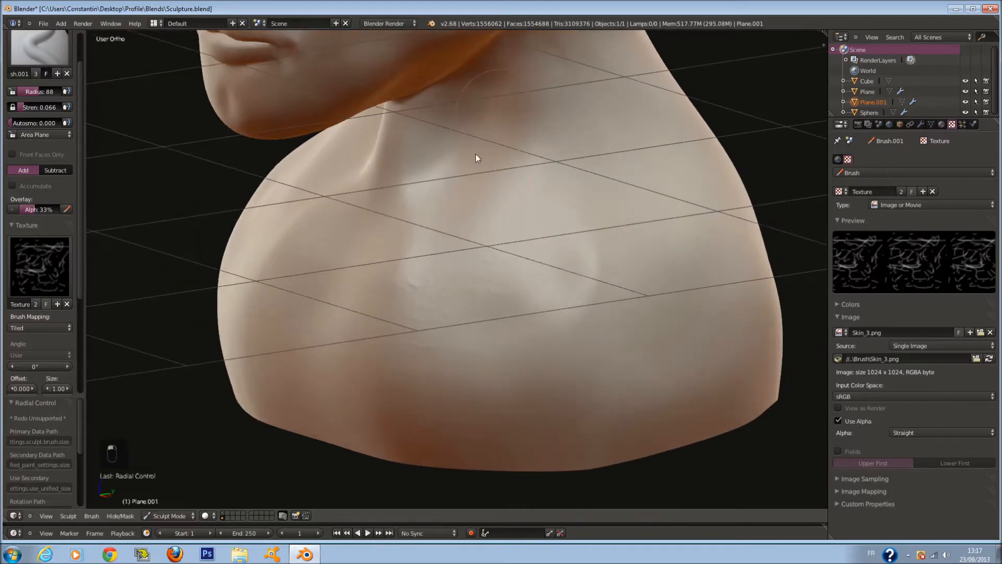
# Step: Enlarge the sculpt brush to radius 118 and texture the neck and the area below the jaw
pyautogui.moveTo(407, 156); pyautogui.dragTo(328, 152, button='middle')
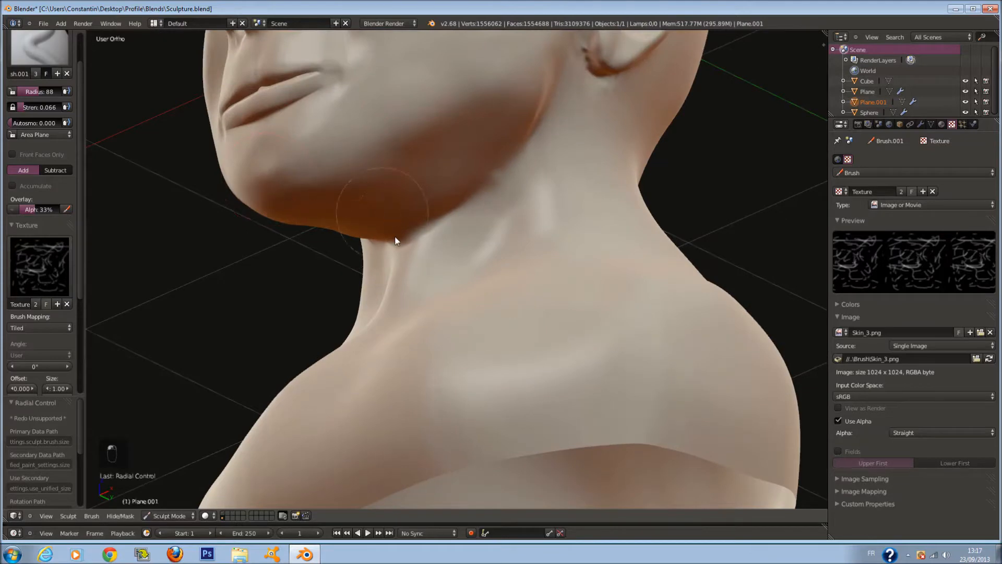
pyautogui.moveTo(322, 179)
pyautogui.mouseDown(button='middle')
pyautogui.moveTo(536, 295)
pyautogui.moveTo(496, 305)
pyautogui.mouseUp(button='middle')
pyautogui.press('f')
pyautogui.click(532, 318)
pyautogui.press('f')
pyautogui.click(612, 360)
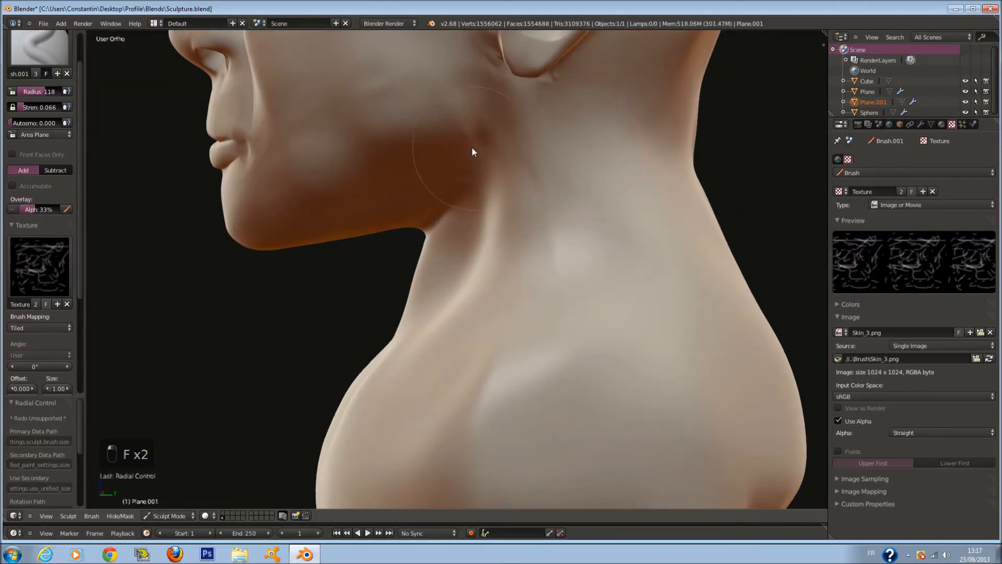
# Step: Sculpt skin lines across the forehead, reducing the brush radius to 103
pyautogui.keyDown('shift'); pyautogui.scroll(16, 574, 141); pyautogui.keyUp('shift')
pyautogui.keyDown('shift'); pyautogui.scroll(13, 587, 123); pyautogui.keyUp('shift')
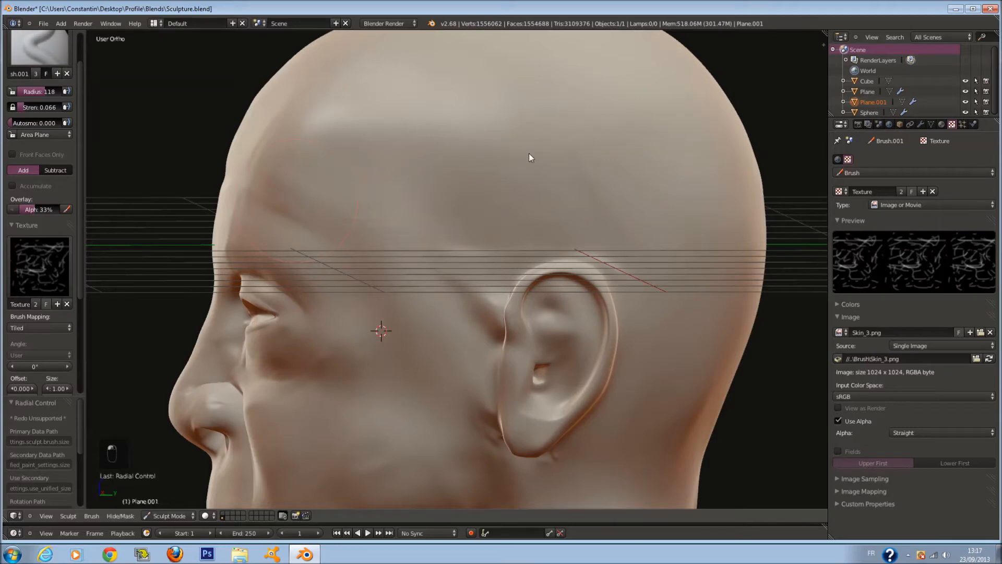
pyautogui.moveTo(351, 126); pyautogui.dragTo(470, 141, button='middle')
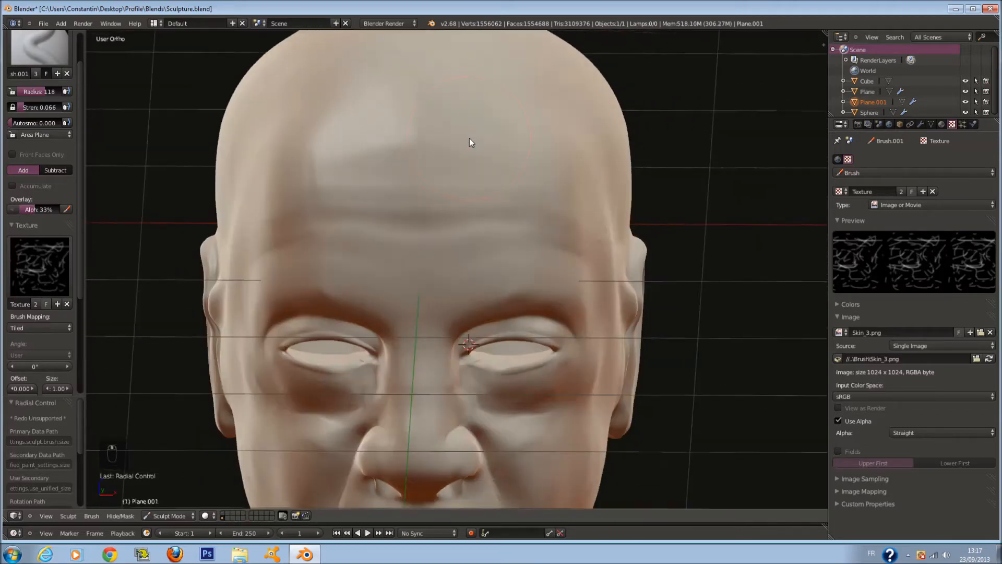
pyautogui.moveTo(454, 275); pyautogui.dragTo(470, 233, button='middle')
pyautogui.press('f')
pyautogui.click(459, 225)
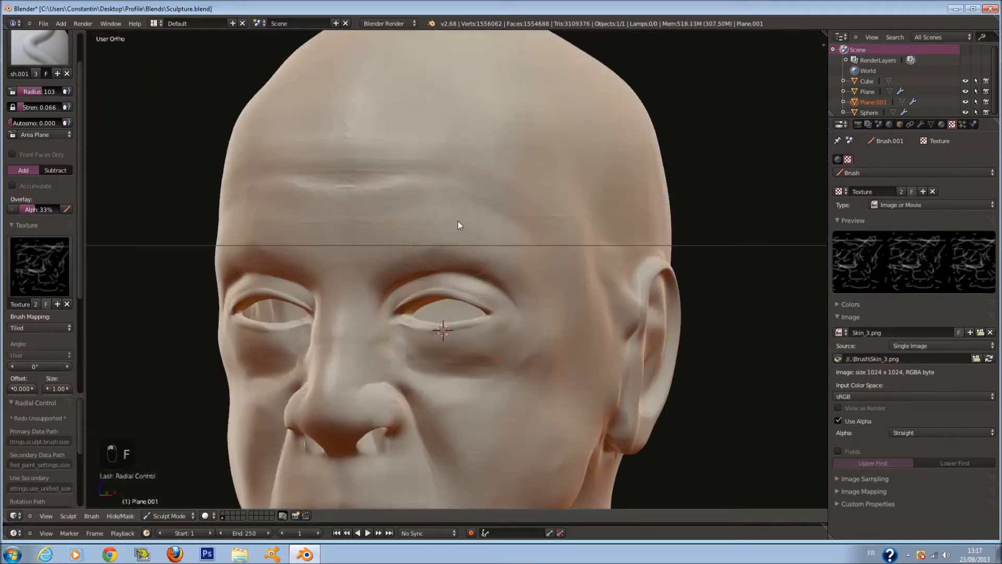
# Step: Reduce the brush radius to 63 and add skin detail around the nose bridge and under the eyes
pyautogui.scroll(2, 366, 274)
pyautogui.press('f')
pyautogui.click(343, 262)
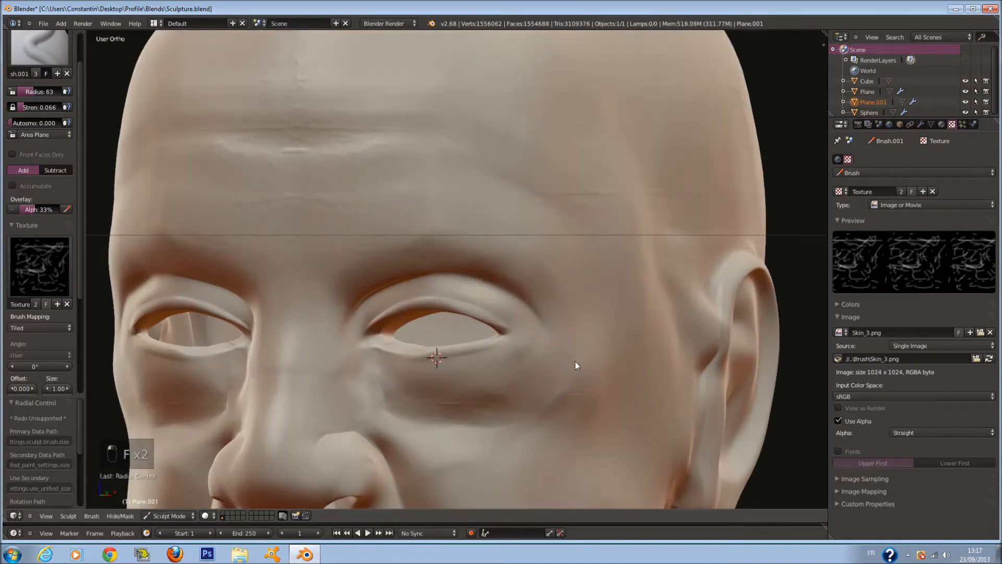
# Step: Enlarge the brush radius to 115 and texture the temple and the cheek beside the ear
pyautogui.moveTo(577, 361); pyautogui.dragTo(548, 363, button='middle')
pyautogui.press('f')
pyautogui.click(545, 423)
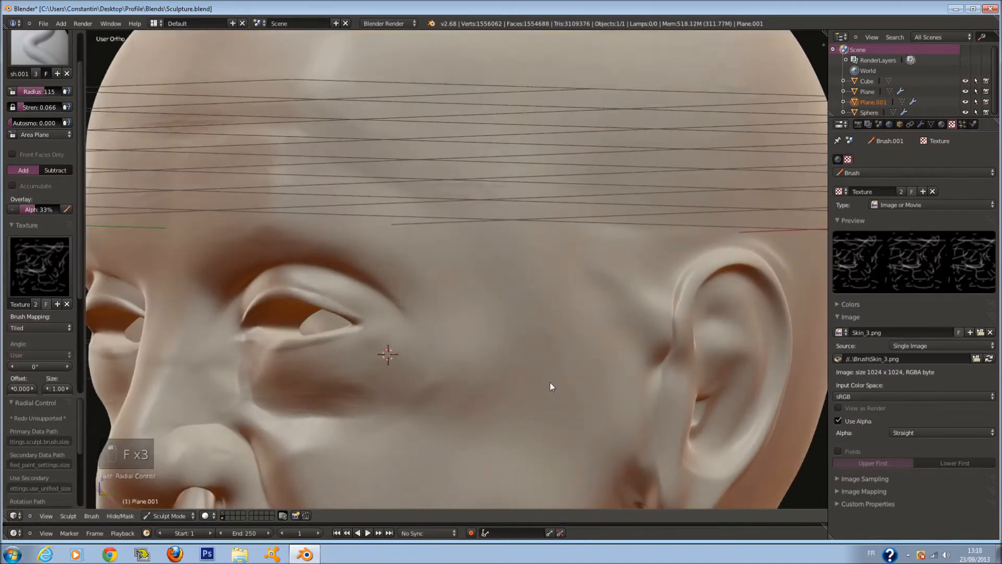
pyautogui.moveTo(586, 365); pyautogui.dragTo(422, 369, button='middle')
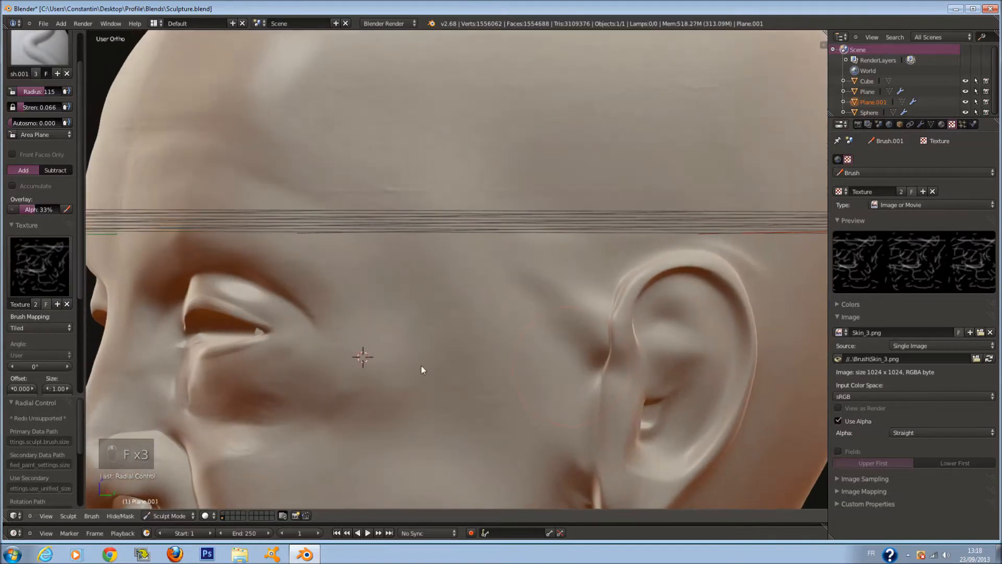
# Step: Collapse the brush's Texture and Stroke sections, look through Curve and Topology, and expand Options to show Fast Navigate
pyautogui.click(38, 225)
pyautogui.click(33, 239)
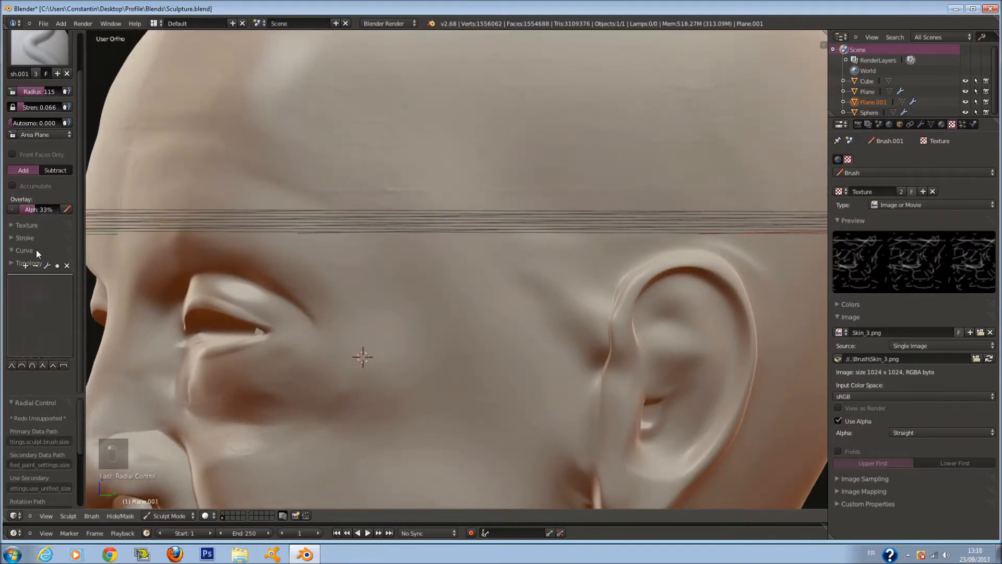
pyautogui.click(37, 261)
pyautogui.click(36, 263)
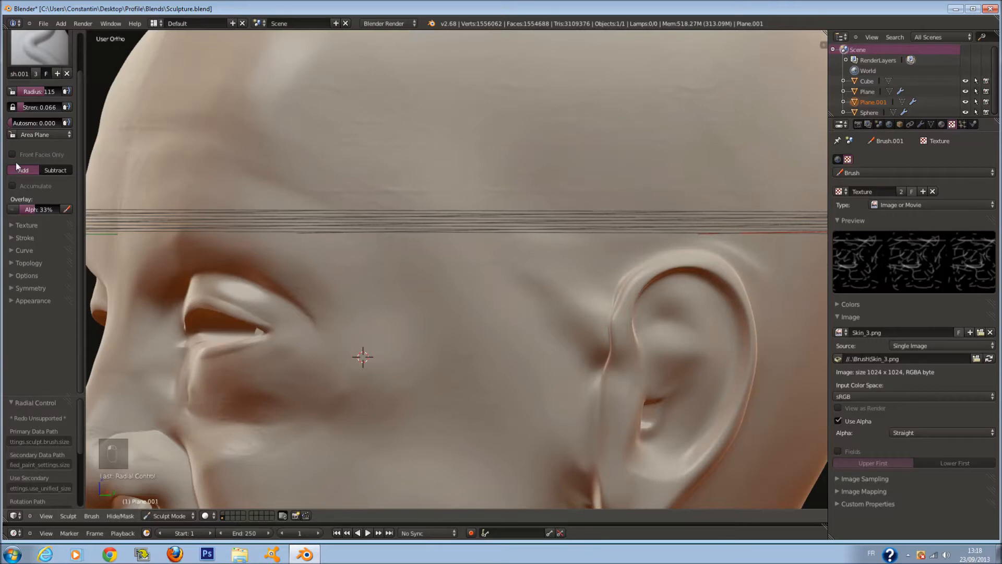
pyautogui.click(34, 251)
pyautogui.click(35, 253)
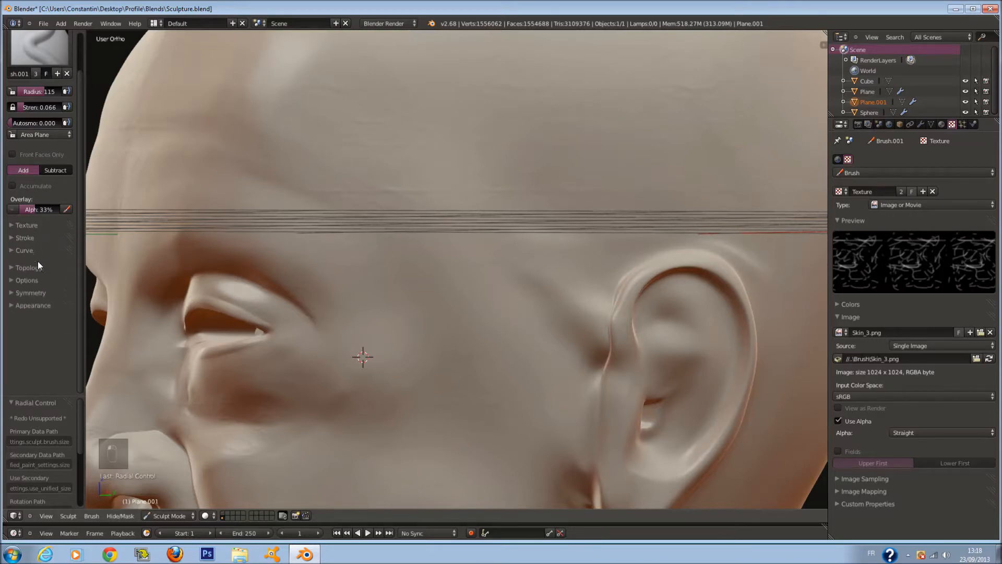
pyautogui.click(38, 273)
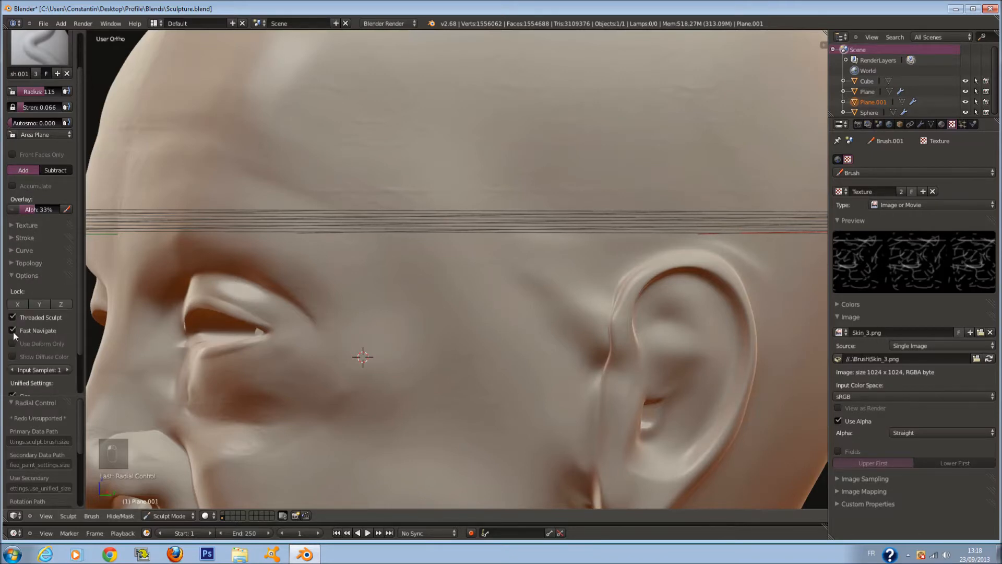
# Step: Set the brush radius to 123 and sculpt more skin detail on the temple between eye and ear
pyautogui.scroll(-6, 336, 307)
pyautogui.moveTo(400, 267); pyautogui.dragTo(562, 225, button='middle')
pyautogui.moveTo(679, 271)
pyautogui.mouseDown(button='middle')
pyautogui.moveTo(542, 332)
pyautogui.moveTo(545, 301)
pyautogui.mouseUp(button='middle')
pyautogui.scroll(4, 546, 301)
pyautogui.press('f')
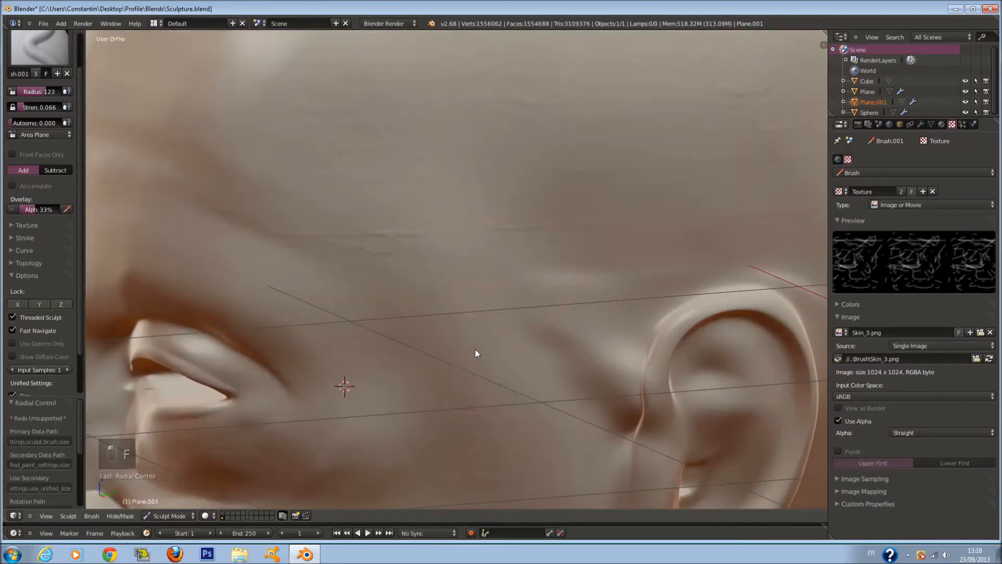
pyautogui.click(484, 346)
pyautogui.moveTo(484, 346); pyautogui.dragTo(496, 329, button='middle')
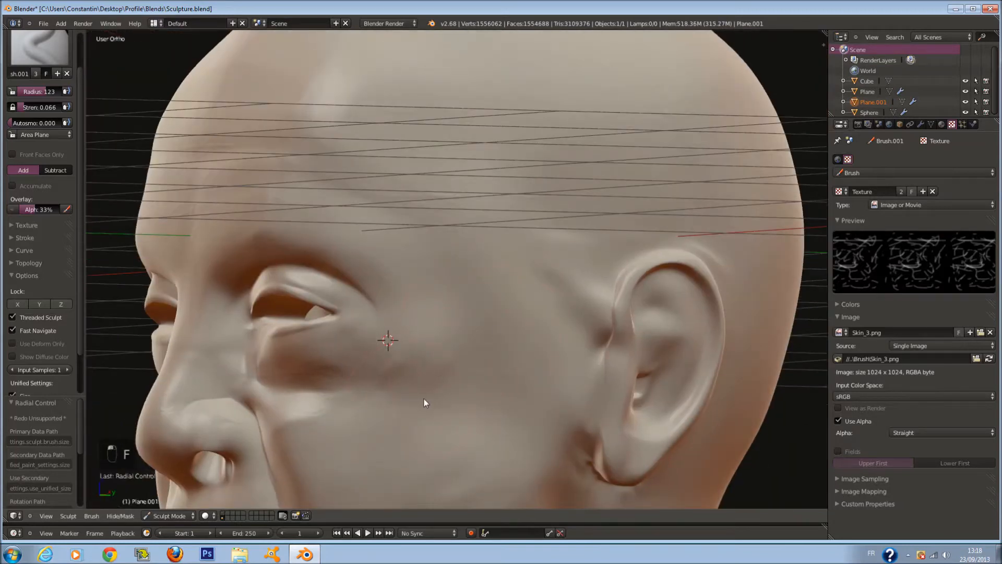
# Step: Continue the skin detail behind the ear and onto the back of the head
pyautogui.moveTo(424, 399); pyautogui.dragTo(427, 380, button='middle')
pyautogui.keyDown('shift'); pyautogui.scroll(-9, 427, 380); pyautogui.keyUp('shift')
pyautogui.moveTo(501, 349)
pyautogui.mouseDown(button='middle')
pyautogui.moveTo(501, 360)
pyautogui.moveTo(398, 336)
pyautogui.moveTo(384, 359)
pyautogui.moveTo(570, 238)
pyautogui.mouseUp(button='middle')
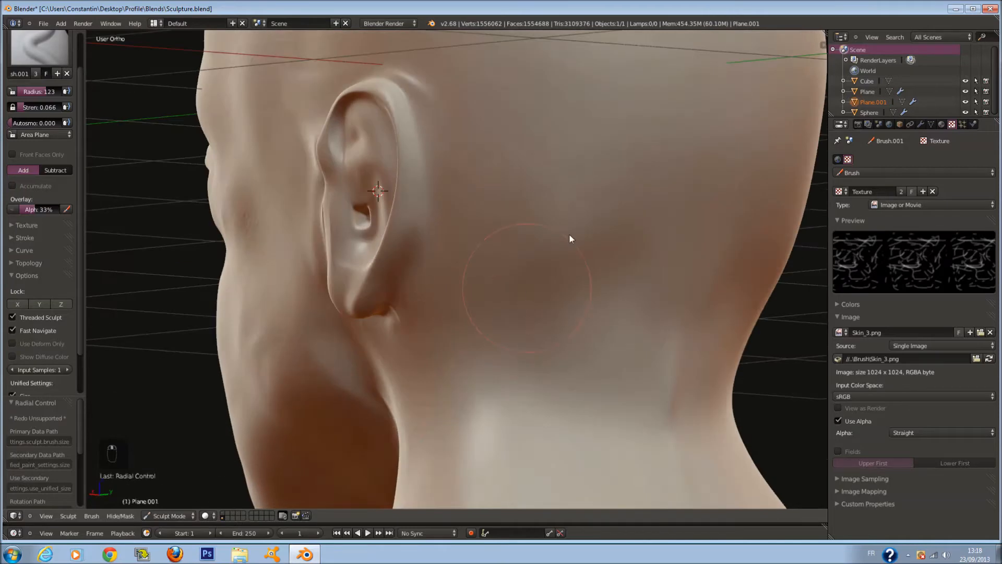
# Step: Set the sculpt brush radius to 101 for detailing the skin around the ear
pyautogui.keyDown('shift'); pyautogui.scroll(11, 593, 179); pyautogui.keyUp('shift')
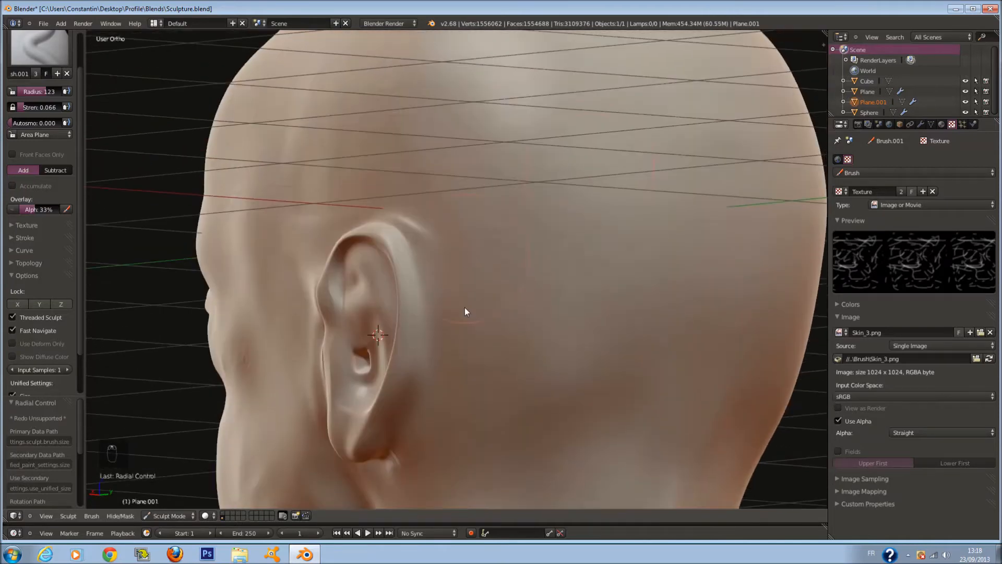
pyautogui.moveTo(459, 385); pyautogui.dragTo(591, 236, button='middle')
pyautogui.scroll(4, 591, 236)
pyautogui.press('f')
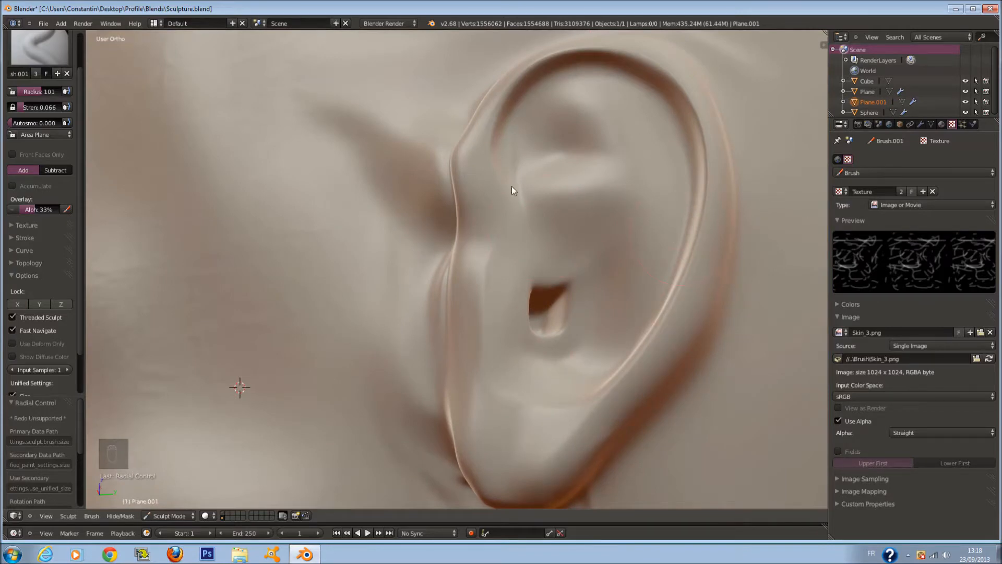
# Step: Set the brush radius to 116 for adding skin texture to the brow and forehead above the eye
pyautogui.scroll(-3, 534, 119)
pyautogui.moveTo(515, 167); pyautogui.dragTo(511, 292, button='middle')
pyautogui.scroll(-3, 517, 274)
pyautogui.scroll(2, 460, 290)
pyautogui.scroll(5, 361, 408)
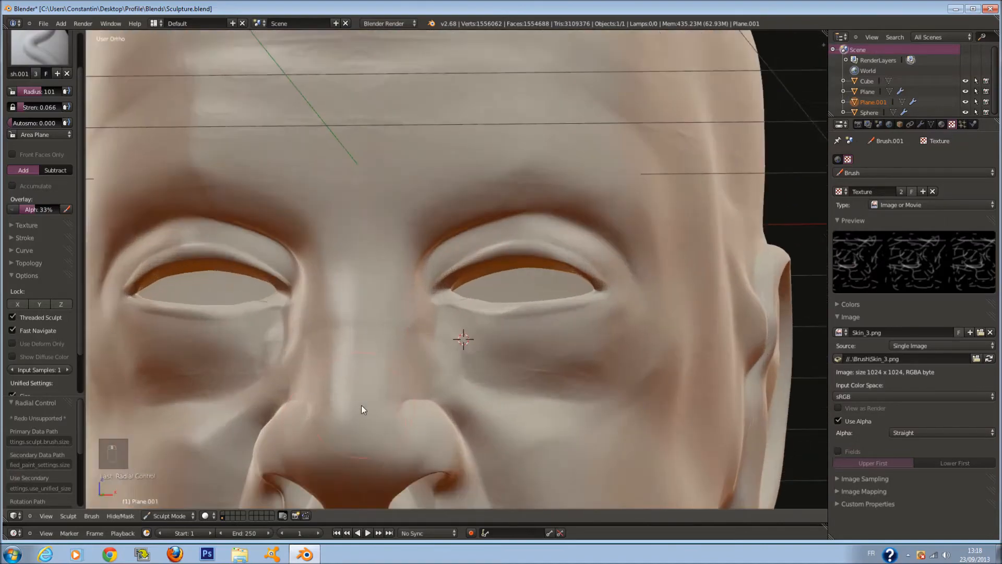
pyautogui.moveTo(355, 432); pyautogui.dragTo(372, 390, button='middle')
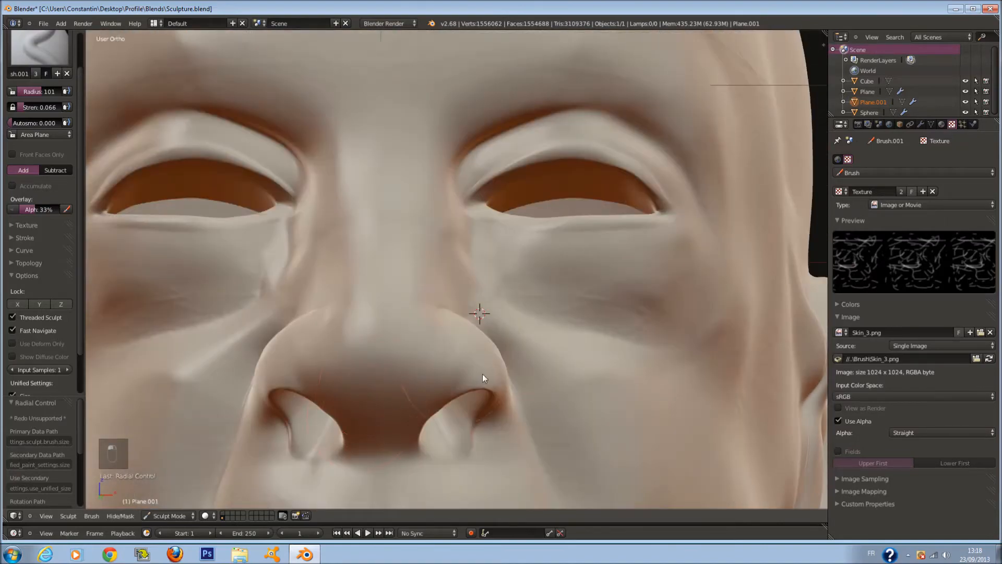
pyautogui.scroll(3, 595, 271)
pyautogui.moveTo(595, 271); pyautogui.dragTo(563, 277, button='middle')
pyautogui.press('f')
pyautogui.click(558, 278)
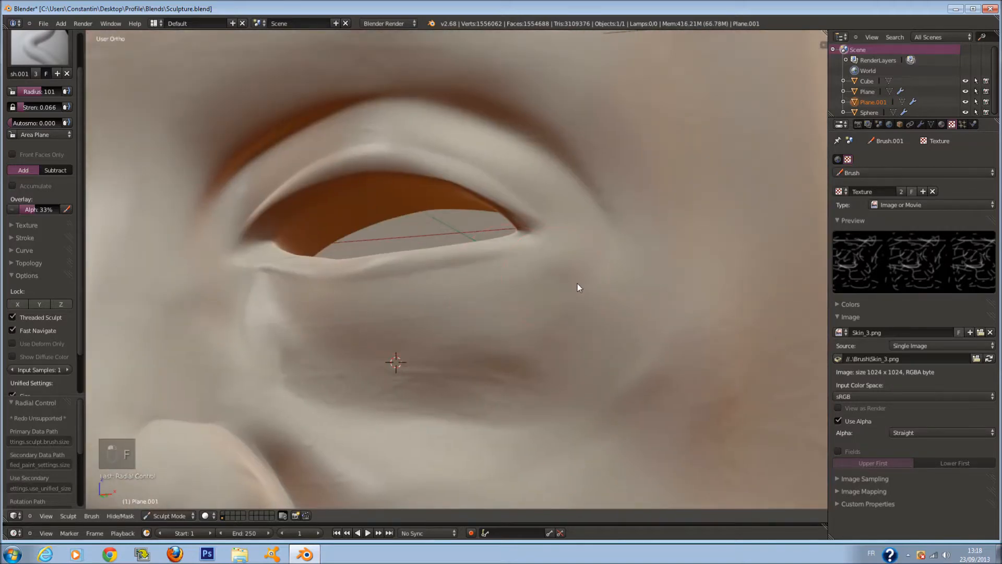
pyautogui.moveTo(247, 130); pyautogui.dragTo(271, 173, button='middle')
pyautogui.press('f')
pyautogui.click(204, 228)
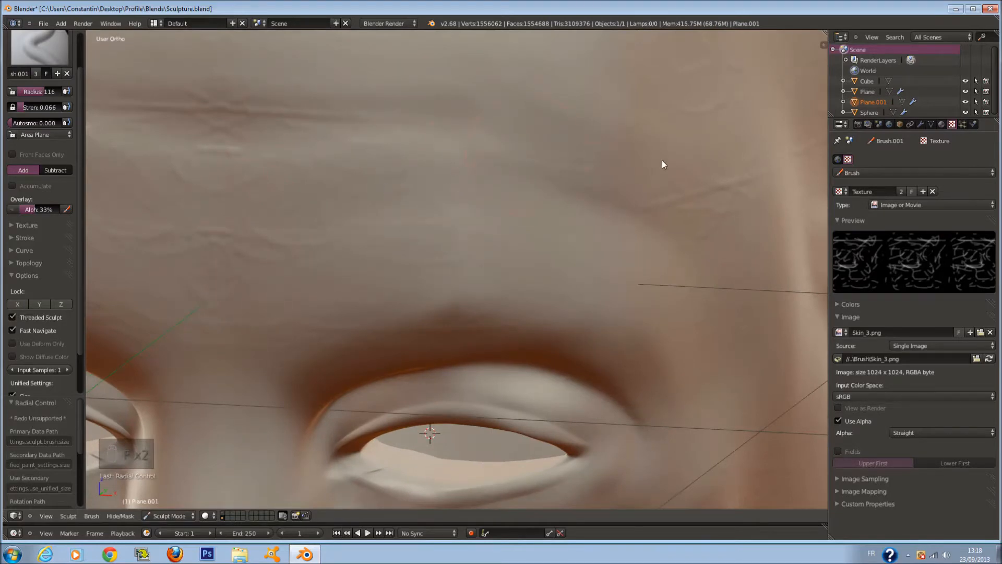
# Step: Set the brush radius to 105 for texturing the top of the head
pyautogui.moveTo(687, 168); pyautogui.dragTo(626, 149, button='middle')
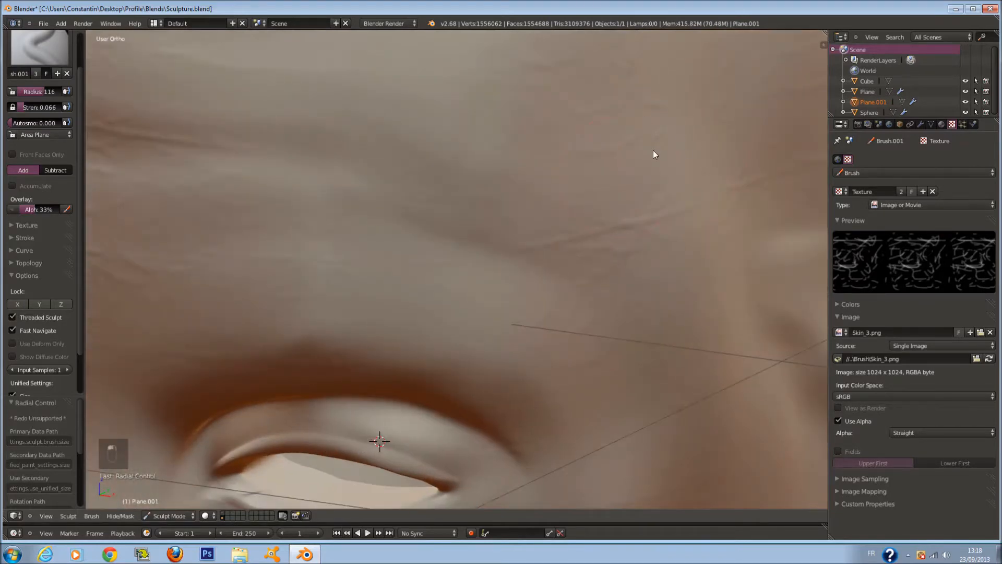
pyautogui.scroll(-3, 622, 173)
pyautogui.moveTo(489, 144); pyautogui.dragTo(460, 283, button='middle')
pyautogui.press('f')
pyautogui.scroll(-2, 539, 217)
pyautogui.scroll(1, 459, 283)
pyautogui.press('f')
pyautogui.click(441, 288)
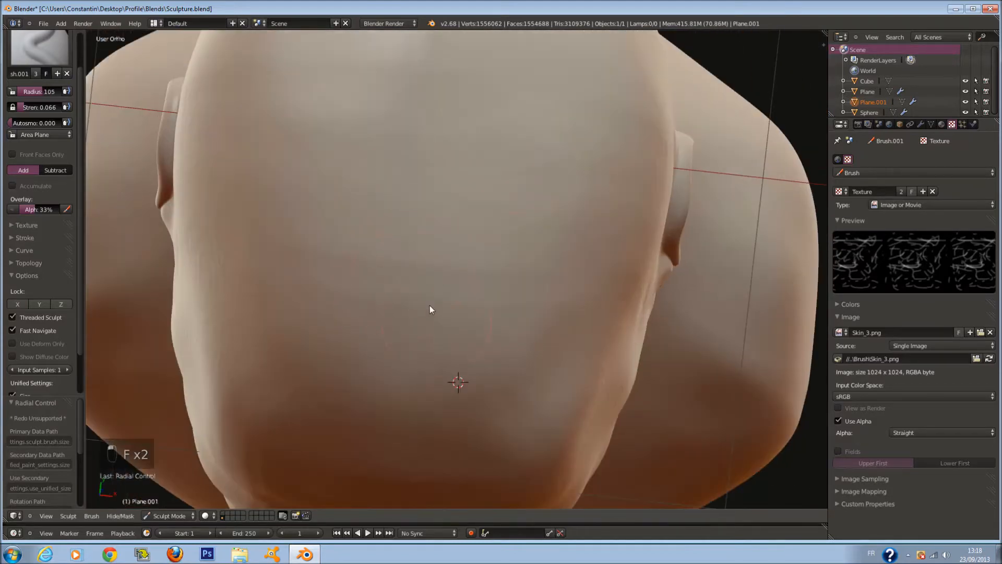
# Step: Replace the brush texture image with Skin_2.png from the Brush folder
pyautogui.moveTo(458, 286); pyautogui.dragTo(431, 242, button='middle')
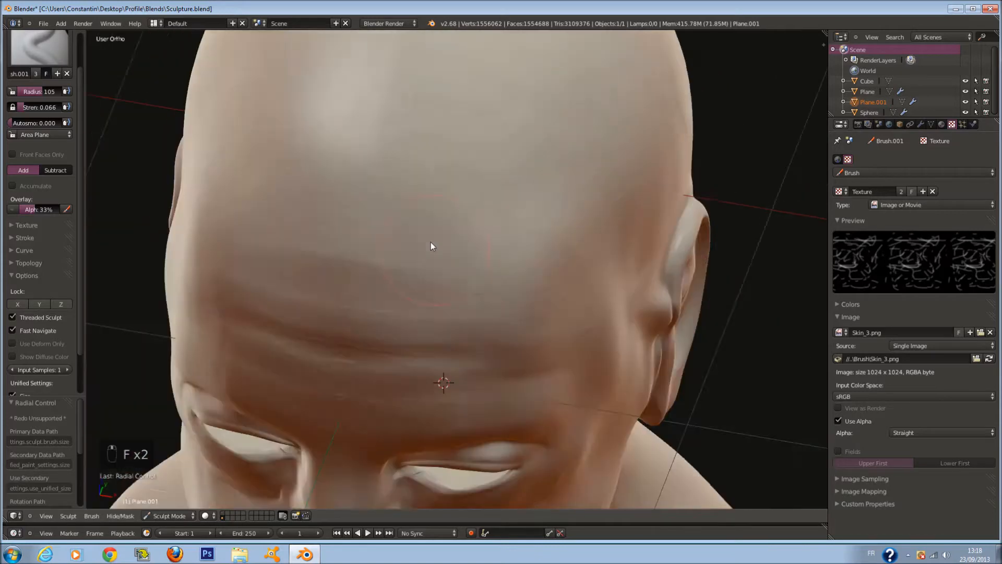
pyautogui.scroll(2, 430, 242)
pyautogui.click(978, 358)
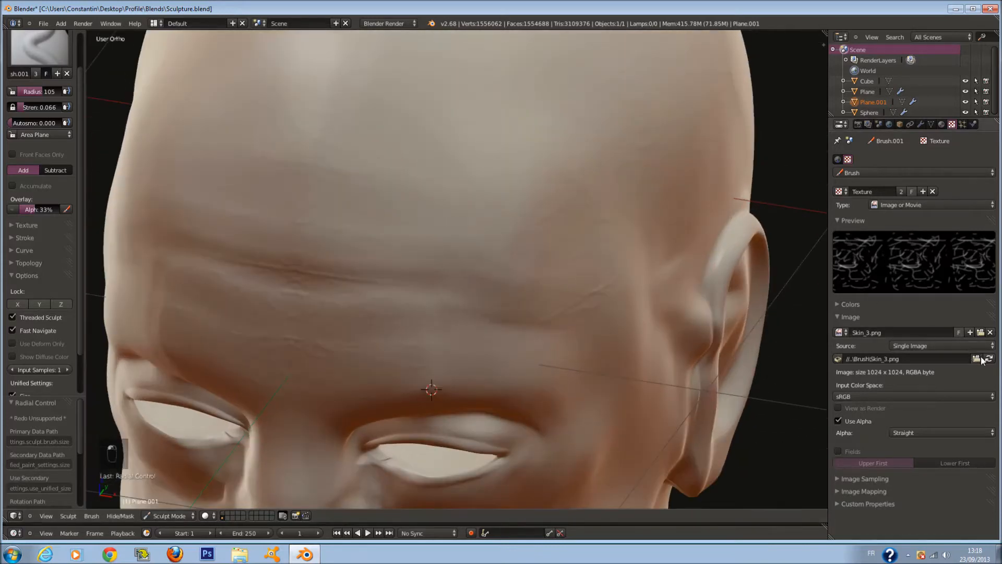
pyautogui.click(182, 36)
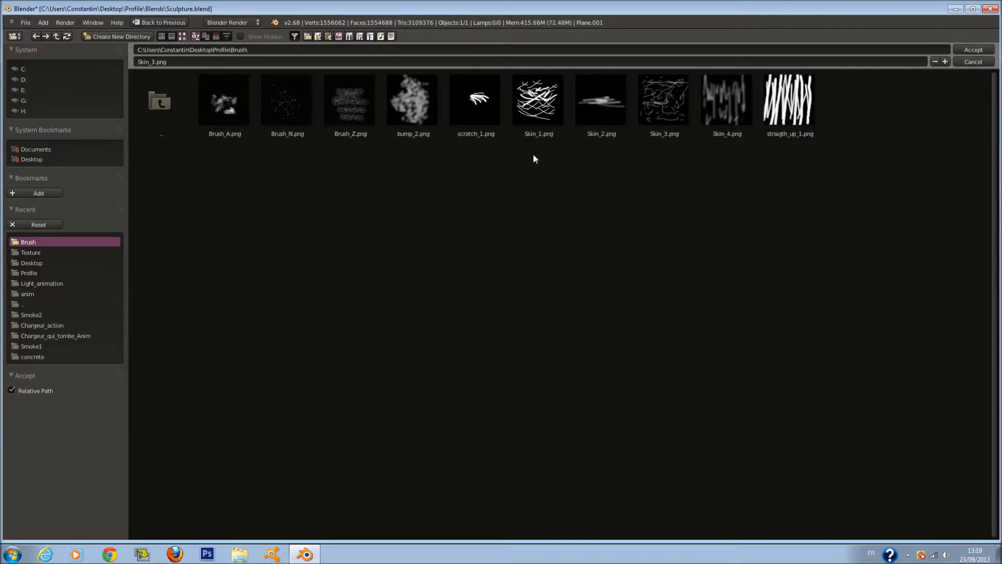
pyautogui.click(613, 128)
pyautogui.click(973, 49)
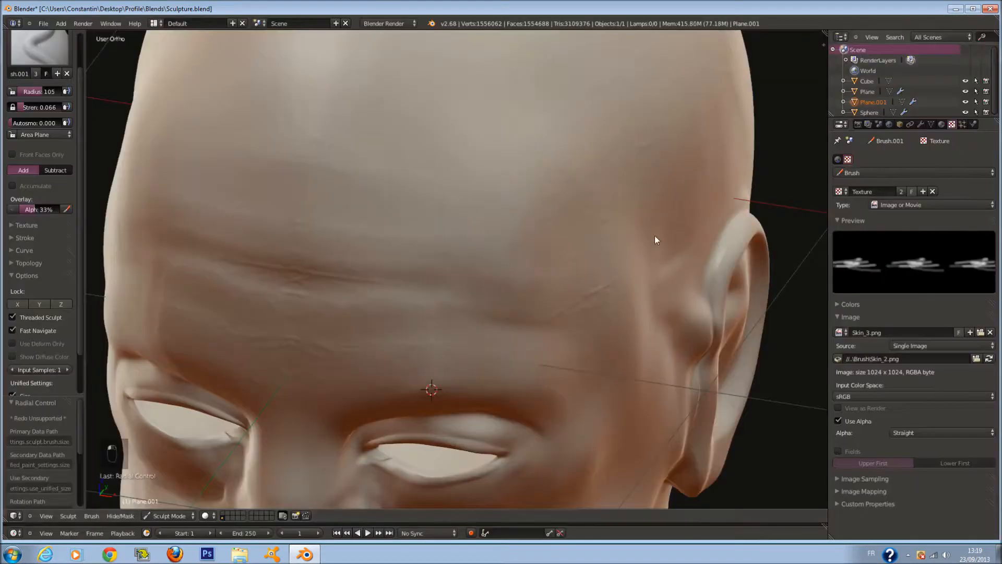
# Step: Set the brush radius to 112 and stamp fine creases at the outer corner of the eye
pyautogui.scroll(8, 612, 229)
pyautogui.press('f')
pyautogui.click(475, 284)
pyautogui.moveTo(487, 290); pyautogui.dragTo(507, 277, button='middle')
pyautogui.scroll(1, 507, 278)
pyautogui.keyDown('shift'); pyautogui.scroll(-3, 511, 274); pyautogui.keyUp('shift')
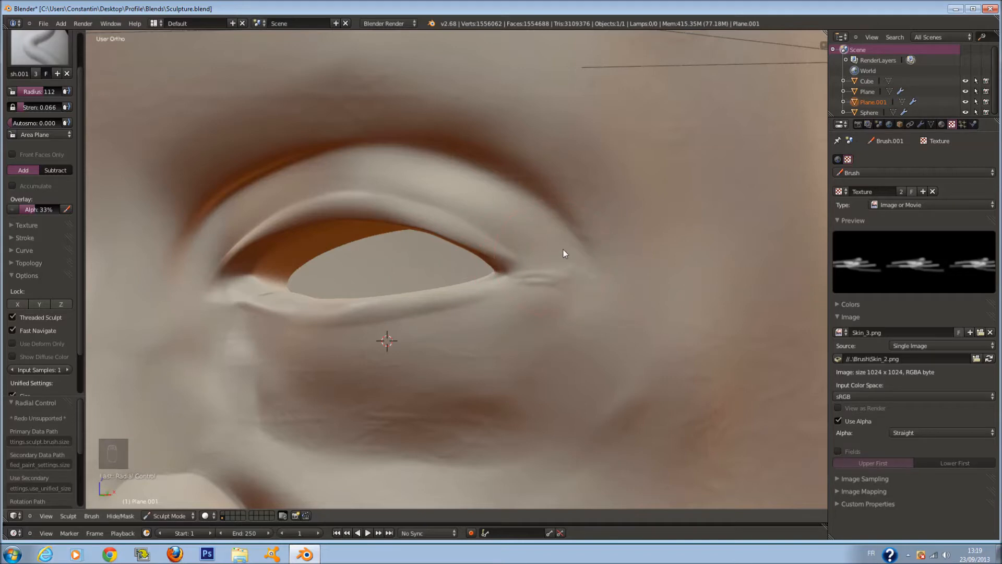
# Step: Set the brush radius to 132 for wrinkling the skin around the eye
pyautogui.moveTo(562, 292); pyautogui.dragTo(579, 290, button='middle')
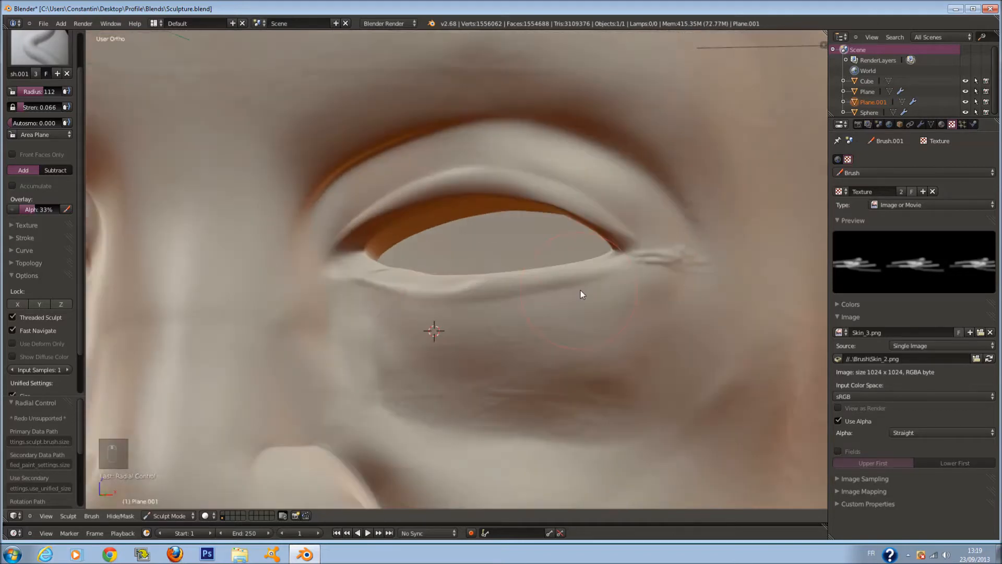
pyautogui.keyDown('ctrl'); pyautogui.scroll(6, 609, 289); pyautogui.keyUp('ctrl')
pyautogui.press('f')
pyautogui.click(592, 278)
pyautogui.moveTo(650, 302); pyautogui.dragTo(625, 297, button='middle')
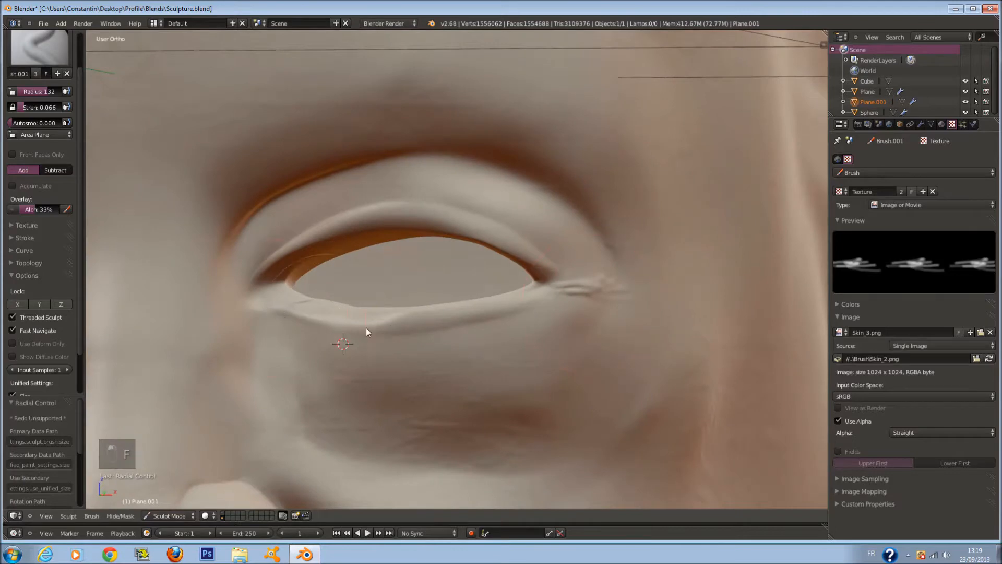
# Step: Set the brush strength to 0.237, try stamping creases beneath the eye, and undo the strokes
pyautogui.click(347, 376)
pyautogui.moveTo(35, 107); pyautogui.dragTo(38, 107)
pyautogui.click(375, 344)
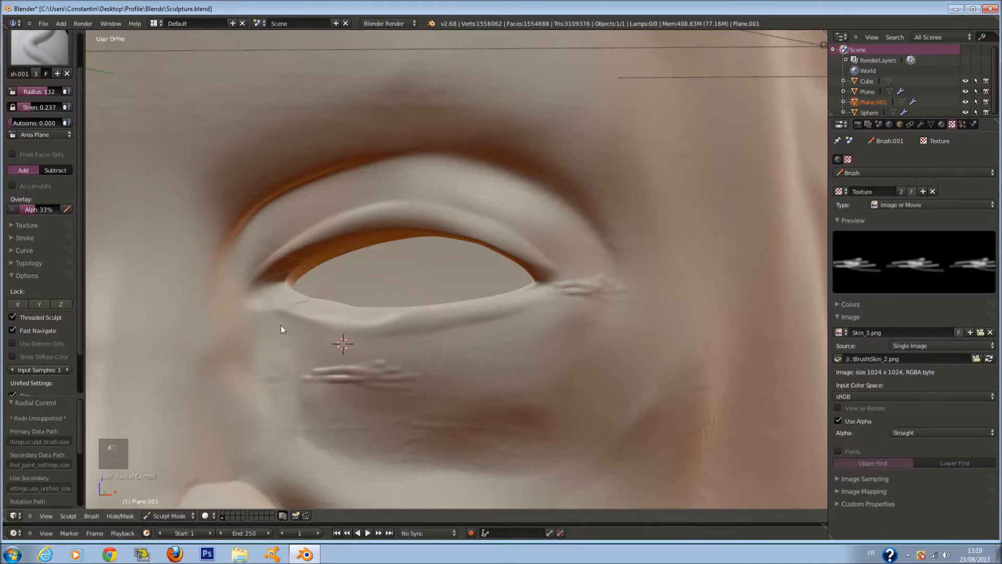
pyautogui.hotkey('ctrl', 'z')
pyautogui.hotkey('ctrl', 'z')
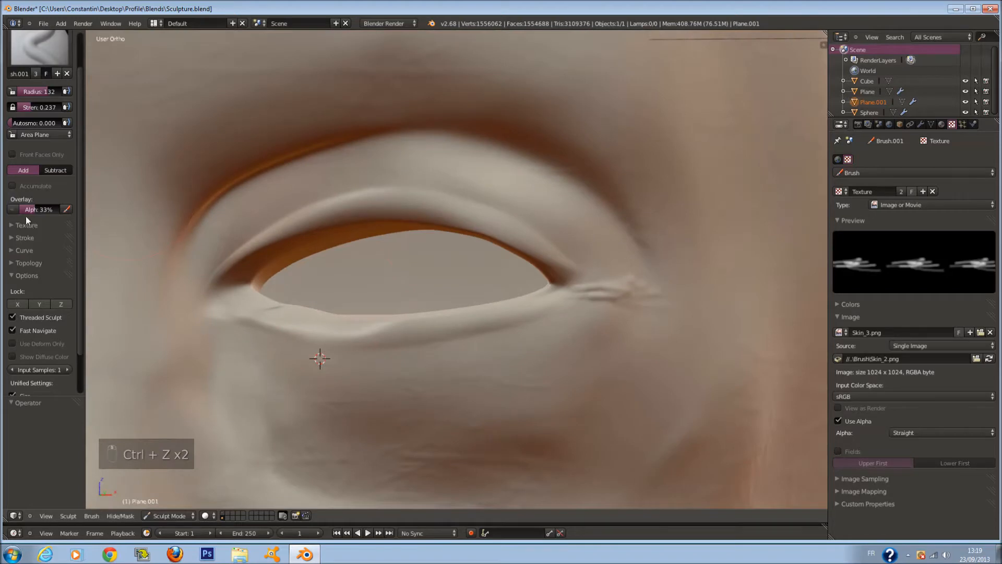
# Step: Change the brush texture's mapping mode to Stencil
pyautogui.click(34, 236)
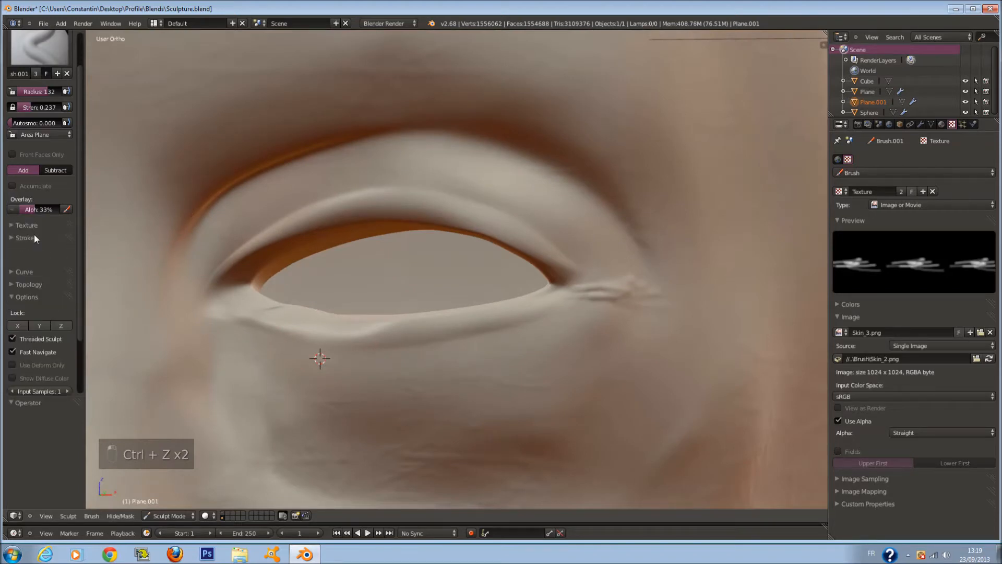
pyautogui.click(32, 238)
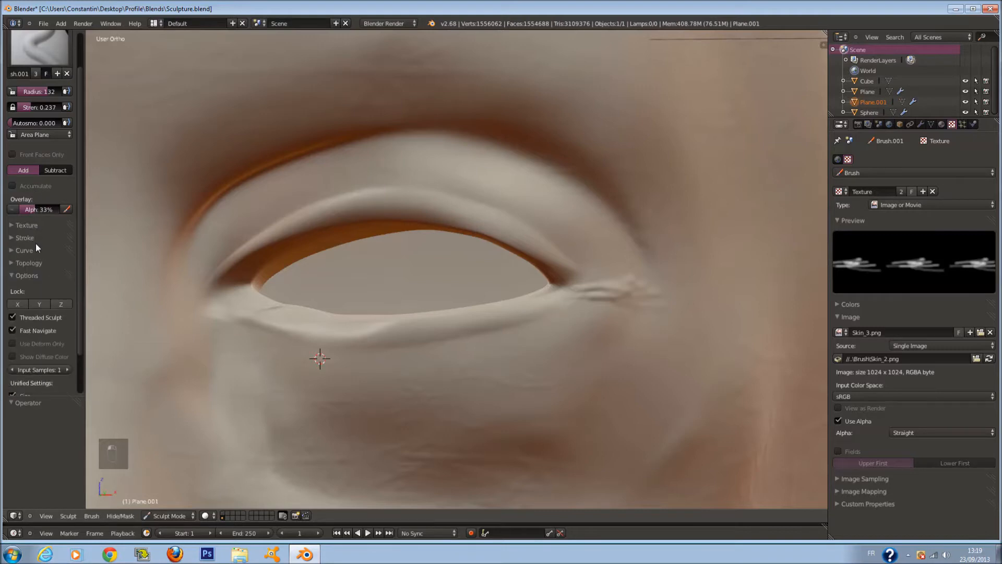
pyautogui.click(36, 272)
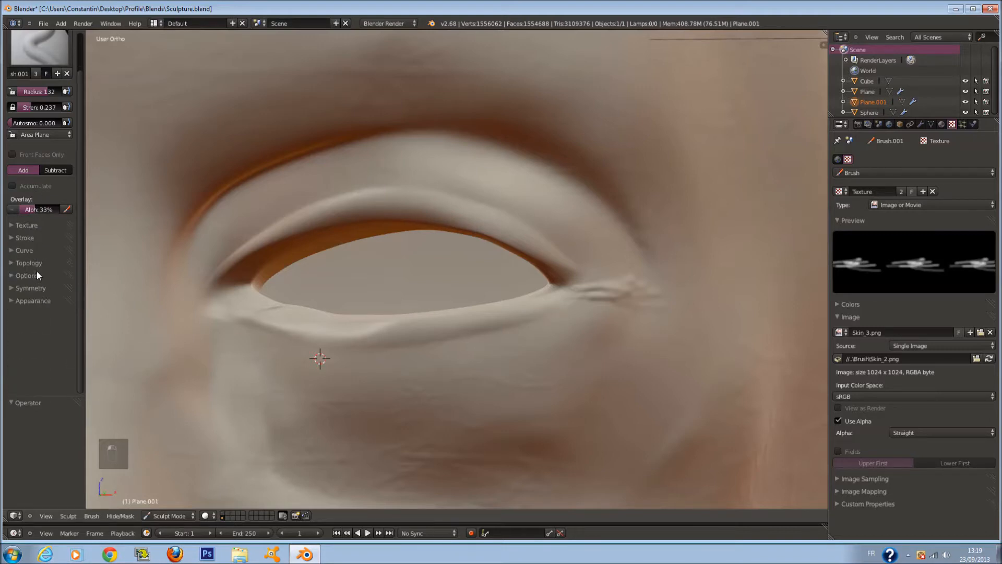
pyautogui.click(35, 254)
pyautogui.click(36, 254)
pyautogui.click(35, 238)
pyautogui.click(36, 238)
pyautogui.click(36, 227)
pyautogui.scroll(-2, 48, 284)
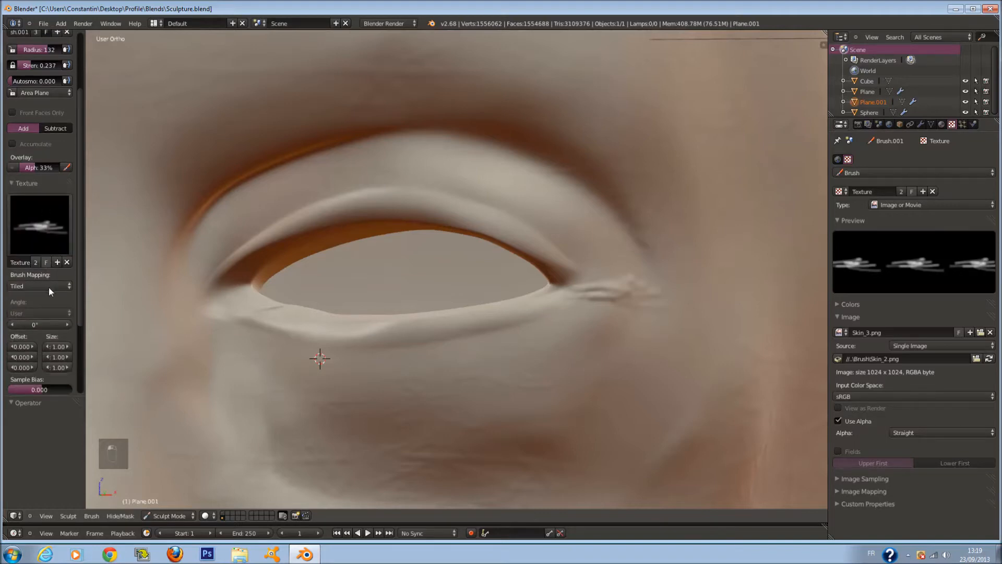
pyautogui.click(48, 284)
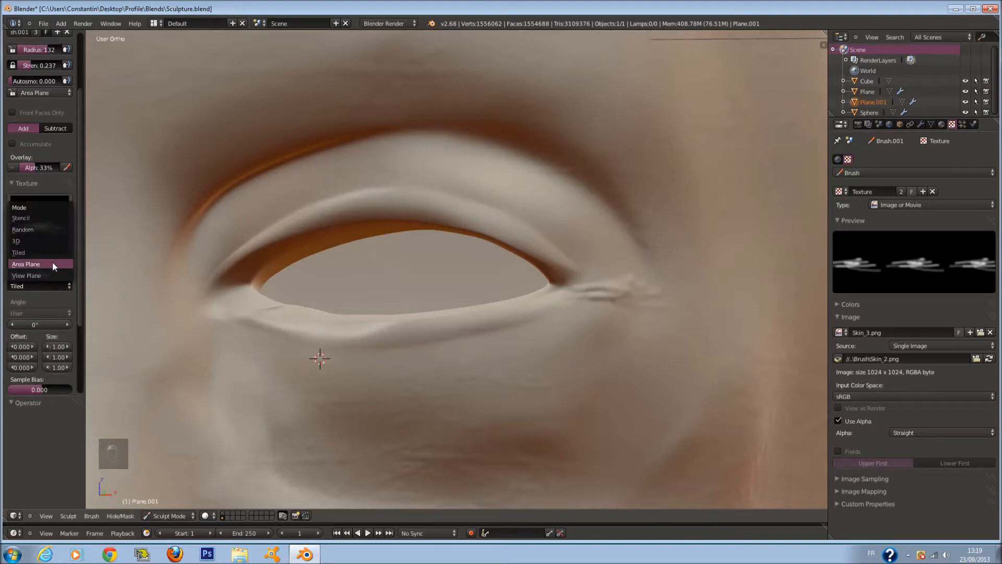
pyautogui.click(48, 218)
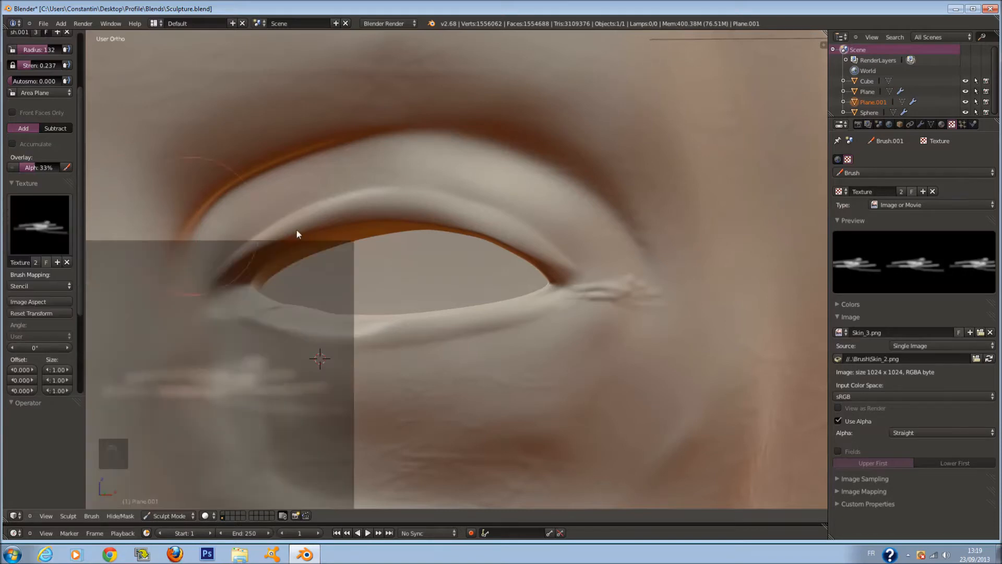
# Step: Stamp stencil creases at the outer and inner eye corners, ending with the stencil rotated to 36.526° over the inner upper lid
pyautogui.moveTo(330, 306)
pyautogui.mouseDown(button='right')
pyautogui.moveTo(359, 320)
pyautogui.moveTo(616, 232)
pyautogui.moveTo(737, 236)
pyautogui.moveTo(691, 260)
pyautogui.moveTo(700, 293)
pyautogui.moveTo(700, 245)
pyautogui.moveTo(709, 281)
pyautogui.moveTo(725, 218)
pyautogui.moveTo(730, 252)
pyautogui.moveTo(677, 271)
pyautogui.moveTo(735, 290)
pyautogui.moveTo(681, 284)
pyautogui.moveTo(684, 242)
pyautogui.moveTo(698, 264)
pyautogui.moveTo(703, 229)
pyautogui.moveTo(708, 319)
pyautogui.moveTo(714, 298)
pyautogui.moveTo(716, 311)
pyautogui.moveTo(694, 320)
pyautogui.mouseUp(button='right')
pyautogui.scroll(1, 634, 240)
pyautogui.moveTo(624, 304); pyautogui.dragTo(640, 316)
pyautogui.moveTo(674, 334)
pyautogui.mouseDown(button='right')
pyautogui.moveTo(651, 346)
pyautogui.moveTo(690, 325)
pyautogui.moveTo(436, 362)
pyautogui.moveTo(296, 340)
pyautogui.moveTo(294, 239)
pyautogui.moveTo(320, 202)
pyautogui.moveTo(311, 181)
pyautogui.moveTo(313, 192)
pyautogui.mouseUp(button='right')
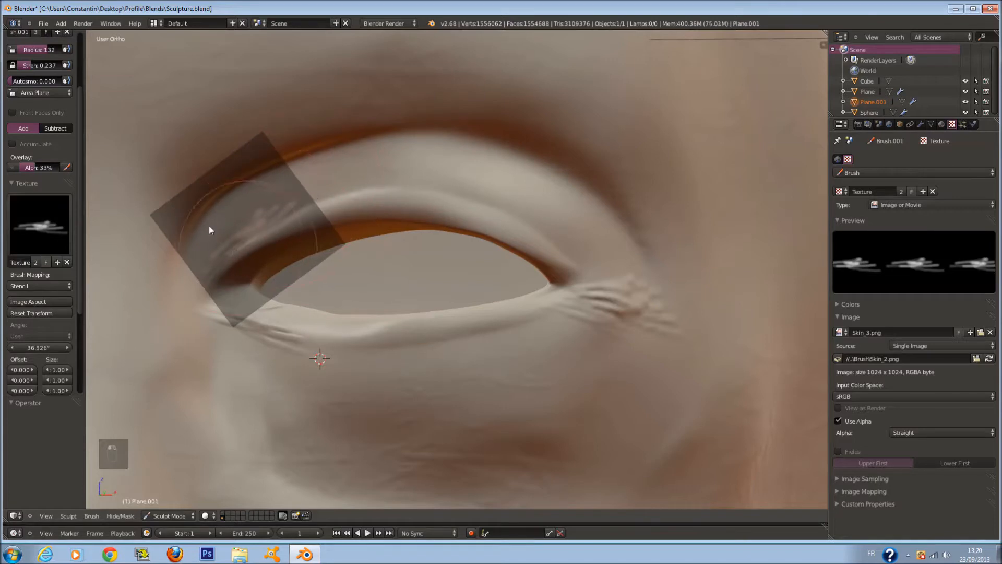
# Step: Set the brush strength to 0.053 and stamp creases around the outer eye and lower lid, rotating the stencil to 346.998° and 329.838°
pyautogui.moveTo(34, 67); pyautogui.dragTo(38, 67)
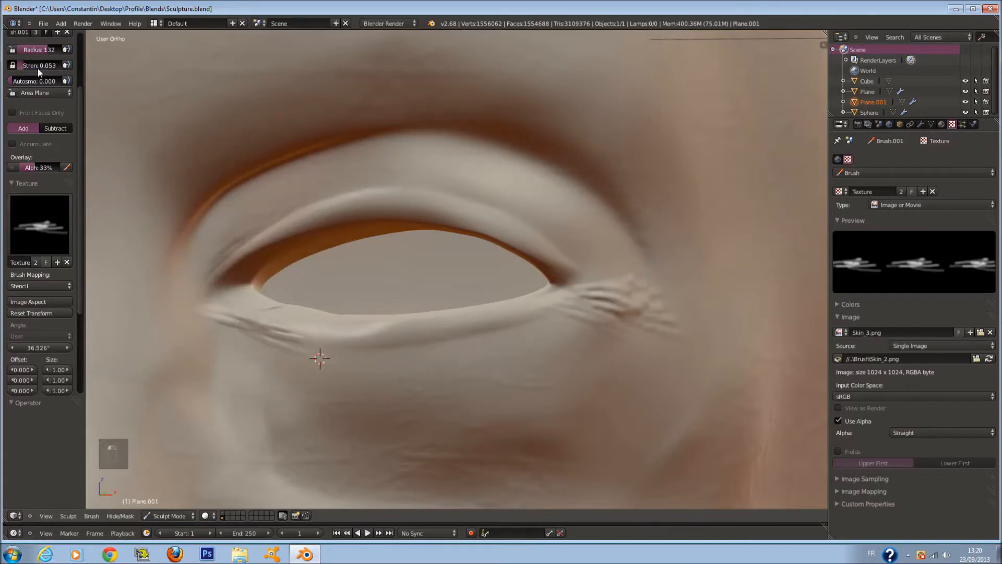
pyautogui.moveTo(416, 356); pyautogui.dragTo(473, 437, button='right')
pyautogui.moveTo(455, 296)
pyautogui.keyDown('ctrl'); pyautogui.mouseDown(button='right')
pyautogui.moveTo(474, 389)
pyautogui.moveTo(711, 320)
pyautogui.moveTo(657, 368)
pyautogui.mouseUp(button='right'); pyautogui.keyUp('ctrl')
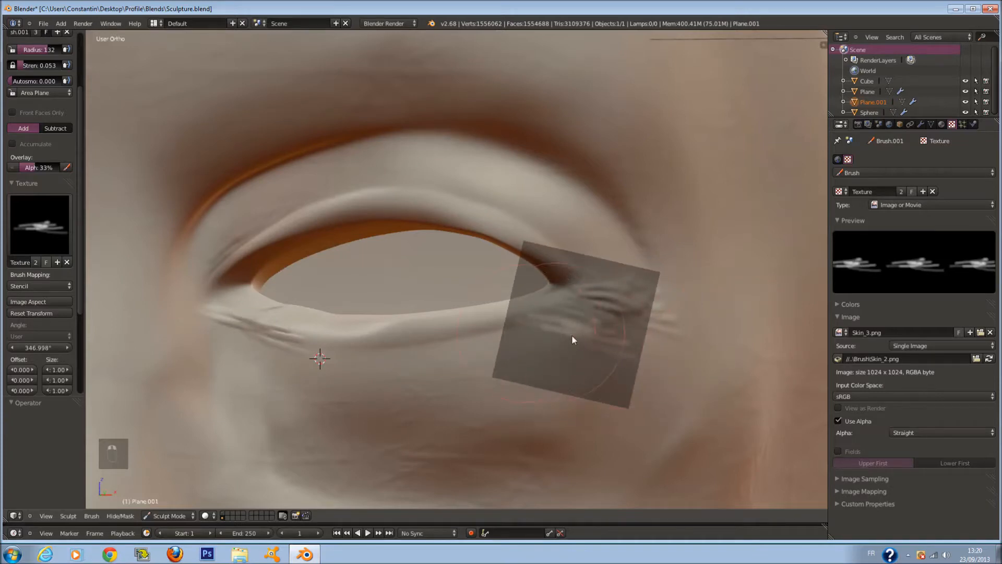
pyautogui.moveTo(601, 333); pyautogui.dragTo(453, 353, button='right')
pyautogui.keyDown('ctrl'); pyautogui.moveTo(517, 344); pyautogui.dragTo(534, 221, button='right'); pyautogui.keyUp('ctrl')
# Step: Rotate the stencil to 280.111° and place it along the fold running from the nostril to the mouth corner
pyautogui.scroll(-8, 541, 237)
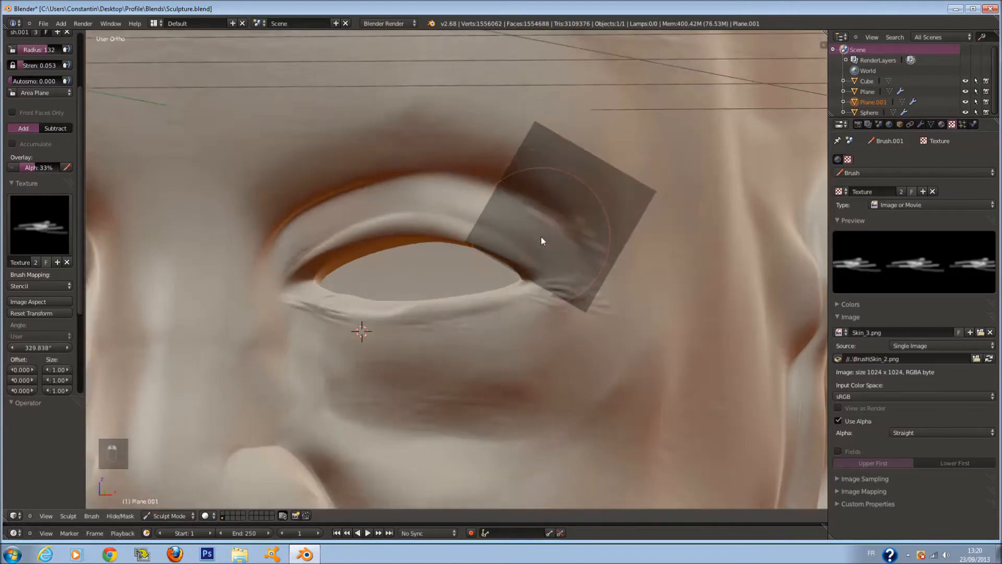
pyautogui.scroll(10, 559, 224)
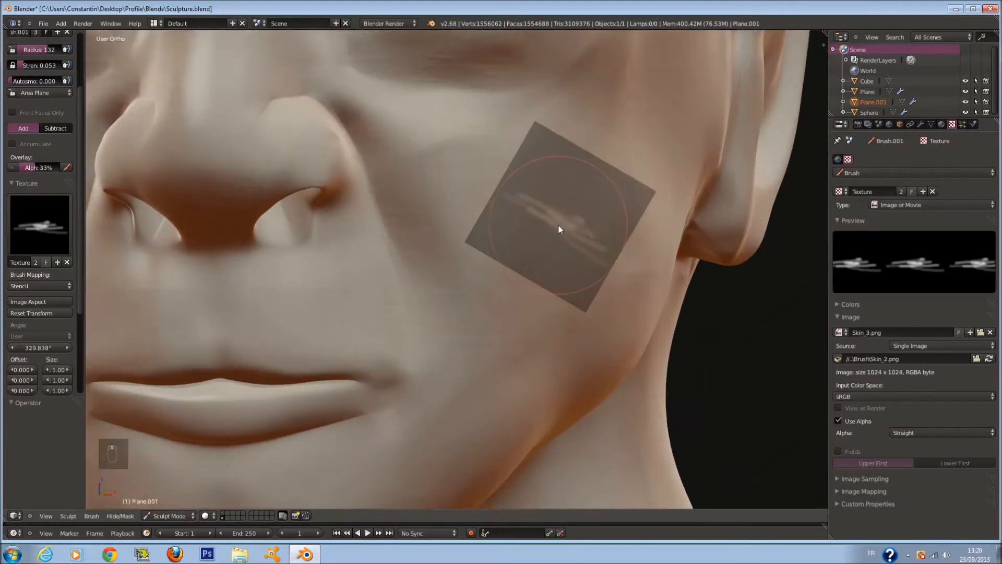
pyautogui.moveTo(565, 236); pyautogui.dragTo(403, 197, button='right')
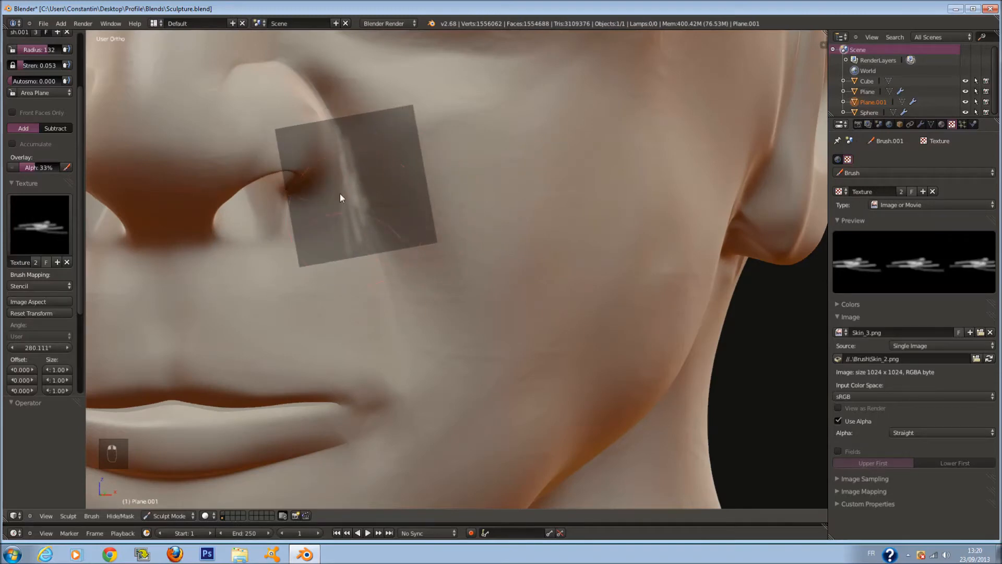
pyautogui.moveTo(351, 221); pyautogui.dragTo(398, 387, button='right')
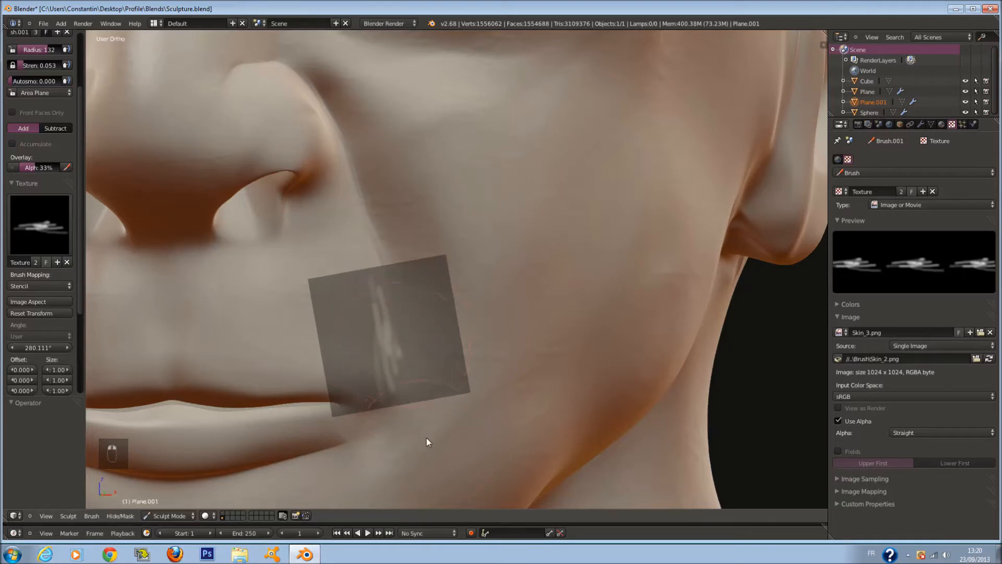
# Step: Stamp creases at the mouth corner and place the stencil, rotated to 12.896°, along the lower lip's edge
pyautogui.moveTo(425, 405); pyautogui.dragTo(277, 387, button='right')
pyautogui.scroll(-1, 487, 408)
pyautogui.keyDown('shift'); pyautogui.scroll(-5, 486, 408); pyautogui.keyUp('shift')
pyautogui.moveTo(334, 401)
pyautogui.keyDown('ctrl'); pyautogui.mouseDown(button='right')
pyautogui.moveTo(318, 310)
pyautogui.moveTo(334, 323)
pyautogui.moveTo(340, 383)
pyautogui.moveTo(325, 384)
pyautogui.mouseUp(button='right'); pyautogui.keyUp('ctrl')
pyautogui.moveTo(263, 391); pyautogui.dragTo(286, 384)
pyautogui.moveTo(254, 397); pyautogui.dragTo(305, 377, button='right')
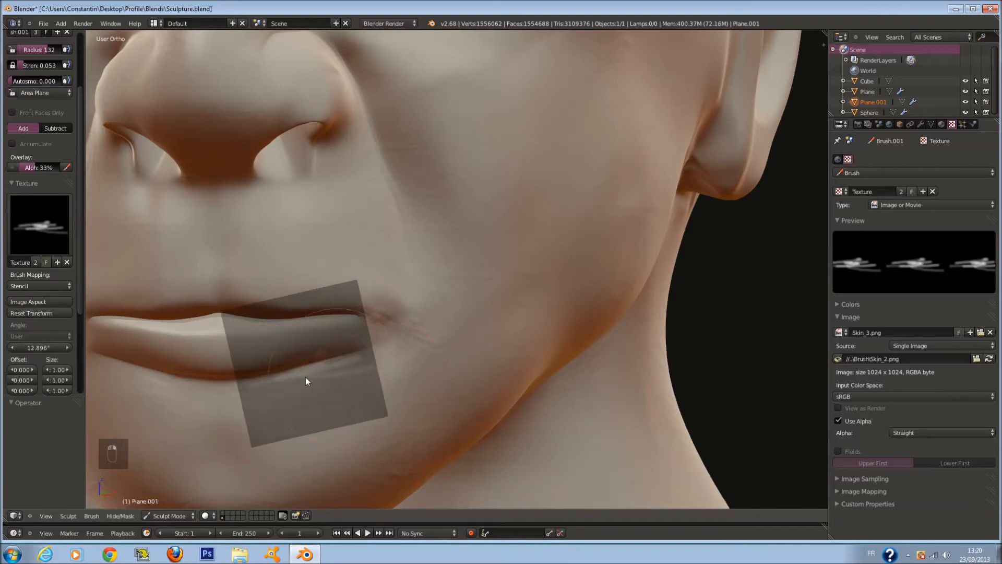
# Step: Load Brush_Z.png from the Brush folder as the brush texture image
pyautogui.click(977, 359)
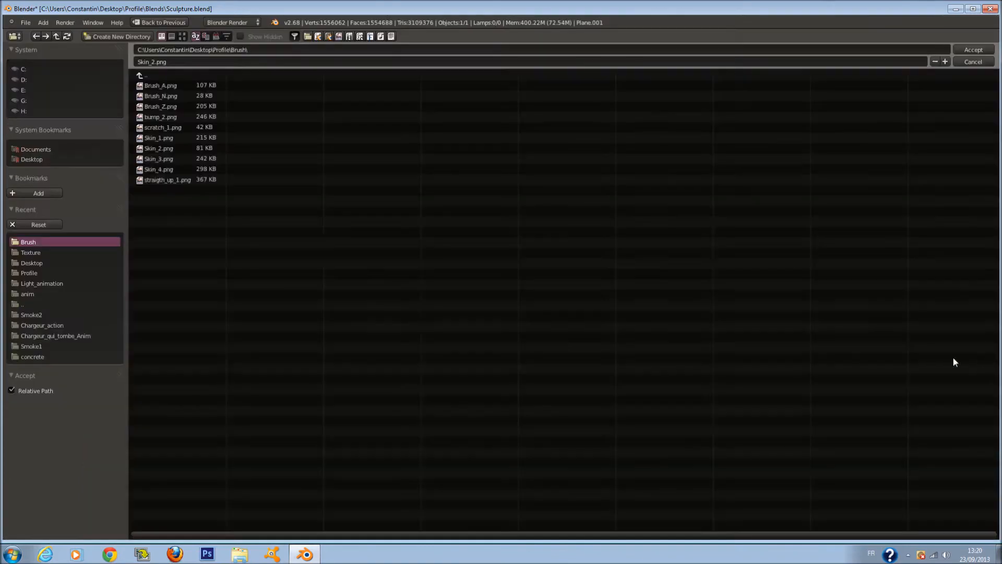
pyautogui.click(181, 36)
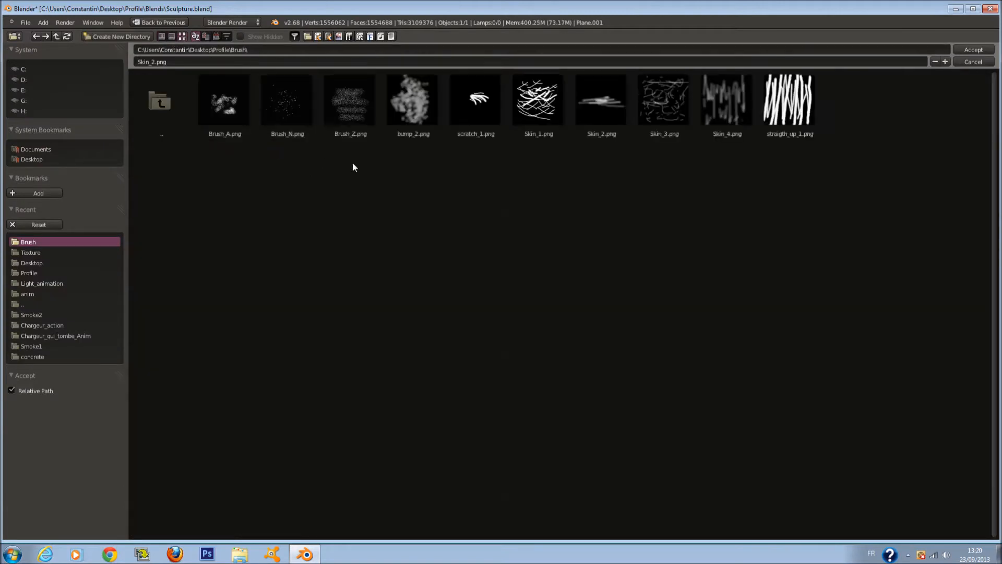
pyautogui.click(355, 111)
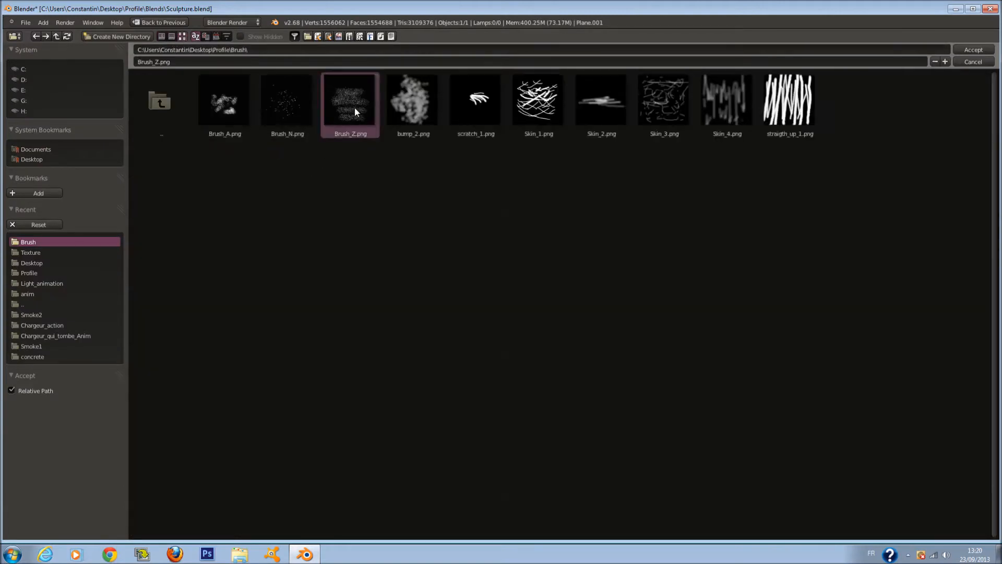
pyautogui.click(974, 49)
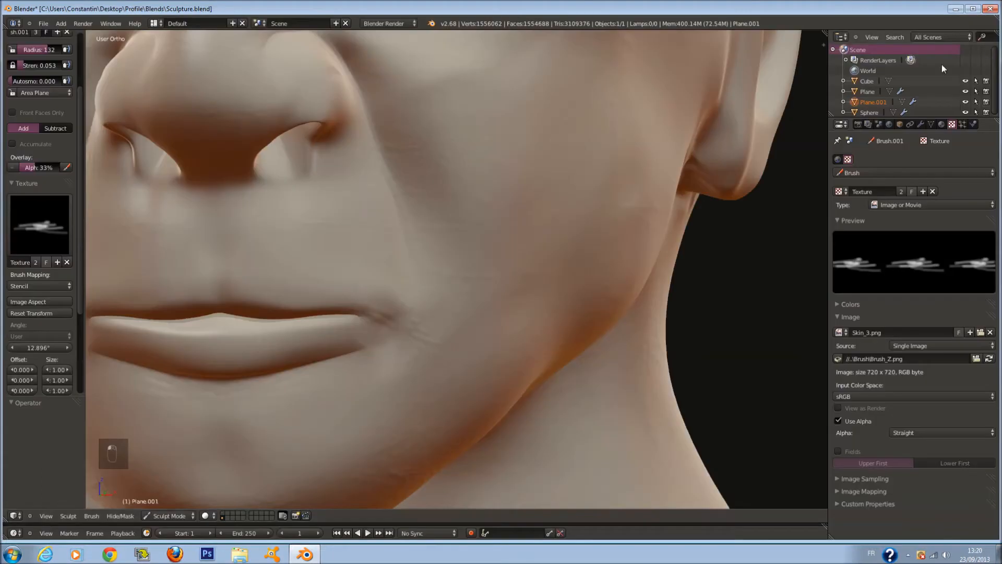
# Step: Switch the brush's texture mapping to Area Plane and set the brush radius to 135
pyautogui.press('f')
pyautogui.click(467, 272)
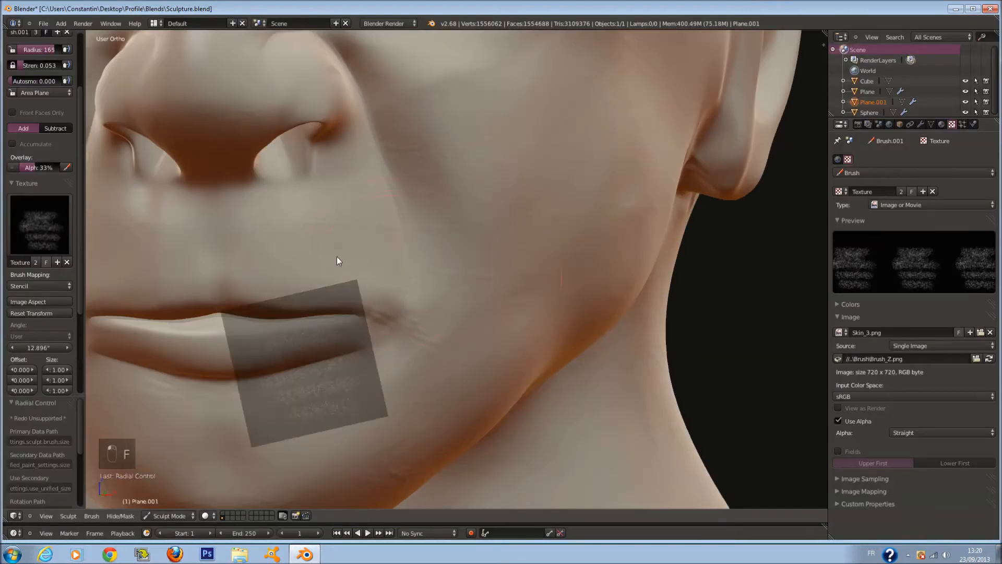
pyautogui.click(39, 286)
pyautogui.click(37, 266)
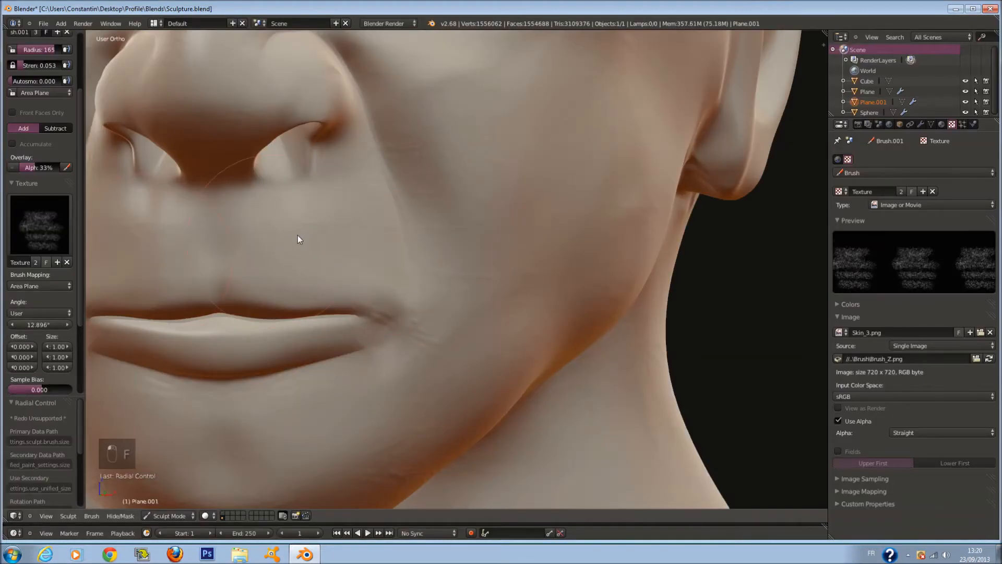
pyautogui.scroll(1, 298, 235)
pyautogui.press('f')
pyautogui.click(269, 223)
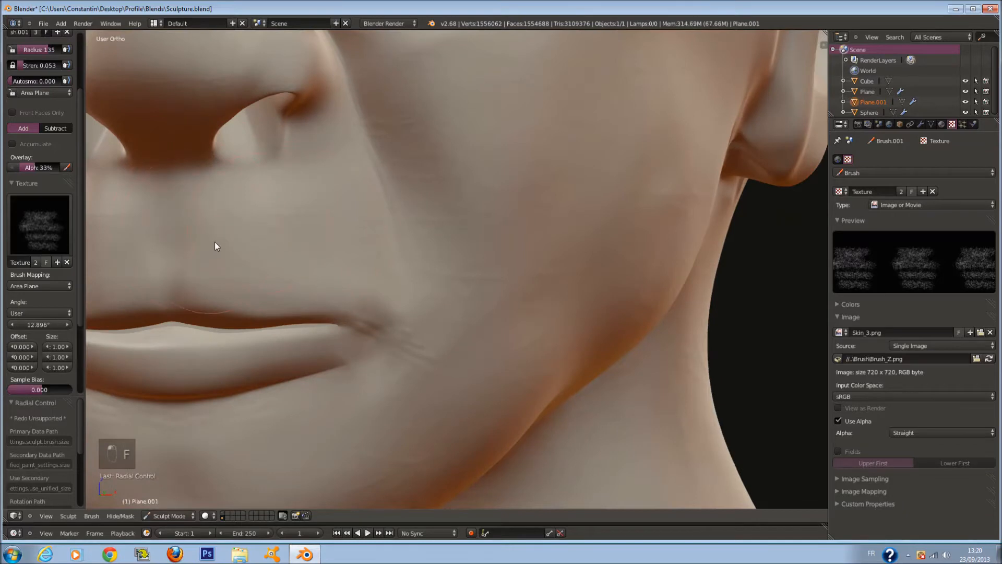
# Step: Try stamping the skin texture above the upper lip at strength 0.289, and undo it
pyautogui.keyDown('shift'); pyautogui.moveTo(230, 230); pyautogui.dragTo(298, 227, button='middle'); pyautogui.keyUp('shift')
pyautogui.scroll(3, 299, 227)
pyautogui.press('f')
pyautogui.click(327, 225)
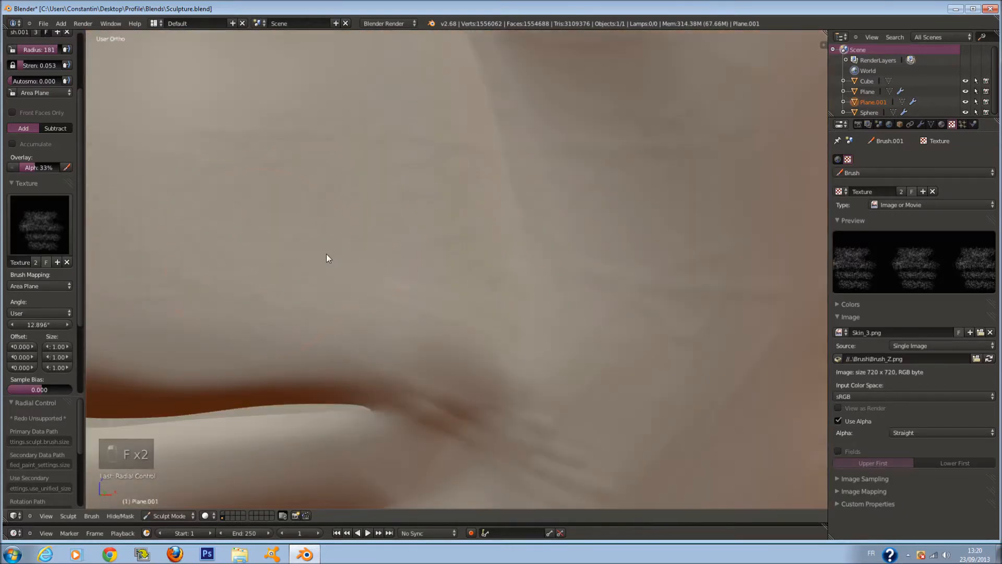
pyautogui.moveTo(18, 66); pyautogui.dragTo(29, 66)
pyautogui.scroll(-1, 33, 67)
pyautogui.scroll(-2, 222, 152)
pyautogui.press('f')
pyautogui.click(234, 156)
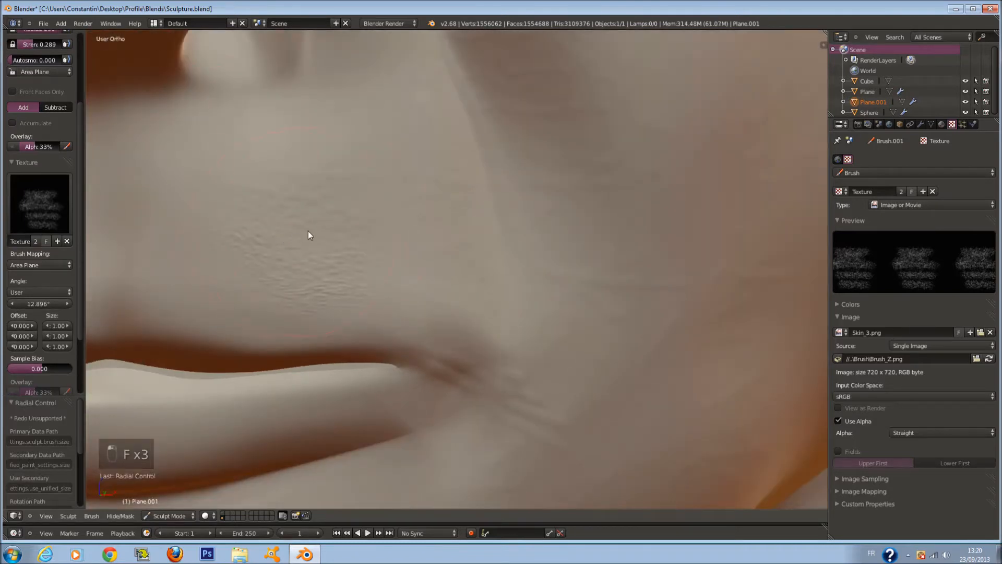
pyautogui.scroll(-3, 309, 235)
pyautogui.scroll(1, 303, 217)
pyautogui.hotkey('ctrl', 'z')
# Step: Set the brush strength to 0.118 and brush fine skin texture over the upper lip, nose and cheek
pyautogui.moveTo(51, 47); pyautogui.dragTo(42, 45)
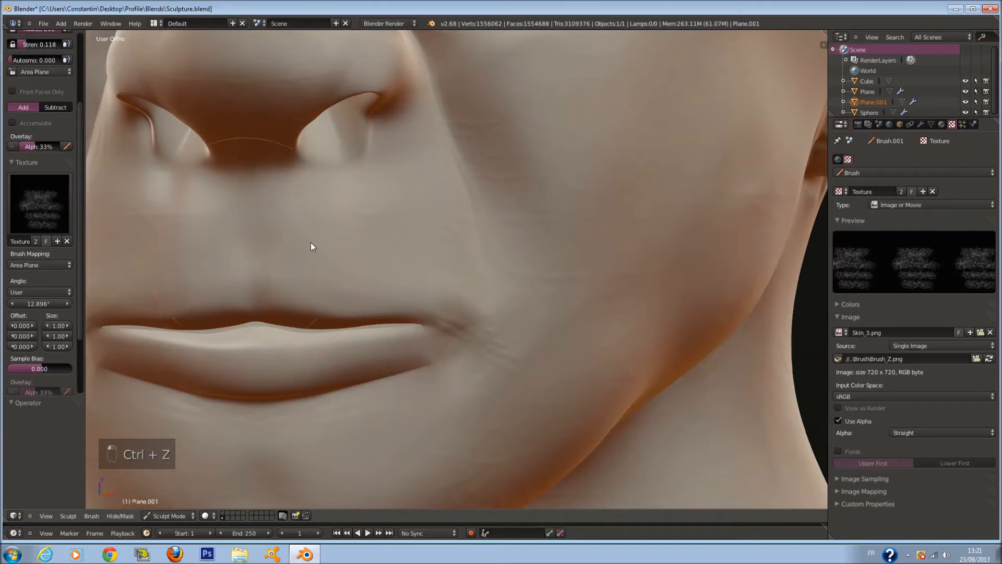
pyautogui.scroll(-2, 440, 218)
pyautogui.moveTo(440, 218); pyautogui.dragTo(378, 268, button='middle')
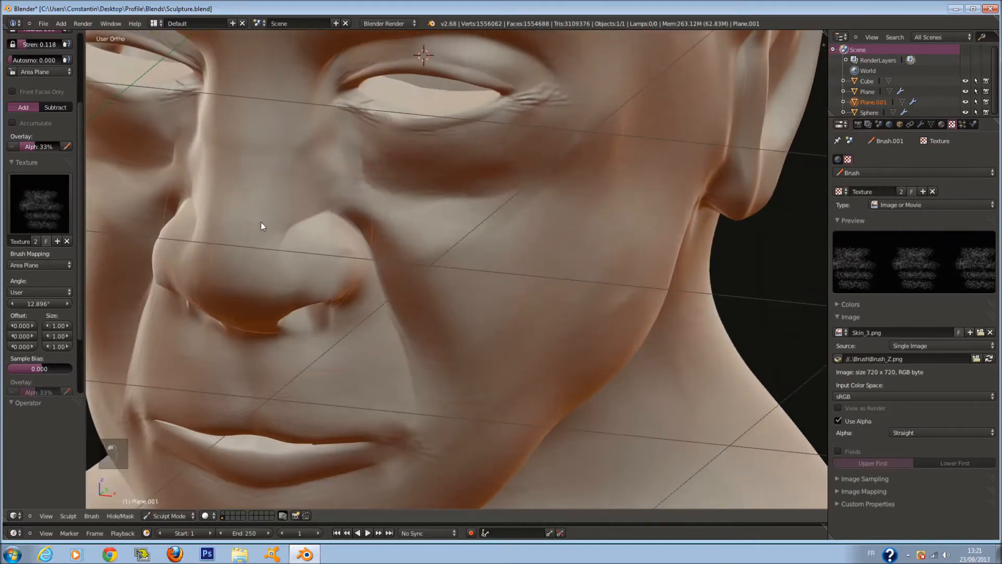
pyautogui.moveTo(408, 295); pyautogui.dragTo(384, 274, button='middle')
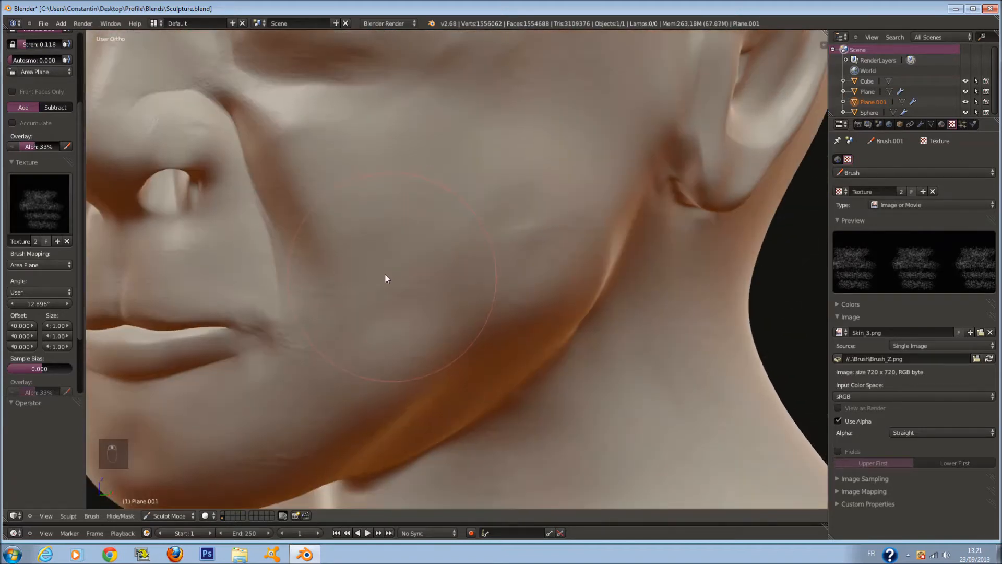
pyautogui.press('f')
pyautogui.moveTo(444, 287)
pyautogui.mouseDown(button='middle')
pyautogui.moveTo(447, 303)
pyautogui.moveTo(285, 219)
pyautogui.mouseUp(button='middle')
pyautogui.click(423, 293)
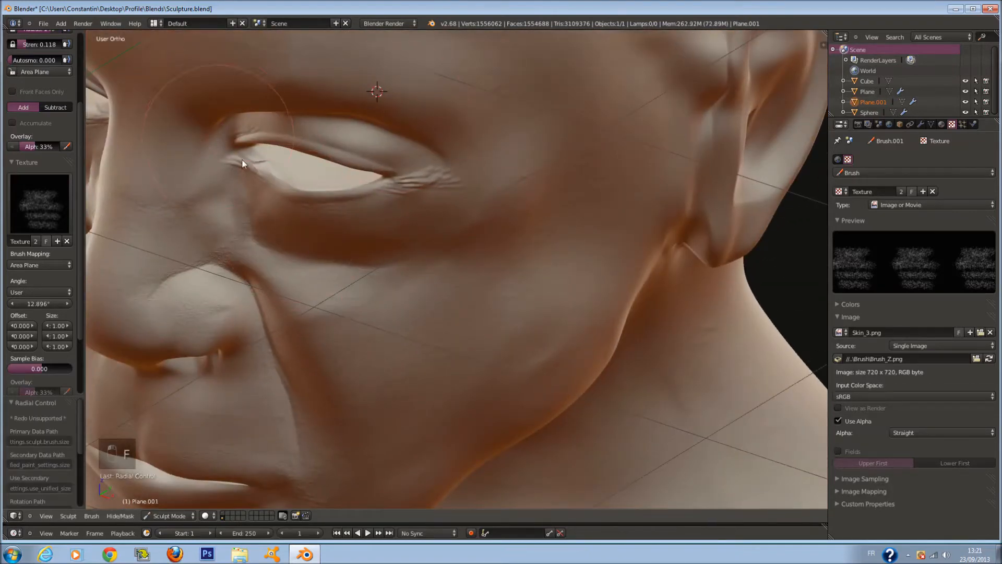
# Step: Brush the skin texture around the eye and over the side of the face, resizing the brush to suit each area
pyautogui.moveTo(241, 159); pyautogui.dragTo(336, 209, button='middle')
pyautogui.press('f')
pyautogui.click(388, 264)
pyautogui.moveTo(377, 293); pyautogui.dragTo(422, 232, button='middle')
pyautogui.press('f')
pyautogui.click(396, 232)
pyautogui.moveTo(192, 157); pyautogui.dragTo(231, 172, button='middle')
pyautogui.press('f')
# Step: Brush the skin texture over the back of the neck and shoulders, adjusting the brush size
pyautogui.moveTo(264, 398); pyautogui.dragTo(352, 297, button='middle')
pyautogui.scroll(-3, 309, 315)
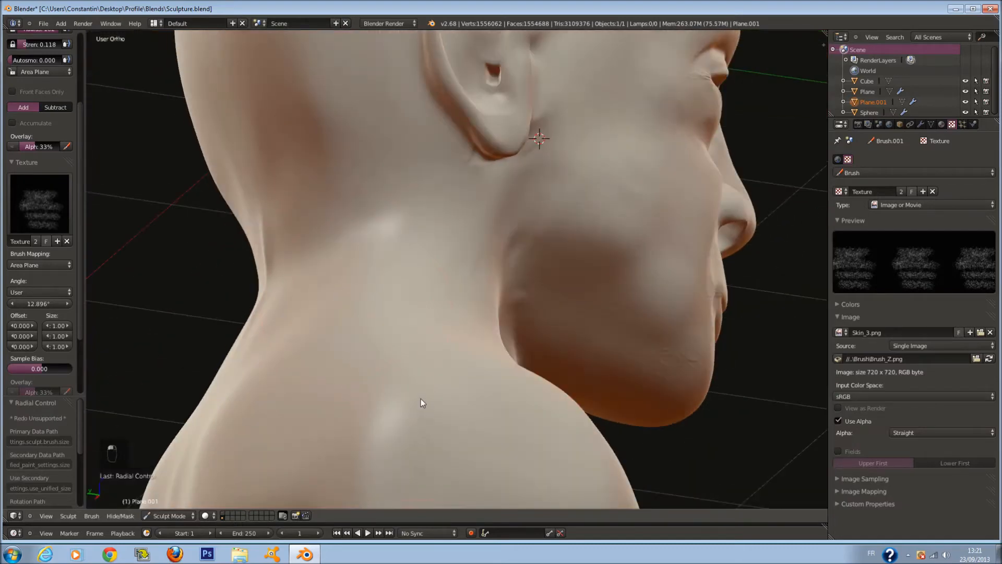
pyautogui.scroll(-3, 419, 399)
pyautogui.moveTo(434, 407); pyautogui.dragTo(491, 397, button='middle')
pyautogui.scroll(5, 493, 387)
pyautogui.press('f')
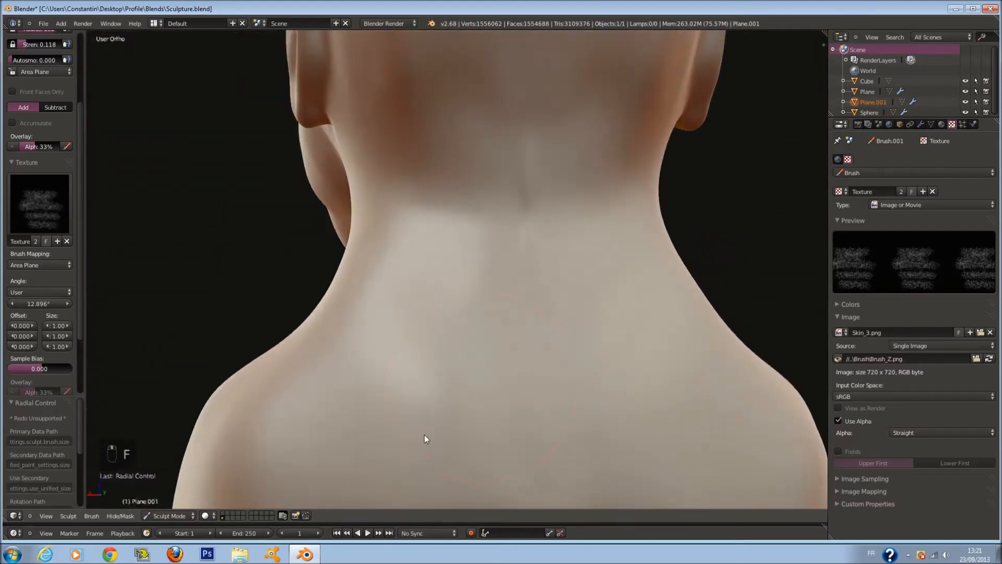
pyautogui.press('f')
pyautogui.press('f')
pyautogui.moveTo(481, 181); pyautogui.dragTo(497, 225, button='middle')
pyautogui.press('f')
pyautogui.click(515, 239)
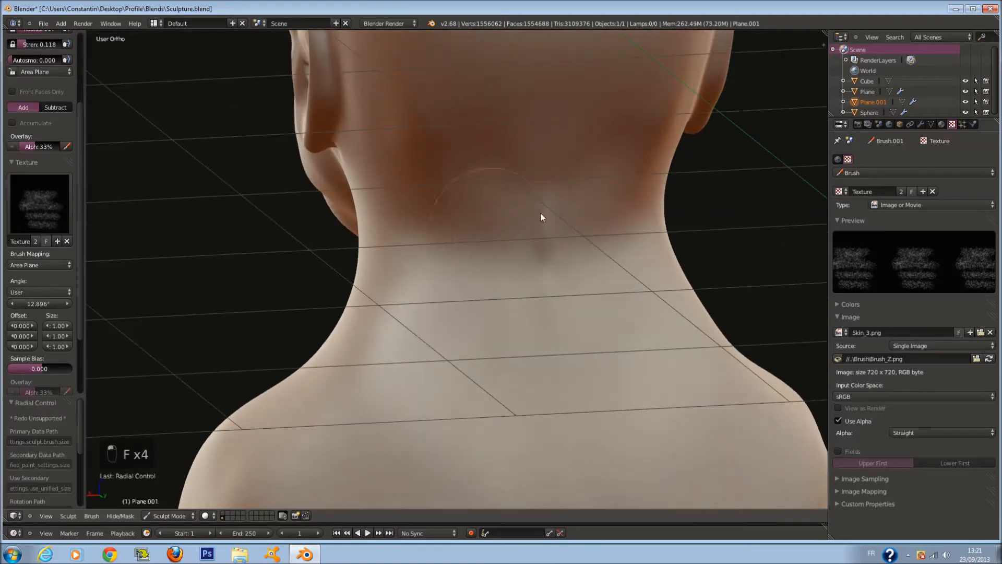
# Step: Brush the skin texture onto the side of the neck below the jaw and save the file
pyautogui.moveTo(392, 290); pyautogui.dragTo(505, 391, button='middle')
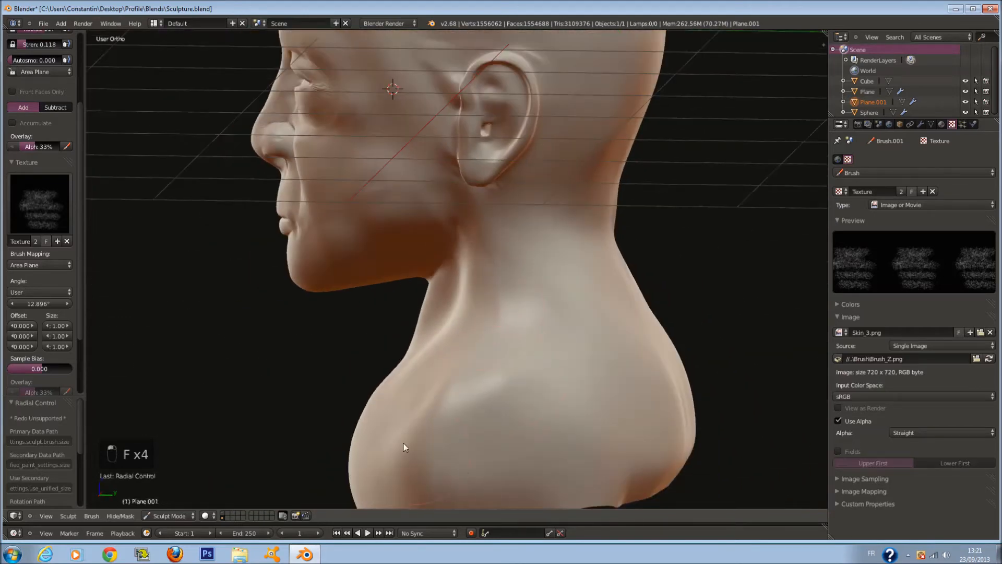
pyautogui.moveTo(436, 396); pyautogui.dragTo(513, 399, button='middle')
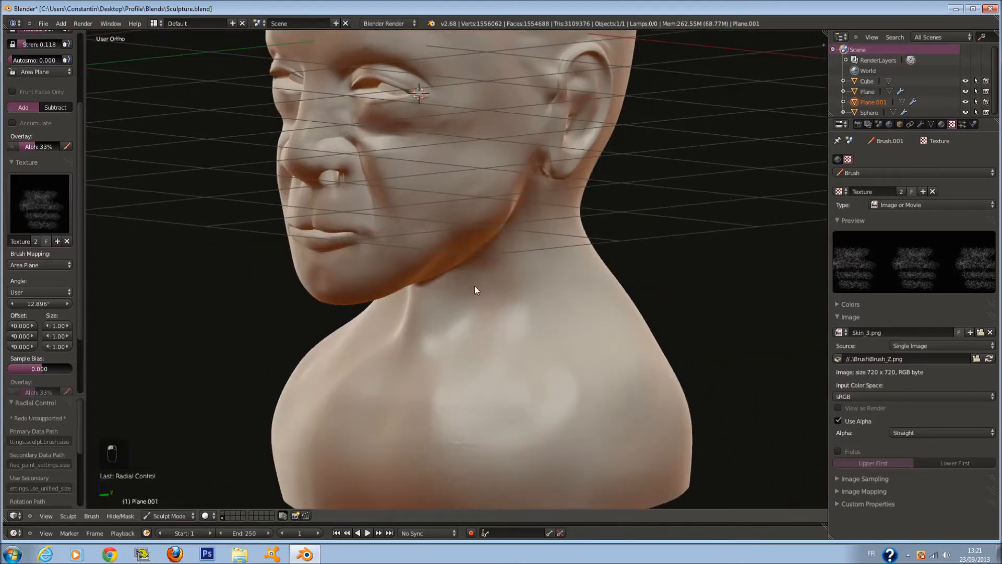
pyautogui.scroll(3, 490, 298)
pyautogui.scroll(4, 432, 242)
pyautogui.press('f')
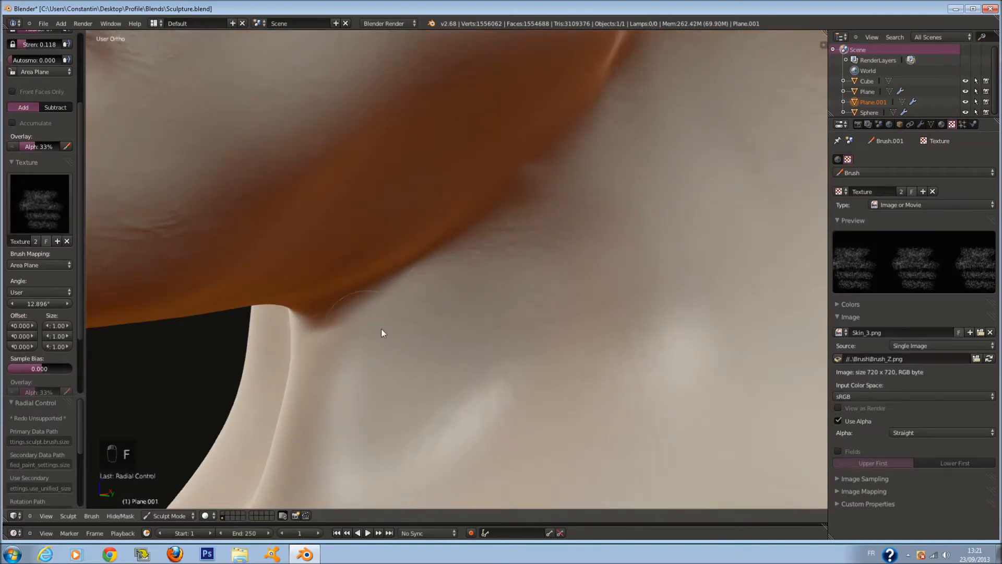
pyautogui.scroll(-1, 383, 330)
pyautogui.hotkey('ctrl', 's')
pyautogui.click(399, 342)
# Step: Brush the skin texture along the jawline, under the chin and around the mouth corners, adjusting the brush size
pyautogui.scroll(-5, 418, 303)
pyautogui.scroll(7, 356, 229)
pyautogui.press('f')
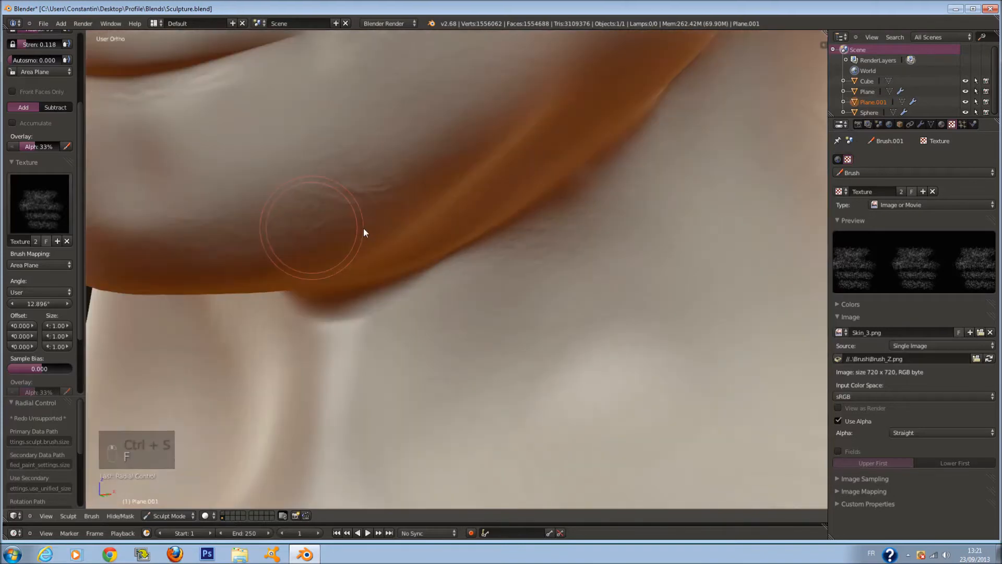
pyautogui.click(363, 227)
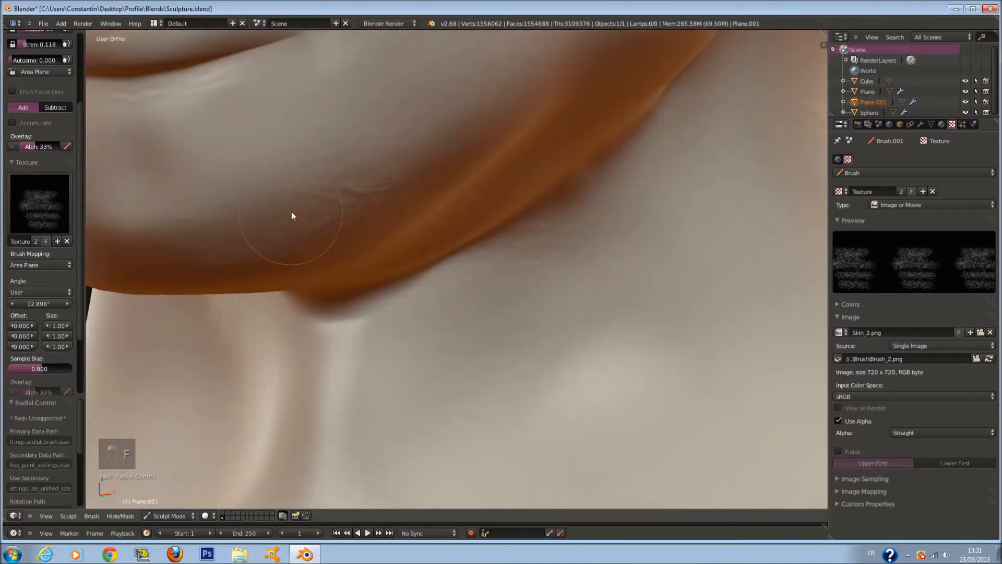
pyautogui.moveTo(291, 212); pyautogui.dragTo(316, 189, button='middle')
pyautogui.press('f')
pyautogui.click(380, 189)
pyautogui.moveTo(163, 117); pyautogui.dragTo(271, 150, button='middle')
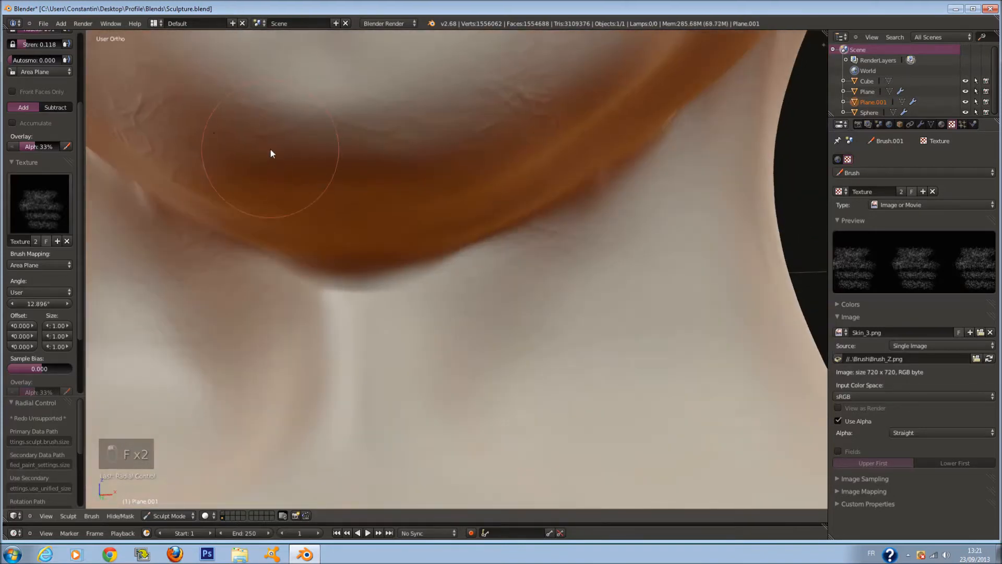
pyautogui.scroll(-5, 183, 125)
pyautogui.scroll(2, 230, 148)
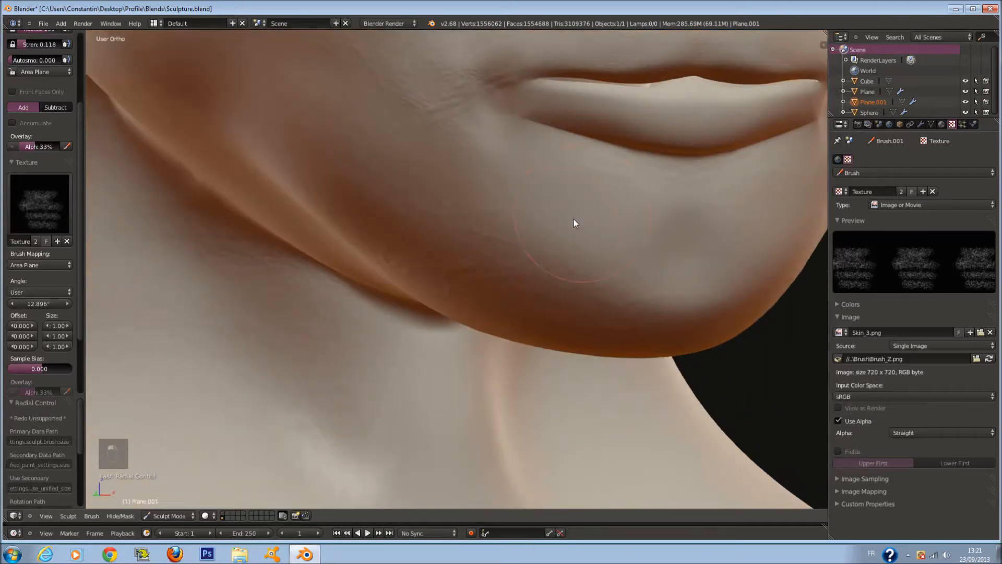
pyautogui.moveTo(574, 224); pyautogui.dragTo(380, 277, button='middle')
pyautogui.moveTo(446, 91); pyautogui.dragTo(415, 149, button='middle')
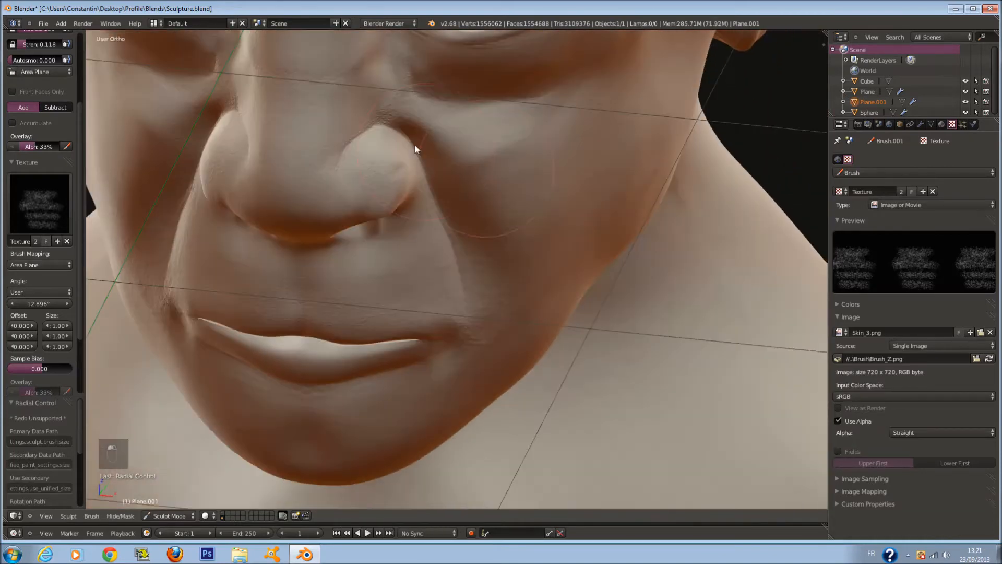
# Step: Select the Crease brush, set its radius to 28 and carve a horizontal crease just below the lower lip
pyautogui.scroll(5, 35, 92)
pyautogui.click(33, 69)
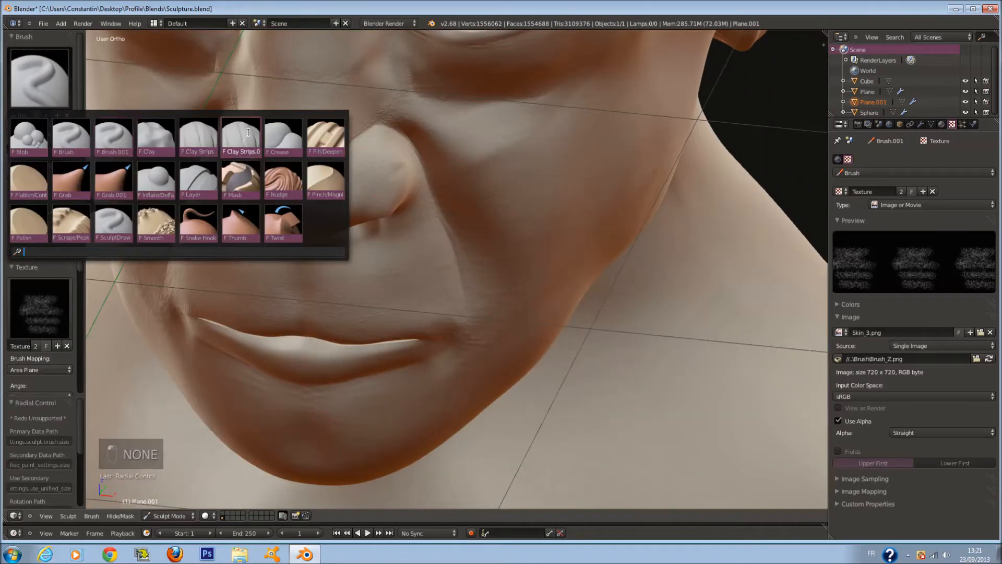
pyautogui.click(281, 136)
pyautogui.moveTo(365, 208)
pyautogui.mouseDown(button='middle')
pyautogui.moveTo(381, 161)
pyautogui.moveTo(382, 182)
pyautogui.mouseUp(button='middle')
pyautogui.scroll(3, 381, 181)
pyautogui.press('f')
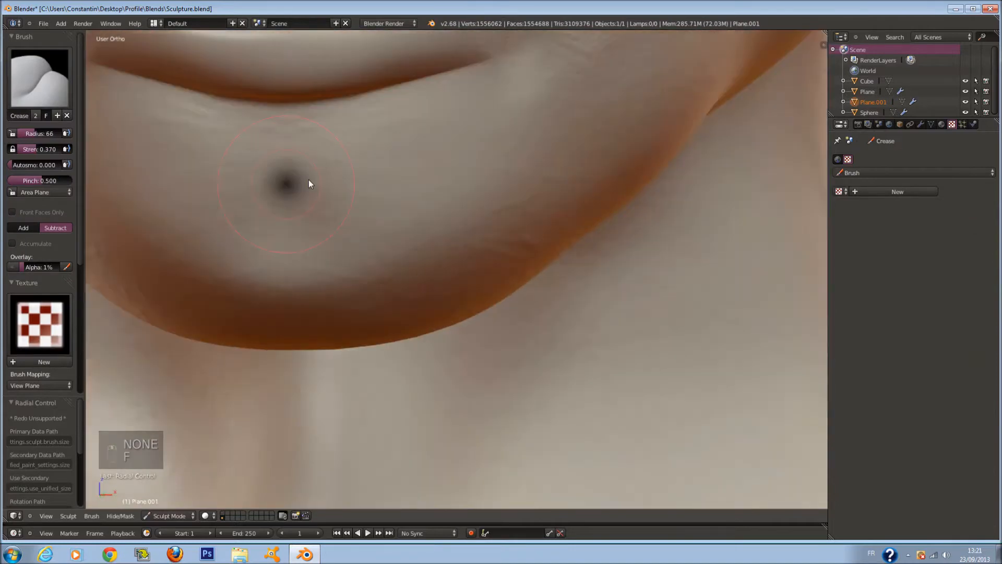
pyautogui.click(302, 179)
pyautogui.moveTo(235, 125); pyautogui.dragTo(358, 123)
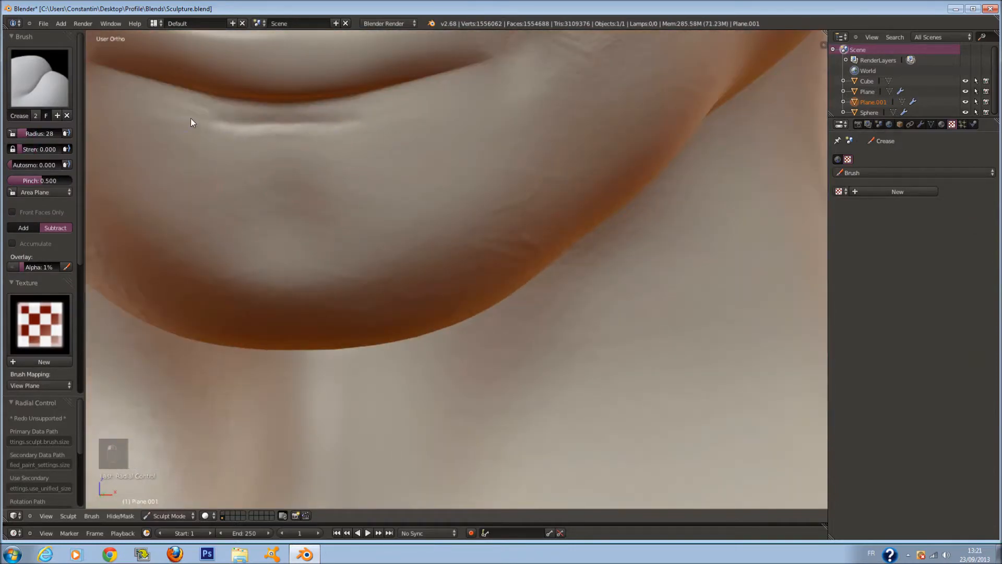
# Step: Set the Crease brush to radius 54 and strength 0.158 and carve faint horizontal creases between the lower lip and chin
pyautogui.press('f')
pyautogui.click(271, 170)
pyautogui.moveTo(33, 151); pyautogui.dragTo(43, 152)
pyautogui.moveTo(493, 105); pyautogui.dragTo(492, 119, button='middle')
pyautogui.press('f')
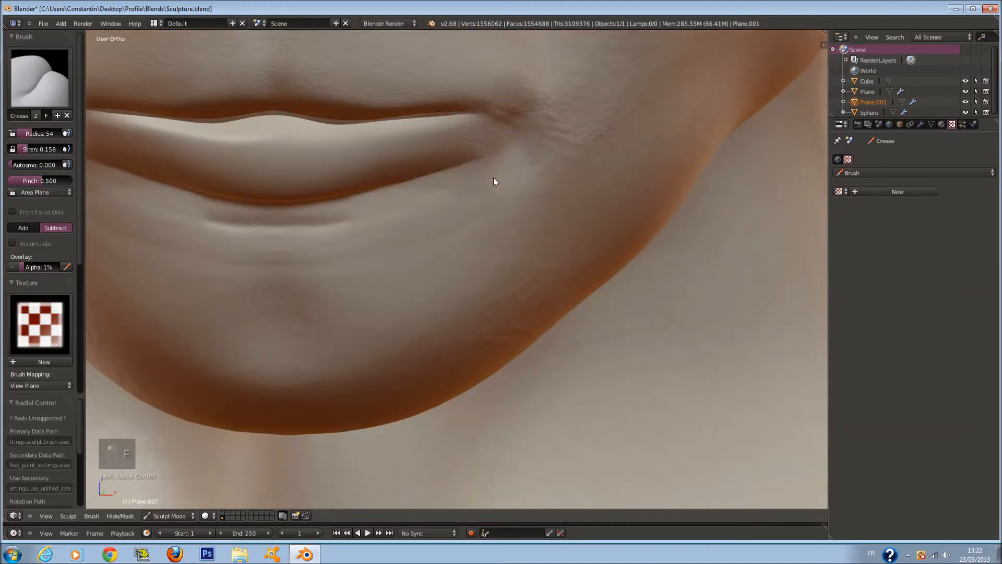
# Step: Try carving a crease beside the mouth corner at strength 1.000, and undo it
pyautogui.moveTo(26, 149); pyautogui.dragTo(321, 136)
pyautogui.moveTo(532, 84); pyautogui.dragTo(535, 175)
pyautogui.hotkey('ctrl', 'z')
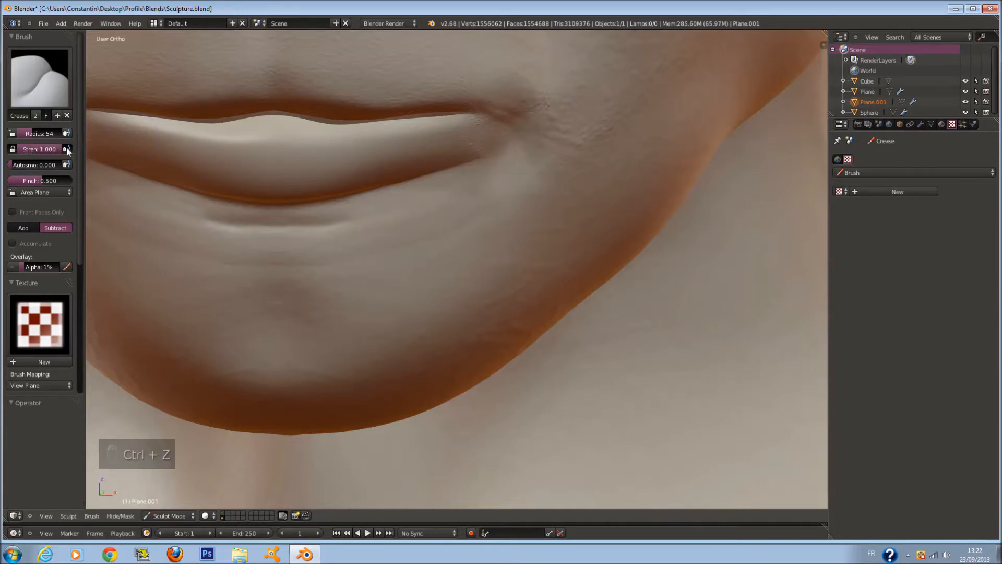
# Step: Set the Crease brush to strength 0.197 and radius 43 and work the crease beside the mouth corner
pyautogui.moveTo(17, 152); pyautogui.dragTo(21, 155)
pyautogui.press('f')
pyautogui.click(554, 165)
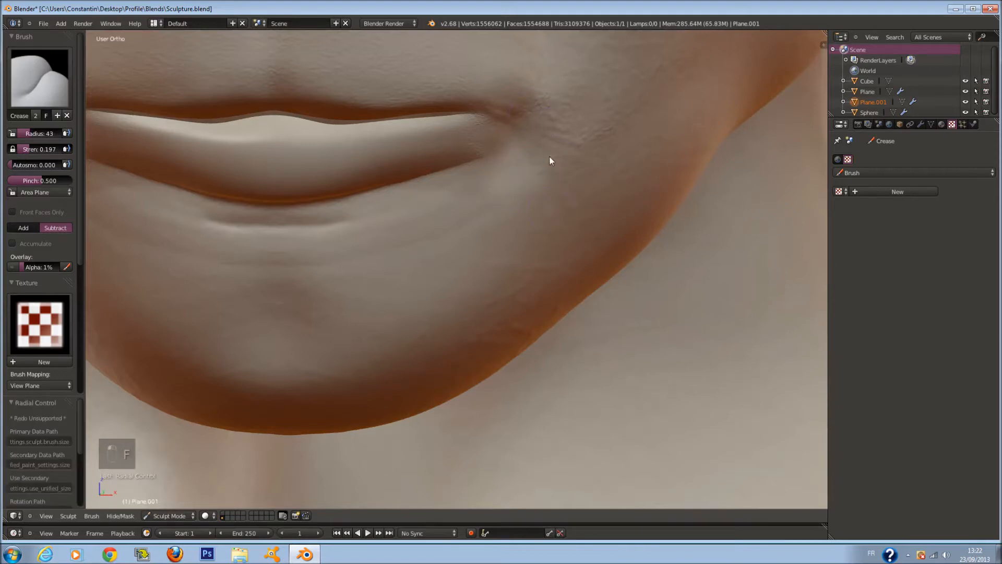
pyautogui.moveTo(549, 160); pyautogui.dragTo(547, 159, button='middle')
# Step: Enlarge the Crease brush to radius 69 and carve the philtrum groove and the folds of the upper lip
pyautogui.press('f')
pyautogui.click(387, 203)
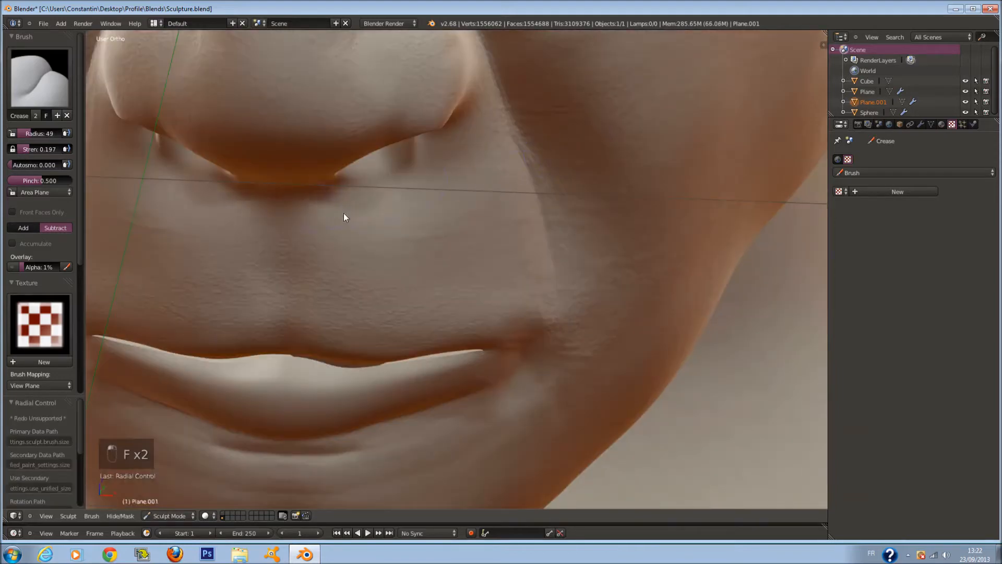
pyautogui.press('f')
pyautogui.click(293, 273)
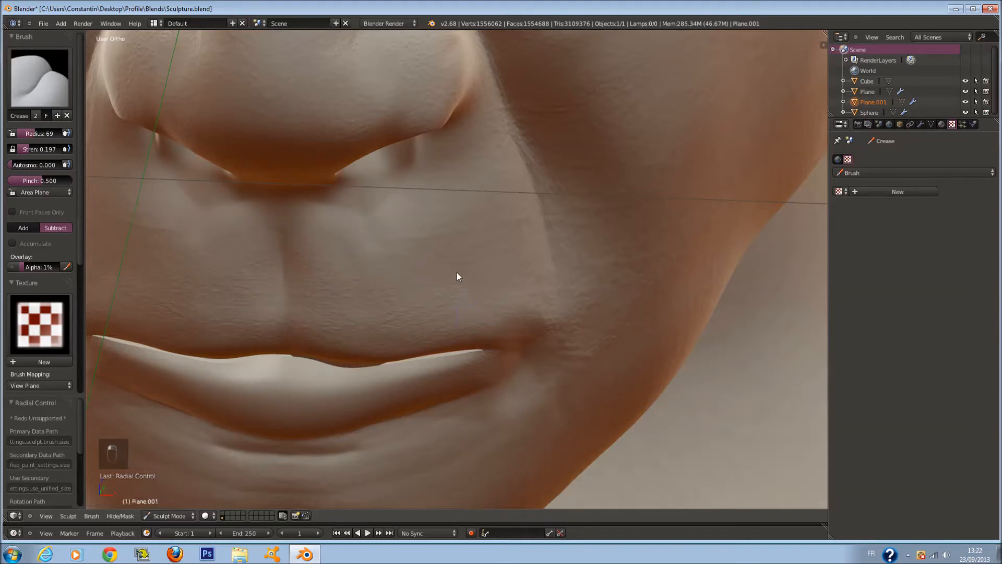
# Step: Carve the fold below the mouth corner and deepen the hollow in the middle of the chin
pyautogui.moveTo(491, 290); pyautogui.dragTo(484, 260, button='middle')
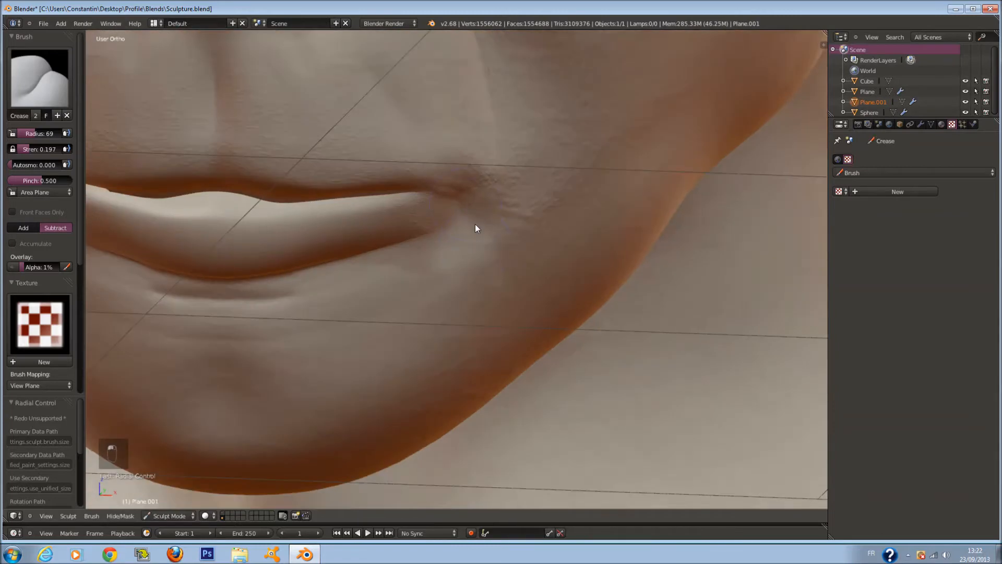
pyautogui.moveTo(333, 314); pyautogui.dragTo(300, 334, button='middle')
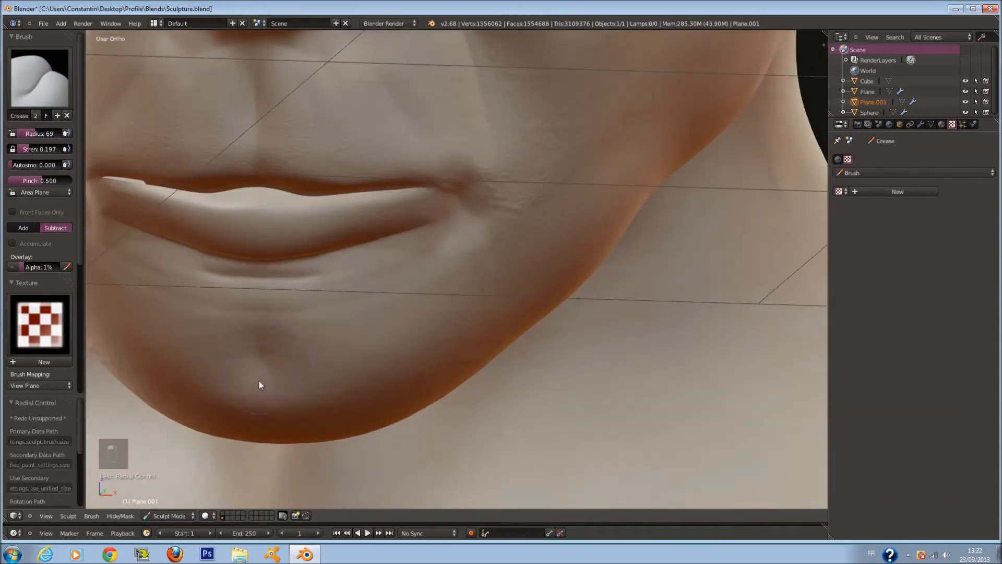
pyautogui.scroll(-4, 439, 273)
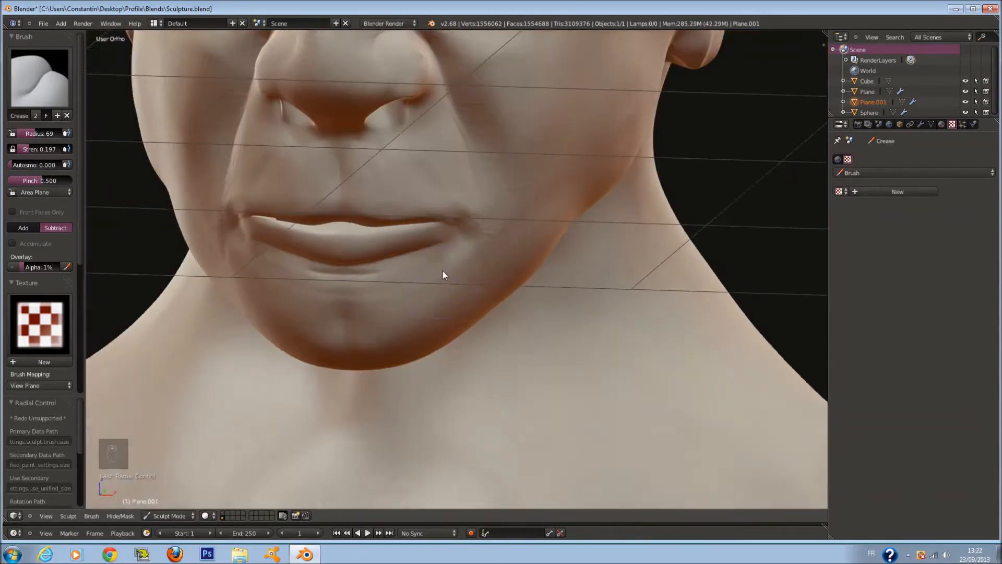
pyautogui.moveTo(443, 271); pyautogui.dragTo(436, 252, button='middle')
# Step: Carve creases across the front and side of the neck beneath the jaw with the Crease brush
pyautogui.scroll(2, 425, 235)
pyautogui.moveTo(416, 217)
pyautogui.mouseDown(button='middle')
pyautogui.moveTo(383, 111)
pyautogui.moveTo(361, 78)
pyautogui.mouseUp(button='middle')
pyautogui.moveTo(430, 274)
pyautogui.mouseDown()
pyautogui.moveTo(537, 199)
pyautogui.moveTo(272, 301)
pyautogui.mouseUp()
pyautogui.moveTo(271, 302)
pyautogui.mouseDown(button='middle')
pyautogui.moveTo(308, 293)
pyautogui.moveTo(345, 325)
pyautogui.mouseUp(button='middle')
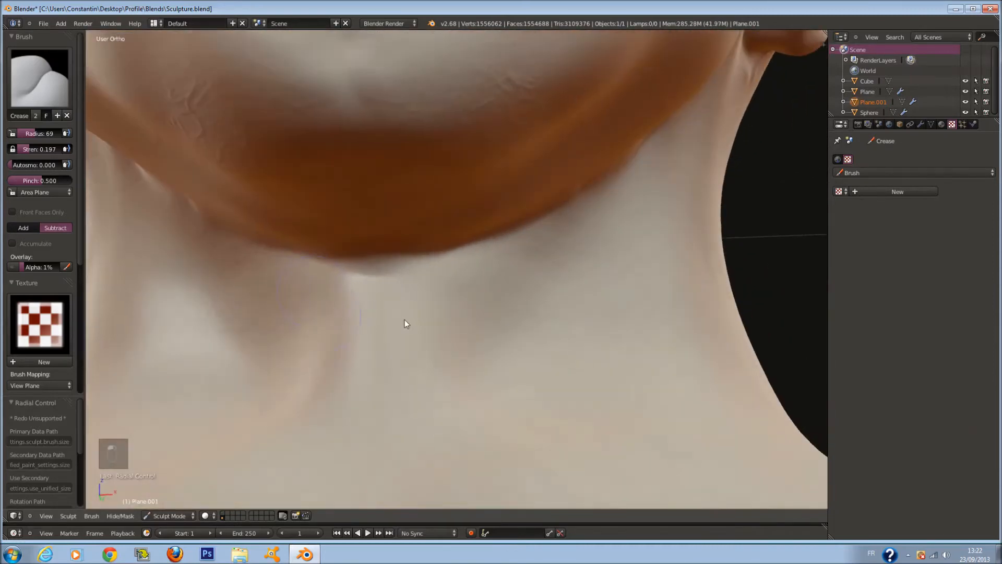
pyautogui.moveTo(622, 262); pyautogui.dragTo(436, 347, button='middle')
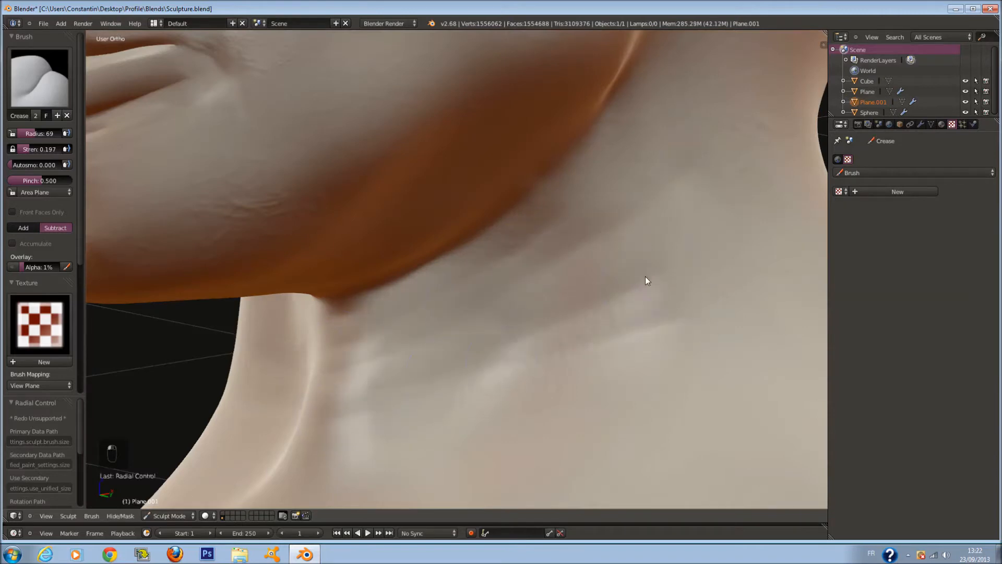
pyautogui.moveTo(636, 179)
pyautogui.mouseDown(button='middle')
pyautogui.moveTo(622, 237)
pyautogui.moveTo(584, 221)
pyautogui.moveTo(304, 242)
pyautogui.mouseUp(button='middle')
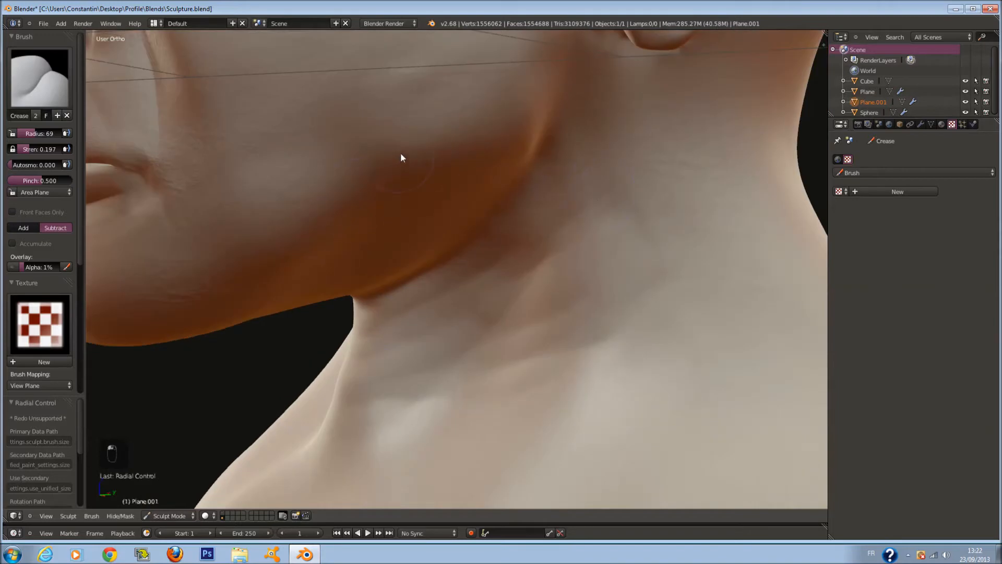
pyautogui.moveTo(401, 154); pyautogui.dragTo(477, 164, button='middle')
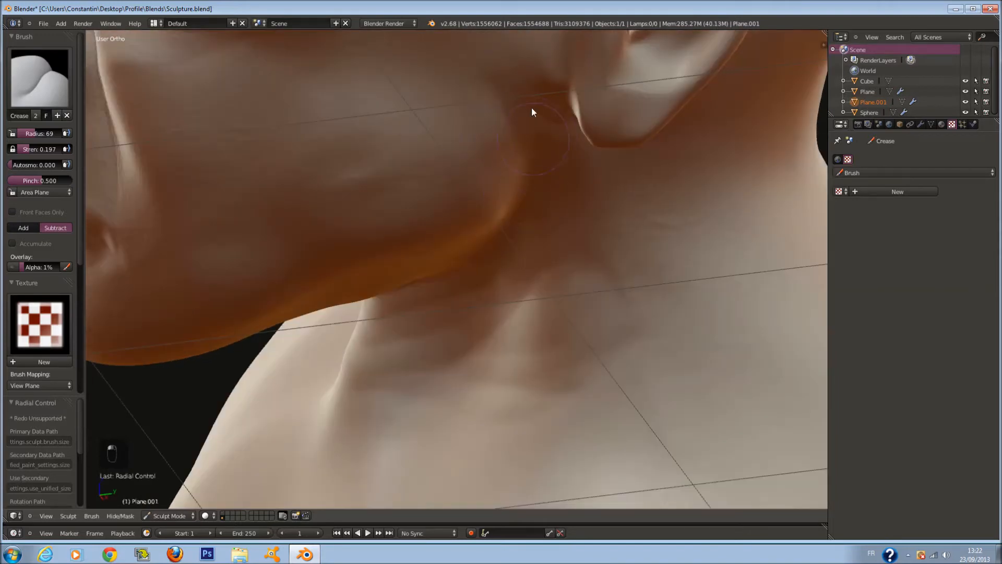
# Step: Carve creases behind the jaw, around the earlobe and in front of the ear with the Crease brush
pyautogui.moveTo(515, 108)
pyautogui.mouseDown(button='middle')
pyautogui.moveTo(425, 83)
pyautogui.moveTo(430, 183)
pyautogui.moveTo(490, 233)
pyautogui.moveTo(385, 213)
pyautogui.moveTo(454, 217)
pyautogui.moveTo(510, 179)
pyautogui.mouseUp(button='middle')
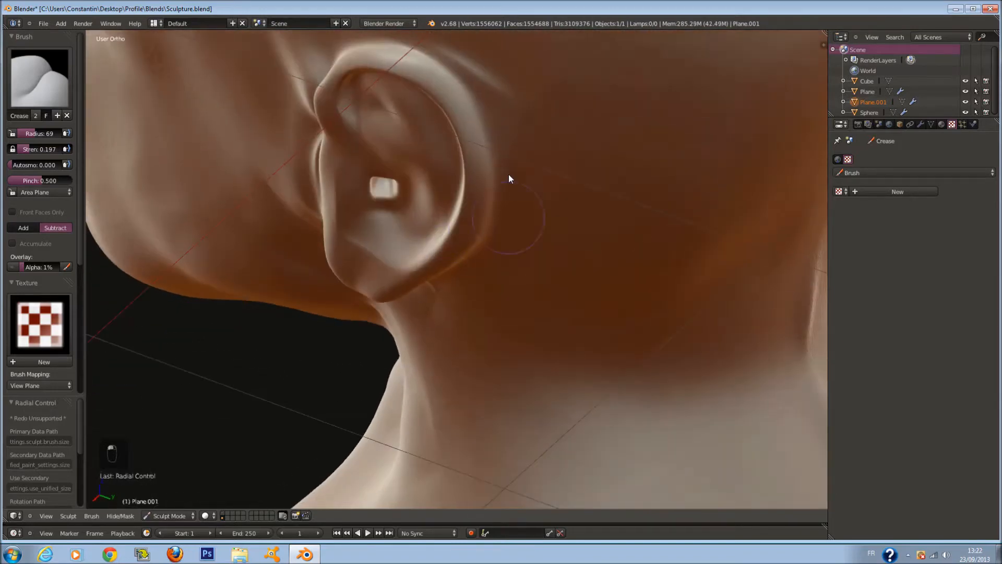
pyautogui.moveTo(446, 51)
pyautogui.mouseDown(button='middle')
pyautogui.moveTo(487, 96)
pyautogui.moveTo(522, 180)
pyautogui.mouseUp(button='middle')
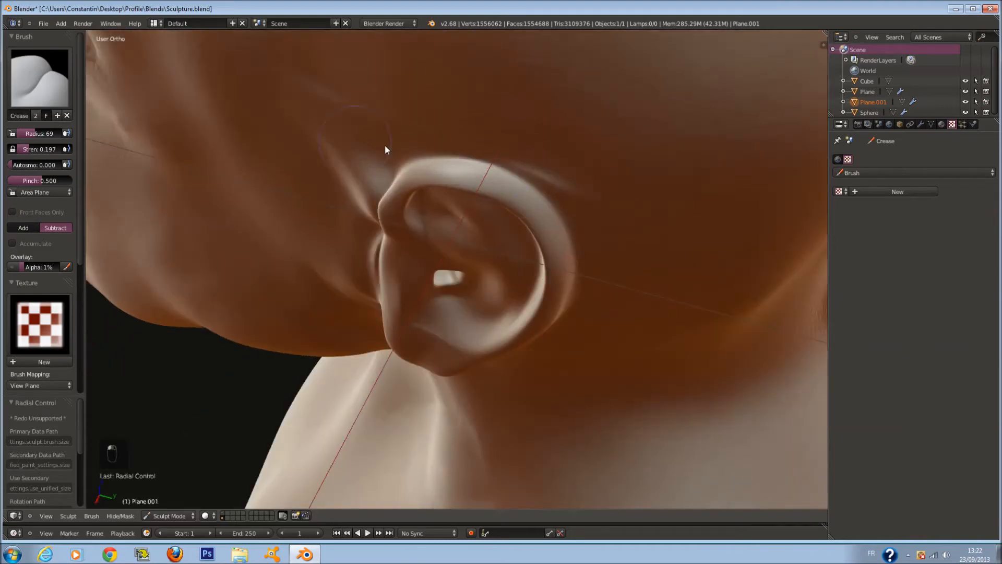
pyautogui.moveTo(359, 178)
pyautogui.mouseDown(button='middle')
pyautogui.moveTo(390, 132)
pyautogui.moveTo(414, 126)
pyautogui.mouseUp(button='middle')
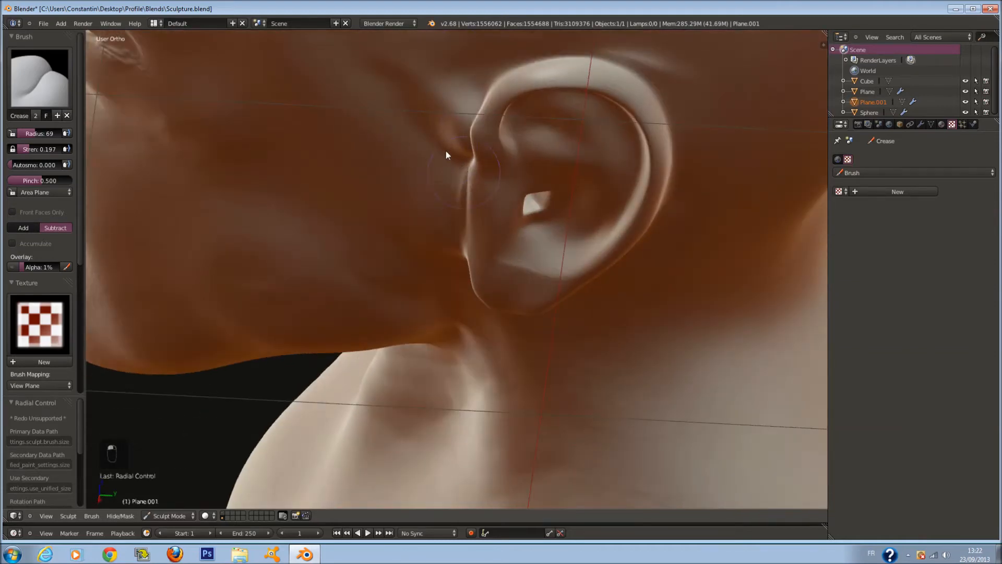
pyautogui.moveTo(464, 160)
pyautogui.mouseDown(button='middle')
pyautogui.moveTo(535, 147)
pyautogui.moveTo(506, 102)
pyautogui.mouseUp(button='middle')
pyautogui.press('f')
pyautogui.click(502, 151)
# Step: Set the Crease brush radius to 76 and carve creases beneath the inner and outer corners of the eye
pyautogui.keyDown('shift'); pyautogui.scroll(19, 506, 90); pyautogui.keyUp('shift')
pyautogui.scroll(4, 386, 132)
pyautogui.press('f')
pyautogui.click(354, 135)
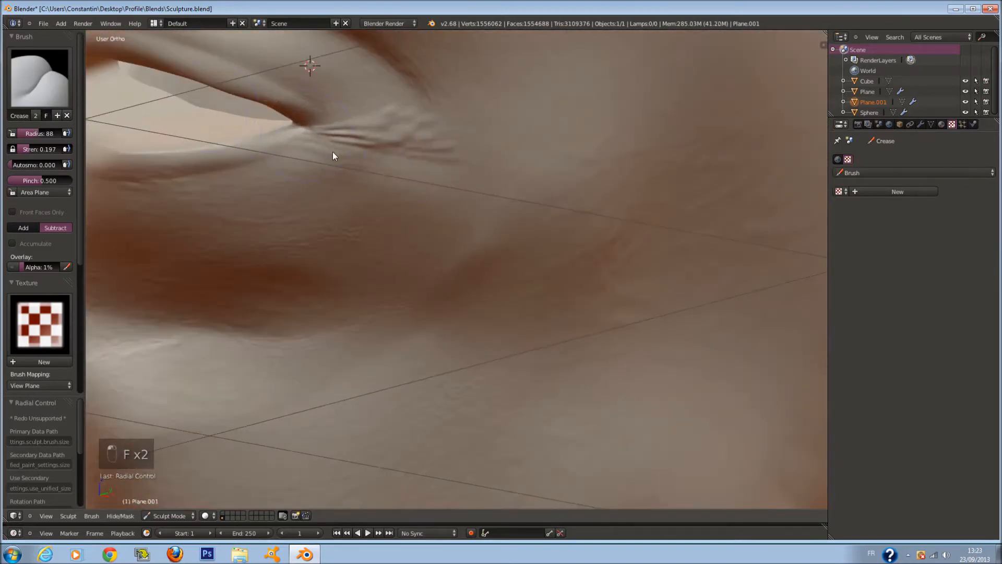
pyautogui.moveTo(319, 155); pyautogui.dragTo(530, 204, button='middle')
pyautogui.press('f')
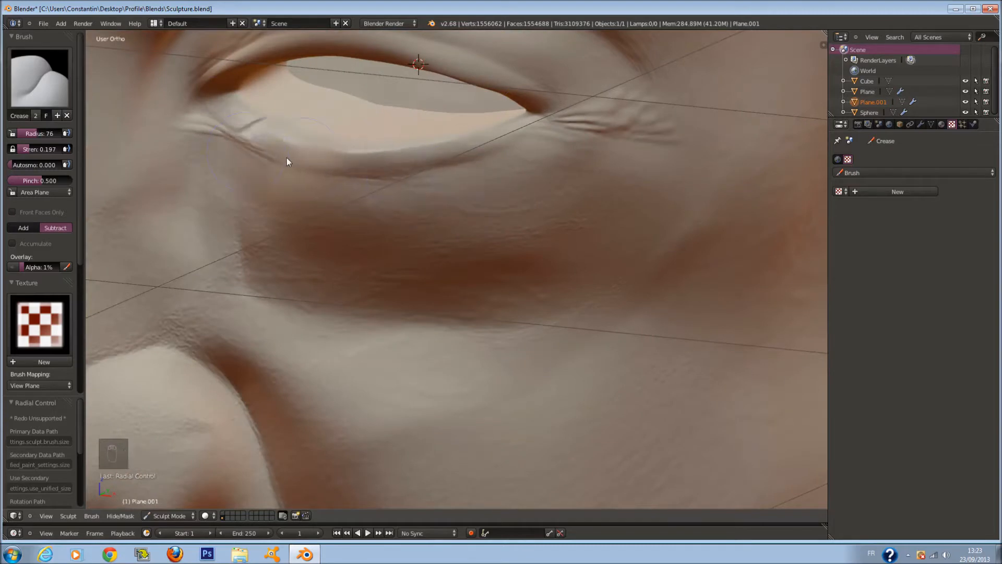
pyautogui.moveTo(535, 108); pyautogui.dragTo(578, 161)
# Step: Reduce the Crease brush to radius 64 and carve the curved folds of the bag under the eye
pyautogui.press('f')
pyautogui.click(233, 164)
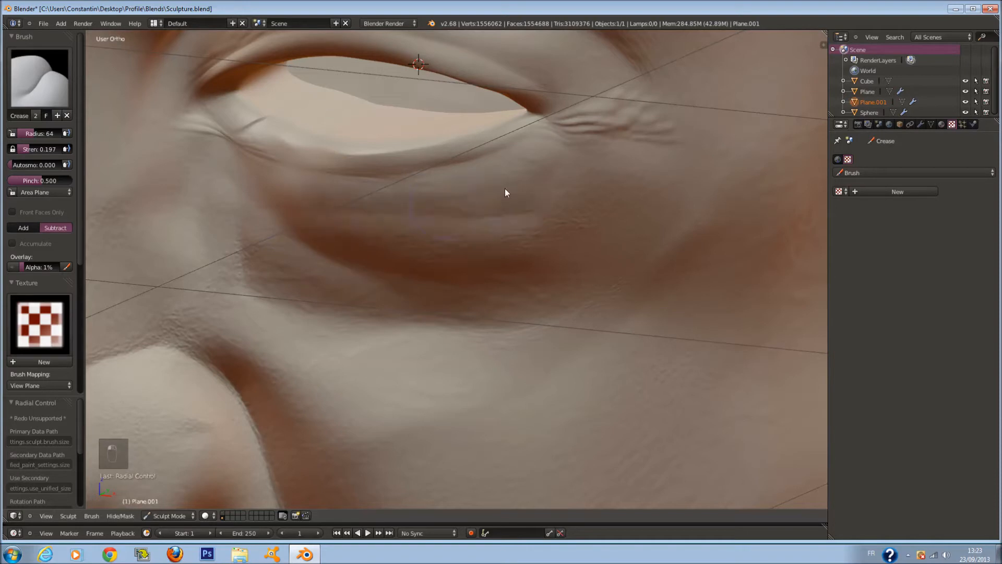
pyautogui.moveTo(369, 236); pyautogui.dragTo(533, 201)
pyautogui.moveTo(532, 201); pyautogui.dragTo(540, 210, button='middle')
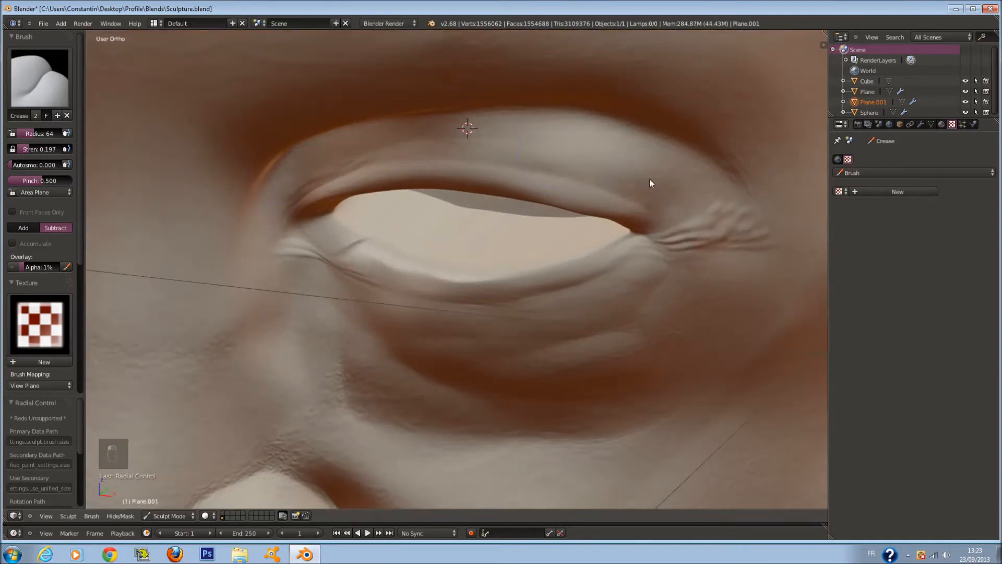
pyautogui.scroll(-7, 737, 206)
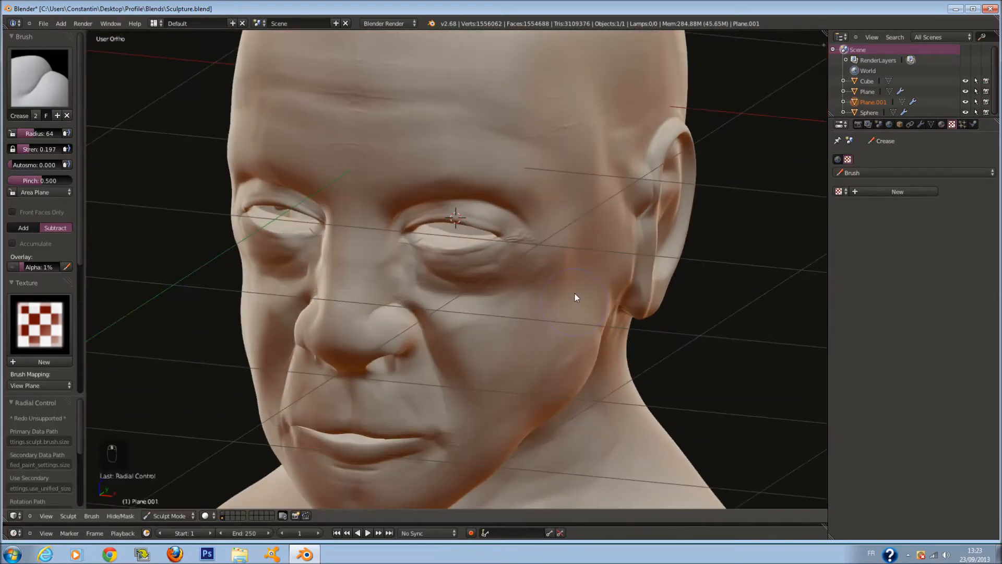
# Step: Set the Crease brush radius to 72 and carve the fold running from the nostril wing to the mouth corner
pyautogui.moveTo(575, 294); pyautogui.dragTo(404, 243, button='middle')
pyautogui.scroll(6, 400, 238)
pyautogui.press('f')
pyautogui.click(396, 232)
pyautogui.moveTo(327, 181); pyautogui.dragTo(359, 263)
pyautogui.moveTo(359, 263); pyautogui.dragTo(366, 213, button='middle')
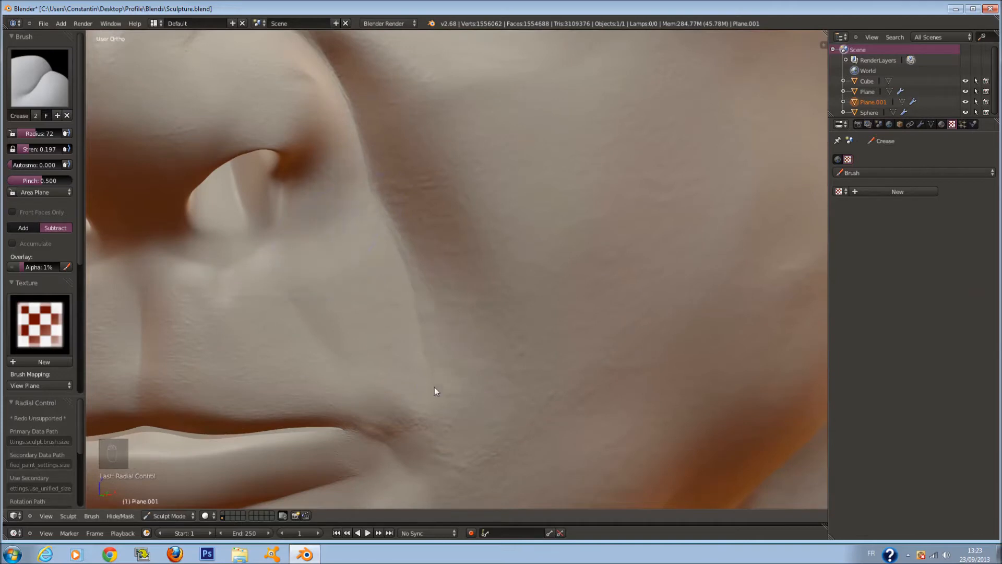
pyautogui.moveTo(440, 387); pyautogui.dragTo(447, 396, button='middle')
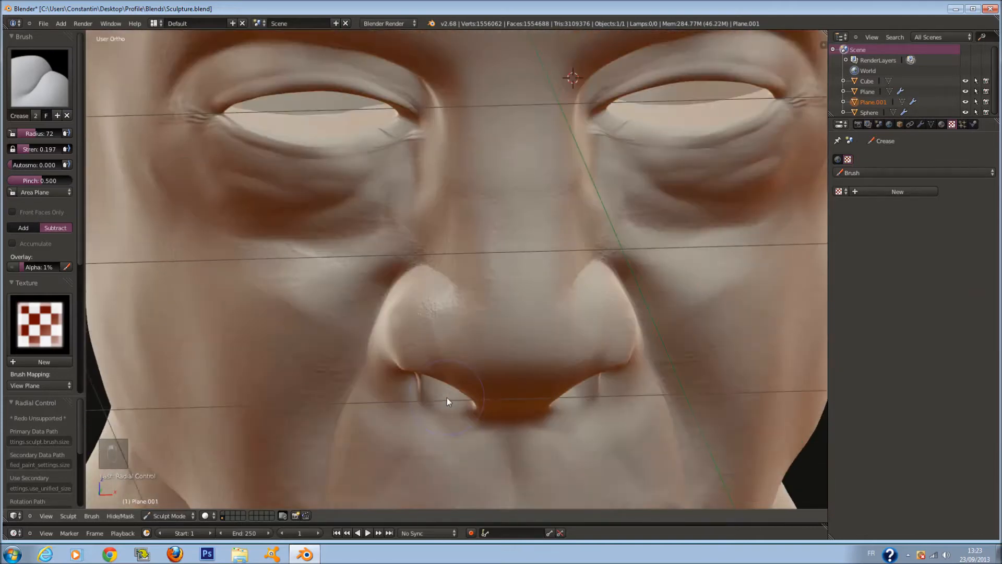
# Step: Set the Crease brush radius to 60 and carve wrinkles beside and below the outer corner of the other eye
pyautogui.scroll(2, 446, 397)
pyautogui.moveTo(249, 287); pyautogui.dragTo(271, 287, button='middle')
pyautogui.press('f')
pyautogui.click(271, 288)
pyautogui.keyDown('shift'); pyautogui.moveTo(299, 73); pyautogui.dragTo(300, 137, button='middle'); pyautogui.keyUp('shift')
pyautogui.press('f')
pyautogui.click(293, 138)
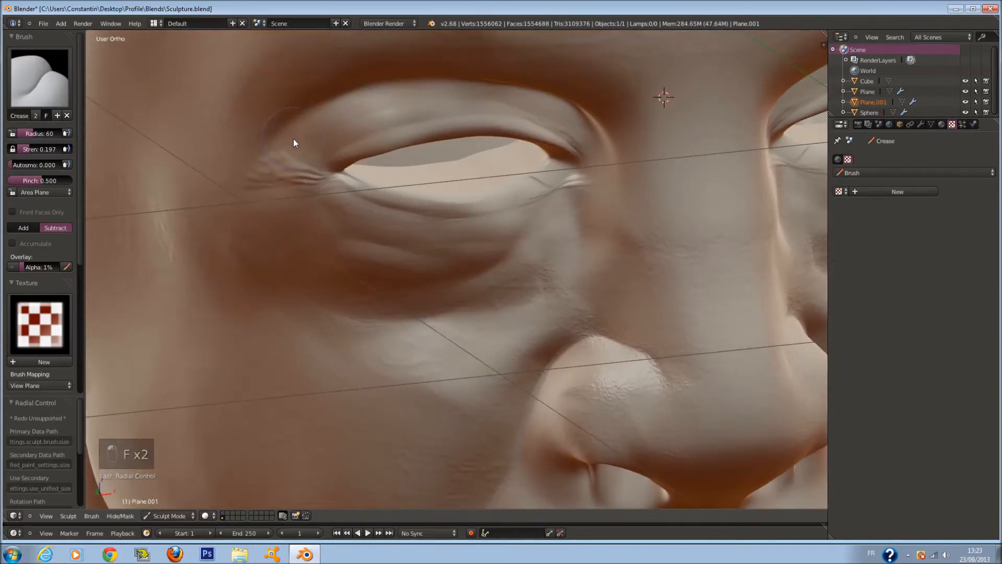
pyautogui.scroll(2, 294, 138)
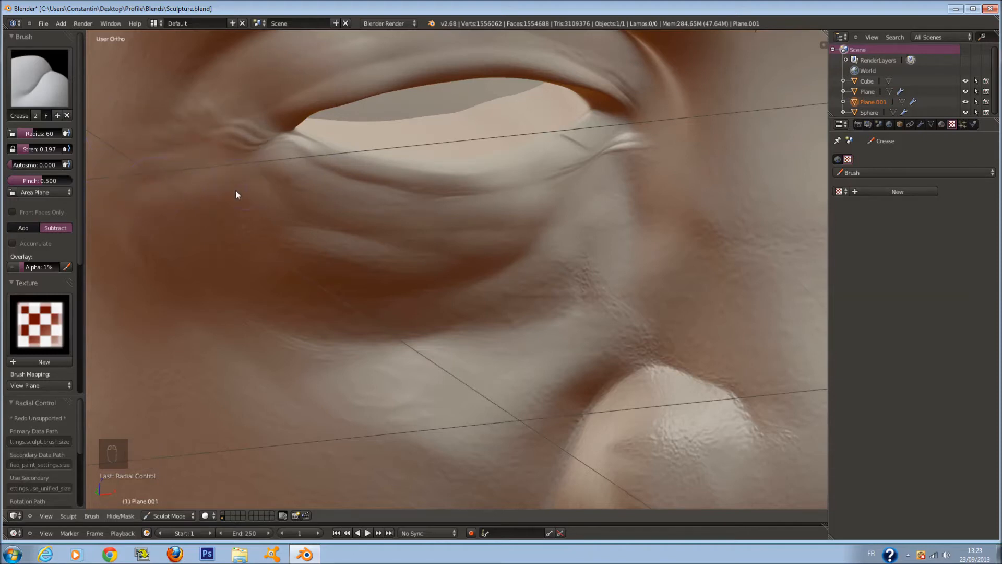
# Step: Set the Crease brush radius to 57 and carve creases in front of the ear and earlobe
pyautogui.scroll(-5, 230, 198)
pyautogui.moveTo(280, 244); pyautogui.dragTo(336, 239, button='middle')
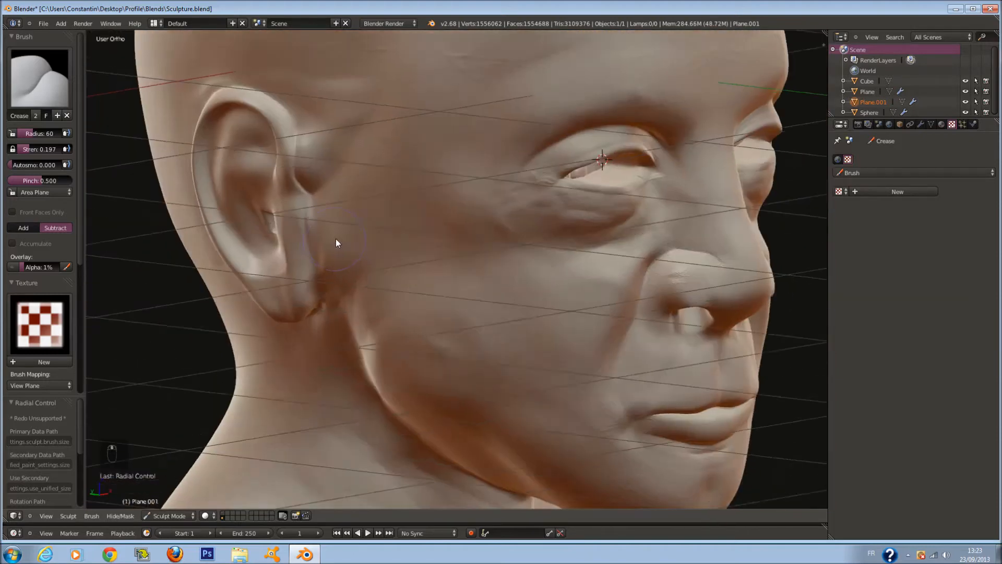
pyautogui.scroll(2, 348, 234)
pyautogui.press('f')
pyautogui.click(348, 234)
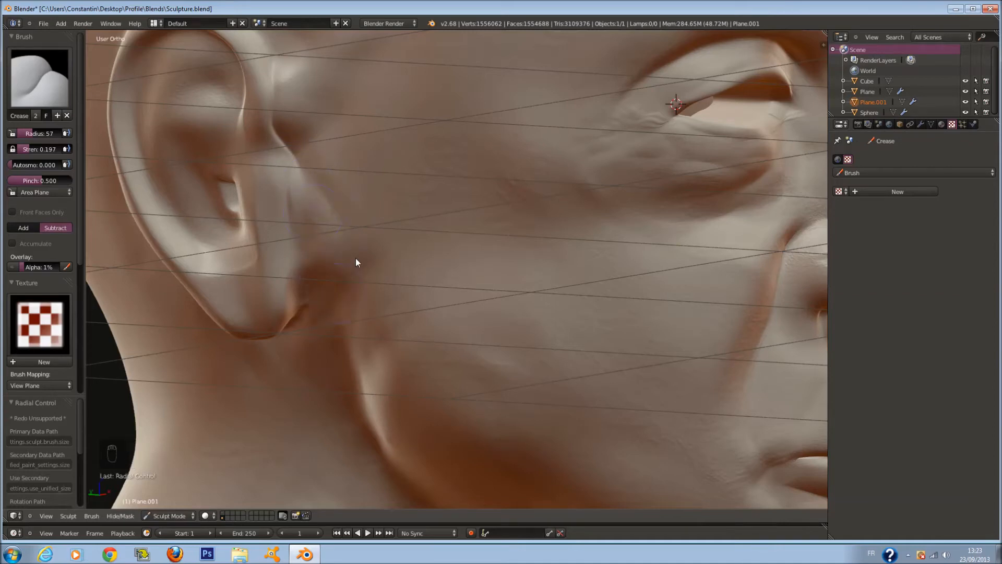
# Step: Shrink the Crease brush to radius 21 and sharpen the long horizontal wrinkle across the middle of the forehead
pyautogui.scroll(-5, 346, 308)
pyautogui.moveTo(443, 253); pyautogui.dragTo(375, 261, button='middle')
pyautogui.scroll(2, 374, 261)
pyautogui.keyDown('shift'); pyautogui.moveTo(412, 206); pyautogui.dragTo(413, 233, button='middle'); pyautogui.keyUp('shift')
pyautogui.moveTo(430, 123); pyautogui.dragTo(432, 146, button='middle')
pyautogui.scroll(3, 431, 151)
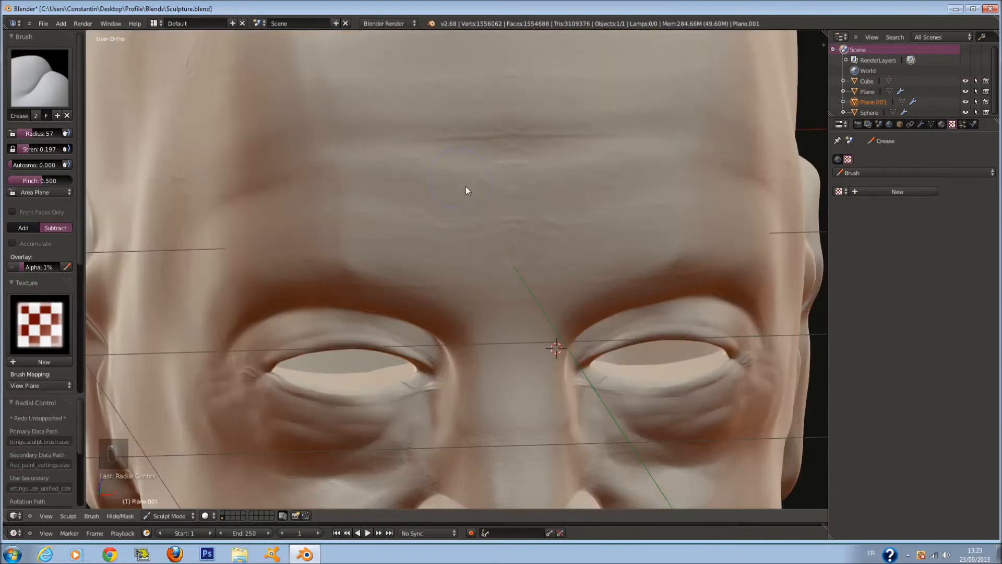
pyautogui.press('f')
pyautogui.click(627, 149)
pyautogui.press('f')
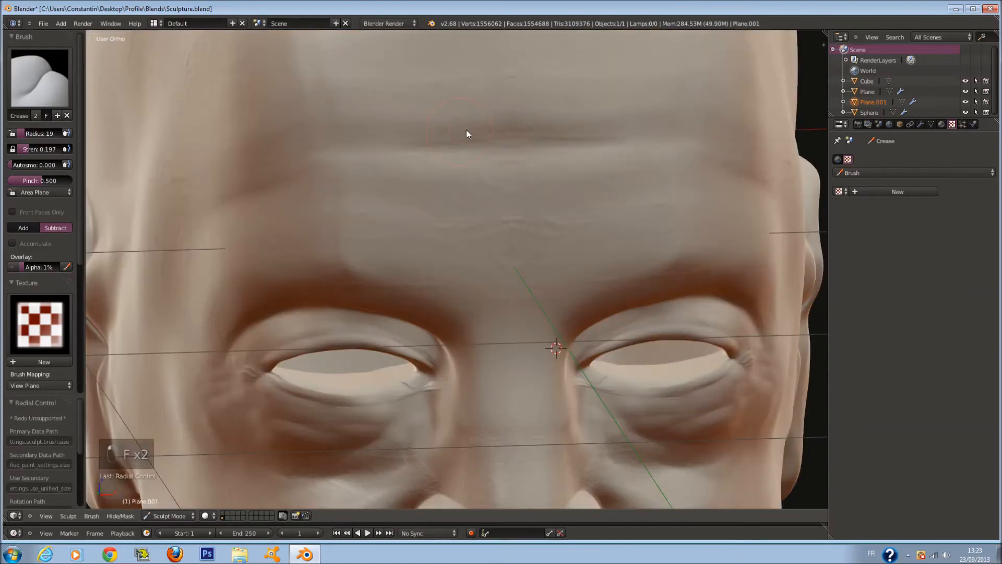
pyautogui.click(396, 146)
pyautogui.moveTo(387, 144); pyautogui.dragTo(518, 140)
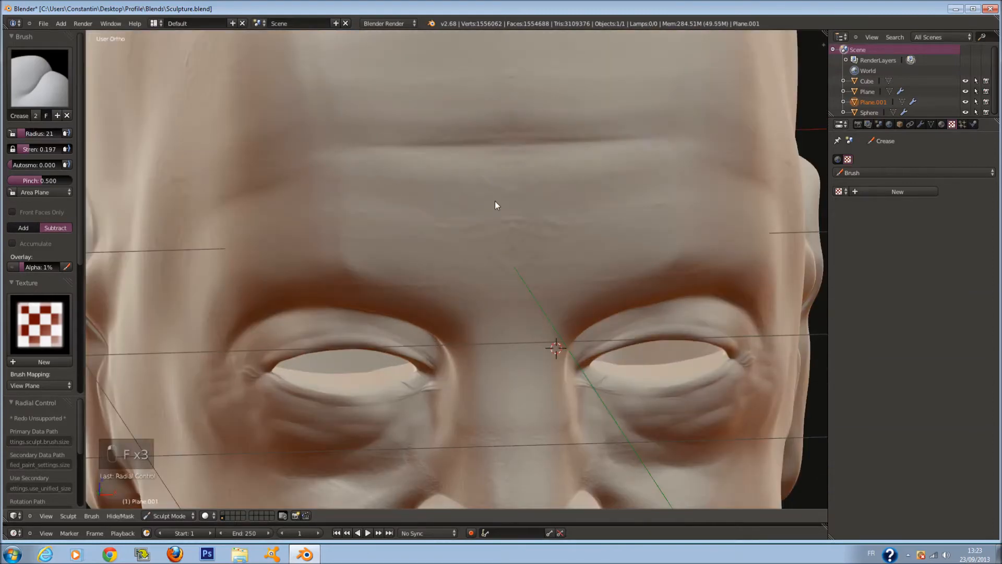
# Step: Set the Crease brush radius to 35 and carve more wrinkles across the lower forehead above the brows
pyautogui.moveTo(602, 166); pyautogui.dragTo(564, 171, button='middle')
pyautogui.press('f')
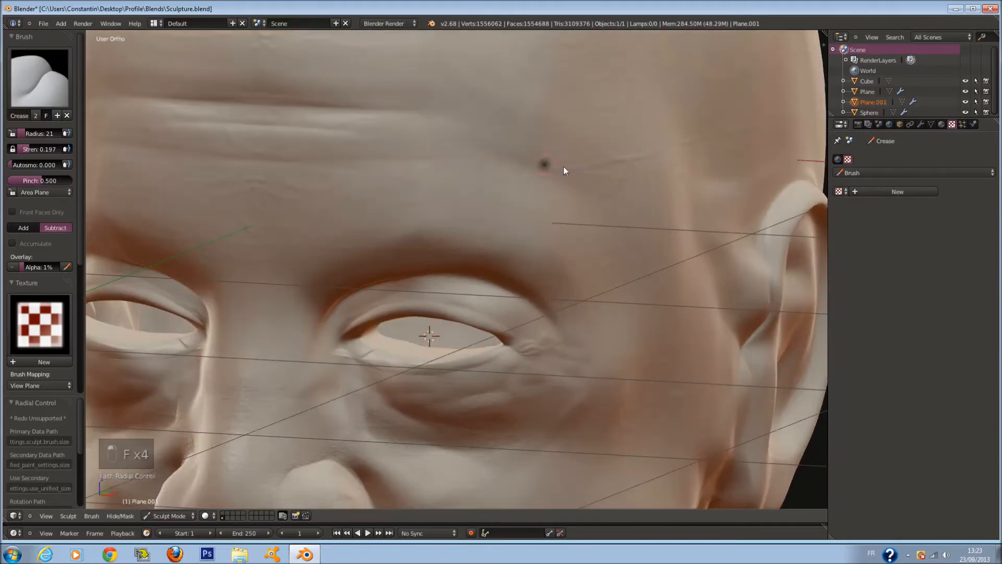
pyautogui.moveTo(267, 192); pyautogui.dragTo(481, 155)
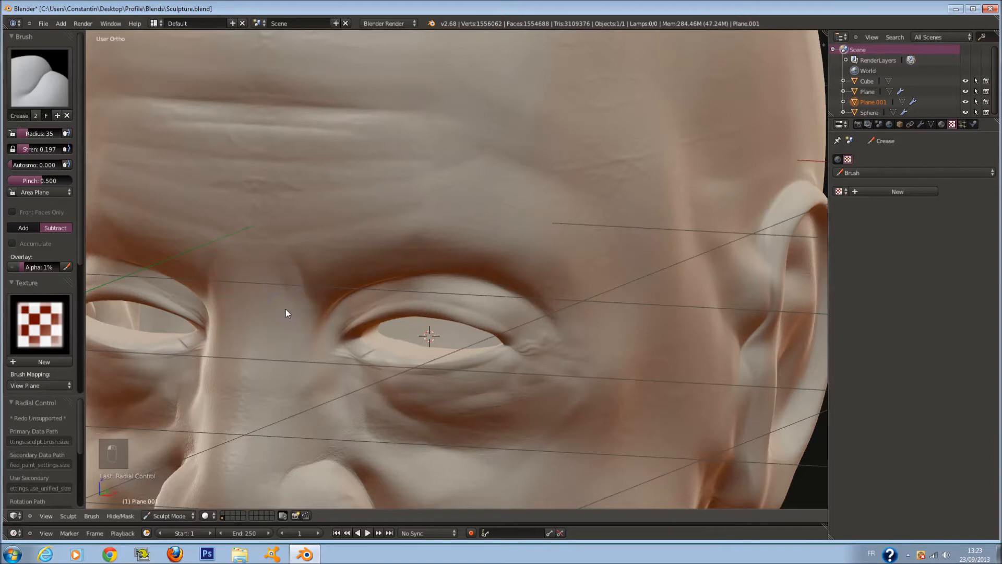
# Step: Set the Crease brush radius to 40 and carve horizontal wrinkles across the upper forehead
pyautogui.scroll(-1, 436, 216)
pyautogui.scroll(-1, 437, 216)
pyautogui.moveTo(436, 216); pyautogui.dragTo(437, 230, button='middle')
pyautogui.press('f')
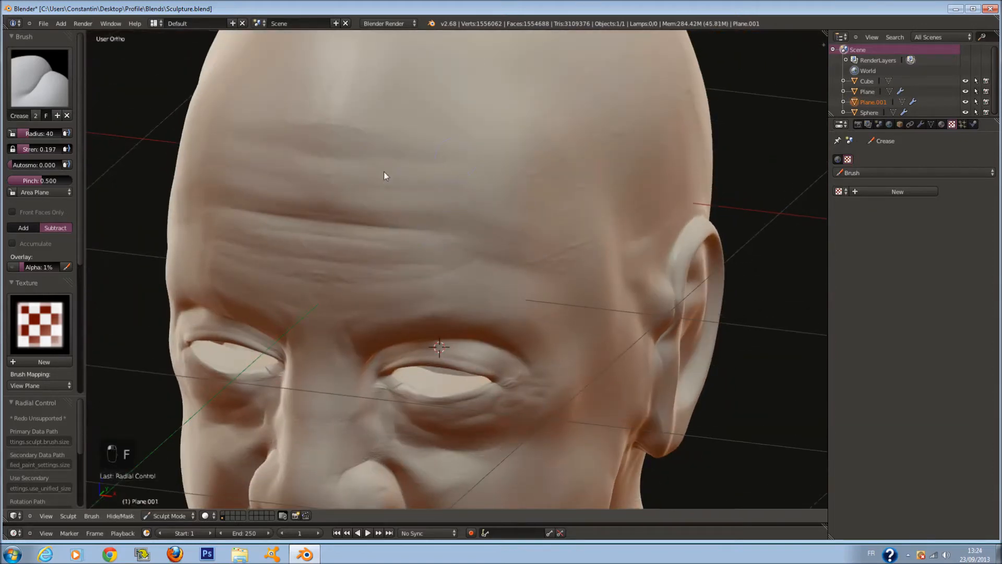
# Step: Set the Crease brush radius to 59 and sharpen the inner edge of the ear's upper rim
pyautogui.scroll(-4, 455, 238)
pyautogui.moveTo(455, 240)
pyautogui.mouseDown(button='middle')
pyautogui.moveTo(462, 217)
pyautogui.moveTo(402, 228)
pyautogui.moveTo(409, 268)
pyautogui.mouseUp(button='middle')
pyautogui.scroll(2, 459, 218)
pyautogui.press('f')
pyautogui.click(470, 222)
pyautogui.scroll(2, 416, 178)
pyautogui.moveTo(396, 183); pyautogui.dragTo(397, 253, button='middle')
pyautogui.scroll(3, 485, 311)
pyautogui.moveTo(536, 336); pyautogui.dragTo(511, 305, button='middle')
pyautogui.scroll(4, 510, 305)
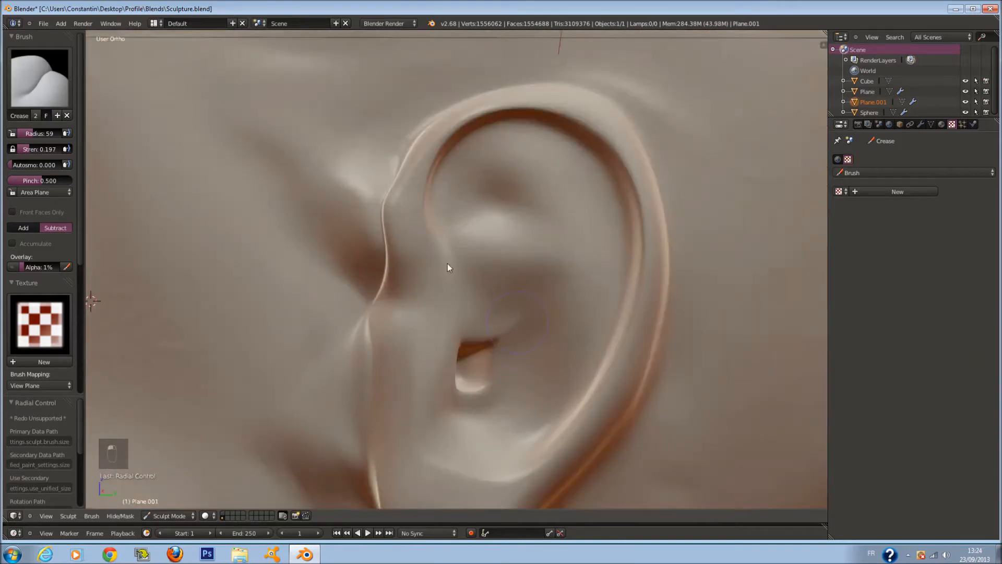
# Step: Enlarge the Crease brush to radius 78 and deepen the folds inside the ear and around the ear canal
pyautogui.press('f')
pyautogui.click(465, 256)
pyautogui.moveTo(413, 327); pyautogui.dragTo(334, 204, button='middle')
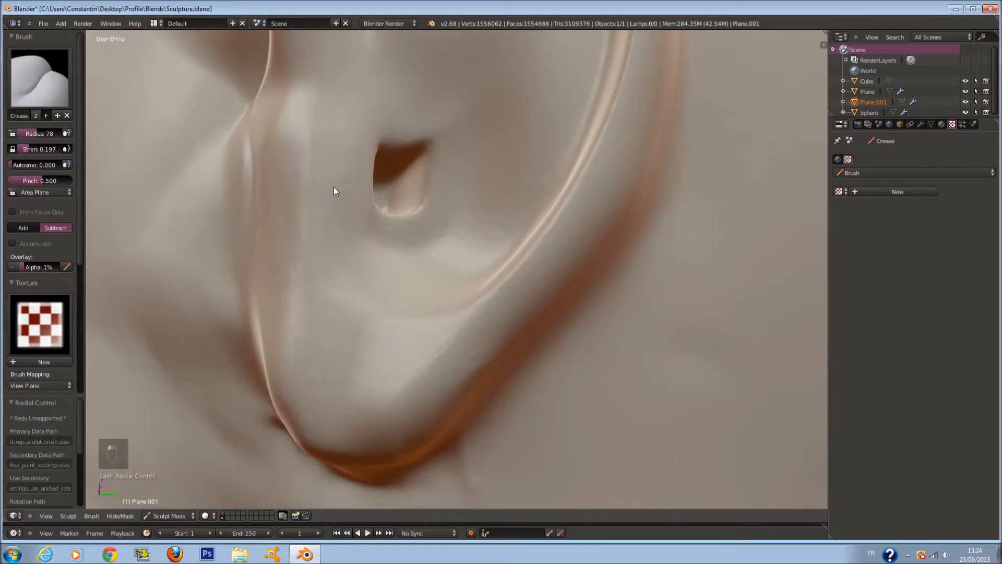
pyautogui.moveTo(329, 154); pyautogui.dragTo(499, 136, button='middle')
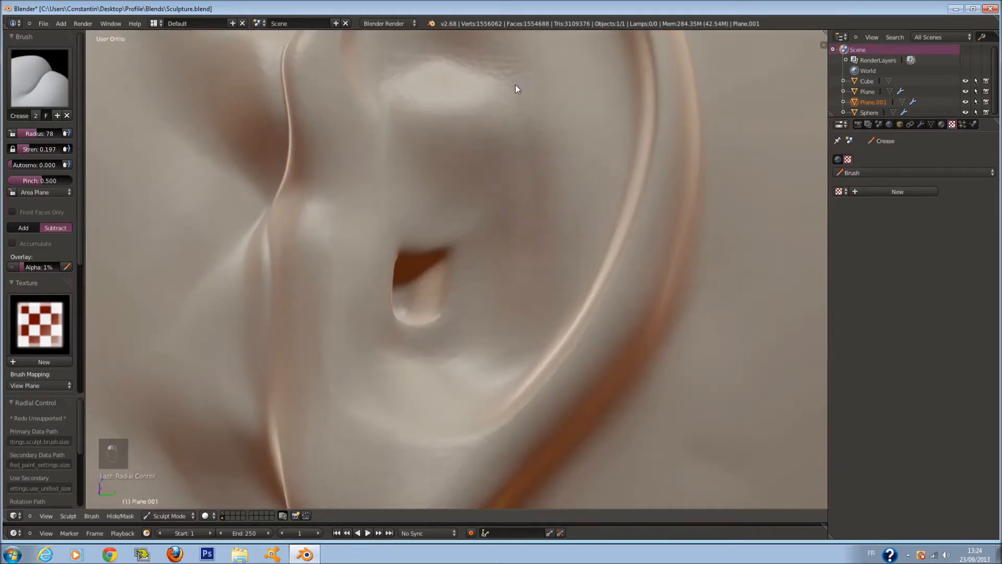
pyautogui.moveTo(528, 312); pyautogui.dragTo(660, 268, button='middle')
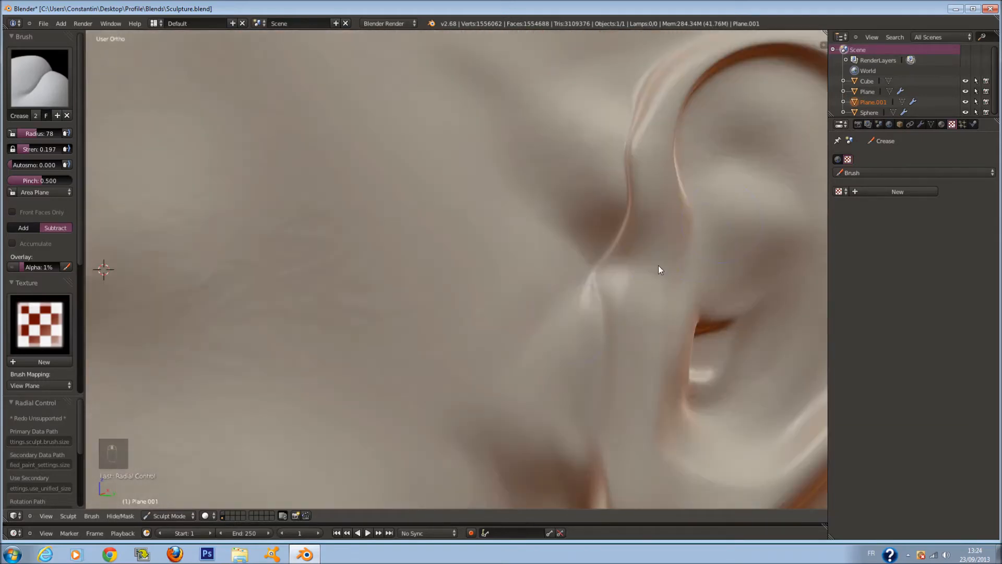
pyautogui.moveTo(721, 201)
pyautogui.mouseDown(button='middle')
pyautogui.moveTo(747, 106)
pyautogui.moveTo(710, 94)
pyautogui.mouseUp(button='middle')
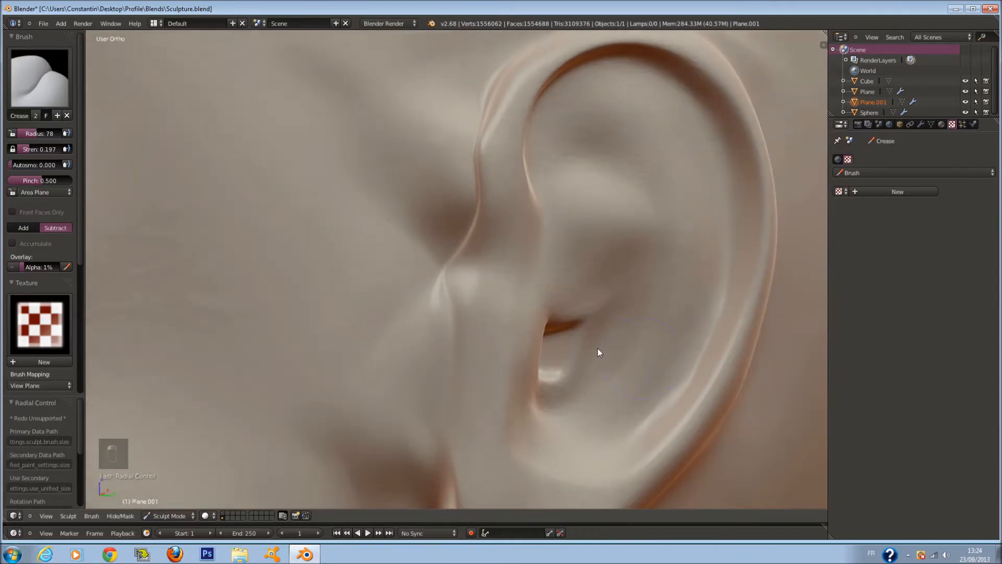
# Step: Work the folds at the base of the neck and carve a crease on the upper back near the shoulder
pyautogui.scroll(-10, 596, 348)
pyautogui.moveTo(541, 354)
pyautogui.mouseDown(button='middle')
pyautogui.moveTo(549, 372)
pyautogui.moveTo(605, 342)
pyautogui.moveTo(618, 382)
pyautogui.moveTo(662, 363)
pyautogui.moveTo(550, 364)
pyautogui.mouseUp(button='middle')
pyautogui.scroll(3, 634, 348)
pyautogui.scroll(-2, 543, 365)
pyautogui.keyDown('shift'); pyautogui.scroll(-9, 527, 368); pyautogui.keyUp('shift')
pyautogui.keyDown('shift'); pyautogui.scroll(3, 479, 392); pyautogui.keyUp('shift')
pyautogui.scroll(4, 470, 390)
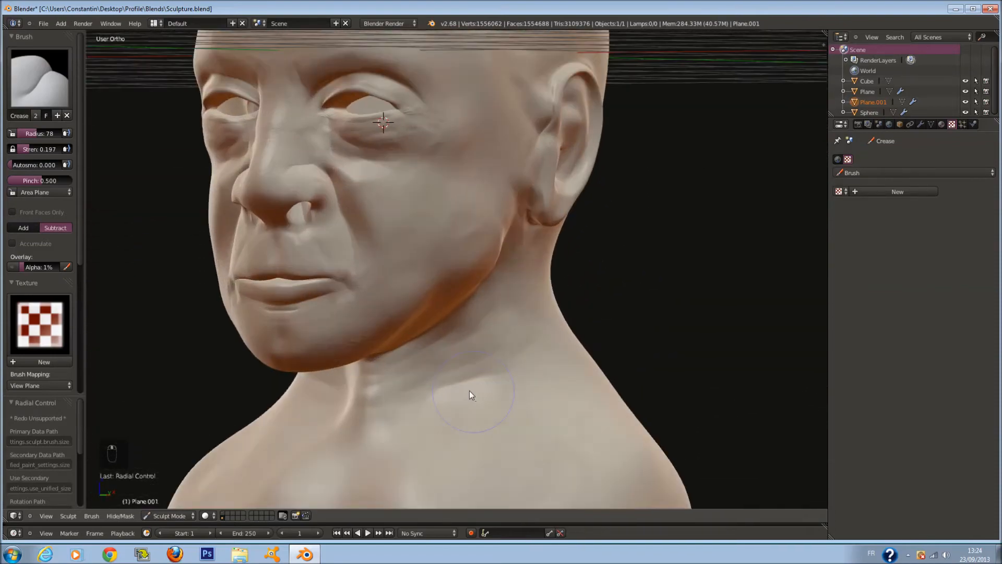
pyautogui.keyDown('shift'); pyautogui.scroll(-3, 468, 390); pyautogui.keyUp('shift')
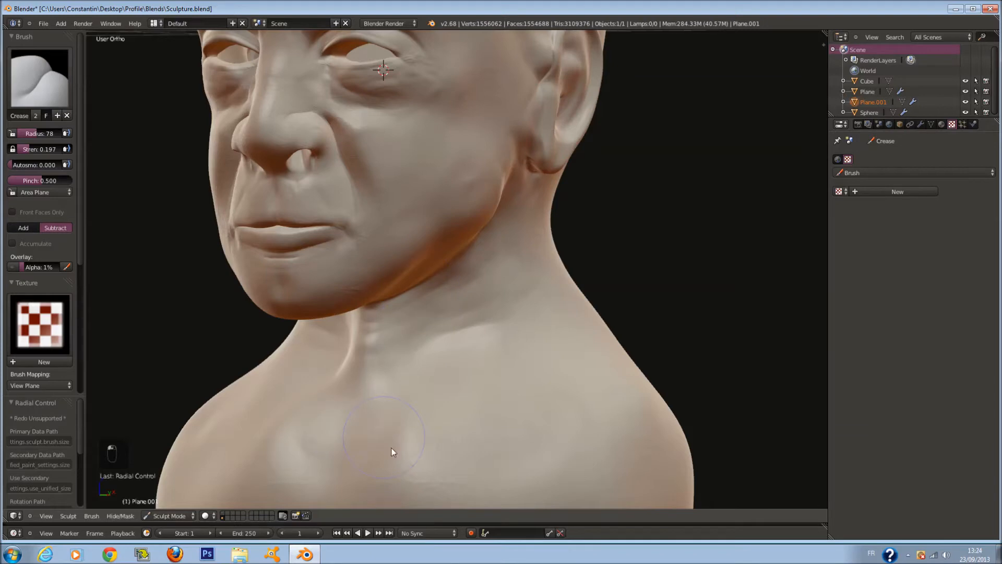
pyautogui.moveTo(472, 364); pyautogui.dragTo(417, 360, button='middle')
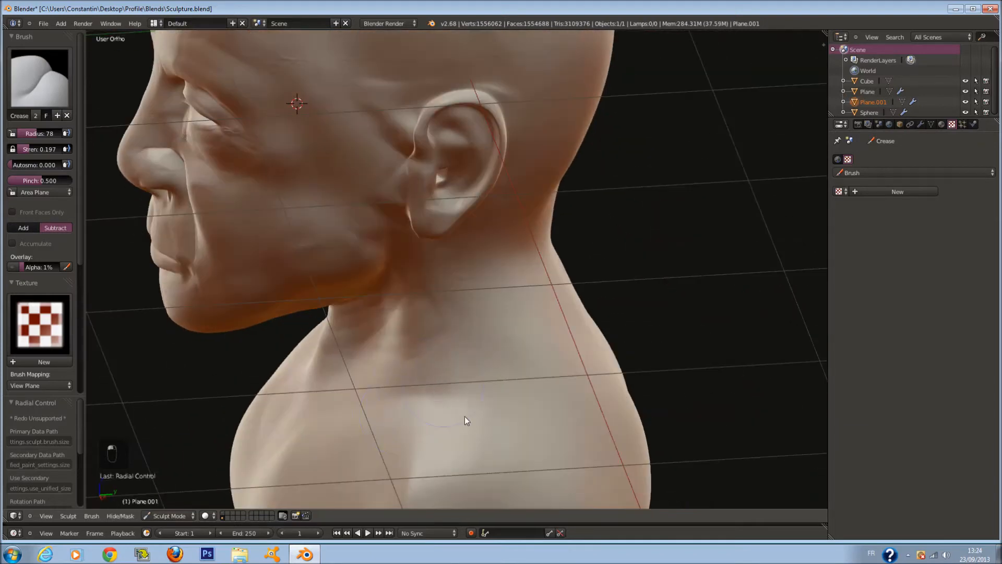
pyautogui.moveTo(500, 463); pyautogui.dragTo(433, 353, button='middle')
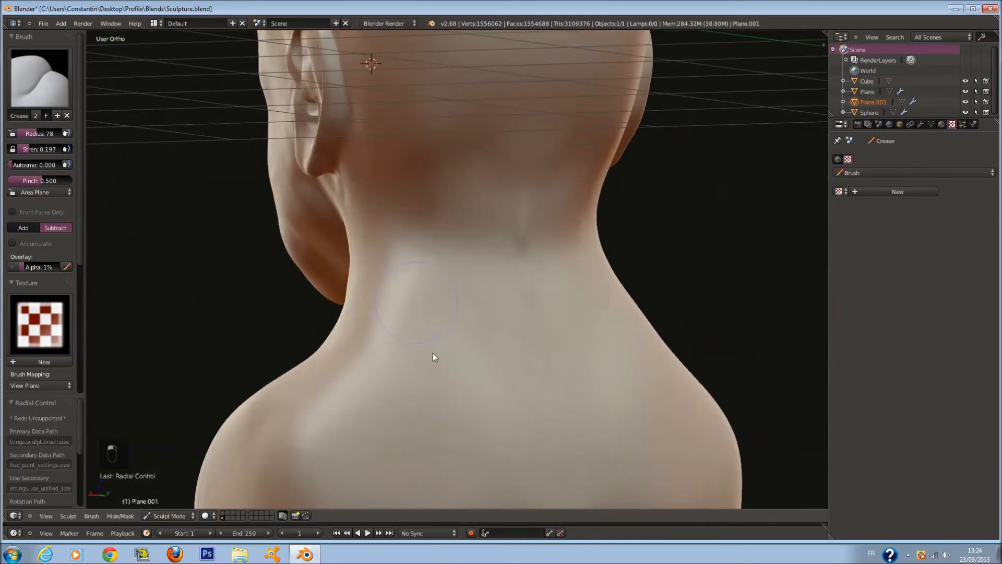
# Step: Carve fine creases across the nape and side of the neck with the Crease brush at radius 19 and 25
pyautogui.scroll(3, 481, 261)
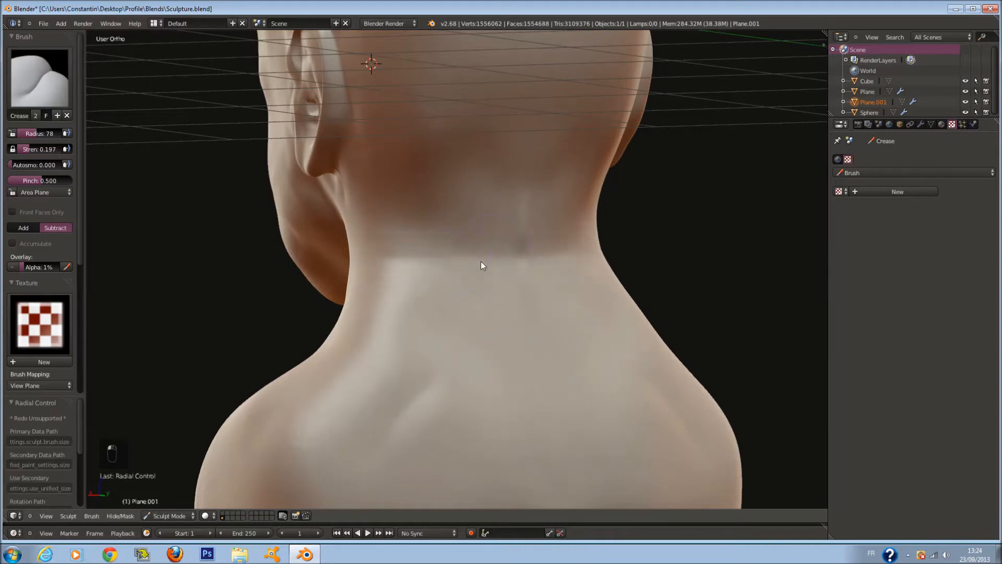
pyautogui.press('f')
pyautogui.click(375, 226)
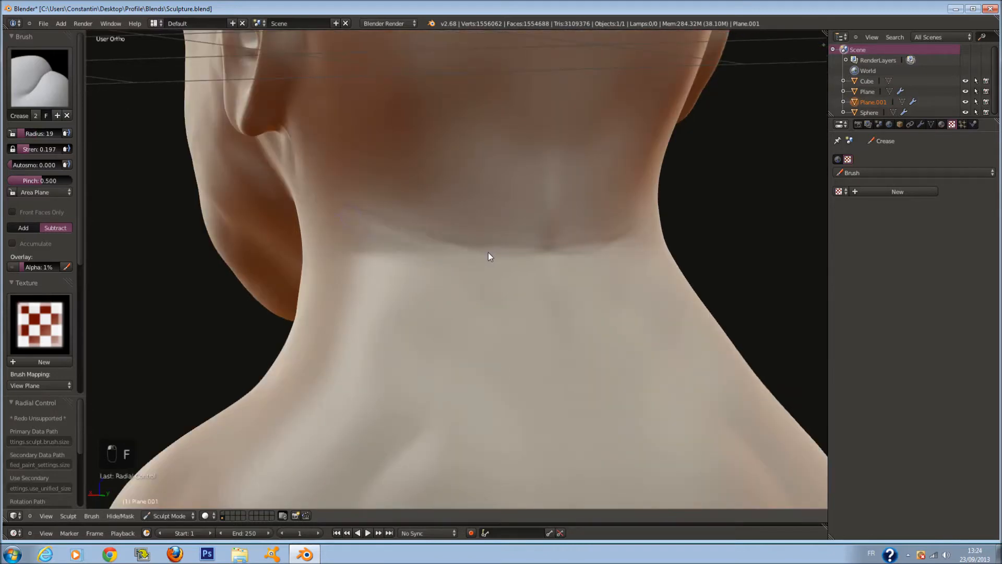
pyautogui.press('f')
pyautogui.moveTo(400, 306); pyautogui.dragTo(458, 220, button='middle')
pyautogui.moveTo(337, 303); pyautogui.dragTo(403, 278, button='middle')
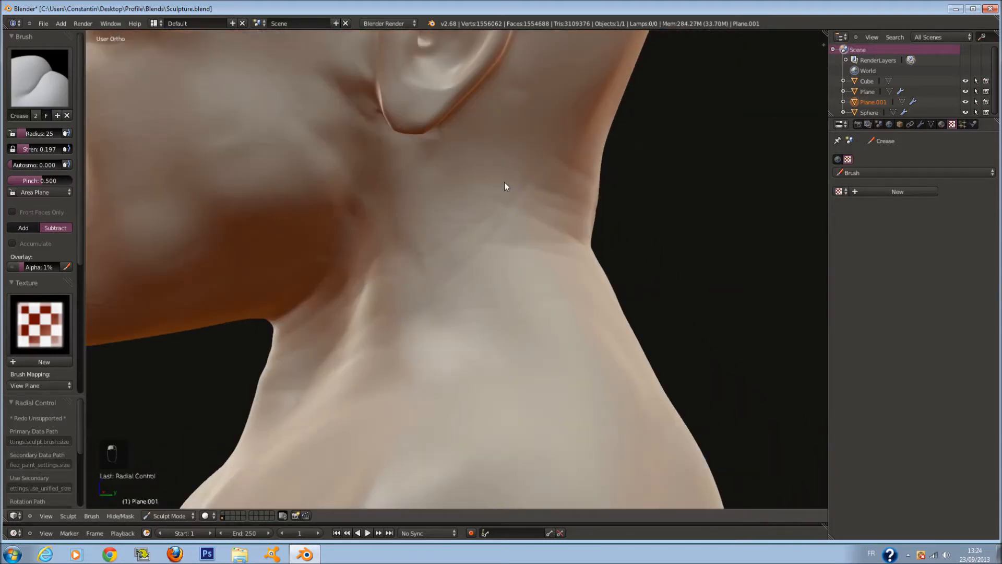
pyautogui.moveTo(402, 312)
pyautogui.mouseDown(button='middle')
pyautogui.moveTo(543, 293)
pyautogui.moveTo(462, 325)
pyautogui.moveTo(494, 236)
pyautogui.mouseUp(button='middle')
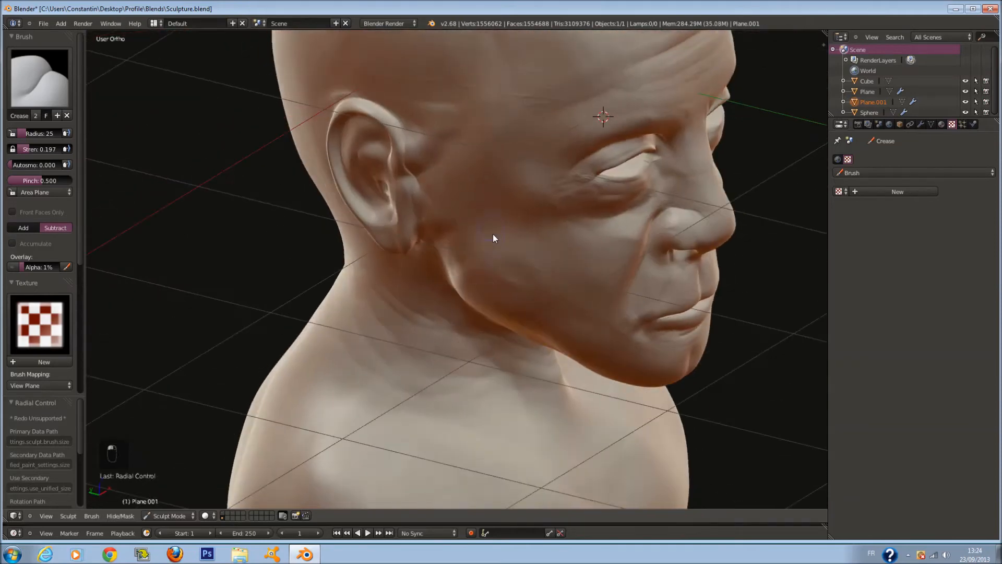
pyautogui.moveTo(506, 284)
pyautogui.mouseDown(button='middle')
pyautogui.moveTo(425, 255)
pyautogui.moveTo(442, 224)
pyautogui.mouseUp(button='middle')
pyautogui.click(941, 125)
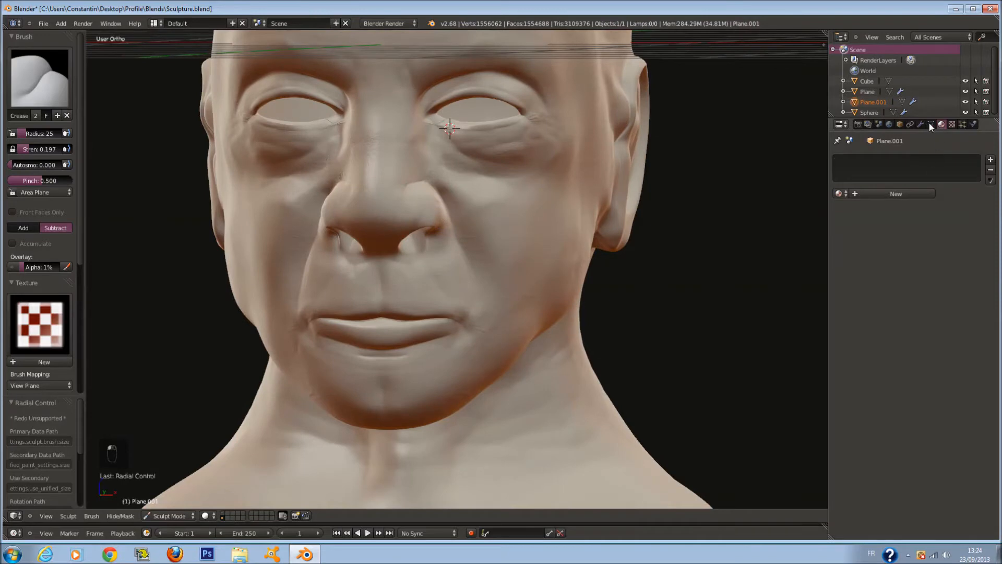
pyautogui.click(953, 124)
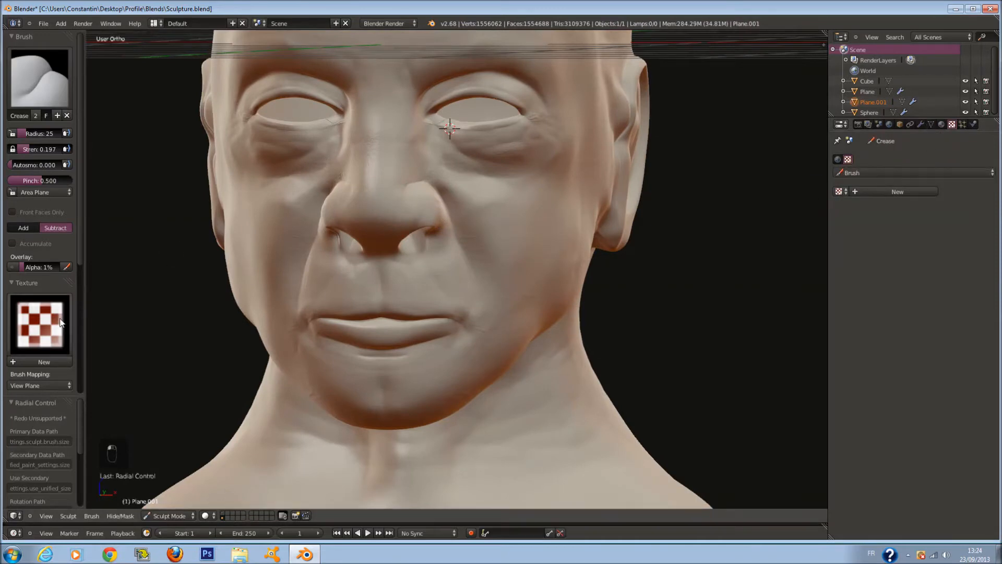
# Step: Assign the existing Texture to the Crease brush and load straigth_up_1.png as its image
pyautogui.click(39, 324)
pyautogui.click(71, 384)
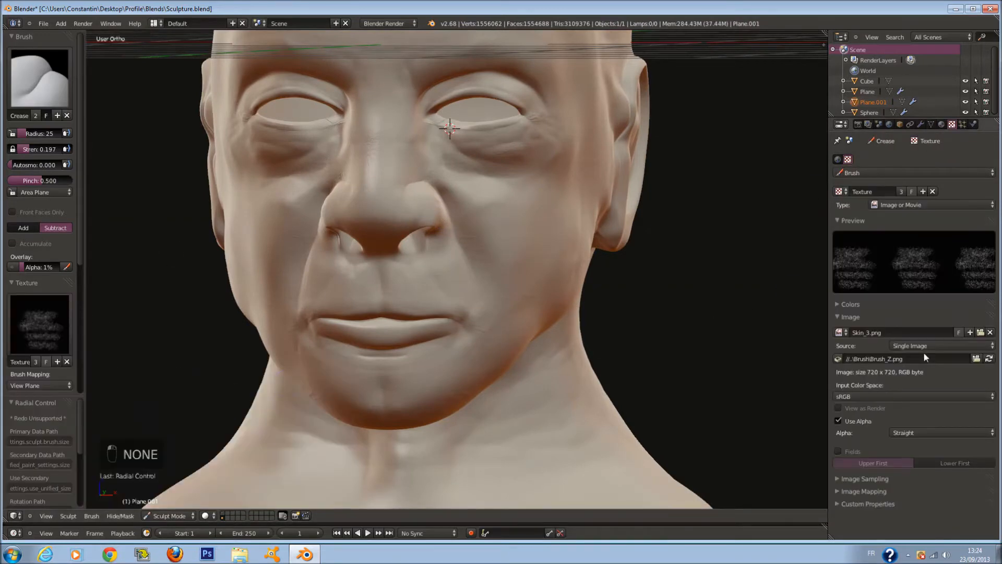
pyautogui.click(977, 358)
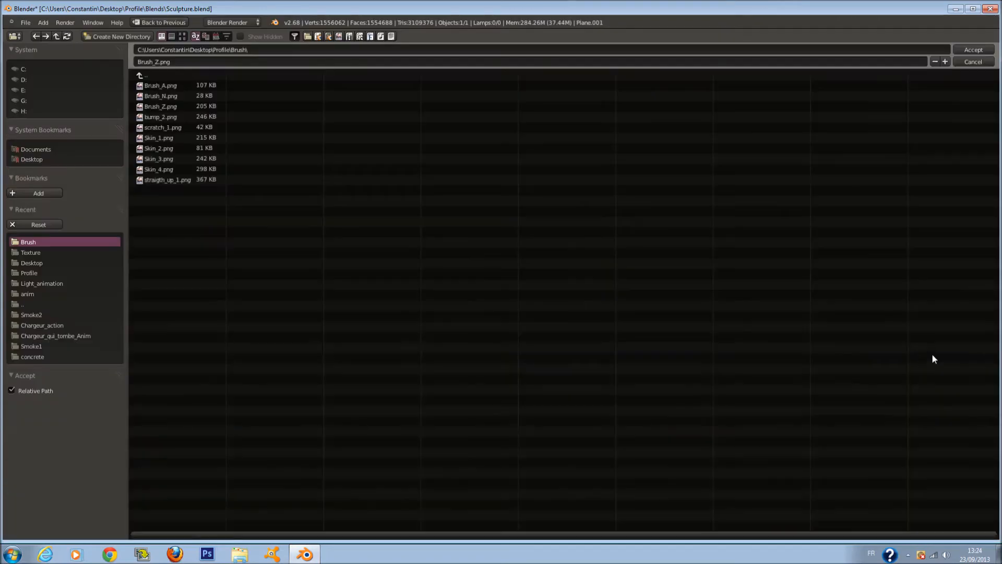
pyautogui.click(182, 36)
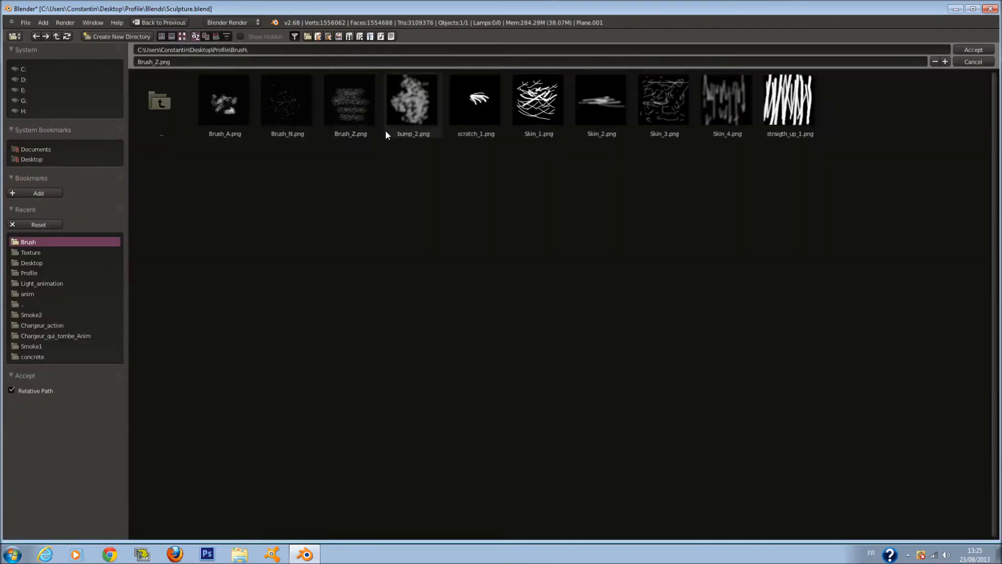
pyautogui.click(790, 101)
pyautogui.click(974, 50)
# Step: Carve fine vertical lines into the lower lip with the textured Crease brush at radius 89 and 108
pyautogui.scroll(5, 390, 234)
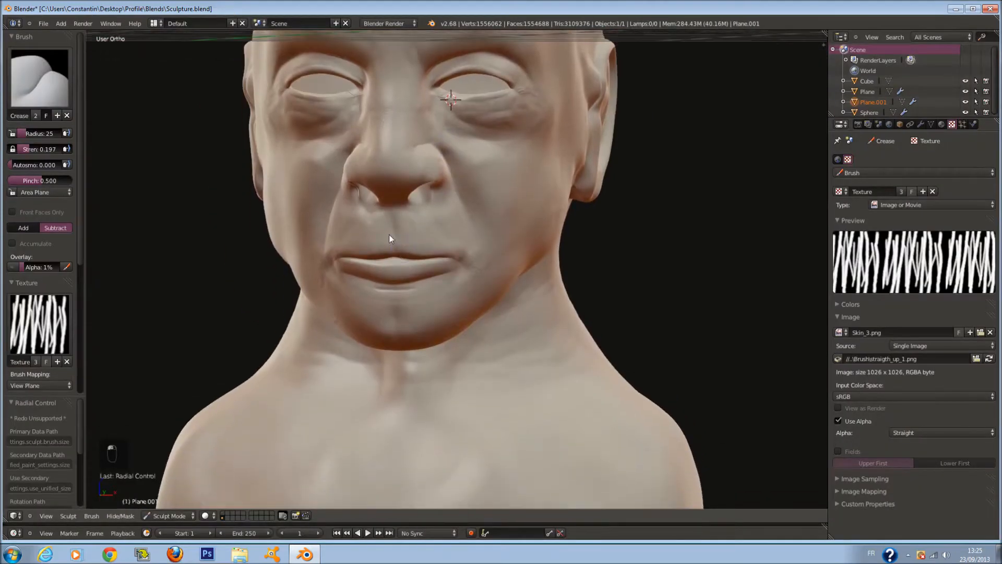
pyautogui.scroll(3, 369, 250)
pyautogui.press('f')
pyautogui.click(397, 258)
pyautogui.keyDown('ctrl'); pyautogui.scroll(-12, 395, 258); pyautogui.keyUp('ctrl')
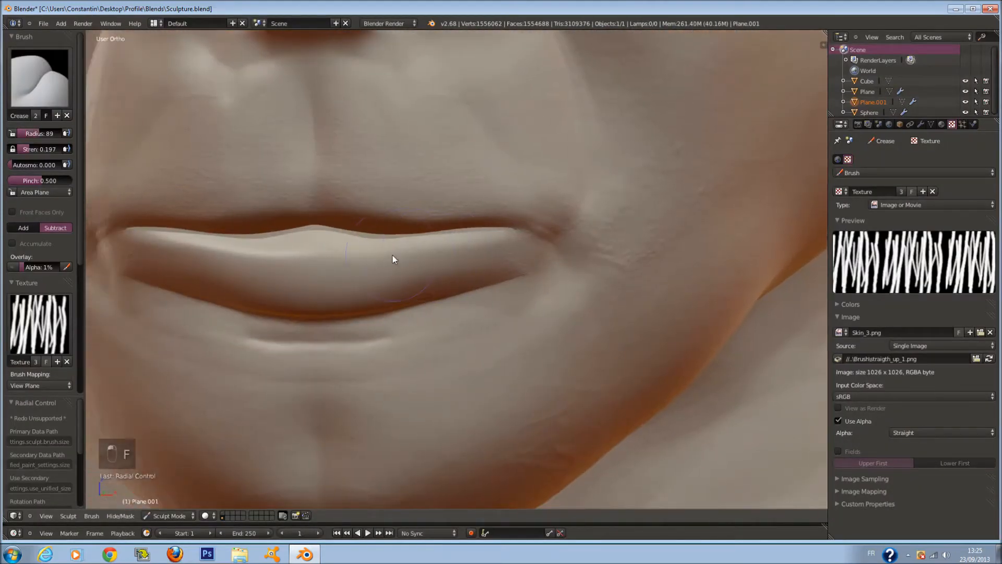
pyautogui.scroll(2, 393, 257)
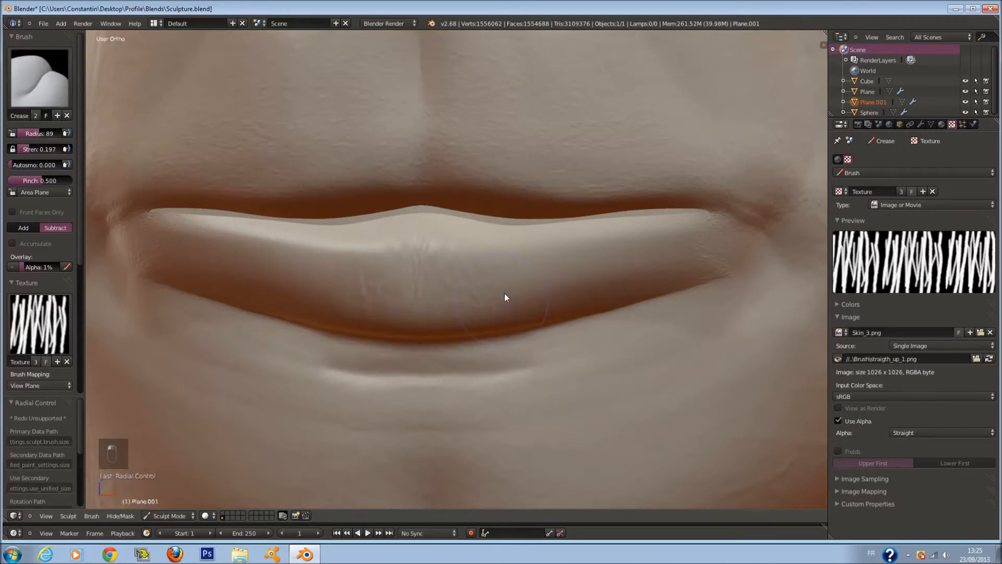
pyautogui.moveTo(527, 267)
pyautogui.mouseDown()
pyautogui.moveTo(500, 285)
pyautogui.moveTo(522, 272)
pyautogui.mouseUp()
pyautogui.press('f')
pyautogui.click(608, 266)
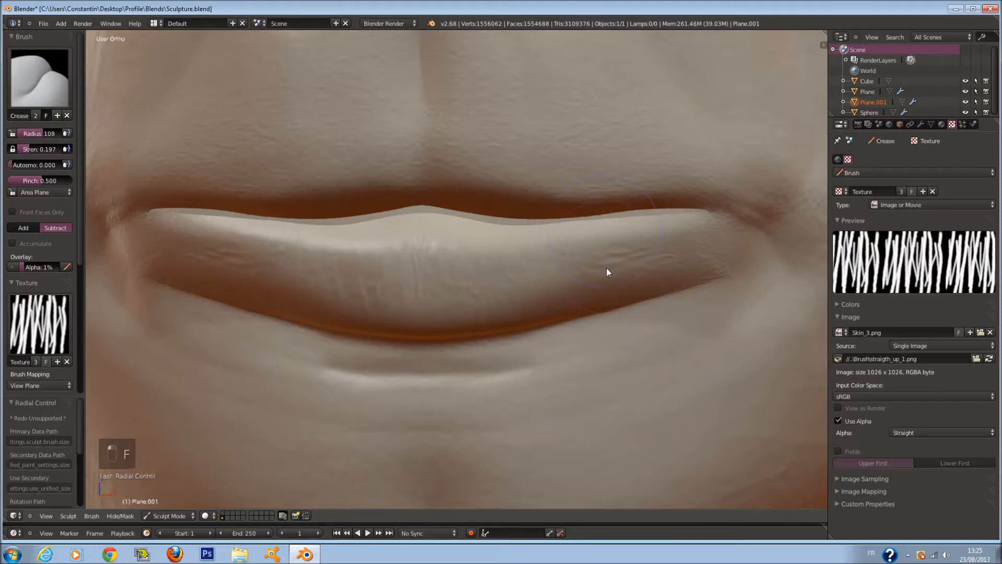
# Step: Add more Crease lines across the lower lip and above the upper lip at radius 130 and 71
pyautogui.moveTo(585, 280); pyautogui.dragTo(410, 235, button='middle')
pyautogui.press('f')
pyautogui.click(387, 94)
pyautogui.scroll(-1, 387, 94)
pyautogui.keyDown('shift'); pyautogui.scroll(8, 388, 92); pyautogui.keyUp('shift')
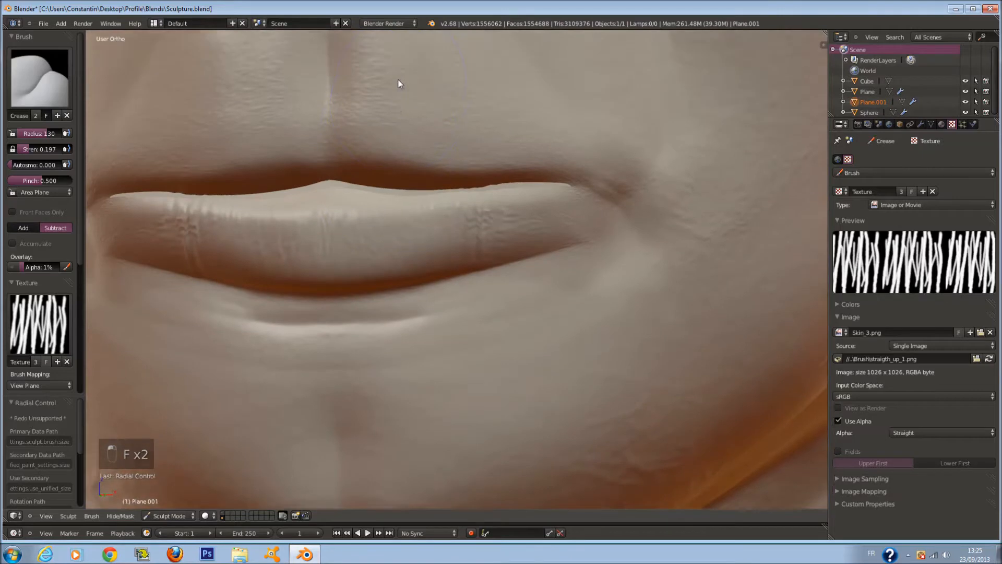
pyautogui.press('f')
pyautogui.click(367, 153)
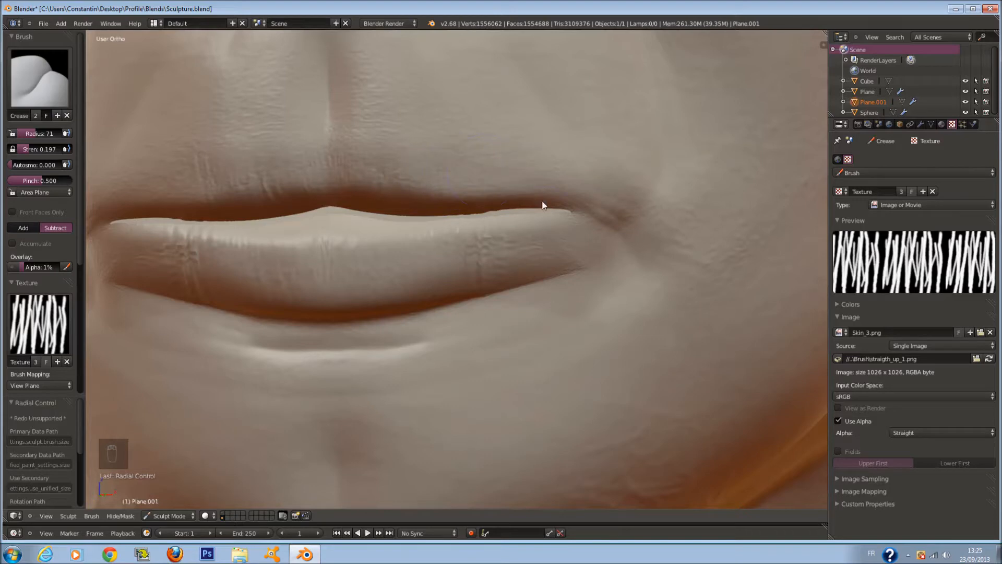
pyautogui.moveTo(547, 248)
pyautogui.mouseDown()
pyautogui.moveTo(570, 257)
pyautogui.moveTo(481, 270)
pyautogui.mouseUp()
# Step: Switch to the brush named Brush, assign the existing Texture and set radius 92 and strength 0.235
pyautogui.click(14, 83)
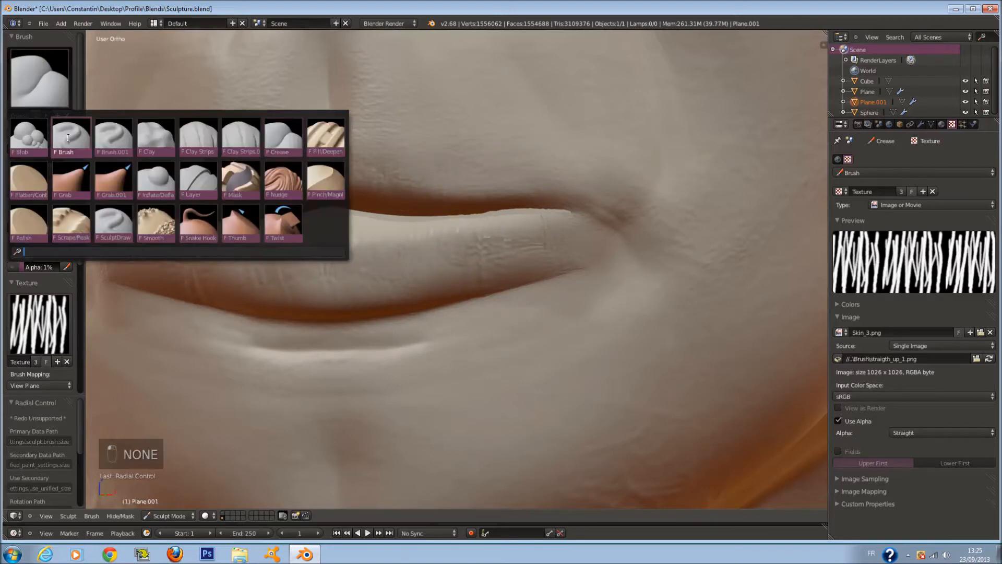
pyautogui.click(74, 140)
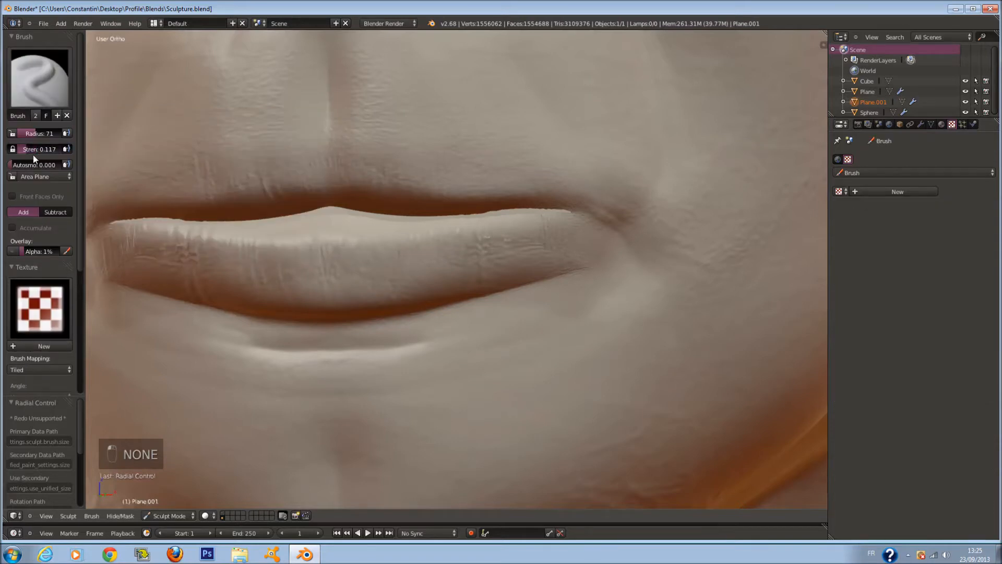
pyautogui.click(39, 309)
pyautogui.click(71, 369)
pyautogui.press('f')
pyautogui.click(66, 89)
pyautogui.click(59, 129)
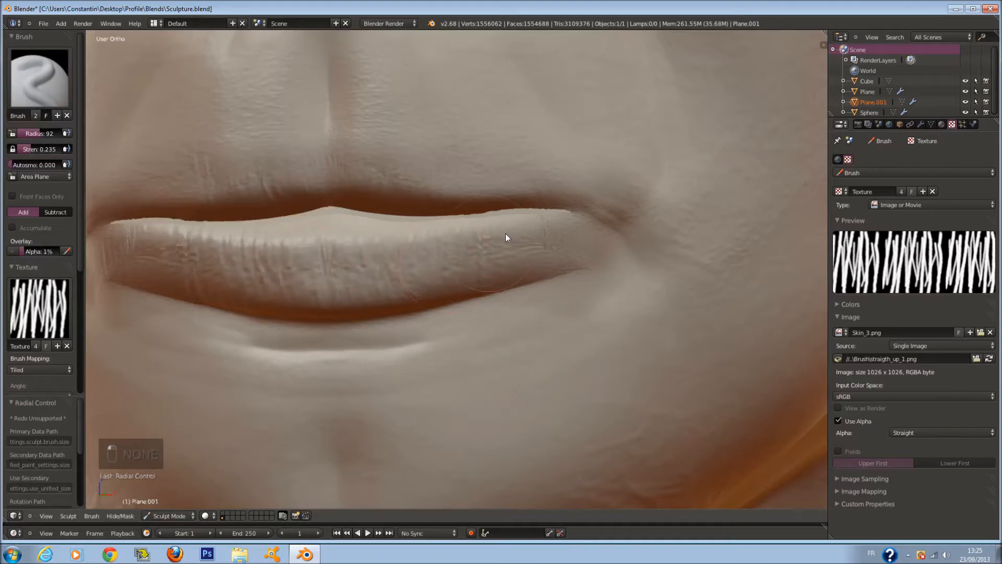
# Step: Raise vertical line texture above the upper lip, at the mouth corners and along the lower lip
pyautogui.moveTo(440, 183)
pyautogui.mouseDown()
pyautogui.moveTo(396, 162)
pyautogui.moveTo(352, 158)
pyautogui.moveTo(428, 150)
pyautogui.moveTo(489, 179)
pyautogui.mouseUp()
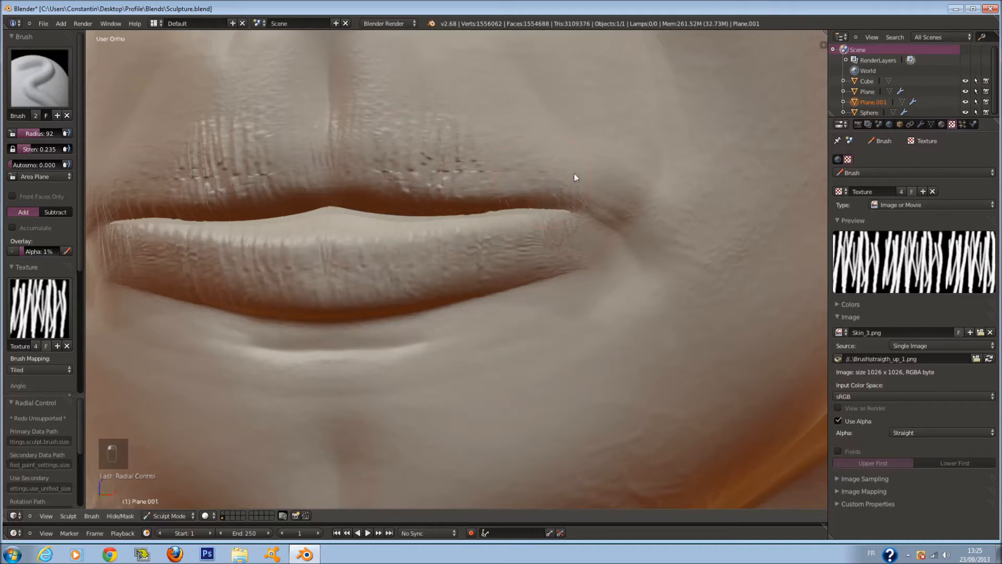
pyautogui.moveTo(594, 218)
pyautogui.mouseDown()
pyautogui.moveTo(582, 233)
pyautogui.moveTo(505, 255)
pyautogui.mouseUp()
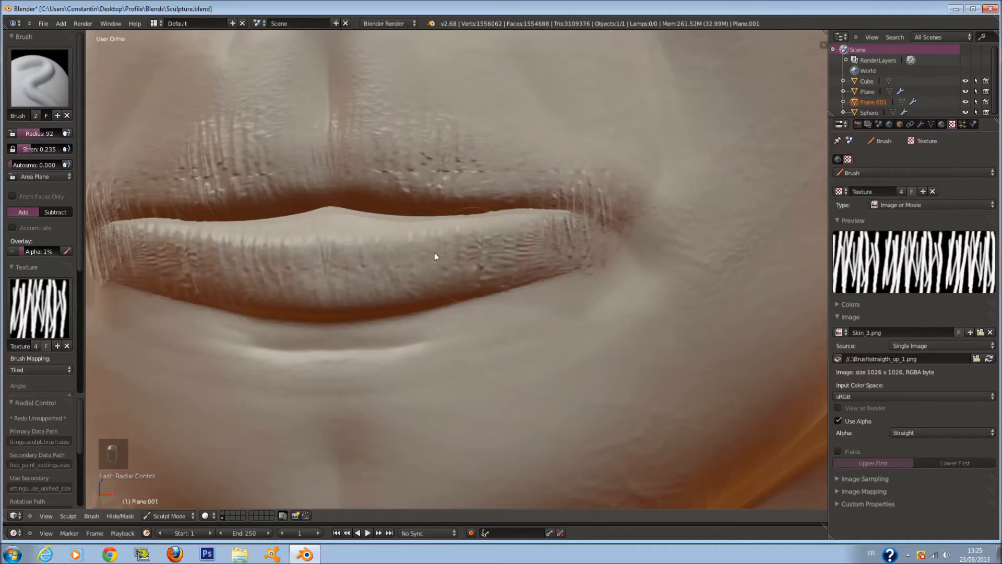
pyautogui.scroll(-2, 350, 272)
pyautogui.scroll(1, 220, 177)
# Step: Soften the line texture on the lips and mouth corners with the Smooth brush at radius 101 and strength 0.500
pyautogui.click(63, 77)
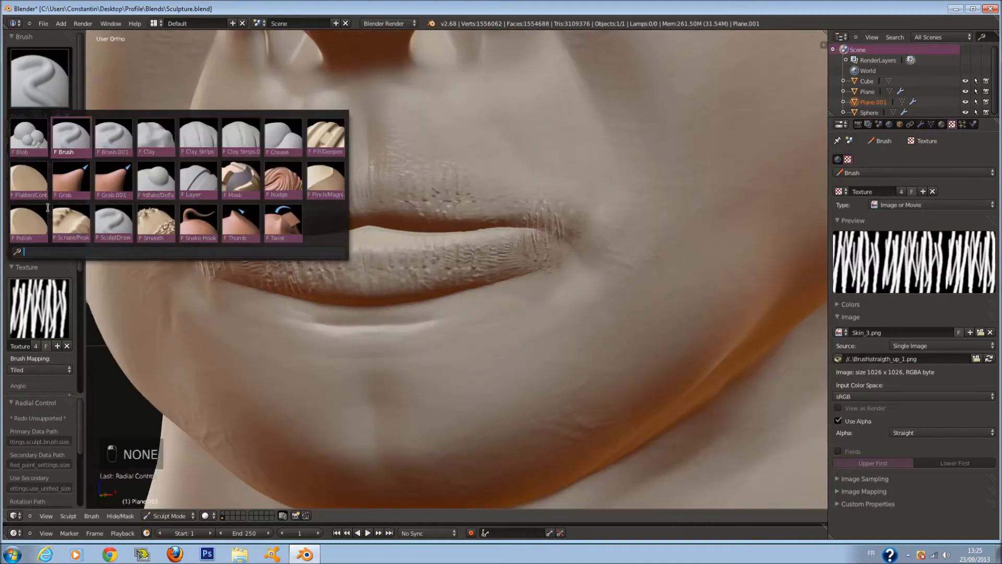
pyautogui.click(155, 222)
pyautogui.moveTo(370, 197)
pyautogui.mouseDown()
pyautogui.moveTo(441, 172)
pyautogui.moveTo(512, 190)
pyautogui.moveTo(564, 221)
pyautogui.moveTo(538, 261)
pyautogui.moveTo(476, 265)
pyautogui.moveTo(541, 230)
pyautogui.moveTo(530, 237)
pyautogui.mouseUp()
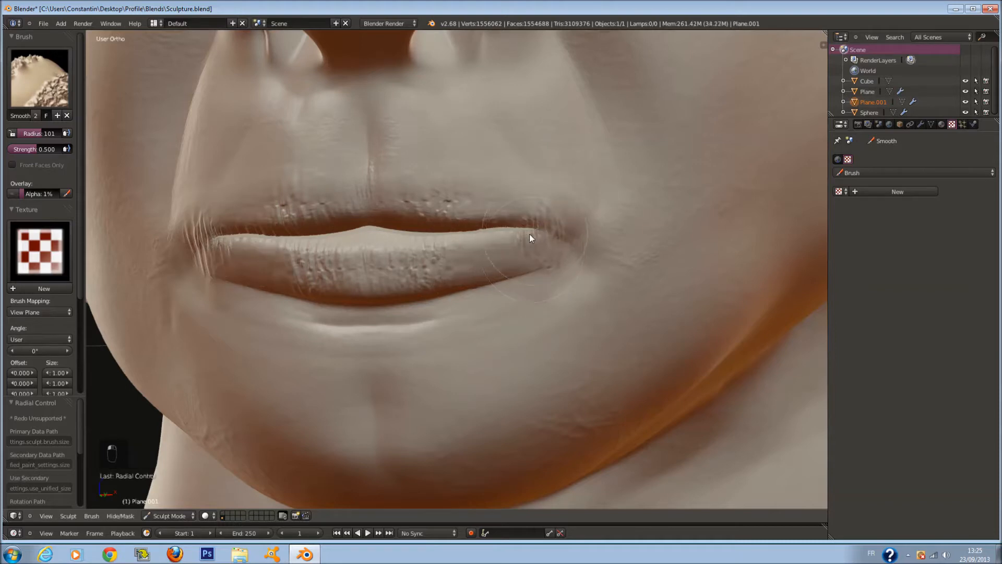
pyautogui.moveTo(325, 244); pyautogui.dragTo(350, 240, button='middle')
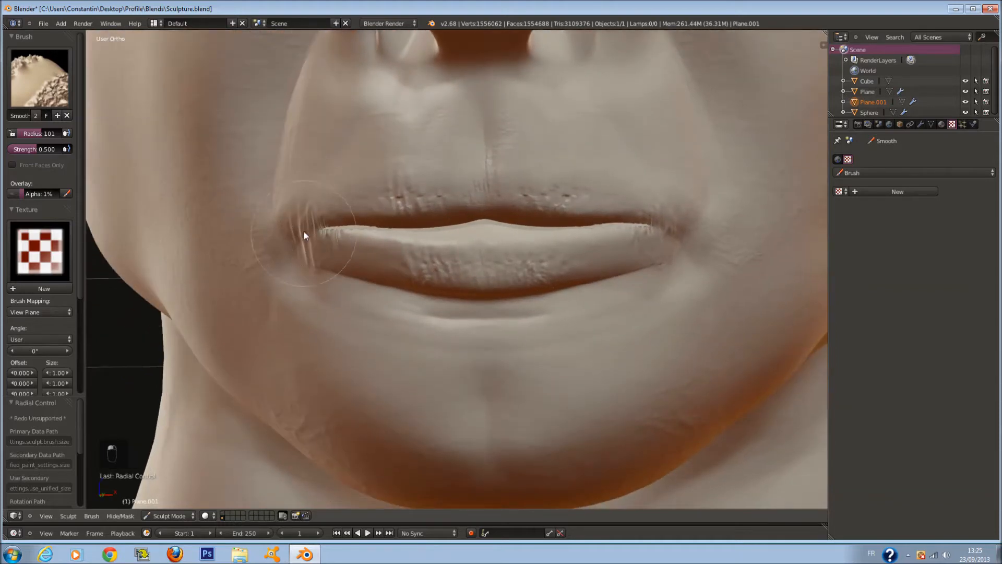
pyautogui.moveTo(431, 271); pyautogui.dragTo(512, 282)
# Step: Return to the line-textured brush named Brush and set its strength to 0.091
pyautogui.click(29, 229)
pyautogui.click(85, 303)
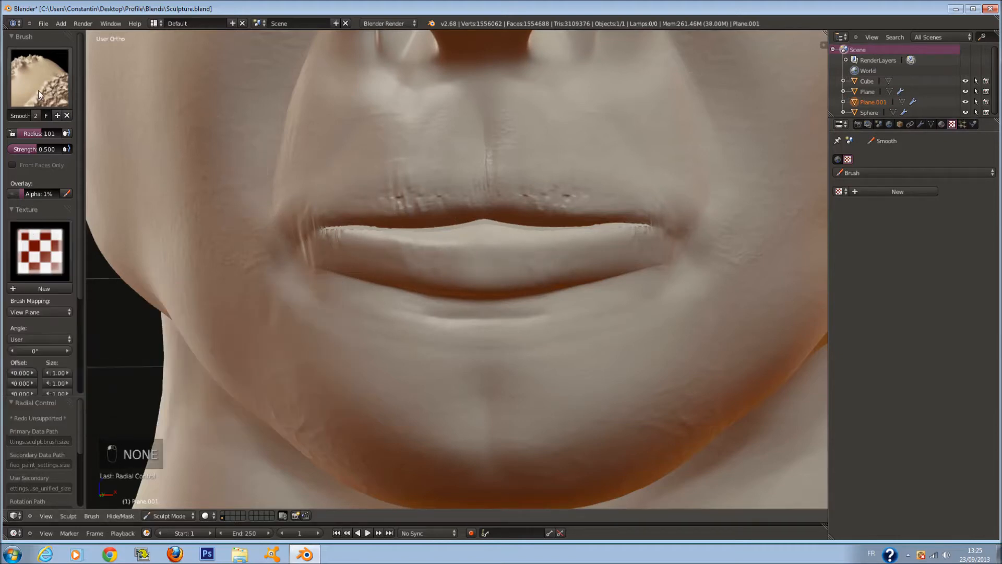
pyautogui.click(39, 90)
pyautogui.click(68, 187)
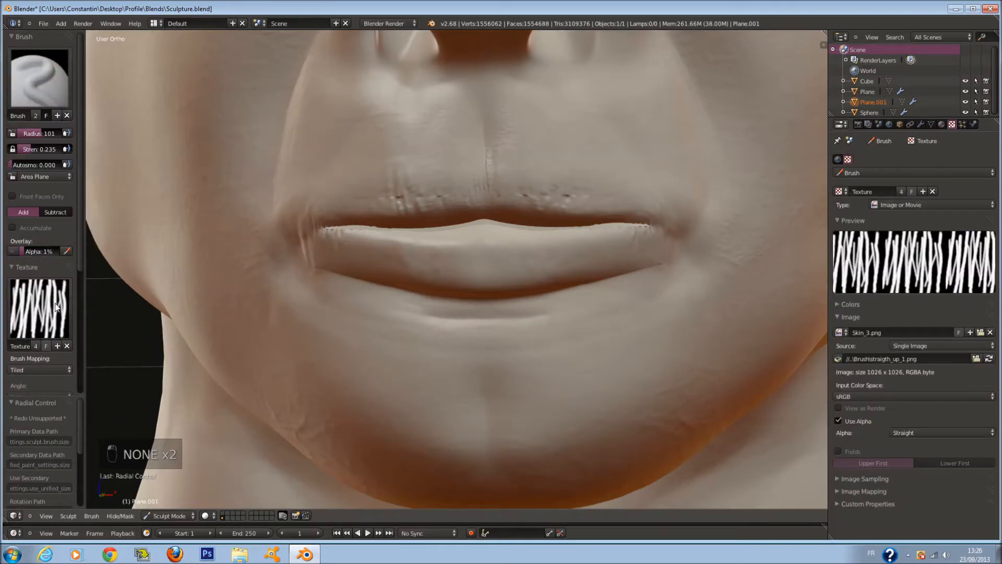
pyautogui.moveTo(50, 150); pyautogui.dragTo(49, 149)
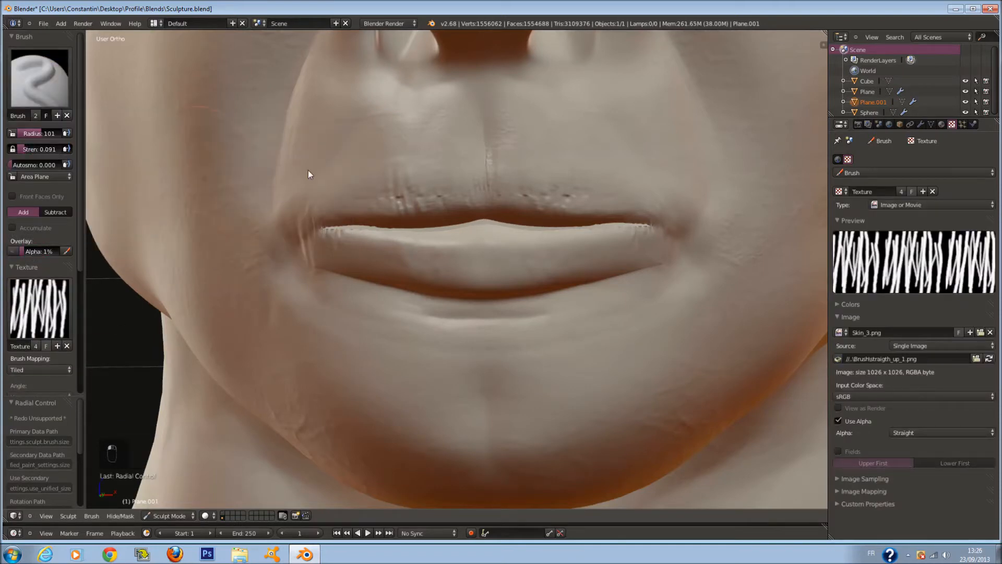
# Step: Sculpt faint vertical lines across the lower lip and near the mouth corners with brush radius 65 and 105
pyautogui.scroll(4, 311, 169)
pyautogui.press('f')
pyautogui.click(310, 194)
pyautogui.press('f')
pyautogui.click(246, 216)
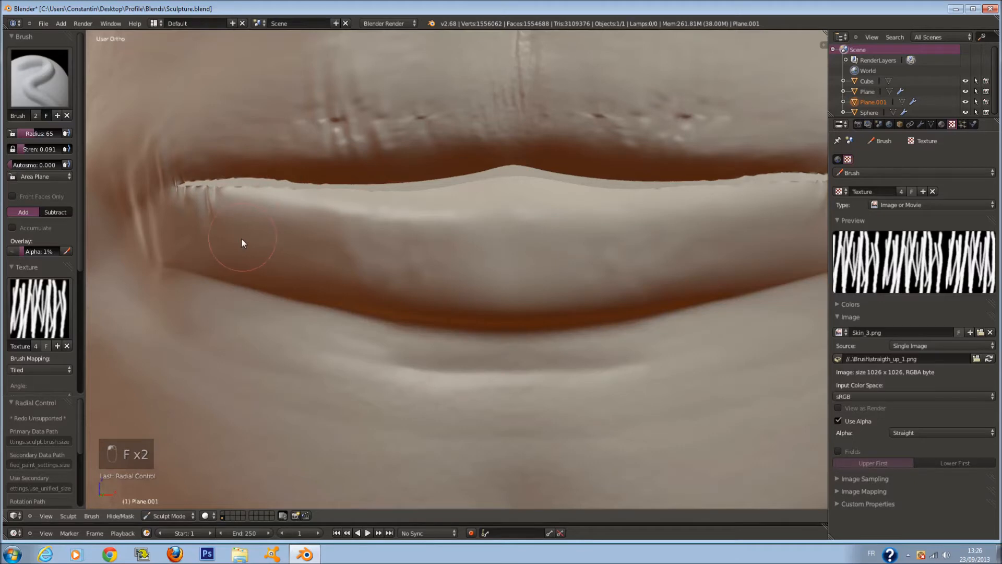
pyautogui.press('f')
pyautogui.click(418, 271)
pyautogui.scroll(-1, 505, 217)
pyautogui.keyDown('shift'); pyautogui.moveTo(524, 180); pyautogui.dragTo(494, 240, button='middle'); pyautogui.keyUp('shift')
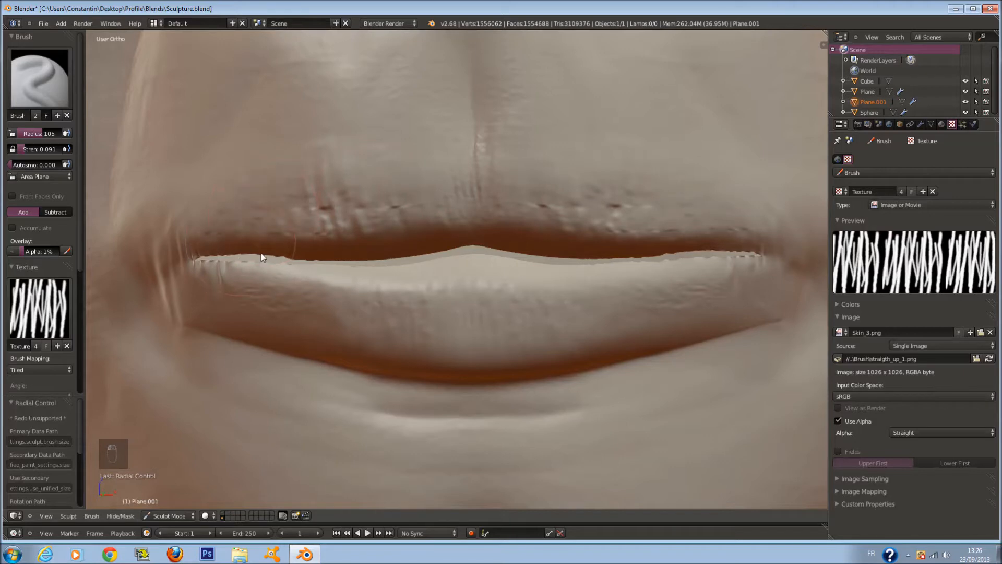
pyautogui.moveTo(342, 322)
pyautogui.mouseDown()
pyautogui.moveTo(421, 280)
pyautogui.moveTo(470, 333)
pyautogui.moveTo(523, 300)
pyautogui.moveTo(635, 315)
pyautogui.mouseUp()
# Step: Load Skin_4.png as the brush texture image
pyautogui.click(975, 359)
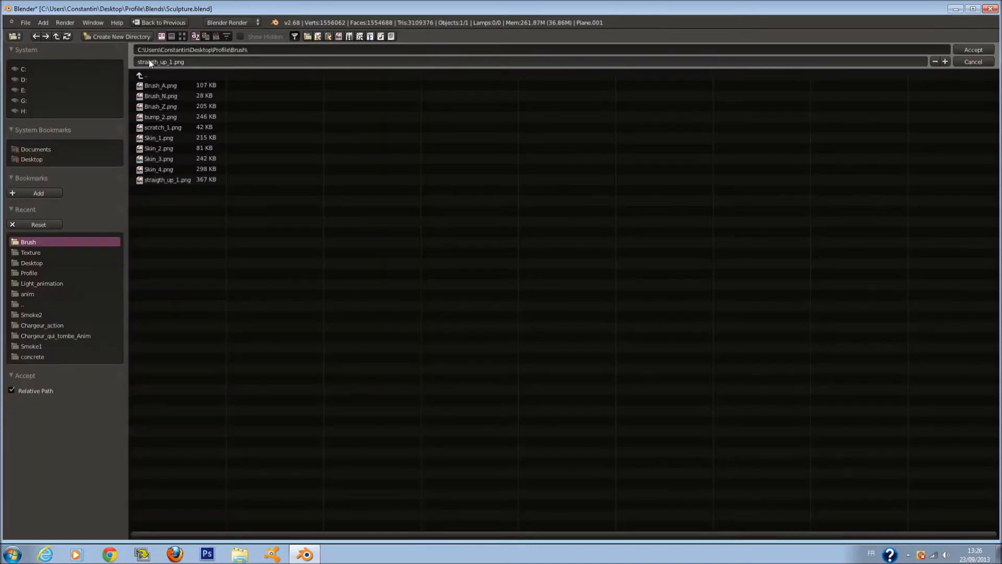
pyautogui.click(182, 36)
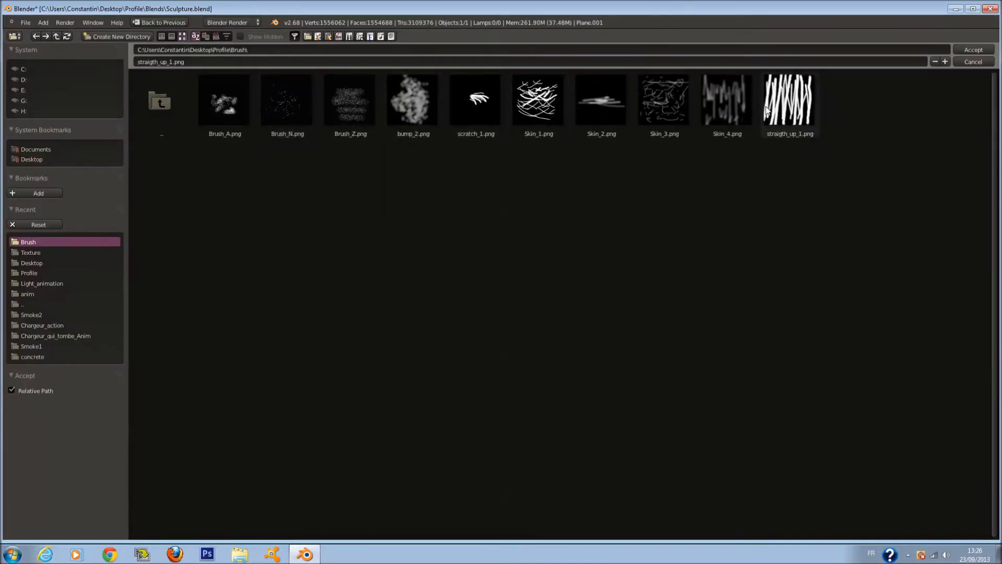
pyautogui.click(724, 109)
pyautogui.click(974, 50)
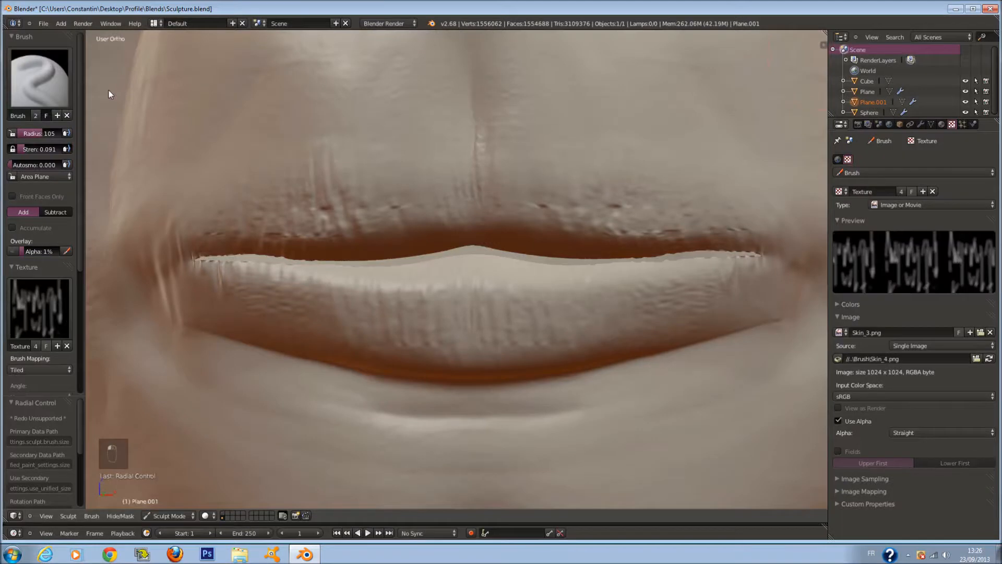
# Step: Raise the brush strength to 0.222 and 0.446 and sculpt the wrinkle texture onto the upper lip and mouth corners
pyautogui.moveTo(28, 149); pyautogui.dragTo(34, 149)
pyautogui.press('f')
pyautogui.click(334, 303)
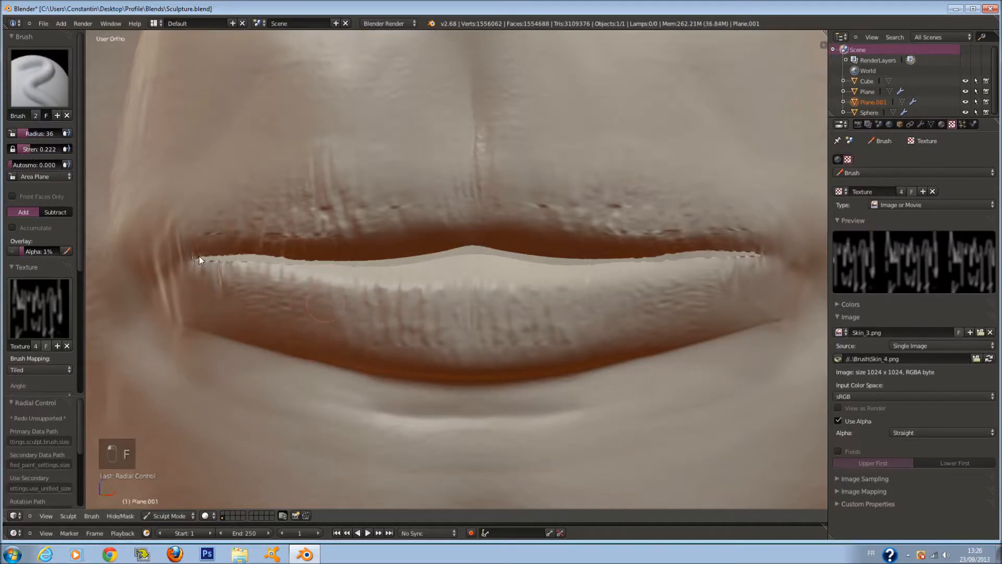
pyautogui.moveTo(36, 150); pyautogui.dragTo(49, 149)
pyautogui.moveTo(328, 224)
pyautogui.mouseDown()
pyautogui.moveTo(351, 200)
pyautogui.moveTo(397, 179)
pyautogui.moveTo(409, 215)
pyautogui.moveTo(448, 208)
pyautogui.moveTo(431, 239)
pyautogui.moveTo(432, 368)
pyautogui.moveTo(382, 282)
pyautogui.moveTo(367, 320)
pyautogui.moveTo(335, 342)
pyautogui.moveTo(262, 310)
pyautogui.moveTo(197, 254)
pyautogui.mouseUp()
pyautogui.press('f')
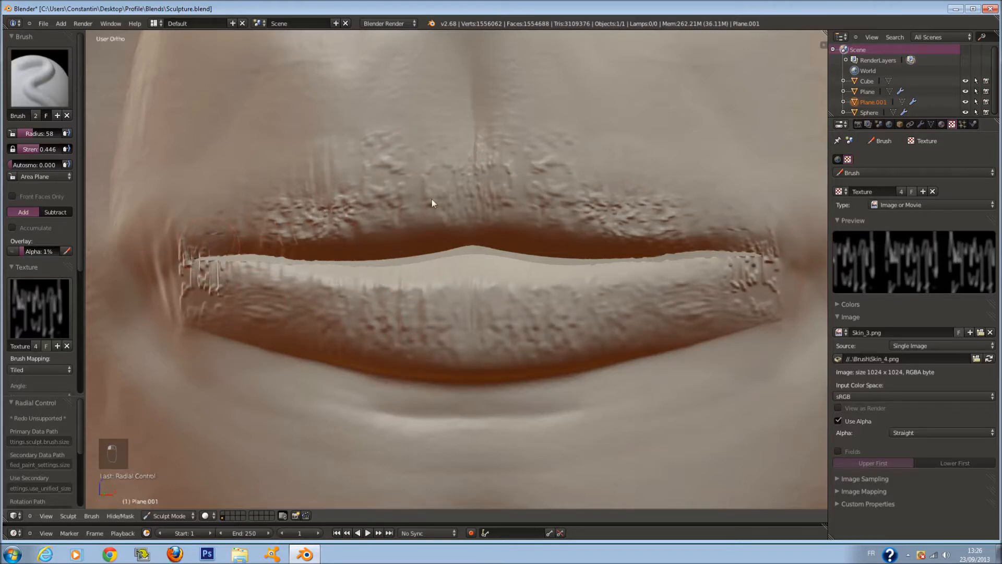
# Step: Load straigth_up_1.png again as the brush texture image
pyautogui.click(976, 359)
pyautogui.click(183, 36)
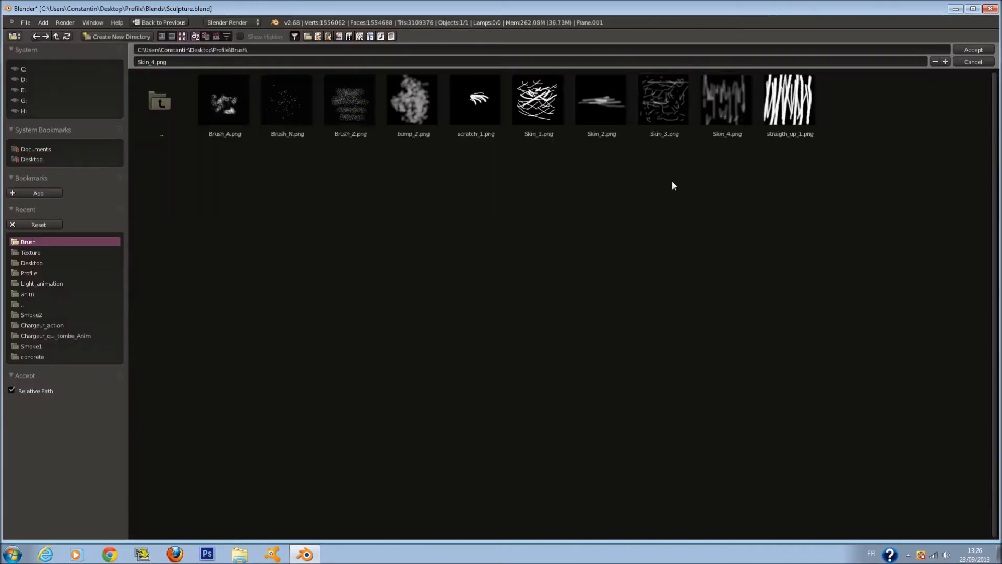
pyautogui.click(786, 114)
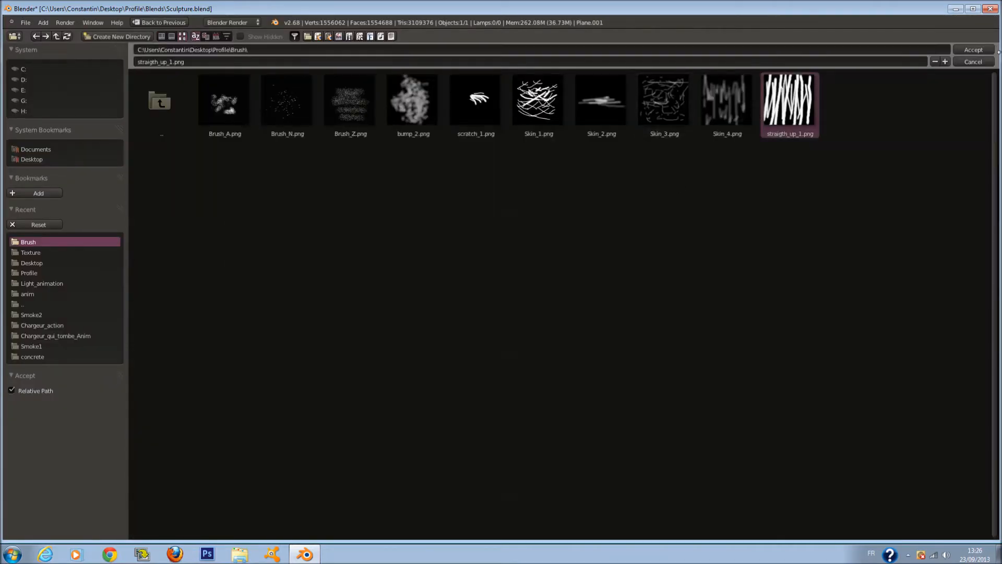
pyautogui.click(973, 50)
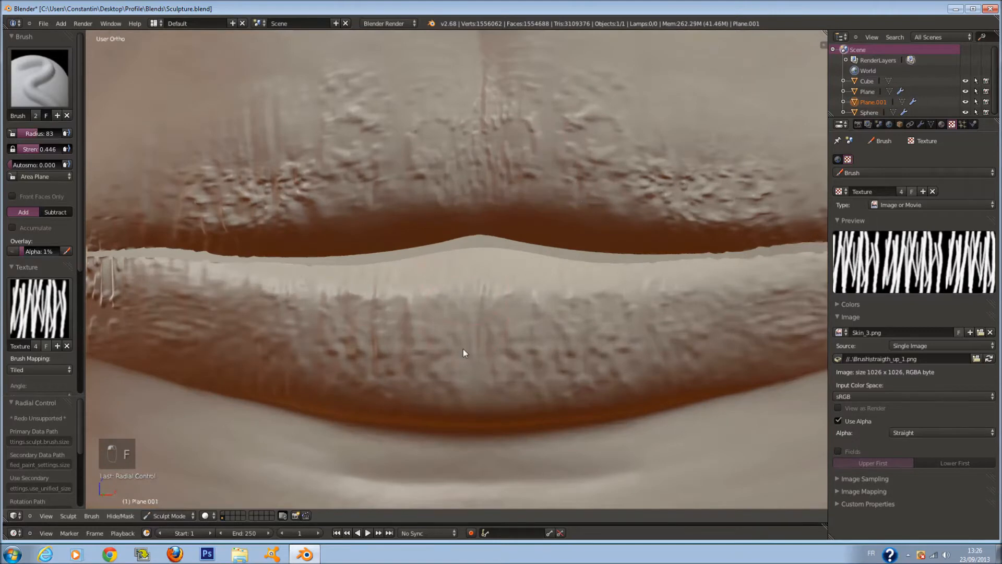
# Step: Sculpt stronger vertical lines from the centre to the corners of the lower lip with the brush at radius 83
pyautogui.moveTo(463, 348); pyautogui.dragTo(452, 371)
pyautogui.moveTo(332, 291); pyautogui.dragTo(319, 362)
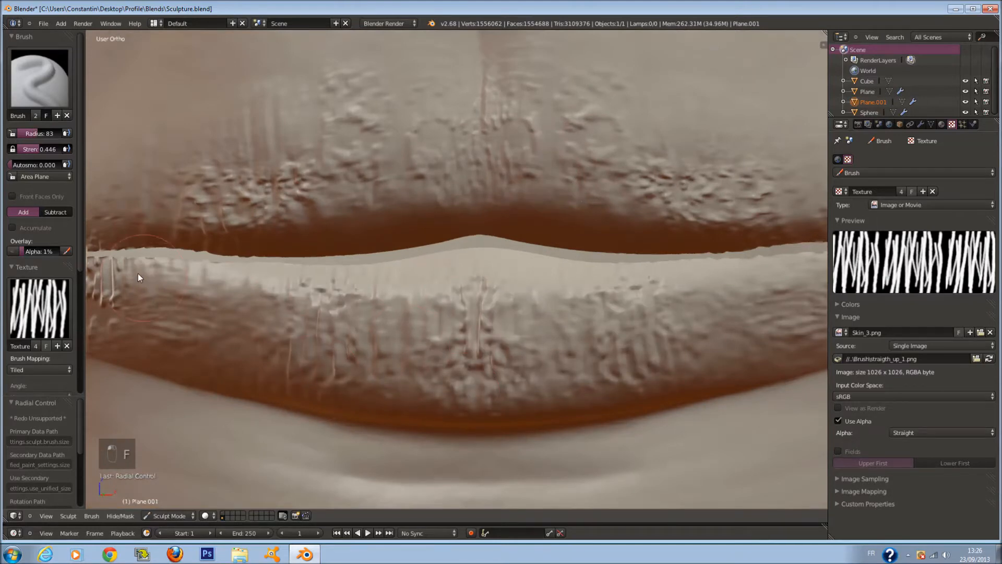
pyautogui.moveTo(137, 285); pyautogui.dragTo(131, 338)
pyautogui.moveTo(183, 318); pyautogui.dragTo(184, 334)
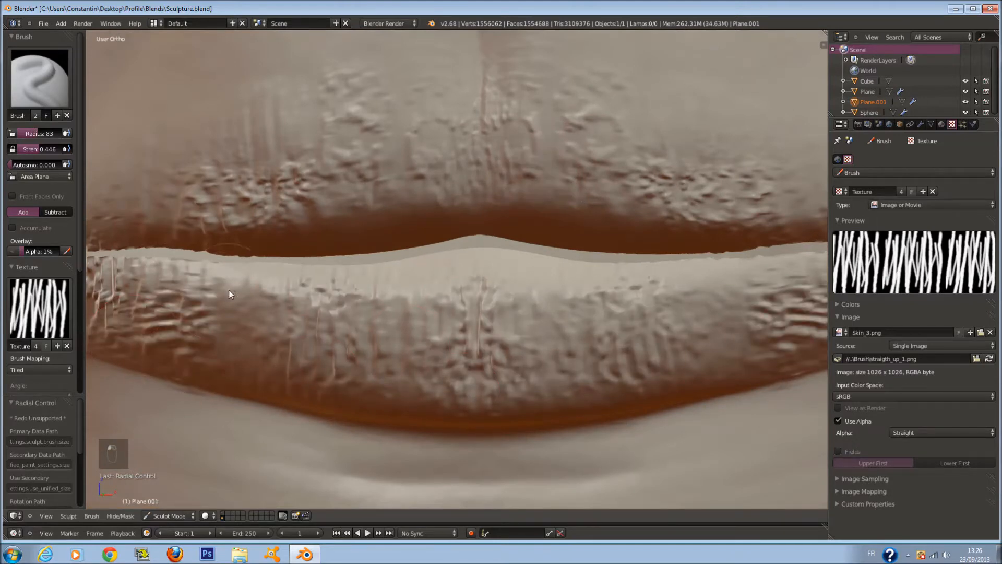
pyautogui.scroll(-2, 229, 180)
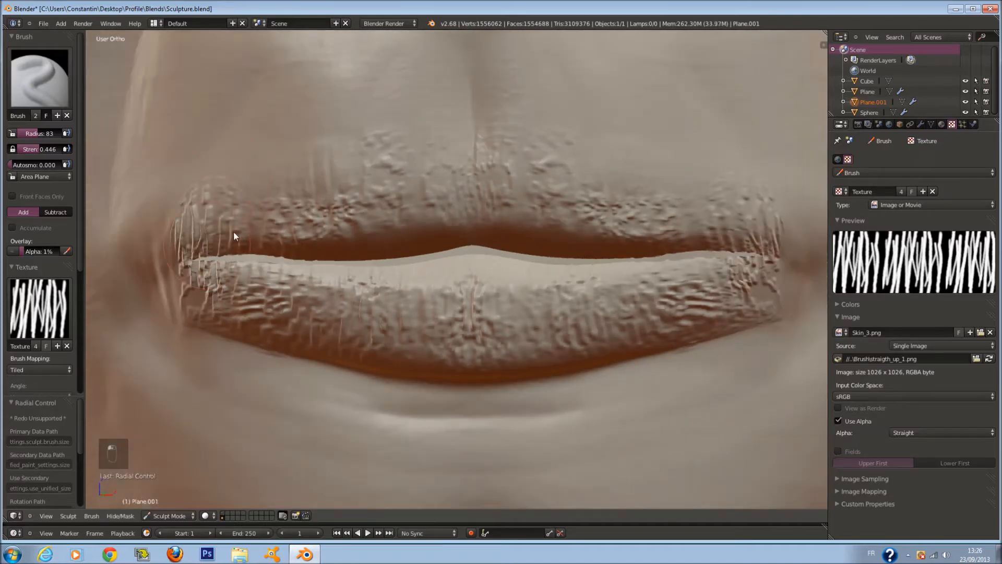
# Step: Undo the last stroke above the mouth corner and texture the upper lip with lines, reducing the radius to 72
pyautogui.scroll(1, 242, 223)
pyautogui.hotkey('ctrl', 'z')
pyautogui.moveTo(251, 193)
pyautogui.mouseDown()
pyautogui.moveTo(309, 179)
pyautogui.moveTo(326, 230)
pyautogui.moveTo(381, 234)
pyautogui.mouseUp()
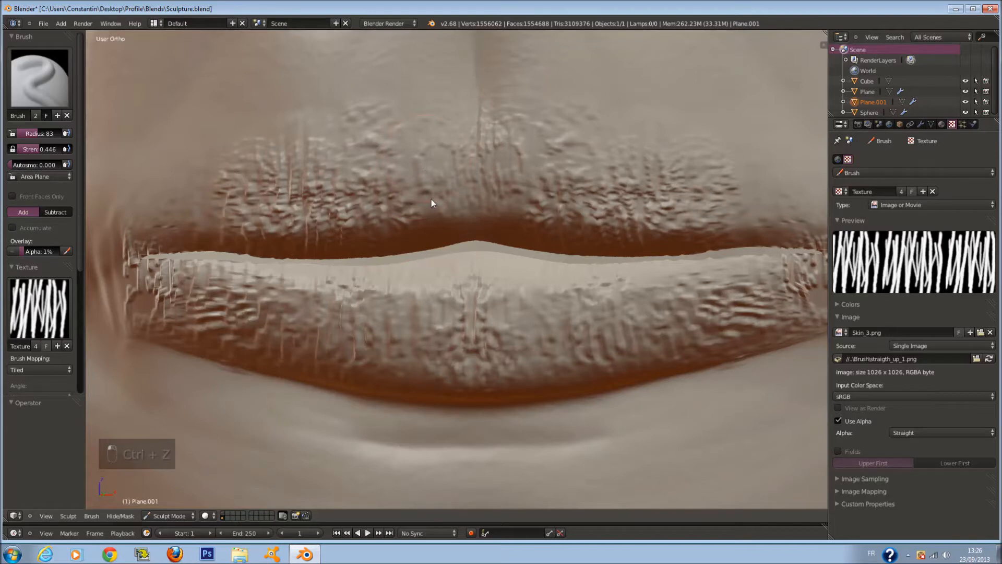
pyautogui.press('f')
pyautogui.click(456, 201)
pyautogui.scroll(-1, 515, 266)
pyautogui.scroll(-1, 515, 263)
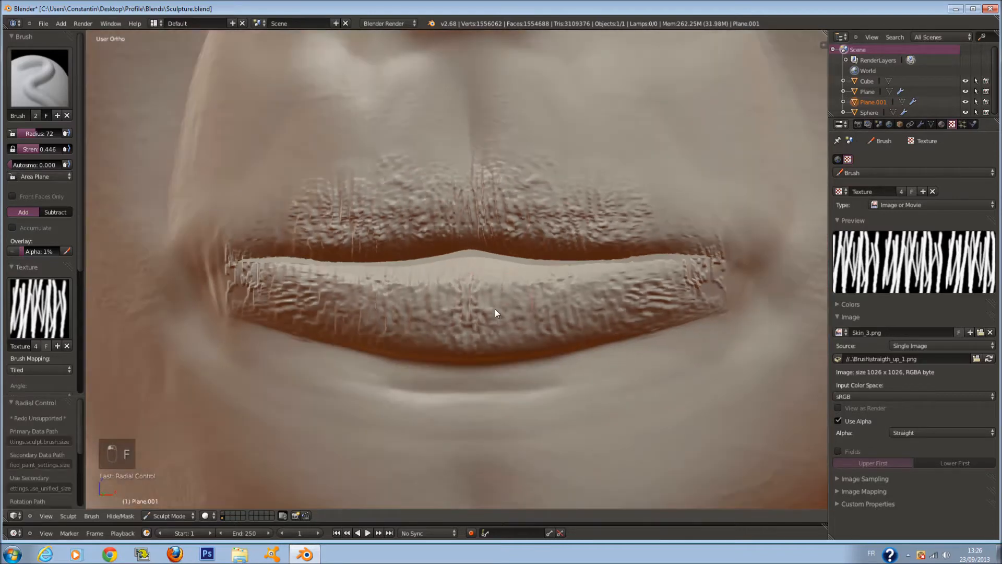
# Step: Load scratch_1.png as the brush texture image
pyautogui.click(976, 359)
pyautogui.click(182, 36)
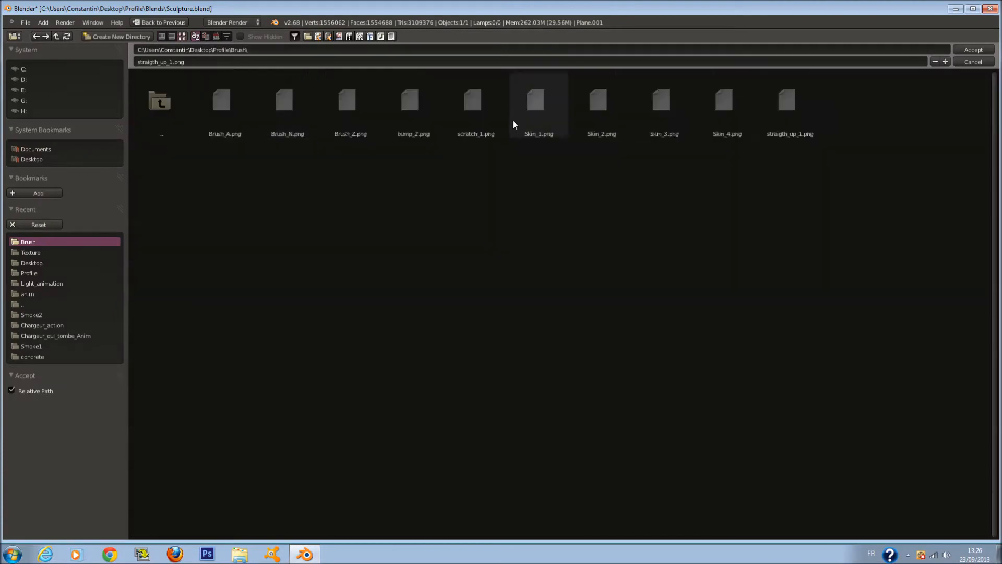
pyautogui.click(483, 109)
pyautogui.click(971, 49)
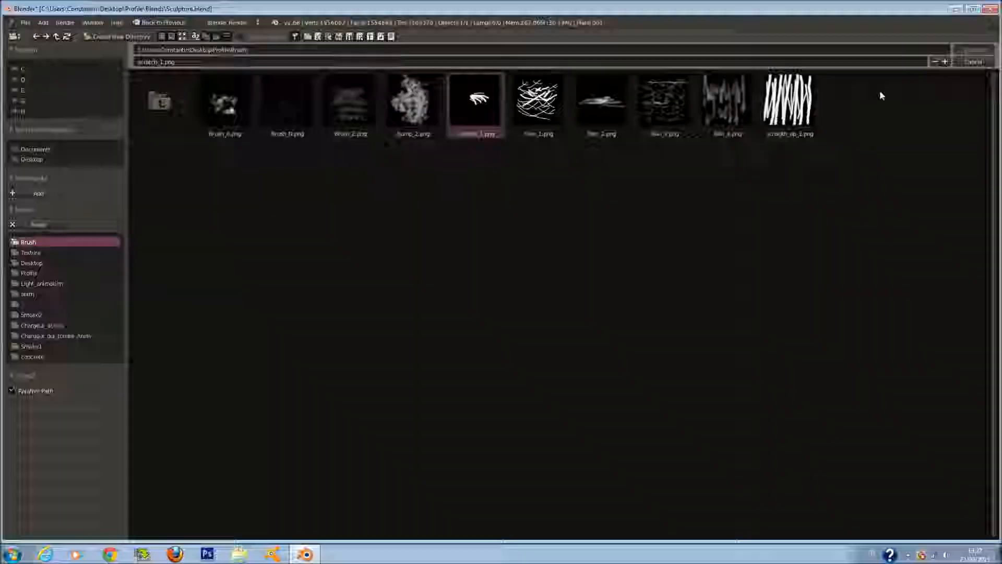
# Step: Try the scratch texture on the mouth corner with the brush at radius 104, and undo the stroke
pyautogui.scroll(2, 631, 144)
pyautogui.keyDown('shift'); pyautogui.moveTo(799, 261); pyautogui.dragTo(635, 155, button='middle'); pyautogui.keyUp('shift')
pyautogui.press('f')
pyautogui.click(644, 155)
pyautogui.moveTo(642, 155); pyautogui.dragTo(684, 177)
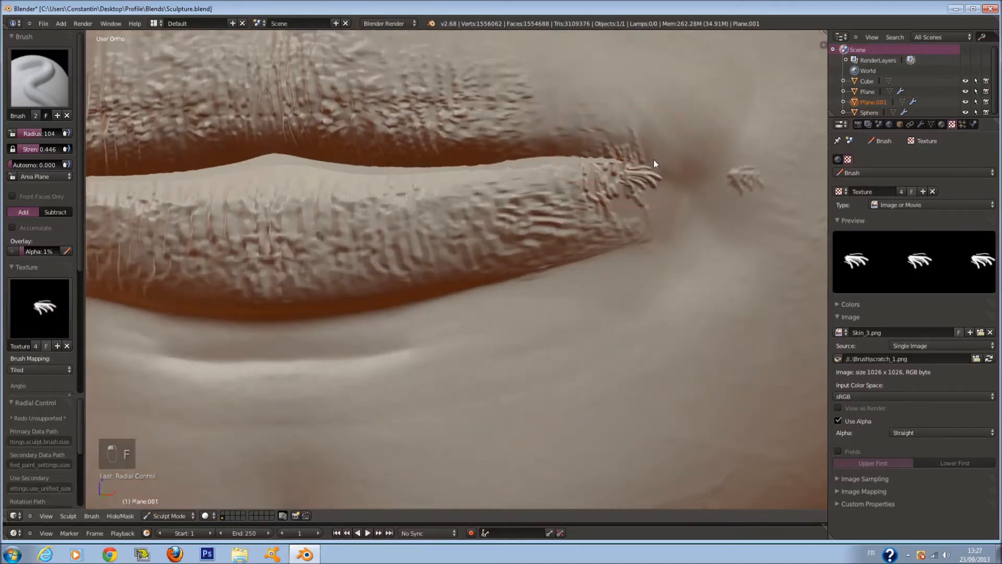
pyautogui.hotkey('ctrl', 'z')
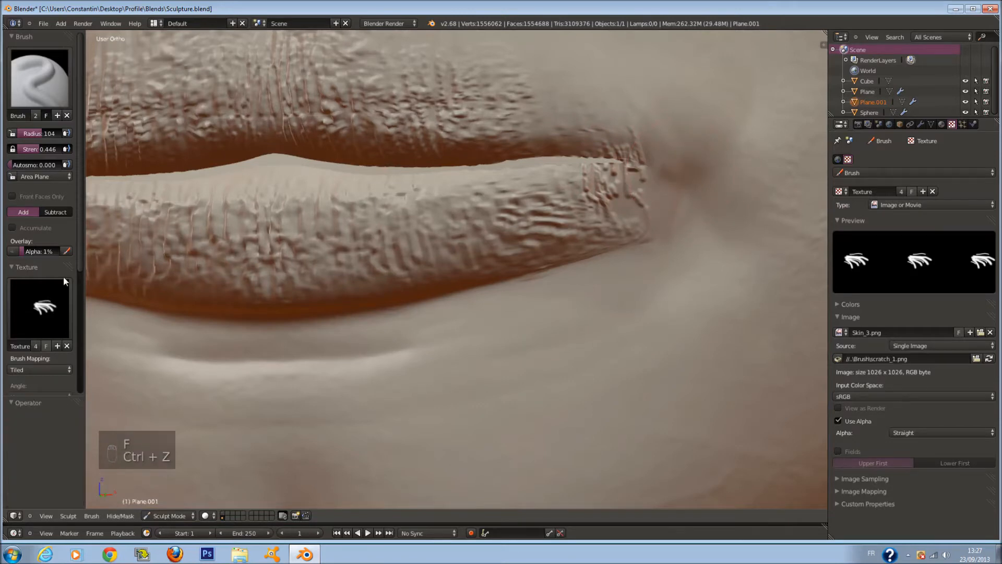
# Step: Set the brush to strength 0.091, Area Plane mapping and radius 147, and texture the skin around the mouth corner
pyautogui.click(57, 293)
pyautogui.moveTo(39, 148); pyautogui.dragTo(24, 148)
pyautogui.click(55, 369)
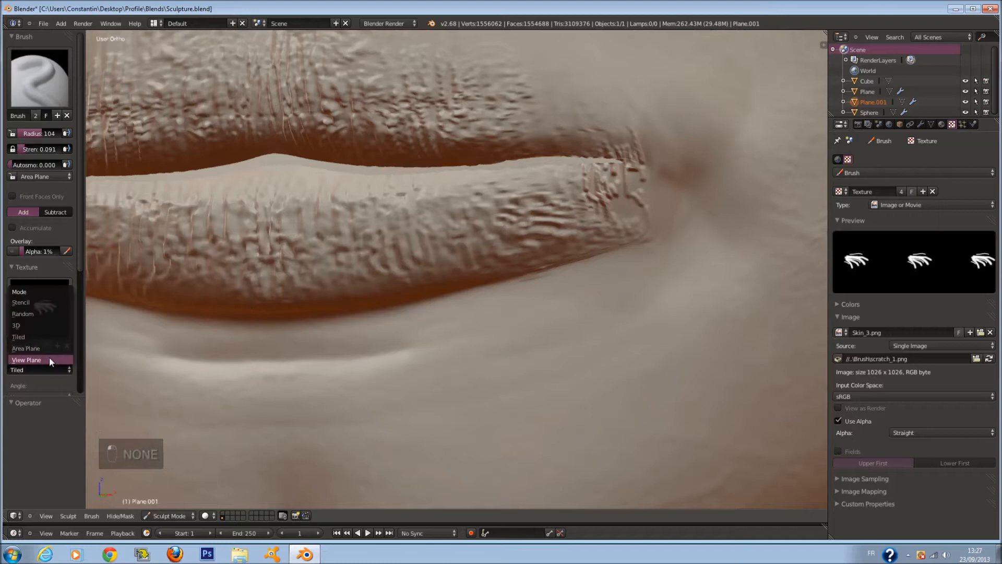
pyautogui.click(49, 356)
pyautogui.press('f')
pyautogui.click(563, 287)
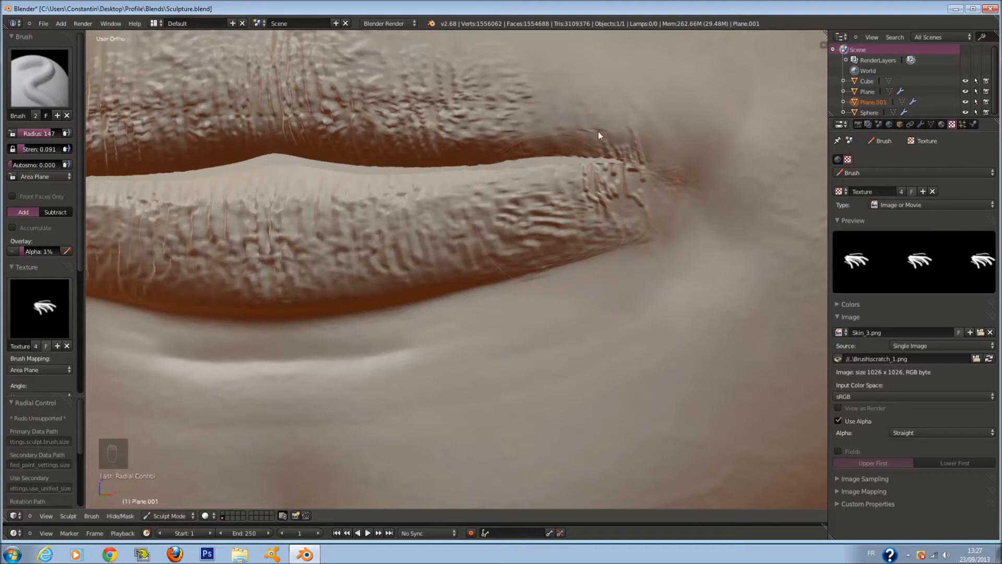
pyautogui.scroll(-4, 675, 181)
pyautogui.moveTo(533, 209); pyautogui.dragTo(543, 264, button='middle')
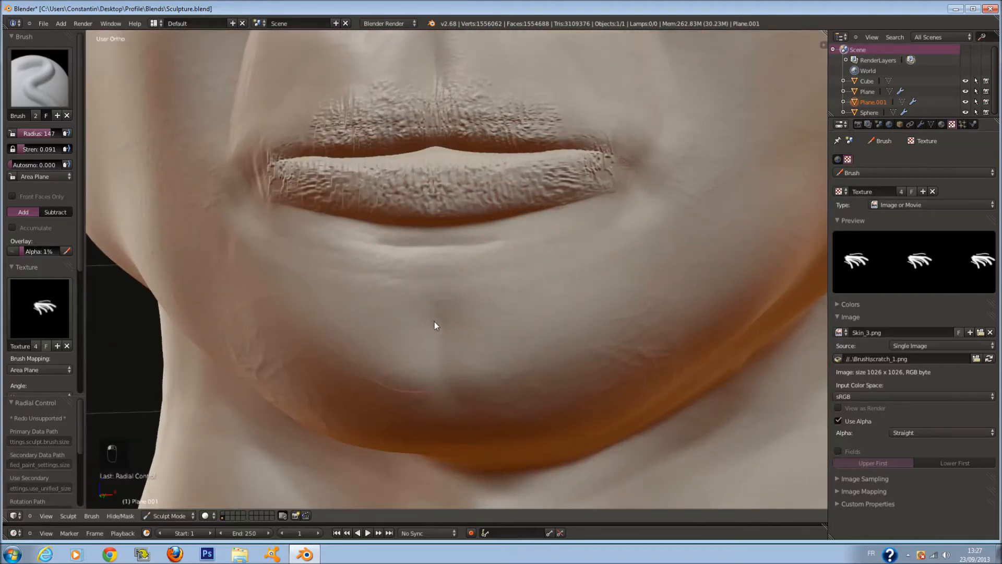
# Step: Save the file and sculpt fine scratch lines around the eye's outer corner and lower eyelid with brush radii of 162 and 72
pyautogui.scroll(-3, 528, 314)
pyautogui.moveTo(528, 315)
pyautogui.mouseDown(button='middle')
pyautogui.moveTo(505, 287)
pyautogui.moveTo(540, 259)
pyautogui.moveTo(478, 246)
pyautogui.moveTo(472, 228)
pyautogui.moveTo(561, 270)
pyautogui.moveTo(584, 243)
pyautogui.moveTo(572, 255)
pyautogui.mouseUp(button='middle')
pyautogui.scroll(3, 573, 254)
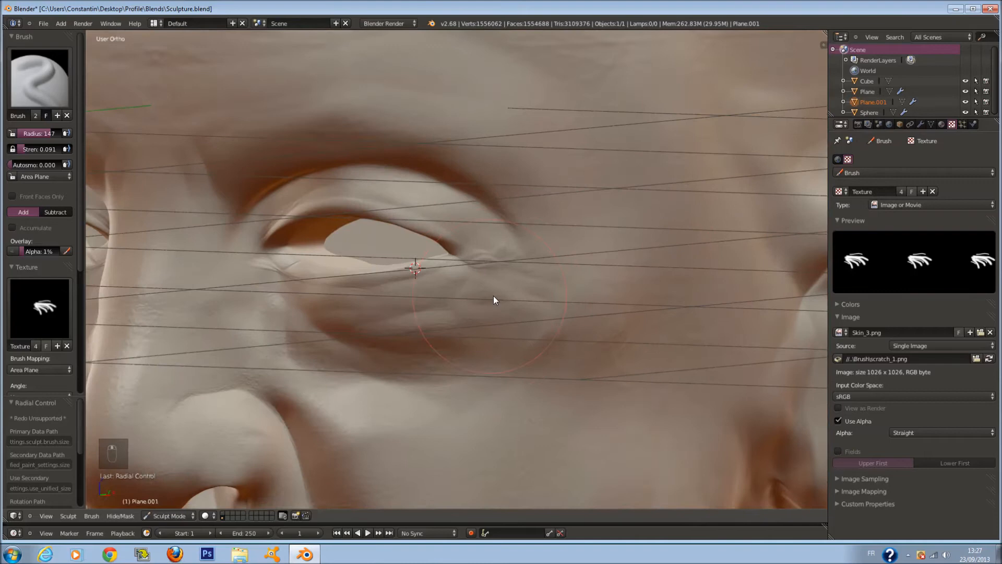
pyautogui.moveTo(494, 295); pyautogui.dragTo(509, 273, button='middle')
pyautogui.press('f')
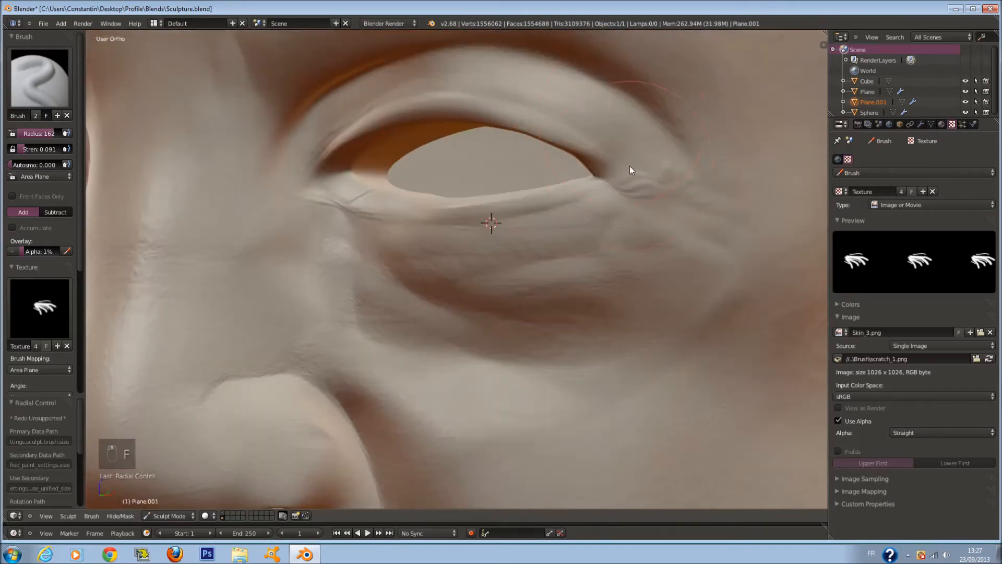
pyautogui.hotkey('ctrl', 's')
pyautogui.click(593, 167)
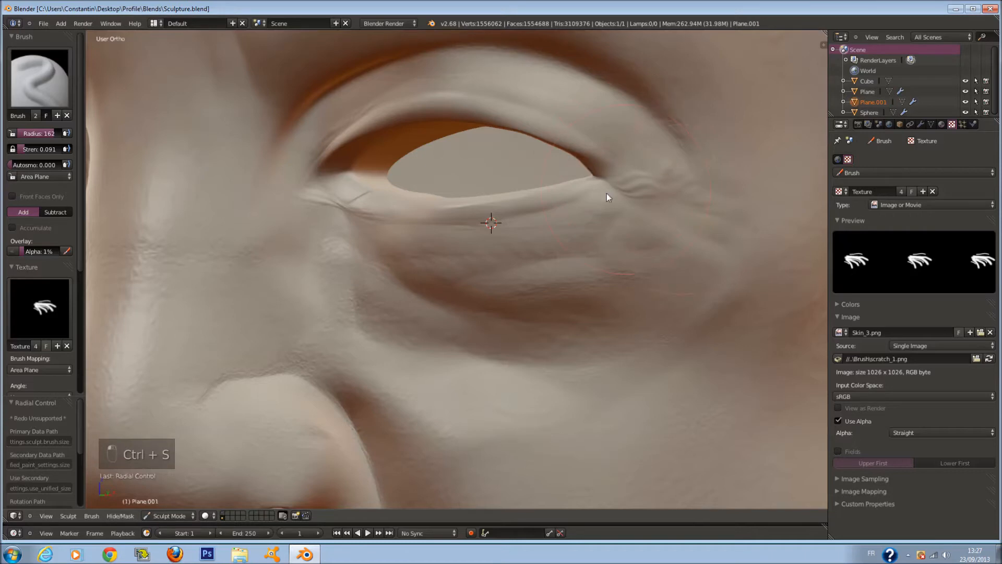
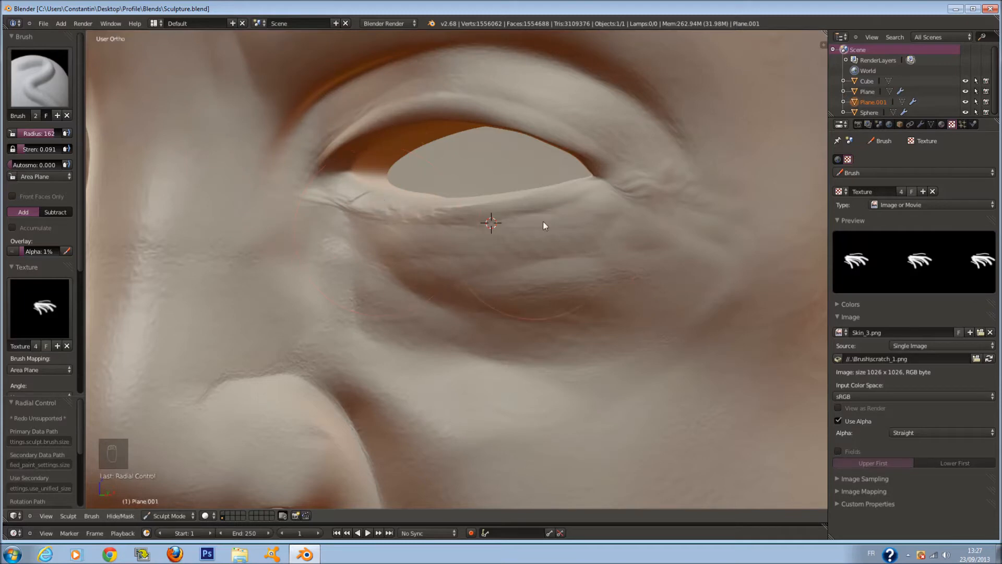
pyautogui.press('f')
pyautogui.click(498, 104)
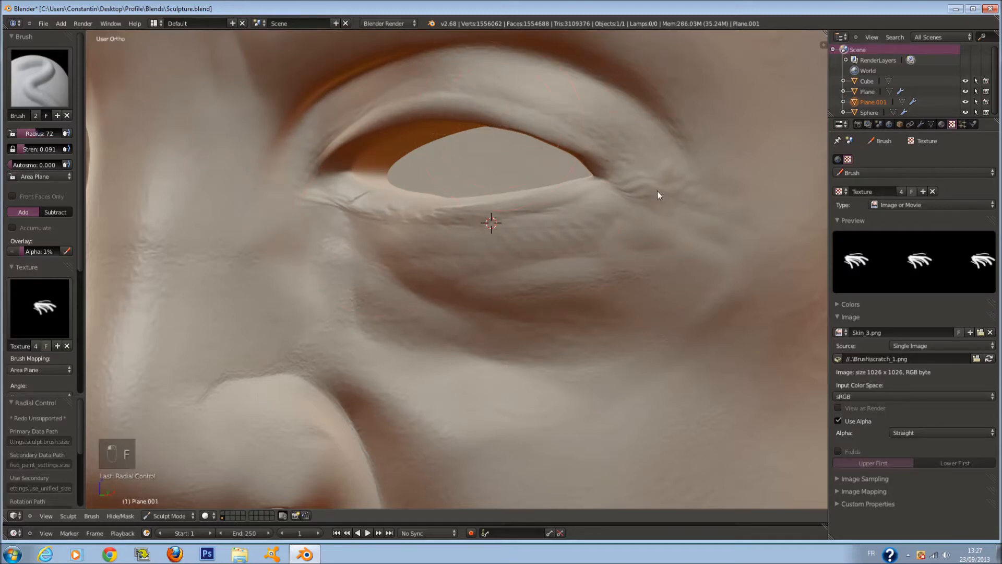
# Step: Carve a crease along the lower eyelid with the Crease brush at radius 52 and strength 0.250
pyautogui.click(49, 88)
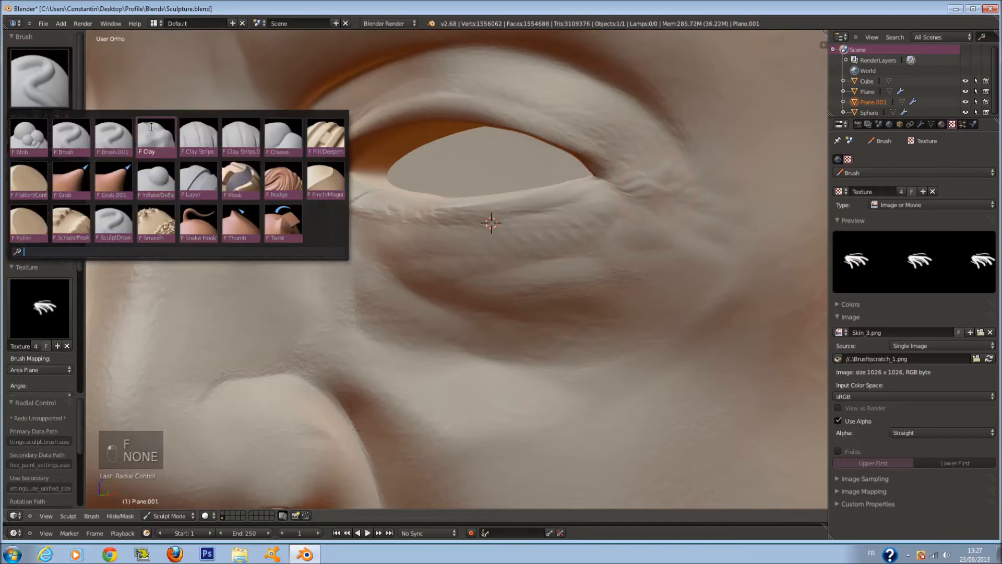
pyautogui.click(299, 137)
pyautogui.press('f')
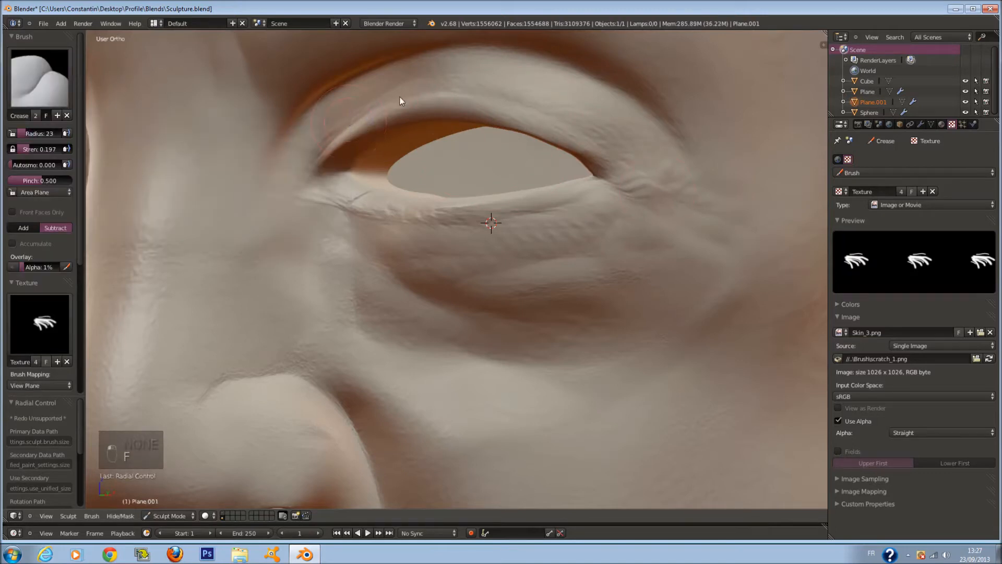
pyautogui.press('f')
pyautogui.click(575, 195)
pyautogui.scroll(2, 412, 224)
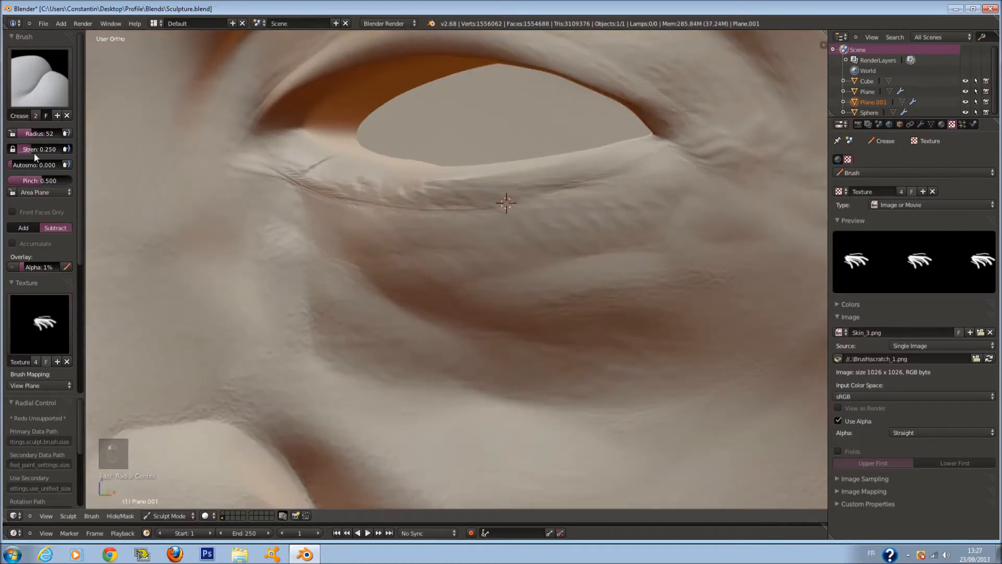
pyautogui.moveTo(343, 203)
pyautogui.mouseDown()
pyautogui.moveTo(591, 178)
pyautogui.moveTo(714, 145)
pyautogui.mouseUp()
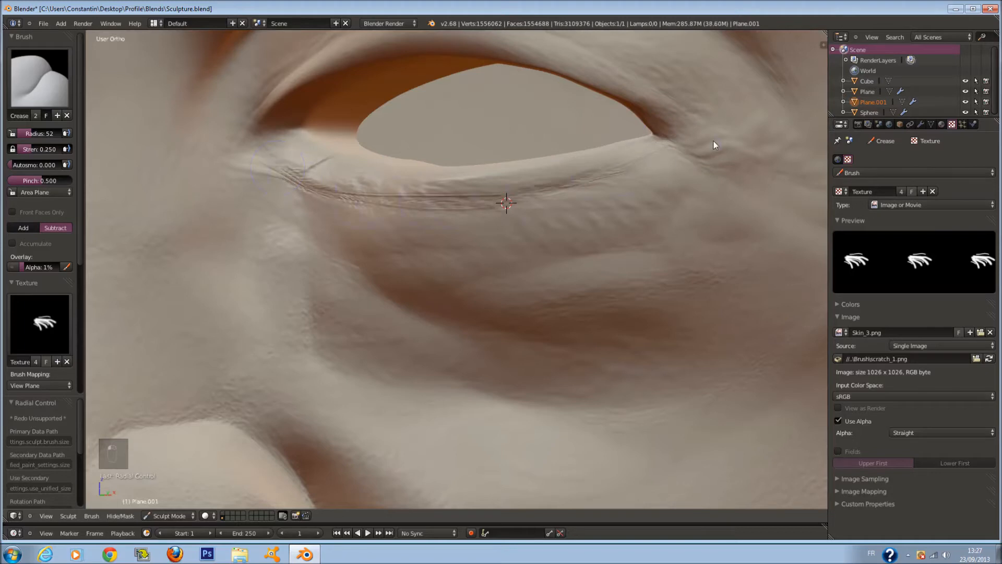
# Step: Set the Crease brush radius to 68 and carve wrinkles at the outer corner of the eye
pyautogui.press('f')
pyautogui.click(693, 174)
pyautogui.scroll(-2, 701, 173)
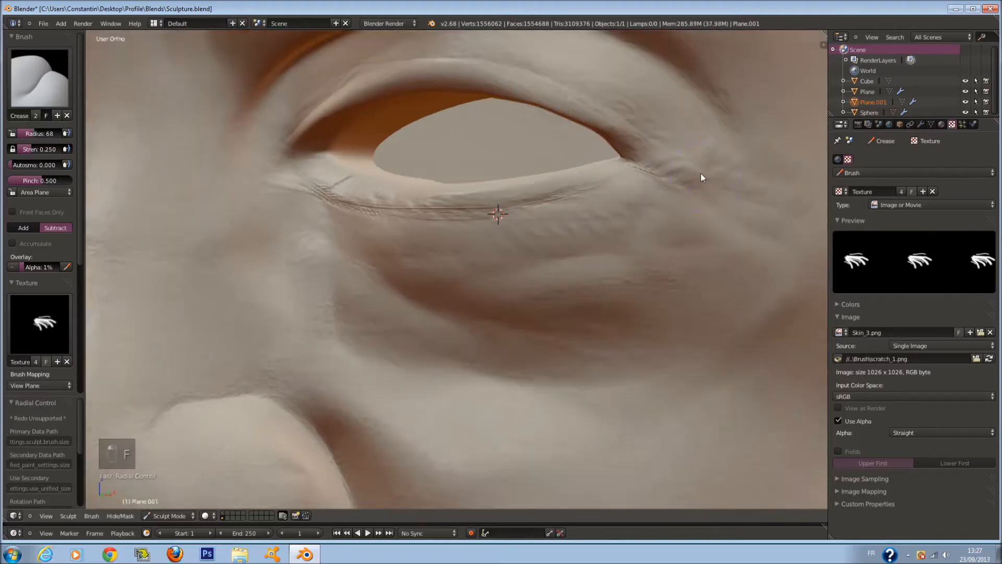
pyautogui.moveTo(610, 168); pyautogui.dragTo(636, 184)
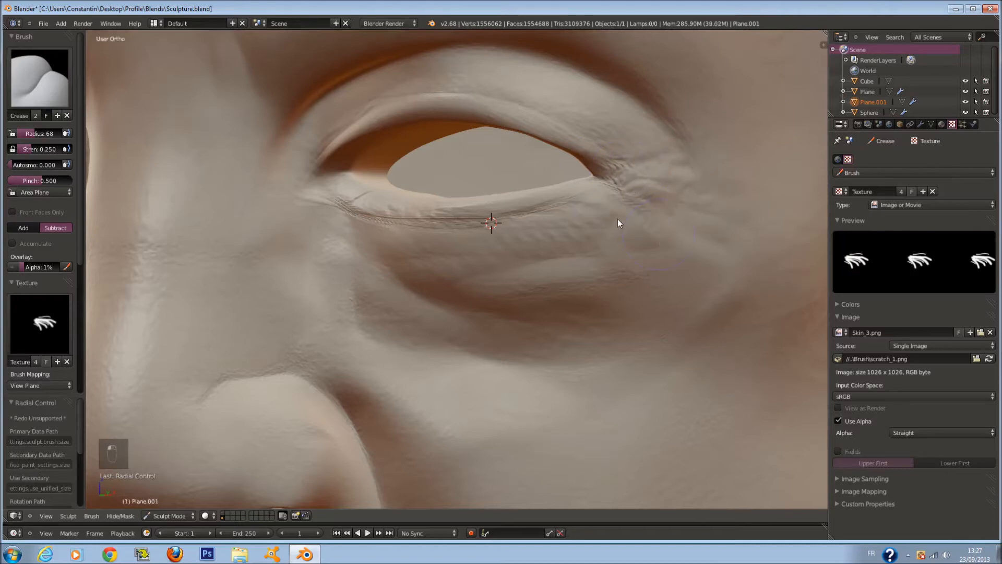
# Step: Carve creases from the inner corner of the eye down and across the bag under it
pyautogui.moveTo(375, 221); pyautogui.dragTo(558, 257)
pyautogui.moveTo(346, 209); pyautogui.dragTo(420, 284)
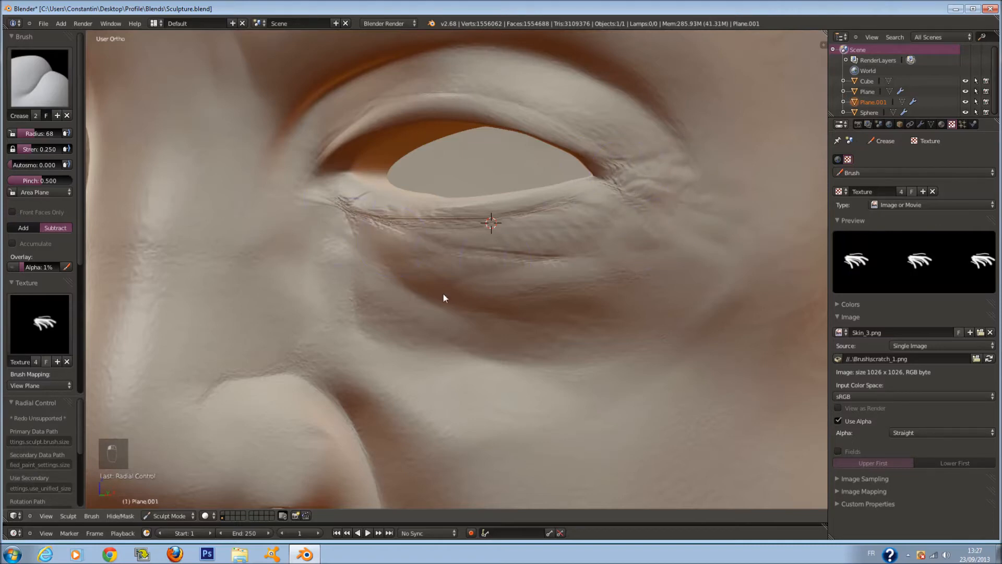
pyautogui.moveTo(338, 221); pyautogui.dragTo(503, 297)
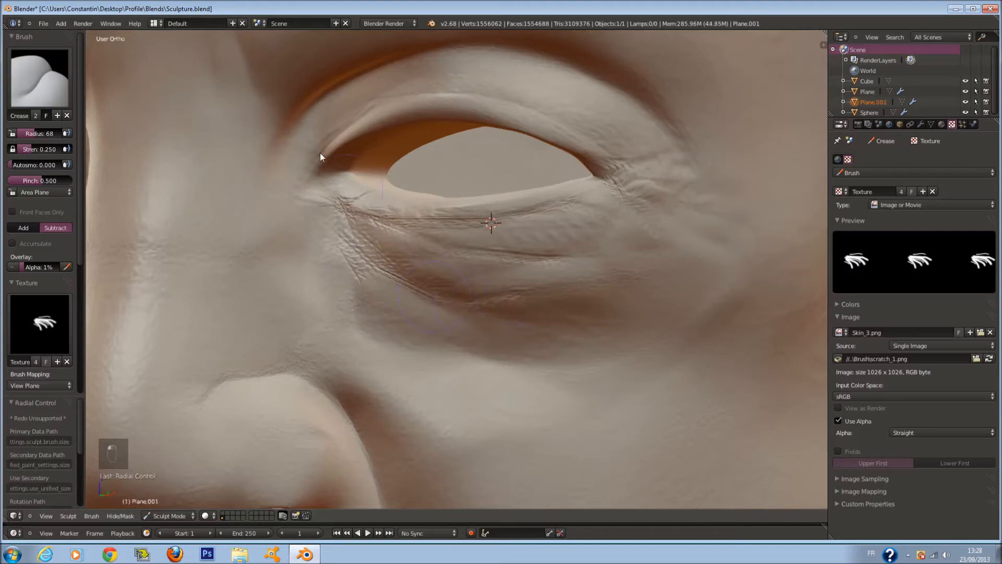
# Step: Crease the folds of the upper eyelid, undo the last stroke, and carve wrinkles at the fold's outer end below the brow
pyautogui.moveTo(409, 93); pyautogui.dragTo(528, 95)
pyautogui.moveTo(400, 65)
pyautogui.mouseDown()
pyautogui.moveTo(553, 59)
pyautogui.moveTo(636, 104)
pyautogui.mouseUp()
pyautogui.scroll(-1, 655, 126)
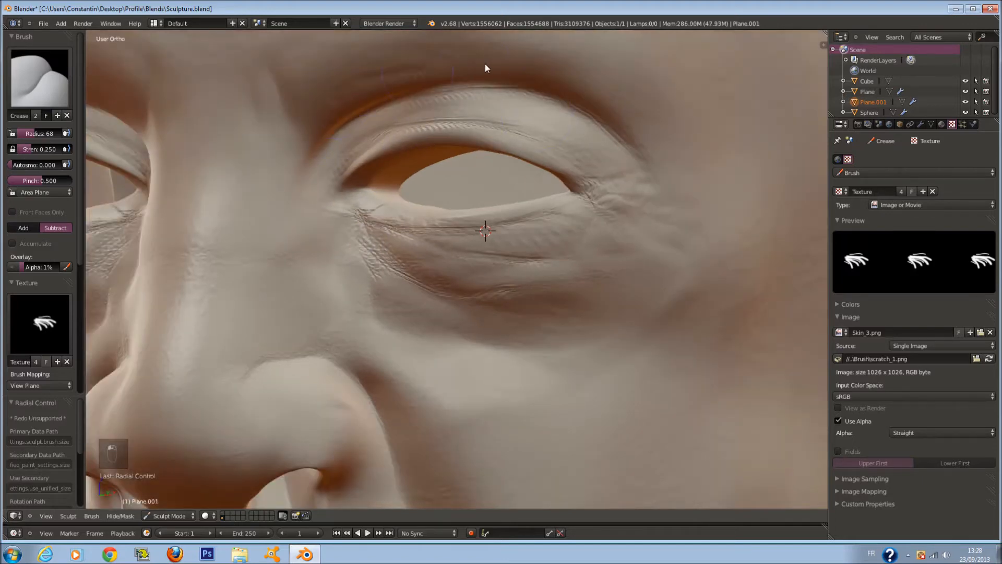
pyautogui.scroll(-3, 480, 79)
pyautogui.hotkey('ctrl', 'z')
pyautogui.moveTo(552, 149); pyautogui.dragTo(591, 204)
# Step: Reduce the Crease brush radius to 47 and crease the nostril wing, cheek fold and chin, undoing the last unwanted stroke
pyautogui.press('f')
pyautogui.click(580, 205)
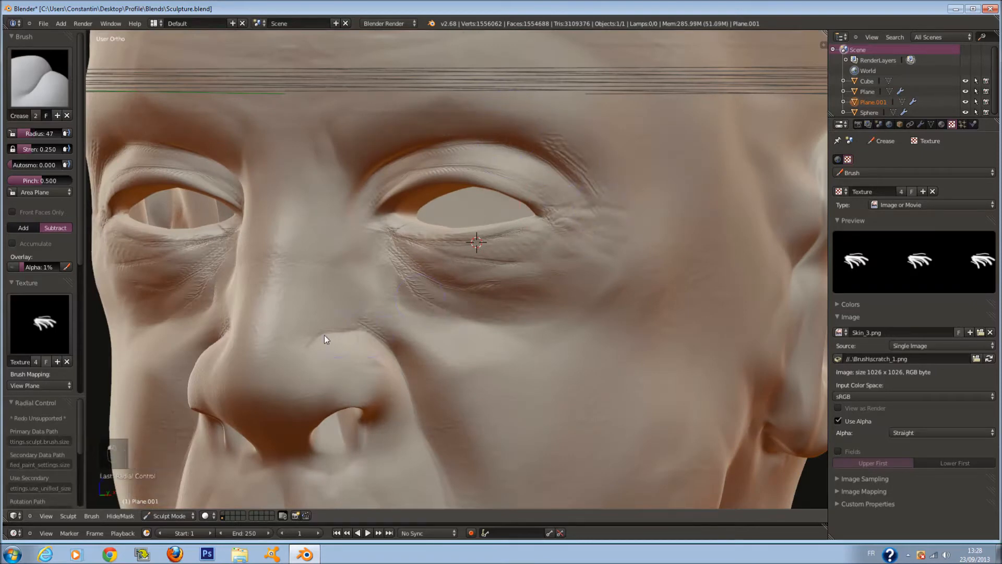
pyautogui.scroll(-3, 370, 329)
pyautogui.keyDown('shift'); pyautogui.scroll(-7, 384, 331); pyautogui.keyUp('shift')
pyautogui.scroll(1, 425, 361)
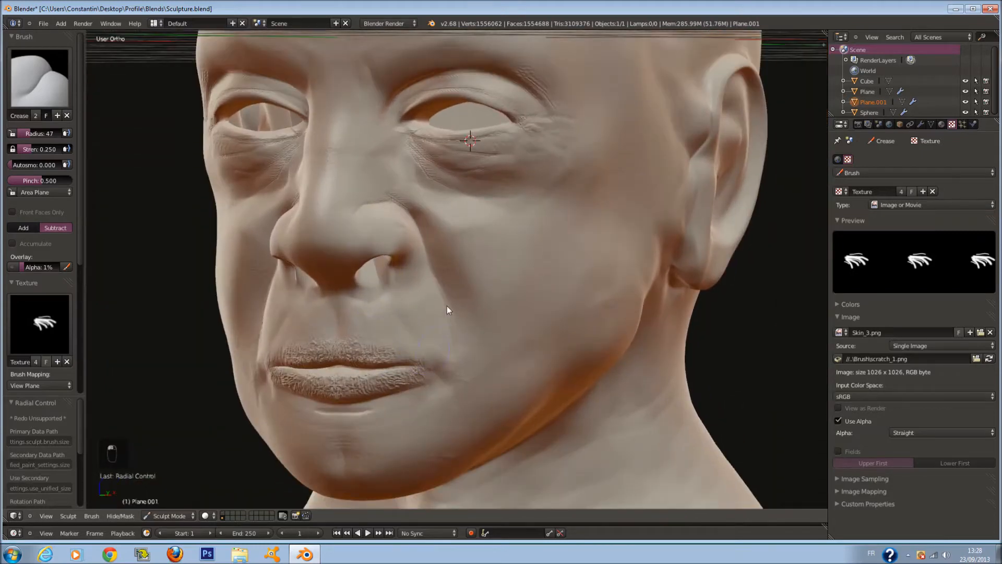
pyautogui.hotkey('ctrl', 'z')
pyautogui.scroll(3, 397, 250)
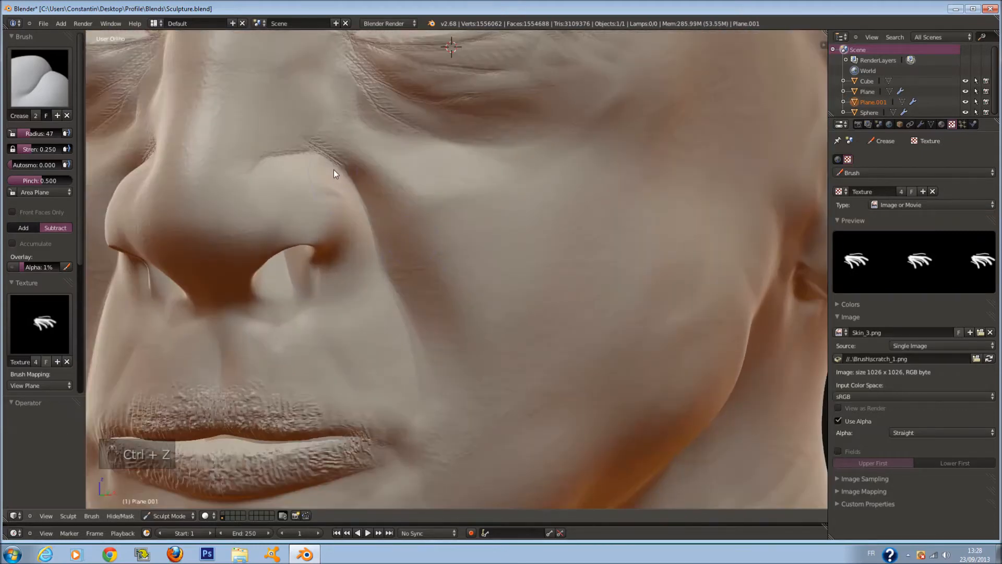
pyautogui.keyDown('shift'); pyautogui.scroll(-6, 374, 372); pyautogui.keyUp('shift')
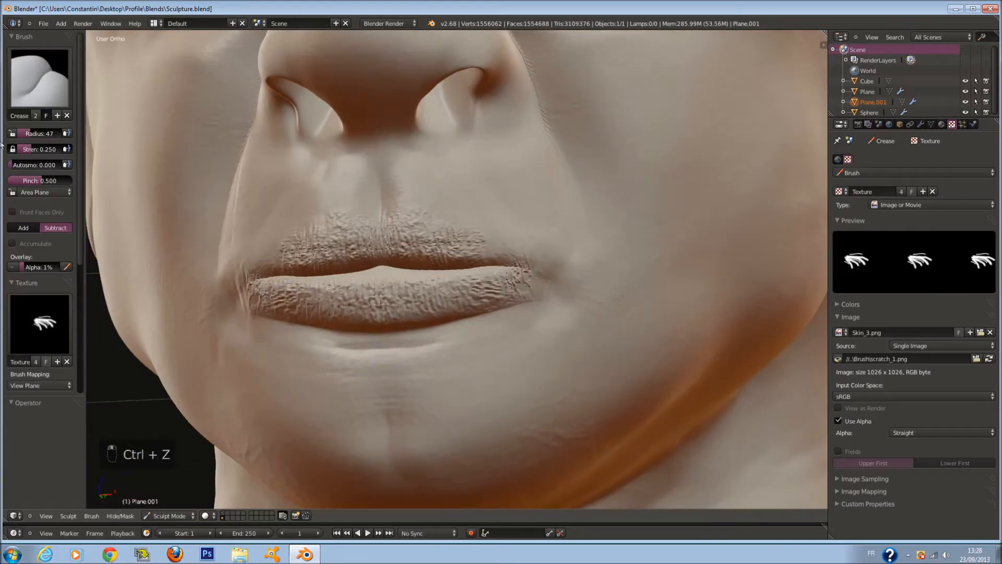
# Step: Switch to the Smooth brush at radius 88, try smoothing the lower lip, and undo the stroke
pyautogui.click(39, 78)
pyautogui.click(168, 232)
pyautogui.scroll(2, 261, 299)
pyautogui.press('f')
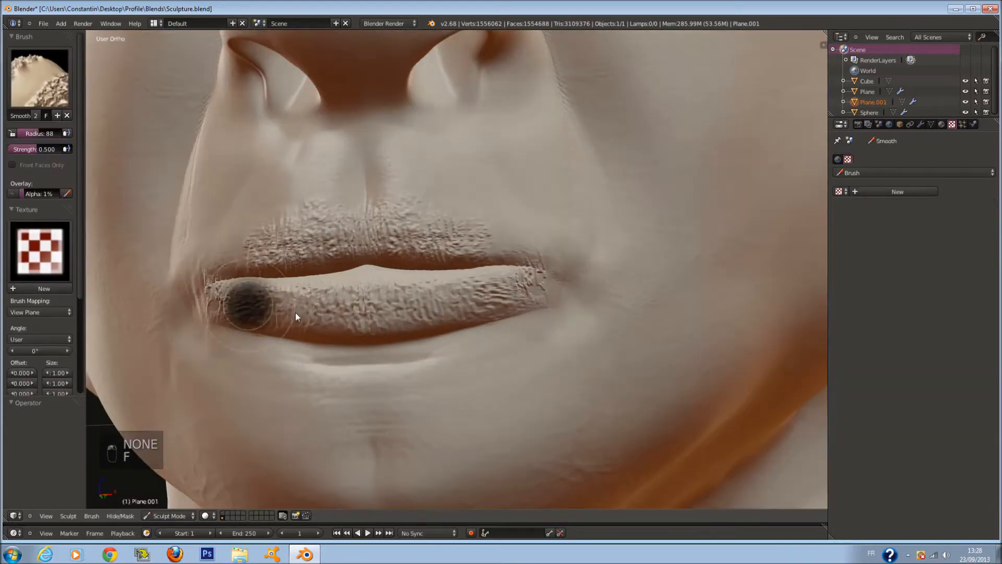
pyautogui.click(295, 312)
pyautogui.moveTo(246, 308); pyautogui.dragTo(318, 311)
pyautogui.hotkey('ctrl', 'z')
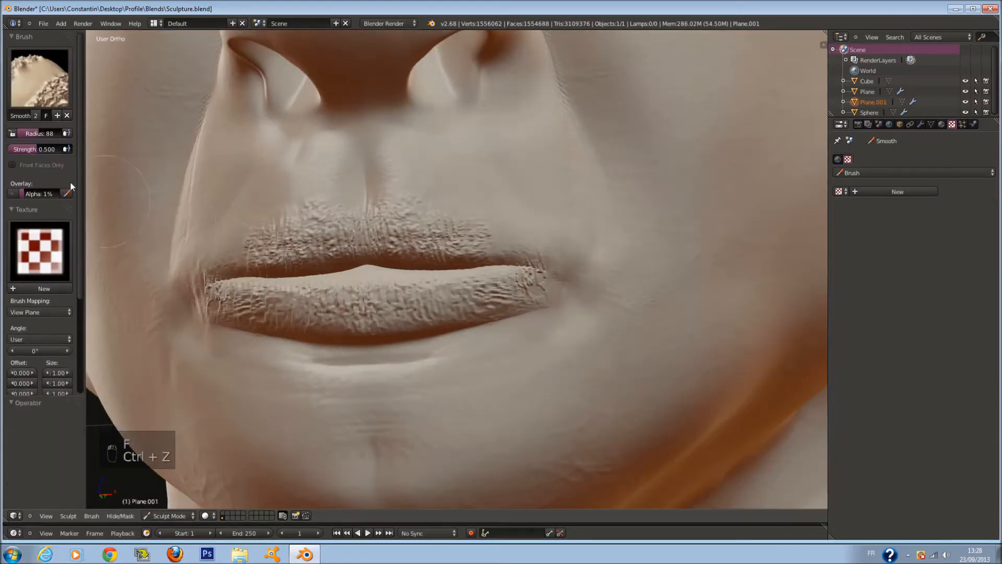
# Step: Soften the texture of both lips with the Smooth brush at strengths 0.083 and 0.188, enlarging the radius to 99
pyautogui.moveTo(44, 148); pyautogui.dragTo(16, 148)
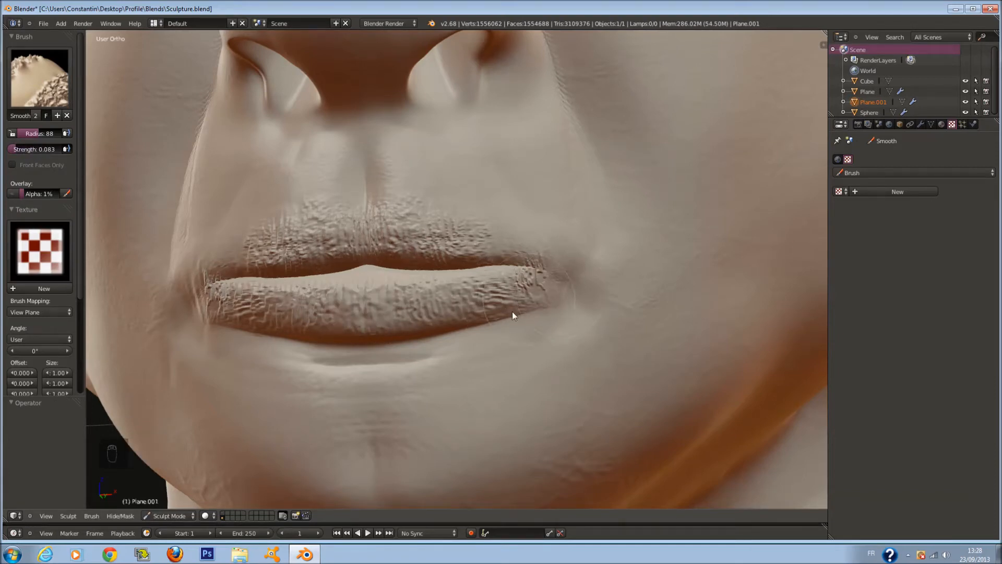
pyautogui.moveTo(14, 148); pyautogui.dragTo(22, 149)
pyautogui.scroll(1, 534, 277)
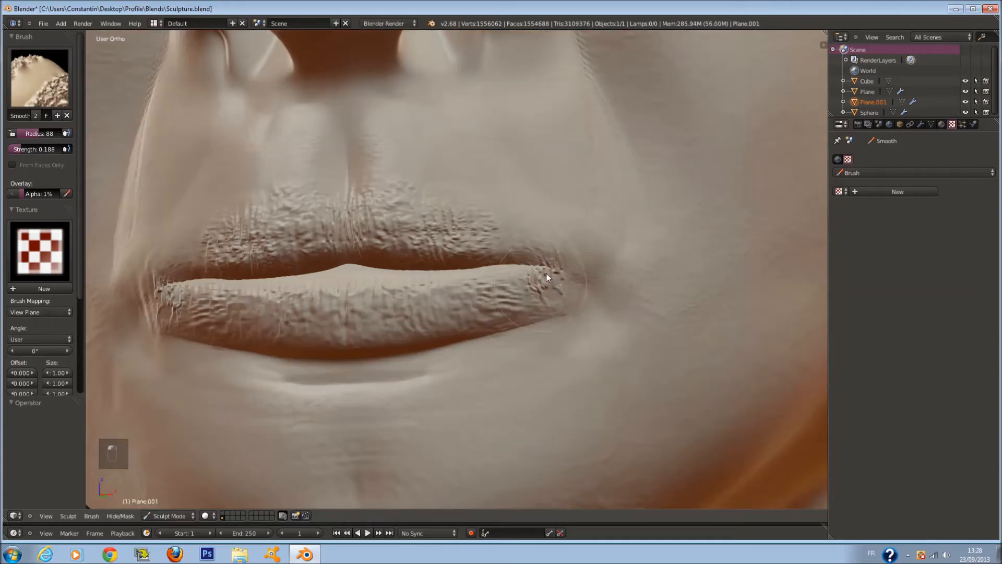
pyautogui.press('f')
pyautogui.click(548, 280)
pyautogui.moveTo(362, 309)
pyautogui.mouseDown()
pyautogui.moveTo(493, 241)
pyautogui.moveTo(217, 226)
pyautogui.moveTo(577, 264)
pyautogui.moveTo(295, 295)
pyautogui.mouseUp()
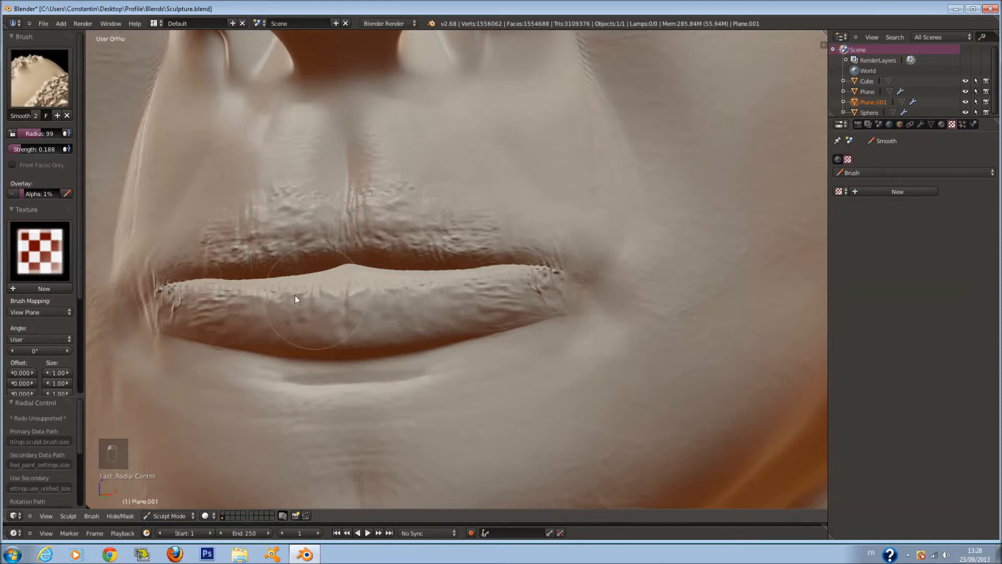
# Step: Sculpt scratch lines onto the lips with the textured Brush at radius 73 and strength 0.301, undoing unwanted strokes
pyautogui.click(39, 78)
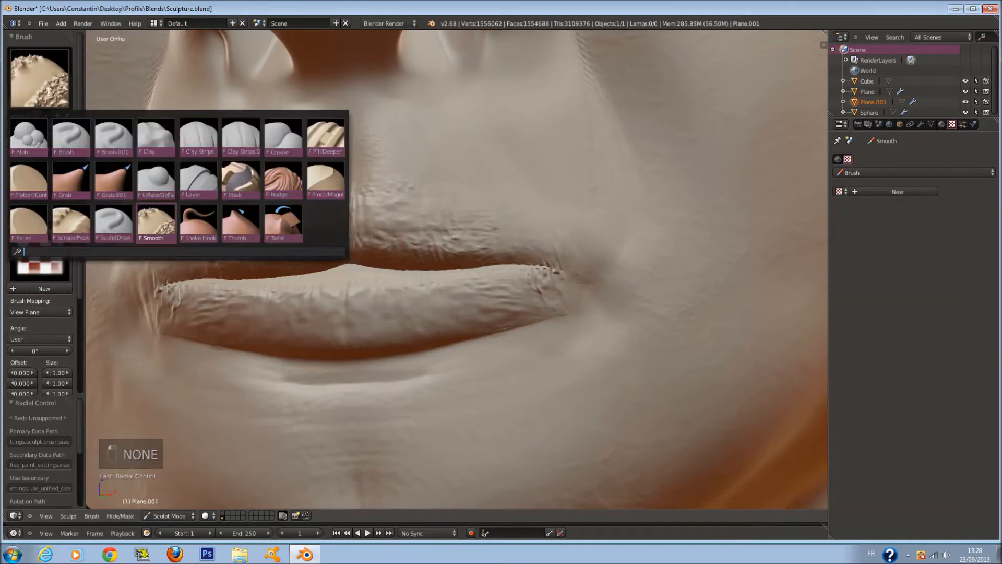
pyautogui.click(75, 137)
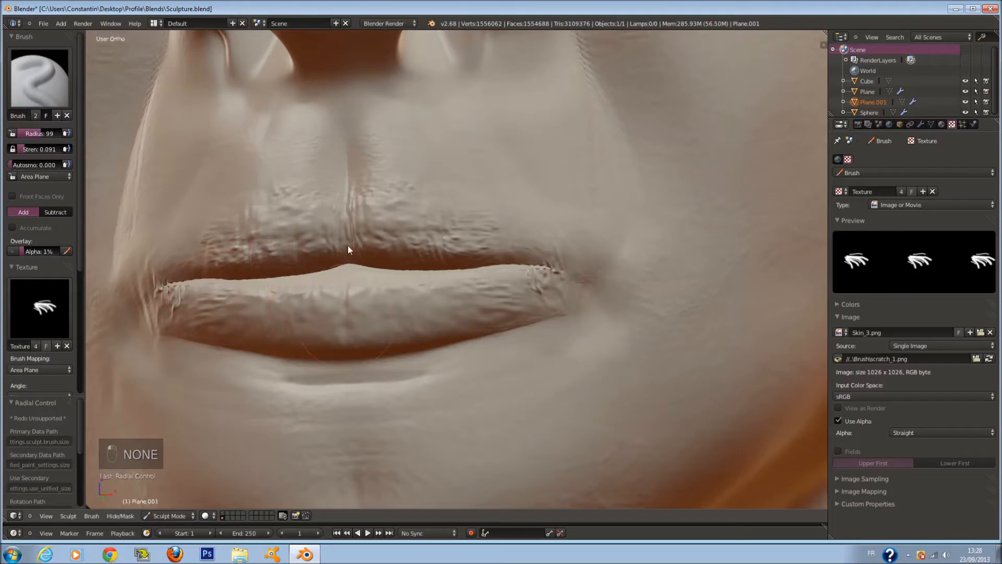
pyautogui.press('f')
pyautogui.click(318, 289)
pyautogui.moveTo(38, 150); pyautogui.dragTo(48, 151)
pyautogui.moveTo(362, 217)
pyautogui.mouseDown()
pyautogui.moveTo(371, 235)
pyautogui.moveTo(346, 227)
pyautogui.mouseUp()
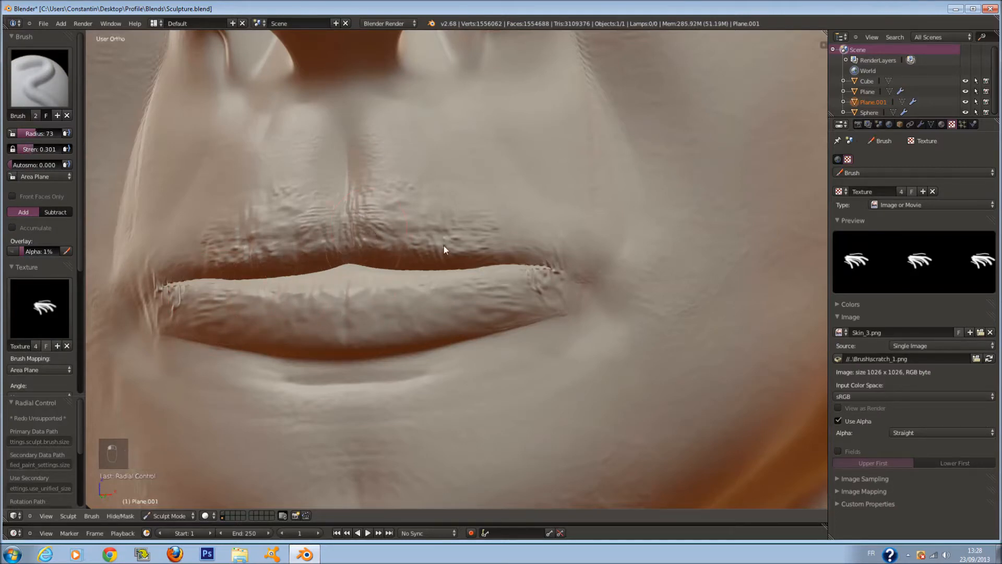
pyautogui.hotkey('ctrl', 'z')
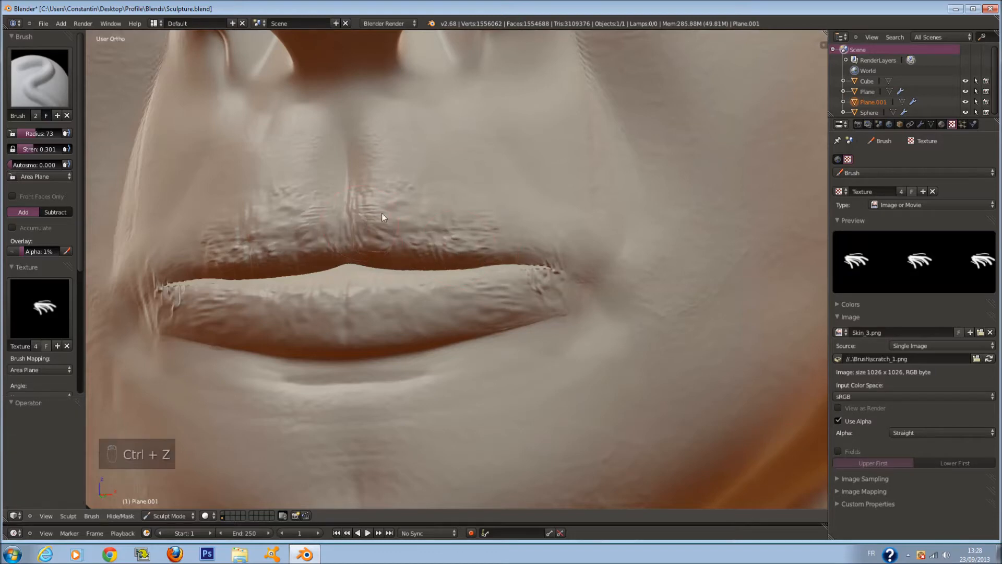
pyautogui.hotkey('ctrl', 'z')
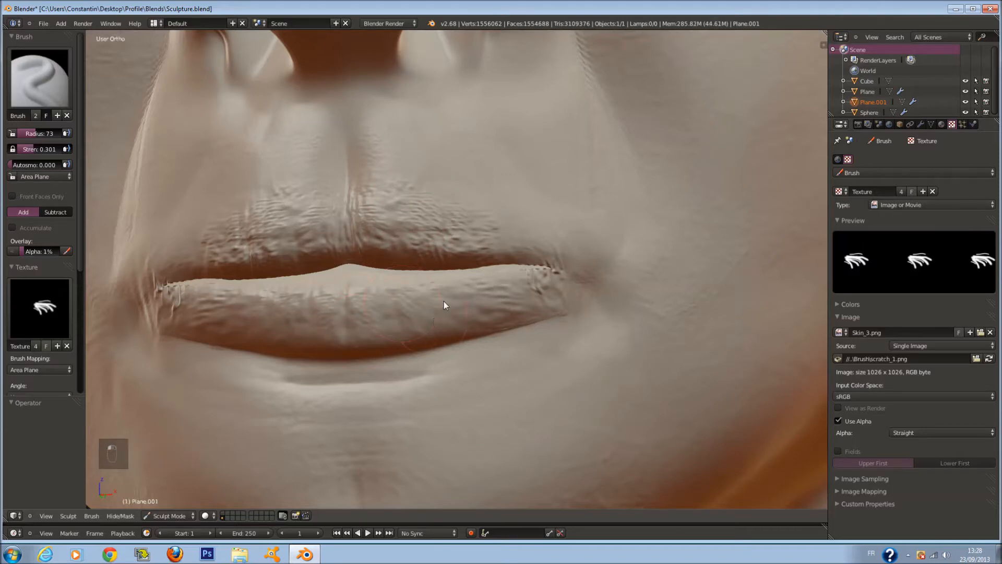
# Step: Try a scratch-textured stroke below the lower lip, undo it, and lower the brush strength to 0.117
pyautogui.scroll(-8, 488, 283)
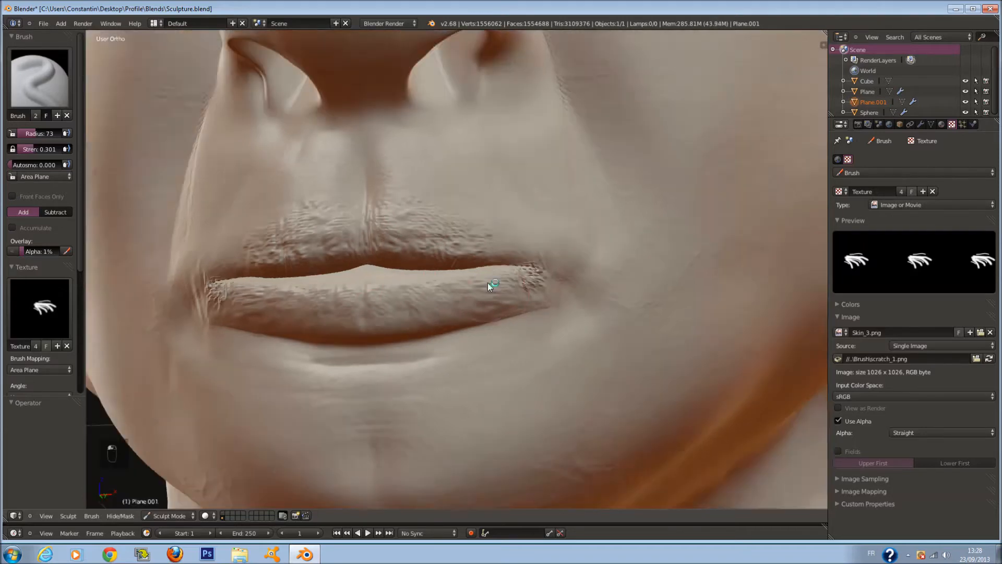
pyautogui.press('f')
pyautogui.click(447, 319)
pyautogui.scroll(2, 428, 329)
pyautogui.moveTo(384, 342)
pyautogui.mouseDown()
pyautogui.moveTo(383, 329)
pyautogui.moveTo(402, 333)
pyautogui.mouseUp()
pyautogui.hotkey('ctrl', 'z')
pyautogui.keyDown('ctrl'); pyautogui.scroll(1, 387, 325); pyautogui.keyUp('ctrl')
pyautogui.moveTo(41, 150); pyautogui.dragTo(35, 149)
pyautogui.scroll(1, 443, 301)
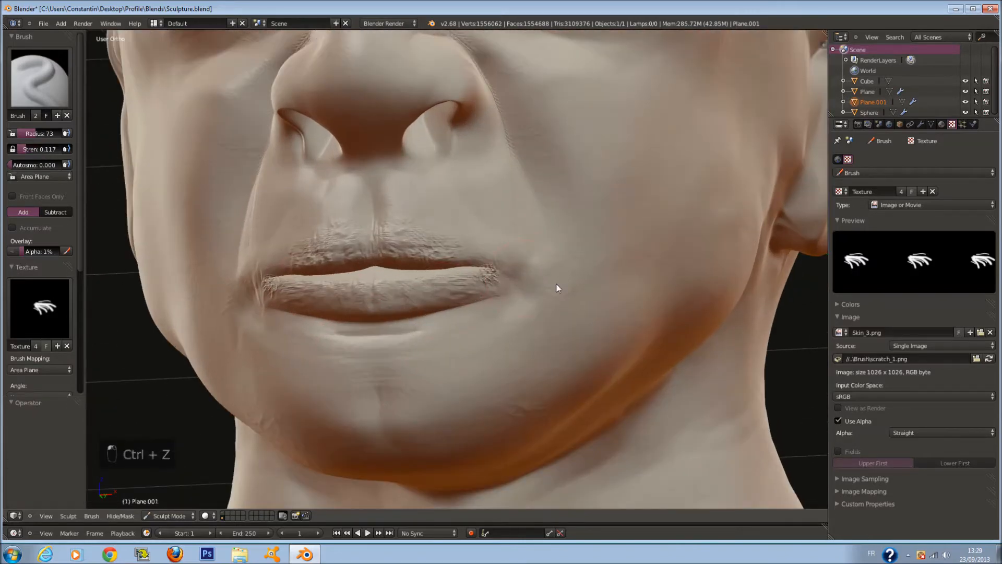
# Step: Sculpt faint scratch texture over the forehead and temple at radii 122 and 101, undoing the last unwanted stroke
pyautogui.press('f')
pyautogui.click(480, 408)
pyautogui.moveTo(481, 408); pyautogui.dragTo(419, 377, button='middle')
pyautogui.moveTo(528, 197)
pyautogui.mouseDown(button='middle')
pyautogui.moveTo(537, 196)
pyautogui.moveTo(479, 253)
pyautogui.moveTo(393, 192)
pyautogui.moveTo(390, 213)
pyautogui.mouseUp(button='middle')
pyautogui.scroll(-2, 368, 118)
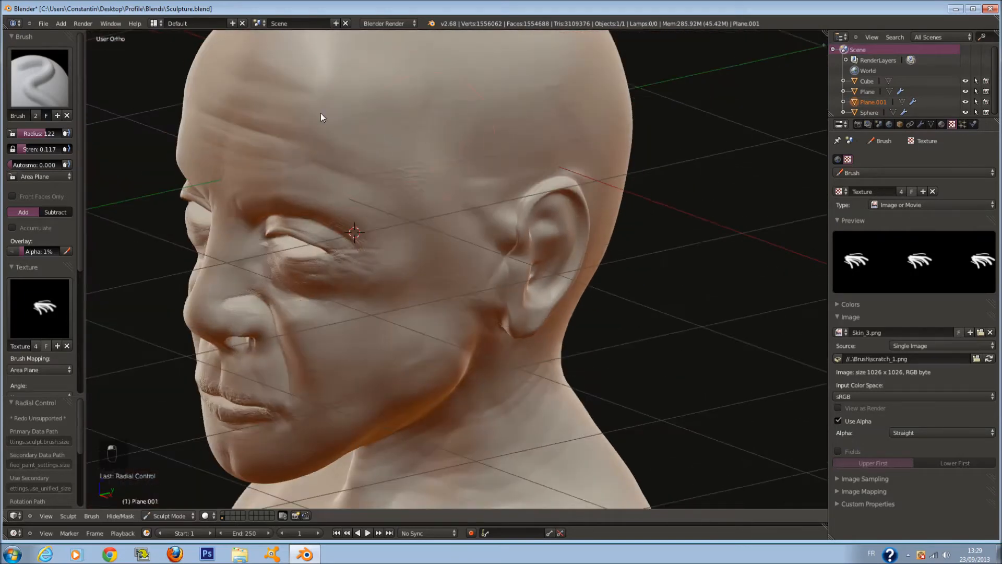
pyautogui.moveTo(294, 98); pyautogui.dragTo(357, 124, button='middle')
pyautogui.scroll(2, 357, 124)
pyautogui.press('f')
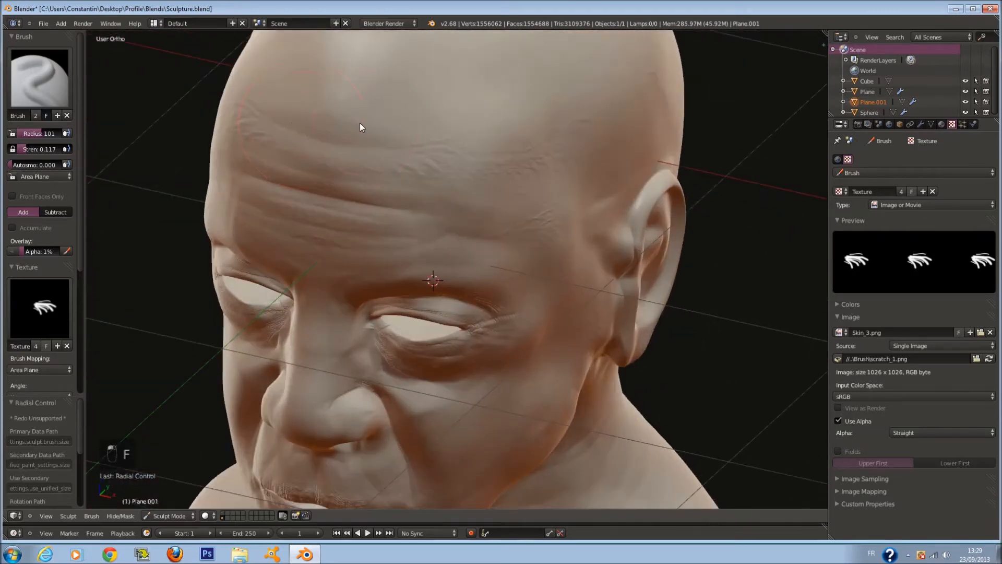
pyautogui.hotkey('ctrl', 'z')
pyautogui.scroll(1, 352, 134)
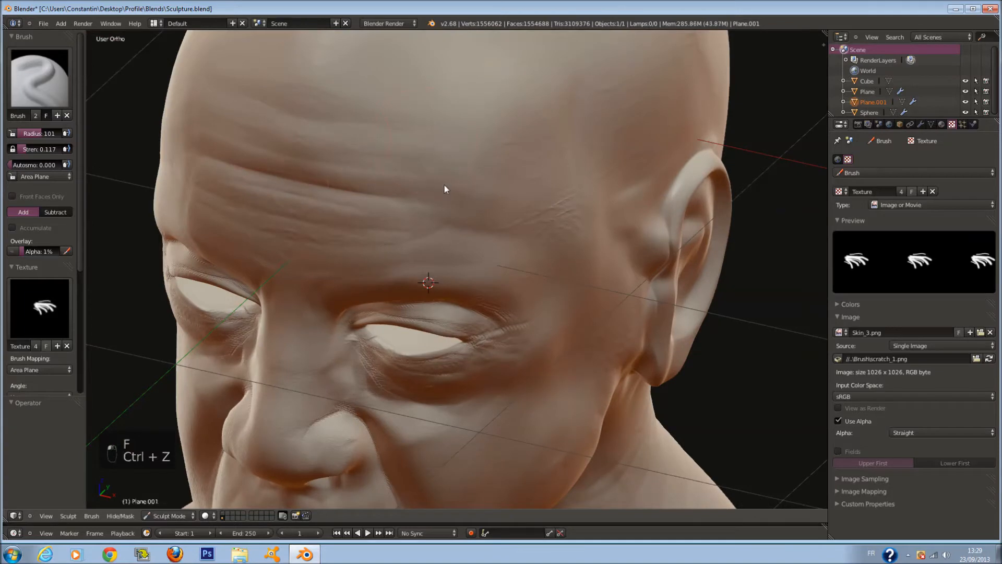
# Step: Replace the brush's texture image with Brush_A.png from the Brush folder
pyautogui.moveTo(568, 153); pyautogui.dragTo(347, 255, button='middle')
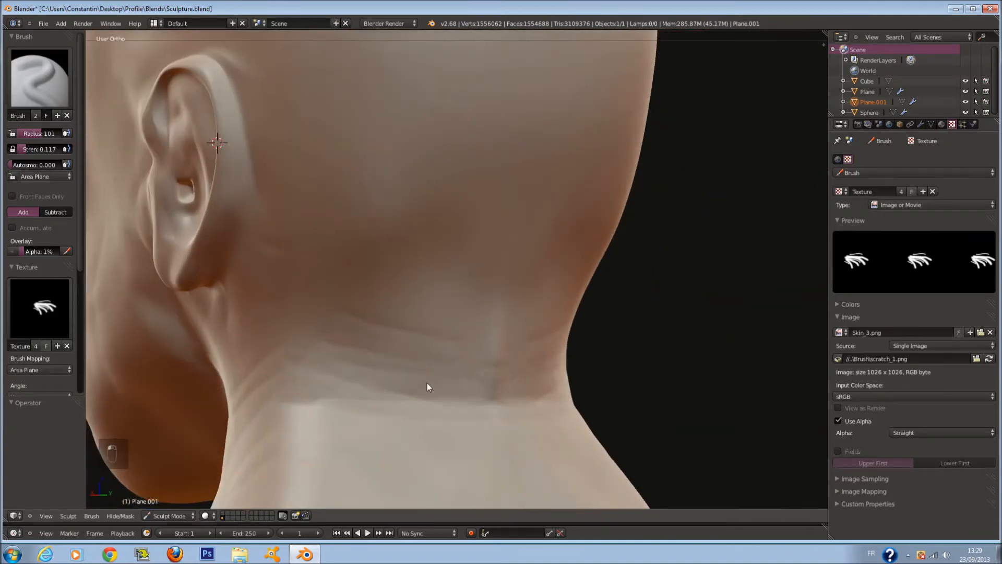
pyautogui.moveTo(285, 420); pyautogui.dragTo(390, 368, button='middle')
pyautogui.moveTo(283, 327)
pyautogui.mouseDown(button='middle')
pyautogui.moveTo(380, 340)
pyautogui.moveTo(380, 349)
pyautogui.mouseUp(button='middle')
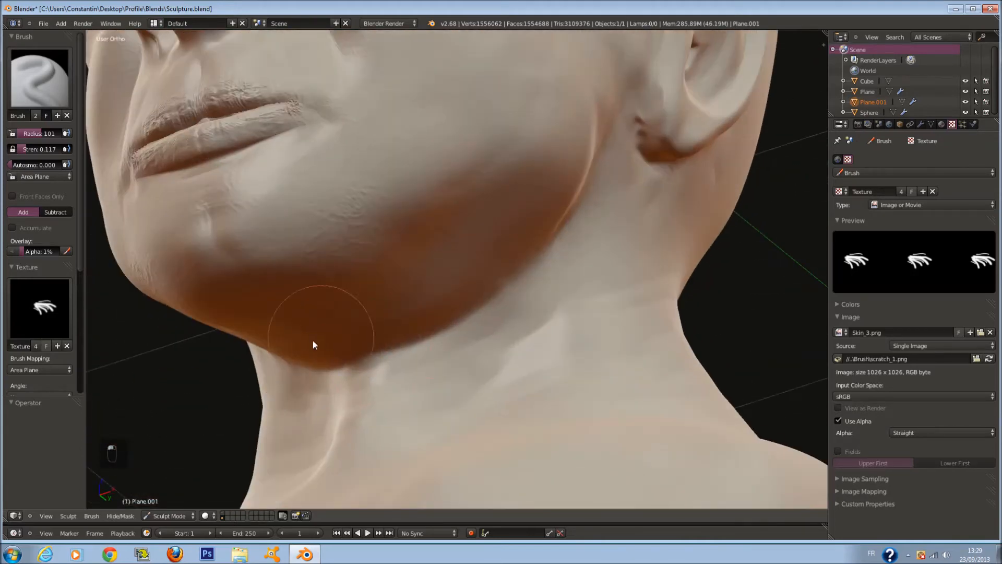
pyautogui.moveTo(531, 243); pyautogui.dragTo(451, 280, button='middle')
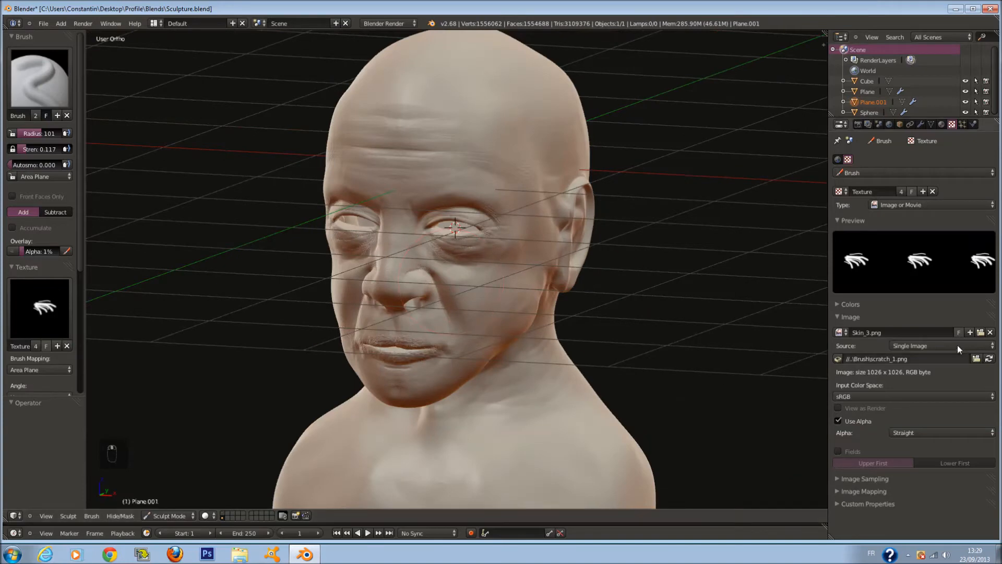
pyautogui.click(976, 359)
pyautogui.click(183, 36)
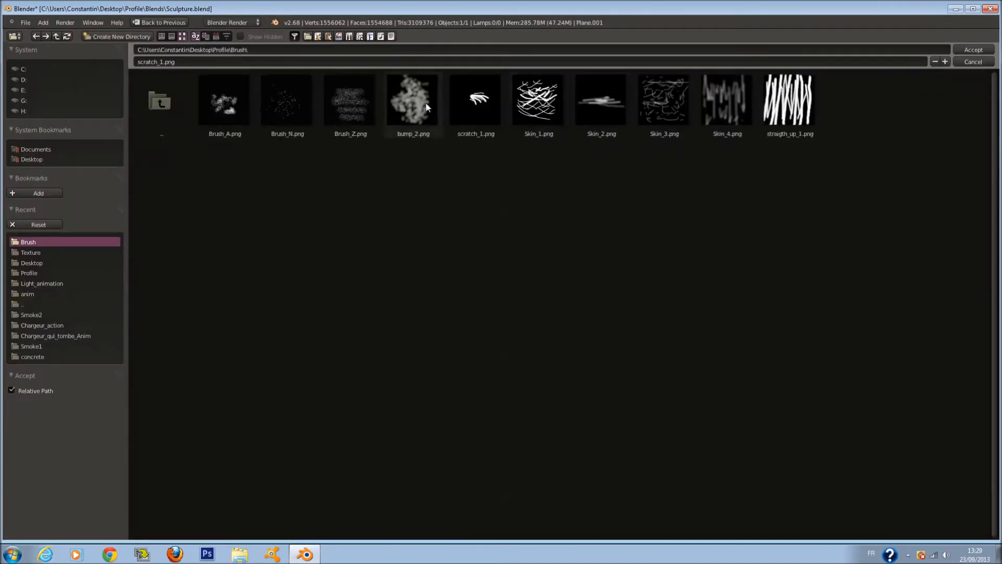
pyautogui.click(271, 112)
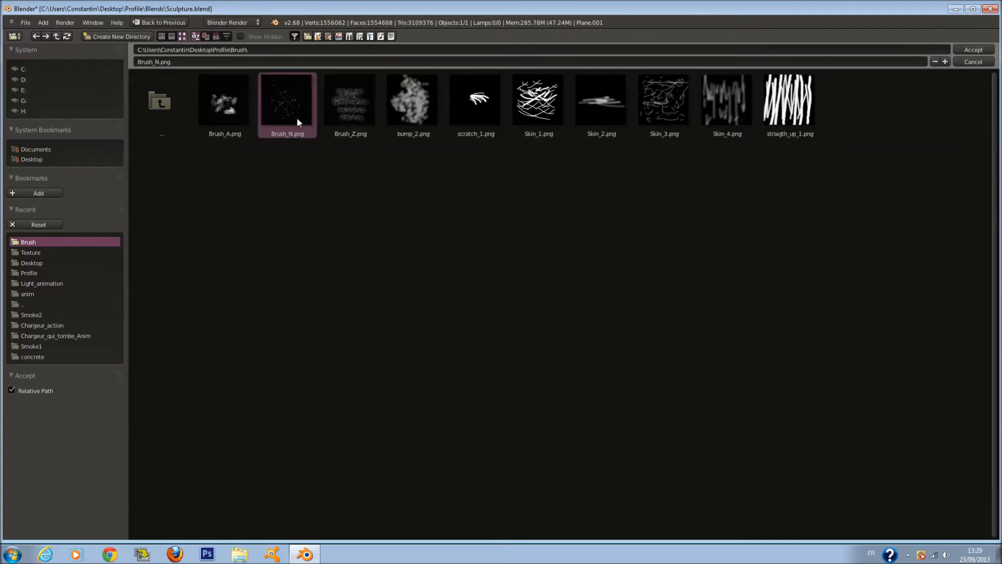
pyautogui.click(239, 117)
pyautogui.click(975, 52)
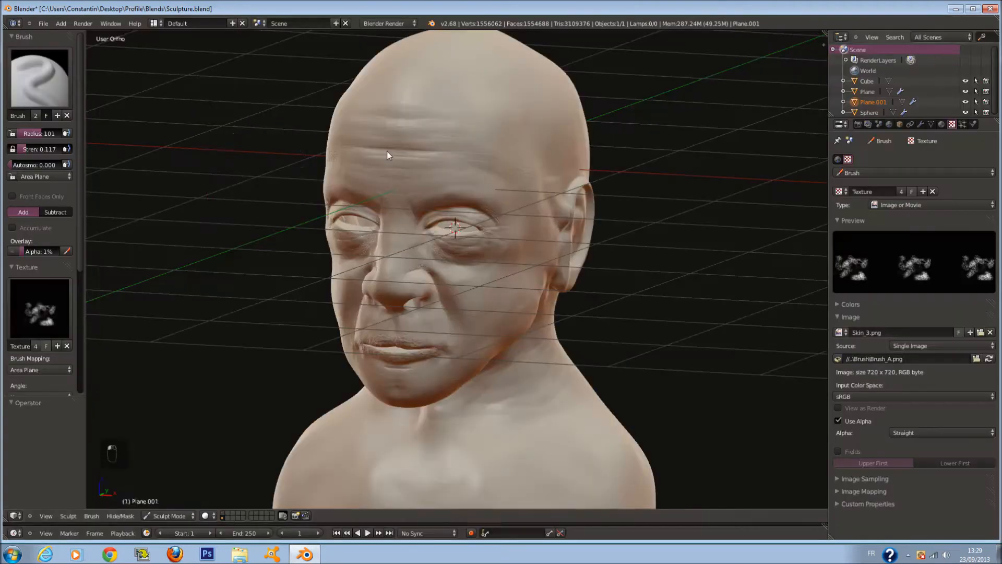
# Step: Set the brush radius to 138 and strength to 0.485, try bumpy strokes on the chin, and undo them
pyautogui.moveTo(471, 299); pyautogui.dragTo(449, 277, button='middle')
pyautogui.scroll(5, 449, 277)
pyautogui.press('f')
pyautogui.click(465, 287)
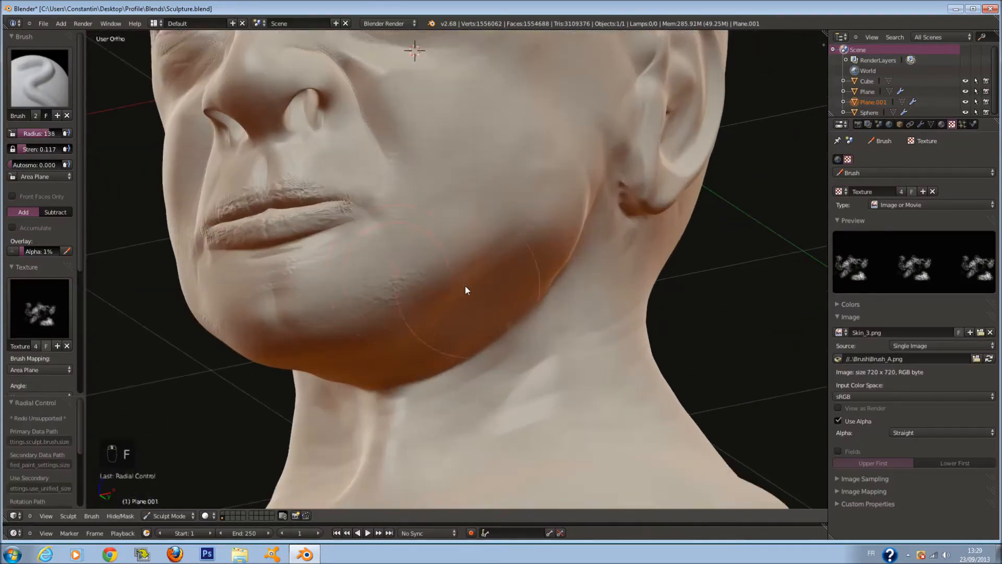
pyautogui.scroll(3, 337, 283)
pyautogui.moveTo(33, 151); pyautogui.dragTo(42, 152)
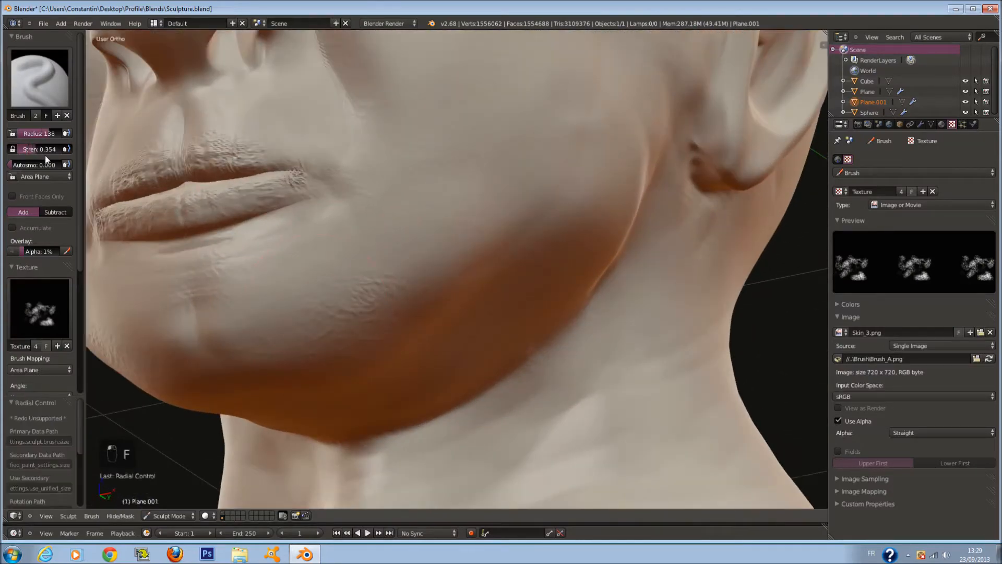
pyautogui.moveTo(374, 335); pyautogui.dragTo(294, 296)
pyautogui.scroll(-2, 318, 296)
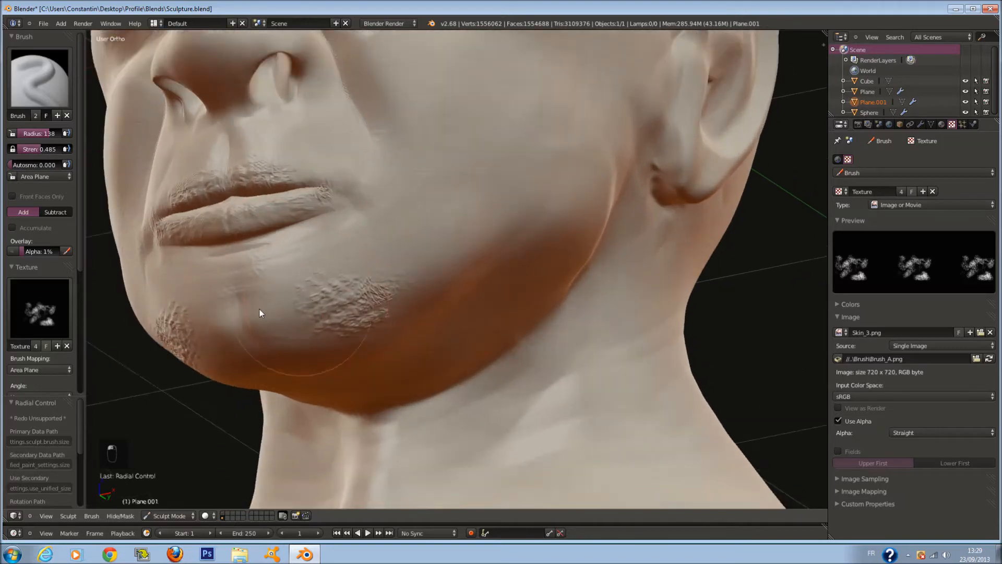
pyautogui.hotkey('ctrl', 'z')
pyautogui.hotkey('ctrl', 'z')
# Step: Lower the brush strength to 0.222 and sculpt fine stubble texture over the chin and along the jaw
pyautogui.moveTo(47, 149); pyautogui.dragTo(35, 148)
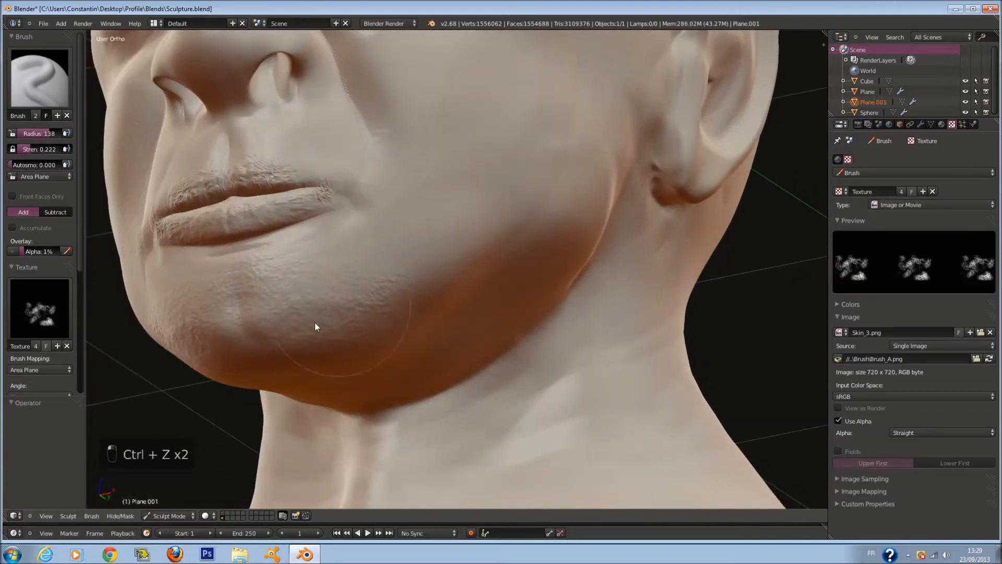
pyautogui.scroll(2, 358, 246)
pyautogui.scroll(-3, 356, 245)
pyautogui.moveTo(350, 258); pyautogui.dragTo(373, 308, button='middle')
pyautogui.scroll(3, 380, 248)
pyautogui.moveTo(397, 381); pyautogui.dragTo(456, 400)
pyautogui.moveTo(454, 396); pyautogui.dragTo(424, 367, button='middle')
pyautogui.moveTo(461, 222); pyautogui.dragTo(467, 250, button='middle')
# Step: Reduce the brush radius to 118 and extend the stubble texture over the sideburn, lower cheek and upper lip
pyautogui.press('f')
pyautogui.click(455, 247)
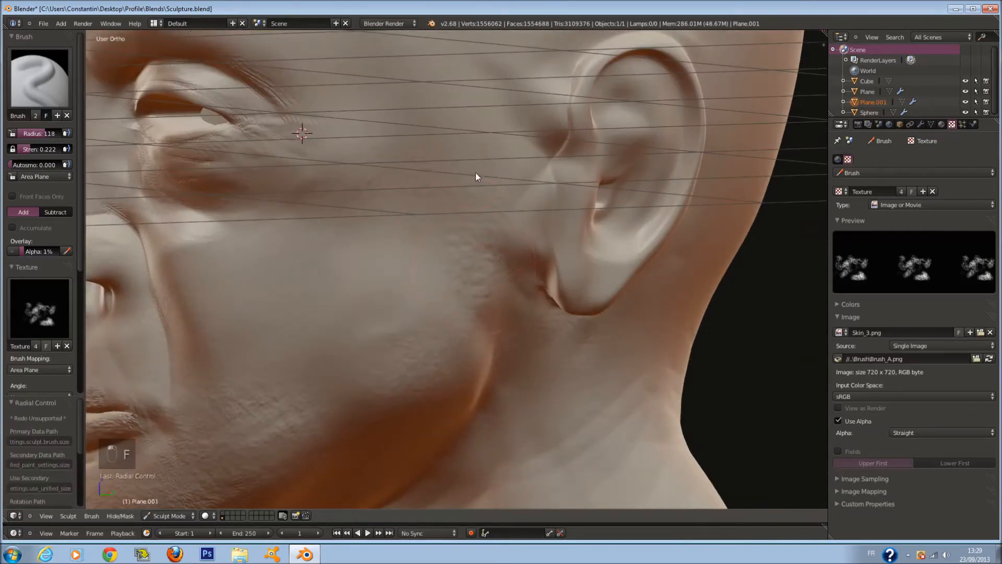
pyautogui.moveTo(201, 347); pyautogui.dragTo(315, 318, button='middle')
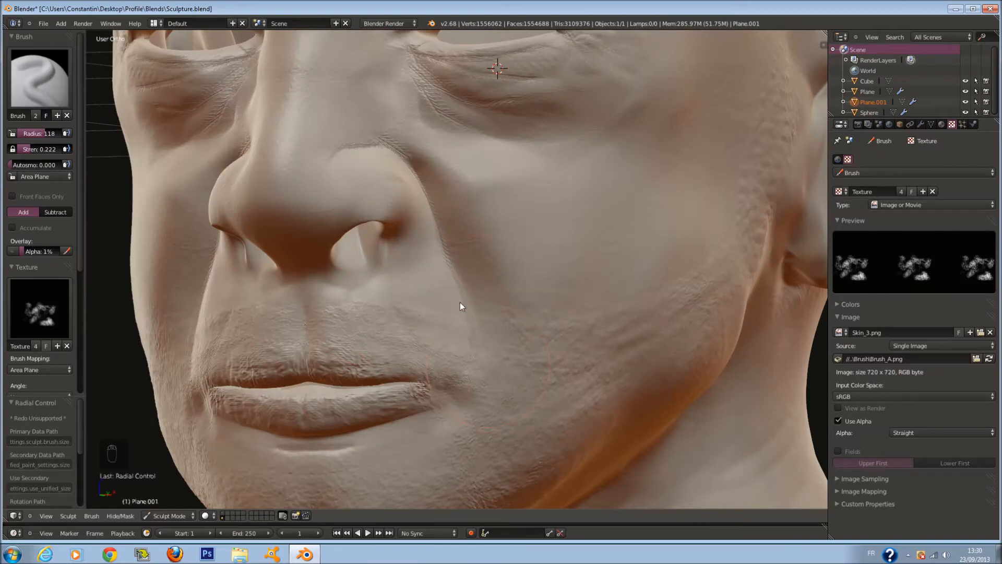
pyautogui.scroll(-2, 521, 349)
pyautogui.moveTo(521, 350); pyautogui.dragTo(605, 339, button='middle')
pyautogui.scroll(2, 490, 272)
pyautogui.moveTo(487, 268); pyautogui.dragTo(399, 328, button='middle')
pyautogui.moveTo(451, 204)
pyautogui.mouseDown(button='middle')
pyautogui.moveTo(465, 234)
pyautogui.moveTo(462, 266)
pyautogui.mouseUp(button='middle')
# Step: Texture the sideburn and temple in front of the ear, using brush radii 161 and 139
pyautogui.press('f')
pyautogui.click(465, 232)
pyautogui.scroll(-2, 462, 227)
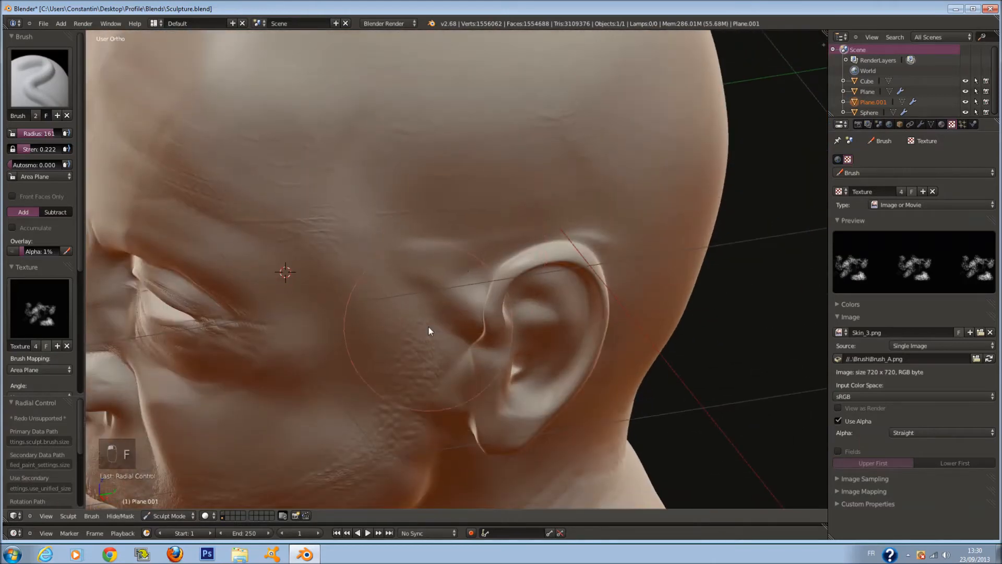
pyautogui.press('f')
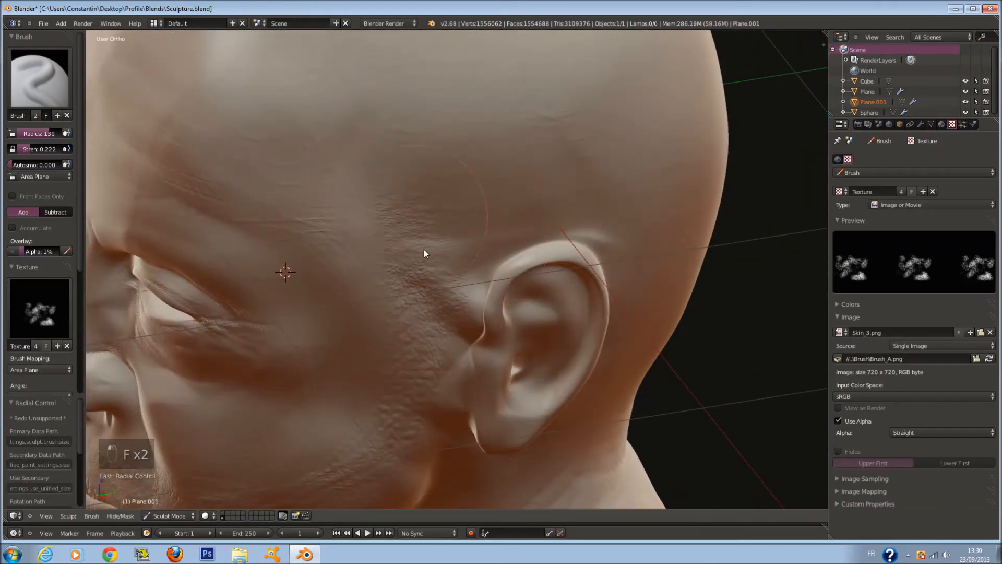
pyautogui.moveTo(512, 151); pyautogui.dragTo(253, 216, button='middle')
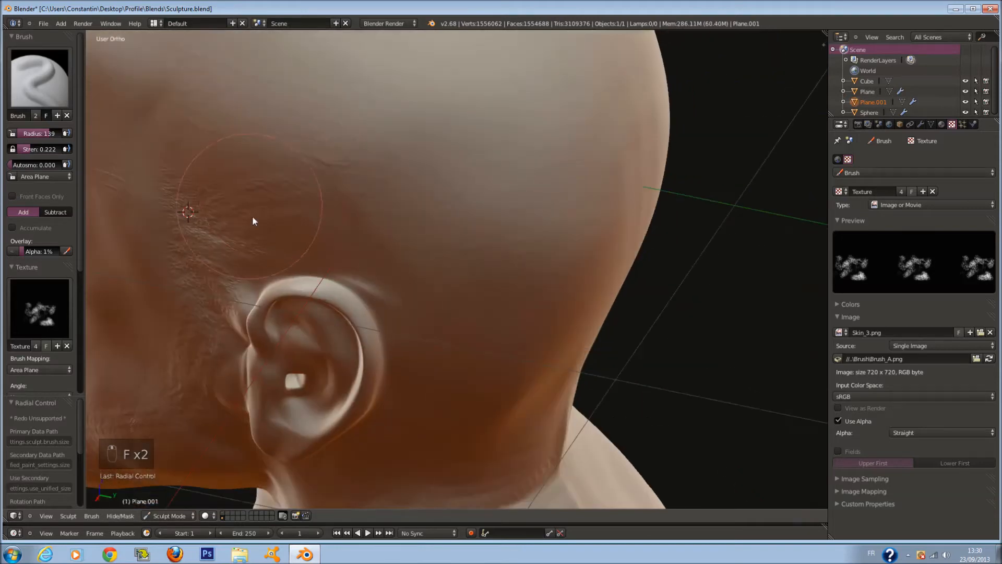
# Step: Sculpt hair-like texture behind the ear and across the back of the head down to the nape at radius 139
pyautogui.moveTo(420, 256); pyautogui.dragTo(343, 113, button='middle')
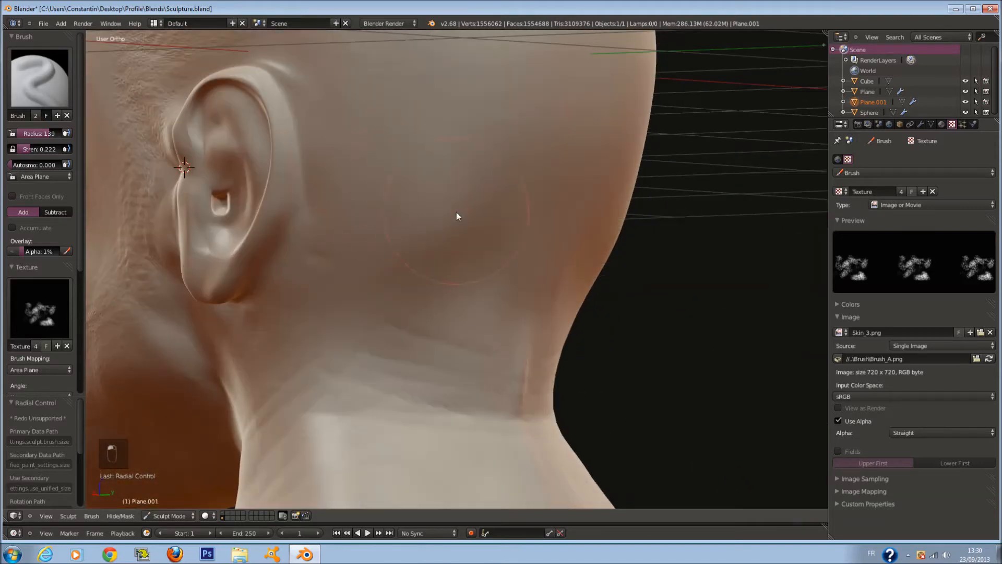
pyautogui.scroll(-1, 458, 216)
pyautogui.moveTo(413, 335)
pyautogui.mouseDown()
pyautogui.moveTo(360, 274)
pyautogui.moveTo(345, 356)
pyautogui.moveTo(369, 369)
pyautogui.moveTo(487, 329)
pyautogui.mouseUp()
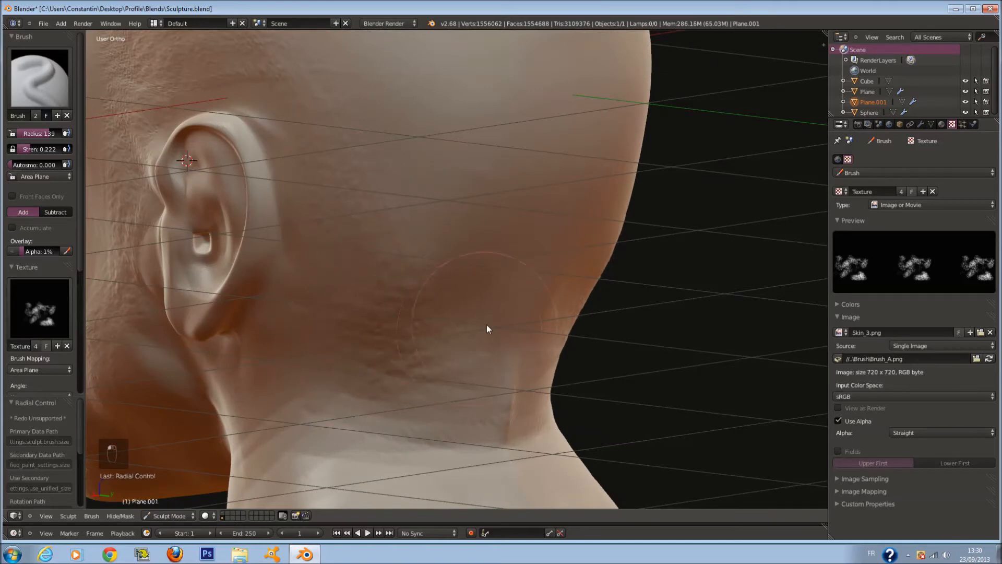
pyautogui.moveTo(487, 329); pyautogui.dragTo(351, 305, button='middle')
pyautogui.moveTo(351, 305); pyautogui.dragTo(456, 268)
pyautogui.moveTo(455, 268); pyautogui.dragTo(477, 282, button='middle')
# Step: Enlarge the brush radius to 186 and sculpt the bumpy texture over the upper back of the scalp
pyautogui.press('f')
pyautogui.click(489, 287)
pyautogui.moveTo(373, 247)
pyautogui.mouseDown()
pyautogui.moveTo(375, 208)
pyautogui.moveTo(496, 195)
pyautogui.moveTo(315, 237)
pyautogui.moveTo(384, 168)
pyautogui.mouseUp()
pyautogui.moveTo(384, 168); pyautogui.dragTo(453, 209, button='middle')
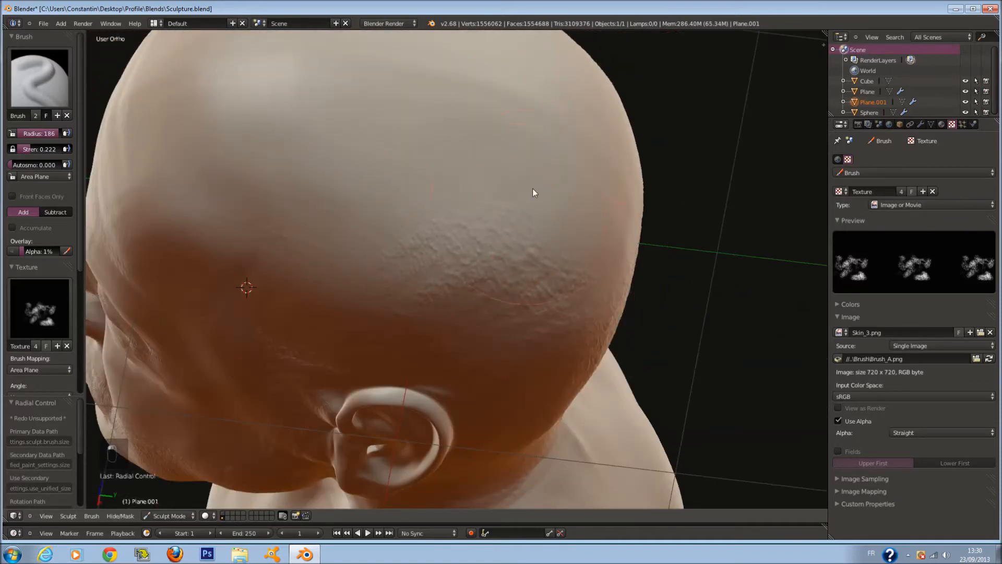
pyautogui.moveTo(539, 212); pyautogui.dragTo(437, 237, button='middle')
pyautogui.moveTo(437, 237)
pyautogui.mouseDown()
pyautogui.moveTo(451, 101)
pyautogui.moveTo(500, 225)
pyautogui.mouseUp()
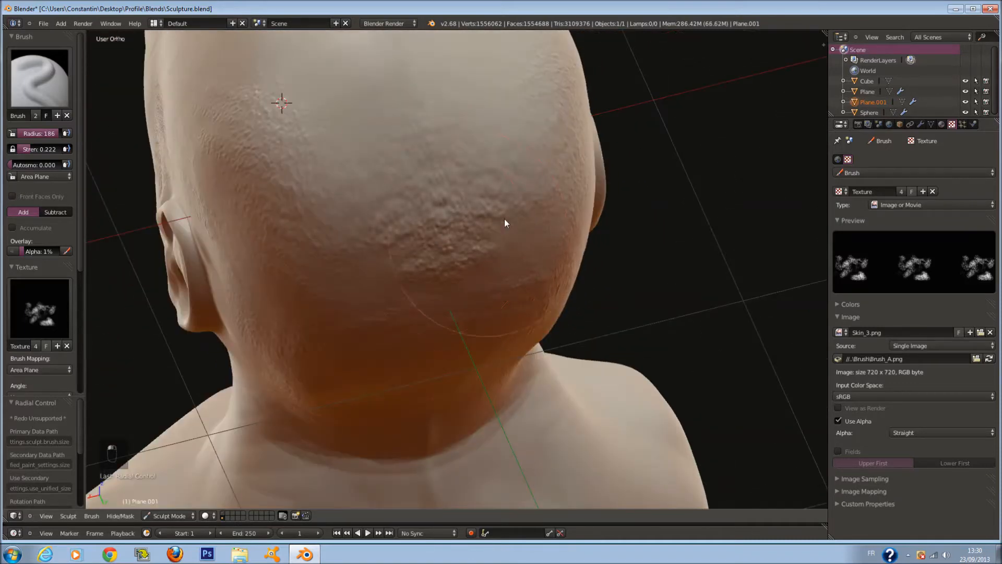
# Step: Continue the bumpy texture across the crown, top and side of the scalp toward the hairline
pyautogui.moveTo(499, 225); pyautogui.dragTo(532, 249, button='middle')
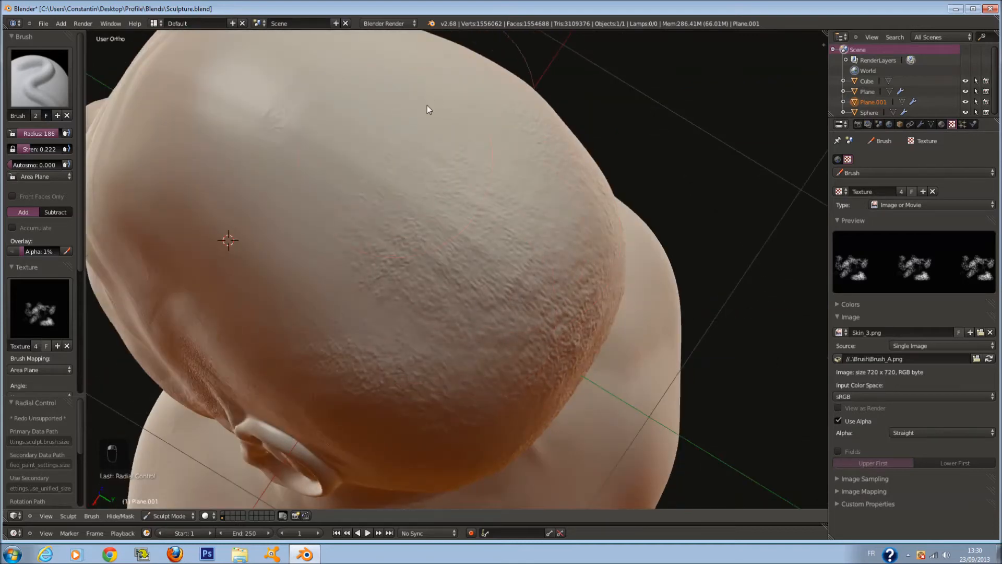
pyautogui.moveTo(366, 278); pyautogui.dragTo(451, 229, button='middle')
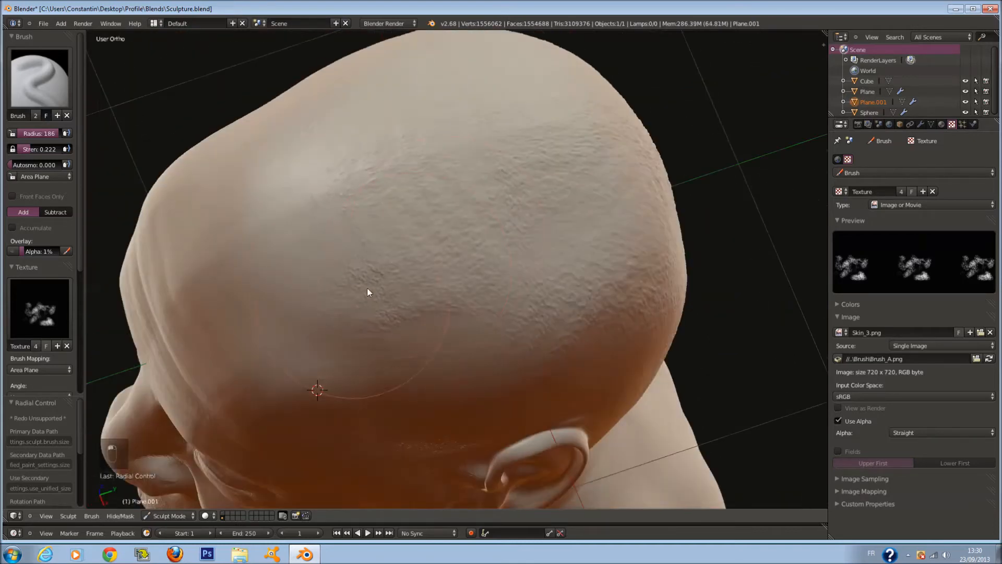
pyautogui.moveTo(355, 304); pyautogui.dragTo(398, 262, button='middle')
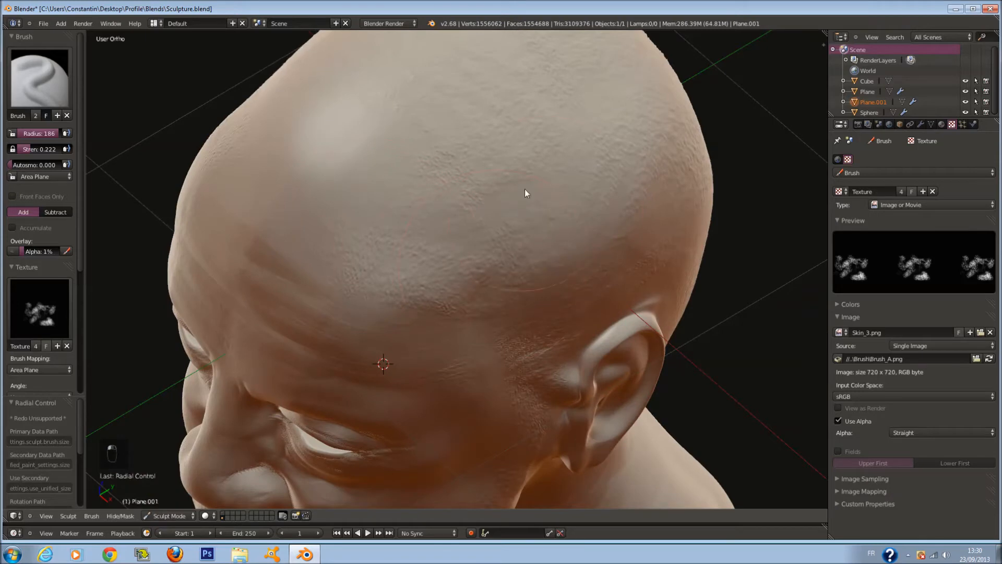
pyautogui.moveTo(444, 210); pyautogui.dragTo(500, 111, button='middle')
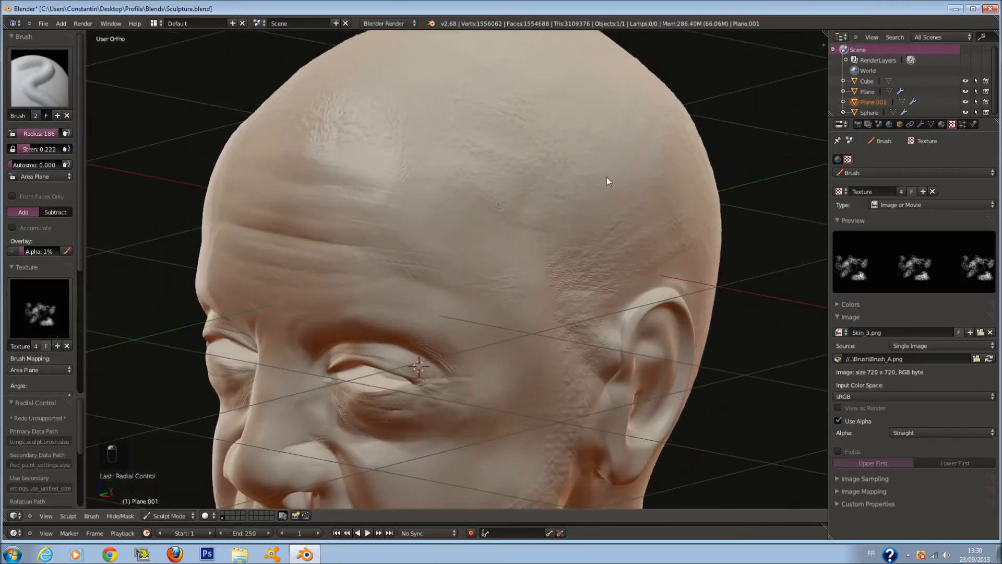
pyautogui.moveTo(579, 168); pyautogui.dragTo(541, 140, button='middle')
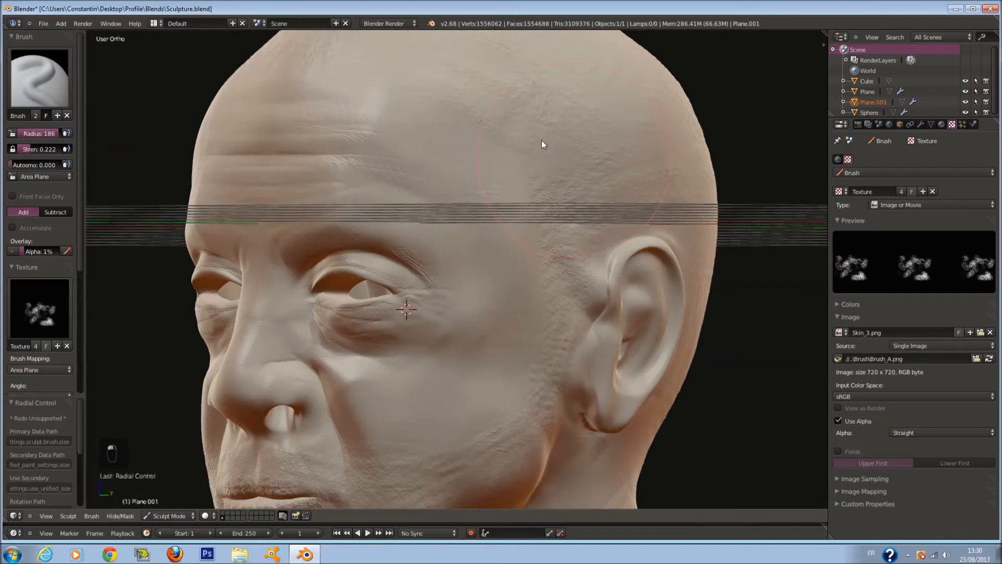
# Step: Reduce the brush radius to 148 and texture the area above the temple and the upper forehead hairline
pyautogui.press('f')
pyautogui.click(512, 136)
pyautogui.moveTo(513, 136); pyautogui.dragTo(471, 133, button='middle')
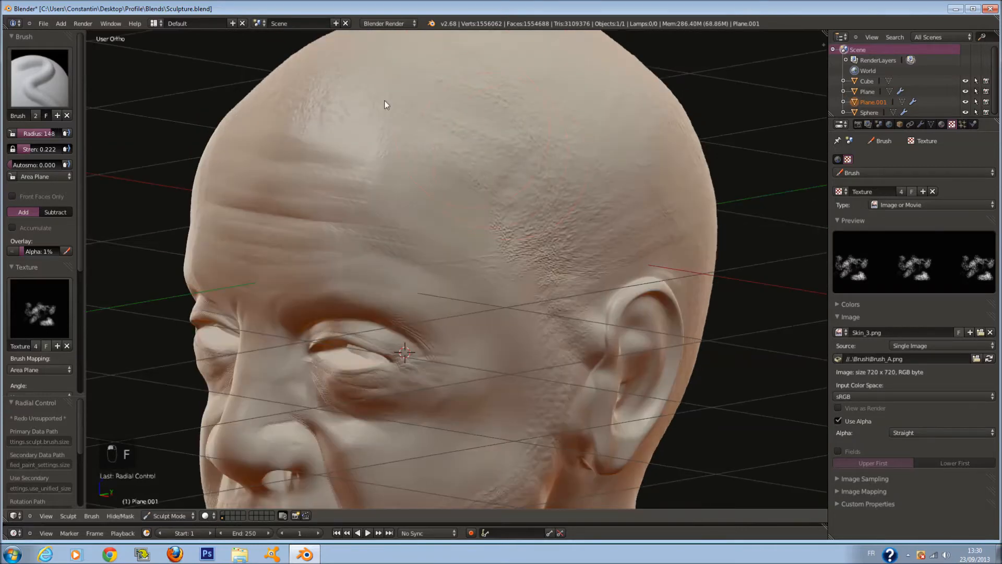
pyautogui.moveTo(347, 104); pyautogui.dragTo(402, 122, button='middle')
pyautogui.scroll(-4, 431, 143)
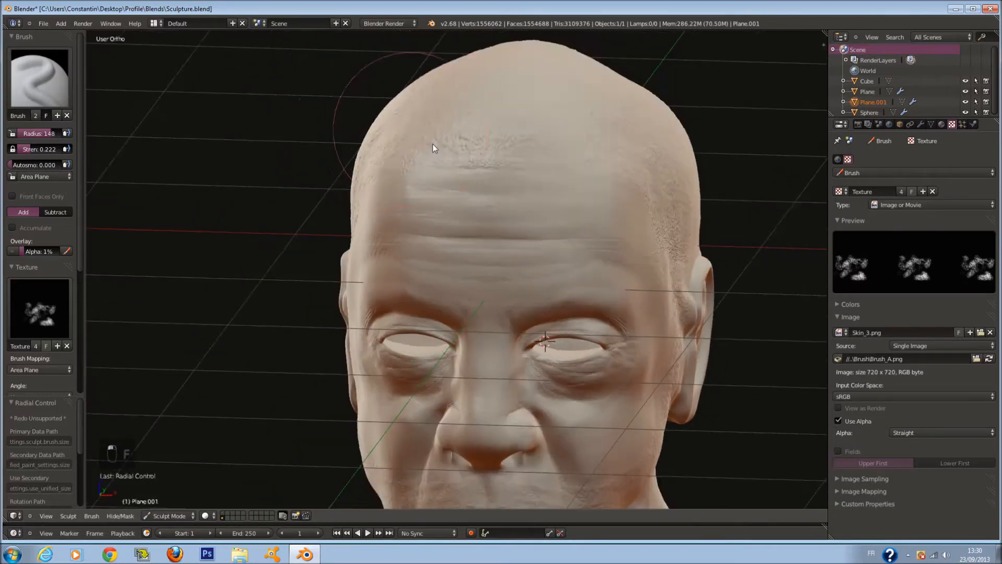
# Step: Reduce the brush radius to 135 and reinforce the stubble texture on the lower cheek, mouth corner and chin
pyautogui.moveTo(525, 222); pyautogui.dragTo(484, 165, button='middle')
pyautogui.keyDown('shift'); pyautogui.moveTo(494, 241); pyautogui.dragTo(494, 175, button='middle'); pyautogui.keyUp('shift')
pyautogui.scroll(7, 509, 224)
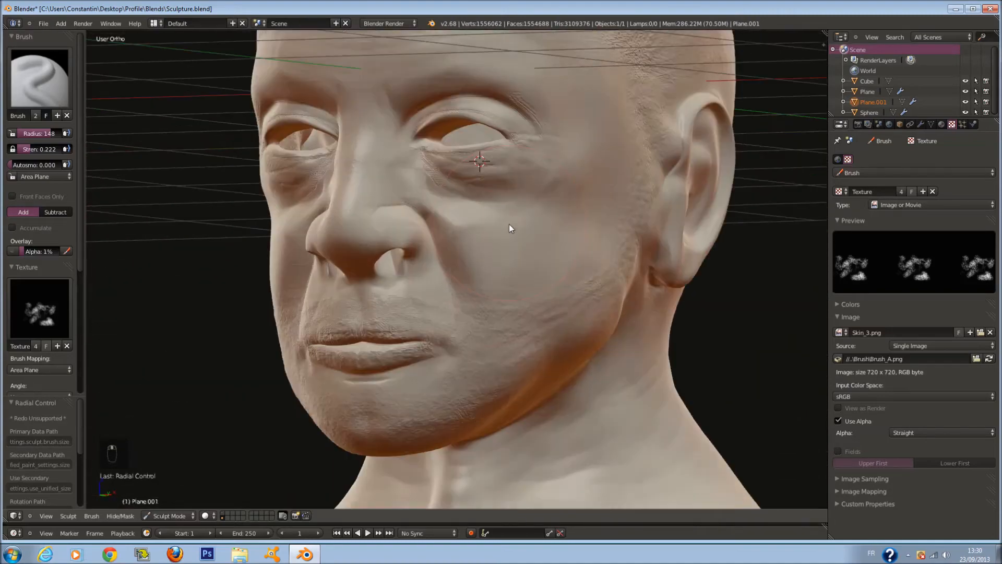
pyautogui.press('f')
pyautogui.click(422, 319)
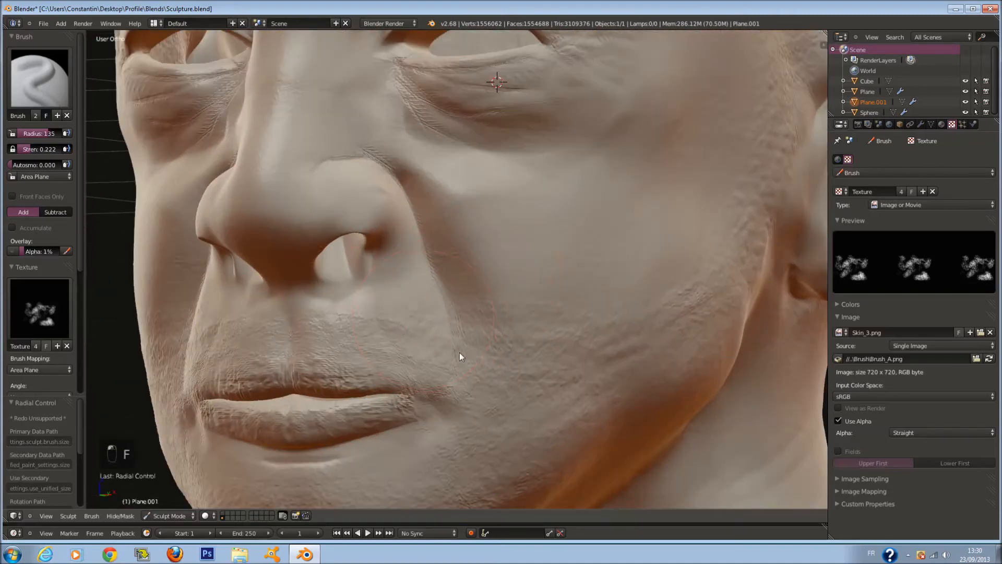
pyautogui.moveTo(491, 362); pyautogui.dragTo(460, 268, button='middle')
pyautogui.moveTo(499, 324); pyautogui.dragTo(465, 303, button='middle')
# Step: Enlarge the brush radius to 161 and sculpt stubble texture along the jawline and beneath the chin
pyautogui.press('f')
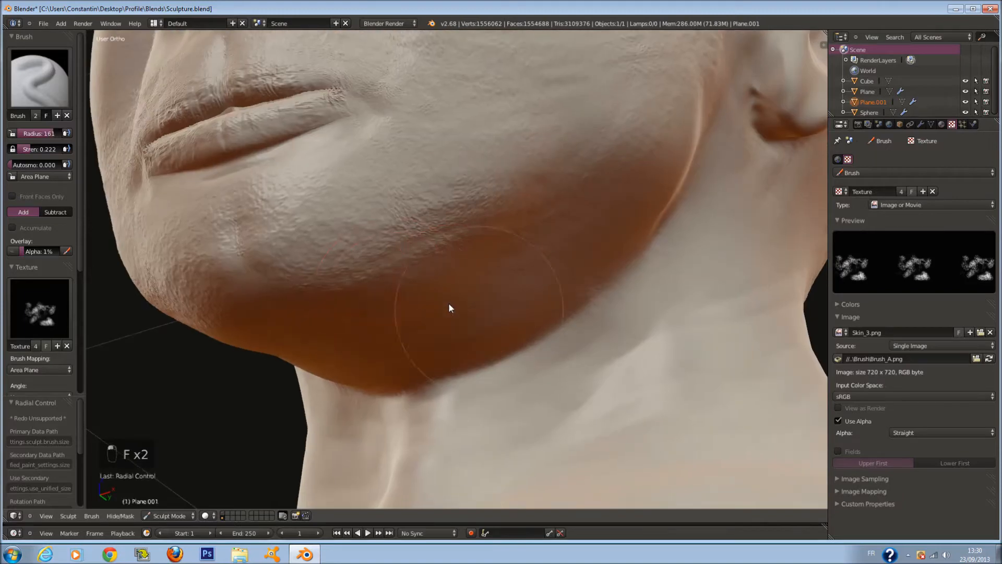
pyautogui.click(330, 299)
pyautogui.moveTo(595, 203)
pyautogui.mouseDown(button='middle')
pyautogui.moveTo(530, 259)
pyautogui.moveTo(555, 257)
pyautogui.mouseUp(button='middle')
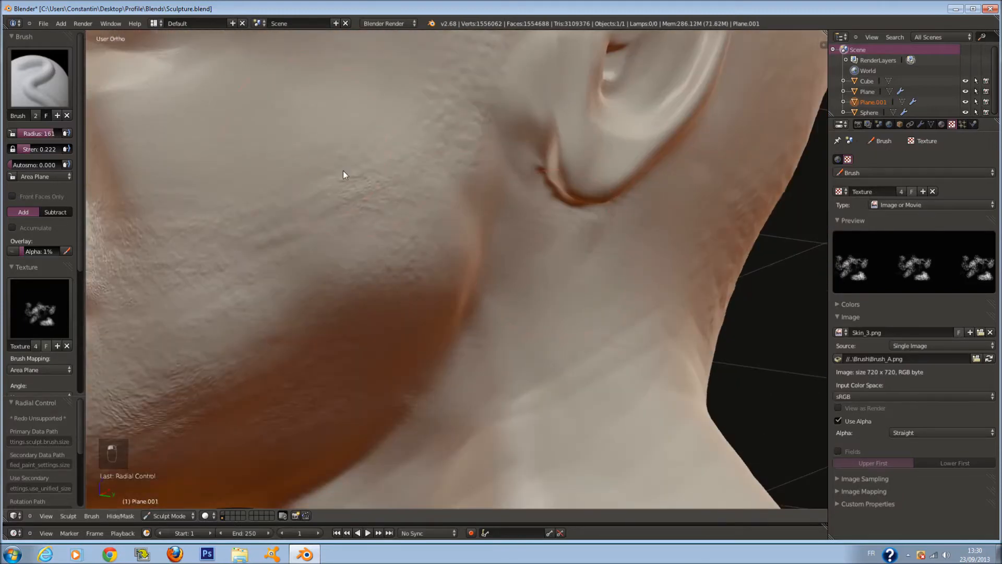
# Step: Show the brush image files as thumbnails and load Skin_1.png as the brush texture image
pyautogui.scroll(-4, 302, 153)
pyautogui.moveTo(449, 222); pyautogui.dragTo(518, 248, button='middle')
pyautogui.scroll(2, 518, 249)
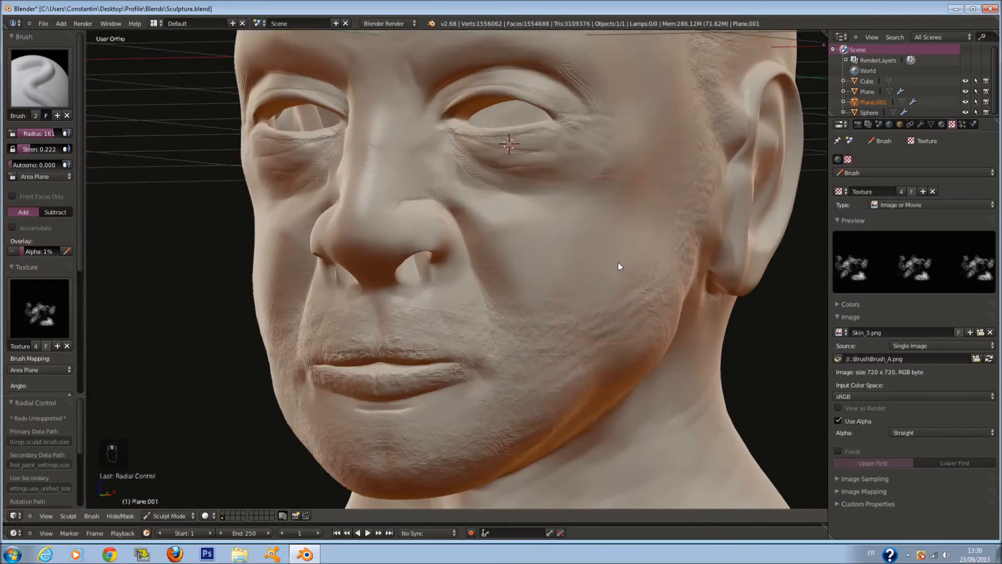
pyautogui.click(976, 358)
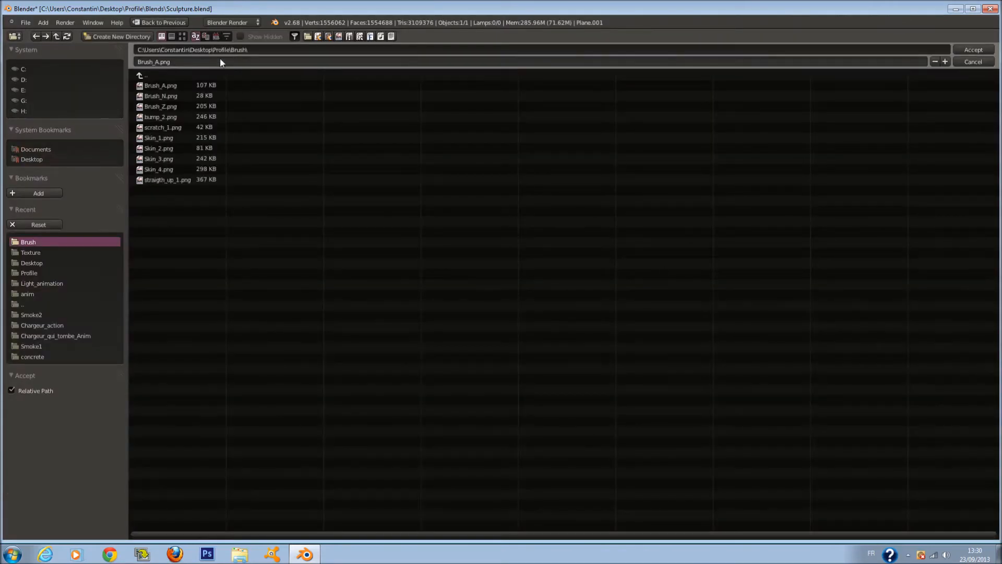
pyautogui.click(185, 34)
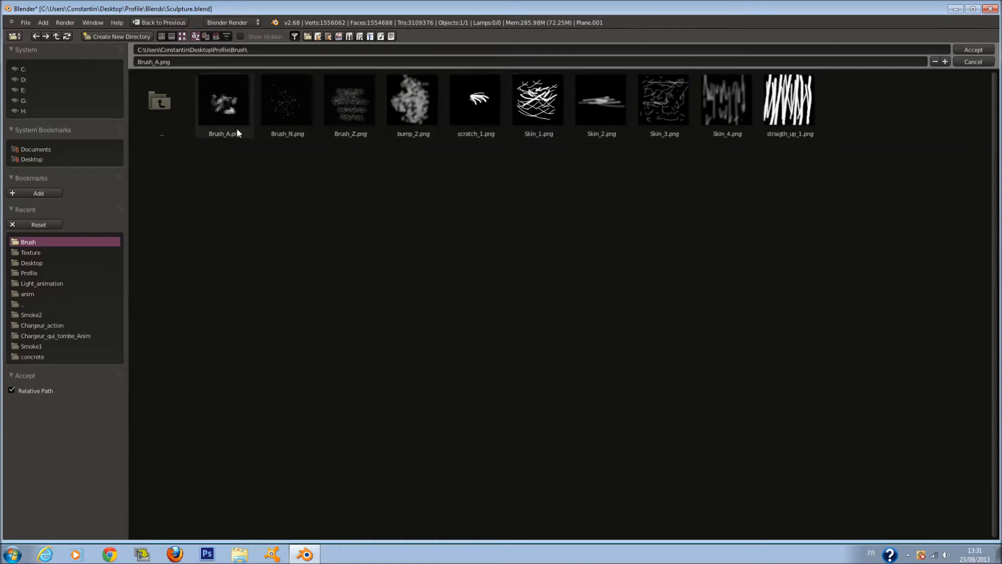
pyautogui.click(293, 128)
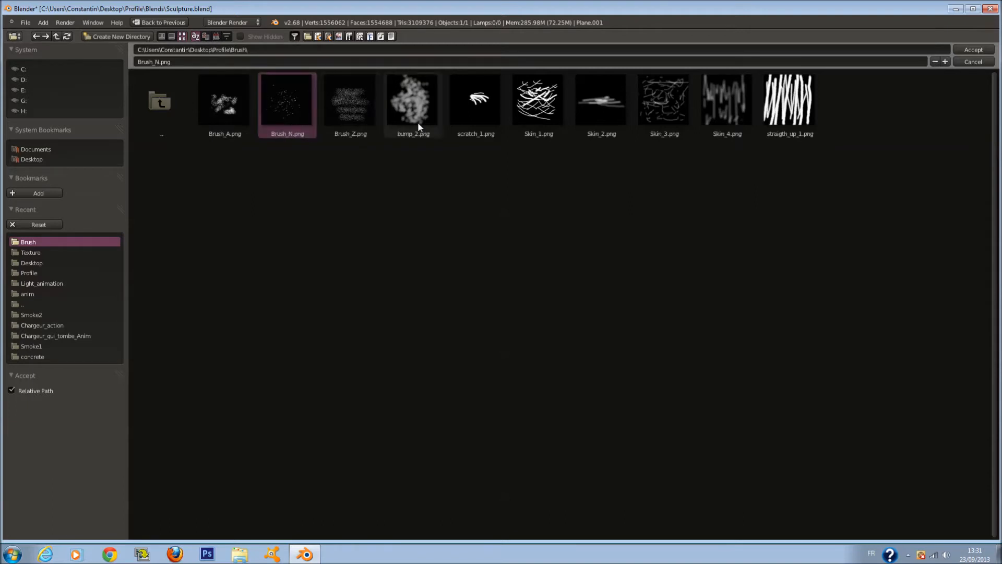
pyautogui.click(523, 124)
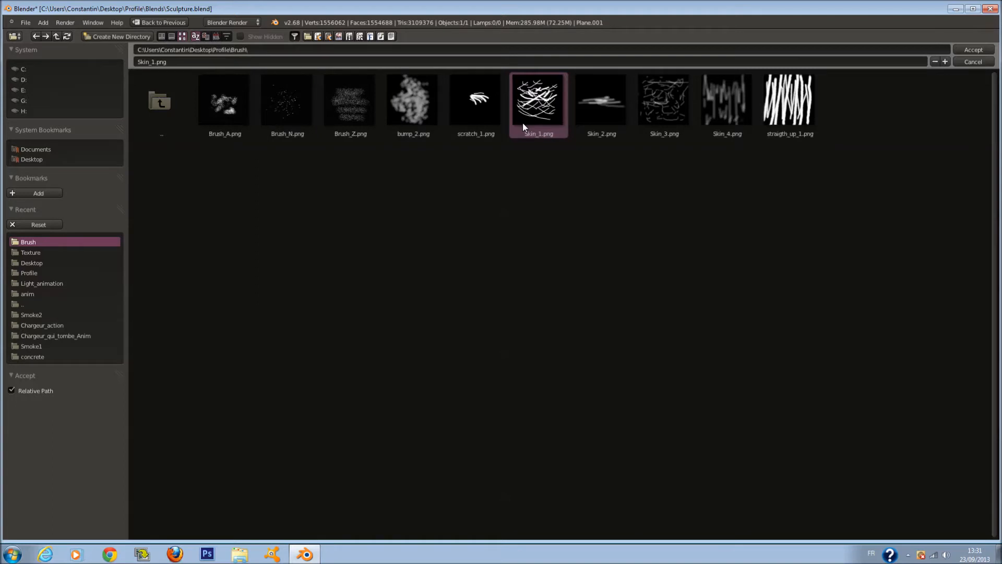
pyautogui.click(973, 62)
# Step: Lower the brush strength to 0.051, set the radius to 131, and apply faint crossed skin lines to the nose and cheek
pyautogui.moveTo(45, 150); pyautogui.dragTo(36, 149)
pyautogui.press('f')
pyautogui.click(516, 221)
pyautogui.press('f')
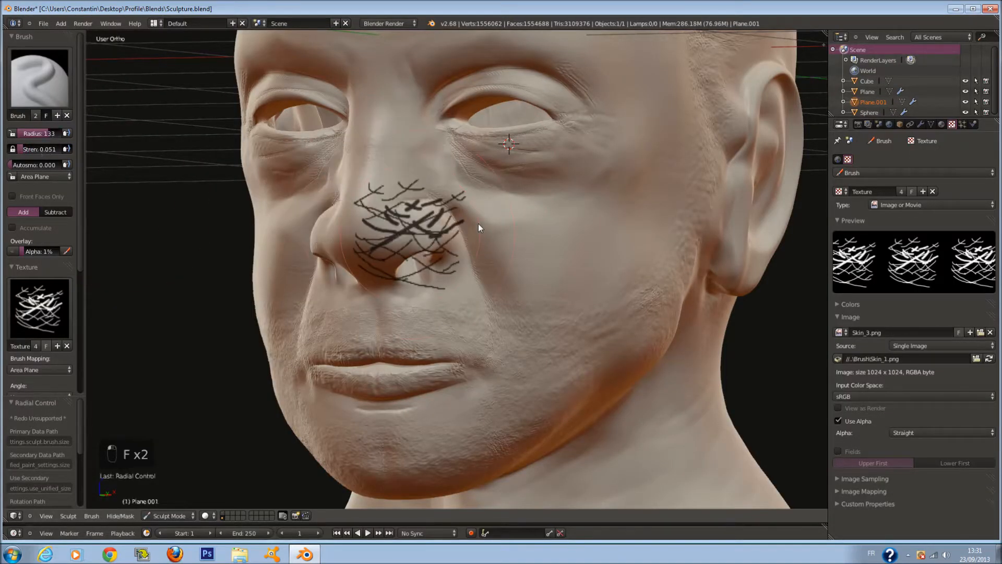
pyautogui.click(478, 224)
pyautogui.scroll(2, 561, 256)
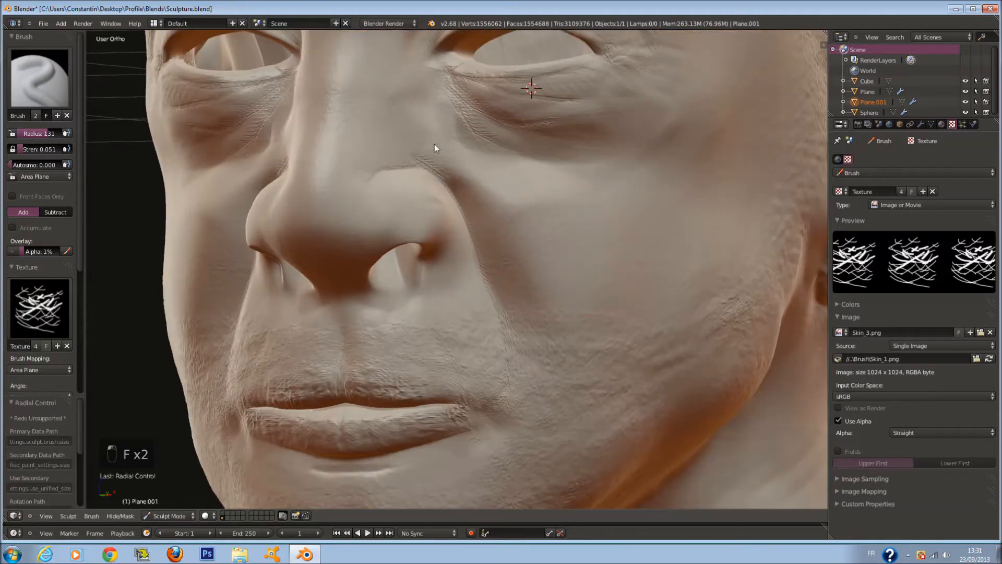
# Step: Reduce the brush radius to 101 and add light skin lines below the eye and around the mouth
pyautogui.press('f')
pyautogui.click(485, 134)
pyautogui.moveTo(522, 122)
pyautogui.mouseDown()
pyautogui.moveTo(550, 89)
pyautogui.moveTo(527, 107)
pyautogui.mouseUp()
pyautogui.press('f')
pyautogui.rightClick(402, 179)
pyautogui.moveTo(361, 264); pyautogui.dragTo(402, 187, button='middle')
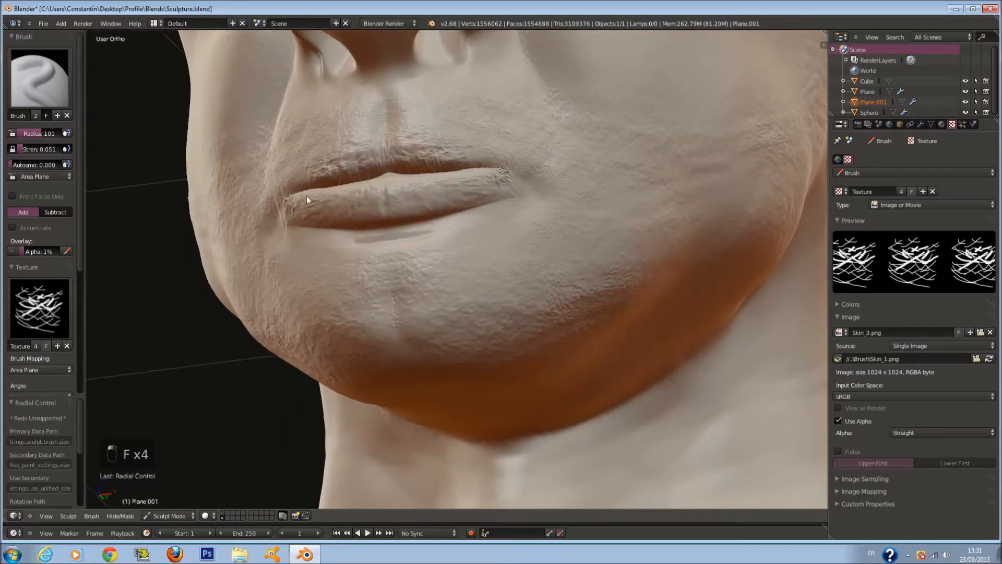
# Step: Raise the brush strength to 0.104 and sculpt creased skin texture over the neck and nape
pyautogui.moveTo(39, 149); pyautogui.dragTo(42, 148)
pyautogui.scroll(-8, 449, 300)
pyautogui.moveTo(546, 350); pyautogui.dragTo(529, 381, button='middle')
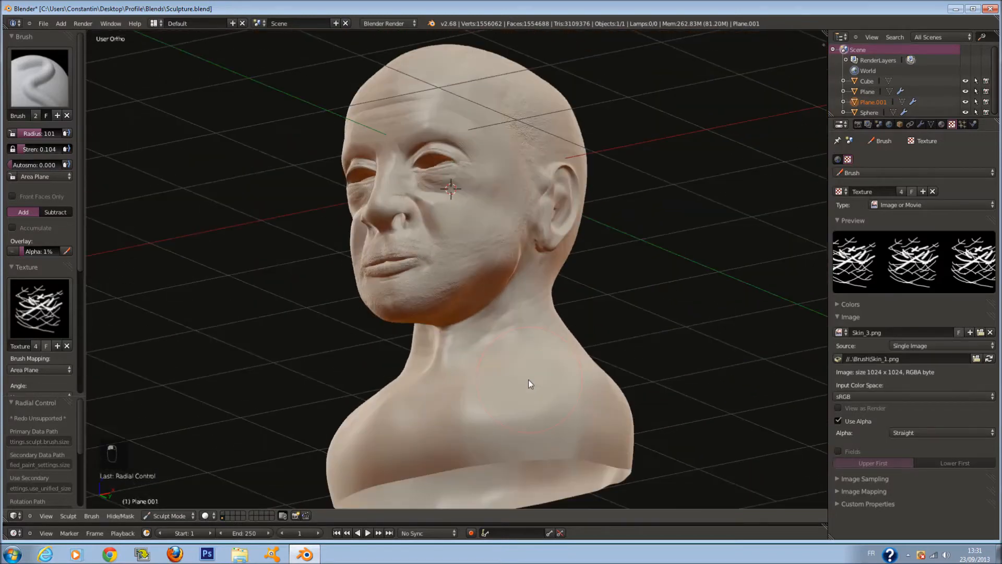
pyautogui.scroll(3, 471, 421)
pyautogui.moveTo(580, 321)
pyautogui.mouseDown(button='middle')
pyautogui.moveTo(516, 352)
pyautogui.moveTo(394, 385)
pyautogui.mouseUp(button='middle')
pyautogui.moveTo(372, 285); pyautogui.dragTo(387, 308, button='middle')
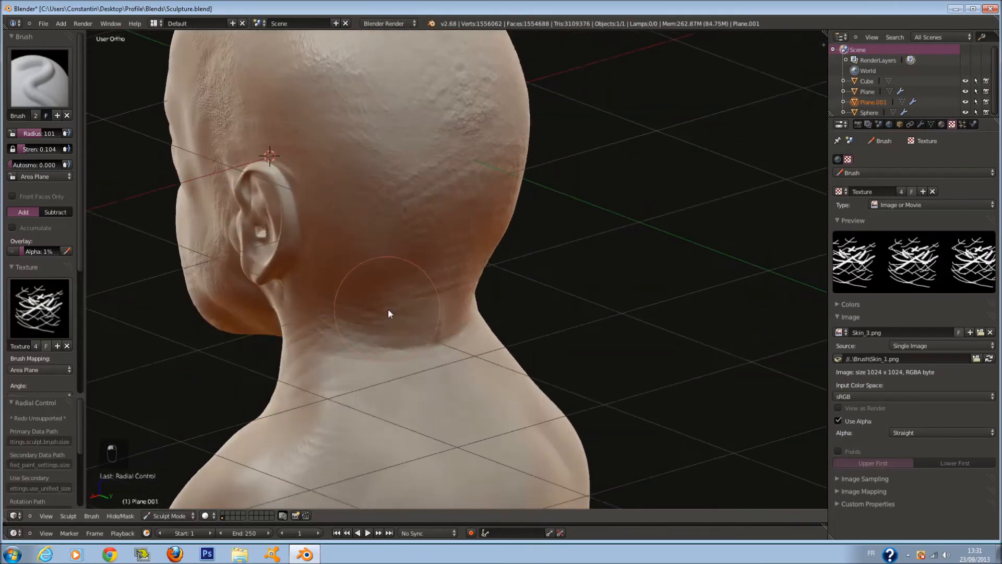
# Step: Enlarge the brush radius to 142 and add crossed skin texture over the back and side of the scalp
pyautogui.press('f')
pyautogui.click(415, 161)
pyautogui.moveTo(432, 161)
pyautogui.mouseDown(button='middle')
pyautogui.moveTo(371, 118)
pyautogui.moveTo(443, 145)
pyautogui.mouseUp(button='middle')
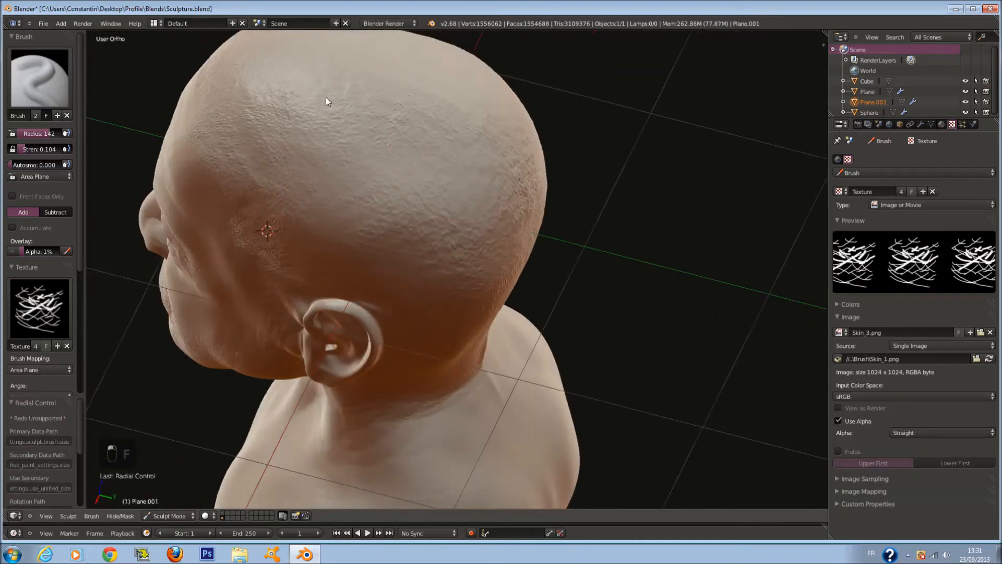
pyautogui.moveTo(351, 188); pyautogui.dragTo(401, 116, button='middle')
# Step: Reduce the brush radius to 94 and texture the skin behind the ear and on the side of the neck
pyautogui.press('f')
pyautogui.click(402, 79)
pyautogui.moveTo(517, 139)
pyautogui.mouseDown(button='middle')
pyautogui.moveTo(500, 120)
pyautogui.moveTo(503, 173)
pyautogui.mouseUp(button='middle')
pyautogui.scroll(1, 502, 174)
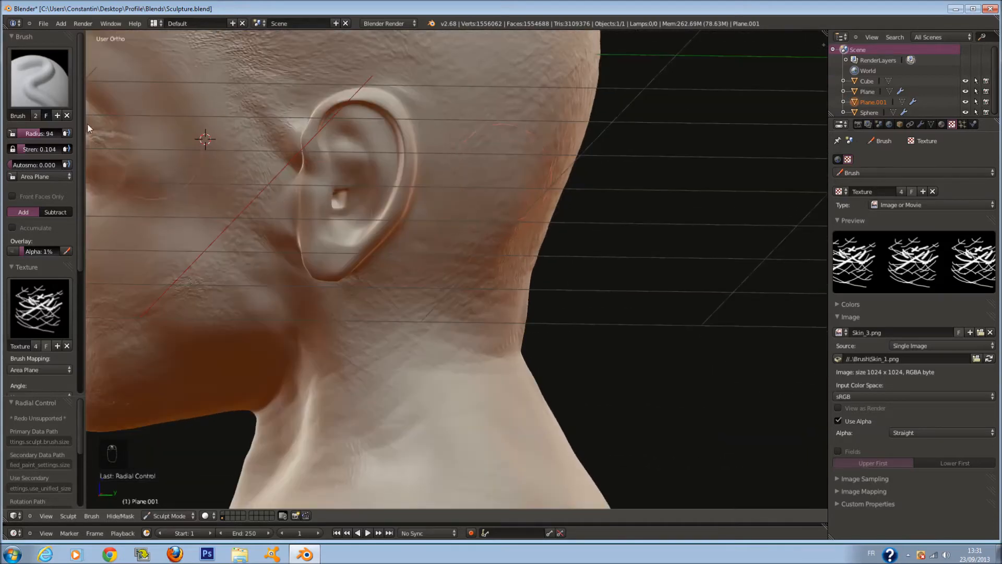
# Step: Switch to the Smooth brush, set its radius to 144, and soften the texture on the neck below the ear
pyautogui.click(58, 89)
pyautogui.click(187, 225)
pyautogui.moveTo(329, 256); pyautogui.dragTo(349, 228, button='middle')
pyautogui.scroll(1, 348, 227)
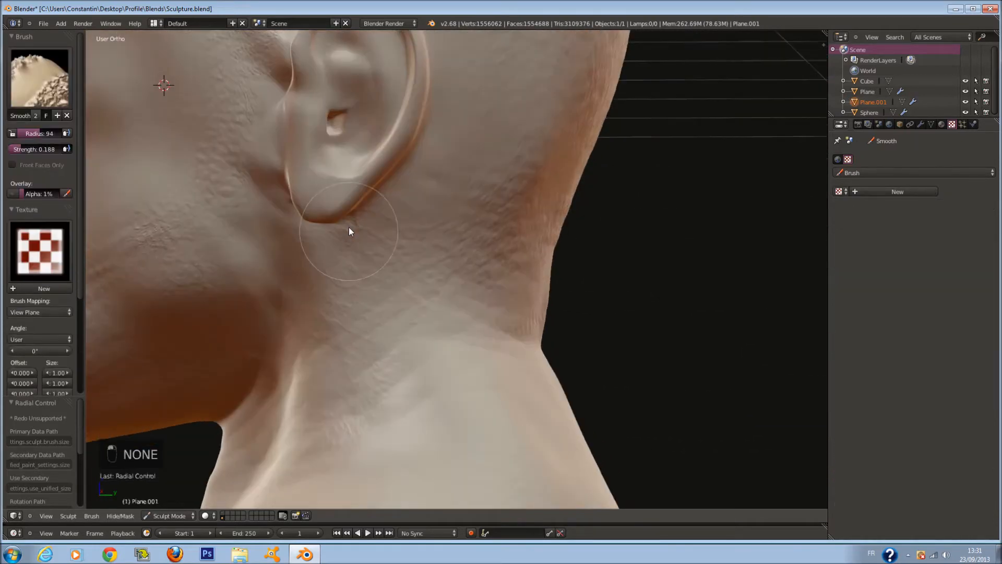
pyautogui.scroll(1, 349, 232)
pyautogui.press('f')
pyautogui.click(291, 242)
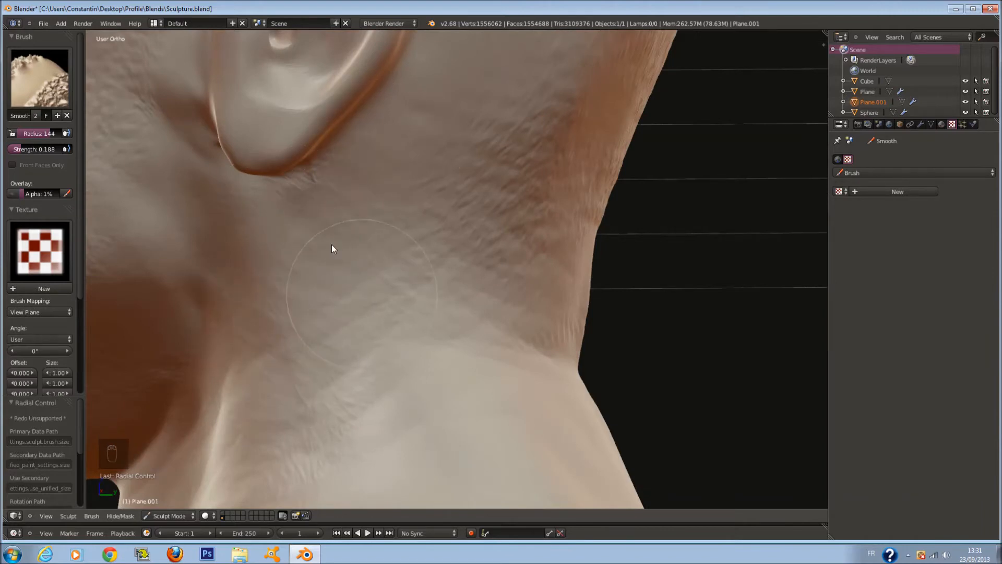
# Step: Switch back to the brush named Brush and remove its texture for plain sculpting on the face
pyautogui.scroll(-6, 334, 250)
pyautogui.moveTo(373, 259); pyautogui.dragTo(460, 279, button='middle')
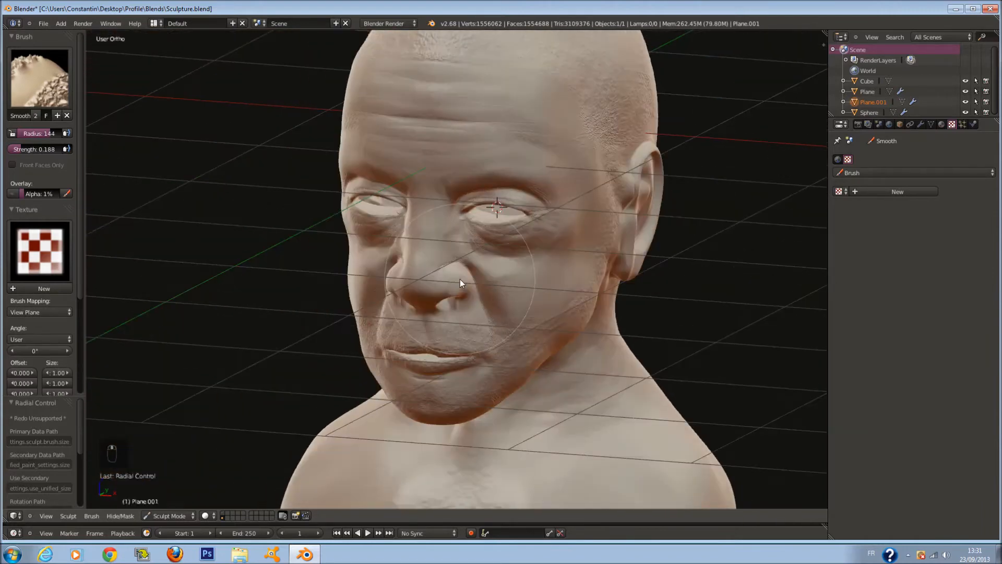
pyautogui.scroll(4, 459, 279)
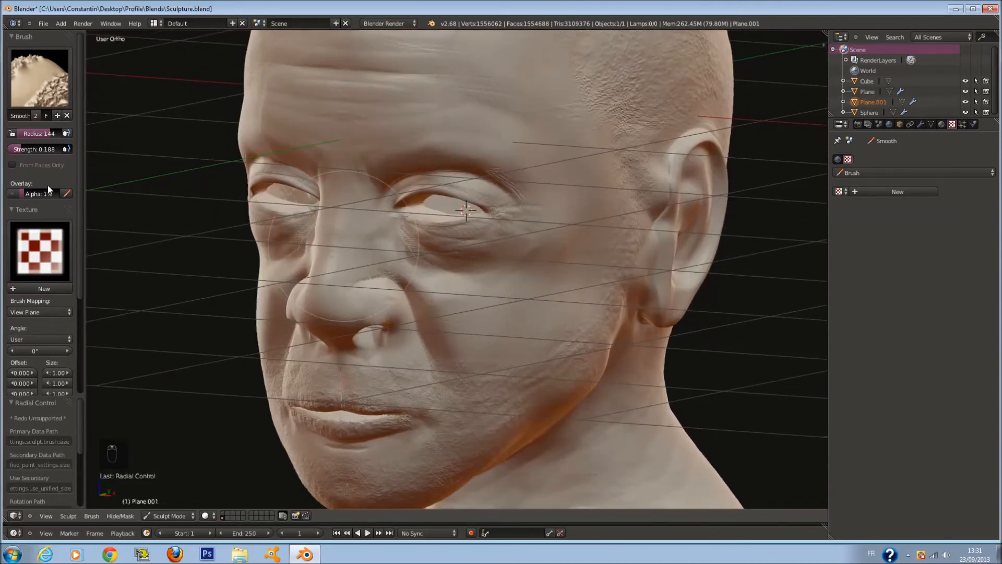
pyautogui.click(39, 79)
pyautogui.click(58, 221)
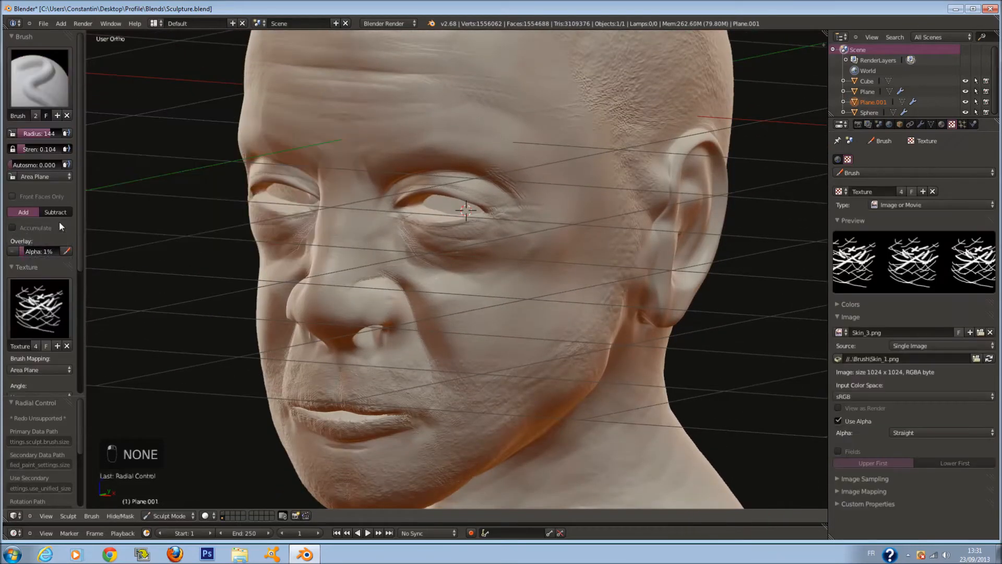
pyautogui.scroll(-3, 59, 222)
pyautogui.click(67, 283)
pyautogui.scroll(2, 312, 234)
pyautogui.press('f')
pyautogui.click(249, 234)
# Step: Turn off X mirroring in the sculpt symmetry options
pyautogui.scroll(-5, 47, 296)
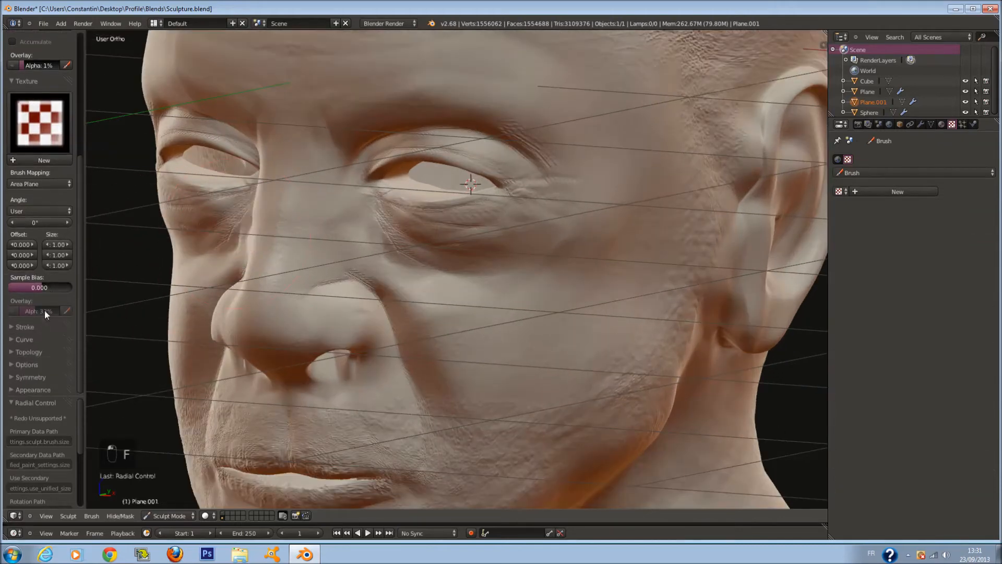
pyautogui.click(33, 363)
pyautogui.scroll(-3, 33, 362)
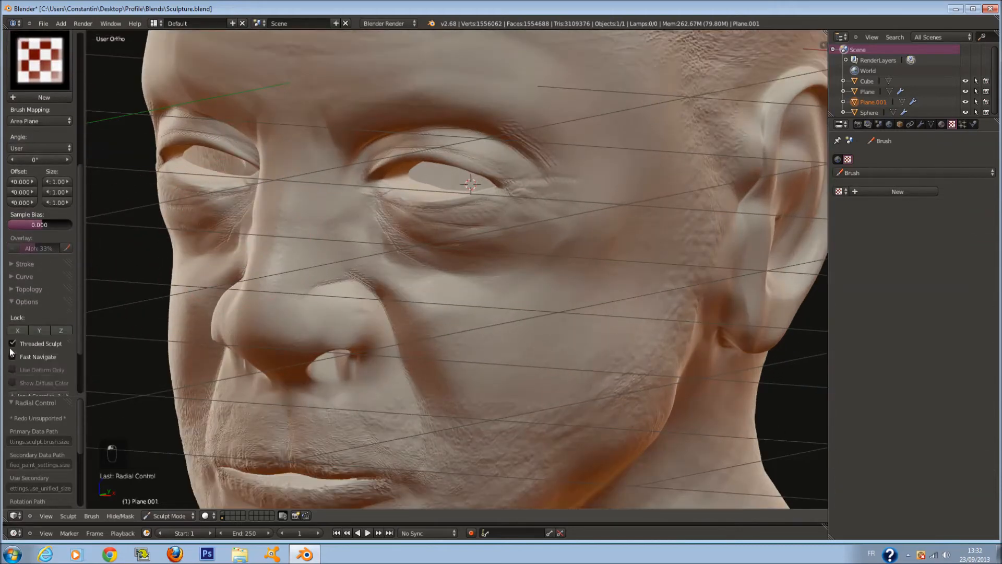
pyautogui.click(27, 303)
pyautogui.click(31, 316)
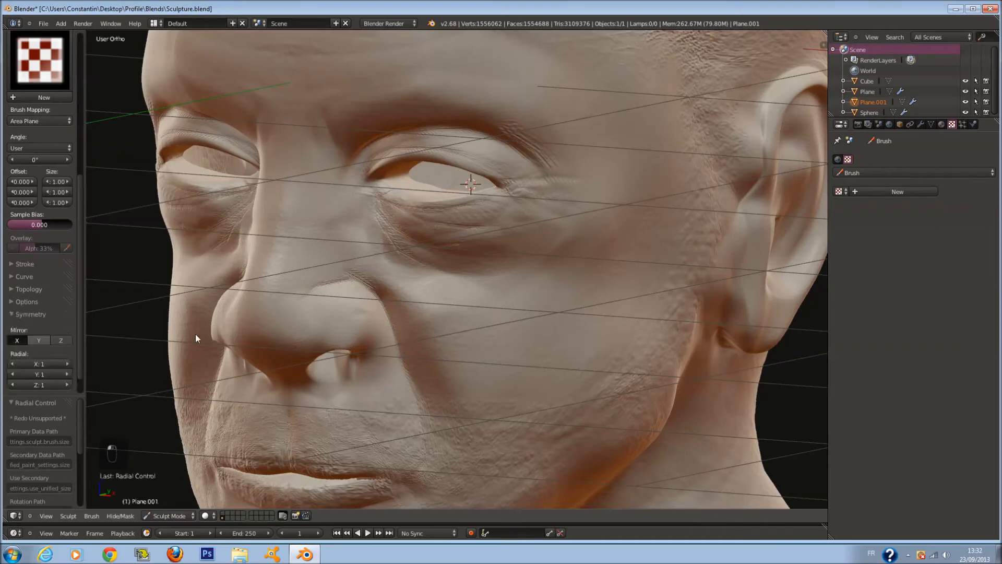
# Step: Set the brush strength to 0.235 and the radius to 47, and sculpt small asymmetrical details on the cheek below the eye
pyautogui.scroll(4, 488, 298)
pyautogui.press('f')
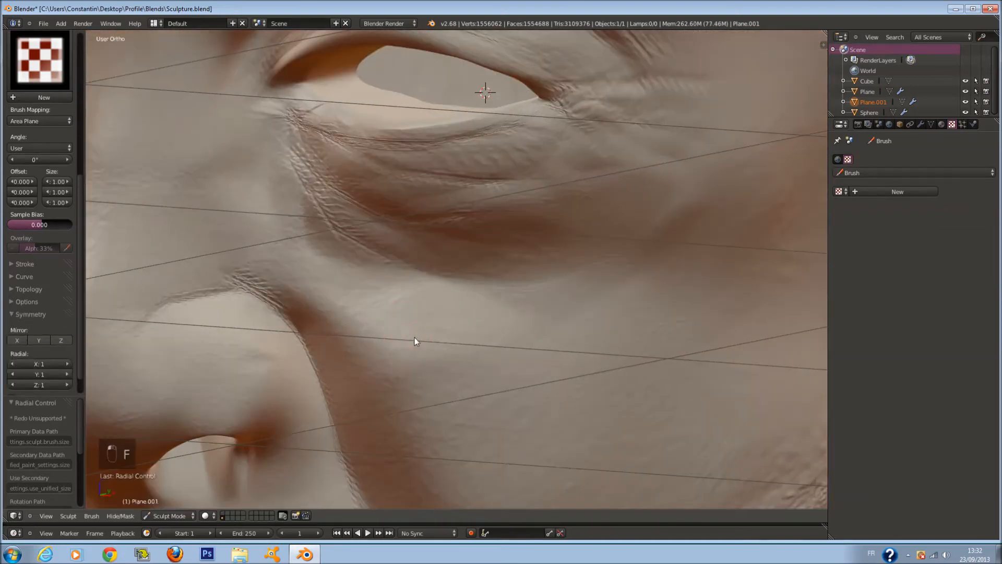
pyautogui.scroll(8, 50, 86)
pyautogui.scroll(4, 54, 80)
pyautogui.moveTo(37, 149); pyautogui.dragTo(45, 149)
pyautogui.press('f')
pyautogui.click(412, 345)
pyautogui.scroll(-5, 449, 352)
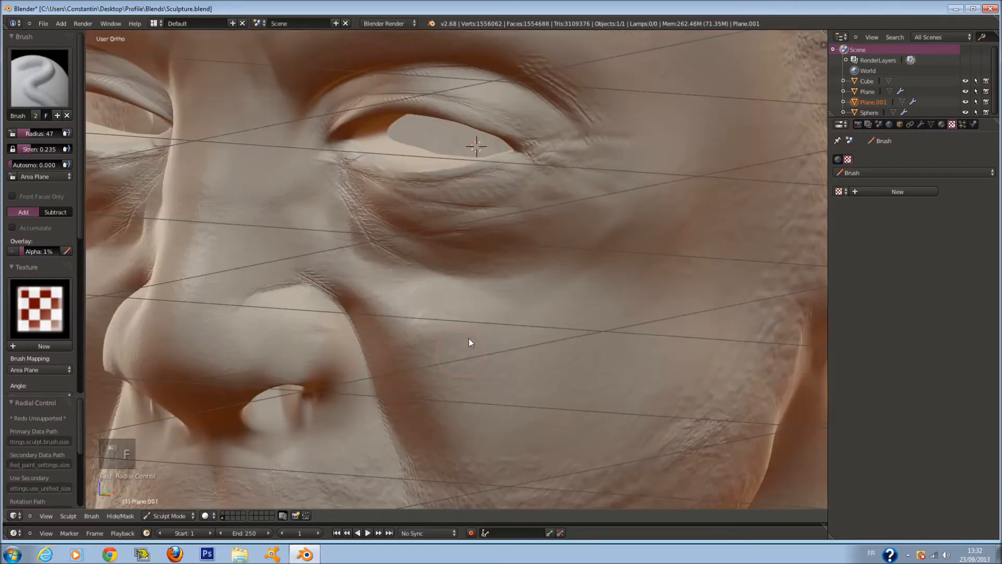
# Step: Reduce the brush radius to 8, adjust it to 12, and sculpt small skin blemishes on the opposite cheek
pyautogui.moveTo(557, 307); pyautogui.dragTo(609, 282, button='middle')
pyautogui.scroll(3, 494, 286)
pyautogui.scroll(2, 477, 285)
pyautogui.press('f')
pyautogui.moveTo(450, 269); pyautogui.dragTo(510, 303, button='middle')
pyautogui.press('f')
pyautogui.press('f')
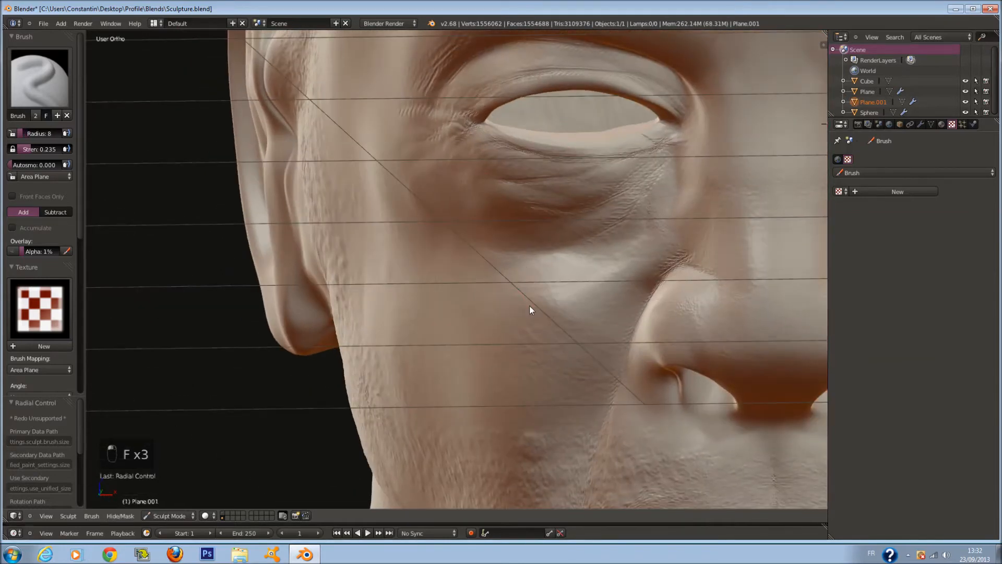
pyautogui.moveTo(559, 320); pyautogui.dragTo(543, 313, button='middle')
pyautogui.press('f')
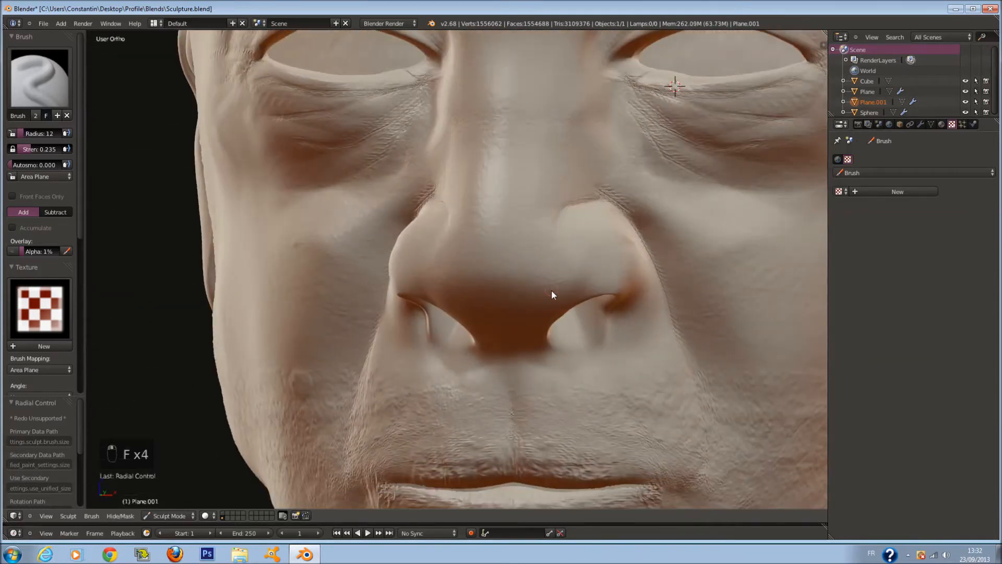
# Step: Enlarge the brush radius to 44 and sculpt the inner corner of the eye beside the nose
pyautogui.moveTo(488, 213)
pyautogui.mouseDown(button='middle')
pyautogui.moveTo(519, 217)
pyautogui.moveTo(494, 216)
pyautogui.mouseUp(button='middle')
pyautogui.press('f')
pyautogui.scroll(2, 395, 222)
pyautogui.moveTo(525, 180); pyautogui.dragTo(404, 215, button='middle')
pyautogui.scroll(2, 404, 215)
pyautogui.scroll(1, 407, 216)
pyautogui.press('f')
pyautogui.click(439, 223)
pyautogui.scroll(-5, 448, 211)
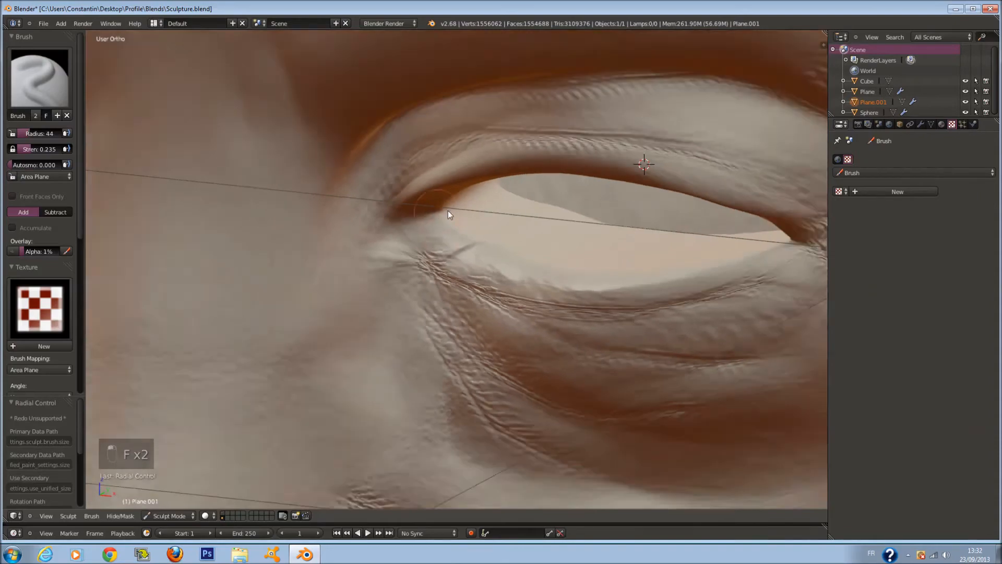
# Step: Reduce the brush radius to 18 and add small irregular details to the side of the forehead and temple
pyautogui.moveTo(494, 173); pyautogui.dragTo(488, 173, button='middle')
pyautogui.press('f')
pyautogui.click(528, 167)
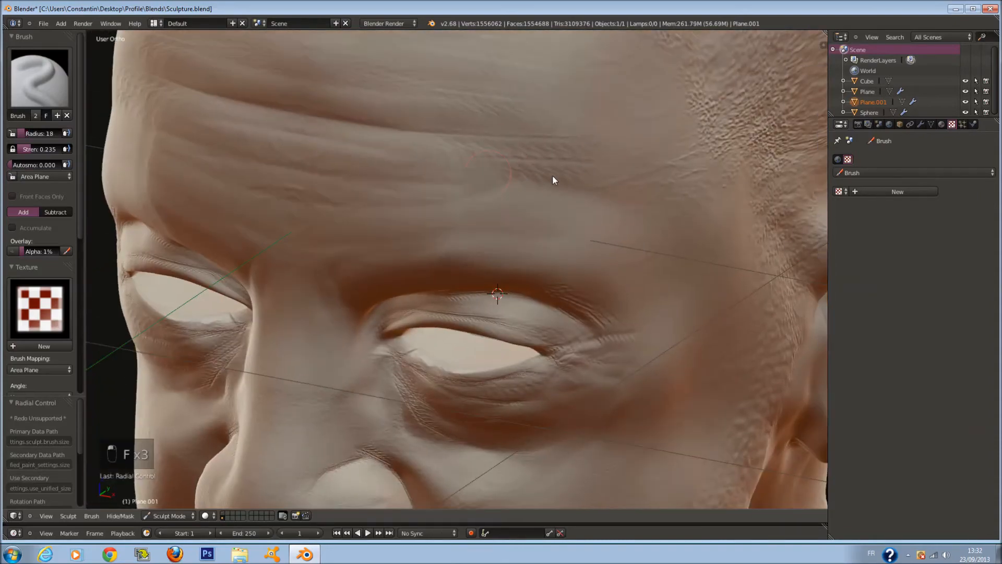
pyautogui.scroll(-3, 548, 191)
pyautogui.moveTo(582, 206)
pyautogui.mouseDown(button='middle')
pyautogui.moveTo(566, 184)
pyautogui.moveTo(527, 251)
pyautogui.moveTo(536, 257)
pyautogui.mouseUp(button='middle')
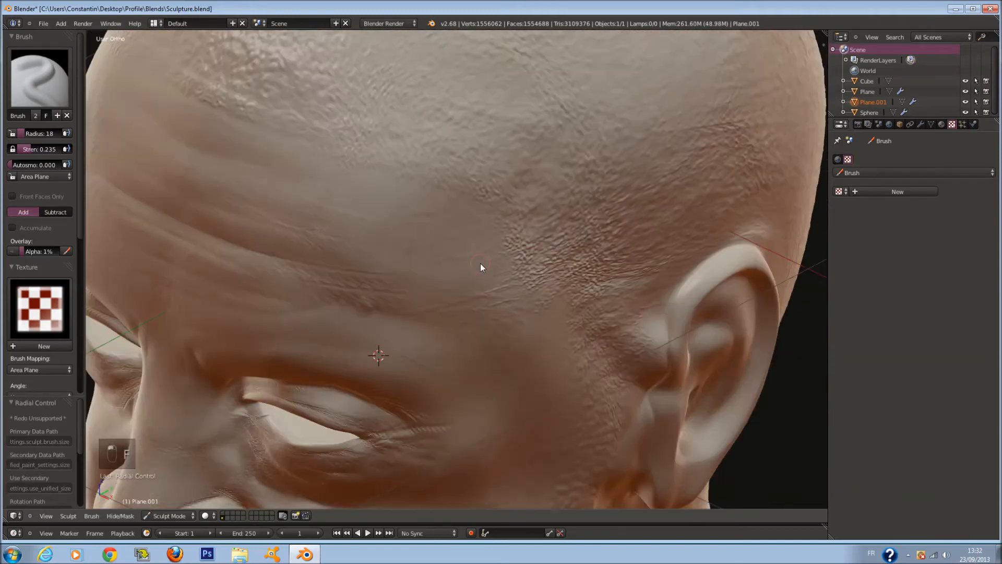
pyautogui.scroll(-2, 479, 252)
pyautogui.moveTo(480, 257); pyautogui.dragTo(447, 232, button='middle')
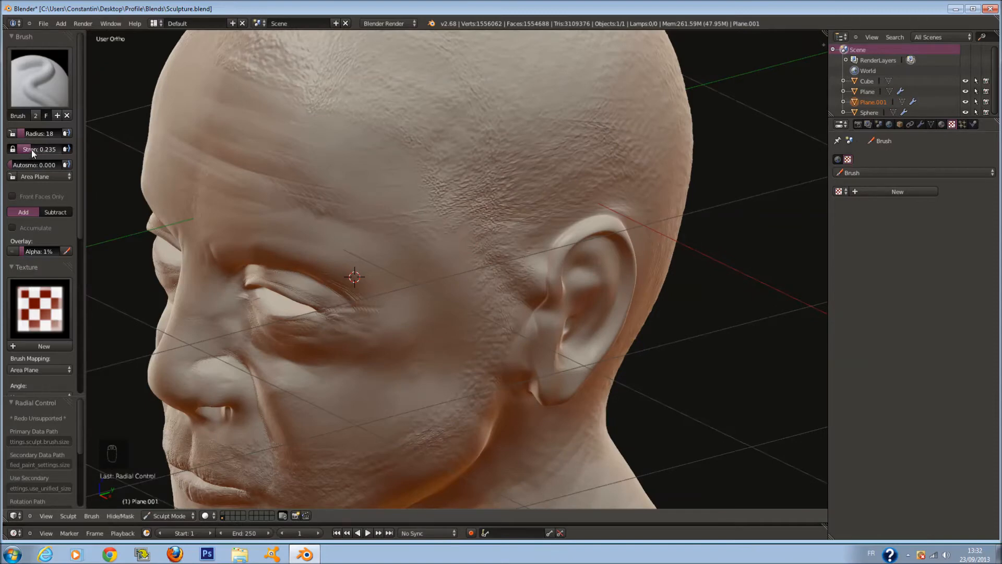
# Step: Set the brush strength to 0.328, then switch to Clay Strips at radius 26 and sculpt a curved vein on the temple
pyautogui.moveTo(36, 149); pyautogui.dragTo(39, 149)
pyautogui.scroll(2, 374, 166)
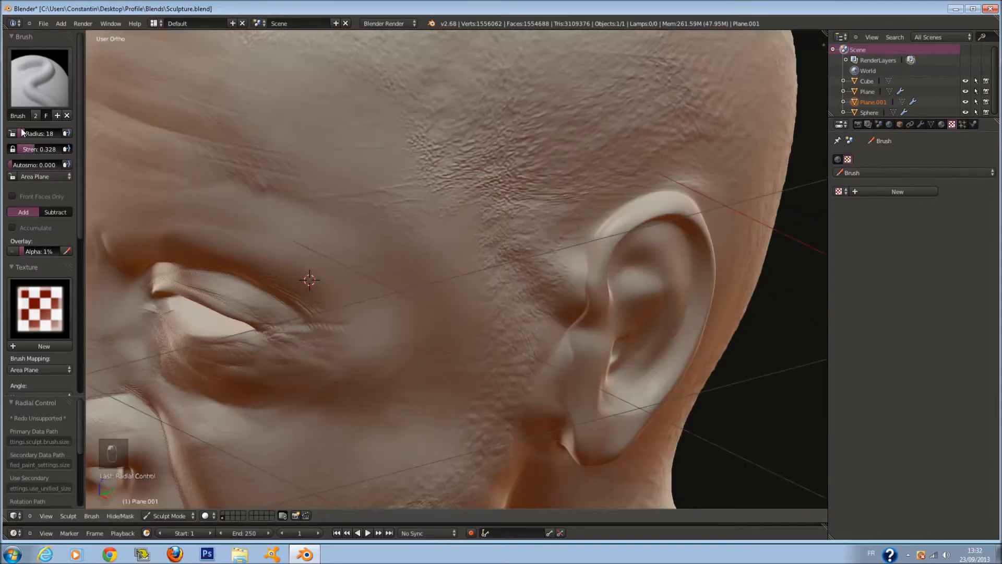
pyautogui.click(46, 79)
pyautogui.click(186, 137)
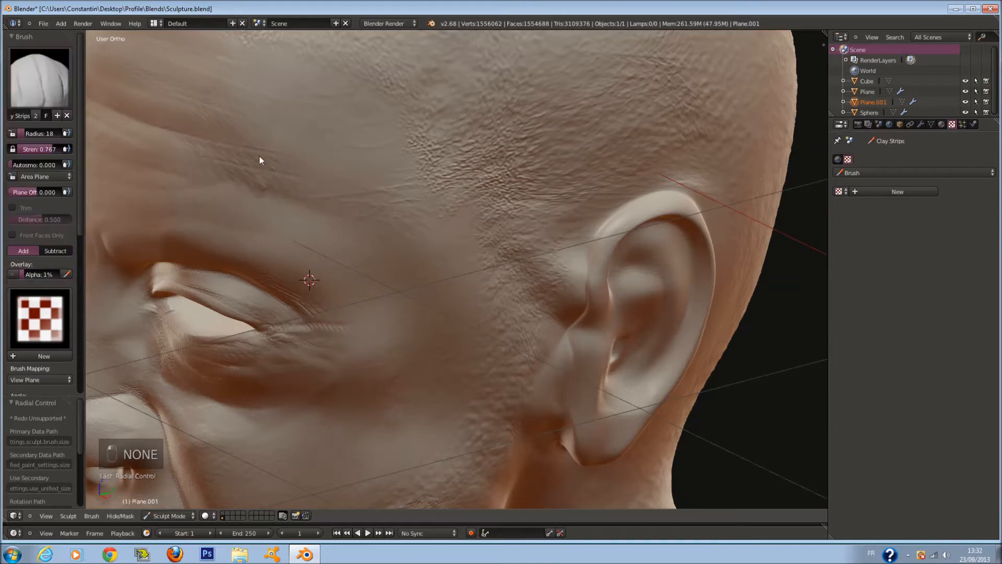
pyautogui.scroll(2, 272, 159)
pyautogui.press('f')
pyautogui.scroll(2, 288, 172)
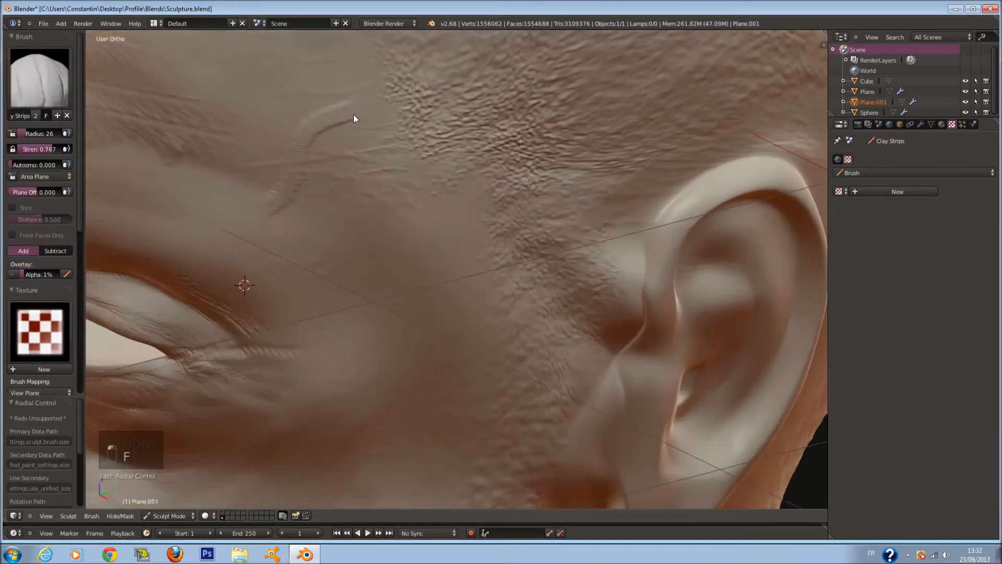
# Step: Try reinforcing the temple vein with a brush radius of 37, and undo the last stroke
pyautogui.scroll(-4, 366, 120)
pyautogui.scroll(3, 462, 170)
pyautogui.keyDown('shift'); pyautogui.scroll(6, 453, 161); pyautogui.keyUp('shift')
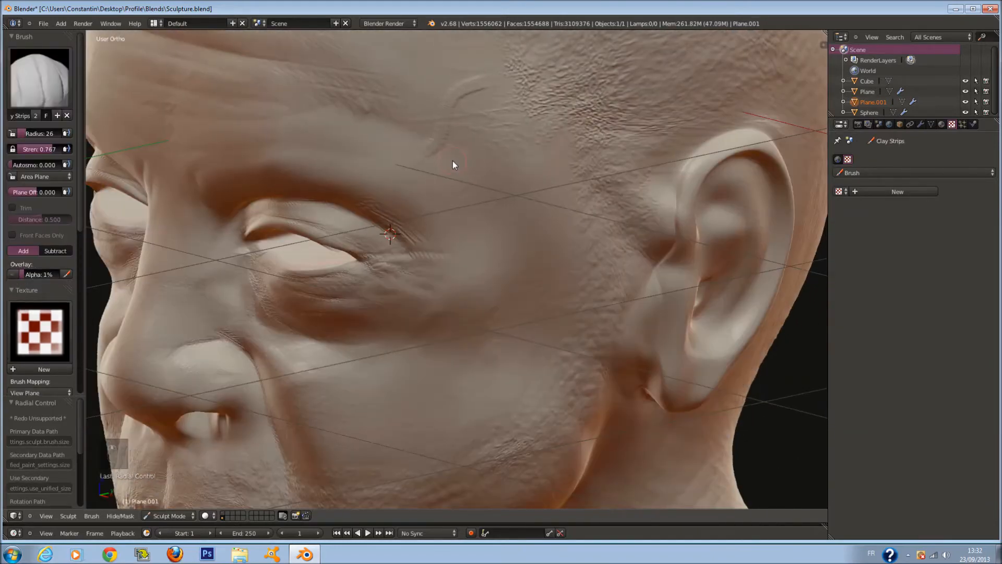
pyautogui.scroll(2, 432, 185)
pyautogui.press('f')
pyautogui.click(425, 202)
pyautogui.press('f')
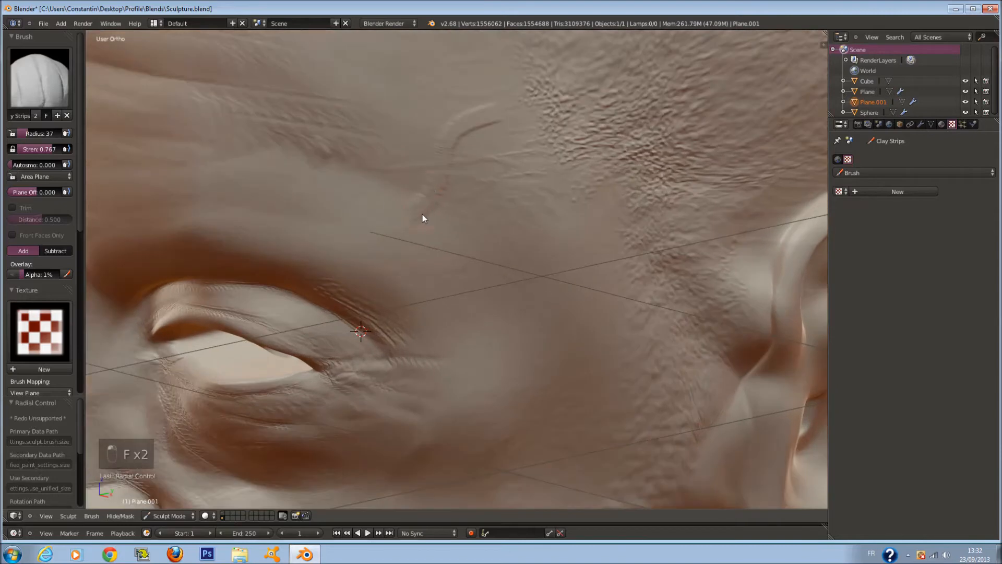
pyautogui.scroll(-2, 465, 134)
pyautogui.hotkey('ctrl', 'z')
# Step: Reduce the Clay Strips radius to 28 and resculpt the raised vein down the temple toward the brow
pyautogui.scroll(1, 448, 173)
pyautogui.press('f')
pyautogui.click(441, 177)
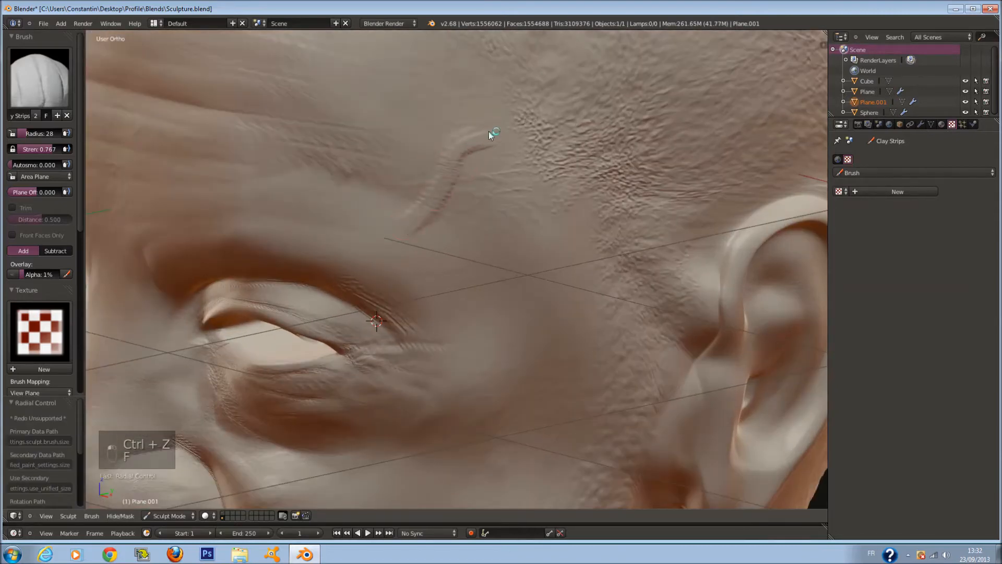
pyautogui.scroll(-3, 489, 131)
pyautogui.scroll(1, 491, 151)
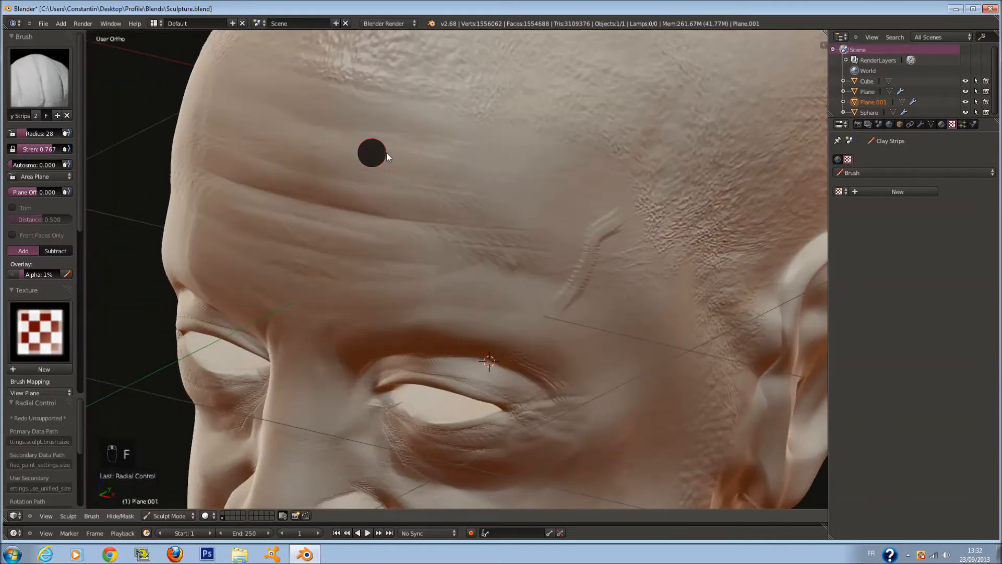
# Step: Reduce the Clay Strips radius to 15 and sculpt thin branching veins on the opposite side of the forehead and temple
pyautogui.moveTo(309, 101); pyautogui.dragTo(447, 95, button='middle')
pyautogui.press('f')
pyautogui.click(449, 87)
pyautogui.press('f')
pyautogui.press('f')
pyautogui.click(446, 86)
pyautogui.moveTo(406, 68); pyautogui.dragTo(425, 113)
# Step: Sculpt thin vertical tendon lines down the side of the neck with Clay Strips, ending at brush radius 19
pyautogui.moveTo(477, 203)
pyautogui.mouseDown(button='middle')
pyautogui.moveTo(498, 204)
pyautogui.moveTo(463, 165)
pyautogui.moveTo(709, 117)
pyautogui.mouseUp(button='middle')
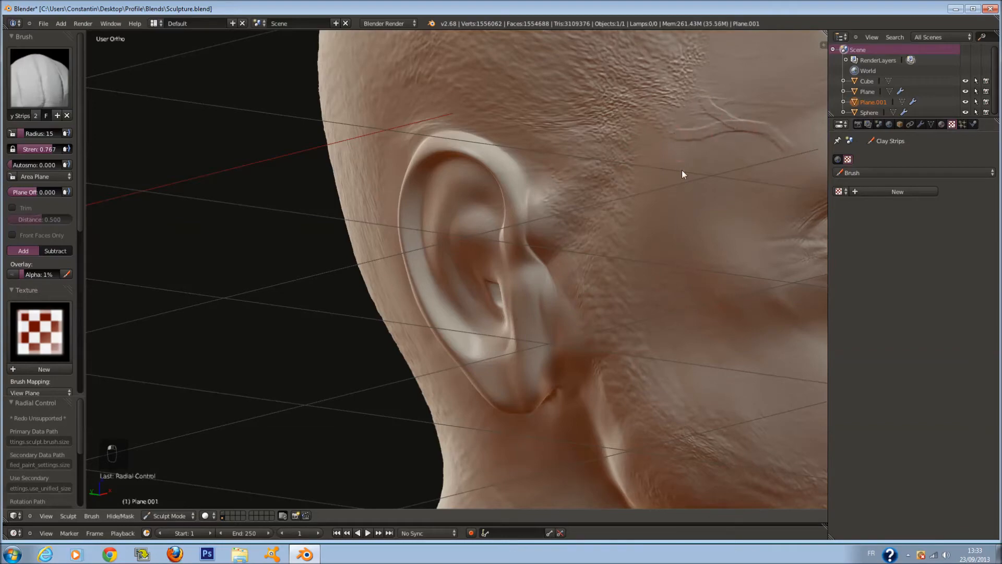
pyautogui.moveTo(681, 170)
pyautogui.mouseDown(button='middle')
pyautogui.moveTo(641, 185)
pyautogui.moveTo(599, 163)
pyautogui.moveTo(530, 152)
pyautogui.moveTo(560, 308)
pyautogui.mouseUp(button='middle')
pyautogui.moveTo(647, 324)
pyautogui.mouseDown(button='middle')
pyautogui.moveTo(588, 292)
pyautogui.moveTo(555, 295)
pyautogui.moveTo(525, 227)
pyautogui.mouseUp(button='middle')
pyautogui.scroll(1, 555, 295)
pyautogui.scroll(2, 525, 227)
pyautogui.press('f')
pyautogui.click(549, 213)
pyautogui.moveTo(542, 184)
pyautogui.mouseDown()
pyautogui.moveTo(544, 247)
pyautogui.moveTo(496, 399)
pyautogui.mouseUp()
pyautogui.press('f')
pyautogui.press('f')
pyautogui.press('f')
pyautogui.click(558, 205)
pyautogui.moveTo(540, 311); pyautogui.dragTo(613, 287, button='middle')
pyautogui.press('f')
pyautogui.scroll(-1, 613, 287)
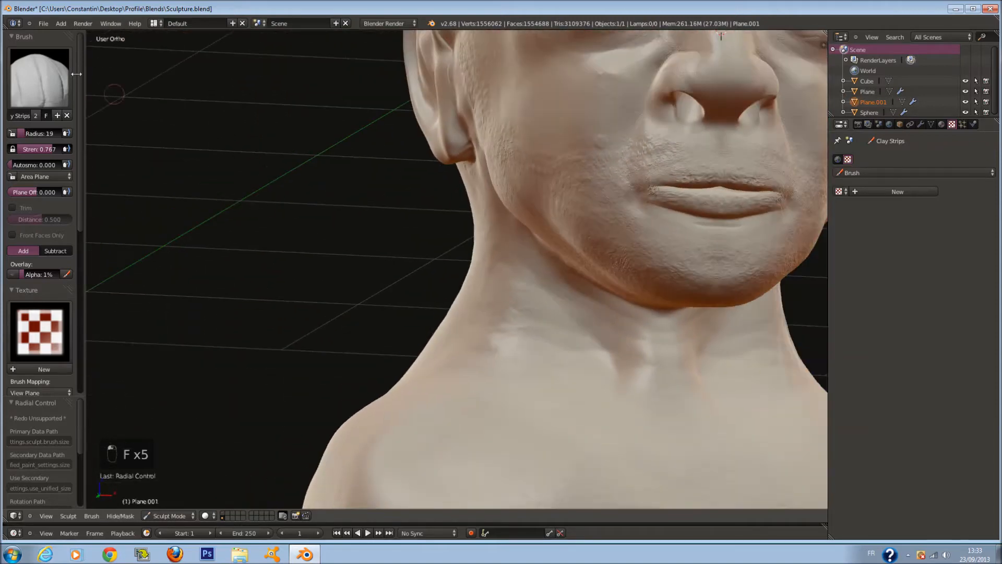
# Step: Switch to the Smooth brush and set its radius to 56 for softening the lines on the side of the neck
pyautogui.click(63, 72)
pyautogui.click(169, 226)
pyautogui.moveTo(339, 230); pyautogui.dragTo(263, 229, button='middle')
pyautogui.press('f')
pyautogui.click(539, 244)
pyautogui.moveTo(538, 242); pyautogui.dragTo(515, 201, button='middle')
pyautogui.scroll(1, 515, 201)
pyautogui.scroll(2, 515, 200)
pyautogui.press('f')
pyautogui.click(520, 201)
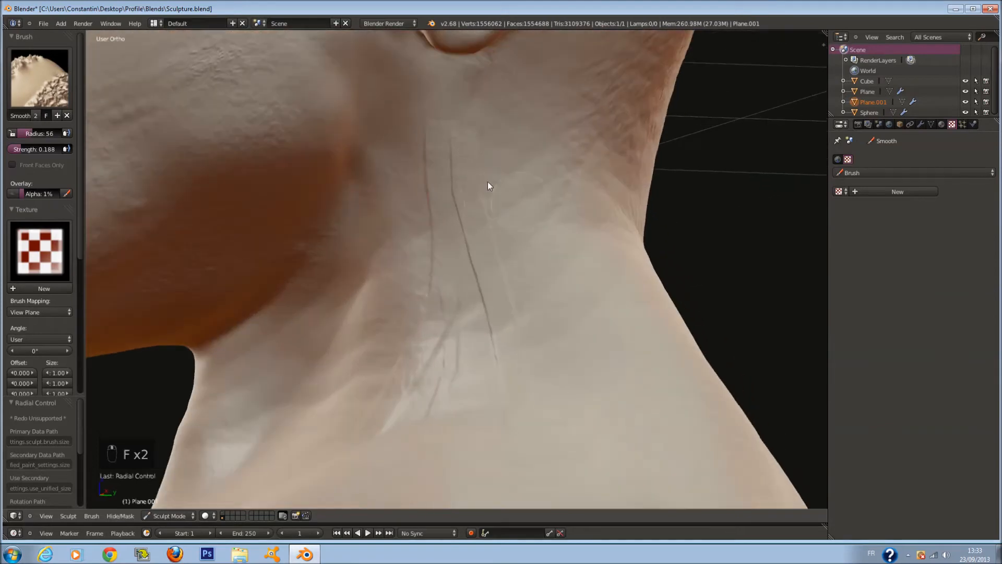
# Step: Set the Smooth brush to strength 0.490 and radius 90, and blend the vertical neck lines into the skin
pyautogui.moveTo(34, 150); pyautogui.dragTo(52, 150)
pyautogui.press('f')
pyautogui.moveTo(442, 184)
pyautogui.mouseDown()
pyautogui.moveTo(437, 170)
pyautogui.moveTo(474, 244)
pyautogui.moveTo(418, 393)
pyautogui.mouseUp()
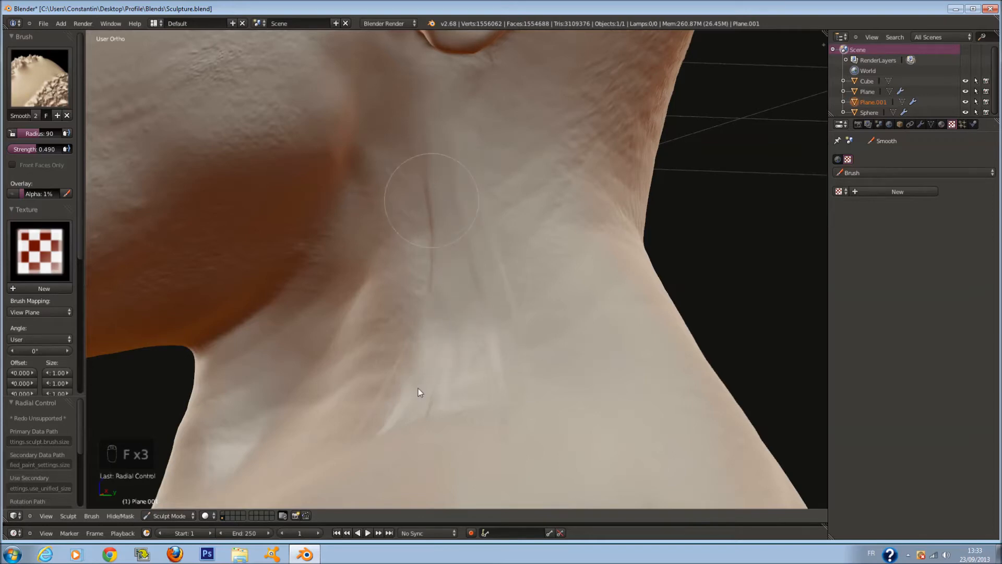
# Step: Soften the raised veins on both temples and the forehead with the Smooth brush
pyautogui.scroll(-5, 449, 284)
pyautogui.scroll(3, 469, 318)
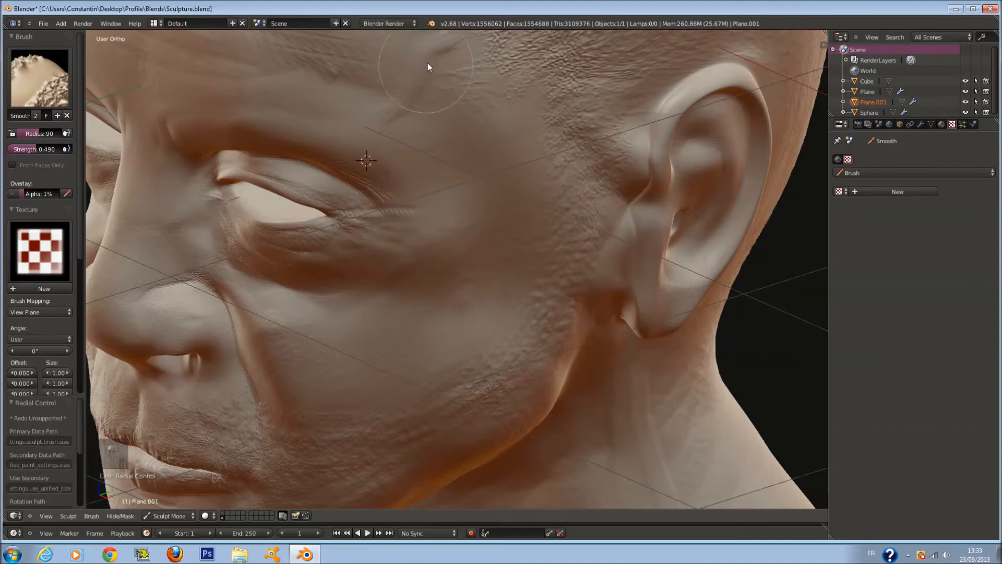
pyautogui.scroll(-2, 459, 161)
pyautogui.moveTo(463, 186); pyautogui.dragTo(506, 206, button='middle')
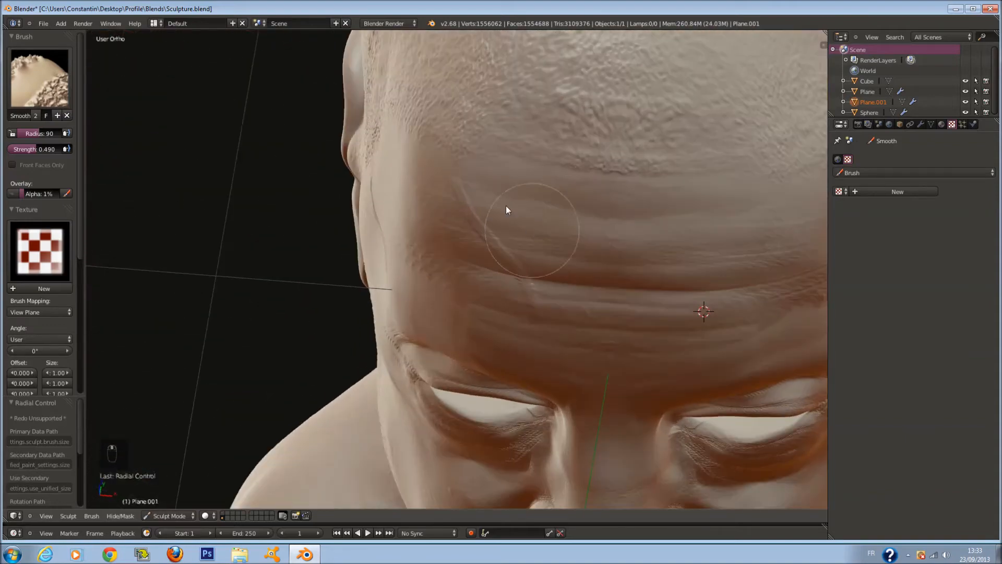
pyautogui.scroll(3, 553, 292)
pyautogui.moveTo(577, 285); pyautogui.dragTo(579, 282, button='middle')
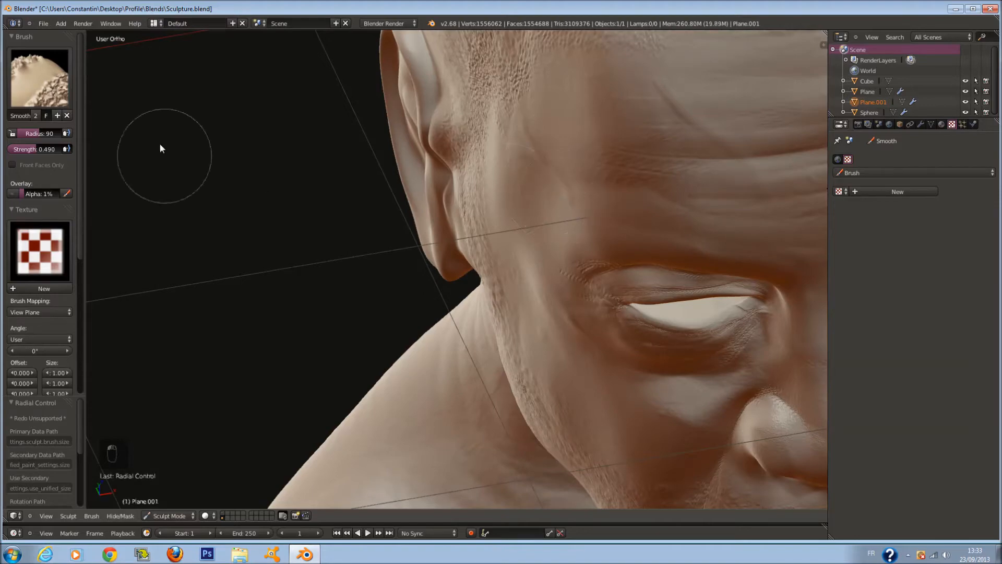
# Step: Switch to the Crease brush and set its radius to 40 for detailing the side of the nose
pyautogui.scroll(-5, 568, 319)
pyautogui.moveTo(568, 319); pyautogui.dragTo(535, 277, button='middle')
pyautogui.scroll(6, 534, 276)
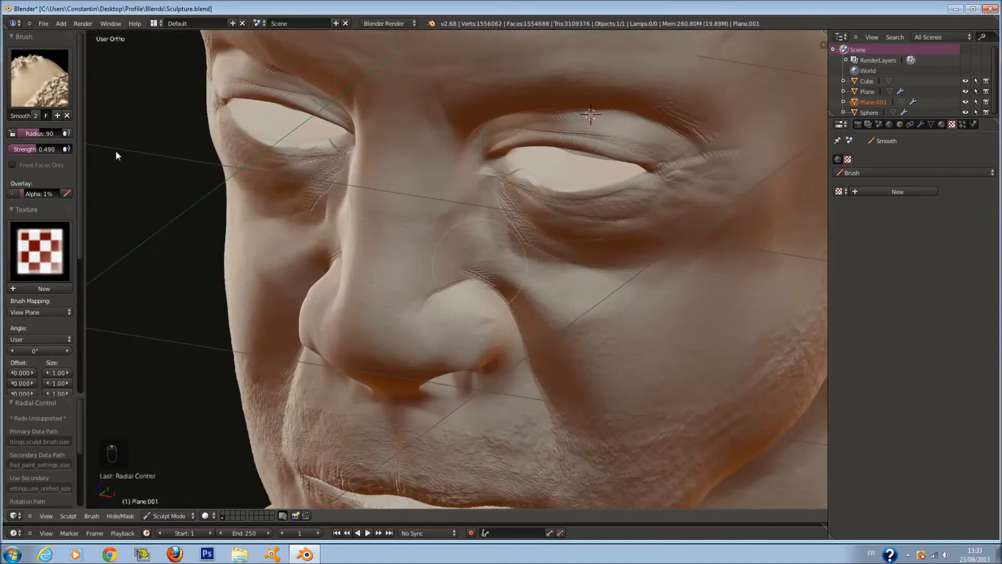
pyautogui.click(23, 71)
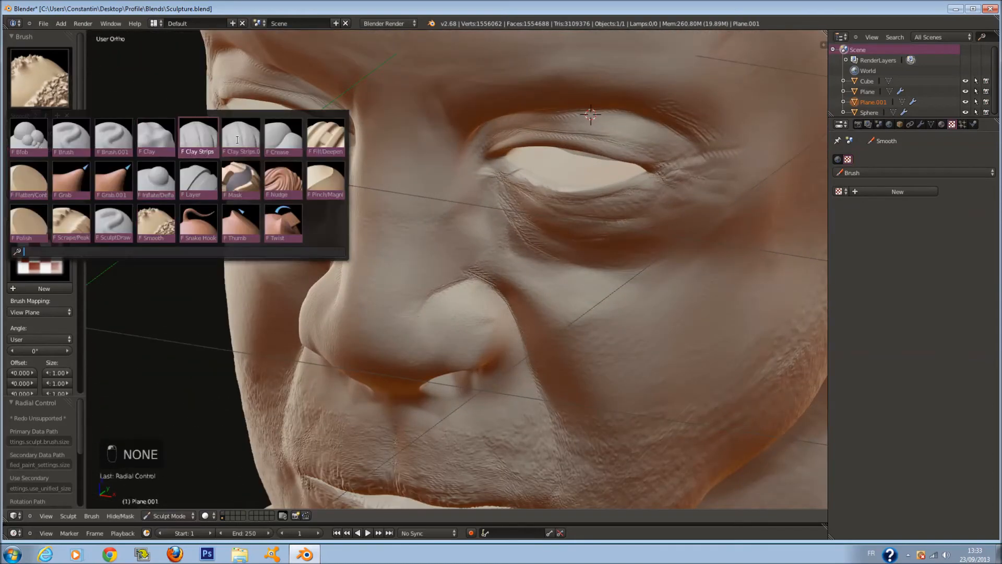
pyautogui.click(283, 136)
pyautogui.scroll(2, 431, 252)
pyautogui.press('f')
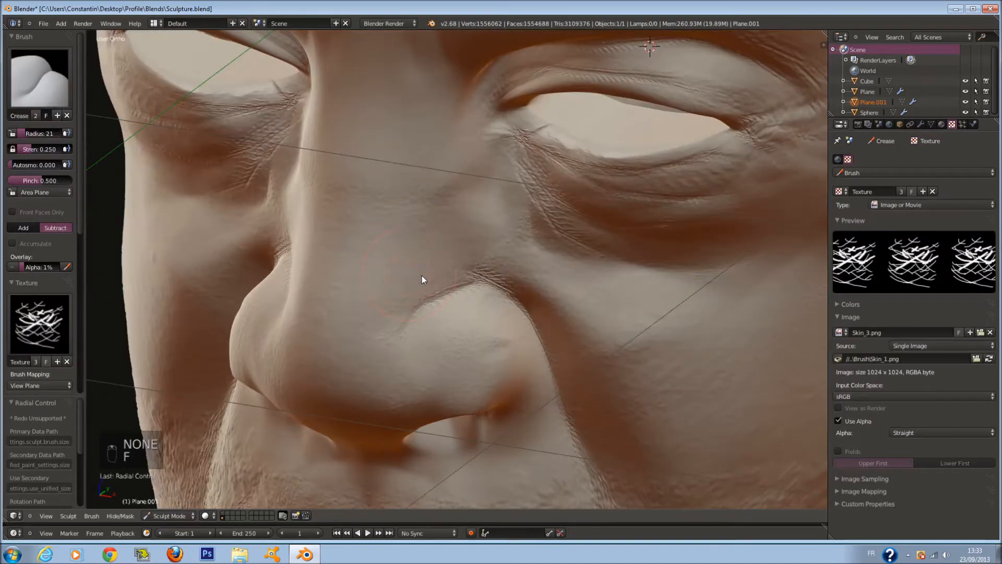
pyautogui.click(422, 274)
pyautogui.scroll(3, 505, 300)
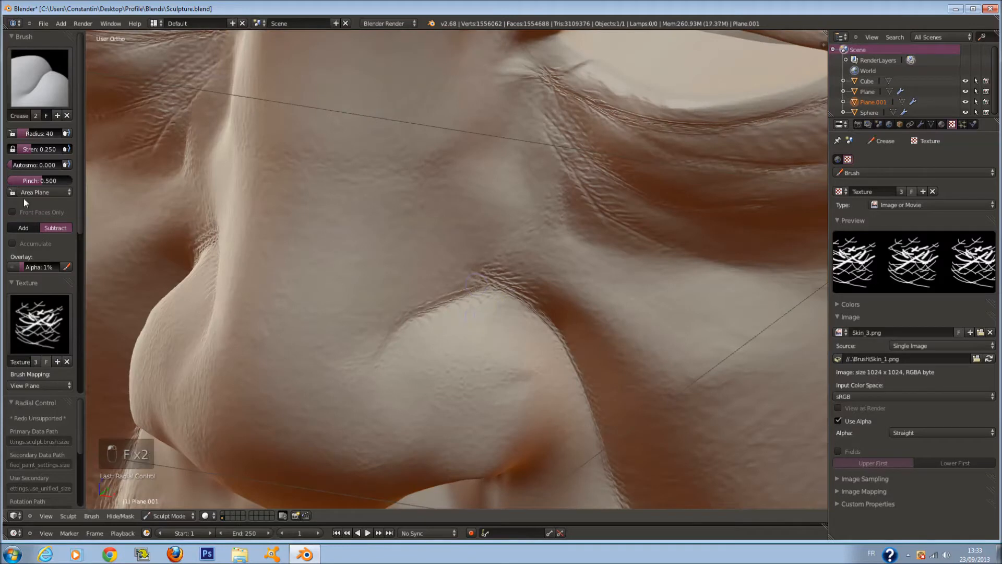
# Step: Remove the skin texture from the Crease brush and set its radius to 49
pyautogui.click(67, 361)
pyautogui.press('f')
pyautogui.click(403, 263)
pyautogui.press('f')
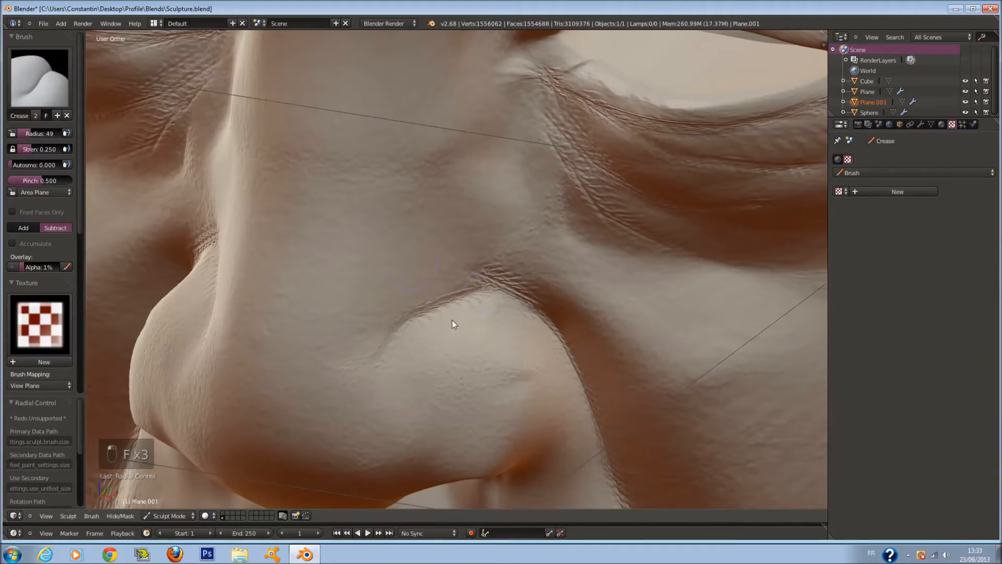
pyautogui.click(445, 313)
# Step: Refine the creases around the nose wing, nostril and philtrum with the untextured Crease brush
pyautogui.moveTo(389, 167); pyautogui.dragTo(476, 173, button='middle')
pyautogui.scroll(-2, 459, 165)
pyautogui.scroll(3, 460, 147)
pyautogui.scroll(-1, 439, 126)
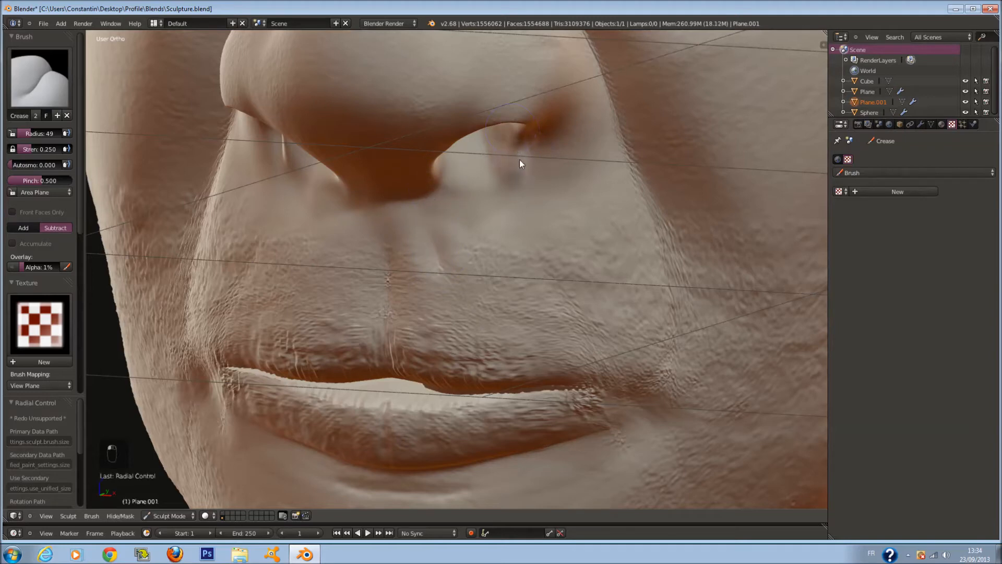
pyautogui.moveTo(522, 171)
pyautogui.mouseDown(button='middle')
pyautogui.moveTo(514, 191)
pyautogui.moveTo(509, 181)
pyautogui.mouseUp(button='middle')
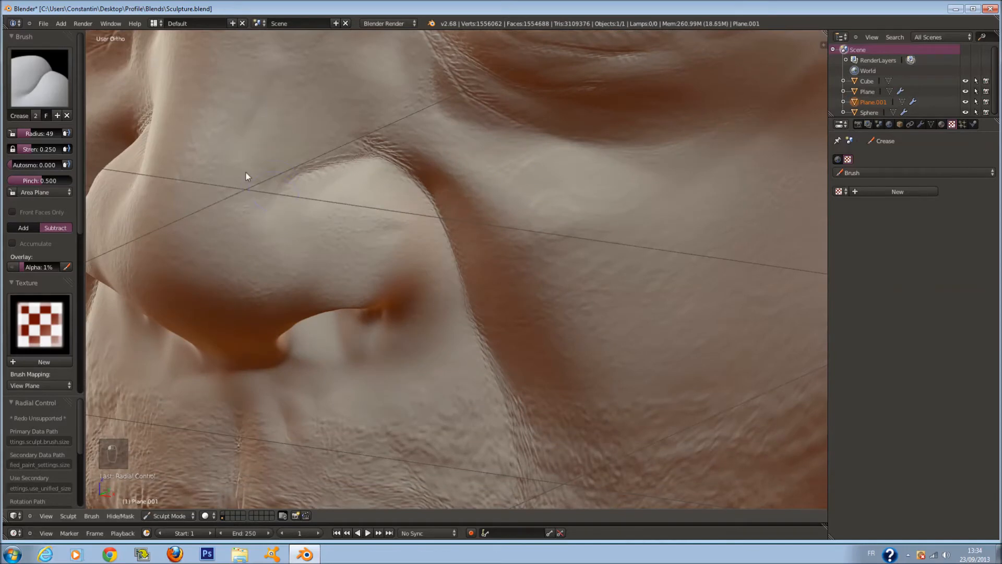
pyautogui.scroll(-2, 317, 170)
pyautogui.moveTo(318, 171); pyautogui.dragTo(313, 184, button='middle')
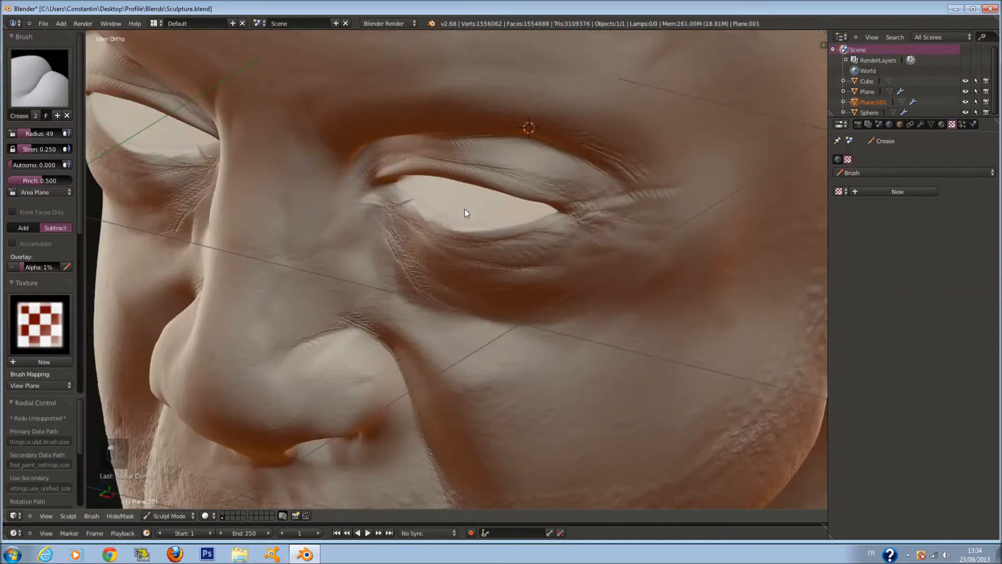
# Step: Set the Crease radius to 59 and carve the inner folds and rim of the ear
pyautogui.moveTo(465, 209); pyautogui.dragTo(396, 206, button='middle')
pyautogui.scroll(2, 516, 196)
pyautogui.press('f')
pyautogui.click(519, 202)
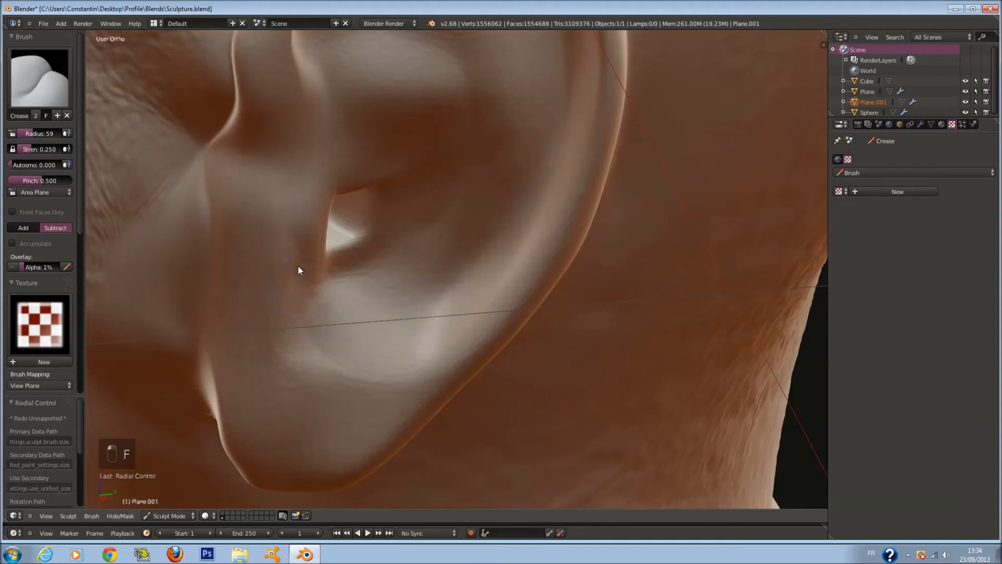
pyautogui.keyDown('shift'); pyautogui.moveTo(371, 150); pyautogui.dragTo(364, 207, button='middle'); pyautogui.keyUp('shift')
pyautogui.moveTo(343, 93)
pyautogui.mouseDown()
pyautogui.moveTo(374, 86)
pyautogui.moveTo(462, 136)
pyautogui.mouseUp()
pyautogui.keyDown('shift'); pyautogui.moveTo(463, 137); pyautogui.dragTo(516, 202, button='middle'); pyautogui.keyUp('shift')
pyautogui.moveTo(602, 136); pyautogui.dragTo(415, 92)
pyautogui.moveTo(397, 157); pyautogui.dragTo(381, 170, button='middle')
pyautogui.keyDown('shift'); pyautogui.moveTo(381, 169); pyautogui.dragTo(222, 194, button='middle'); pyautogui.keyUp('shift')
pyautogui.moveTo(246, 209)
pyautogui.mouseDown()
pyautogui.moveTo(282, 204)
pyautogui.moveTo(434, 265)
pyautogui.moveTo(452, 355)
pyautogui.mouseUp()
pyautogui.keyDown('shift'); pyautogui.moveTo(460, 460); pyautogui.dragTo(449, 243, button='middle'); pyautogui.keyUp('shift')
# Step: Refine the folds of the ear on the opposite side of the head with the Crease brush
pyautogui.scroll(-6, 455, 248)
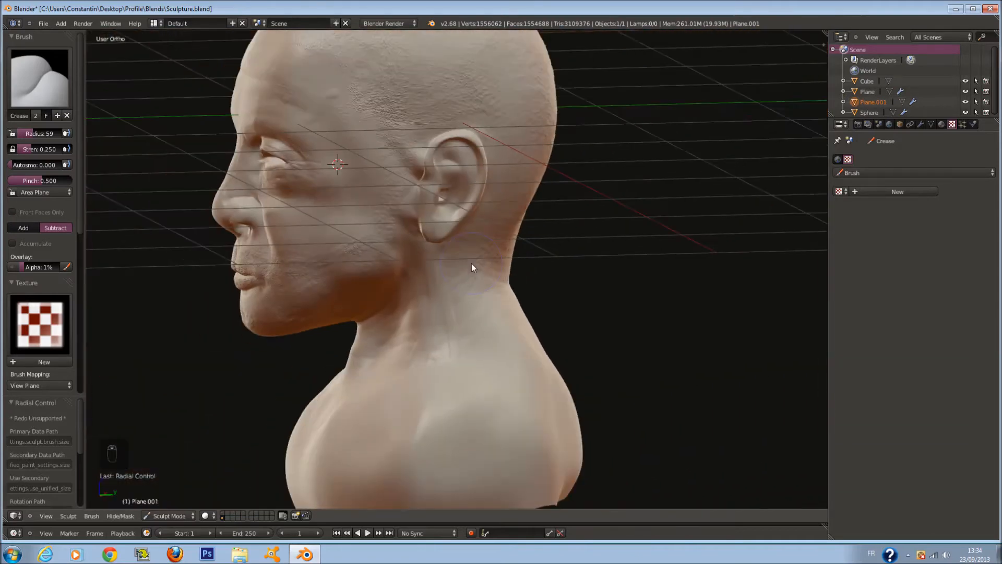
pyautogui.moveTo(471, 263)
pyautogui.mouseDown(button='middle')
pyautogui.moveTo(438, 266)
pyautogui.moveTo(482, 251)
pyautogui.moveTo(646, 249)
pyautogui.moveTo(625, 252)
pyautogui.mouseUp(button='middle')
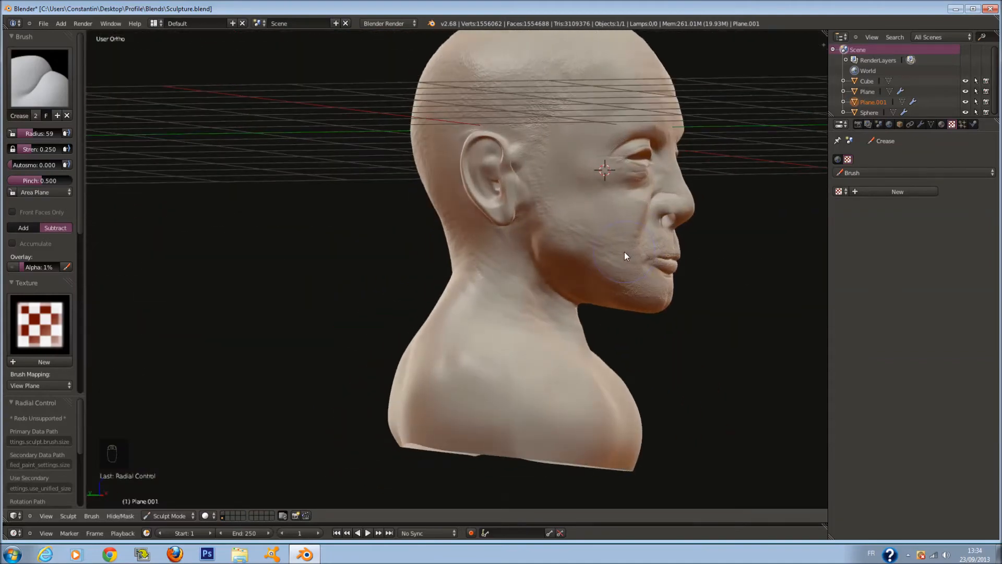
pyautogui.scroll(8, 605, 242)
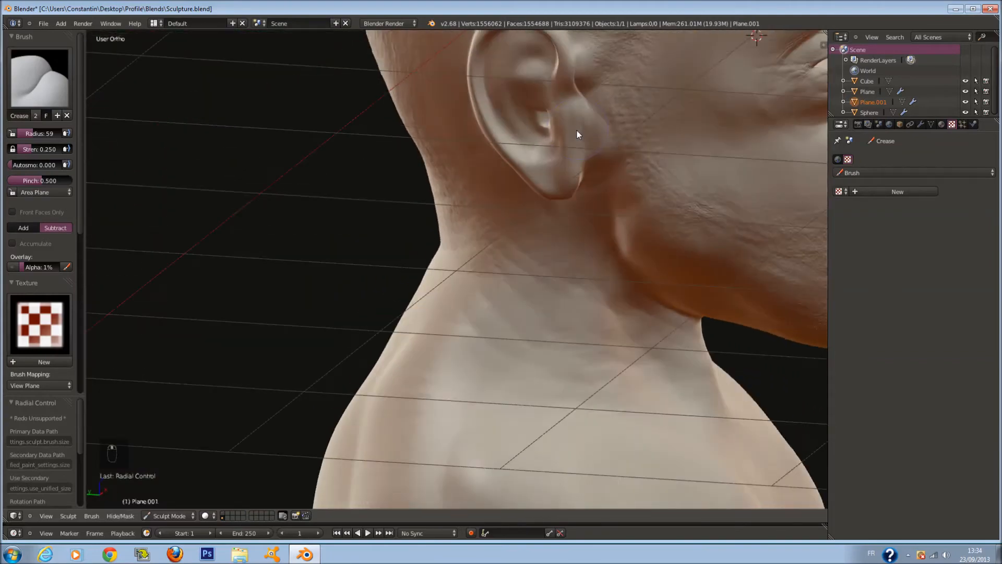
pyautogui.keyDown('shift'); pyautogui.scroll(10, 550, 93); pyautogui.keyUp('shift')
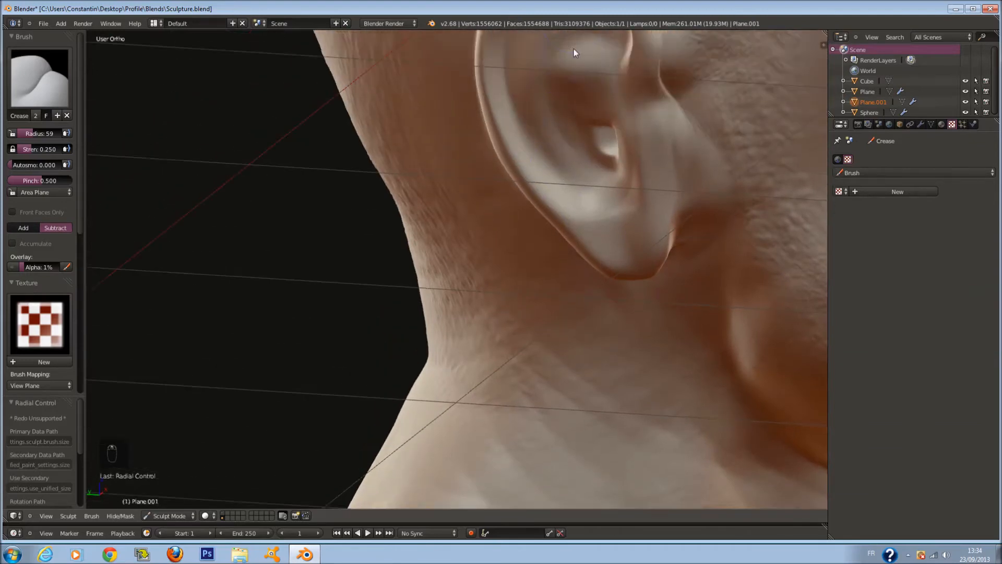
pyautogui.keyDown('shift'); pyautogui.scroll(1, 562, 63); pyautogui.keyUp('shift')
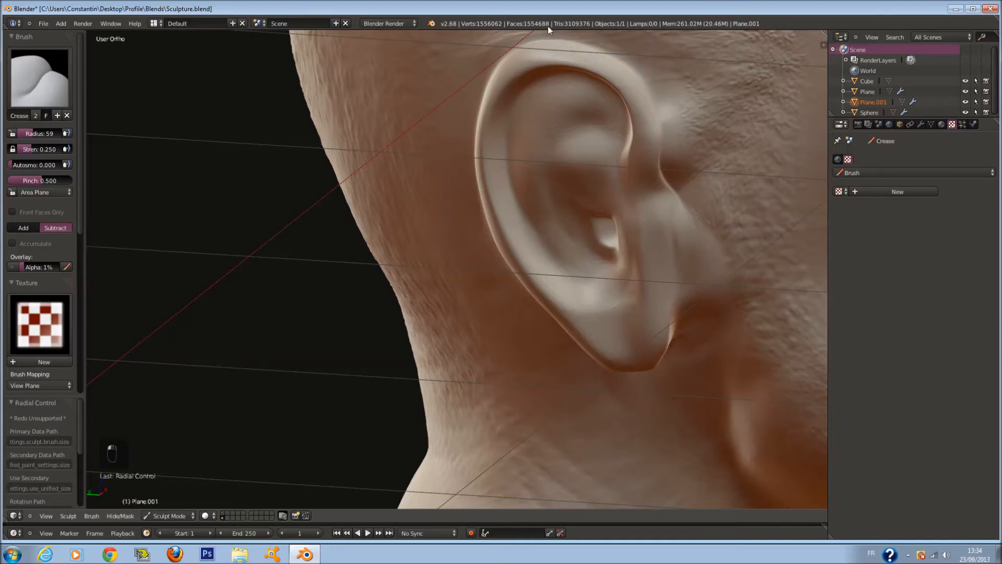
# Step: Reduce the Crease radius to 53 and define the lower lip's inner edge and the centre of the upper lip
pyautogui.scroll(-6, 594, 167)
pyautogui.moveTo(579, 202); pyautogui.dragTo(465, 183, button='middle')
pyautogui.scroll(5, 472, 213)
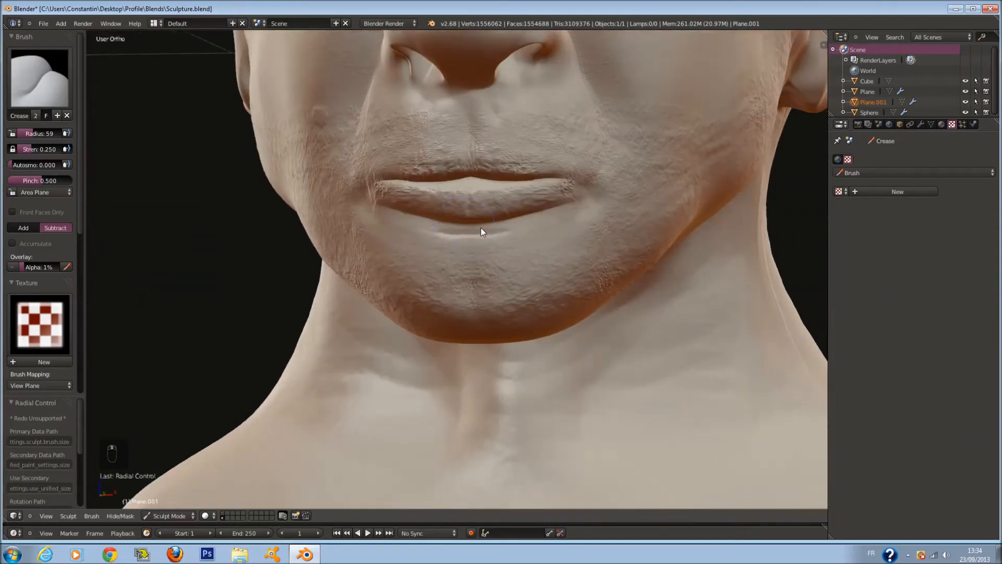
pyautogui.scroll(1, 480, 228)
pyautogui.moveTo(481, 228); pyautogui.dragTo(482, 216, button='middle')
pyautogui.scroll(5, 409, 161)
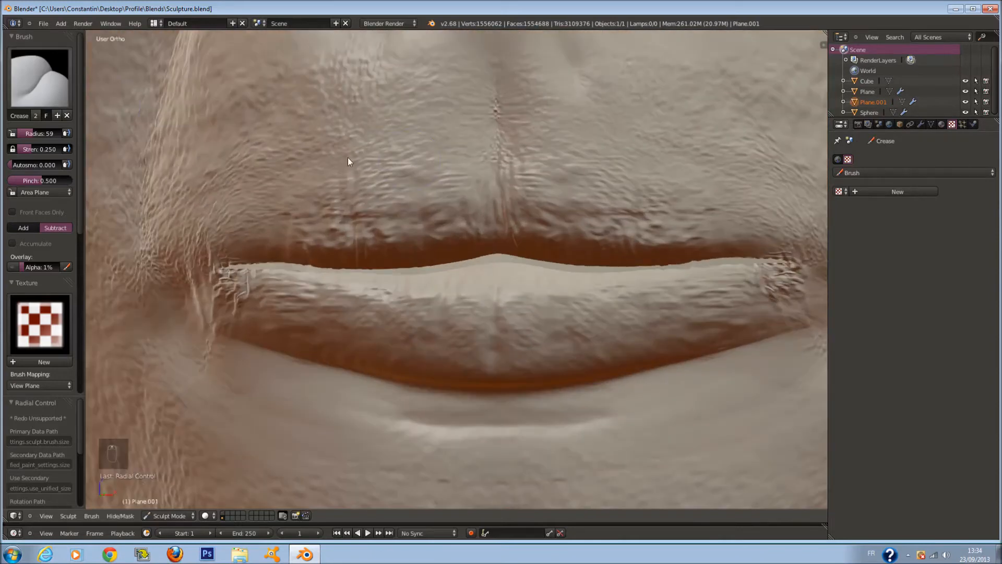
pyautogui.scroll(-1, 567, 171)
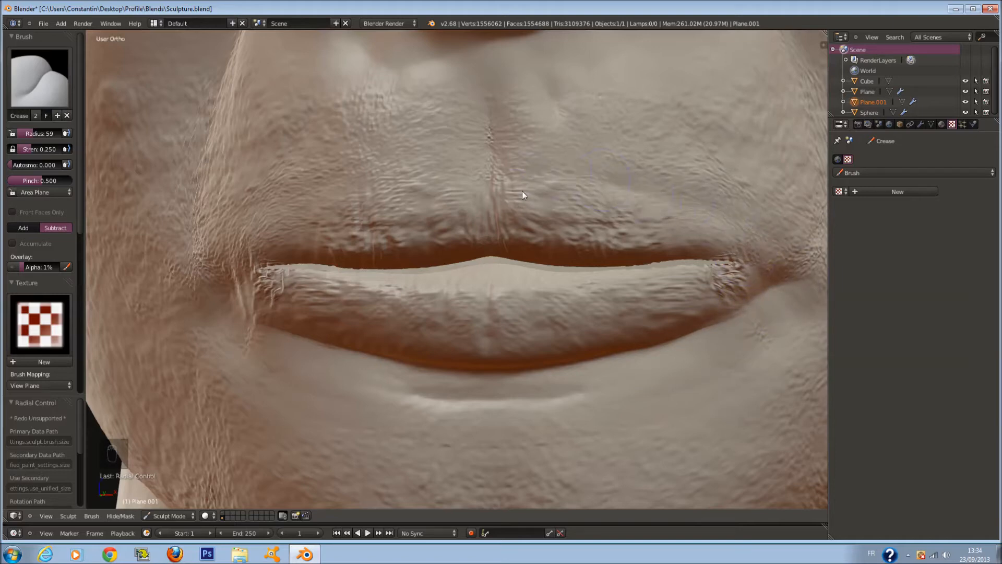
pyautogui.scroll(2, 536, 184)
pyautogui.press('f')
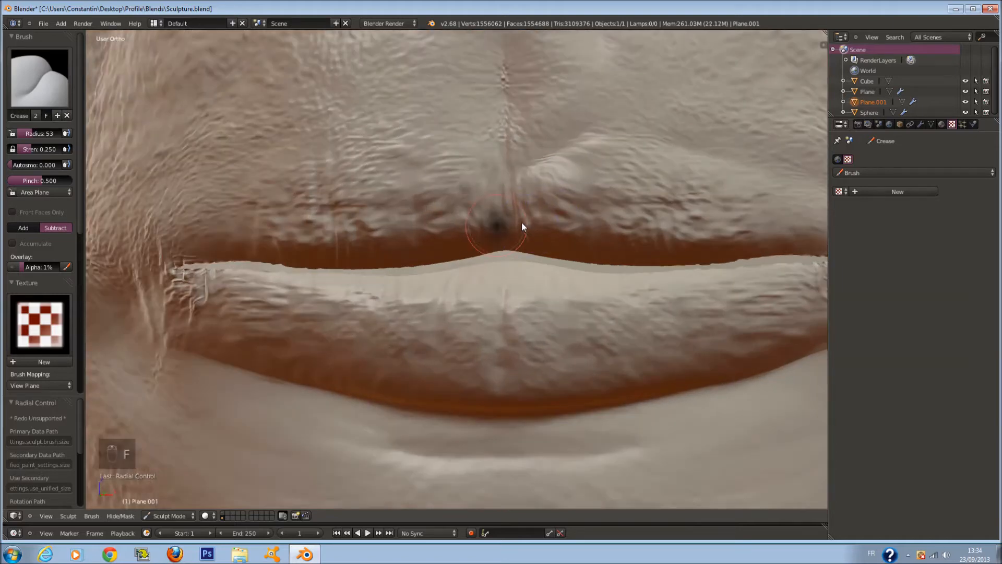
pyautogui.moveTo(581, 298)
pyautogui.mouseDown()
pyautogui.moveTo(471, 299)
pyautogui.moveTo(782, 293)
pyautogui.mouseUp()
pyautogui.moveTo(544, 224)
pyautogui.mouseDown()
pyautogui.moveTo(796, 230)
pyautogui.moveTo(508, 216)
pyautogui.mouseUp()
# Step: Carve the upper lip's border on both sides of the cupid's bow toward the mouth corners
pyautogui.scroll(-12, 34, 286)
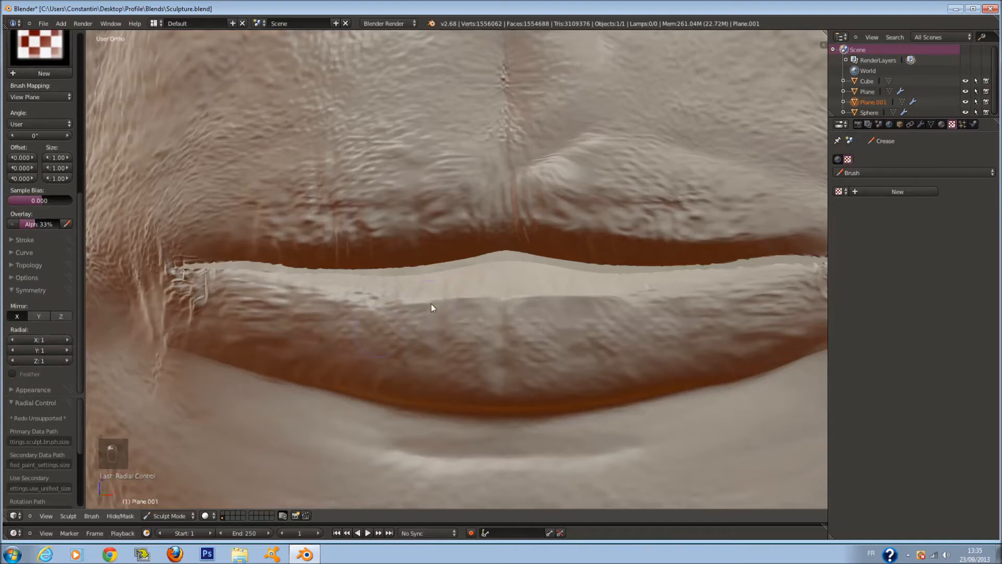
pyautogui.moveTo(309, 240)
pyautogui.mouseDown()
pyautogui.moveTo(374, 230)
pyautogui.moveTo(266, 214)
pyautogui.moveTo(347, 167)
pyautogui.moveTo(226, 198)
pyautogui.moveTo(347, 160)
pyautogui.moveTo(479, 193)
pyautogui.moveTo(464, 174)
pyautogui.moveTo(464, 197)
pyautogui.mouseUp()
pyautogui.scroll(-3, 465, 197)
pyautogui.scroll(-2, 487, 260)
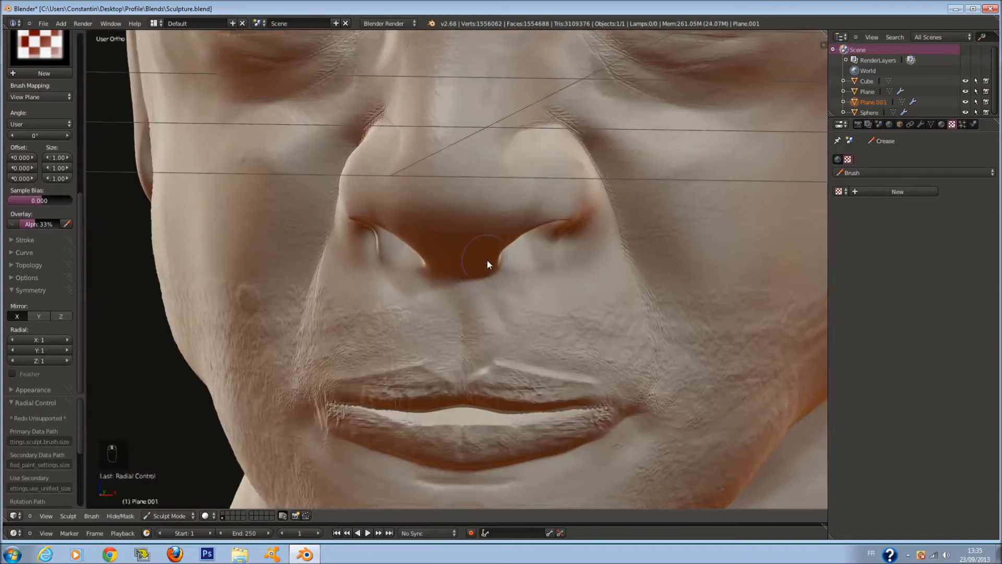
pyautogui.scroll(5, 484, 280)
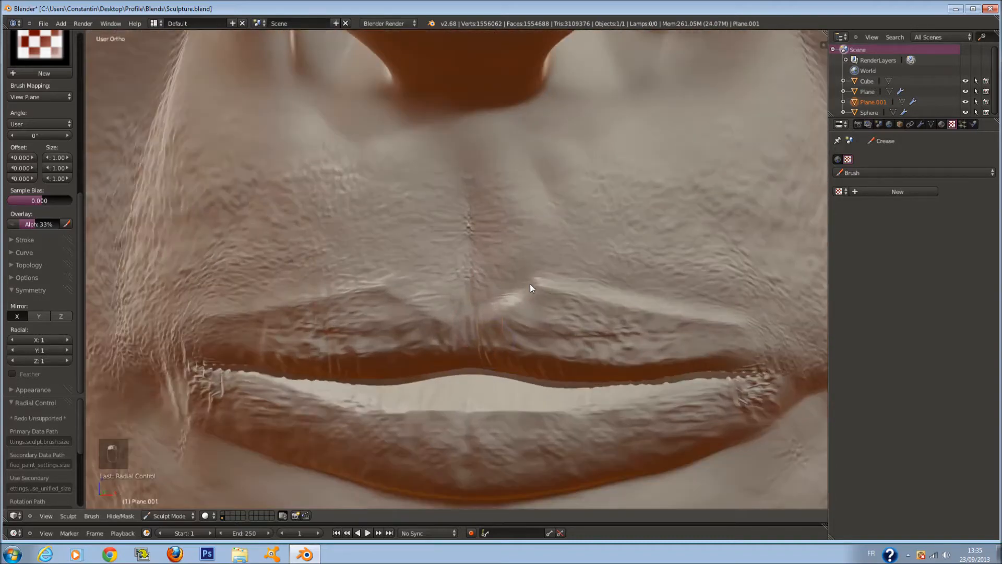
pyautogui.moveTo(481, 315)
pyautogui.mouseDown()
pyautogui.moveTo(693, 315)
pyautogui.moveTo(809, 360)
pyautogui.mouseUp()
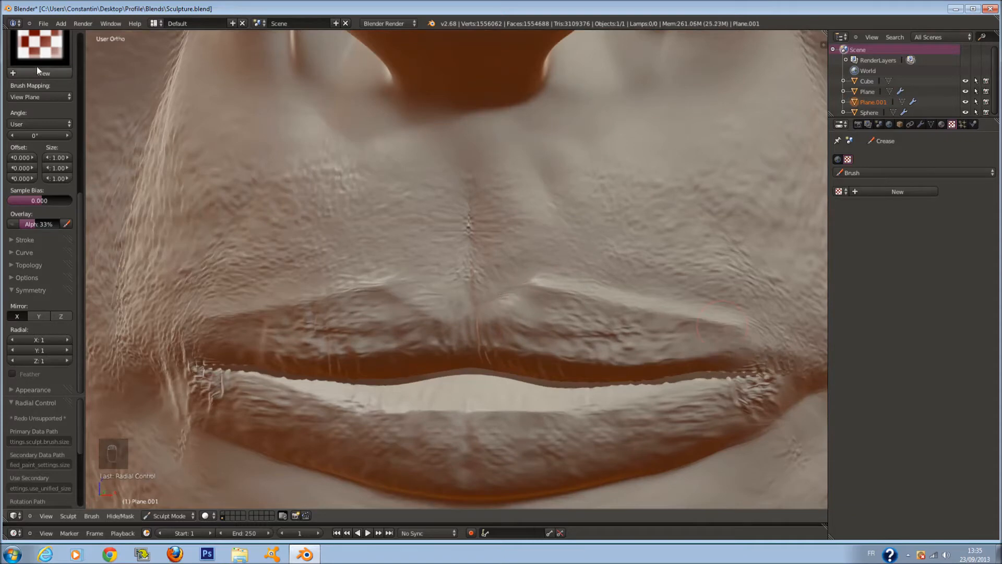
# Step: Switch to the Smooth brush at radius 109 and soften the lip borders and rough lip texture
pyautogui.scroll(10, 37, 67)
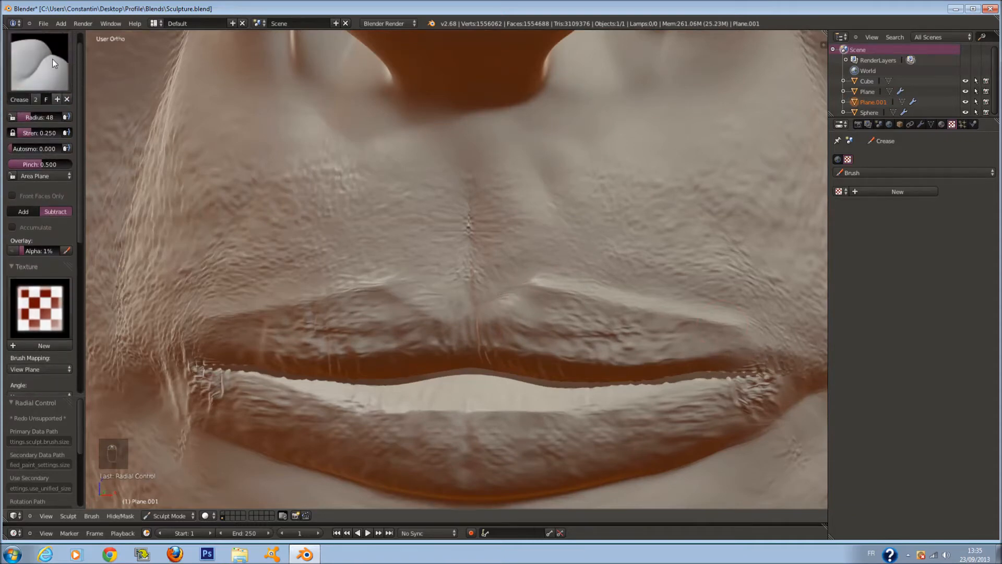
pyautogui.click(52, 58)
pyautogui.click(29, 208)
pyautogui.click(40, 73)
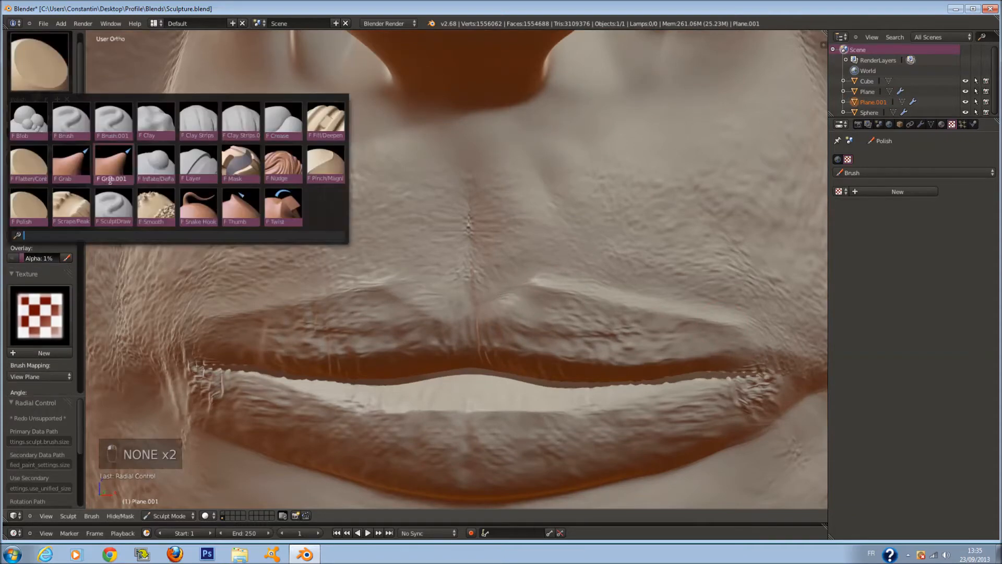
pyautogui.click(156, 209)
pyautogui.press('f')
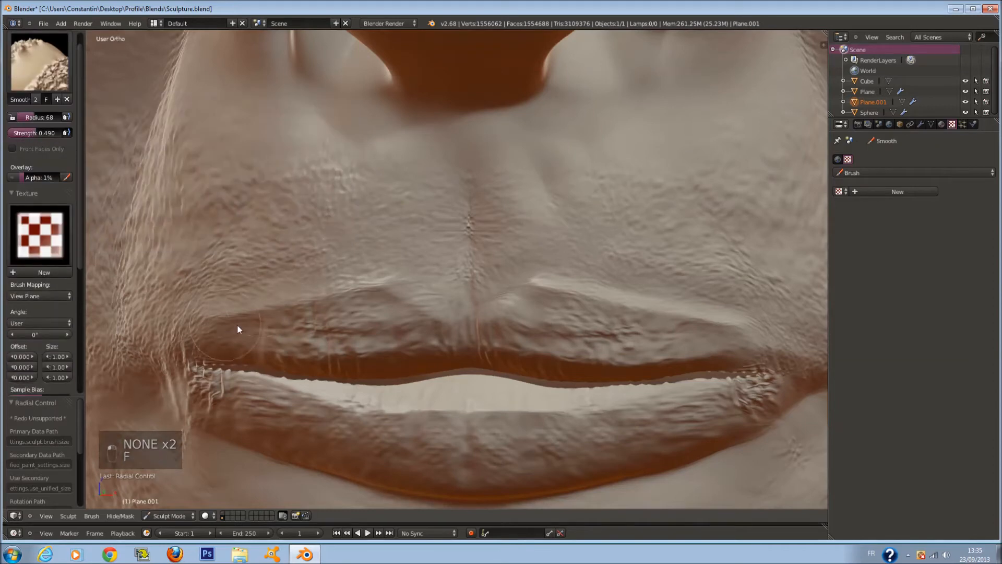
pyautogui.press('f')
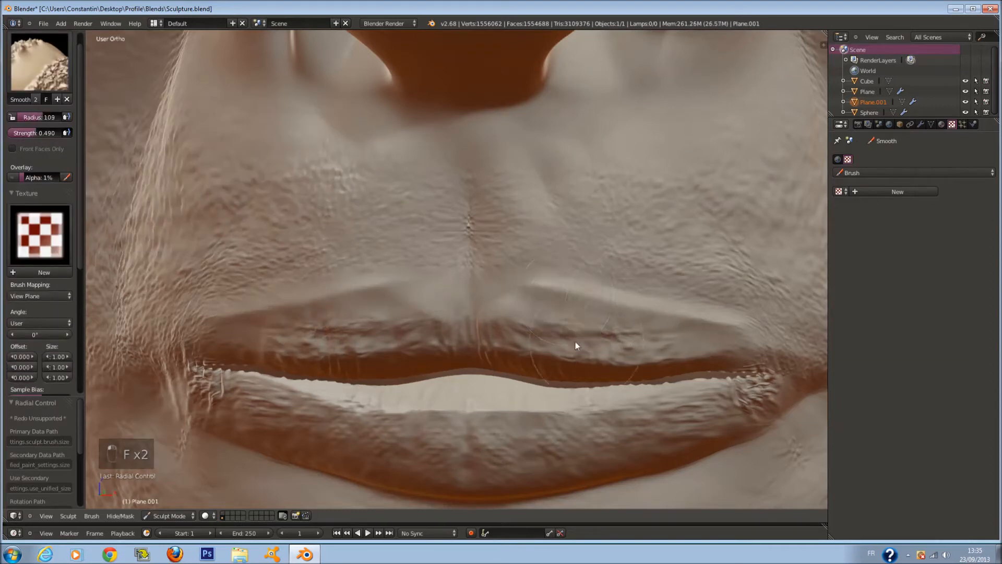
pyautogui.scroll(-2, 453, 361)
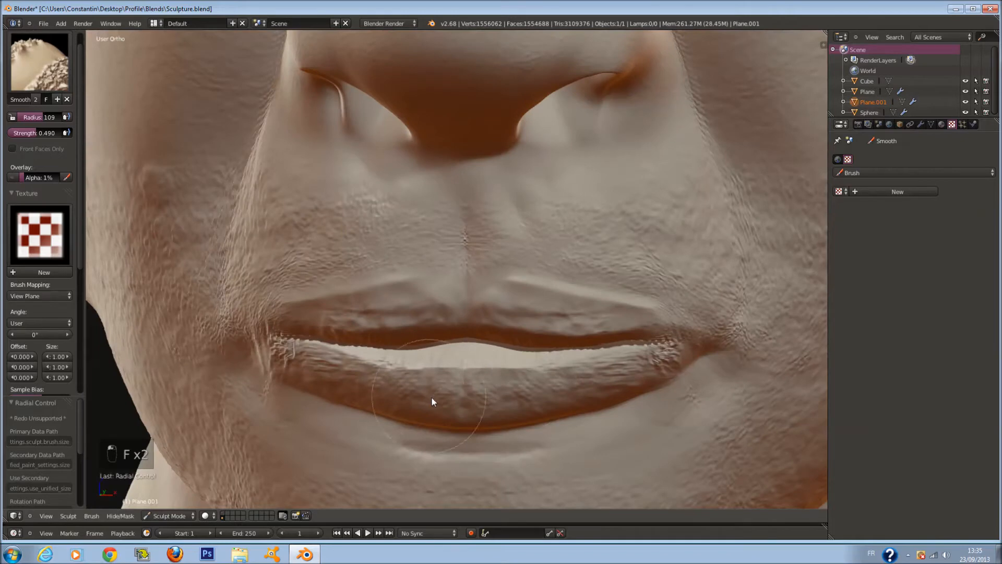
# Step: Undo the last three smoothing strokes and smooth the lip surfaces again
pyautogui.hotkey('ctrl', 'z')
pyautogui.hotkey('ctrl', 'z')
pyautogui.hotkey('ctrl', 'z')
pyautogui.moveTo(651, 330)
pyautogui.mouseDown()
pyautogui.moveTo(663, 318)
pyautogui.moveTo(629, 268)
pyautogui.mouseUp()
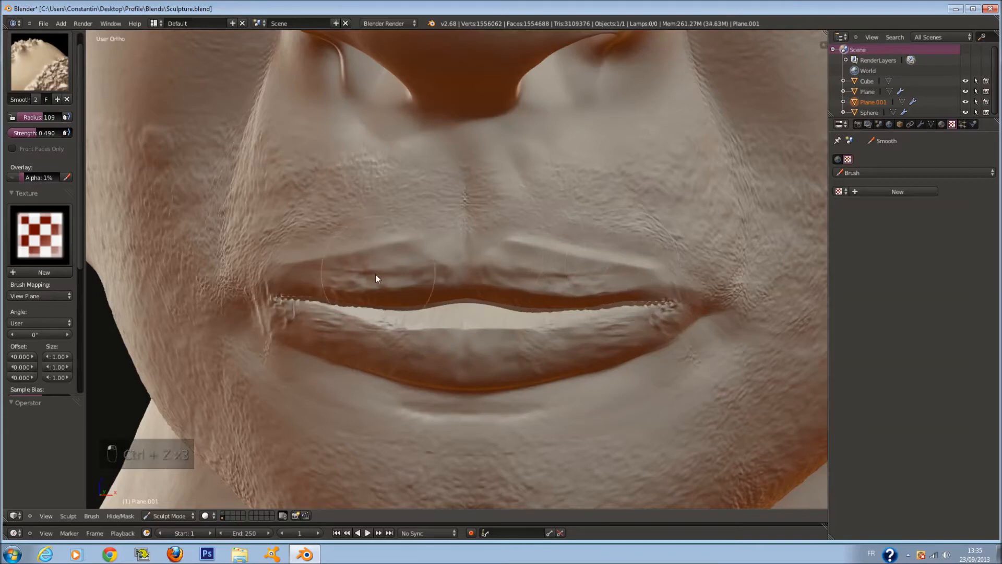
# Step: Smooth the upper and lower lips from one mouth corner to the other
pyautogui.moveTo(286, 306)
pyautogui.mouseDown()
pyautogui.moveTo(478, 357)
pyautogui.moveTo(618, 331)
pyautogui.moveTo(609, 315)
pyautogui.mouseUp()
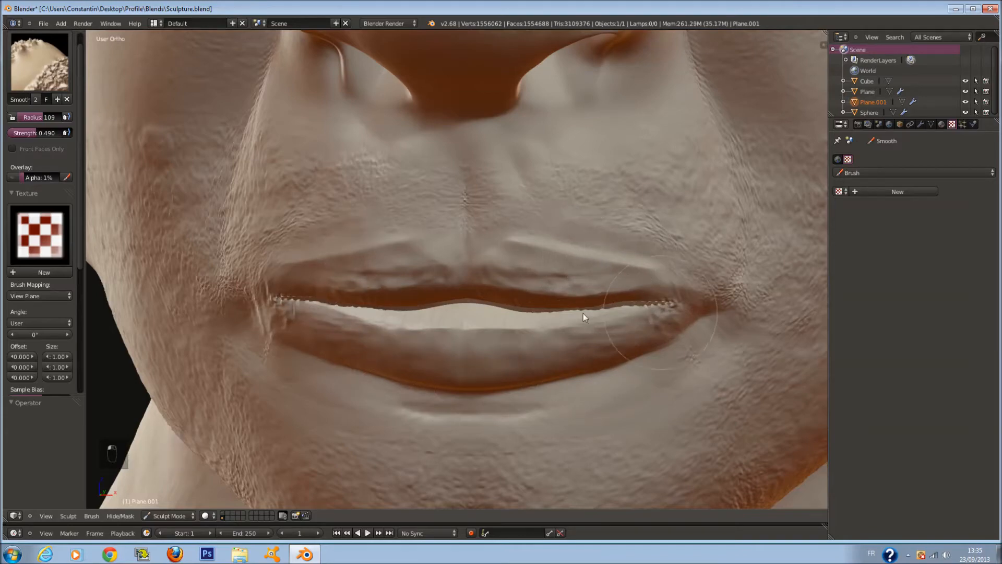
pyautogui.scroll(-8, 582, 312)
pyautogui.moveTo(558, 298); pyautogui.dragTo(545, 208, button='middle')
pyautogui.scroll(7, 544, 207)
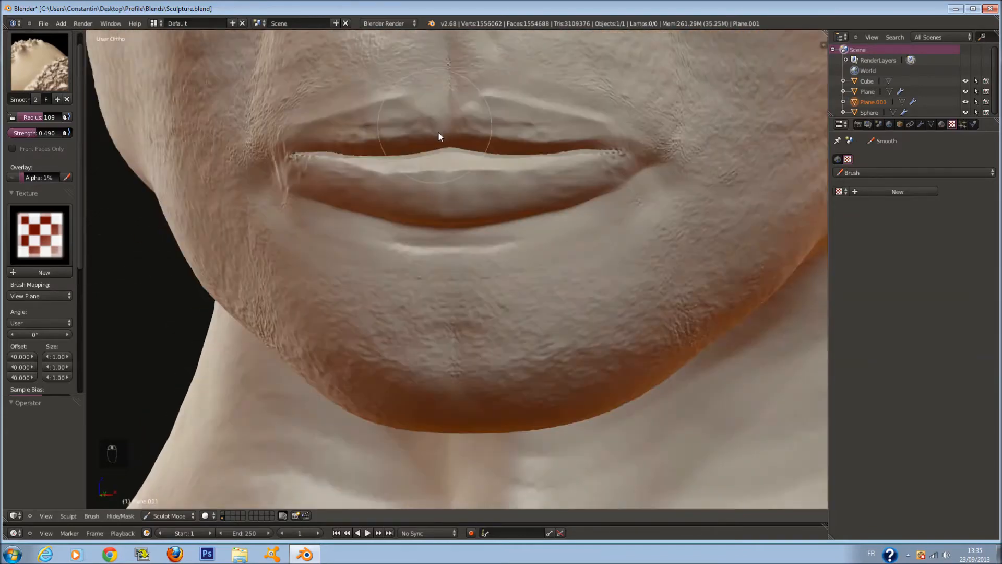
pyautogui.moveTo(435, 126); pyautogui.dragTo(450, 154, button='middle')
# Step: Assign the existing texture to the Smooth brush and load straigth_up_1.png as its image
pyautogui.click(942, 124)
pyautogui.click(953, 124)
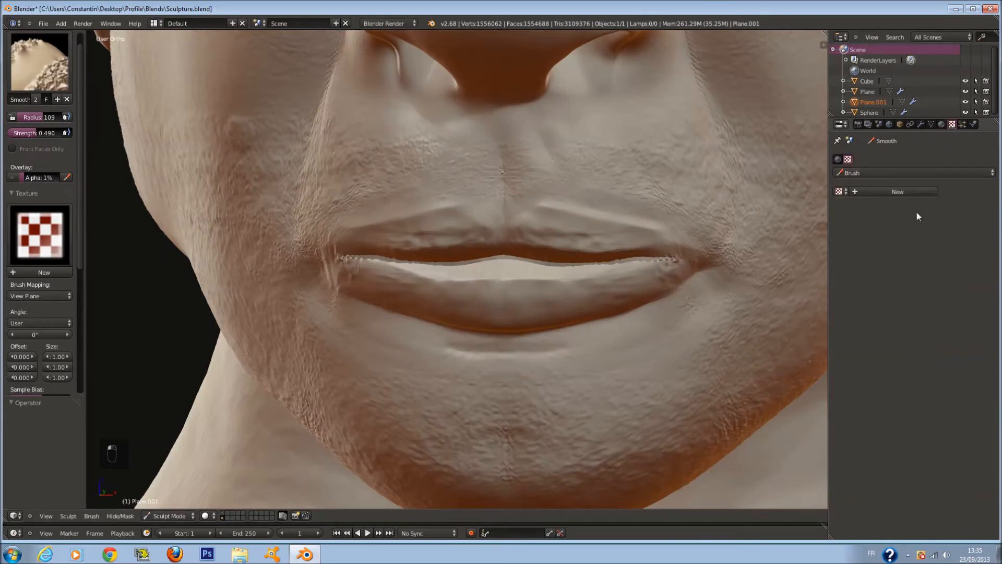
pyautogui.click(42, 235)
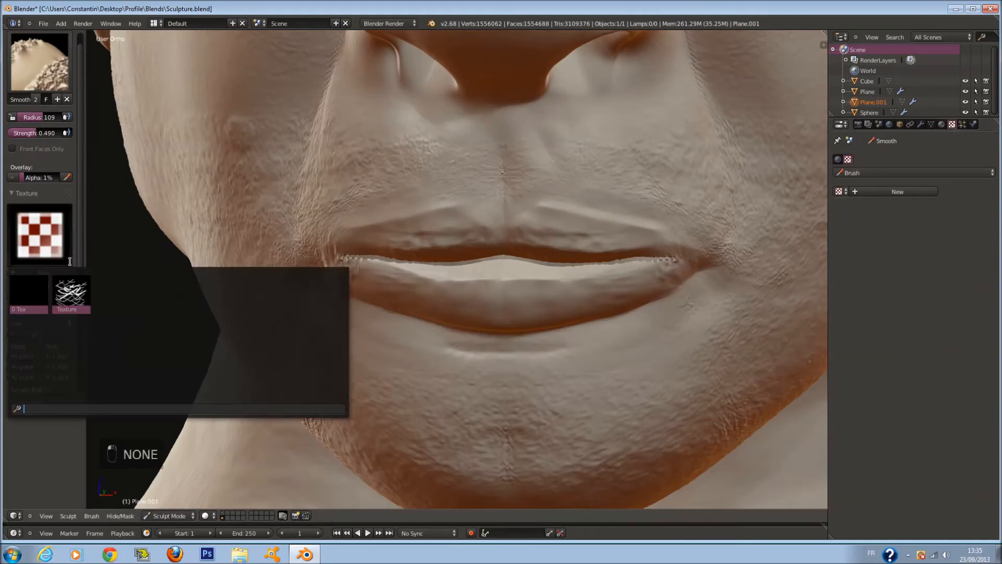
pyautogui.click(71, 293)
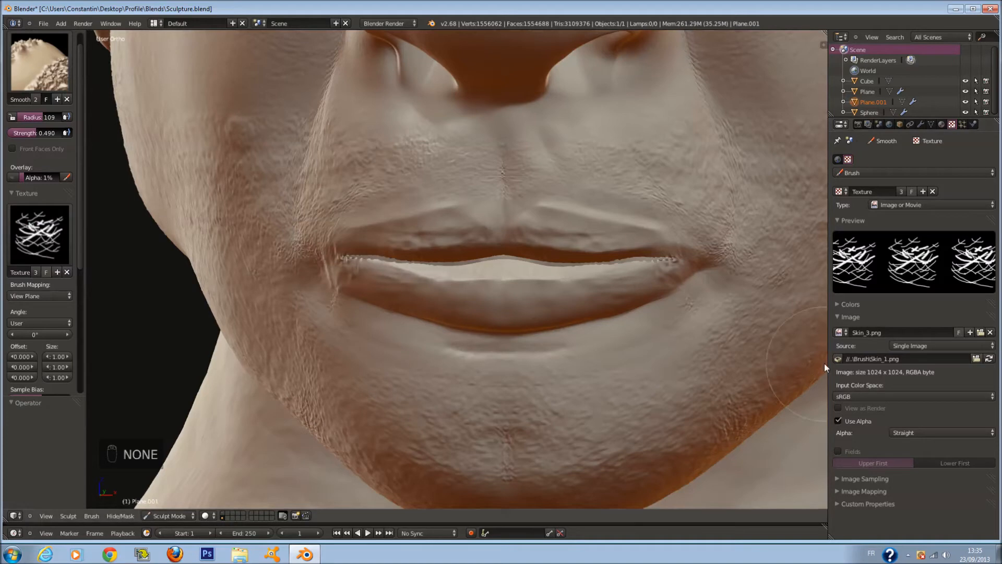
pyautogui.click(839, 332)
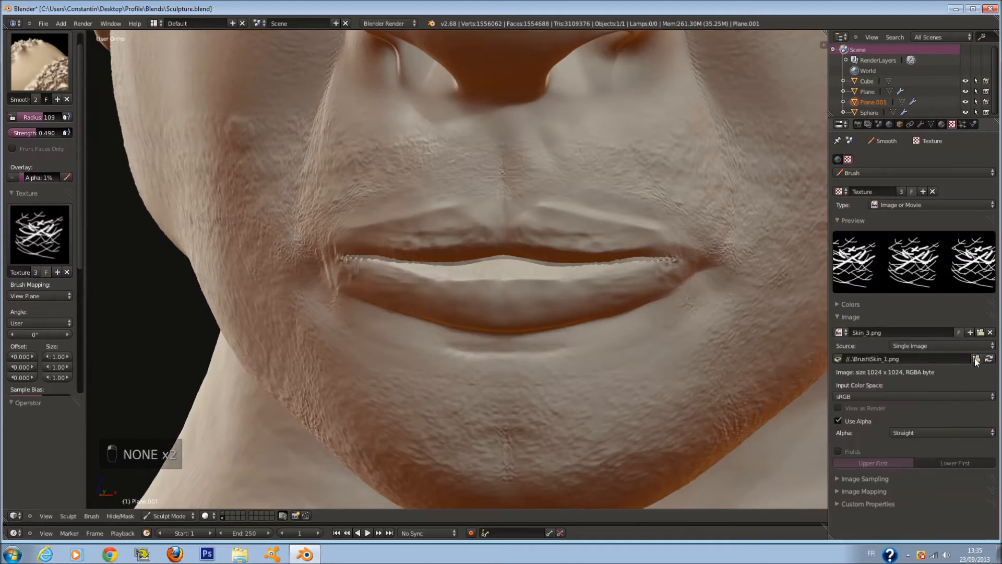
pyautogui.click(975, 359)
pyautogui.click(182, 36)
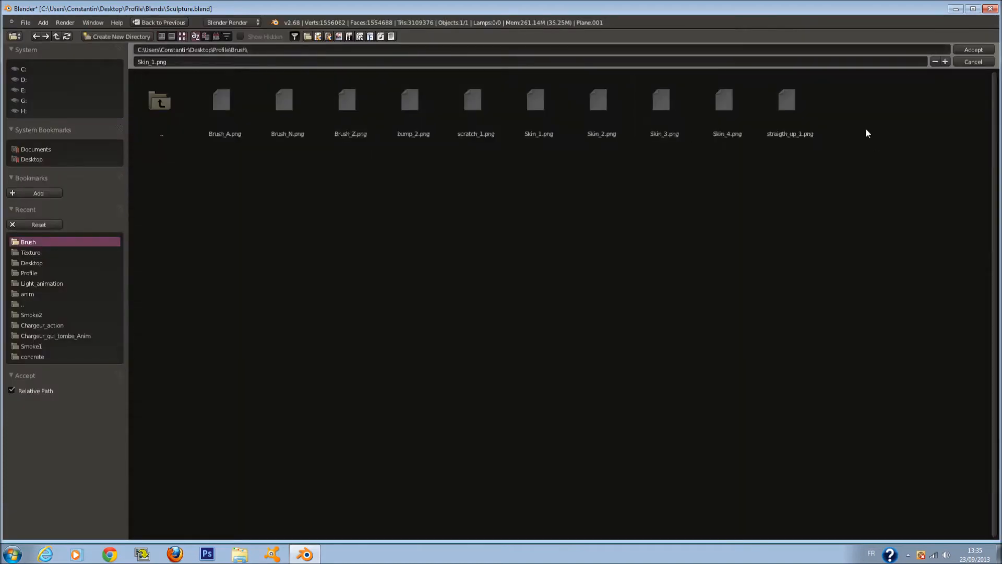
pyautogui.click(792, 130)
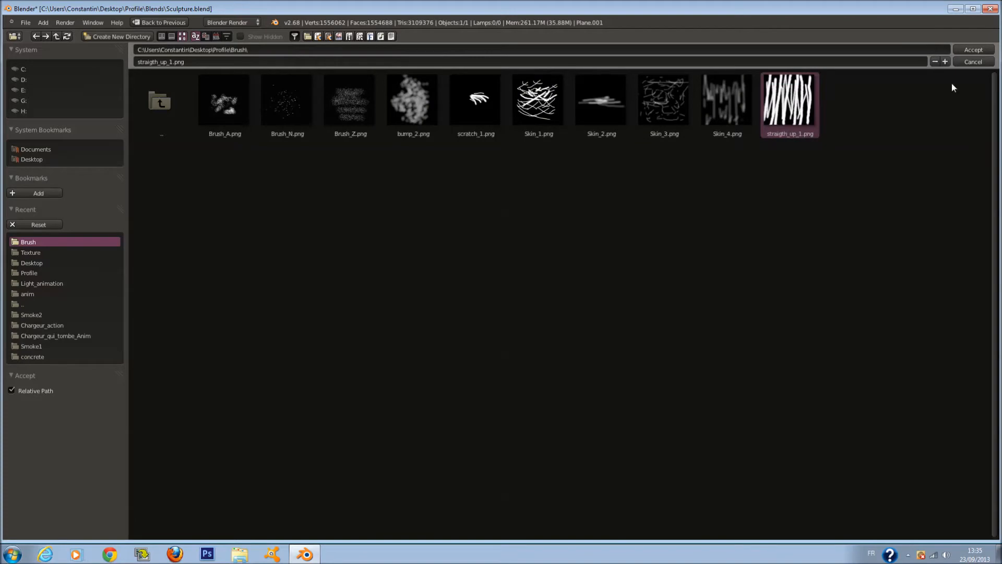
pyautogui.click(986, 50)
# Step: Switch to the Clay Strips brush and assign the striped texture to it
pyautogui.click(51, 66)
pyautogui.click(198, 123)
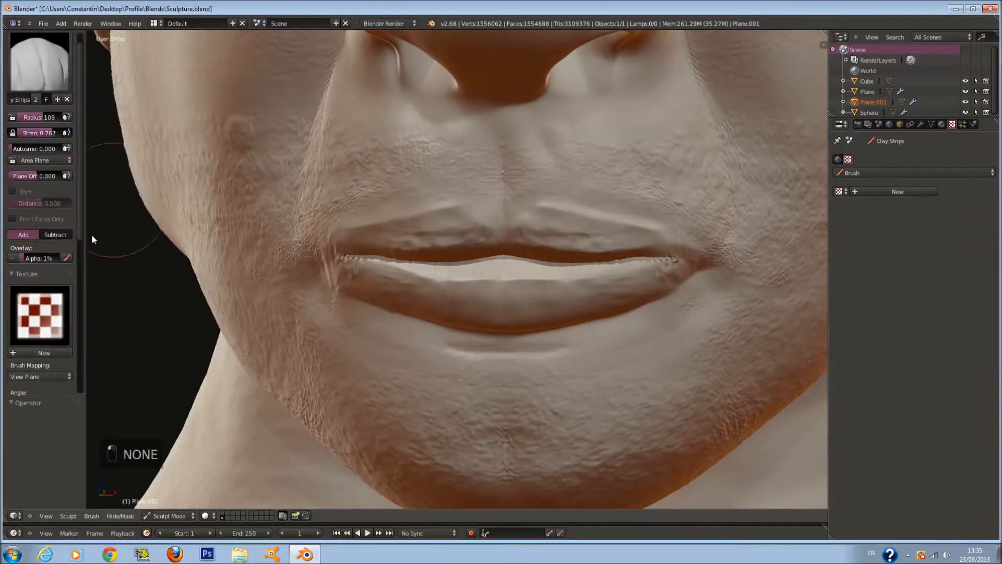
pyautogui.click(39, 315)
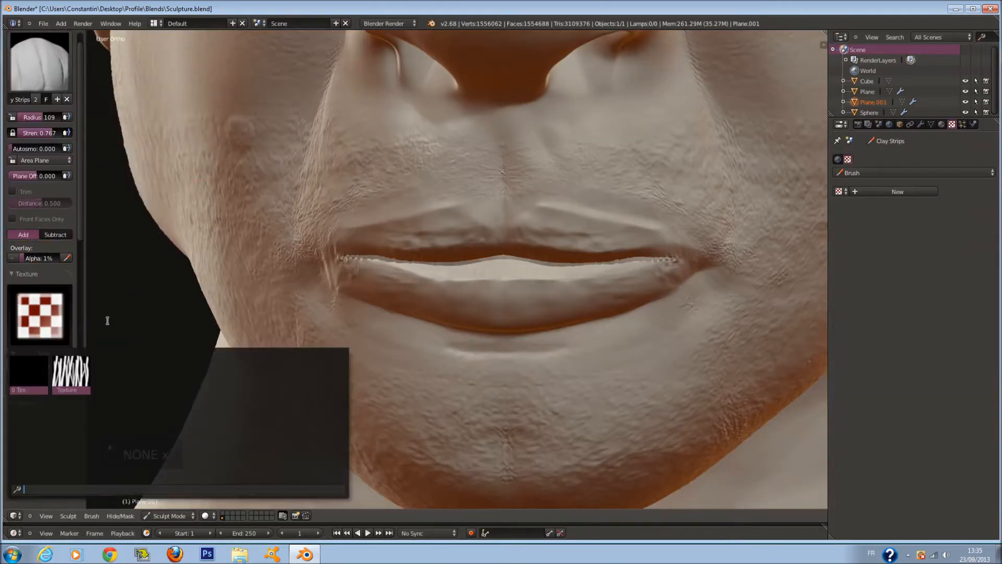
pyautogui.click(71, 373)
pyautogui.scroll(-5, 30, 306)
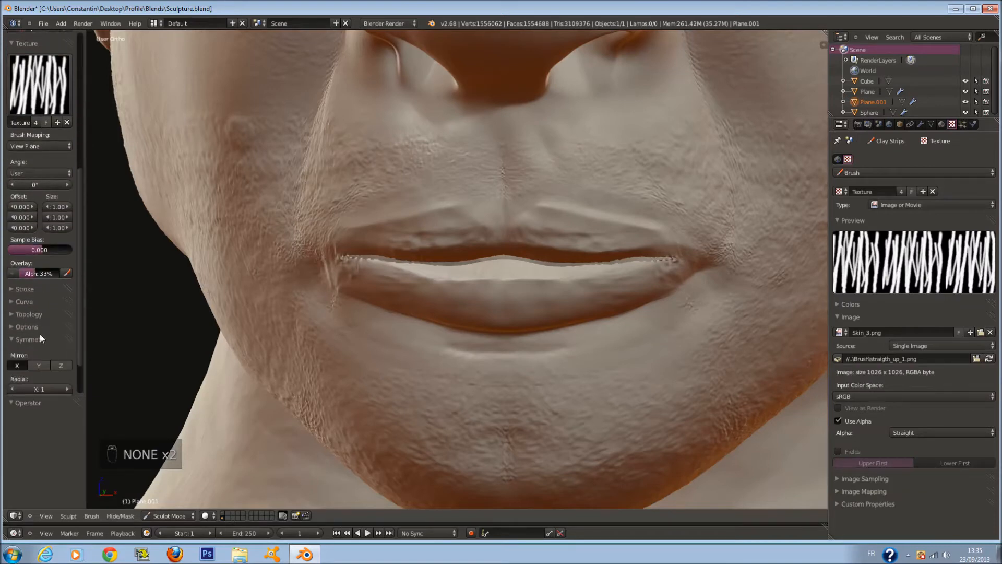
pyautogui.click(40, 338)
pyautogui.click(35, 305)
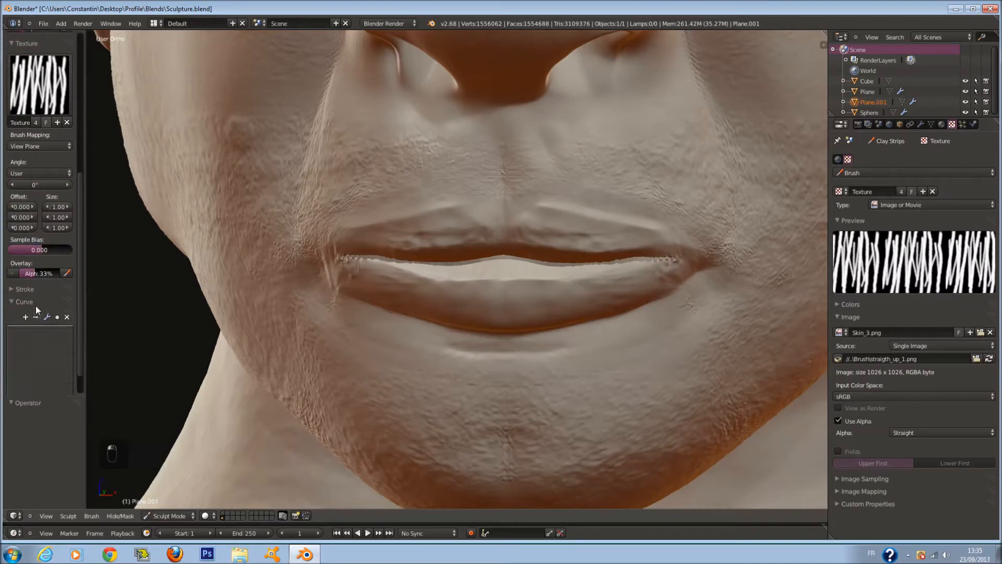
# Step: Try a textured Clay Strips stroke at radius 41 on the centre of the lower lip and undo it
pyautogui.press('f')
pyautogui.press('f')
pyautogui.scroll(3, 618, 294)
pyautogui.keyDown('shift'); pyautogui.moveTo(611, 289); pyautogui.dragTo(544, 287, button='middle'); pyautogui.keyUp('shift')
pyautogui.press('f')
pyautogui.click(521, 288)
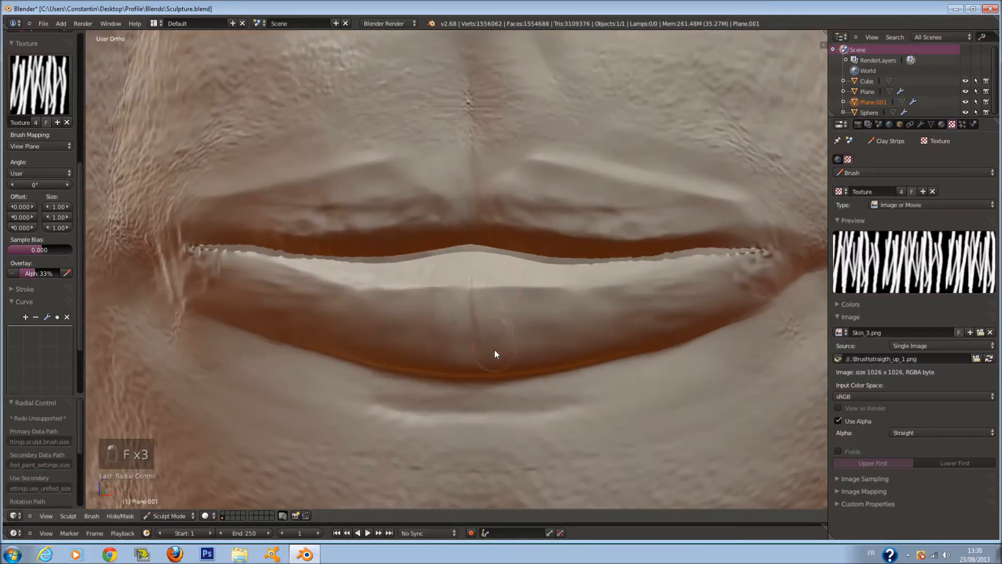
pyautogui.hotkey('ctrl', 'z')
pyautogui.scroll(12, 55, 87)
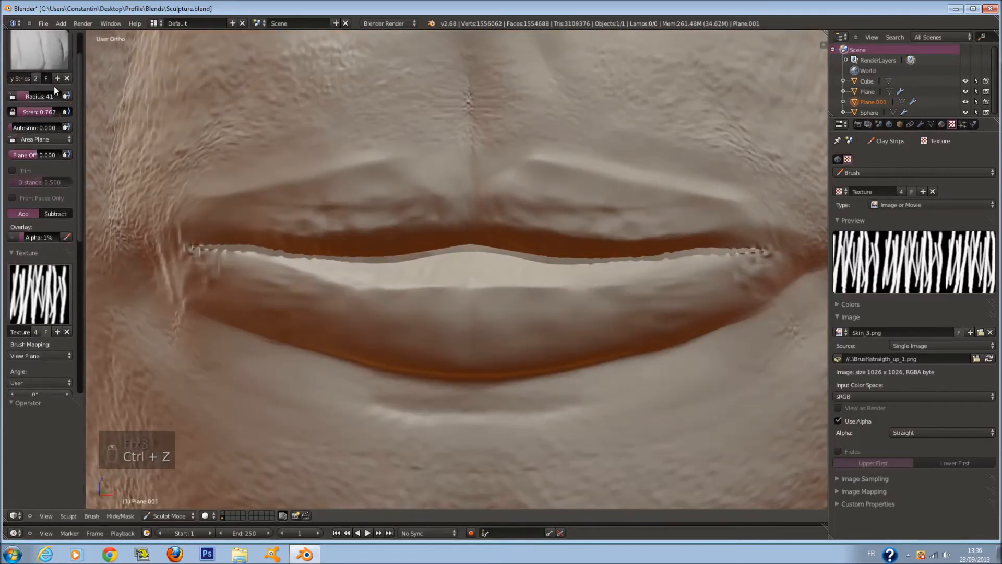
# Step: Switch to the Brush brush, set its radius to 100 and undo a test stroke on the lower lip
pyautogui.click(54, 86)
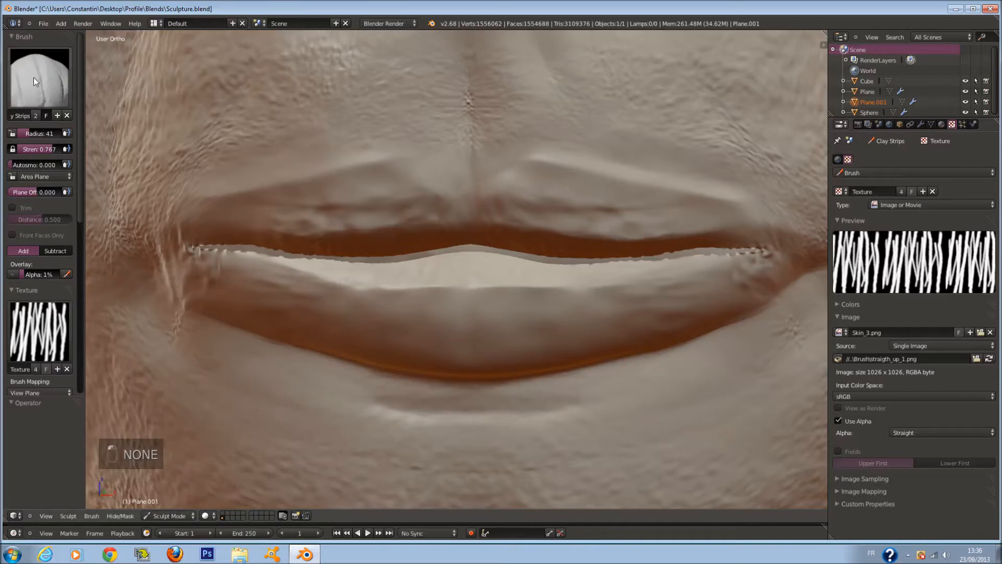
pyautogui.click(33, 77)
pyautogui.click(79, 137)
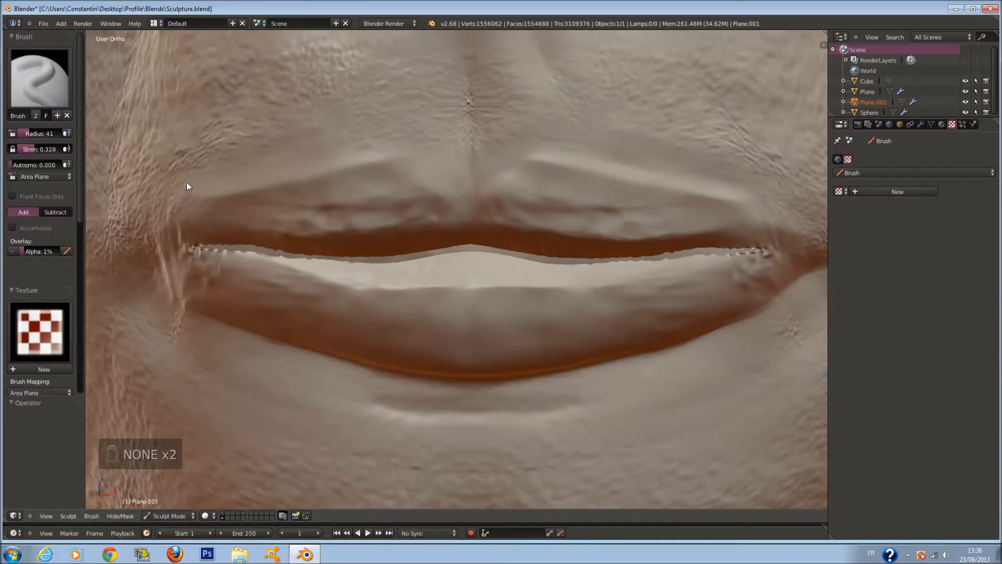
pyautogui.scroll(2, 282, 235)
pyautogui.press('f')
pyautogui.click(268, 241)
pyautogui.press('f')
pyautogui.click(490, 304)
pyautogui.moveTo(478, 308); pyautogui.dragTo(490, 359)
pyautogui.hotkey('ctrl', 'z')
# Step: Assign the striped texture to the brush and imprint vertical lines on the centre of the lower lip
pyautogui.click(40, 308)
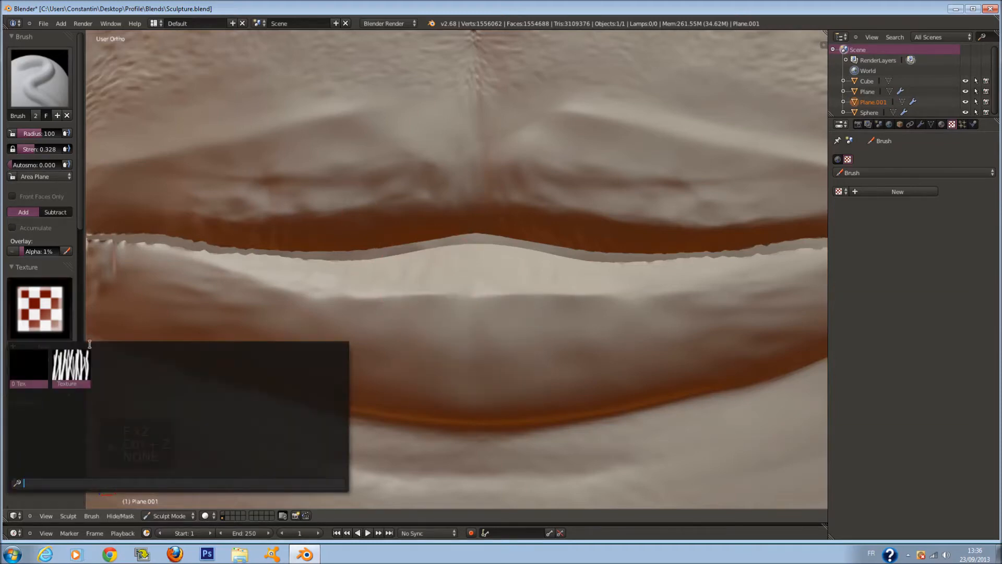
pyautogui.click(71, 369)
pyautogui.moveTo(458, 295); pyautogui.dragTo(471, 377)
pyautogui.scroll(-2, 537, 302)
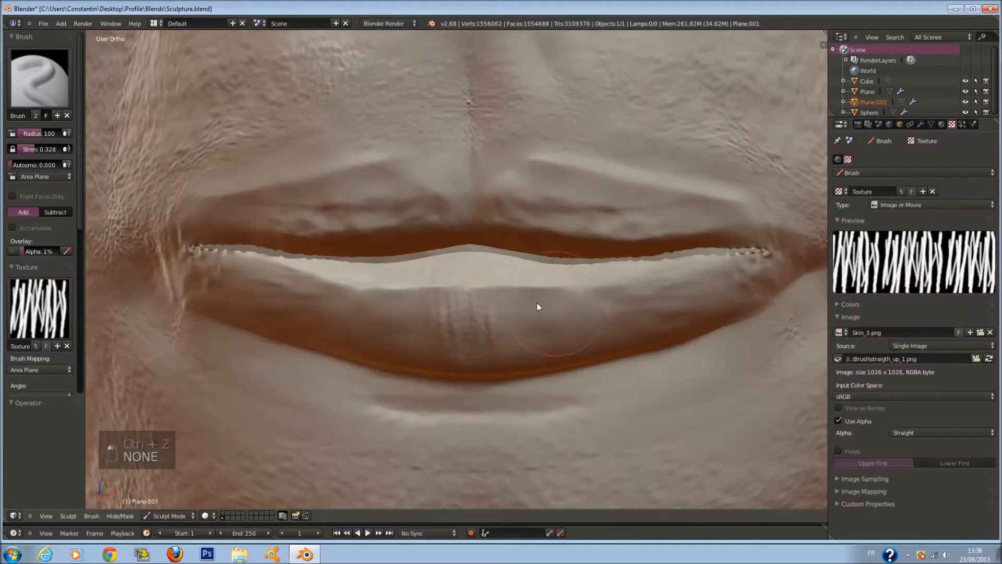
# Step: Reduce the brush radius to 85 and extend the line texture along the lower lip toward the mouth corners
pyautogui.press('f')
pyautogui.click(521, 300)
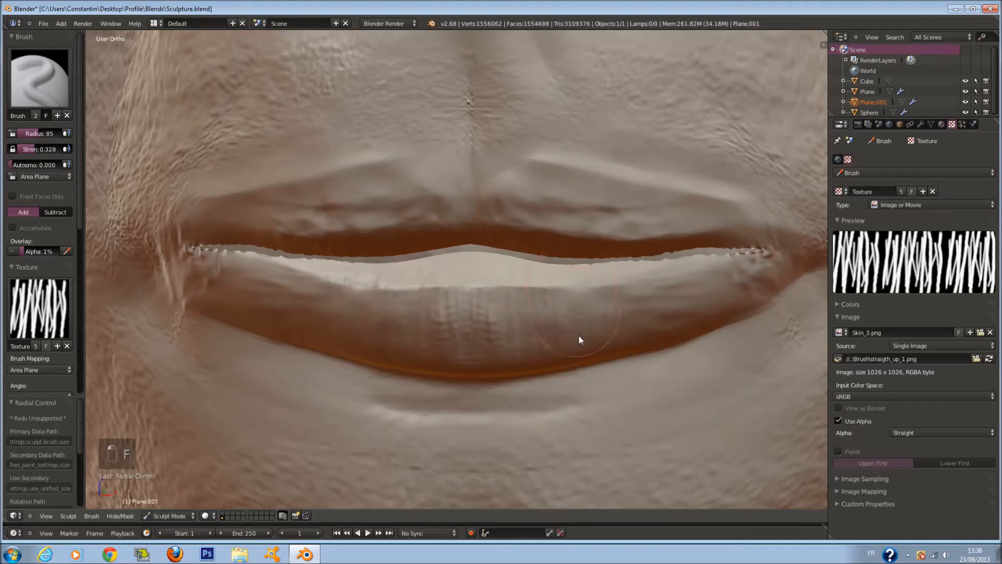
pyautogui.moveTo(651, 289); pyautogui.dragTo(690, 279)
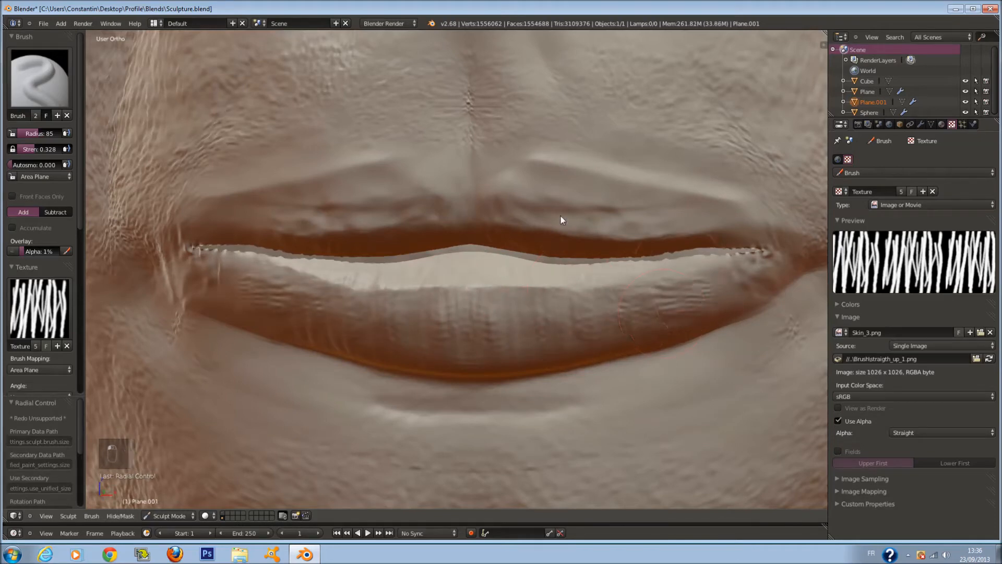
# Step: Undo the first upper lip stroke and imprint lines around the cupid's bow with the radius set to 66
pyautogui.moveTo(529, 204)
pyautogui.mouseDown()
pyautogui.moveTo(489, 180)
pyautogui.moveTo(479, 200)
pyautogui.mouseUp()
pyautogui.hotkey('ctrl', 'z')
pyautogui.scroll(2, 507, 191)
pyautogui.press('f')
pyautogui.click(496, 182)
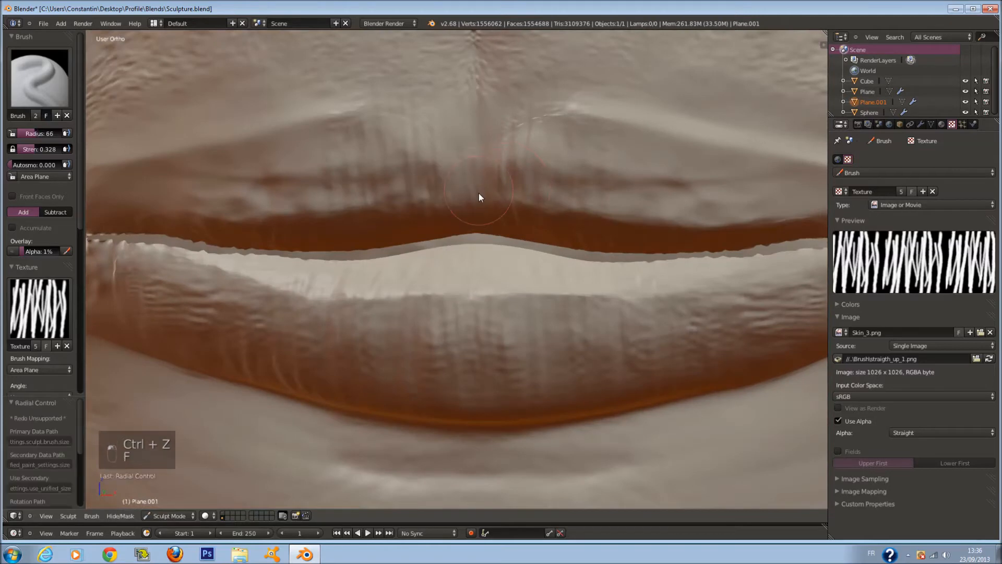
# Step: Texture the sides of the upper lip with vertical lines, using radius 108 and radius 74 near the corners
pyautogui.scroll(-2, 621, 171)
pyautogui.press('f')
pyautogui.click(607, 175)
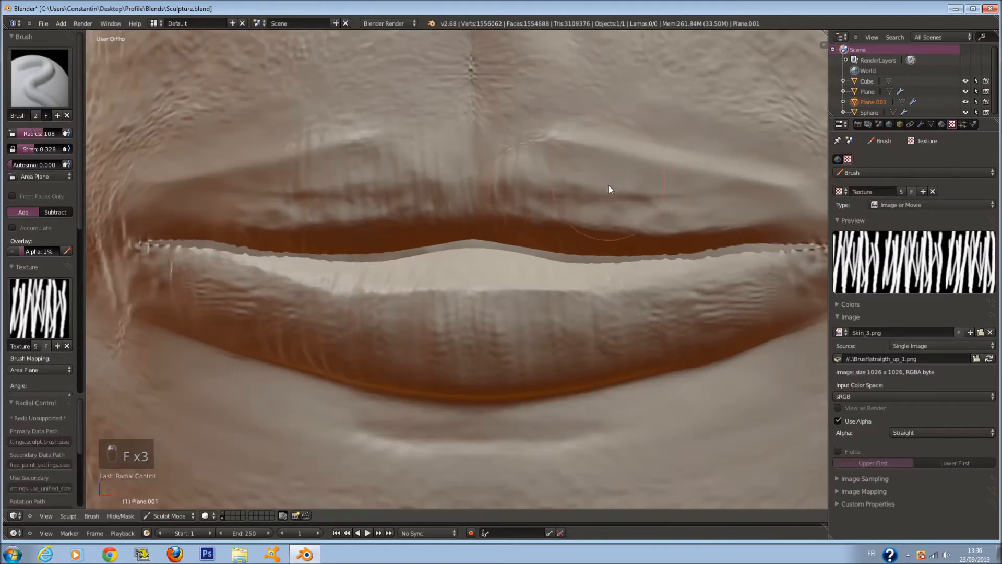
pyautogui.press('f')
pyautogui.click(672, 177)
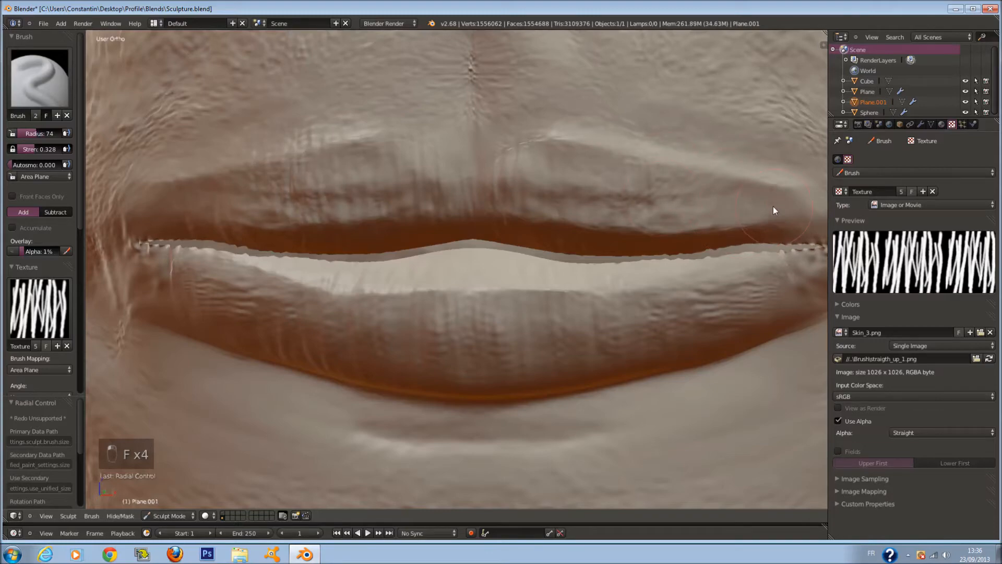
# Step: Save the file over the existing Sculpture.blend
pyautogui.scroll(-2, 773, 206)
pyautogui.scroll(-5, 666, 227)
pyautogui.hotkey('ctrl', 's')
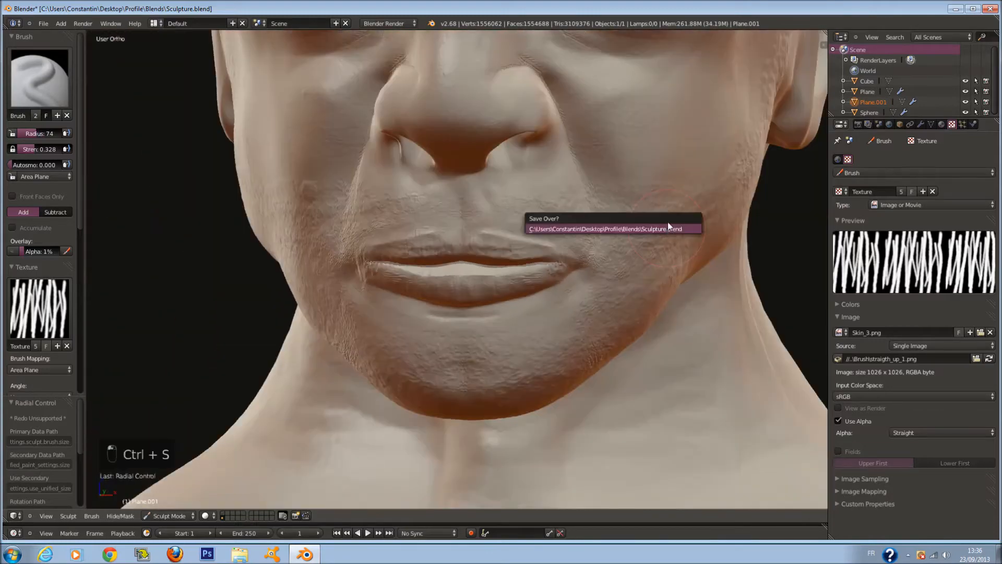
pyautogui.click(668, 226)
# Step: Set the brush radius to 88 and undo the last two strokes
pyautogui.scroll(4, 587, 142)
pyautogui.press('f')
pyautogui.click(534, 90)
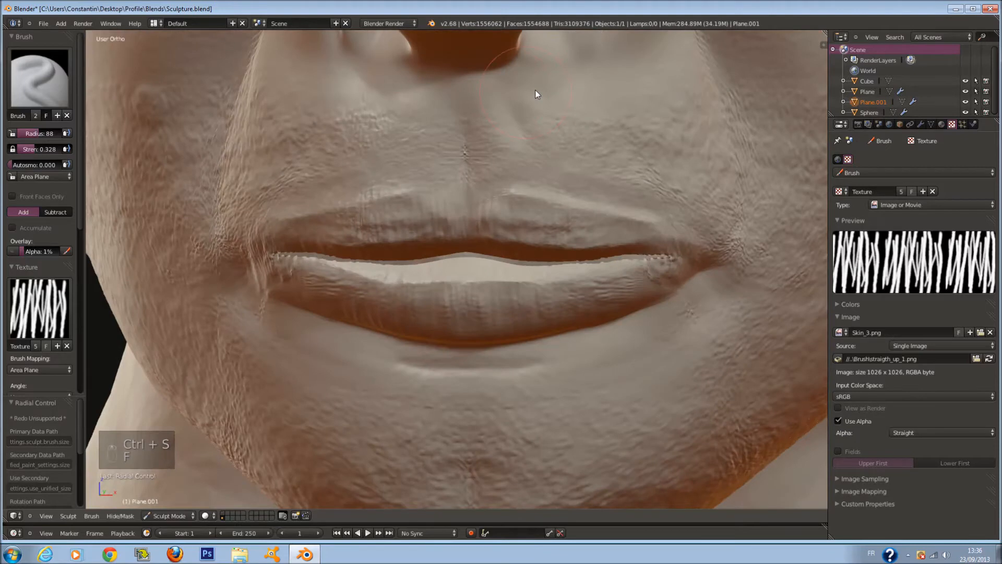
pyautogui.scroll(-4, 528, 94)
pyautogui.hotkey('ctrl', 'z')
pyautogui.hotkey('ctrl', 'z')
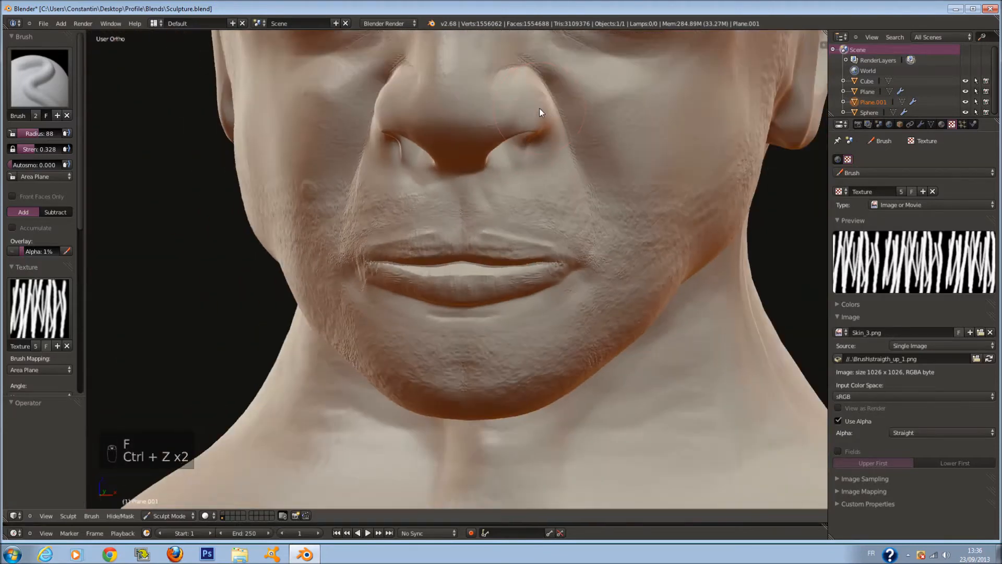
# Step: Load Skin_2.png as the image of the brush texture
pyautogui.scroll(-4, 540, 108)
pyautogui.moveTo(556, 124)
pyautogui.mouseDown(button='middle')
pyautogui.moveTo(519, 107)
pyautogui.moveTo(477, 112)
pyautogui.moveTo(521, 132)
pyautogui.mouseUp(button='middle')
pyautogui.press('KP_1')
pyautogui.scroll(3, 539, 100)
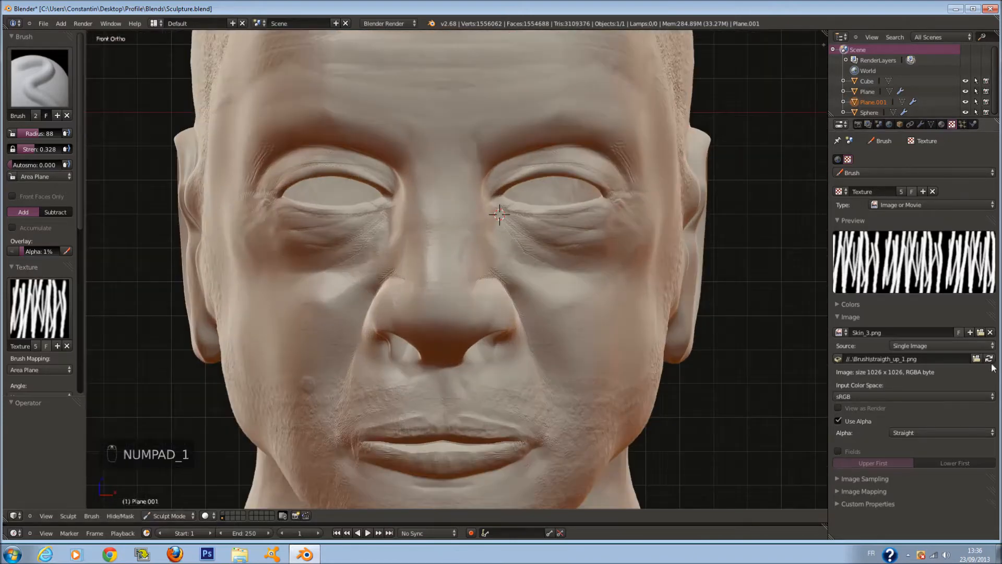
pyautogui.click(976, 358)
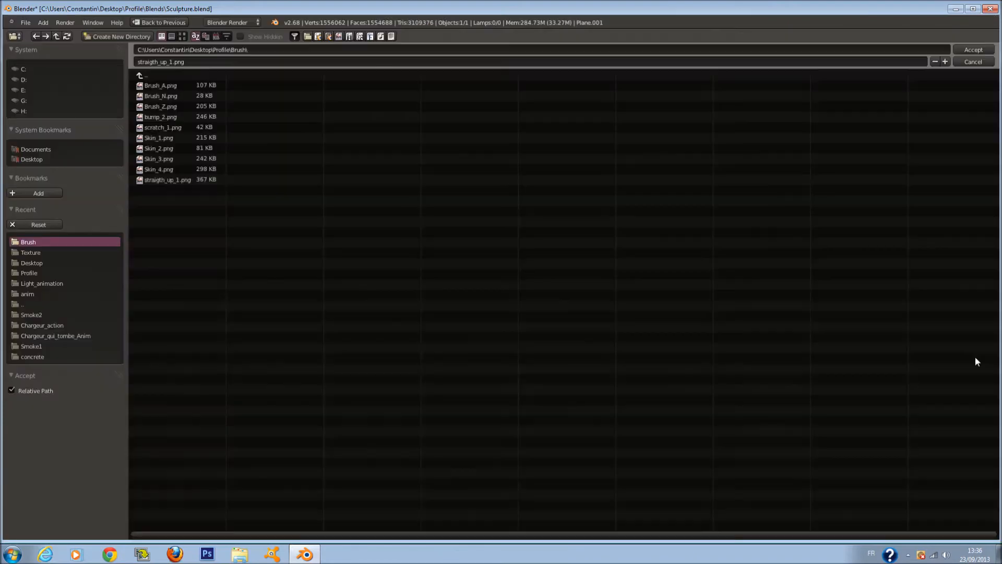
pyautogui.click(180, 38)
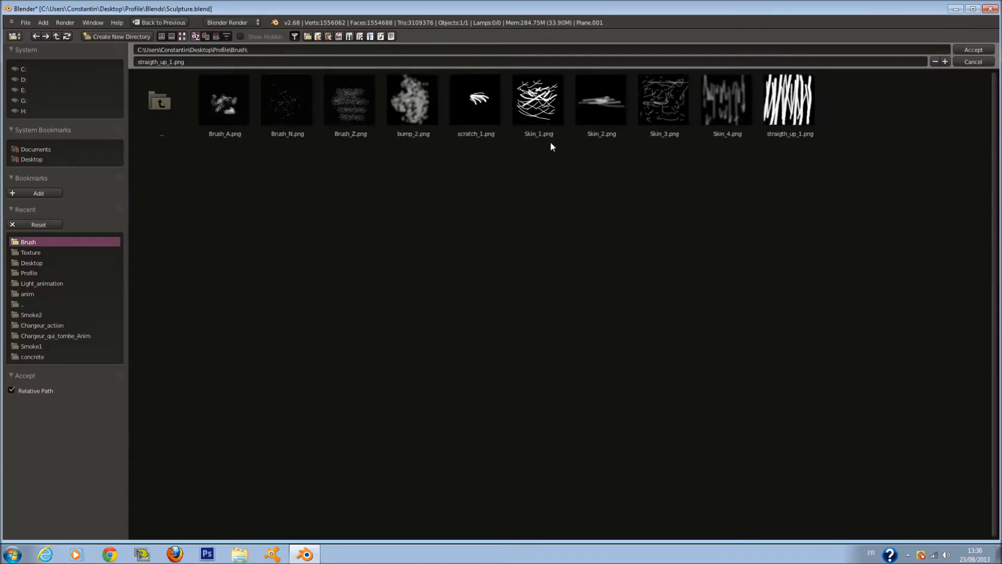
pyautogui.click(581, 102)
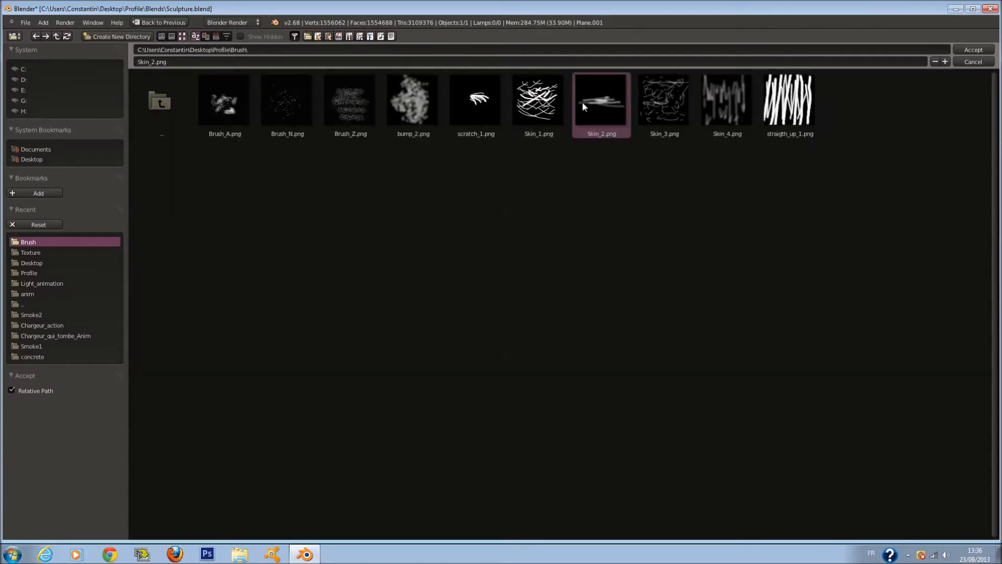
pyautogui.click(974, 49)
# Step: Try a hair-textured stroke at radius 88 along the brow ridge and undo it
pyautogui.scroll(3, 590, 104)
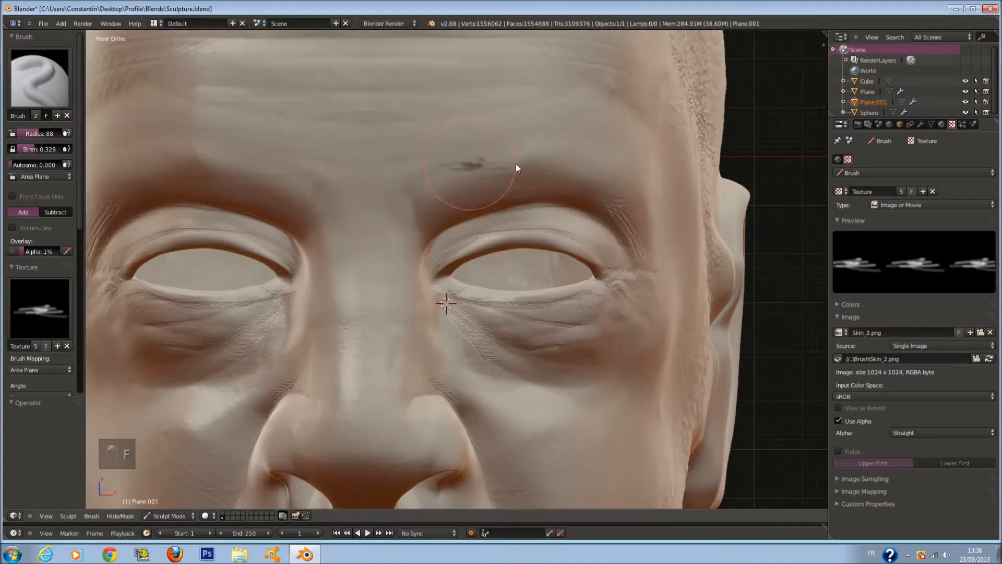
pyautogui.press('f')
pyautogui.moveTo(469, 173)
pyautogui.mouseDown()
pyautogui.moveTo(543, 158)
pyautogui.moveTo(610, 169)
pyautogui.moveTo(637, 187)
pyautogui.mouseUp()
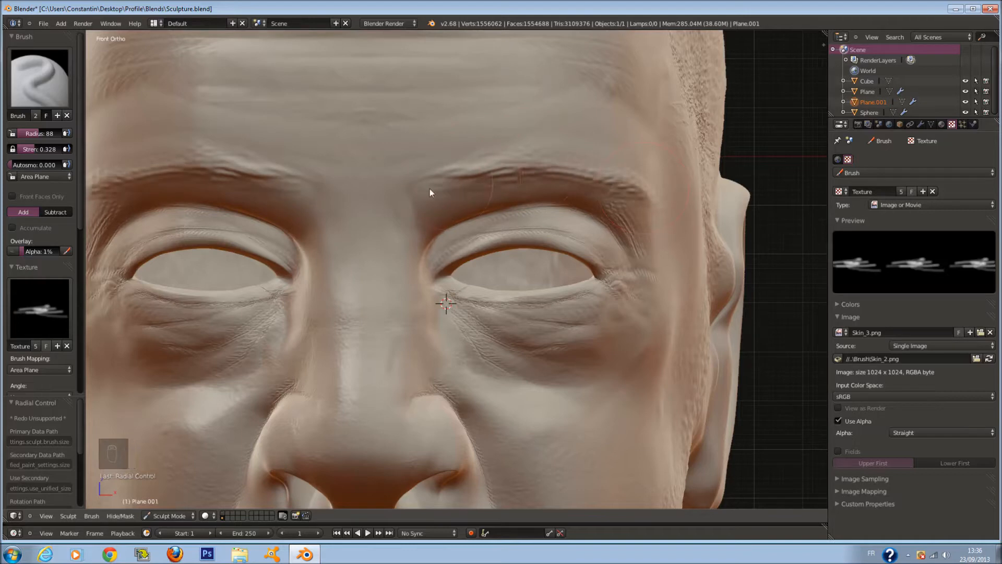
pyautogui.hotkey('ctrl', 'z')
# Step: Build up both eyebrows with hair-textured strokes from the inner brow to the outer end
pyautogui.scroll(3, 436, 197)
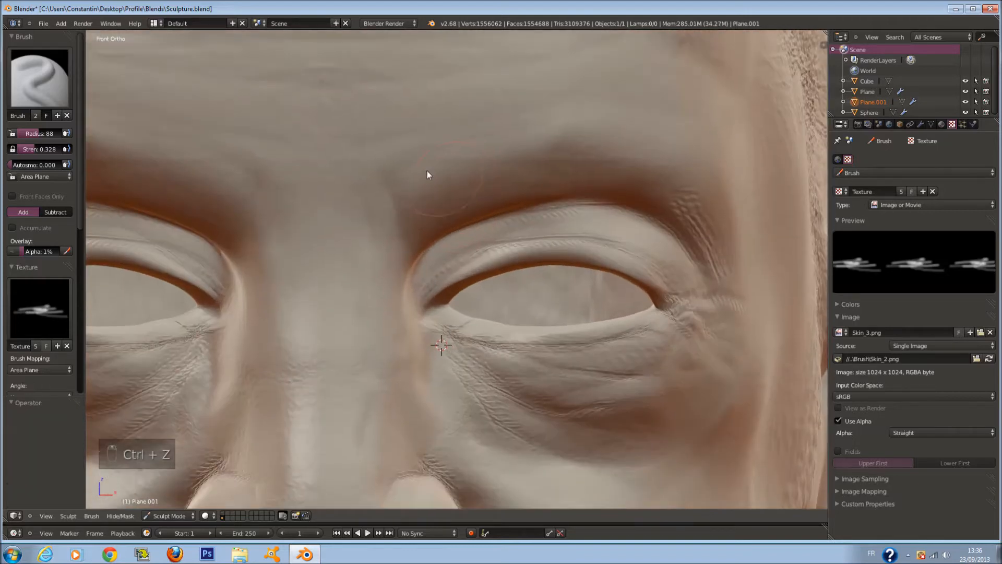
pyautogui.moveTo(437, 179)
pyautogui.mouseDown()
pyautogui.moveTo(456, 143)
pyautogui.moveTo(569, 128)
pyautogui.moveTo(659, 140)
pyautogui.mouseUp()
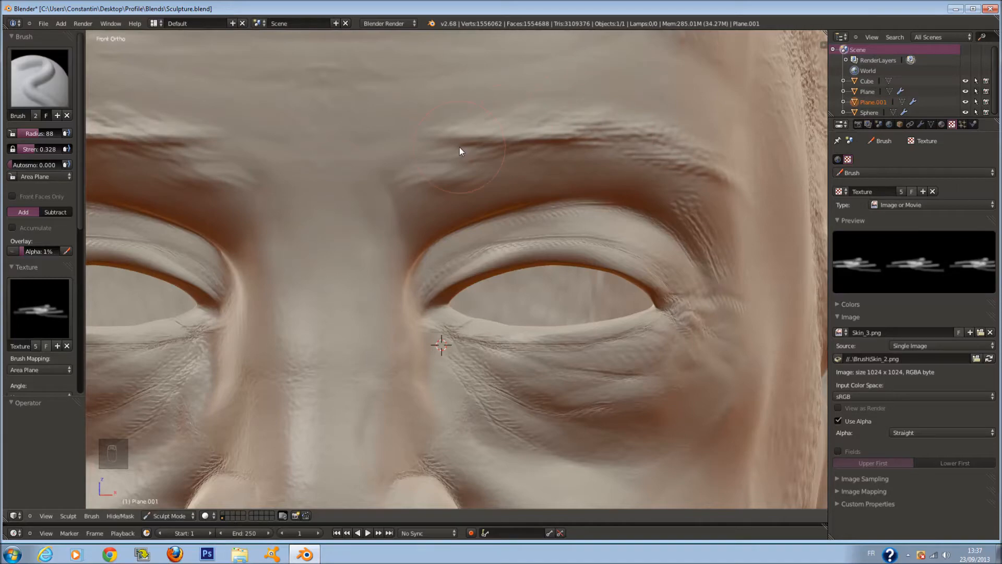
pyautogui.moveTo(442, 164)
pyautogui.mouseDown()
pyautogui.moveTo(477, 149)
pyautogui.moveTo(658, 157)
pyautogui.moveTo(725, 181)
pyautogui.mouseUp()
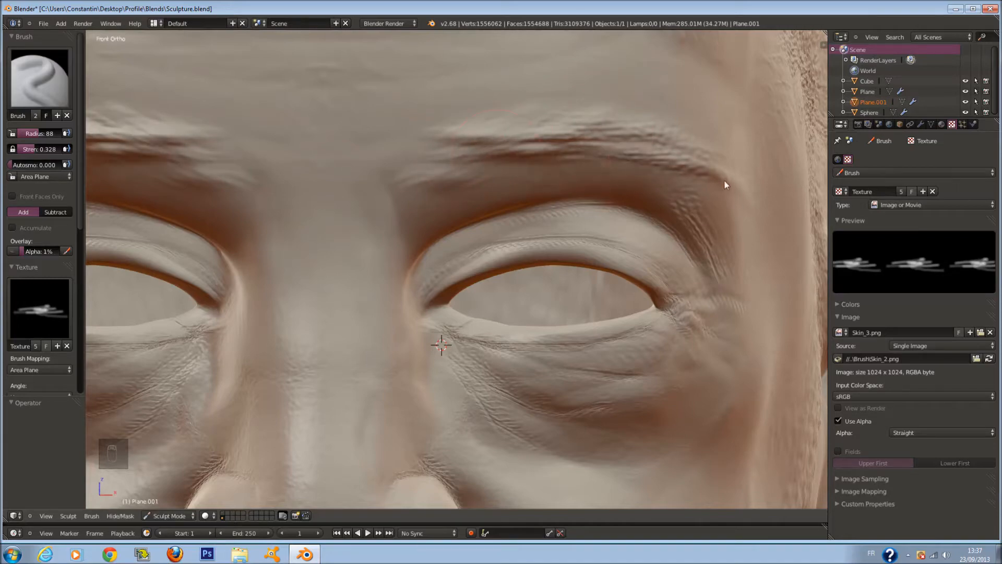
# Step: Set the brush texture mapping to Stencil
pyautogui.scroll(-2, 754, 195)
pyautogui.moveTo(752, 197); pyautogui.dragTo(662, 241, button='middle')
pyautogui.scroll(2, 108, 180)
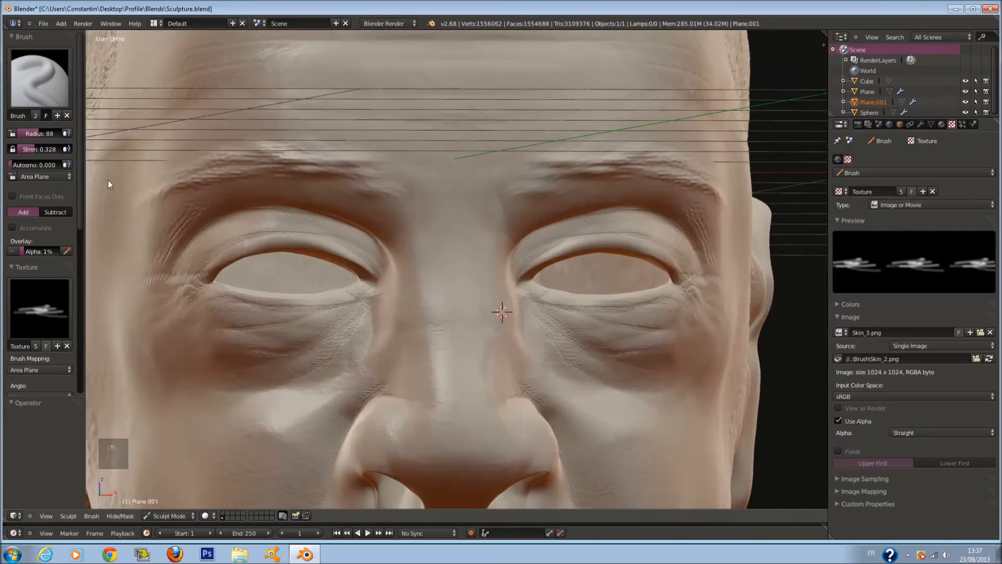
pyautogui.click(48, 368)
pyautogui.click(47, 306)
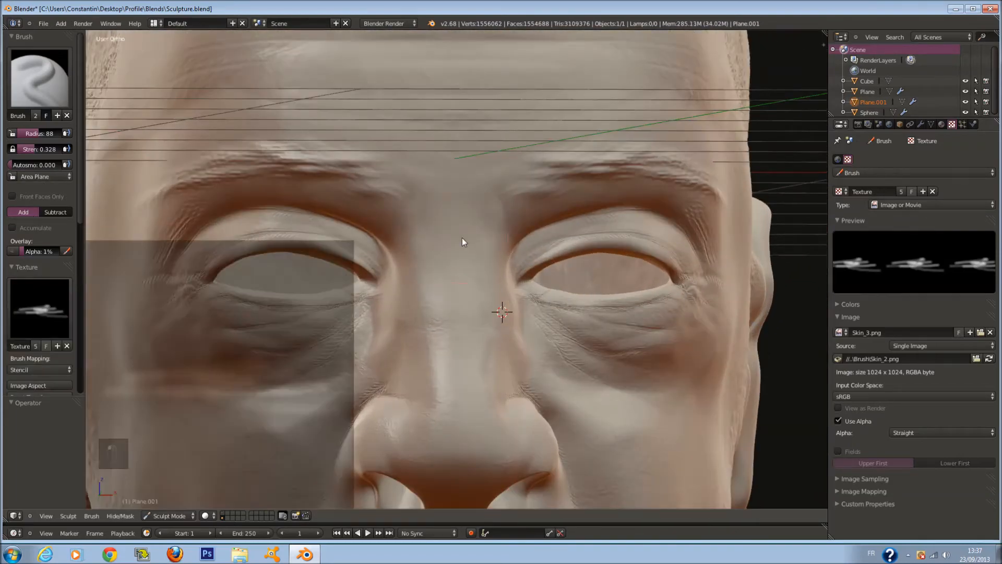
# Step: Fit the hair-texture stencil over the outer half of the eyebrow at a slight tilt and sculpt the first hair strokes through it
pyautogui.moveTo(462, 242); pyautogui.dragTo(442, 247, button='middle')
pyautogui.moveTo(296, 326); pyautogui.dragTo(539, 202, button='right')
pyautogui.moveTo(616, 186)
pyautogui.keyDown('ctrl'); pyautogui.mouseDown(button='right')
pyautogui.moveTo(543, 206)
pyautogui.moveTo(576, 199)
pyautogui.mouseUp(button='right'); pyautogui.keyUp('ctrl')
pyautogui.moveTo(543, 189); pyautogui.dragTo(559, 192)
pyautogui.moveTo(584, 193)
pyautogui.mouseDown(button='right')
pyautogui.moveTo(647, 224)
pyautogui.moveTo(644, 232)
pyautogui.mouseUp(button='right')
pyautogui.moveTo(545, 201); pyautogui.dragTo(559, 202)
# Step: Sculpt more stencilled hairs toward the outer end of the eyebrow, repositioning and tilting the stencil between strokes
pyautogui.moveTo(627, 213); pyautogui.dragTo(614, 202, button='right')
pyautogui.moveTo(559, 199); pyautogui.dragTo(568, 201)
pyautogui.moveTo(648, 206); pyautogui.dragTo(663, 229, button='right')
pyautogui.moveTo(587, 209); pyautogui.dragTo(595, 213)
pyautogui.moveTo(638, 219)
pyautogui.mouseDown(button='right')
pyautogui.moveTo(674, 204)
pyautogui.moveTo(653, 205)
pyautogui.mouseUp(button='right')
pyautogui.moveTo(584, 223); pyautogui.dragTo(590, 223)
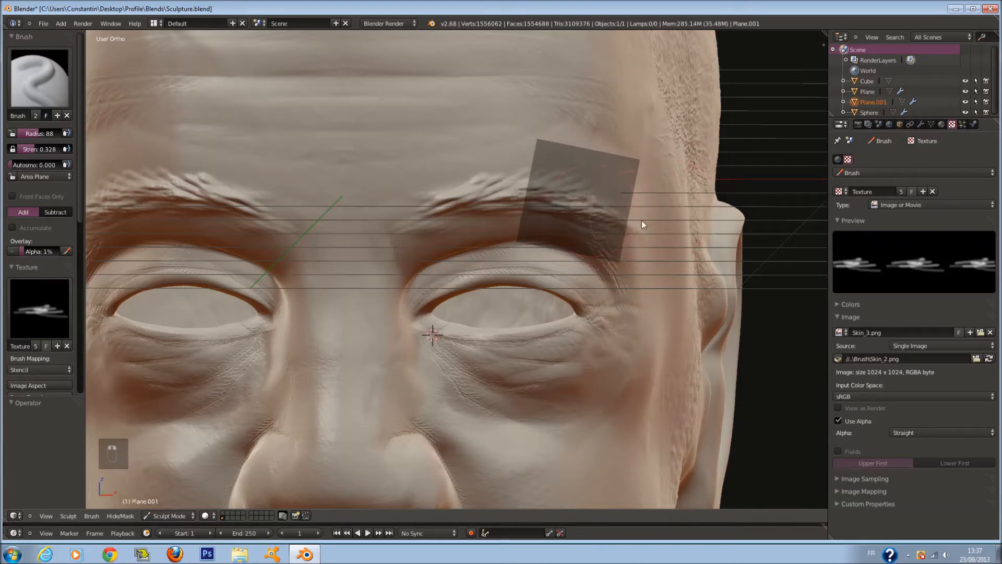
pyautogui.moveTo(641, 220); pyautogui.dragTo(653, 226, button='right')
pyautogui.moveTo(585, 214); pyautogui.dragTo(596, 213)
# Step: Sculpt stencilled hairs at the inner end of the eyebrow, angling the stencil upward along the brow's growth direction
pyautogui.moveTo(619, 211)
pyautogui.mouseDown(button='right')
pyautogui.moveTo(593, 198)
pyautogui.moveTo(621, 175)
pyautogui.moveTo(634, 180)
pyautogui.moveTo(612, 190)
pyautogui.moveTo(609, 207)
pyautogui.moveTo(500, 193)
pyautogui.moveTo(444, 211)
pyautogui.moveTo(478, 181)
pyautogui.mouseUp(button='right')
pyautogui.moveTo(442, 217); pyautogui.dragTo(435, 222)
pyautogui.moveTo(421, 215); pyautogui.dragTo(424, 206, button='right')
pyautogui.moveTo(425, 206); pyautogui.dragTo(444, 204)
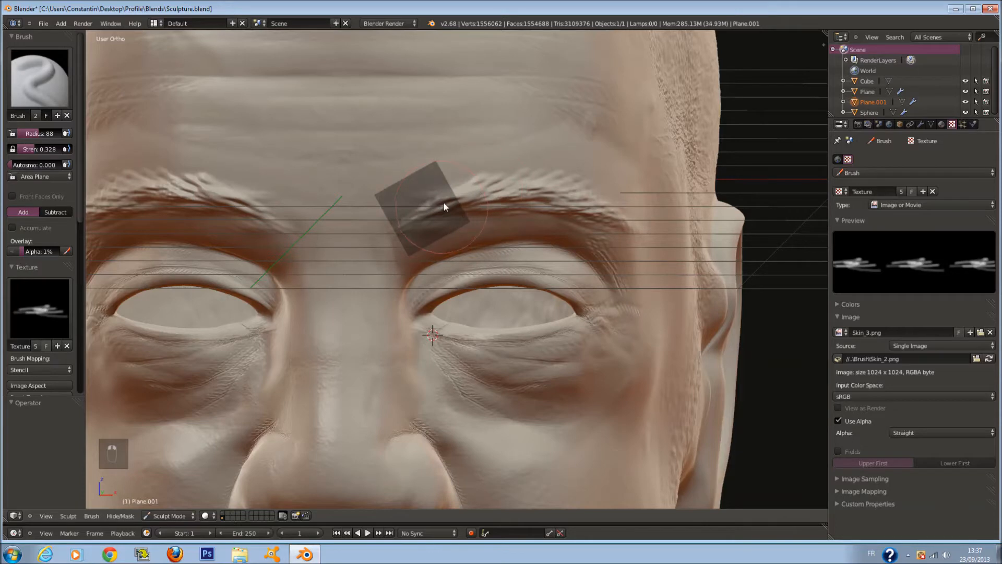
pyautogui.moveTo(444, 209); pyautogui.dragTo(448, 198, button='right')
pyautogui.moveTo(448, 198); pyautogui.dragTo(459, 199)
pyautogui.moveTo(459, 199); pyautogui.dragTo(478, 188, button='right')
pyautogui.moveTo(455, 195); pyautogui.dragTo(470, 192)
# Step: Add a final stencilled hair stroke on the upper edge of the outer brow arch and check the whole head
pyautogui.moveTo(484, 192); pyautogui.dragTo(614, 194, button='right')
pyautogui.moveTo(547, 179); pyautogui.dragTo(559, 186)
pyautogui.moveTo(560, 186); pyautogui.dragTo(628, 211, button='right')
pyautogui.scroll(-5, 591, 206)
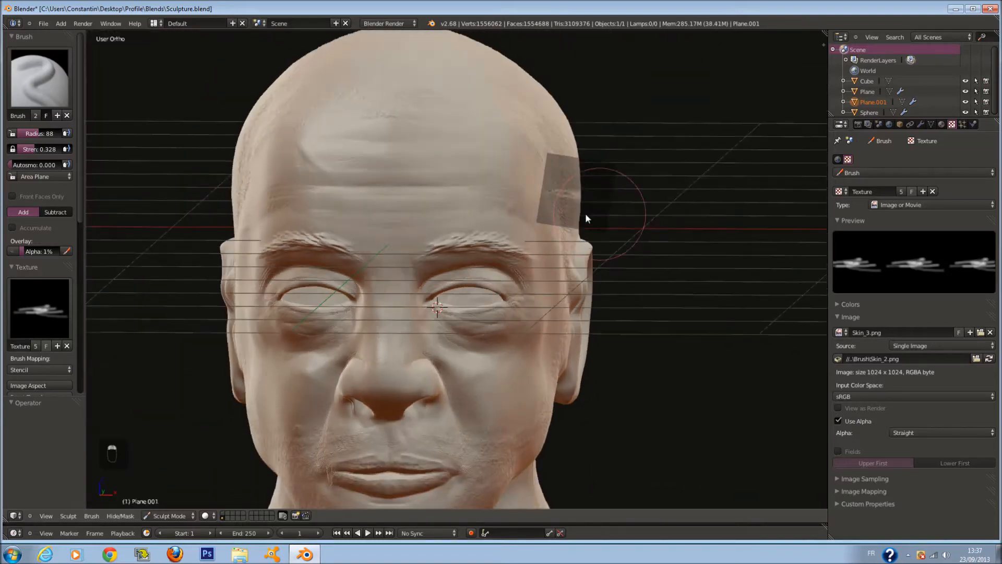
pyautogui.moveTo(585, 213); pyautogui.dragTo(538, 210, button='middle')
pyautogui.scroll(1, 538, 210)
pyautogui.moveTo(336, 233); pyautogui.dragTo(292, 248, button='middle')
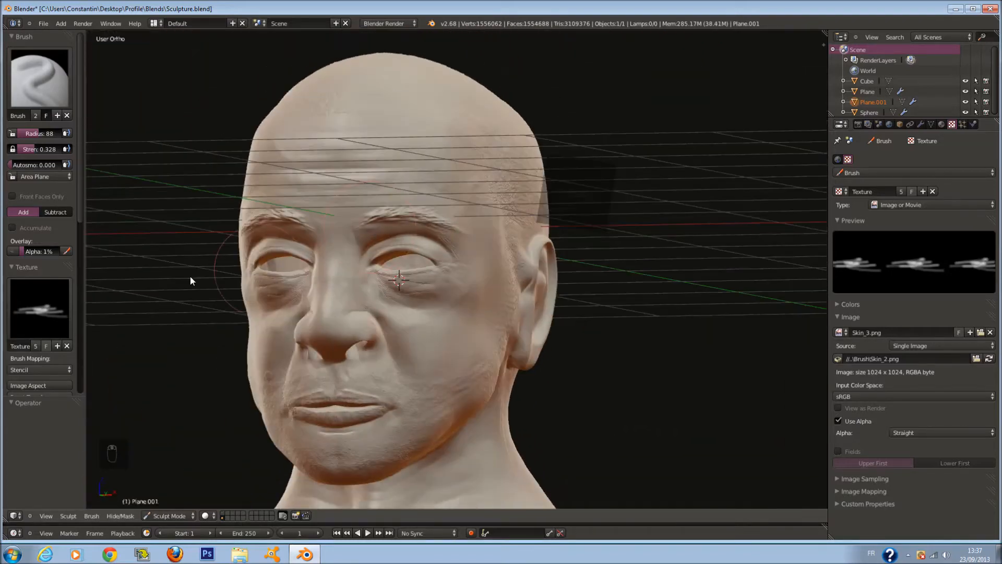
# Step: Remove the texture from the brush, switch to Object Mode and view the bust from the front
pyautogui.click(67, 346)
pyautogui.click(171, 513)
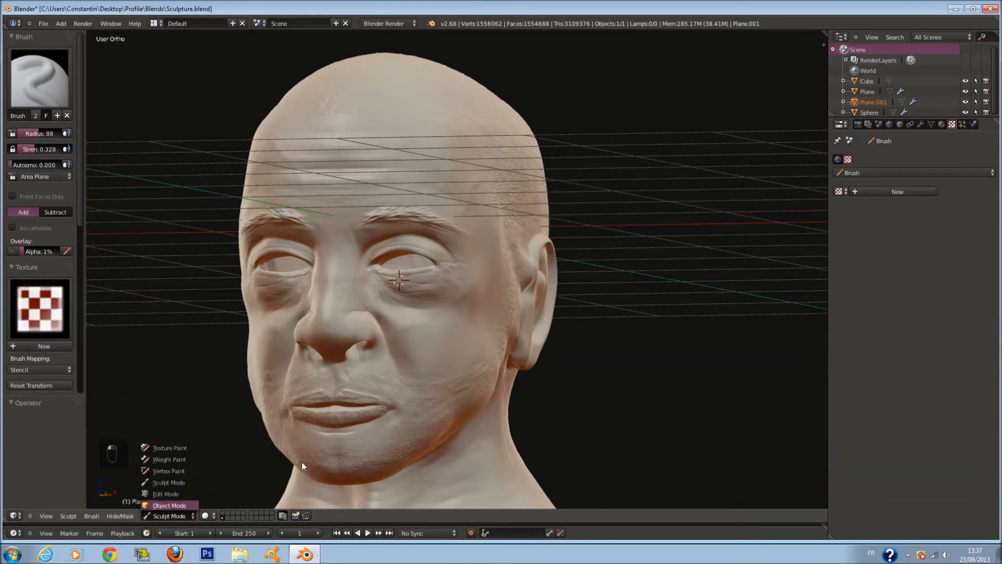
pyautogui.scroll(-4, 534, 380)
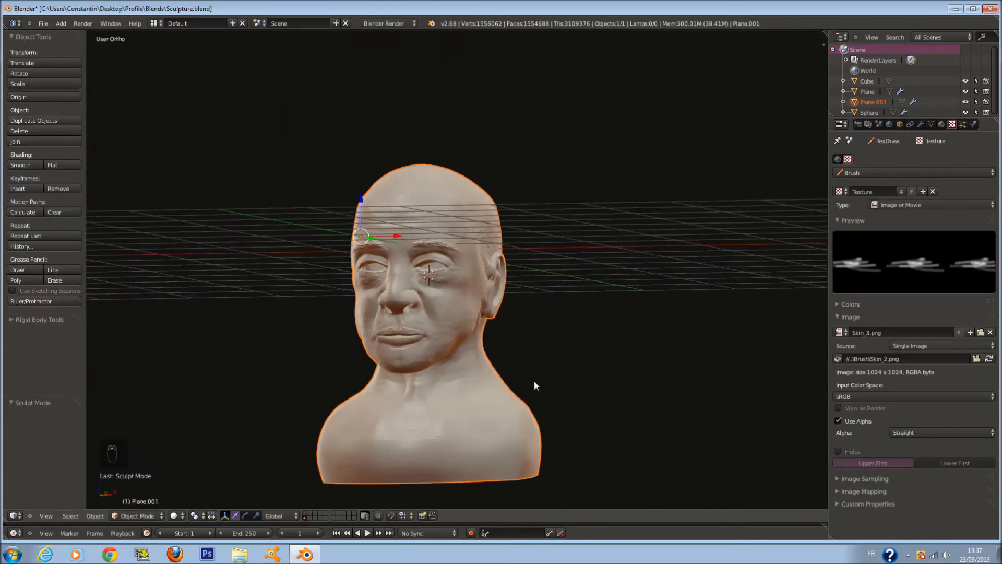
pyautogui.press('KP_1')
pyautogui.press('KP_2')
pyautogui.press('KP_1')
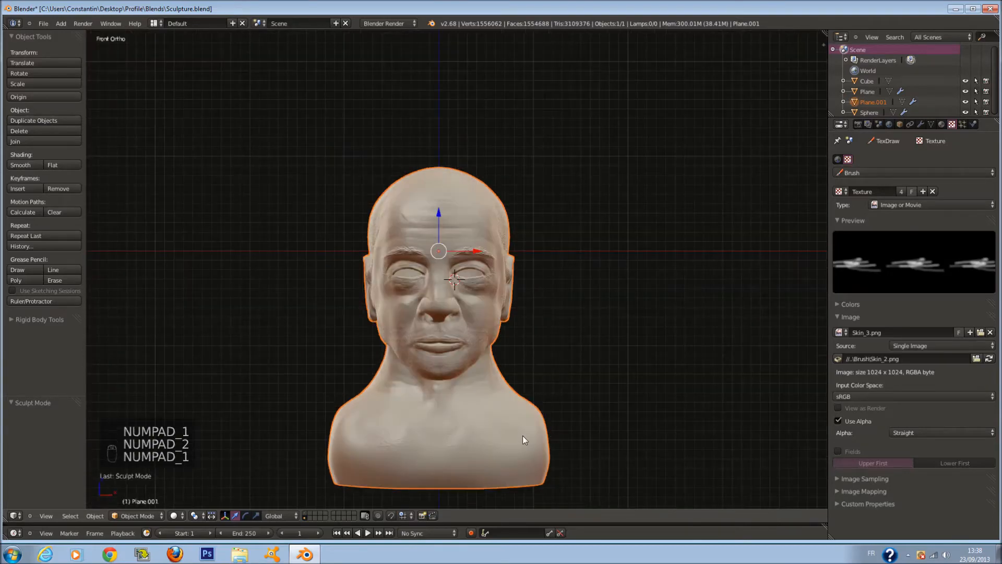
# Step: Show only the first layer in wireframe and select the Cube bust among the overlapping meshes
pyautogui.click(304, 513)
pyautogui.scroll(1, 438, 392)
pyautogui.press('z')
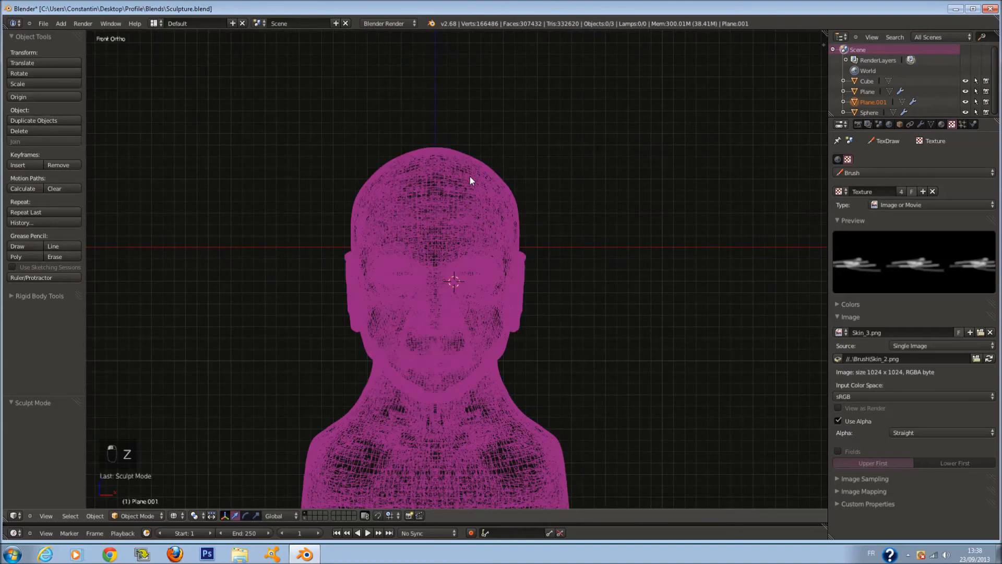
pyautogui.rightClick(470, 177)
pyautogui.press('z')
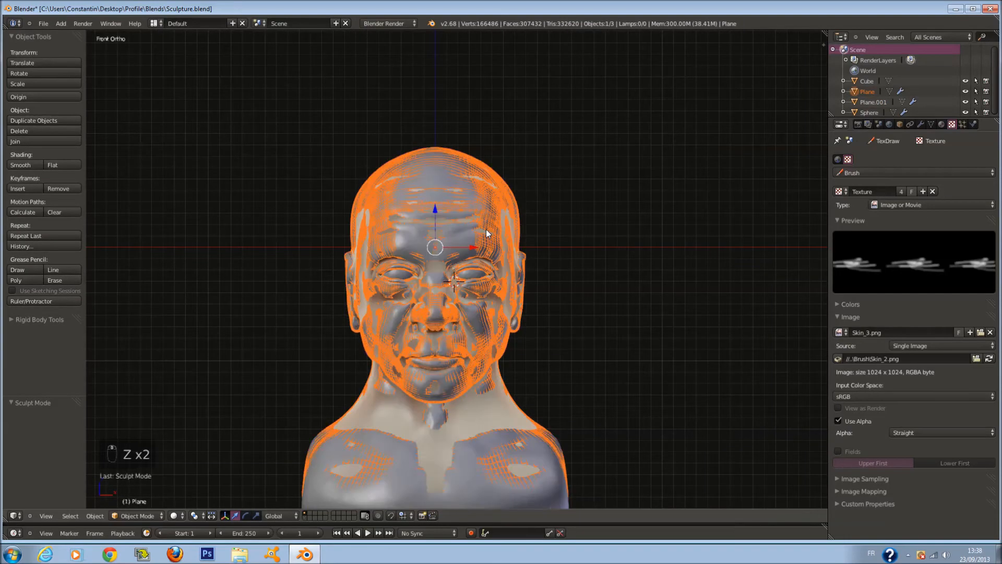
pyautogui.press('z')
pyautogui.scroll(-1, 559, 473)
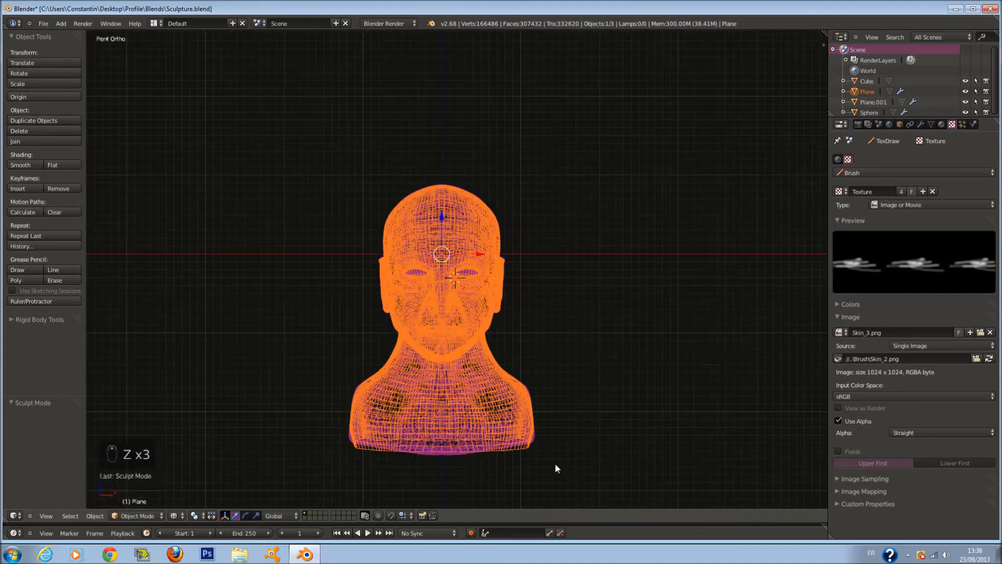
pyautogui.rightClick(536, 441)
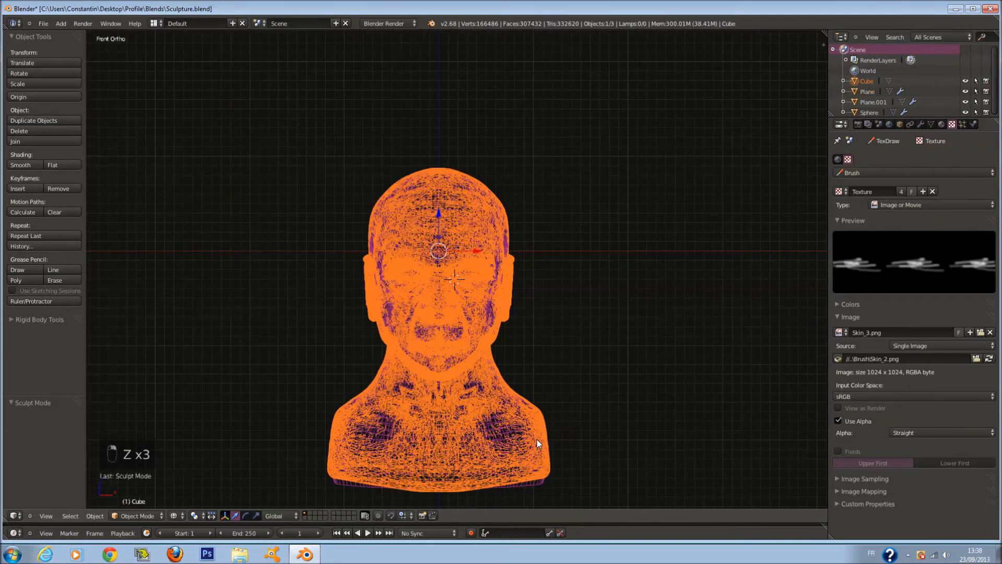
# Step: Move the selected Cube head sculpt to the second layer and return the viewport to solid shading
pyautogui.press('m')
pyautogui.click(634, 463)
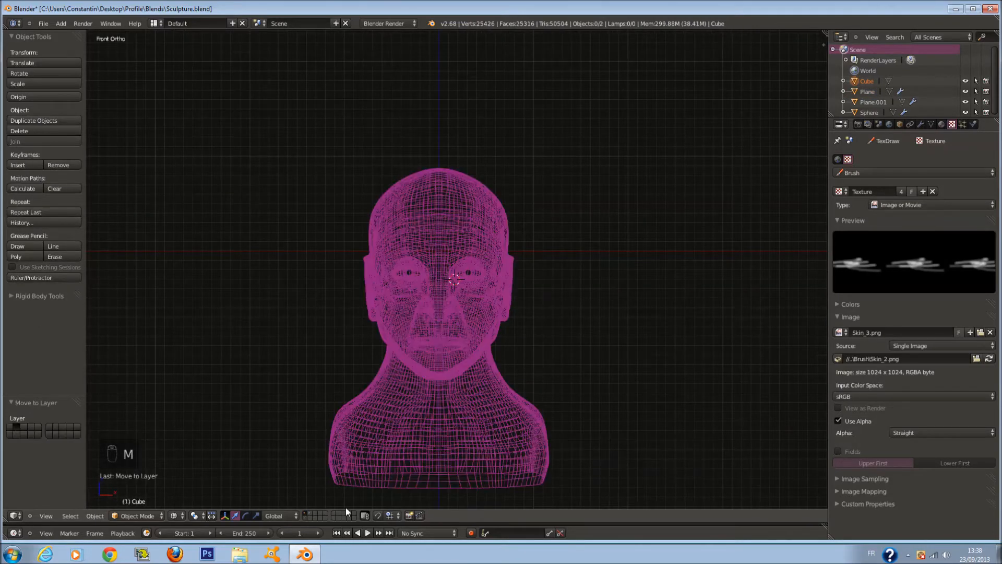
pyautogui.press('z')
# Step: Move the high-resolution head sculpt to the first layer and display that layer in wireframe
pyautogui.press('a')
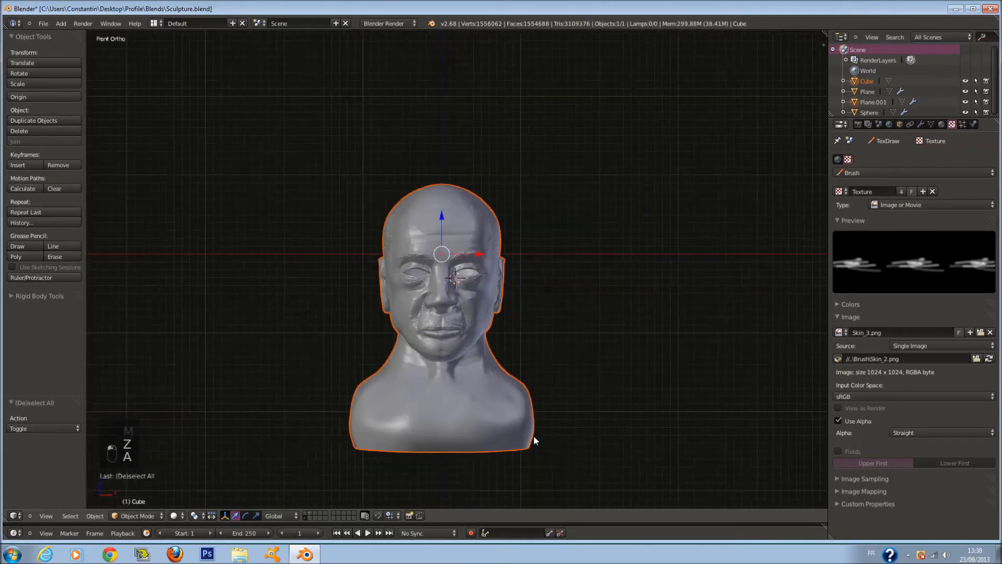
pyautogui.scroll(1, 534, 436)
pyautogui.press('m')
pyautogui.click(640, 460)
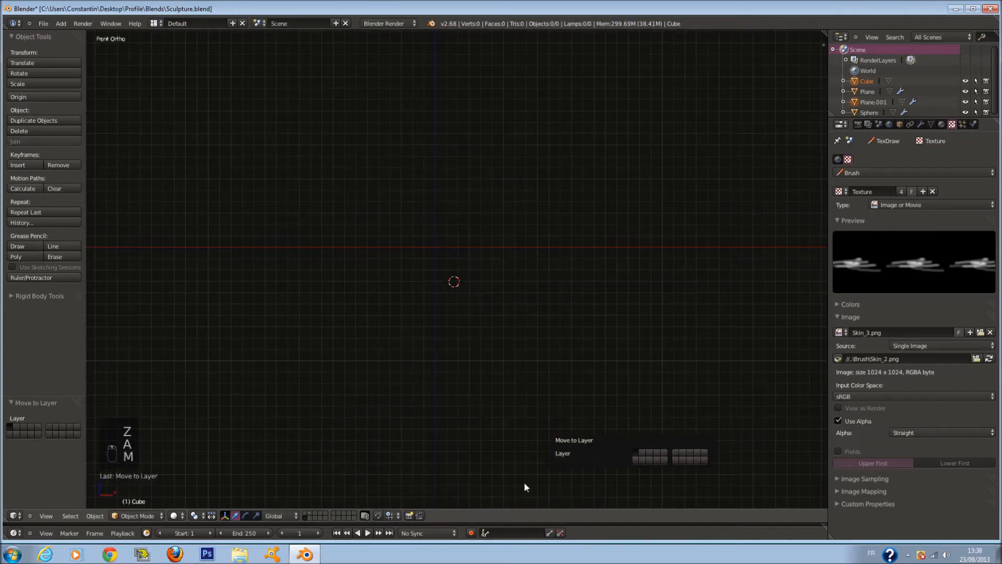
pyautogui.click(303, 514)
pyautogui.press('z')
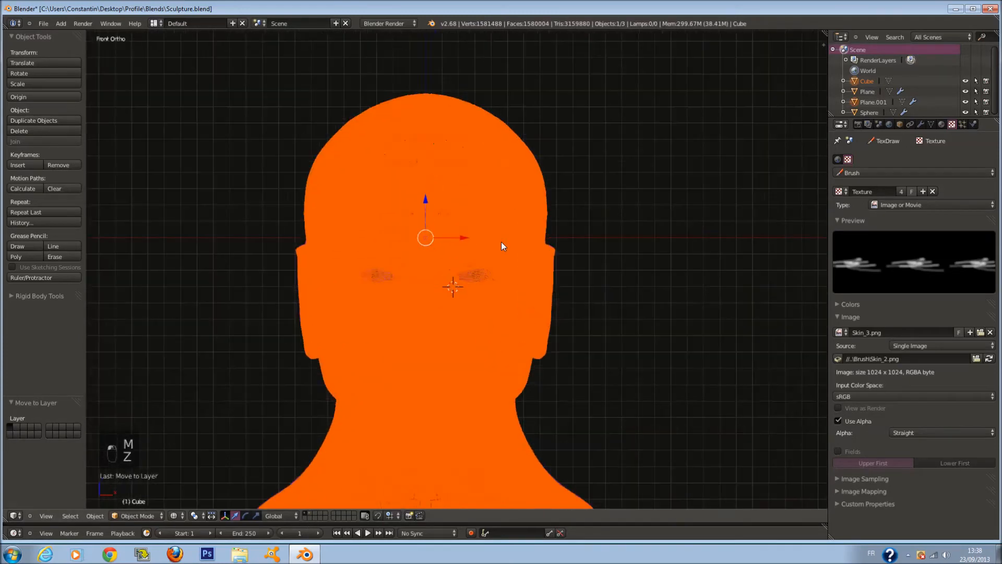
# Step: Select the high-resolution Plane.001 mesh together with Plane as the active object, and save the file
pyautogui.press('a')
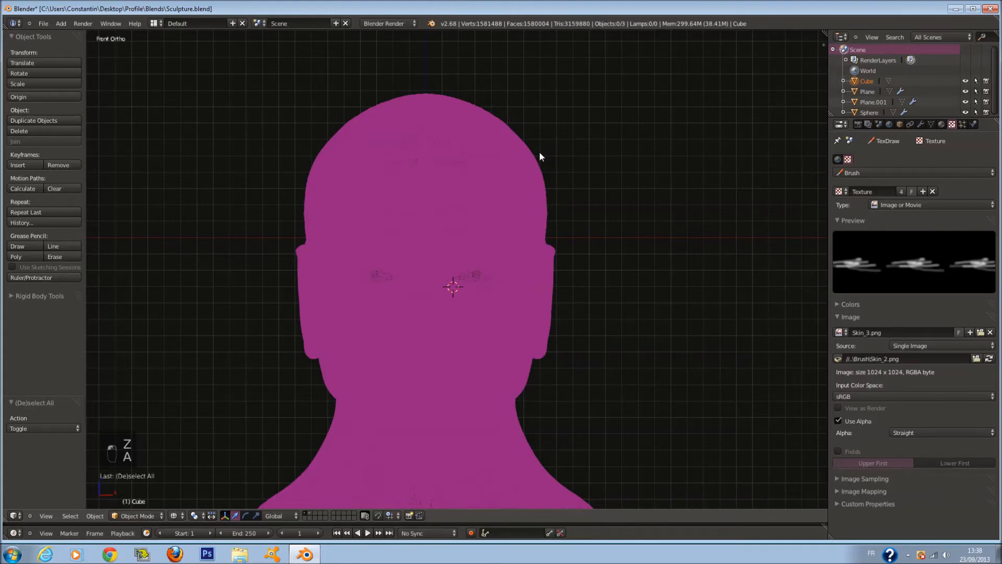
pyautogui.rightClick(540, 152)
pyautogui.scroll(1, 540, 152)
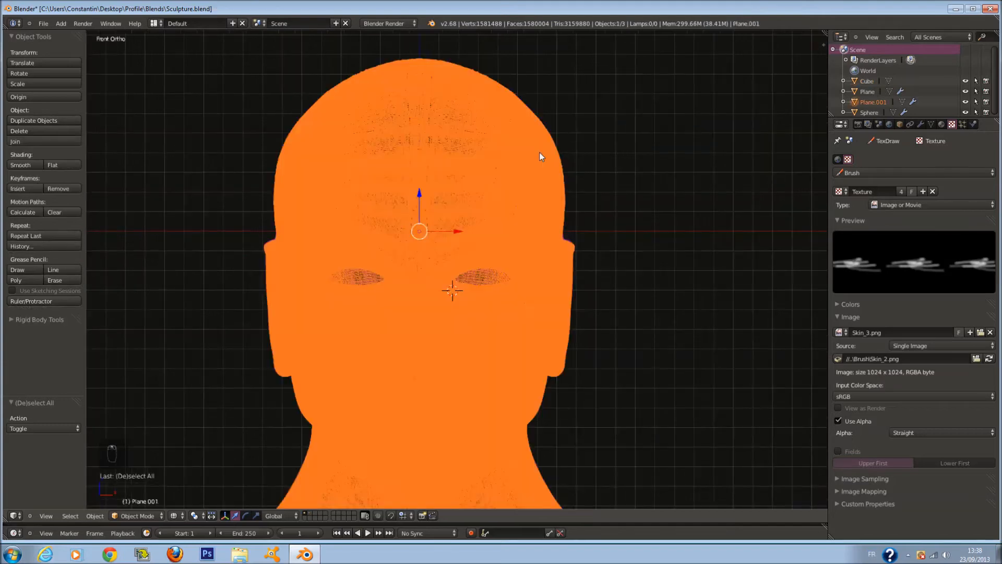
pyautogui.scroll(-3, 544, 188)
pyautogui.scroll(2, 551, 215)
pyautogui.hotkey('ctrl', 's')
pyautogui.press('z')
pyautogui.press('z')
pyautogui.press('z')
pyautogui.press('z')
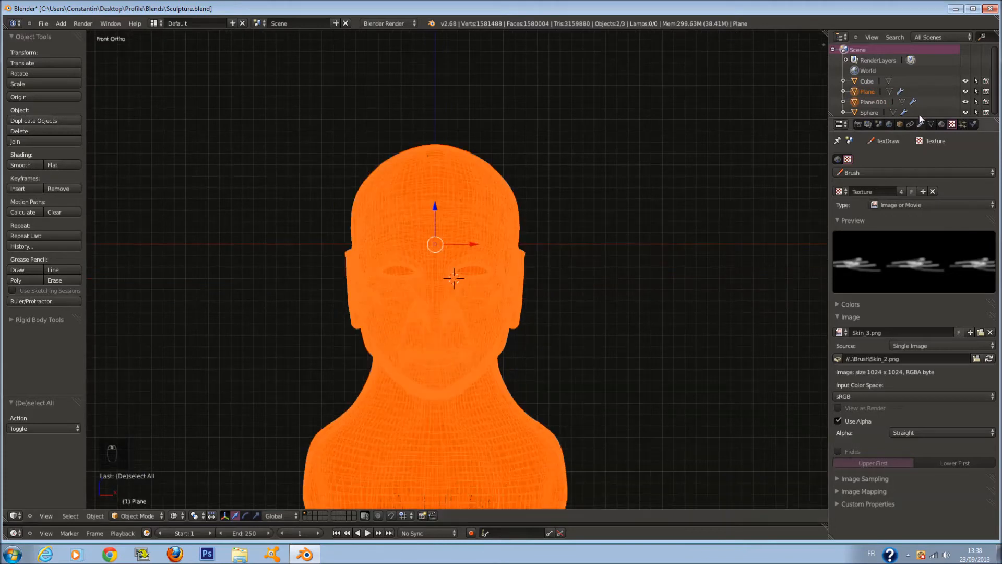
# Step: Show the render settings and split the 3D viewport in two, making the new area a UV/Image Editor
pyautogui.click(861, 124)
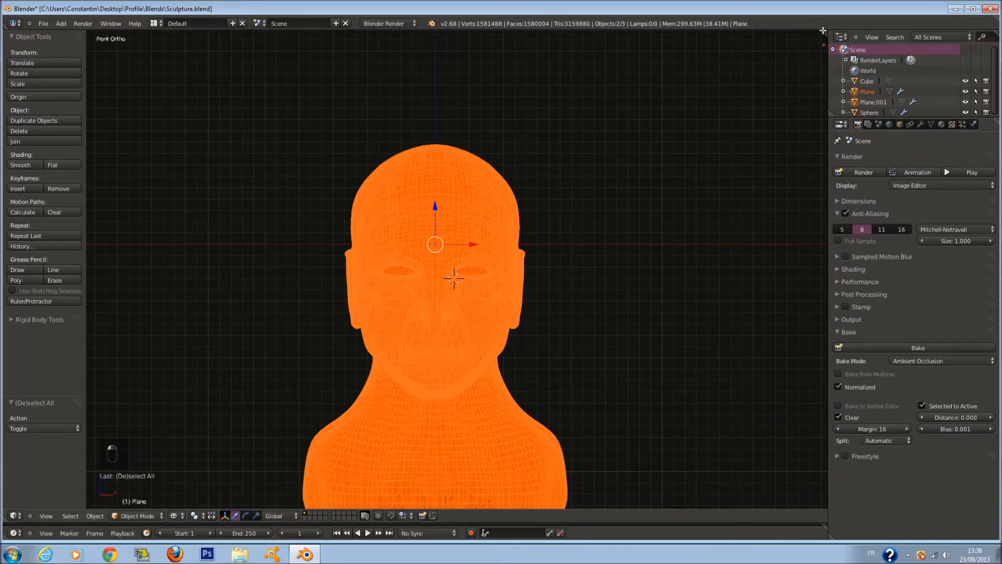
pyautogui.moveTo(821, 34); pyautogui.dragTo(505, 103)
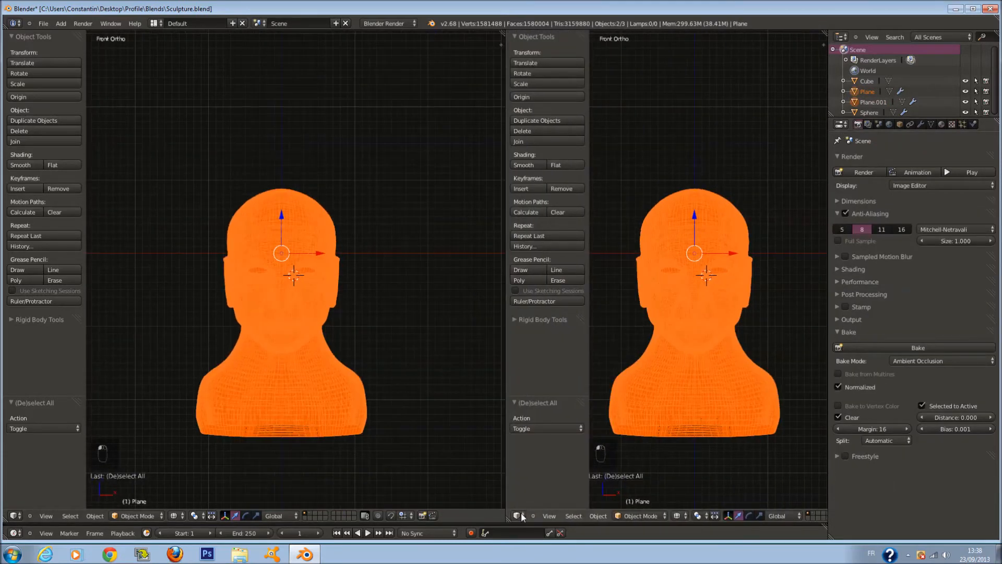
pyautogui.click(518, 516)
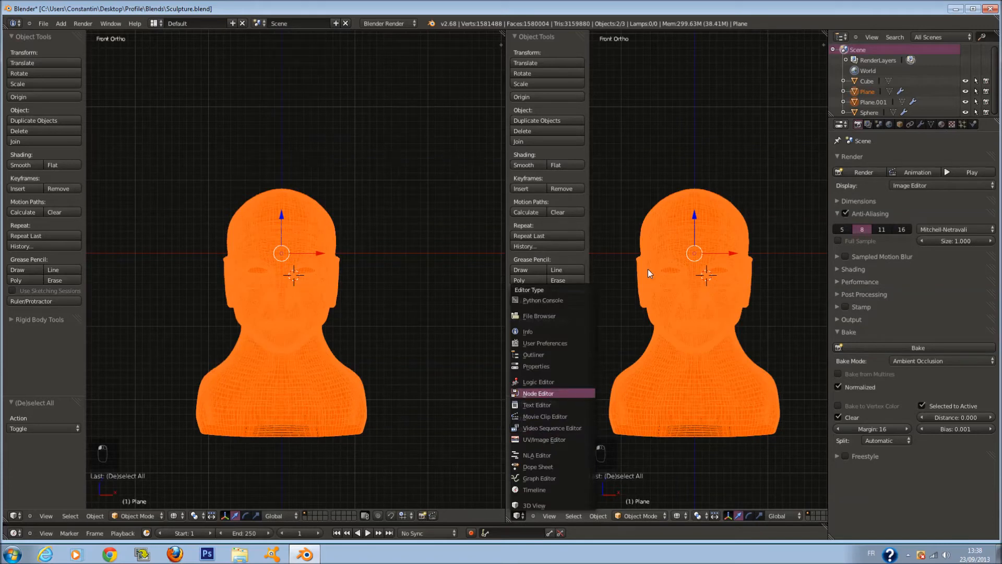
pyautogui.press('Return')
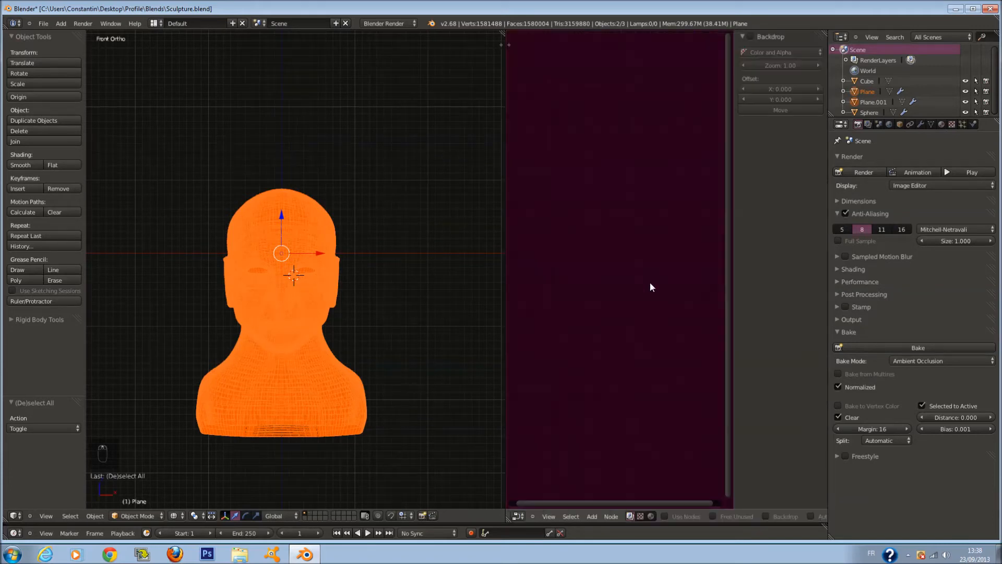
pyautogui.press('n')
pyautogui.click(518, 516)
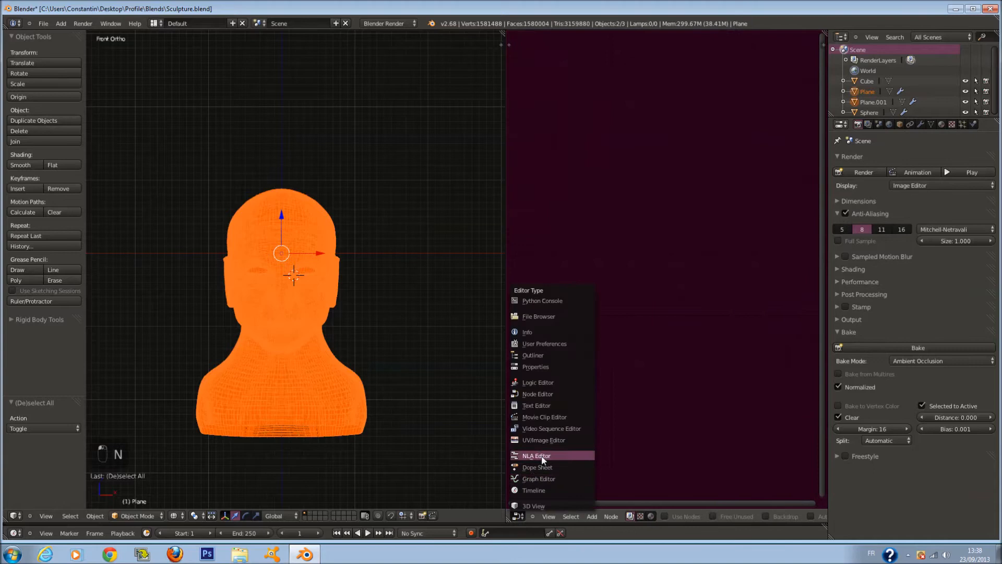
pyautogui.click(543, 440)
pyautogui.scroll(2, 321, 304)
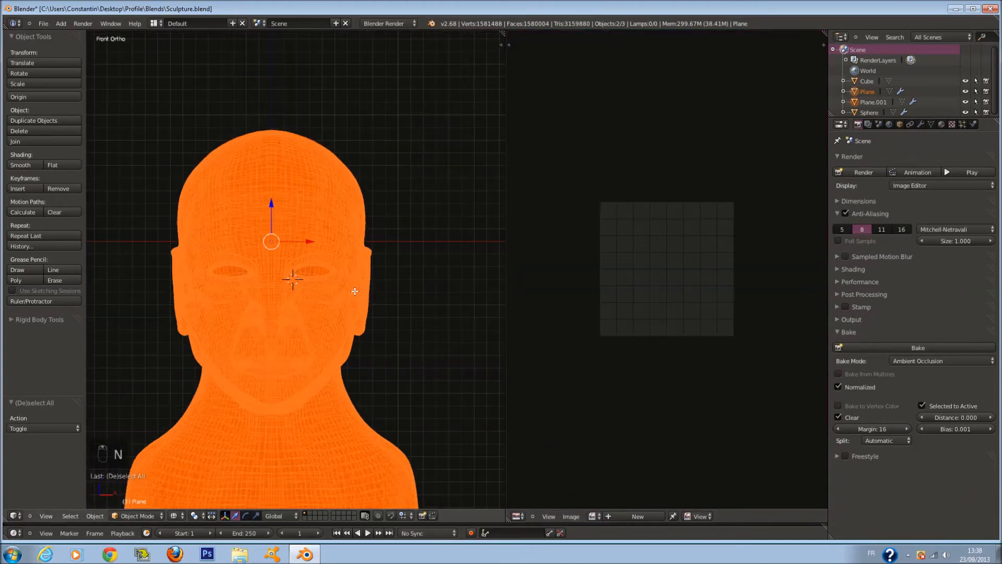
# Step: Put the Plane mesh in Edit Mode and start a new image named Normal_map2 in the UV/Image Editor
pyautogui.press('Tab')
pyautogui.scroll(-4, 669, 302)
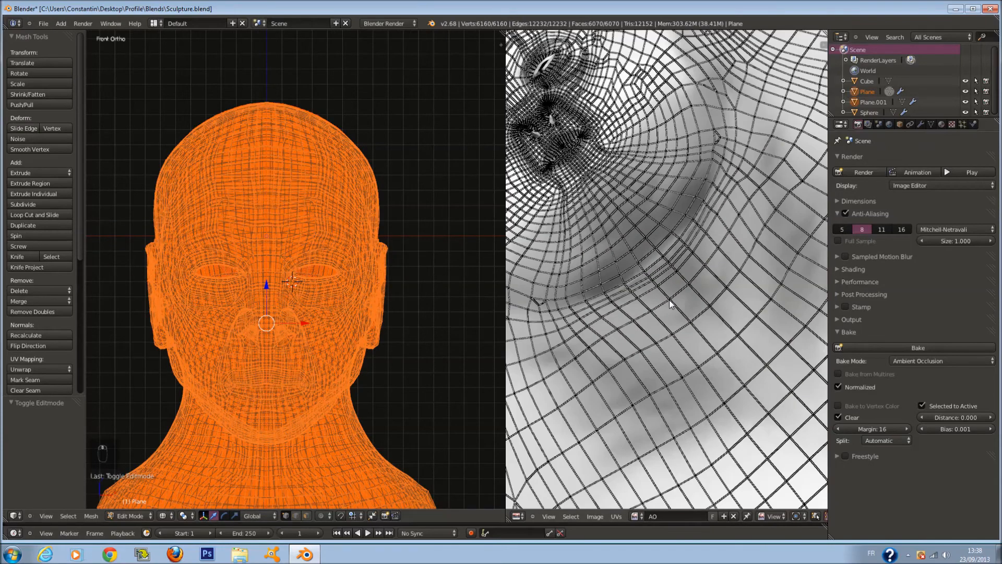
pyautogui.click(595, 516)
pyautogui.click(606, 493)
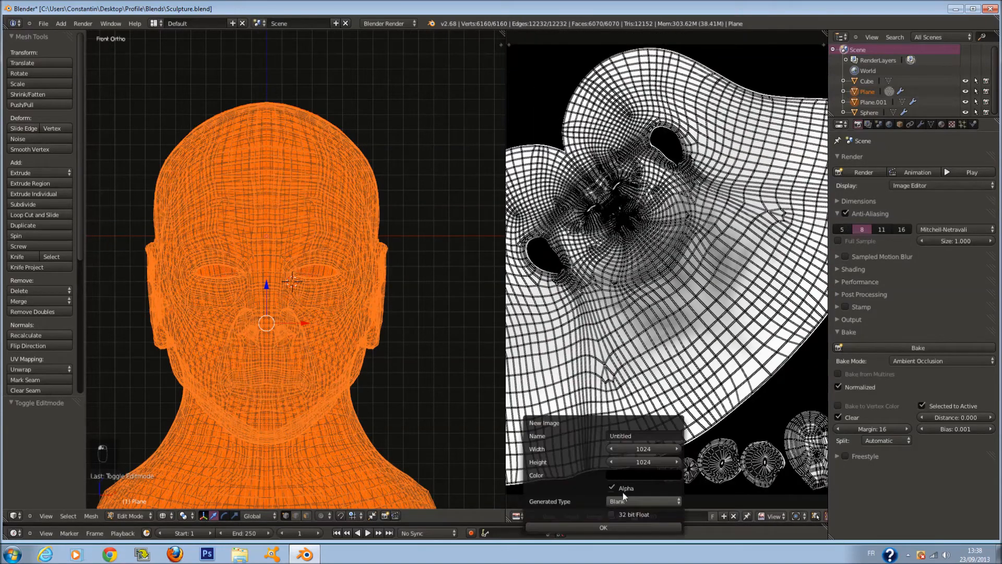
pyautogui.click(641, 436)
pyautogui.write('Normal_map2')
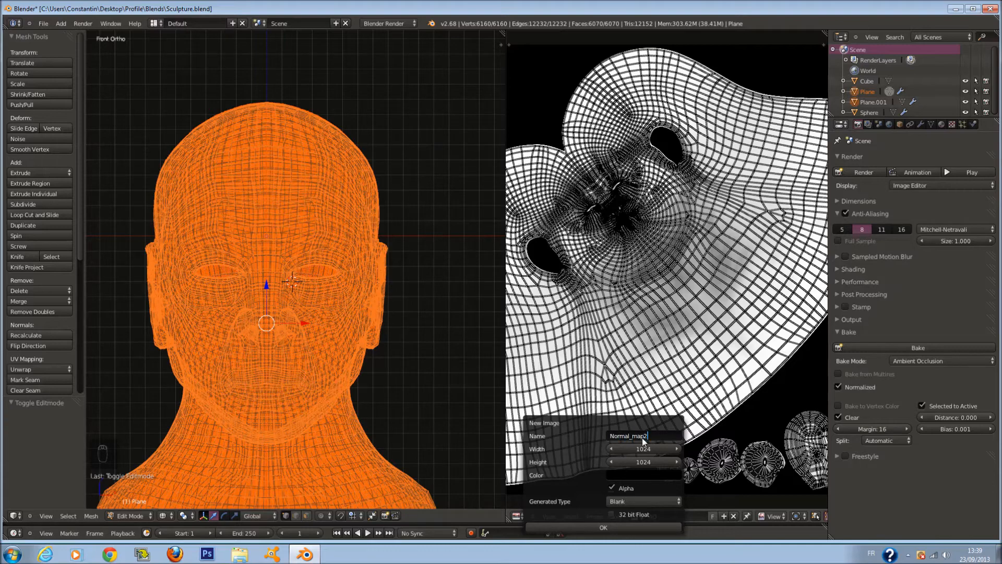
pyautogui.press('Return')
# Step: Set the new image's width to 4096 with a matching height and create the image
pyautogui.moveTo(641, 457); pyautogui.dragTo(648, 449)
pyautogui.hotkey('ctrl', 'v')
pyautogui.click(644, 449)
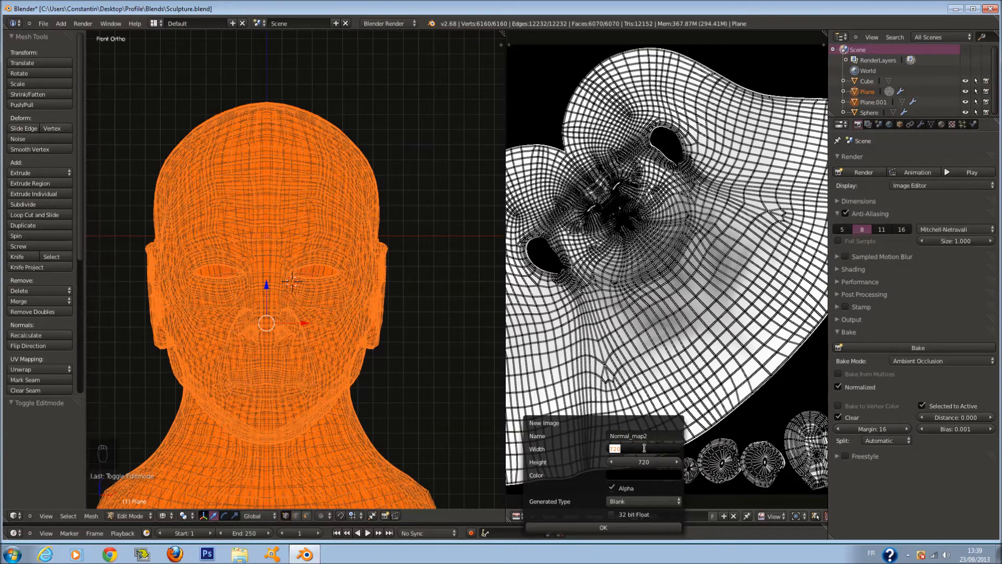
pyautogui.press('BackSpace')
pyautogui.press('BackSpace')
pyautogui.press('BackSpace')
pyautogui.press('BackSpace')
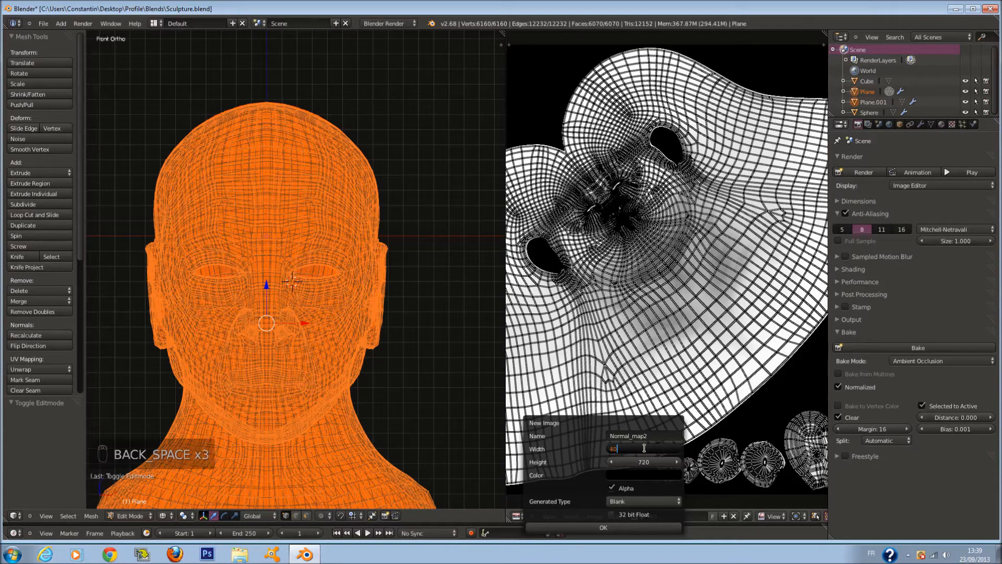
pyautogui.press('Return')
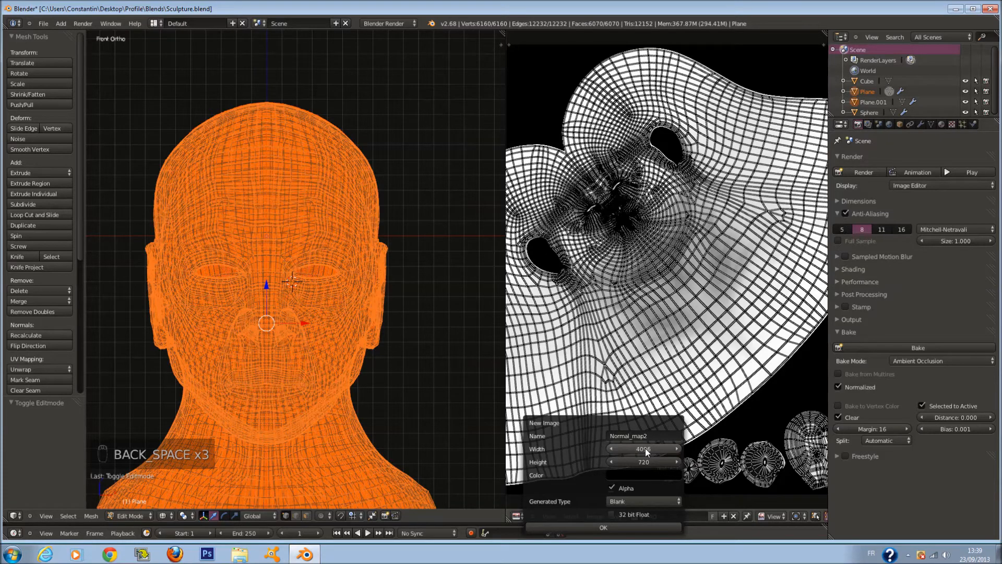
pyautogui.click(603, 527)
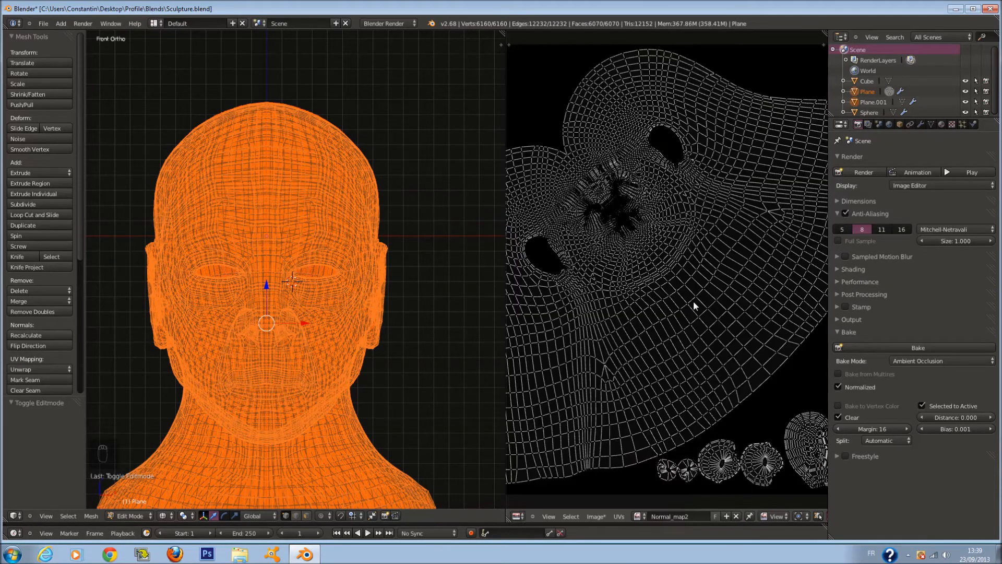
# Step: Save the file and bake the high-resolution detail to the new image using the Normals bake mode
pyautogui.scroll(-2, 694, 307)
pyautogui.hotkey('ctrl', 's')
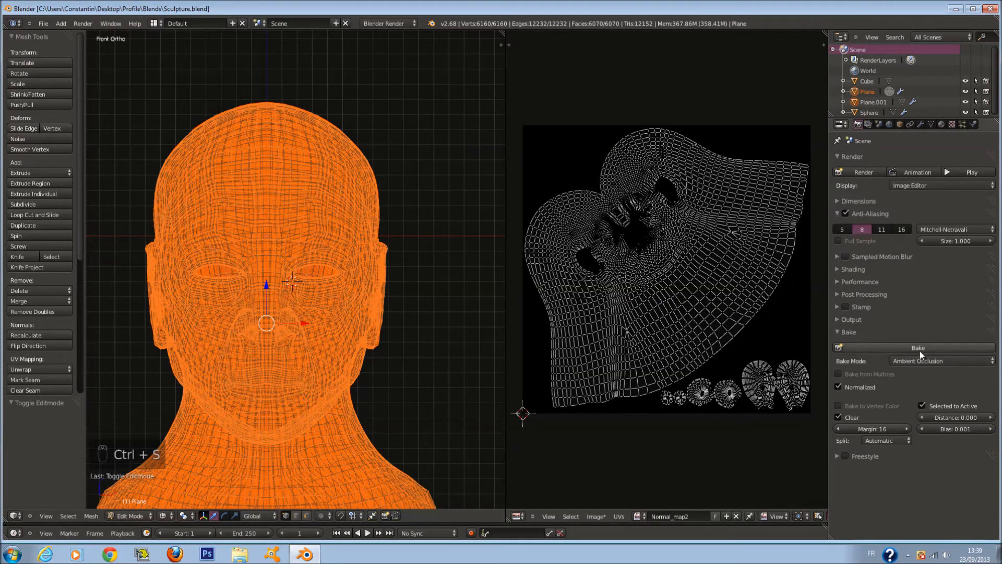
pyautogui.click(926, 360)
pyautogui.click(925, 318)
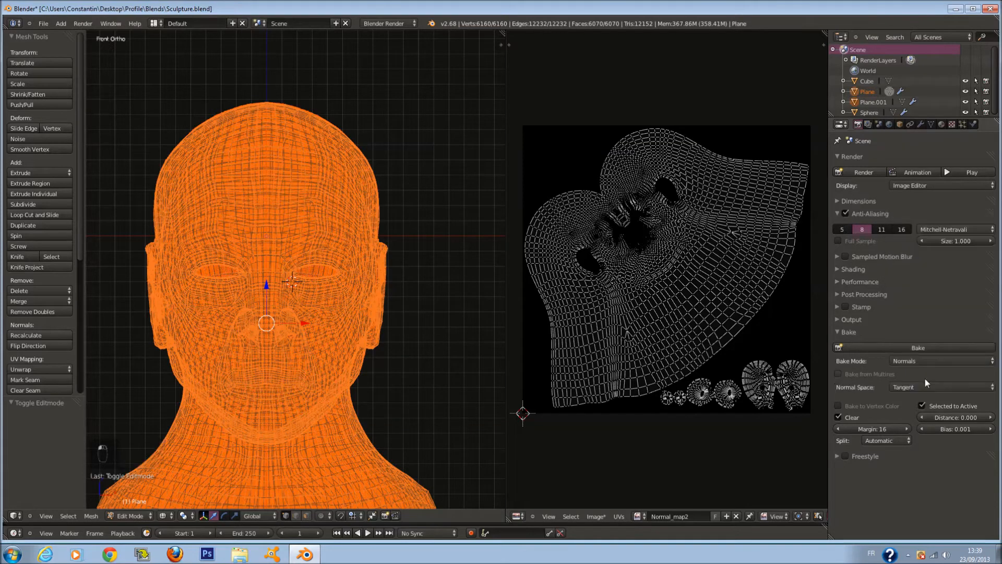
pyautogui.click(921, 348)
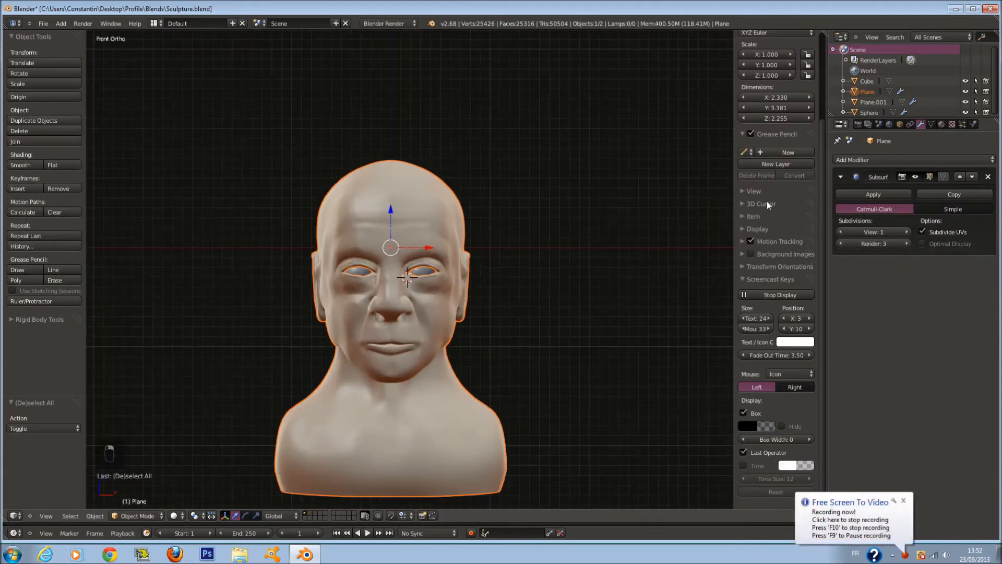
# Step: Save the scene as a new file named Retopologie.blend in the Blends folder
pyautogui.click(45, 27)
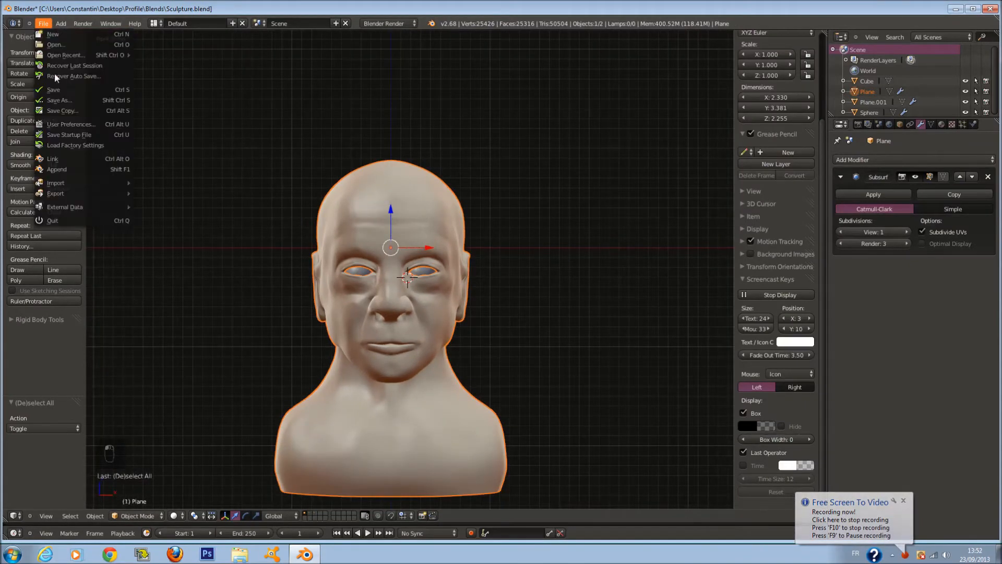
pyautogui.click(89, 100)
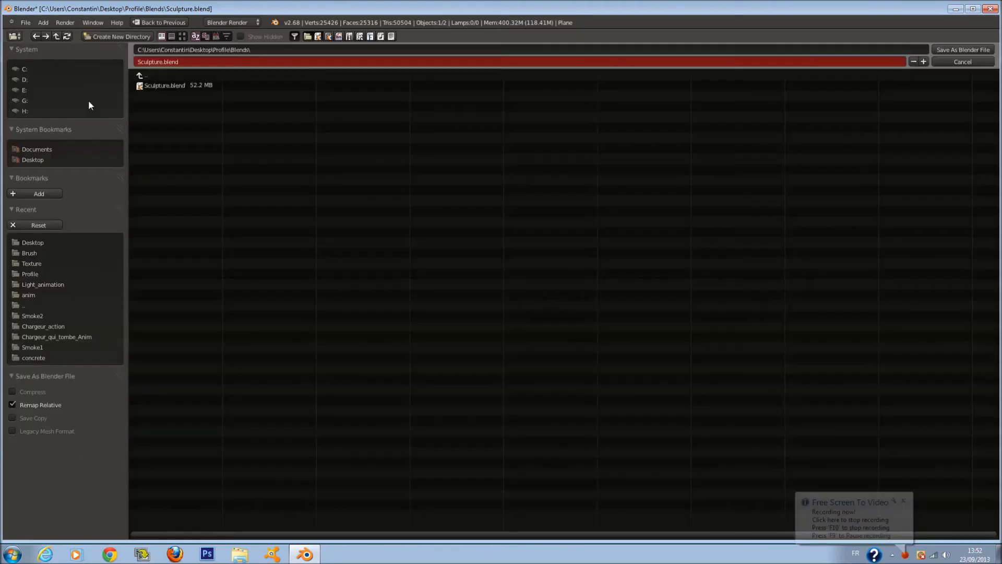
pyautogui.click(181, 61)
pyautogui.press('BackSpace')
pyautogui.write('Retopol')
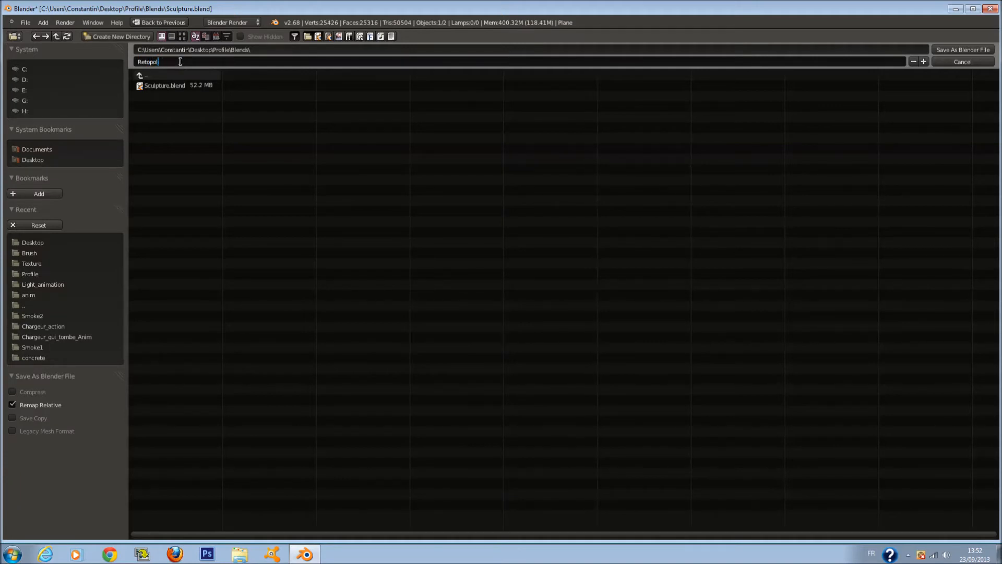
pyautogui.write('ogie')
pyautogui.press('Return')
pyautogui.click(973, 51)
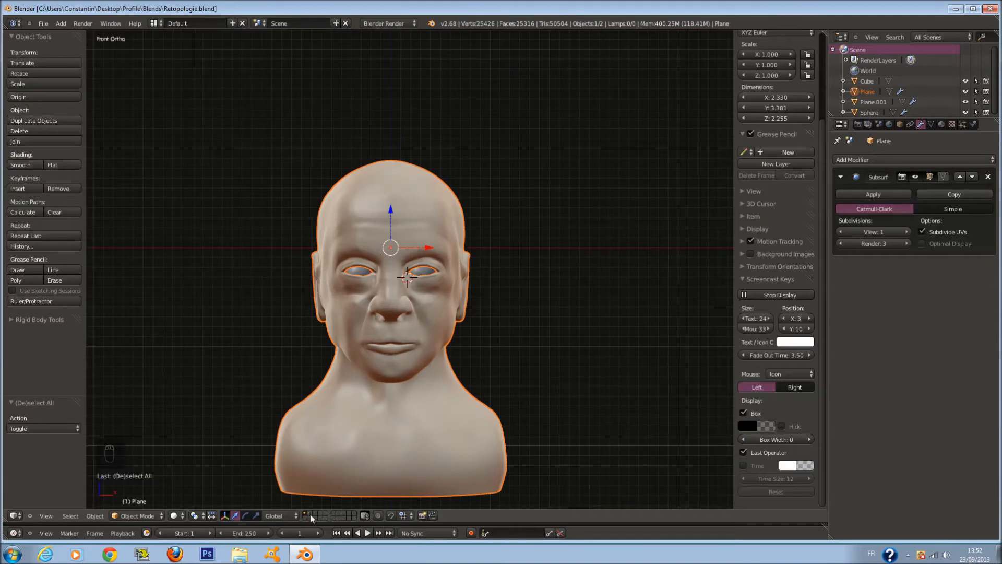
# Step: Show the second layer and delete the head sculpt on it
pyautogui.click(310, 515)
pyautogui.press('a')
pyautogui.press('x')
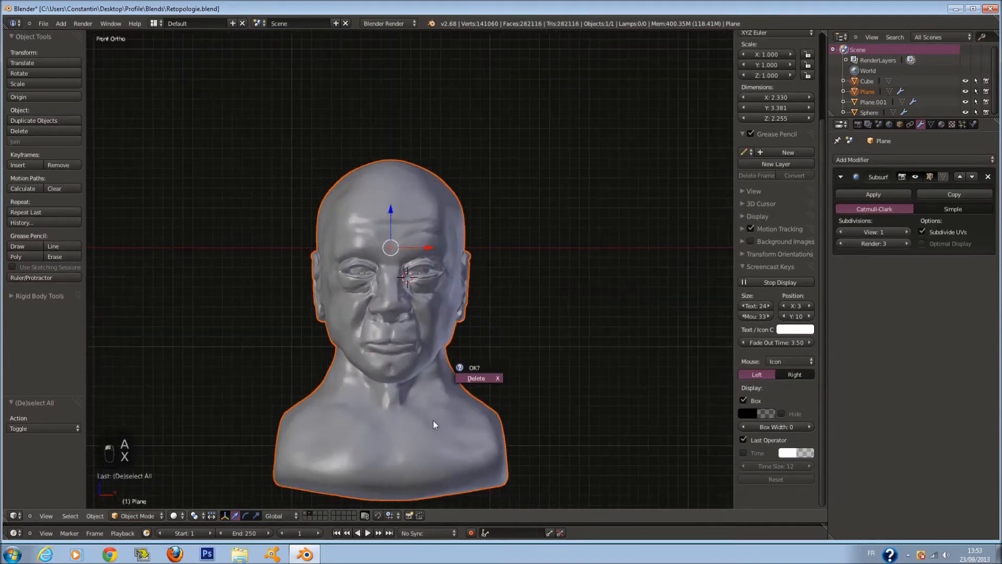
pyautogui.press('Return')
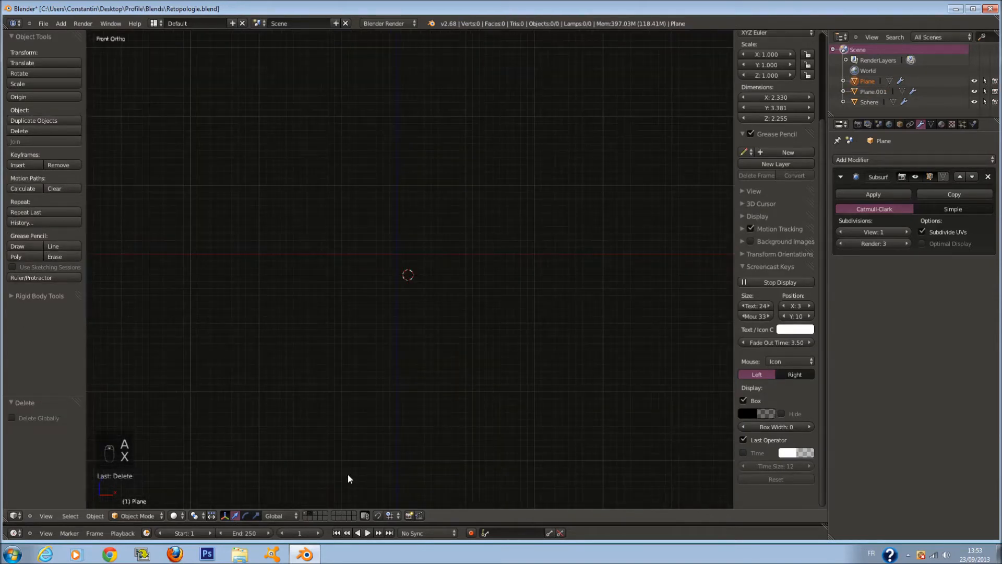
# Step: Show the third layer and delete the Plane.001 head mesh on it
pyautogui.click(314, 513)
pyautogui.press('a')
pyautogui.press('x')
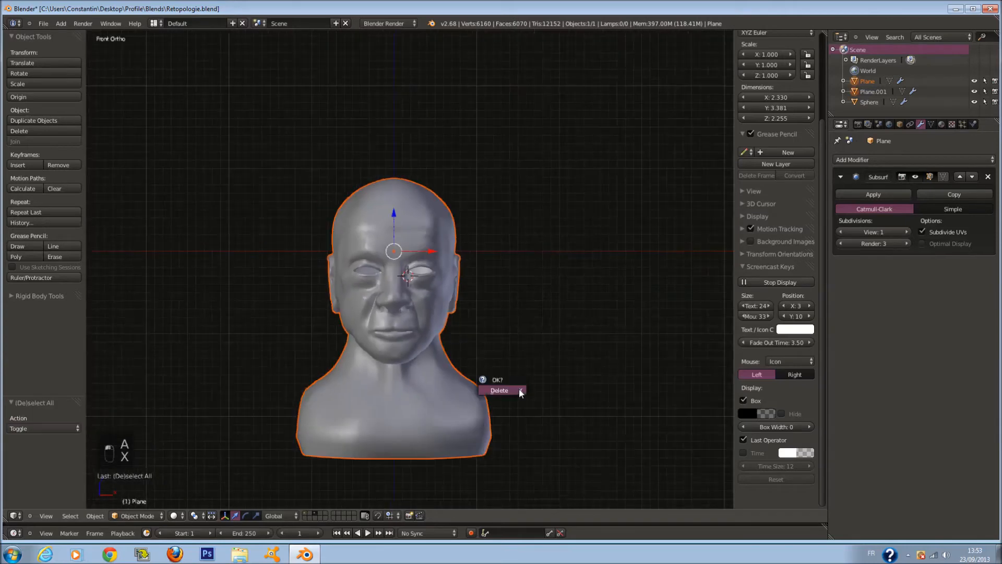
pyautogui.press('Return')
# Step: Show the first layer with nothing selected and save the file
pyautogui.click(306, 515)
pyautogui.press('a')
pyautogui.hotkey('ctrl', 's')
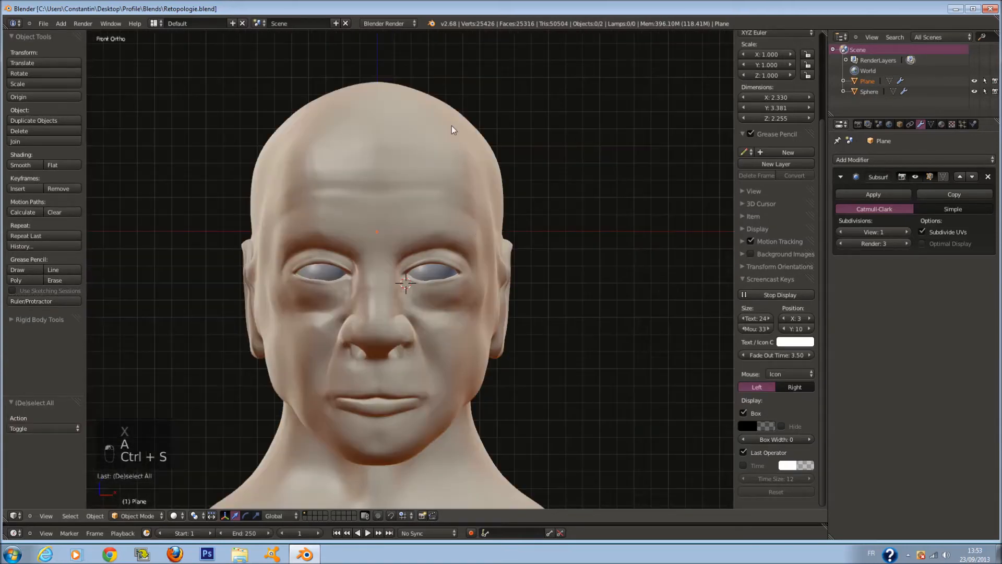
pyautogui.scroll(-3, 453, 125)
pyautogui.hotkey('ctrl', 's')
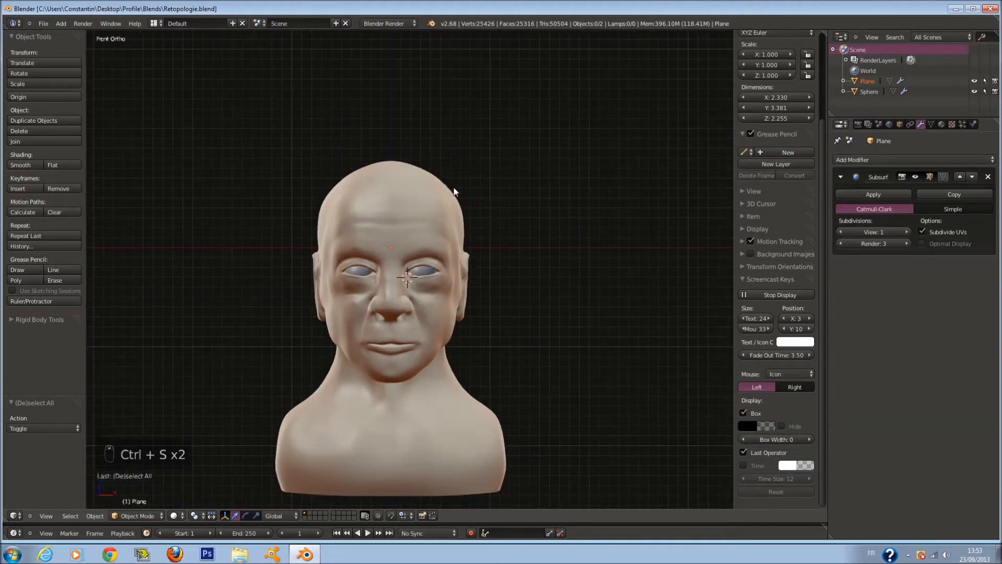
# Step: Select the head mesh and change the viewport matcap to the matte reddish-brown clay one
pyautogui.rightClick(455, 192)
pyautogui.scroll(1, 454, 192)
pyautogui.click(774, 279)
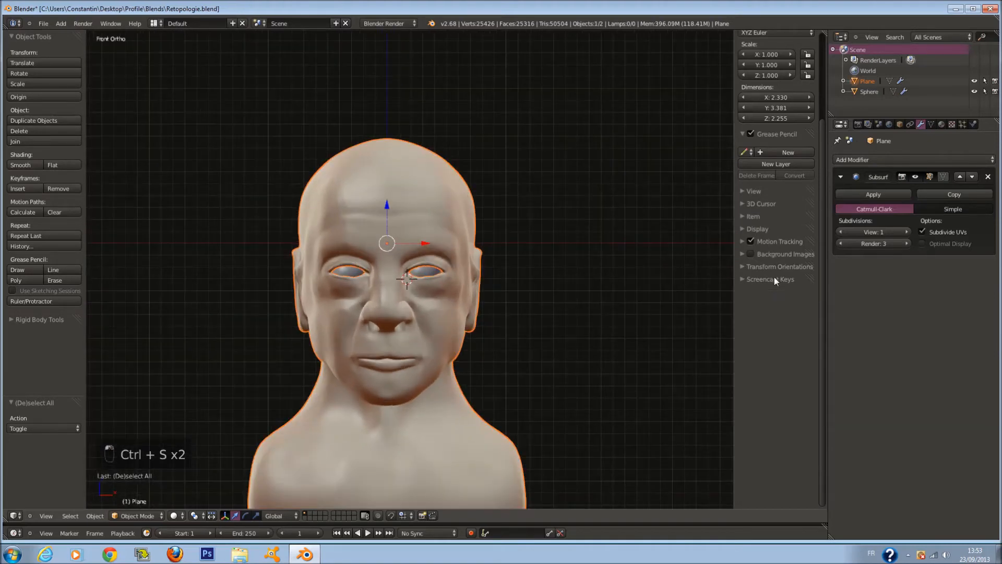
pyautogui.click(765, 228)
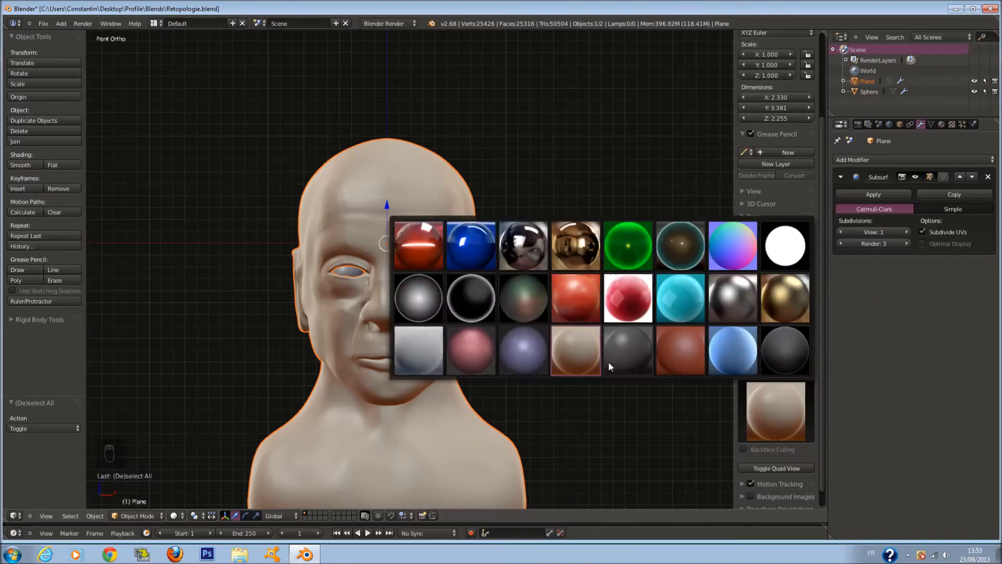
pyautogui.click(682, 347)
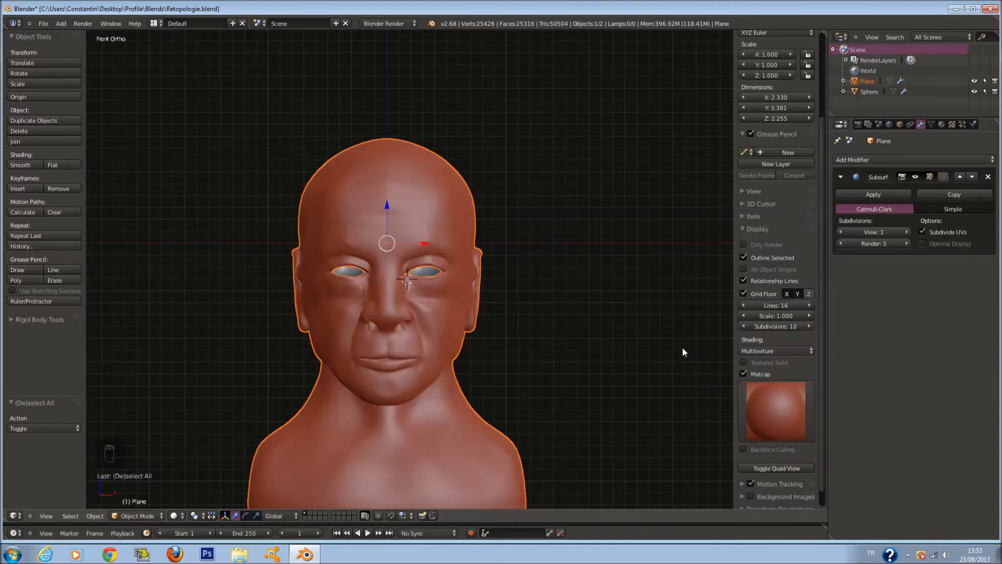
# Step: Change the viewport matcap to the beige clay one with orange-brown edges and clear the selection
pyautogui.click(763, 396)
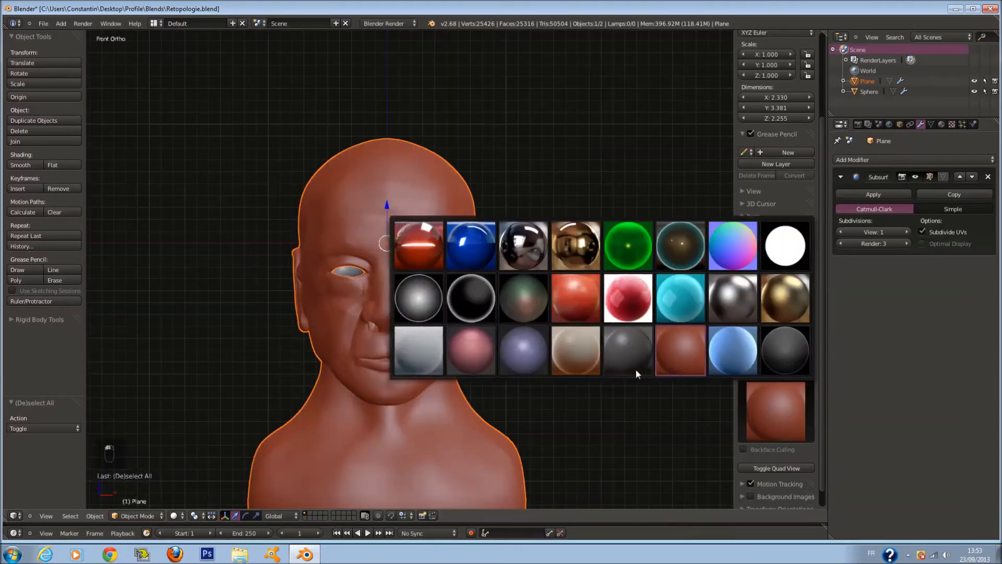
pyautogui.click(591, 361)
pyautogui.moveTo(588, 362); pyautogui.dragTo(561, 251, button='middle')
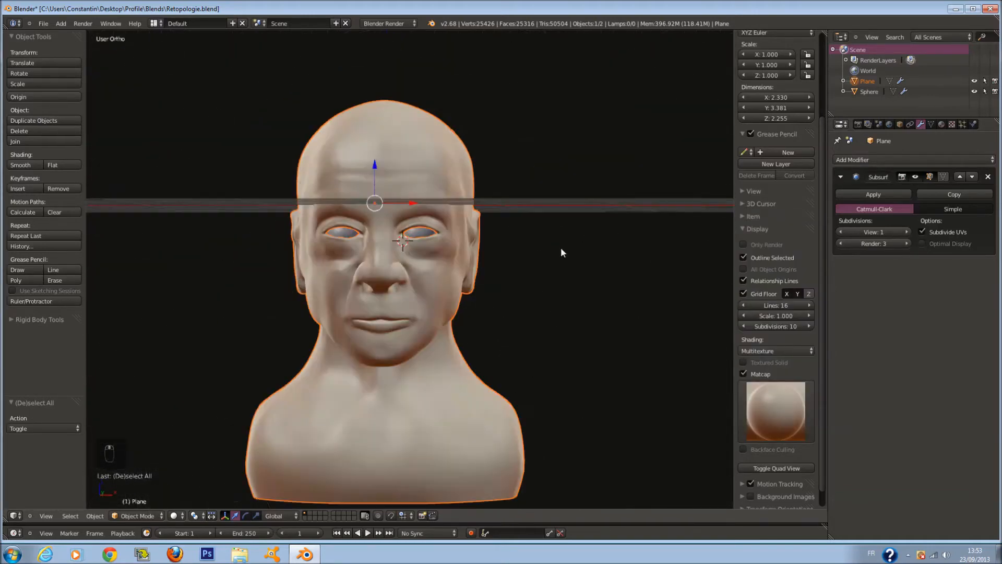
pyautogui.scroll(4, 563, 252)
pyautogui.press('KP_1')
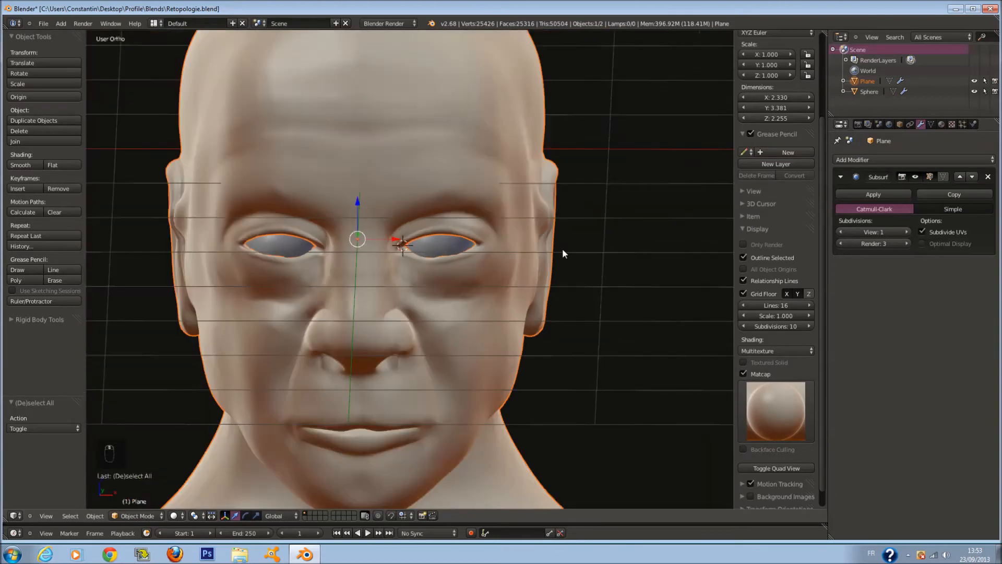
pyautogui.press('a')
pyautogui.press('a')
pyautogui.press('a')
pyautogui.press('a')
pyautogui.press('a')
pyautogui.scroll(-4, 564, 245)
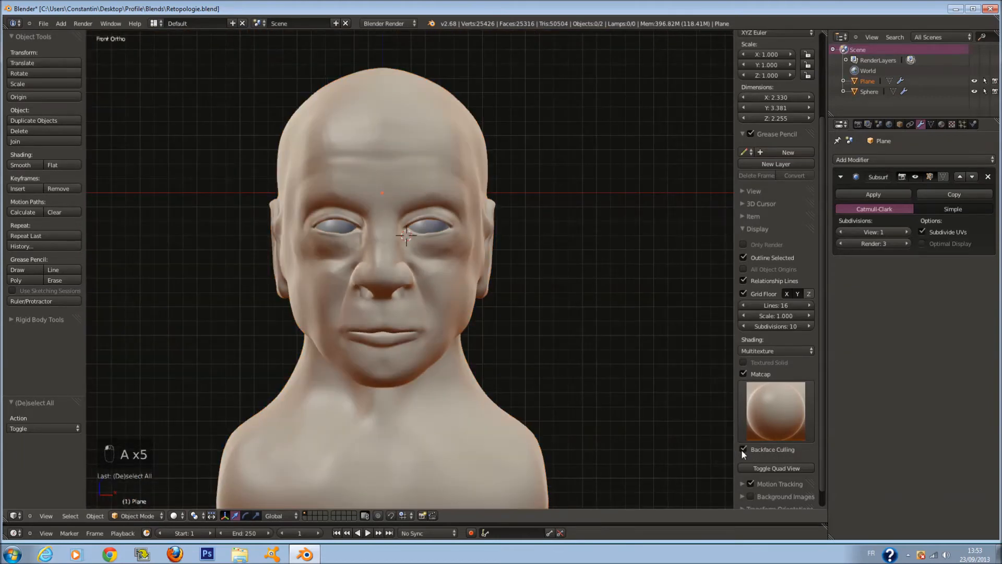
# Step: Select the head mesh and set its material's diffuse color to orange
pyautogui.scroll(5, 587, 412)
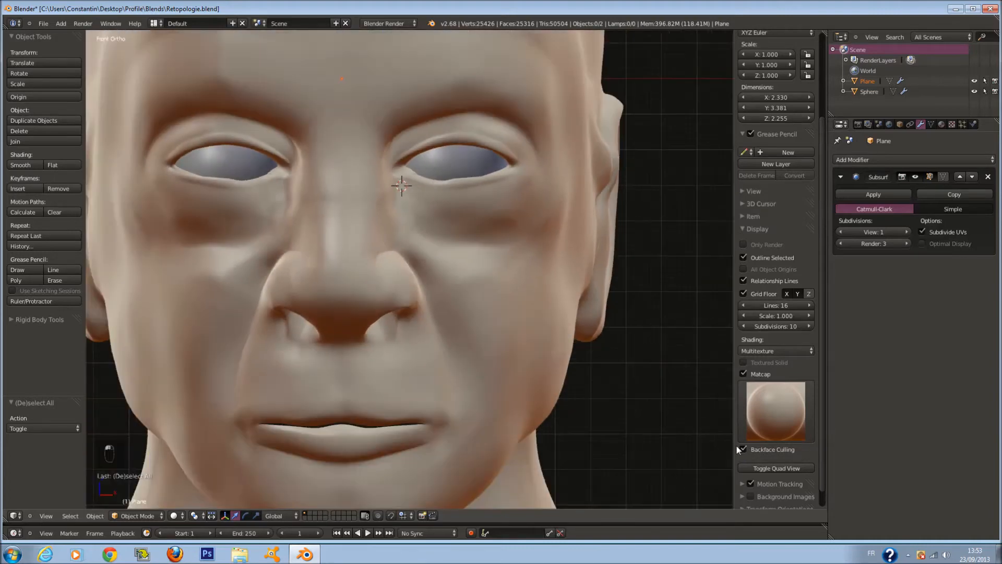
pyautogui.rightClick(543, 285)
pyautogui.scroll(-5, 543, 284)
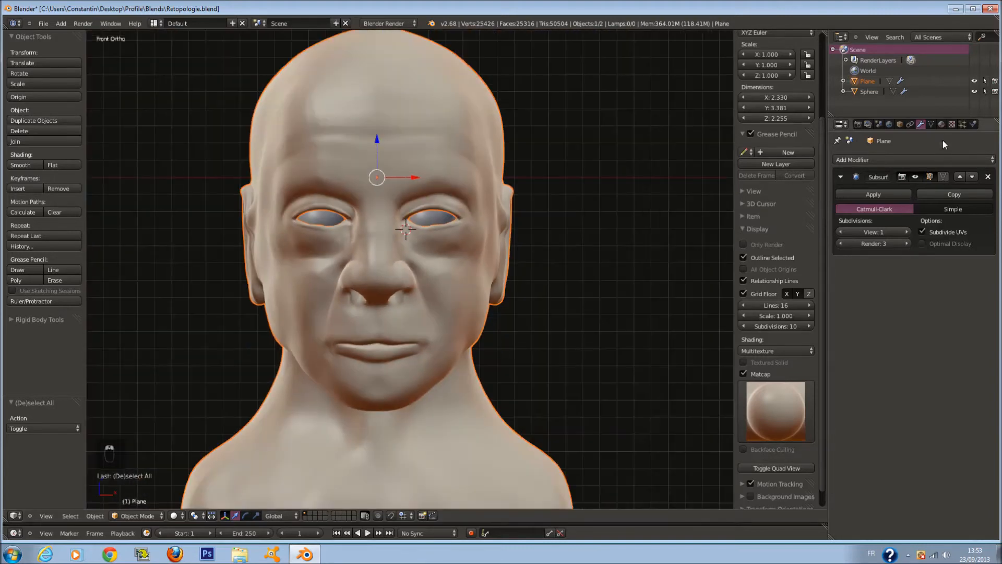
pyautogui.click(941, 125)
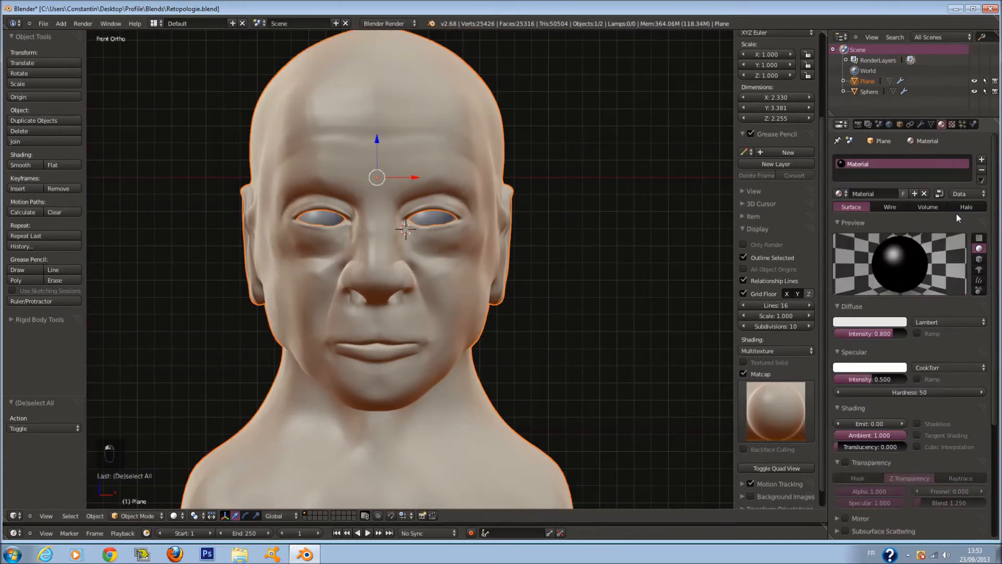
pyautogui.click(894, 322)
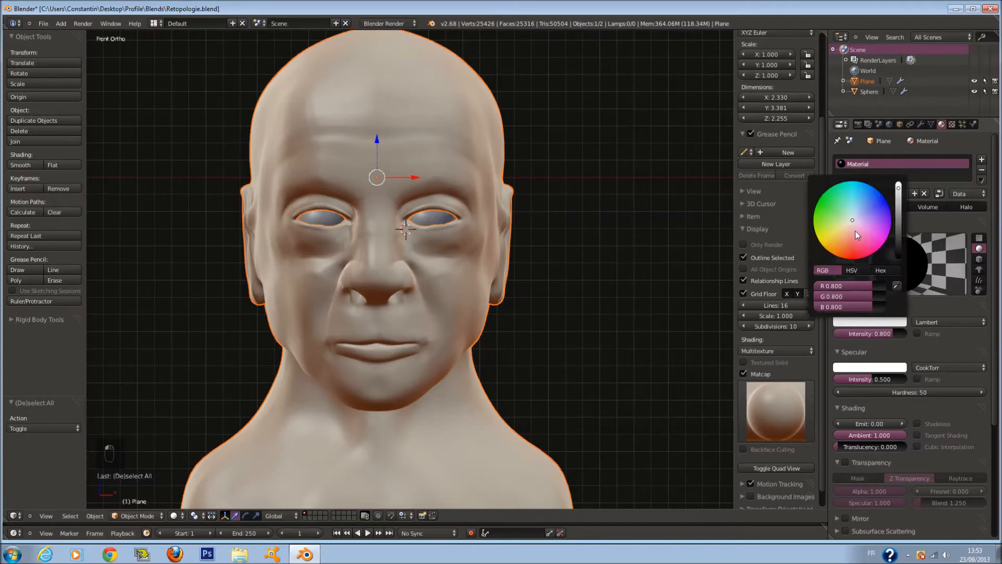
pyautogui.moveTo(856, 235); pyautogui.dragTo(835, 268)
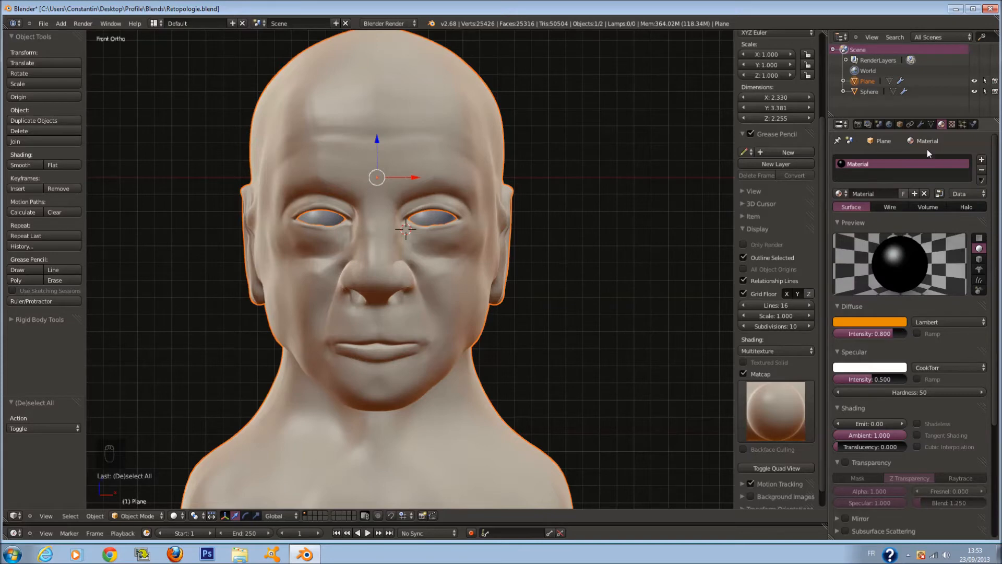
# Step: Remove Texture.001 from the head's material and soften the diffuse color to pale orange, about R 0.800, G 0.490, B 0.203
pyautogui.click(950, 125)
pyautogui.scroll(5, 971, 279)
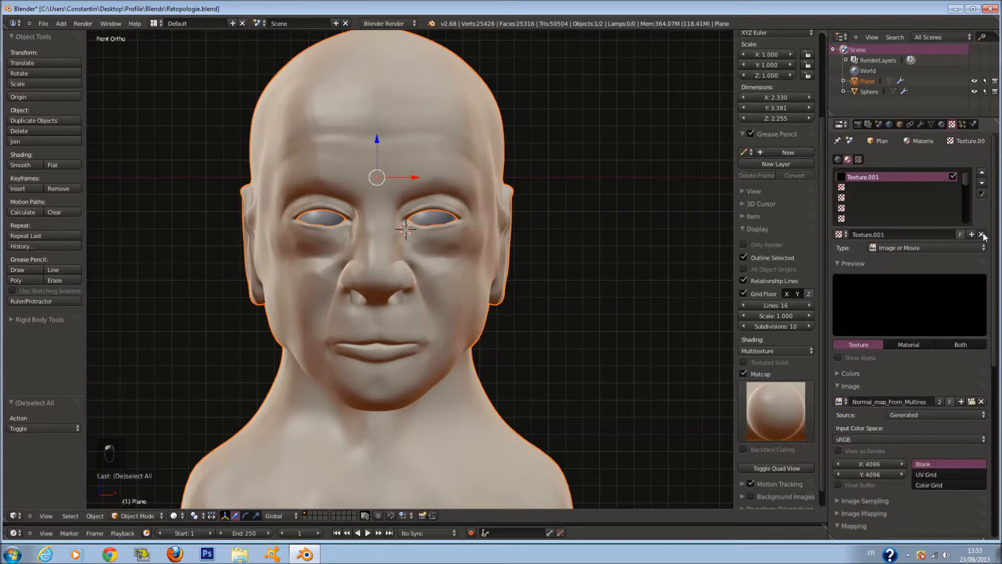
pyautogui.click(943, 125)
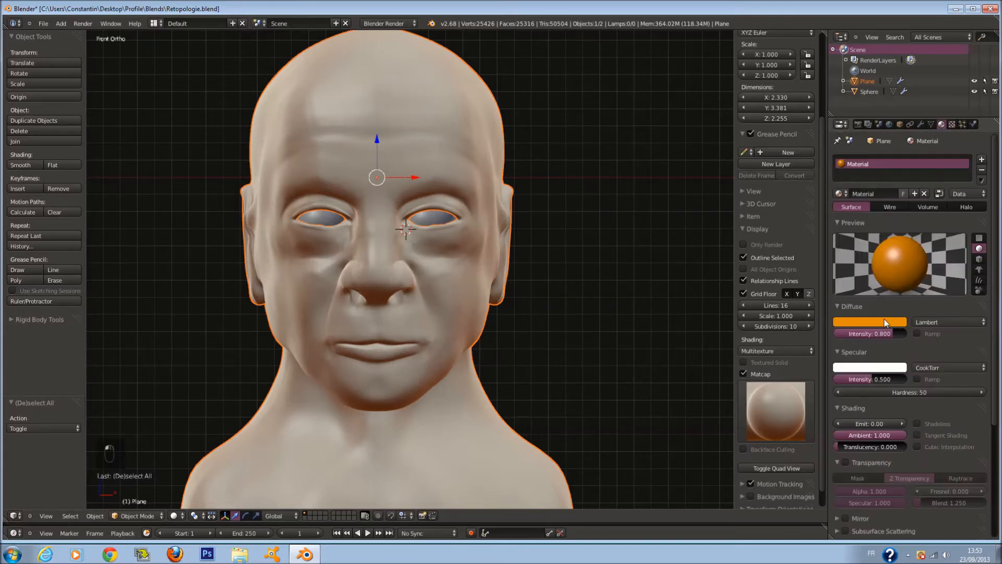
pyautogui.click(890, 321)
pyautogui.moveTo(838, 227); pyautogui.dragTo(838, 245)
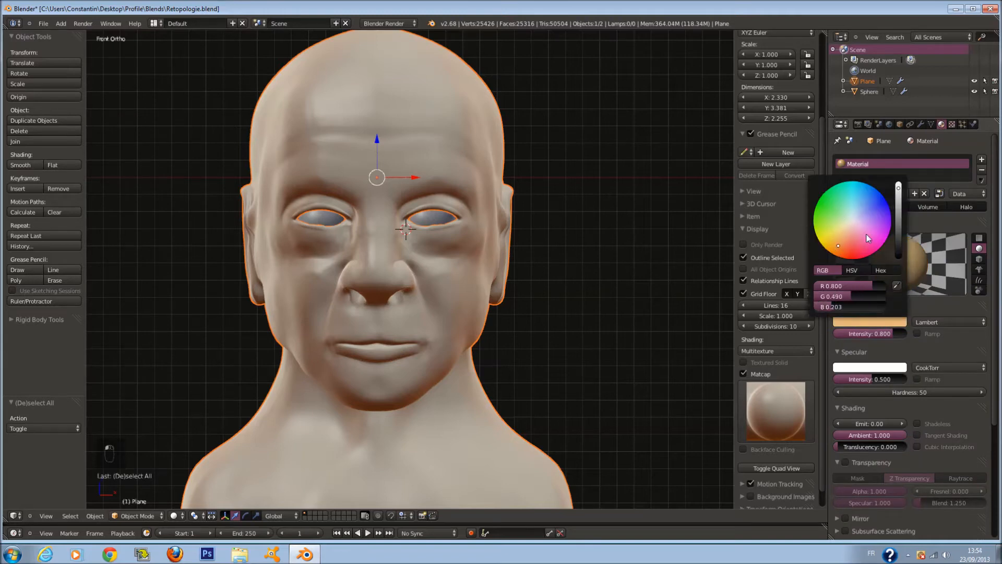
# Step: Try a yellow specular color on the head's material and return it to white
pyautogui.click(887, 367)
pyautogui.moveTo(858, 274); pyautogui.dragTo(840, 283)
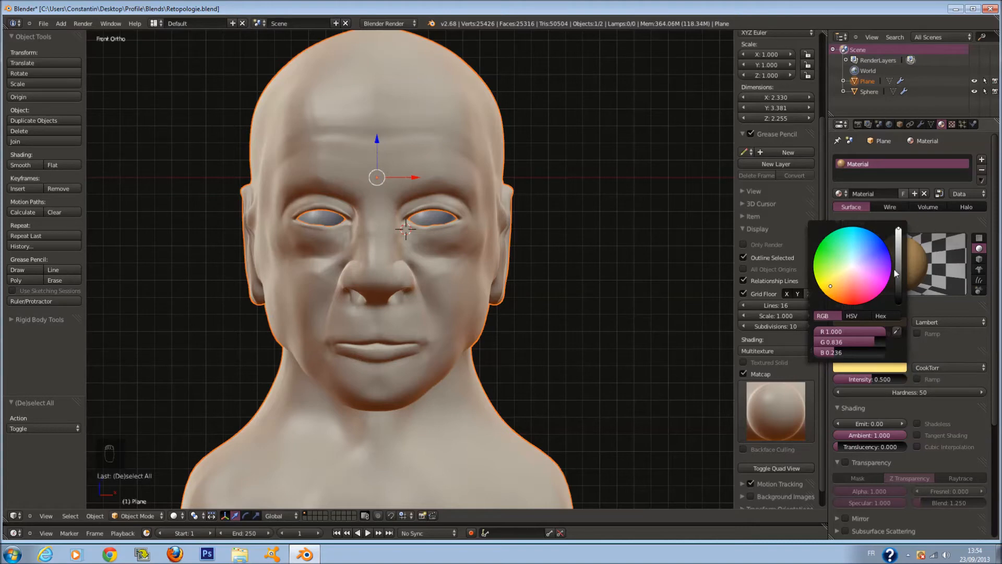
pyautogui.click(876, 367)
pyautogui.click(851, 266)
# Step: Enable Subsurface Scattering on the head's material and apply the Skin2 preset
pyautogui.scroll(-1, 861, 388)
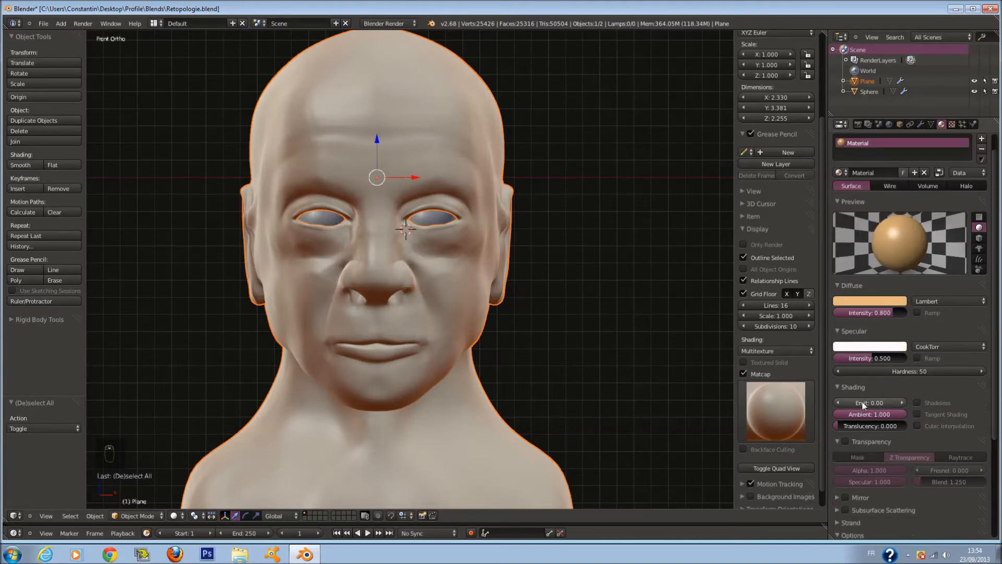
pyautogui.click(860, 387)
pyautogui.click(862, 400)
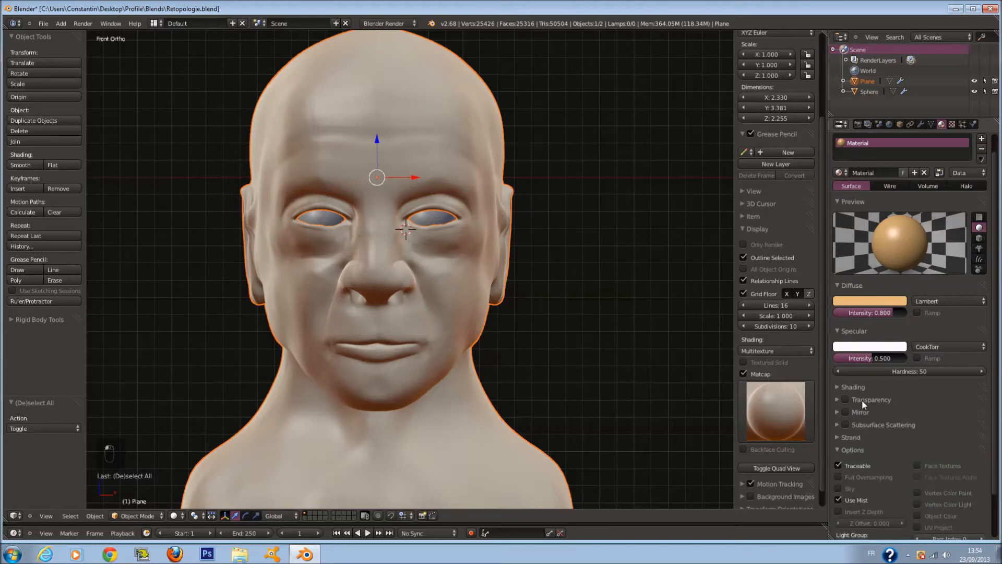
pyautogui.click(846, 412)
pyautogui.click(846, 424)
pyautogui.click(881, 426)
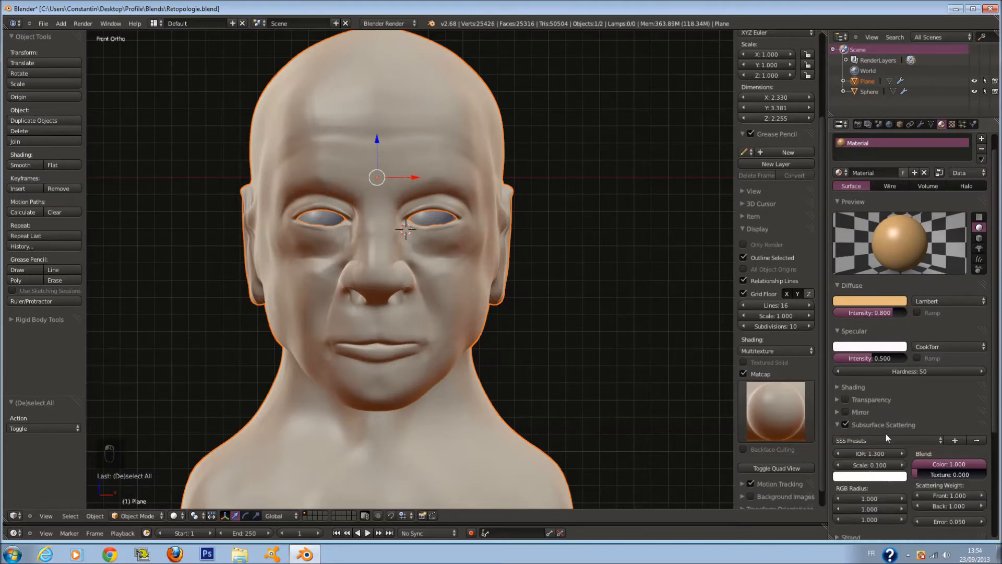
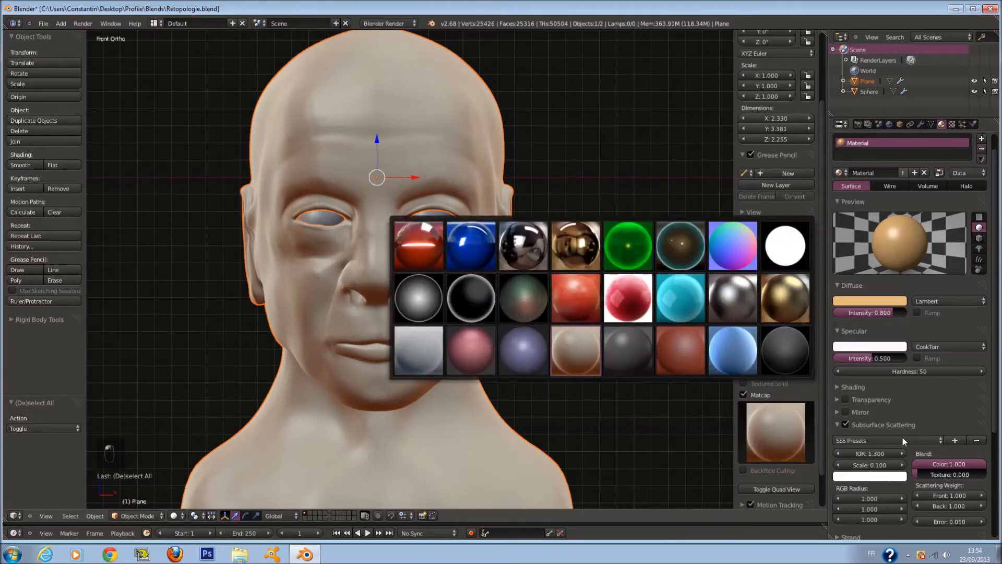
pyautogui.click(902, 440)
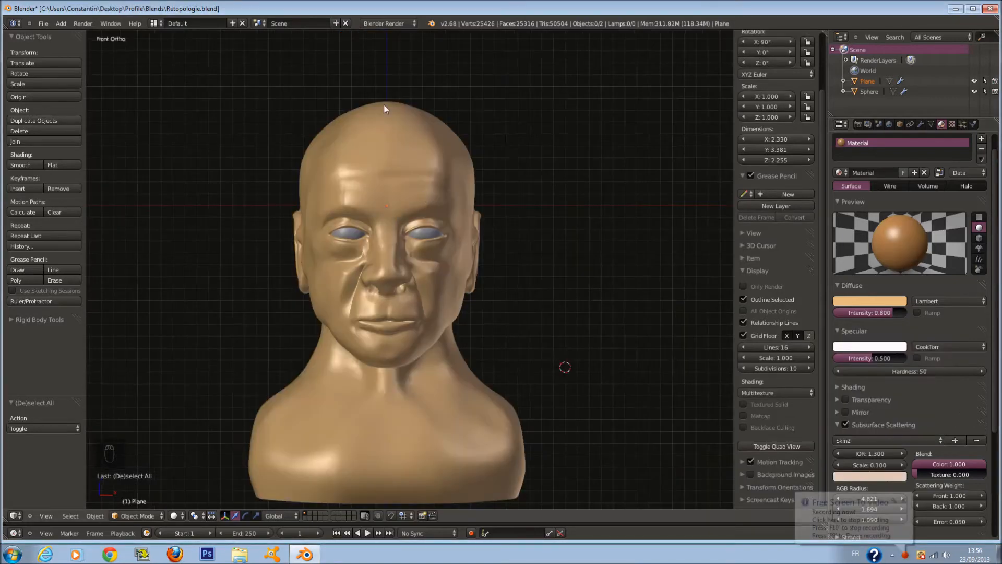
# Step: Add a new texture to the head's material and set its type to Image or Movie
pyautogui.scroll(-1, 418, 136)
pyautogui.scroll(3, 421, 129)
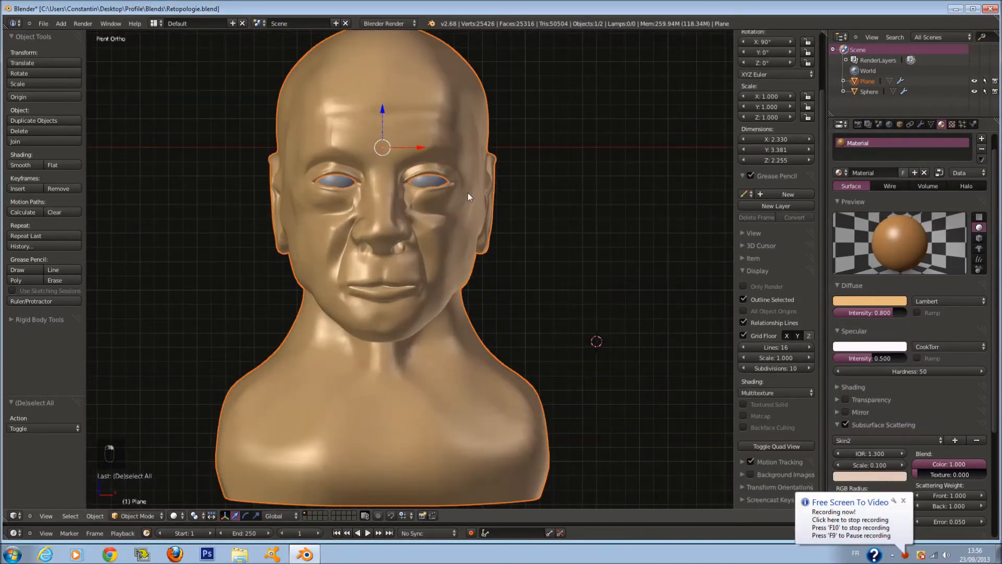
pyautogui.click(948, 126)
pyautogui.click(929, 234)
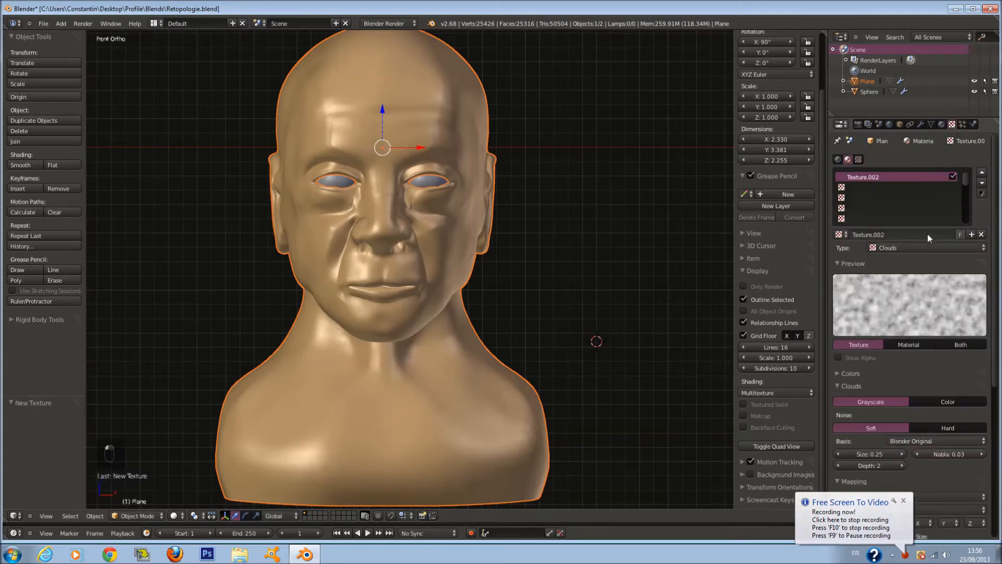
pyautogui.click(926, 248)
pyautogui.click(938, 206)
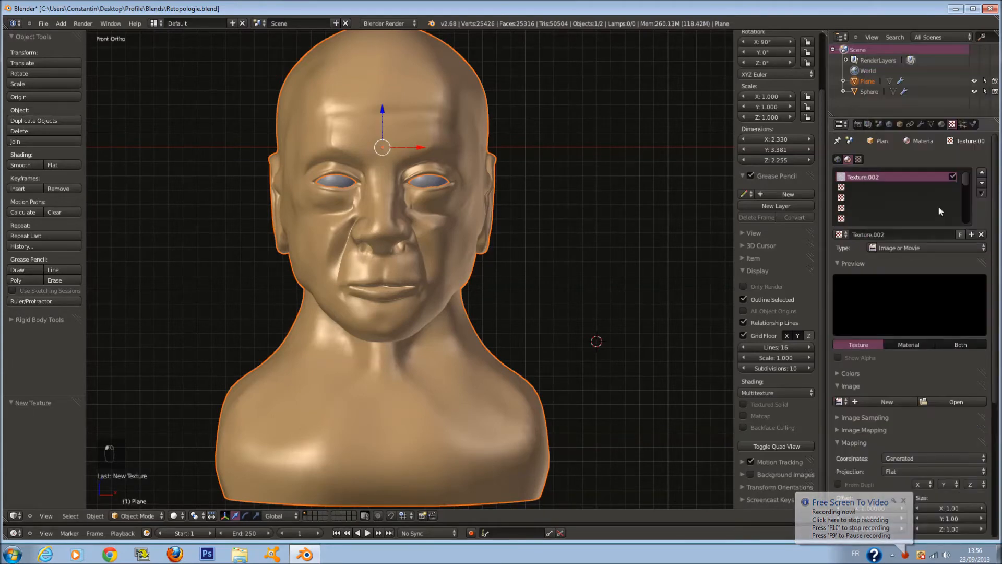
pyautogui.click(932, 459)
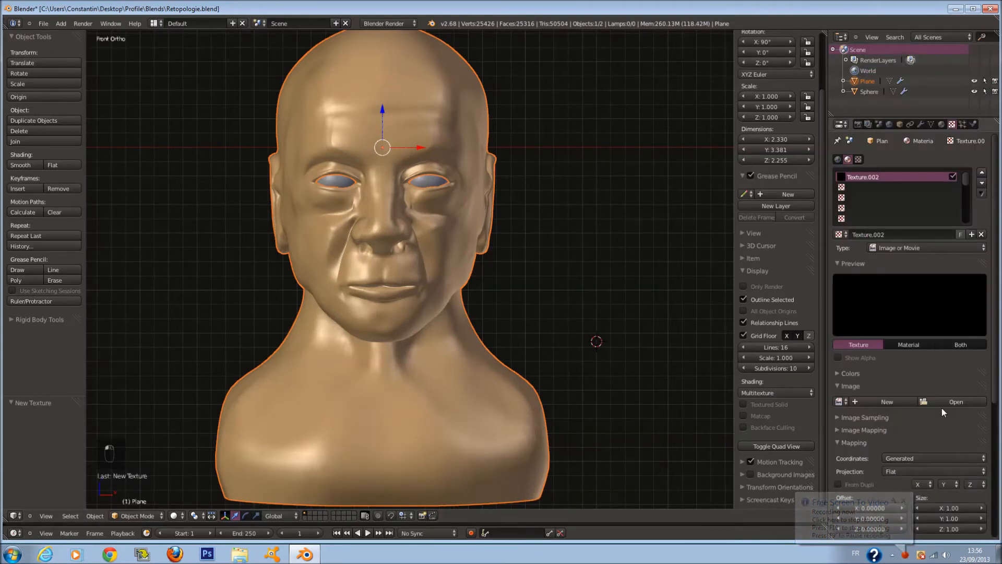
# Step: Load Matcap.png from the Texture folder as the new texture's image
pyautogui.click(943, 403)
pyautogui.click(48, 262)
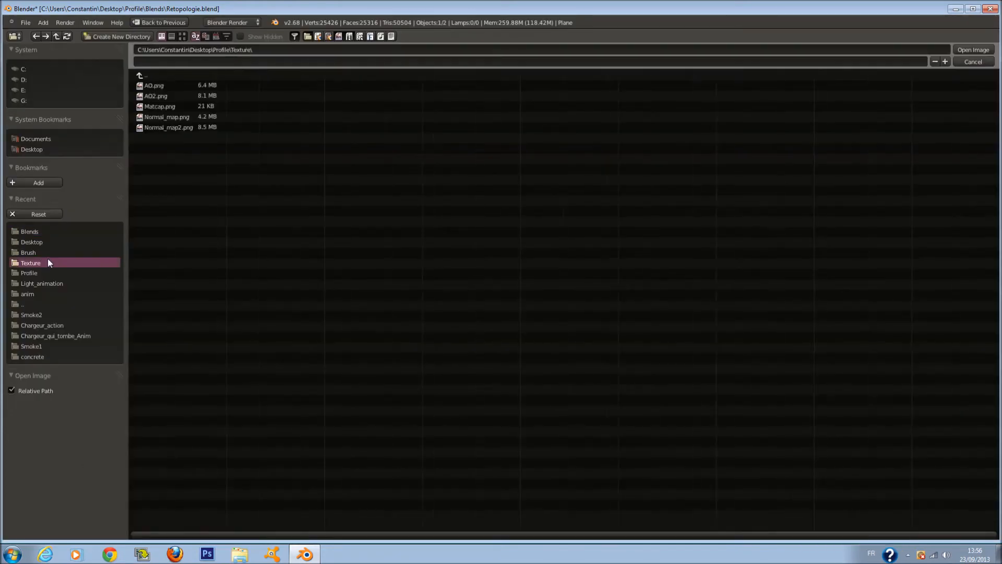
pyautogui.click(183, 107)
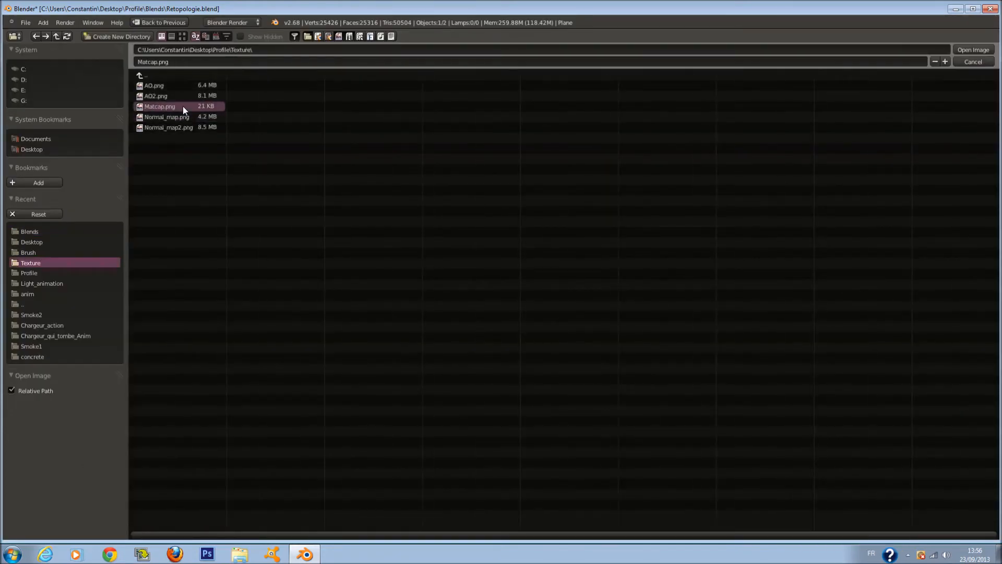
pyautogui.click(973, 50)
pyautogui.scroll(-3, 525, 252)
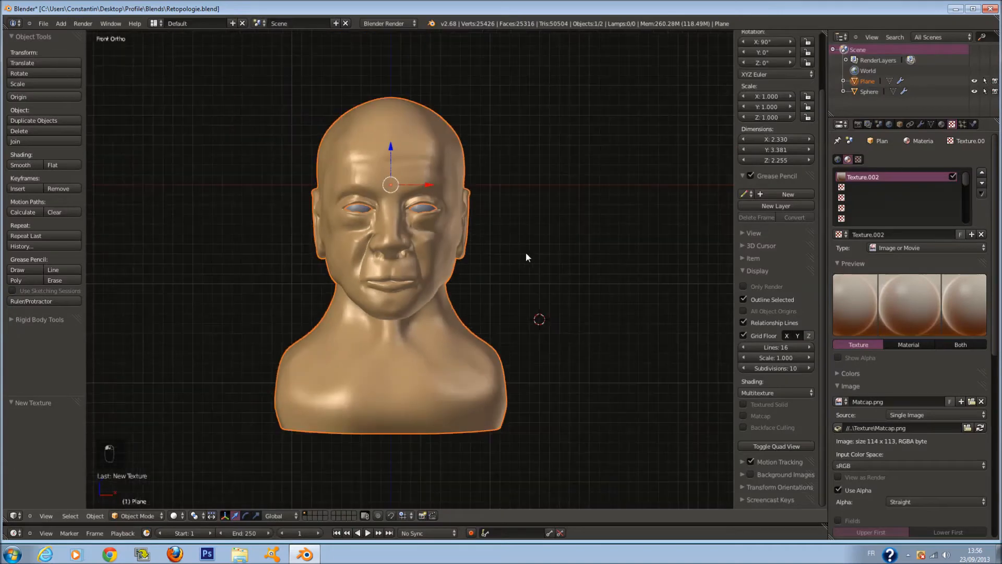
# Step: Set the Matcap texture's mapping coordinates to Normal and switch the viewport to textured shading
pyautogui.click(866, 388)
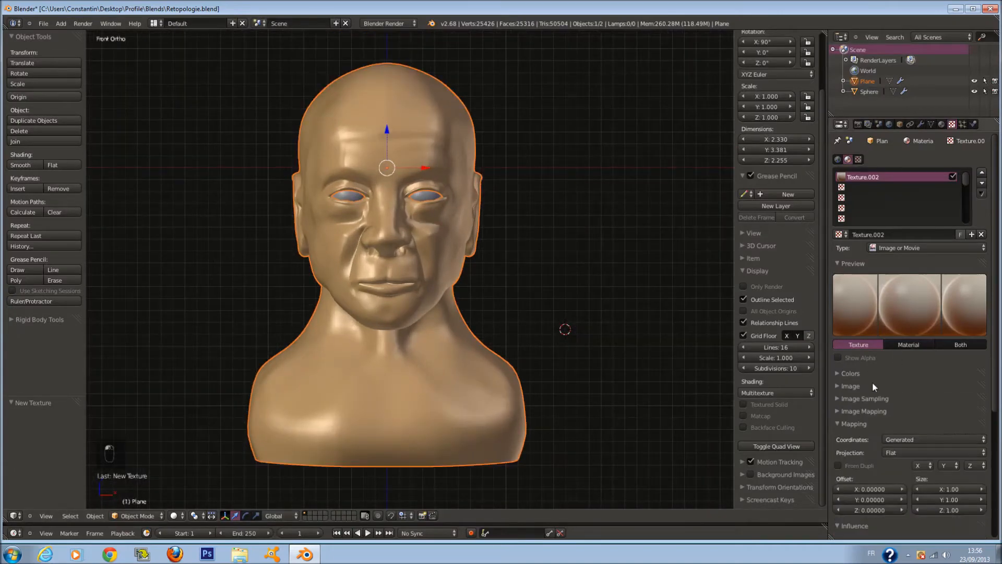
pyautogui.scroll(-1, 873, 381)
pyautogui.click(914, 419)
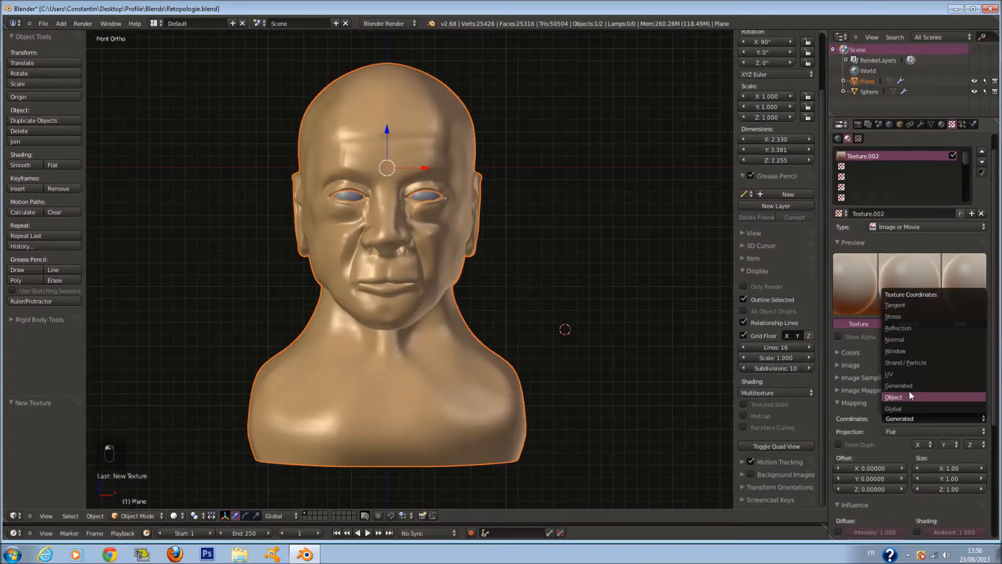
pyautogui.click(919, 337)
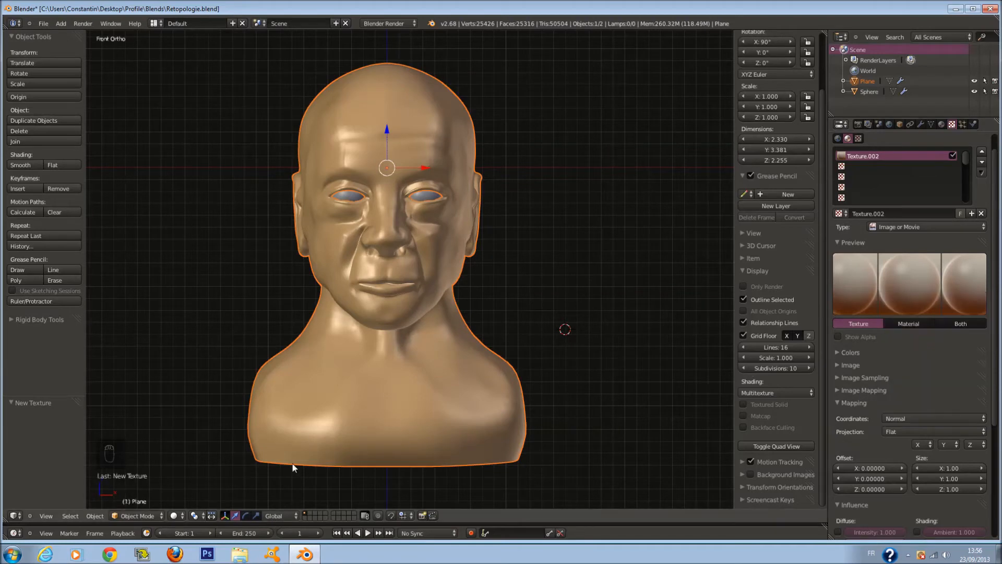
pyautogui.click(174, 516)
pyautogui.click(189, 471)
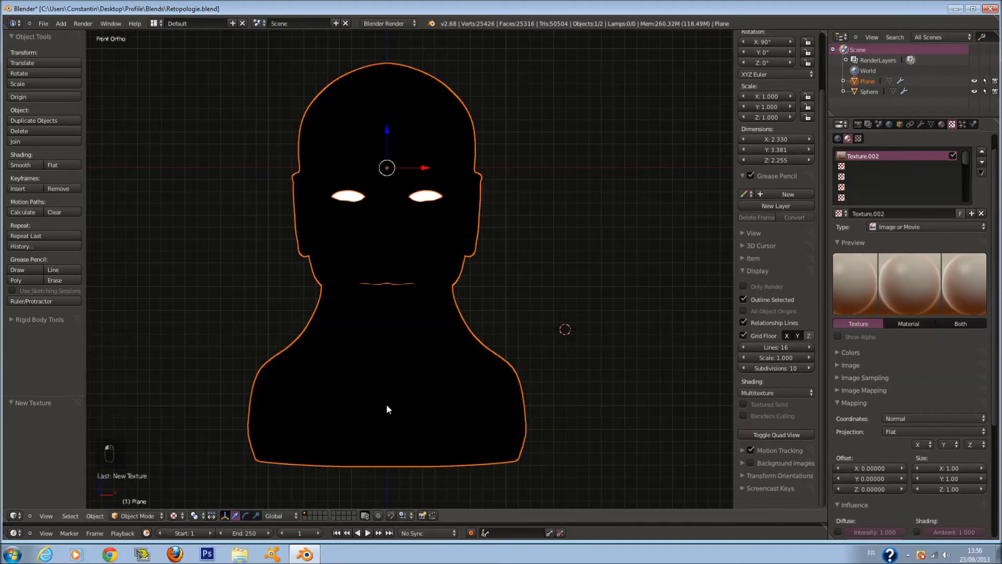
# Step: Add a Point lamp at the centered 3D cursor and move it about -2.438 along Y, in front of the face
pyautogui.hotkey('shift', 'c')
pyautogui.press('a')
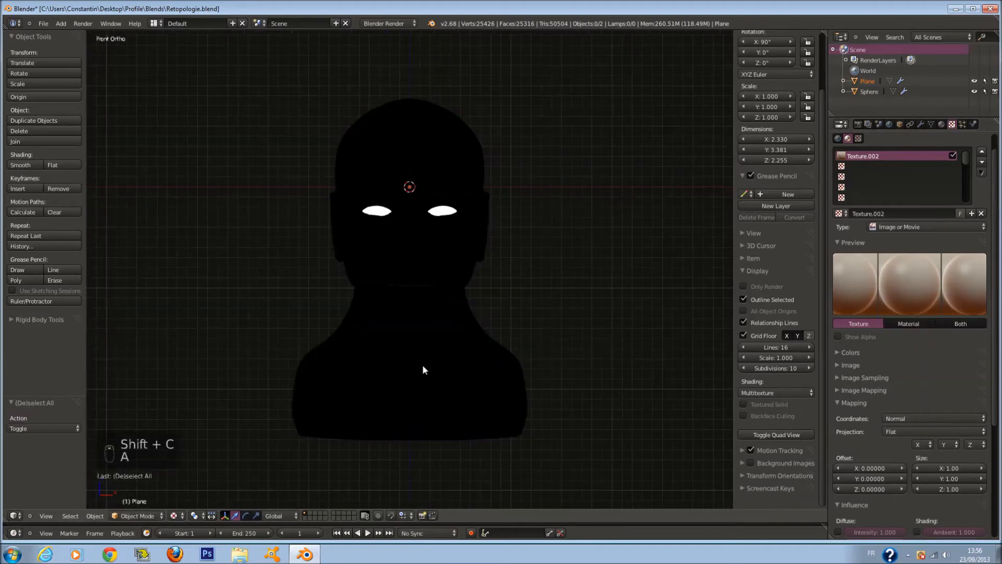
pyautogui.hotkey('shift', 'a')
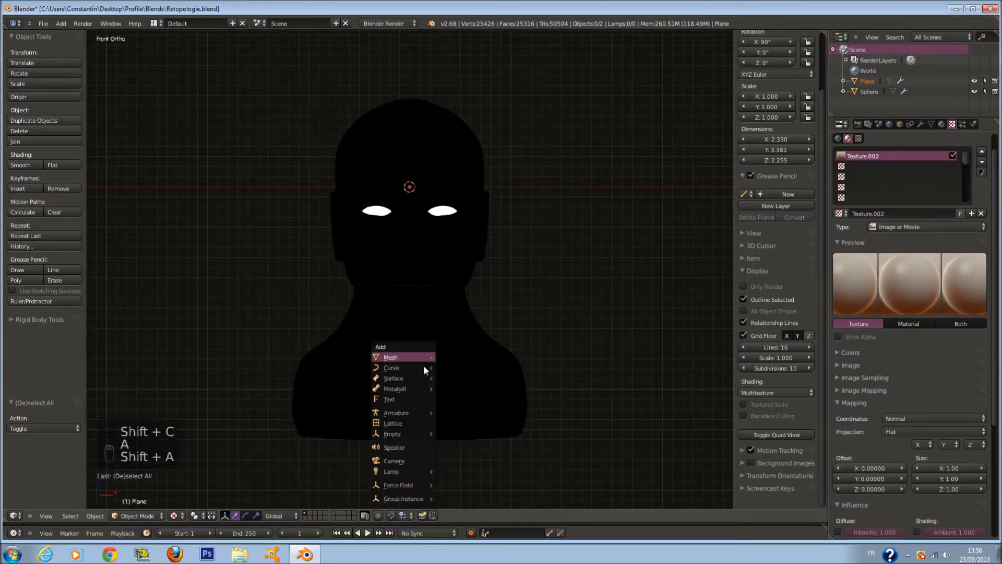
pyautogui.moveTo(418, 471)
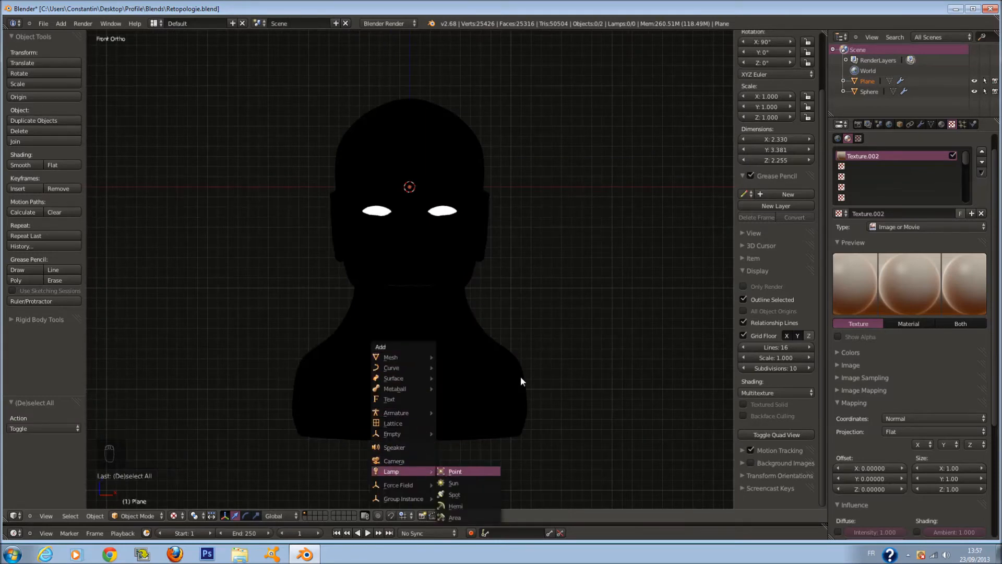
pyautogui.press('Return')
pyautogui.moveTo(593, 228); pyautogui.dragTo(456, 163, button='middle')
pyautogui.press('g')
pyautogui.press('y')
pyautogui.click(295, 280)
# Step: Collapse the viewport's Display settings and unlink the texture from the TexDraw brush
pyautogui.press('n')
pyautogui.press('n')
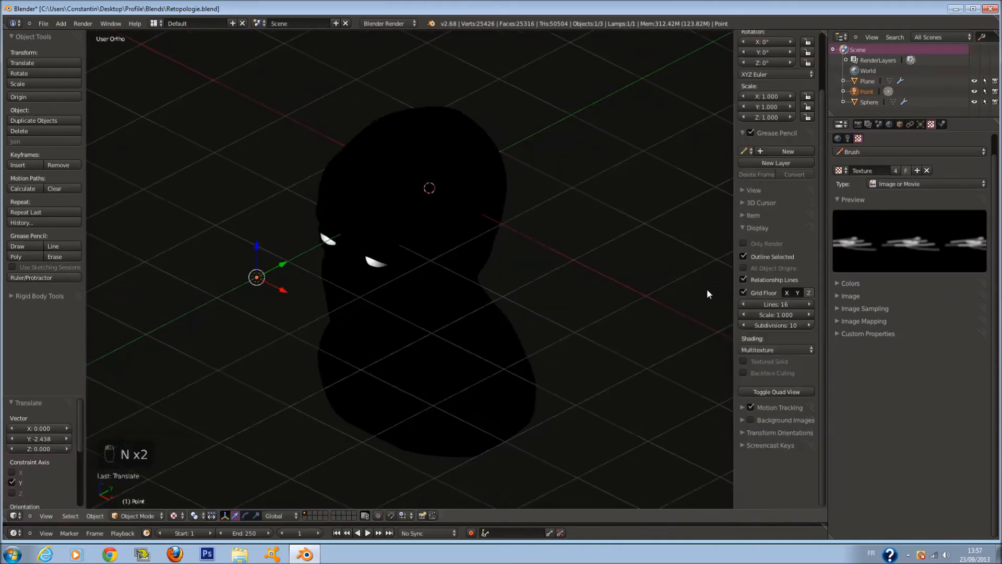
pyautogui.click(768, 229)
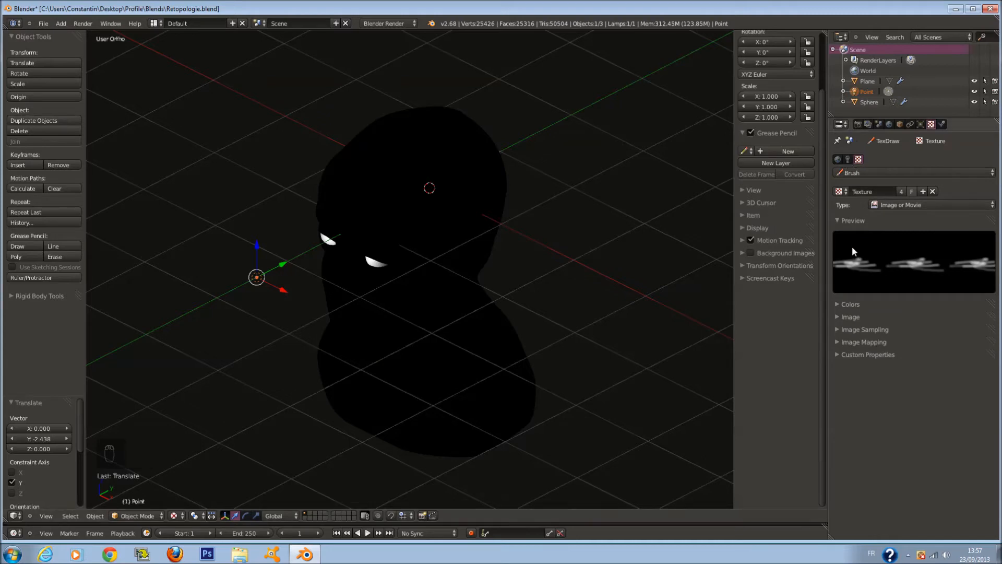
pyautogui.click(934, 190)
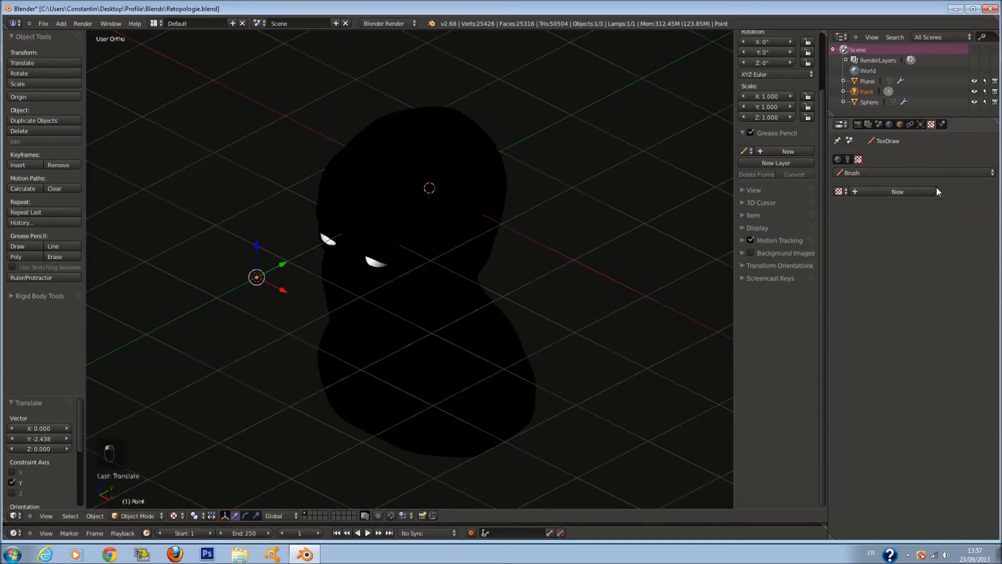
# Step: Set the viewport's shading mode to GLSL and inspect the lit head
pyautogui.click(765, 229)
pyautogui.click(778, 350)
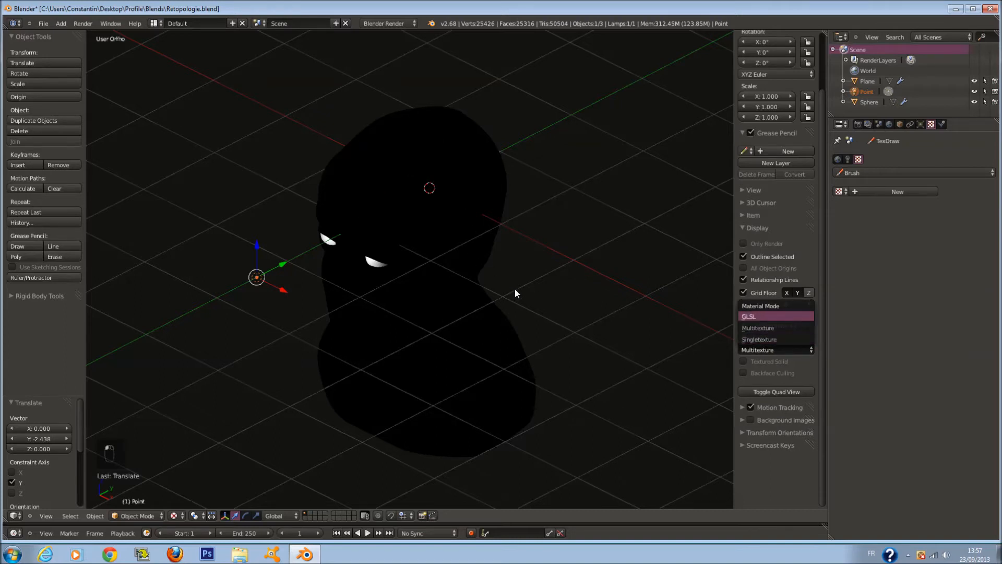
pyautogui.click(752, 316)
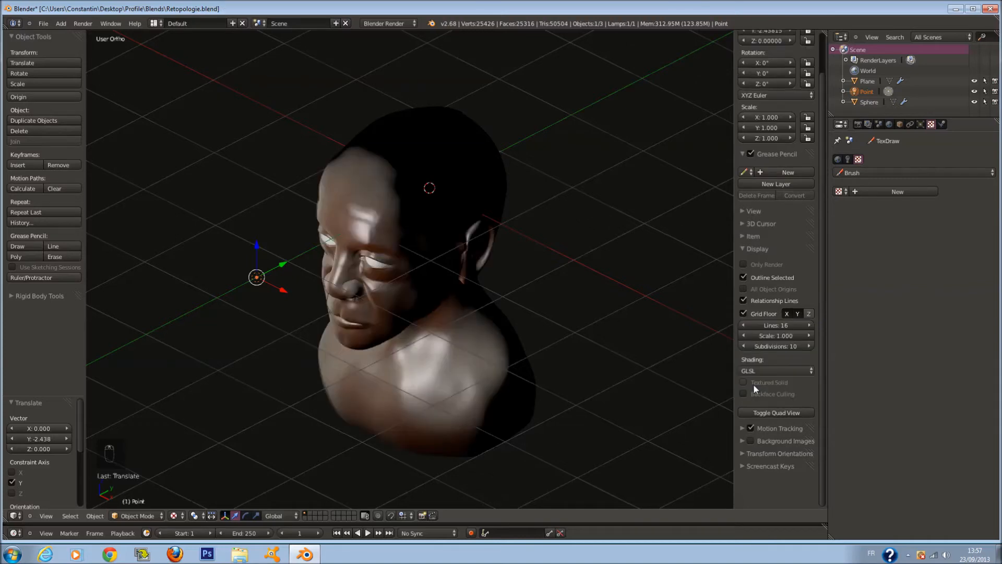
pyautogui.moveTo(401, 315)
pyautogui.mouseDown(button='middle')
pyautogui.moveTo(456, 270)
pyautogui.moveTo(531, 354)
pyautogui.moveTo(523, 359)
pyautogui.moveTo(521, 257)
pyautogui.moveTo(593, 225)
pyautogui.mouseUp(button='middle')
pyautogui.scroll(5, 453, 269)
pyautogui.scroll(-5, 453, 269)
# Step: Change the Point lamp in front of the face to the Hemi type
pyautogui.press('a')
pyautogui.rightClick(523, 362)
pyautogui.scroll(3, 524, 361)
pyautogui.rightClick(595, 223)
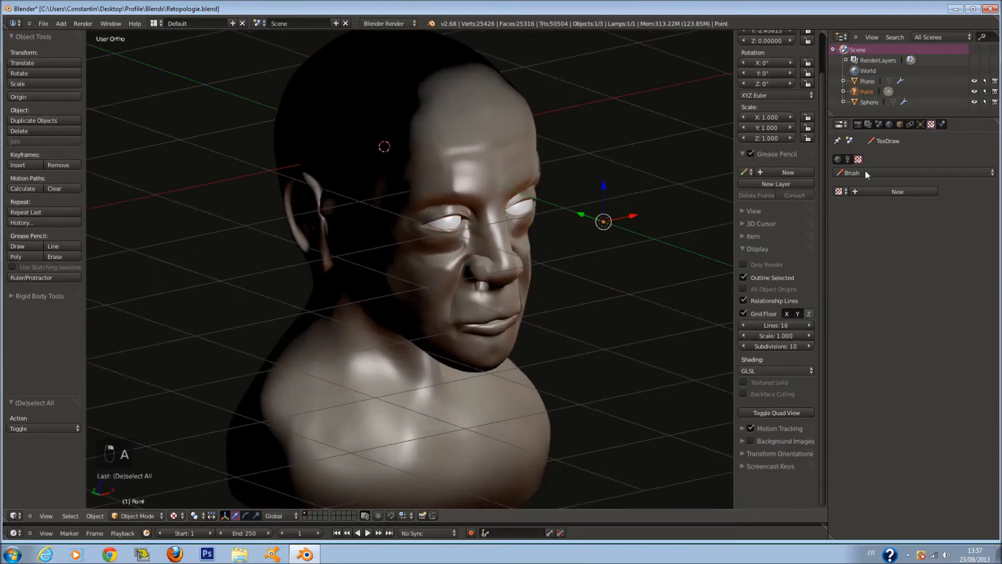
pyautogui.click(911, 124)
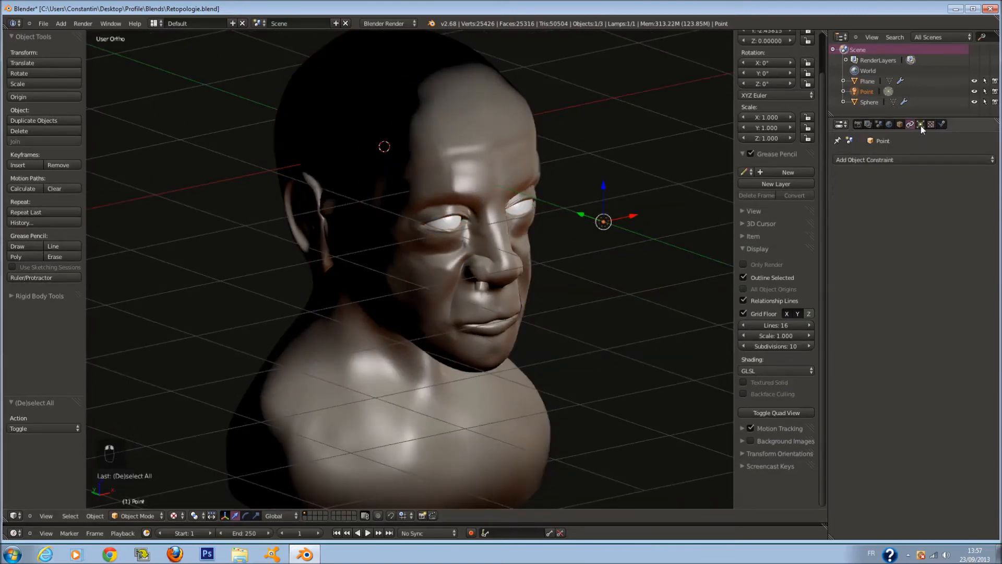
pyautogui.click(921, 125)
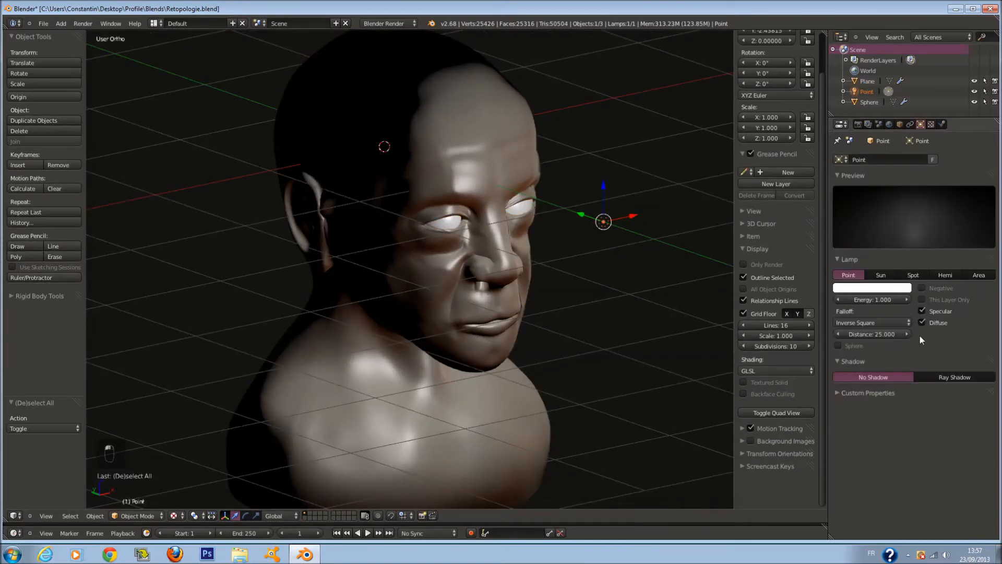
pyautogui.click(940, 274)
pyautogui.scroll(-2, 509, 277)
pyautogui.moveTo(510, 277); pyautogui.dragTo(453, 153, button='middle')
# Step: Select the head mesh and set its material's diffuse color to orange, R 0.800, G 0.144, B 0.021
pyautogui.press('a')
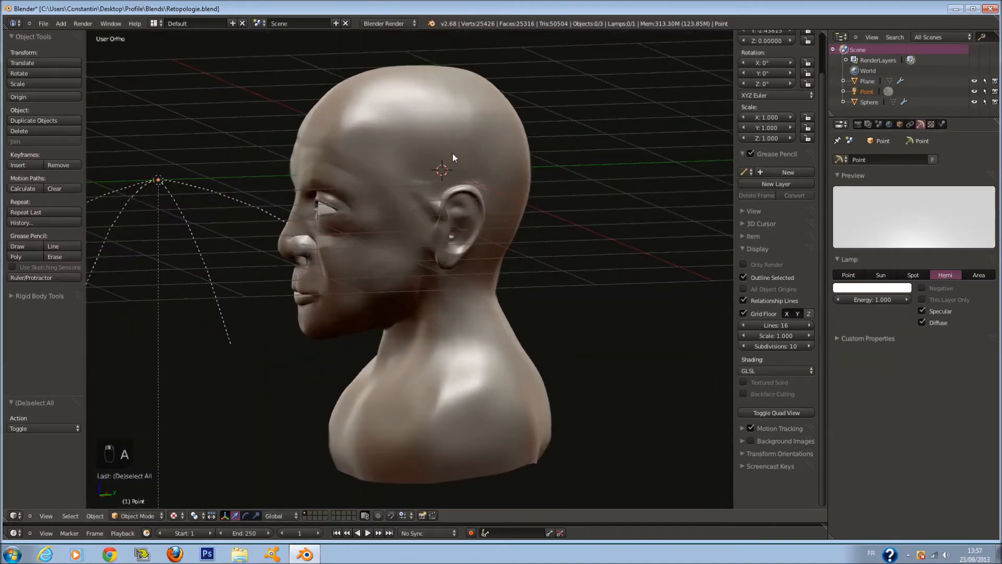
pyautogui.rightClick(468, 116)
pyautogui.scroll(3, 462, 258)
pyautogui.scroll(-1, 461, 259)
pyautogui.moveTo(461, 258); pyautogui.dragTo(528, 292, button='middle')
pyautogui.scroll(4, 497, 296)
pyautogui.scroll(-3, 497, 296)
pyautogui.click(941, 125)
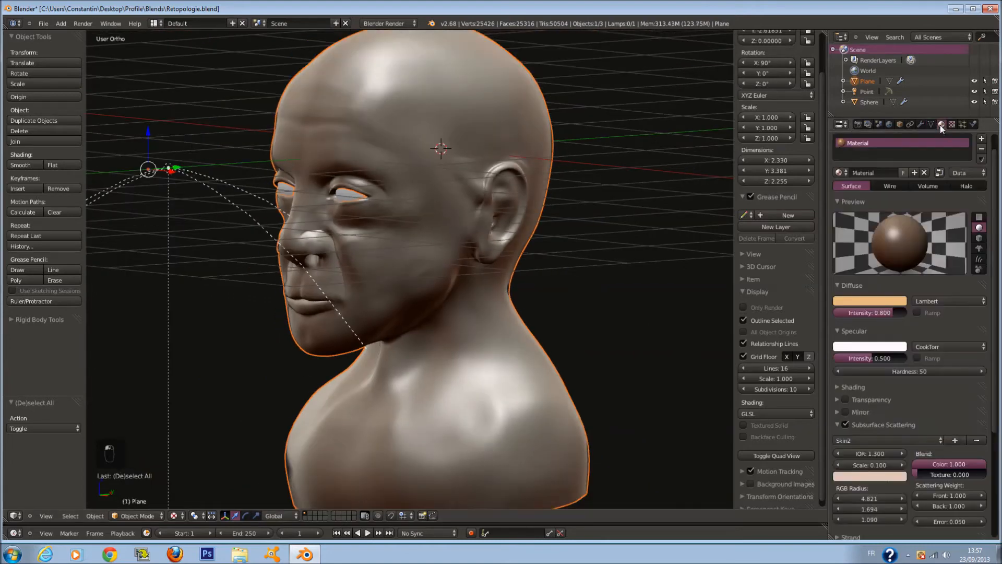
pyautogui.click(897, 306)
pyautogui.moveTo(857, 218)
pyautogui.mouseDown()
pyautogui.moveTo(845, 252)
pyautogui.moveTo(847, 236)
pyautogui.mouseUp()
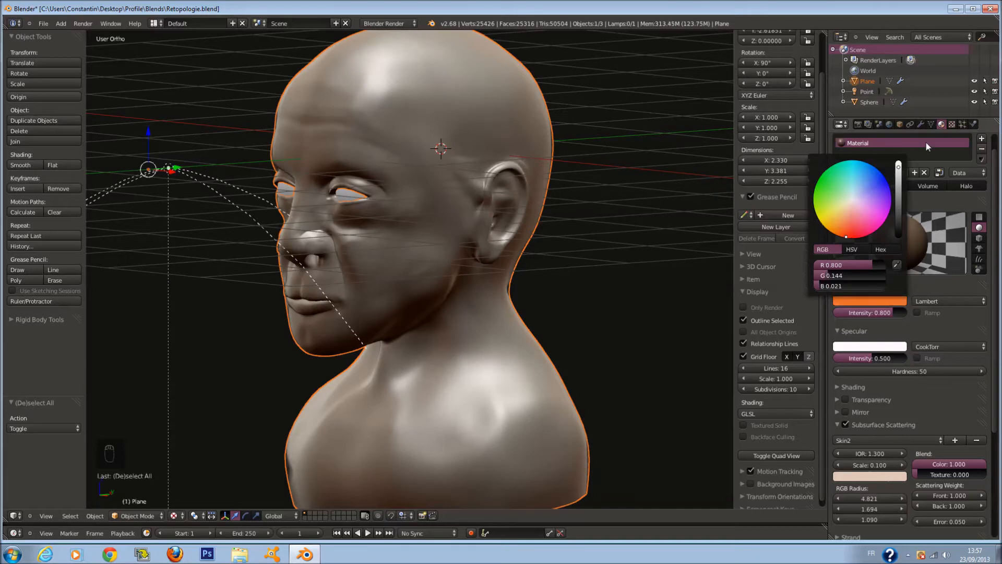
# Step: Try the Multiply blend type on the head's matcap texture with a diffuse color influence of 0.1
pyautogui.click(952, 124)
pyautogui.scroll(-10, 897, 409)
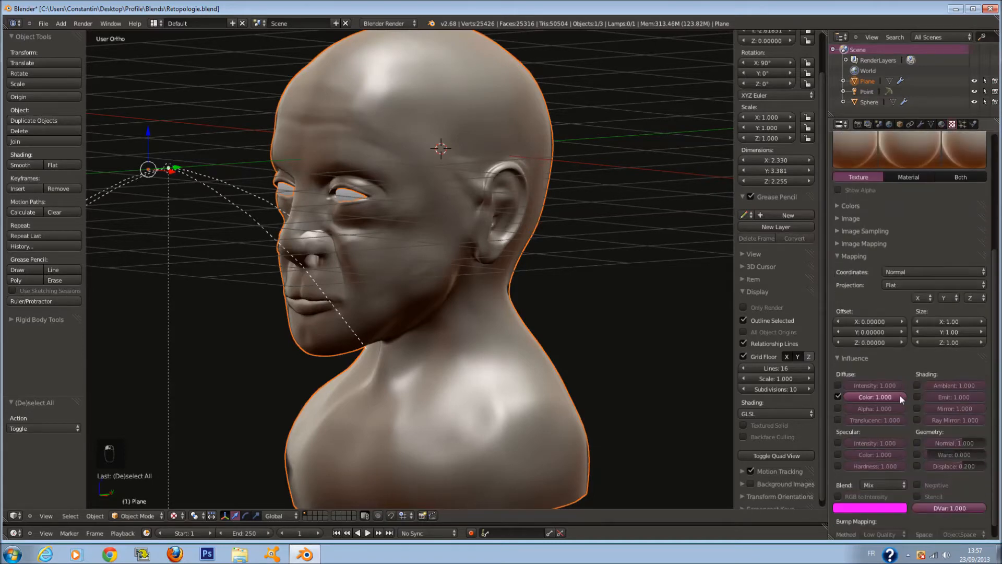
pyautogui.click(876, 470)
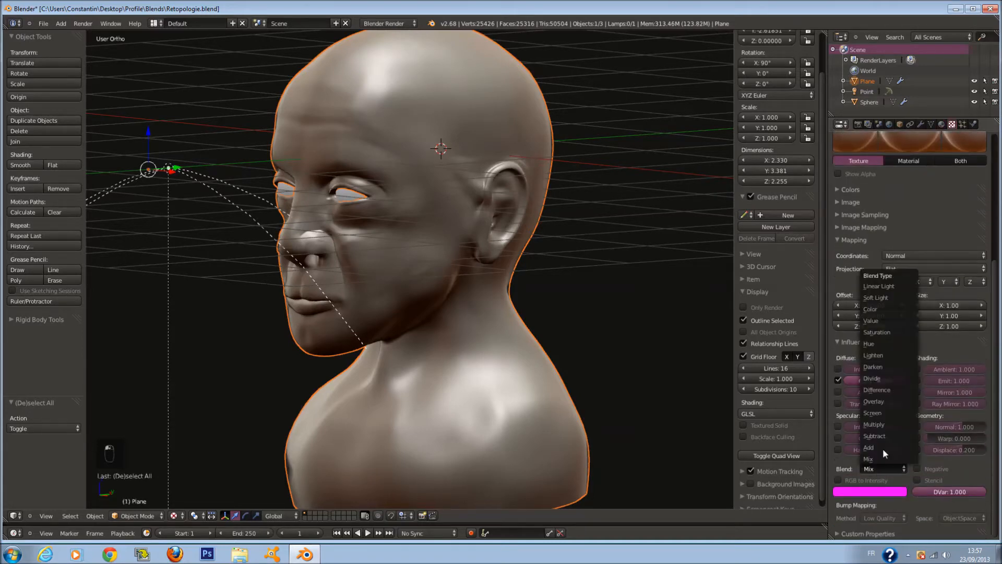
pyautogui.click(888, 423)
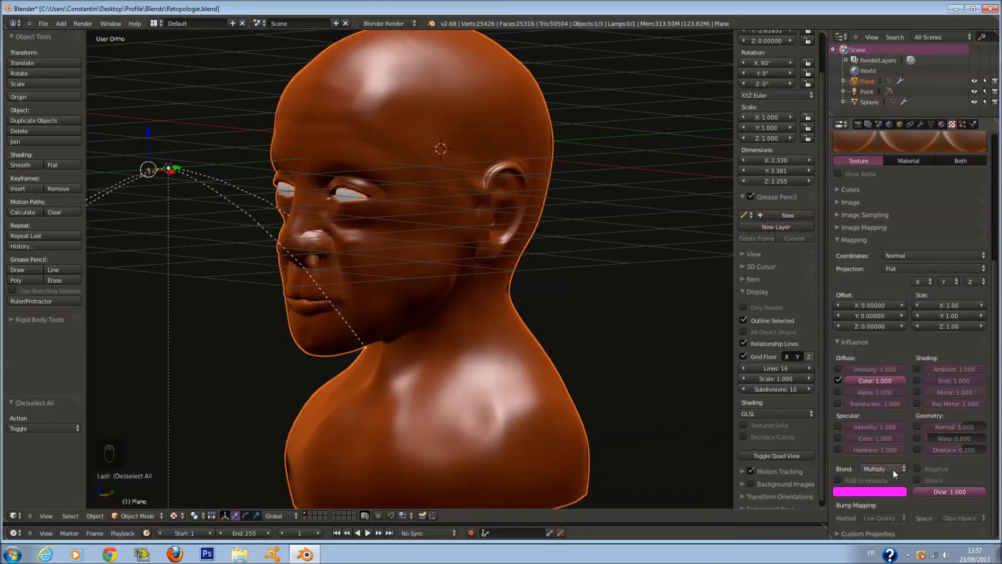
pyautogui.click(886, 380)
pyautogui.write('.1')
pyautogui.press('Return')
pyautogui.moveTo(559, 360); pyautogui.dragTo(590, 370, button='middle')
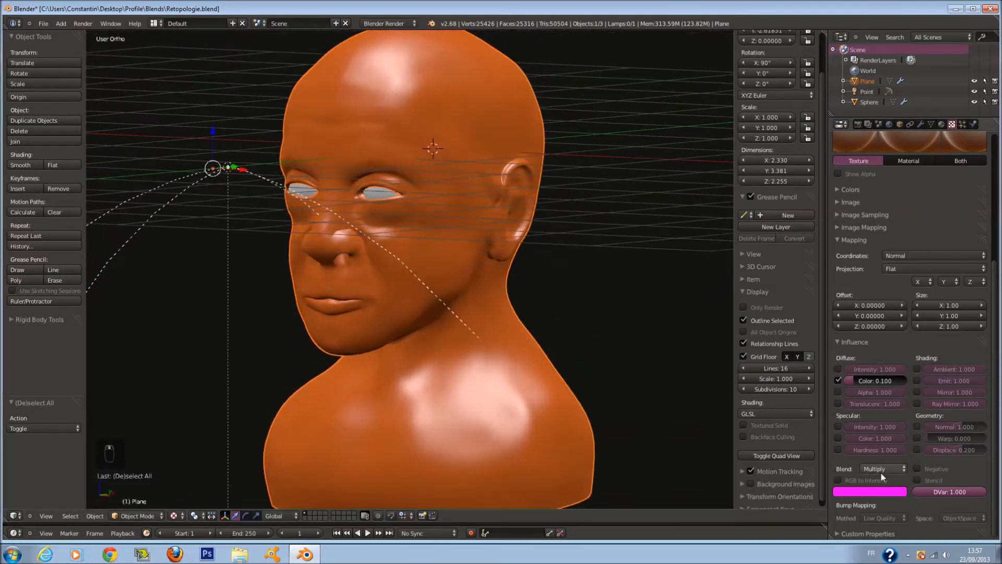
# Step: Try the Add and Multiply blend types on the matcap texture, then restore Mix with color influence 1.000
pyautogui.click(882, 470)
pyautogui.click(881, 447)
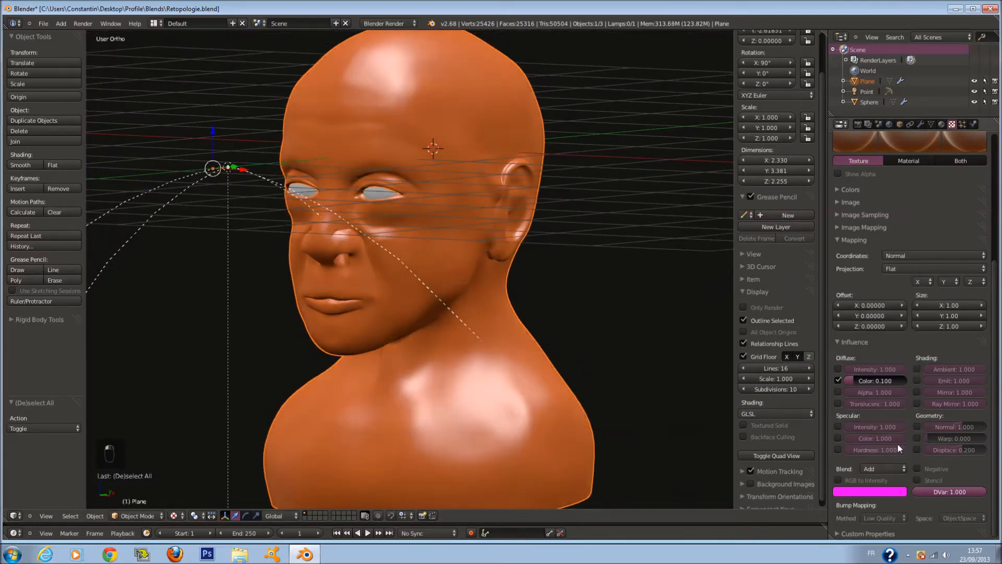
pyautogui.click(872, 468)
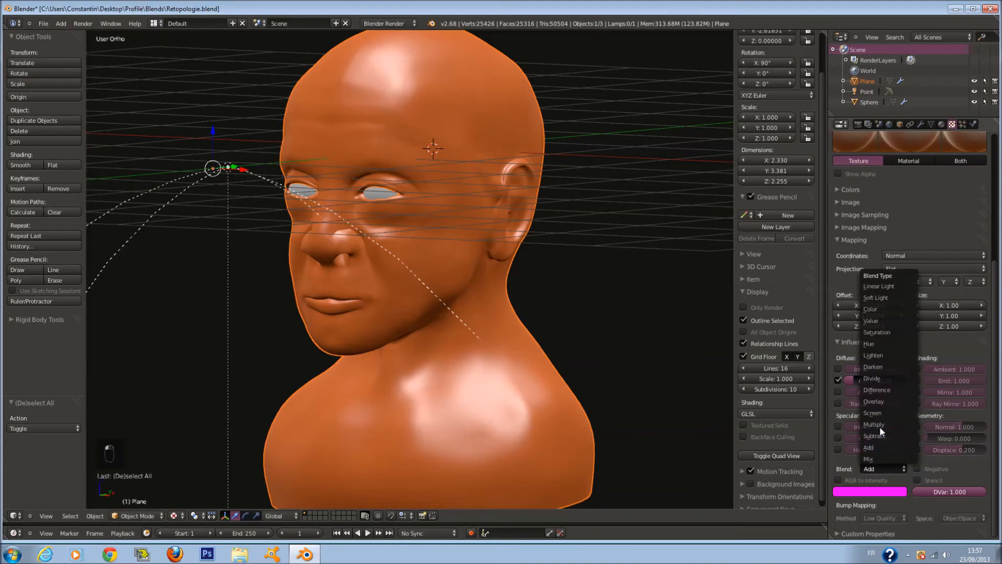
pyautogui.click(879, 425)
pyautogui.moveTo(856, 380); pyautogui.dragTo(921, 372)
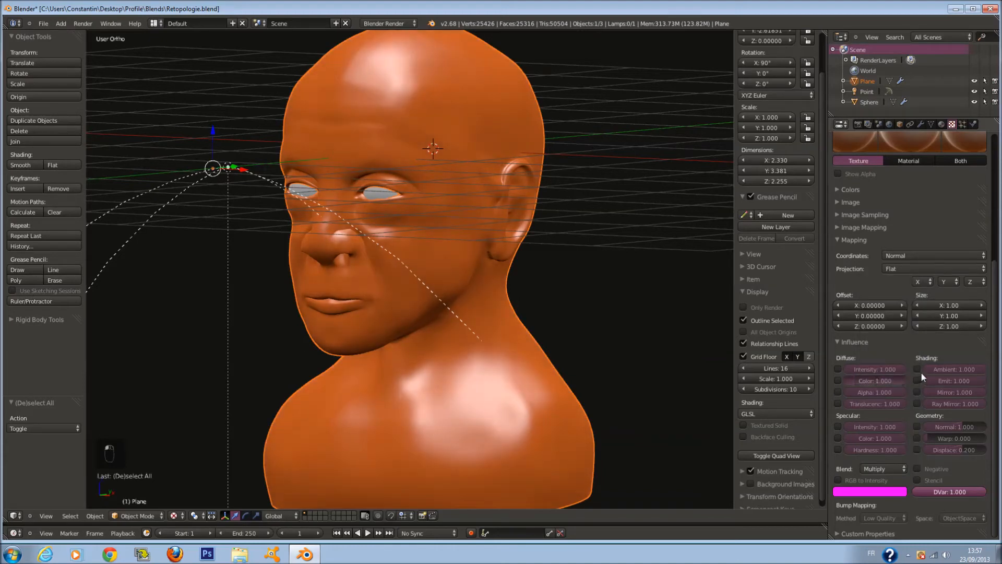
pyautogui.click(839, 381)
pyautogui.click(883, 469)
pyautogui.click(881, 459)
pyautogui.scroll(8, 938, 251)
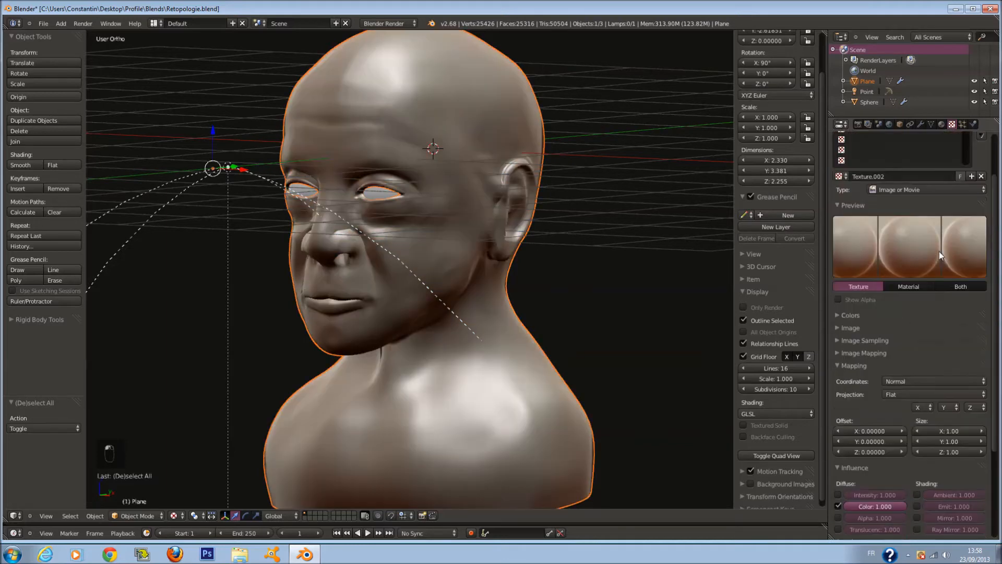
# Step: Assign the existing Texture.002 to the material's second texture slot and set its mapping coordinates to Normal
pyautogui.click(852, 187)
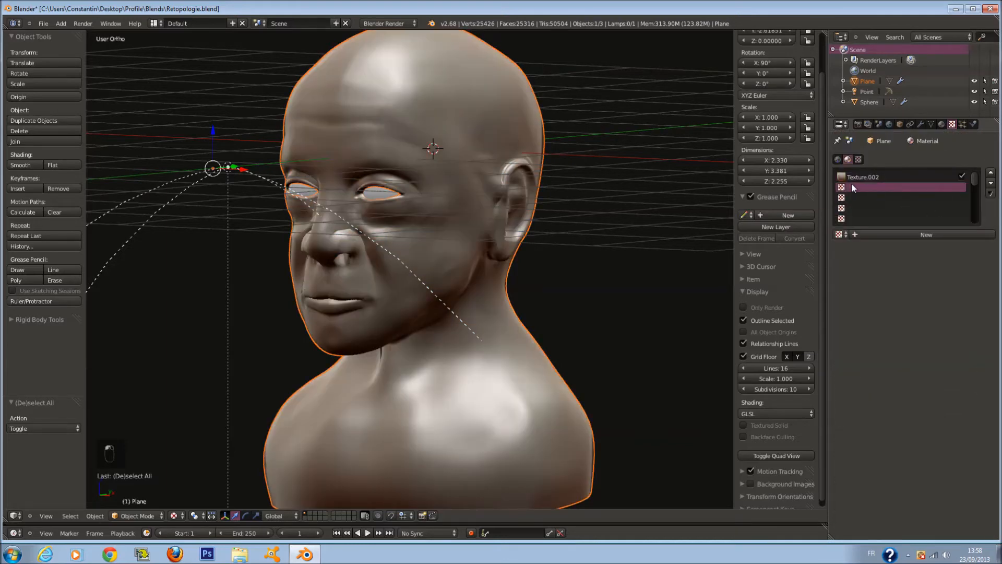
pyautogui.click(840, 235)
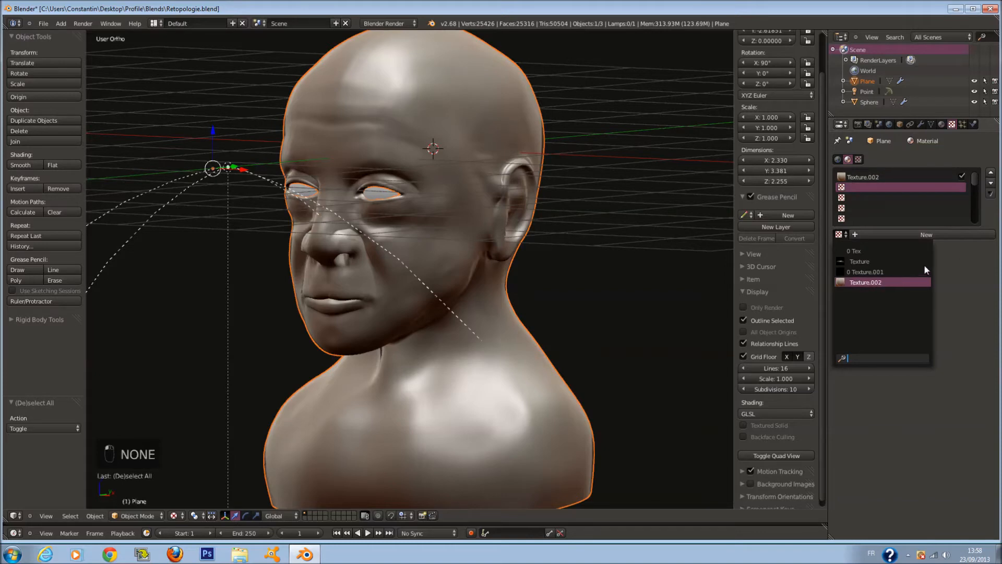
pyautogui.click(917, 282)
pyautogui.click(905, 440)
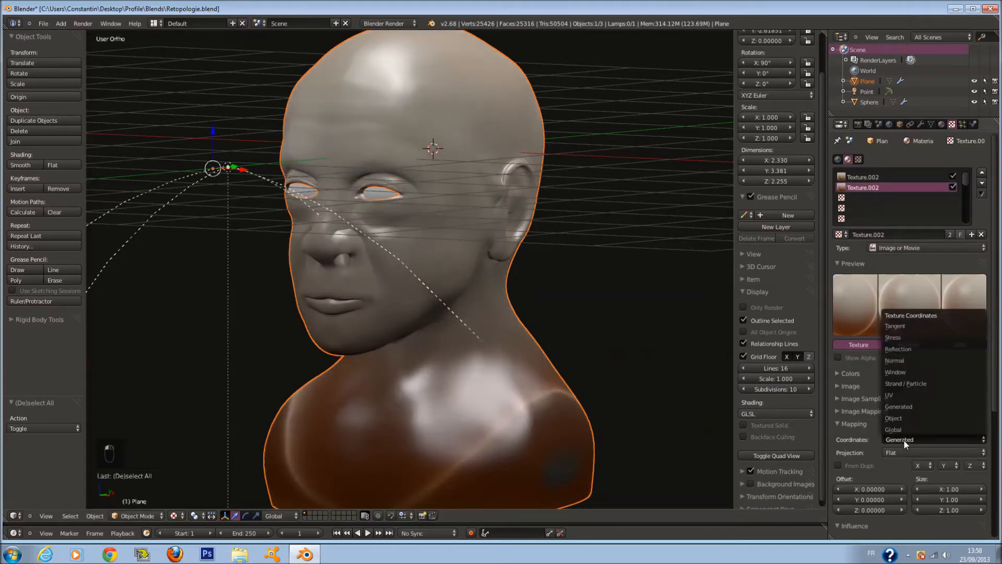
pyautogui.click(914, 359)
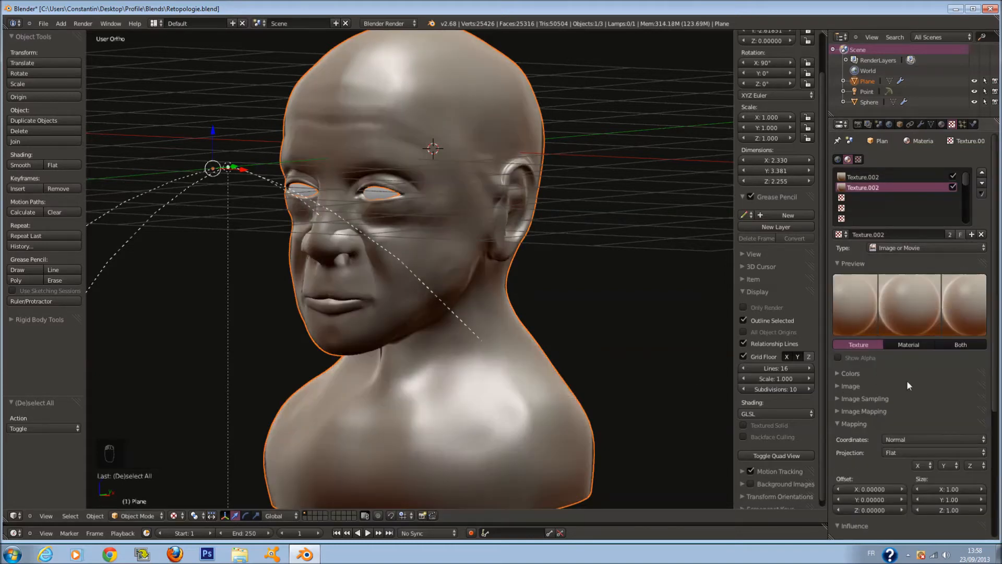
# Step: Set the second texture slot's blend type to Multiply
pyautogui.moveTo(468, 412); pyautogui.dragTo(506, 391, button='middle')
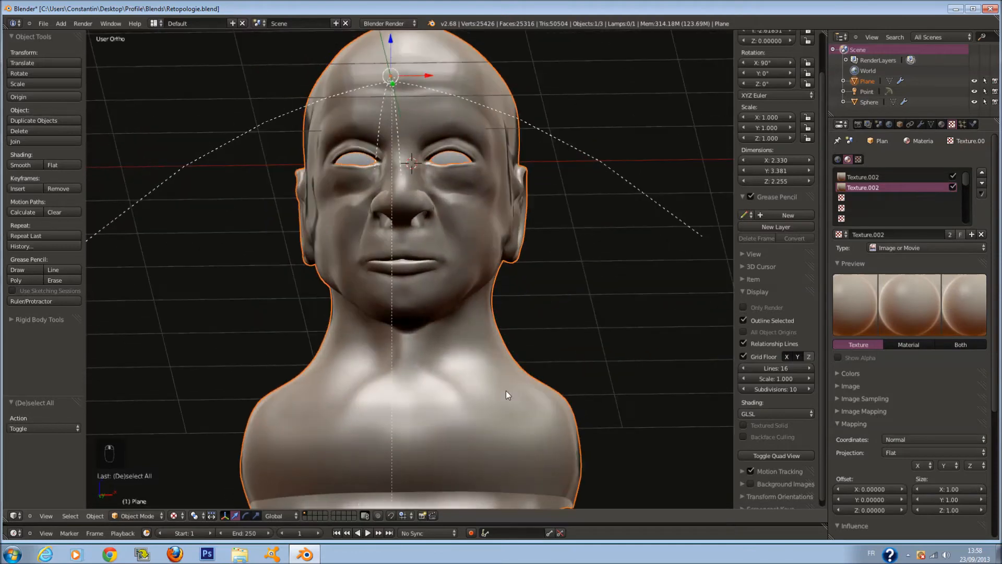
pyautogui.click(884, 422)
pyautogui.moveTo(467, 402)
pyautogui.mouseDown(button='middle')
pyautogui.moveTo(485, 408)
pyautogui.moveTo(469, 420)
pyautogui.mouseUp(button='middle')
pyautogui.scroll(-3, 851, 420)
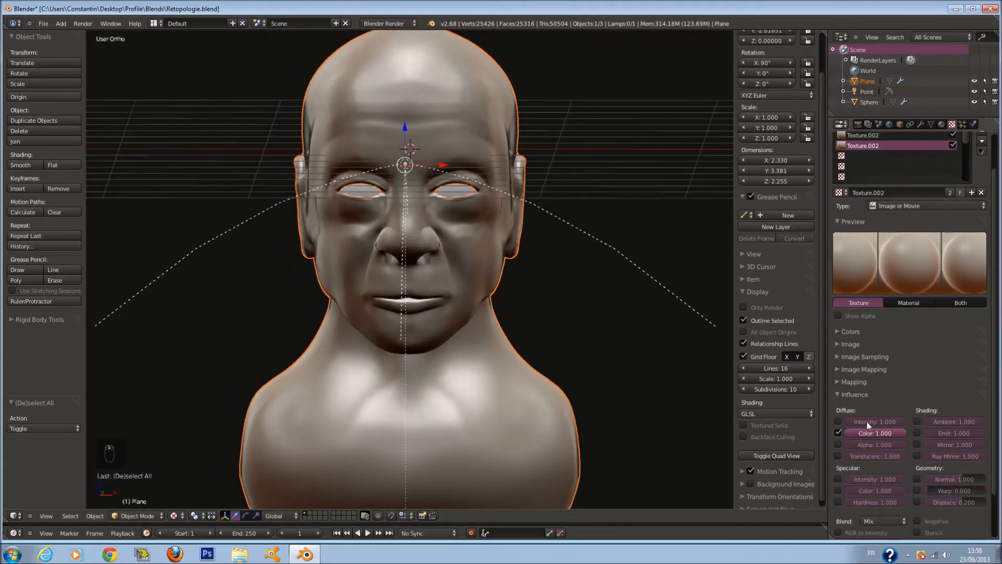
pyautogui.scroll(-1, 875, 456)
pyautogui.click(879, 475)
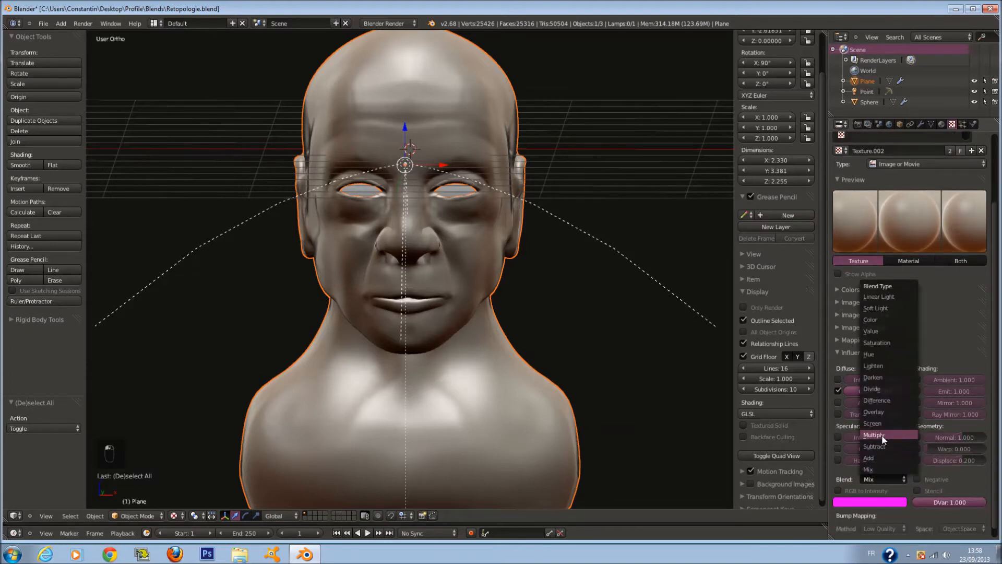
pyautogui.click(913, 438)
pyautogui.moveTo(698, 387); pyautogui.dragTo(639, 390, button='middle')
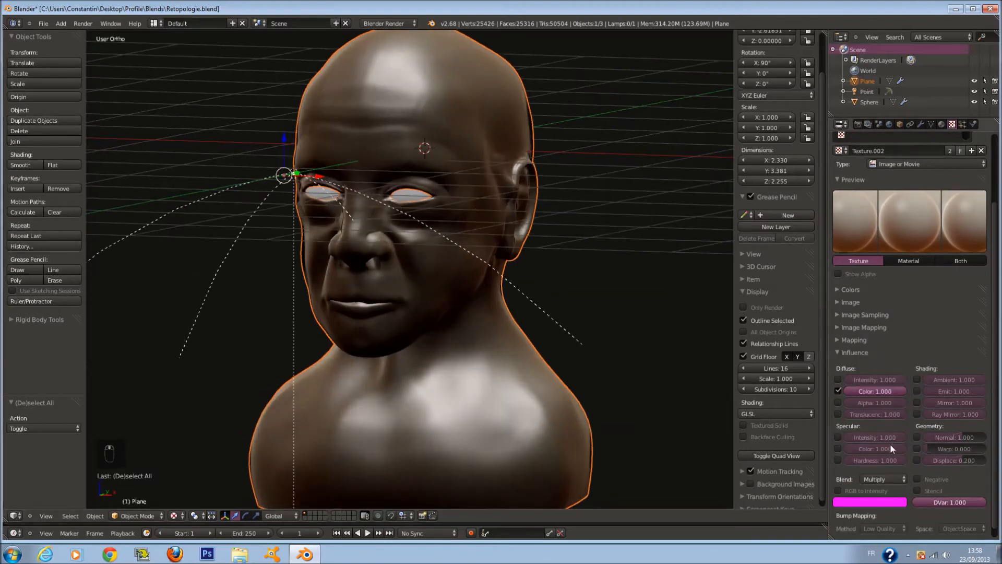
# Step: Set the second texture slot's diffuse color influence to 0.5 and test its RGB to Intensity option
pyautogui.click(882, 390)
pyautogui.write('.5')
pyautogui.press('Return')
pyautogui.scroll(4, 922, 251)
pyautogui.scroll(-5, 909, 293)
pyautogui.click(885, 467)
pyautogui.click(888, 468)
pyautogui.click(837, 480)
pyautogui.click(838, 480)
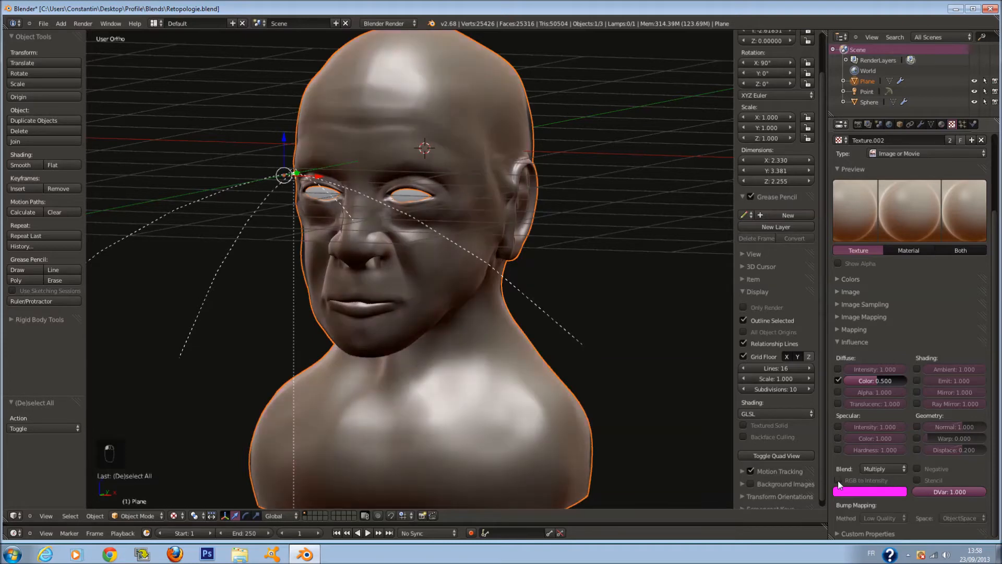
# Step: Set the material's diffuse color to R 0.800, G 0.050, B 0.000 and toggle subsurface scattering to compare
pyautogui.click(942, 124)
pyautogui.click(875, 302)
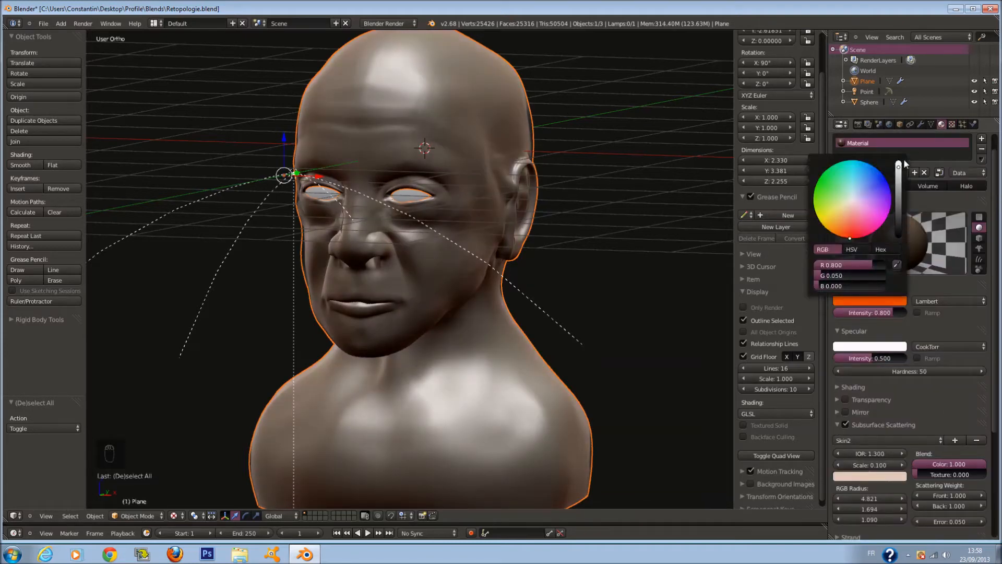
pyautogui.click(846, 425)
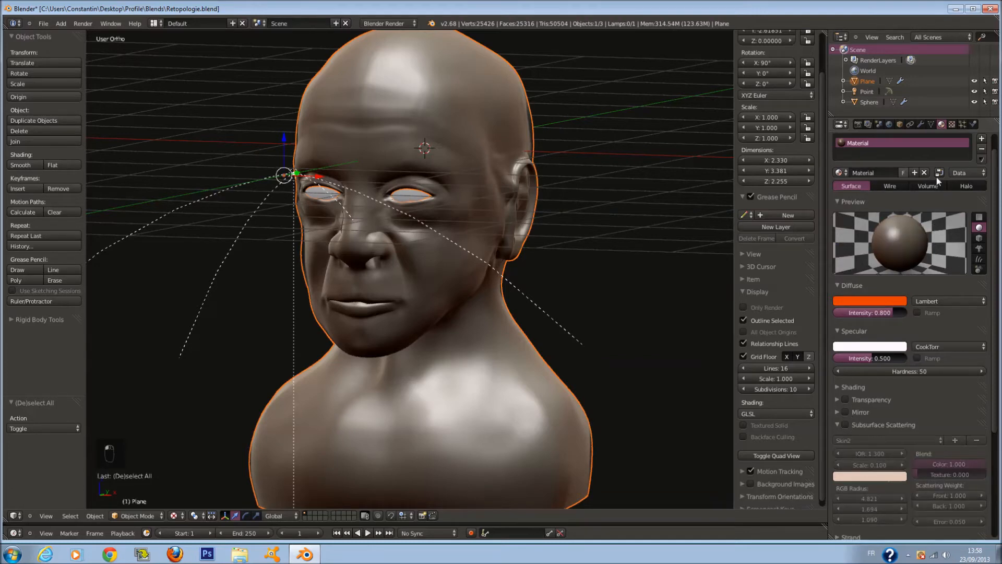
pyautogui.click(843, 424)
pyautogui.click(844, 424)
# Step: Set the second texture slot's blend type to Mix with a diffuse color influence of 0.5
pyautogui.click(951, 125)
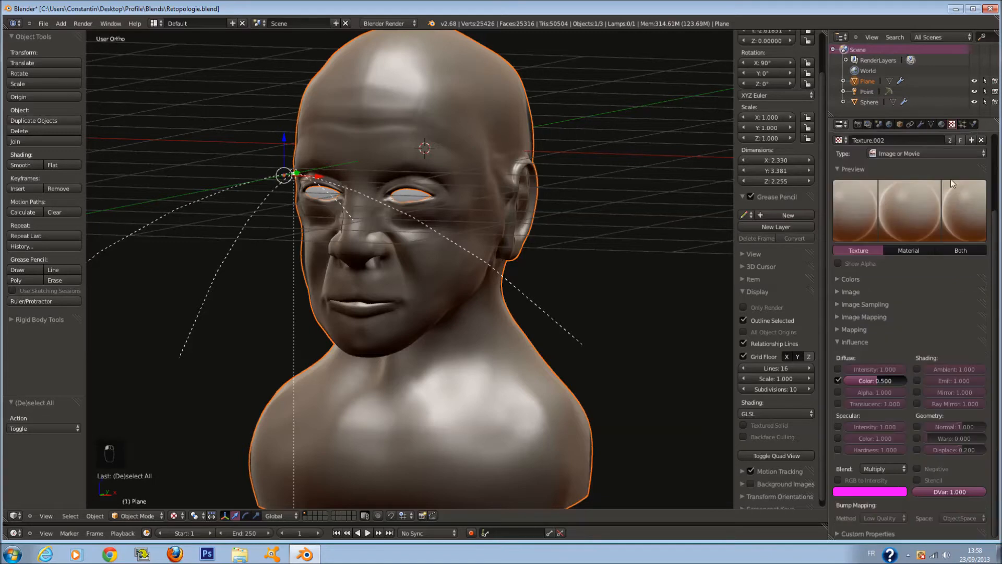
pyautogui.click(879, 466)
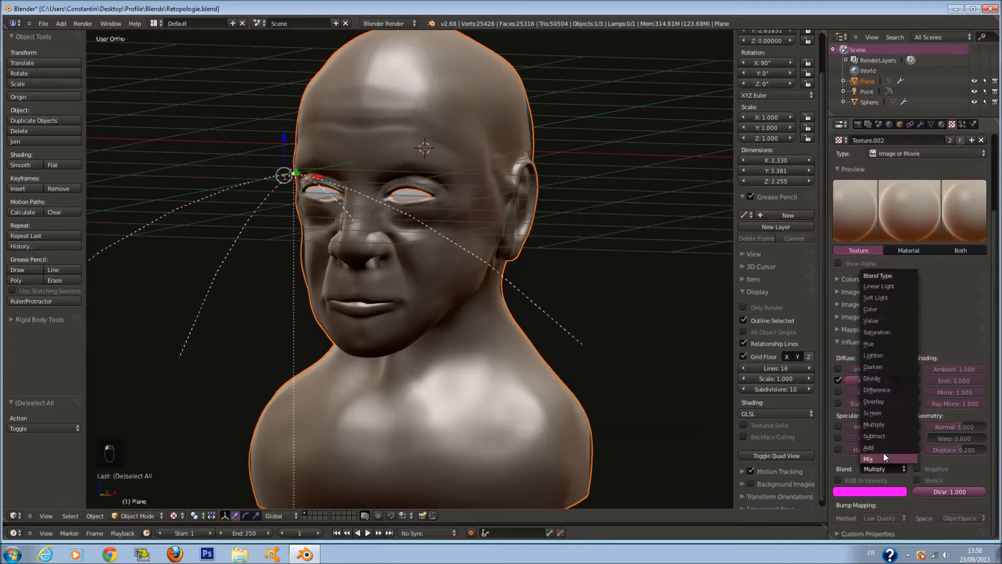
pyautogui.click(884, 452)
pyautogui.moveTo(872, 381); pyautogui.dragTo(897, 381)
pyautogui.press('BackSpace')
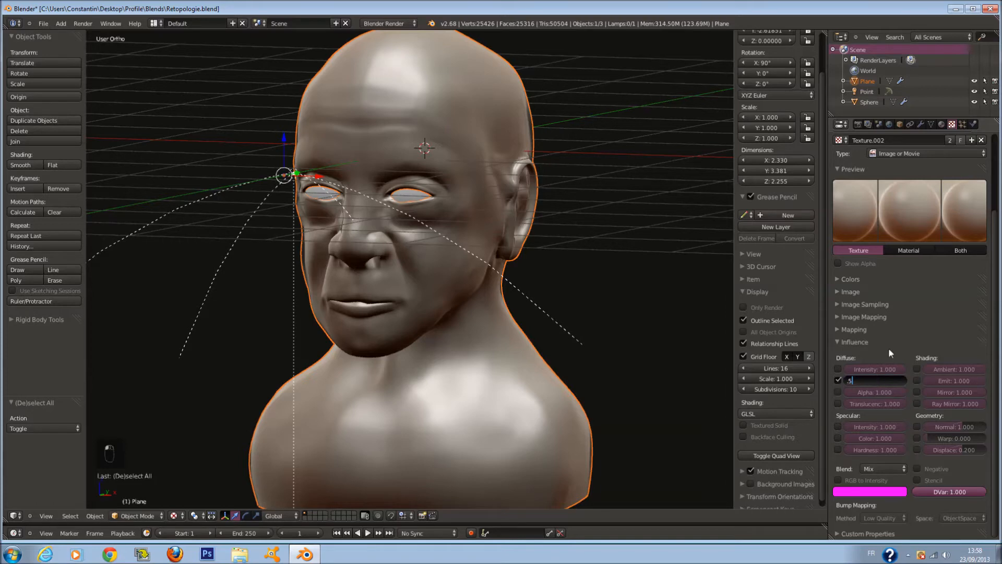
pyautogui.press('Return')
# Step: Select the first texture slot and set its diffuse color influence to 0.8
pyautogui.scroll(5, 900, 304)
pyautogui.click(898, 176)
pyautogui.scroll(-1, 886, 322)
pyautogui.click(883, 454)
pyautogui.press('BackSpace')
pyautogui.write('0.8')
pyautogui.press('Return')
pyautogui.scroll(-2, 596, 353)
pyautogui.moveTo(596, 354); pyautogui.dragTo(794, 452, button='middle')
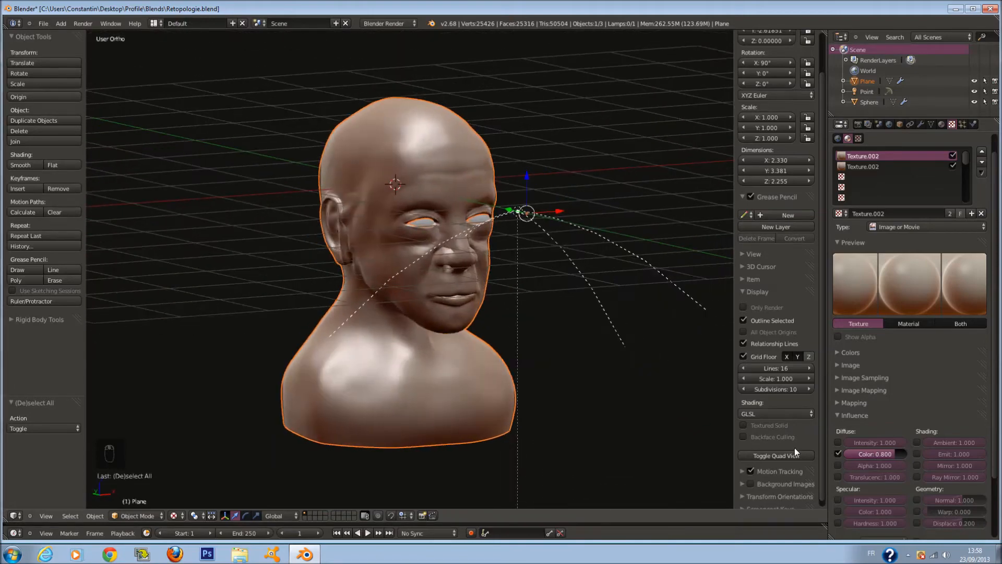
# Step: Set the first texture slot's diffuse color influence to 0.9 and check the head in the front view
pyautogui.click(875, 454)
pyautogui.press('BackSpace')
pyautogui.write('0.9')
pyautogui.press('Return')
pyautogui.press('KP_1')
pyautogui.press('a')
pyautogui.press('a')
pyautogui.scroll(4, 613, 302)
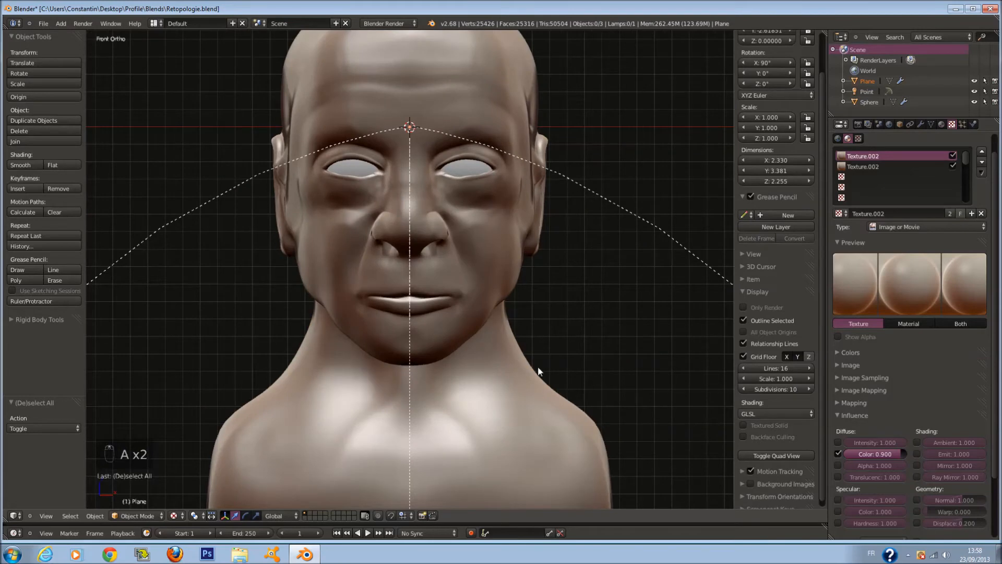
pyautogui.scroll(-2, 539, 372)
# Step: Reselect the head and set the first texture slot's X mapping size to 0.90
pyautogui.rightClick(538, 385)
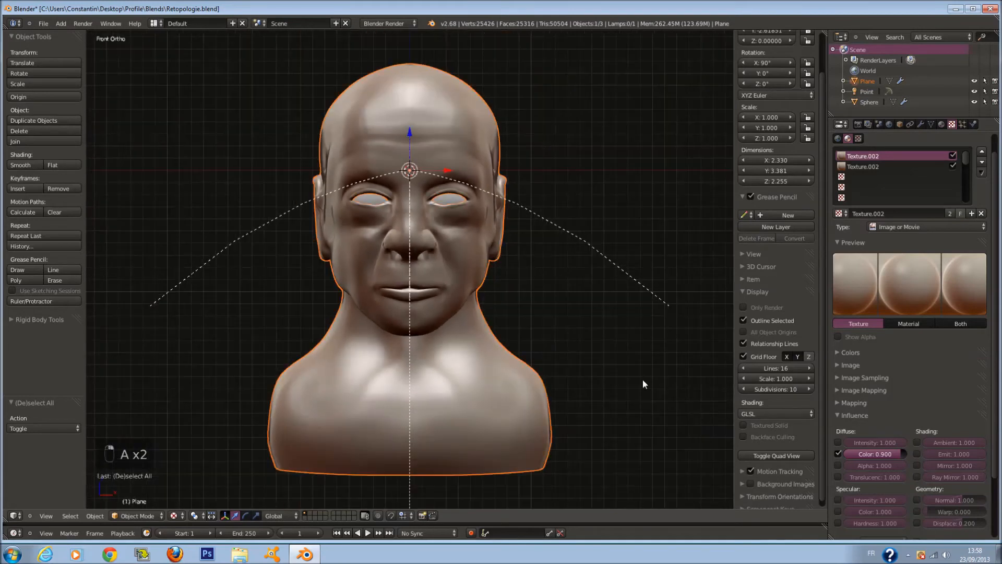
pyautogui.click(880, 414)
pyautogui.click(879, 403)
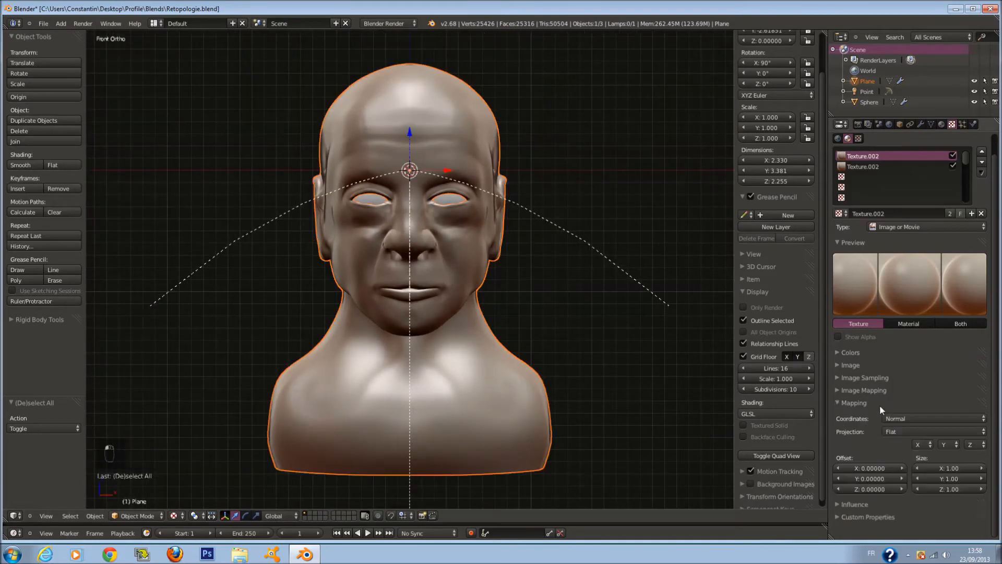
pyautogui.click(984, 468)
pyautogui.click(928, 471)
pyautogui.click(954, 470)
pyautogui.press('Escape')
pyautogui.click(917, 468)
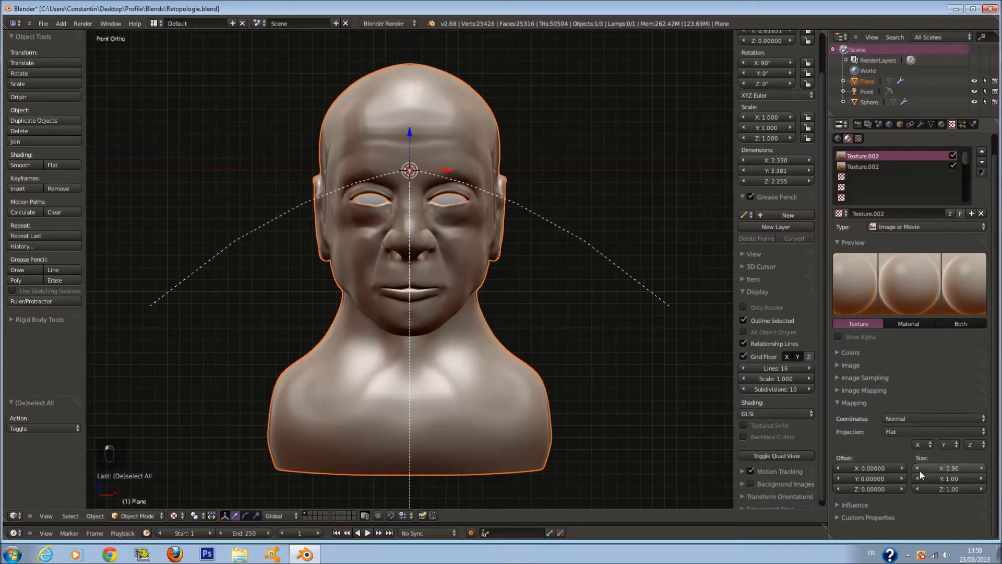
# Step: Set the first texture slot's Y mapping size to 0.90 and enter Edit Mode on the head
pyautogui.moveTo(727, 402); pyautogui.dragTo(505, 368, button='middle')
pyautogui.click(920, 479)
pyautogui.press('Tab')
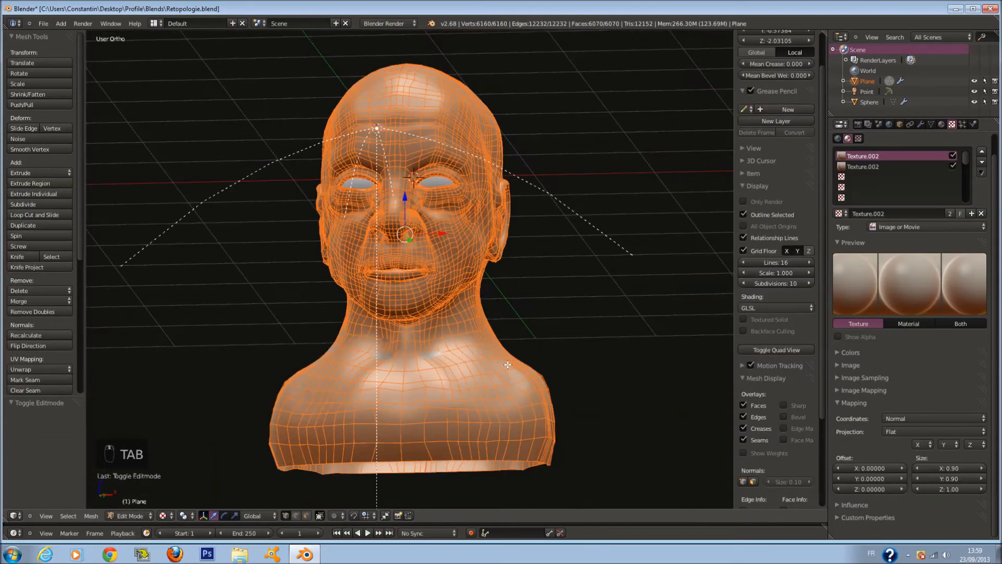
# Step: Split the 3D view side by side and turn the second area into a UV/Image Editor showing the head's whole UV layout
pyautogui.press('KP_1')
pyautogui.press('n')
pyautogui.press('n')
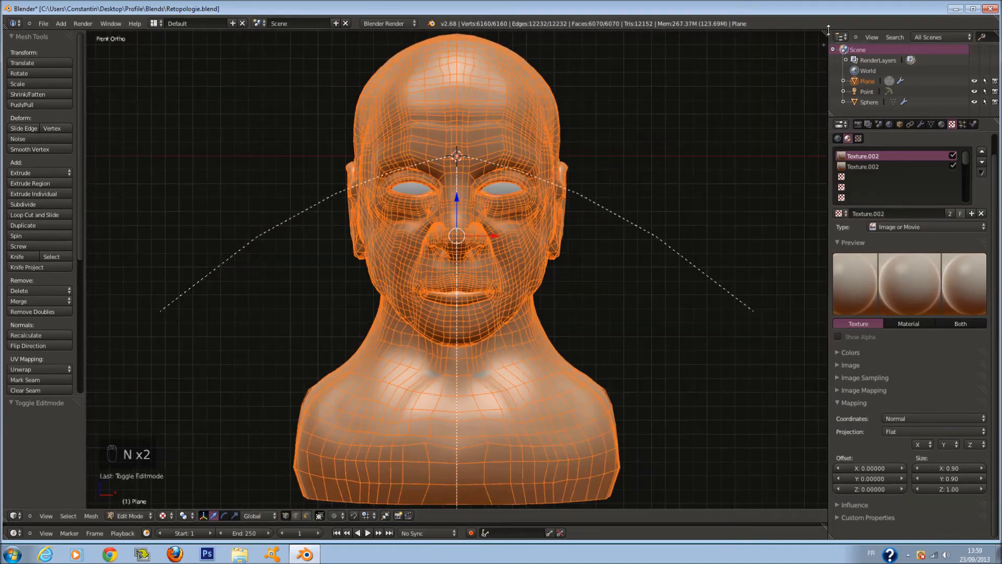
pyautogui.moveTo(828, 31); pyautogui.dragTo(424, 34)
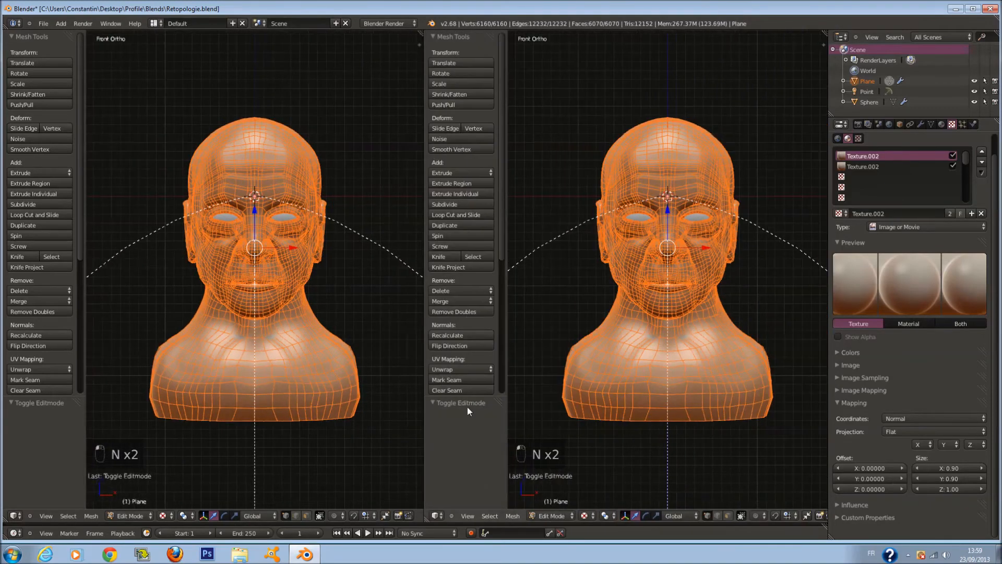
pyautogui.click(435, 516)
pyautogui.click(460, 439)
pyautogui.scroll(-2, 599, 374)
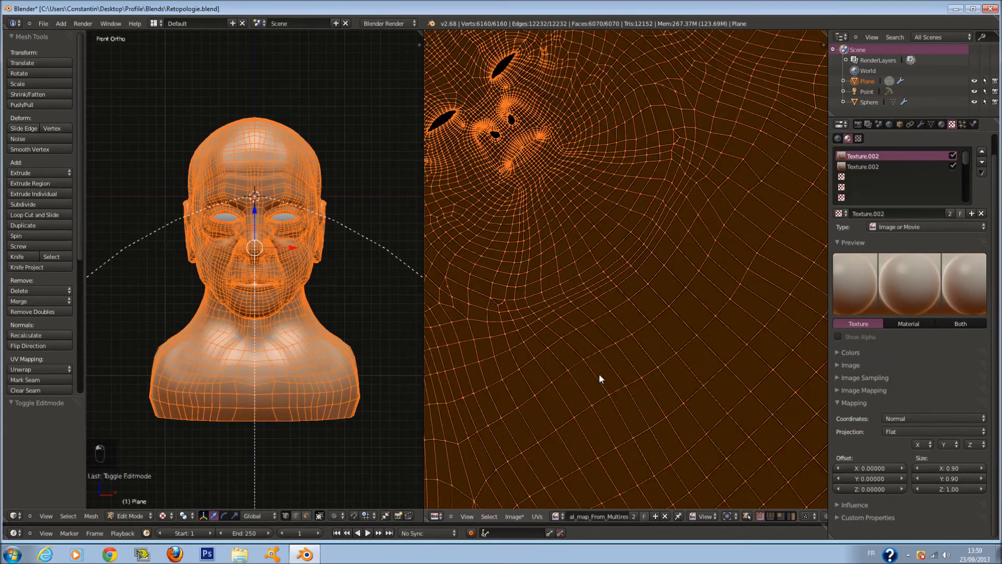
pyautogui.scroll(-3, 556, 478)
# Step: Start a new image for the head's UV layout and name it Extra_couleur
pyautogui.click(514, 516)
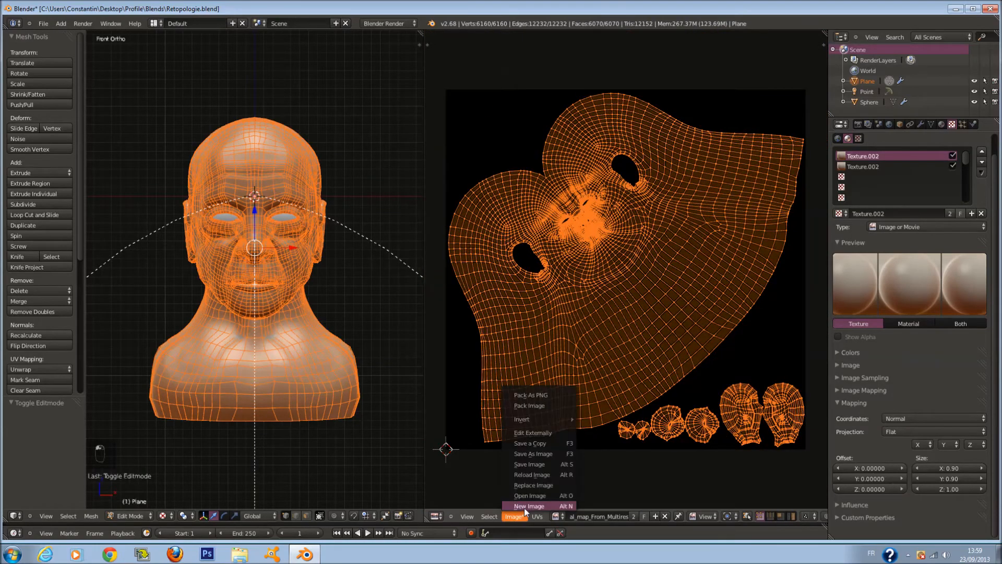
pyautogui.click(524, 509)
pyautogui.click(561, 437)
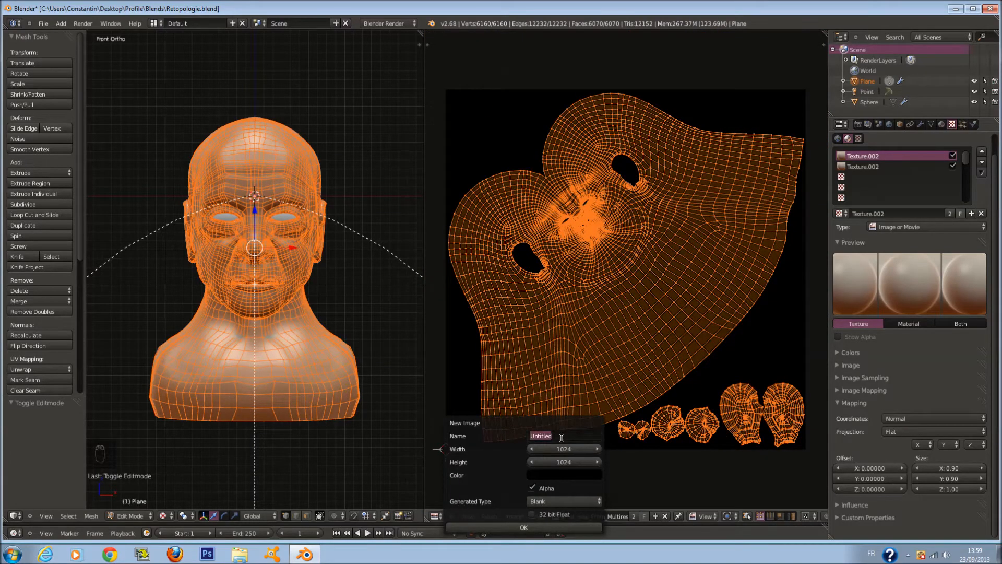
pyautogui.write('eXT')
pyautogui.press('BackSpace')
pyautogui.press('BackSpace')
pyautogui.press('BackSpace')
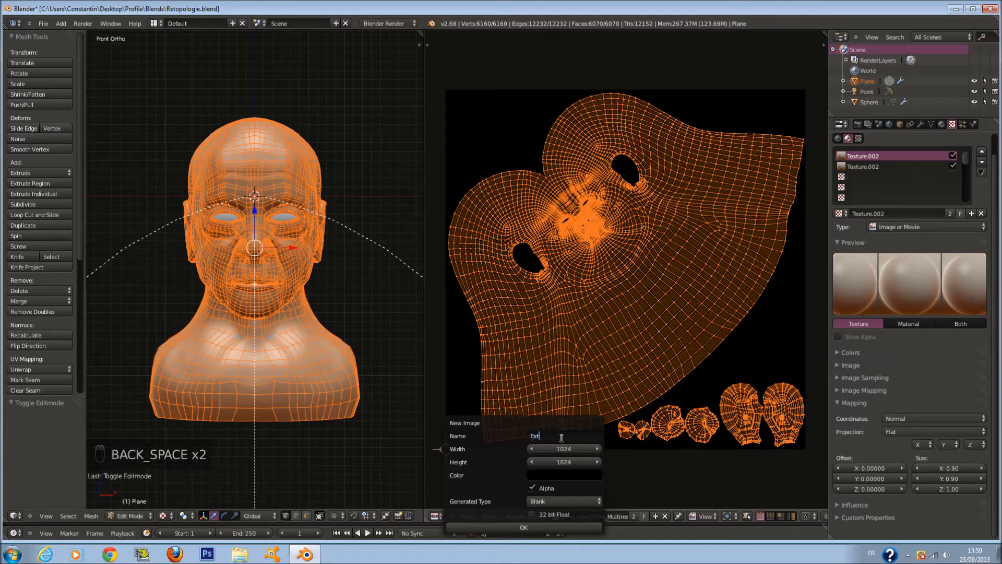
pyautogui.write('Extra_couleur')
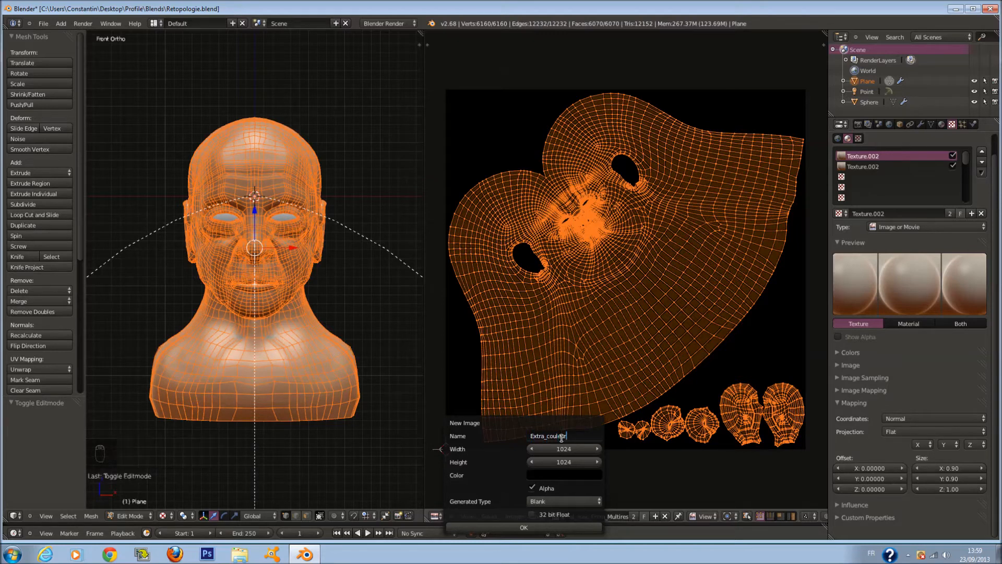
pyautogui.press('Return')
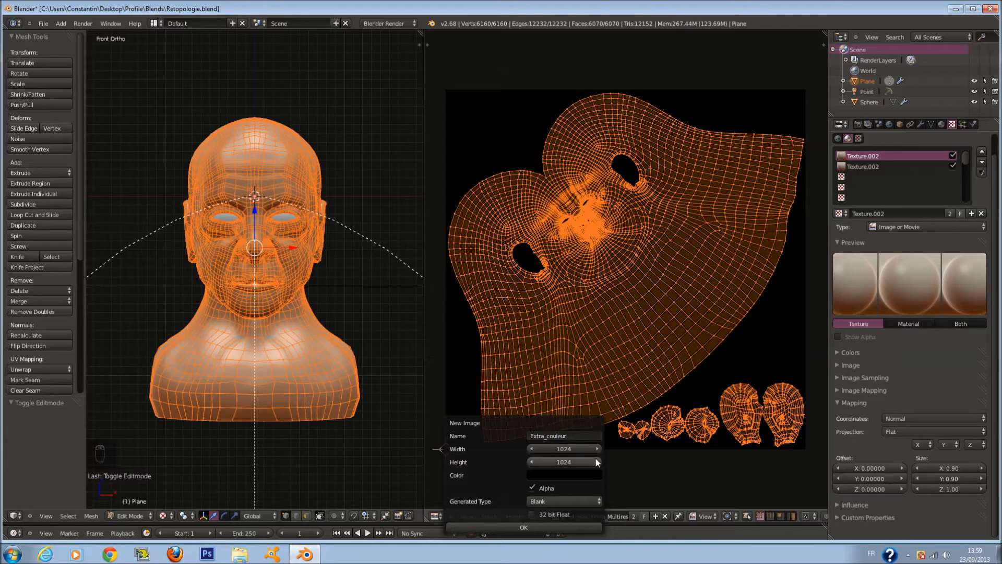
# Step: Set the new image's width and height to 4096 pixels and create it
pyautogui.click(558, 450)
pyautogui.write('4096')
pyautogui.press('Return')
pyautogui.write('4096')
pyautogui.click(545, 530)
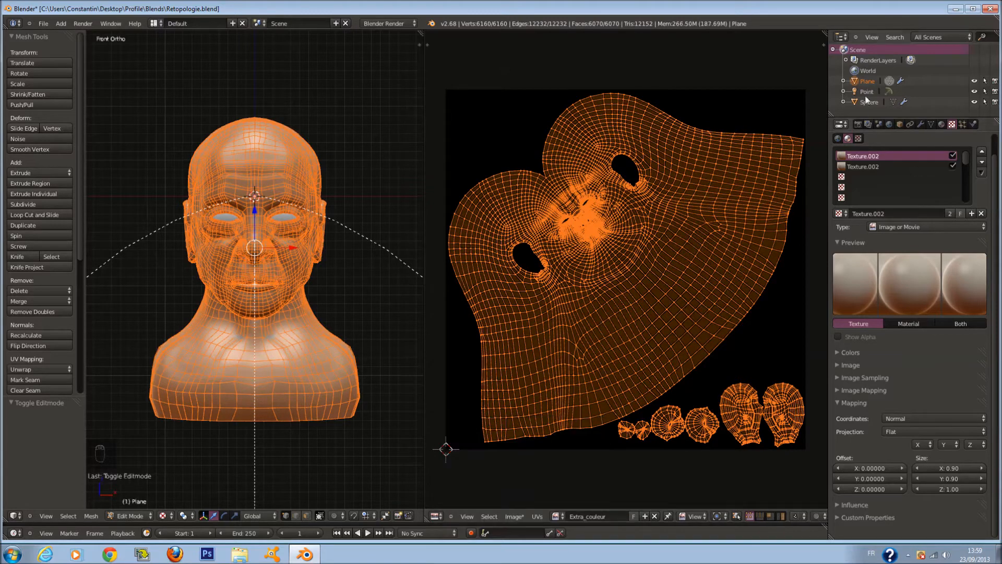
# Step: Bake the head into the Extra_couleur image with bake mode Textures and Selected to Active turned off
pyautogui.click(857, 124)
pyautogui.click(920, 361)
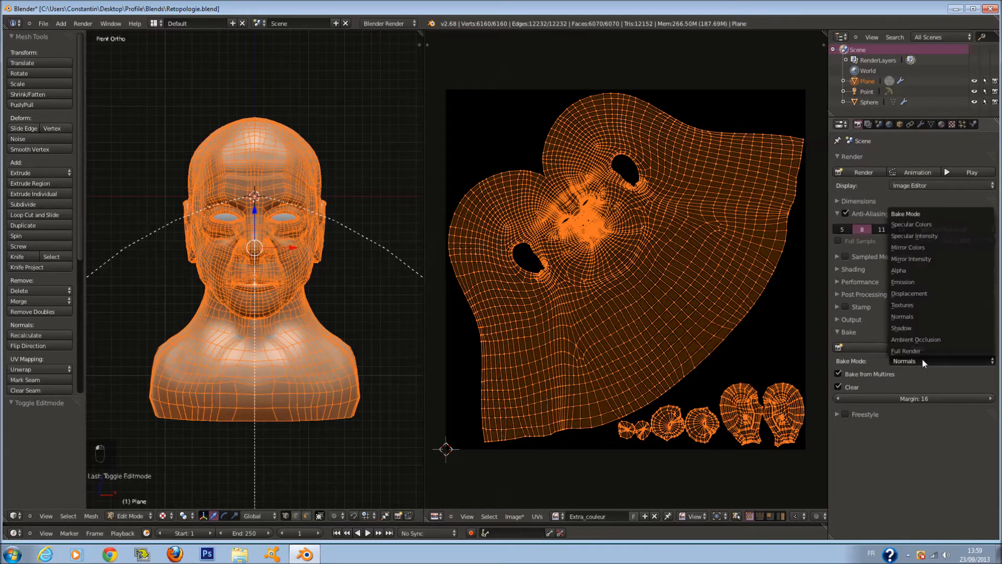
pyautogui.click(921, 310)
pyautogui.click(922, 380)
pyautogui.click(917, 349)
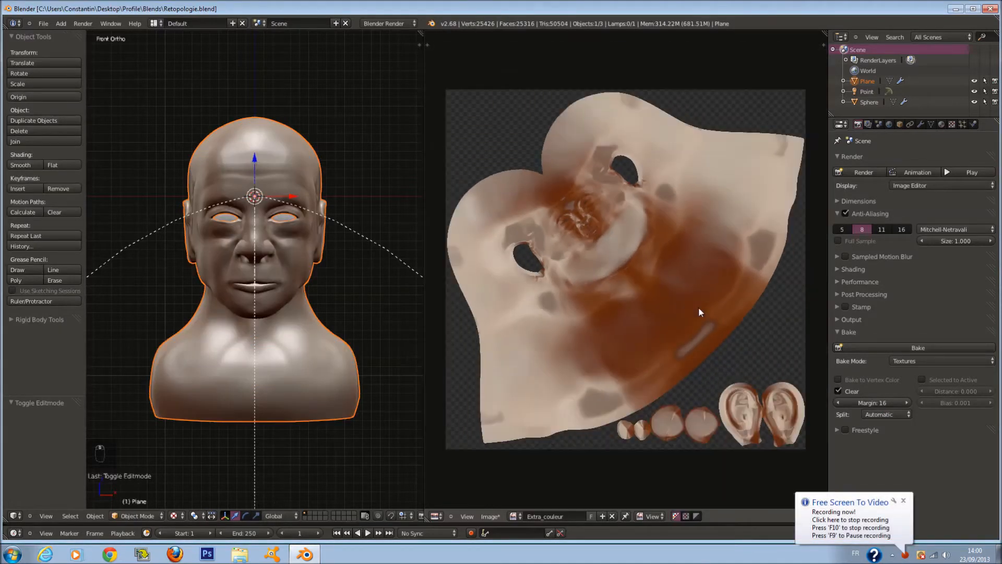
# Step: Save the baked image as Extra_couleur.png in the Profile project's Texture folder, using RGB, 16-bit color depth and higher compression
pyautogui.click(490, 516)
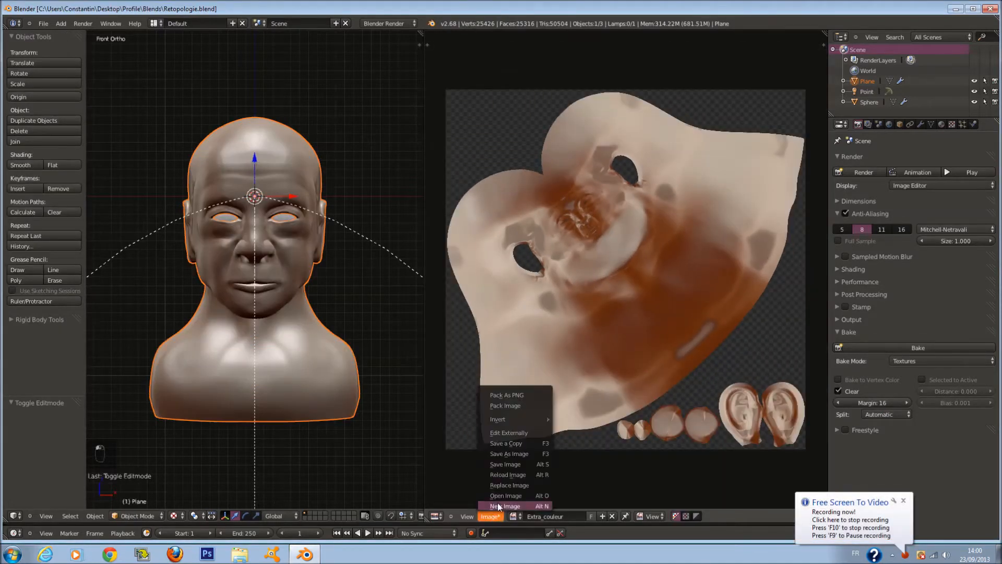
pyautogui.click(517, 457)
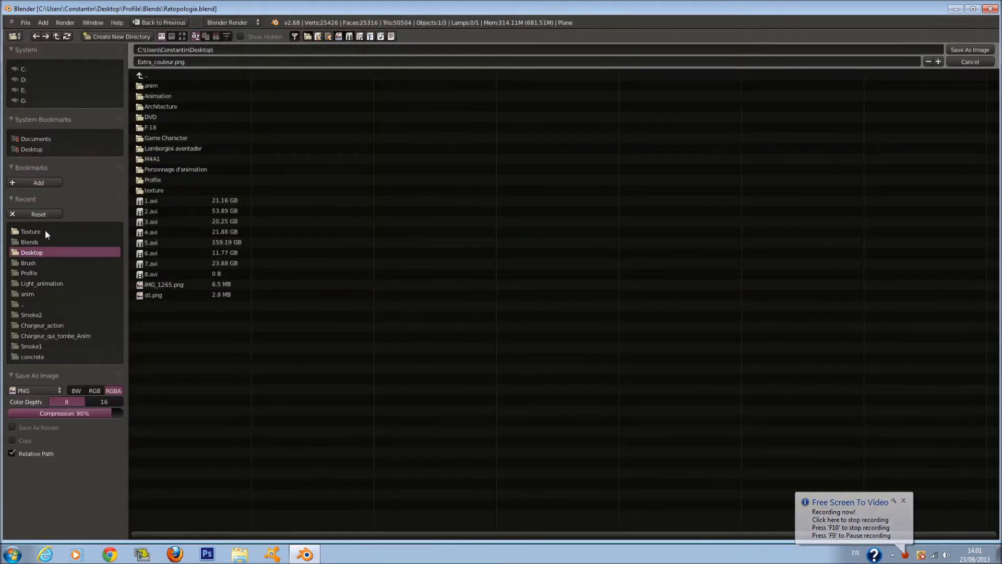
pyautogui.click(52, 273)
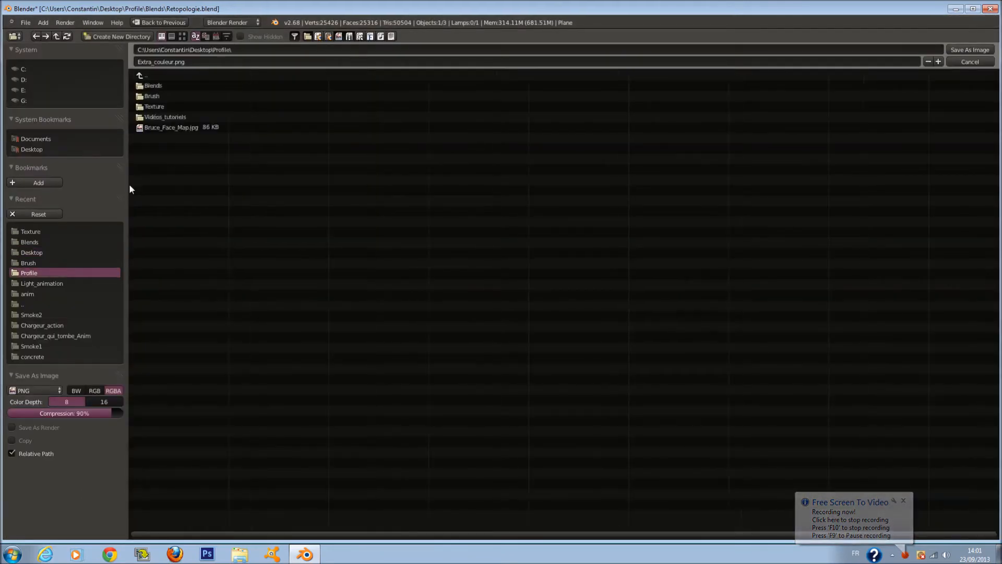
pyautogui.click(177, 102)
pyautogui.click(95, 391)
pyautogui.click(102, 402)
pyautogui.moveTo(105, 413); pyautogui.dragTo(129, 413)
pyautogui.click(972, 50)
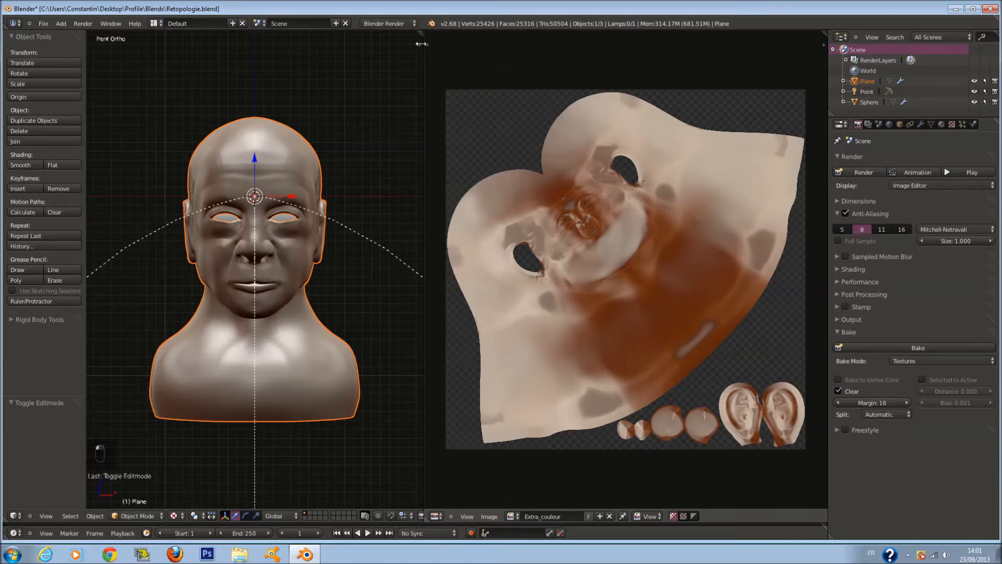
# Step: Start another new image named Peaux with a size of 4096 by 4096 pixels
pyautogui.click(489, 516)
pyautogui.click(488, 513)
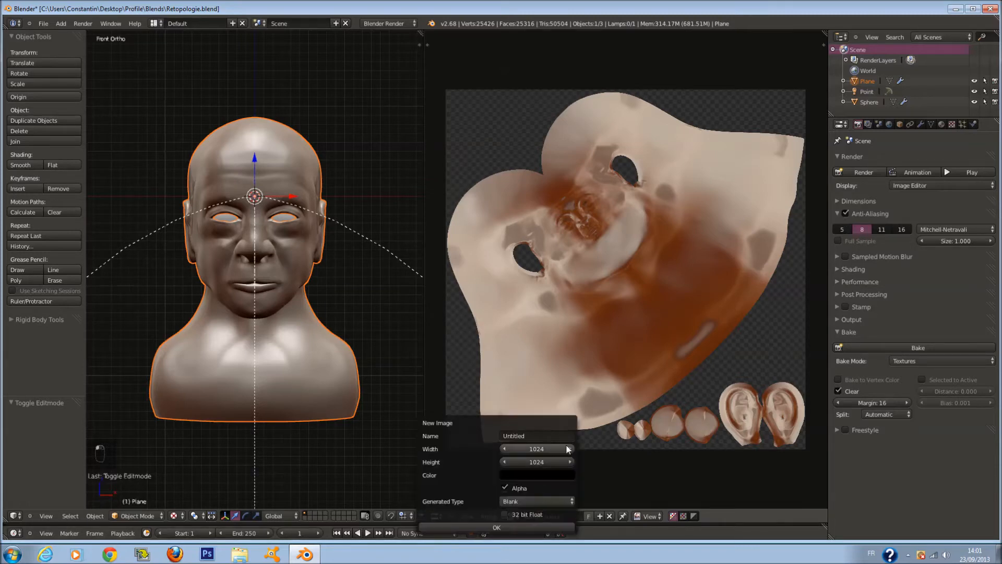
pyautogui.click(545, 436)
pyautogui.write('Peaux')
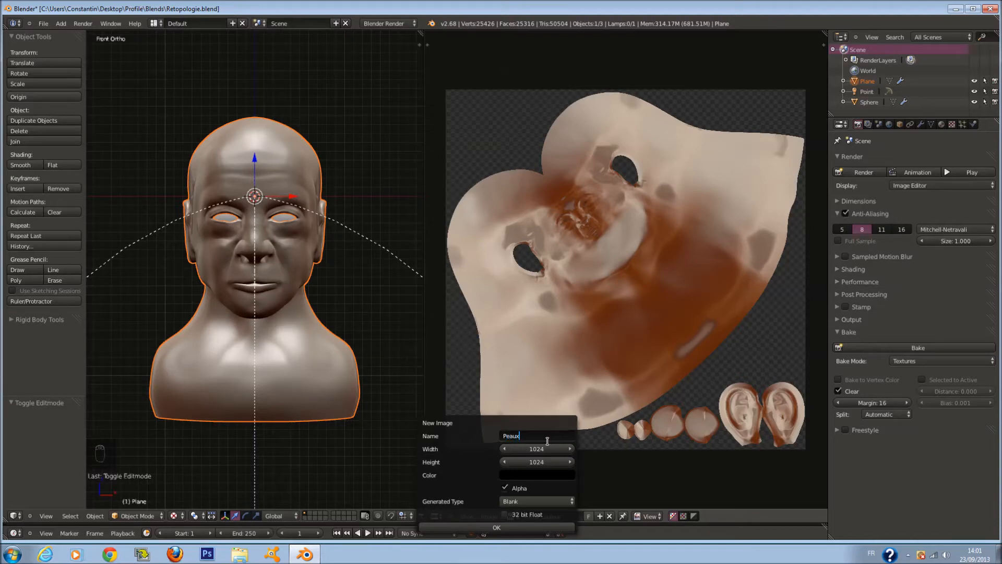
pyautogui.press('Return')
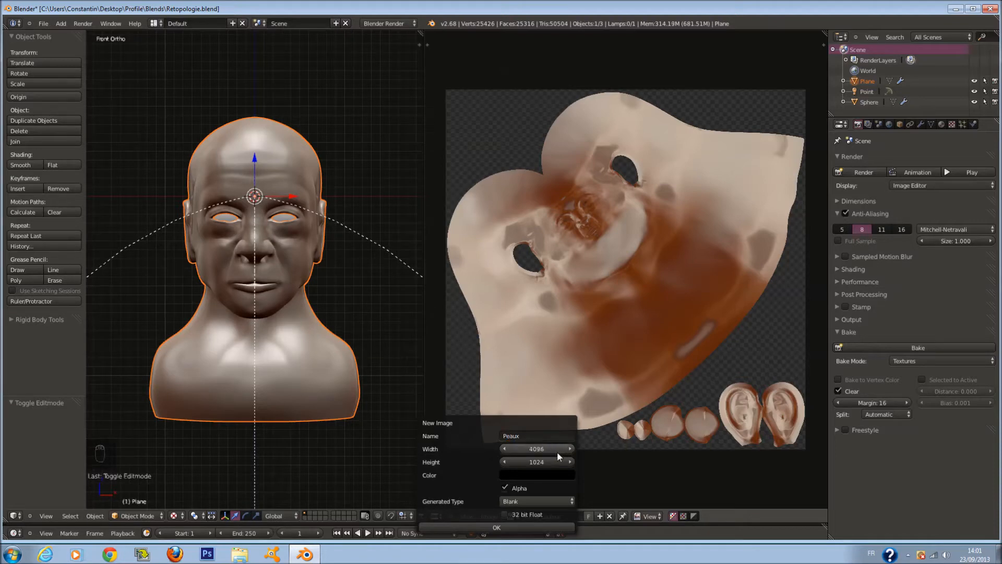
# Step: Pick a pale yellow skin tone as the Peaux image's fill color and create the image
pyautogui.click(547, 475)
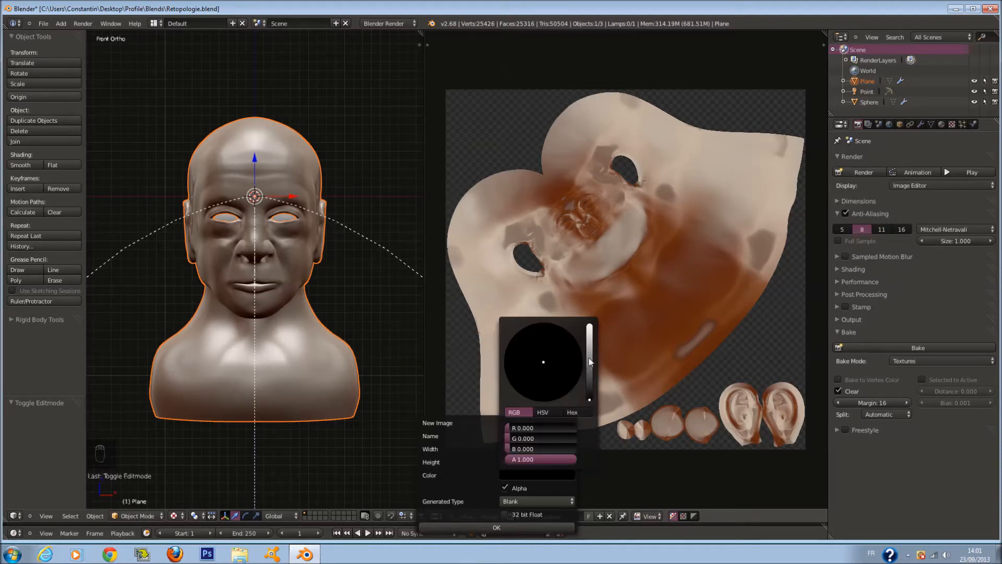
pyautogui.moveTo(590, 362); pyautogui.dragTo(591, 320)
pyautogui.click(535, 377)
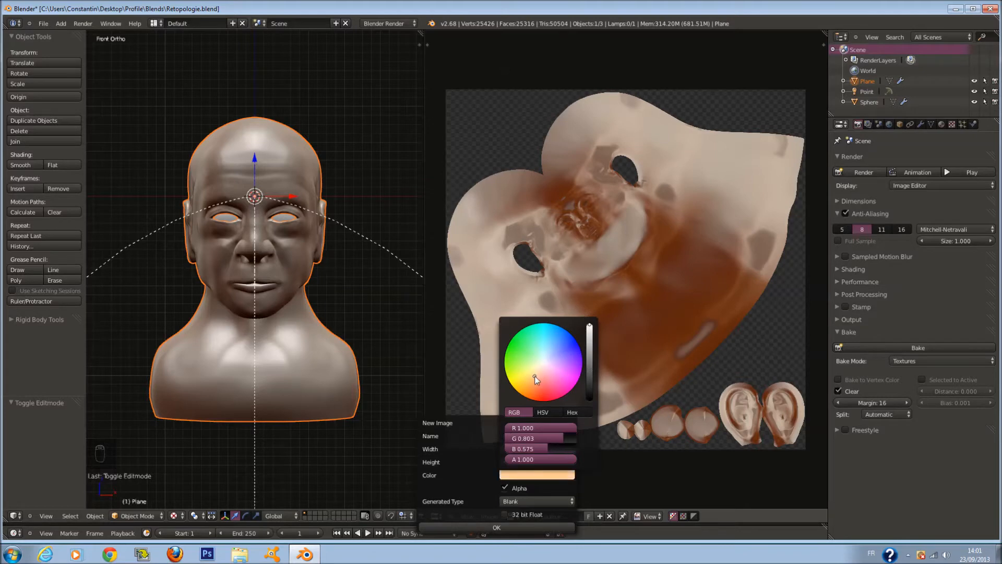
pyautogui.moveTo(534, 378); pyautogui.dragTo(537, 375)
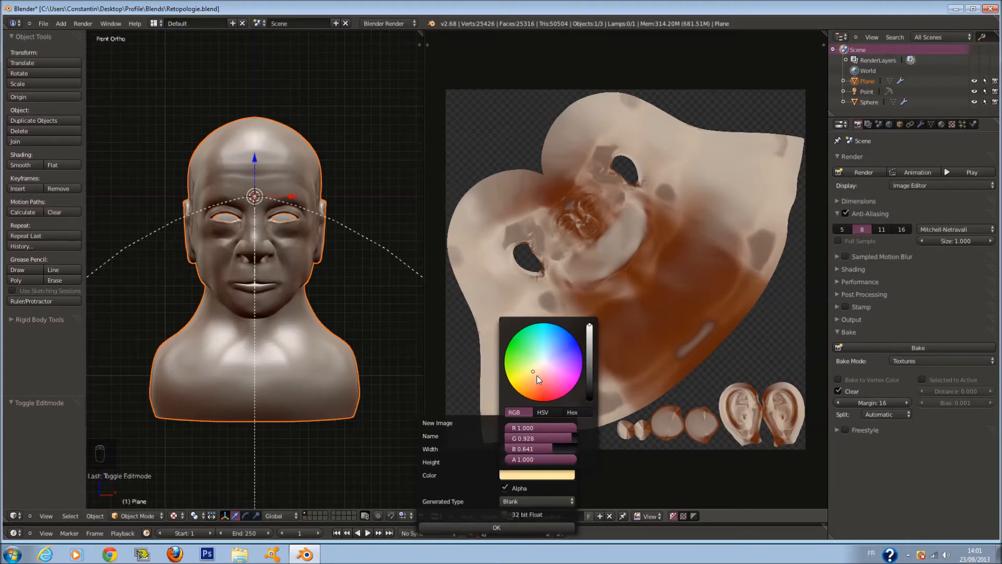
pyautogui.click(525, 529)
# Step: Assign the Peaux image to the head's UV layout in Edit Mode and widen the 3D view
pyautogui.press('Tab')
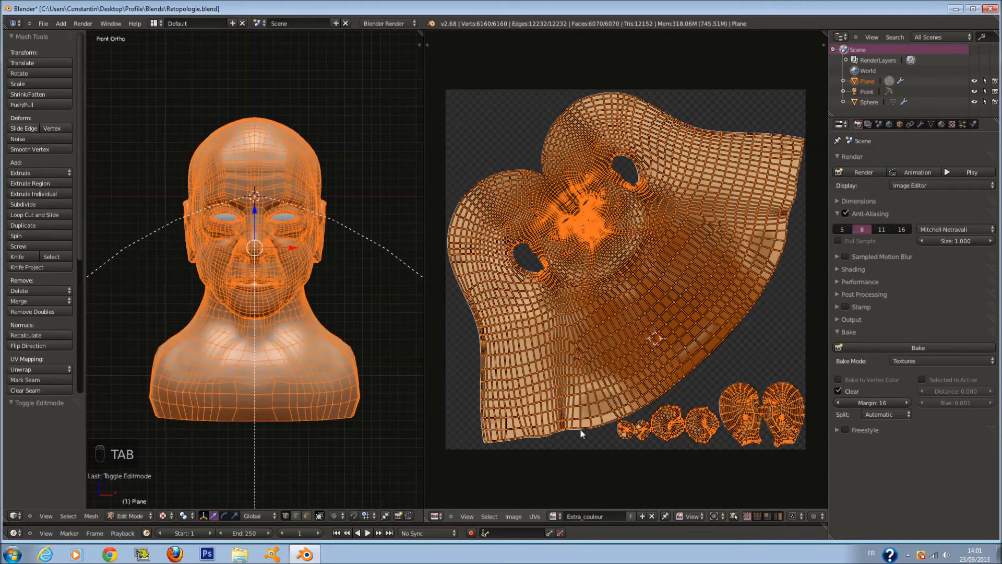
pyautogui.click(555, 516)
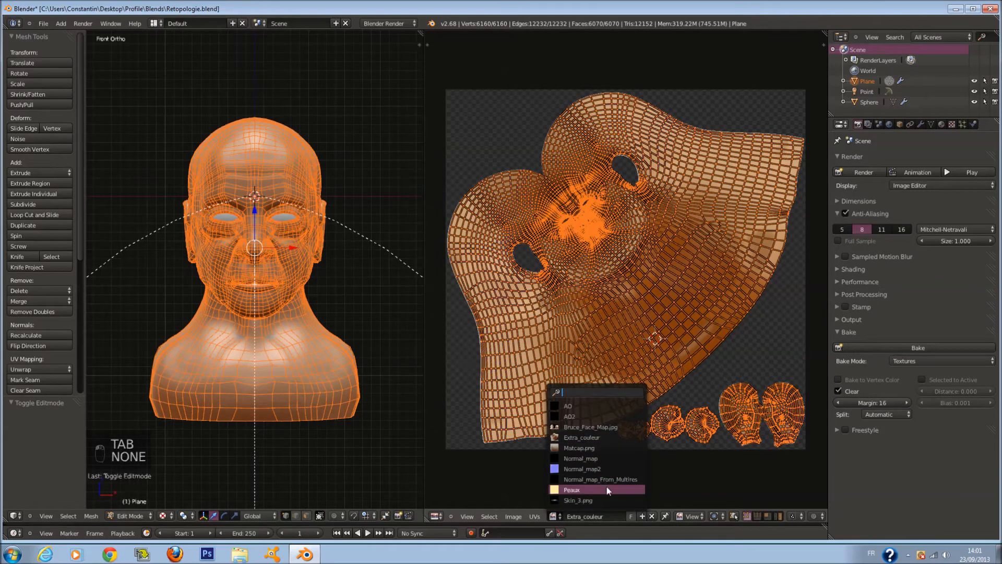
pyautogui.click(572, 489)
pyautogui.press('Tab')
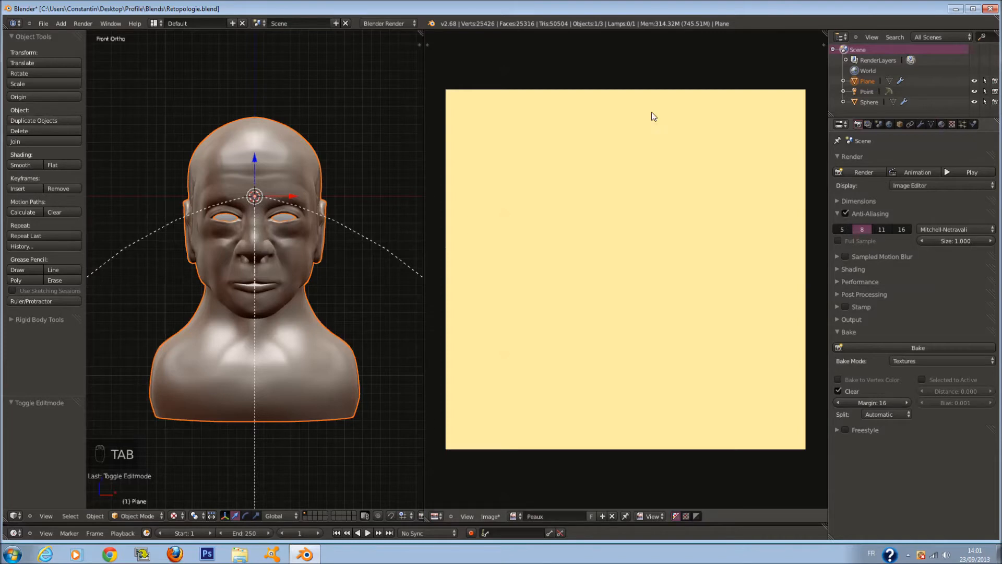
pyautogui.moveTo(424, 88); pyautogui.dragTo(502, 88)
pyautogui.press('Tab')
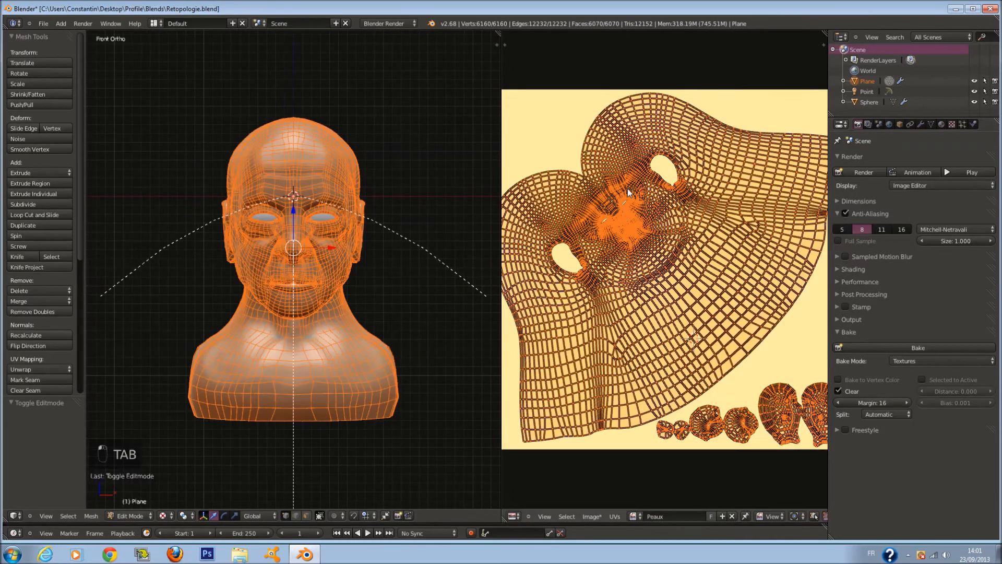
# Step: Clear the matcap Texture.002 from both of the head material's texture slots
pyautogui.click(942, 125)
pyautogui.click(951, 125)
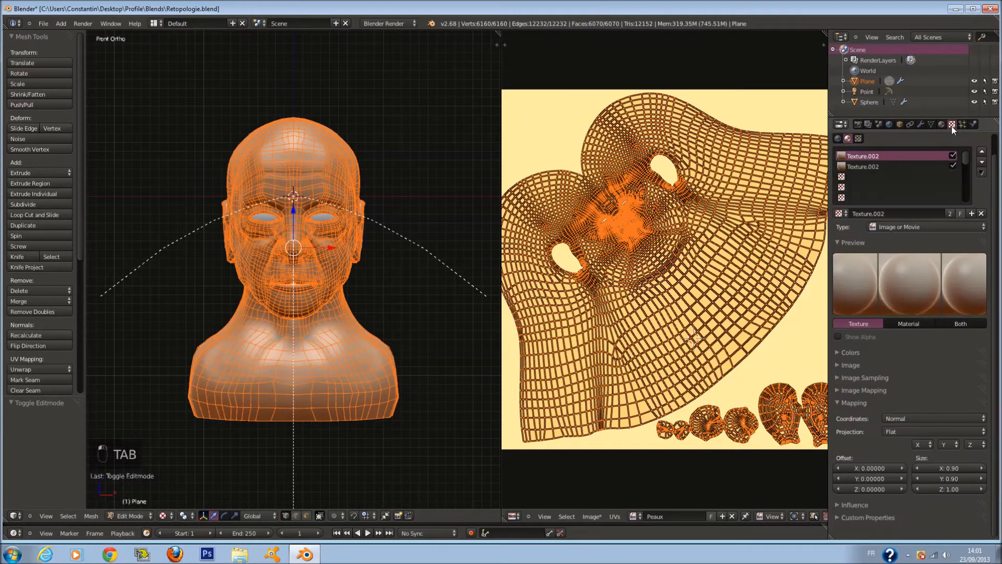
pyautogui.click(981, 213)
pyautogui.click(946, 165)
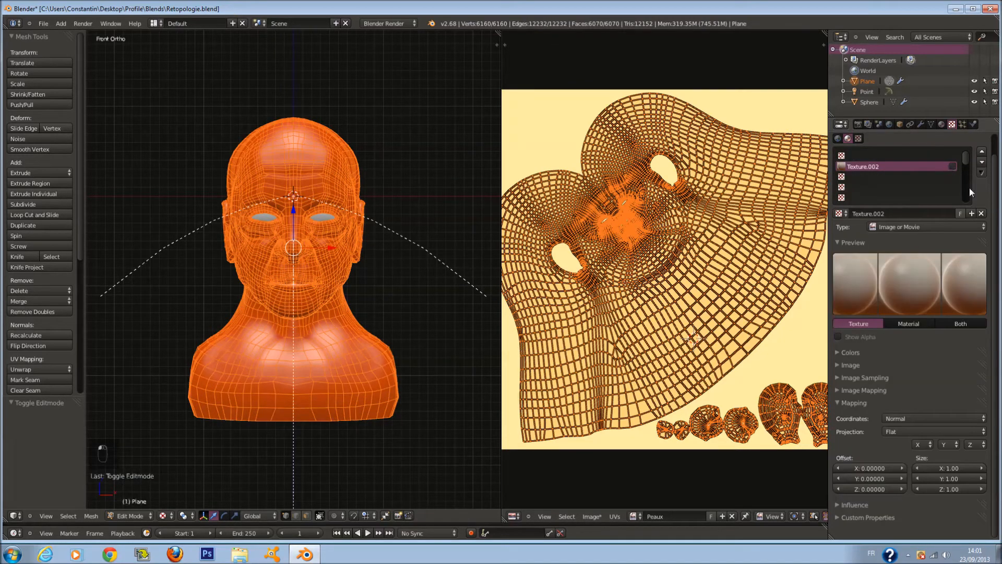
pyautogui.click(982, 214)
# Step: Add an Image or Movie texture in the first slot with UV coordinates and assign it the Peaux image
pyautogui.click(929, 157)
pyautogui.click(923, 214)
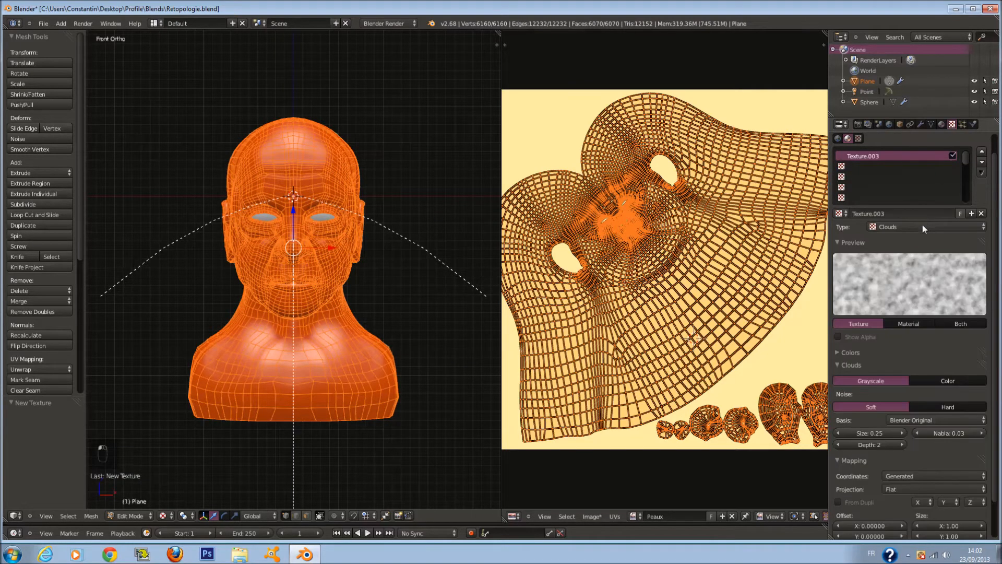
pyautogui.click(955, 229)
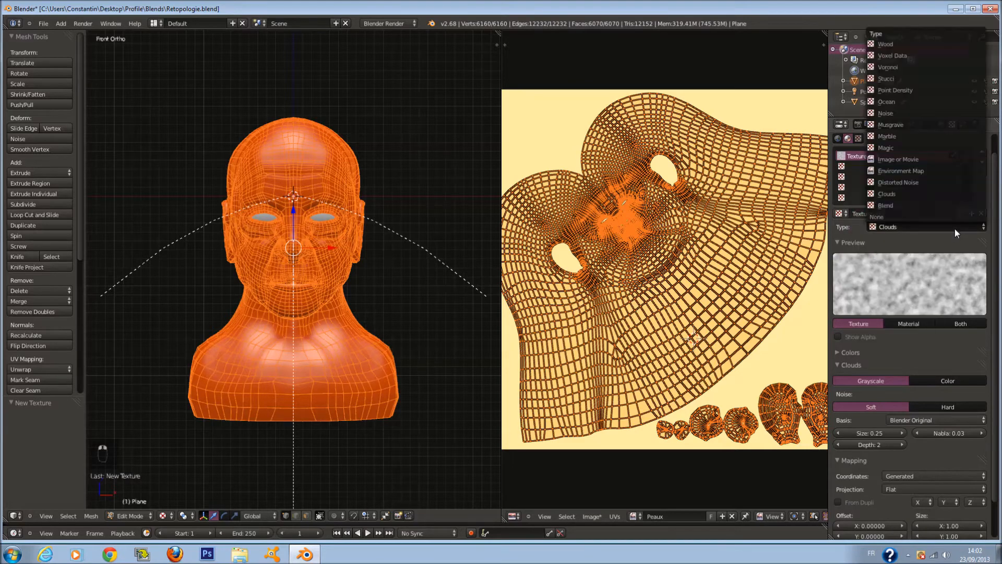
pyautogui.click(909, 170)
pyautogui.click(911, 419)
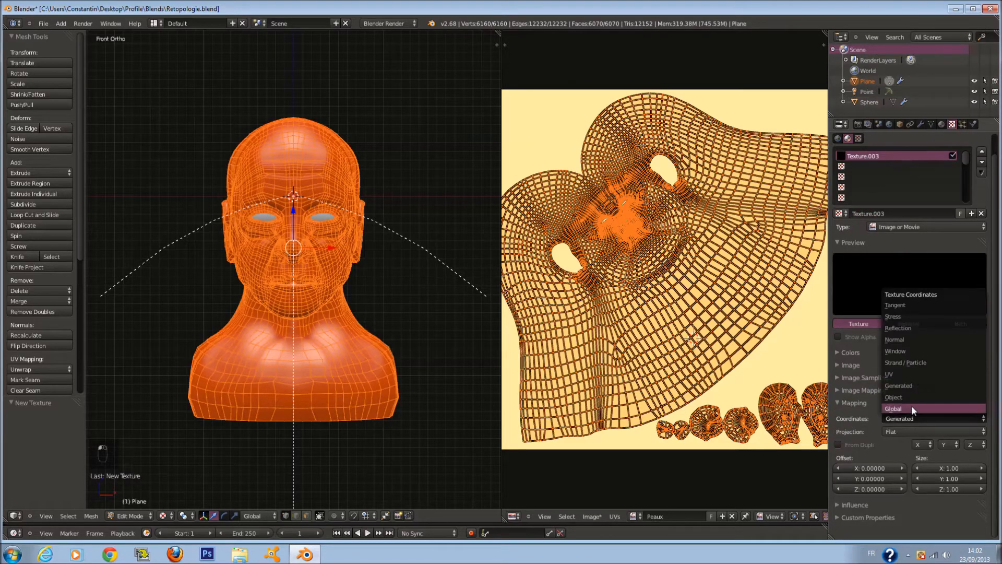
pyautogui.click(910, 375)
pyautogui.click(869, 365)
pyautogui.click(841, 380)
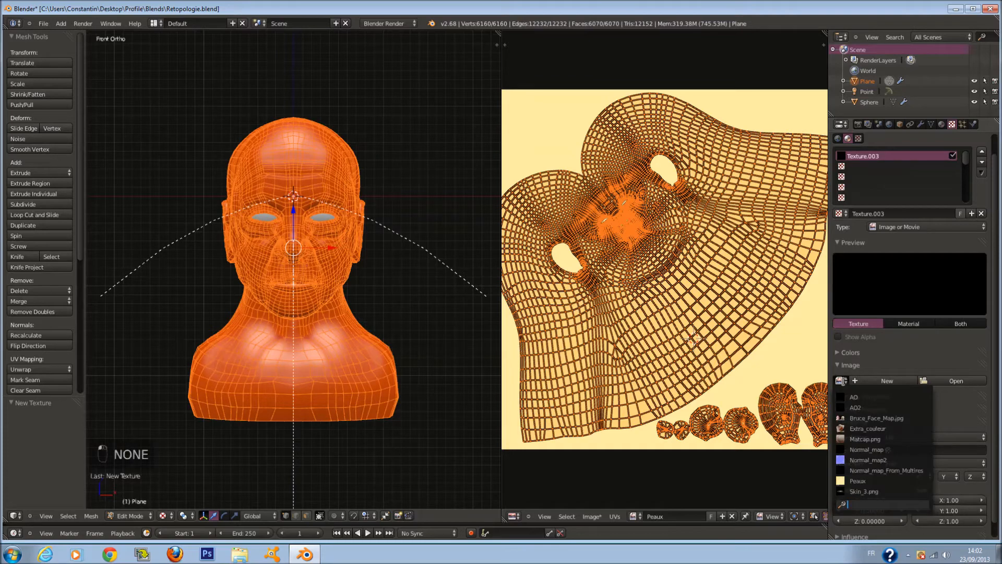
# Step: Return to Object Mode and move the lamp above the head in the right view, by 2.498 in Y and 2.944 in Z
pyautogui.press('Tab')
pyautogui.moveTo(380, 264); pyautogui.dragTo(468, 286, button='middle')
pyautogui.rightClick(446, 250)
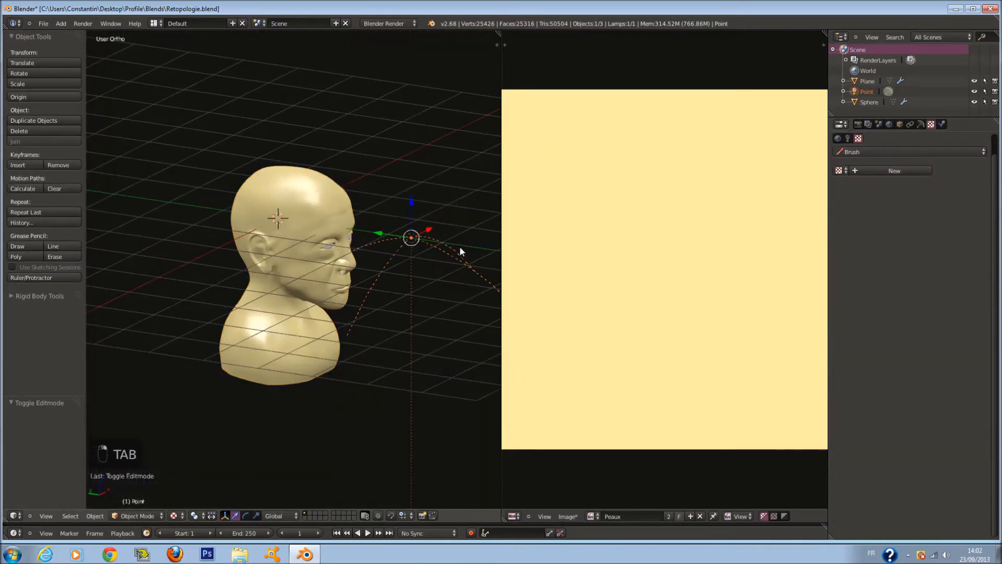
pyautogui.press('KP_3')
pyautogui.press('g')
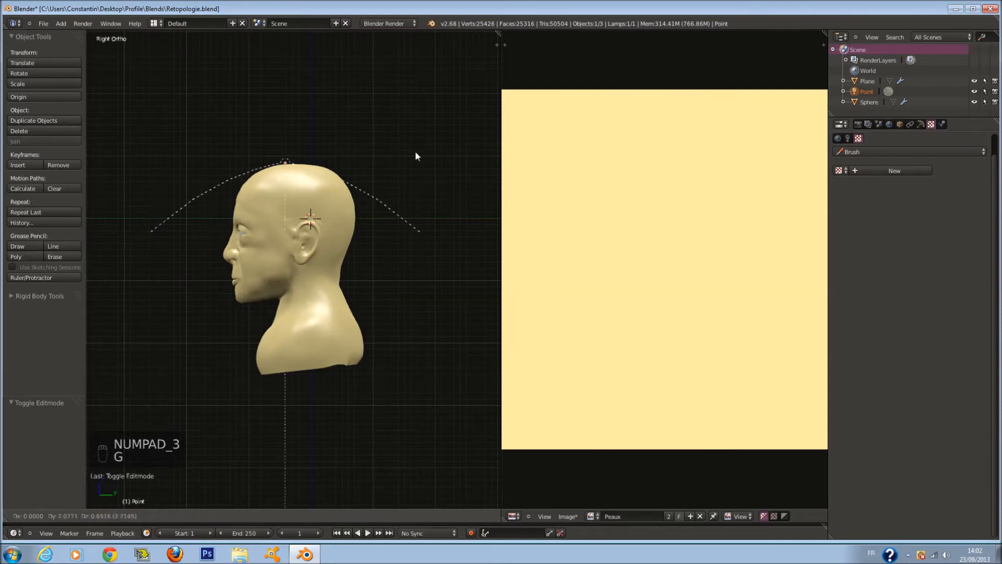
pyautogui.click(425, 31)
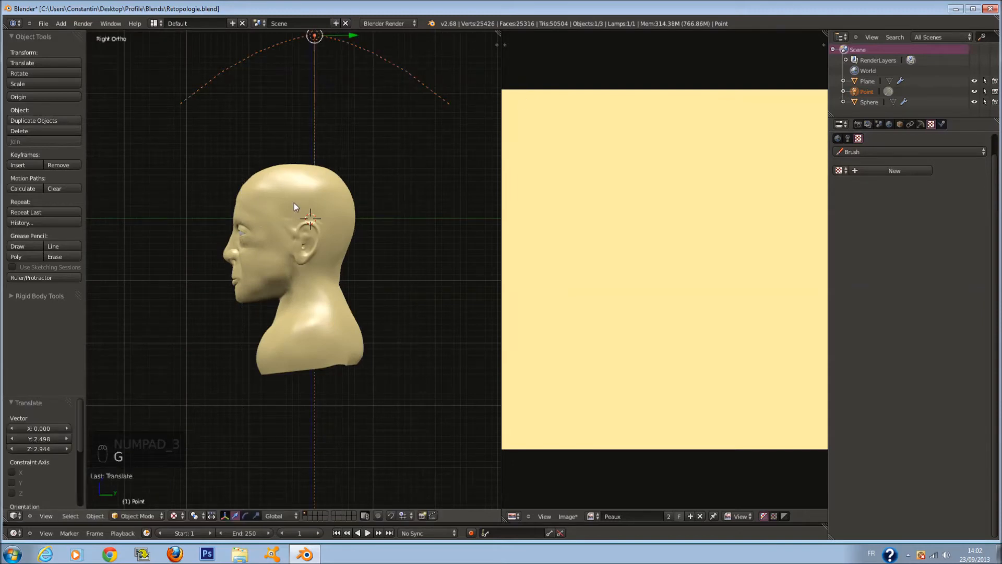
# Step: Select the head mesh and set its origin to its geometry
pyautogui.rightClick(294, 203)
pyautogui.scroll(3, 294, 203)
pyautogui.press('KP_1')
pyautogui.moveTo(293, 203); pyautogui.dragTo(221, 217, button='middle')
pyautogui.press('a')
pyautogui.press('a')
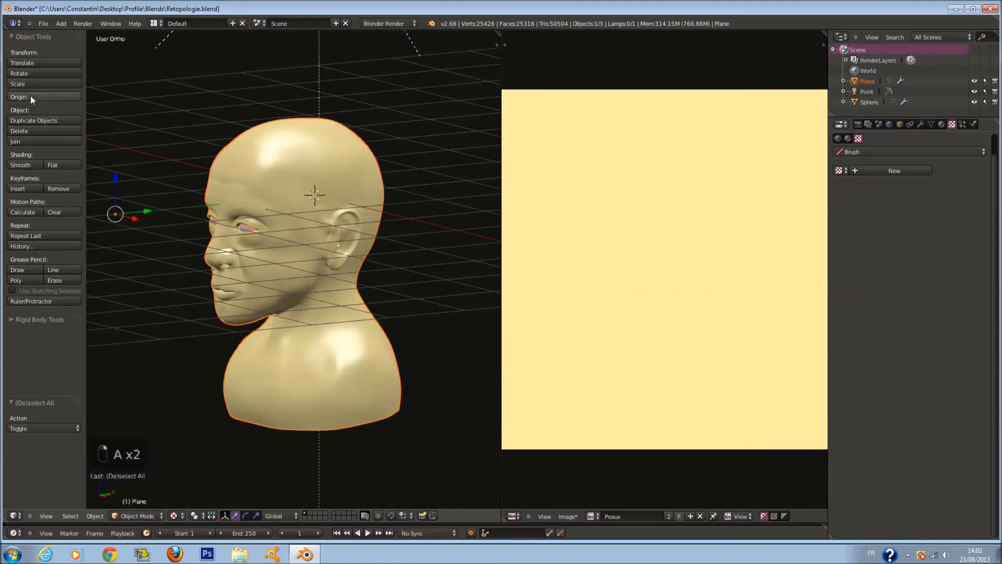
pyautogui.click(30, 97)
pyautogui.click(40, 105)
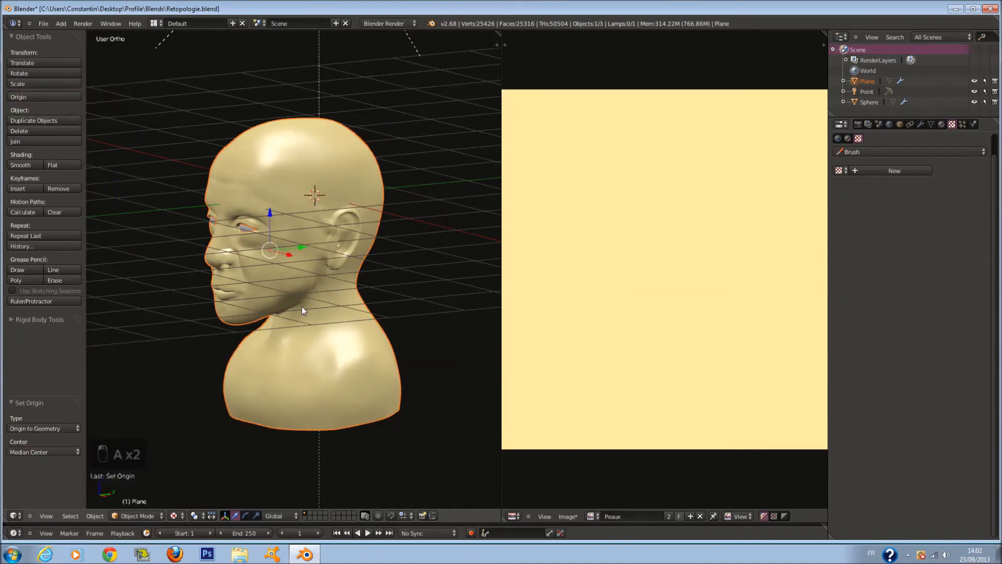
# Step: Enter Edit Mode on the head in front view and switch the image editor from View to Paint mode
pyautogui.press('KP_1')
pyautogui.press('a')
pyautogui.press('a')
pyautogui.scroll(2, 340, 329)
pyautogui.scroll(-2, 343, 329)
pyautogui.press('Tab')
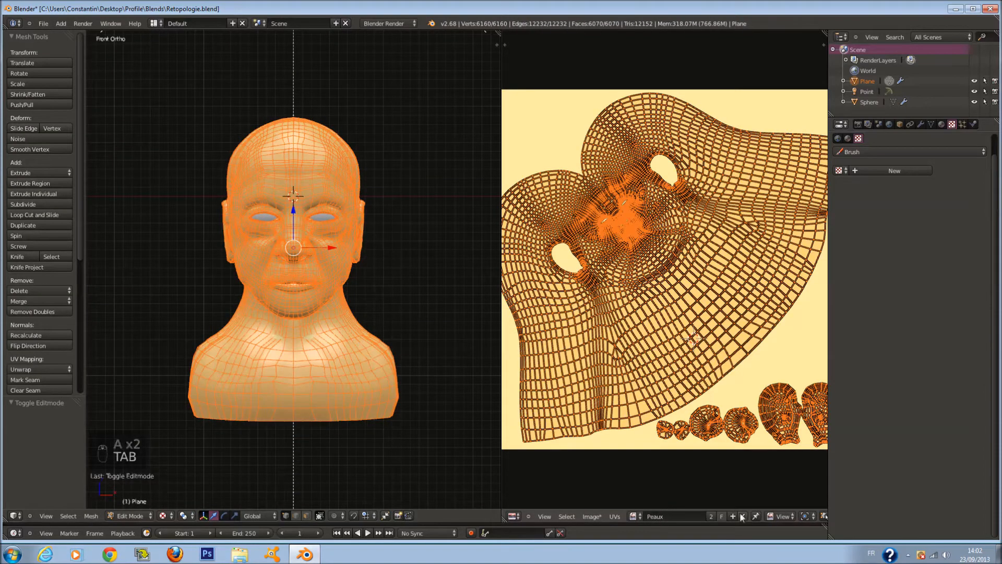
pyautogui.click(782, 494)
pyautogui.press('f')
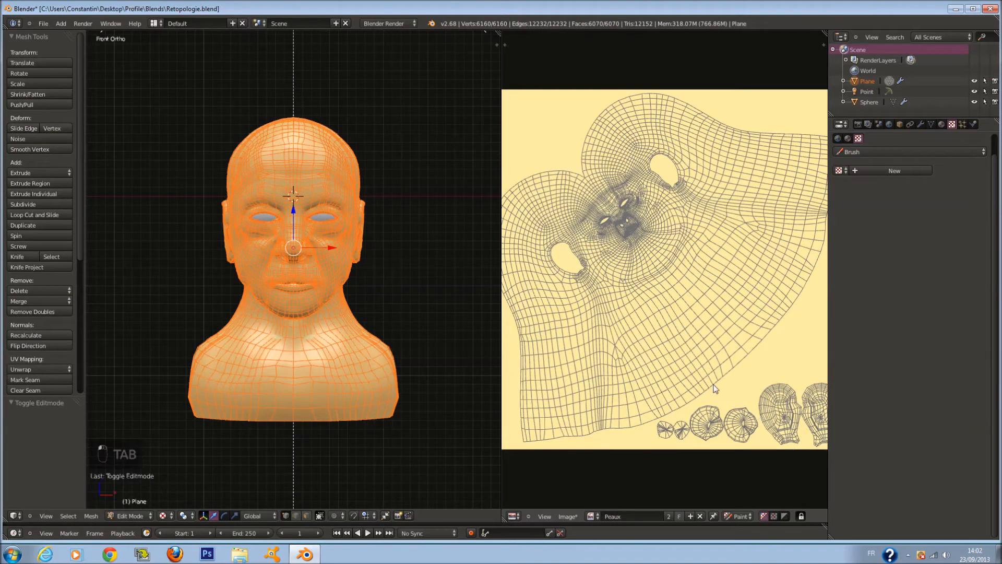
pyautogui.scroll(1, 652, 343)
pyautogui.click(685, 374)
pyautogui.scroll(-1, 681, 416)
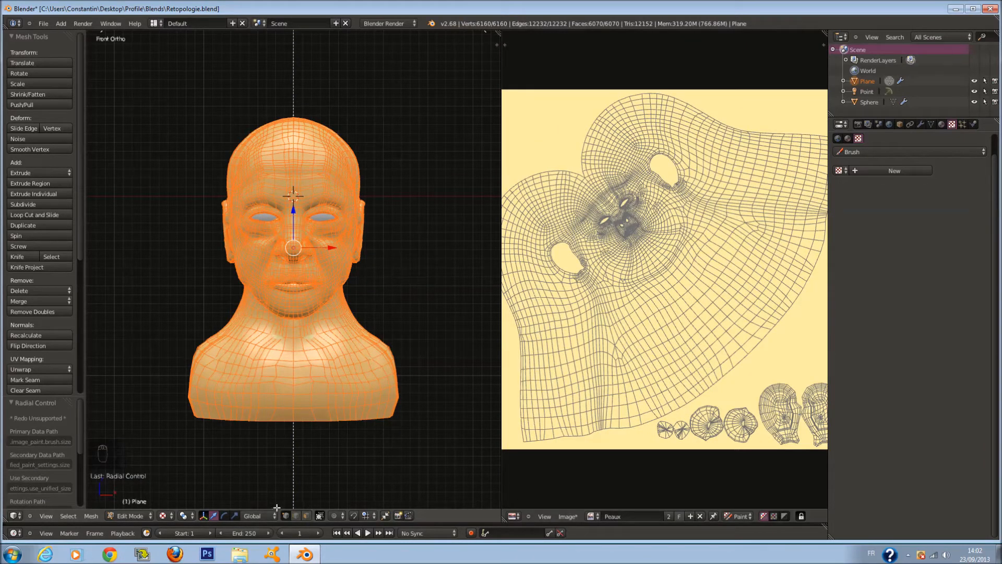
# Step: Switch the head from Edit Mode to Texture Paint mode
pyautogui.click(129, 516)
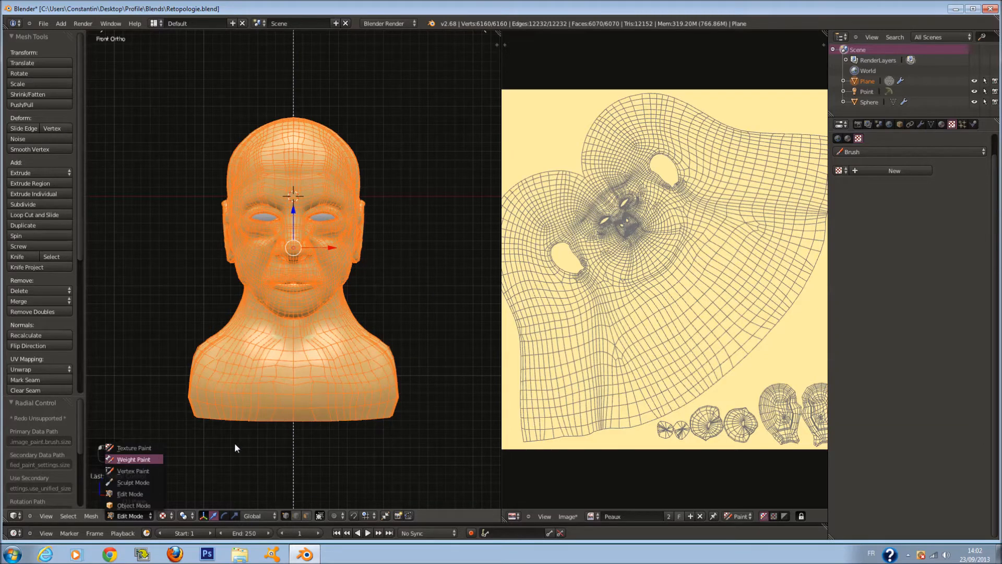
pyautogui.click(135, 459)
pyautogui.scroll(1, 235, 448)
pyautogui.click(148, 516)
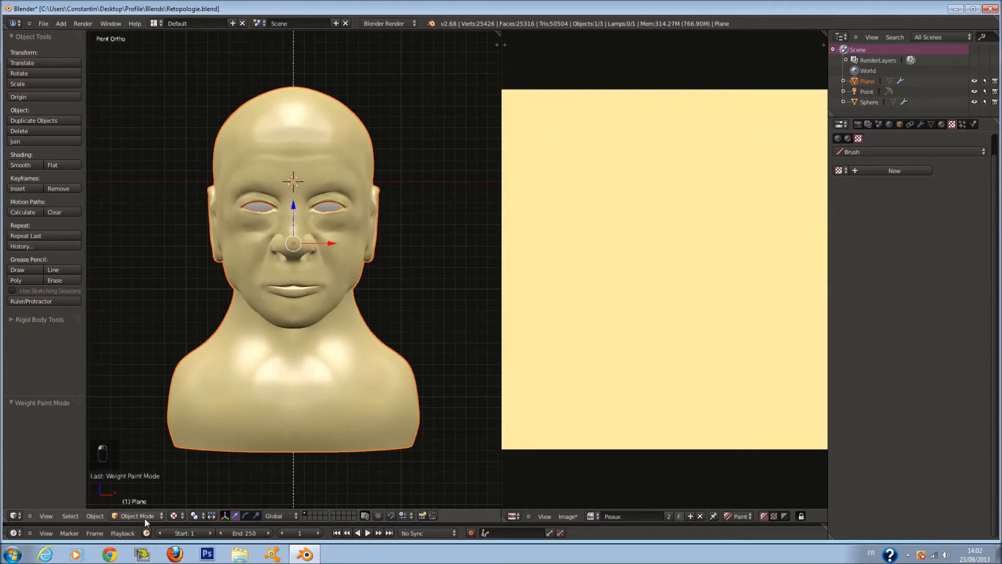
pyautogui.click(145, 516)
pyautogui.scroll(2, 270, 262)
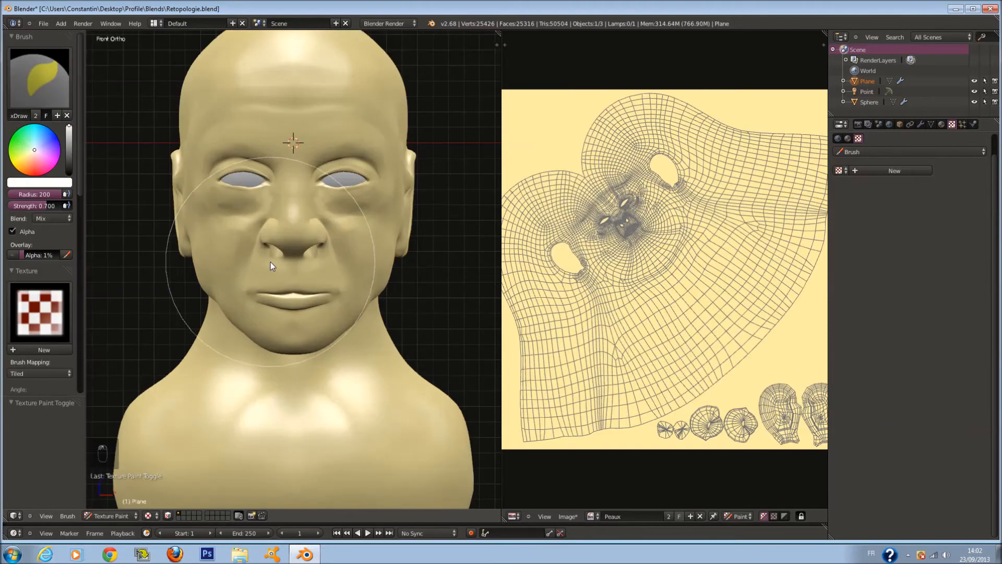
# Step: Assign the existing texture named Texture to the paint brush and replace its image file with Brush_Z.png
pyautogui.scroll(-1, 271, 261)
pyautogui.click(35, 308)
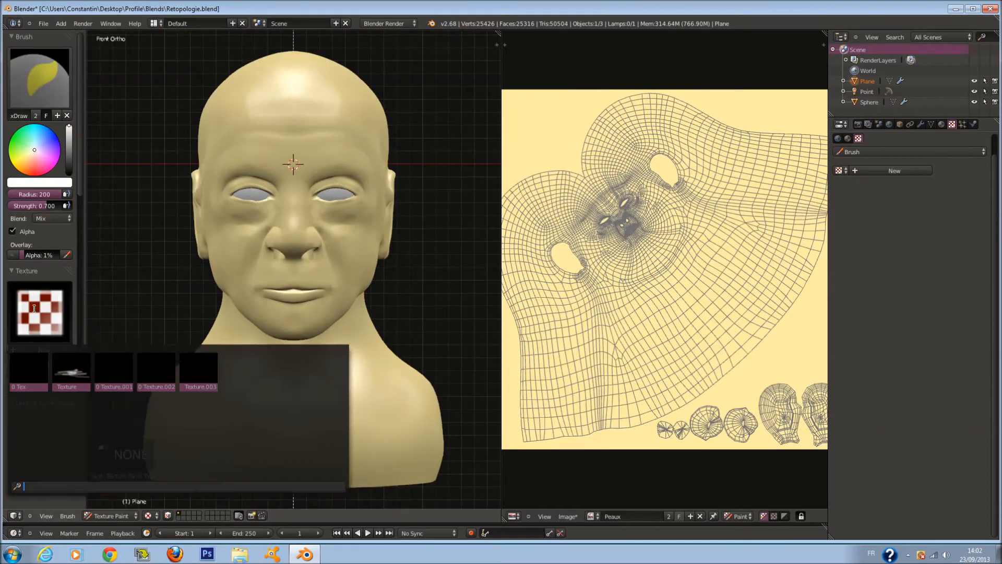
pyautogui.click(71, 371)
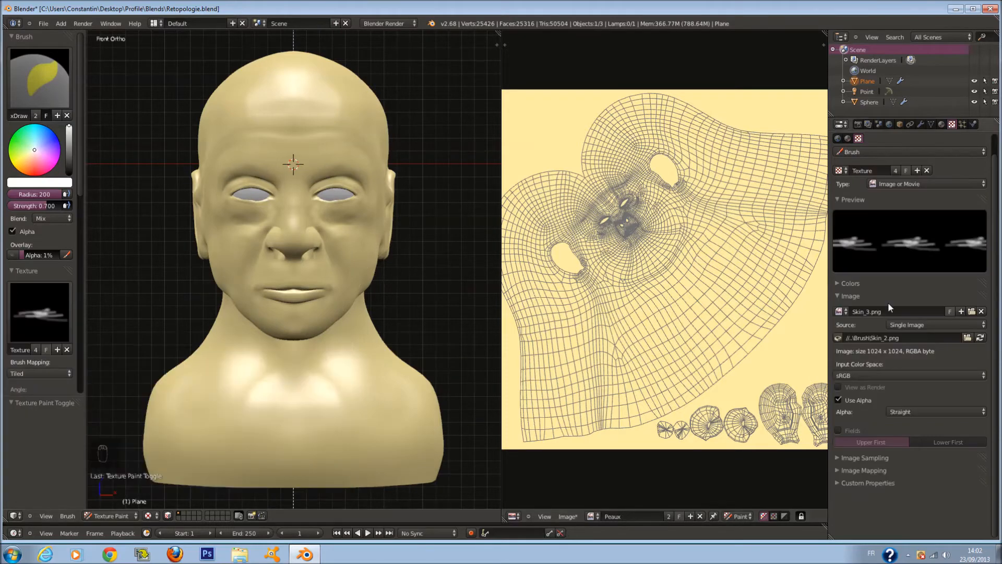
pyautogui.click(967, 338)
pyautogui.click(182, 36)
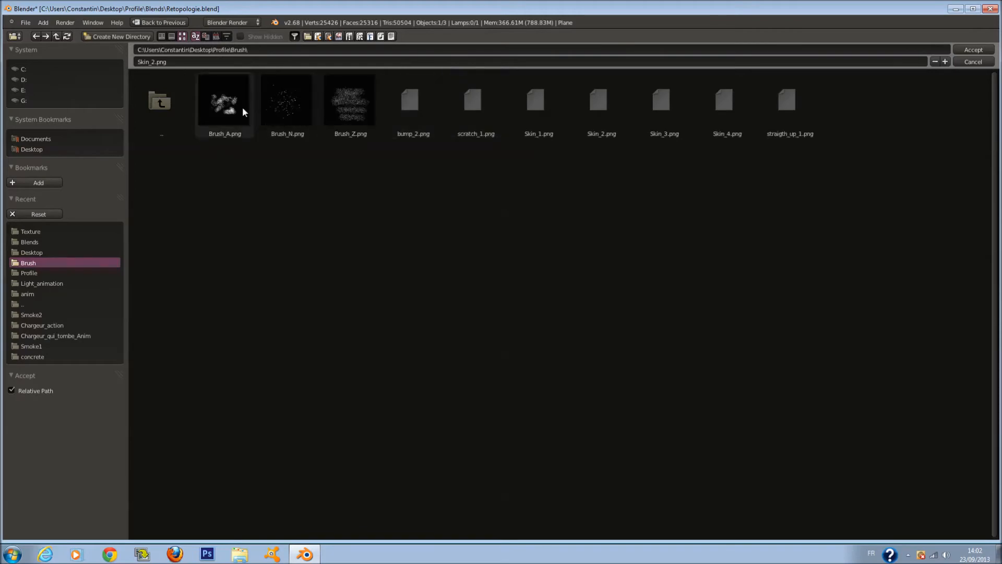
pyautogui.click(356, 111)
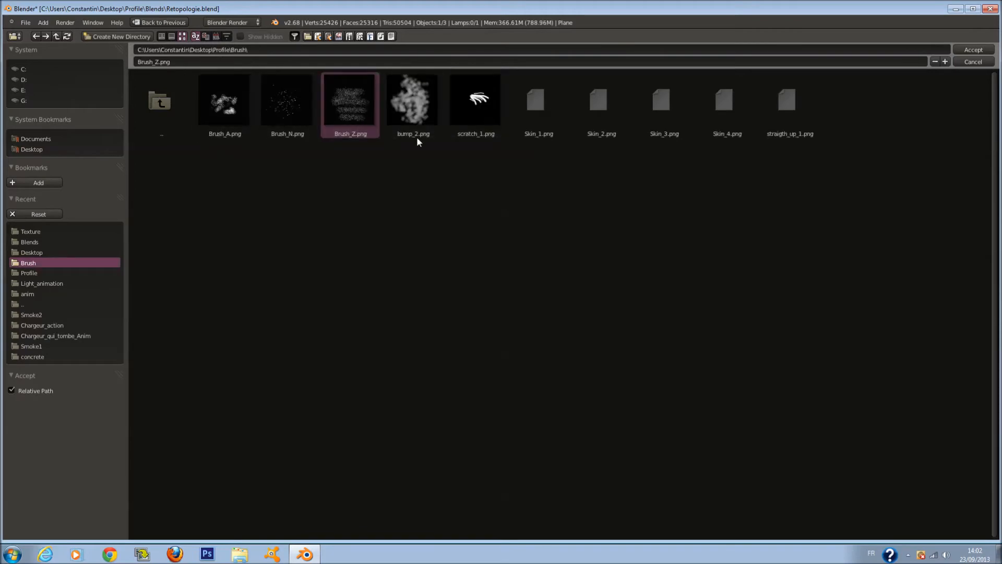
pyautogui.press('Return')
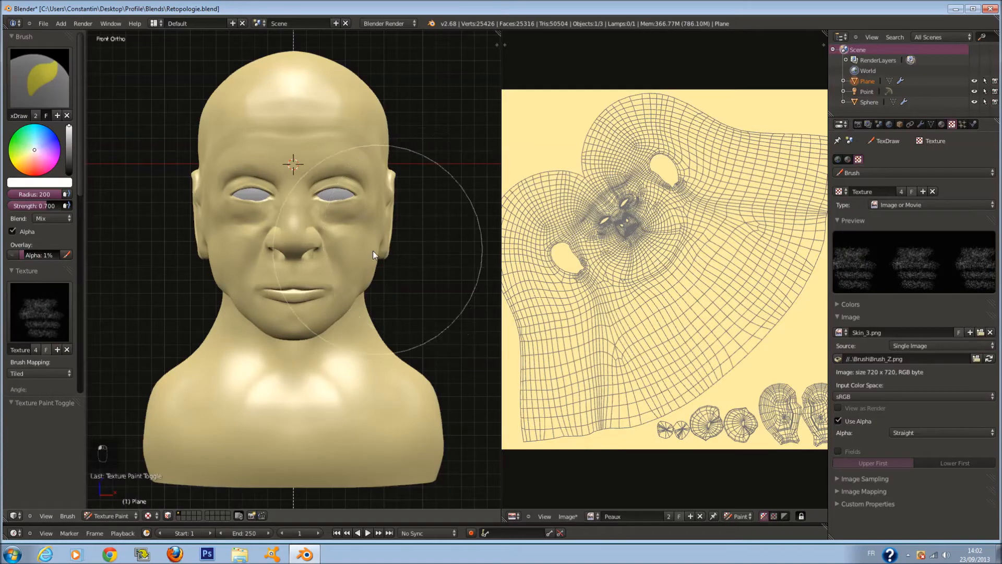
# Step: Set the paint brush radius to 113 over the face
pyautogui.scroll(3, 386, 243)
pyautogui.press('f')
pyautogui.click(299, 248)
pyautogui.scroll(-3, 301, 243)
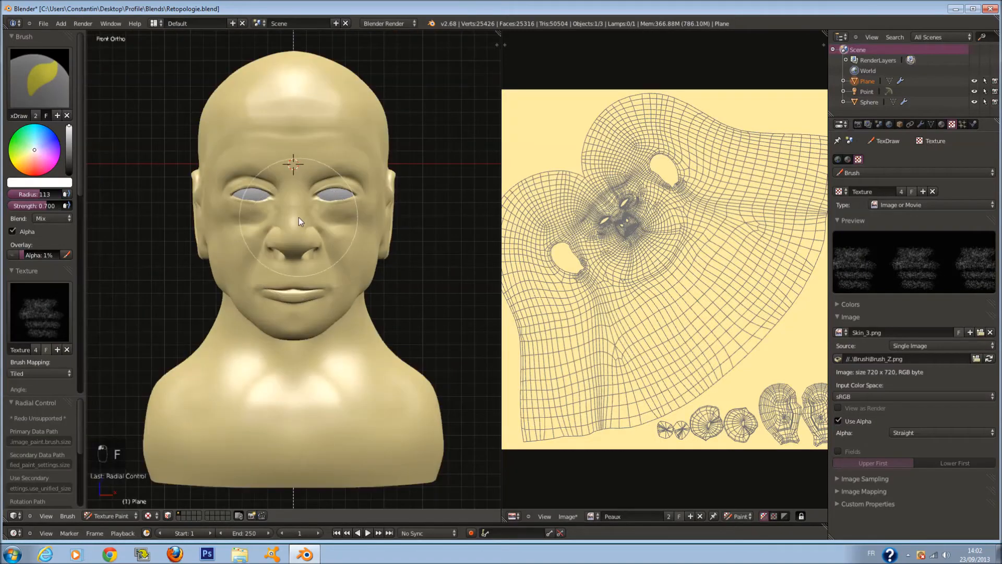
pyautogui.keyDown('shift'); pyautogui.scroll(-2, 314, 250); pyautogui.keyUp('shift')
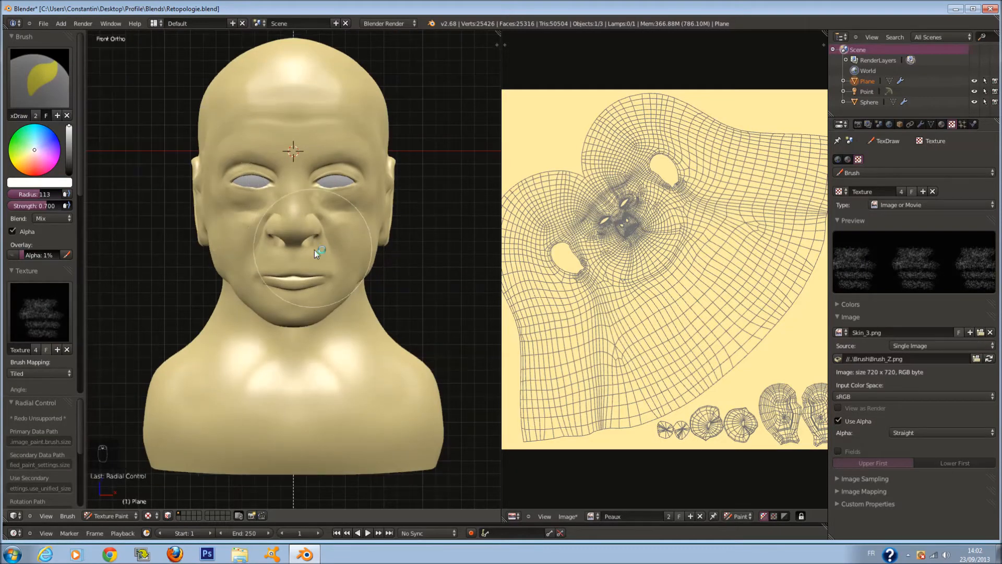
pyautogui.scroll(1, 309, 286)
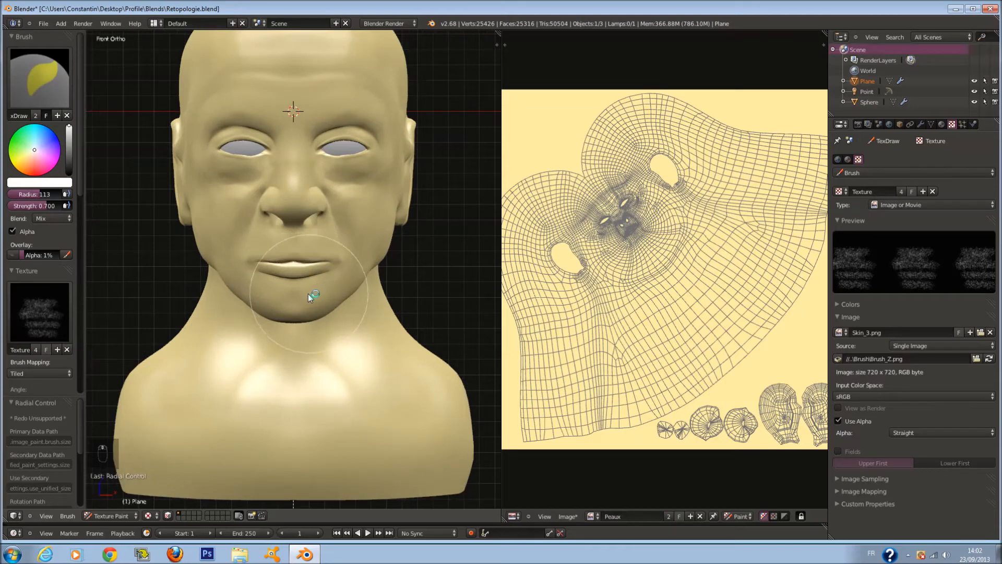
pyautogui.scroll(-1, 311, 291)
pyautogui.scroll(1, 311, 291)
pyautogui.moveTo(259, 192)
pyautogui.mouseDown(button='middle')
pyautogui.moveTo(198, 186)
pyautogui.moveTo(246, 191)
pyautogui.mouseUp(button='middle')
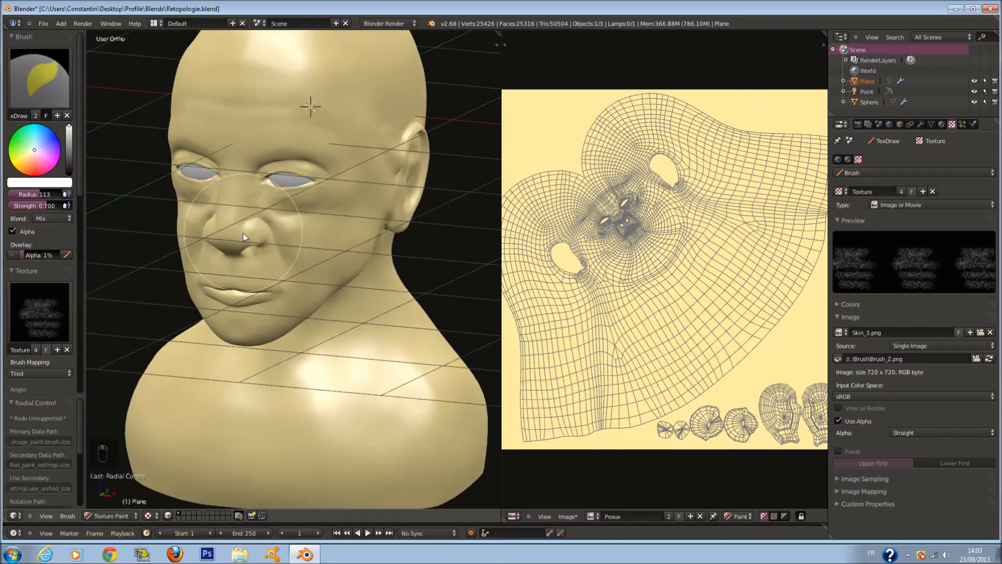
# Step: Set the paint brush to a muted salmon-pink color with a strength of 0.283
pyautogui.click(35, 160)
pyautogui.moveTo(70, 155); pyautogui.dragTo(70, 162)
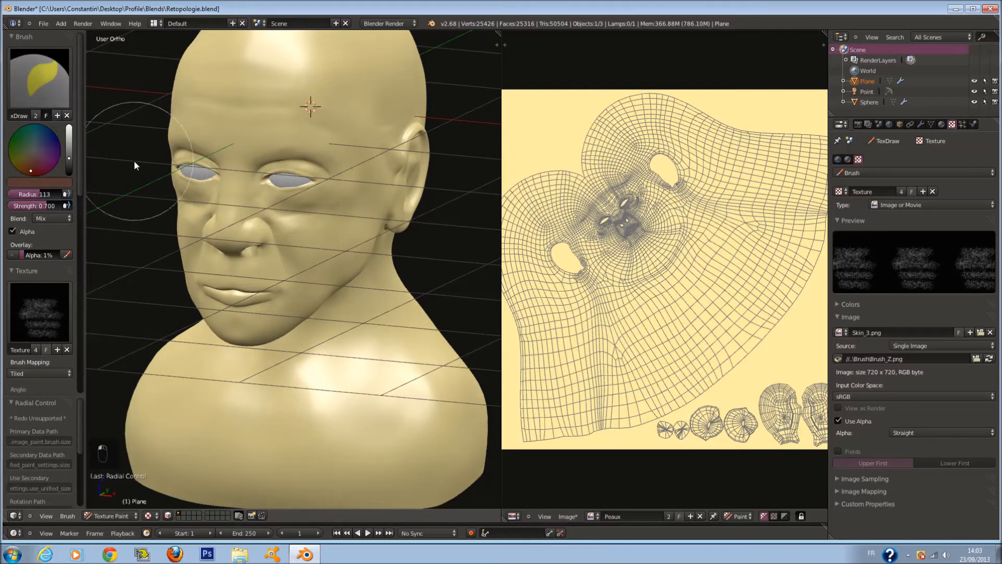
pyautogui.press('KP_1')
pyautogui.moveTo(69, 158); pyautogui.dragTo(69, 137)
pyautogui.click(30, 168)
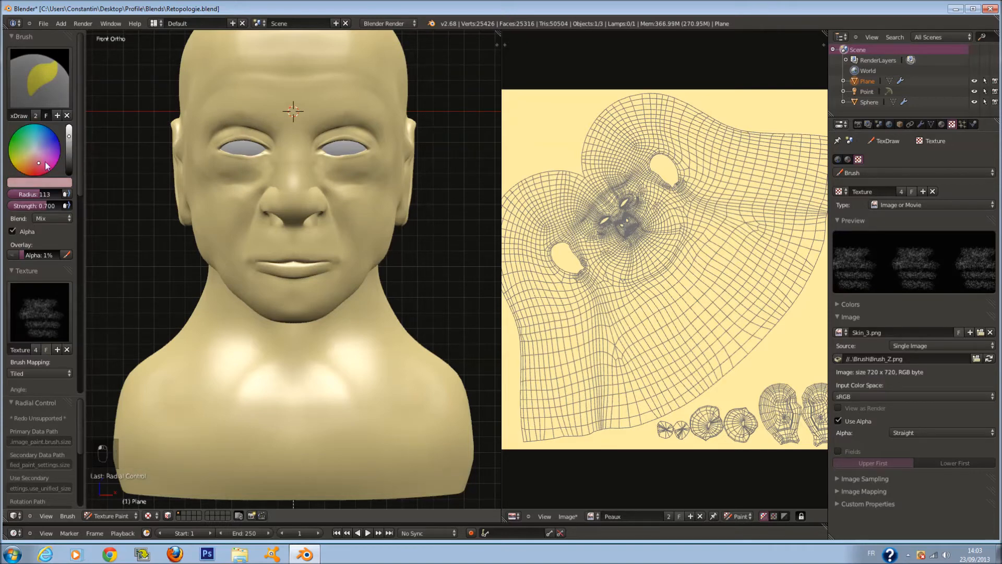
pyautogui.moveTo(31, 169); pyautogui.dragTo(31, 169)
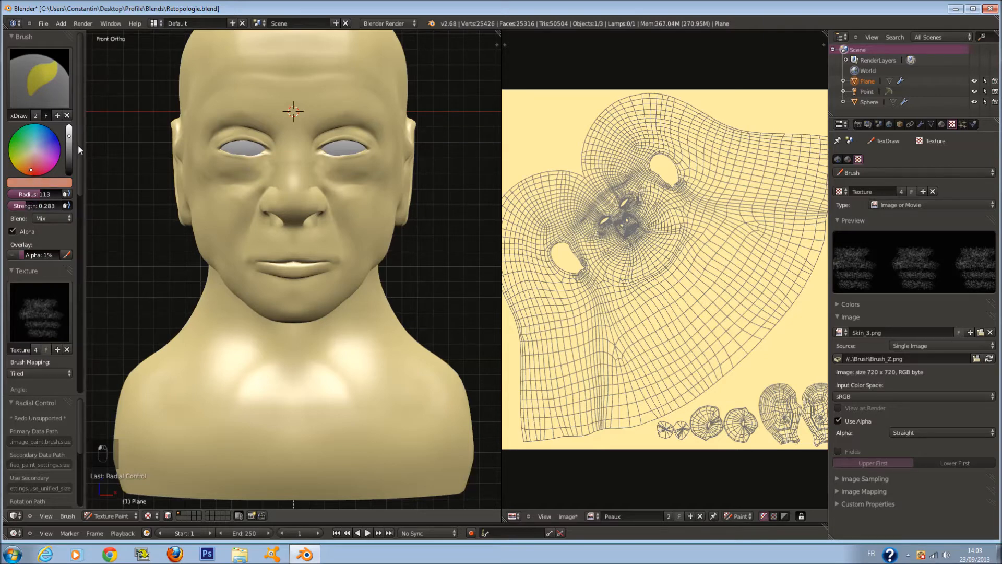
pyautogui.moveTo(69, 137); pyautogui.dragTo(69, 143)
# Step: Try painting around the nostrils with a 100 radius brush and Tiled texture mapping, and undo the stroke
pyautogui.scroll(4, 282, 174)
pyautogui.press('f')
pyautogui.click(288, 168)
pyautogui.keyDown('shift'); pyautogui.scroll(6, 314, 177); pyautogui.keyUp('shift')
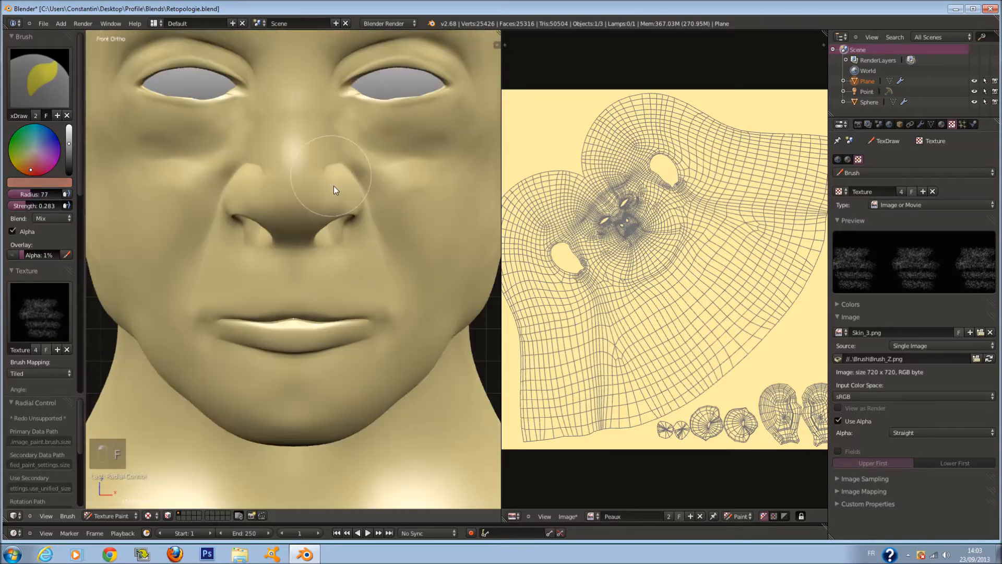
pyautogui.keyDown('shift'); pyautogui.scroll(5, 336, 198); pyautogui.keyUp('shift')
pyautogui.press('f')
pyautogui.click(364, 274)
pyautogui.moveTo(364, 274); pyautogui.dragTo(348, 265, button='middle')
pyautogui.scroll(2, 348, 265)
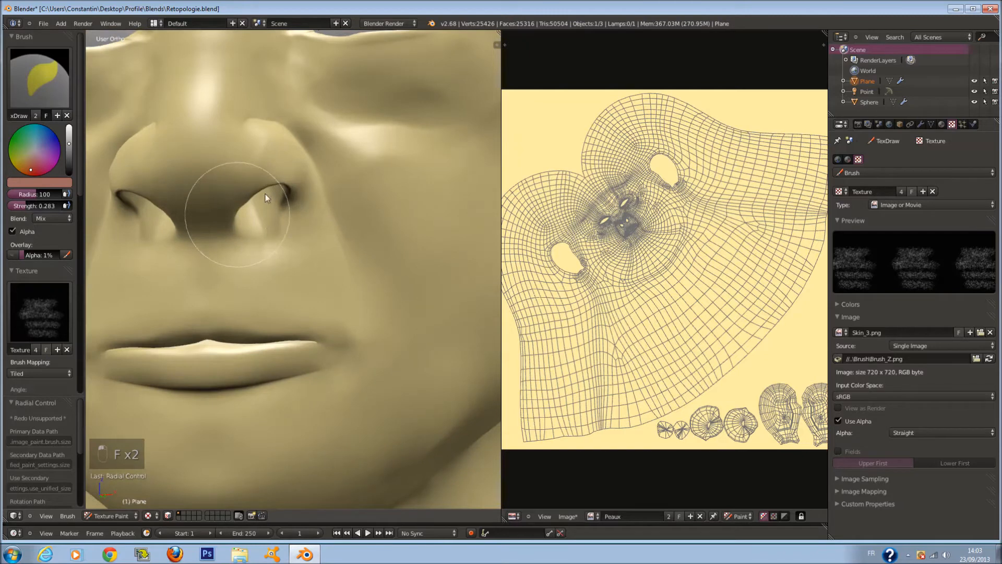
pyautogui.moveTo(246, 229); pyautogui.dragTo(307, 241, button='middle')
pyautogui.scroll(2, 291, 235)
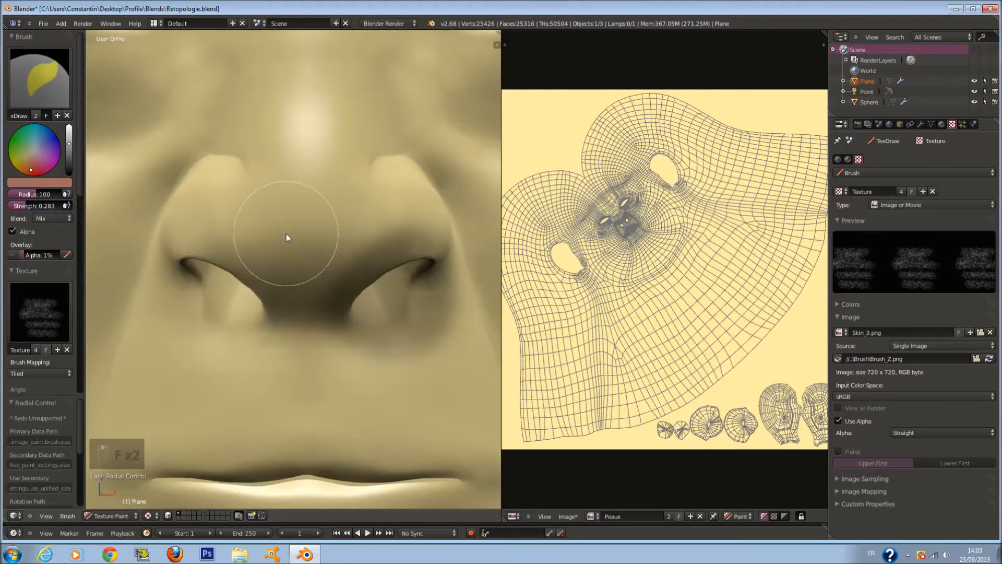
pyautogui.hotkey('ctrl', 'z')
# Step: Try further strokes on the nostril, including one with the brush mapping set to 3D, and undo each
pyautogui.click(42, 371)
pyautogui.moveTo(214, 305)
pyautogui.mouseDown()
pyautogui.moveTo(239, 318)
pyautogui.moveTo(230, 306)
pyautogui.mouseUp()
pyautogui.hotkey('ctrl', 'z')
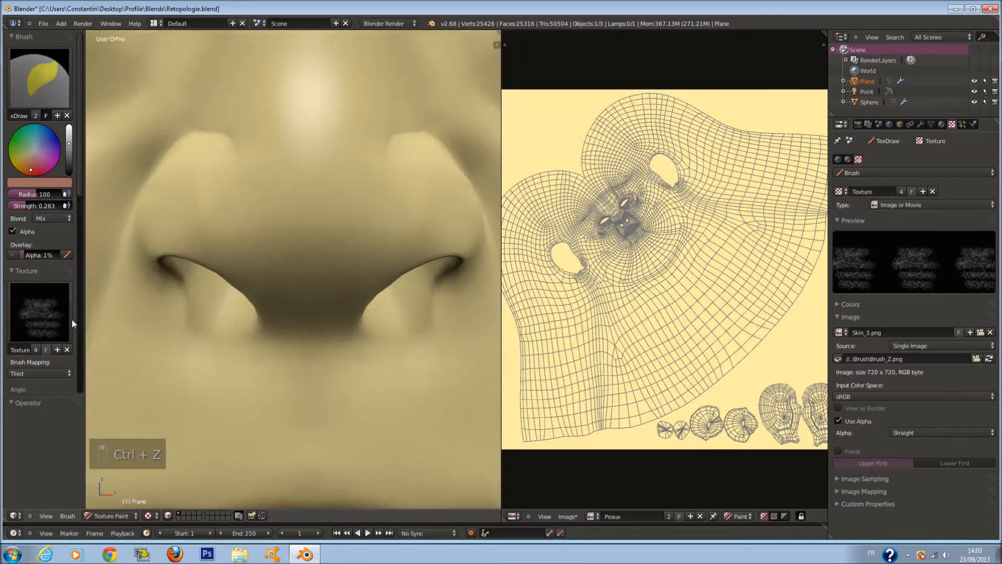
pyautogui.click(33, 369)
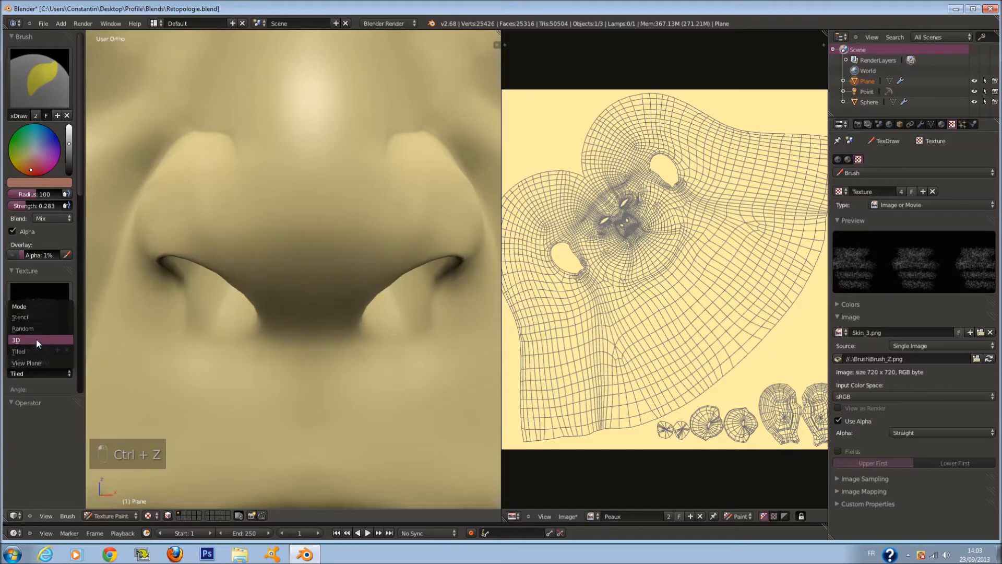
pyautogui.click(36, 339)
pyautogui.moveTo(202, 301); pyautogui.dragTo(198, 302)
pyautogui.hotkey('ctrl', 'z')
# Step: Try a nostril stroke with the brush mapping set to Random and undo it
pyautogui.click(33, 371)
pyautogui.click(42, 332)
pyautogui.moveTo(224, 313)
pyautogui.mouseDown()
pyautogui.moveTo(228, 296)
pyautogui.moveTo(230, 324)
pyautogui.moveTo(196, 331)
pyautogui.mouseUp()
pyautogui.hotkey('ctrl', 'z')
# Step: Try a nostril stroke with Stencil brush mapping, move the stencil over the nose, and undo the painting
pyautogui.click(53, 370)
pyautogui.click(46, 316)
pyautogui.press('f')
pyautogui.moveTo(237, 330)
pyautogui.mouseDown()
pyautogui.moveTo(202, 384)
pyautogui.moveTo(236, 370)
pyautogui.mouseUp()
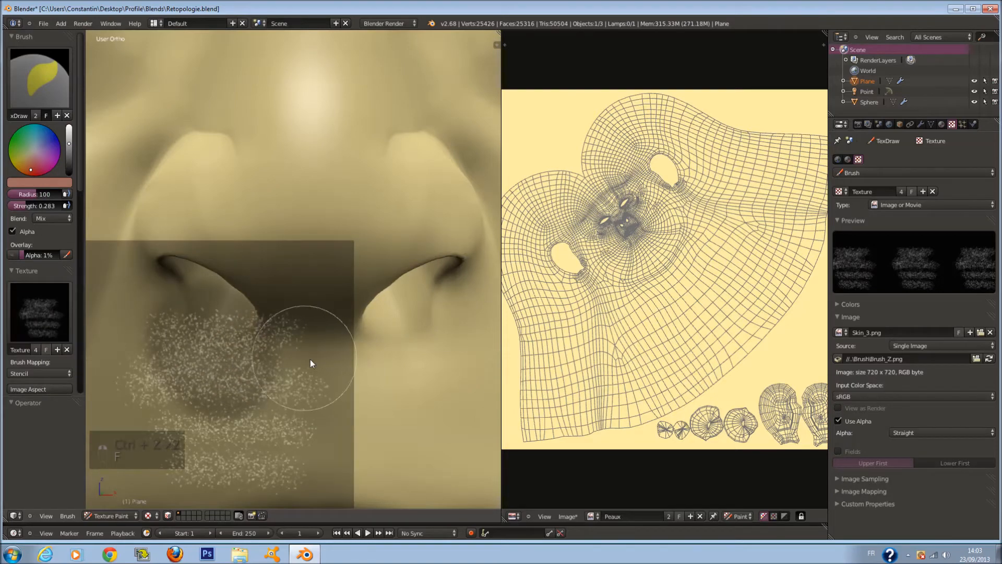
pyautogui.press('g')
pyautogui.moveTo(293, 344)
pyautogui.mouseDown(button='right')
pyautogui.moveTo(485, 306)
pyautogui.moveTo(475, 301)
pyautogui.moveTo(493, 329)
pyautogui.moveTo(413, 311)
pyautogui.mouseUp(button='right')
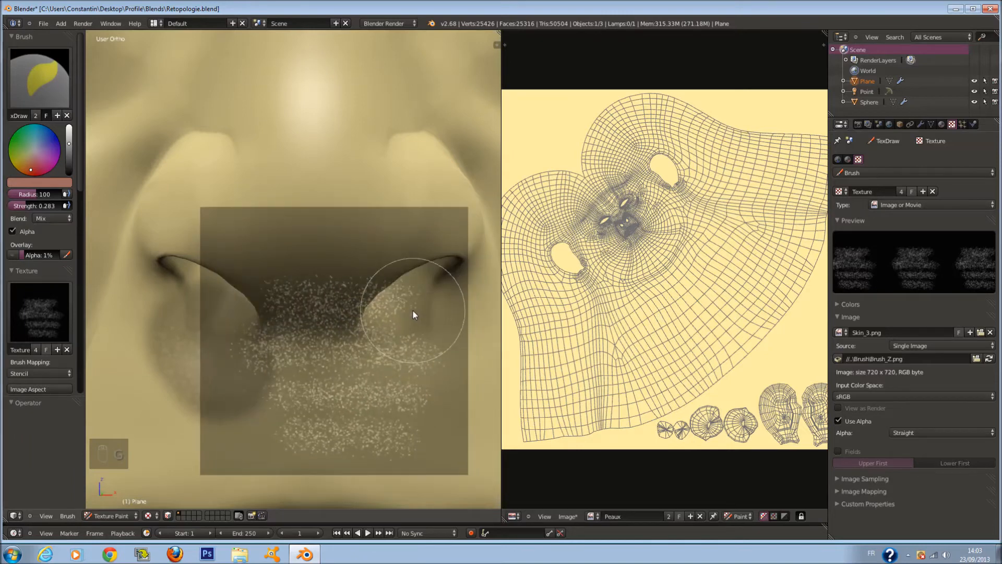
pyautogui.scroll(-4, 406, 306)
pyautogui.hotkey('ctrl', 'z')
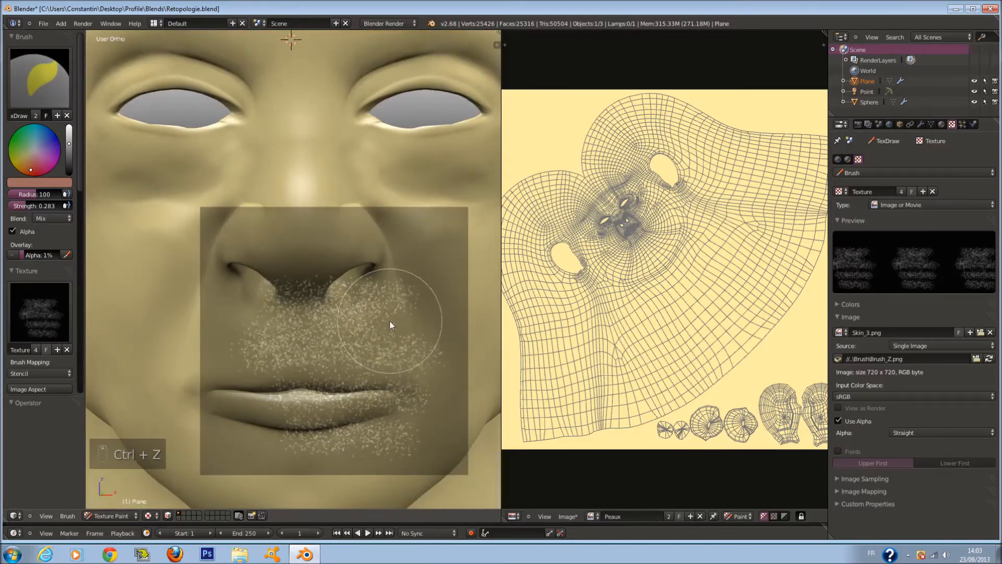
# Step: Remove the texture from the paint brush, collapse the Texture settings and expand the Texture Mask settings
pyautogui.press('KP_1')
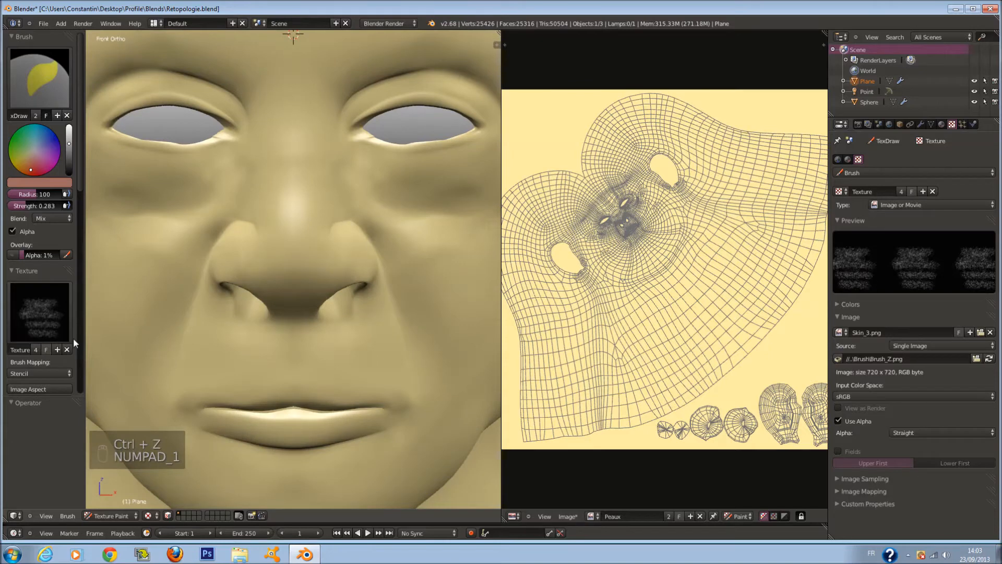
pyautogui.click(67, 349)
pyautogui.scroll(-8, 57, 333)
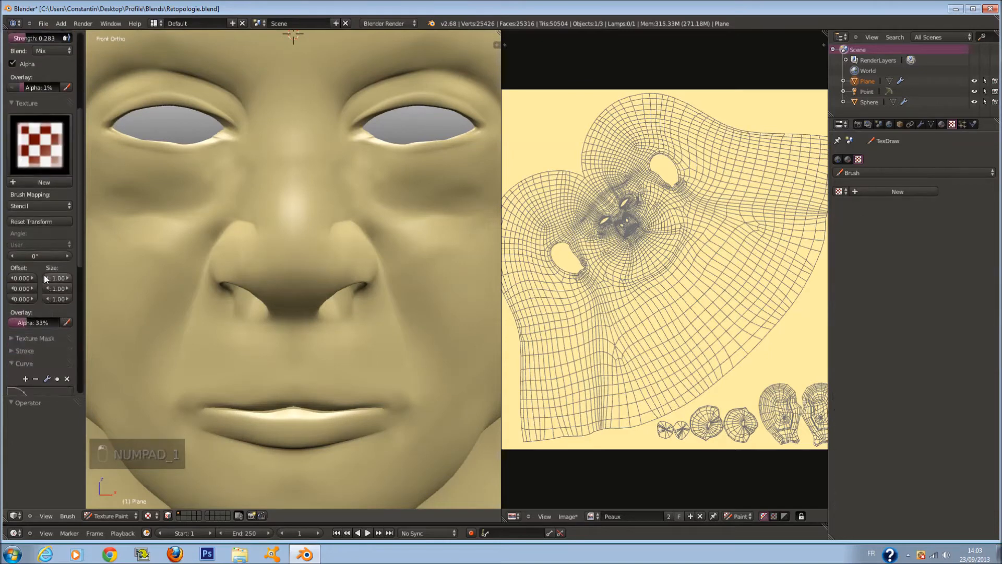
pyautogui.scroll(4, 35, 219)
pyautogui.click(33, 188)
pyautogui.click(37, 201)
pyautogui.scroll(4, 41, 207)
# Step: Try painting around the nostril with an untextured brush of radius 110 and undo the stroke
pyautogui.press('f')
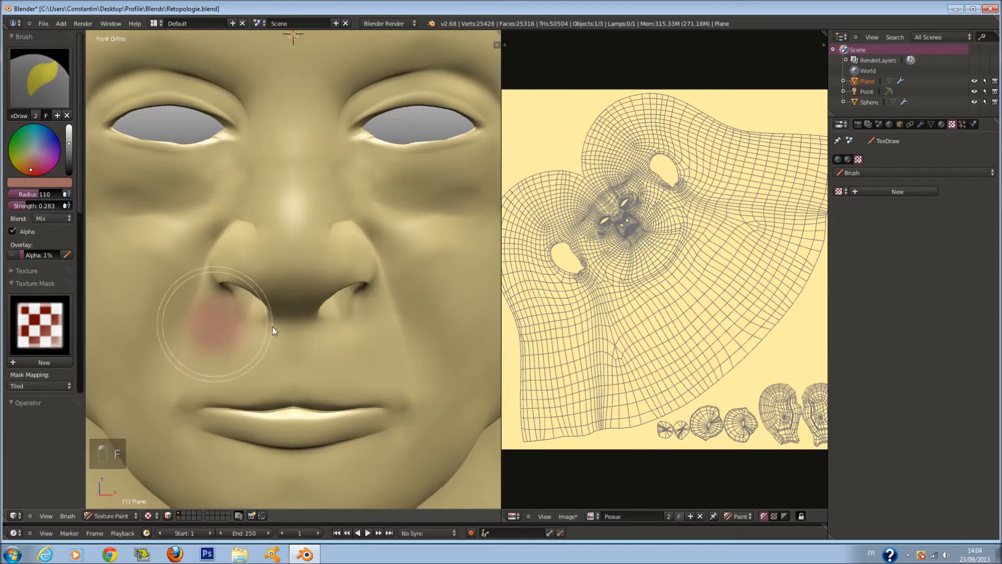
pyautogui.click(272, 327)
pyautogui.scroll(2, 320, 313)
pyautogui.moveTo(232, 318); pyautogui.dragTo(409, 192, button='middle')
pyautogui.hotkey('ctrl', 'z')
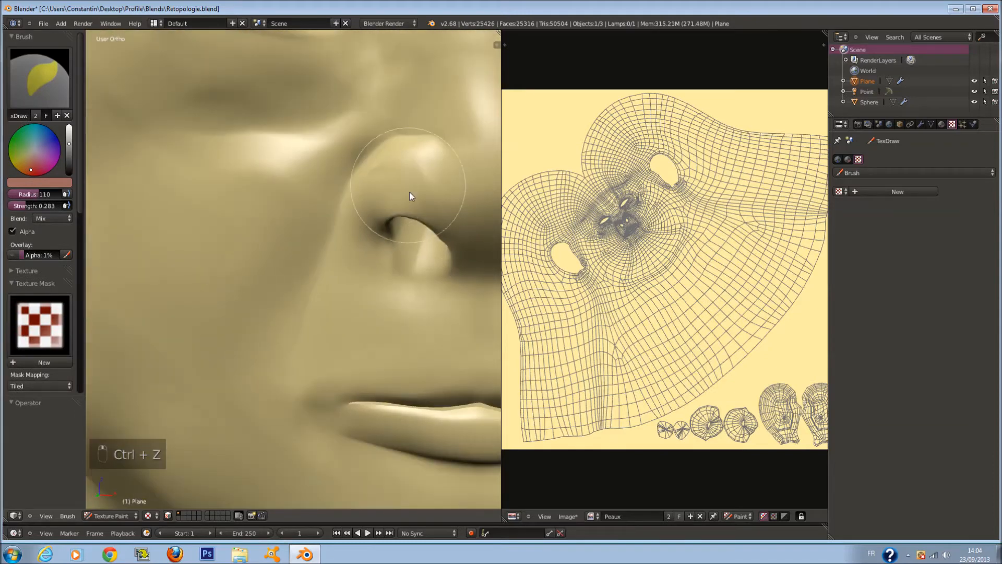
# Step: Paint the four small UV islands at the base of the Peaux image salmon-pink with a 200 radius brush
pyautogui.scroll(4, 696, 331)
pyautogui.press('f')
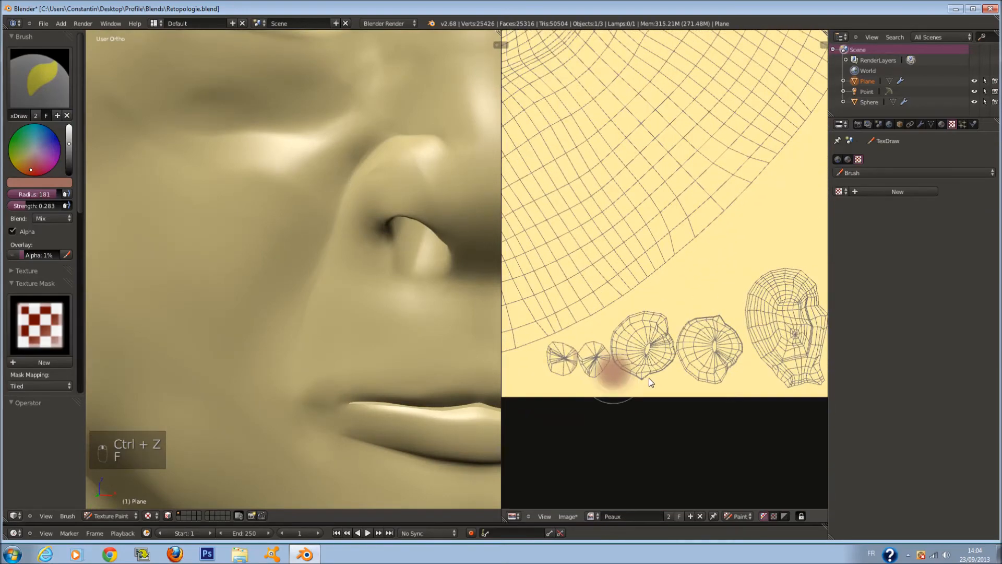
pyautogui.click(580, 373)
pyautogui.moveTo(574, 368)
pyautogui.mouseDown()
pyautogui.moveTo(660, 330)
pyautogui.moveTo(726, 365)
pyautogui.moveTo(715, 318)
pyautogui.moveTo(717, 351)
pyautogui.moveTo(580, 369)
pyautogui.moveTo(568, 359)
pyautogui.mouseUp()
pyautogui.scroll(-5, 359, 349)
pyautogui.moveTo(359, 349); pyautogui.dragTo(335, 357, button='middle')
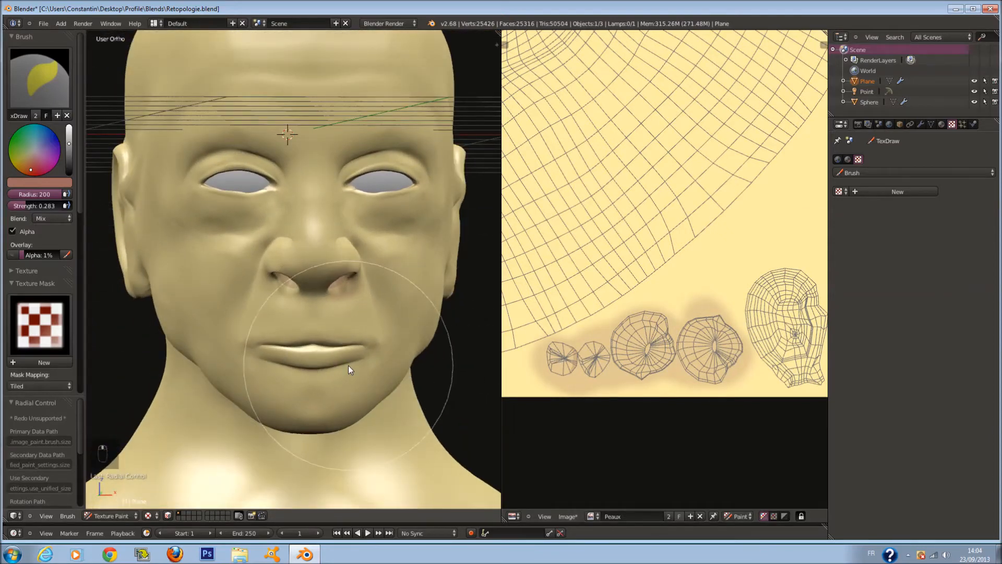
# Step: Paint the nose from the nostrils up to the bridge salmon-pink with a 170 radius brush
pyautogui.press('KP_1')
pyautogui.scroll(6, 316, 286)
pyautogui.press('f')
pyautogui.click(324, 246)
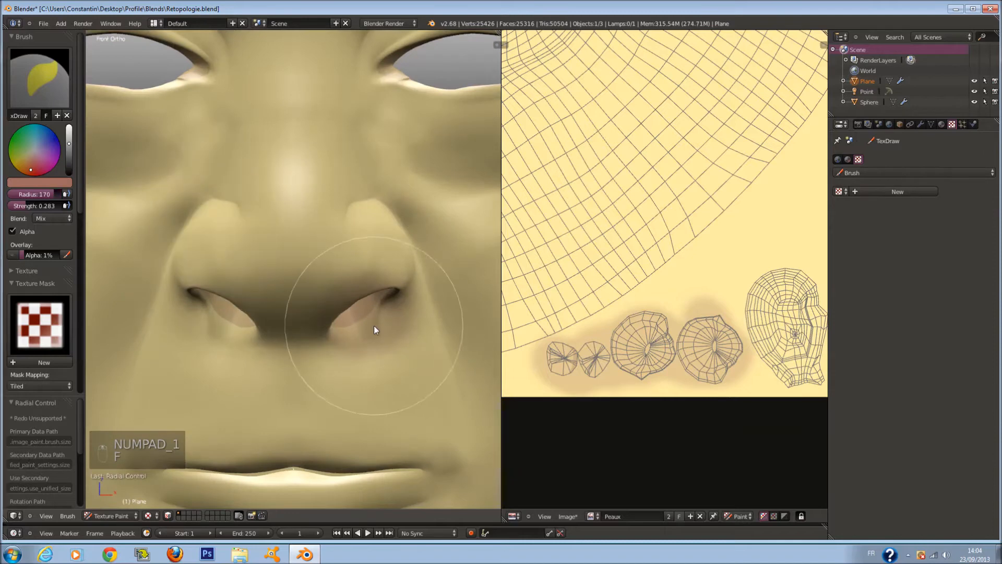
pyautogui.moveTo(374, 325)
pyautogui.mouseDown()
pyautogui.moveTo(311, 331)
pyautogui.moveTo(333, 309)
pyautogui.moveTo(289, 257)
pyautogui.moveTo(308, 244)
pyautogui.moveTo(228, 207)
pyautogui.moveTo(308, 180)
pyautogui.mouseUp()
pyautogui.scroll(-3, 318, 176)
pyautogui.scroll(1, 317, 176)
pyautogui.keyDown('shift'); pyautogui.moveTo(316, 88); pyautogui.dragTo(315, 217, button='middle'); pyautogui.keyUp('shift')
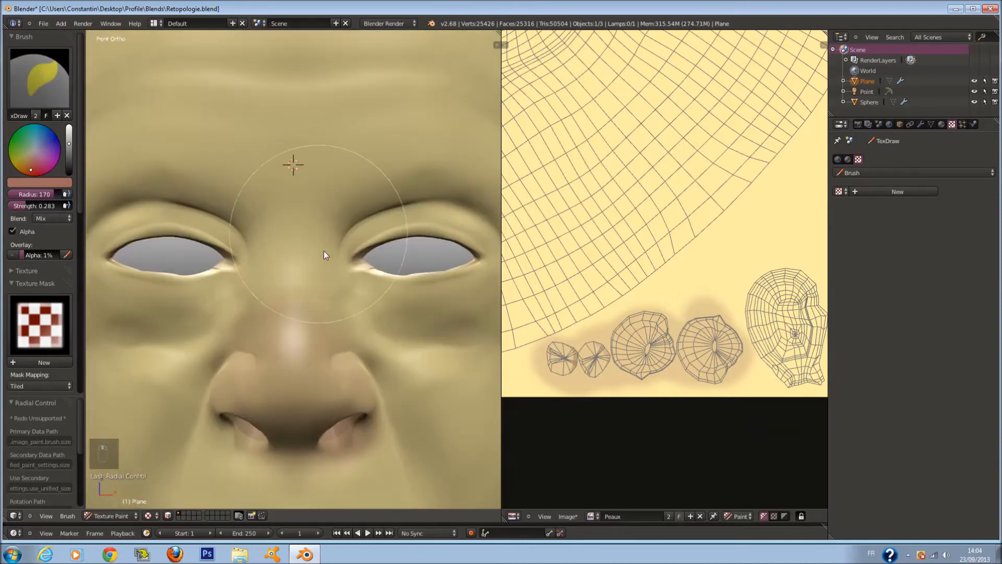
pyautogui.moveTo(320, 315); pyautogui.dragTo(276, 318)
pyautogui.scroll(-1, 276, 319)
pyautogui.moveTo(265, 393); pyautogui.dragTo(327, 377)
# Step: Paint salmon-pink tint around and beneath both eyes with a 155 radius brush
pyautogui.scroll(1, 340, 361)
pyautogui.press('f')
pyautogui.click(365, 273)
pyautogui.moveTo(389, 261); pyautogui.dragTo(457, 275)
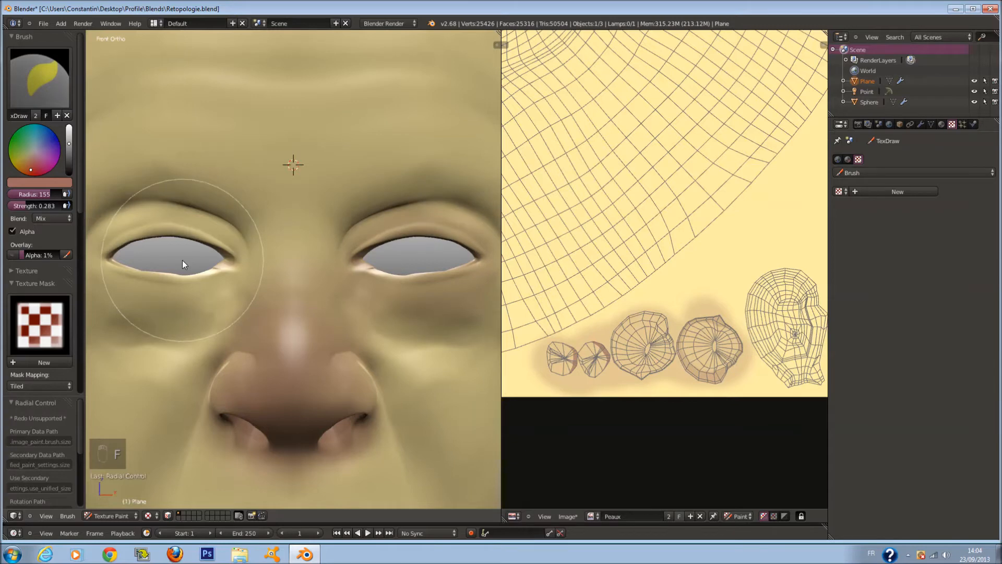
pyautogui.scroll(-1, 183, 260)
pyautogui.moveTo(179, 260)
pyautogui.mouseDown()
pyautogui.moveTo(214, 275)
pyautogui.moveTo(225, 251)
pyautogui.moveTo(172, 263)
pyautogui.mouseUp()
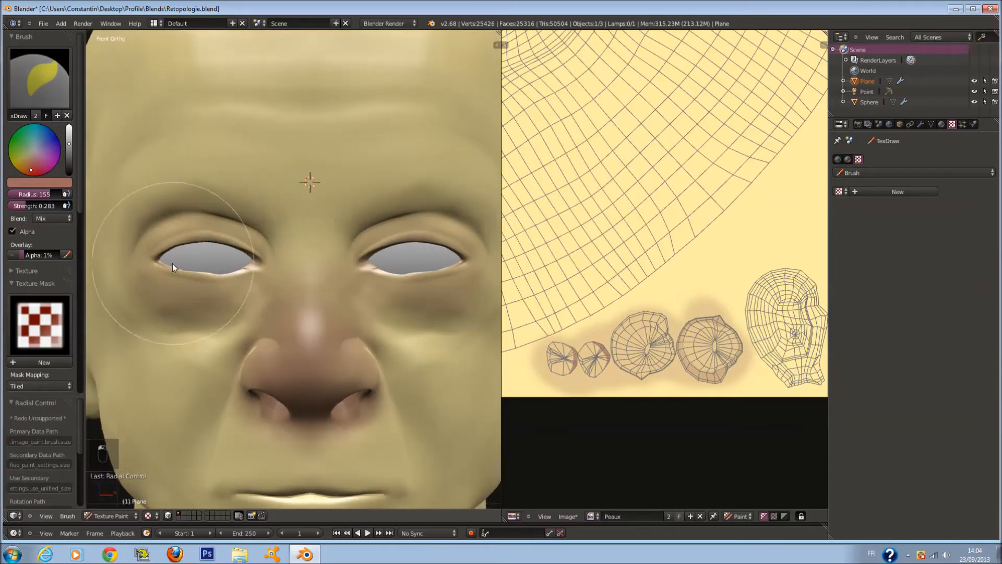
# Step: Try painting the two ear UV islands on the Peaux image salmon-pink and undo the painting
pyautogui.scroll(-6, 331, 274)
pyautogui.keyDown('ctrl'); pyautogui.scroll(5, 330, 275); pyautogui.keyUp('ctrl')
pyautogui.scroll(4, 330, 275)
pyautogui.moveTo(318, 248); pyautogui.dragTo(281, 244, button='middle')
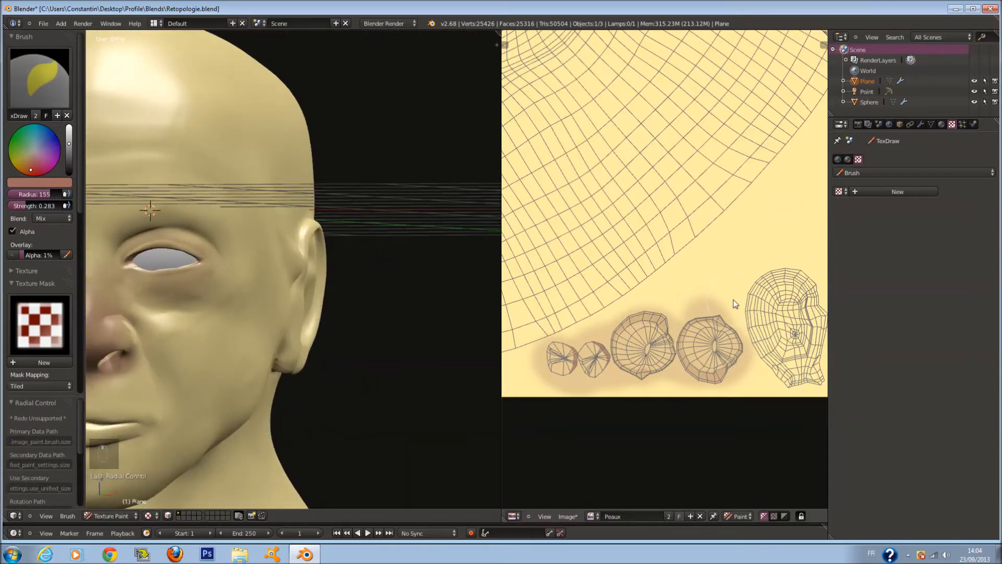
pyautogui.moveTo(734, 300); pyautogui.dragTo(659, 287, button='middle')
pyautogui.press('f')
pyautogui.click(694, 290)
pyautogui.moveTo(713, 282)
pyautogui.mouseDown()
pyautogui.moveTo(688, 288)
pyautogui.moveTo(727, 403)
pyautogui.moveTo(801, 361)
pyautogui.moveTo(789, 340)
pyautogui.moveTo(812, 283)
pyautogui.moveTo(813, 347)
pyautogui.mouseUp()
pyautogui.moveTo(401, 324)
pyautogui.mouseDown(button='middle')
pyautogui.moveTo(341, 334)
pyautogui.moveTo(301, 319)
pyautogui.mouseUp(button='middle')
pyautogui.scroll(2, 304, 274)
pyautogui.press('f')
pyautogui.click(295, 251)
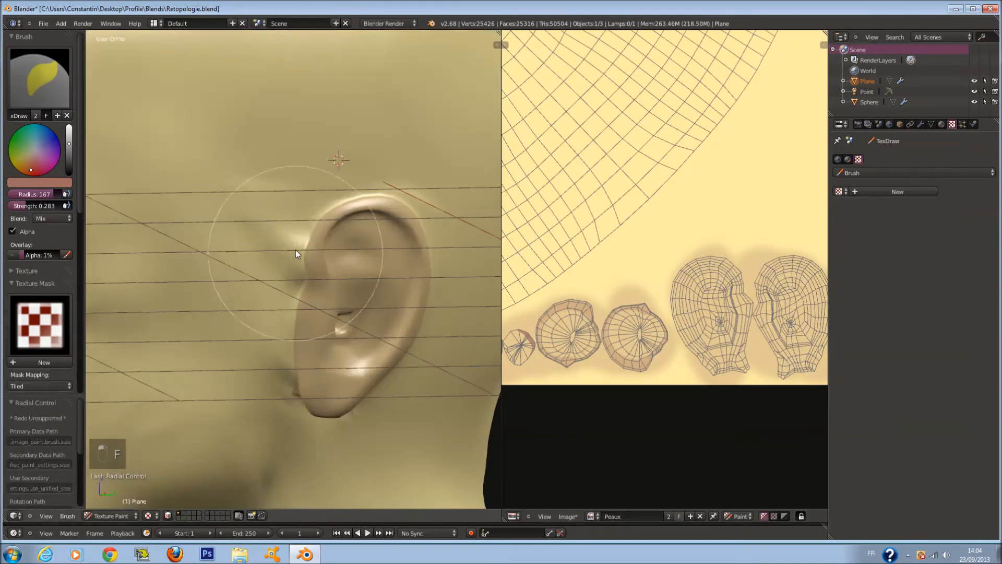
pyautogui.hotkey('ctrl', 'z')
# Step: Resize the brush and paint salmon-pink tint directly onto the head's left ear
pyautogui.moveTo(332, 253)
pyautogui.mouseDown(button='middle')
pyautogui.moveTo(356, 225)
pyautogui.moveTo(349, 220)
pyautogui.mouseUp(button='middle')
pyautogui.press('f')
pyautogui.click(349, 221)
pyautogui.moveTo(372, 399); pyautogui.dragTo(360, 389)
# Step: Paint the rim and lobe of the head's right ear salmon-pink, undoing the first stroke and using a 113 radius brush
pyautogui.scroll(-5, 313, 340)
pyautogui.moveTo(235, 308)
pyautogui.mouseDown(button='middle')
pyautogui.moveTo(271, 300)
pyautogui.moveTo(174, 268)
pyautogui.moveTo(230, 289)
pyautogui.mouseUp(button='middle')
pyautogui.scroll(2, 174, 268)
pyautogui.moveTo(207, 266)
pyautogui.mouseDown()
pyautogui.moveTo(210, 356)
pyautogui.moveTo(221, 368)
pyautogui.moveTo(253, 372)
pyautogui.mouseUp()
pyautogui.keyDown('ctrl'); pyautogui.scroll(-3, 262, 337); pyautogui.keyUp('ctrl')
pyautogui.hotkey('ctrl', 'z')
pyautogui.scroll(3, 276, 316)
pyautogui.press('f')
pyautogui.click(235, 271)
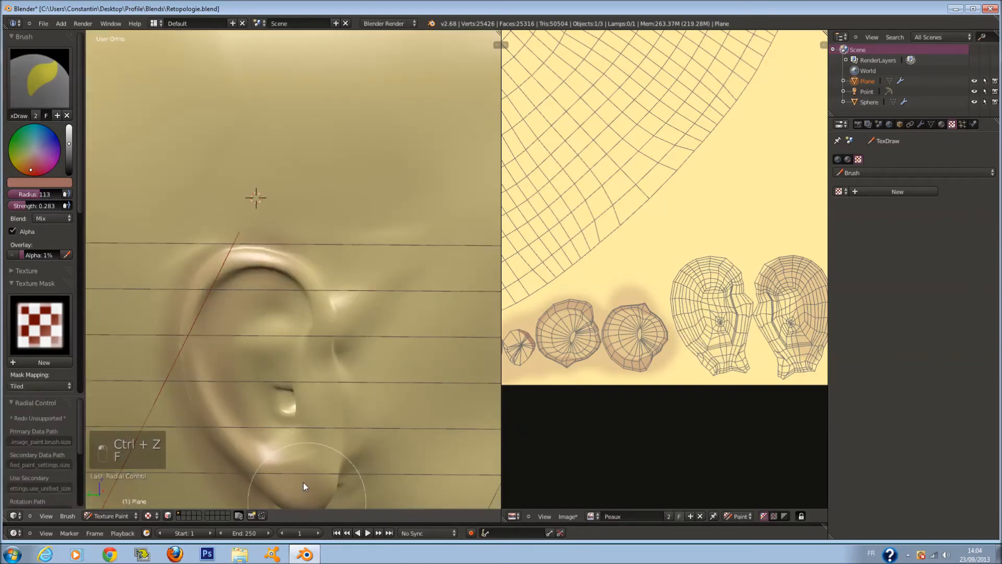
# Step: Fill the unpainted patch on the right nostril wing with salmon-pink using a 71 radius brush
pyautogui.scroll(-2, 228, 395)
pyautogui.scroll(-3, 367, 334)
pyautogui.moveTo(368, 334); pyautogui.dragTo(336, 331, button='middle')
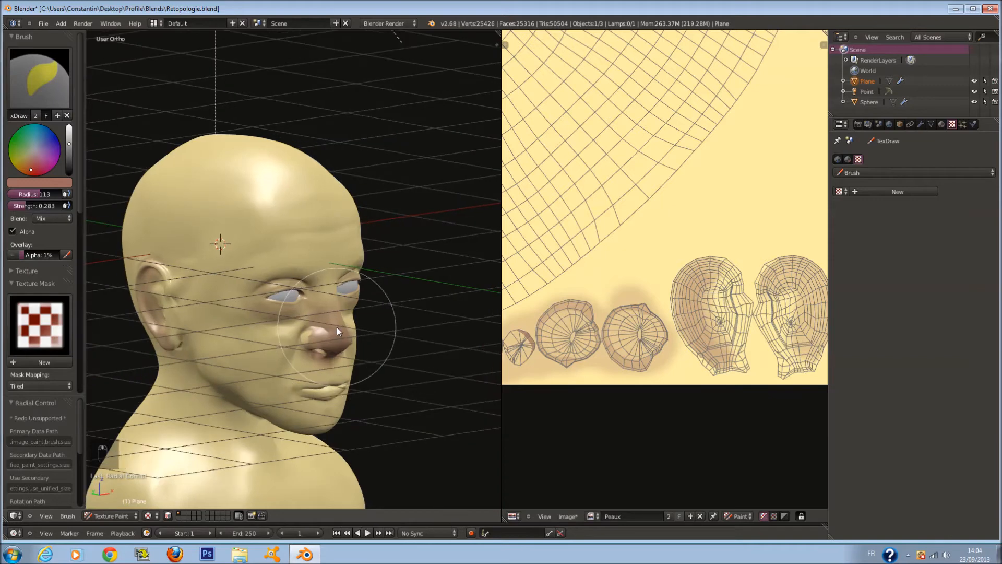
pyautogui.scroll(6, 324, 299)
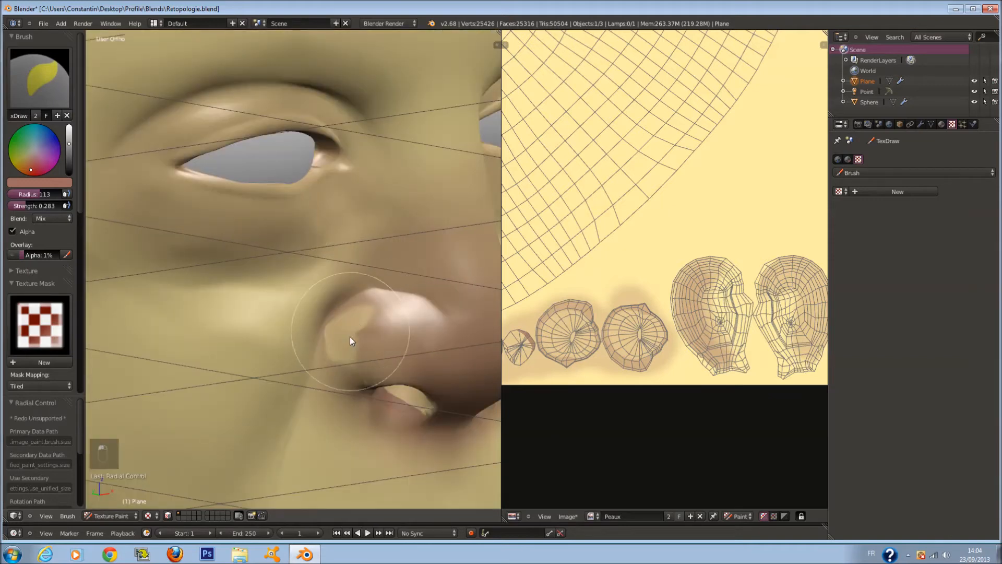
pyautogui.press('f')
pyautogui.click(350, 340)
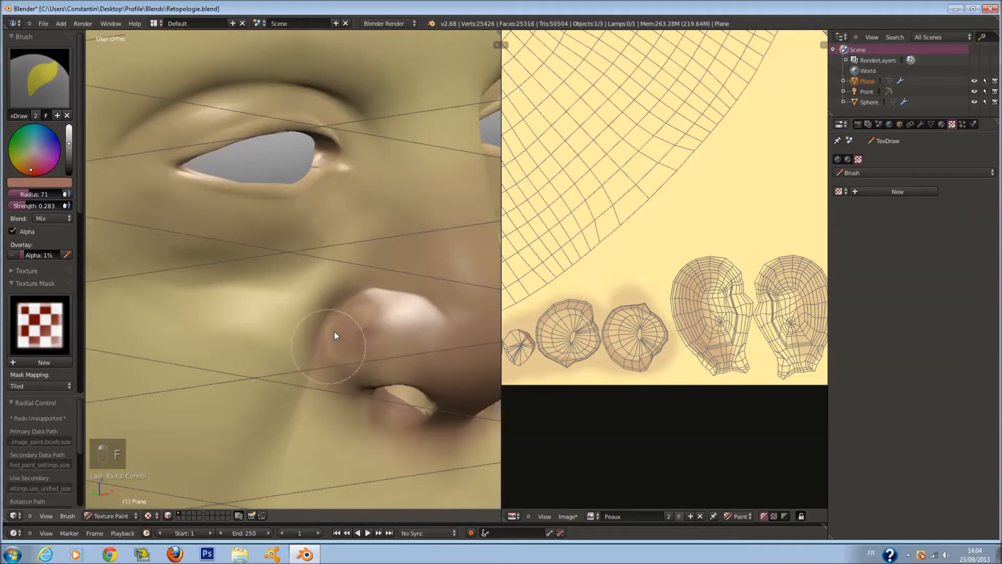
# Step: Paint the left nostril wing salmon-pink with an 89 radius brush
pyautogui.moveTo(352, 324); pyautogui.dragTo(234, 352, button='middle')
pyautogui.scroll(-8, 342, 315)
pyautogui.moveTo(346, 312)
pyautogui.mouseDown(button='middle')
pyautogui.moveTo(334, 312)
pyautogui.moveTo(367, 305)
pyautogui.moveTo(329, 324)
pyautogui.mouseUp(button='middle')
pyautogui.scroll(7, 360, 302)
pyautogui.scroll(3, 356, 304)
pyautogui.keyDown('shift'); pyautogui.moveTo(322, 376); pyautogui.dragTo(359, 327, button='middle'); pyautogui.keyUp('shift')
pyautogui.press('f')
pyautogui.click(366, 328)
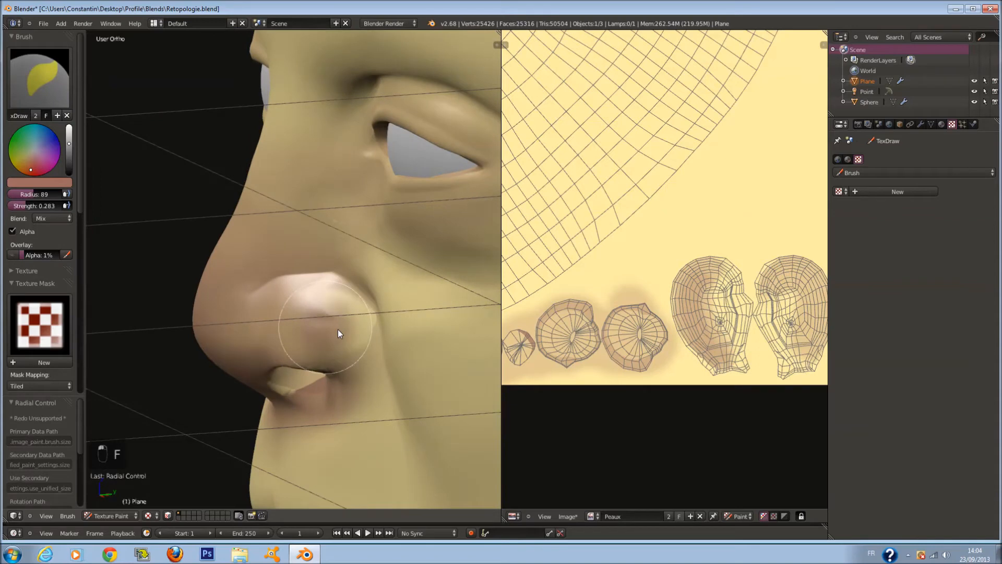
# Step: Try painting the lips with a pinker brush color and undo the strokes
pyautogui.scroll(-5, 349, 355)
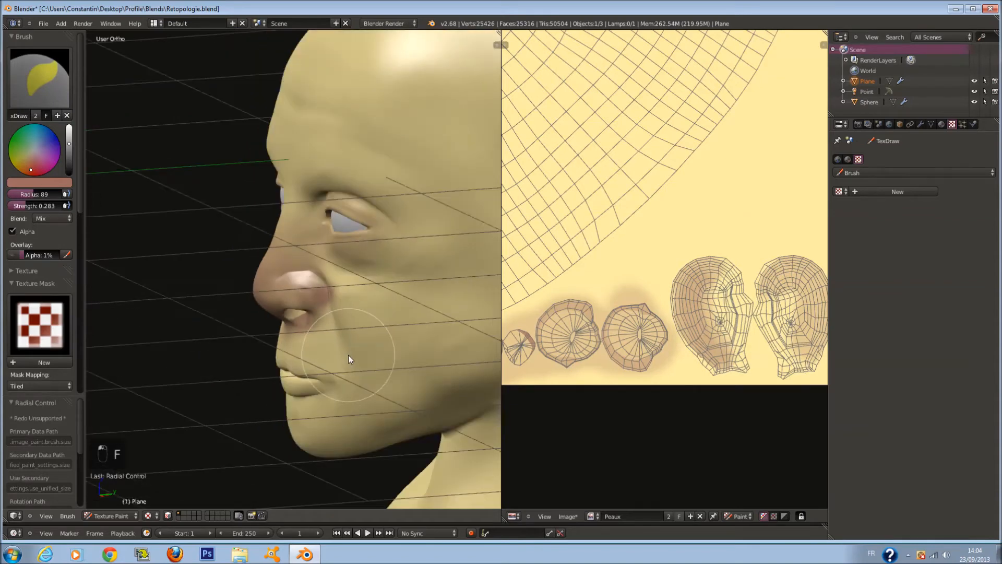
pyautogui.press('KP_1')
pyautogui.keyDown('shift'); pyautogui.moveTo(284, 282); pyautogui.dragTo(200, 282, button='middle'); pyautogui.keyUp('shift')
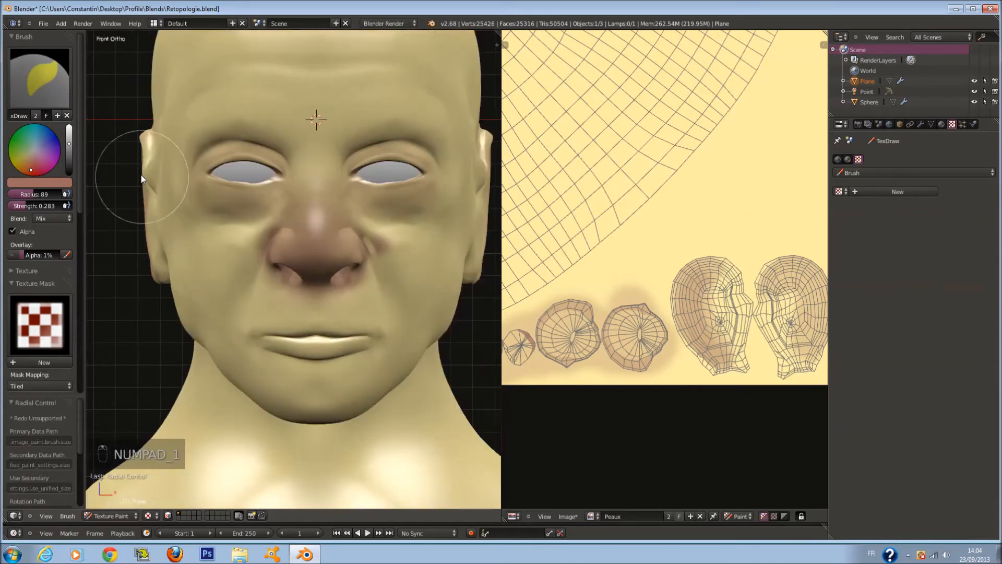
pyautogui.moveTo(41, 167); pyautogui.dragTo(39, 167)
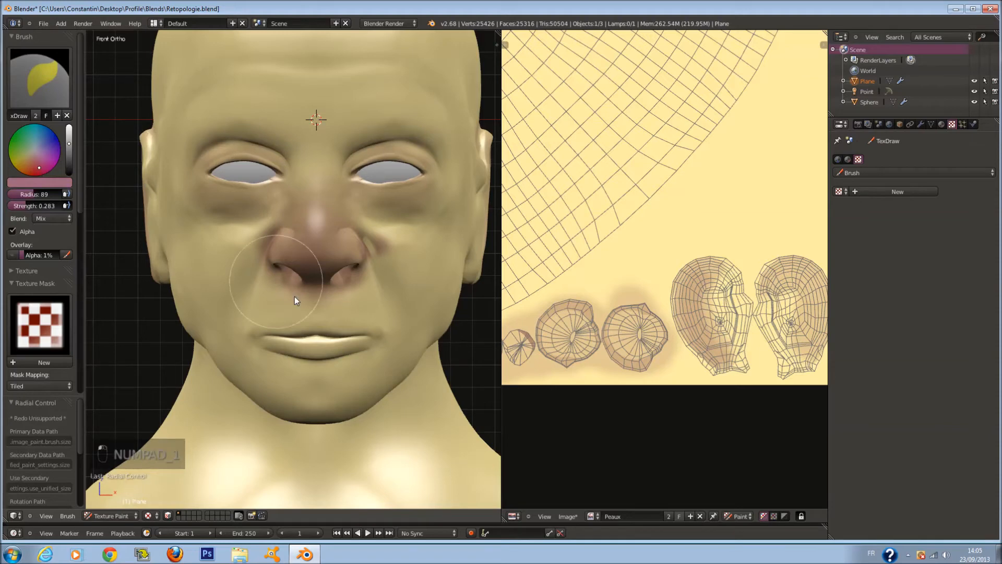
pyautogui.scroll(5, 337, 362)
pyautogui.scroll(-1, 301, 351)
pyautogui.keyDown('shift'); pyautogui.scroll(-8, 301, 342); pyautogui.keyUp('shift')
pyautogui.keyDown('ctrl'); pyautogui.scroll(2, 300, 341); pyautogui.keyUp('ctrl')
pyautogui.scroll(1, 298, 339)
pyautogui.press('f')
pyautogui.click(259, 320)
pyautogui.moveTo(207, 319)
pyautogui.mouseDown()
pyautogui.moveTo(400, 324)
pyautogui.moveTo(186, 319)
pyautogui.moveTo(387, 330)
pyautogui.mouseUp()
pyautogui.scroll(1, 388, 326)
pyautogui.press('f')
pyautogui.click(381, 327)
pyautogui.hotkey('ctrl', 'z')
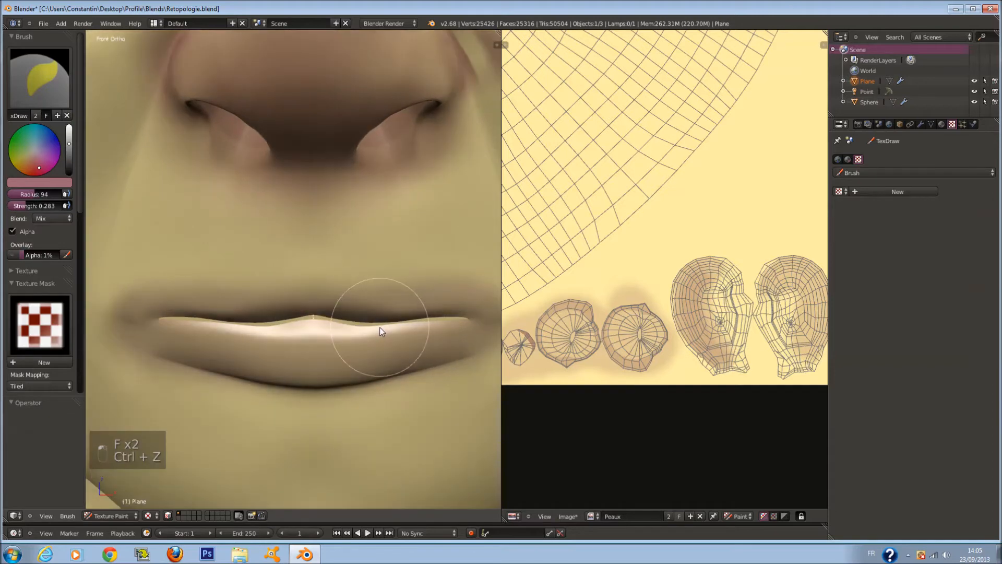
pyautogui.hotkey('ctrl', 'z')
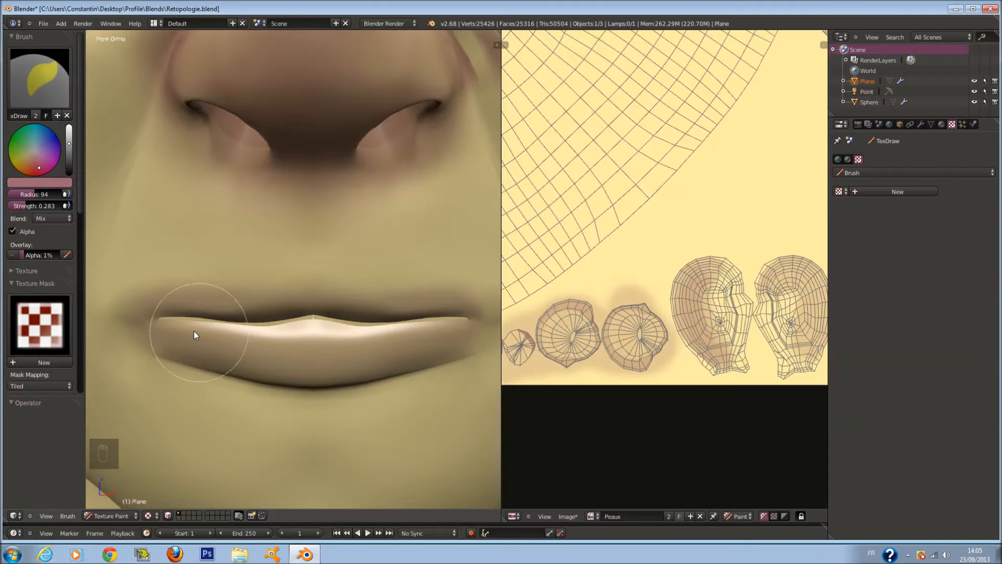
# Step: Paint the lips with a saturated red brush at strength 0.252 and radius 139, undoing the first stroke
pyautogui.click(41, 175)
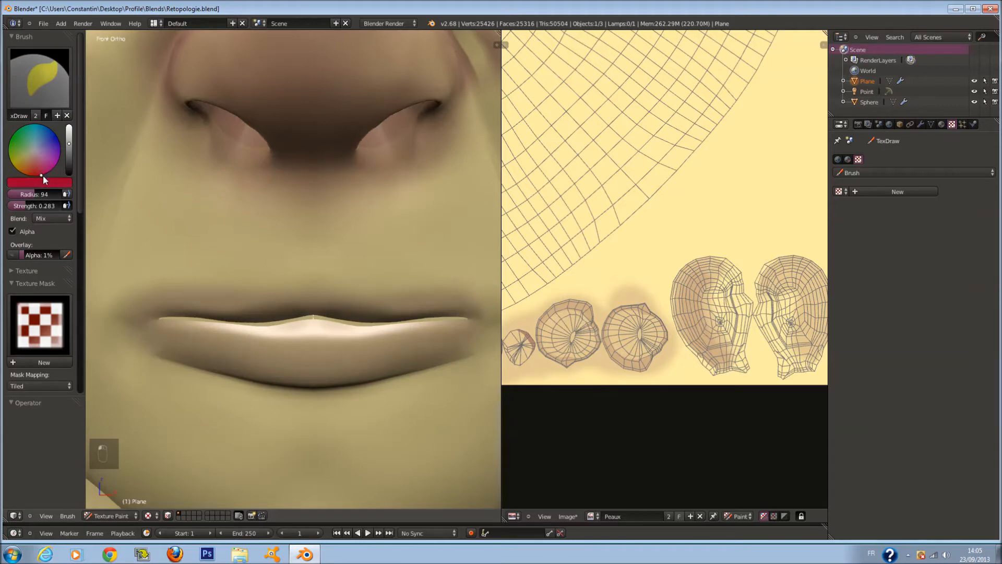
pyautogui.press('f')
pyautogui.click(253, 317)
pyautogui.moveTo(48, 208); pyautogui.dragTo(47, 206)
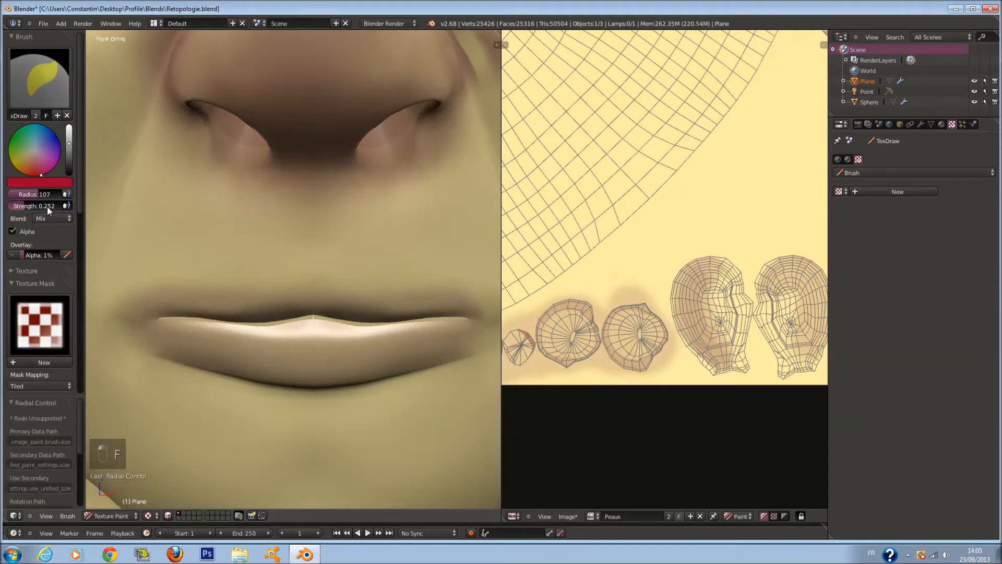
pyautogui.press('f')
pyautogui.click(230, 315)
pyautogui.moveTo(189, 313)
pyautogui.mouseDown()
pyautogui.moveTo(297, 338)
pyautogui.moveTo(441, 326)
pyautogui.mouseUp()
pyautogui.hotkey('ctrl', 'z')
pyautogui.moveTo(227, 331); pyautogui.dragTo(426, 329)
# Step: Save the scene over the existing Retopologie.blend file
pyautogui.scroll(-5, 426, 329)
pyautogui.hotkey('ctrl', 's')
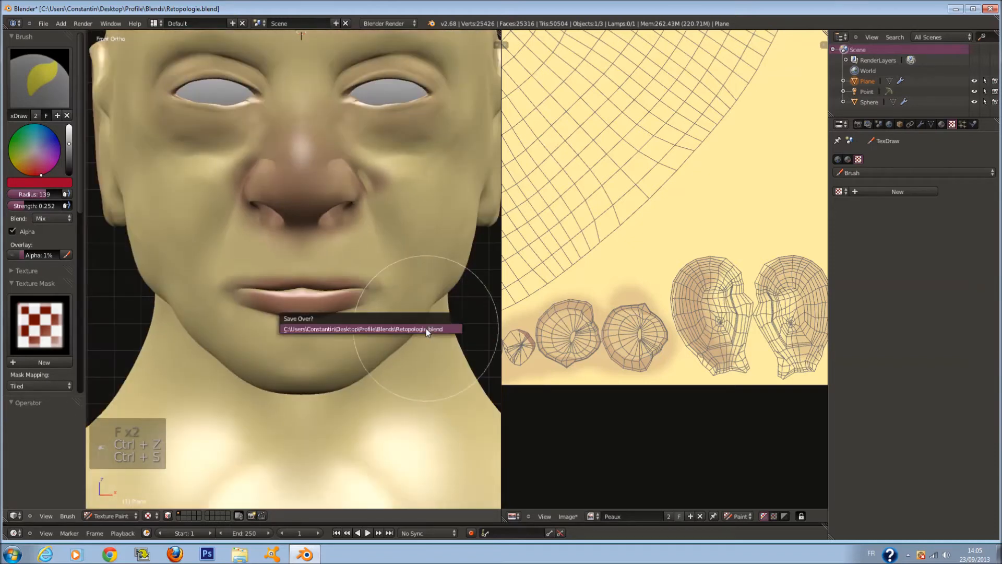
pyautogui.click(426, 329)
# Step: Paint the cheeks and forehead with a light salmon-pink brush of radius 200
pyautogui.scroll(-2, 418, 322)
pyautogui.keyDown('shift'); pyautogui.scroll(5, 396, 305); pyautogui.keyUp('shift')
pyautogui.scroll(2, 313, 240)
pyautogui.scroll(-3, 310, 266)
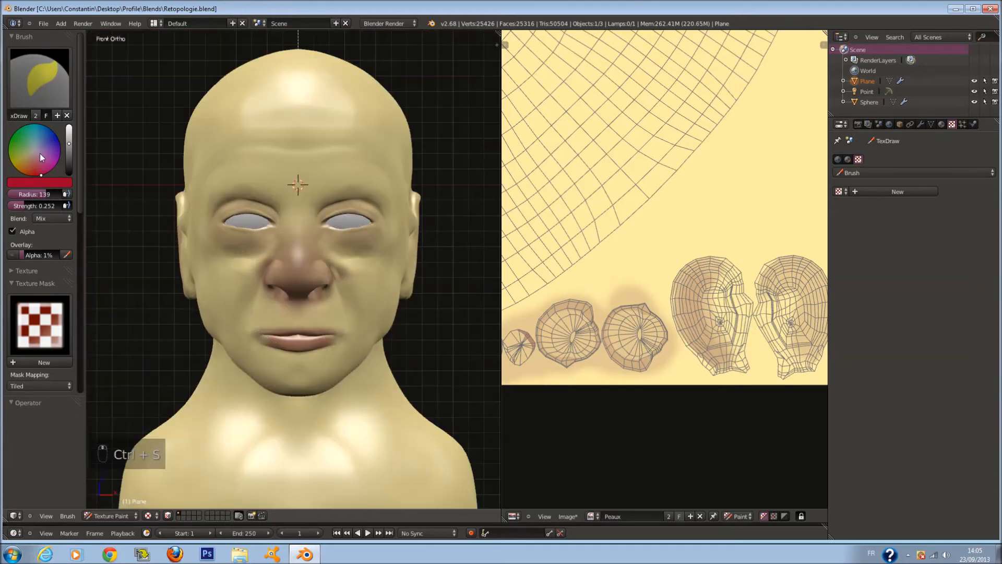
pyautogui.moveTo(69, 143); pyautogui.dragTo(34, 168)
pyautogui.scroll(4, 302, 230)
pyautogui.press('f')
pyautogui.click(409, 318)
pyautogui.moveTo(409, 317)
pyautogui.mouseDown(button='middle')
pyautogui.moveTo(384, 307)
pyautogui.moveTo(373, 286)
pyautogui.mouseUp(button='middle')
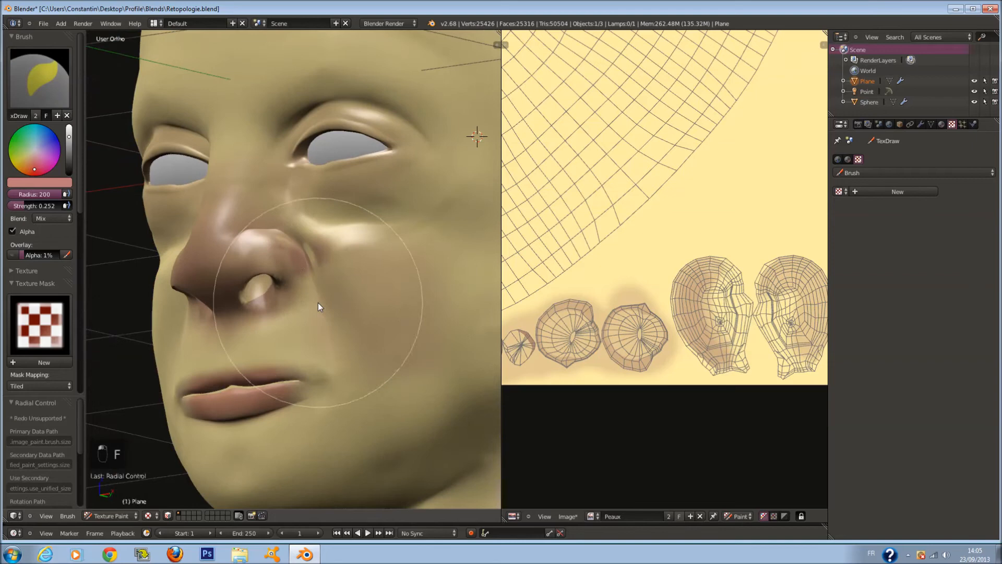
pyautogui.moveTo(318, 303); pyautogui.dragTo(255, 297, button='middle')
pyautogui.moveTo(177, 315)
pyautogui.mouseDown(button='middle')
pyautogui.moveTo(296, 259)
pyautogui.moveTo(311, 181)
pyautogui.moveTo(280, 127)
pyautogui.mouseUp(button='middle')
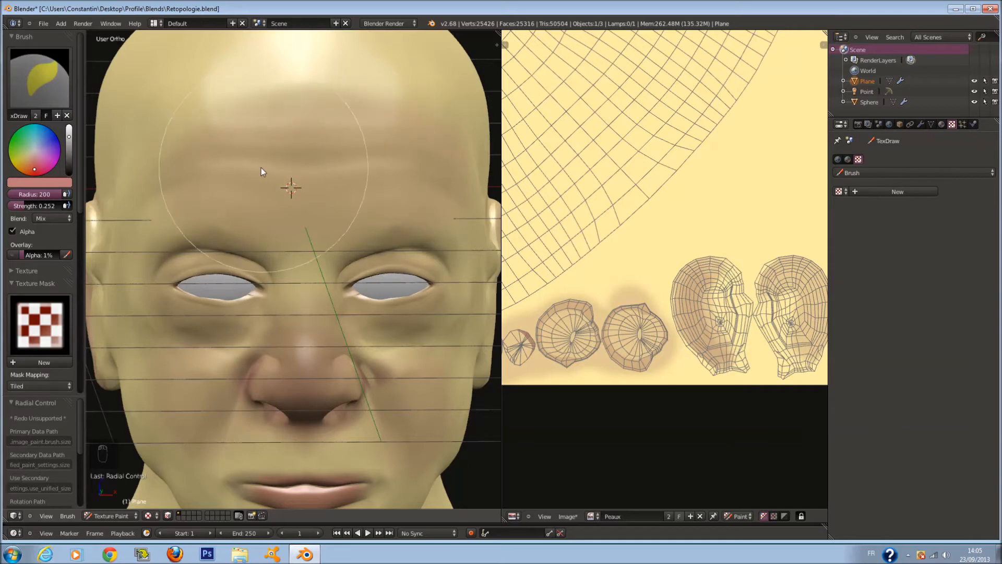
# Step: Paint the lower neck and upper chest light salmon-pink with a 189 radius brush
pyautogui.scroll(-3, 358, 228)
pyautogui.moveTo(358, 228); pyautogui.dragTo(278, 198, button='middle')
pyautogui.keyDown('shift'); pyautogui.scroll(-5, 334, 274); pyautogui.keyUp('shift')
pyautogui.scroll(2, 349, 324)
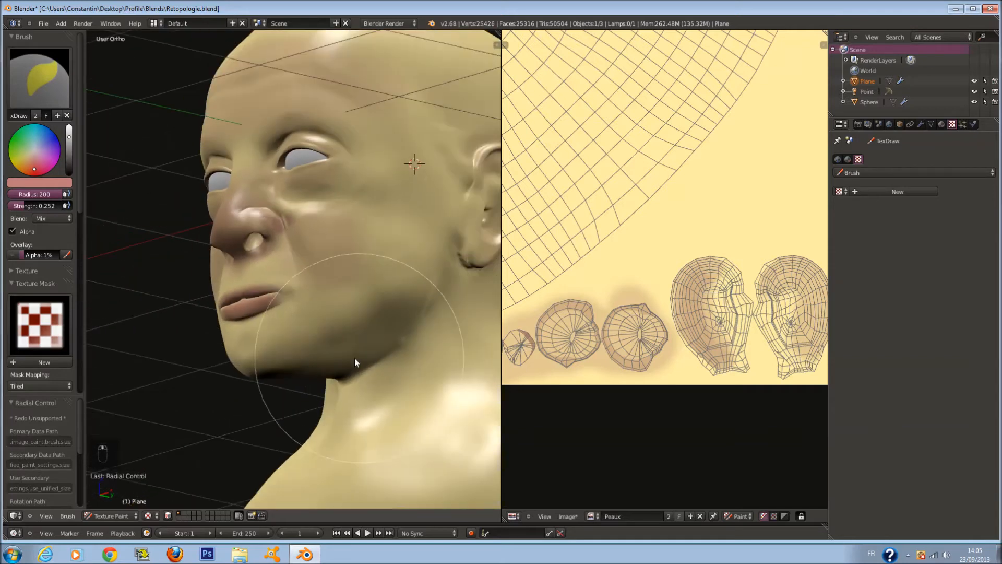
pyautogui.moveTo(355, 357); pyautogui.dragTo(382, 383, button='middle')
pyautogui.keyDown('shift'); pyautogui.scroll(-8, 391, 377); pyautogui.keyUp('shift')
pyautogui.press('f')
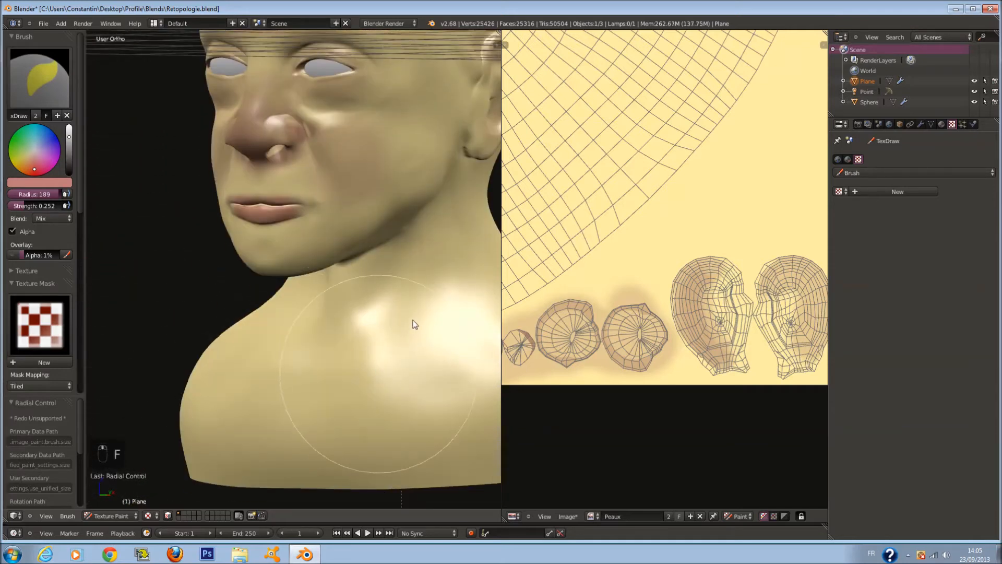
pyautogui.click(364, 361)
pyautogui.moveTo(274, 362)
pyautogui.mouseDown()
pyautogui.moveTo(305, 383)
pyautogui.moveTo(413, 388)
pyautogui.mouseUp()
pyautogui.moveTo(420, 387)
pyautogui.mouseDown(button='middle')
pyautogui.moveTo(477, 388)
pyautogui.moveTo(296, 396)
pyautogui.moveTo(354, 396)
pyautogui.moveTo(331, 342)
pyautogui.mouseUp(button='middle')
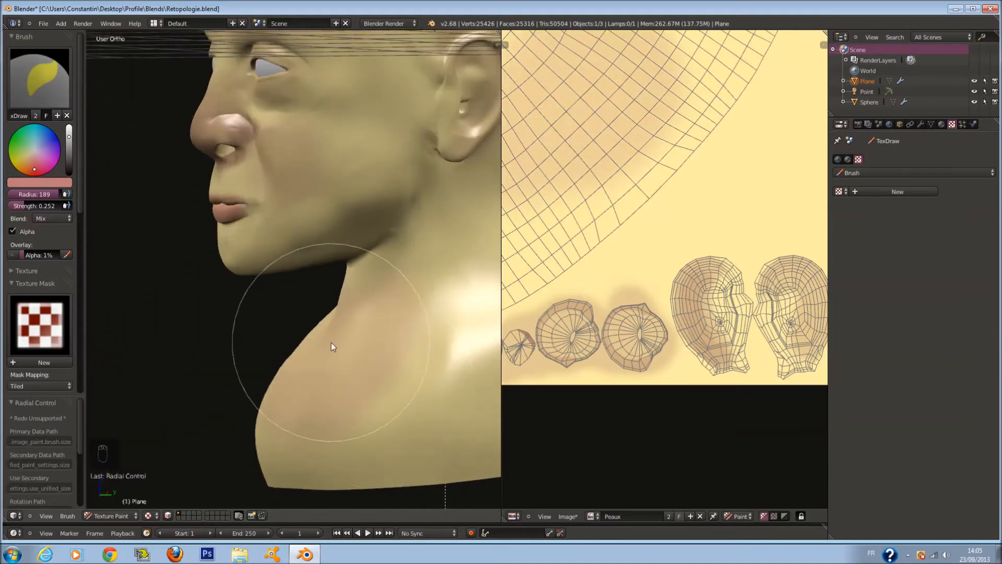
# Step: Set the brush color to a pale grey-blue and its radius to 200
pyautogui.press('KP_1')
pyautogui.scroll(3, 349, 215)
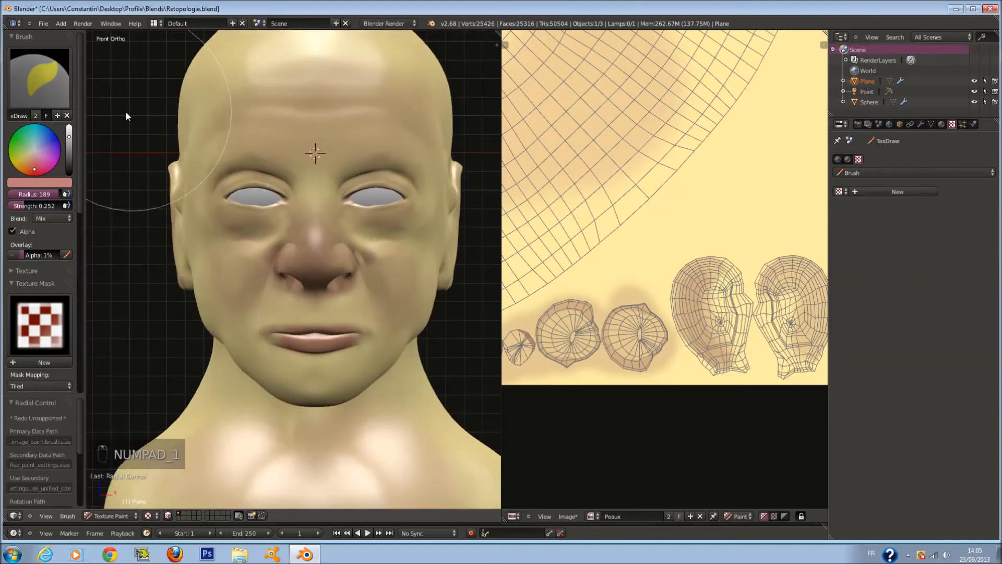
pyautogui.click(38, 144)
pyautogui.moveTo(313, 162)
pyautogui.mouseDown(button='middle')
pyautogui.moveTo(334, 171)
pyautogui.moveTo(326, 181)
pyautogui.mouseUp(button='middle')
pyautogui.press('f')
pyautogui.press('f')
# Step: Try a pale grey-blue stroke on the left side of the scalp and undo it
pyautogui.moveTo(438, 137)
pyautogui.mouseDown(button='middle')
pyautogui.moveTo(399, 158)
pyautogui.moveTo(320, 167)
pyautogui.moveTo(294, 200)
pyautogui.mouseUp(button='middle')
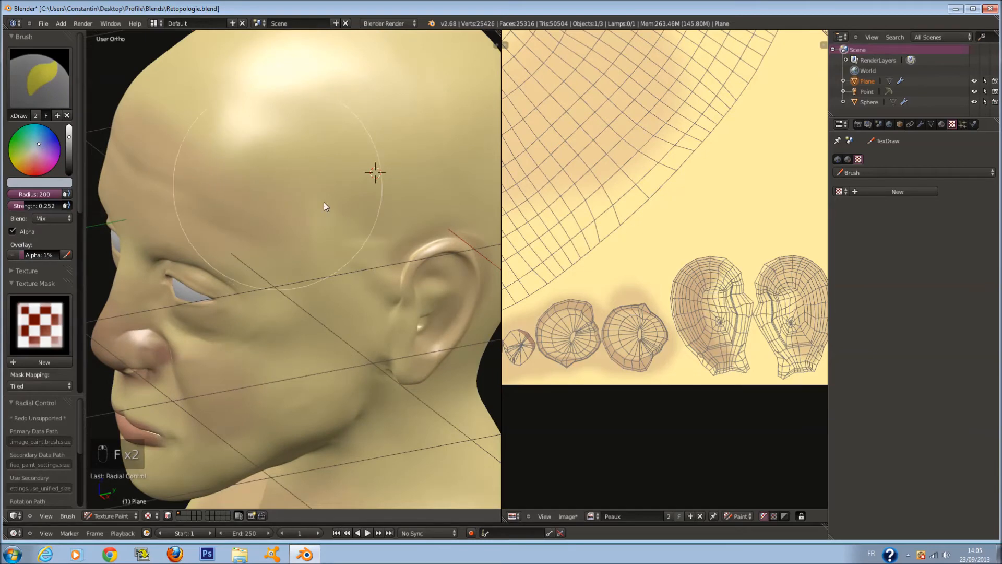
pyautogui.moveTo(385, 169); pyautogui.dragTo(364, 169, button='middle')
pyautogui.hotkey('ctrl', 'z')
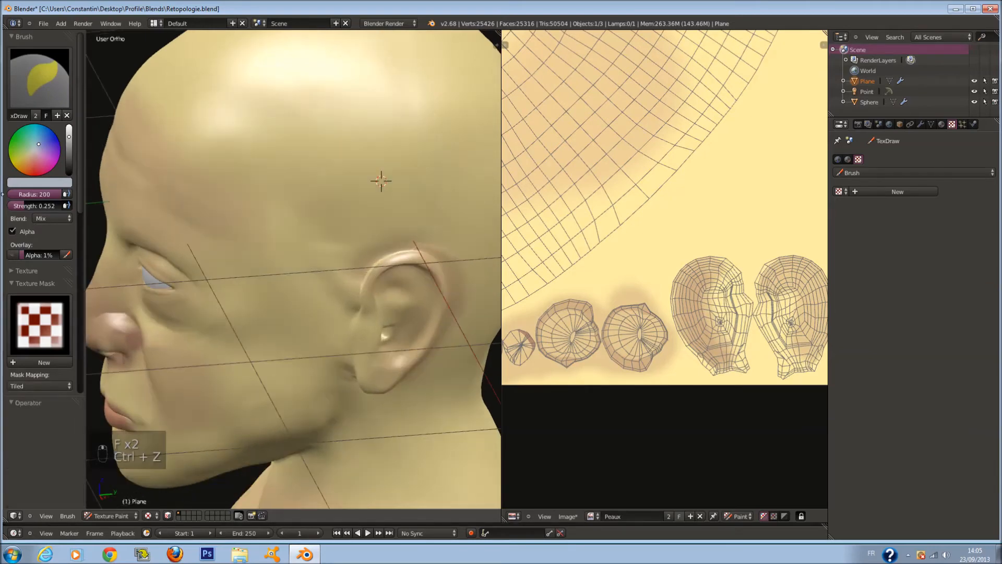
# Step: Paint the left side of the scalp above the ear grey-blue with the brush strength lowered to 0.158
pyautogui.moveTo(33, 205); pyautogui.dragTo(27, 205)
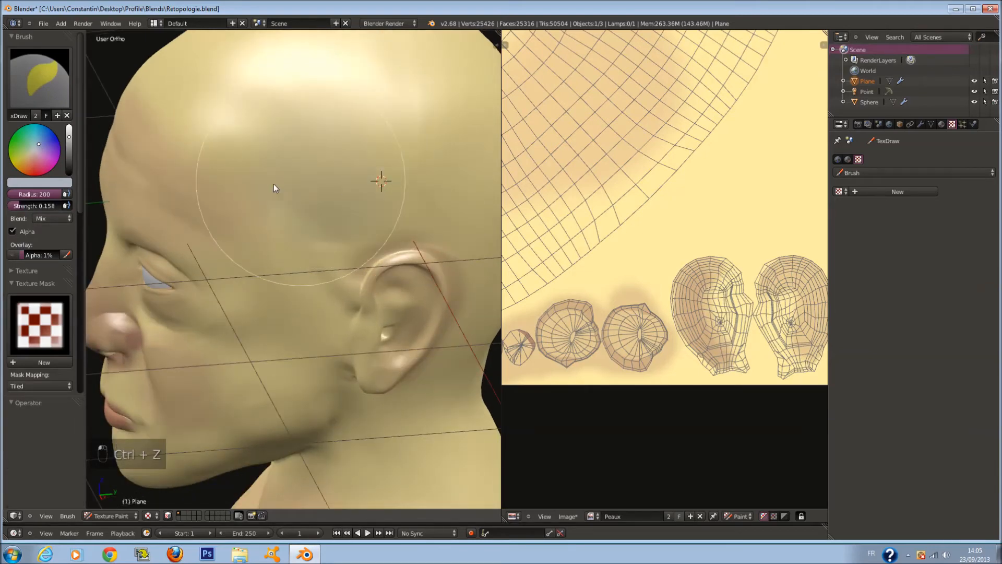
pyautogui.moveTo(409, 169); pyautogui.dragTo(355, 221, button='middle')
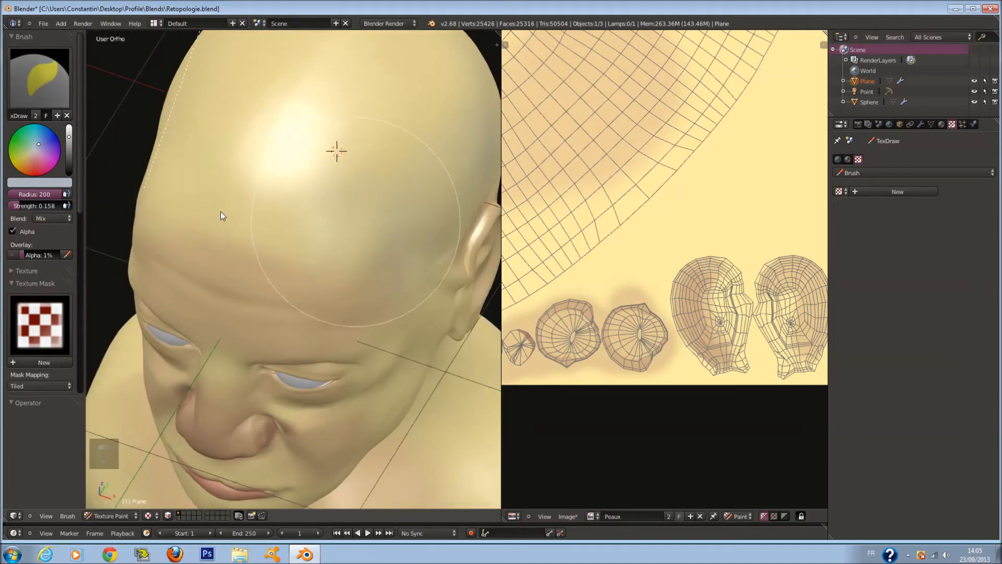
pyautogui.scroll(-5, 285, 211)
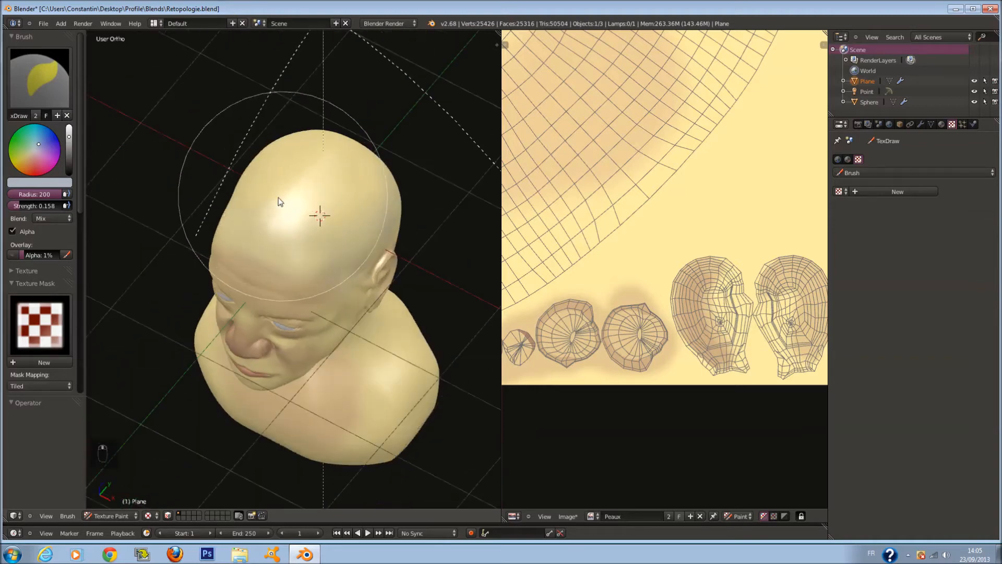
# Step: Extend the grey-blue tint over the upper left scalp with a 160 radius brush
pyautogui.scroll(8, 302, 224)
pyautogui.press('f')
pyautogui.click(306, 243)
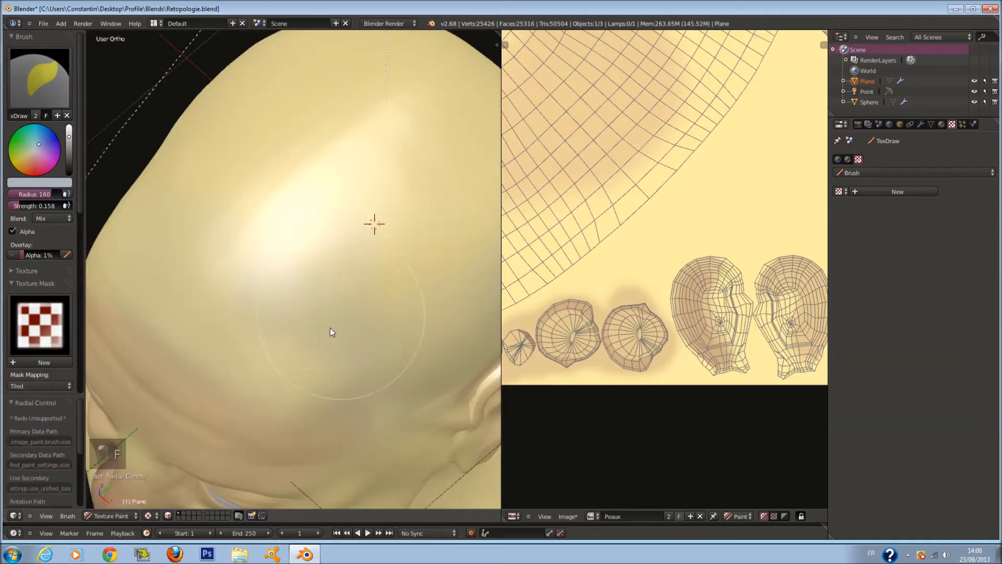
pyautogui.moveTo(422, 255); pyautogui.dragTo(281, 186, button='middle')
pyautogui.moveTo(318, 367); pyautogui.dragTo(300, 288, button='middle')
# Step: Paint the back of the head and the right side of the scalp with the same grey-blue tint
pyautogui.moveTo(192, 230)
pyautogui.mouseDown()
pyautogui.moveTo(215, 327)
pyautogui.moveTo(278, 165)
pyautogui.moveTo(270, 227)
pyautogui.mouseUp()
pyautogui.moveTo(271, 231); pyautogui.dragTo(352, 234, button='middle')
pyautogui.moveTo(333, 196); pyautogui.dragTo(286, 183, button='middle')
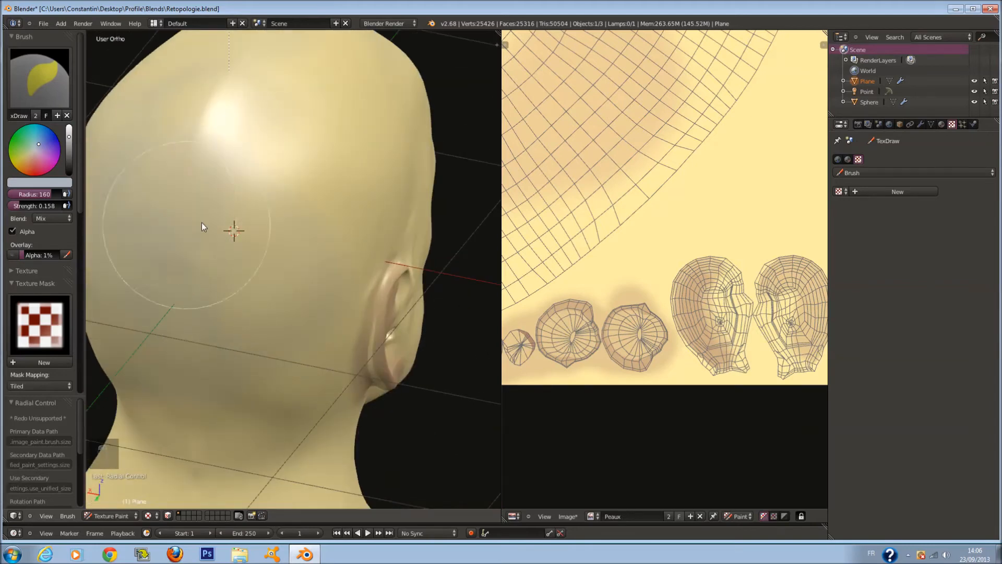
pyautogui.moveTo(202, 222); pyautogui.dragTo(233, 192, button='middle')
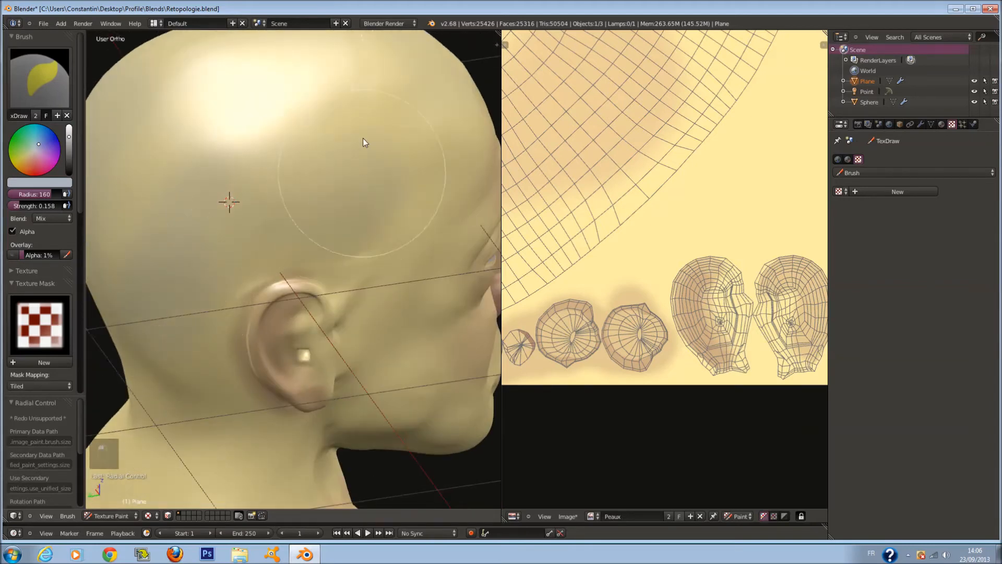
pyautogui.moveTo(363, 138); pyautogui.dragTo(312, 184, button='middle')
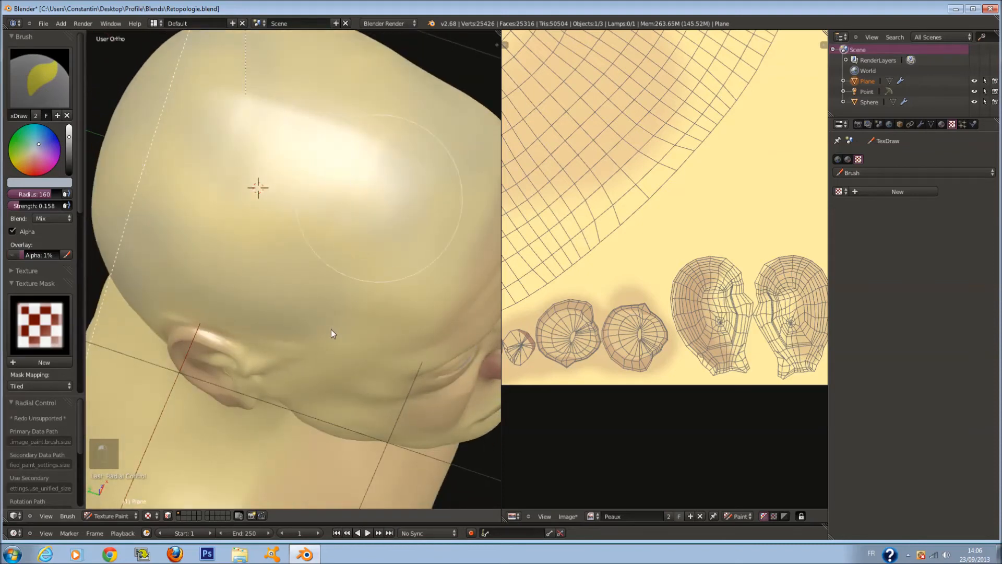
# Step: Tint the cheek and jaw on one side of the face grey-blue with a 200 radius brush
pyautogui.moveTo(432, 241); pyautogui.dragTo(331, 161, button='middle')
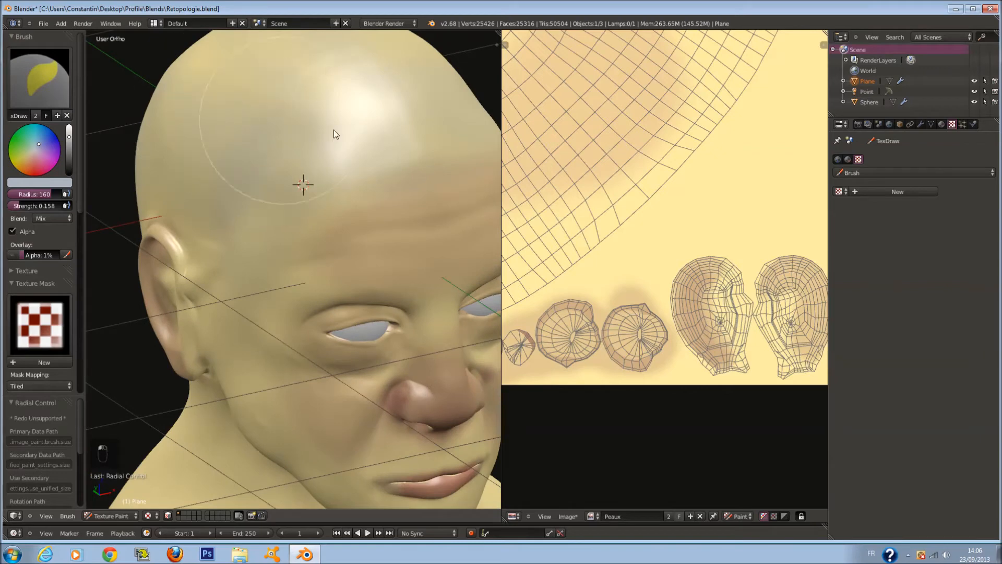
pyautogui.press('KP_1')
pyautogui.keyDown('shift'); pyautogui.moveTo(375, 224); pyautogui.dragTo(342, 185, button='middle'); pyautogui.keyUp('shift')
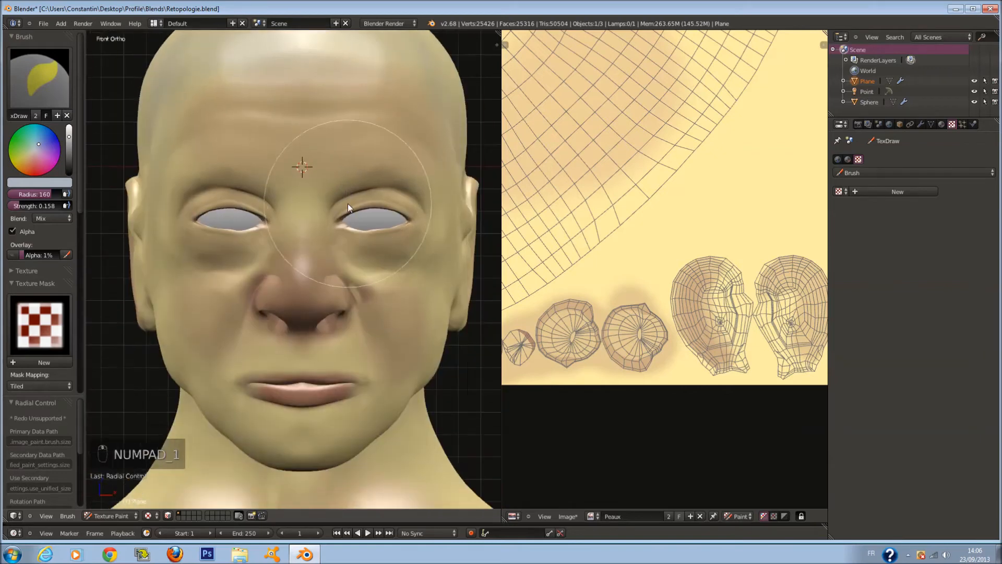
pyautogui.scroll(2, 348, 203)
pyautogui.press('f')
pyautogui.click(294, 166)
pyautogui.moveTo(240, 235); pyautogui.dragTo(272, 215, button='middle')
pyautogui.press('f')
pyautogui.click(255, 327)
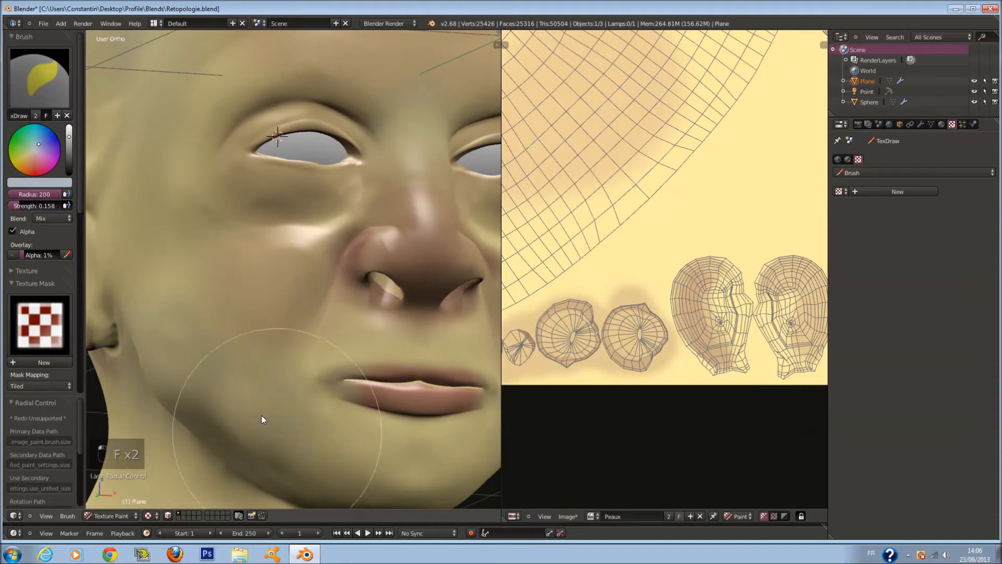
# Step: Extend the grey-blue tint across the chin and the other side of the jaw, with the brush radius reduced to 169
pyautogui.moveTo(262, 415); pyautogui.dragTo(207, 396, button='middle')
pyautogui.moveTo(183, 387)
pyautogui.mouseDown()
pyautogui.moveTo(305, 358)
pyautogui.moveTo(448, 189)
pyautogui.moveTo(436, 180)
pyautogui.mouseUp()
pyautogui.moveTo(187, 316); pyautogui.dragTo(226, 355, button='middle')
pyautogui.press('f')
pyautogui.click(280, 317)
# Step: Tint the bridge of the nose and the cheeks pale green with a 152 radius brush
pyautogui.click(23, 146)
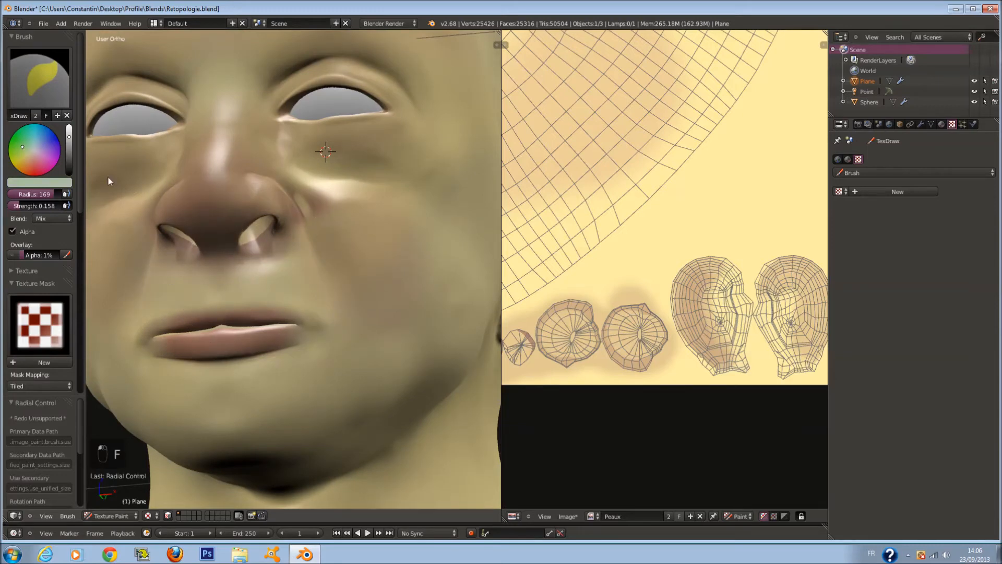
pyautogui.press('KP_1')
pyautogui.press('f')
pyautogui.click(256, 248)
pyautogui.press('f')
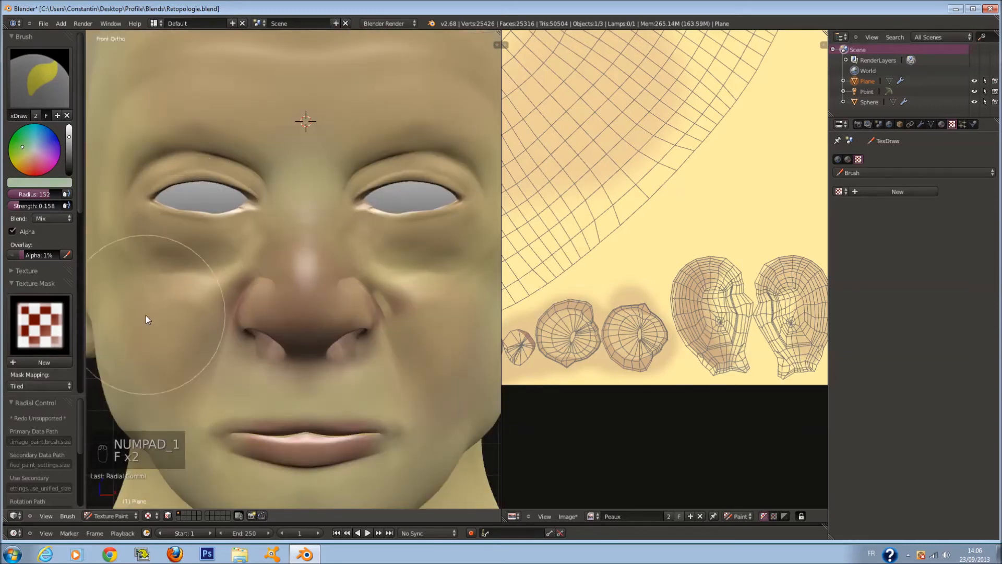
pyautogui.scroll(-1, 359, 353)
pyautogui.keyDown('shift'); pyautogui.moveTo(356, 351); pyautogui.dragTo(306, 352, button='middle'); pyautogui.keyUp('shift')
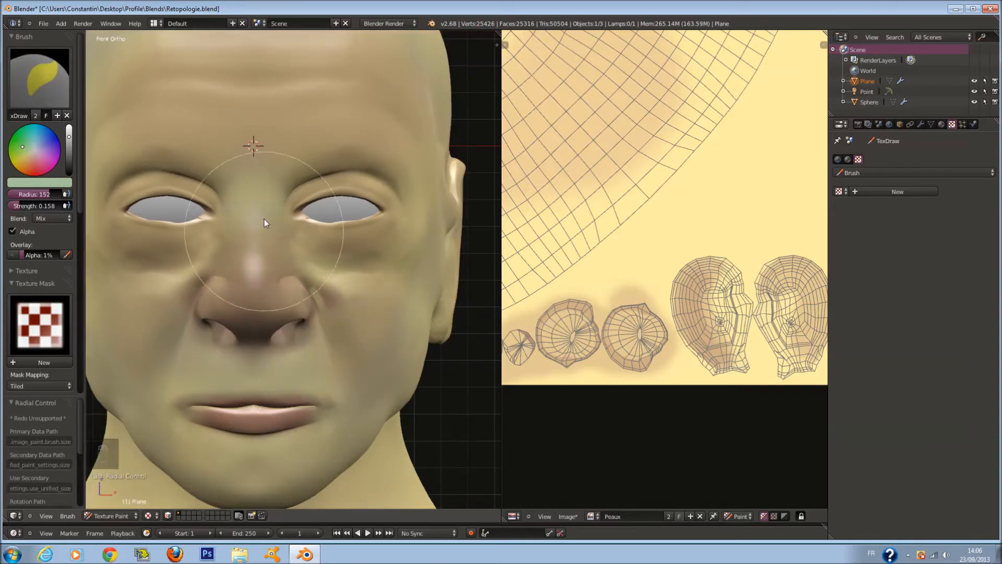
pyautogui.moveTo(391, 313); pyautogui.dragTo(323, 282, button='middle')
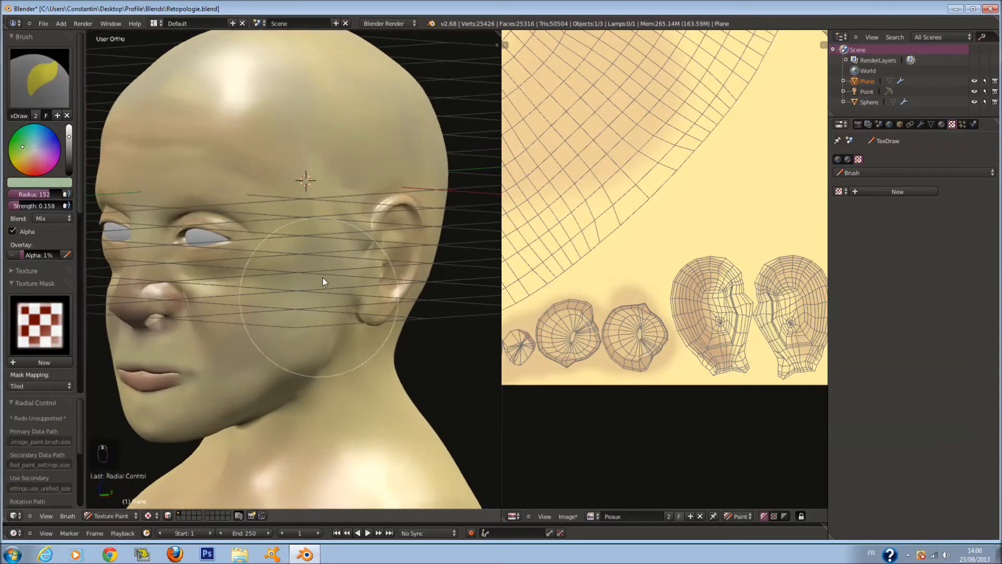
# Step: Tint one side of the chest near the shoulder pale green with a 128 radius brush
pyautogui.moveTo(164, 105)
pyautogui.mouseDown(button='middle')
pyautogui.moveTo(259, 90)
pyautogui.moveTo(298, 433)
pyautogui.mouseUp(button='middle')
pyautogui.scroll(-1, 298, 392)
pyautogui.press('f')
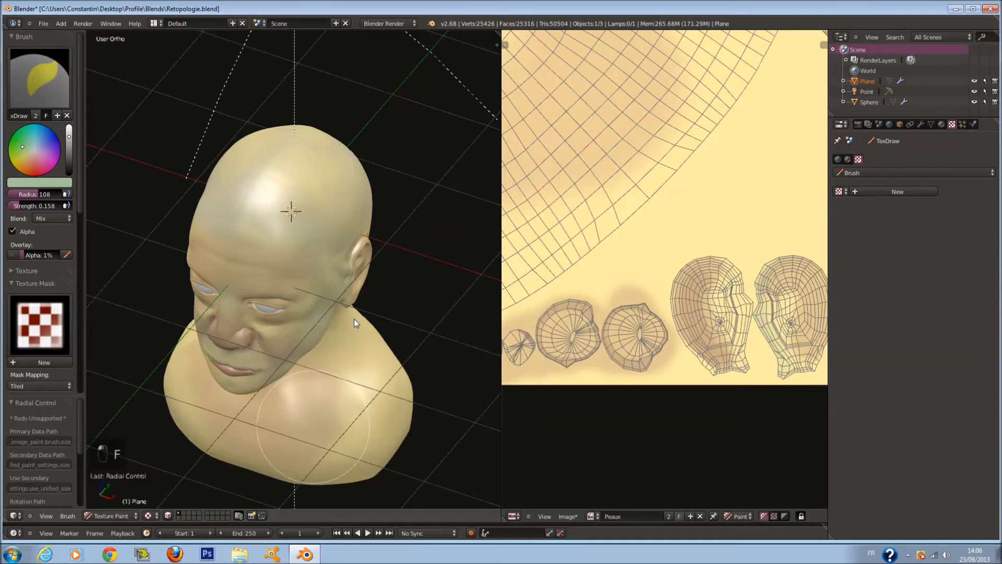
pyautogui.moveTo(349, 394)
pyautogui.mouseDown(button='middle')
pyautogui.moveTo(373, 340)
pyautogui.moveTo(330, 371)
pyautogui.moveTo(343, 324)
pyautogui.moveTo(330, 341)
pyautogui.moveTo(368, 292)
pyautogui.mouseUp(button='middle')
pyautogui.scroll(-1, 330, 372)
pyautogui.scroll(6, 343, 325)
pyautogui.press('f')
pyautogui.click(340, 342)
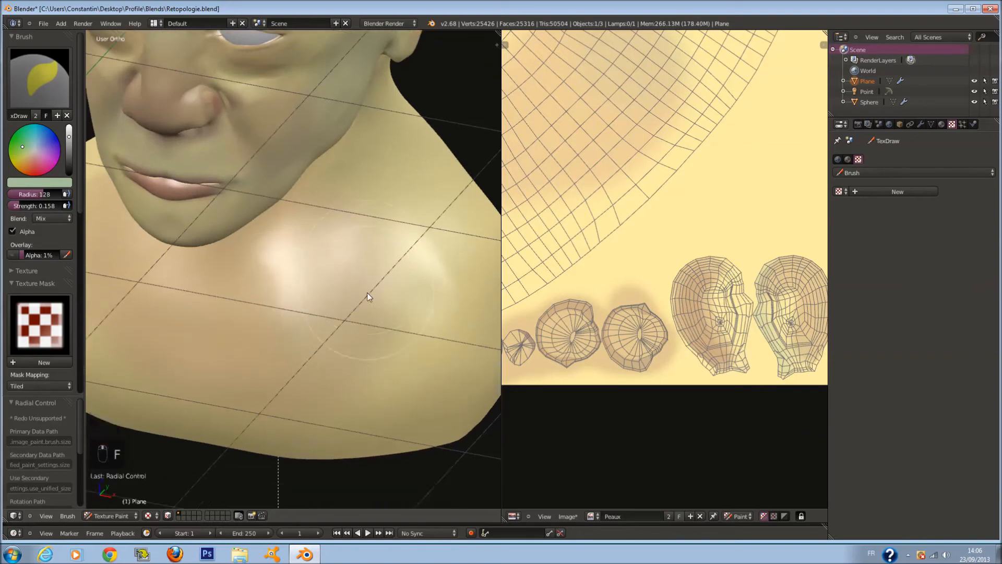
# Step: Extend the pale green tint over the neck and the rest of the chest with a 146 radius brush
pyautogui.scroll(3, 368, 296)
pyautogui.press('f')
pyautogui.moveTo(286, 385); pyautogui.dragTo(288, 382)
pyautogui.scroll(-5, 290, 381)
pyautogui.moveTo(290, 381); pyautogui.dragTo(366, 348, button='middle')
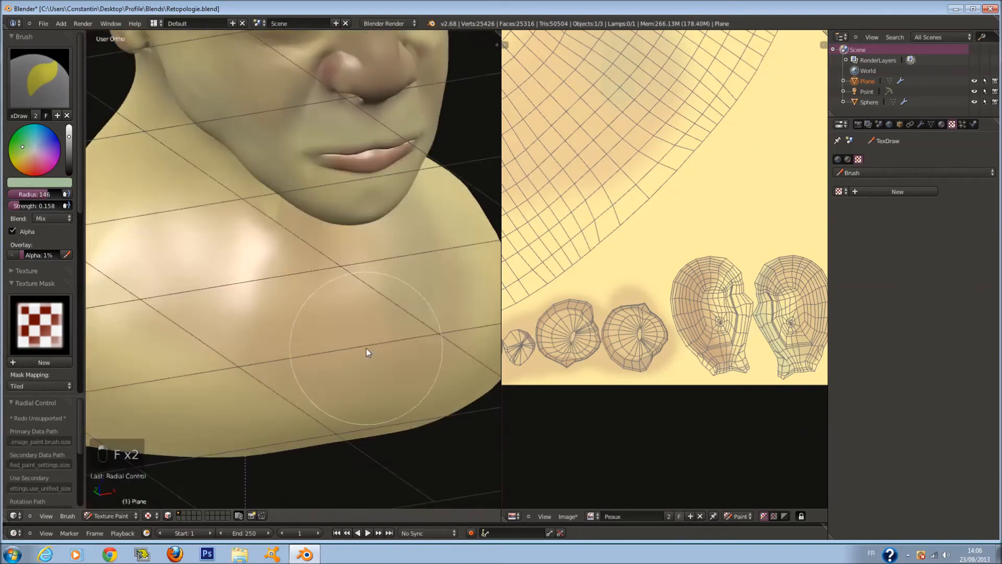
pyautogui.scroll(1, 228, 265)
pyautogui.scroll(8, 334, 218)
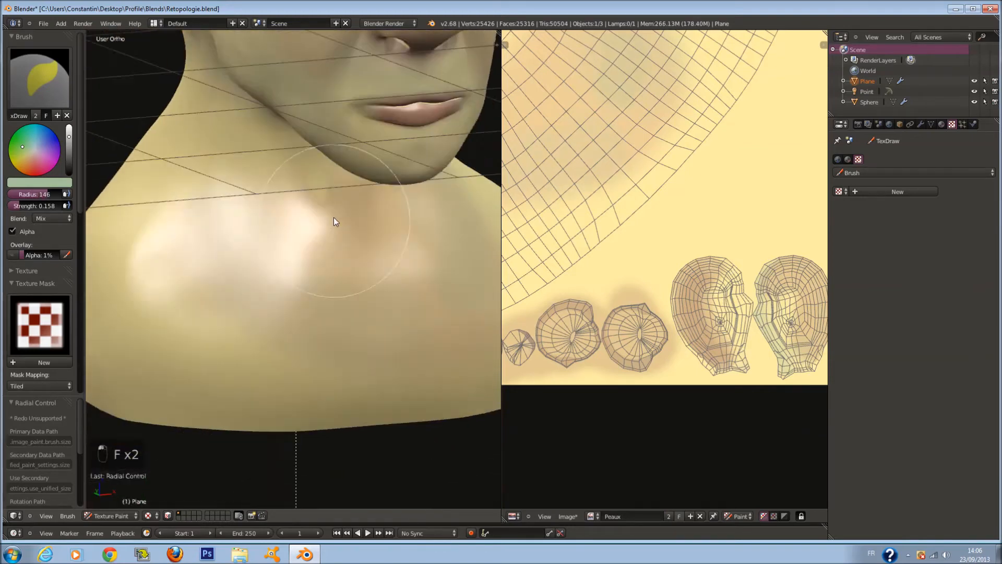
pyautogui.scroll(-4, 463, 176)
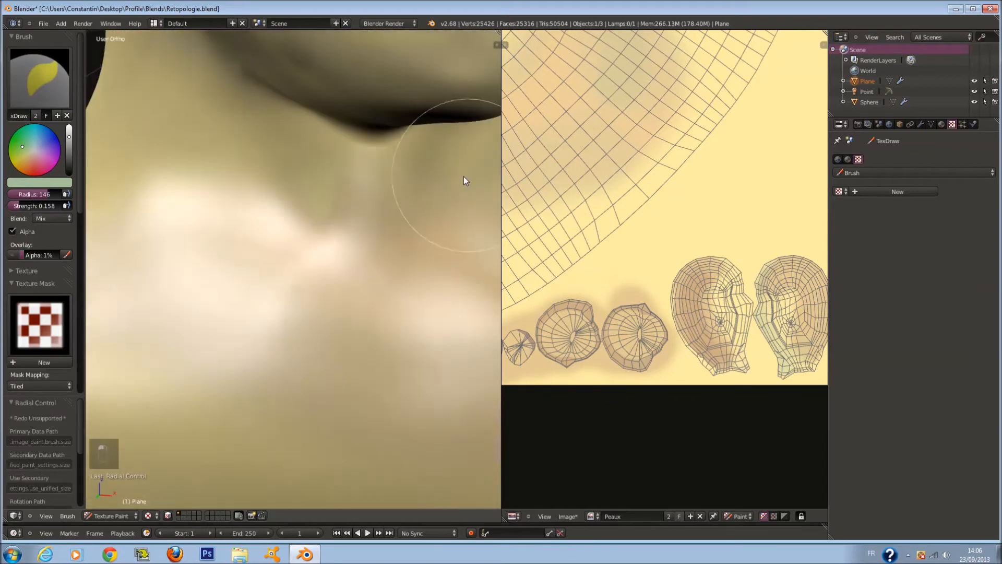
pyautogui.scroll(-5, 412, 178)
pyautogui.moveTo(390, 233); pyautogui.dragTo(324, 263, button='middle')
pyautogui.scroll(5, 324, 263)
pyautogui.moveTo(351, 184)
pyautogui.mouseDown(button='middle')
pyautogui.moveTo(329, 182)
pyautogui.moveTo(367, 201)
pyautogui.mouseUp(button='middle')
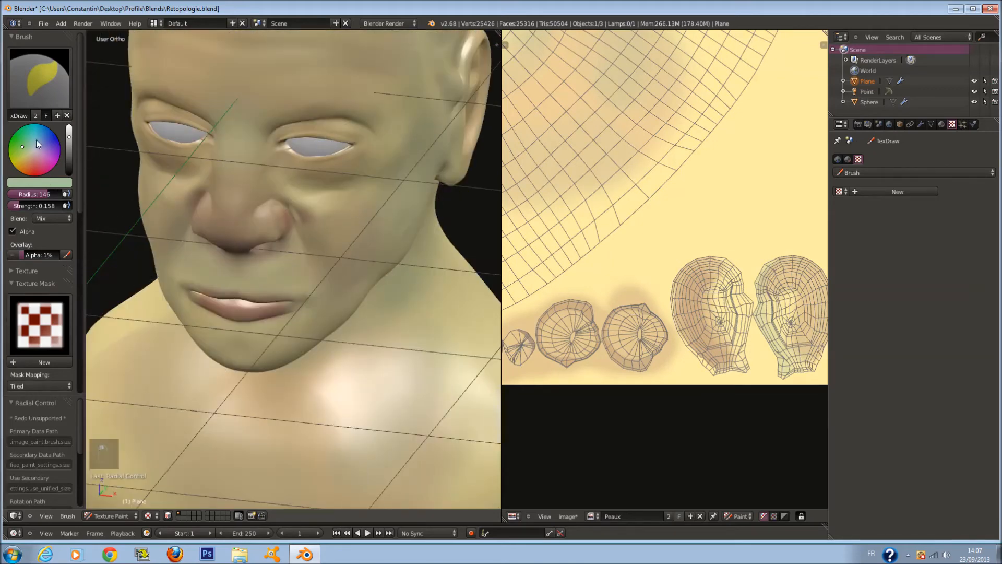
# Step: Tint the neck and upper chest with a light orange colour using a 200 radius brush
pyautogui.click(27, 171)
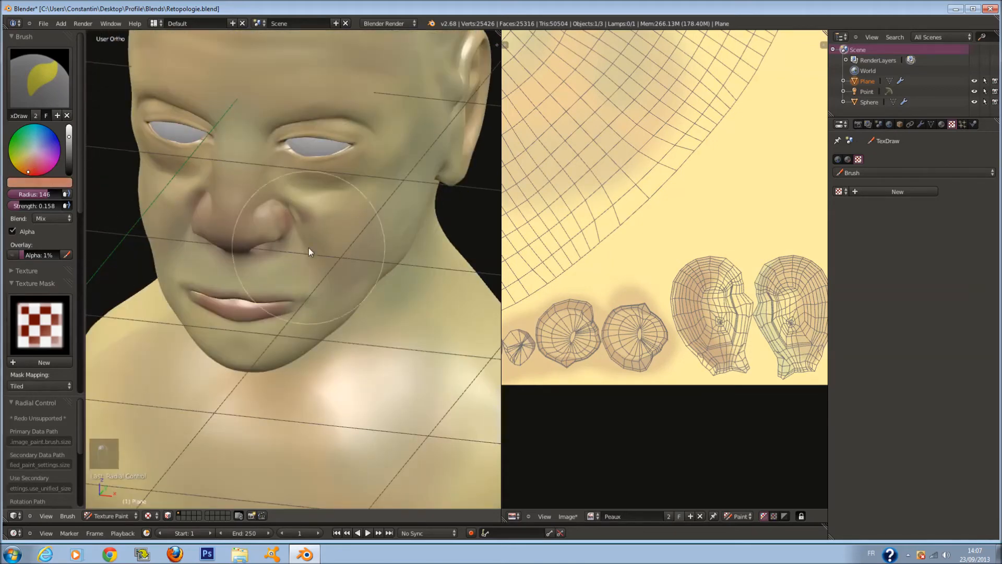
pyautogui.moveTo(306, 241); pyautogui.dragTo(336, 220, button='middle')
pyautogui.press('f')
pyautogui.click(366, 221)
# Step: Tint the chest and shoulders soft pink with the brush strength set to 0.117
pyautogui.moveTo(28, 207); pyautogui.dragTo(24, 208)
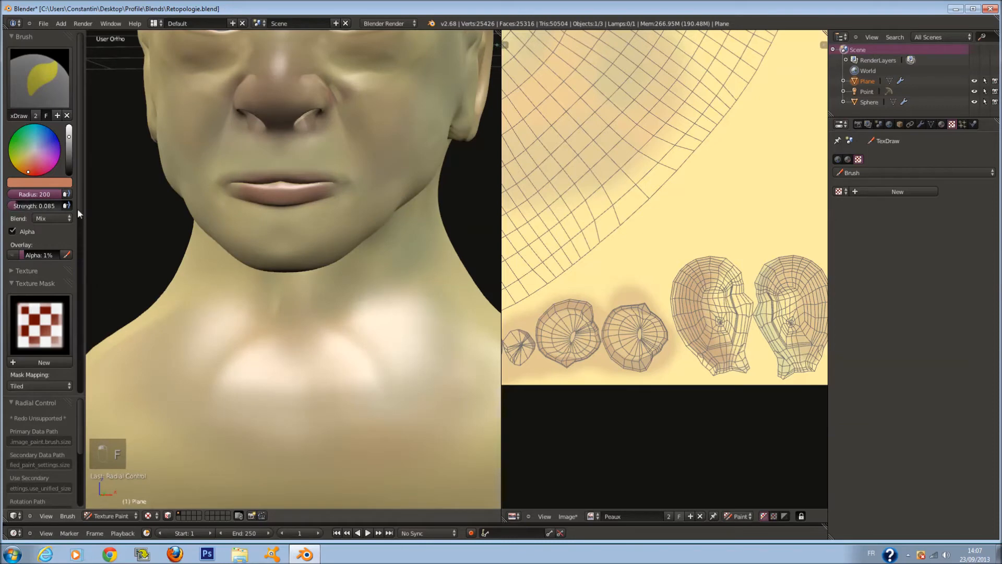
pyautogui.click(32, 163)
pyautogui.moveTo(42, 162); pyautogui.dragTo(35, 166)
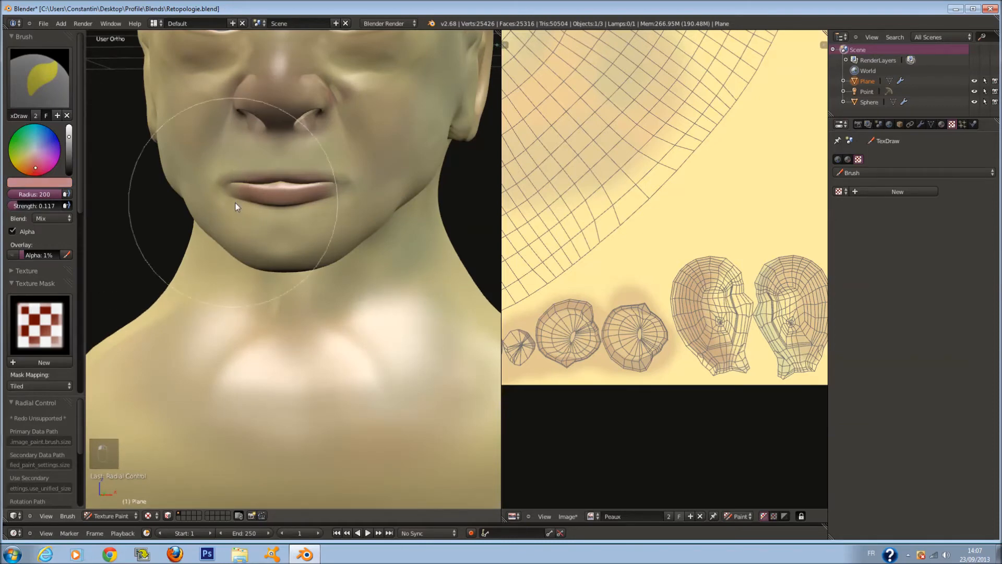
pyautogui.scroll(-2, 274, 248)
pyautogui.moveTo(275, 248); pyautogui.dragTo(268, 300, button='middle')
pyautogui.keyDown('shift'); pyautogui.scroll(-5, 268, 300); pyautogui.keyUp('shift')
pyautogui.scroll(-1, 243, 366)
pyautogui.scroll(3, 218, 367)
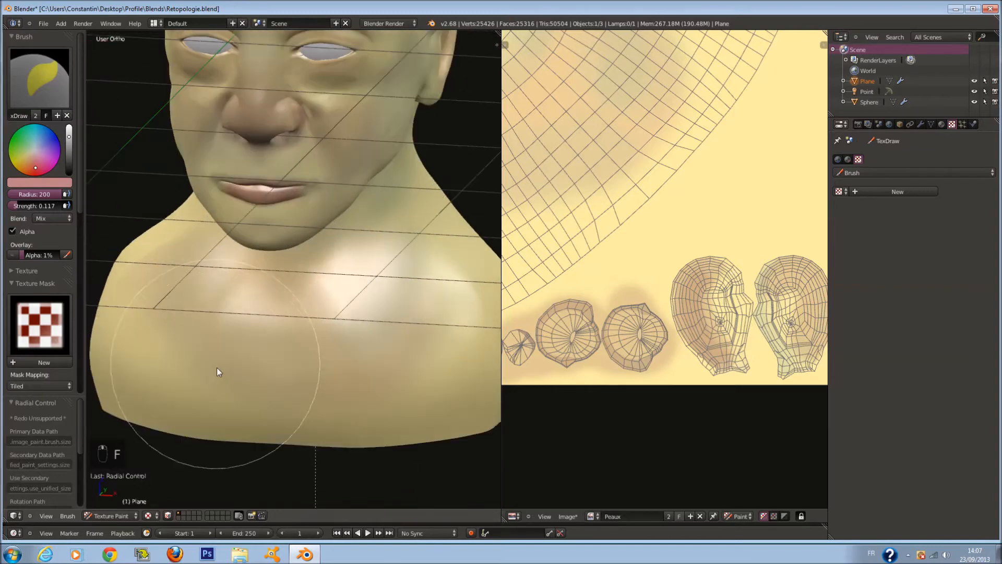
pyautogui.moveTo(463, 377); pyautogui.dragTo(397, 361, button='middle')
# Step: Touch up the chest area directly on the Peaux image with the 200 radius pink brush
pyautogui.scroll(-4, 653, 243)
pyautogui.scroll(-2, 653, 241)
pyautogui.moveTo(609, 263); pyautogui.dragTo(650, 296, button='middle')
pyautogui.scroll(3, 650, 296)
pyautogui.press('f')
pyautogui.click(653, 323)
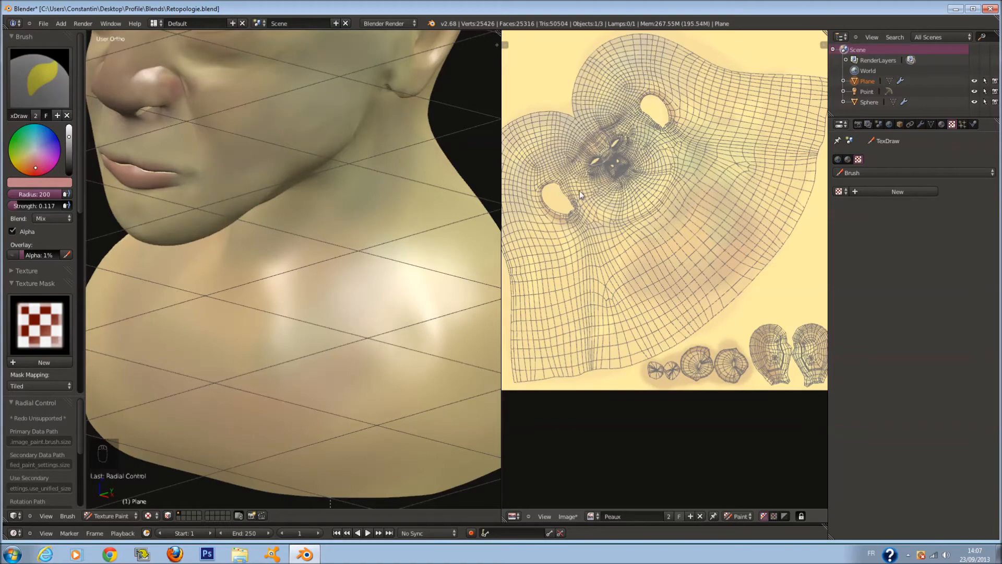
pyautogui.scroll(8, 705, 172)
pyautogui.press('f')
pyautogui.scroll(-10, 637, 204)
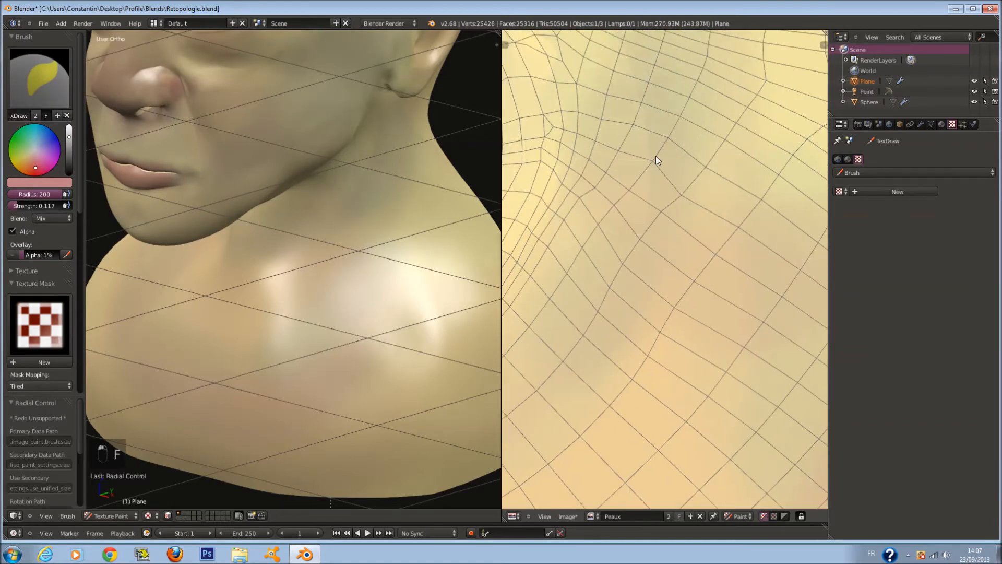
pyautogui.scroll(-6, 303, 302)
pyautogui.moveTo(311, 283)
pyautogui.mouseDown(button='middle')
pyautogui.moveTo(368, 254)
pyautogui.moveTo(288, 280)
pyautogui.moveTo(231, 273)
pyautogui.moveTo(325, 274)
pyautogui.mouseUp(button='middle')
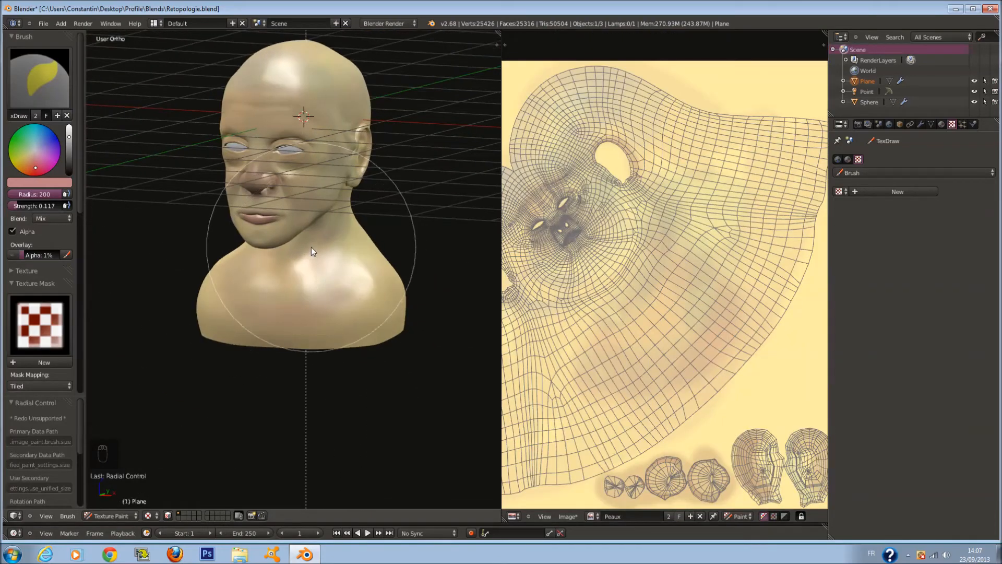
# Step: Soften the nose colouring with a greyish beige using a brush radius of 174 and strength of 0.210
pyautogui.press('KP_1')
pyautogui.scroll(4, 346, 208)
pyautogui.scroll(-1, 353, 207)
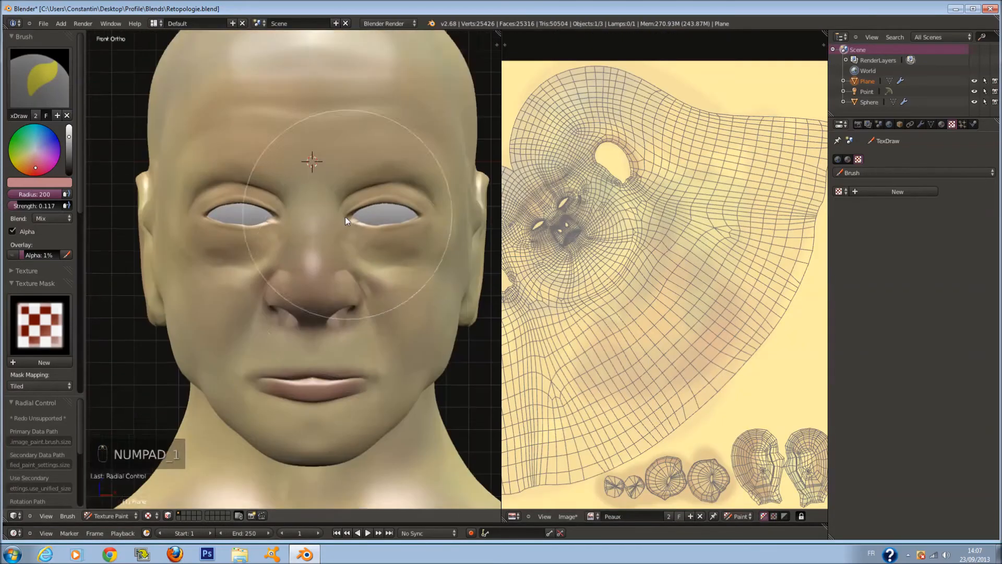
pyautogui.scroll(3, 345, 217)
pyautogui.scroll(2, 211, 246)
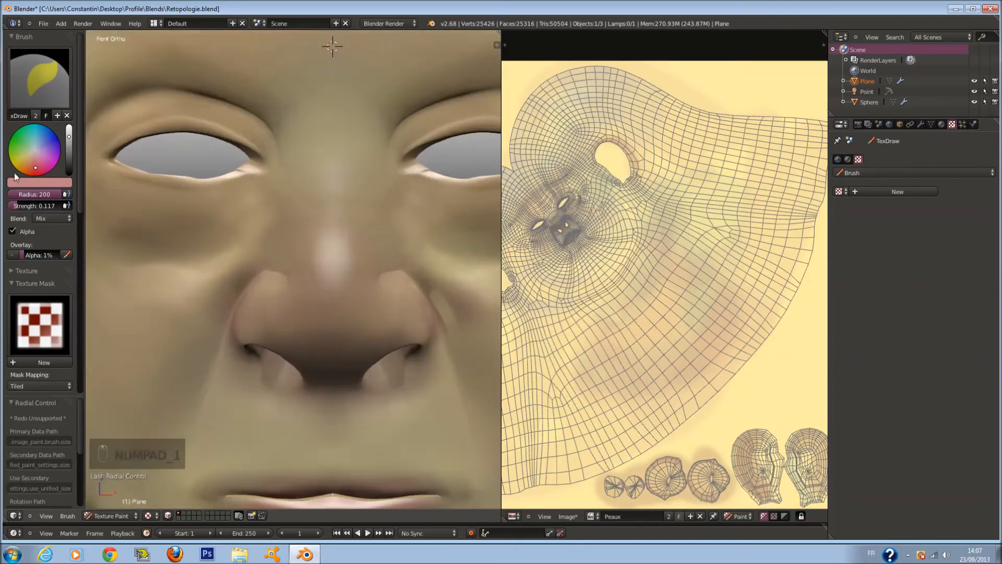
pyautogui.click(32, 156)
pyautogui.press('f')
pyautogui.click(321, 329)
pyautogui.moveTo(342, 312)
pyautogui.mouseDown(button='middle')
pyautogui.moveTo(299, 327)
pyautogui.moveTo(297, 312)
pyautogui.mouseUp(button='middle')
pyautogui.moveTo(21, 206); pyautogui.dragTo(27, 206)
pyautogui.press('f')
pyautogui.click(212, 297)
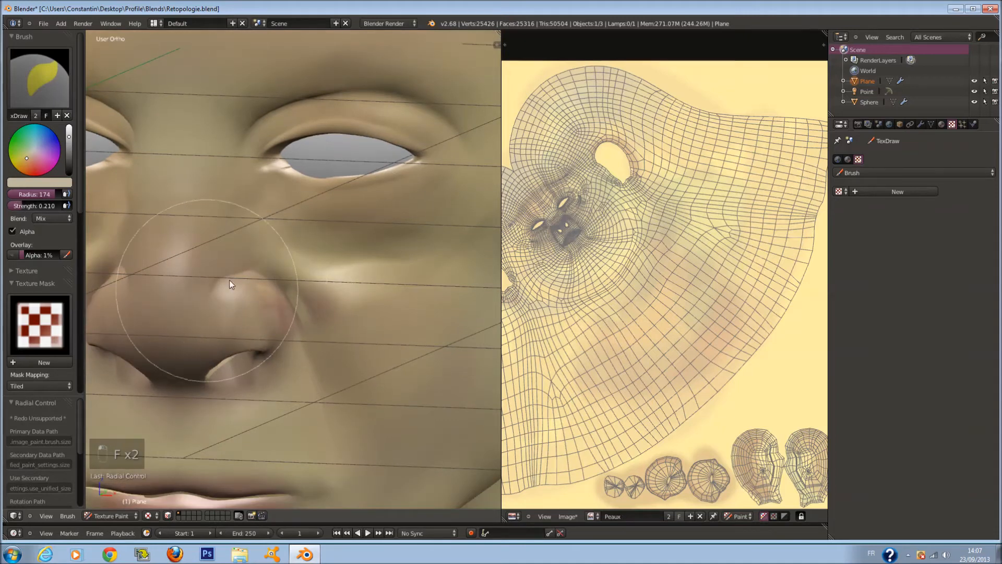
pyautogui.moveTo(232, 287); pyautogui.dragTo(298, 293, button='middle')
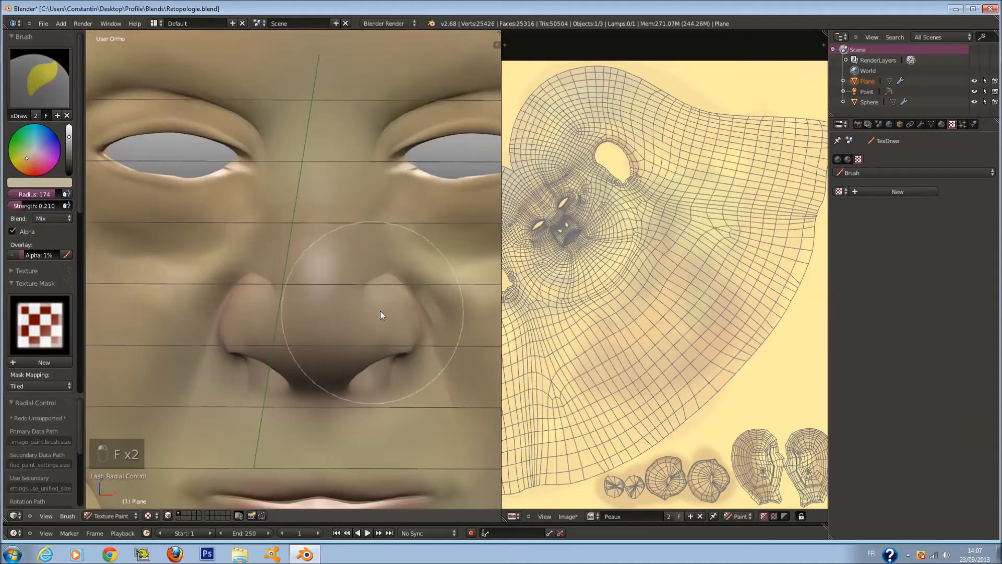
# Step: Paint the two small round nostril islands on the Peaux image bright red with a 146 radius brush
pyautogui.scroll(-6, 380, 312)
pyautogui.moveTo(380, 311); pyautogui.dragTo(341, 321, button='middle')
pyautogui.scroll(4, 342, 321)
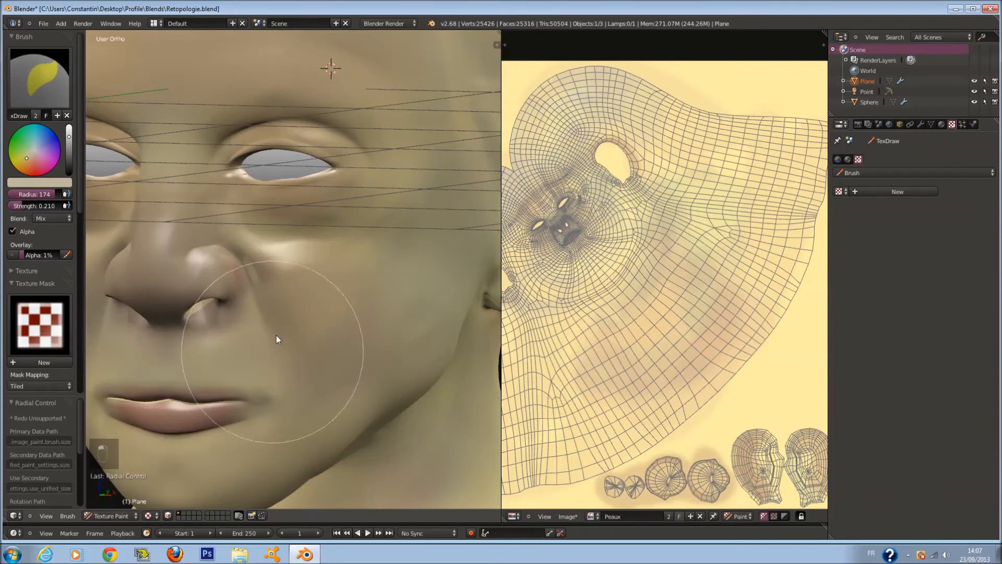
pyautogui.scroll(-3, 248, 152)
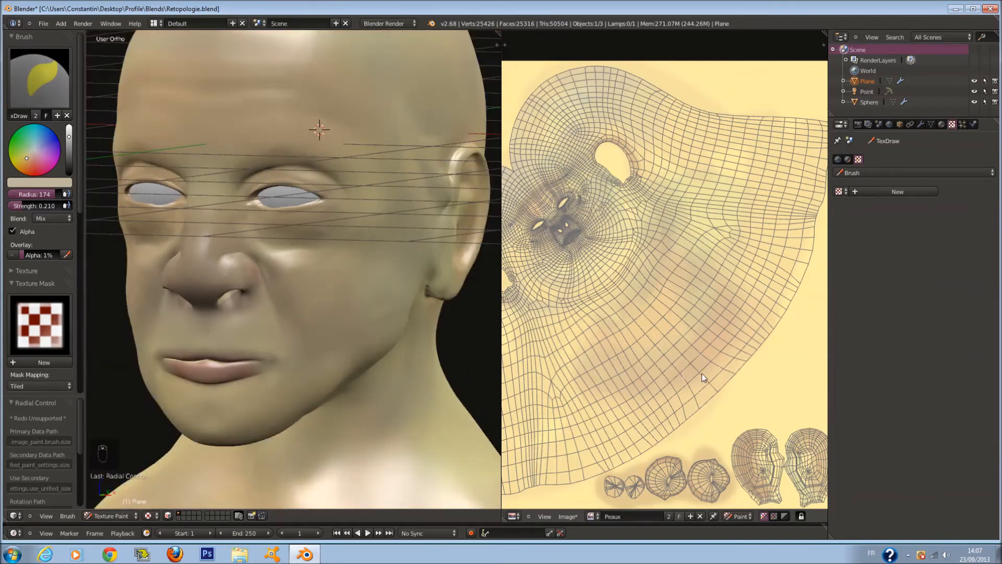
pyautogui.scroll(4, 666, 244)
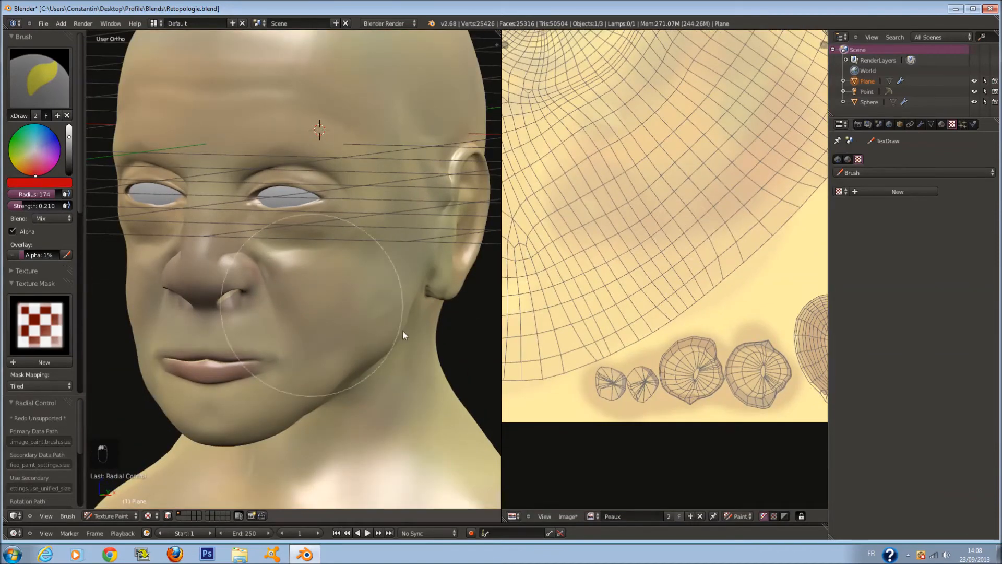
pyautogui.moveTo(580, 388); pyautogui.dragTo(594, 300, button='middle')
pyautogui.scroll(4, 594, 299)
pyautogui.press('f')
pyautogui.click(588, 316)
pyautogui.press('f')
pyautogui.click(612, 331)
pyautogui.moveTo(563, 327)
pyautogui.mouseDown()
pyautogui.moveTo(556, 346)
pyautogui.moveTo(637, 354)
pyautogui.moveTo(666, 312)
pyautogui.moveTo(603, 326)
pyautogui.mouseUp()
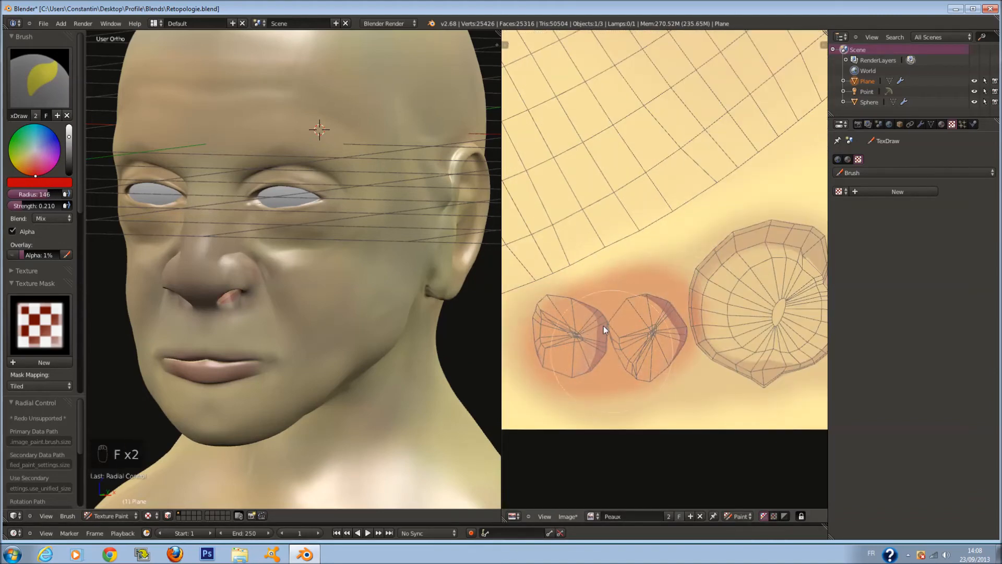
# Step: Paint the two larger round islands on the Peaux image red with a 200 radius brush
pyautogui.moveTo(732, 328); pyautogui.dragTo(645, 328, button='middle')
pyautogui.press('f')
pyautogui.click(665, 336)
pyautogui.moveTo(661, 335)
pyautogui.mouseDown()
pyautogui.moveTo(700, 374)
pyautogui.moveTo(726, 275)
pyautogui.mouseUp()
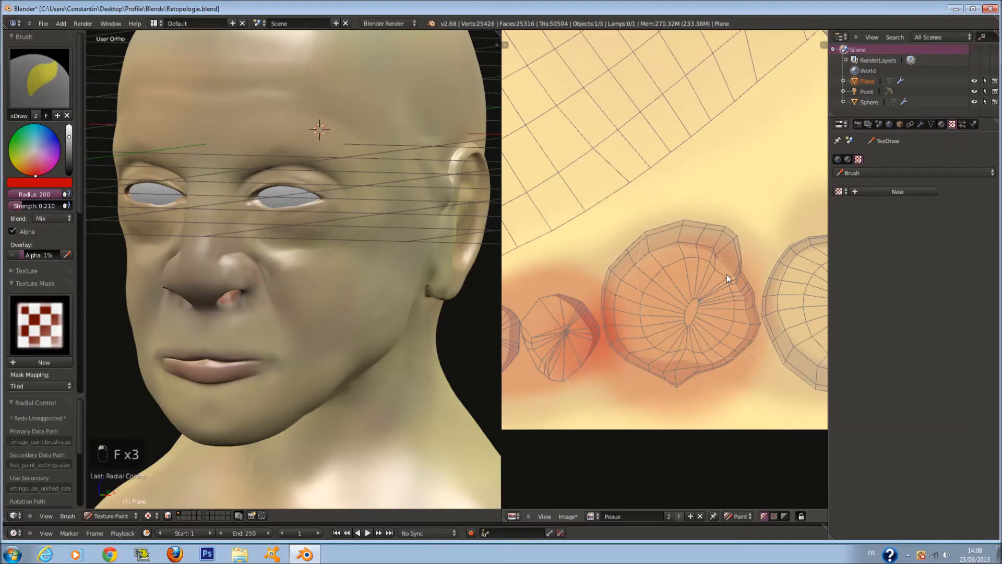
pyautogui.moveTo(716, 293); pyautogui.dragTo(656, 308, button='middle')
pyautogui.moveTo(656, 308); pyautogui.dragTo(640, 330)
pyautogui.moveTo(778, 304); pyautogui.dragTo(732, 297, button='middle')
pyautogui.moveTo(768, 298)
pyautogui.mouseDown()
pyautogui.moveTo(719, 296)
pyautogui.moveTo(735, 336)
pyautogui.moveTo(746, 319)
pyautogui.mouseUp()
# Step: Redden the corners and rims of the eye openings on the model with a 114 radius brush
pyautogui.scroll(7, 315, 258)
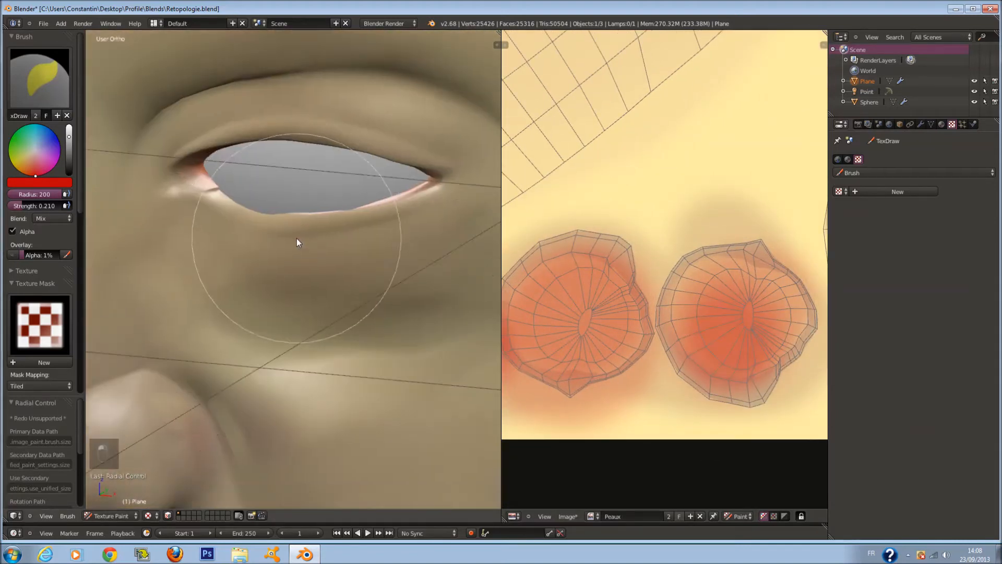
pyautogui.scroll(2, 296, 239)
pyautogui.keyDown('shift'); pyautogui.moveTo(258, 175); pyautogui.dragTo(257, 235, button='middle'); pyautogui.keyUp('shift')
pyautogui.keyDown('shift'); pyautogui.moveTo(196, 233); pyautogui.dragTo(339, 233, button='middle'); pyautogui.keyUp('shift')
pyautogui.press('f')
pyautogui.click(248, 169)
pyautogui.scroll(3, 282, 180)
pyautogui.press('f')
pyautogui.click(317, 189)
pyautogui.moveTo(290, 160)
pyautogui.mouseDown()
pyautogui.moveTo(308, 153)
pyautogui.moveTo(284, 164)
pyautogui.mouseUp()
pyautogui.scroll(-3, 283, 164)
pyautogui.moveTo(287, 180)
pyautogui.mouseDown(button='middle')
pyautogui.moveTo(336, 247)
pyautogui.moveTo(370, 215)
pyautogui.mouseUp(button='middle')
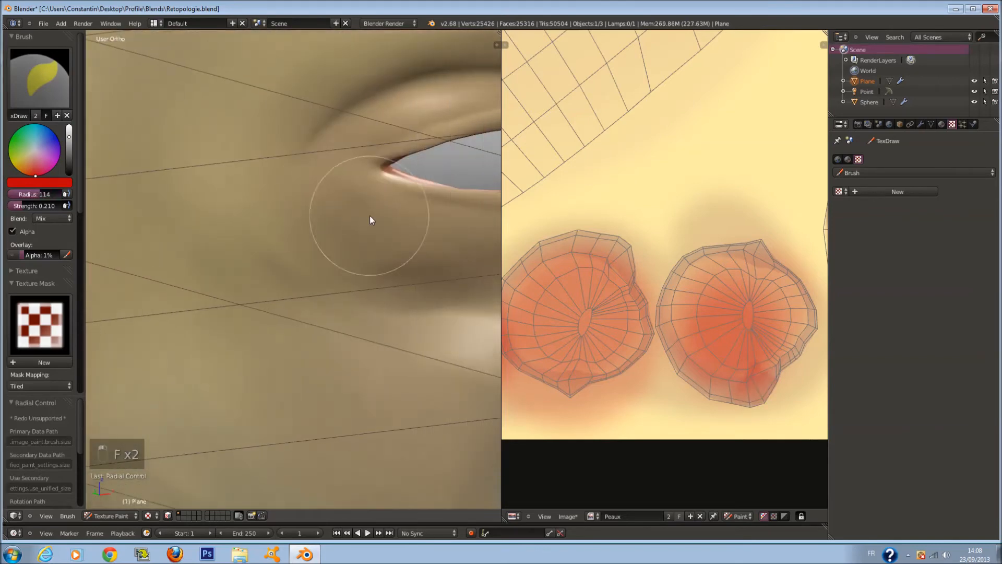
# Step: Deepen the red inside the corner of the eye opening with a 112 radius brush
pyautogui.scroll(-3, 370, 215)
pyautogui.keyDown('ctrl'); pyautogui.scroll(15, 369, 215); pyautogui.keyUp('ctrl')
pyautogui.keyDown('shift'); pyautogui.scroll(5, 368, 215); pyautogui.keyUp('shift')
pyautogui.scroll(6, 293, 209)
pyautogui.press('f')
pyautogui.click(248, 288)
pyautogui.moveTo(238, 342); pyautogui.dragTo(255, 312)
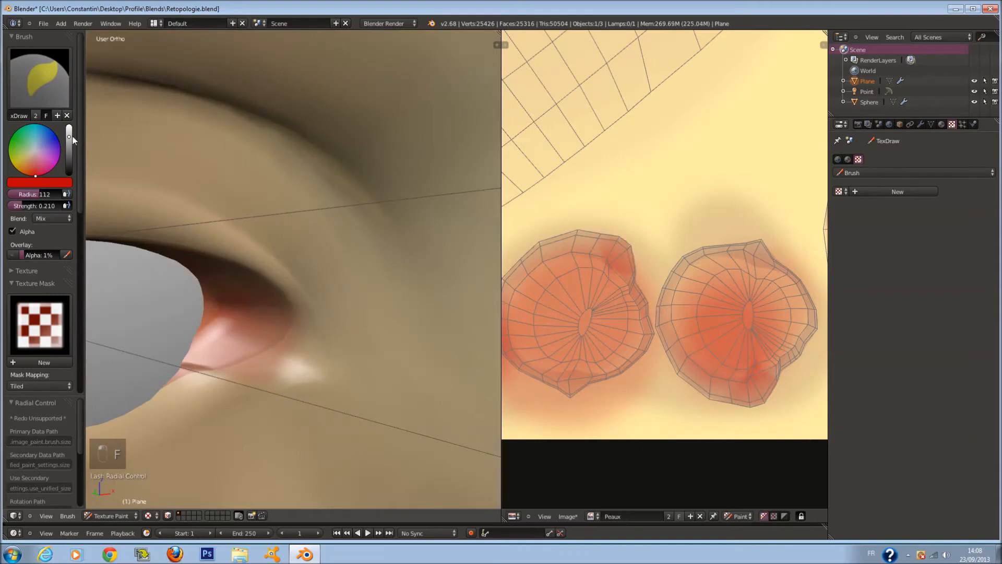
# Step: Save the Retopologie.blend file
pyautogui.scroll(-8, 396, 296)
pyautogui.scroll(2, 371, 288)
pyautogui.hotkey('ctrl', 's')
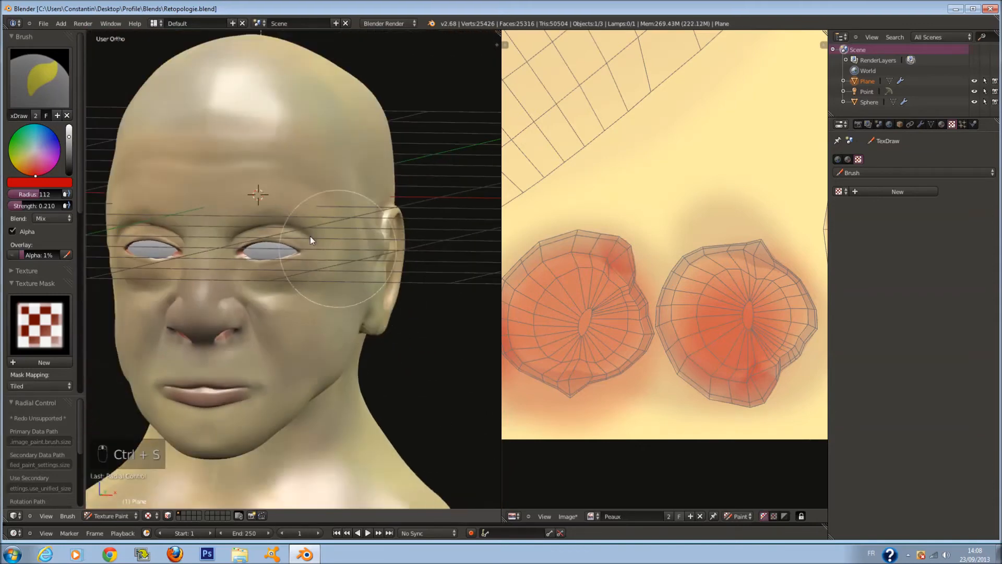
# Step: Redden the inner edges of both lips on the model with a 97 radius brush
pyautogui.press('KP_1')
pyautogui.keyDown('shift'); pyautogui.scroll(-2, 195, 239); pyautogui.keyUp('shift')
pyautogui.scroll(4, 248, 270)
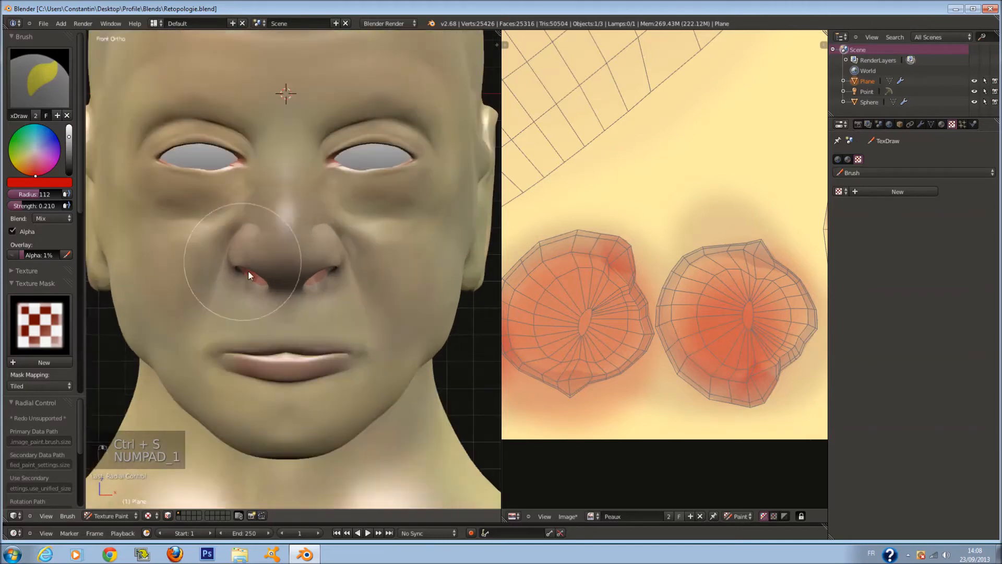
pyautogui.keyDown('shift'); pyautogui.scroll(-7, 271, 319); pyautogui.keyUp('shift')
pyautogui.scroll(5, 284, 305)
pyautogui.press('f')
pyautogui.click(259, 282)
pyautogui.scroll(4, 225, 268)
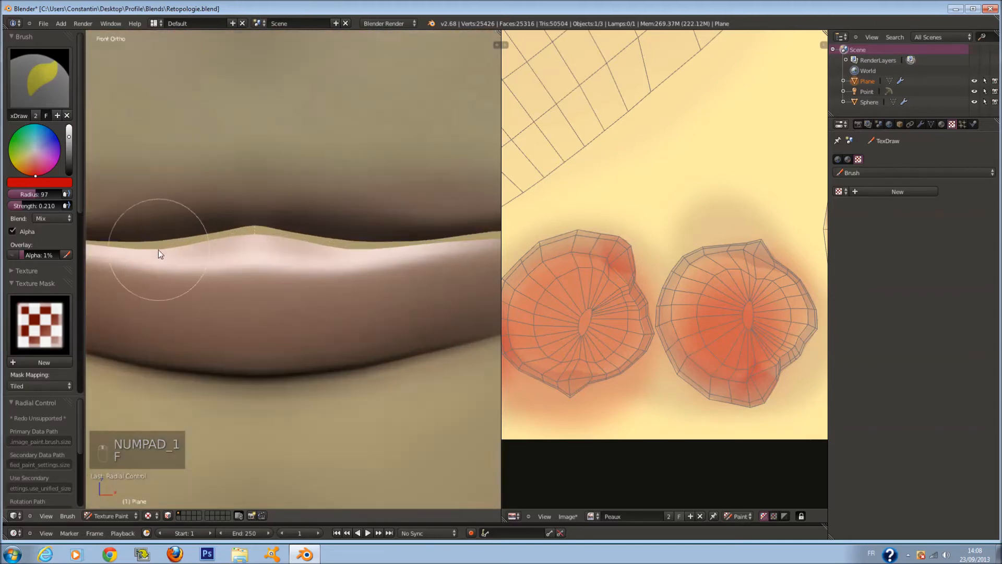
pyautogui.moveTo(158, 250); pyautogui.dragTo(446, 243)
pyautogui.scroll(-2, 446, 242)
pyautogui.moveTo(141, 246); pyautogui.dragTo(351, 253)
pyautogui.scroll(-1, 349, 254)
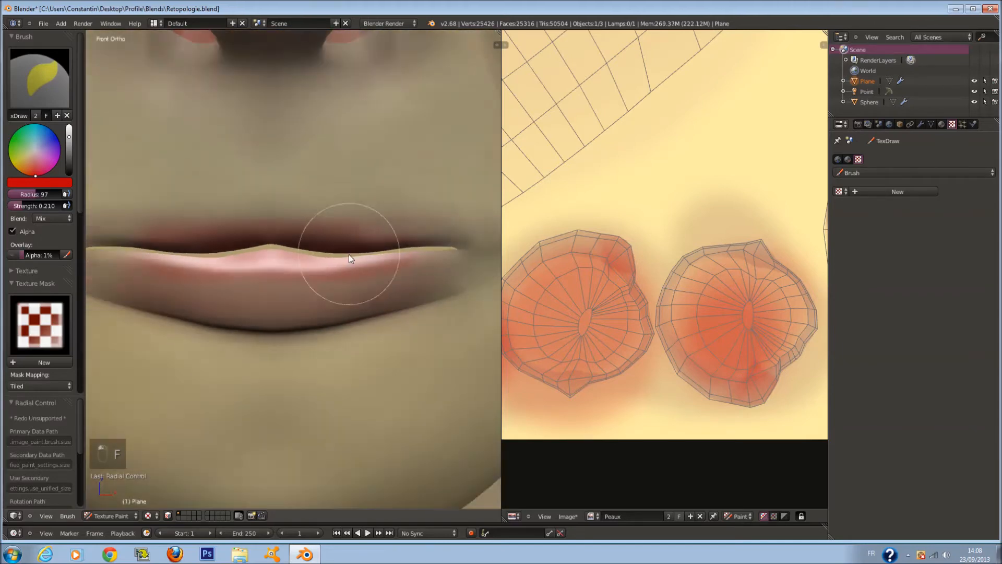
# Step: Blend softer tints across the lips, using a muted warm colour followed by a pale mauve
pyautogui.scroll(-6, 349, 255)
pyautogui.scroll(3, 359, 255)
pyautogui.click(30, 160)
pyautogui.scroll(2, 177, 237)
pyautogui.moveTo(183, 241)
pyautogui.mouseDown()
pyautogui.moveTo(235, 244)
pyautogui.moveTo(133, 258)
pyautogui.moveTo(368, 252)
pyautogui.mouseUp()
pyautogui.click(251, 246)
pyautogui.click(46, 150)
pyautogui.moveTo(125, 259); pyautogui.dragTo(393, 273)
# Step: Paint a light beige over the lips and the surrounding skin with a 163 radius brush
pyautogui.click(27, 157)
pyautogui.press('f')
pyautogui.click(188, 212)
pyautogui.moveTo(251, 210)
pyautogui.mouseDown()
pyautogui.moveTo(298, 208)
pyautogui.moveTo(228, 359)
pyautogui.moveTo(387, 269)
pyautogui.mouseUp()
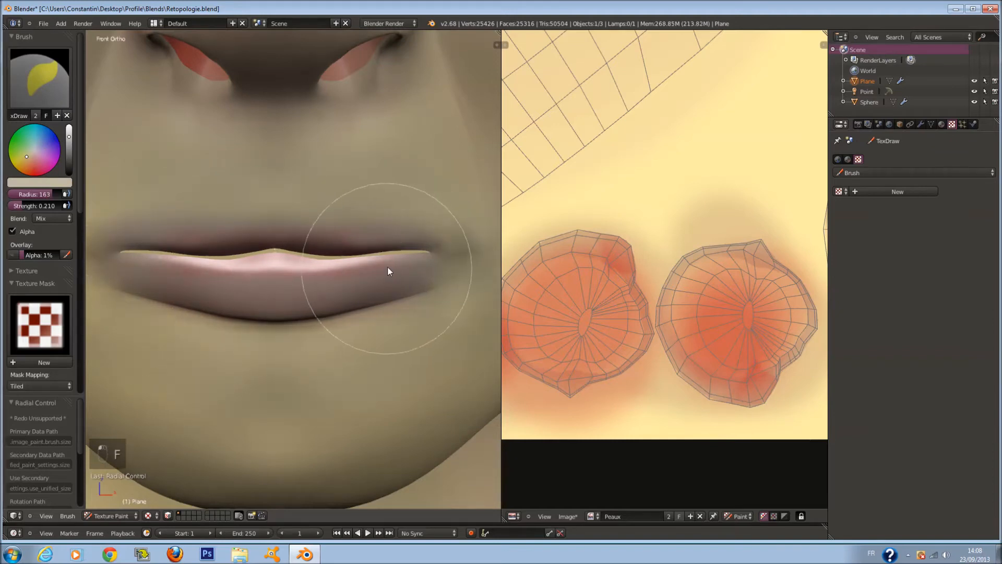
pyautogui.scroll(-9, 389, 268)
pyautogui.keyDown('shift'); pyautogui.scroll(5, 389, 266); pyautogui.keyUp('shift')
pyautogui.scroll(6, 279, 277)
# Step: Choose a soft pink and tint the skin around the nostril openings on the Peaux image with a 29 radius brush
pyautogui.press('f')
pyautogui.click(346, 335)
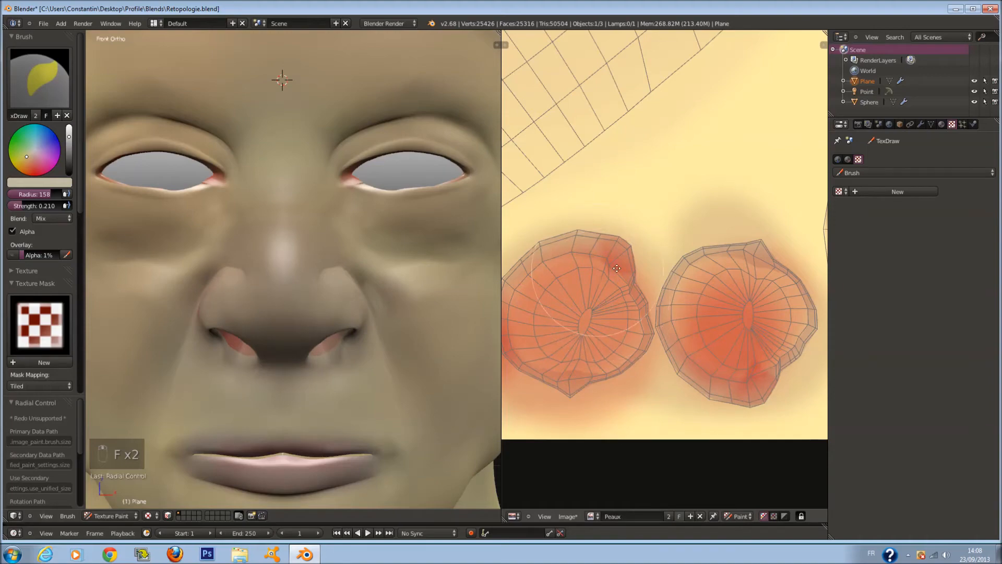
pyautogui.moveTo(617, 268); pyautogui.dragTo(651, 267, button='middle')
pyautogui.press('f')
pyautogui.click(617, 249)
pyautogui.scroll(-3, 616, 248)
pyautogui.moveTo(594, 140); pyautogui.dragTo(726, 241, button='middle')
pyautogui.scroll(2, 591, 123)
pyautogui.moveTo(590, 123); pyautogui.dragTo(673, 365, button='middle')
pyautogui.scroll(5, 676, 388)
pyautogui.press('f')
pyautogui.click(678, 224)
pyautogui.press('f')
pyautogui.click(695, 227)
pyautogui.press('f')
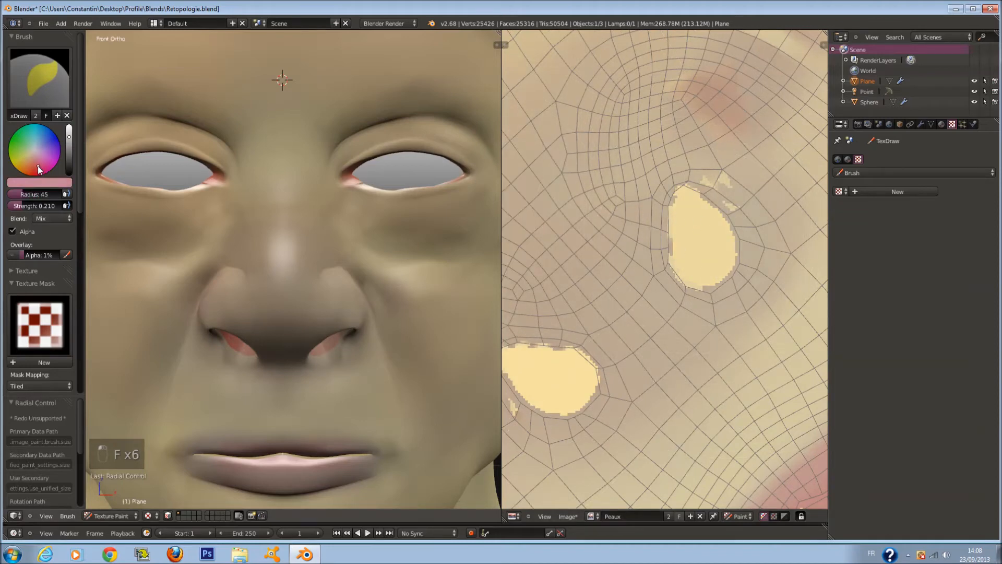
pyautogui.press('f')
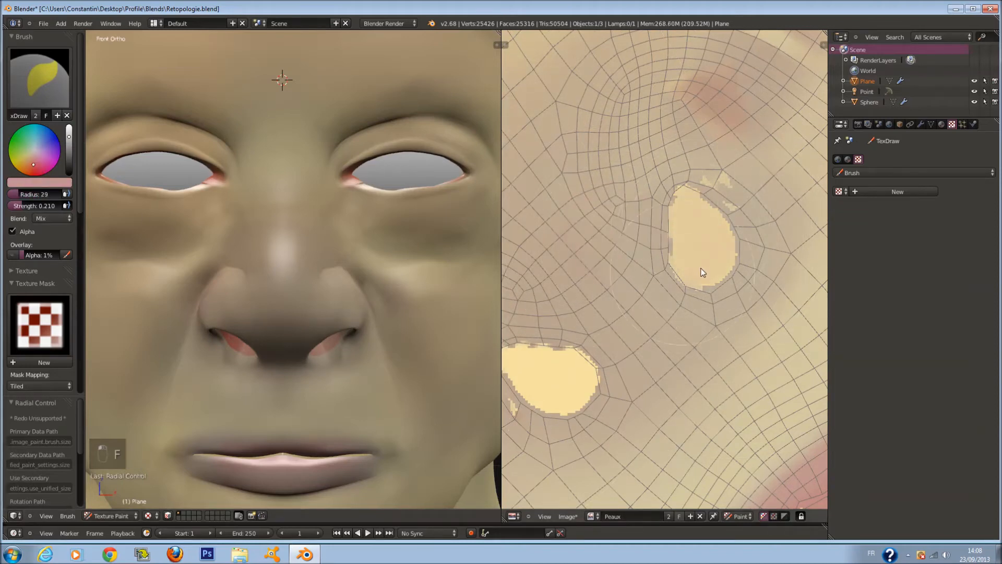
pyautogui.moveTo(657, 257); pyautogui.dragTo(717, 224, button='middle')
pyautogui.moveTo(622, 365)
pyautogui.mouseDown()
pyautogui.moveTo(604, 320)
pyautogui.moveTo(584, 343)
pyautogui.moveTo(610, 354)
pyautogui.mouseUp()
# Step: Save over the existing Retopologie.blend file
pyautogui.moveTo(205, 330); pyautogui.dragTo(251, 348, button='middle')
pyautogui.hotkey('ctrl', 's')
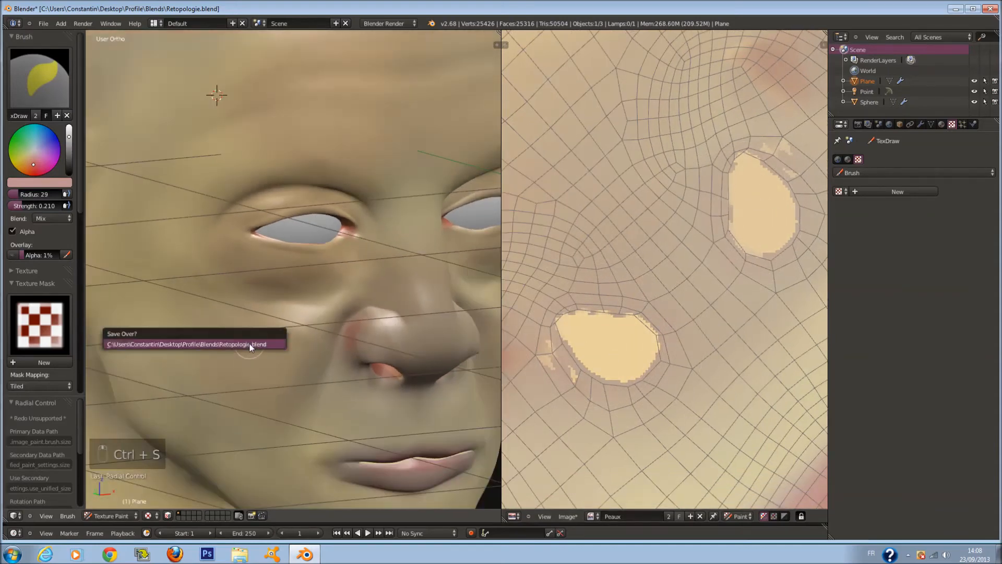
pyautogui.click(250, 348)
# Step: Tint the wing of the nose pink on the model with a 79 radius brush
pyautogui.scroll(4, 356, 332)
pyautogui.press('f')
pyautogui.click(393, 367)
pyautogui.scroll(-6, 400, 380)
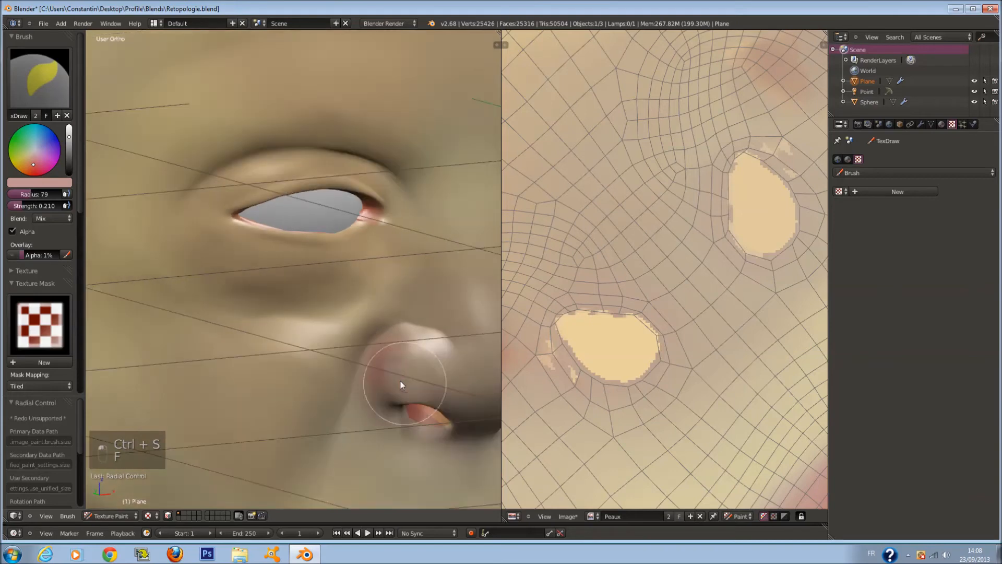
pyautogui.press('KP_1')
pyautogui.scroll(-2, 124, 328)
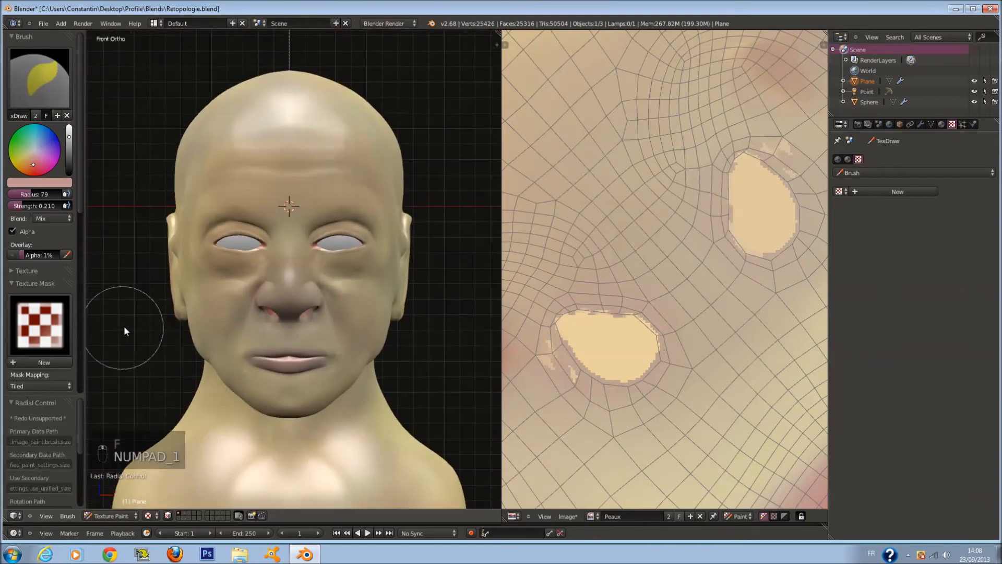
# Step: Paint a bluish grey beard shadow on the chin and above the upper lip, using a brush radius up to 103
pyautogui.moveTo(172, 224); pyautogui.dragTo(293, 305, button='middle')
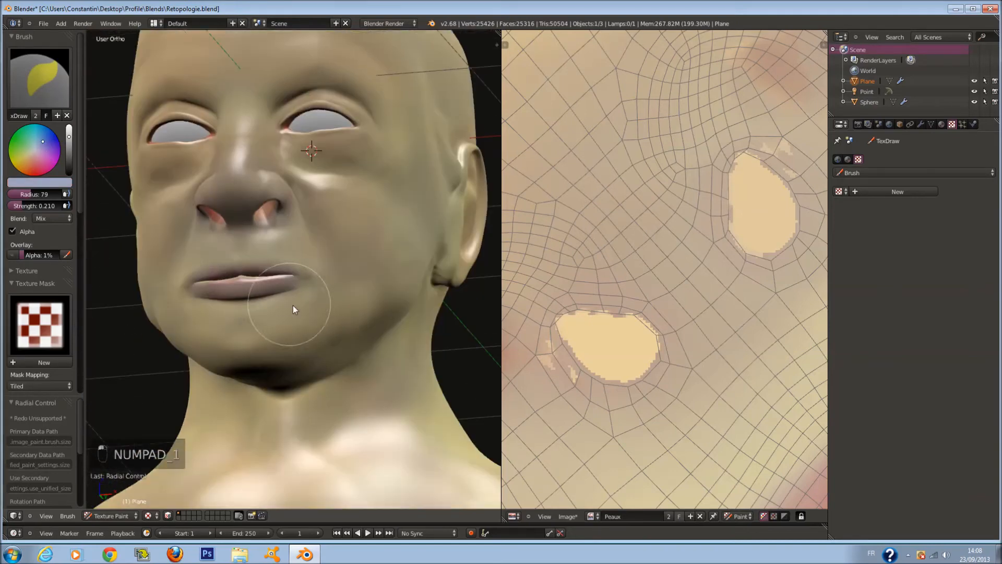
pyautogui.scroll(5, 293, 305)
pyautogui.press('f')
pyautogui.click(313, 322)
pyautogui.moveTo(229, 313)
pyautogui.mouseDown()
pyautogui.moveTo(288, 309)
pyautogui.moveTo(293, 342)
pyautogui.mouseUp()
pyautogui.moveTo(295, 337)
pyautogui.mouseDown(button='middle')
pyautogui.moveTo(296, 365)
pyautogui.moveTo(332, 340)
pyautogui.mouseUp(button='middle')
pyautogui.press('f')
pyautogui.click(300, 286)
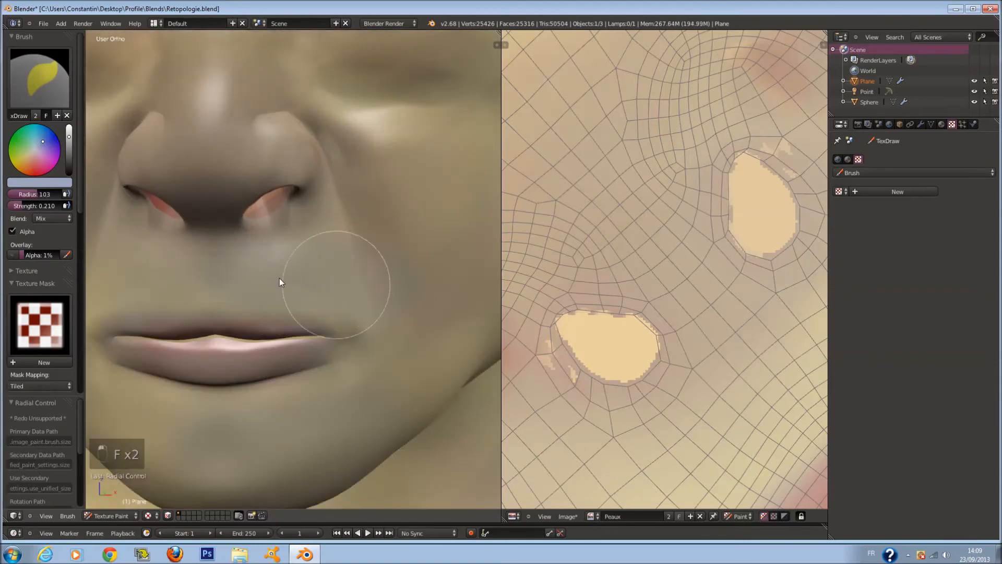
pyautogui.moveTo(397, 365); pyautogui.dragTo(371, 390, button='middle')
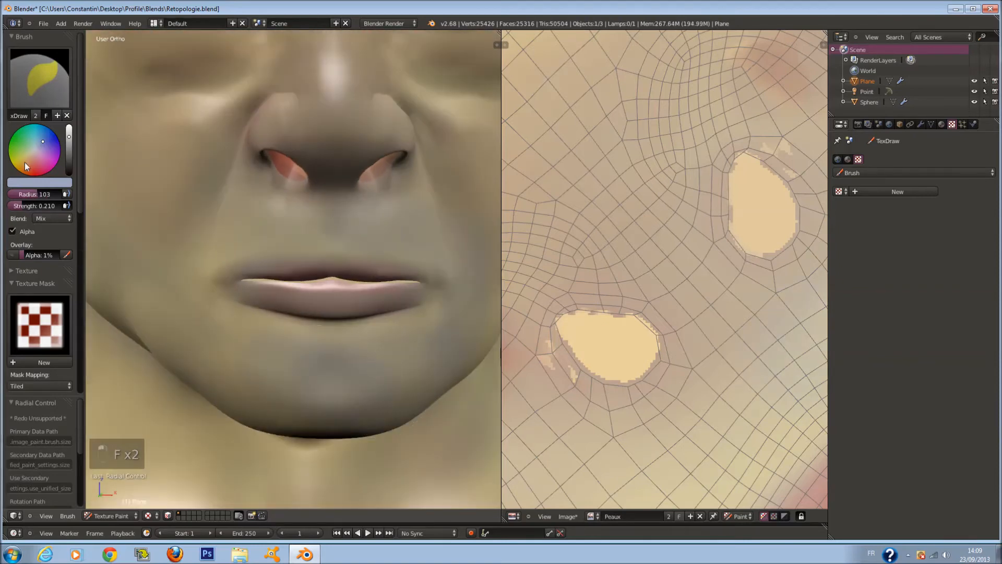
# Step: Switch to a light neutral grey and shade the cheek and jaw up to the ear with a 126 radius brush
pyautogui.click(32, 148)
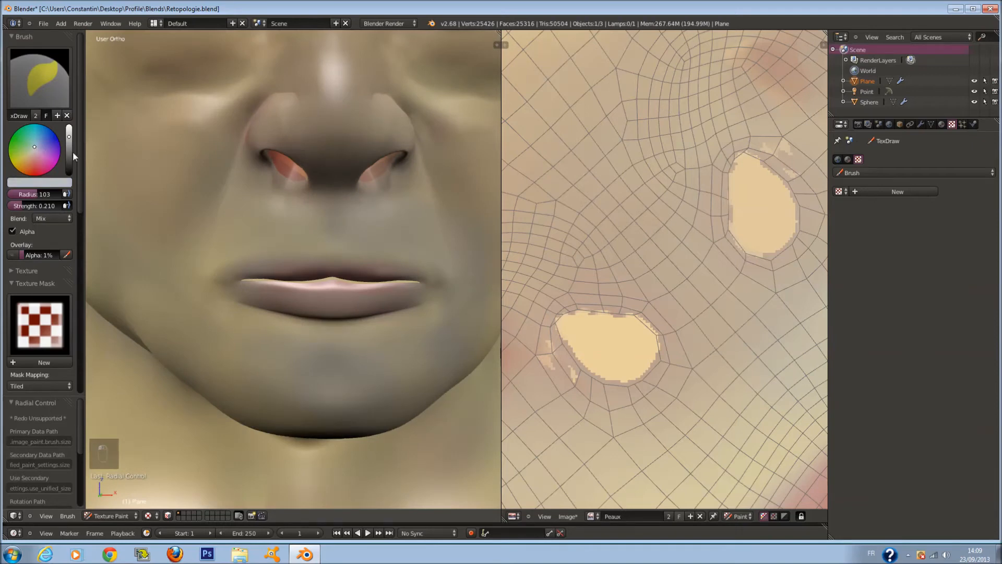
pyautogui.moveTo(70, 151); pyautogui.dragTo(69, 136)
pyautogui.click(35, 148)
pyautogui.scroll(-4, 294, 264)
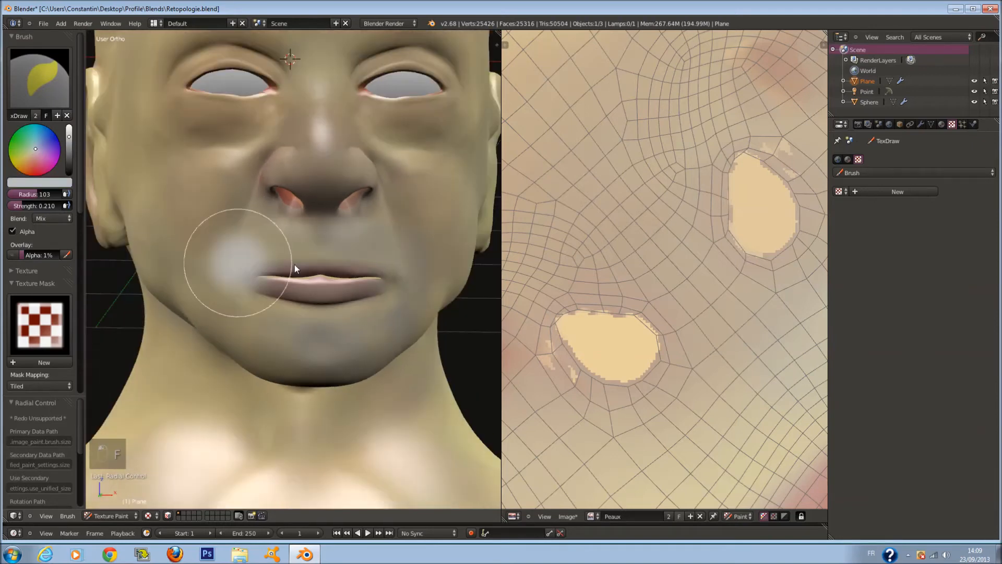
pyautogui.scroll(6, 324, 301)
pyautogui.press('f')
pyautogui.moveTo(132, 238); pyautogui.dragTo(246, 259, button='middle')
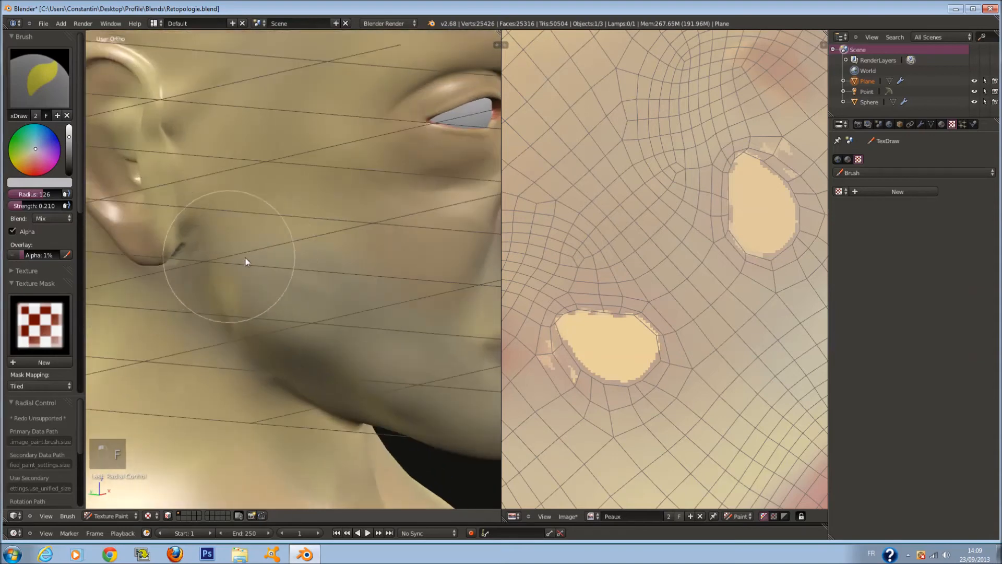
# Step: Extend the grey beard shadow over the opposite cheek and jaw with an 88 radius brush
pyautogui.press('f')
pyautogui.click(237, 255)
pyautogui.moveTo(339, 261)
pyautogui.mouseDown(button='middle')
pyautogui.moveTo(357, 321)
pyautogui.moveTo(345, 266)
pyautogui.mouseUp(button='middle')
pyautogui.scroll(2, 289, 280)
pyautogui.moveTo(289, 280); pyautogui.dragTo(361, 249, button='middle')
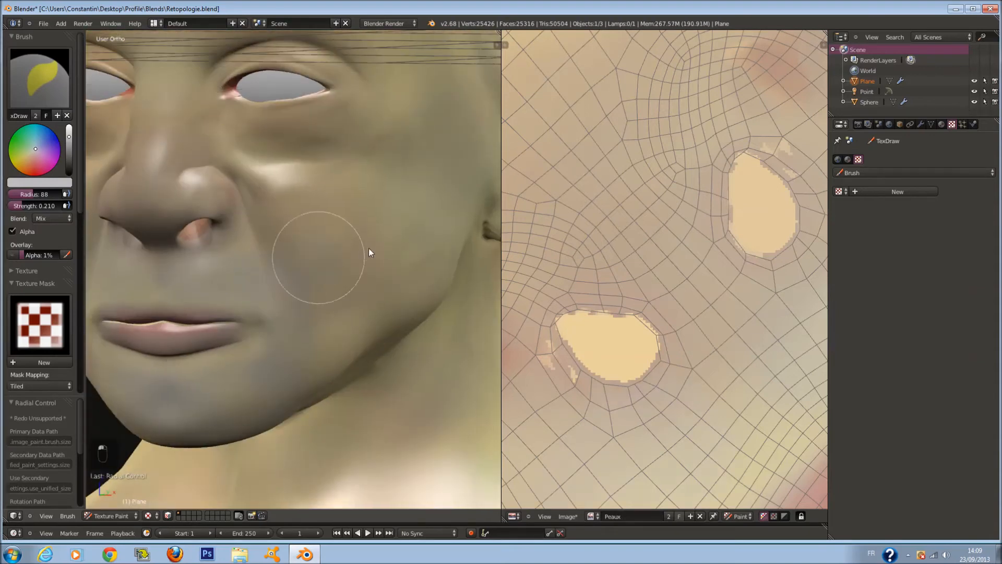
pyautogui.moveTo(330, 302); pyautogui.dragTo(286, 318, button='middle')
pyautogui.moveTo(368, 260); pyautogui.dragTo(246, 313, button='middle')
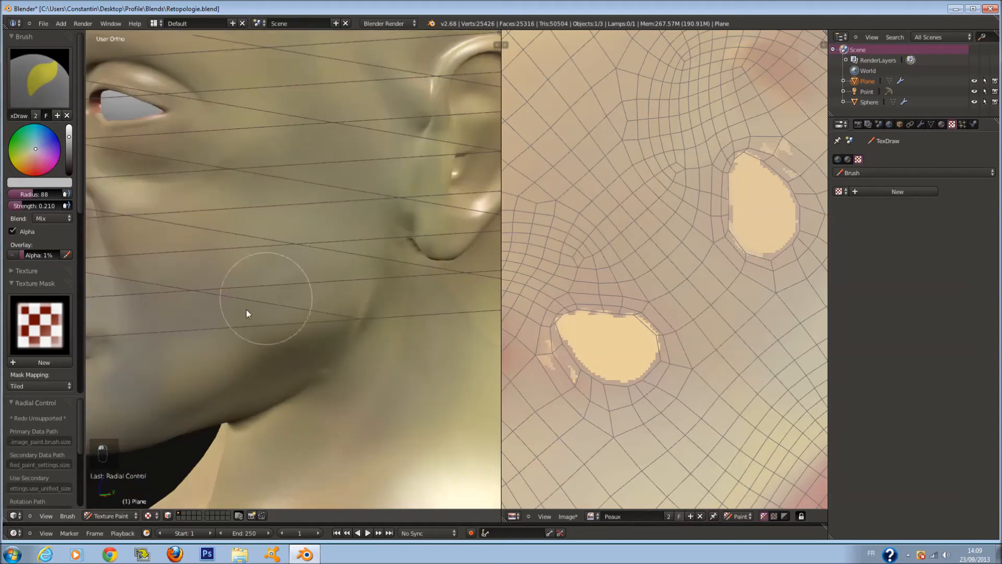
# Step: Continue the grey shading along the jaw and in front of the ear with 112 and 93 radius brushes
pyautogui.press('f')
pyautogui.click(340, 266)
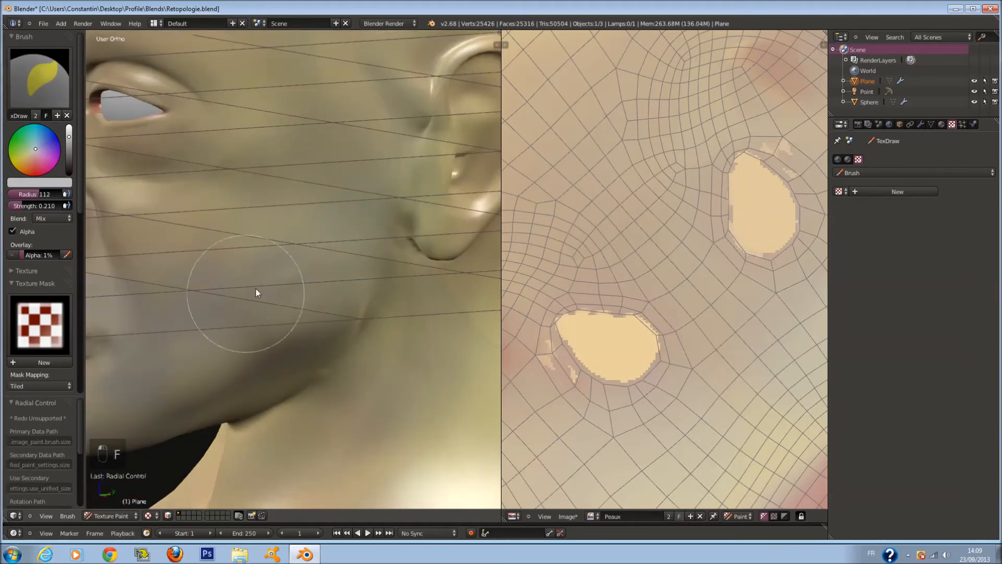
pyautogui.moveTo(368, 203); pyautogui.dragTo(360, 229, button='middle')
pyautogui.press('f')
pyautogui.click(350, 227)
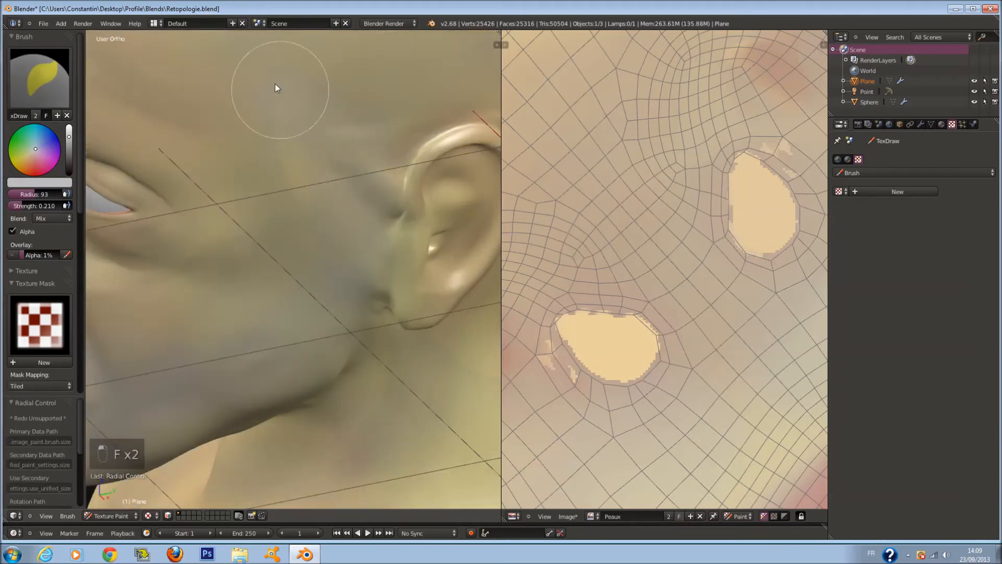
# Step: Paint the grey tint over the temple and the side of the scalp, resizing the brush to 86
pyautogui.scroll(-2, 302, 126)
pyautogui.moveTo(303, 126)
pyautogui.mouseDown(button='middle')
pyautogui.moveTo(330, 142)
pyautogui.moveTo(356, 108)
pyautogui.moveTo(331, 79)
pyautogui.mouseUp(button='middle')
pyautogui.press('f')
pyautogui.click(348, 149)
pyautogui.moveTo(201, 111); pyautogui.dragTo(241, 117, button='middle')
pyautogui.press('f')
pyautogui.click(221, 117)
pyautogui.moveTo(196, 183); pyautogui.dragTo(245, 177, button='middle')
pyautogui.scroll(-2, 281, 75)
pyautogui.moveTo(286, 133); pyautogui.dragTo(327, 136, button='middle')
# Step: Undo the last three strokes and rework the grey on the temple and side of the scalp with 74 and 87 radius brushes
pyautogui.hotkey('ctrl', 'z')
pyautogui.scroll(1, 313, 120)
pyautogui.hotkey('ctrl', 'z')
pyautogui.hotkey('ctrl', 'z')
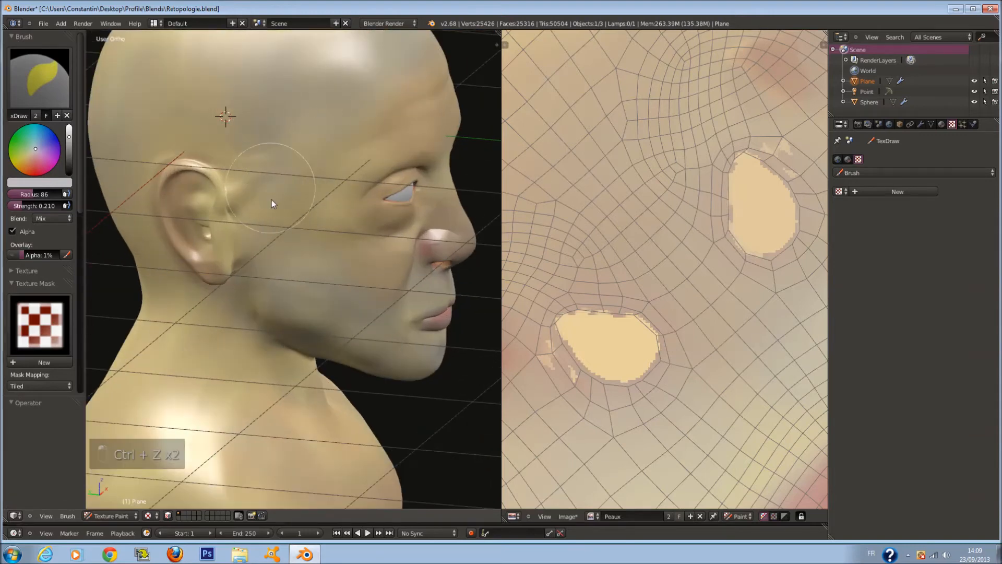
pyautogui.press('f')
pyautogui.click(248, 150)
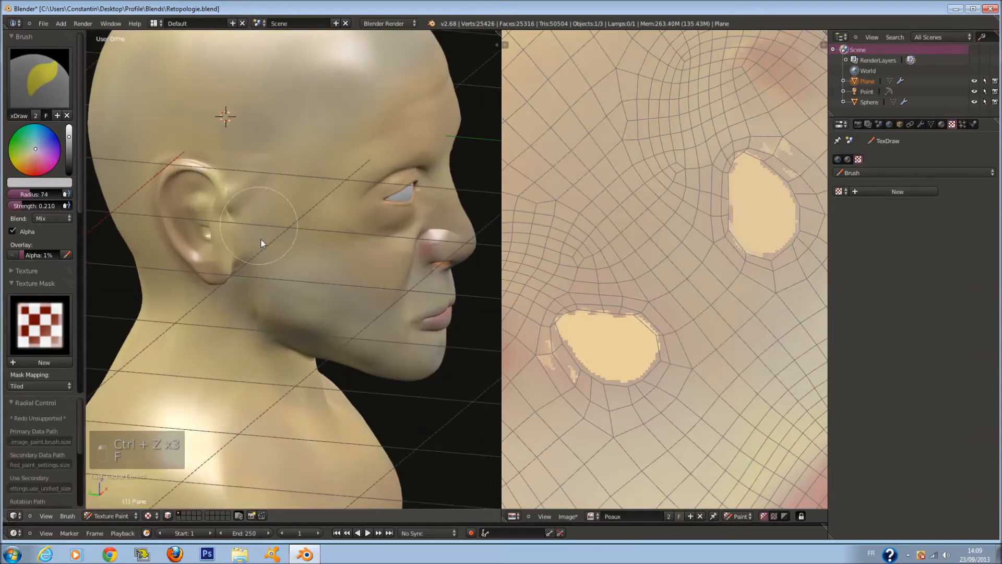
pyautogui.press('f')
pyautogui.click(299, 96)
# Step: Set the brush to a dark brown colour with a strength of 0.554
pyautogui.moveTo(215, 93); pyautogui.dragTo(171, 115, button='middle')
pyautogui.click(41, 175)
pyautogui.click(69, 148)
pyautogui.moveTo(20, 206); pyautogui.dragTo(38, 207)
pyautogui.moveTo(21, 156); pyautogui.dragTo(26, 175)
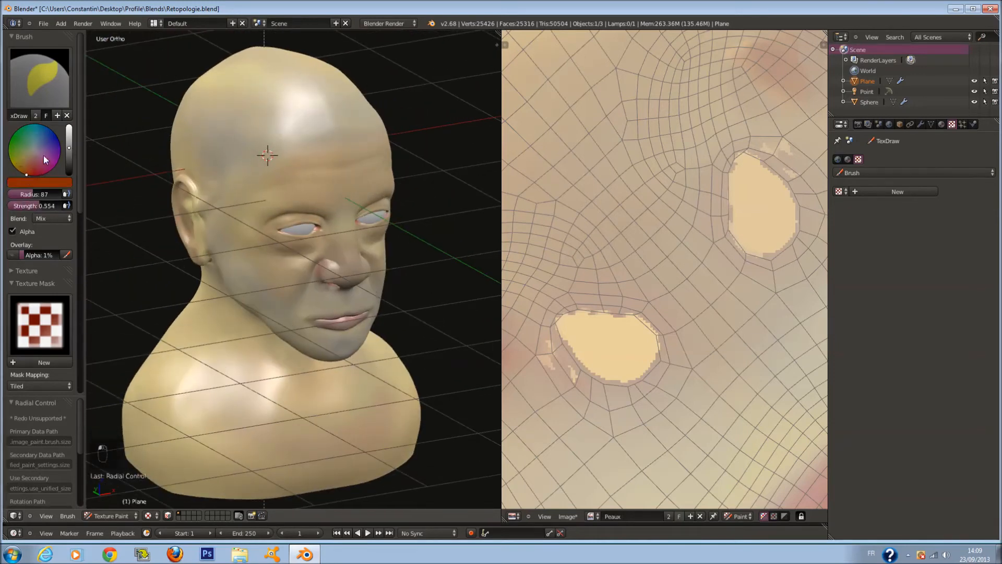
pyautogui.click(69, 161)
# Step: Paint dark brown hair from the forehead hairline to the side of the scalp above the ear with a 181 radius brush
pyautogui.press('f')
pyautogui.click(246, 148)
pyautogui.keyDown('shift'); pyautogui.moveTo(275, 88); pyautogui.dragTo(275, 165, button='middle'); pyautogui.keyUp('shift')
pyautogui.scroll(4, 277, 165)
pyautogui.press('f')
pyautogui.click(282, 162)
pyautogui.scroll(-1, 204, 171)
pyautogui.moveTo(188, 171); pyautogui.dragTo(393, 114)
pyautogui.moveTo(394, 115); pyautogui.dragTo(331, 117, button='middle')
pyautogui.moveTo(283, 150); pyautogui.dragTo(404, 155)
pyautogui.moveTo(404, 156); pyautogui.dragTo(324, 149, button='middle')
pyautogui.moveTo(282, 180)
pyautogui.mouseDown()
pyautogui.moveTo(283, 224)
pyautogui.moveTo(425, 171)
pyautogui.mouseUp()
pyautogui.moveTo(421, 171); pyautogui.dragTo(351, 165, button='middle')
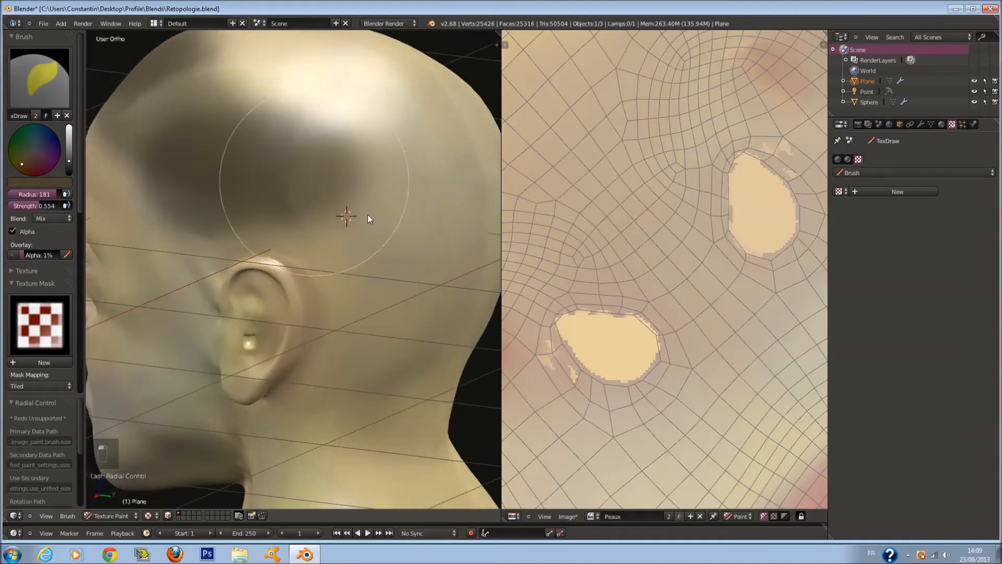
# Step: Extend the dark brown hair behind the ear and across the nape
pyautogui.moveTo(362, 212); pyautogui.dragTo(406, 264)
pyautogui.moveTo(406, 265); pyautogui.dragTo(360, 234, button='middle')
pyautogui.press('f')
pyautogui.moveTo(343, 297)
pyautogui.mouseDown()
pyautogui.moveTo(308, 341)
pyautogui.moveTo(329, 199)
pyautogui.moveTo(365, 265)
pyautogui.moveTo(334, 285)
pyautogui.mouseUp()
pyautogui.moveTo(335, 286)
pyautogui.mouseDown(button='middle')
pyautogui.moveTo(291, 280)
pyautogui.moveTo(264, 334)
pyautogui.mouseUp(button='middle')
pyautogui.moveTo(264, 333); pyautogui.dragTo(399, 333)
pyautogui.moveTo(389, 322); pyautogui.dragTo(334, 321, button='middle')
# Step: Cover the back of the head up to the crown with dark brown using a 156 radius brush
pyautogui.press('f')
pyautogui.click(276, 304)
pyautogui.moveTo(316, 312); pyautogui.dragTo(320, 160)
pyautogui.moveTo(320, 159); pyautogui.dragTo(353, 249, button='middle')
pyautogui.press('f')
pyautogui.click(358, 344)
pyautogui.moveTo(355, 360)
pyautogui.mouseDown()
pyautogui.moveTo(350, 240)
pyautogui.moveTo(251, 318)
pyautogui.moveTo(268, 284)
pyautogui.moveTo(230, 188)
pyautogui.moveTo(351, 182)
pyautogui.moveTo(368, 208)
pyautogui.mouseUp()
pyautogui.moveTo(368, 208); pyautogui.dragTo(296, 198, button='middle')
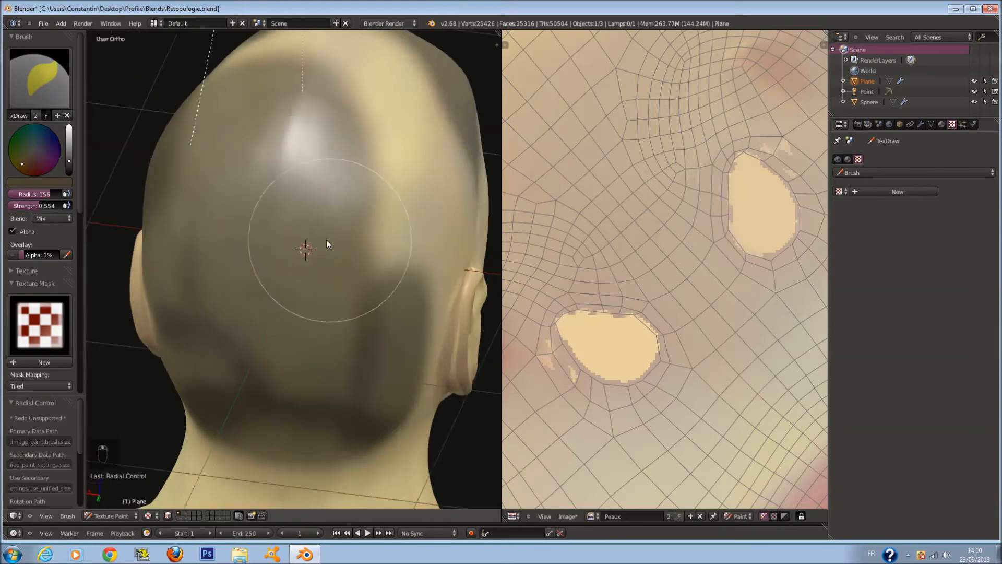
# Step: Carry the dark brown hair around to the other side of the head above the ear
pyautogui.moveTo(328, 240); pyautogui.dragTo(256, 241, button='middle')
pyautogui.press('f')
pyautogui.click(245, 239)
pyautogui.moveTo(225, 316); pyautogui.dragTo(221, 283, button='middle')
pyautogui.scroll(3, 221, 283)
pyautogui.press('f')
pyautogui.click(179, 291)
pyautogui.moveTo(177, 292)
pyautogui.mouseDown()
pyautogui.moveTo(314, 109)
pyautogui.moveTo(406, 107)
pyautogui.mouseUp()
# Step: Fill the remaining scalp on the top of the head with dark brown using a 183 radius brush
pyautogui.press('f')
pyautogui.click(465, 127)
pyautogui.scroll(-2, 390, 99)
pyautogui.moveTo(360, 112); pyautogui.dragTo(398, 149, button='middle')
pyautogui.moveTo(398, 150)
pyautogui.mouseDown()
pyautogui.moveTo(281, 201)
pyautogui.moveTo(264, 275)
pyautogui.mouseUp()
pyautogui.moveTo(264, 275)
pyautogui.mouseDown(button='middle')
pyautogui.moveTo(336, 149)
pyautogui.moveTo(380, 161)
pyautogui.moveTo(354, 172)
pyautogui.moveTo(387, 161)
pyautogui.mouseUp(button='middle')
pyautogui.moveTo(386, 162)
pyautogui.mouseDown()
pyautogui.moveTo(344, 136)
pyautogui.moveTo(346, 248)
pyautogui.mouseUp()
pyautogui.moveTo(346, 247); pyautogui.dragTo(206, 177, button='middle')
pyautogui.scroll(-4, 205, 177)
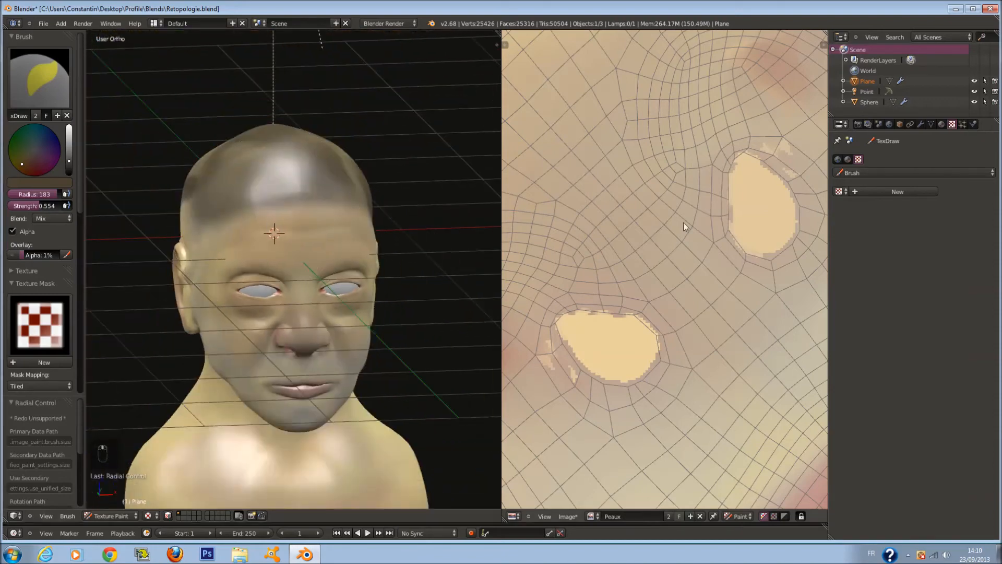
pyautogui.scroll(-6, 684, 223)
pyautogui.scroll(3, 779, 202)
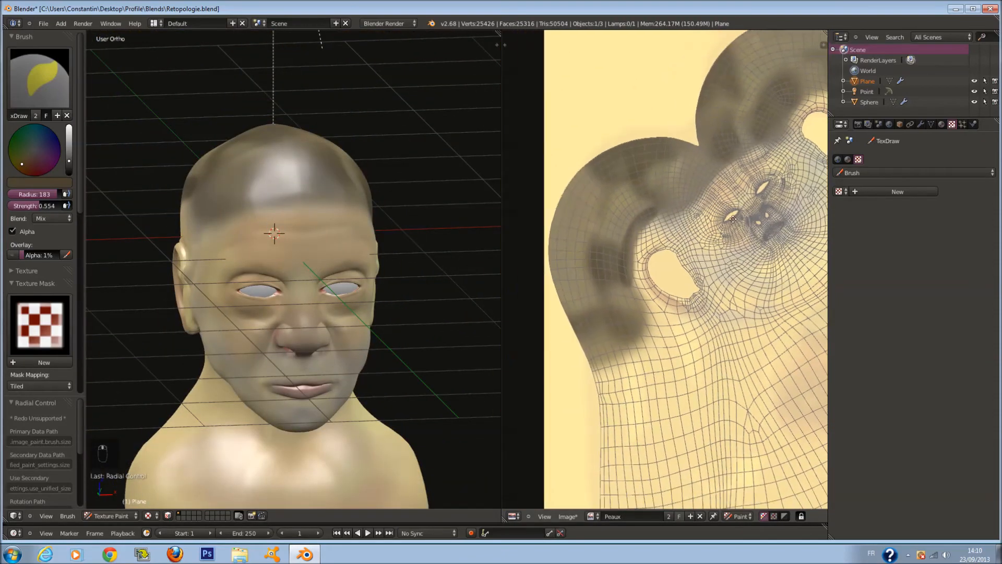
# Step: Set the brush strength to 1.000 and repaint the hair area of the texture image in solid dark brown
pyautogui.press('f')
pyautogui.moveTo(627, 336)
pyautogui.mouseDown()
pyautogui.moveTo(636, 348)
pyautogui.moveTo(627, 287)
pyautogui.moveTo(577, 265)
pyautogui.moveTo(561, 217)
pyautogui.moveTo(613, 167)
pyautogui.moveTo(626, 256)
pyautogui.mouseUp()
pyautogui.moveTo(48, 206); pyautogui.dragTo(109, 217)
pyautogui.moveTo(578, 351)
pyautogui.mouseDown()
pyautogui.moveTo(636, 331)
pyautogui.moveTo(621, 148)
pyautogui.moveTo(665, 162)
pyautogui.moveTo(551, 202)
pyautogui.moveTo(581, 138)
pyautogui.moveTo(572, 247)
pyautogui.moveTo(546, 241)
pyautogui.moveTo(615, 240)
pyautogui.mouseUp()
pyautogui.moveTo(616, 239); pyautogui.dragTo(569, 291, button='middle')
pyautogui.moveTo(542, 186)
pyautogui.mouseDown()
pyautogui.moveTo(646, 166)
pyautogui.moveTo(619, 199)
pyautogui.moveTo(679, 170)
pyautogui.moveTo(679, 187)
pyautogui.moveTo(697, 169)
pyautogui.mouseUp()
# Step: Carry the solid dark brown across the remaining scalp area of the texture image with a 200 radius brush
pyautogui.moveTo(709, 142); pyautogui.dragTo(643, 185, button='middle')
pyautogui.press('f')
pyautogui.click(658, 183)
pyautogui.moveTo(658, 182); pyautogui.dragTo(704, 146)
pyautogui.moveTo(704, 150); pyautogui.dragTo(649, 213, button='middle')
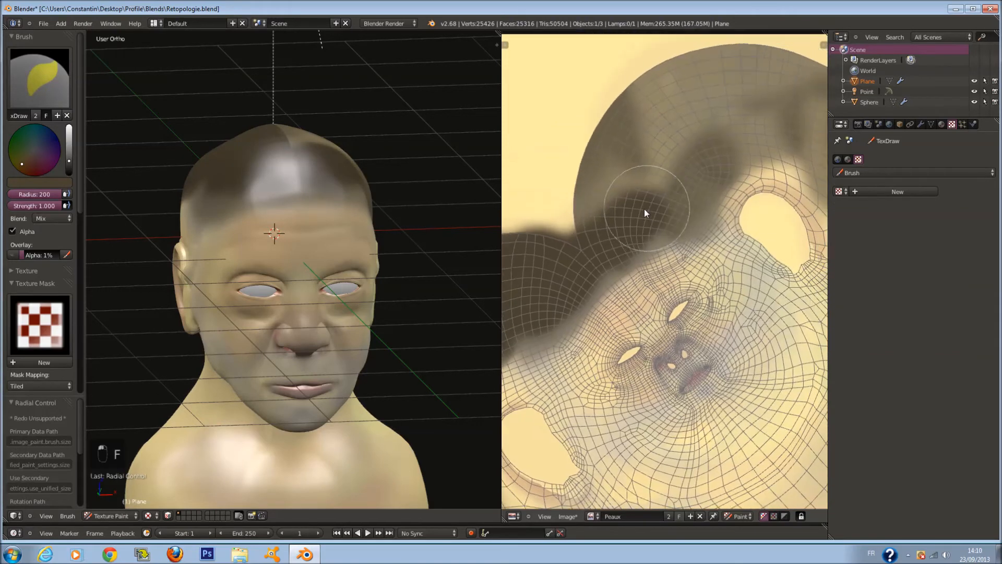
pyautogui.moveTo(608, 148); pyautogui.dragTo(555, 242, button='middle')
pyautogui.moveTo(556, 241); pyautogui.dragTo(580, 212)
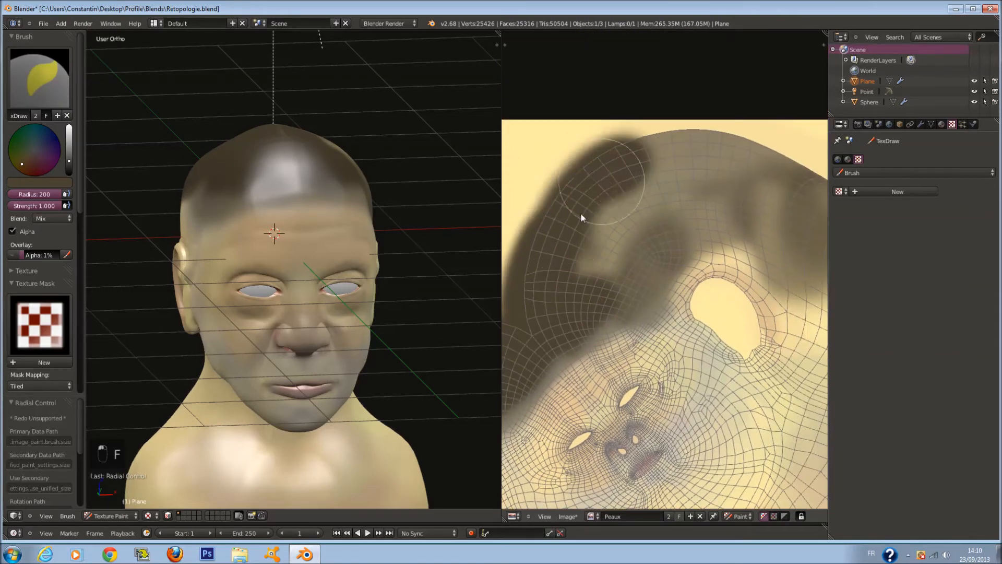
pyautogui.scroll(-1, 541, 298)
pyautogui.moveTo(607, 248)
pyautogui.mouseDown()
pyautogui.moveTo(710, 222)
pyautogui.moveTo(778, 235)
pyautogui.moveTo(588, 211)
pyautogui.moveTo(623, 191)
pyautogui.mouseUp()
# Step: Try to extend the dark brown hair above the ear on the 3D head with a 126 radius brush
pyautogui.moveTo(310, 230); pyautogui.dragTo(367, 209, button='middle')
pyautogui.scroll(3, 368, 209)
pyautogui.press('f')
pyautogui.click(285, 174)
pyautogui.moveTo(287, 175); pyautogui.dragTo(342, 184, button='middle')
pyautogui.press('f')
pyautogui.click(315, 187)
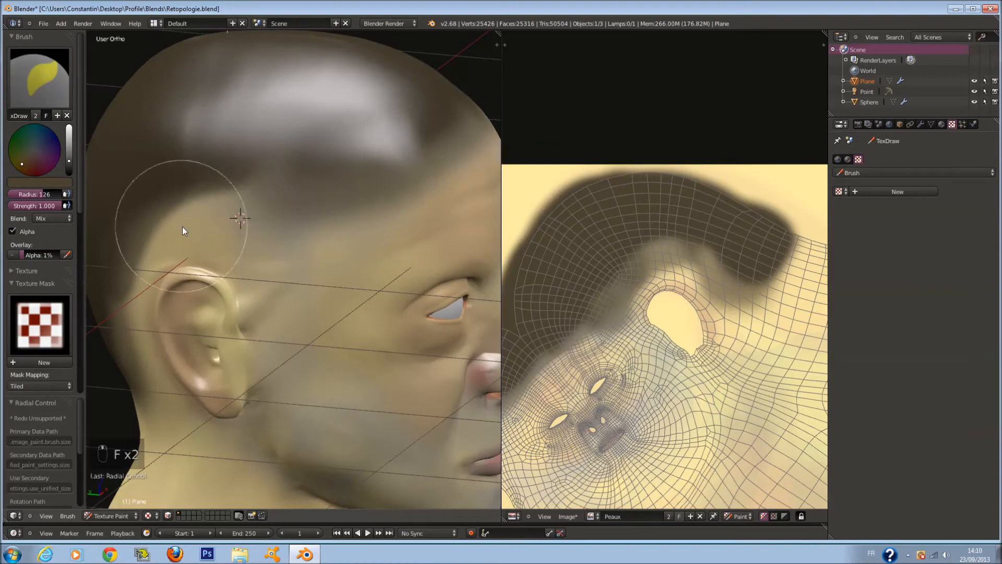
pyautogui.moveTo(184, 226); pyautogui.dragTo(277, 216)
pyautogui.hotkey('ctrl', 'z')
# Step: Fill the hair around both ear openings and up to the temple in the texture image, using 200 and 146 radius brushes
pyautogui.press('f')
pyautogui.click(683, 276)
pyautogui.moveTo(679, 229)
pyautogui.mouseDown()
pyautogui.moveTo(703, 243)
pyautogui.moveTo(633, 254)
pyautogui.mouseUp()
pyautogui.moveTo(551, 452)
pyautogui.mouseDown(button='middle')
pyautogui.moveTo(629, 354)
pyautogui.moveTo(731, 271)
pyautogui.mouseUp(button='middle')
pyautogui.scroll(2, 730, 272)
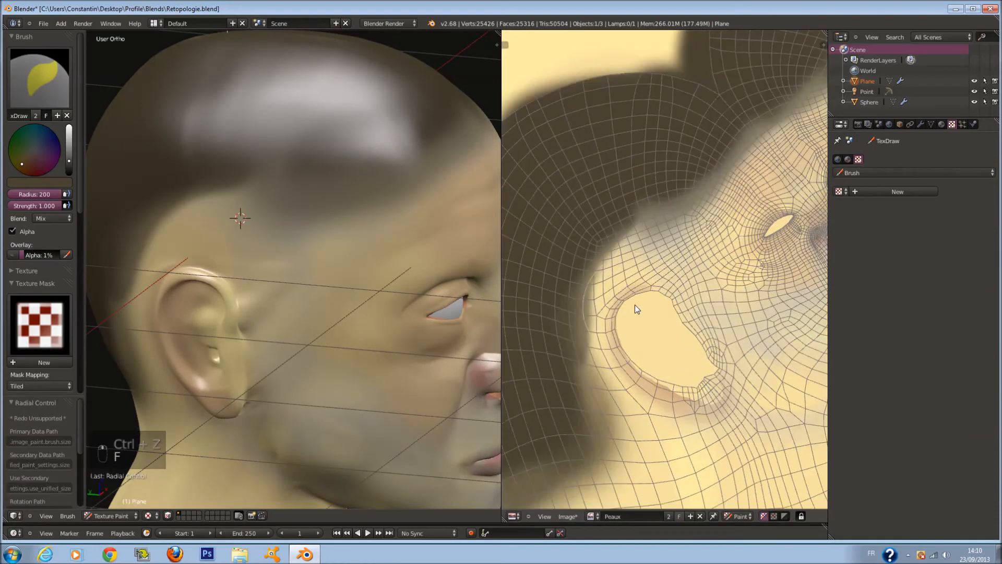
pyautogui.press('f')
pyautogui.click(638, 263)
pyautogui.moveTo(641, 223); pyautogui.dragTo(566, 327)
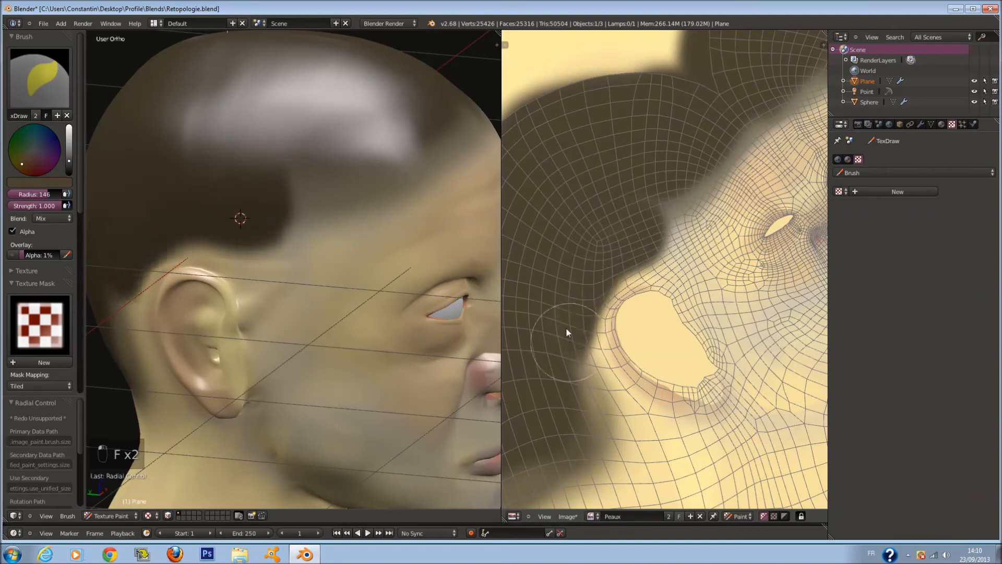
pyautogui.moveTo(656, 172); pyautogui.dragTo(676, 184)
# Step: Cover the sides and back of the 3D head, behind the ears and down to the nape, with solid dark brown
pyautogui.moveTo(341, 186)
pyautogui.mouseDown(button='middle')
pyautogui.moveTo(255, 201)
pyautogui.moveTo(290, 227)
pyautogui.moveTo(284, 214)
pyautogui.mouseUp(button='middle')
pyautogui.moveTo(284, 214); pyautogui.dragTo(315, 252)
pyautogui.moveTo(315, 253)
pyautogui.mouseDown(button='middle')
pyautogui.moveTo(286, 226)
pyautogui.moveTo(233, 220)
pyautogui.mouseUp(button='middle')
pyautogui.moveTo(233, 220)
pyautogui.mouseDown()
pyautogui.moveTo(316, 219)
pyautogui.moveTo(286, 231)
pyautogui.moveTo(393, 268)
pyautogui.moveTo(407, 304)
pyautogui.mouseUp()
pyautogui.moveTo(407, 305); pyautogui.dragTo(382, 271, button='middle')
pyautogui.moveTo(383, 274); pyautogui.dragTo(363, 336)
pyautogui.moveTo(362, 336)
pyautogui.mouseDown(button='middle')
pyautogui.moveTo(393, 327)
pyautogui.moveTo(336, 331)
pyautogui.mouseUp(button='middle')
pyautogui.moveTo(402, 355); pyautogui.dragTo(399, 358)
pyautogui.moveTo(399, 358); pyautogui.dragTo(357, 375, button='middle')
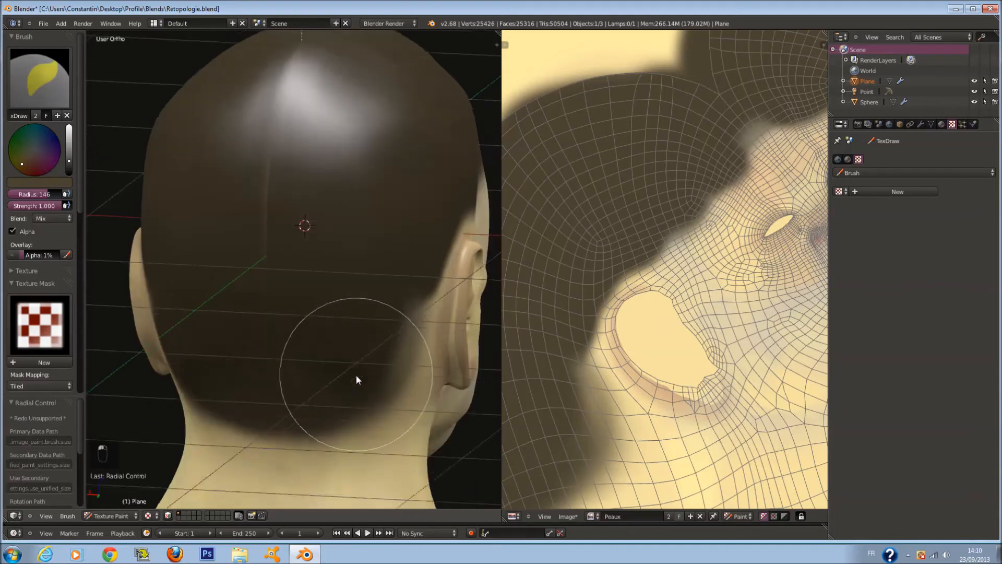
pyautogui.moveTo(356, 375); pyautogui.dragTo(275, 323)
pyautogui.moveTo(321, 245); pyautogui.dragTo(277, 287, button='middle')
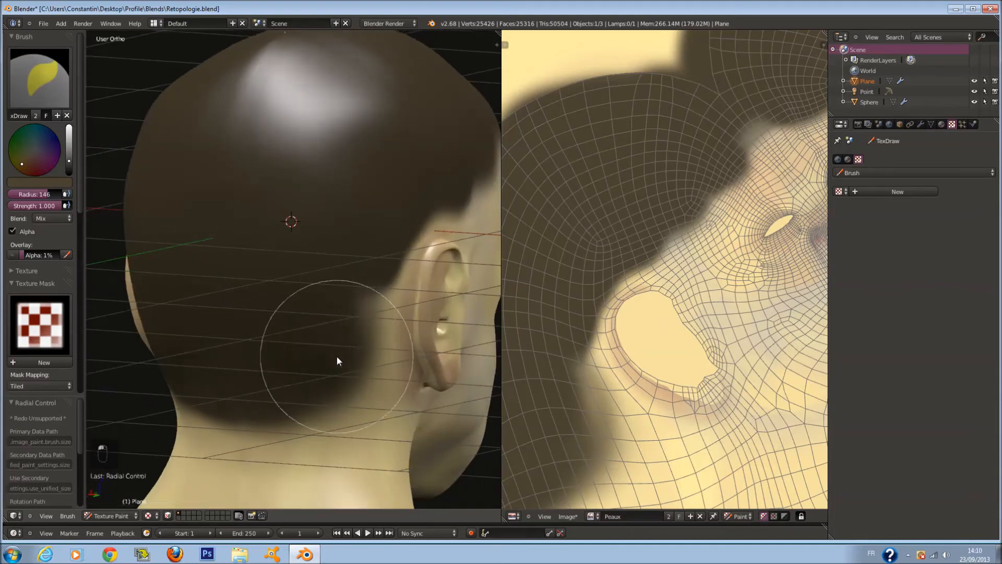
# Step: From the front view, assign the speckled stubble texture as the brush's texture mask
pyautogui.scroll(-5, 337, 356)
pyautogui.press('KP_1')
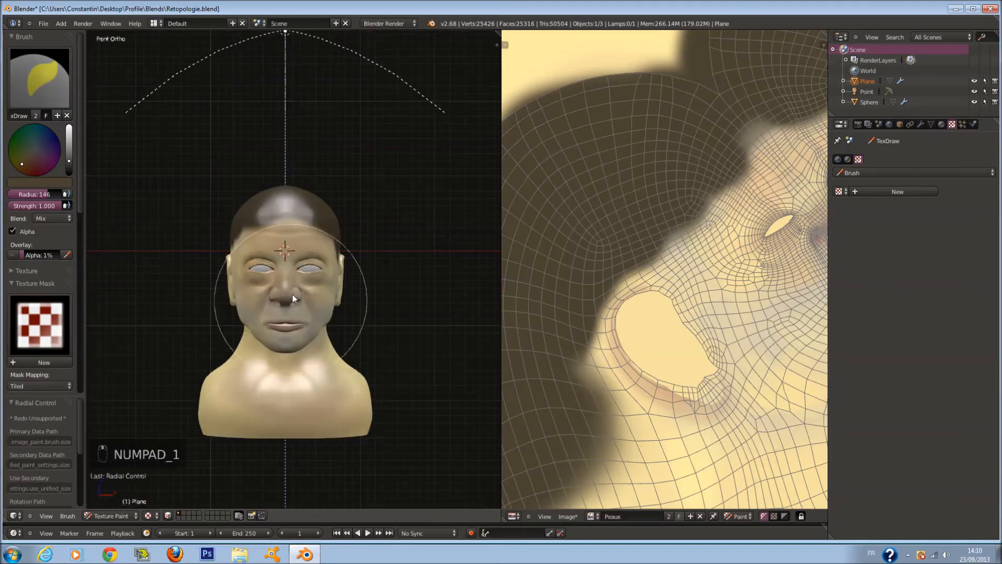
pyautogui.scroll(5, 295, 287)
pyautogui.scroll(-3, 50, 287)
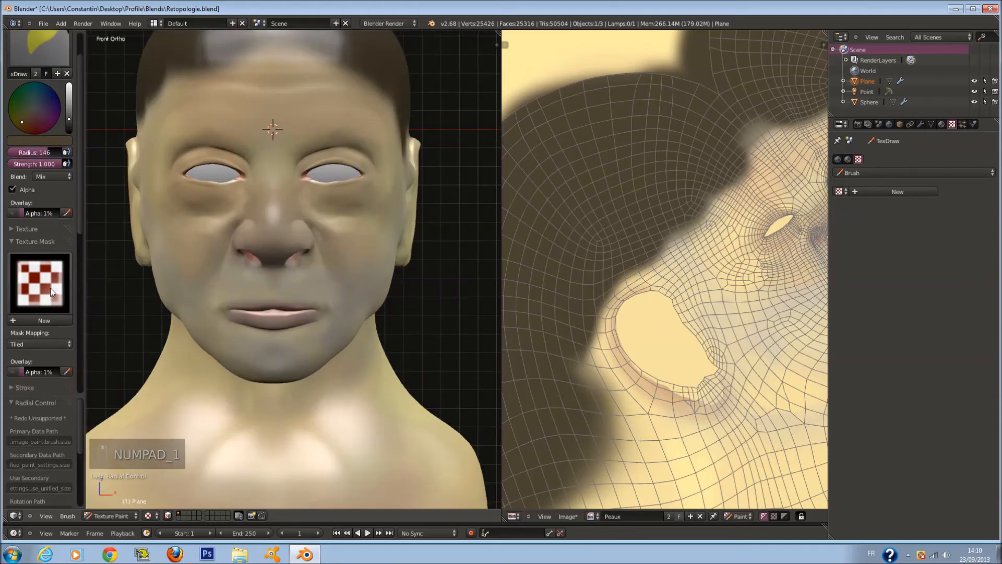
pyautogui.click(46, 272)
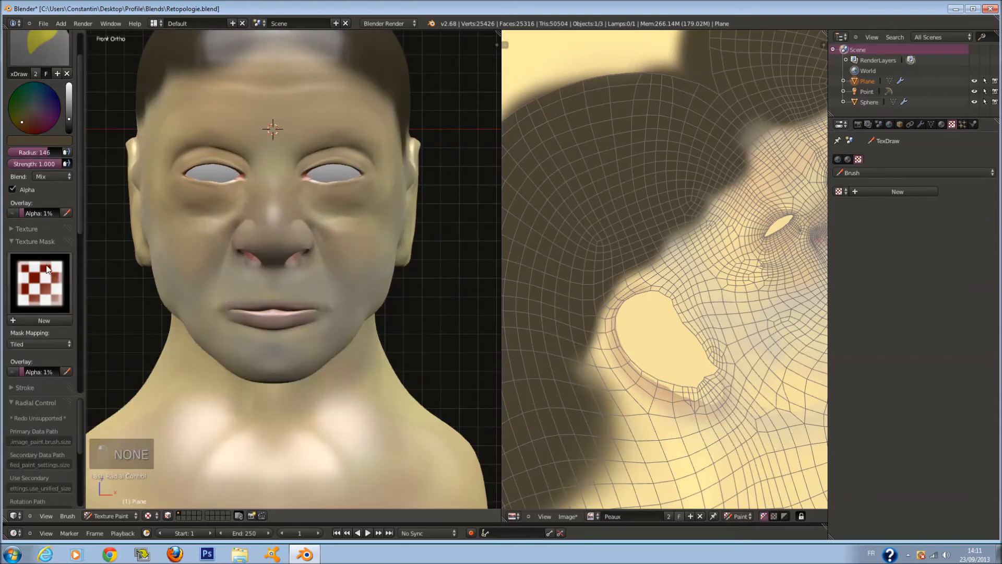
pyautogui.scroll(-6, 46, 265)
pyautogui.click(30, 188)
pyautogui.click(72, 255)
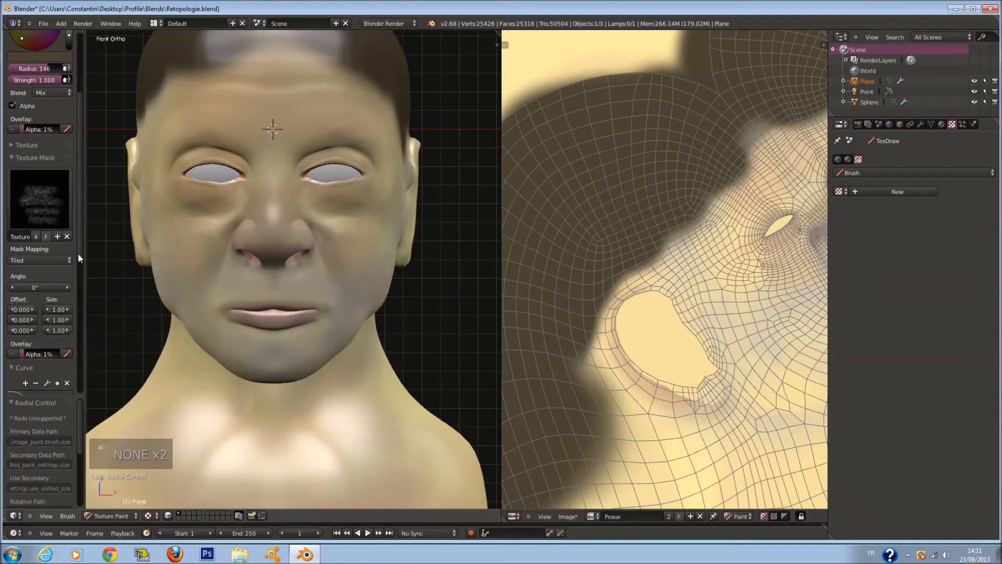
# Step: Try a dark stubble stroke above the upper lip with a 118 radius brush
pyautogui.scroll(4, 295, 267)
pyautogui.press('f')
pyautogui.click(293, 269)
pyautogui.click(312, 311)
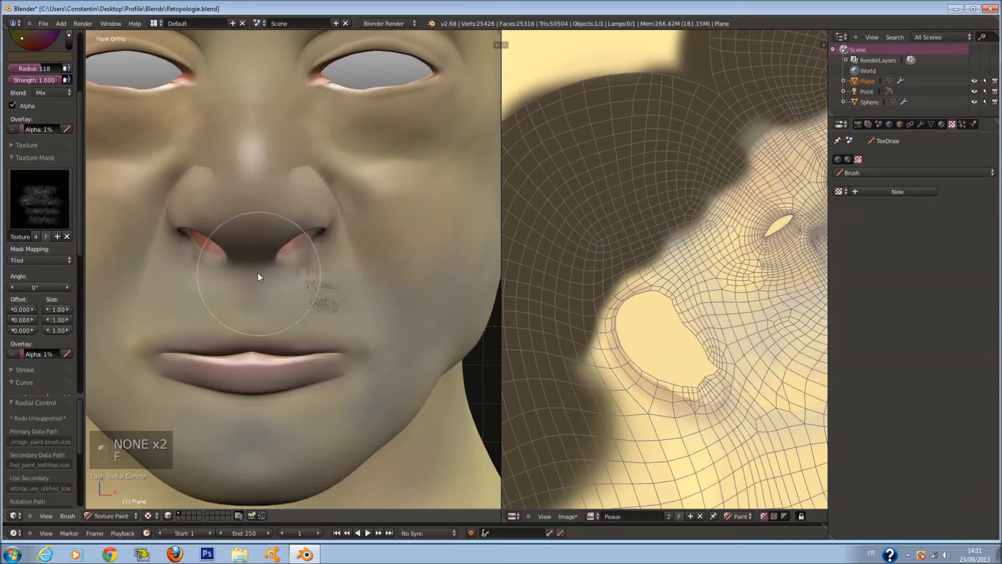
pyautogui.hotkey('ctrl', 'z')
# Step: Change the brush to a light peach colour with radius 145 and strength 0.417
pyautogui.scroll(8, 40, 216)
pyautogui.moveTo(68, 110); pyautogui.dragTo(69, 102)
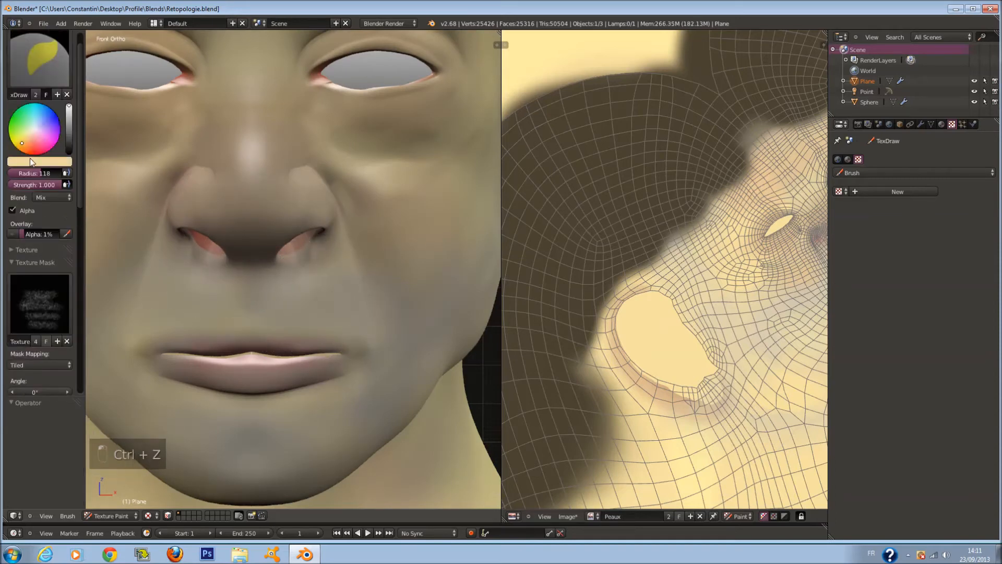
pyautogui.moveTo(52, 186)
pyautogui.mouseDown()
pyautogui.moveTo(15, 186)
pyautogui.moveTo(30, 144)
pyautogui.mouseUp()
pyautogui.click(34, 155)
pyautogui.press('f')
pyautogui.click(269, 271)
pyautogui.moveTo(23, 184); pyautogui.dragTo(35, 184)
# Step: Brush masked peach over the nose and upper lip area with a 200 radius brush
pyautogui.scroll(3, 218, 304)
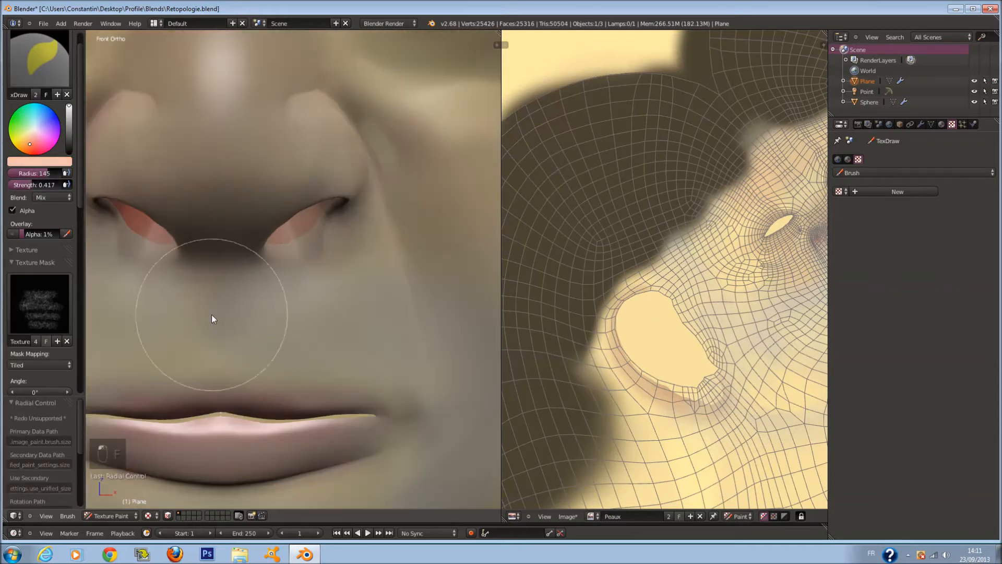
pyautogui.scroll(3, 280, 315)
pyautogui.press('f')
pyautogui.click(339, 346)
pyautogui.scroll(-2, 287, 316)
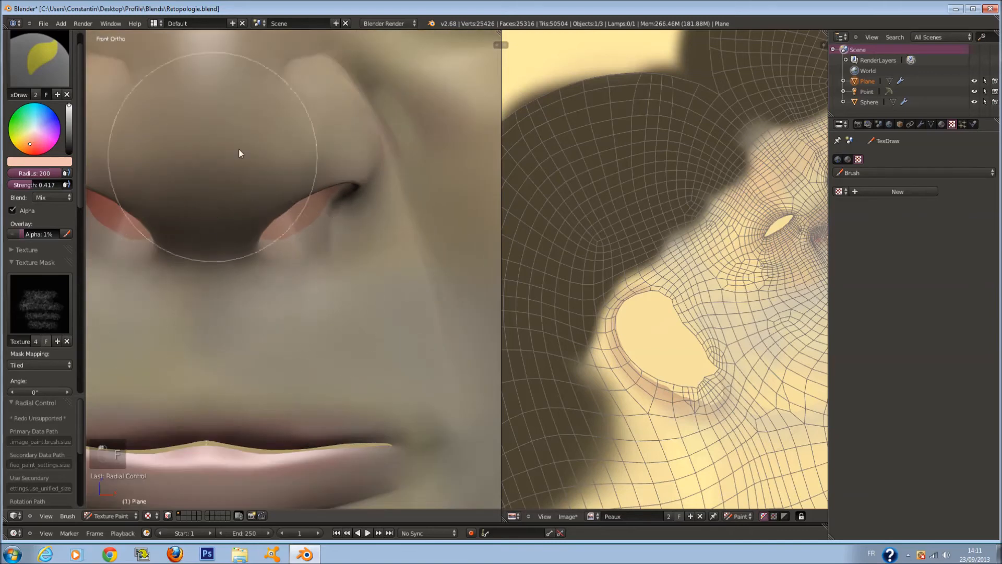
# Step: Add masked peach to the bridge of the nose and the upper cheek with a 169 radius brush
pyautogui.scroll(-3, 251, 210)
pyautogui.moveTo(251, 210); pyautogui.dragTo(242, 258, button='middle')
pyautogui.scroll(2, 230, 272)
pyautogui.press('f')
pyautogui.click(205, 272)
pyautogui.scroll(-3, 219, 248)
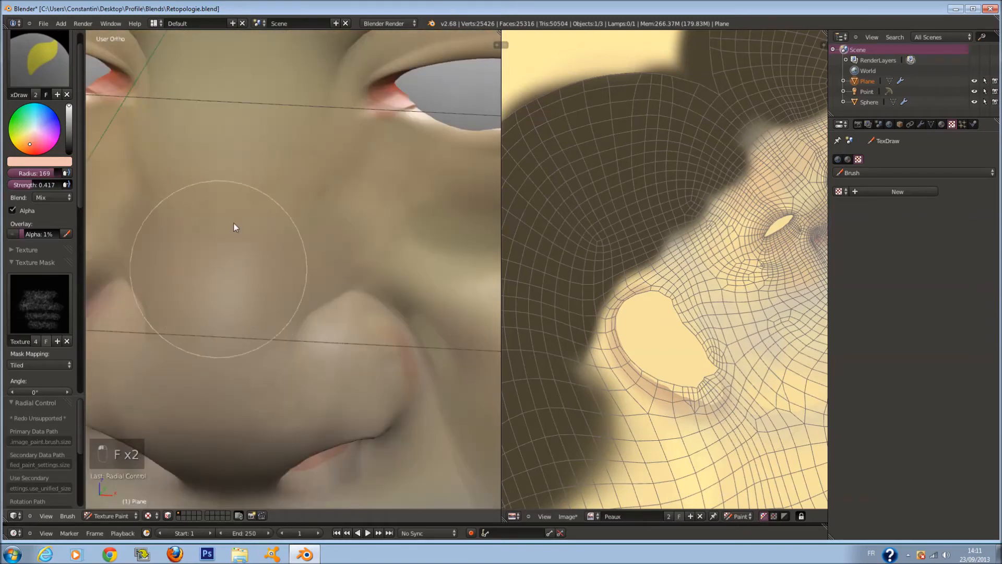
pyautogui.scroll(-2, 261, 198)
pyautogui.scroll(2, 276, 227)
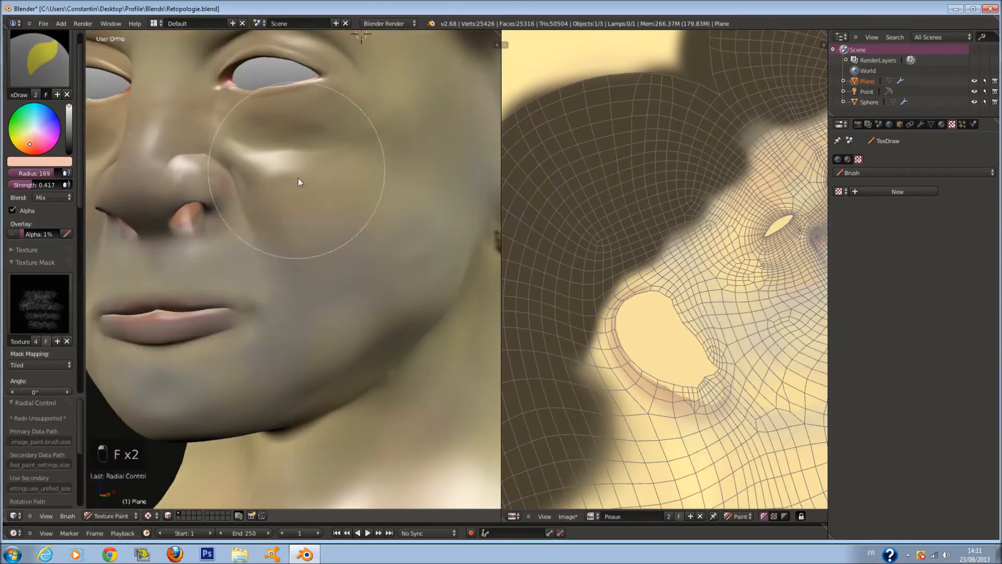
# Step: Work peach around the eye and across the forehead at strength 0.427, using 129, 141 and 176 radius brushes
pyautogui.moveTo(264, 175); pyautogui.dragTo(255, 224, button='middle')
pyautogui.press('f')
pyautogui.click(236, 225)
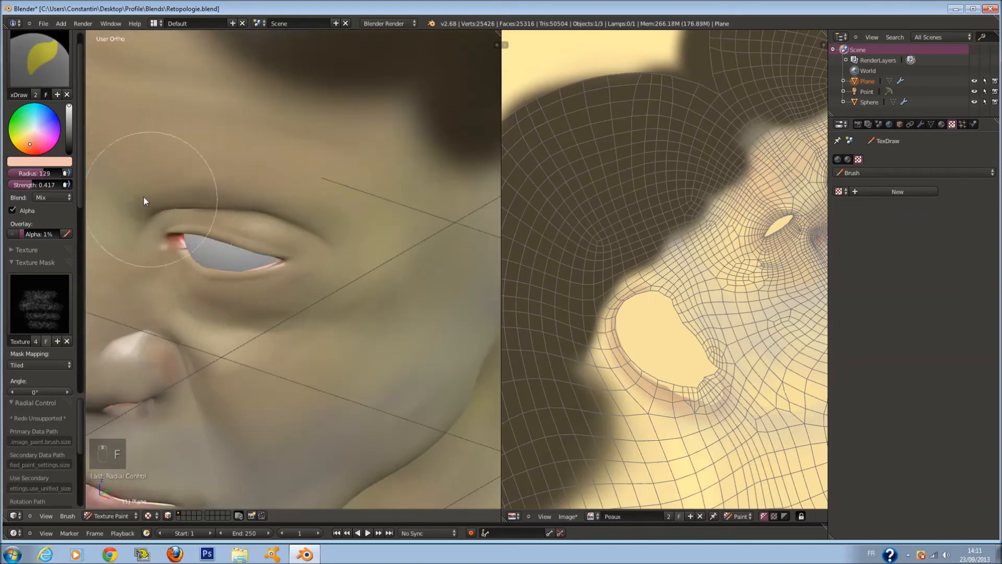
pyautogui.moveTo(39, 184); pyautogui.dragTo(40, 185)
pyautogui.press('f')
pyautogui.click(244, 381)
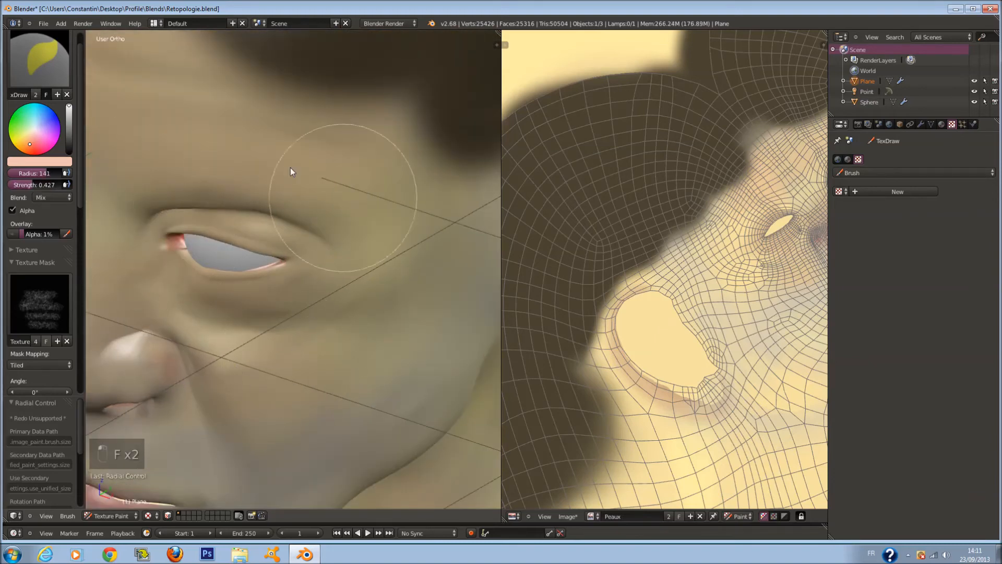
pyautogui.moveTo(180, 130); pyautogui.dragTo(251, 164, button='middle')
pyautogui.press('f')
pyautogui.click(292, 150)
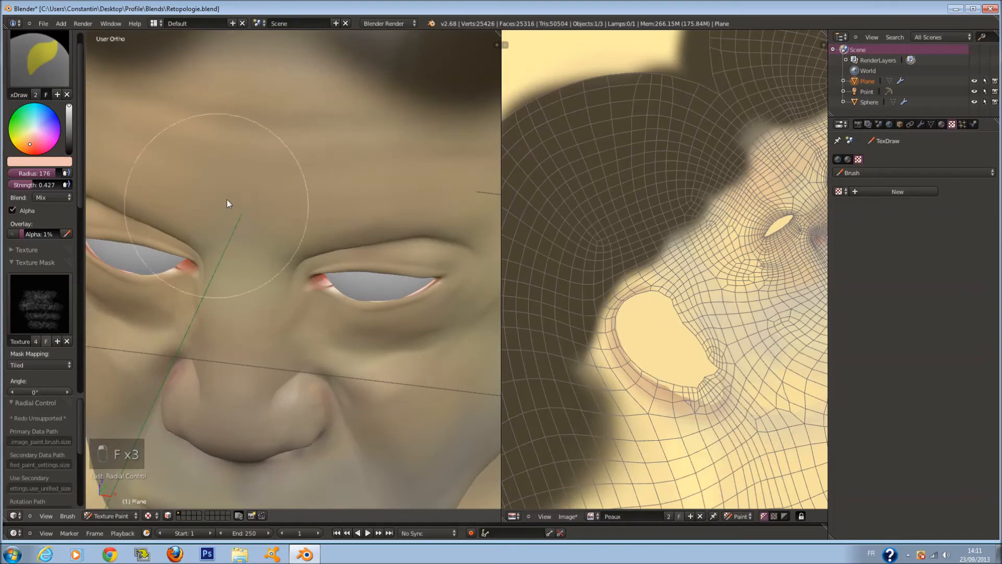
# Step: Raise the brush strength to 0.781 and add peach near the inner eye corner and between the brows
pyautogui.scroll(5, 225, 246)
pyautogui.press('f')
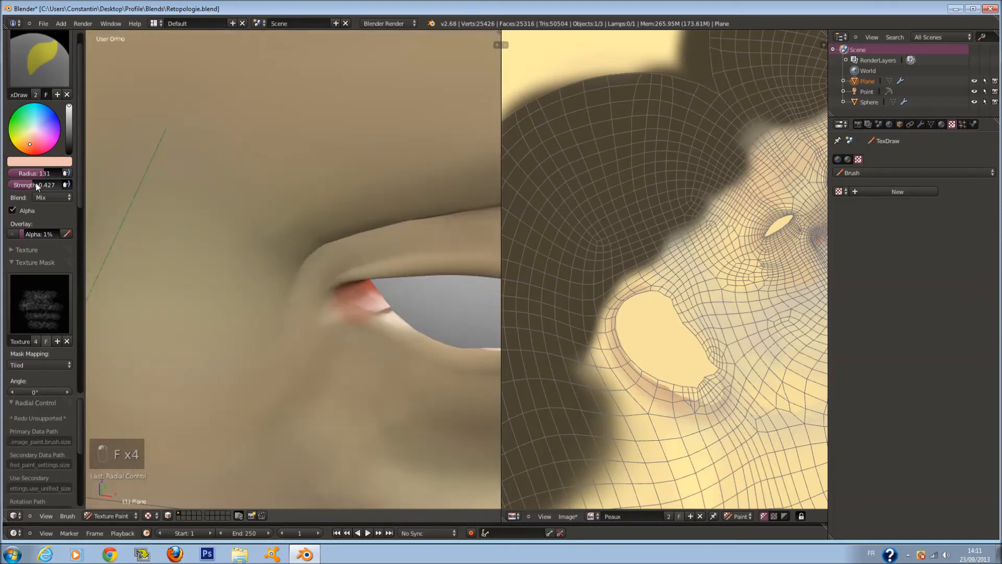
pyautogui.moveTo(37, 185); pyautogui.dragTo(55, 184)
pyautogui.press('f')
pyautogui.click(247, 219)
pyautogui.scroll(-4, 263, 246)
pyautogui.press('f')
pyautogui.click(265, 246)
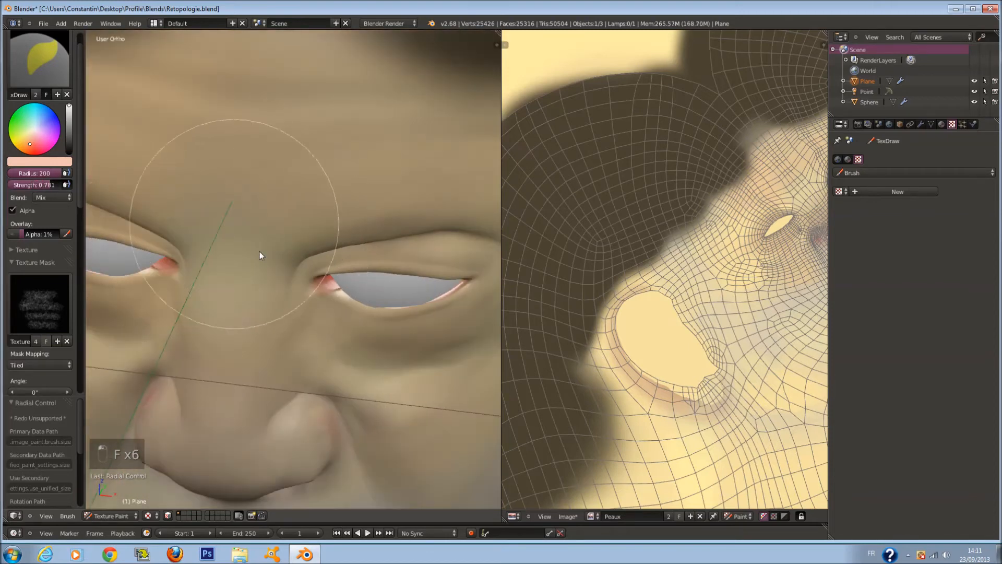
# Step: Tint the cheek below the other eye with peach, raising the strength to 0.896 and the radius to 176
pyautogui.moveTo(248, 232); pyautogui.dragTo(294, 194, button='middle')
pyautogui.press('f')
pyautogui.click(256, 232)
pyautogui.moveTo(256, 232); pyautogui.dragTo(288, 268, button='middle')
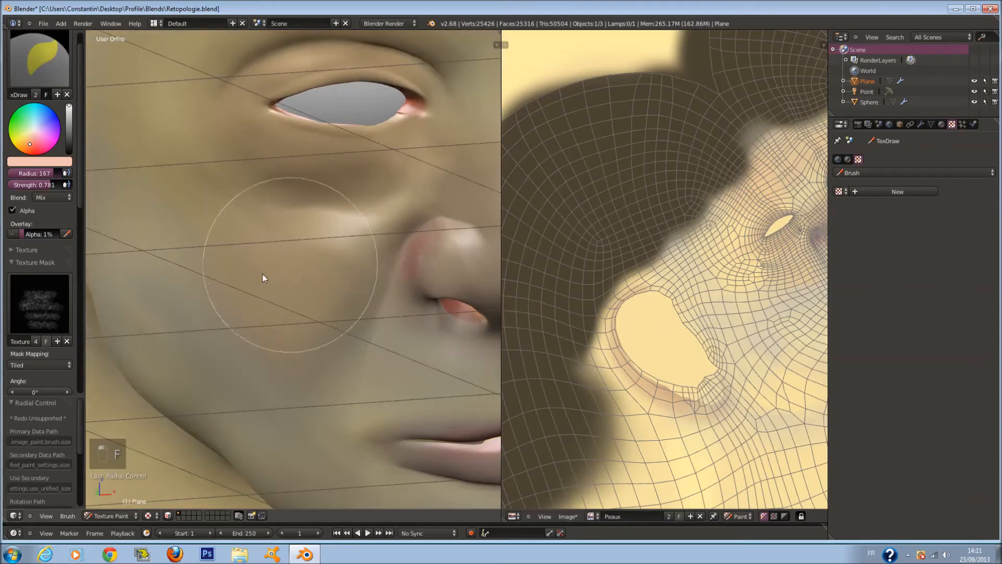
pyautogui.moveTo(51, 186); pyautogui.dragTo(58, 186)
pyautogui.press('f')
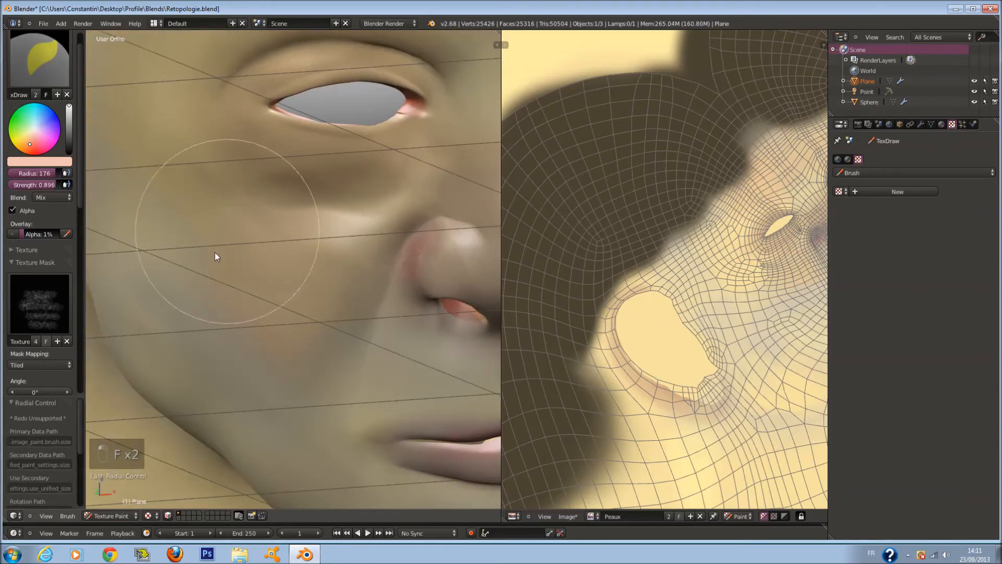
pyautogui.click(209, 205)
# Step: Continue the peach texture around the eyes, temple and forehead with a 172 radius brush
pyautogui.moveTo(209, 204); pyautogui.dragTo(222, 241, button='middle')
pyautogui.moveTo(268, 134); pyautogui.dragTo(242, 125, button='middle')
pyautogui.moveTo(353, 121); pyautogui.dragTo(343, 141, button='middle')
pyautogui.scroll(1, 313, 167)
pyautogui.press('f')
pyautogui.click(258, 215)
pyautogui.scroll(-4, 355, 234)
pyautogui.moveTo(360, 233); pyautogui.dragTo(347, 144, button='middle')
pyautogui.scroll(3, 347, 144)
pyautogui.keyDown('shift'); pyautogui.scroll(9, 355, 126); pyautogui.keyUp('shift')
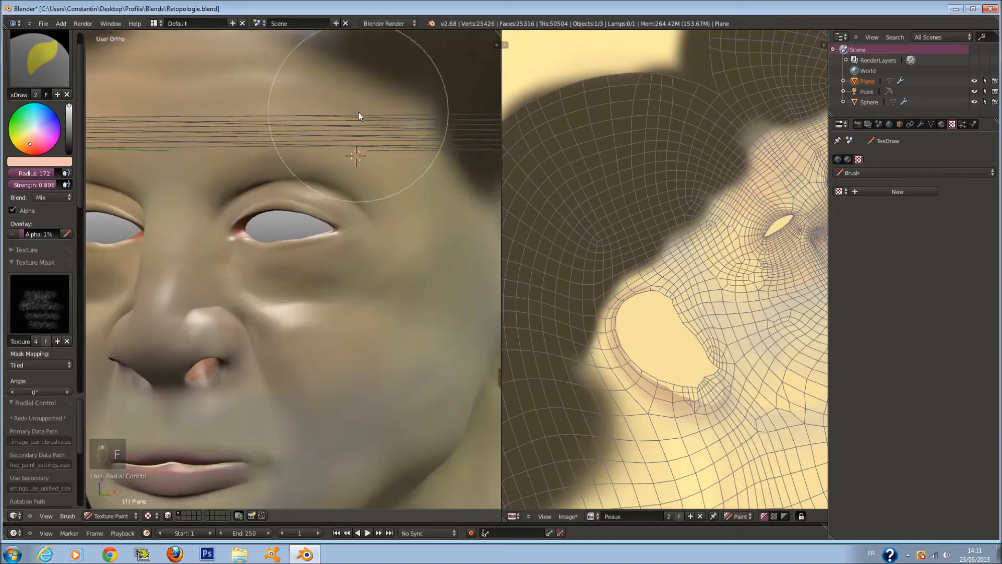
# Step: Extend the peach tint over the outer cheek, the brow and the side of the nose
pyautogui.moveTo(396, 294); pyautogui.dragTo(360, 240, button='middle')
pyautogui.scroll(1, 355, 239)
pyautogui.press('f')
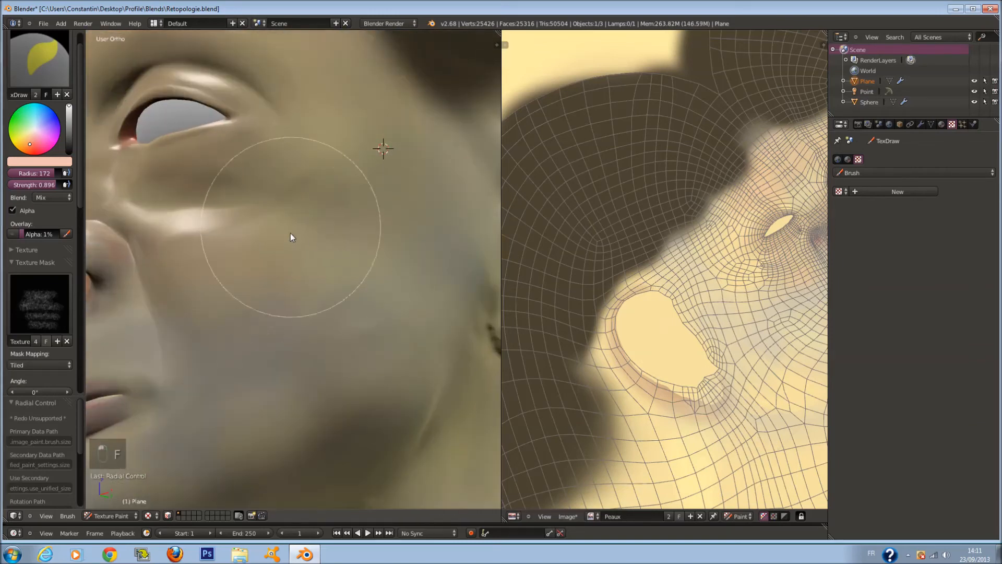
pyautogui.moveTo(261, 178); pyautogui.dragTo(306, 186, button='middle')
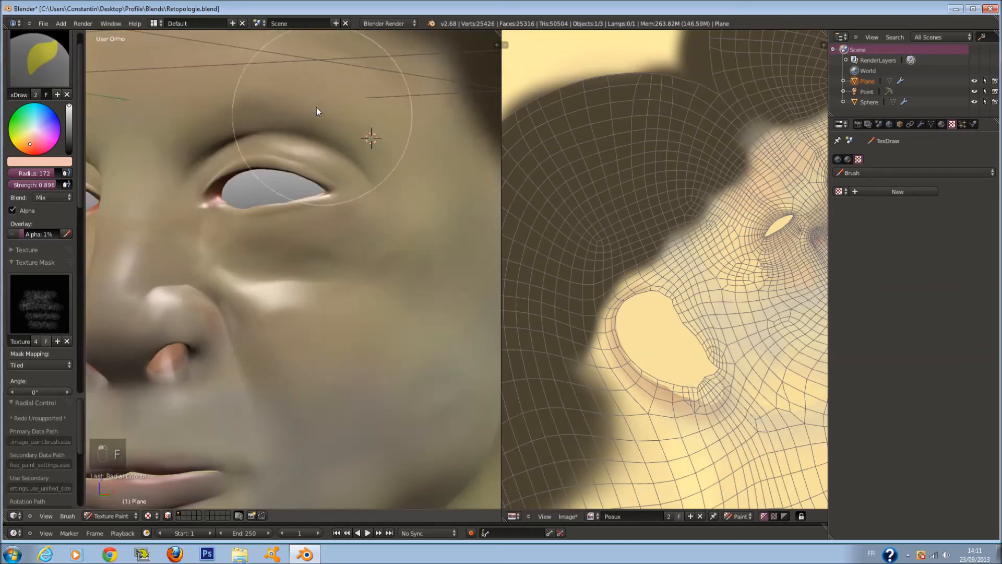
pyautogui.moveTo(240, 190); pyautogui.dragTo(316, 181, button='middle')
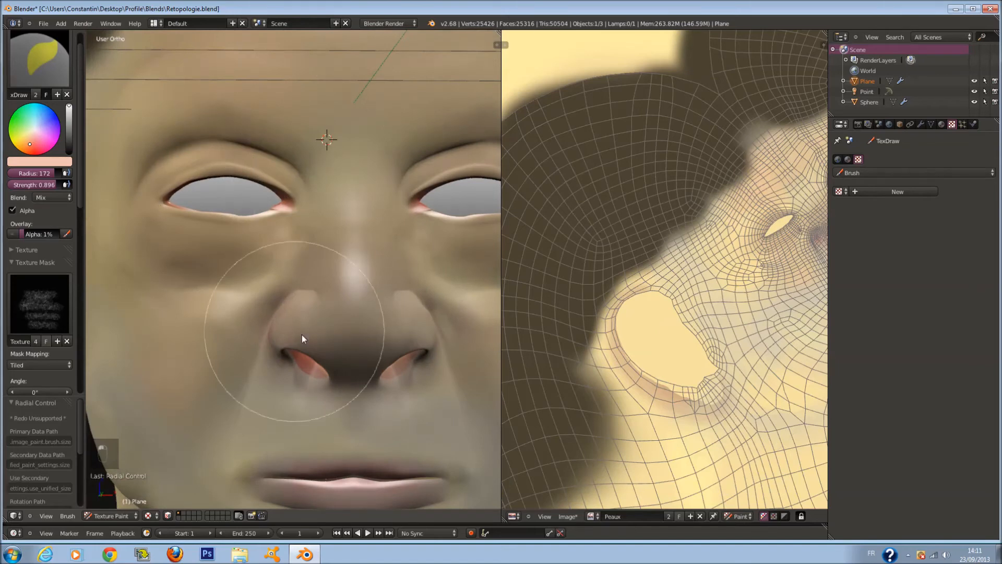
# Step: Undo the last peach strokes and reduce the brush to strength 0.531 and radius 141
pyautogui.hotkey('ctrl', 'z')
pyautogui.scroll(1, 370, 297)
pyautogui.moveTo(61, 184); pyautogui.dragTo(41, 184)
pyautogui.hotkey('ctrl', 'z')
pyautogui.press('f')
pyautogui.click(261, 287)
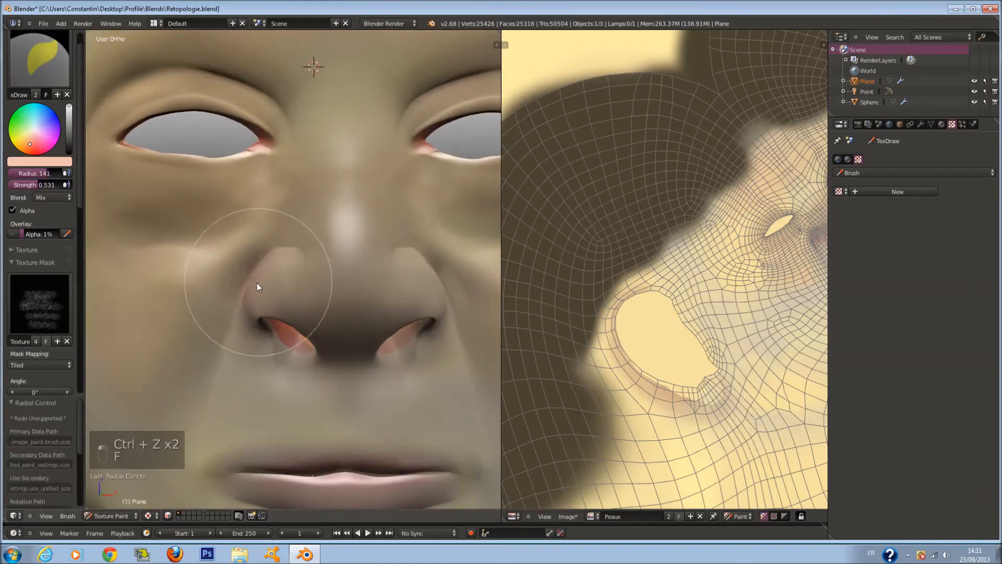
# Step: Continue the peach tint around the mouth and over the cheek beside the ear with a 110 radius brush
pyautogui.scroll(-5, 360, 277)
pyautogui.scroll(3, 359, 256)
pyautogui.moveTo(359, 256); pyautogui.dragTo(344, 214, button='middle')
pyautogui.press('f')
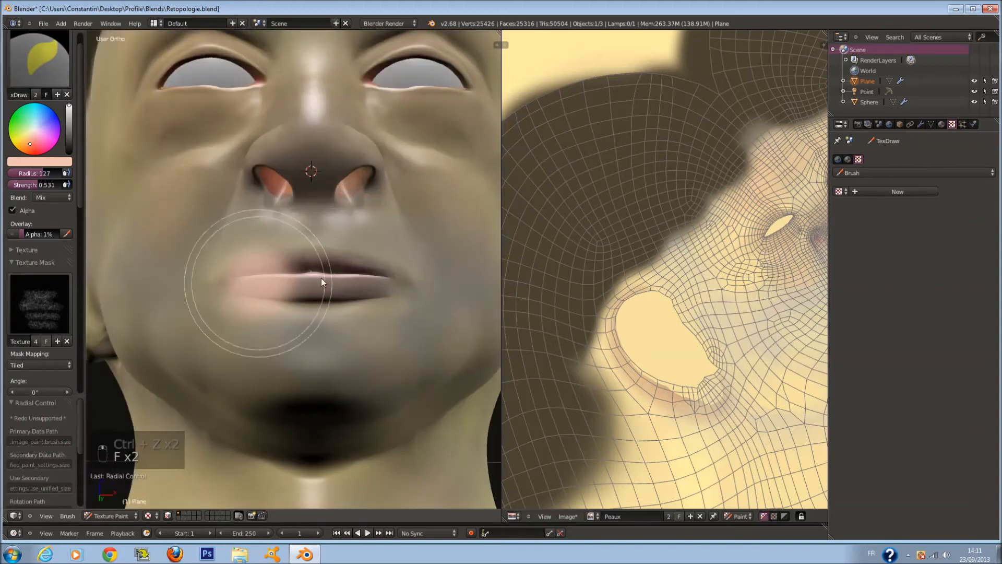
pyautogui.click(315, 278)
pyautogui.moveTo(246, 252); pyautogui.dragTo(347, 280, button='middle')
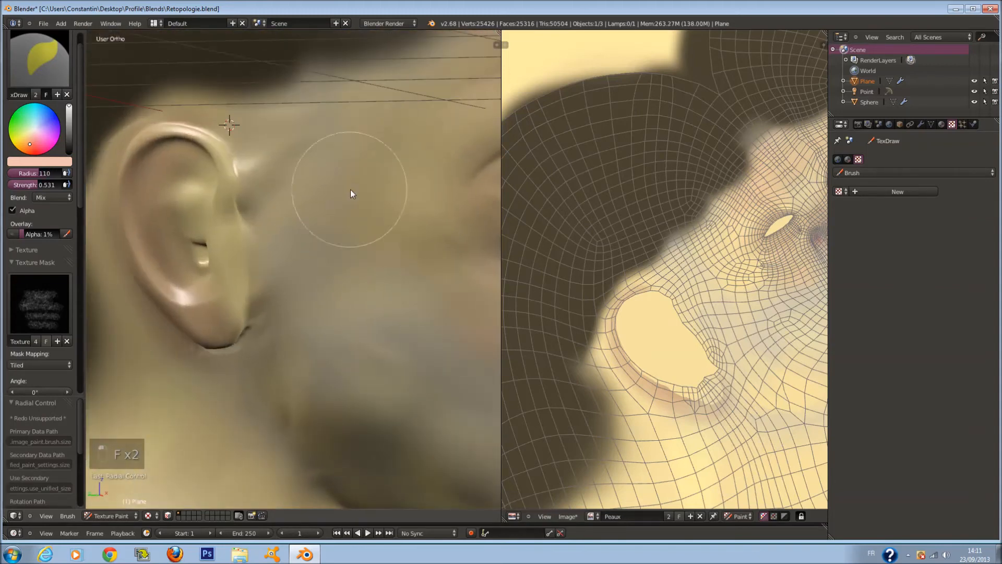
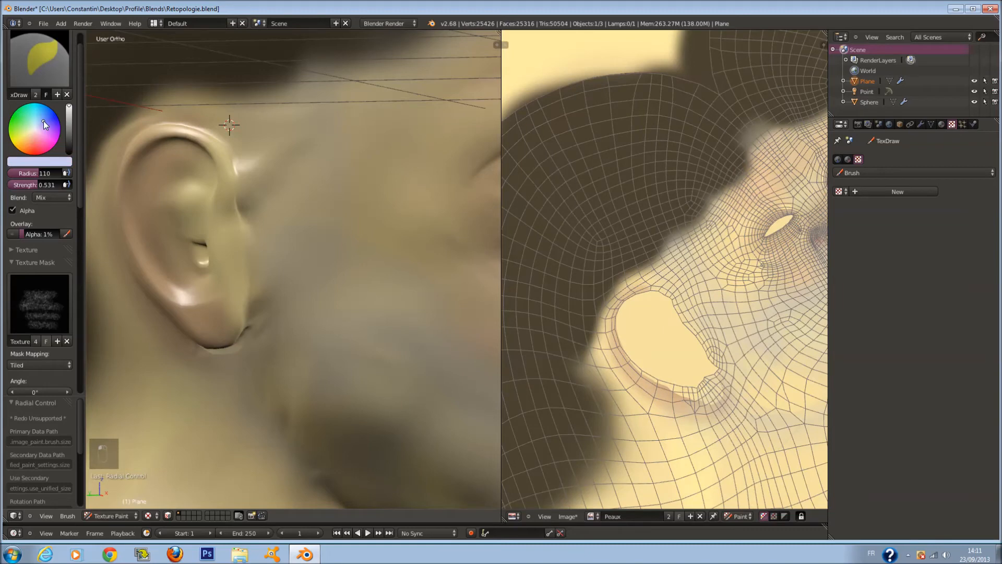
# Step: Set the brush to dark slate blue at strength 1.000 and try a stubble stroke in front of the ear
pyautogui.click(69, 136)
pyautogui.moveTo(27, 187); pyautogui.dragTo(49, 187)
pyautogui.moveTo(297, 284); pyautogui.dragTo(266, 283, button='middle')
pyautogui.press('f')
pyautogui.click(281, 284)
pyautogui.click(236, 244)
pyautogui.hotkey('ctrl', 'z')
# Step: Try another stubble stroke on the cheek with a 102 radius brush
pyautogui.scroll(1, 271, 289)
pyautogui.press('f')
pyautogui.click(241, 275)
pyautogui.moveTo(246, 279)
pyautogui.mouseDown()
pyautogui.moveTo(283, 357)
pyautogui.moveTo(274, 319)
pyautogui.mouseUp()
pyautogui.hotkey('ctrl', 'z')
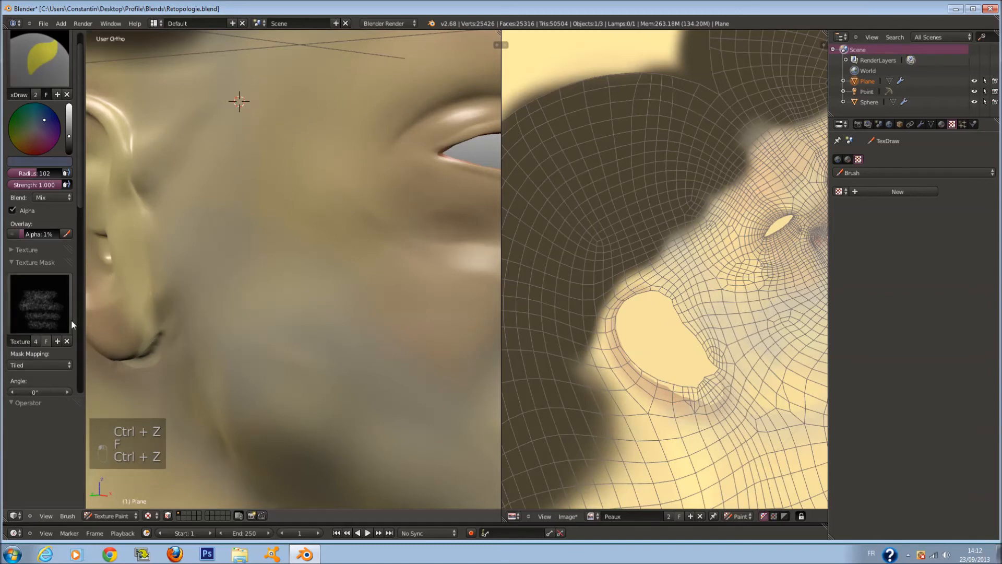
# Step: Stamp slate blue stubble on the cheek in front of the ear with a 146 radius brush, undoing the last stroke
pyautogui.scroll(-2, 72, 308)
pyautogui.click(46, 318)
pyautogui.press('f')
pyautogui.click(323, 274)
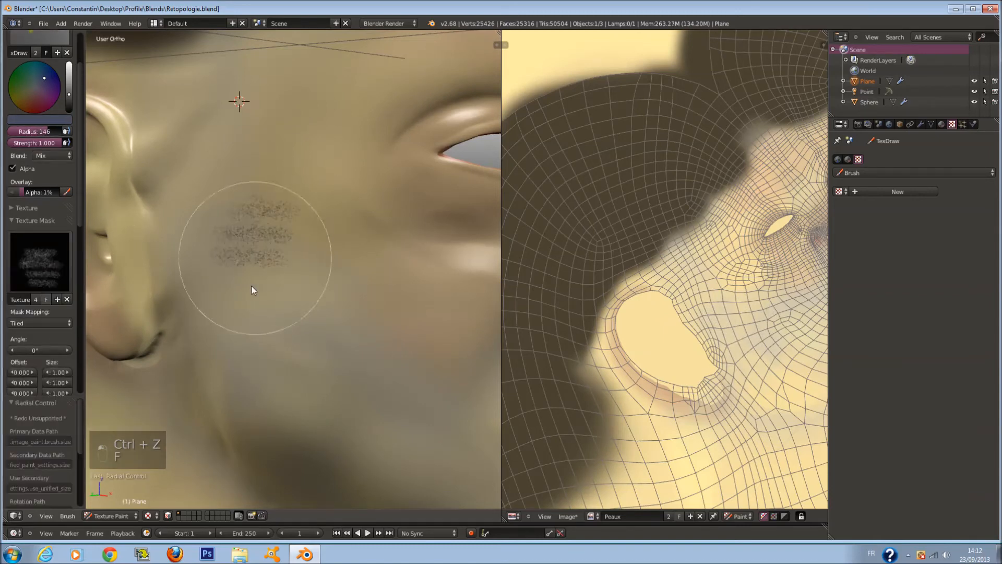
pyautogui.moveTo(252, 286); pyautogui.dragTo(272, 315)
pyautogui.scroll(-1, 286, 293)
pyautogui.moveTo(285, 294); pyautogui.dragTo(265, 286, button='middle')
pyautogui.hotkey('ctrl', 'z')
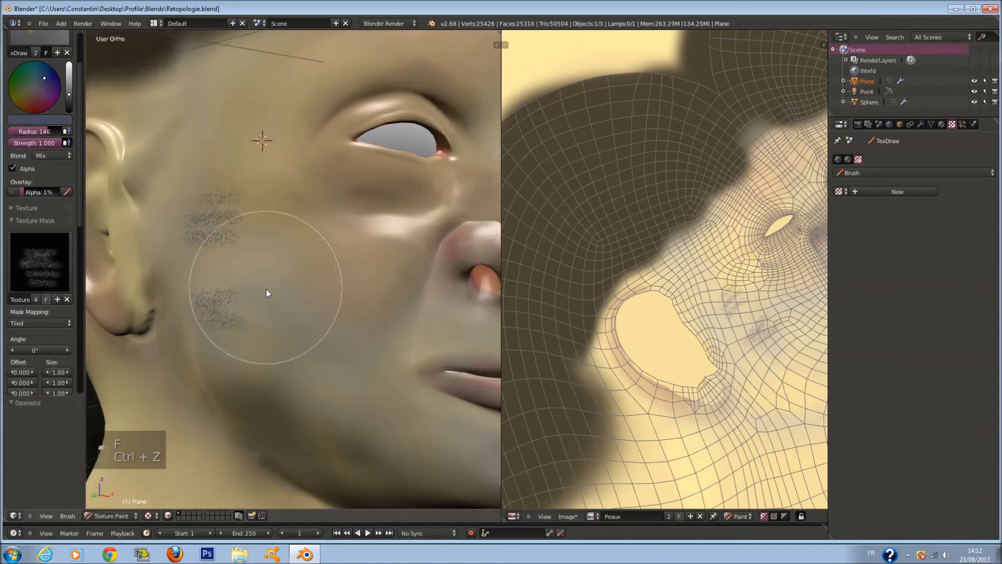
# Step: Undo the trial stubble strokes on the cheek and set the texture mask mapping to View Plane
pyautogui.hotkey('ctrl', 'z')
pyautogui.hotkey('ctrl', 'z')
pyautogui.hotkey('ctrl', 'z')
pyautogui.hotkey('ctrl', 'z')
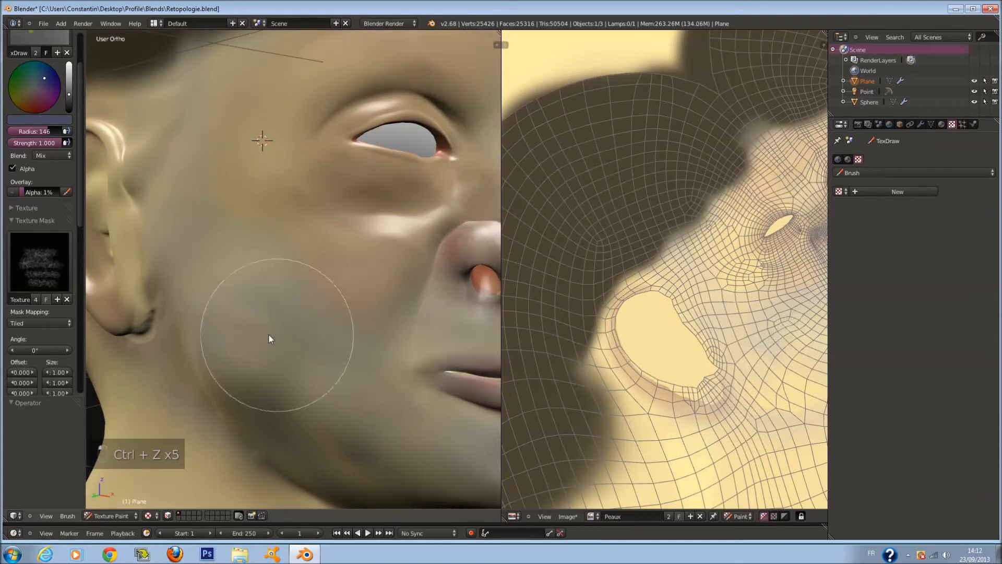
pyautogui.click(54, 324)
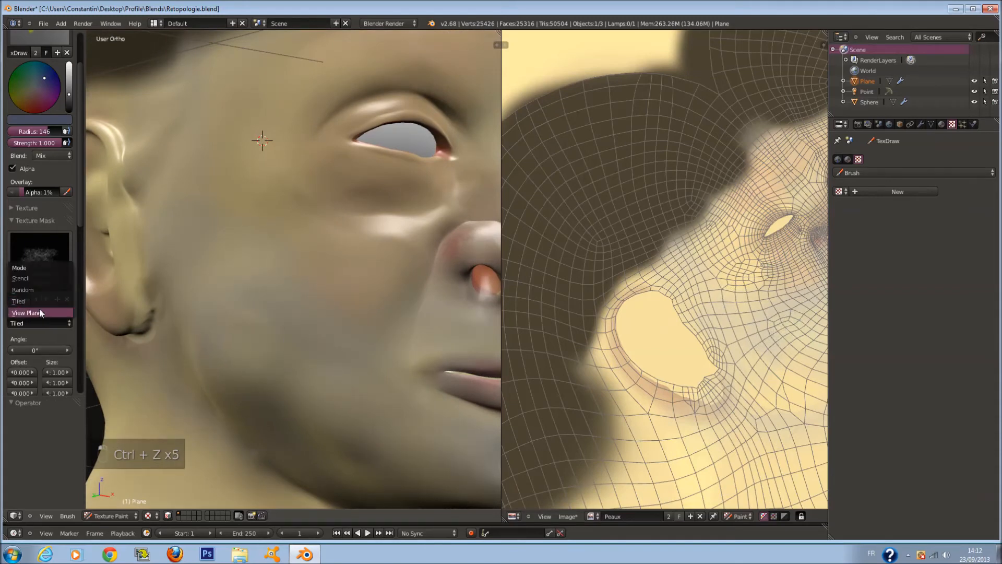
pyautogui.click(41, 313)
# Step: Set the brush radius to 131 and try slate blue stubble stamps in front of the ear, undoing all of them
pyautogui.moveTo(282, 260); pyautogui.dragTo(272, 314)
pyautogui.hotkey('ctrl', 'z')
pyautogui.press('f')
pyautogui.click(225, 250)
pyautogui.click(219, 246)
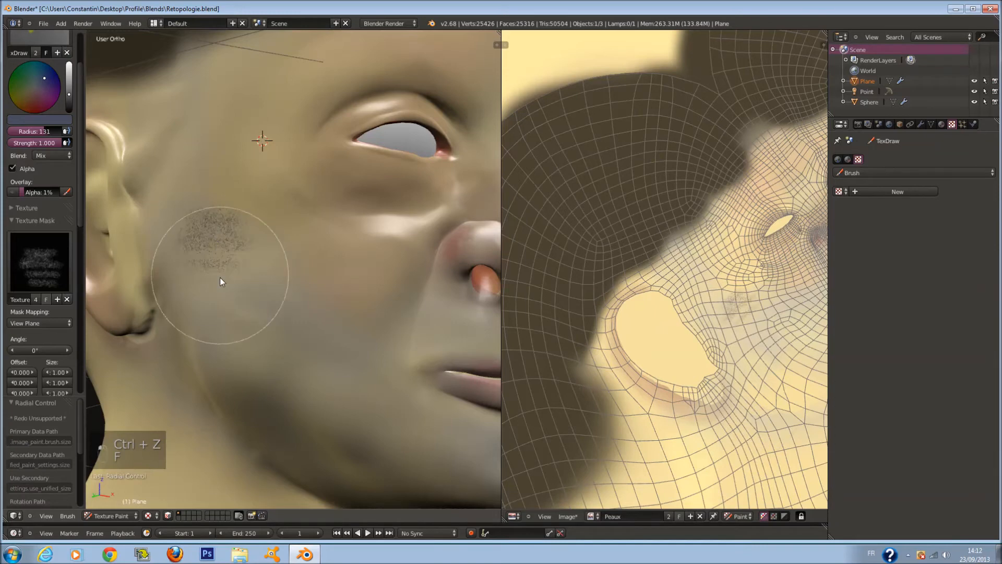
pyautogui.click(218, 282)
pyautogui.click(201, 316)
pyautogui.click(181, 227)
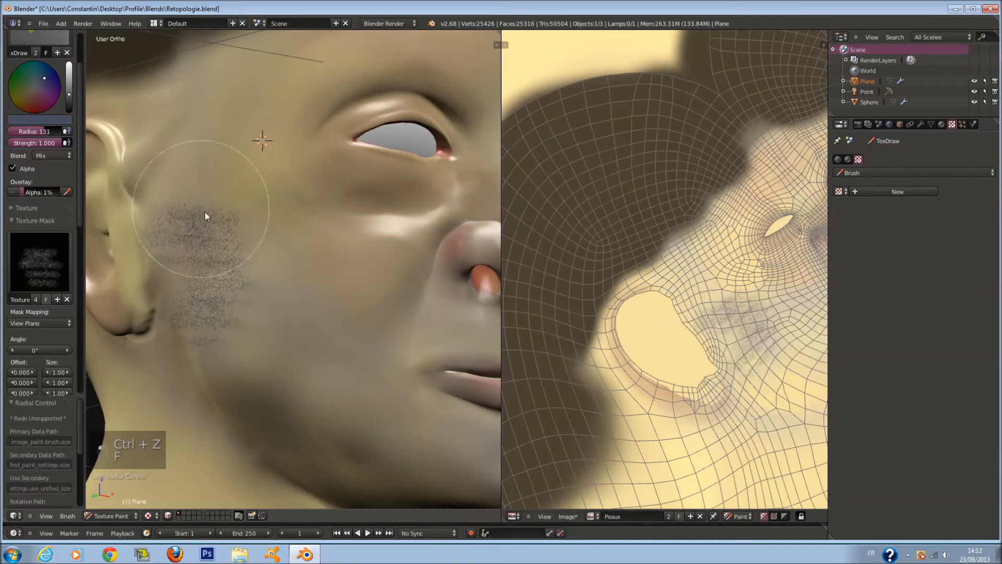
pyautogui.hotkey('ctrl', 'z')
pyautogui.hotkey('ctrl', 'z')
pyautogui.hotkey('ctrl', 'z')
pyautogui.hotkey('ctrl', 'z')
pyautogui.hotkey('ctrl', 'z')
pyautogui.hotkey('ctrl', 'z')
# Step: Lower the brush strength to 0.490 and paint slate blue stubble over the cheek and jaw
pyautogui.moveTo(48, 141); pyautogui.dragTo(34, 140)
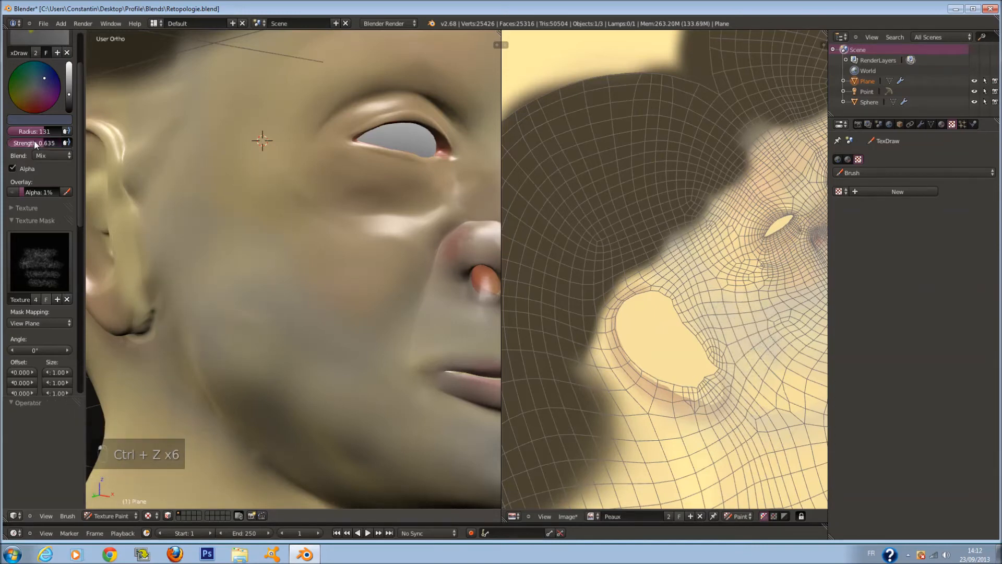
pyautogui.moveTo(222, 302)
pyautogui.mouseDown()
pyautogui.moveTo(273, 347)
pyautogui.moveTo(338, 365)
pyautogui.moveTo(365, 393)
pyautogui.mouseUp()
pyautogui.moveTo(363, 390); pyautogui.dragTo(306, 374, button='middle')
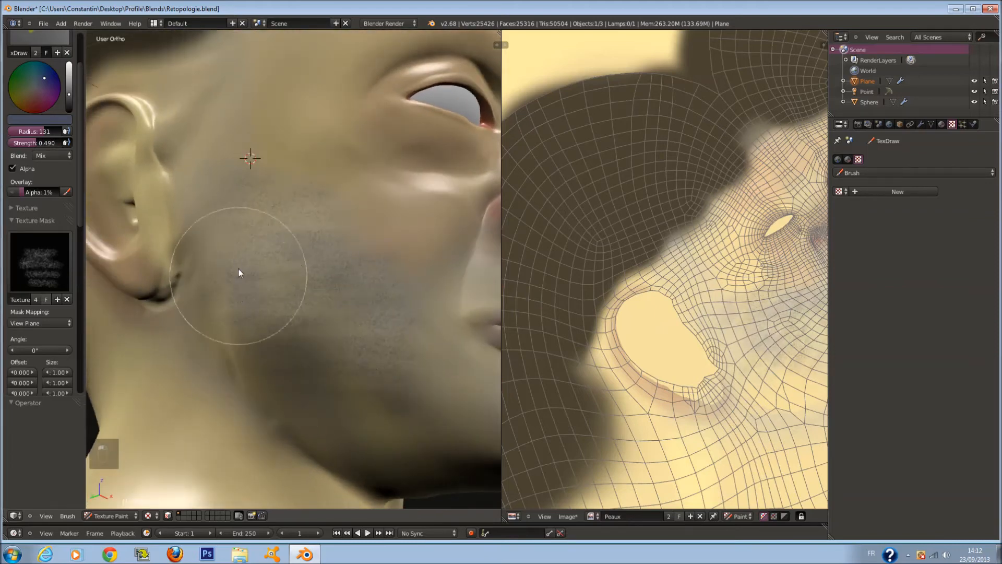
pyautogui.moveTo(407, 330)
pyautogui.mouseDown(button='middle')
pyautogui.moveTo(315, 375)
pyautogui.moveTo(362, 405)
pyautogui.moveTo(212, 358)
pyautogui.mouseUp(button='middle')
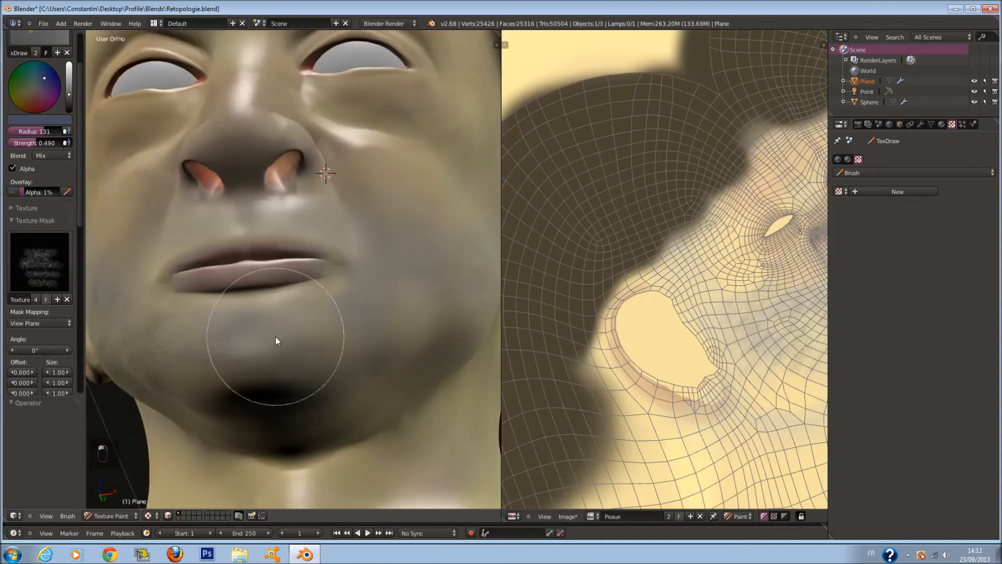
# Step: Paint slate blue stubble over the chin and across the opposite cheek up to the sideburn
pyautogui.moveTo(352, 327); pyautogui.dragTo(283, 383, button='middle')
pyautogui.scroll(1, 283, 387)
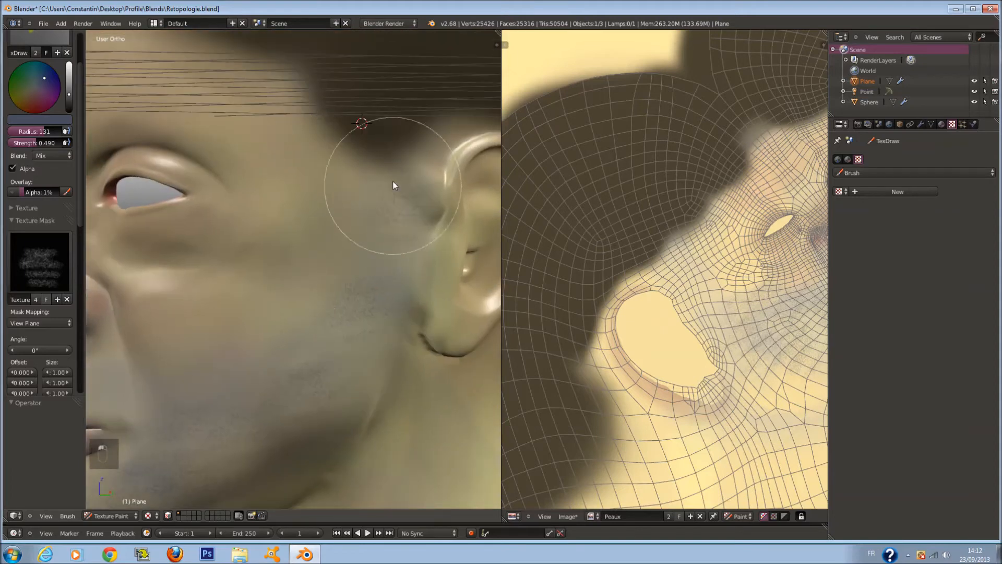
pyautogui.moveTo(347, 338); pyautogui.dragTo(362, 346, button='middle')
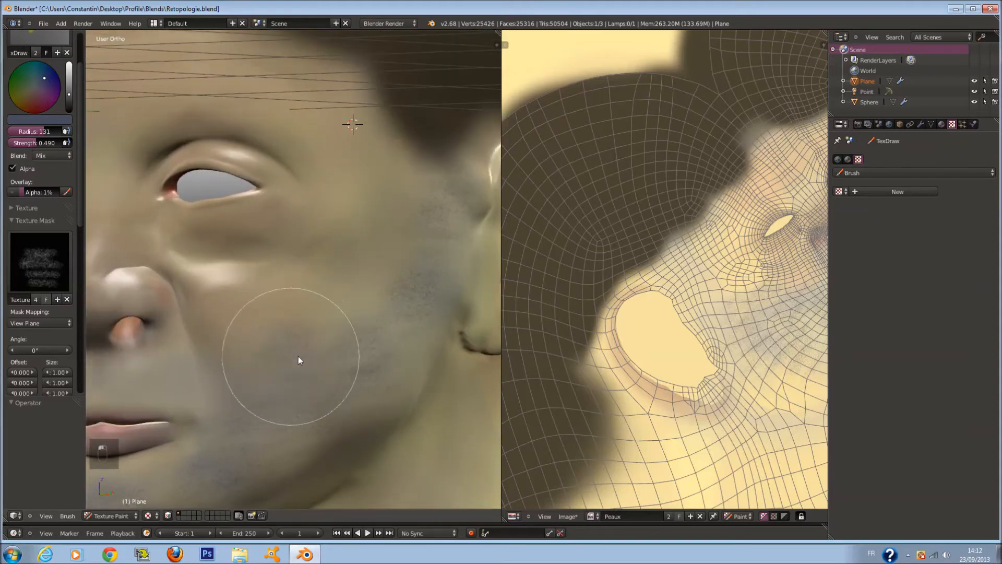
pyautogui.moveTo(299, 356); pyautogui.dragTo(411, 310, button='middle')
# Step: Paint slate blue stubble on the upper lip below the nose with 73 and 83 radius brushes
pyautogui.press('f')
pyautogui.click(280, 305)
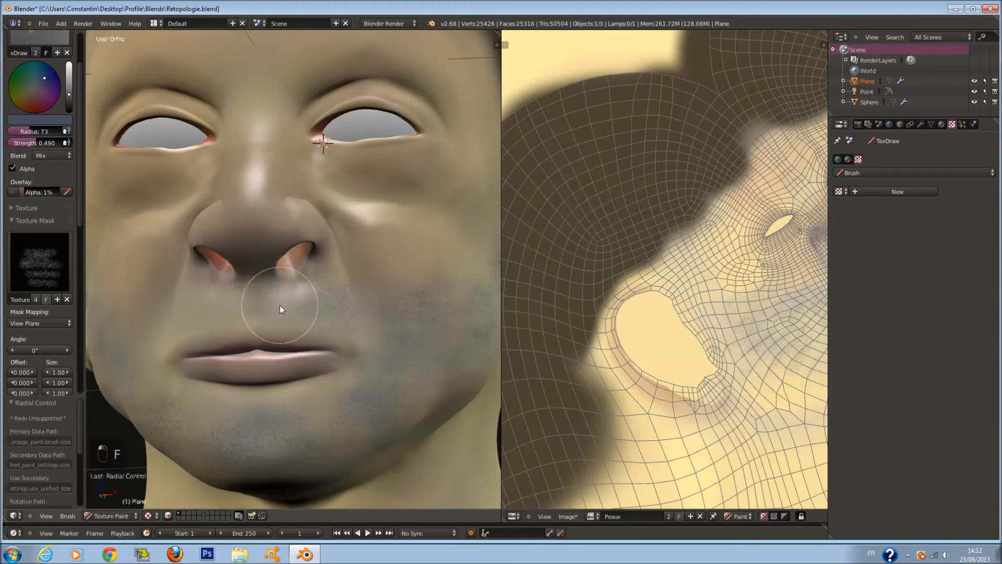
pyautogui.moveTo(280, 305); pyautogui.dragTo(312, 305, button='middle')
pyautogui.press('f')
pyautogui.click(311, 308)
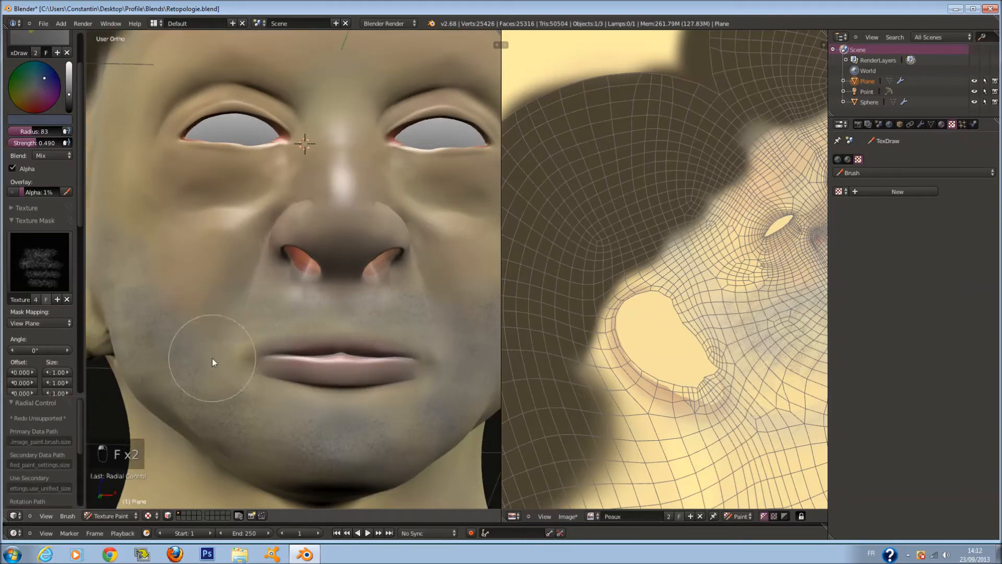
# Step: Change the brush color from slate blue to a nearly black neutral tone
pyautogui.scroll(-6, 405, 402)
pyautogui.moveTo(393, 392); pyautogui.dragTo(368, 399, button='middle')
pyautogui.scroll(3, 368, 399)
pyautogui.moveTo(69, 95); pyautogui.dragTo(69, 87)
pyautogui.moveTo(50, 92); pyautogui.dragTo(35, 87)
pyautogui.click(70, 104)
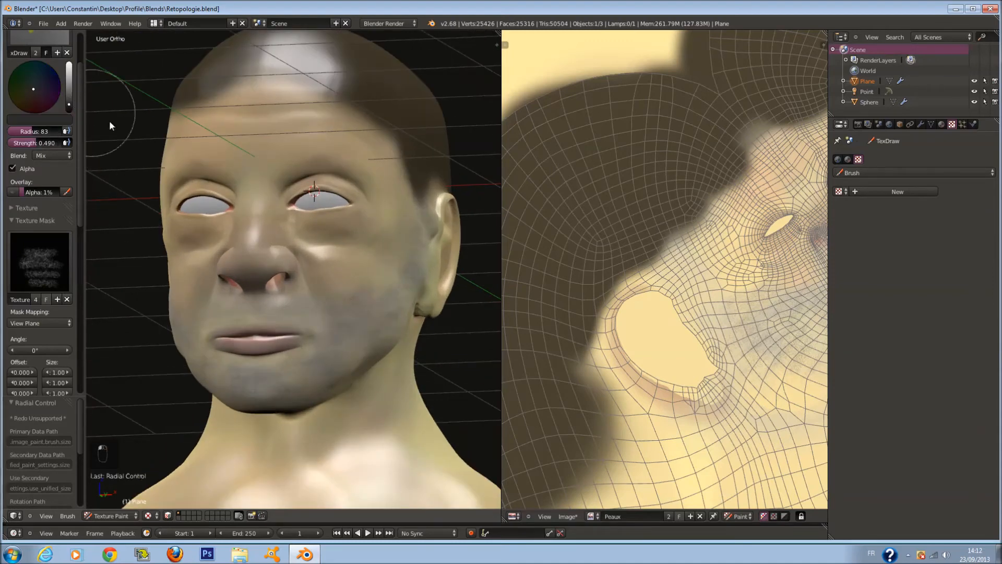
# Step: Paint near-black stubble over the cheek in front of the ear with a 136 radius brush
pyautogui.scroll(3, 355, 293)
pyautogui.moveTo(356, 296); pyautogui.dragTo(349, 294, button='middle')
pyautogui.press('f')
pyautogui.click(375, 311)
pyautogui.moveTo(320, 348); pyautogui.dragTo(307, 345, button='middle')
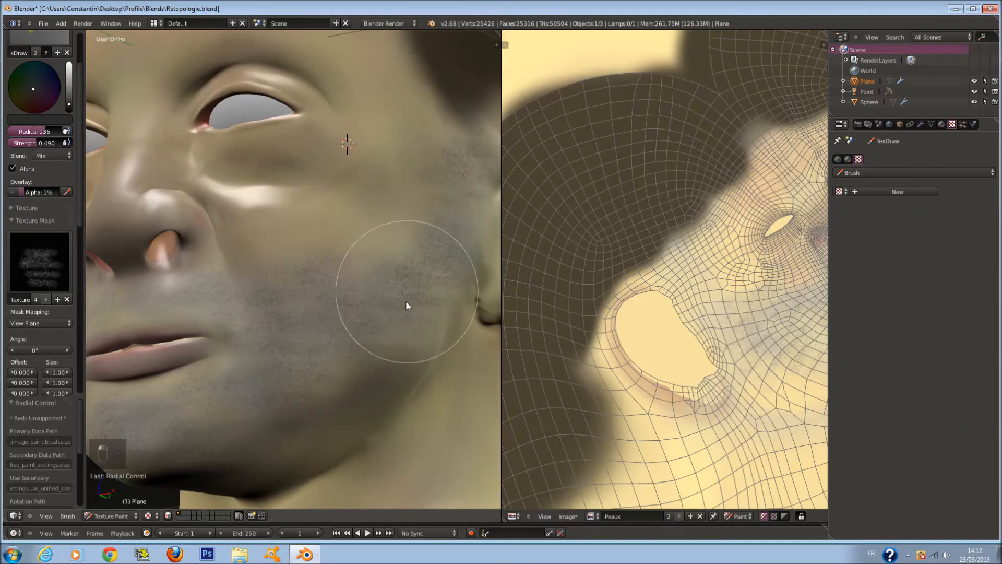
# Step: Paint near-black stubble over the jaw and chin with a 157 radius brush
pyautogui.moveTo(344, 365)
pyautogui.mouseDown(button='middle')
pyautogui.moveTo(355, 291)
pyautogui.moveTo(297, 340)
pyautogui.moveTo(385, 298)
pyautogui.mouseUp(button='middle')
pyautogui.press('f')
pyautogui.click(364, 298)
pyautogui.moveTo(320, 291); pyautogui.dragTo(372, 290, button='middle')
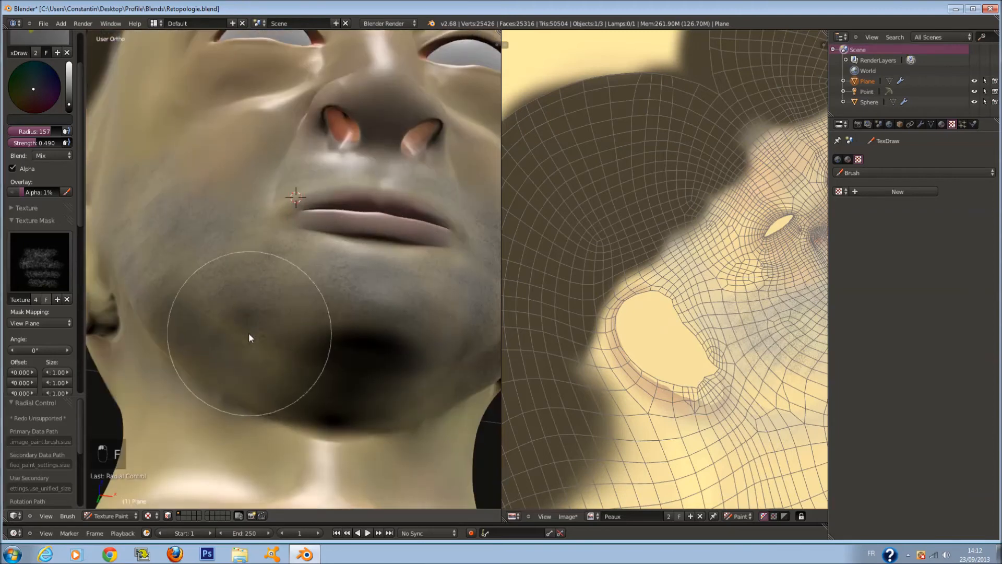
pyautogui.moveTo(243, 331); pyautogui.dragTo(274, 345, button='middle')
# Step: Try near-black stubble stamps on the jaw and cheek beside the ear, undoing the last two
pyautogui.click(245, 335)
pyautogui.click(163, 271)
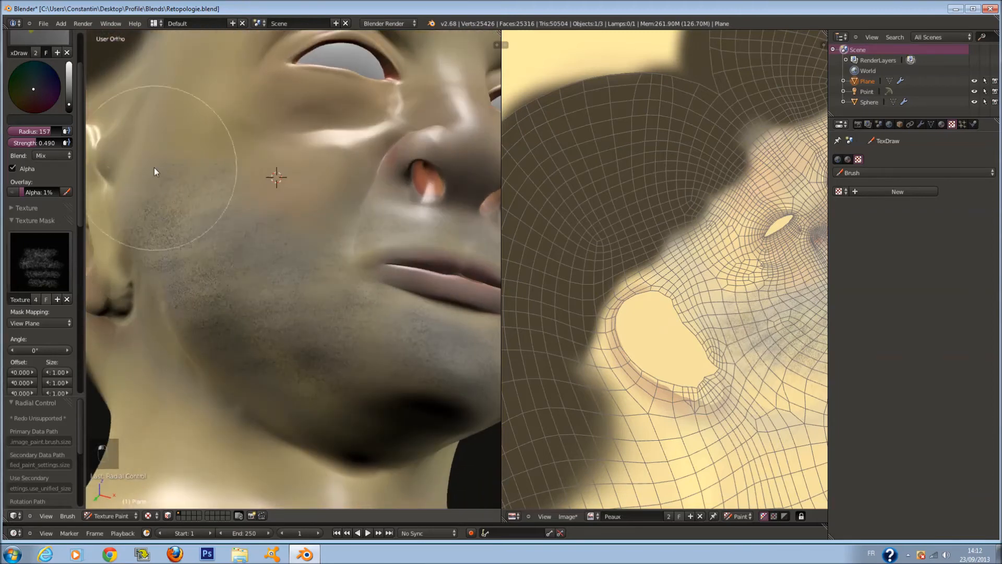
pyautogui.hotkey('ctrl', 'z')
pyautogui.hotkey('ctrl', 'z')
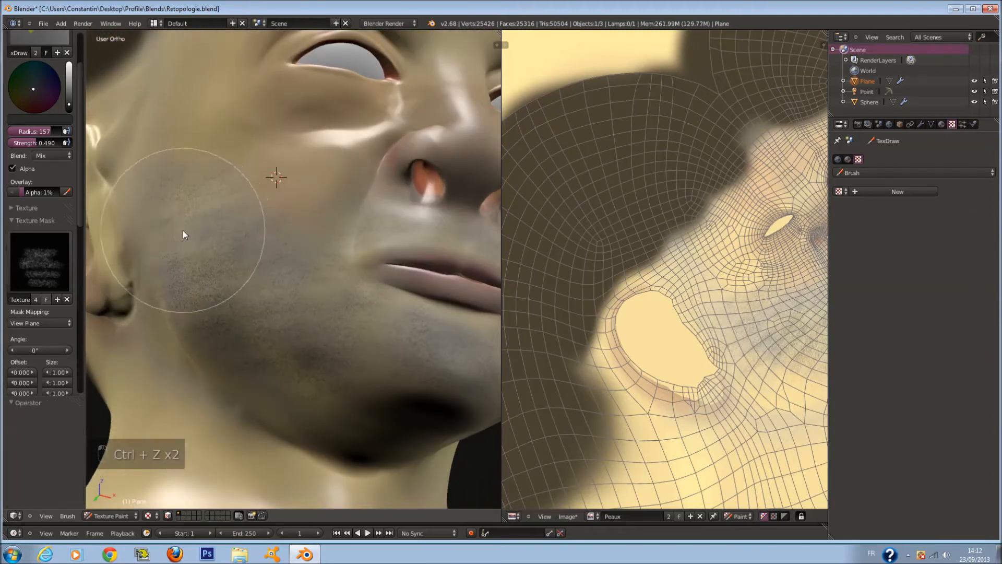
# Step: Resize the brush and paint near-black stubble along the sideburn in front of the ear
pyautogui.moveTo(162, 171); pyautogui.dragTo(209, 210, button='middle')
pyautogui.press('f')
pyautogui.click(199, 135)
pyautogui.moveTo(199, 133)
pyautogui.mouseDown()
pyautogui.moveTo(199, 93)
pyautogui.moveTo(163, 98)
pyautogui.moveTo(221, 177)
pyautogui.mouseUp()
# Step: Stipple the edge of the hair at the nape with a 141 radius brush
pyautogui.moveTo(177, 342)
pyautogui.mouseDown(button='middle')
pyautogui.moveTo(223, 351)
pyautogui.moveTo(251, 337)
pyautogui.moveTo(221, 340)
pyautogui.mouseUp(button='middle')
pyautogui.press('f')
pyautogui.click(210, 320)
pyautogui.moveTo(221, 340)
pyautogui.mouseDown()
pyautogui.moveTo(267, 319)
pyautogui.moveTo(228, 308)
pyautogui.mouseUp()
# Step: Continue the stippled hairline behind the ears and across the nape, and save the blend file over the existing one
pyautogui.moveTo(315, 123); pyautogui.dragTo(298, 155, button='middle')
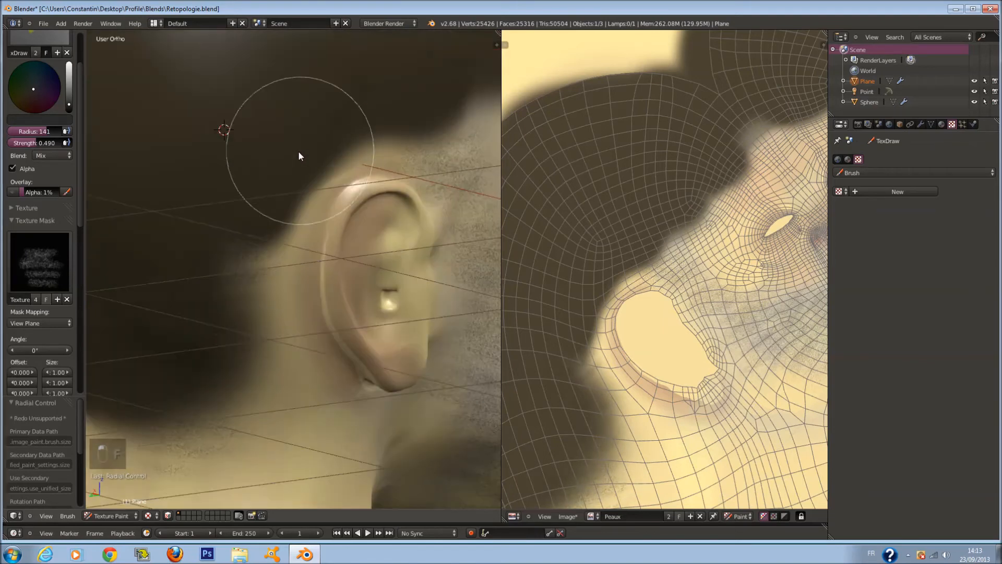
pyautogui.moveTo(262, 208)
pyautogui.mouseDown(button='middle')
pyautogui.moveTo(300, 210)
pyautogui.moveTo(331, 338)
pyautogui.mouseUp(button='middle')
pyautogui.moveTo(273, 371); pyautogui.dragTo(242, 374, button='middle')
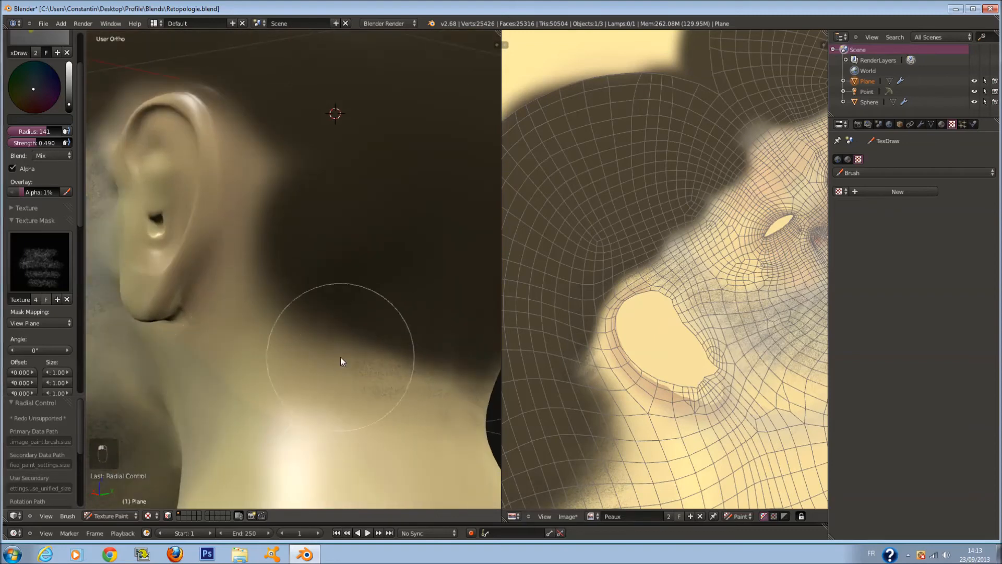
pyautogui.moveTo(250, 168); pyautogui.dragTo(351, 193, button='middle')
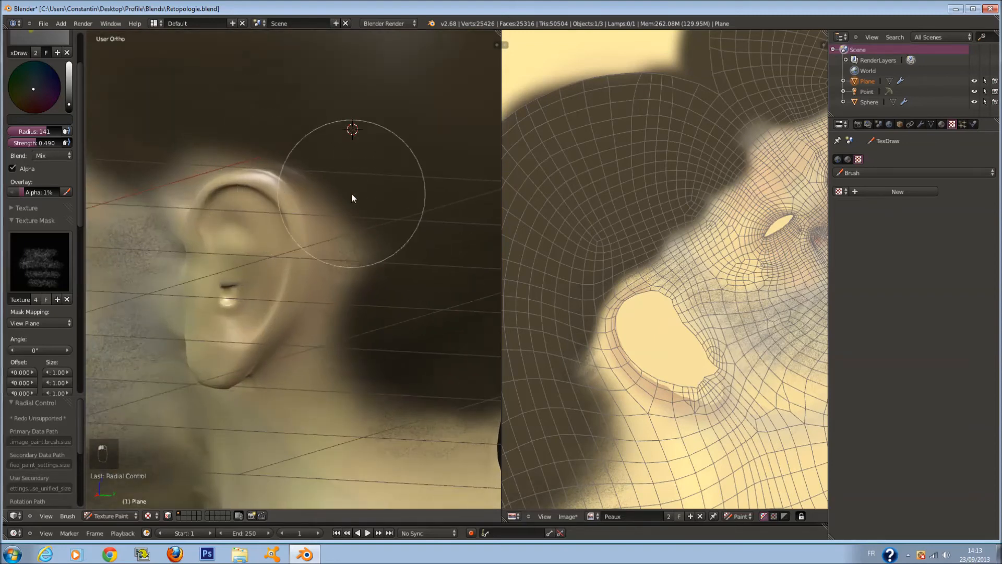
pyautogui.hotkey('ctrl', 's')
pyautogui.click(332, 183)
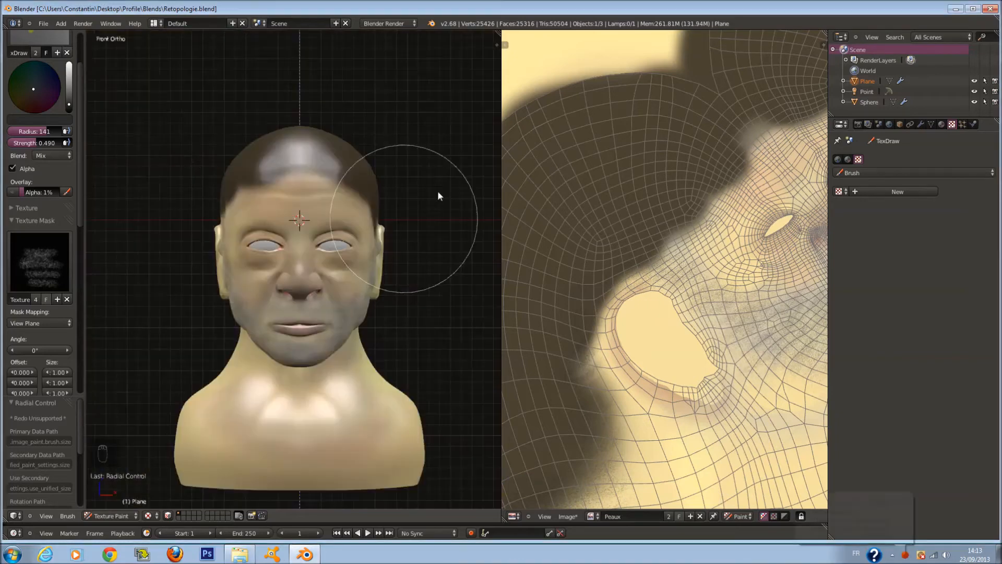
# Step: Change the brush color to a bright salmon pink for tinting the face from the front
pyautogui.scroll(5, 438, 192)
pyautogui.scroll(2, 405, 212)
pyautogui.press('f')
pyautogui.click(389, 209)
pyautogui.moveTo(69, 103); pyautogui.dragTo(68, 73)
pyautogui.click(30, 108)
# Step: Try a salmon pink stroke on the bridge of the nose with a 138 radius brush and undo it
pyautogui.scroll(-3, 293, 212)
pyautogui.press('f')
pyautogui.click(299, 251)
pyautogui.scroll(3, 294, 256)
pyautogui.press('f')
pyautogui.hotkey('ctrl', 'z')
pyautogui.scroll(-3, 309, 229)
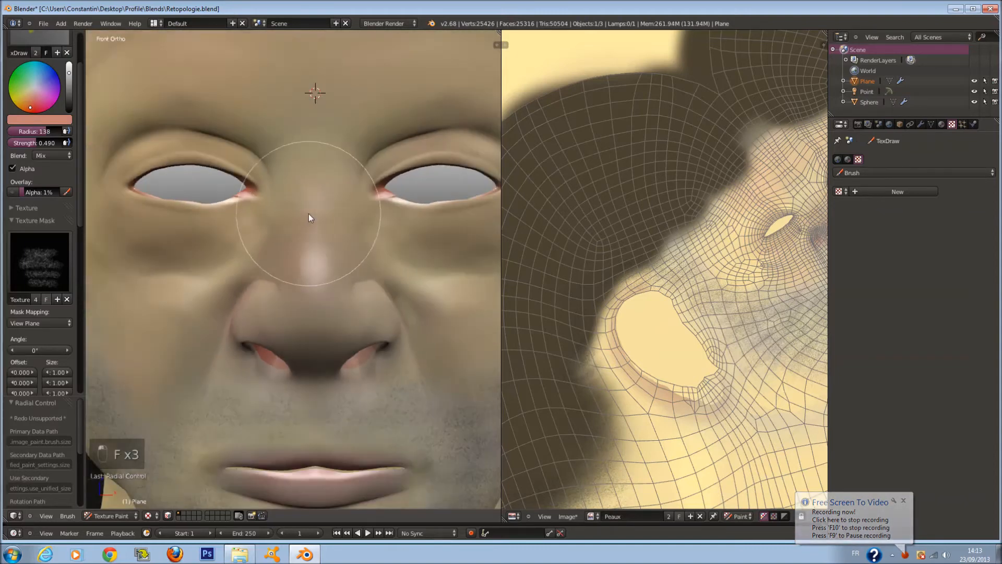
# Step: Lower the brush strength to 0.198 and tint the nose area salmon pink with a 141 radius brush
pyautogui.moveTo(54, 142); pyautogui.dragTo(41, 142)
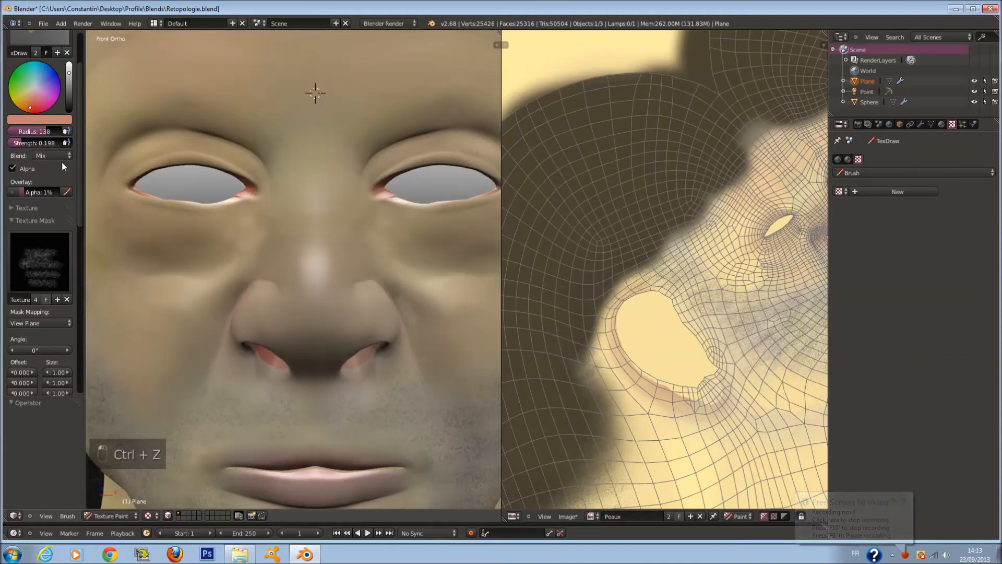
pyautogui.press('f')
pyautogui.click(211, 255)
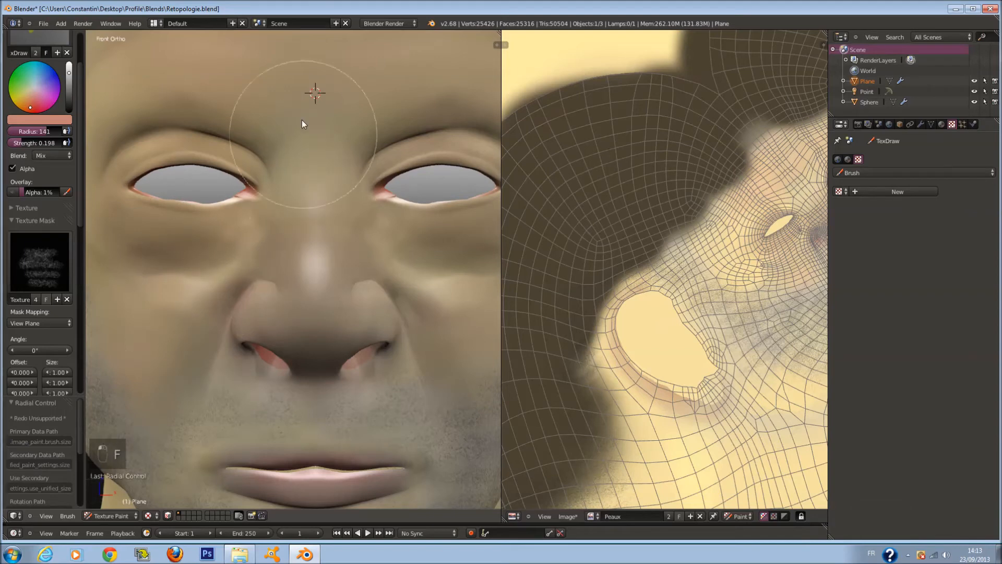
# Step: Tint the forehead salmon pink with a 148 radius brush
pyautogui.keyDown('shift'); pyautogui.scroll(5, 323, 204); pyautogui.keyUp('shift')
pyautogui.keyDown('shift'); pyautogui.scroll(1, 323, 202); pyautogui.keyUp('shift')
pyautogui.scroll(-3, 324, 202)
pyautogui.press('f')
pyautogui.click(323, 183)
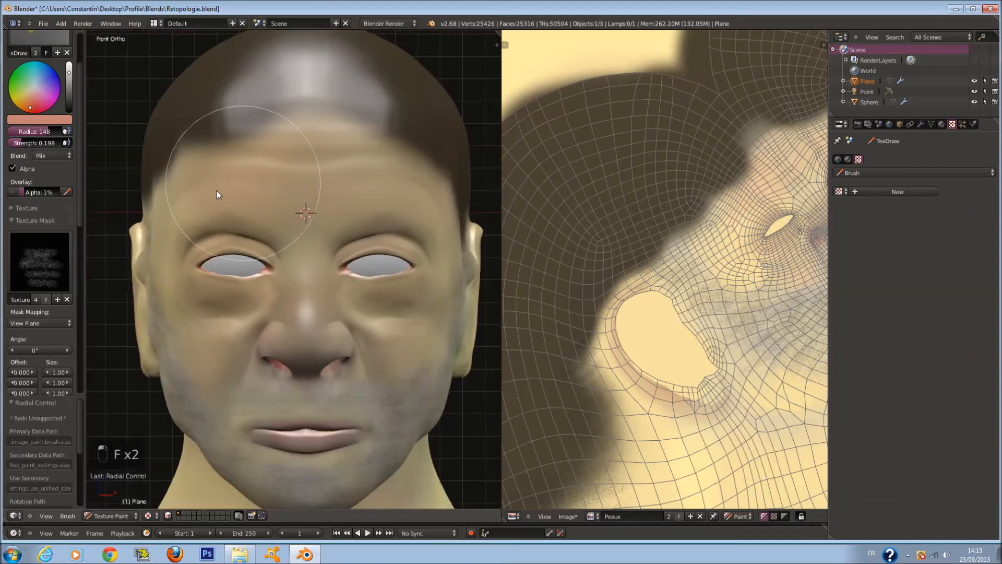
# Step: Set the brush radius to 178 and blend the salmon tint into the side of the neck below the ear
pyautogui.moveTo(192, 218); pyautogui.dragTo(244, 205, button='middle')
pyautogui.scroll(3, 252, 227)
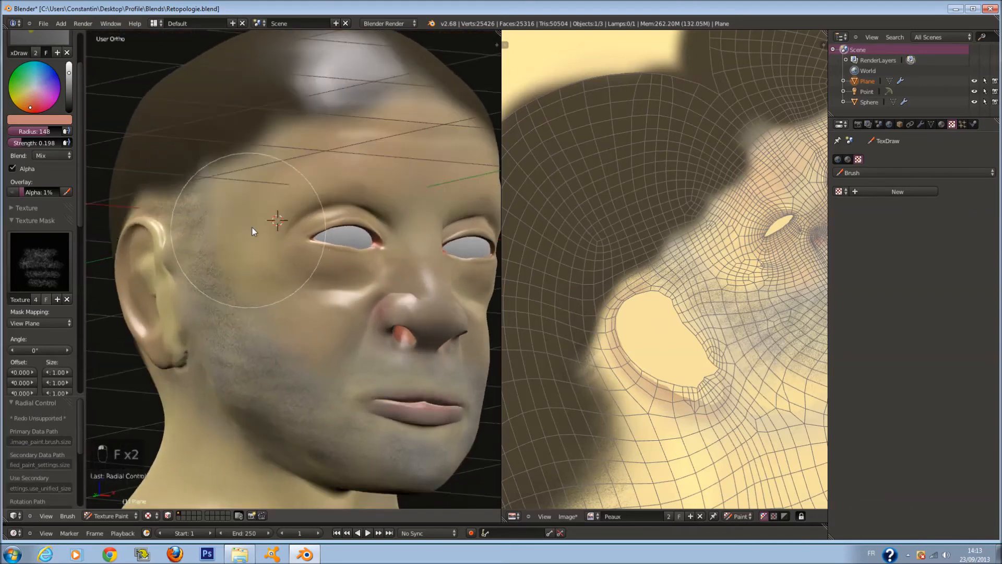
pyautogui.moveTo(370, 337)
pyautogui.mouseDown(button='middle')
pyautogui.moveTo(312, 312)
pyautogui.moveTo(374, 222)
pyautogui.moveTo(311, 183)
pyautogui.mouseUp(button='middle')
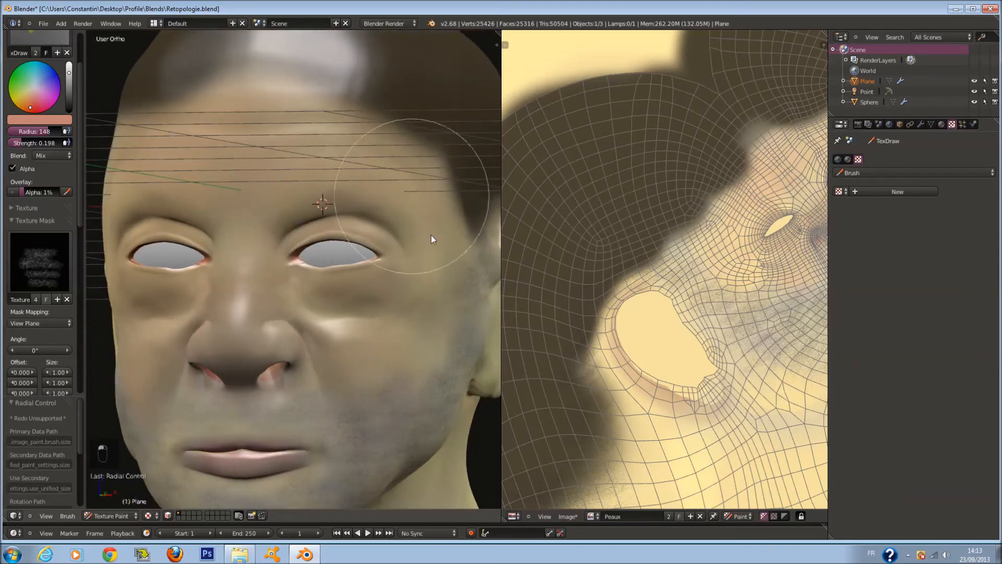
pyautogui.moveTo(358, 317)
pyautogui.mouseDown(button='middle')
pyautogui.moveTo(368, 329)
pyautogui.moveTo(355, 334)
pyautogui.mouseUp(button='middle')
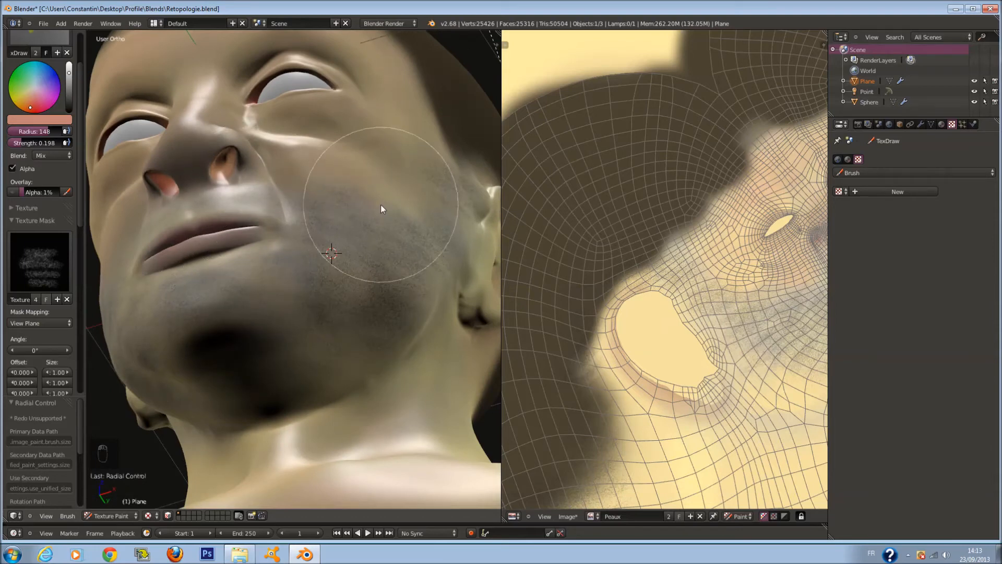
pyautogui.moveTo(380, 204); pyautogui.dragTo(212, 313, button='middle')
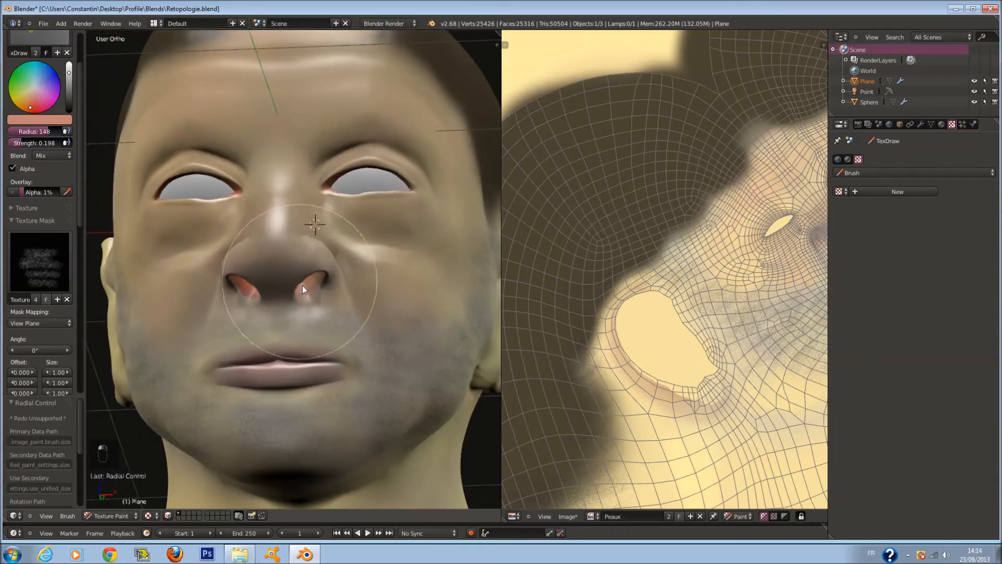
pyautogui.moveTo(268, 302)
pyautogui.mouseDown(button='middle')
pyautogui.moveTo(359, 304)
pyautogui.moveTo(141, 240)
pyautogui.mouseUp(button='middle')
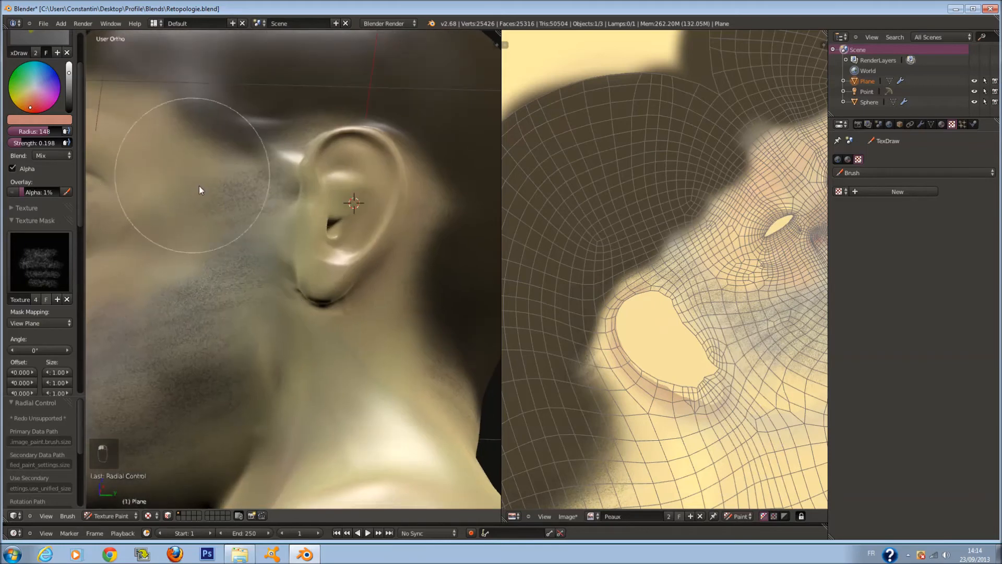
pyautogui.scroll(-7, 343, 326)
pyautogui.moveTo(343, 325); pyautogui.dragTo(336, 366, button='middle')
pyautogui.keyDown('shift'); pyautogui.scroll(-4, 335, 365); pyautogui.keyUp('shift')
pyautogui.scroll(6, 335, 365)
pyautogui.press('f')
pyautogui.click(333, 312)
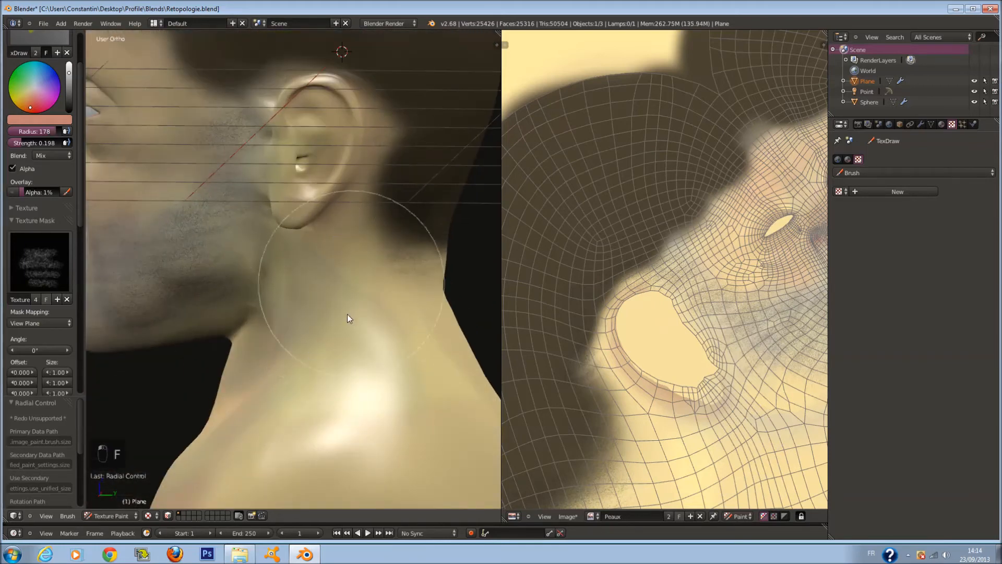
# Step: Reduce the brush radius to 132 and tint the ear with the salmon colour
pyautogui.press('f')
pyautogui.click(282, 141)
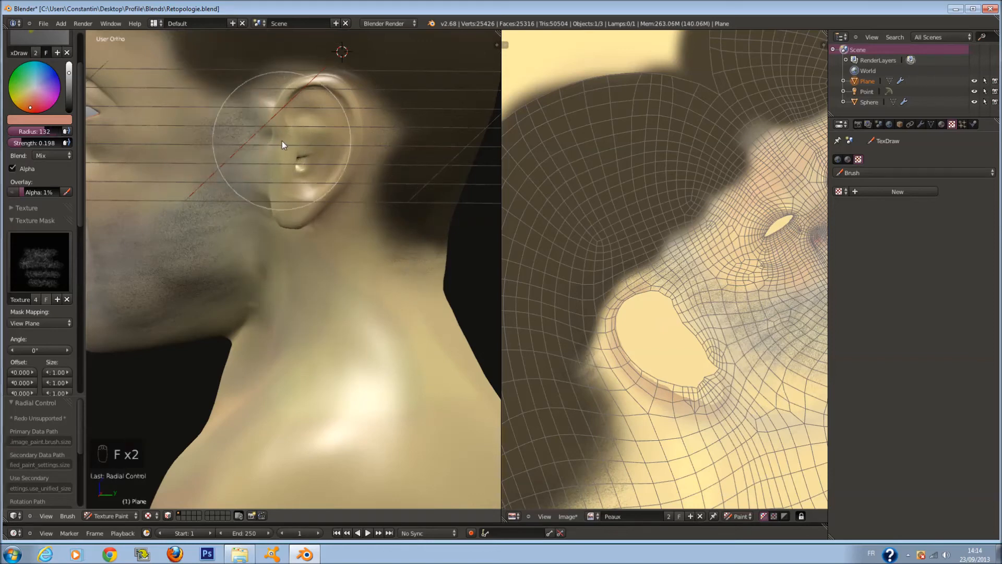
pyautogui.scroll(2, 282, 141)
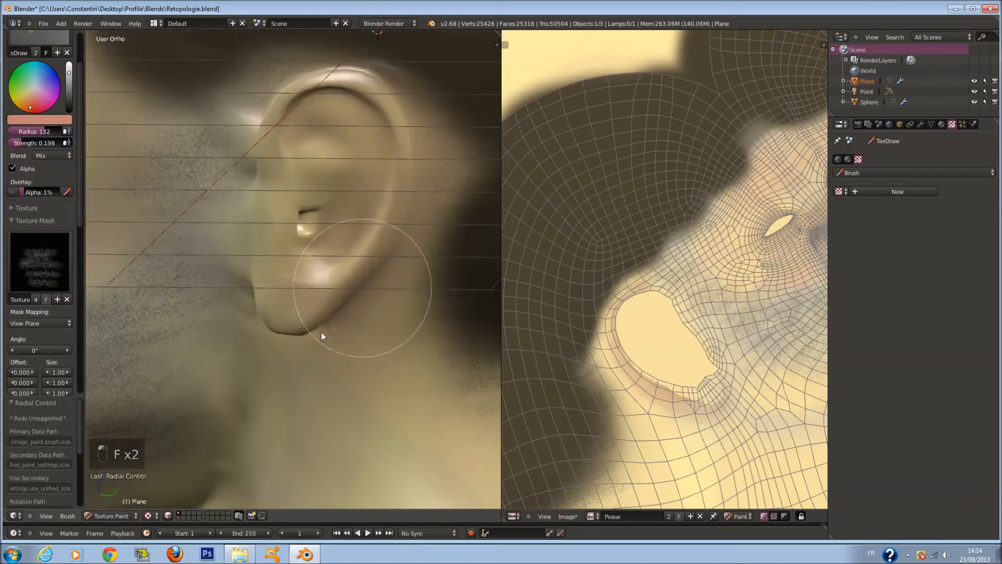
# Step: Set the brush radius to 150 and tint the nape and upper back with salmon
pyautogui.scroll(-5, 308, 409)
pyautogui.moveTo(308, 409); pyautogui.dragTo(278, 422, button='middle')
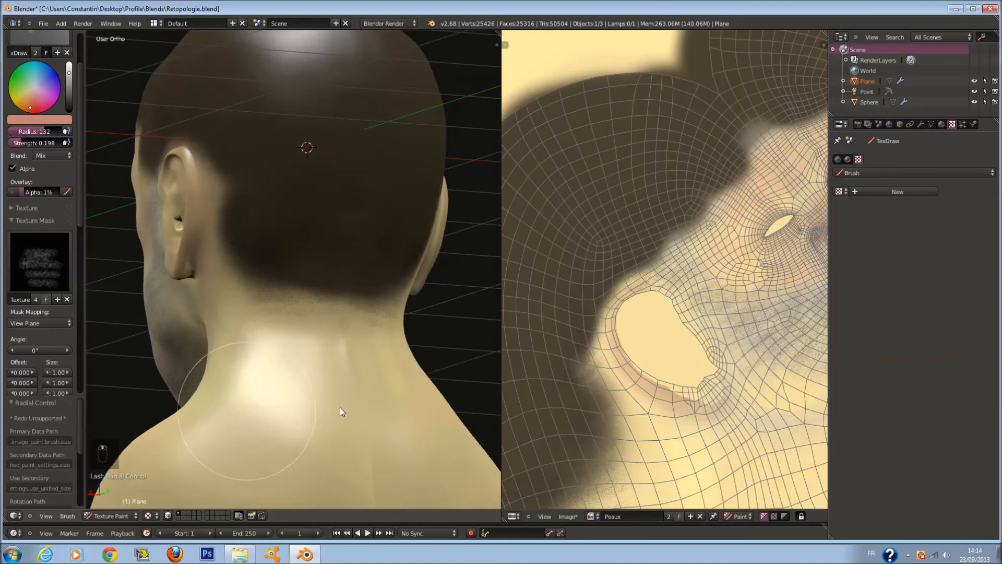
pyautogui.moveTo(208, 421)
pyautogui.mouseDown(button='middle')
pyautogui.moveTo(303, 416)
pyautogui.moveTo(275, 434)
pyautogui.moveTo(295, 421)
pyautogui.moveTo(296, 376)
pyautogui.mouseUp(button='middle')
pyautogui.scroll(5, 297, 386)
pyautogui.press('f')
pyautogui.click(308, 397)
pyautogui.scroll(-1, 366, 440)
pyautogui.moveTo(369, 437); pyautogui.dragTo(343, 444, button='middle')
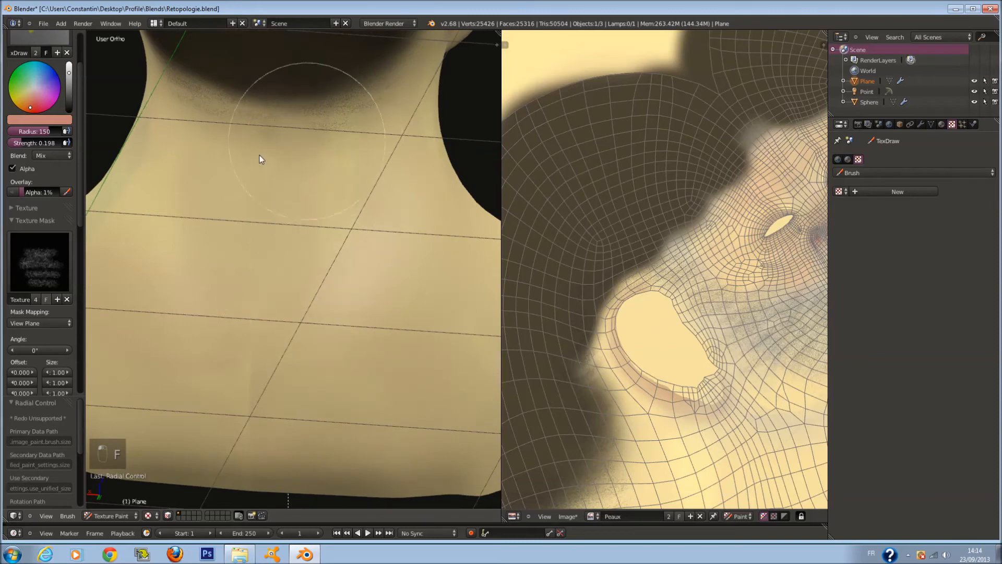
# Step: Set the brush radius to 174 and blend salmon over the side of the neck, the shoulder and the chest
pyautogui.moveTo(270, 245); pyautogui.dragTo(322, 261, button='middle')
pyautogui.moveTo(209, 440); pyautogui.dragTo(330, 418, button='middle')
pyautogui.press('f')
pyautogui.click(402, 412)
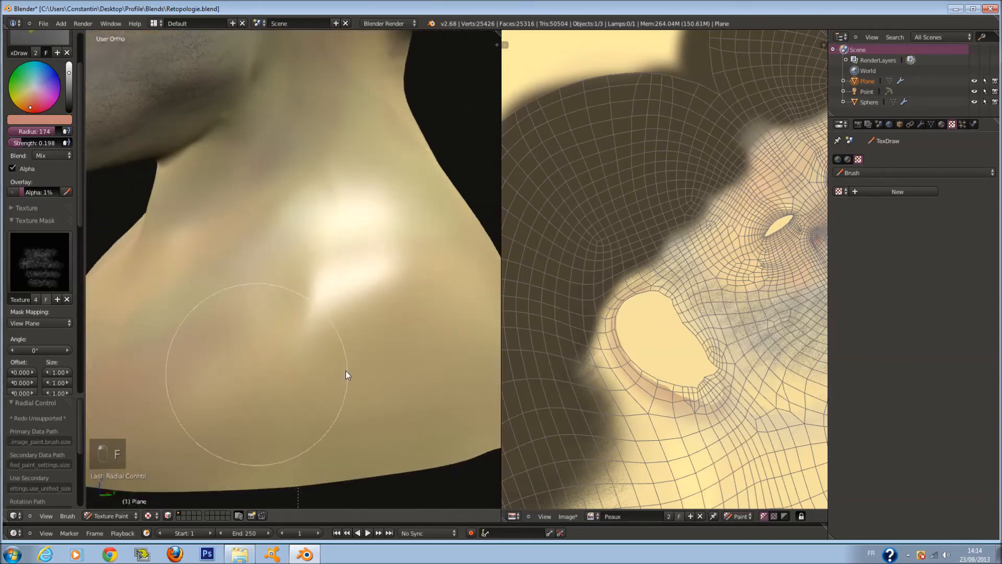
pyautogui.moveTo(346, 371); pyautogui.dragTo(409, 369, button='middle')
pyautogui.moveTo(283, 367)
pyautogui.mouseDown(button='middle')
pyautogui.moveTo(321, 408)
pyautogui.moveTo(221, 383)
pyautogui.moveTo(221, 414)
pyautogui.mouseUp(button='middle')
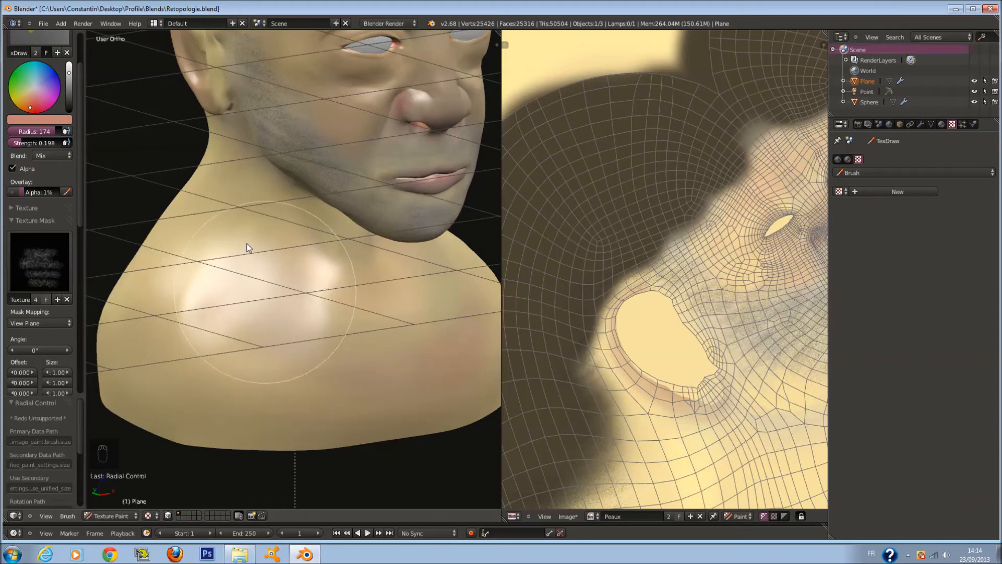
# Step: Set the brush radius to 155 and tint the neck just below the other ear
pyautogui.scroll(1, 256, 245)
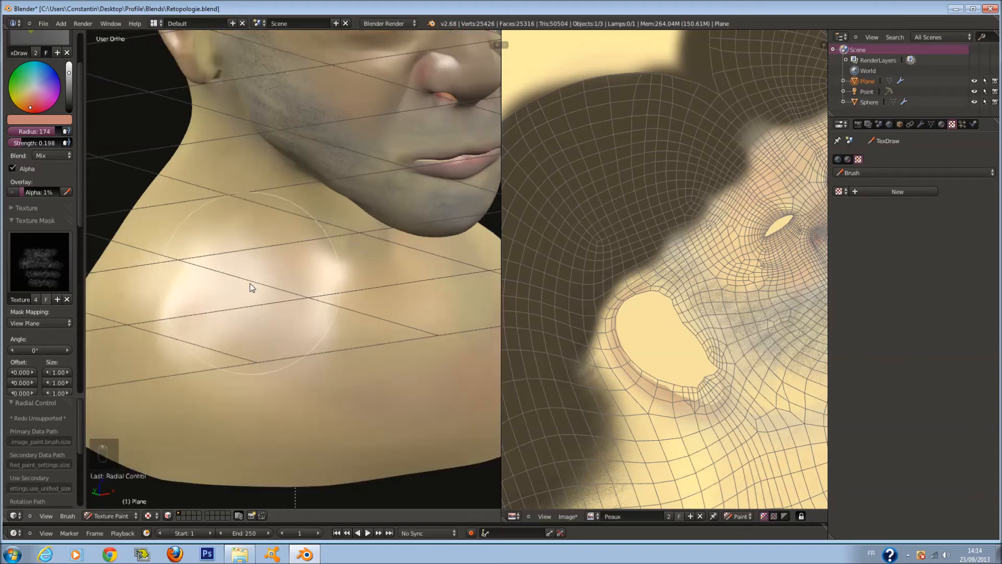
pyautogui.moveTo(251, 284); pyautogui.dragTo(319, 258, button='middle')
pyautogui.keyDown('shift'); pyautogui.moveTo(298, 102); pyautogui.dragTo(292, 222, button='middle'); pyautogui.keyUp('shift')
pyautogui.scroll(4, 261, 242)
pyautogui.press('f')
pyautogui.click(226, 245)
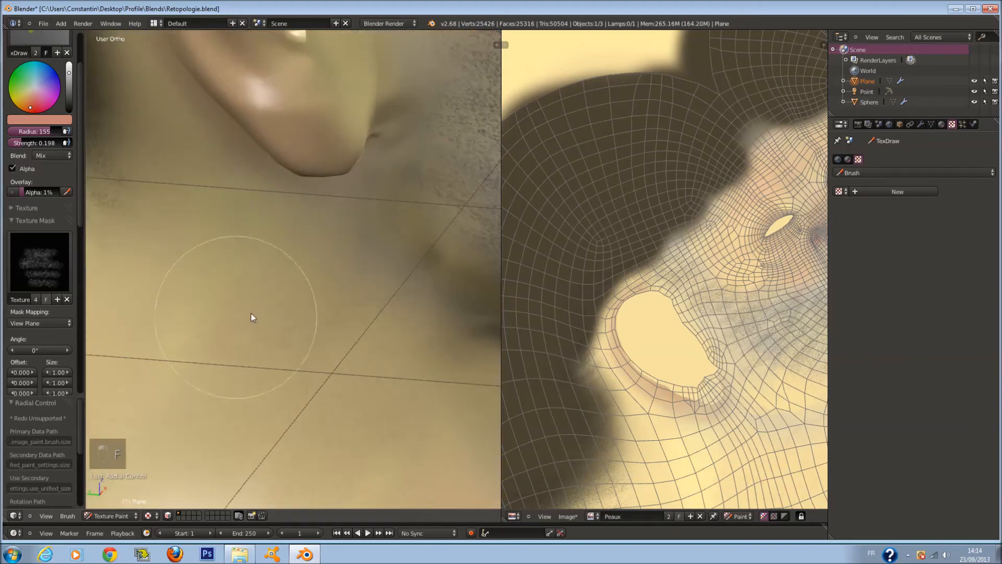
# Step: Set the brush radius to 142 and blend the skin tint along the nape hairline and behind the ear
pyautogui.scroll(-3, 293, 284)
pyautogui.moveTo(297, 281); pyautogui.dragTo(399, 261, button='middle')
pyautogui.scroll(3, 401, 262)
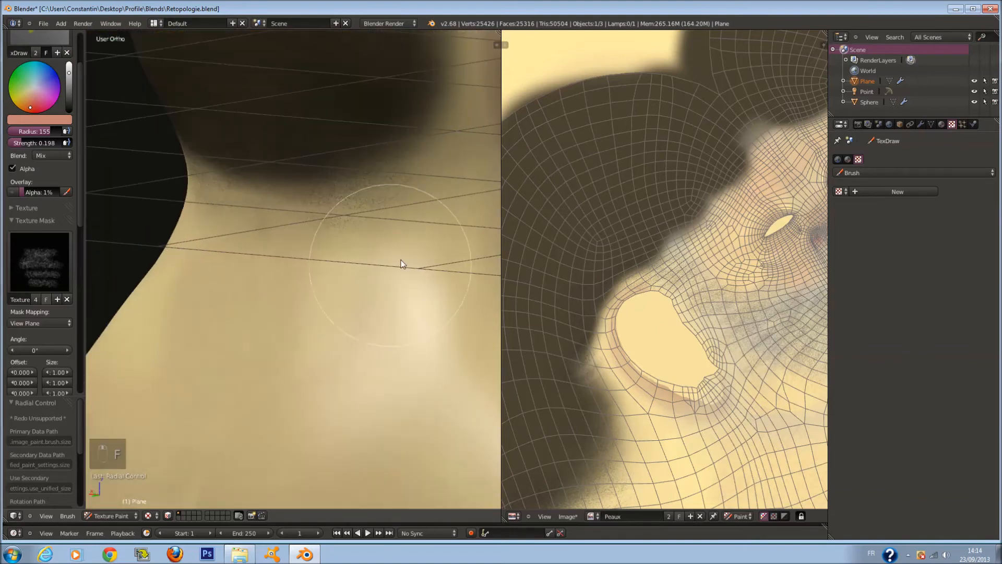
pyautogui.press('f')
pyautogui.click(411, 215)
pyautogui.moveTo(486, 195); pyautogui.dragTo(414, 181, button='middle')
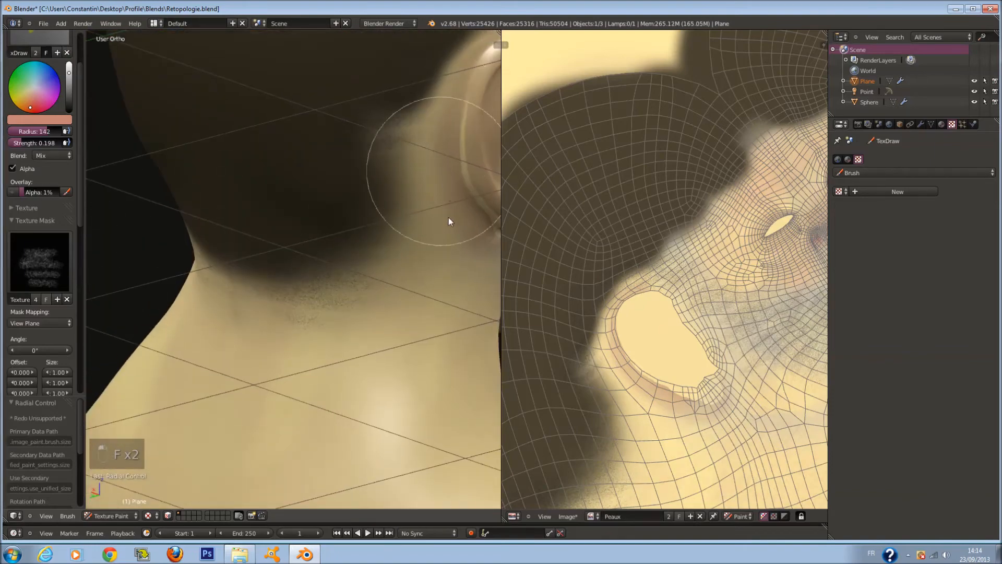
# Step: Set the brush radius to 190 and tint the ear islands with salmon on the Peaux image
pyautogui.moveTo(340, 219); pyautogui.dragTo(558, 317, button='middle')
pyautogui.scroll(-2, 663, 324)
pyautogui.moveTo(695, 355); pyautogui.dragTo(583, 172, button='middle')
pyautogui.moveTo(655, 412)
pyautogui.mouseDown(button='middle')
pyautogui.moveTo(561, 282)
pyautogui.moveTo(815, 214)
pyautogui.moveTo(698, 254)
pyautogui.mouseUp(button='middle')
pyautogui.scroll(3, 697, 254)
pyautogui.press('f')
pyautogui.click(714, 260)
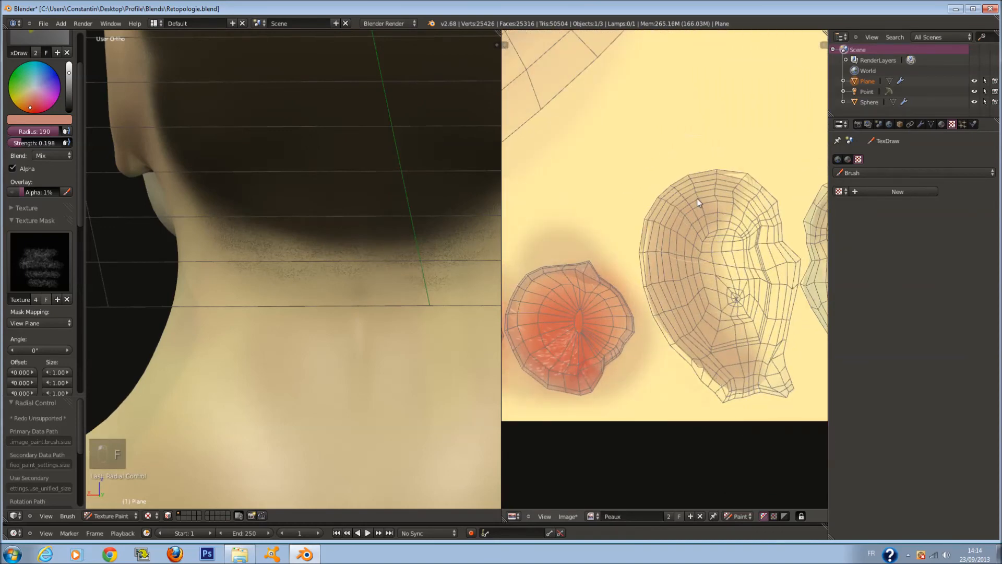
pyautogui.moveTo(699, 201); pyautogui.dragTo(606, 227, button='middle')
pyautogui.moveTo(823, 249); pyautogui.dragTo(749, 238, button='middle')
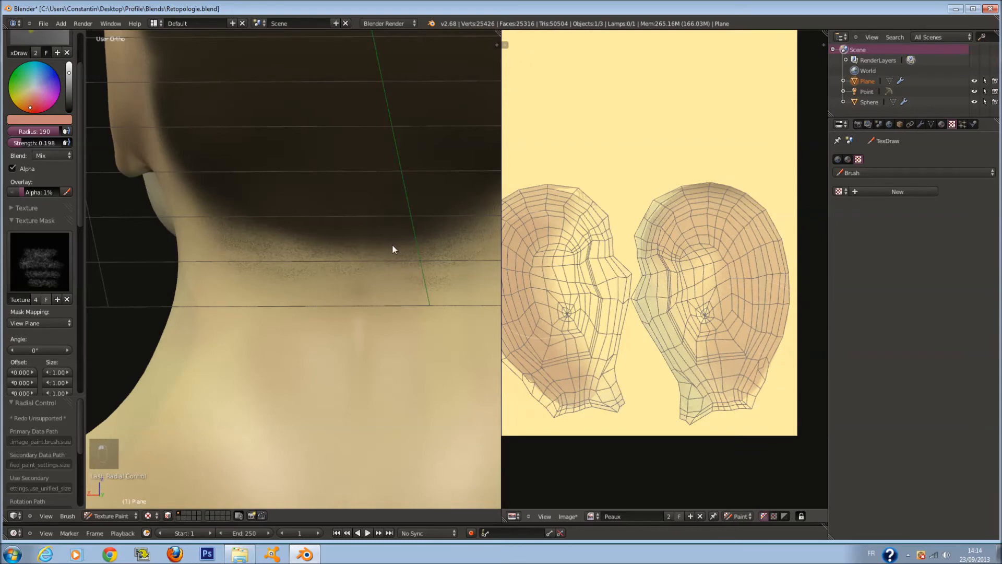
# Step: Change the brush colour to bright red and lightly tint both ear islands on the Peaux image
pyautogui.moveTo(716, 206)
pyautogui.mouseDown()
pyautogui.moveTo(759, 346)
pyautogui.moveTo(746, 230)
pyautogui.mouseUp()
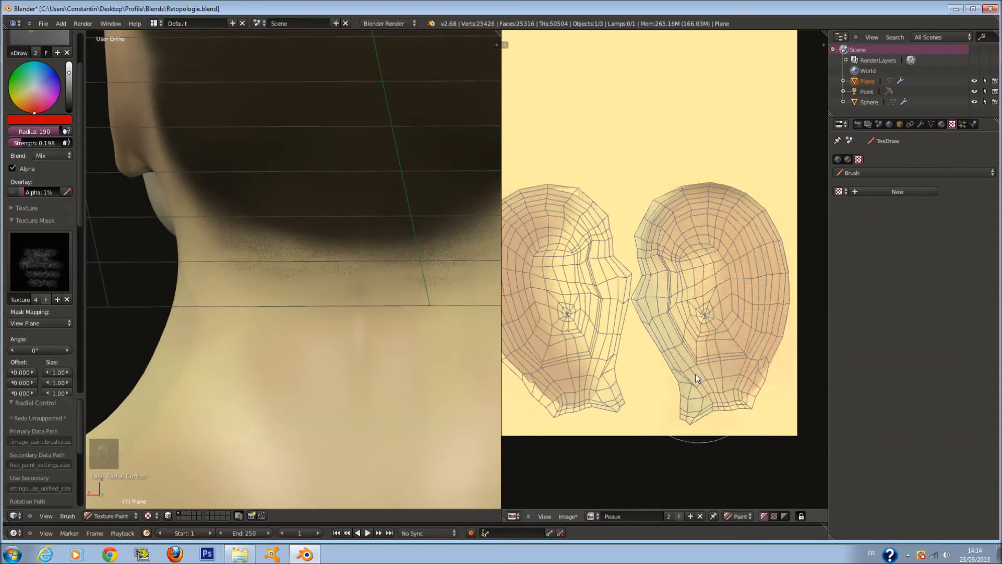
pyautogui.moveTo(597, 246); pyautogui.dragTo(633, 229, button='middle')
pyautogui.moveTo(547, 255)
pyautogui.mouseDown()
pyautogui.moveTo(590, 382)
pyautogui.moveTo(547, 254)
pyautogui.moveTo(608, 174)
pyautogui.mouseUp()
# Step: Try a red tint on the forehead with a brush radius of 167
pyautogui.scroll(-5, 148, 206)
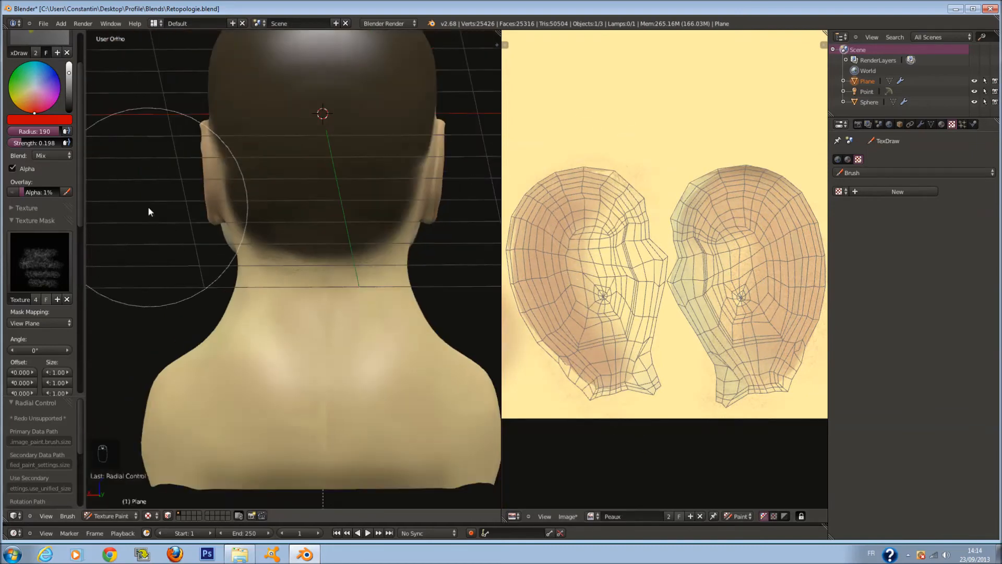
pyautogui.moveTo(148, 205); pyautogui.dragTo(298, 208, button='middle')
pyautogui.scroll(5, 334, 199)
pyautogui.press('f')
pyautogui.click(311, 181)
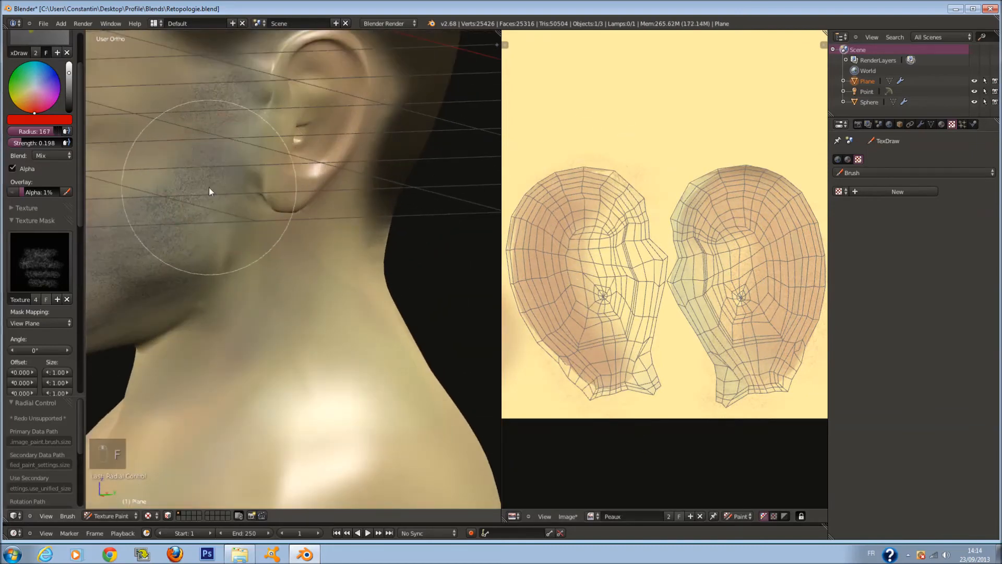
pyautogui.scroll(-4, 209, 187)
pyautogui.moveTo(209, 187); pyautogui.dragTo(290, 189, button='middle')
pyautogui.scroll(2, 308, 177)
pyautogui.moveTo(321, 102); pyautogui.dragTo(303, 198, button='middle')
pyautogui.scroll(1, 301, 202)
pyautogui.press('f')
pyautogui.scroll(2, 340, 249)
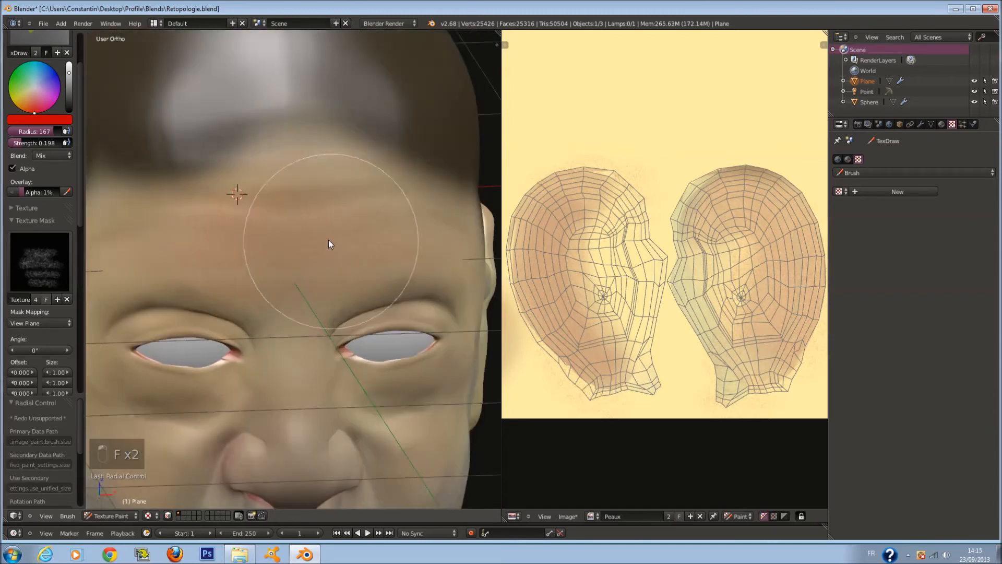
pyautogui.hotkey('ctrl', 'z')
# Step: Lower the brush strength to 0.073 and the radius to 83, and redden the side of the nose
pyautogui.press('f')
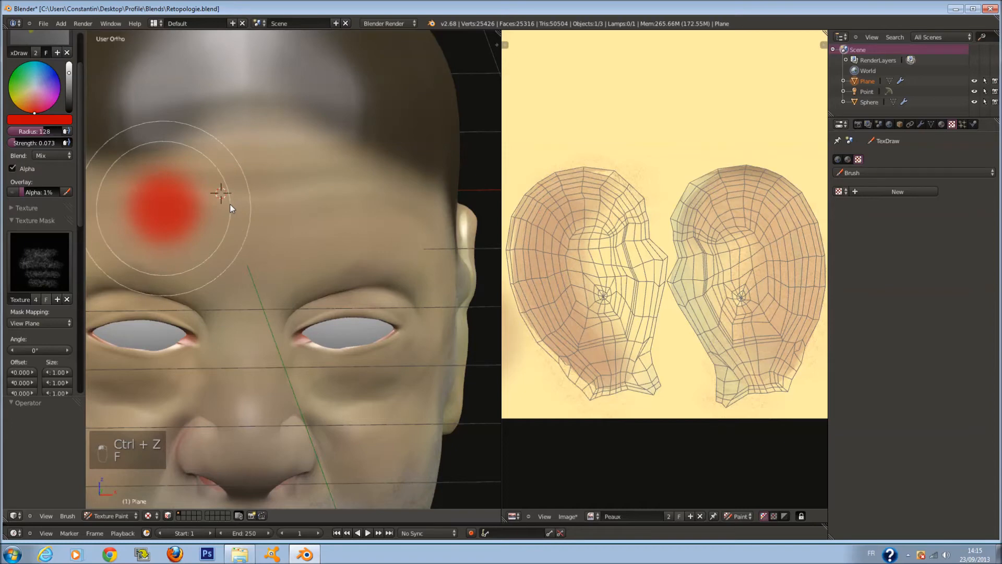
pyautogui.click(232, 208)
pyautogui.moveTo(256, 301)
pyautogui.mouseDown(button='middle')
pyautogui.moveTo(270, 213)
pyautogui.moveTo(246, 232)
pyautogui.mouseUp(button='middle')
pyautogui.scroll(1, 266, 232)
pyautogui.press('f')
pyautogui.click(293, 233)
pyautogui.moveTo(385, 277); pyautogui.dragTo(304, 248, button='middle')
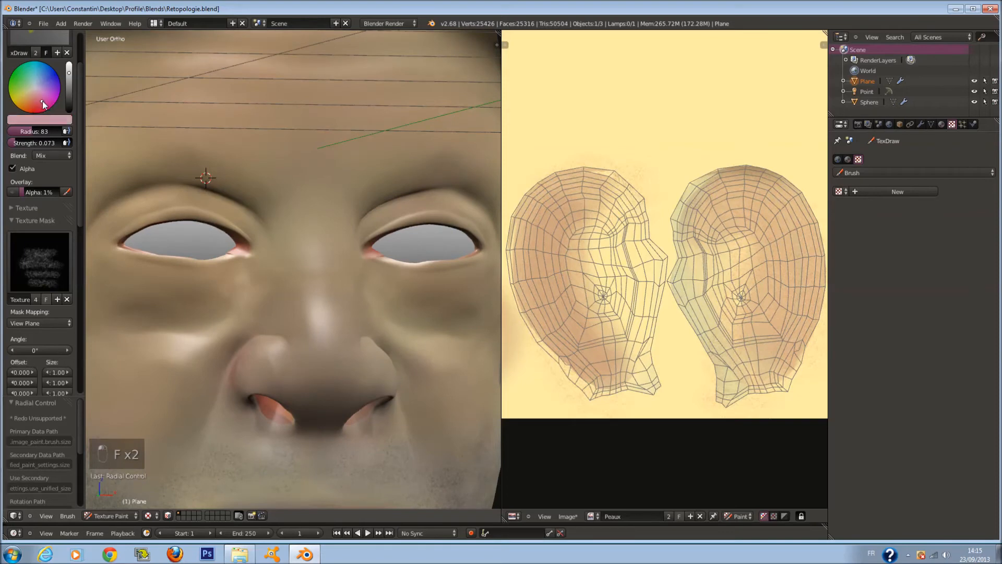
# Step: Darken the brush colour to a muted rose and set the radius to 104 and the strength to 0.292
pyautogui.scroll(-3, 40, 108)
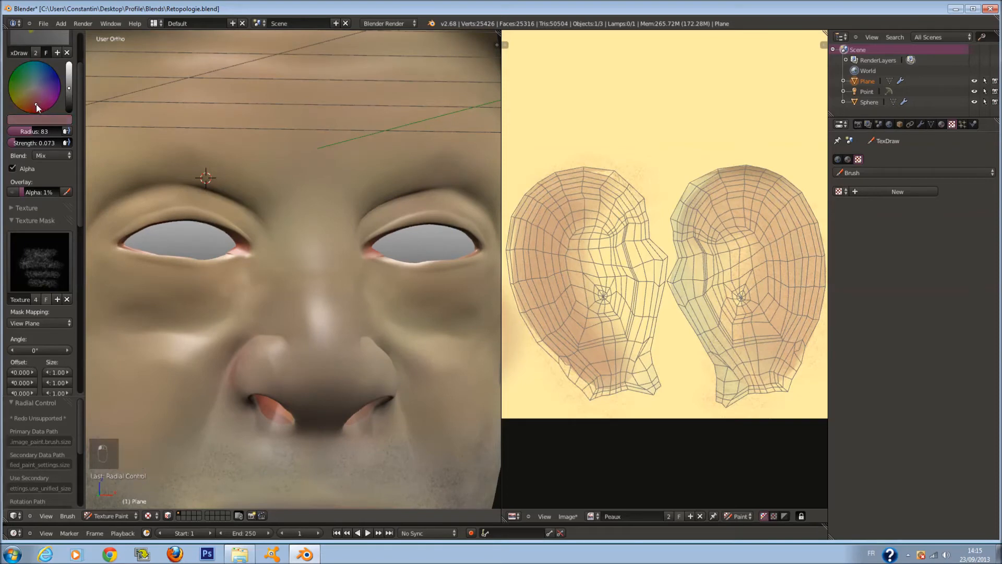
pyautogui.moveTo(25, 143); pyautogui.dragTo(29, 143)
pyautogui.press('f')
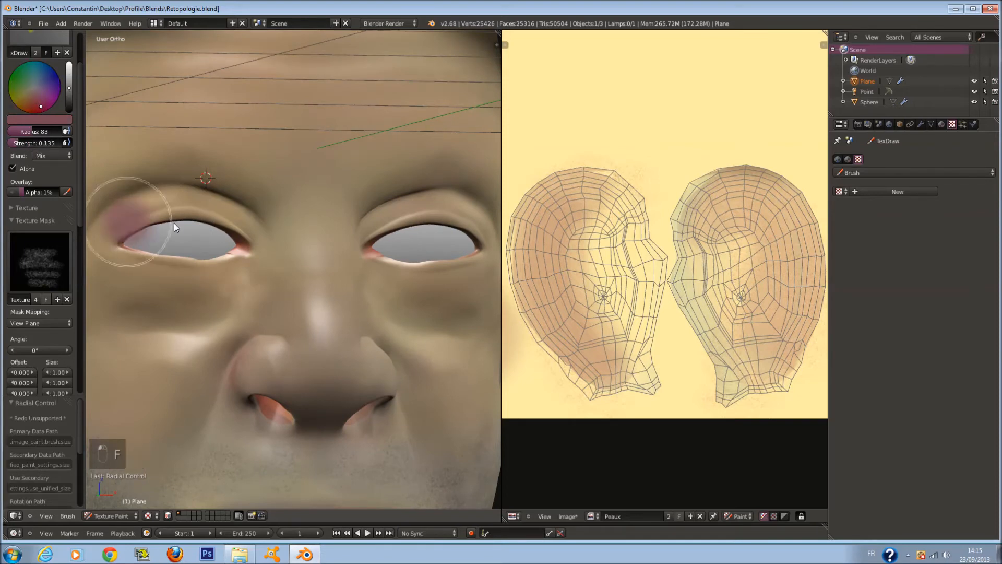
pyautogui.click(185, 225)
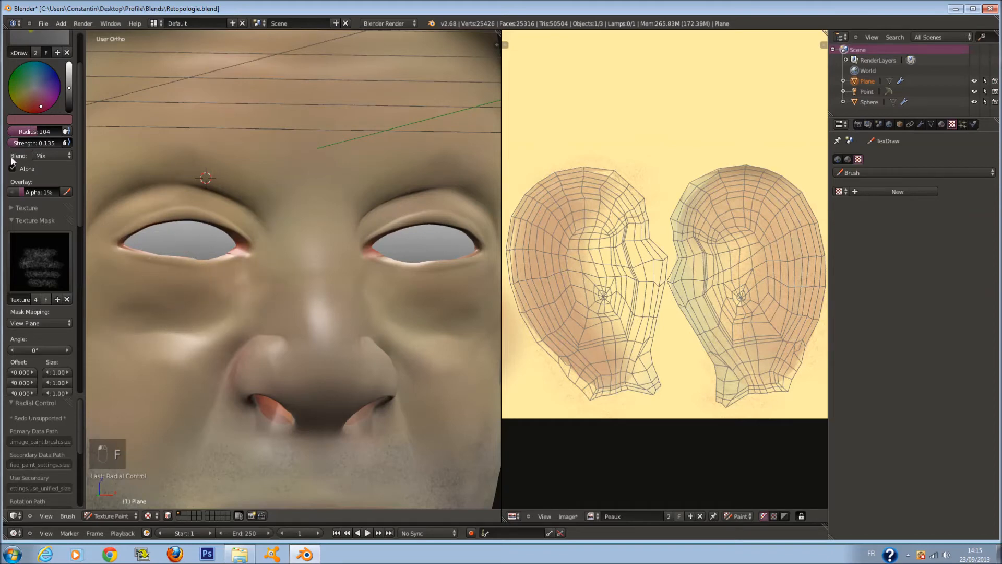
pyautogui.moveTo(24, 143); pyautogui.dragTo(37, 142)
pyautogui.moveTo(201, 294); pyautogui.dragTo(189, 283, button='middle')
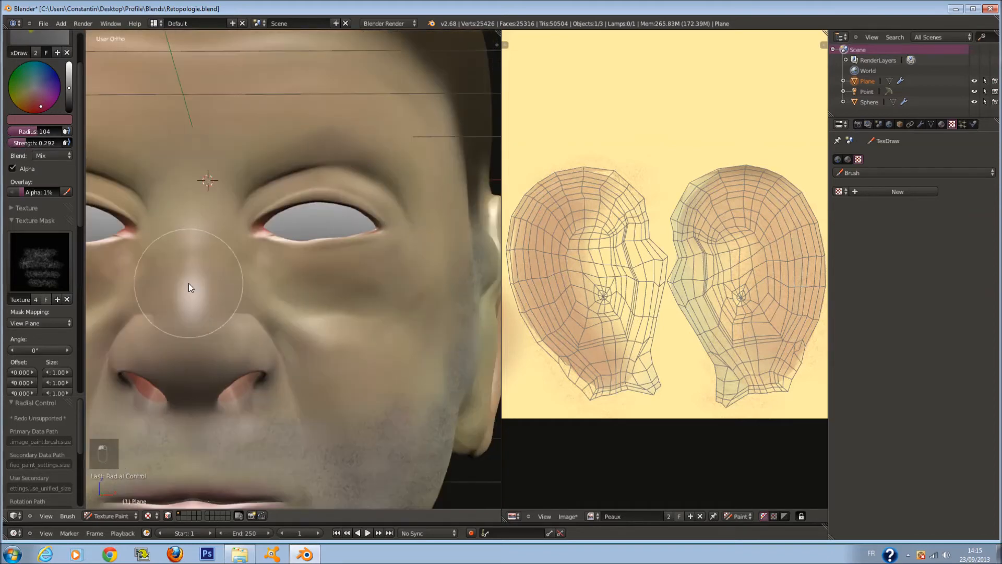
# Step: Change the brush to a light neutral grey with radius 107 and brush it over the nose bridge
pyautogui.click(69, 81)
pyautogui.click(36, 86)
pyautogui.moveTo(95, 107); pyautogui.dragTo(156, 133, button='middle')
pyautogui.press('f')
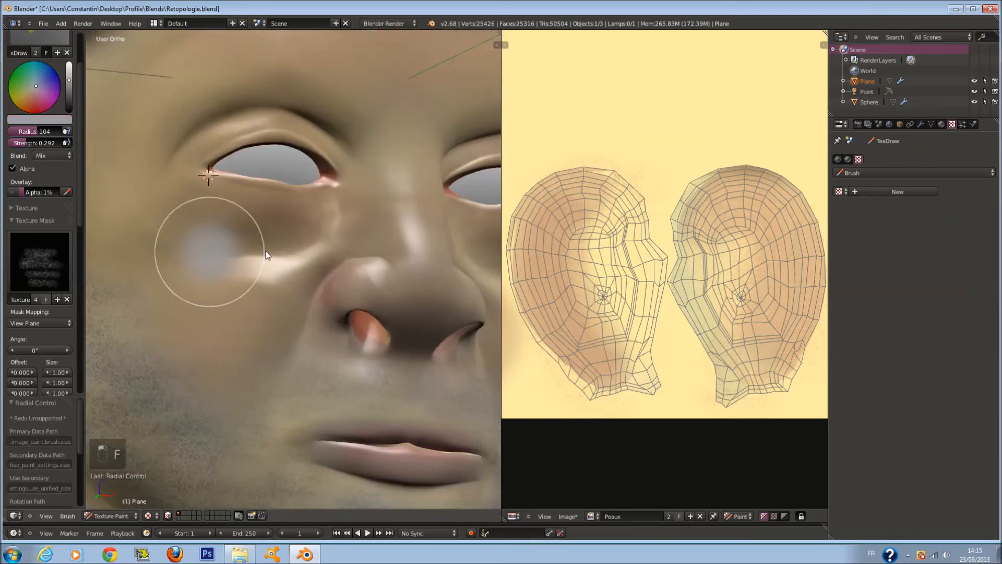
pyautogui.click(265, 246)
pyautogui.moveTo(265, 245); pyautogui.dragTo(230, 257, button='middle')
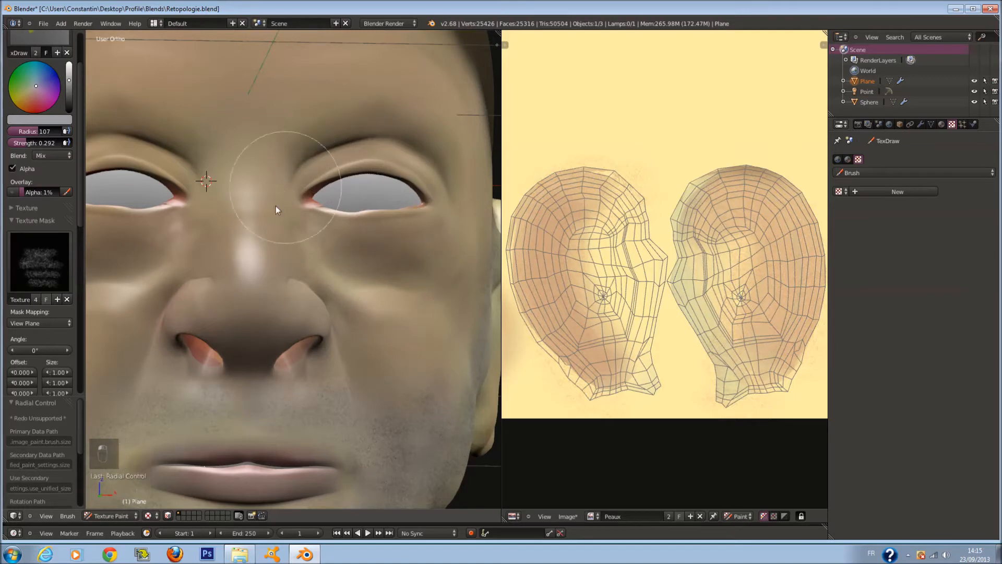
# Step: Save the file, overwriting Retopologie.blend
pyautogui.scroll(-6, 219, 230)
pyautogui.scroll(1, 261, 270)
pyautogui.moveTo(262, 270); pyautogui.dragTo(305, 265, button='middle')
pyautogui.hotkey('ctrl', 's')
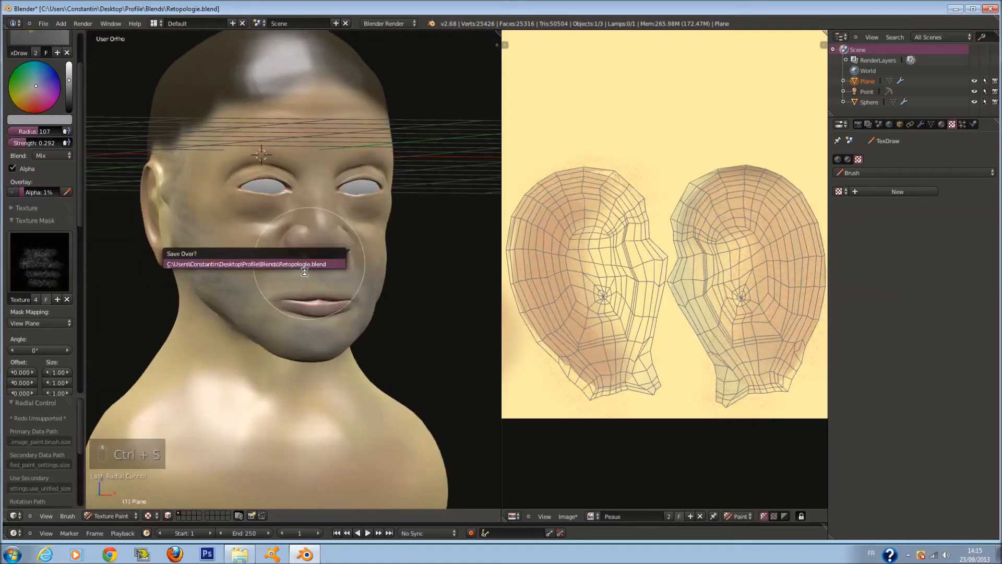
pyautogui.click(305, 264)
# Step: Change the brush colour to a dusty rose, set the radius to 125 and tint the nose
pyautogui.click(36, 106)
pyautogui.scroll(4, 220, 207)
pyautogui.press('f')
pyautogui.click(230, 204)
pyautogui.scroll(-1, 365, 160)
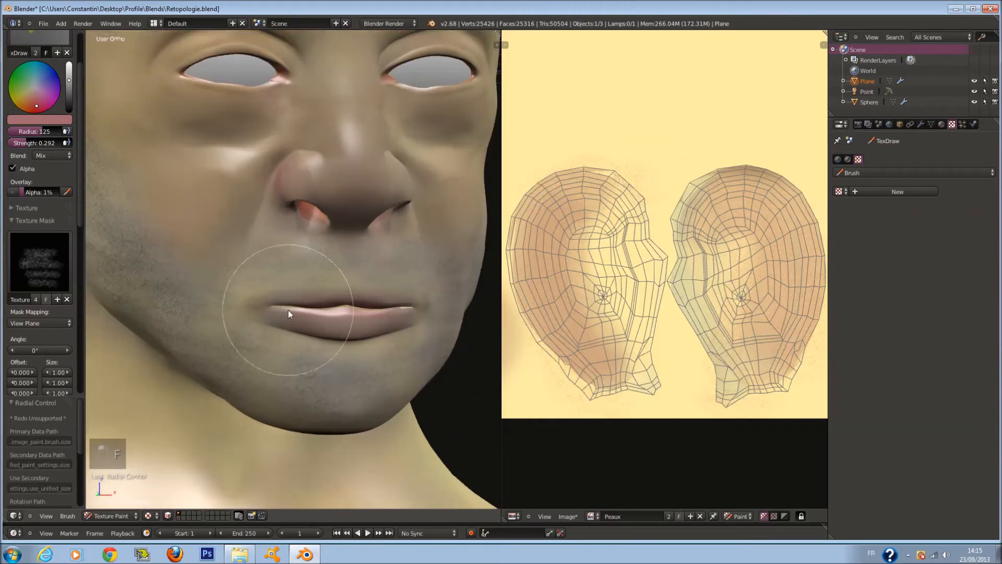
pyautogui.moveTo(272, 204); pyautogui.dragTo(224, 146, button='middle')
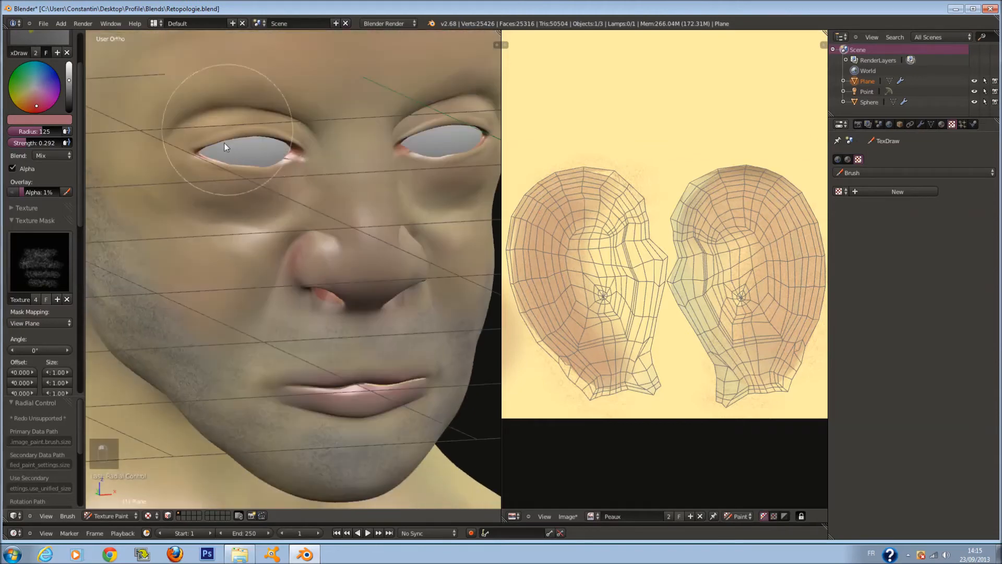
pyautogui.moveTo(306, 146); pyautogui.dragTo(331, 142, button='middle')
# Step: Save over Retopologie.blend again and show the head in front view
pyautogui.scroll(-4, 339, 151)
pyautogui.hotkey('ctrl', 's')
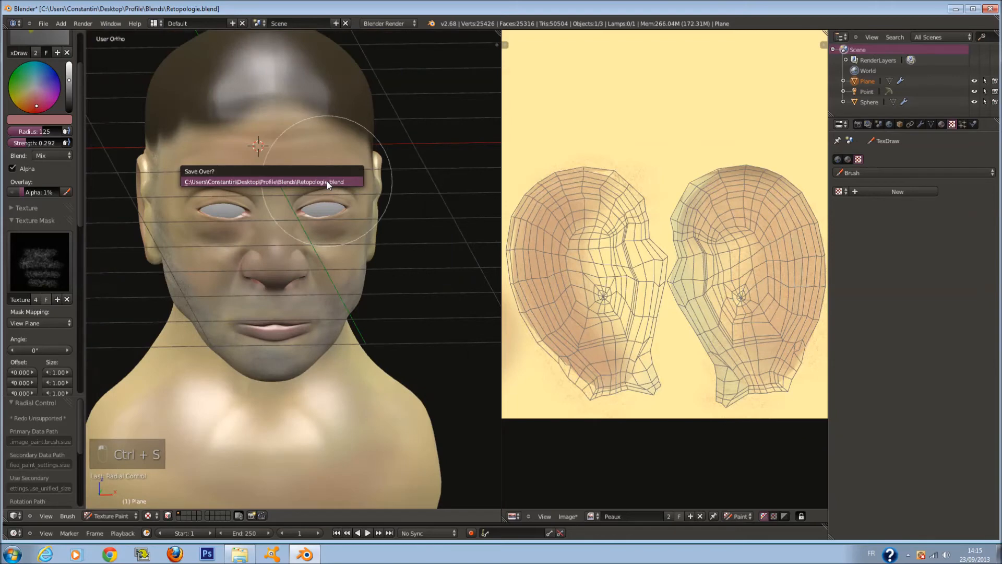
pyautogui.click(327, 181)
pyautogui.scroll(2, 321, 126)
pyautogui.press('KP_1')
pyautogui.keyDown('shift'); pyautogui.scroll(10, 334, 94); pyautogui.keyUp('shift')
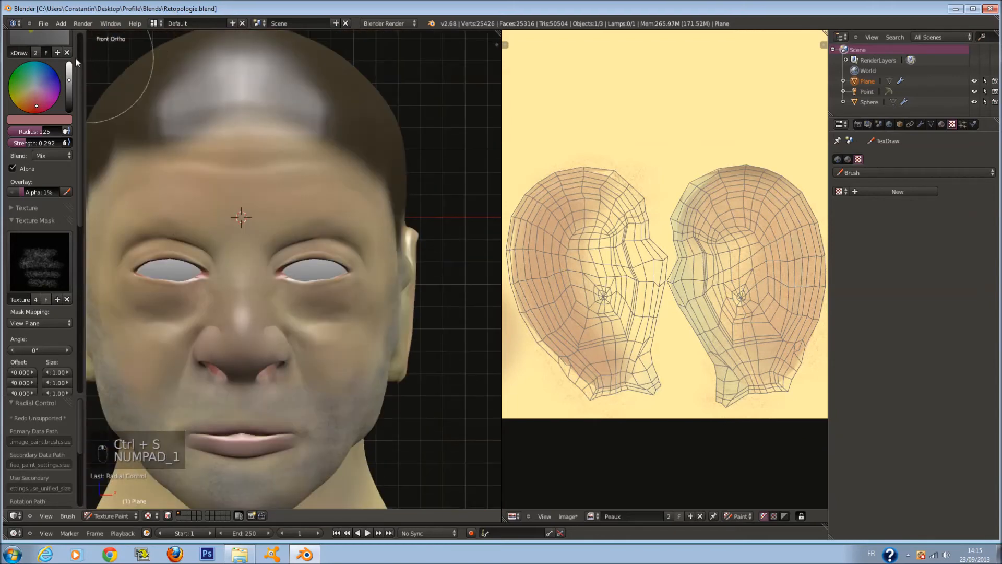
# Step: Change the brush to a very dark brown with radius 74 and try an eyebrow stroke above the head's left eye
pyautogui.moveTo(69, 92); pyautogui.dragTo(68, 100)
pyautogui.scroll(4, 232, 221)
pyautogui.press('f')
pyautogui.click(217, 216)
pyautogui.press('f')
pyautogui.click(251, 183)
pyautogui.click(26, 95)
pyautogui.click(30, 105)
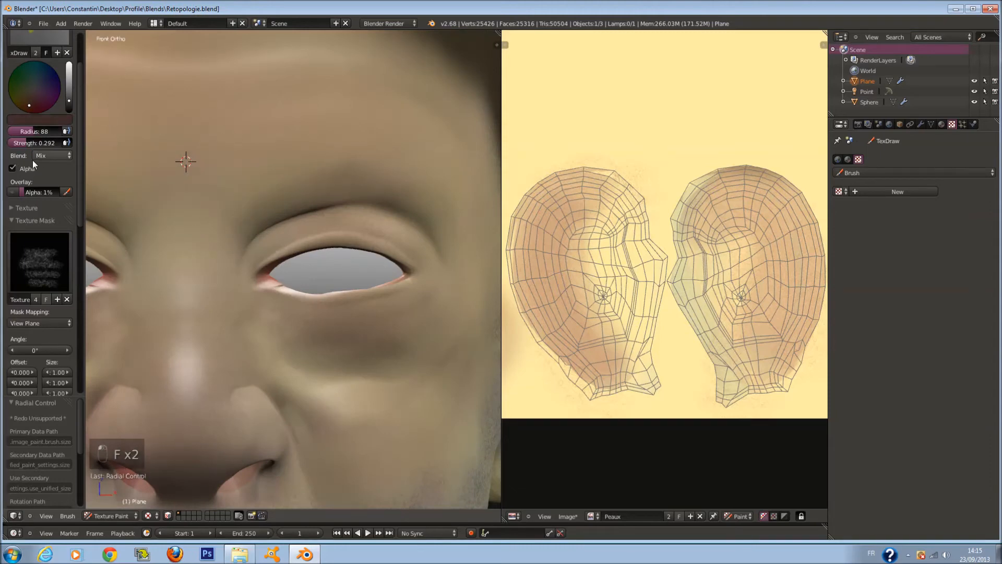
pyautogui.press('f')
pyautogui.click(259, 184)
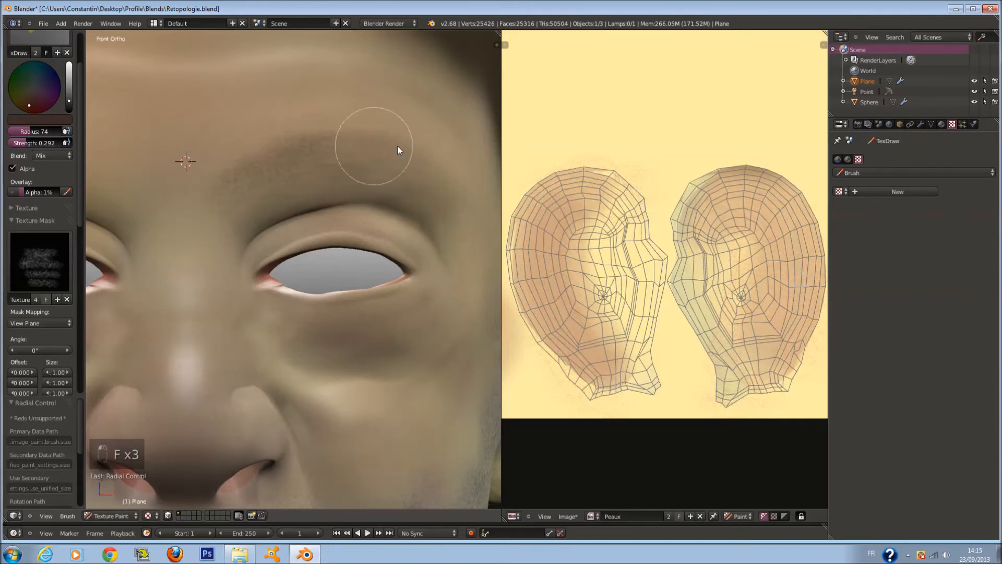
# Step: Undo the eyebrow stroke and repaint the left eyebrow more faintly, reducing the brush radius to 59
pyautogui.scroll(-3, 372, 142)
pyautogui.keyDown('ctrl'); pyautogui.scroll(-2, 372, 145); pyautogui.keyUp('ctrl')
pyautogui.hotkey('ctrl', 'z')
pyautogui.scroll(3, 372, 146)
pyautogui.press('f')
pyautogui.click(368, 148)
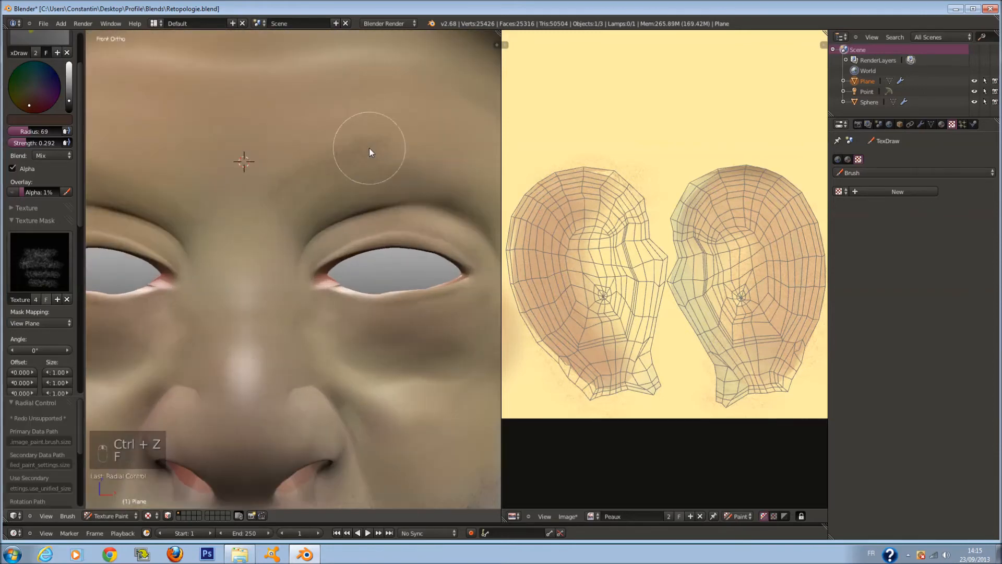
pyautogui.scroll(-2, 369, 148)
pyautogui.press('f')
pyautogui.click(325, 186)
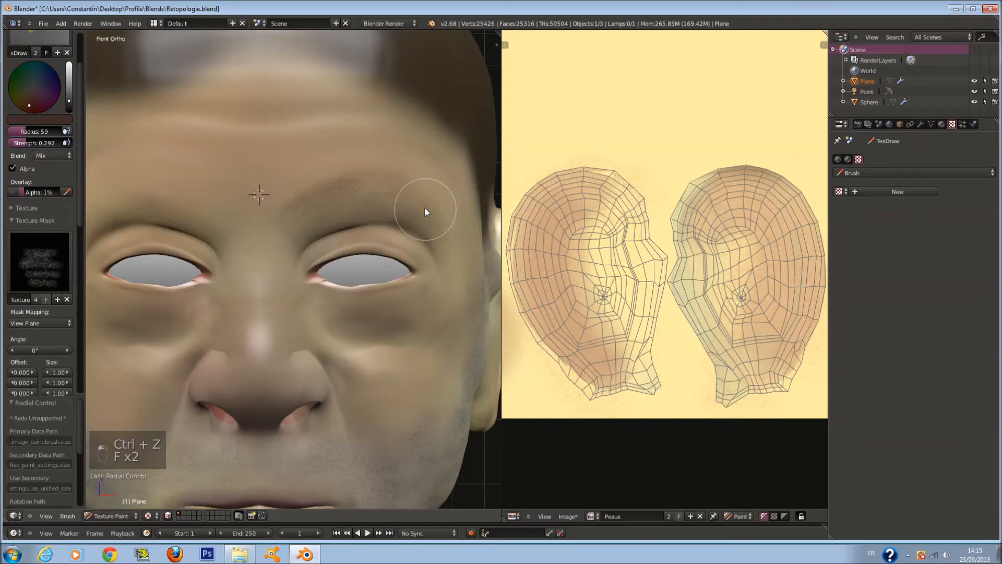
pyautogui.hotkey('ctrl', 'z')
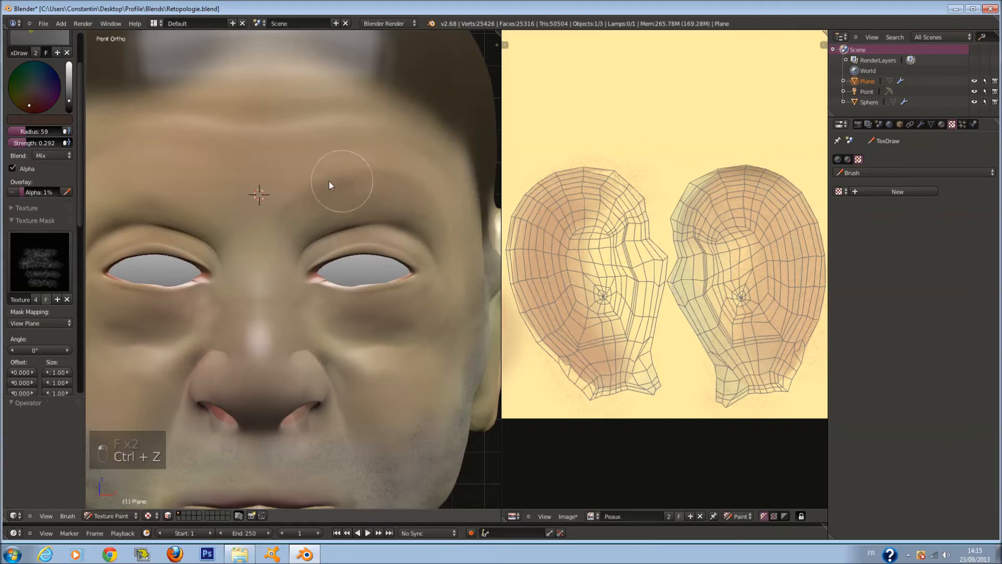
# Step: Set the brush radius to 56 and paint a matching faint eyebrow above the head's right eye
pyautogui.keyDown('ctrl'); pyautogui.scroll(-4, 293, 191); pyautogui.keyUp('ctrl')
pyautogui.press('f')
pyautogui.click(234, 197)
pyautogui.moveTo(233, 198)
pyautogui.mouseDown()
pyautogui.moveTo(280, 199)
pyautogui.moveTo(330, 221)
pyautogui.mouseUp()
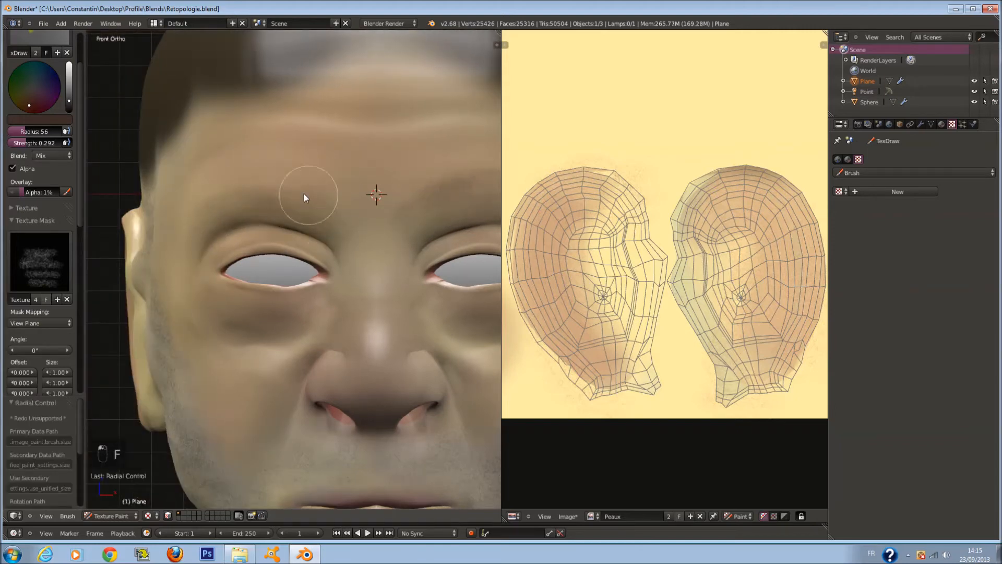
pyautogui.scroll(-4, 361, 206)
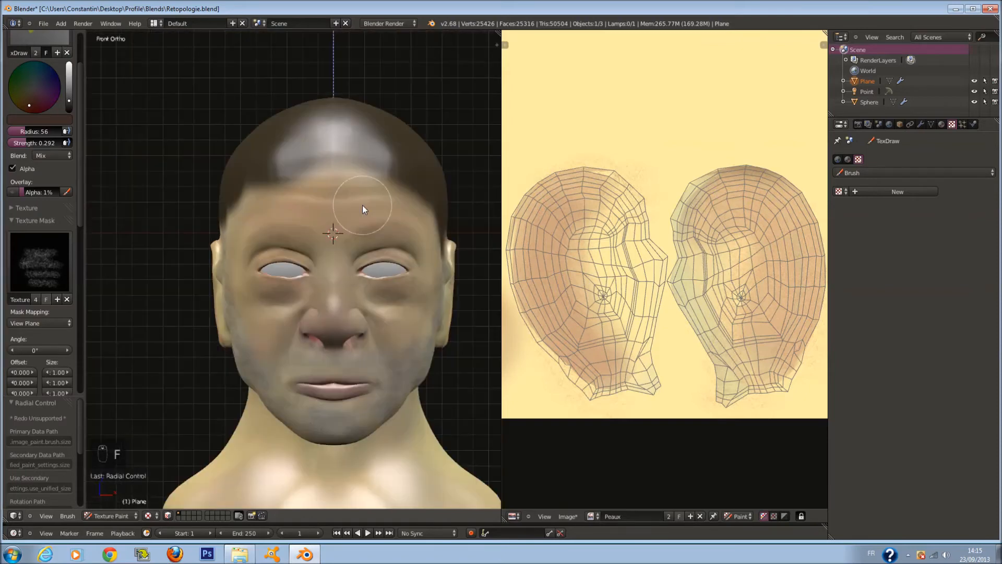
# Step: Save over Retopologie.blend and orbit the bust to a three-quarter view
pyautogui.keyDown('ctrl'); pyautogui.scroll(4, 362, 205); pyautogui.keyUp('ctrl')
pyautogui.hotkey('ctrl', 's')
pyautogui.click(363, 206)
pyautogui.scroll(-3, 361, 208)
pyautogui.moveTo(355, 211); pyautogui.dragTo(412, 224, button='middle')
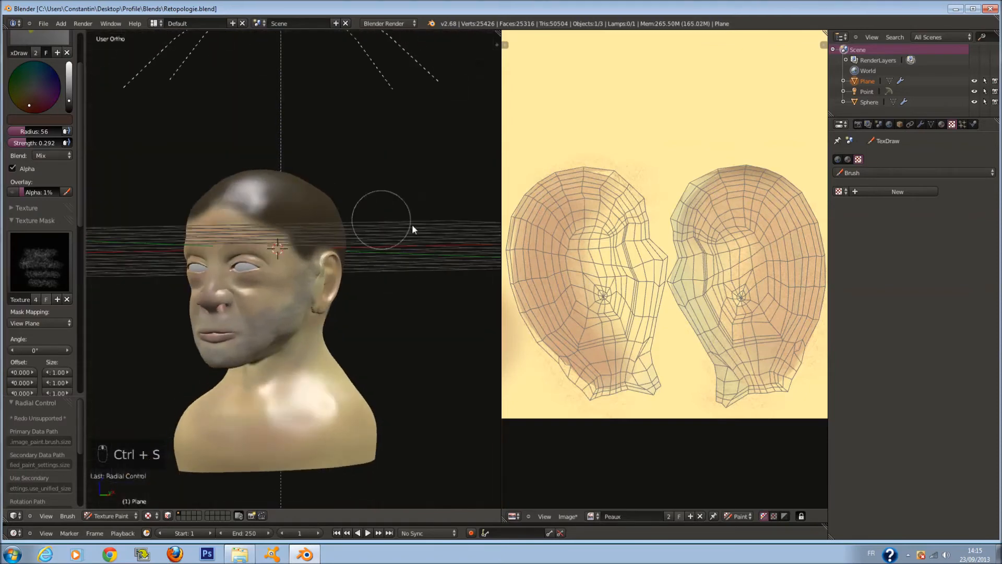
# Step: Show the brush's texture settings and assign the existing Texture to the TexDraw brush
pyautogui.click(941, 123)
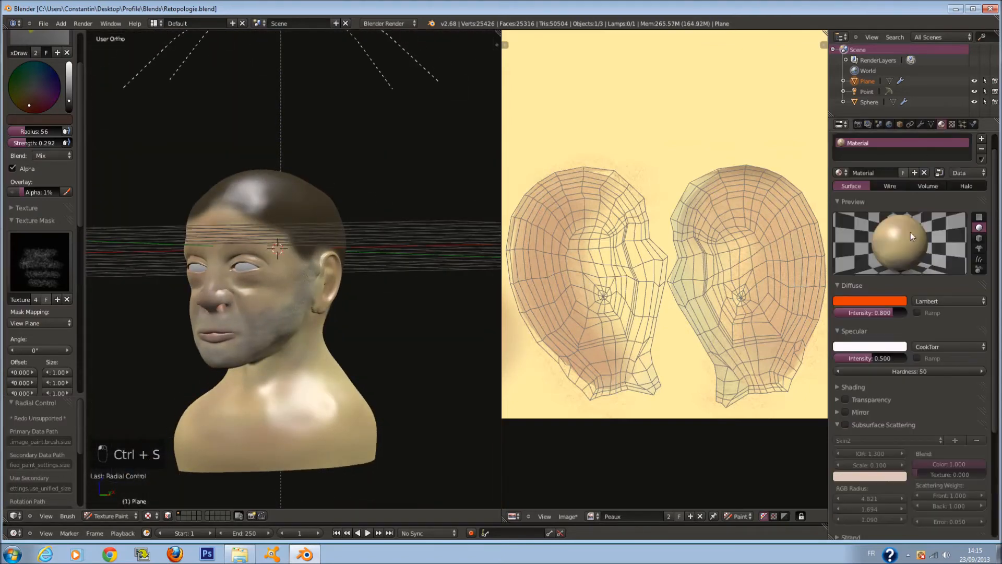
pyautogui.click(951, 125)
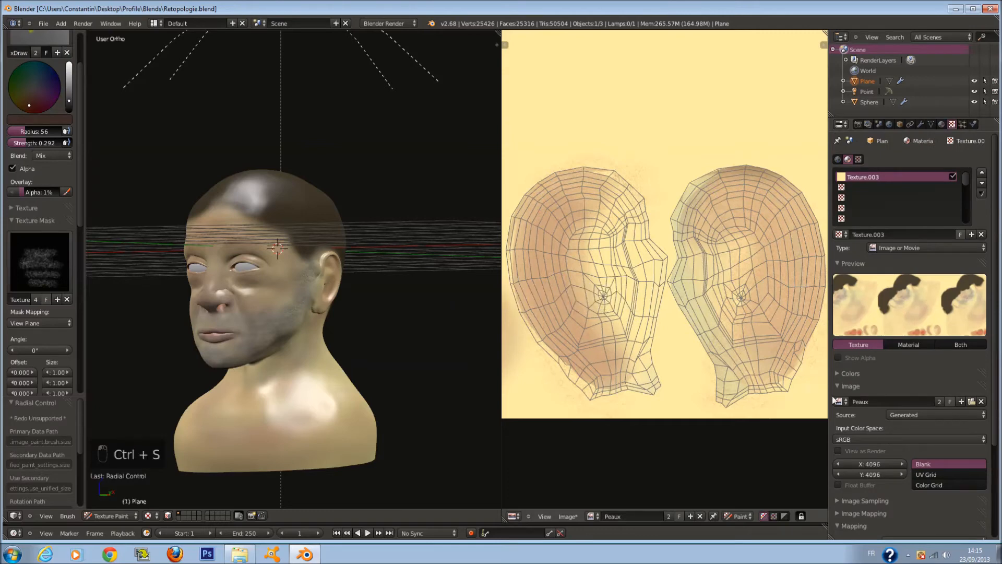
pyautogui.click(67, 272)
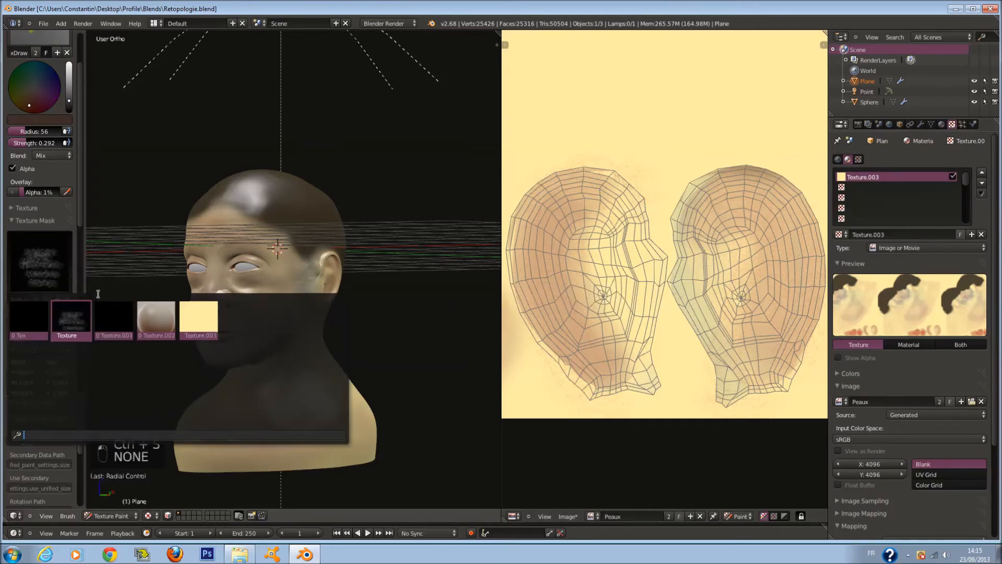
pyautogui.click(72, 317)
pyautogui.click(858, 160)
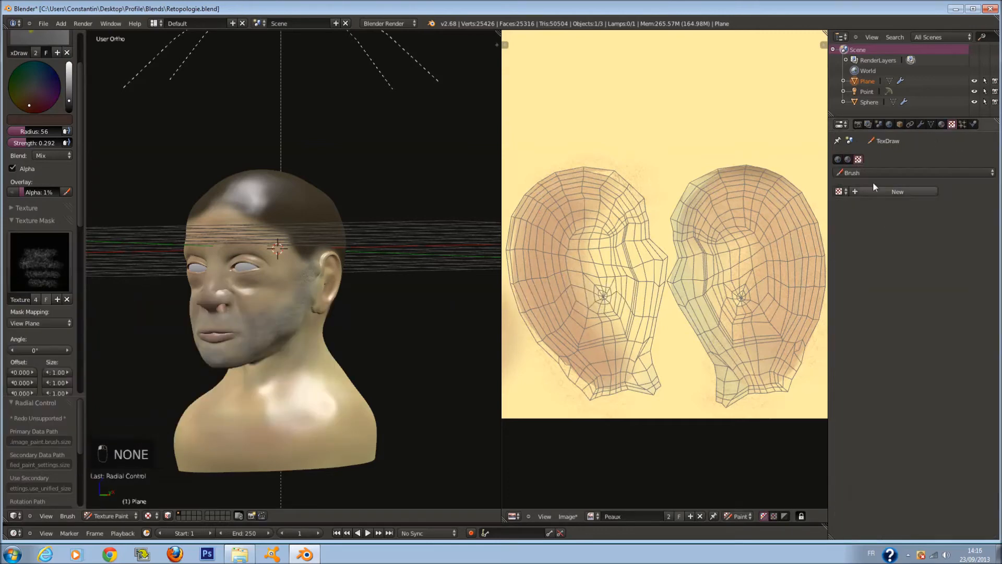
pyautogui.click(840, 192)
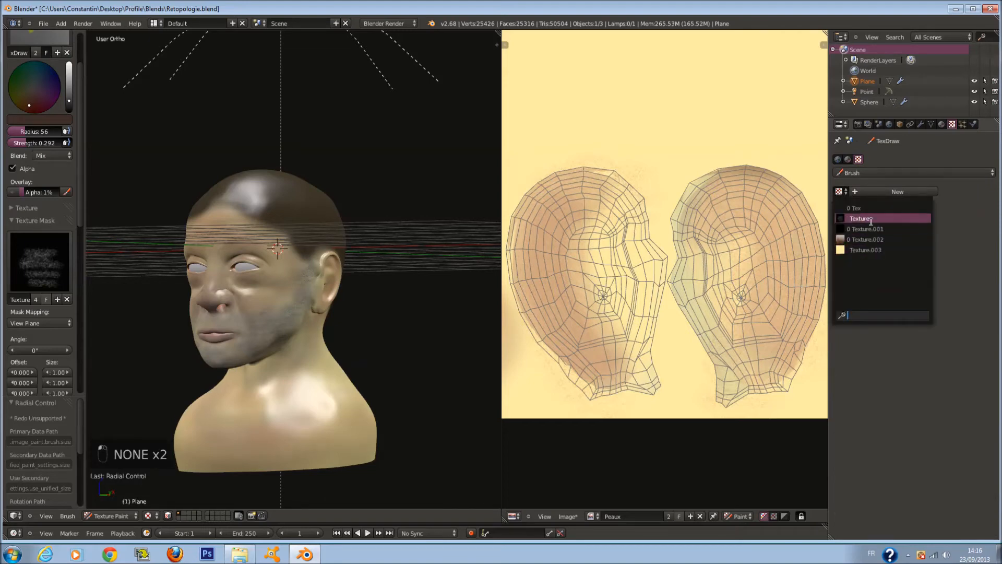
pyautogui.click(867, 218)
# Step: Replace the texture's image with straigth_up_1.png from the Brush folder and return to the front view
pyautogui.click(979, 360)
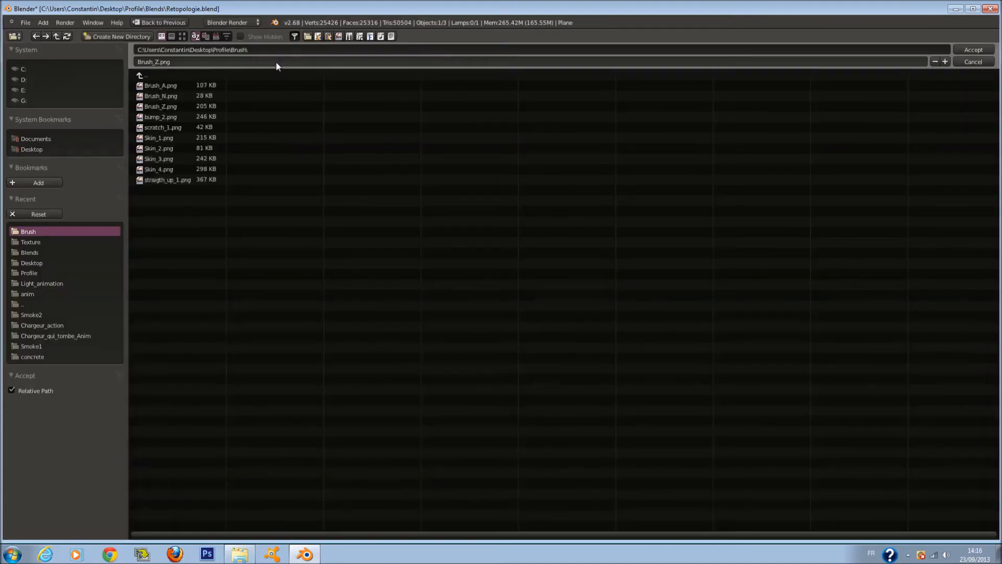
pyautogui.click(182, 36)
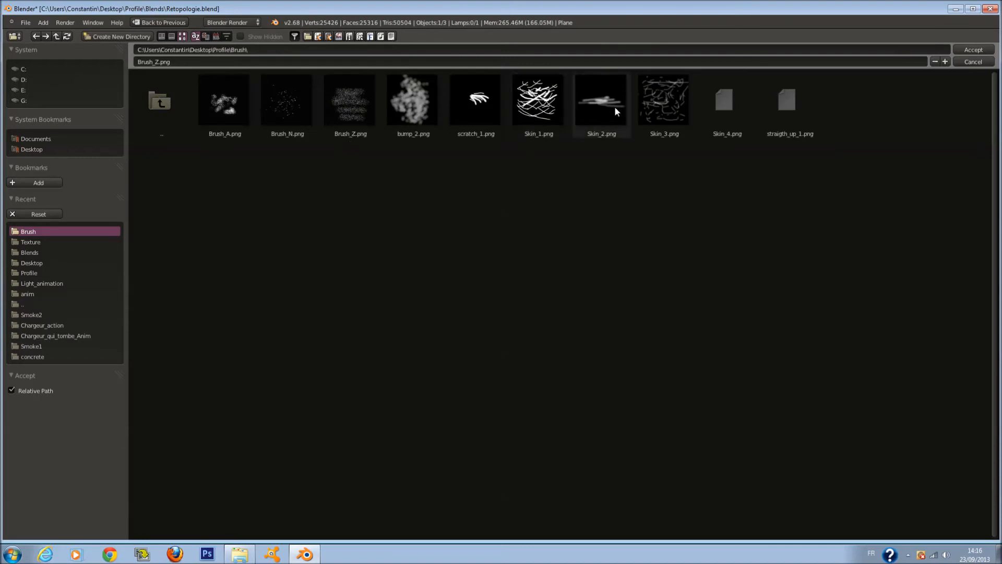
pyautogui.click(817, 103)
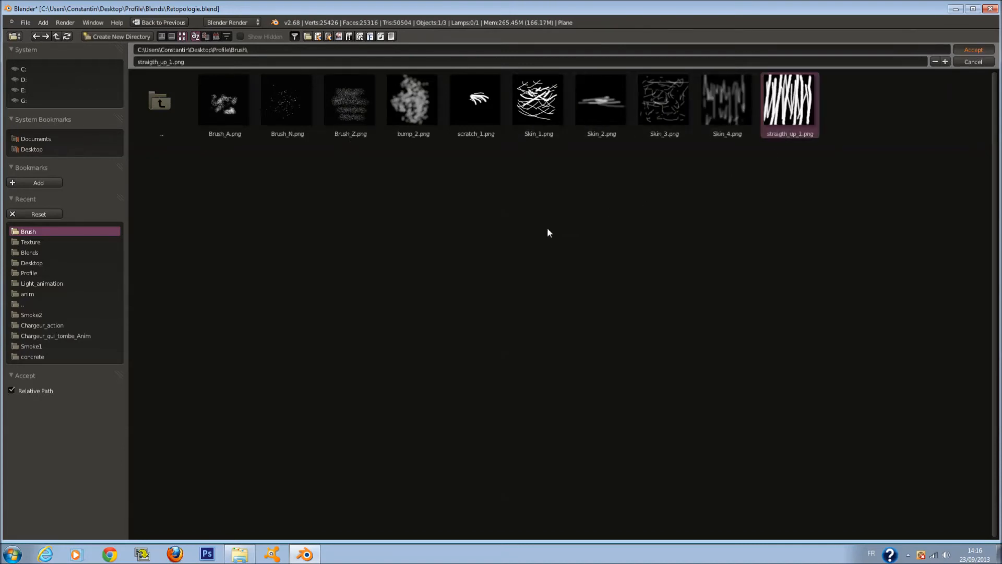
pyautogui.press('Return')
pyautogui.press('KP_1')
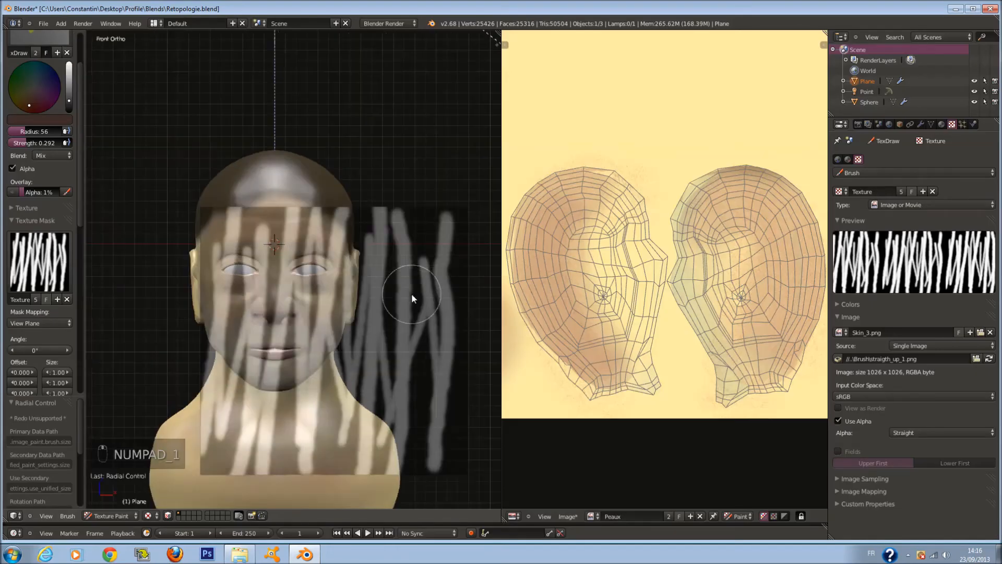
pyautogui.click(33, 323)
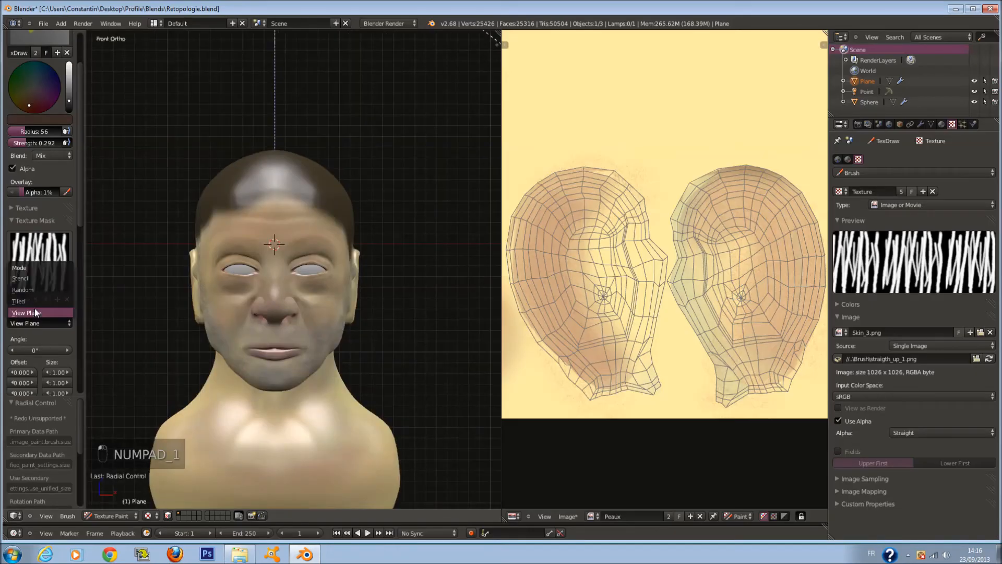
pyautogui.click(35, 305)
pyautogui.scroll(1, 278, 301)
pyautogui.scroll(3, 278, 302)
pyautogui.click(28, 323)
pyautogui.click(57, 270)
pyautogui.scroll(-2, 278, 252)
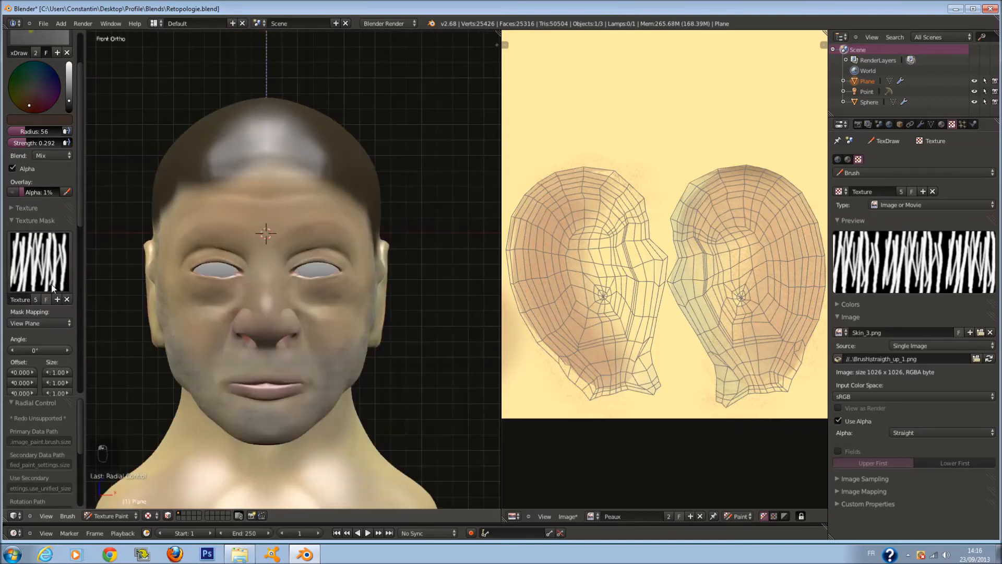
# Step: Unlink the texture from the brush's main Texture slot, keeping it only as the Texture Mask
pyautogui.click(26, 211)
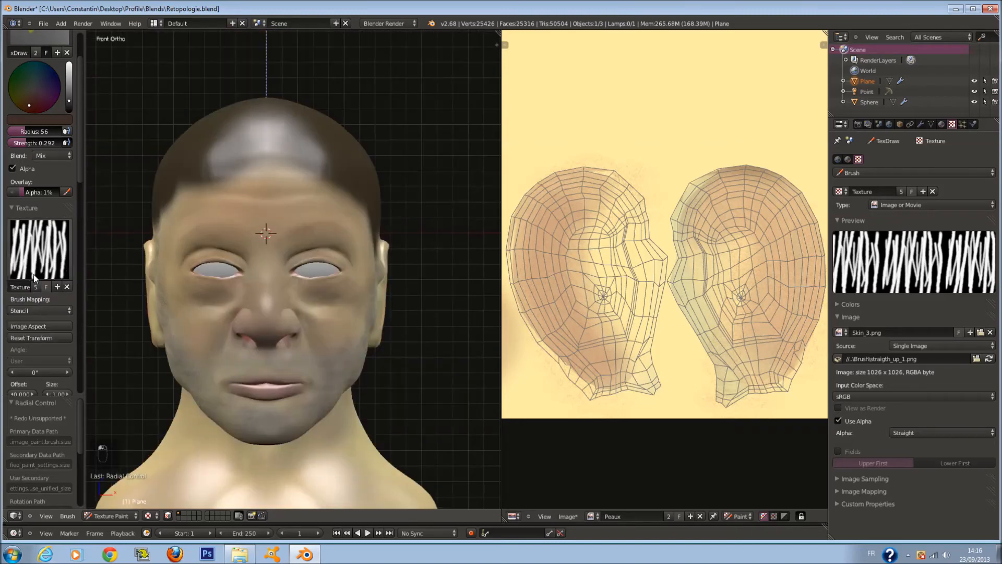
pyautogui.click(68, 286)
pyautogui.click(35, 211)
# Step: Brighten the brush colour to a strong red and try a stroke on the middle of the lower lip
pyautogui.scroll(4, 239, 338)
pyautogui.scroll(-1, 240, 338)
pyautogui.keyDown('shift'); pyautogui.scroll(-11, 241, 339); pyautogui.keyUp('shift')
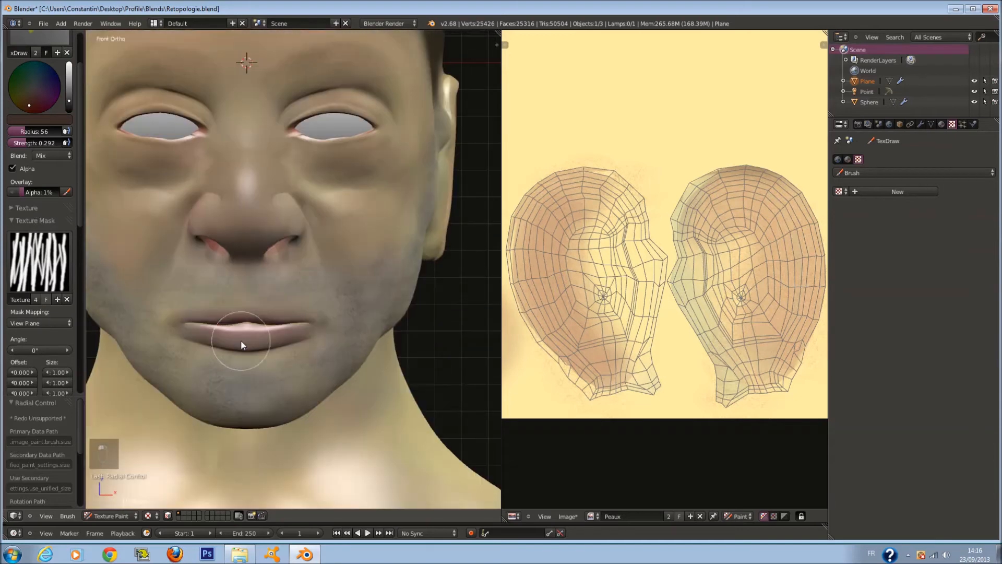
pyautogui.keyDown('ctrl'); pyautogui.scroll(-3, 240, 340); pyautogui.keyUp('ctrl')
pyautogui.scroll(1, 115, 196)
pyautogui.scroll(1, 79, 120)
pyautogui.moveTo(69, 107); pyautogui.dragTo(69, 98)
pyautogui.moveTo(29, 127); pyautogui.dragTo(33, 132)
pyautogui.keyDown('shift'); pyautogui.scroll(-5, 330, 332); pyautogui.keyUp('shift')
pyautogui.keyDown('shift'); pyautogui.scroll(-3, 332, 333); pyautogui.keyUp('shift')
pyautogui.scroll(6, 319, 271)
pyautogui.press('f')
pyautogui.click(323, 214)
pyautogui.moveTo(311, 207); pyautogui.dragTo(307, 196)
# Step: Retry the red lower-lip strokes with a brush radius of 92 and undo all of them
pyautogui.scroll(-1, 344, 210)
pyautogui.scroll(2, 343, 210)
pyautogui.keyDown('shift'); pyautogui.scroll(7, 342, 212); pyautogui.keyUp('shift')
pyautogui.hotkey('ctrl', 'z')
pyautogui.press('f')
pyautogui.click(352, 261)
pyautogui.moveTo(300, 274); pyautogui.dragTo(301, 299)
pyautogui.scroll(-1, 349, 296)
pyautogui.scroll(-4, 349, 298)
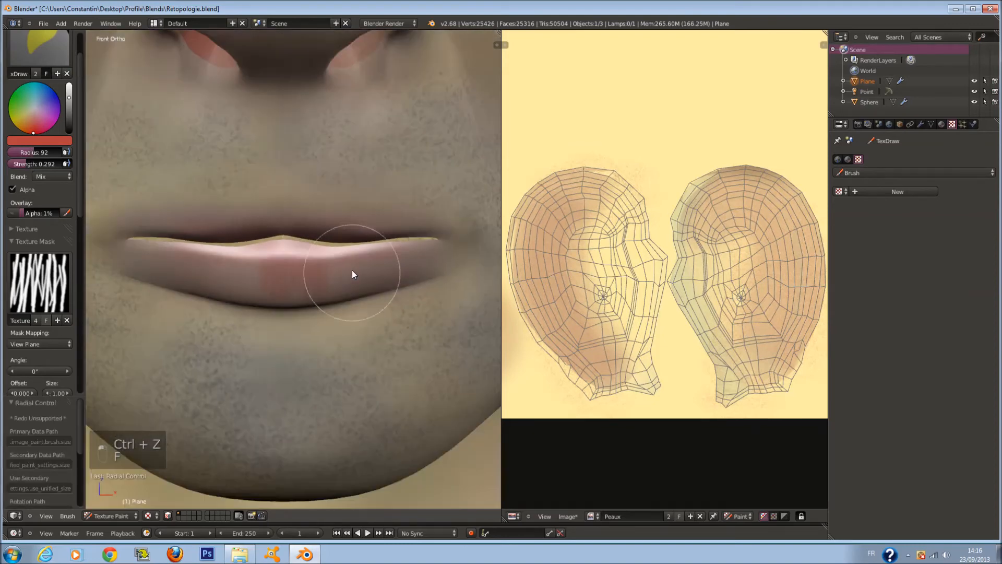
pyautogui.hotkey('ctrl', 'z')
pyautogui.hotkey('ctrl', 'z')
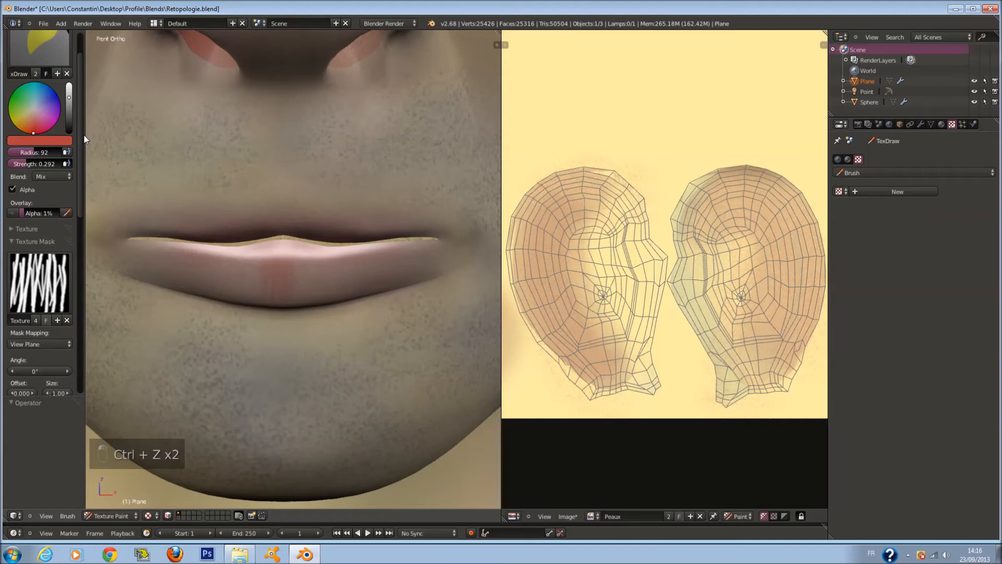
pyautogui.hotkey('ctrl', 'z')
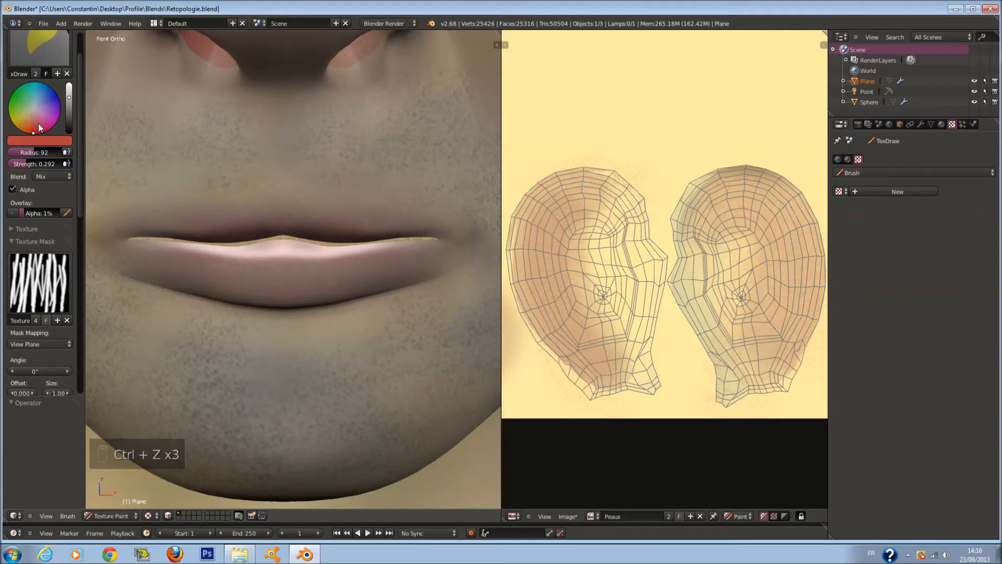
# Step: Change the brush to a salmon red with radius 73 and tint the upper and lower lips
pyautogui.click(42, 120)
pyautogui.scroll(1, 283, 229)
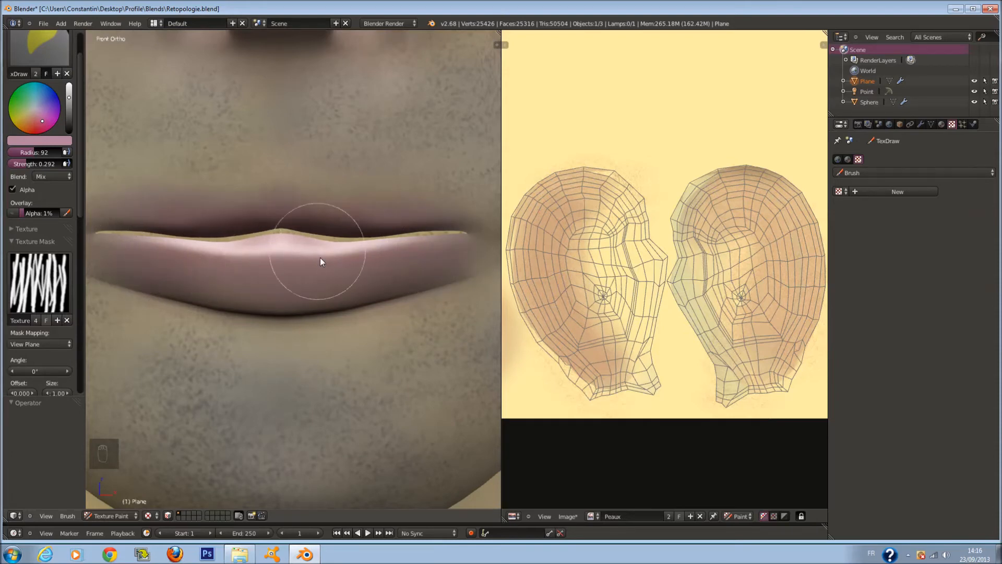
pyautogui.click(37, 129)
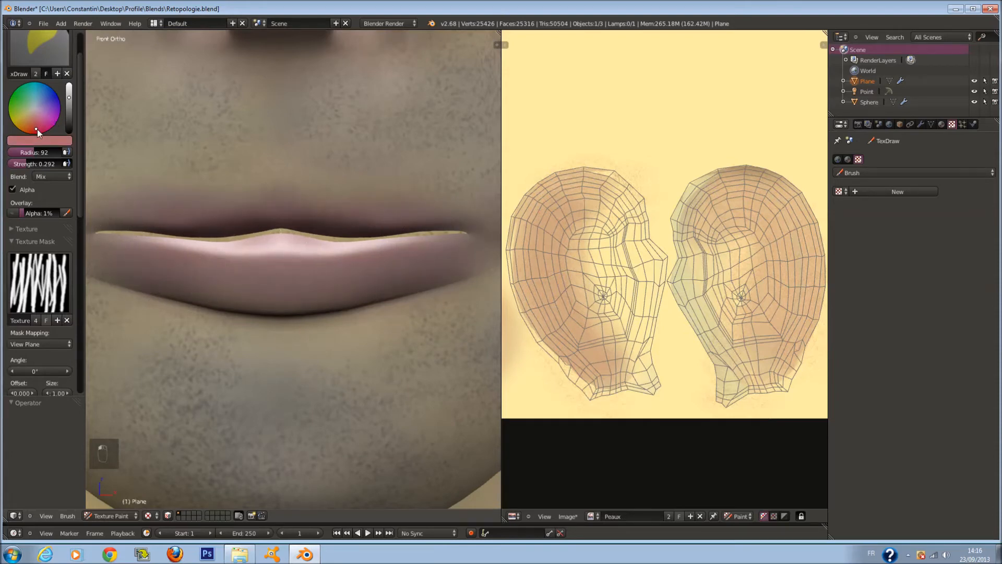
pyautogui.click(35, 131)
pyautogui.press('f')
pyautogui.click(149, 230)
pyautogui.moveTo(237, 219)
pyautogui.mouseDown()
pyautogui.moveTo(268, 241)
pyautogui.moveTo(305, 228)
pyautogui.moveTo(385, 264)
pyautogui.moveTo(321, 240)
pyautogui.moveTo(163, 250)
pyautogui.moveTo(148, 273)
pyautogui.mouseUp()
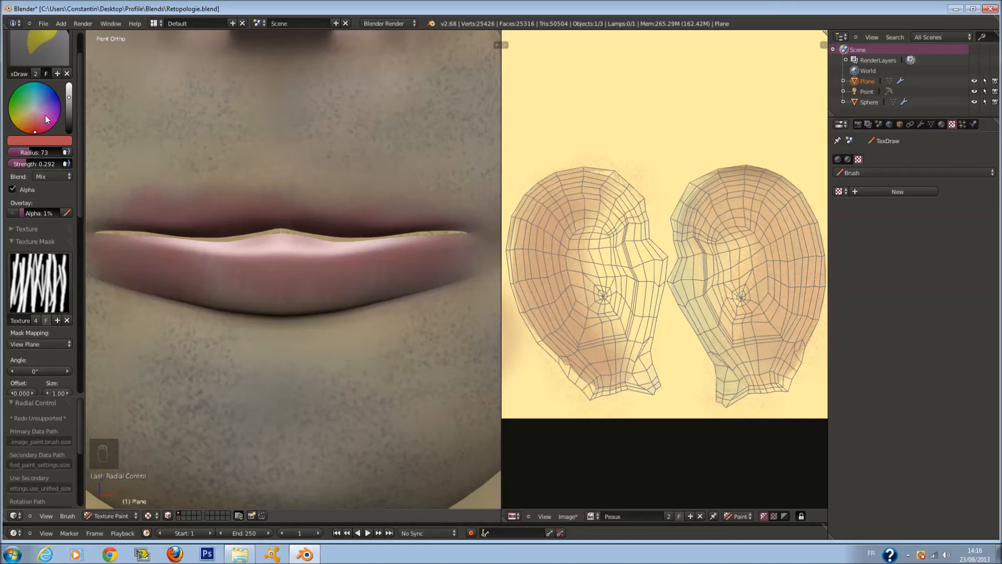
# Step: Soften the lip tint with a pale beige-pink brush of radius 76 and save the file
pyautogui.click(30, 121)
pyautogui.press('f')
pyautogui.click(172, 264)
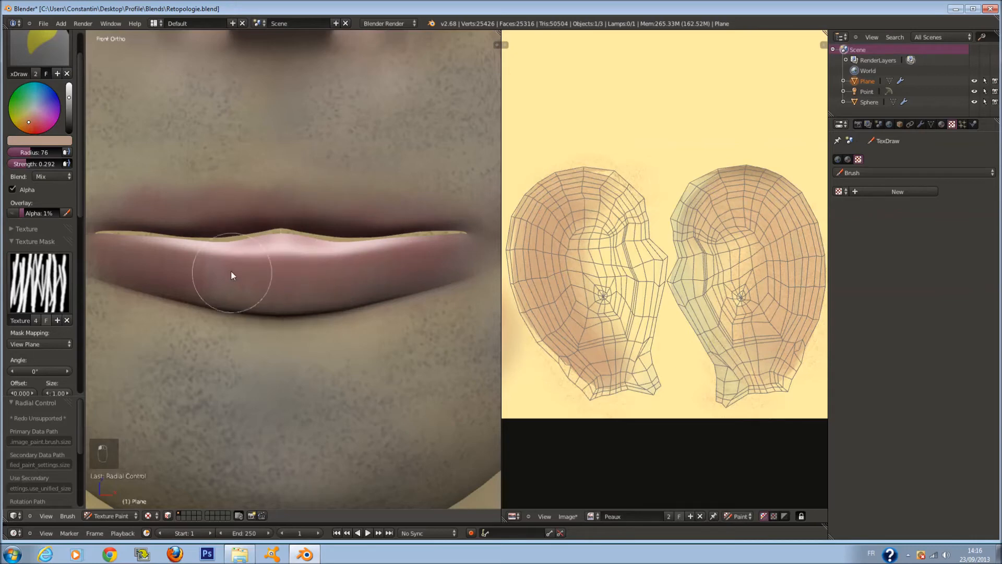
pyautogui.scroll(-5, 305, 256)
pyautogui.hotkey('ctrl', 's')
# Step: Enlarge the brush radius to 86, blend the colour around the upper lip and save the file again
pyautogui.keyDown('shift'); pyautogui.scroll(5, 323, 282); pyautogui.keyUp('shift')
pyautogui.scroll(4, 288, 300)
pyautogui.press('f')
pyautogui.click(290, 308)
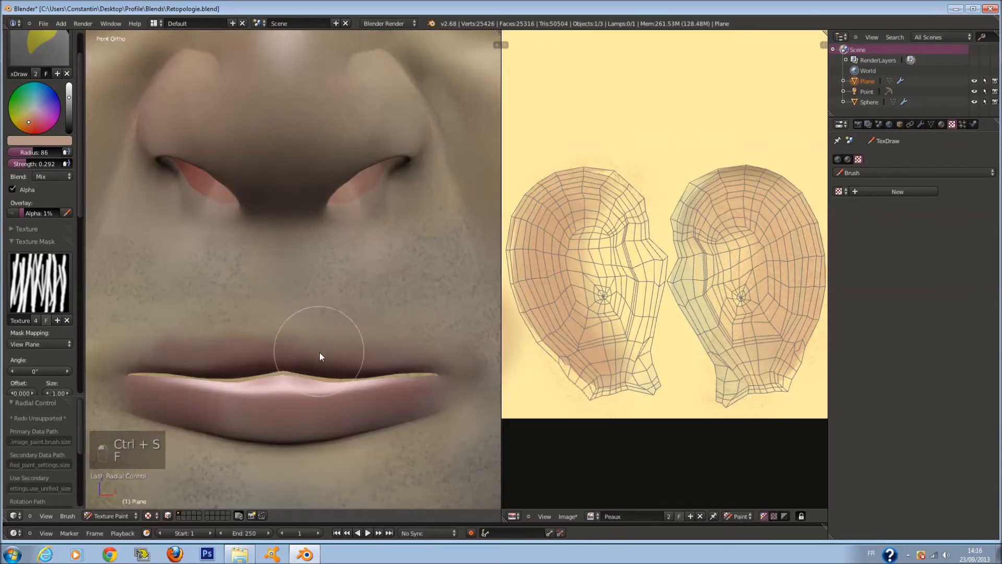
pyautogui.hotkey('ctrl', 's')
pyautogui.scroll(-5, 416, 394)
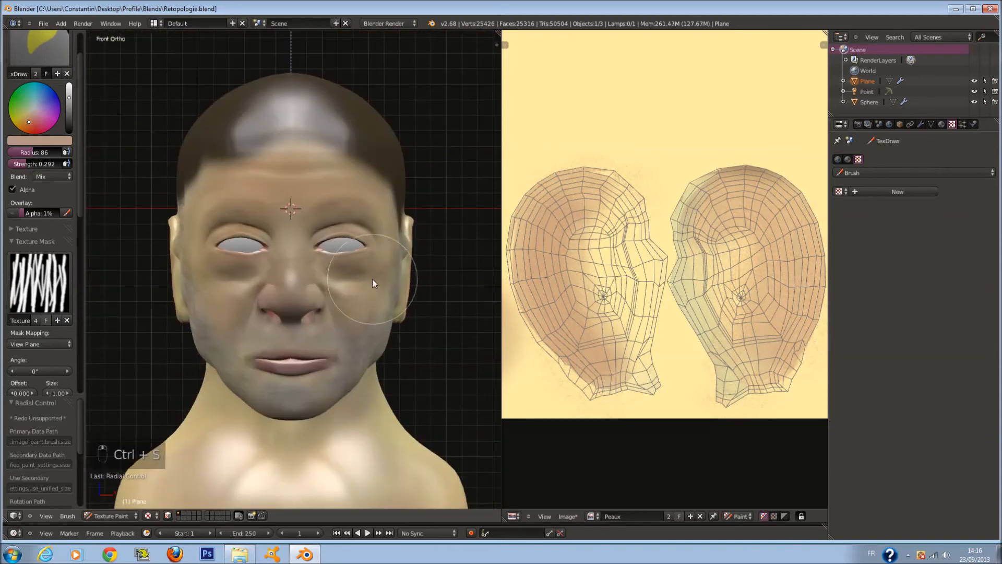
# Step: Try brushing the face with radius 104, lower the strength to 0.156 for another attempt, and undo the strokes
pyautogui.scroll(4, 372, 279)
pyautogui.press('f')
pyautogui.click(367, 237)
pyautogui.hotkey('ctrl', 'z')
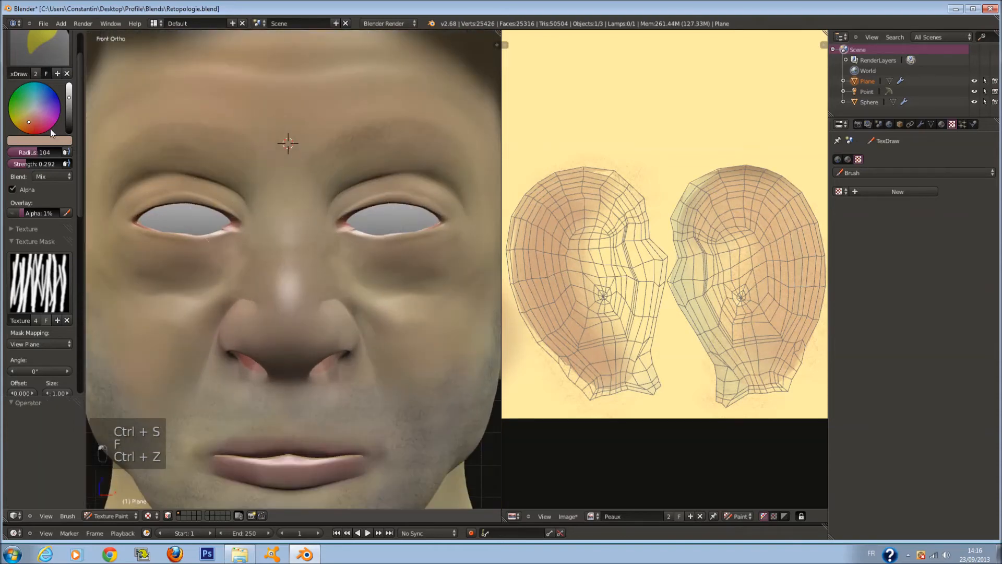
pyautogui.moveTo(42, 163); pyautogui.dragTo(34, 163)
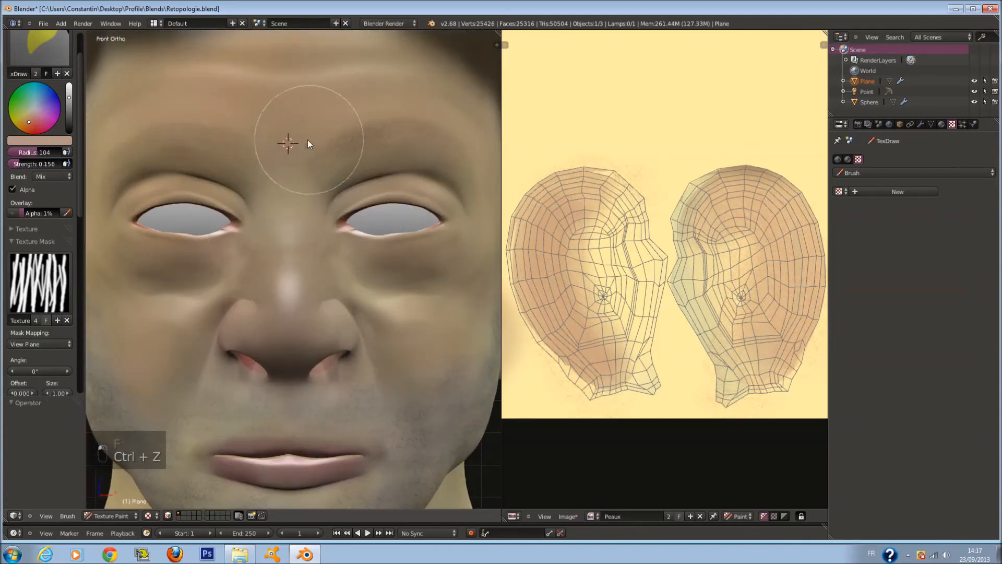
pyautogui.hotkey('ctrl', 'z')
# Step: Lower the brush strength to 0.052, set the radius to 81 and lightly brush around the nose bridge and inner eyes
pyautogui.moveTo(38, 164); pyautogui.dragTo(33, 164)
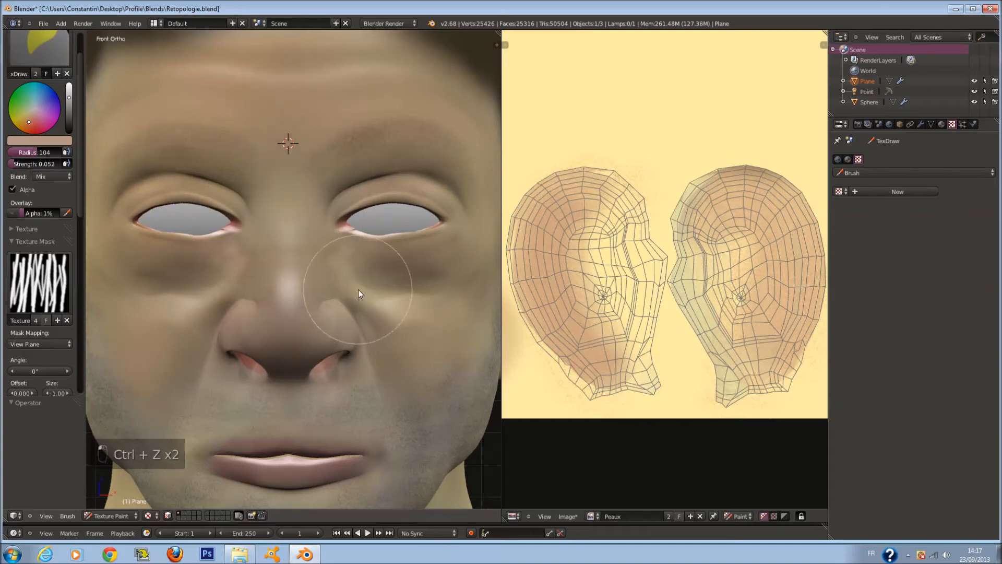
pyautogui.press('f')
pyautogui.click(335, 279)
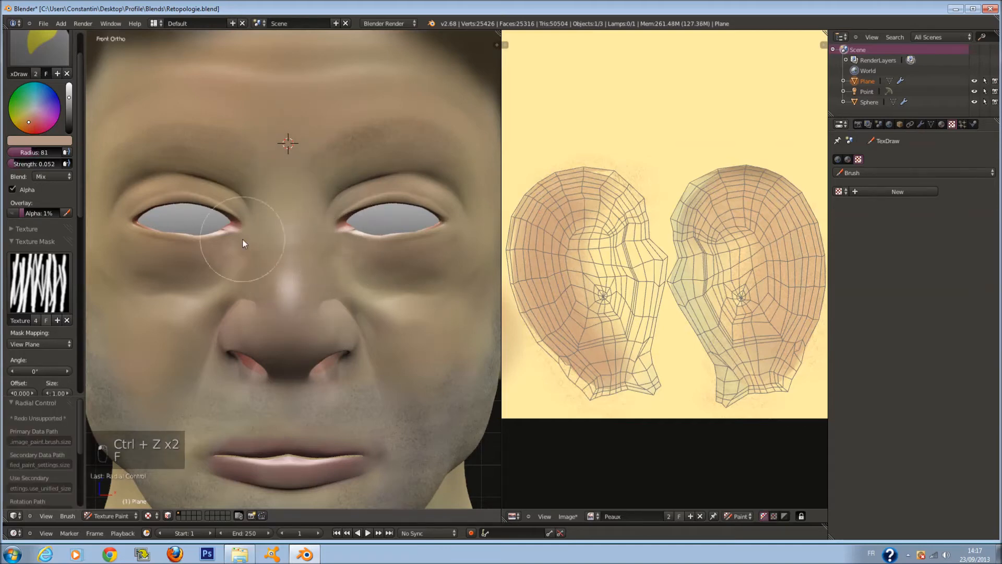
# Step: Load Brush_N.png as the image of the brush's mask texture and leave the brush's colour texture empty
pyautogui.click(40, 294)
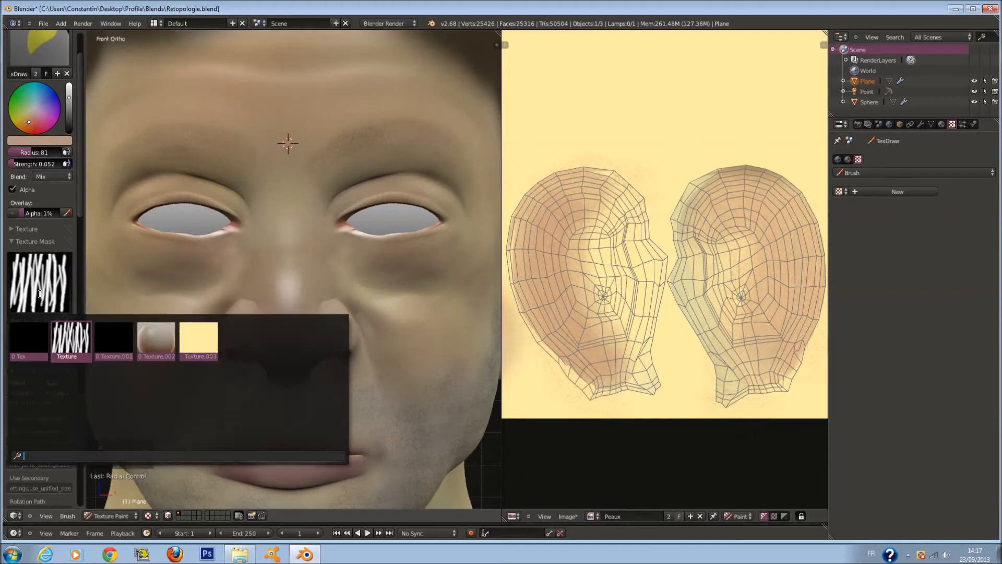
pyautogui.click(840, 192)
pyautogui.click(863, 218)
pyautogui.click(978, 358)
pyautogui.click(183, 36)
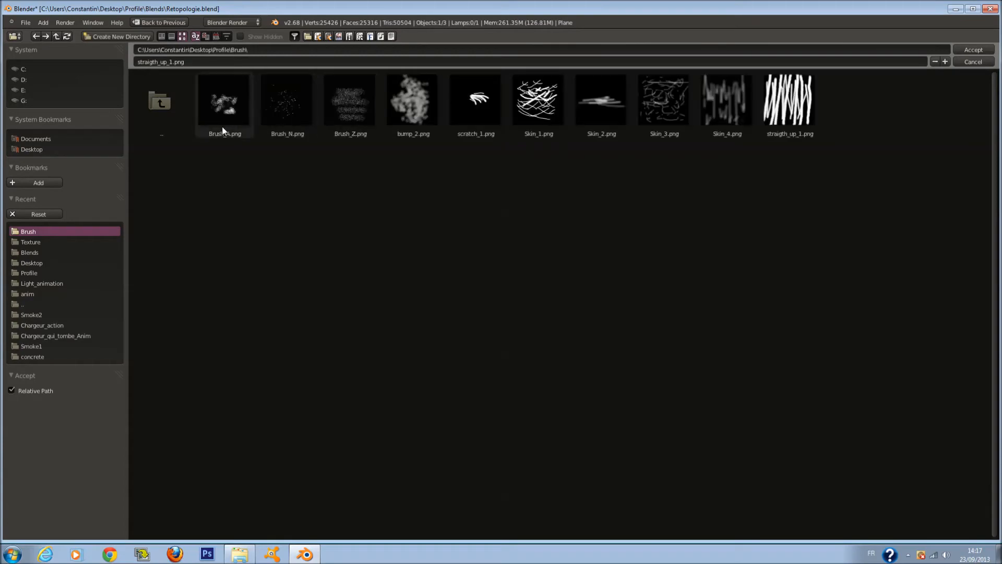
pyautogui.click(285, 104)
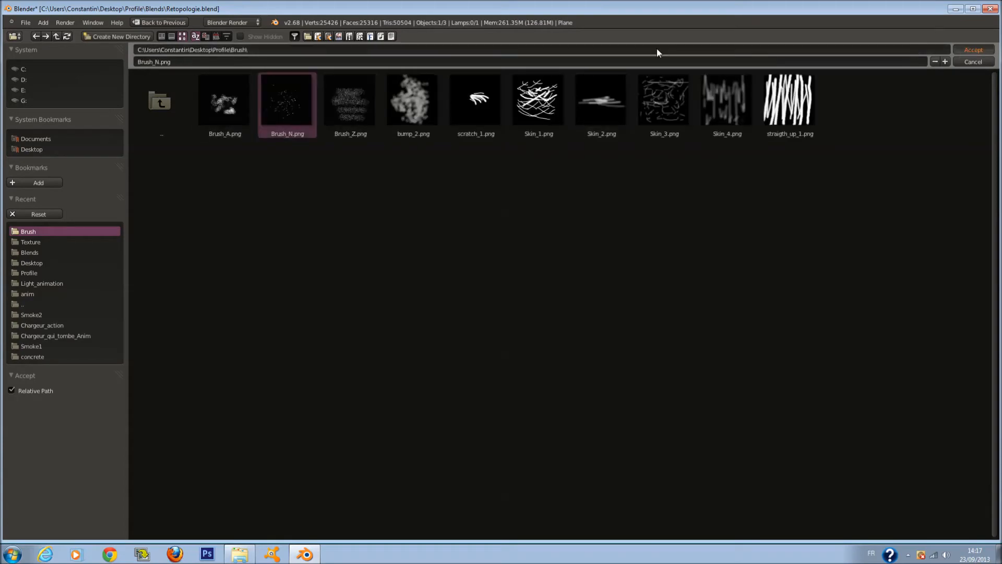
pyautogui.press('Return')
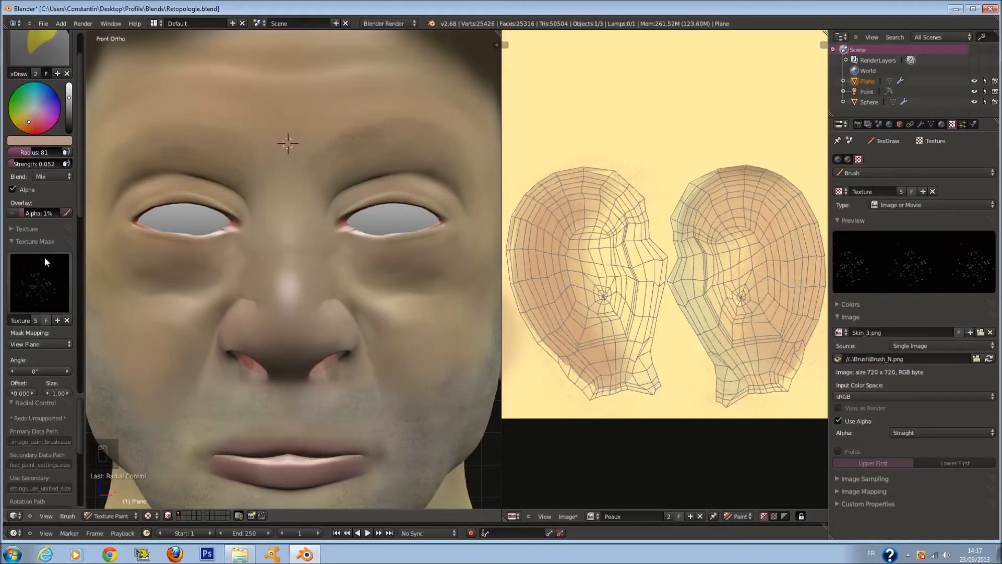
pyautogui.click(44, 230)
pyautogui.click(68, 308)
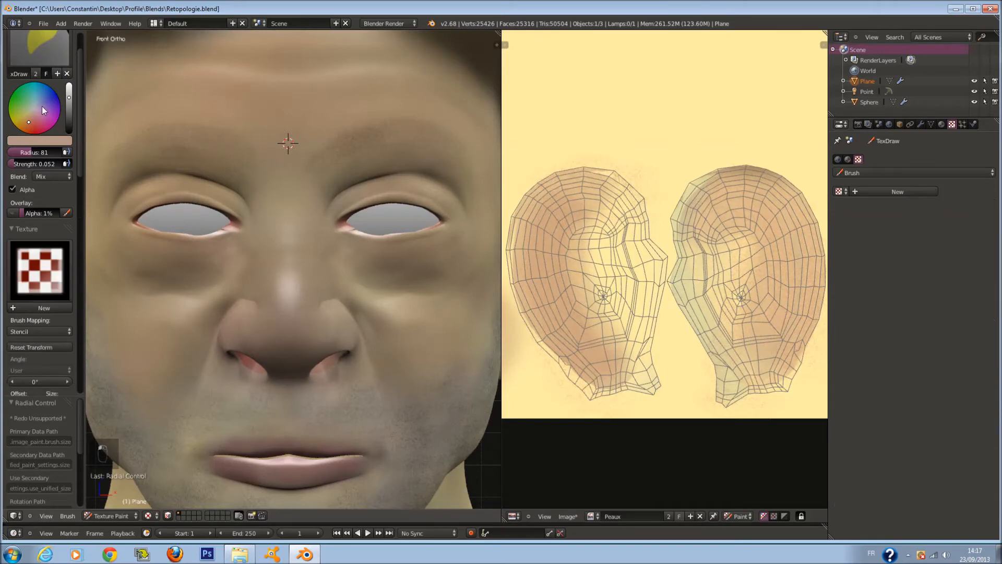
# Step: Pick a dusty pink brush colour with radius 171 and strength 0.229 and speckle the cheeks and forehead
pyautogui.press('f')
pyautogui.click(372, 371)
pyautogui.scroll(-1, 313, 334)
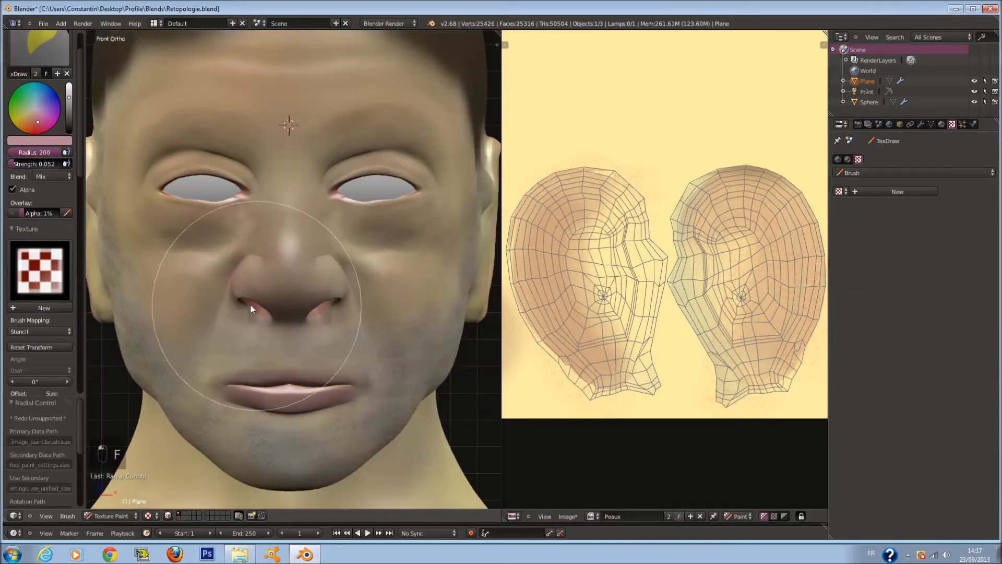
pyautogui.moveTo(239, 289); pyautogui.dragTo(274, 289, button='middle')
pyautogui.scroll(6, 275, 289)
pyautogui.press('f')
pyautogui.click(291, 291)
pyautogui.moveTo(32, 164); pyautogui.dragTo(44, 164)
pyautogui.scroll(-3, 296, 284)
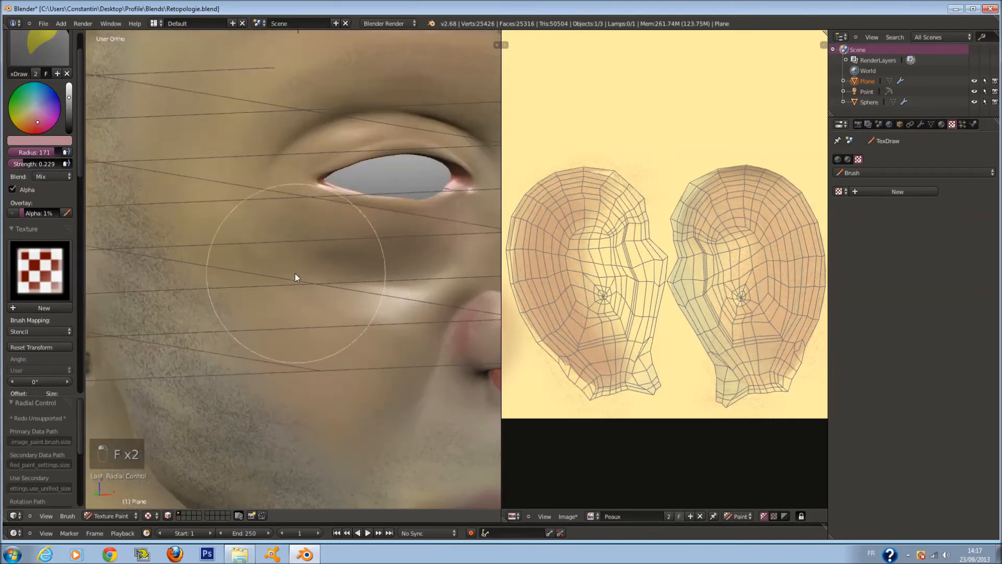
pyautogui.moveTo(199, 177)
pyautogui.mouseDown(button='middle')
pyautogui.moveTo(212, 177)
pyautogui.moveTo(202, 178)
pyautogui.mouseUp(button='middle')
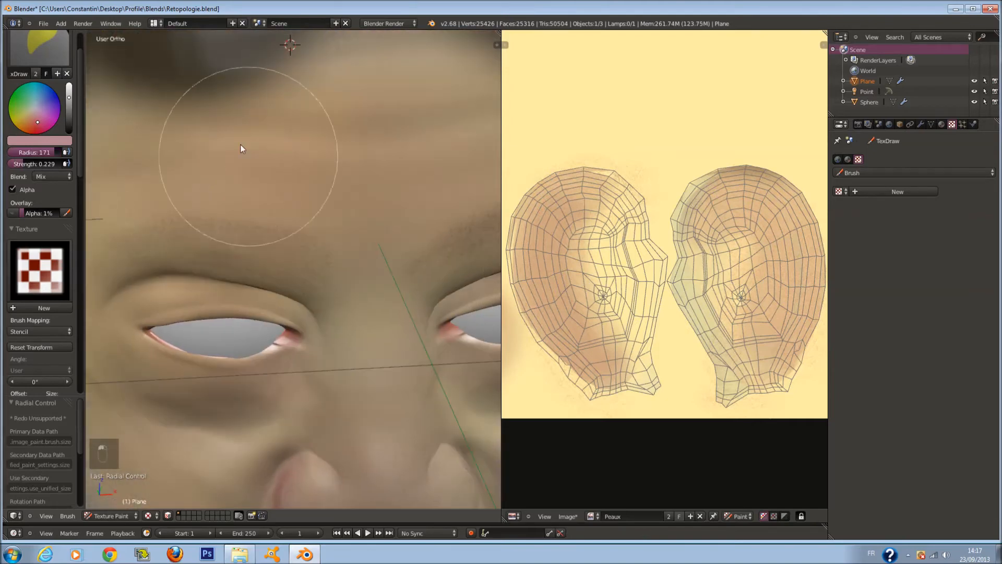
pyautogui.scroll(-1, 347, 111)
pyautogui.moveTo(347, 114)
pyautogui.mouseDown(button='middle')
pyautogui.moveTo(346, 183)
pyautogui.moveTo(275, 214)
pyautogui.mouseUp(button='middle')
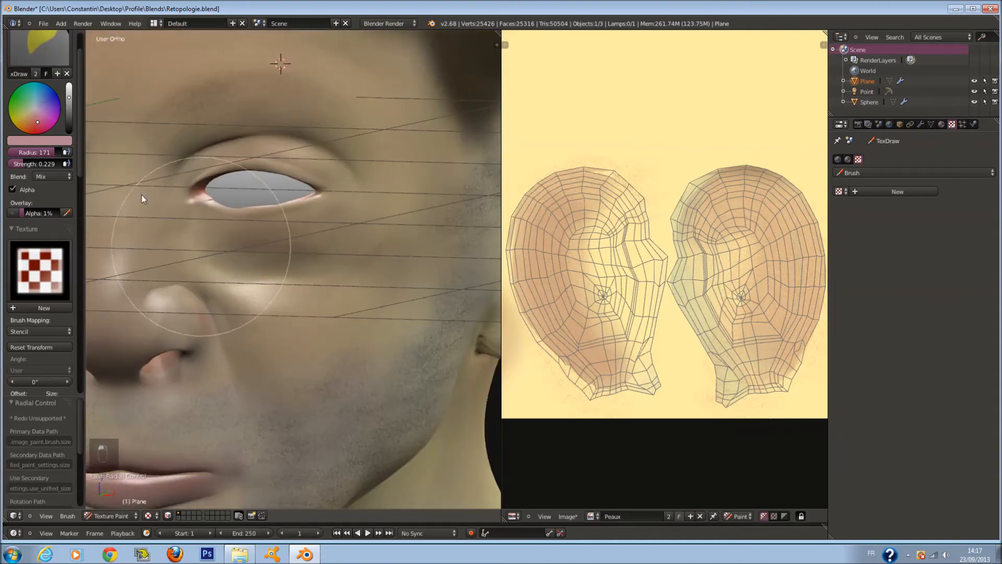
# Step: Add more pink speckles around the face with brush radius 172 and save the file over the existing one
pyautogui.scroll(-3, 401, 133)
pyautogui.moveTo(404, 271); pyautogui.dragTo(406, 207, button='middle')
pyautogui.keyDown('shift'); pyautogui.moveTo(385, 417); pyautogui.dragTo(382, 328, button='middle'); pyautogui.keyUp('shift')
pyautogui.scroll(4, 381, 313)
pyautogui.moveTo(382, 208); pyautogui.dragTo(356, 237, button='middle')
pyautogui.scroll(1, 354, 235)
pyautogui.moveTo(278, 267); pyautogui.dragTo(337, 268, button='middle')
pyautogui.press('f')
pyautogui.click(277, 282)
pyautogui.scroll(-5, 279, 284)
pyautogui.hotkey('ctrl', 's')
pyautogui.click(360, 296)
pyautogui.moveTo(357, 219); pyautogui.dragTo(281, 183, button='middle')
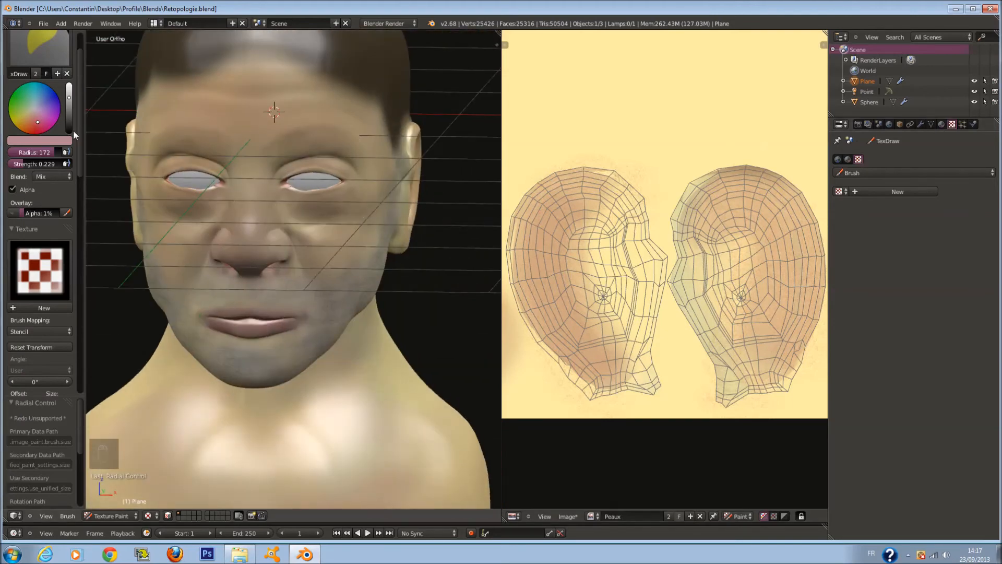
# Step: Replace the mask texture's image with bump_2.png from the Brush folder
pyautogui.scroll(-2, 42, 260)
pyautogui.scroll(1, 43, 260)
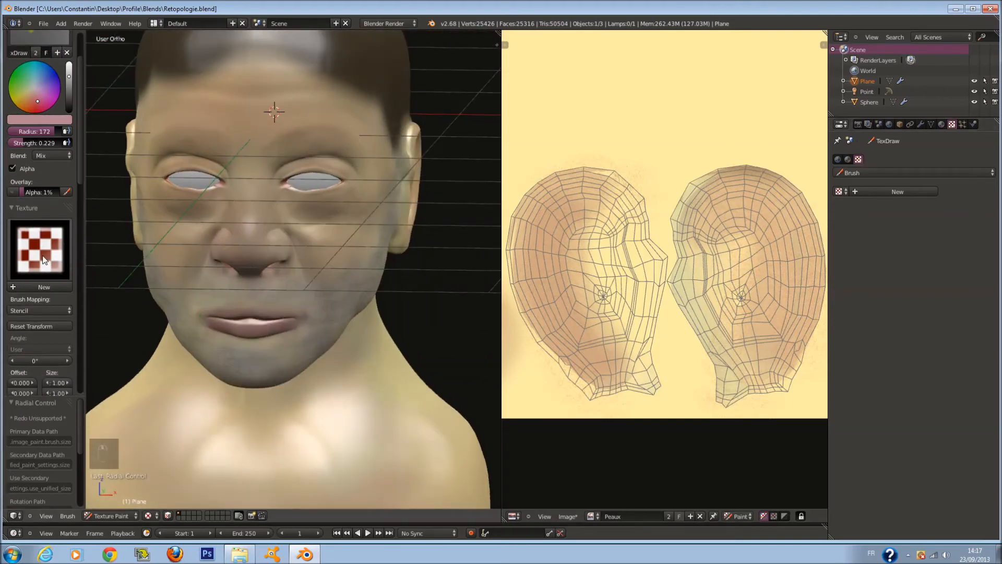
pyautogui.click(30, 208)
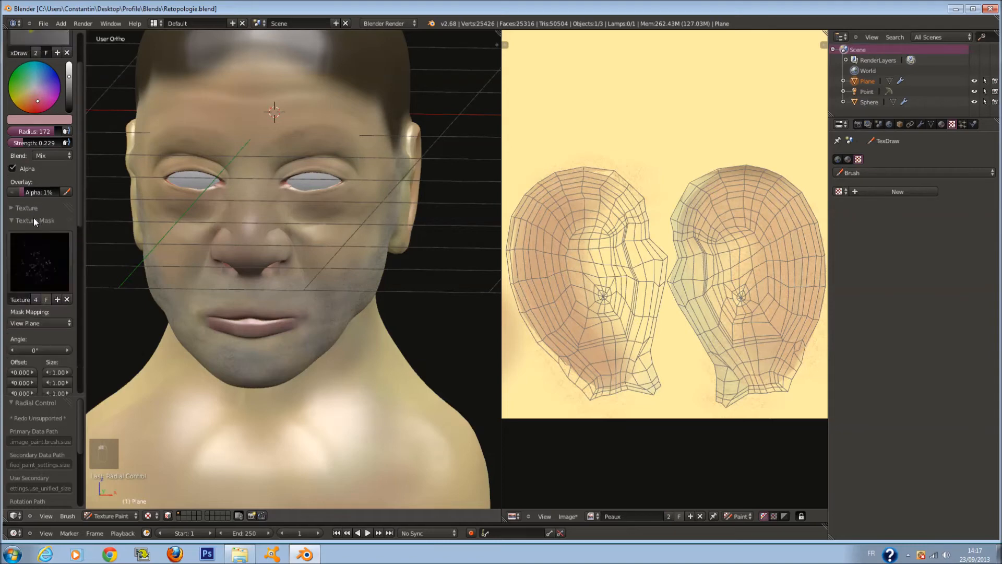
pyautogui.click(39, 261)
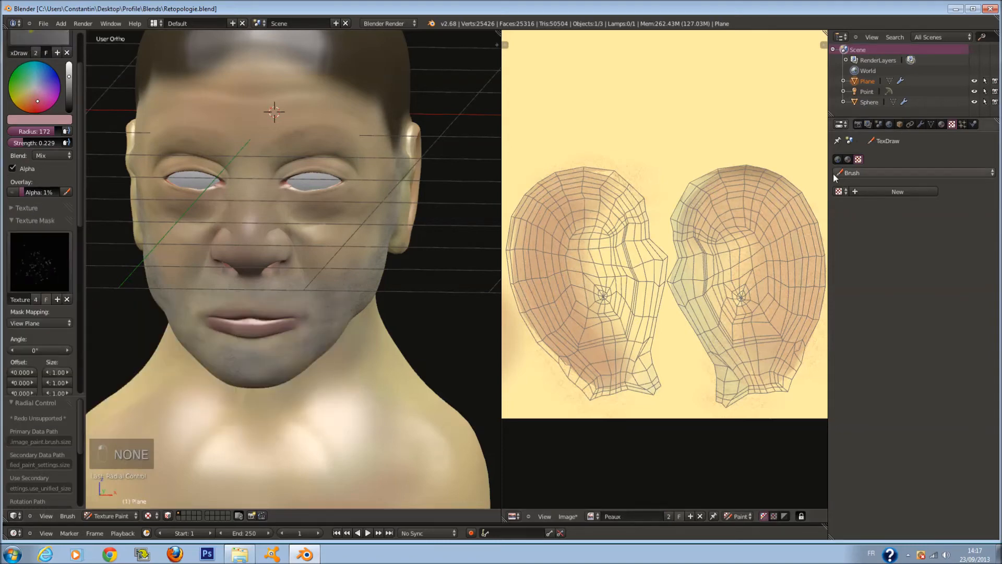
pyautogui.click(839, 192)
pyautogui.click(878, 217)
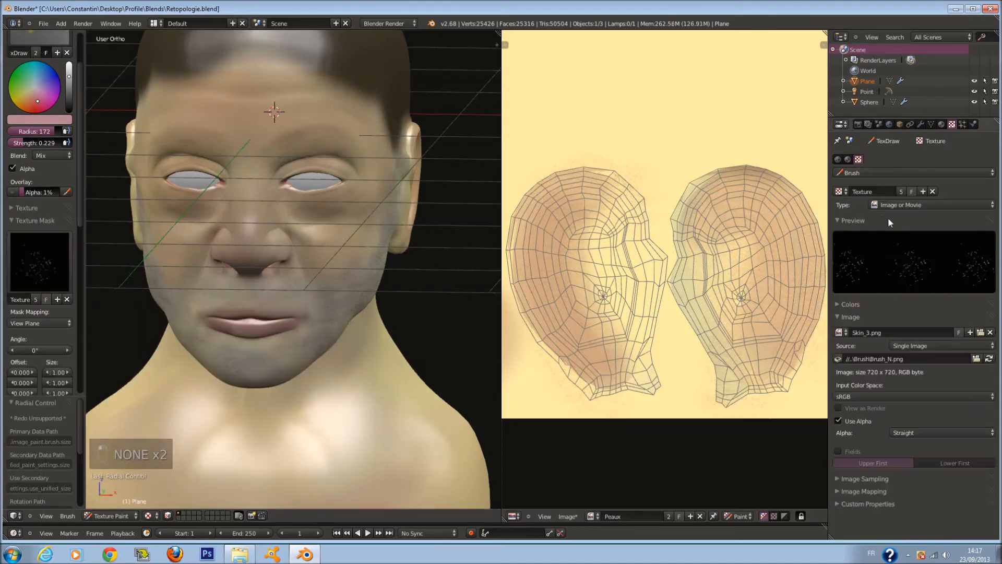
pyautogui.click(905, 345)
pyautogui.click(183, 37)
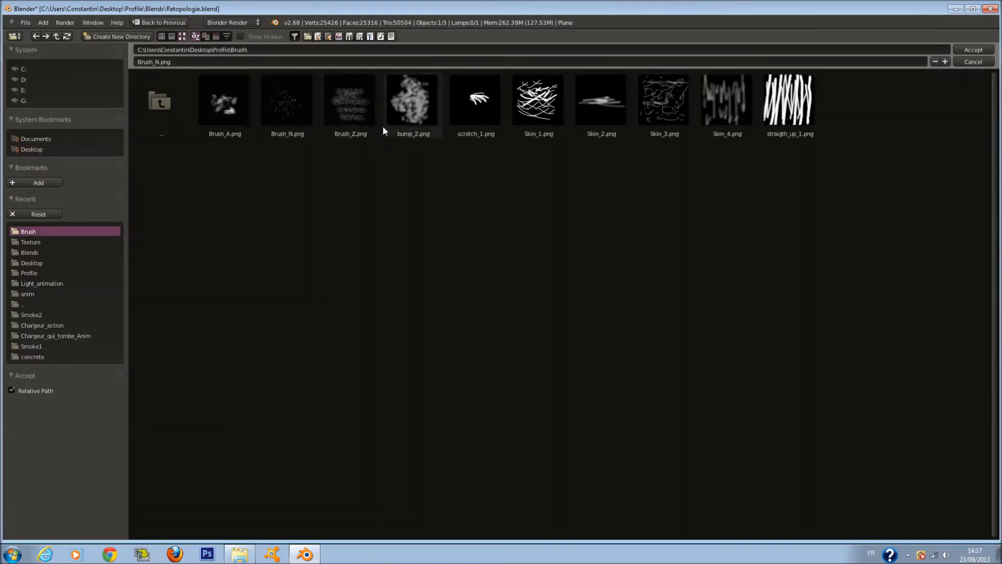
pyautogui.click(425, 121)
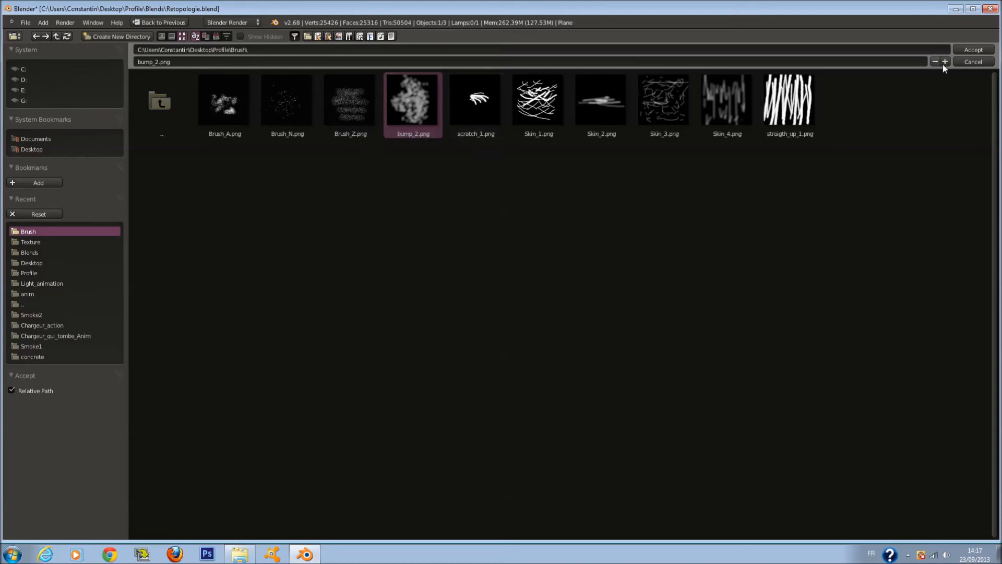
pyautogui.click(974, 49)
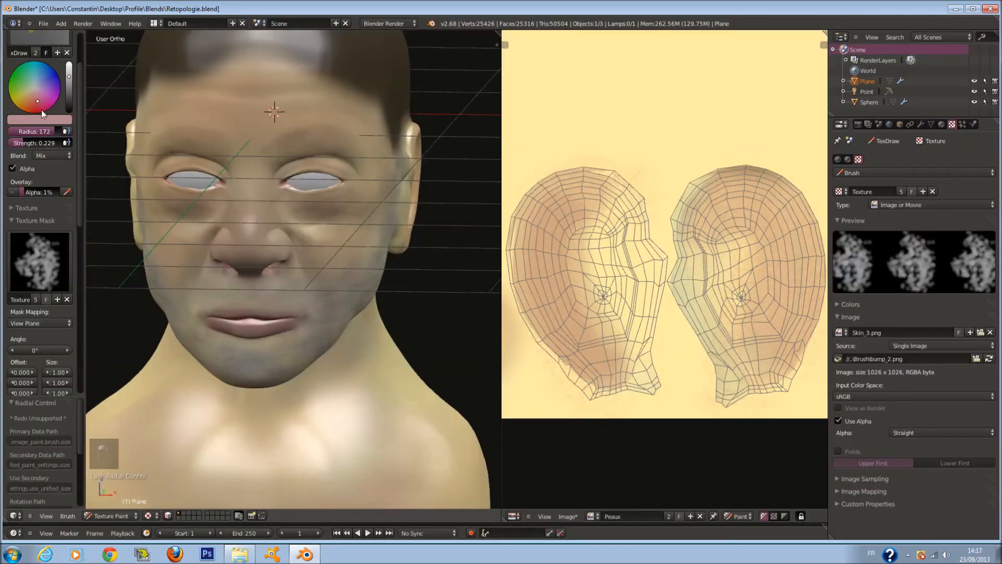
# Step: Set the brush to a dark reddish brown with strength 0.813 and radius 162
pyautogui.click(70, 96)
pyautogui.moveTo(68, 94); pyautogui.dragTo(26, 110)
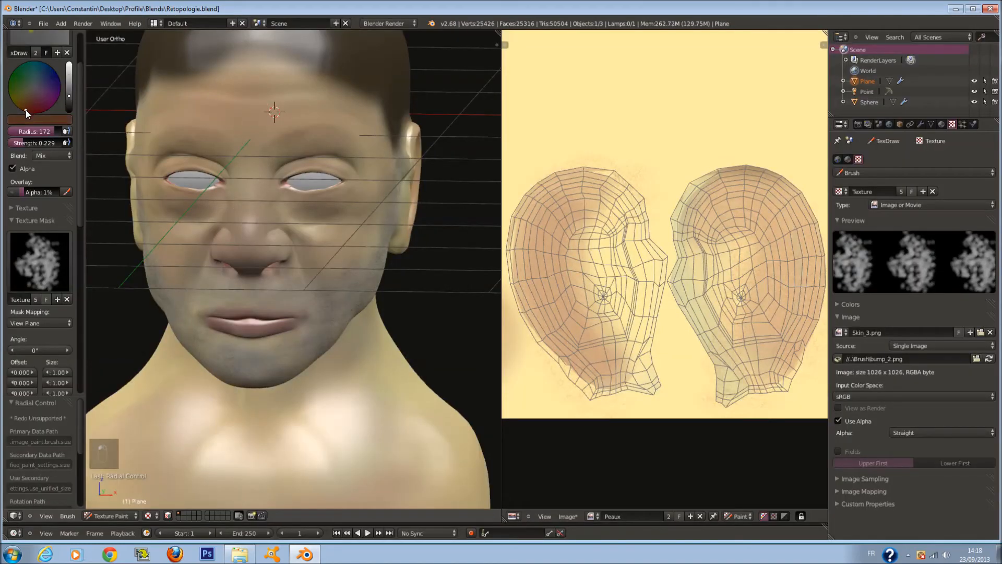
pyautogui.moveTo(34, 145); pyautogui.dragTo(55, 150)
pyautogui.moveTo(280, 99); pyautogui.dragTo(283, 161, button='middle')
pyautogui.scroll(1, 283, 160)
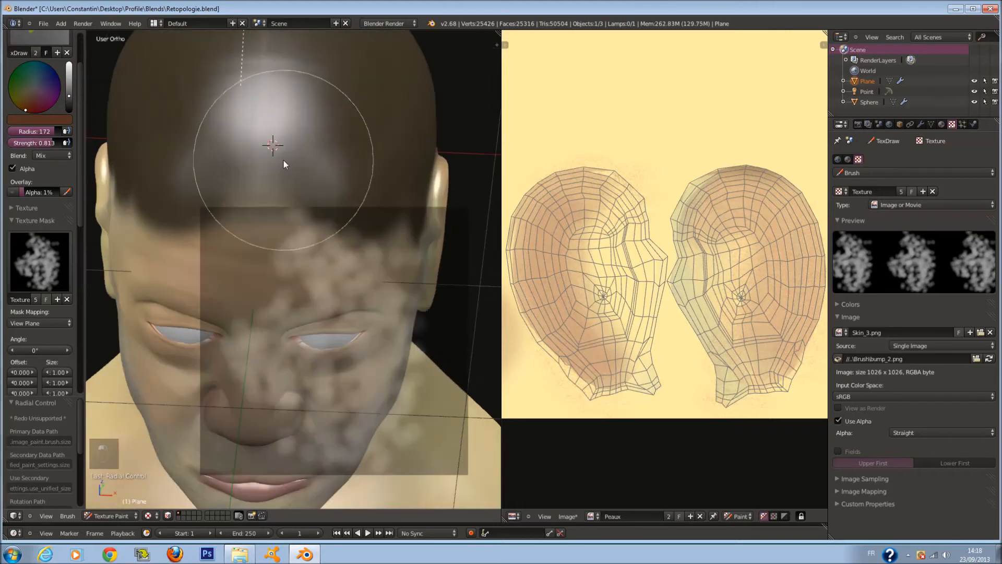
pyautogui.click(48, 208)
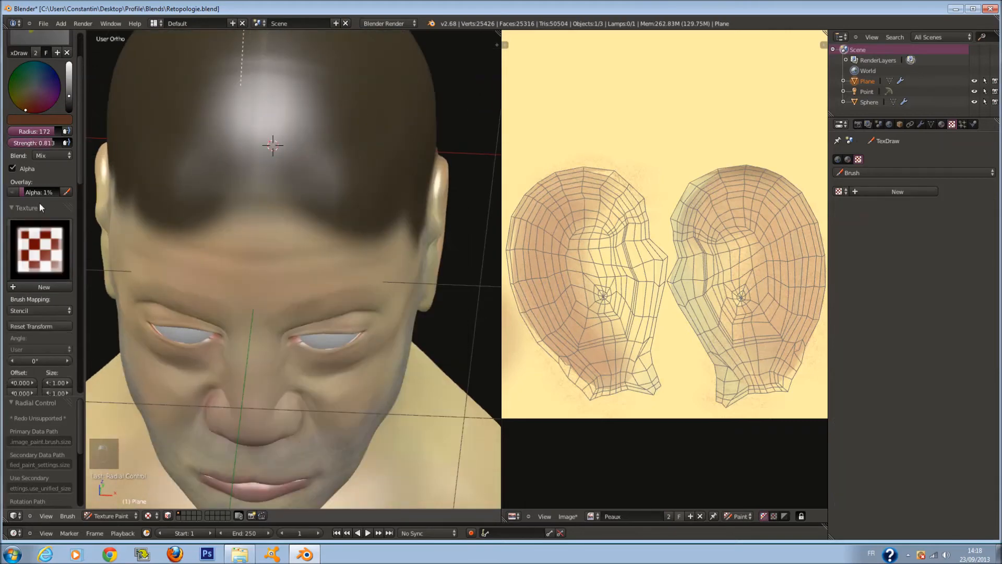
pyautogui.click(40, 208)
pyautogui.press('f')
pyautogui.click(280, 121)
# Step: Paint reddish-brown patches into the hair on both sides of the head above the ears
pyautogui.moveTo(271, 156); pyautogui.dragTo(337, 183, button='middle')
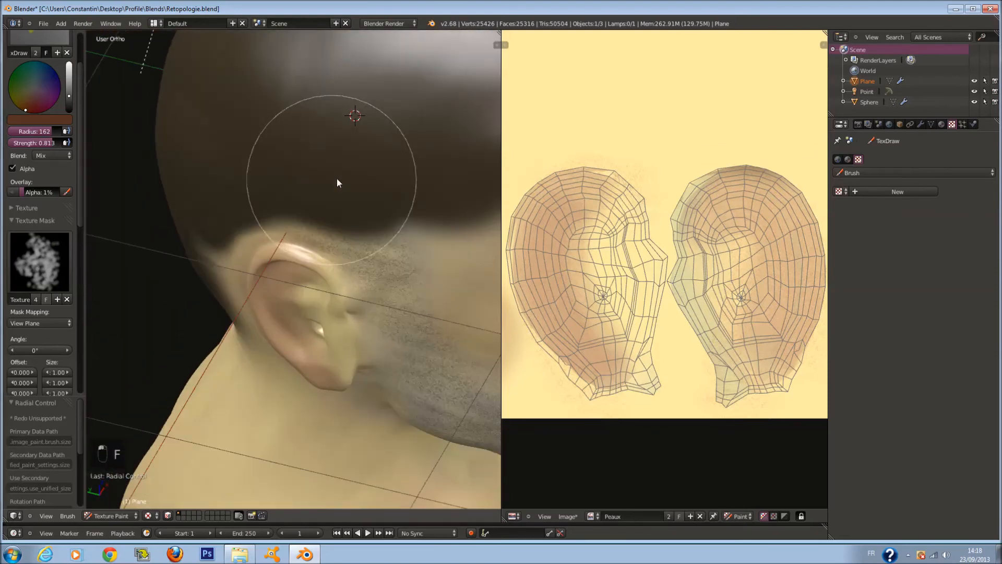
pyautogui.moveTo(275, 180); pyautogui.dragTo(368, 152, button='middle')
pyautogui.moveTo(258, 124); pyautogui.dragTo(345, 194, button='middle')
pyautogui.scroll(2, 345, 193)
pyautogui.moveTo(205, 173); pyautogui.dragTo(158, 155)
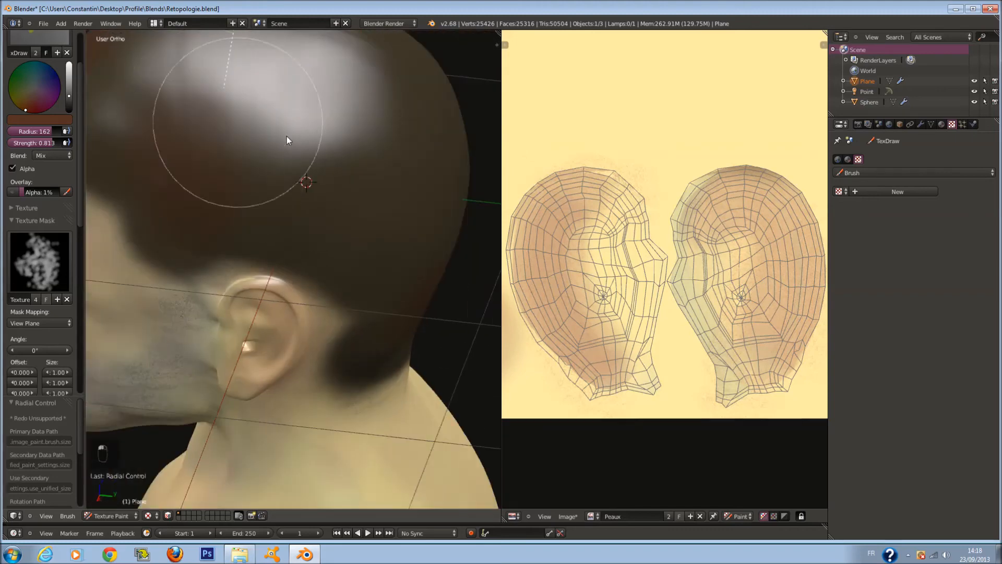
pyautogui.moveTo(292, 137); pyautogui.dragTo(246, 151, button='middle')
# Step: Switch to a muted mauve-brown brush colour and vary the hair tone around the head, enlarging the radius to 186
pyautogui.click(39, 100)
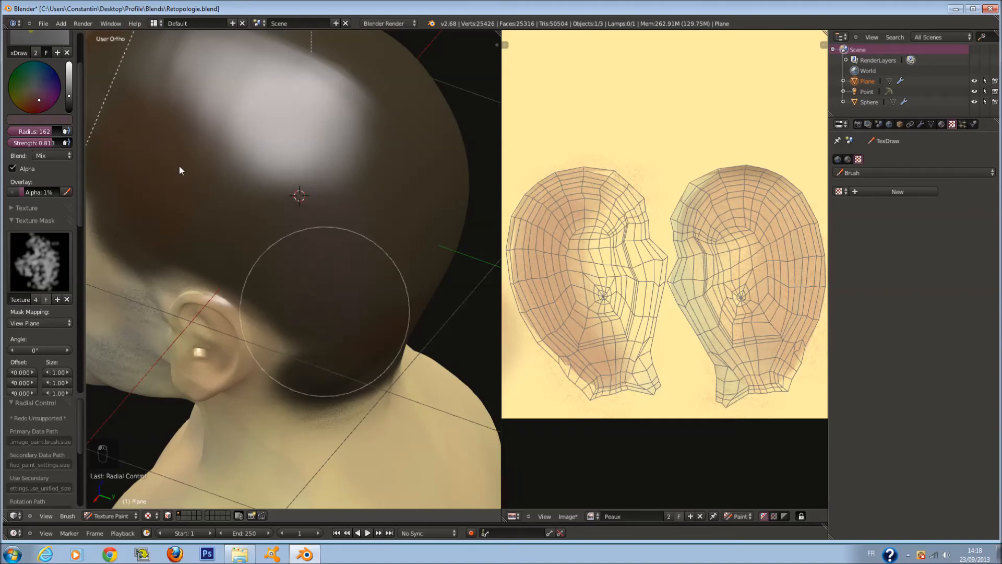
pyautogui.moveTo(162, 128); pyautogui.dragTo(317, 192, button='middle')
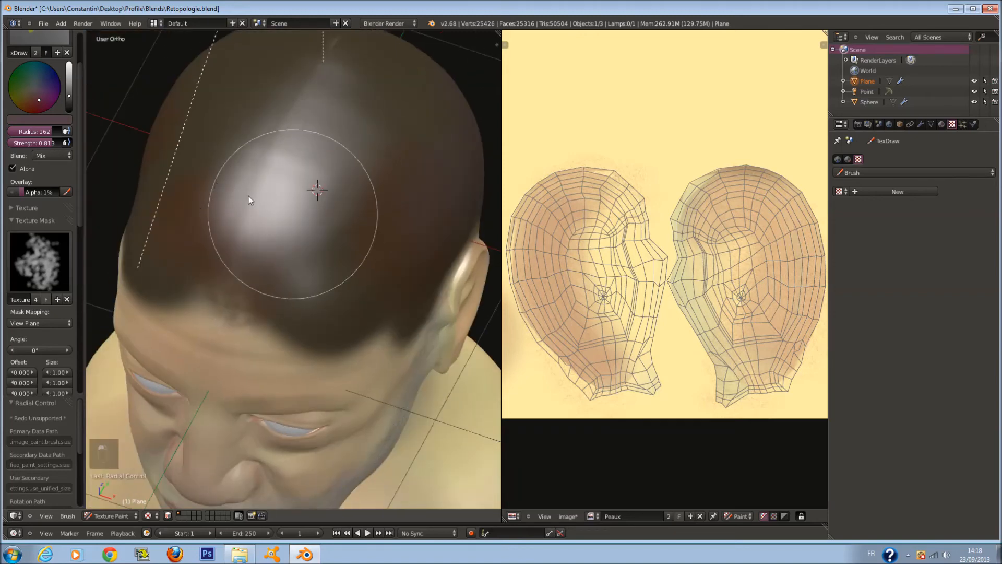
pyautogui.scroll(3, 249, 198)
pyautogui.moveTo(248, 196); pyautogui.dragTo(328, 188, button='middle')
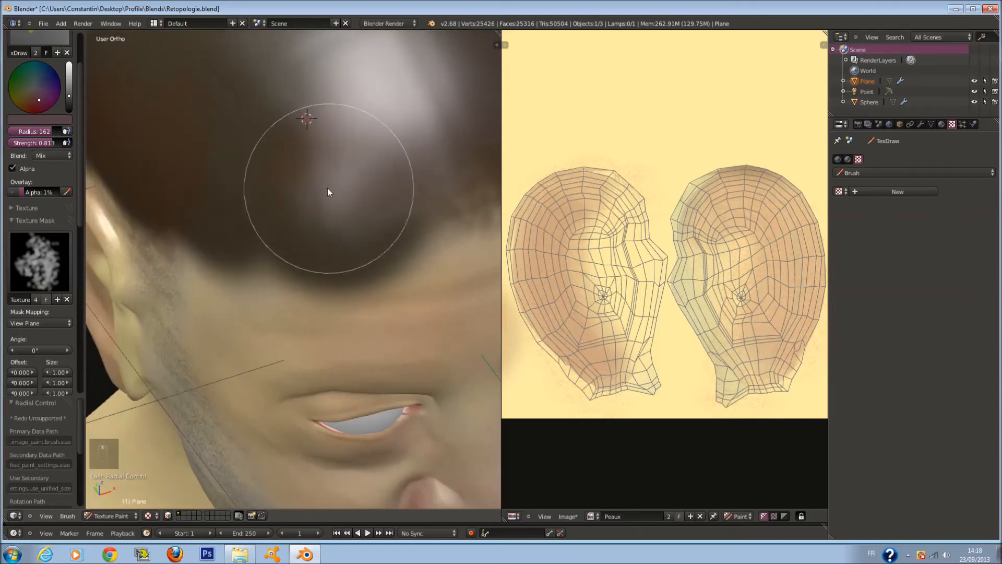
pyautogui.moveTo(163, 114)
pyautogui.mouseDown(button='middle')
pyautogui.moveTo(340, 151)
pyautogui.moveTo(268, 219)
pyautogui.mouseUp(button='middle')
pyautogui.press('f')
pyautogui.click(244, 198)
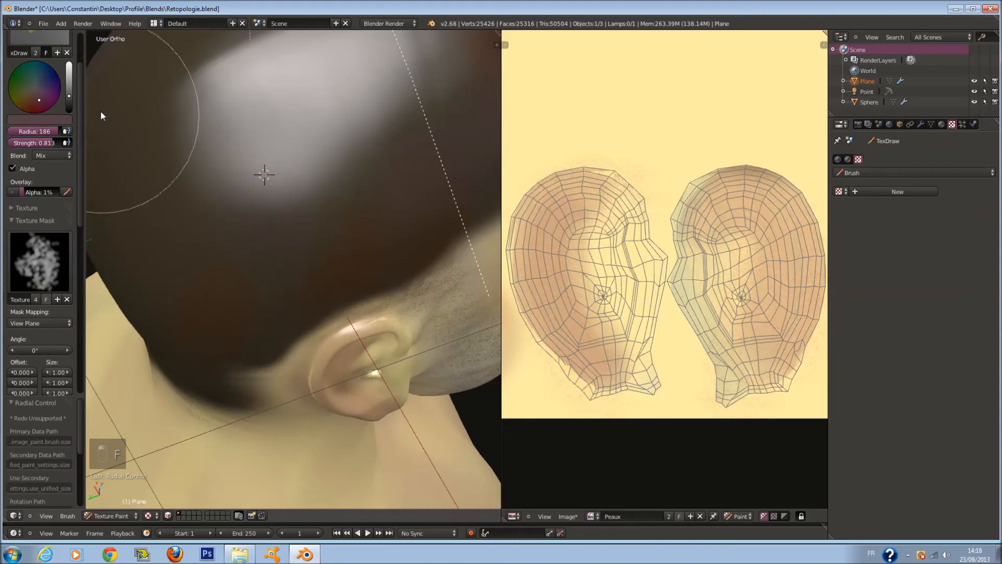
# Step: Darken the brush colour to near-black brown, raise the strength to 1.000 and paint dark patches in the hair behind the ear
pyautogui.moveTo(69, 99); pyautogui.dragTo(69, 106)
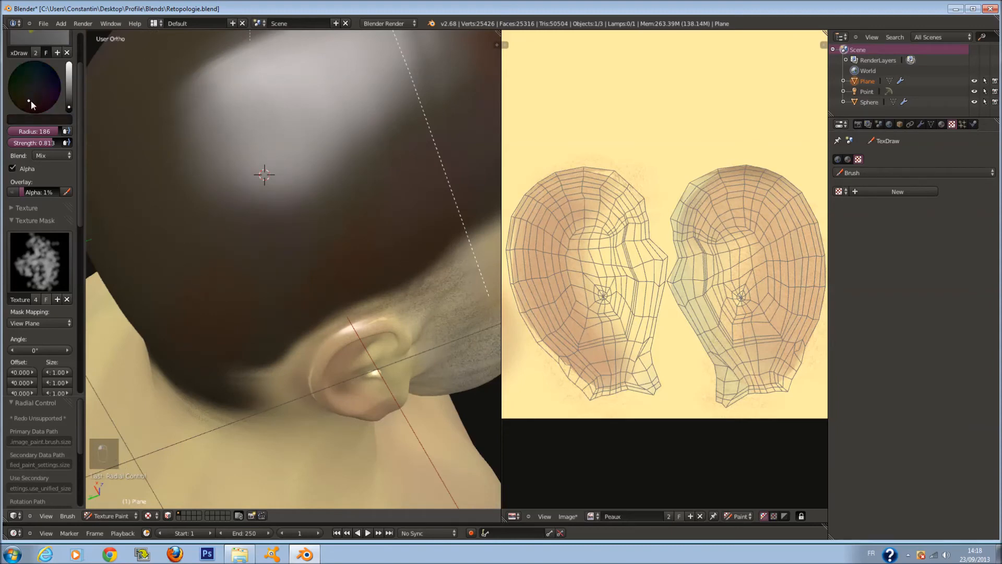
pyautogui.moveTo(381, 235); pyautogui.dragTo(394, 184, button='middle')
pyautogui.moveTo(52, 144); pyautogui.dragTo(86, 152)
pyautogui.moveTo(255, 181); pyautogui.dragTo(221, 191)
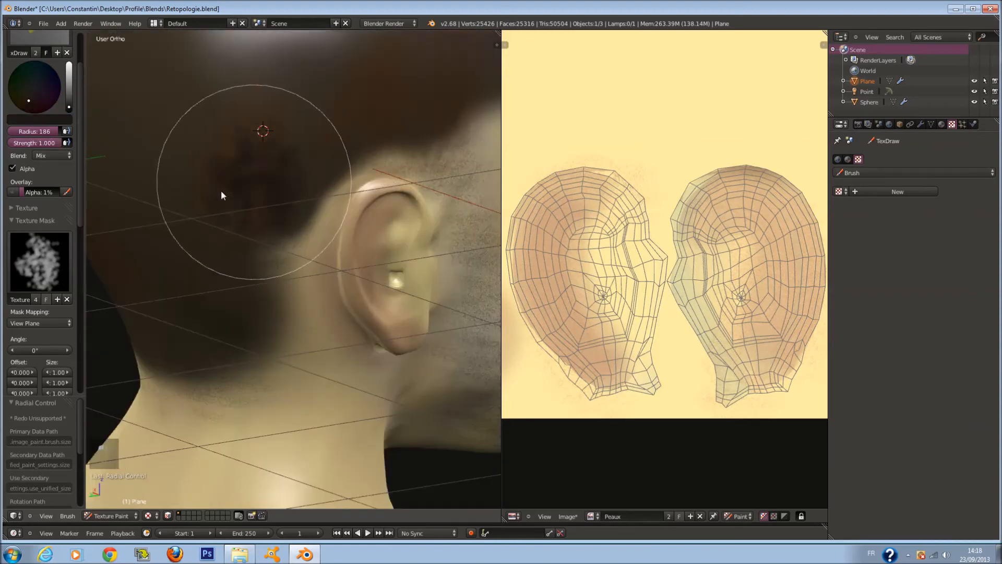
# Step: Reduce the brush radius to 164 and mottle the hair on the back and sides of the head with the near-black brown
pyautogui.moveTo(217, 138); pyautogui.dragTo(242, 193, button='middle')
pyautogui.press('f')
pyautogui.click(292, 267)
pyautogui.moveTo(292, 268)
pyautogui.mouseDown(button='middle')
pyautogui.moveTo(354, 253)
pyautogui.moveTo(298, 281)
pyautogui.mouseUp(button='middle')
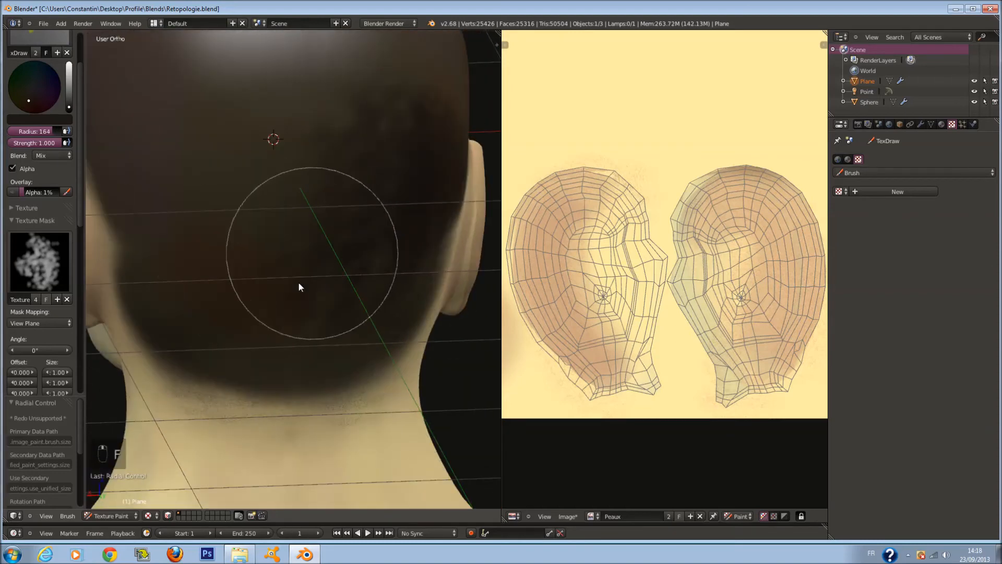
pyautogui.moveTo(197, 224); pyautogui.dragTo(259, 240, button='middle')
pyautogui.moveTo(368, 221)
pyautogui.mouseDown(button='middle')
pyautogui.moveTo(360, 163)
pyautogui.moveTo(343, 208)
pyautogui.mouseUp(button='middle')
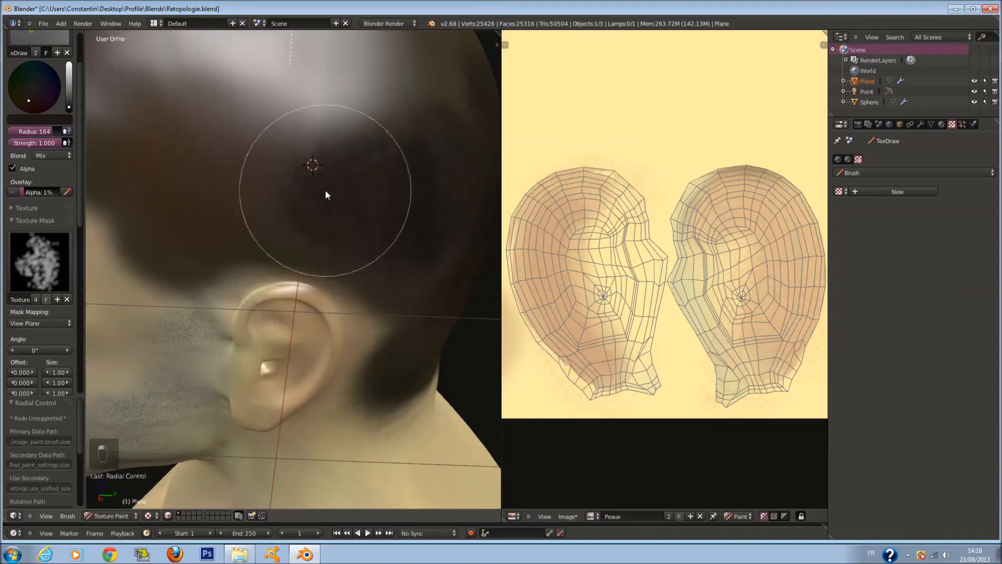
pyautogui.moveTo(196, 197); pyautogui.dragTo(291, 157, button='middle')
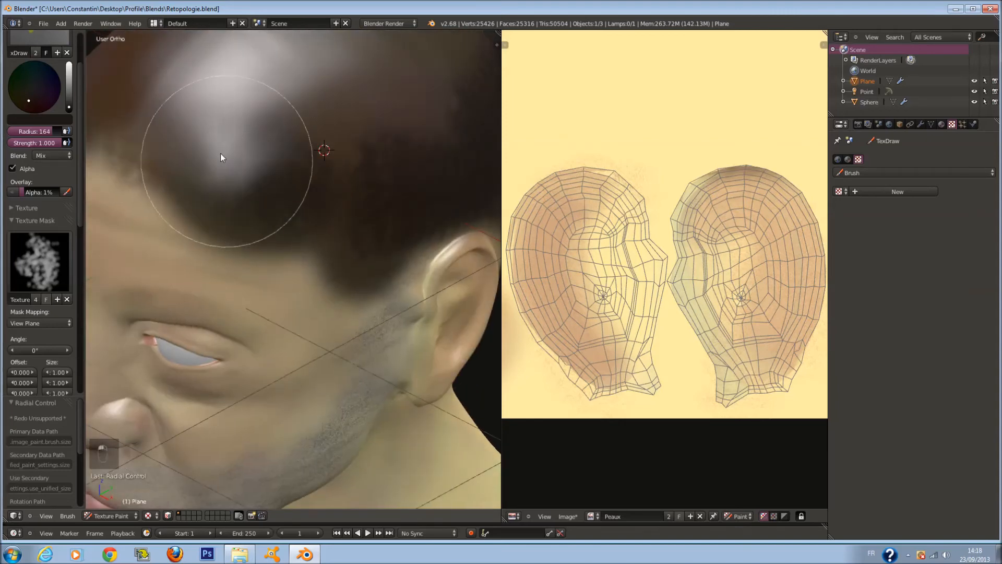
# Step: Enlarge the brush radius to 191 and paint near-black brown variations over the front, crown and sides of the hair
pyautogui.moveTo(222, 157); pyautogui.dragTo(281, 186, button='middle')
pyautogui.moveTo(383, 146)
pyautogui.mouseDown(button='middle')
pyautogui.moveTo(365, 180)
pyautogui.moveTo(358, 165)
pyautogui.moveTo(355, 228)
pyautogui.moveTo(258, 209)
pyautogui.moveTo(331, 187)
pyautogui.mouseUp(button='middle')
pyautogui.press('f')
pyautogui.click(405, 193)
pyautogui.moveTo(212, 123); pyautogui.dragTo(302, 163, button='middle')
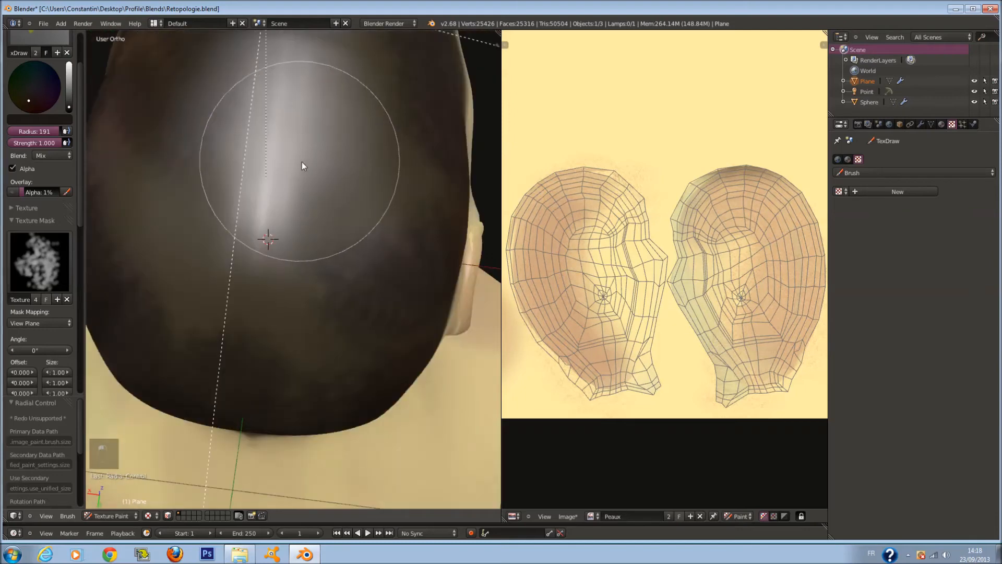
pyautogui.moveTo(242, 218)
pyautogui.mouseDown()
pyautogui.moveTo(212, 290)
pyautogui.moveTo(303, 307)
pyautogui.moveTo(400, 205)
pyautogui.mouseUp()
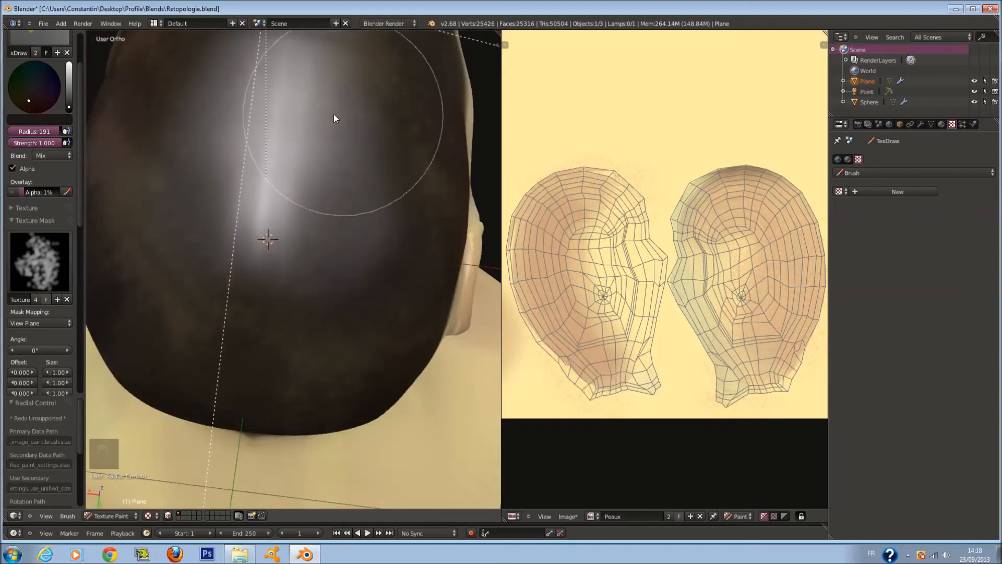
pyautogui.moveTo(176, 164)
pyautogui.mouseDown(button='middle')
pyautogui.moveTo(298, 229)
pyautogui.moveTo(367, 183)
pyautogui.mouseUp(button='middle')
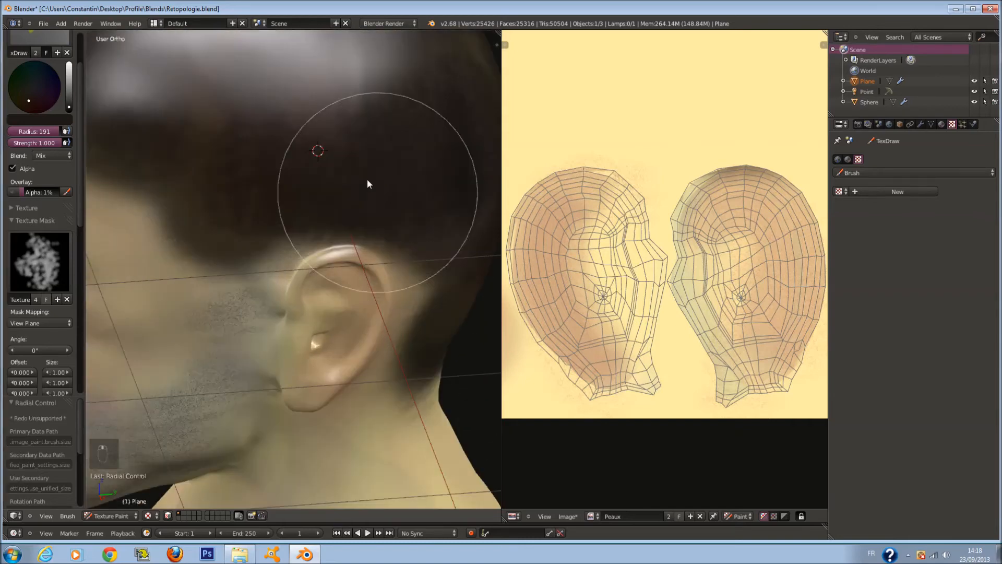
pyautogui.scroll(3, 385, 127)
# Step: Assign the existing image texture named Texture to the TexDraw brush
pyautogui.click(939, 125)
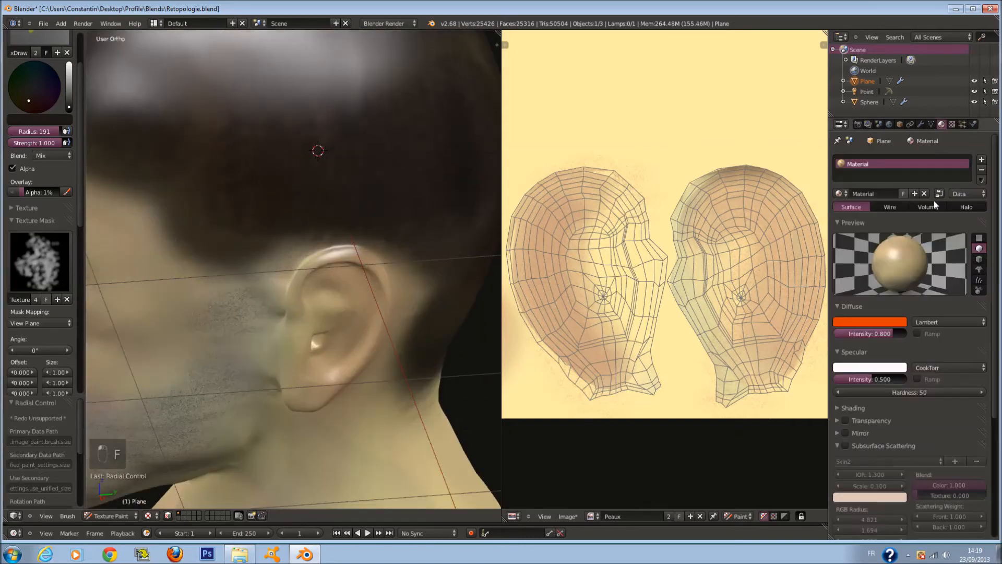
pyautogui.click(931, 125)
pyautogui.click(943, 125)
pyautogui.click(951, 124)
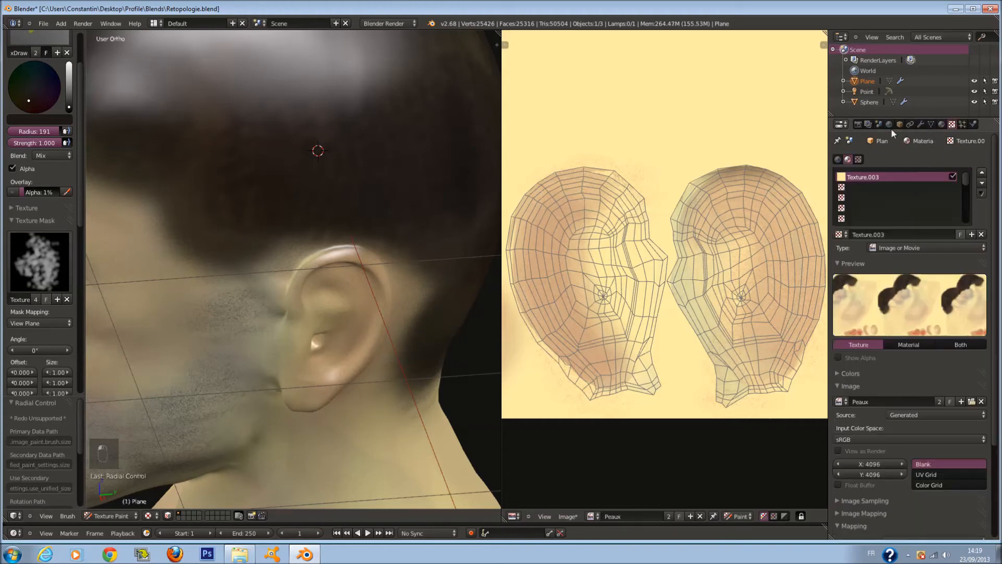
pyautogui.click(858, 159)
pyautogui.click(843, 192)
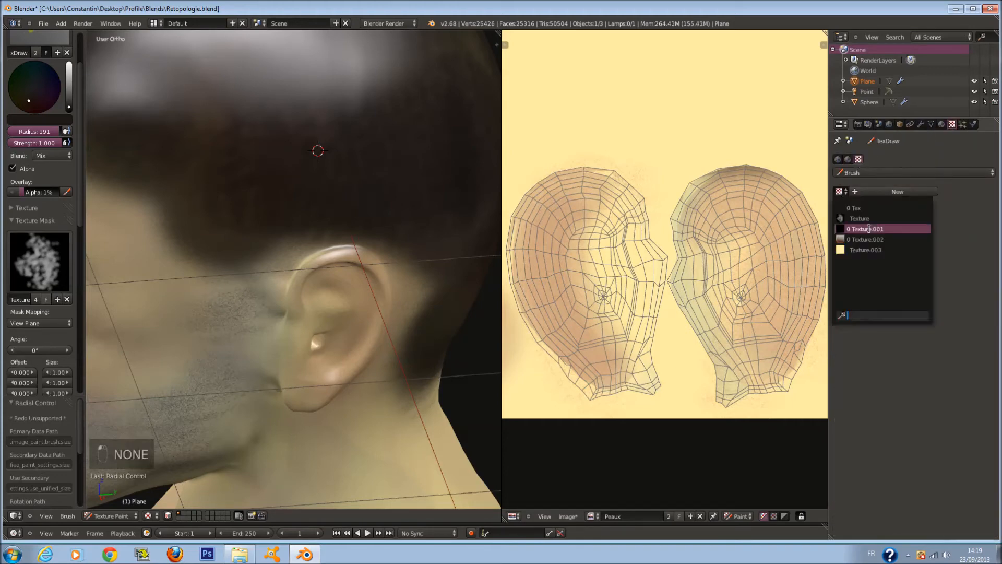
pyautogui.click(869, 219)
# Step: Replace the brush texture's image with Brush_A.png from the Brush folder, browsing the files as thumbnails
pyautogui.click(976, 359)
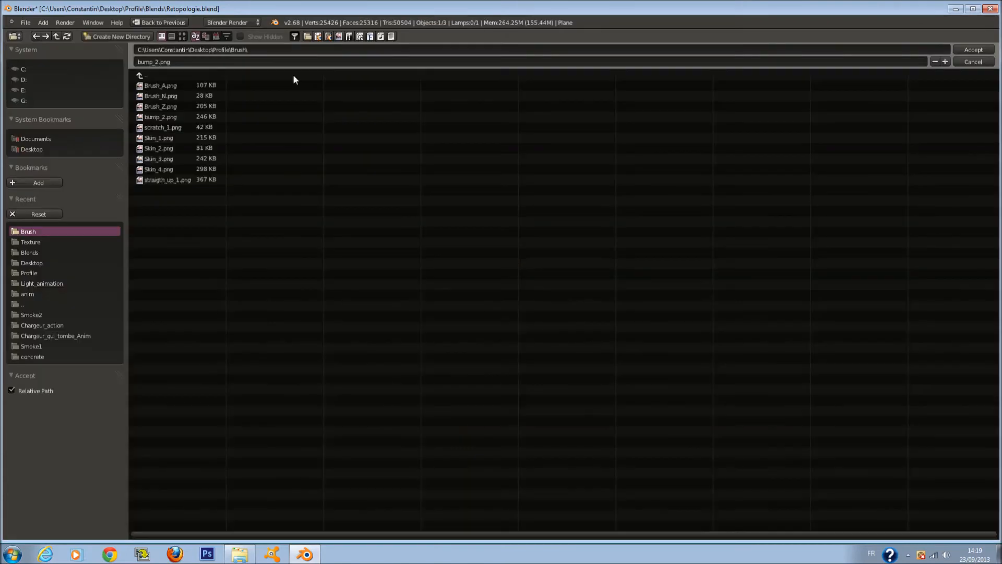
pyautogui.click(183, 36)
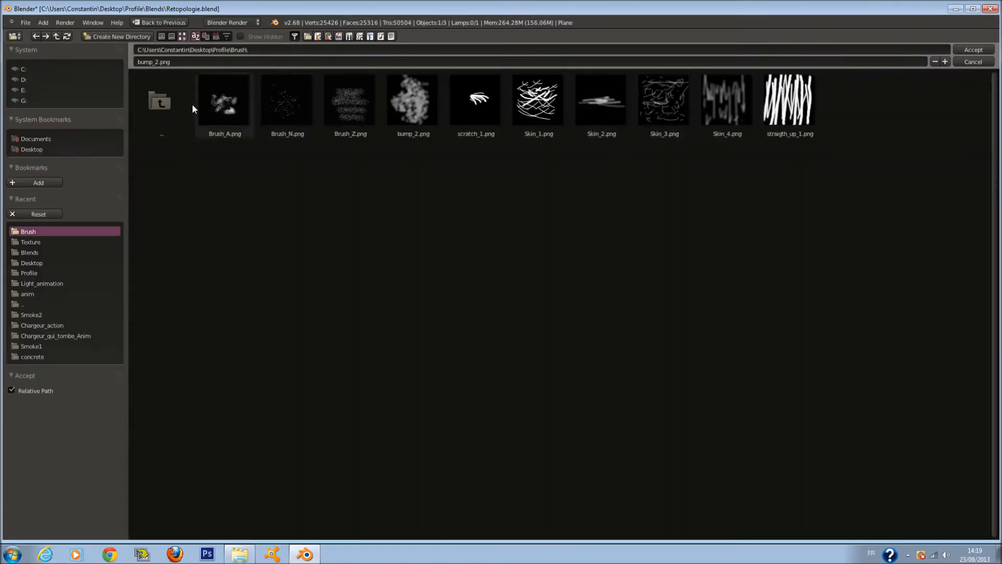
pyautogui.click(225, 102)
pyautogui.click(974, 50)
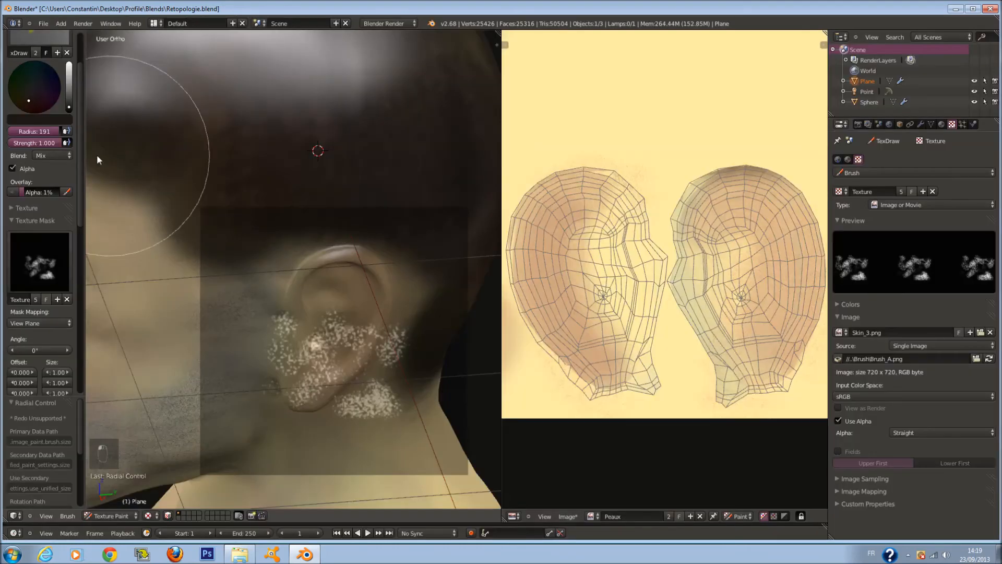
# Step: Unlink the texture from the brush's main texture slot, keeping it only as the texture mask
pyautogui.click(50, 206)
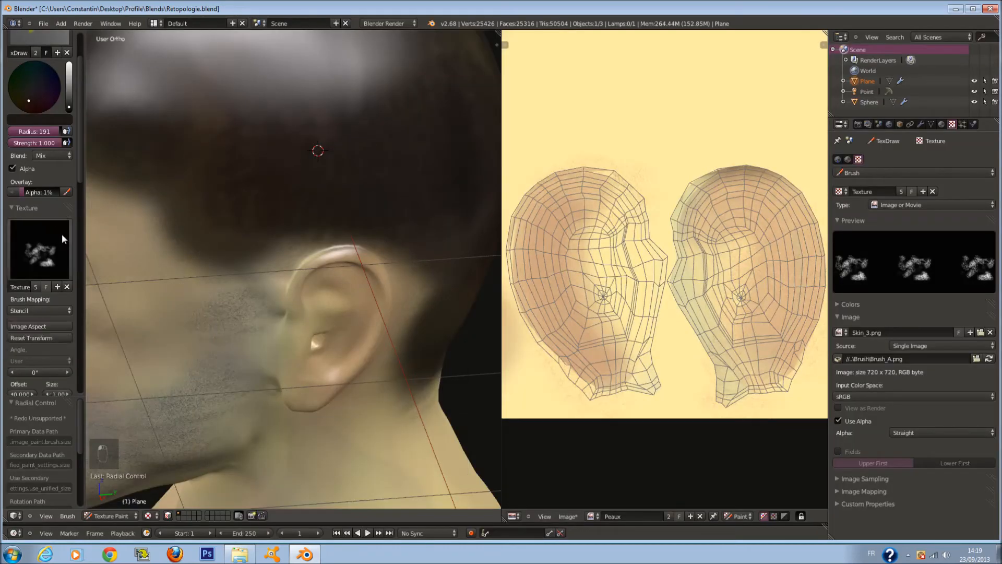
pyautogui.click(68, 288)
pyautogui.click(39, 204)
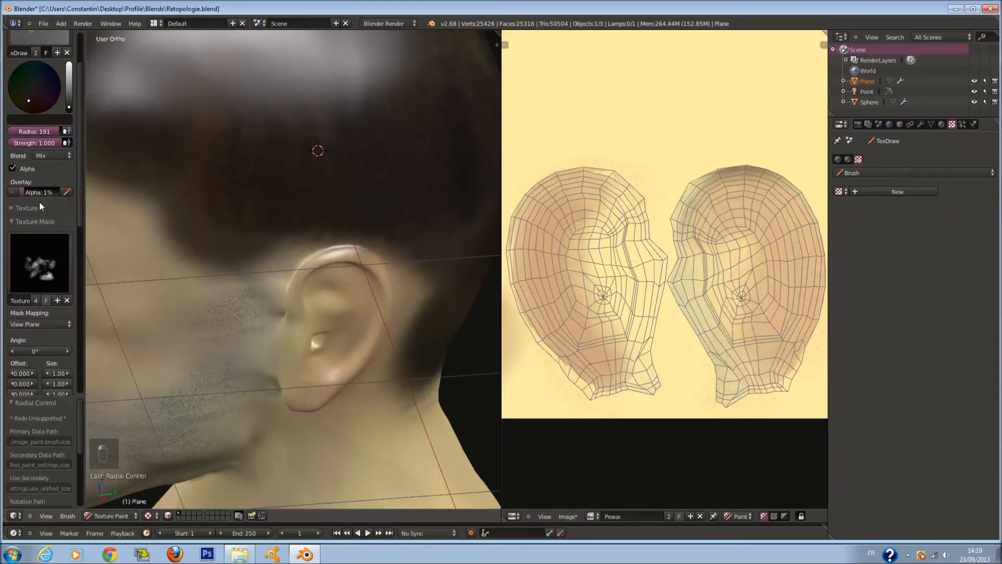
# Step: Lighten the brush colour to dark brown, set the radius to 144 and mottle the hair above the forehead and temple
pyautogui.click(68, 103)
pyautogui.moveTo(271, 140)
pyautogui.mouseDown(button='middle')
pyautogui.moveTo(287, 147)
pyautogui.moveTo(237, 152)
pyautogui.moveTo(249, 166)
pyautogui.mouseUp(button='middle')
pyautogui.press('f')
pyautogui.click(255, 140)
pyautogui.moveTo(175, 155); pyautogui.dragTo(233, 223, button='middle')
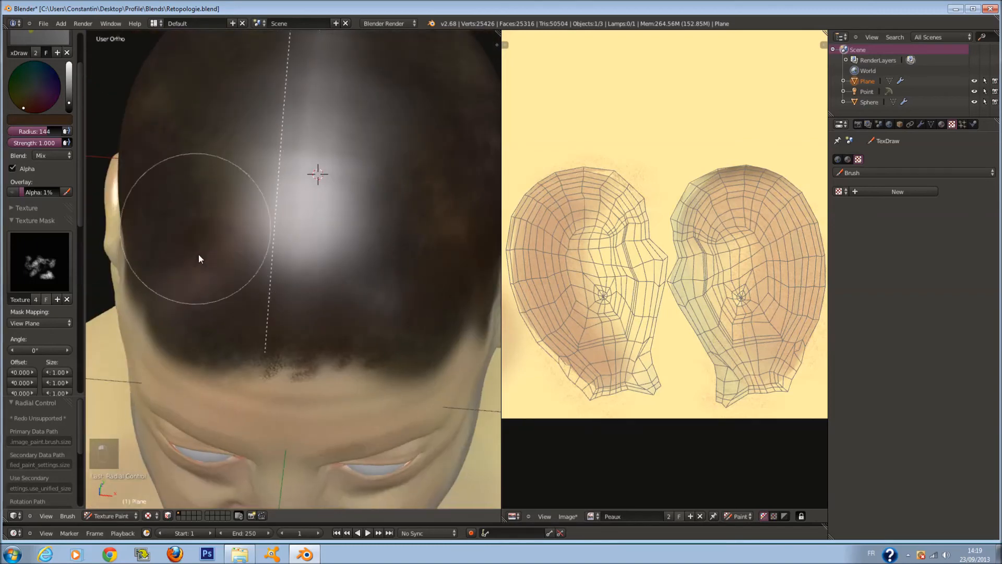
pyautogui.moveTo(268, 158); pyautogui.dragTo(335, 184, button='middle')
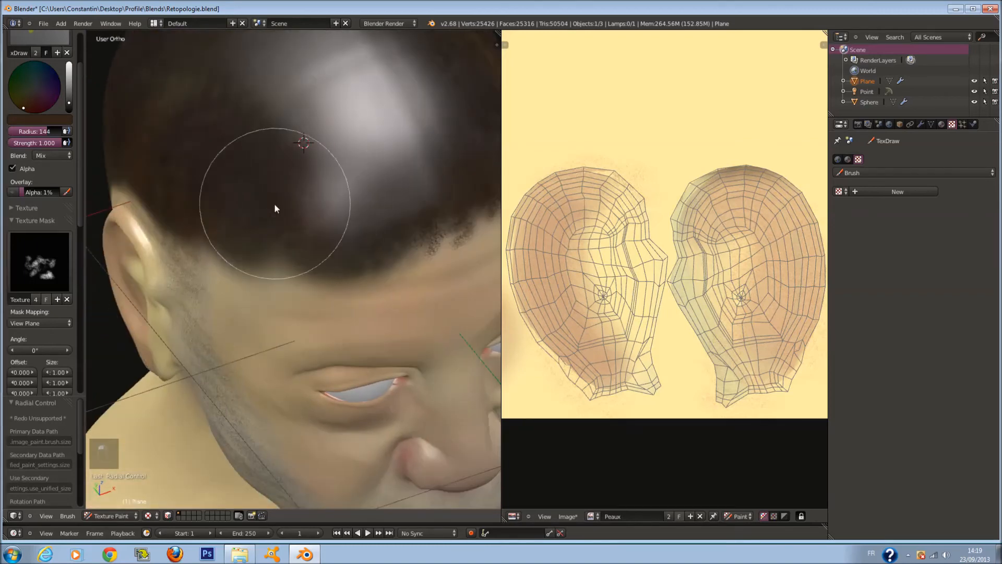
pyautogui.moveTo(275, 209); pyautogui.dragTo(316, 185, button='middle')
# Step: Continue the dark brown mottling over the hair behind the ears, on the back of the head and around the crown
pyautogui.moveTo(219, 156)
pyautogui.mouseDown(button='middle')
pyautogui.moveTo(239, 152)
pyautogui.moveTo(239, 194)
pyautogui.mouseUp(button='middle')
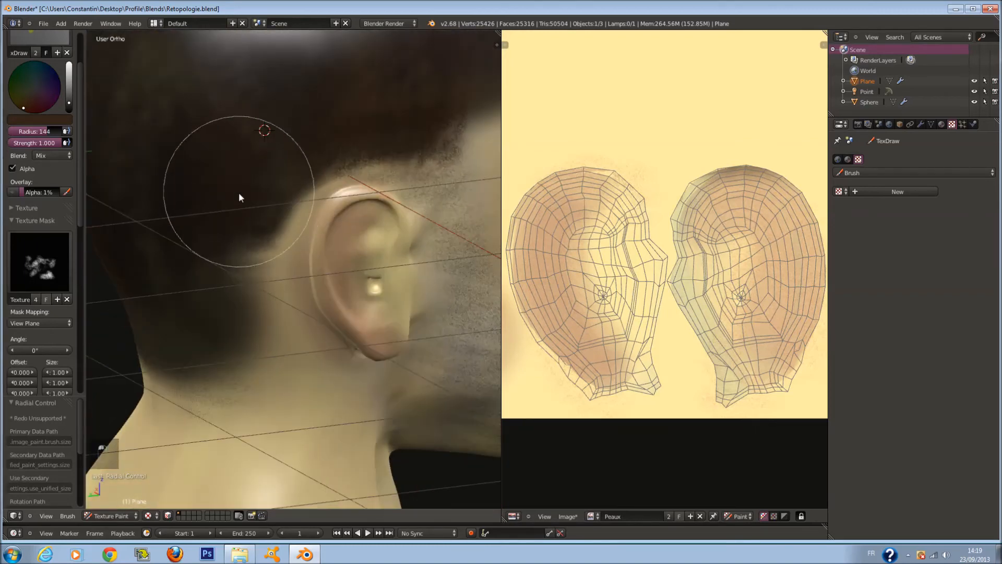
pyautogui.moveTo(239, 250); pyautogui.dragTo(276, 206, button='middle')
pyautogui.moveTo(244, 281)
pyautogui.mouseDown(button='middle')
pyautogui.moveTo(286, 292)
pyautogui.moveTo(315, 285)
pyautogui.mouseUp(button='middle')
pyautogui.scroll(-3, 298, 287)
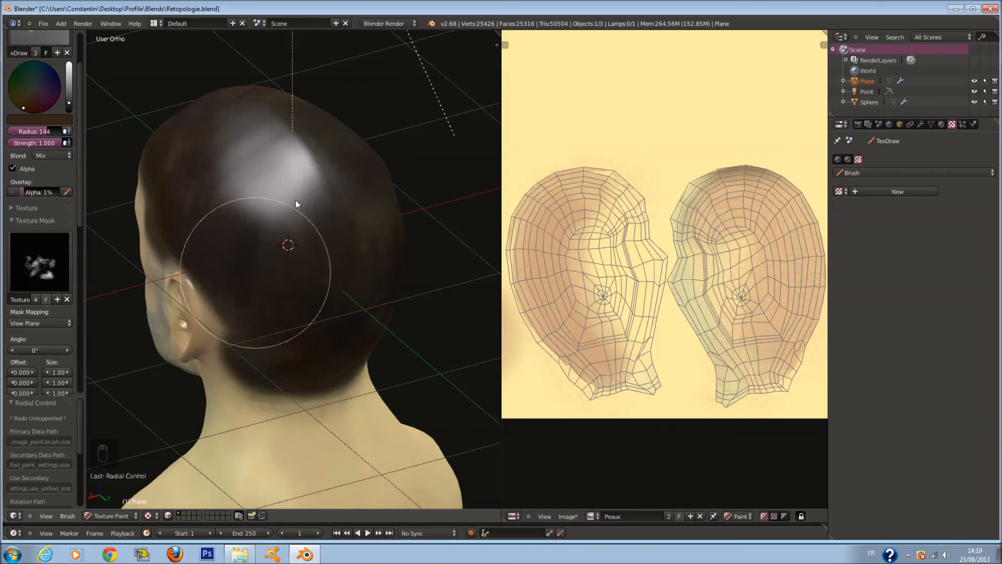
pyautogui.scroll(3, 296, 199)
pyautogui.moveTo(295, 199); pyautogui.dragTo(326, 240, button='middle')
pyautogui.moveTo(302, 282); pyautogui.dragTo(329, 246, button='middle')
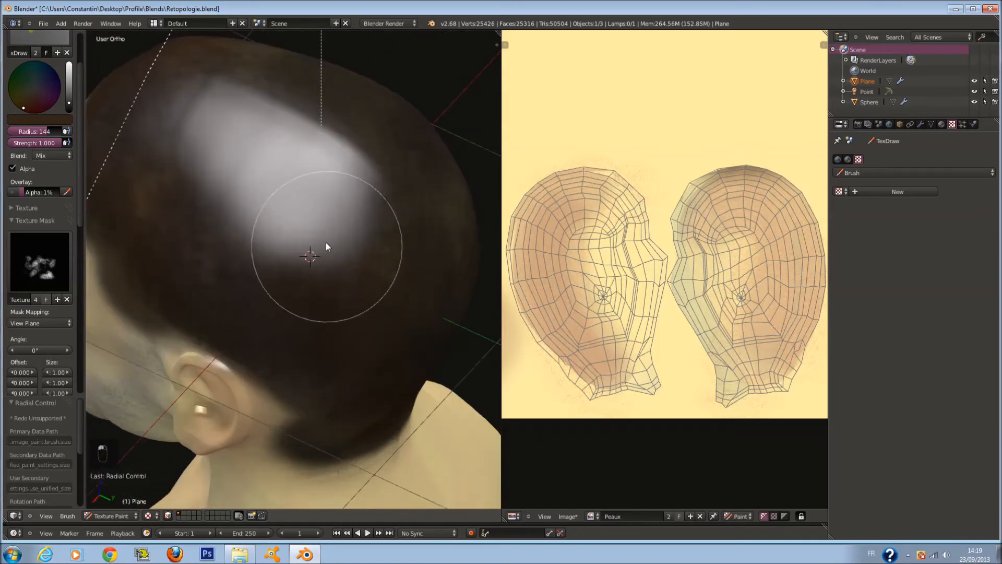
pyautogui.moveTo(161, 192); pyautogui.dragTo(273, 245, button='middle')
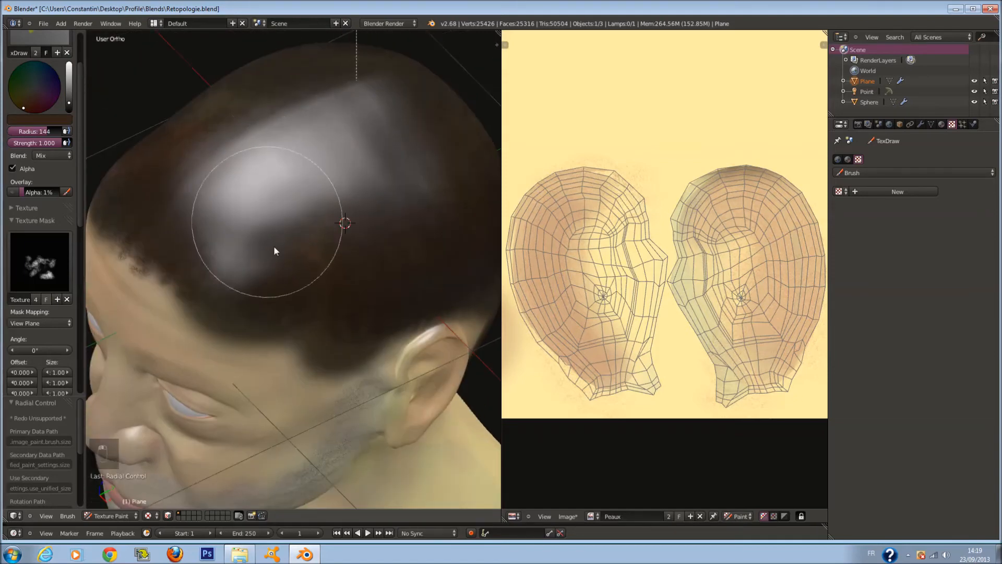
pyautogui.moveTo(237, 163); pyautogui.dragTo(268, 152, button='middle')
pyautogui.moveTo(224, 208)
pyautogui.mouseDown(button='middle')
pyautogui.moveTo(181, 167)
pyautogui.moveTo(157, 208)
pyautogui.mouseUp(button='middle')
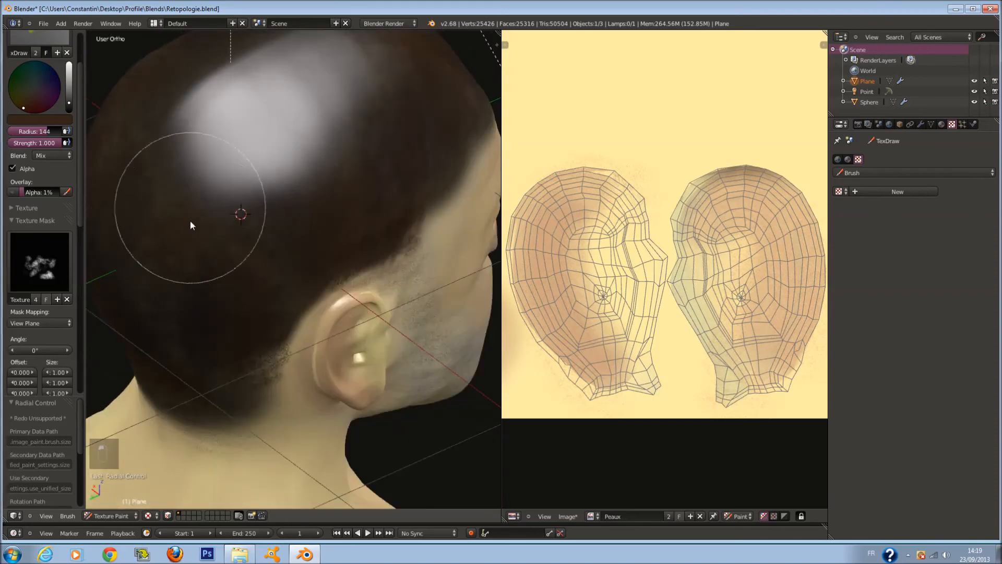
# Step: Switch the brush to light grey, lower the strength to 0.229 and paint faint grey patches on the back of the hair
pyautogui.click(70, 78)
pyautogui.click(32, 95)
pyautogui.moveTo(36, 84); pyautogui.dragTo(33, 90)
pyautogui.moveTo(62, 143); pyautogui.dragTo(15, 153)
pyautogui.moveTo(247, 257); pyautogui.dragTo(310, 230, button='middle')
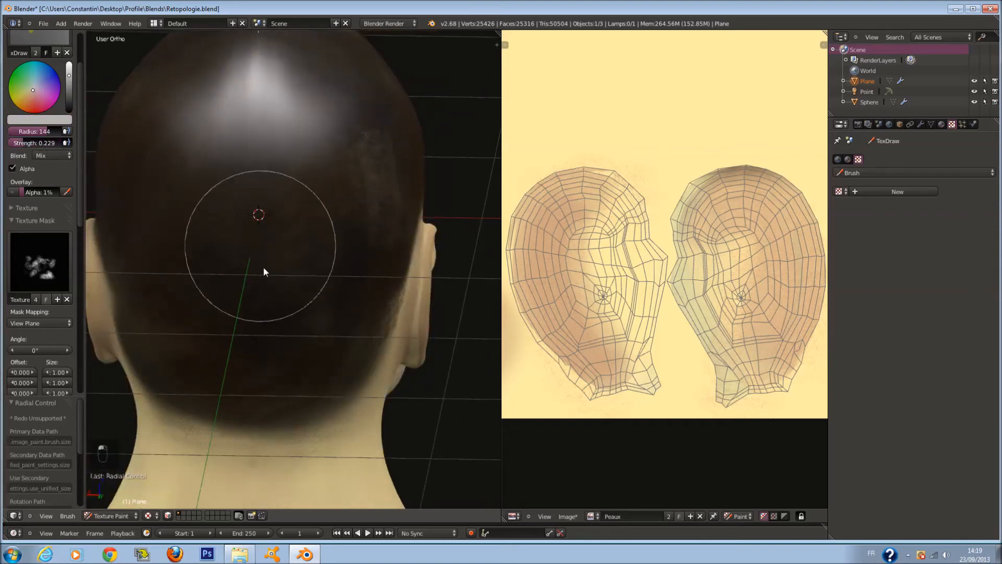
pyautogui.moveTo(289, 158); pyautogui.dragTo(309, 283, button='middle')
pyautogui.moveTo(379, 287)
pyautogui.mouseDown(button='middle')
pyautogui.moveTo(349, 150)
pyautogui.moveTo(373, 234)
pyautogui.moveTo(309, 191)
pyautogui.moveTo(205, 161)
pyautogui.moveTo(308, 168)
pyautogui.mouseUp(button='middle')
pyautogui.moveTo(292, 89)
pyautogui.mouseDown(button='middle')
pyautogui.moveTo(371, 122)
pyautogui.moveTo(288, 187)
pyautogui.mouseUp(button='middle')
pyautogui.moveTo(392, 195)
pyautogui.mouseDown(button='middle')
pyautogui.moveTo(350, 164)
pyautogui.moveTo(286, 81)
pyautogui.mouseUp(button='middle')
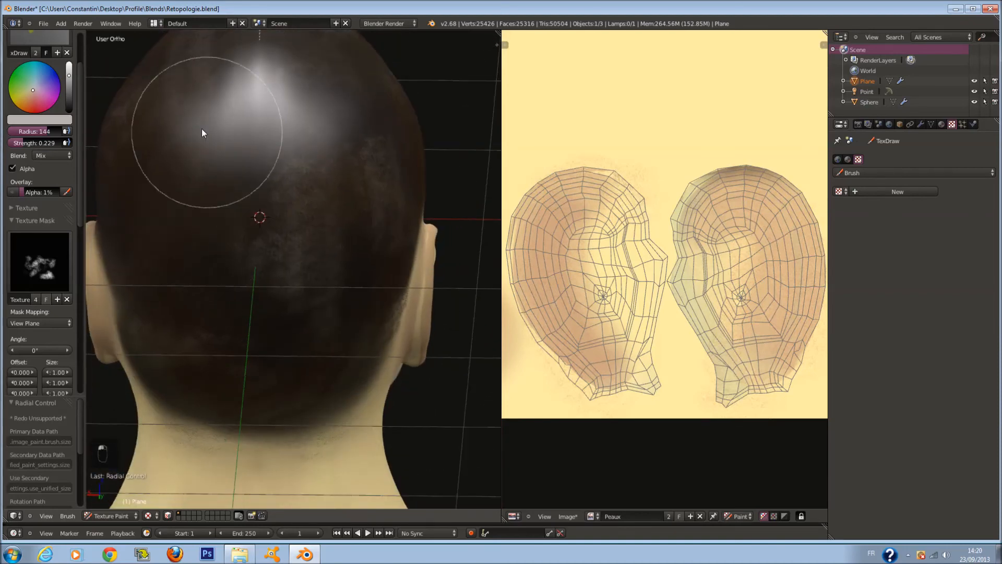
pyautogui.moveTo(201, 229)
pyautogui.mouseDown(button='middle')
pyautogui.moveTo(312, 278)
pyautogui.moveTo(256, 194)
pyautogui.moveTo(320, 204)
pyautogui.mouseUp(button='middle')
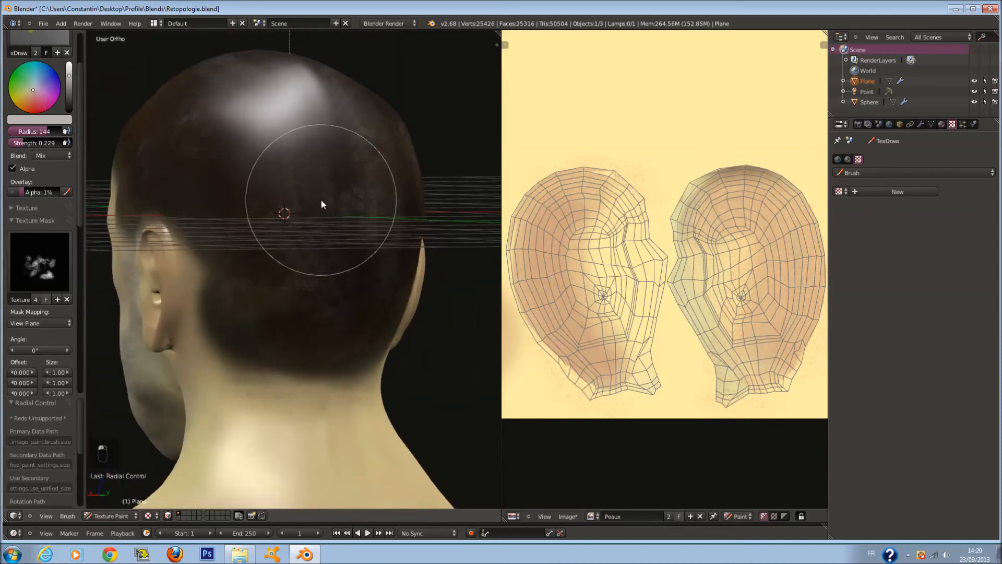
# Step: Switch to near-black with strength 0.896 and radius 99, and darken the hair on the back and side, undoing one stroke
pyautogui.moveTo(68, 98)
pyautogui.mouseDown()
pyautogui.moveTo(69, 111)
pyautogui.moveTo(29, 97)
pyautogui.moveTo(71, 113)
pyautogui.moveTo(59, 147)
pyautogui.mouseUp()
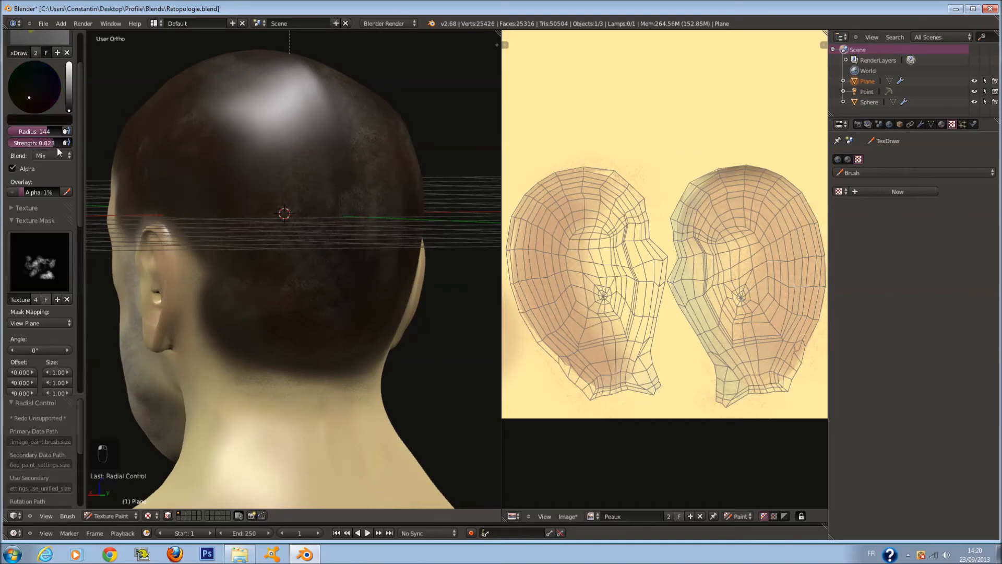
pyautogui.moveTo(318, 268)
pyautogui.mouseDown()
pyautogui.moveTo(300, 273)
pyautogui.moveTo(283, 151)
pyautogui.mouseUp()
pyautogui.moveTo(345, 175); pyautogui.dragTo(274, 230, button='middle')
pyautogui.press('f')
pyautogui.click(312, 260)
pyautogui.moveTo(302, 167); pyautogui.dragTo(324, 239, button='middle')
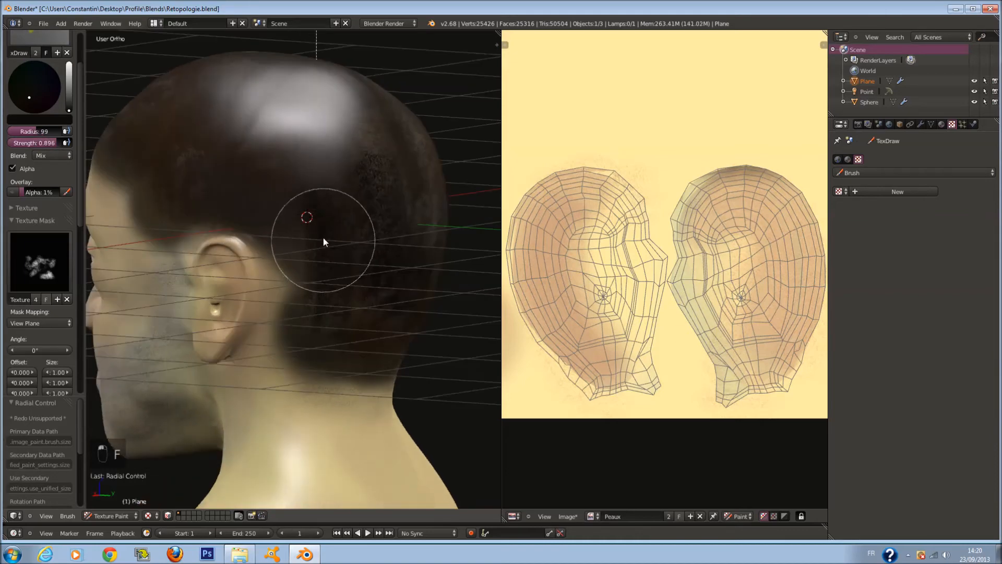
pyautogui.hotkey('ctrl', 'z')
pyautogui.moveTo(264, 184); pyautogui.dragTo(305, 183, button='middle')
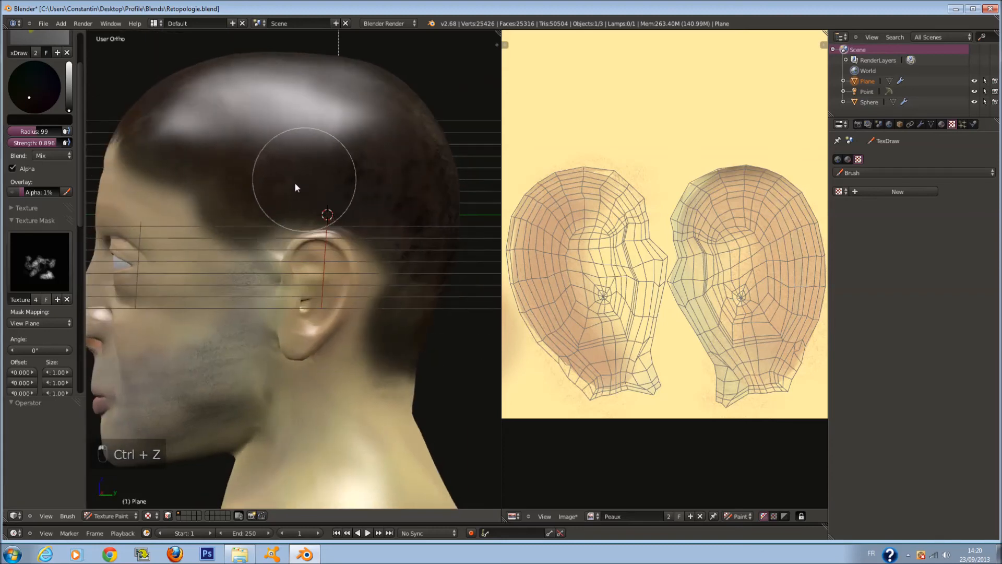
pyautogui.moveTo(268, 141); pyautogui.dragTo(322, 177, button='middle')
pyautogui.moveTo(272, 115)
pyautogui.mouseDown(button='middle')
pyautogui.moveTo(265, 162)
pyautogui.moveTo(288, 136)
pyautogui.moveTo(282, 153)
pyautogui.moveTo(202, 179)
pyautogui.moveTo(187, 166)
pyautogui.moveTo(256, 148)
pyautogui.moveTo(235, 208)
pyautogui.moveTo(273, 179)
pyautogui.moveTo(214, 176)
pyautogui.moveTo(238, 133)
pyautogui.moveTo(289, 84)
pyautogui.moveTo(340, 107)
pyautogui.moveTo(261, 201)
pyautogui.mouseUp(button='middle')
pyautogui.moveTo(302, 105)
pyautogui.mouseDown(button='middle')
pyautogui.moveTo(306, 89)
pyautogui.moveTo(414, 150)
pyautogui.moveTo(331, 212)
pyautogui.mouseUp(button='middle')
# Step: Return the bust to Object Mode and save the blend file with the head framed from the front
pyautogui.scroll(-3, 416, 157)
pyautogui.click(130, 516)
pyautogui.click(115, 453)
pyautogui.press('KP_1')
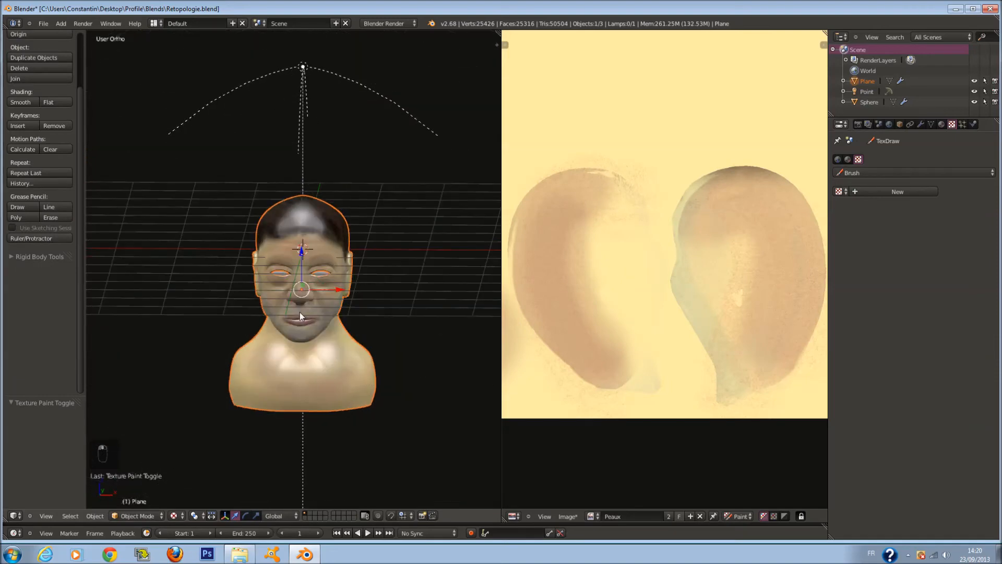
pyautogui.press('KP_Decimal')
pyautogui.scroll(5, 337, 260)
pyautogui.hotkey('ctrl', 's')
pyautogui.scroll(-2, 387, 209)
pyautogui.scroll(-2, 393, 270)
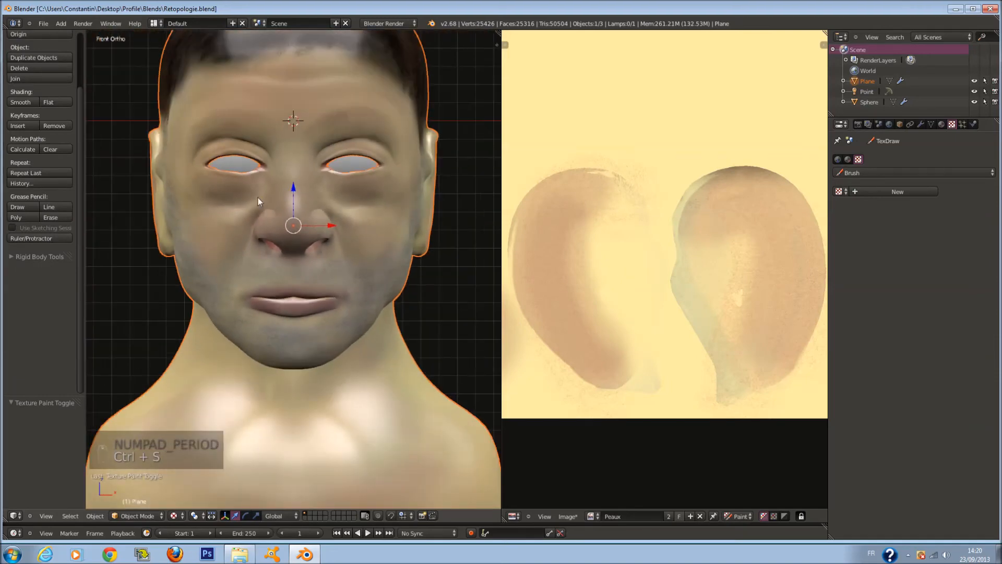
# Step: Save the painted skin texture as Peaux.png in the Texture folder with a 16-bit colour depth
pyautogui.click(569, 516)
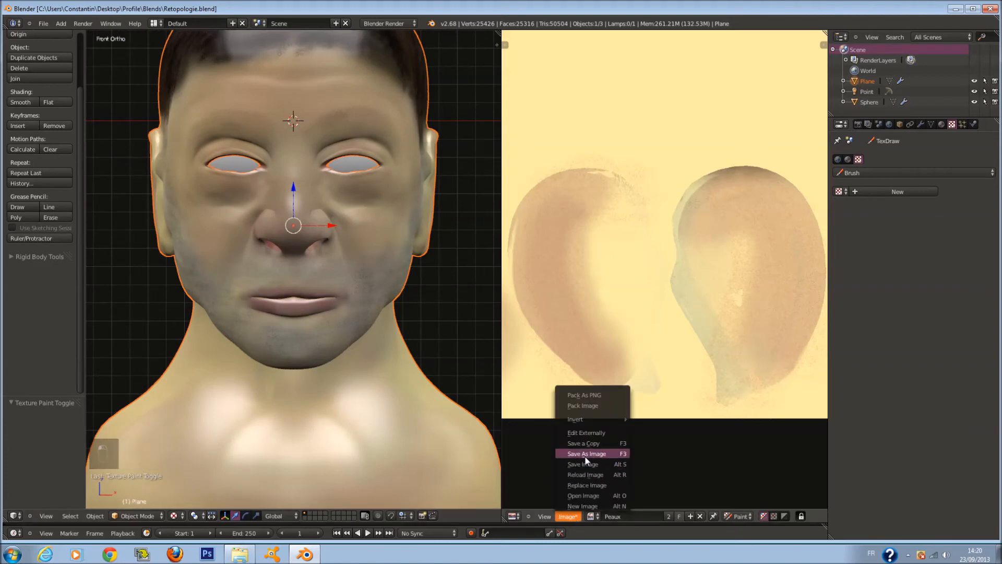
pyautogui.click(584, 456)
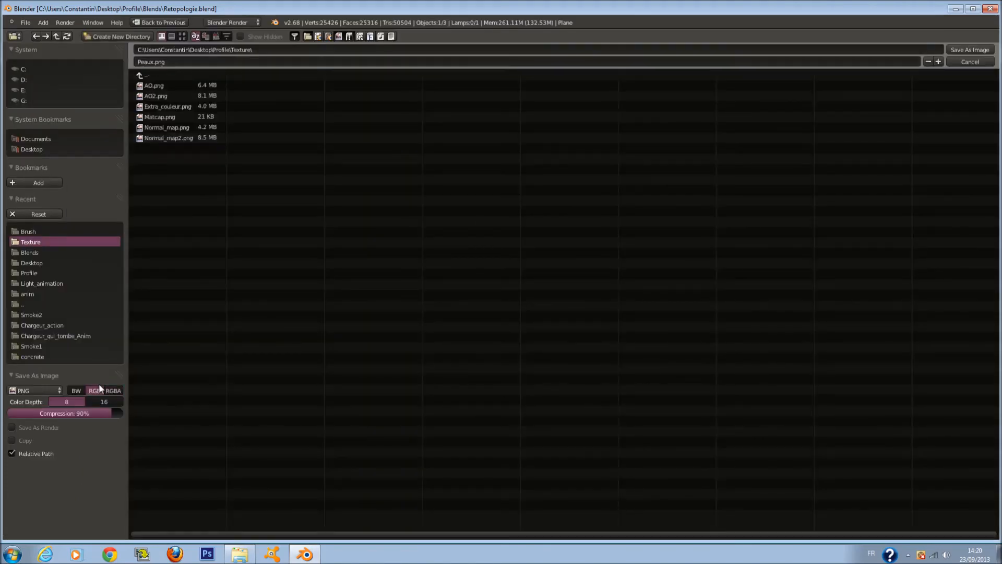
pyautogui.click(106, 402)
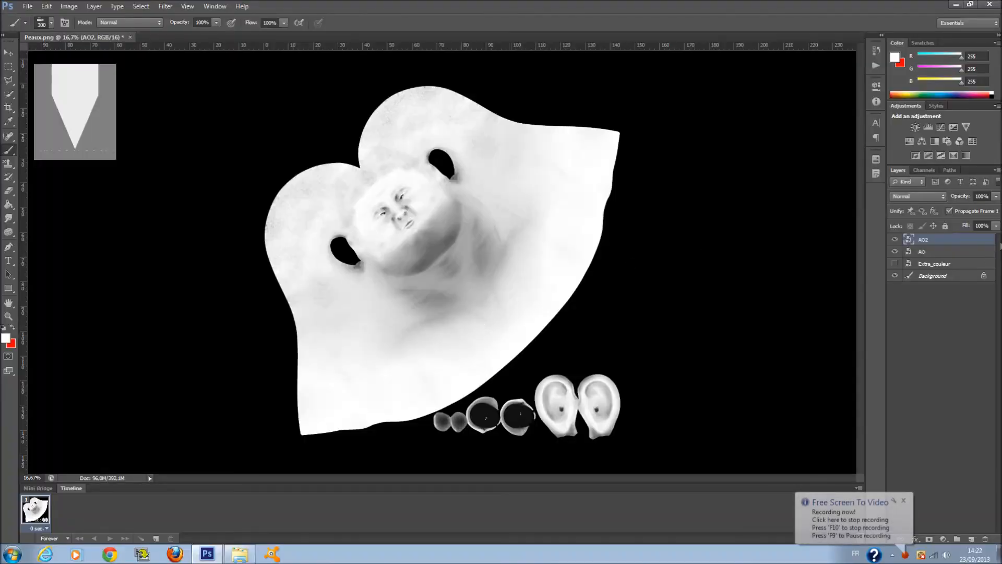
# Step: In Photoshop, compare the AO2, AO and Extra_couleur layers over the skin texture, leaving only the Background layer visible
pyautogui.click(895, 239)
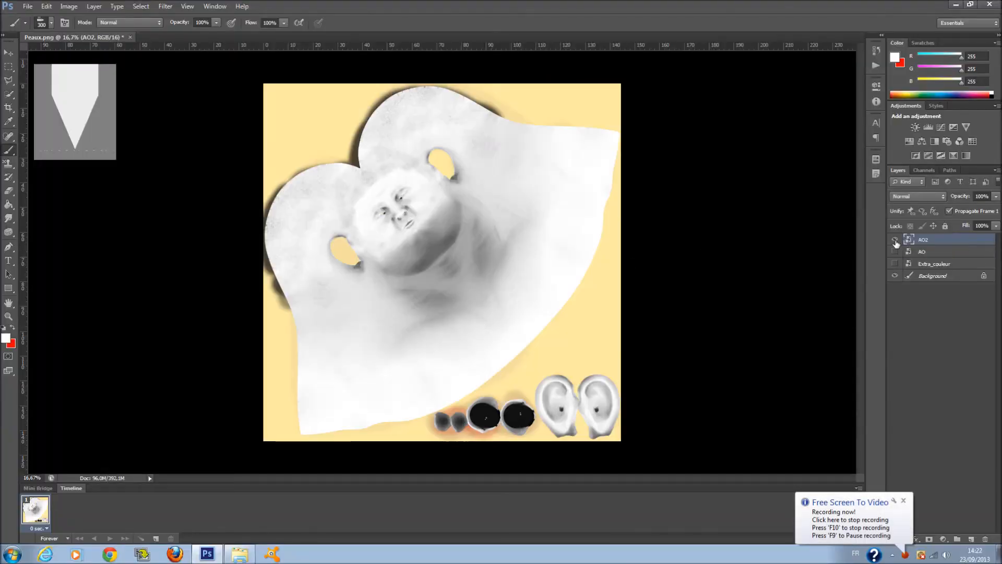
pyautogui.click(895, 251)
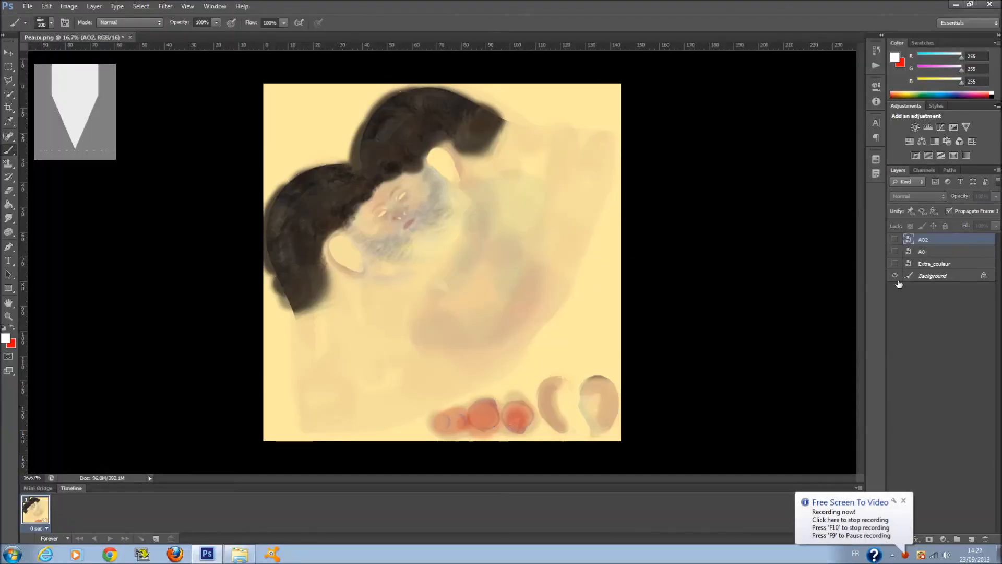
pyautogui.click(895, 239)
pyautogui.click(895, 239)
pyautogui.click(895, 263)
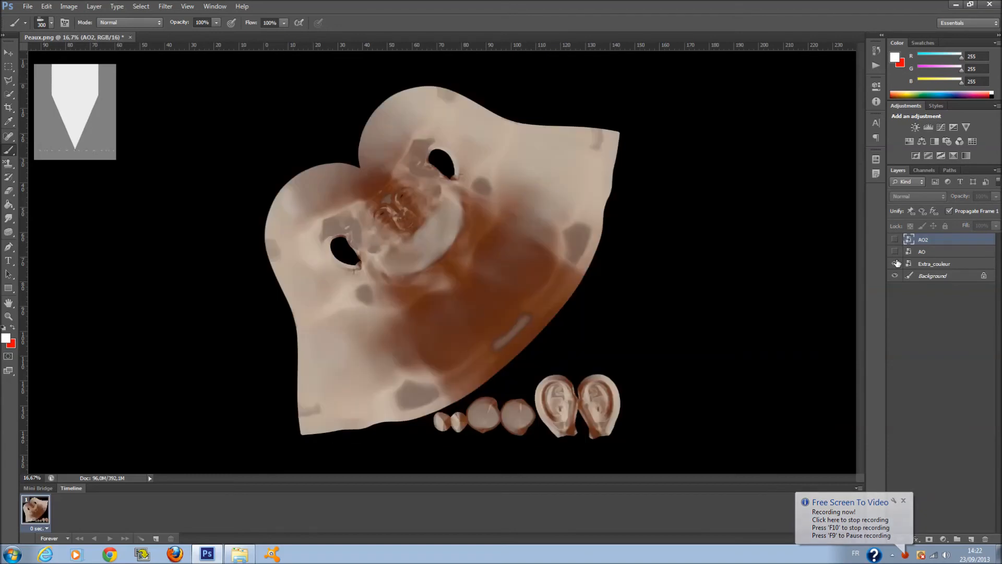
pyautogui.click(895, 251)
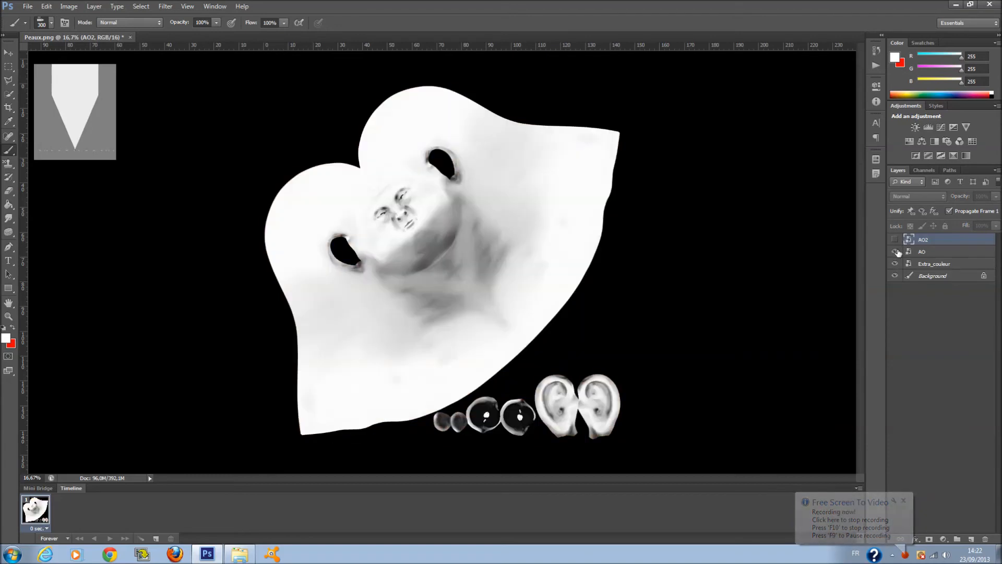
pyautogui.click(895, 240)
pyautogui.click(895, 240)
pyautogui.click(895, 251)
pyautogui.click(895, 264)
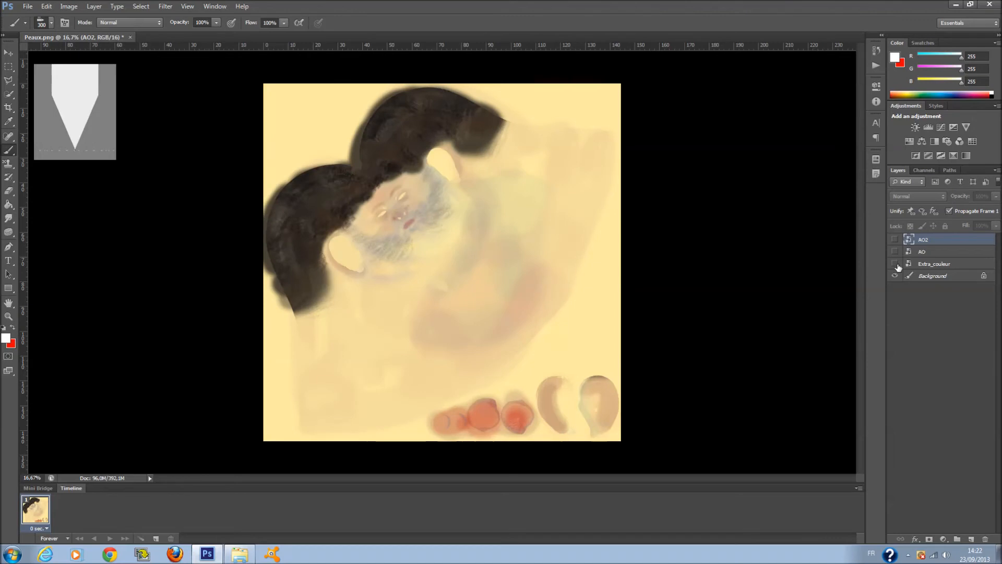
# Step: Add a Hue/Saturation adjustment layer above the Background, shifting the hue toward yellow and slightly raising the saturation
pyautogui.click(919, 280)
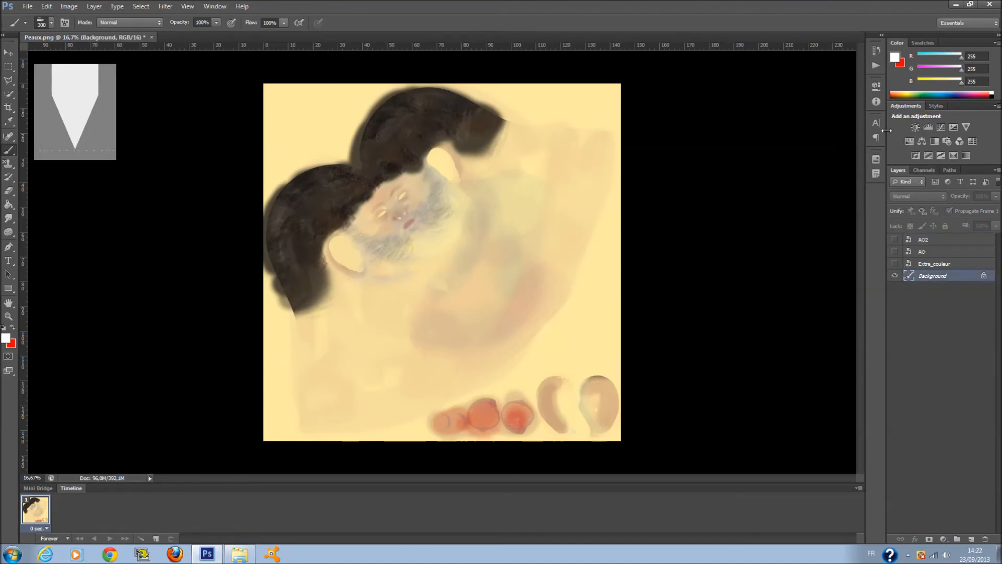
pyautogui.click(907, 142)
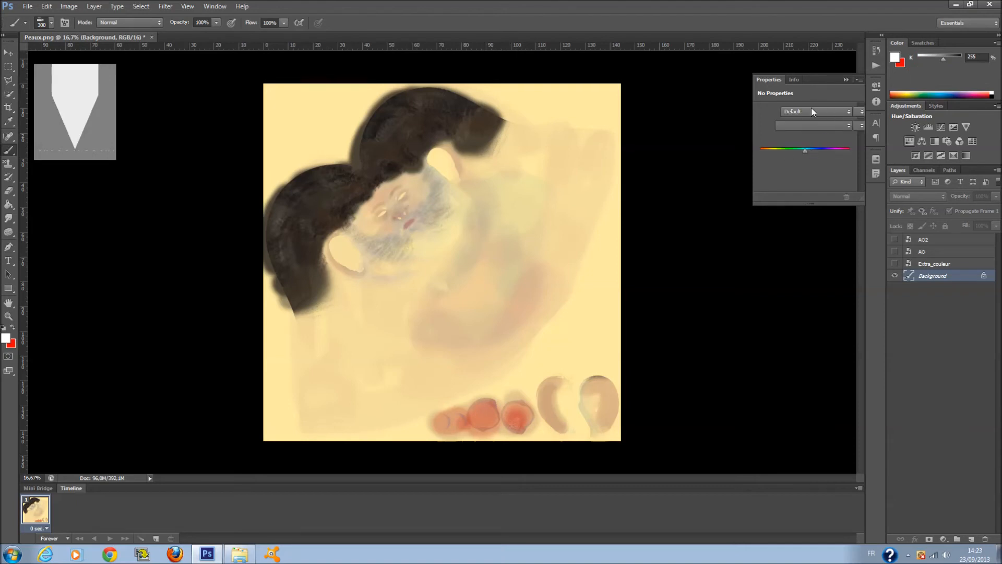
pyautogui.click(910, 140)
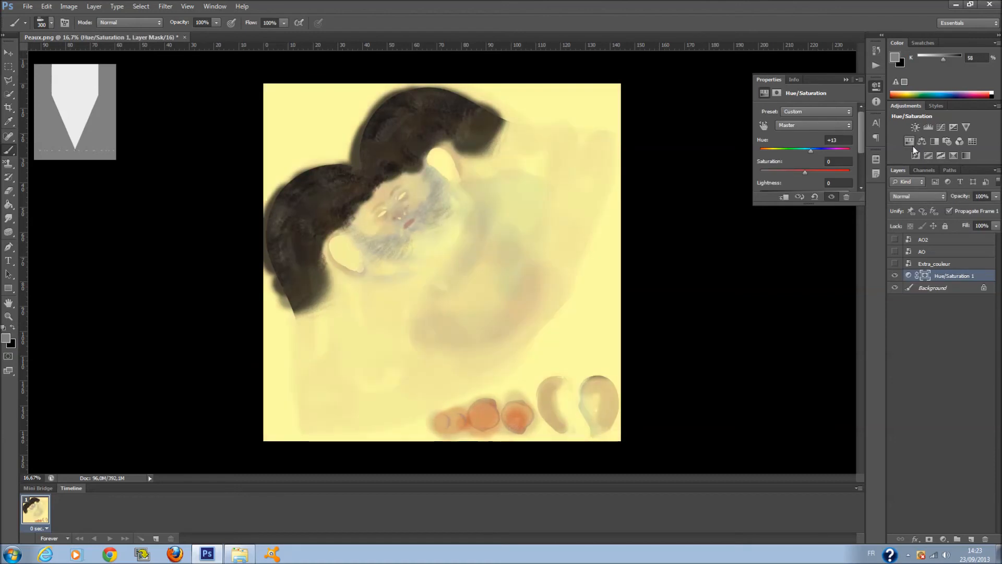
pyautogui.moveTo(814, 153); pyautogui.dragTo(810, 177)
pyautogui.click(844, 80)
# Step: Set the Hue/Saturation adjustment layer to Color Burn blending and reduce its fill to 15%
pyautogui.click(922, 197)
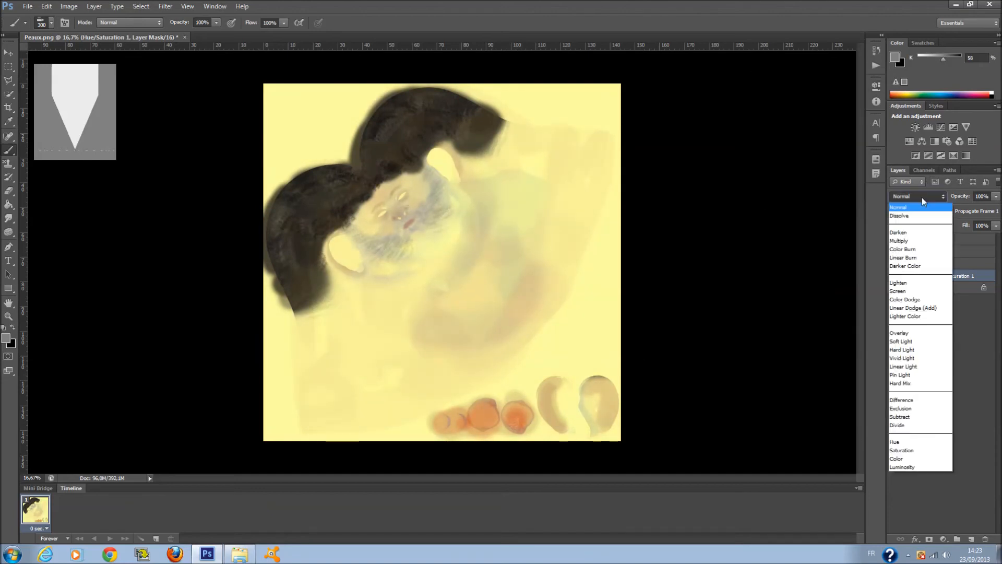
pyautogui.click(922, 197)
pyautogui.scroll(-3, 922, 197)
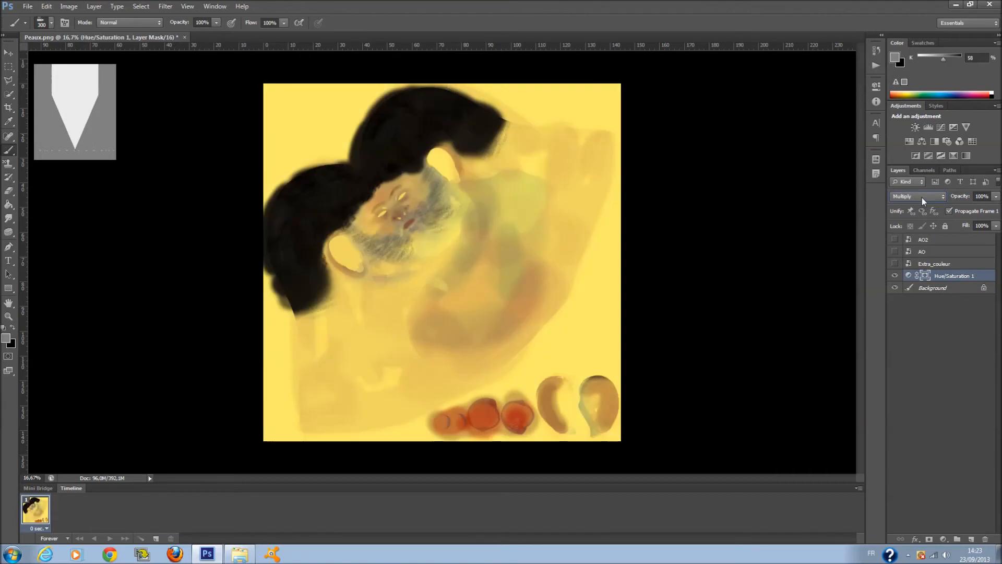
pyautogui.scroll(-1, 922, 198)
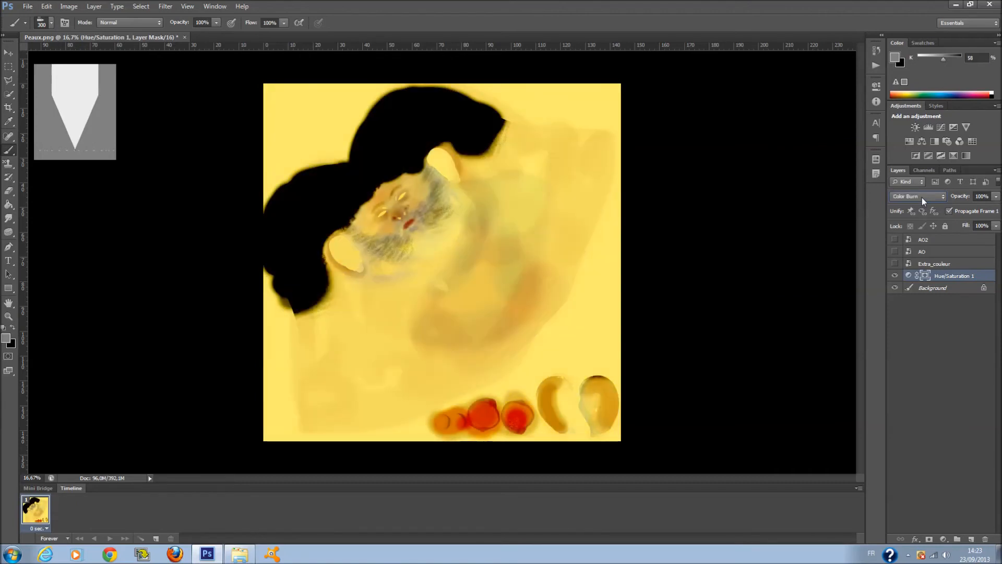
pyautogui.moveTo(996, 227)
pyautogui.mouseDown()
pyautogui.moveTo(945, 235)
pyautogui.moveTo(951, 241)
pyautogui.mouseUp()
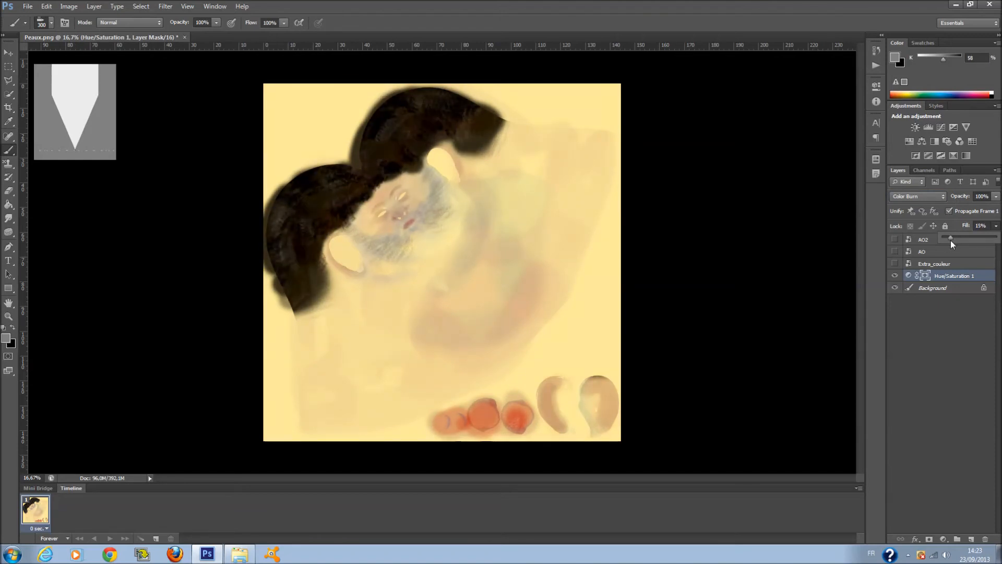
pyautogui.click(959, 324)
# Step: Show the Extra_couleur layer and preview its blend modes from Multiply through to Luminosity
pyautogui.click(895, 264)
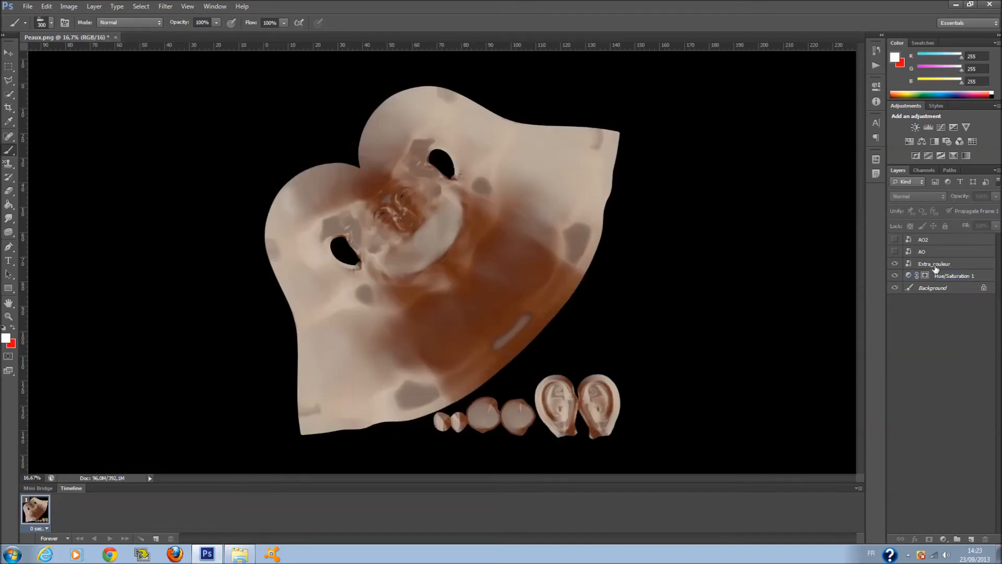
pyautogui.doubleClick(936, 264)
pyautogui.press('Return')
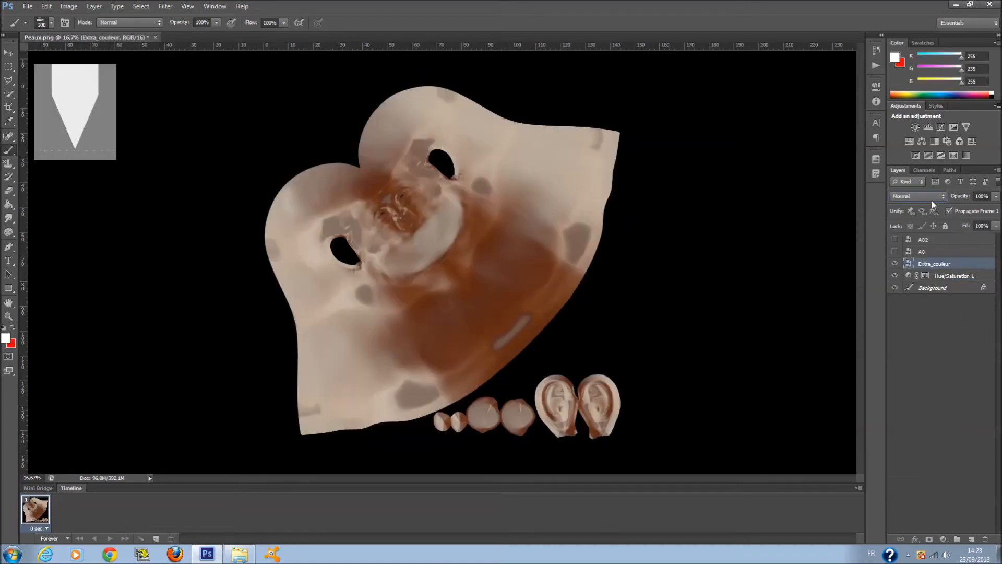
pyautogui.scroll(-2, 932, 200)
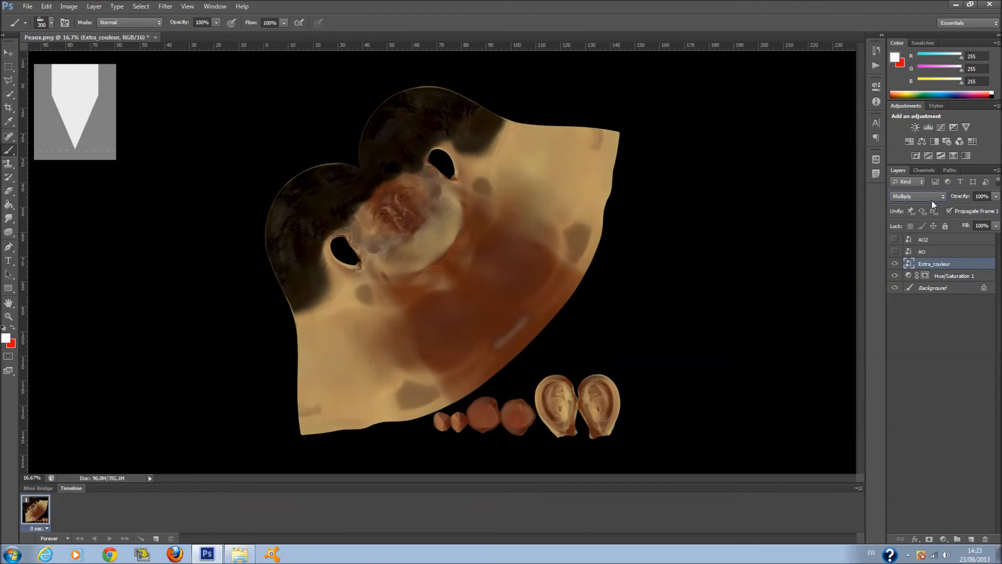
pyautogui.scroll(-1, 932, 200)
pyautogui.scroll(-1, 932, 200)
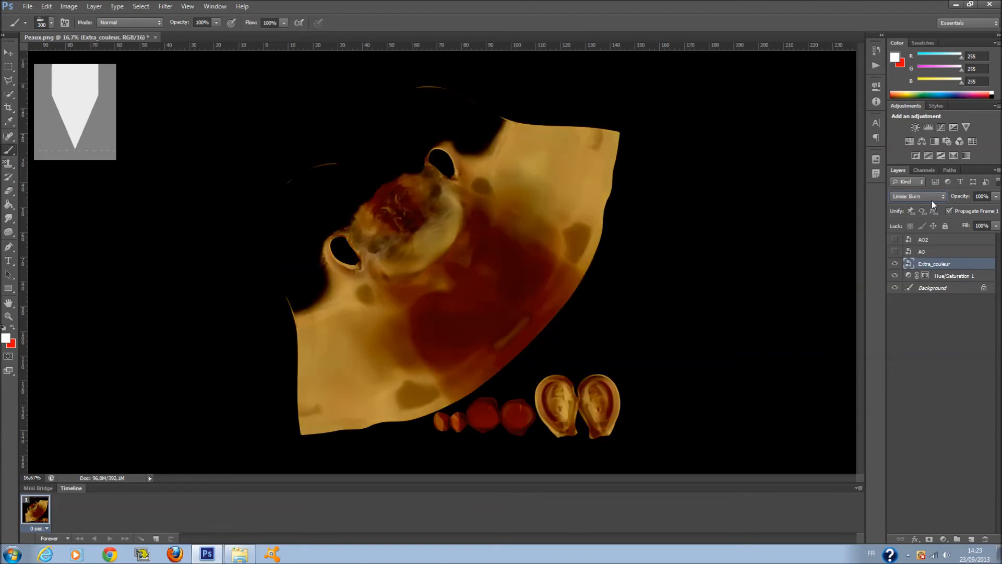
pyautogui.scroll(-3, 932, 201)
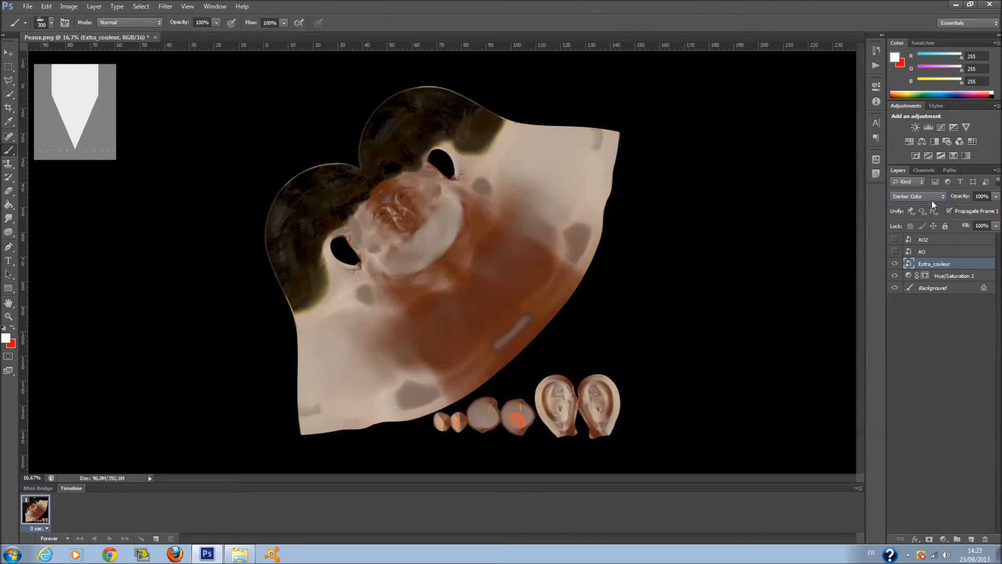
pyautogui.scroll(-3, 932, 201)
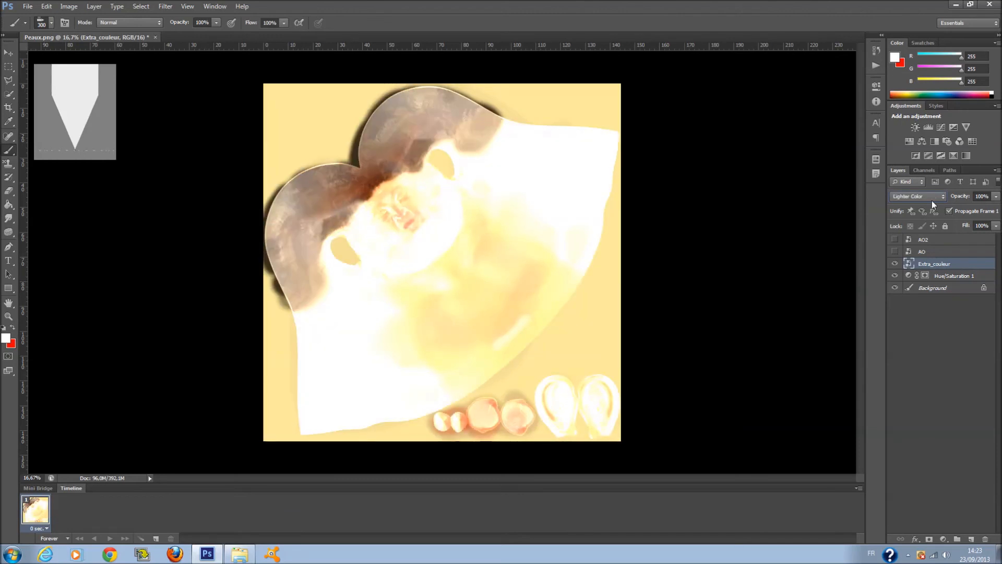
pyautogui.scroll(-2, 932, 200)
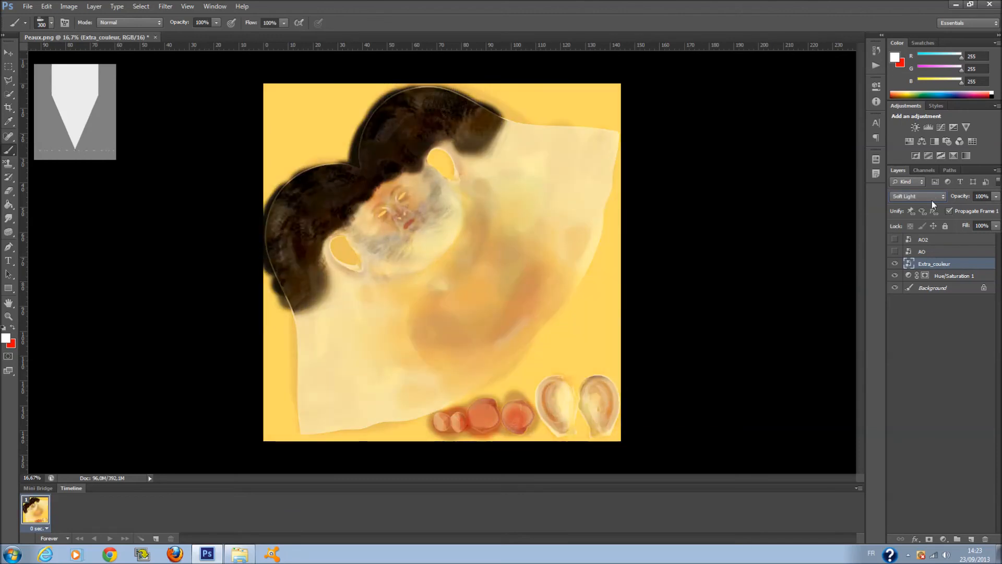
pyautogui.scroll(-4, 932, 200)
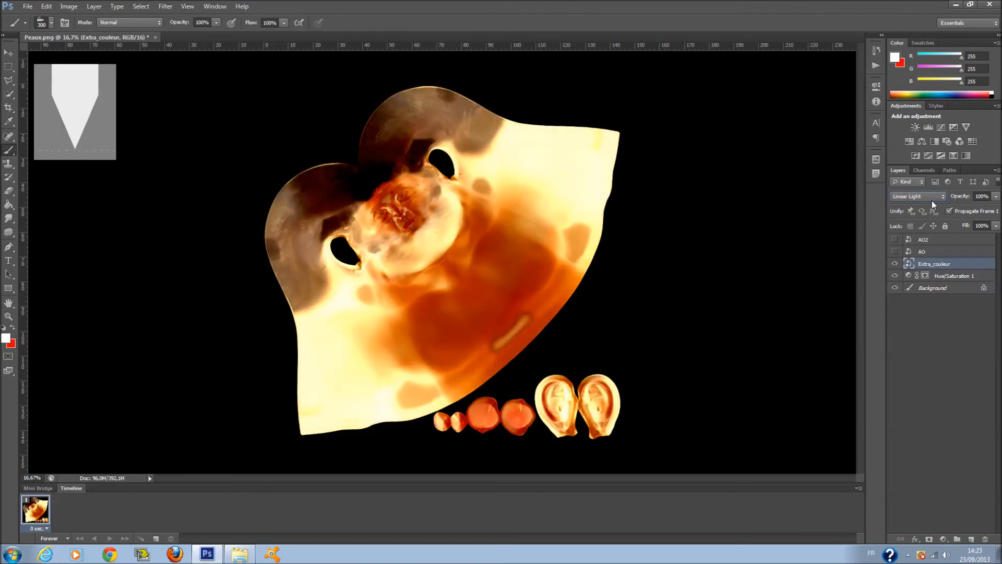
pyautogui.scroll(-6, 932, 200)
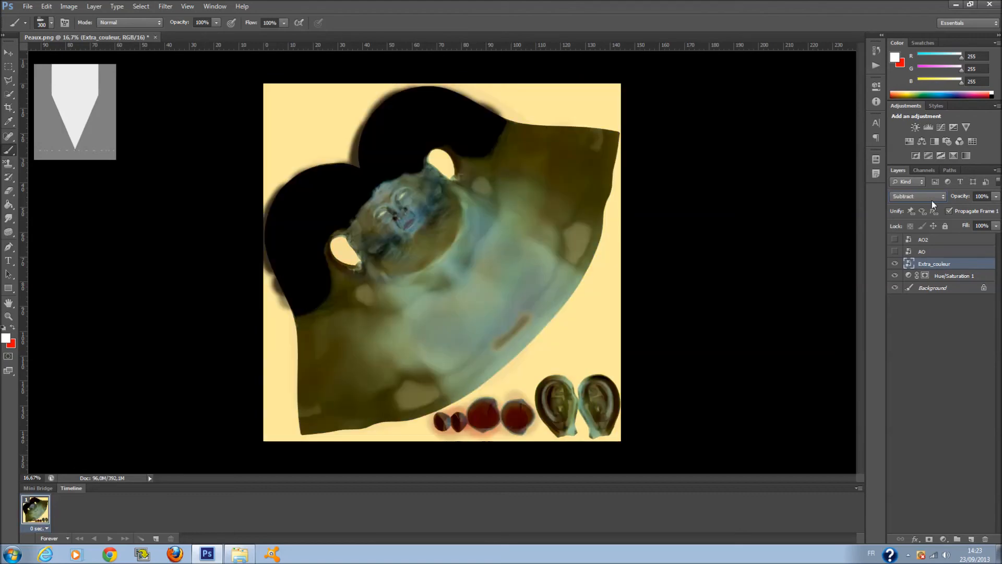
pyautogui.scroll(-2, 932, 201)
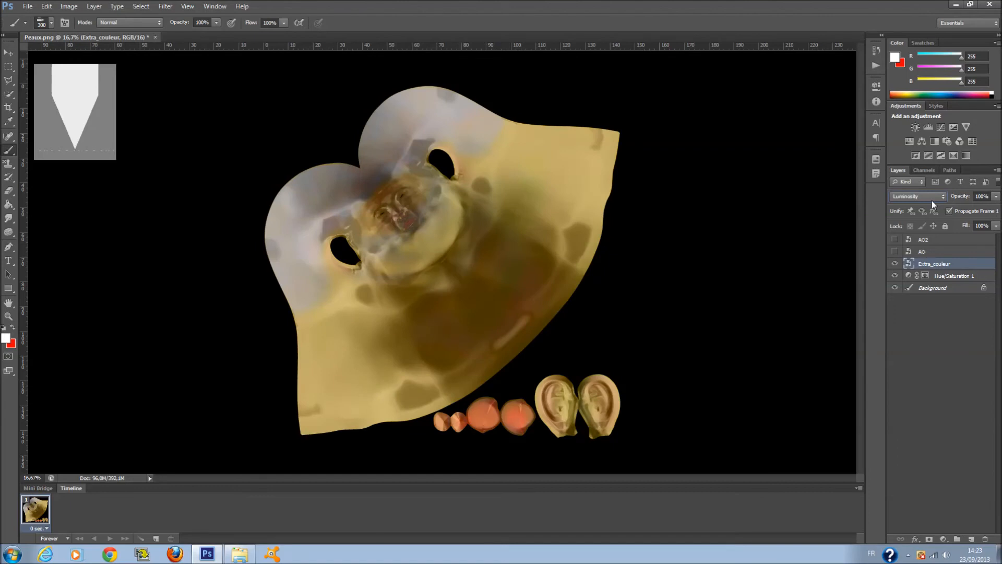
# Step: Set the Extra_couleur layer to Multiply blending with a 50% fill
pyautogui.click(932, 200)
pyautogui.click(924, 194)
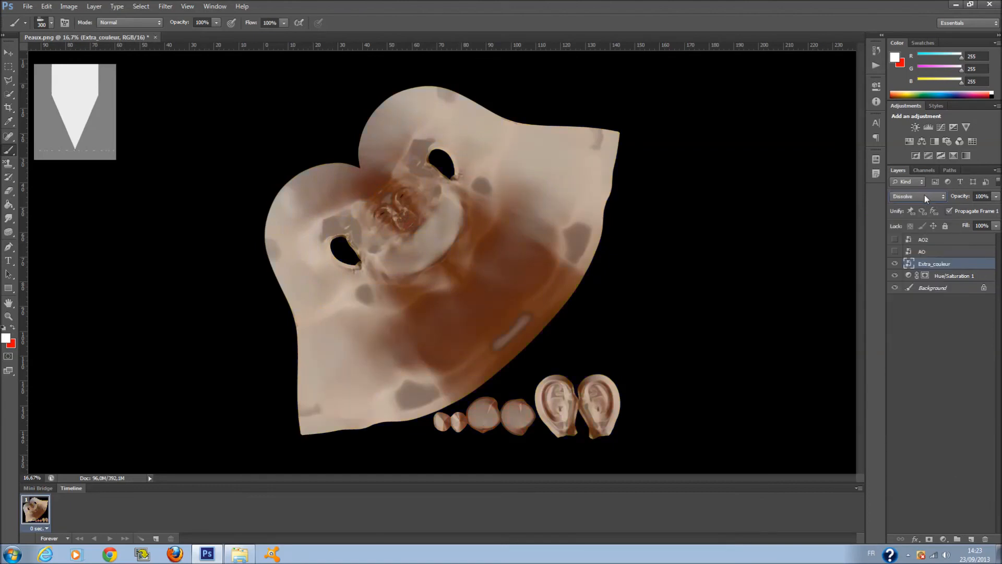
pyautogui.scroll(-2, 925, 196)
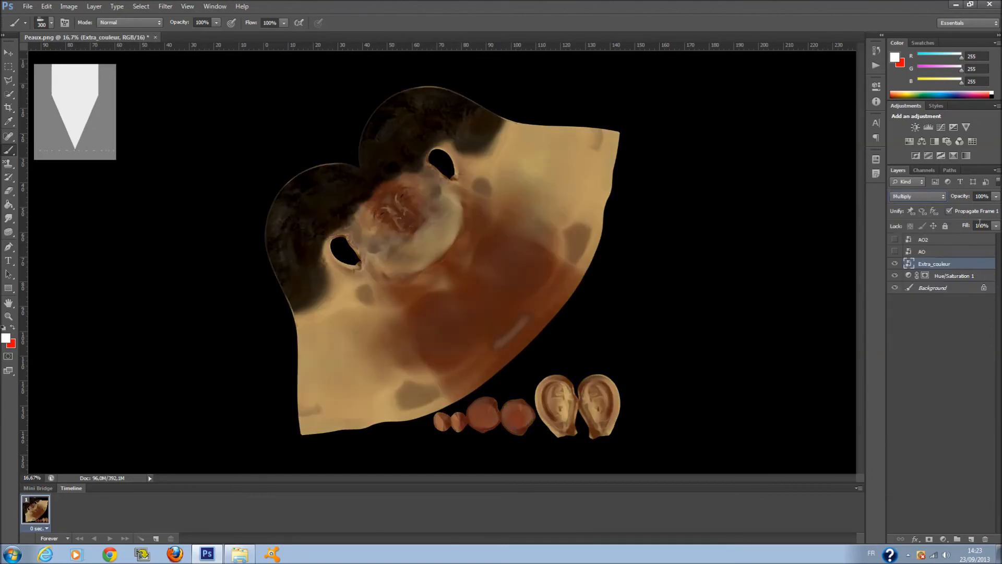
pyautogui.click(996, 226)
pyautogui.moveTo(956, 236)
pyautogui.mouseDown()
pyautogui.moveTo(945, 234)
pyautogui.moveTo(967, 238)
pyautogui.mouseUp()
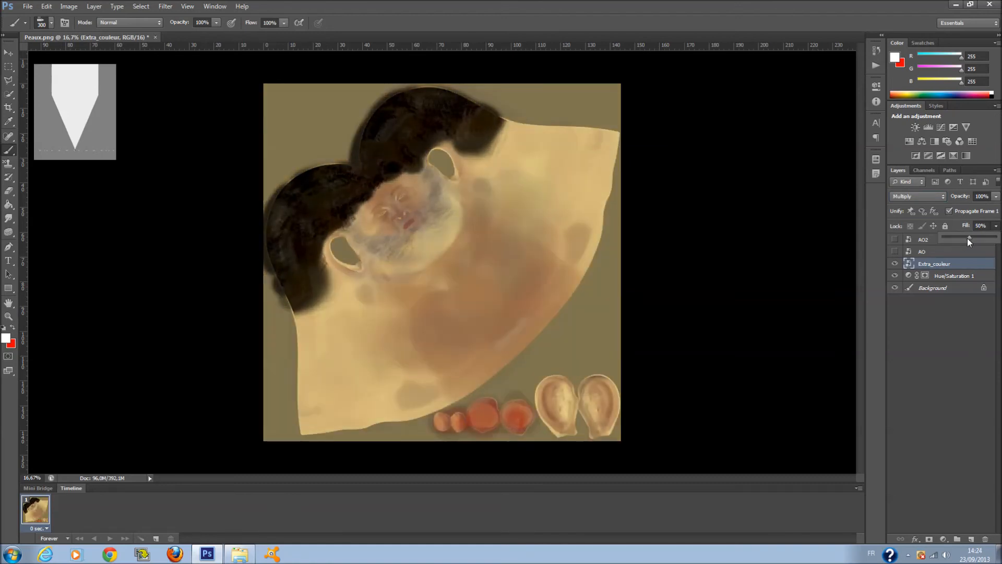
# Step: Compare the Darker Color, Screen, Soft Light and Vivid Light blend modes on the Extra_couleur layer
pyautogui.click(938, 198)
pyautogui.click(934, 196)
pyautogui.scroll(-1, 935, 196)
pyautogui.scroll(-1, 932, 196)
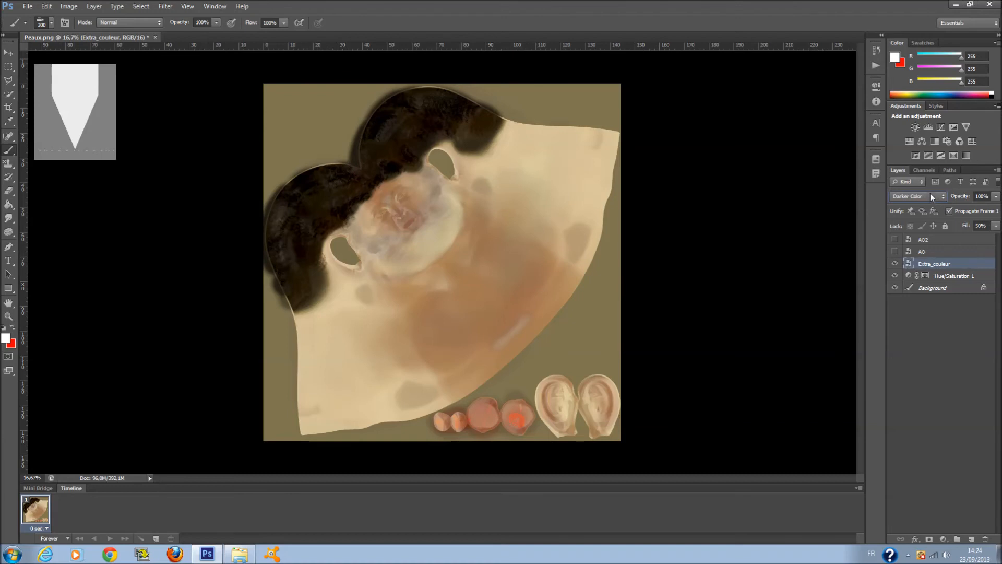
pyautogui.scroll(-4, 930, 197)
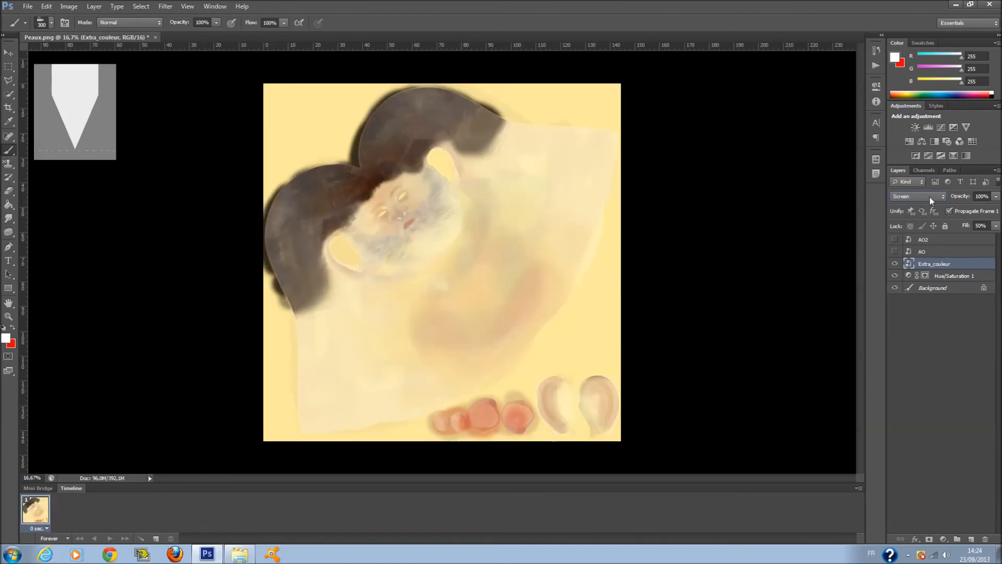
pyautogui.scroll(-4, 930, 197)
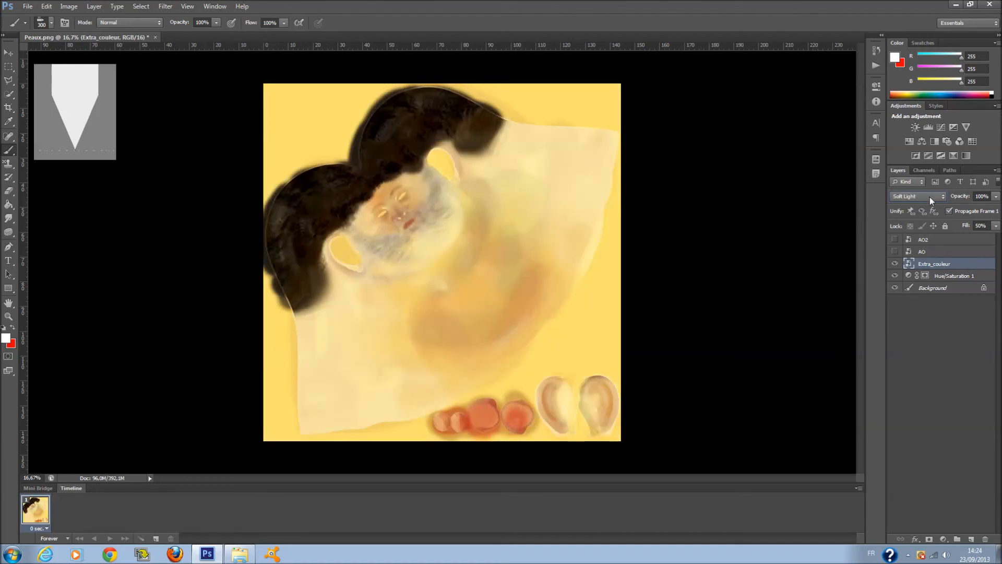
pyautogui.scroll(-1, 930, 197)
# Step: Set the Extra_couleur layer to Darker Color blending and lower its fill
pyautogui.click(930, 197)
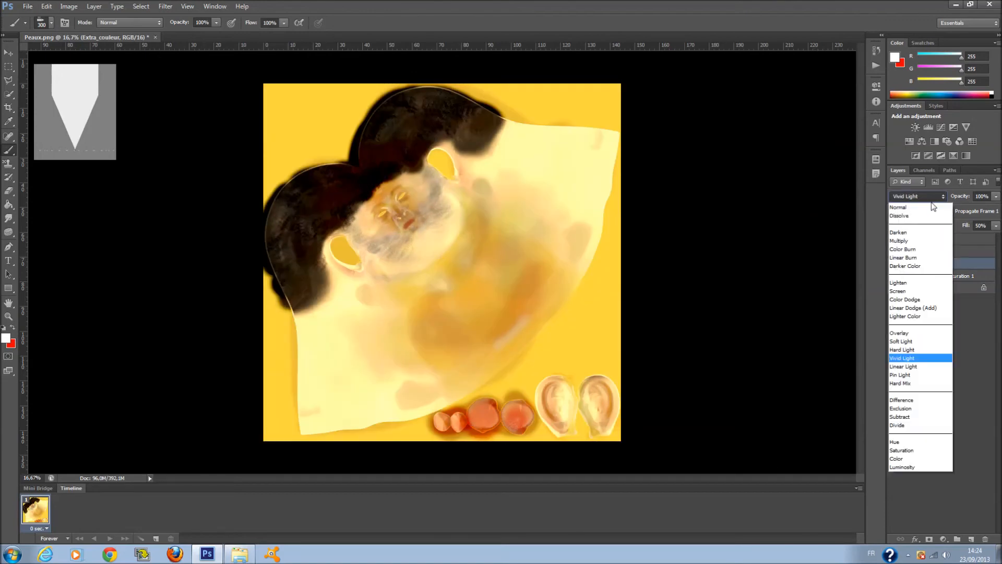
pyautogui.click(909, 266)
pyautogui.click(996, 226)
pyautogui.moveTo(972, 237)
pyautogui.mouseDown()
pyautogui.moveTo(959, 241)
pyautogui.moveTo(998, 237)
pyautogui.moveTo(935, 239)
pyautogui.moveTo(954, 237)
pyautogui.moveTo(969, 246)
pyautogui.moveTo(934, 247)
pyautogui.moveTo(962, 250)
pyautogui.mouseUp()
# Step: Show the AO layer, blend it in Overlay mode and set its fill to 50%
pyautogui.click(895, 251)
pyautogui.click(924, 252)
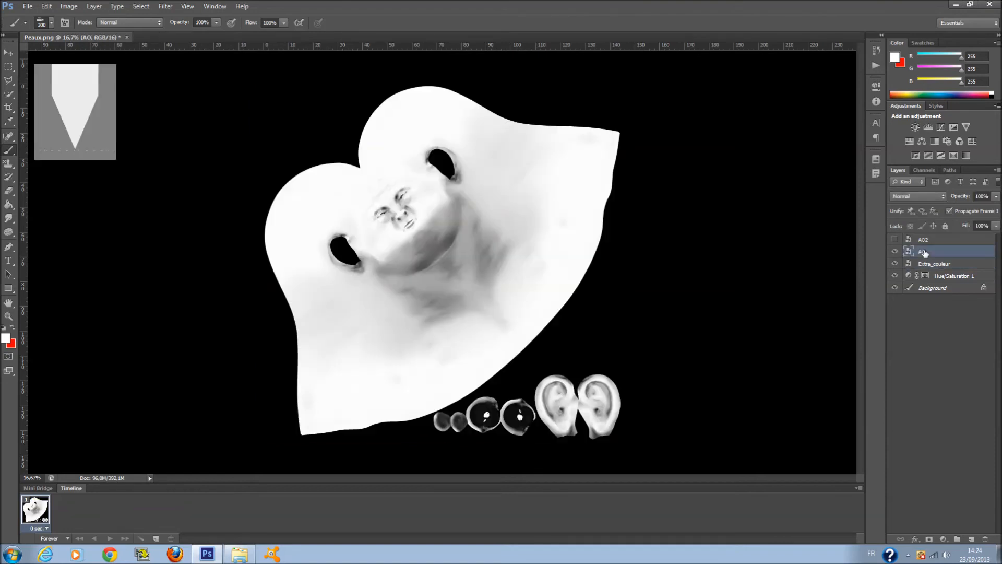
pyautogui.click(927, 198)
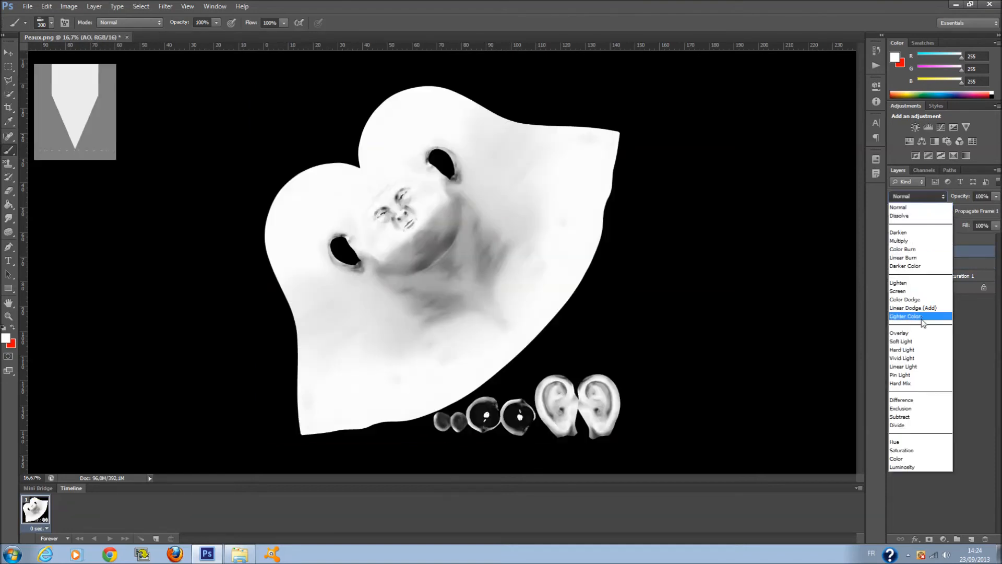
pyautogui.click(924, 328)
pyautogui.click(996, 226)
pyautogui.moveTo(973, 236)
pyautogui.mouseDown()
pyautogui.moveTo(940, 238)
pyautogui.moveTo(963, 244)
pyautogui.mouseUp()
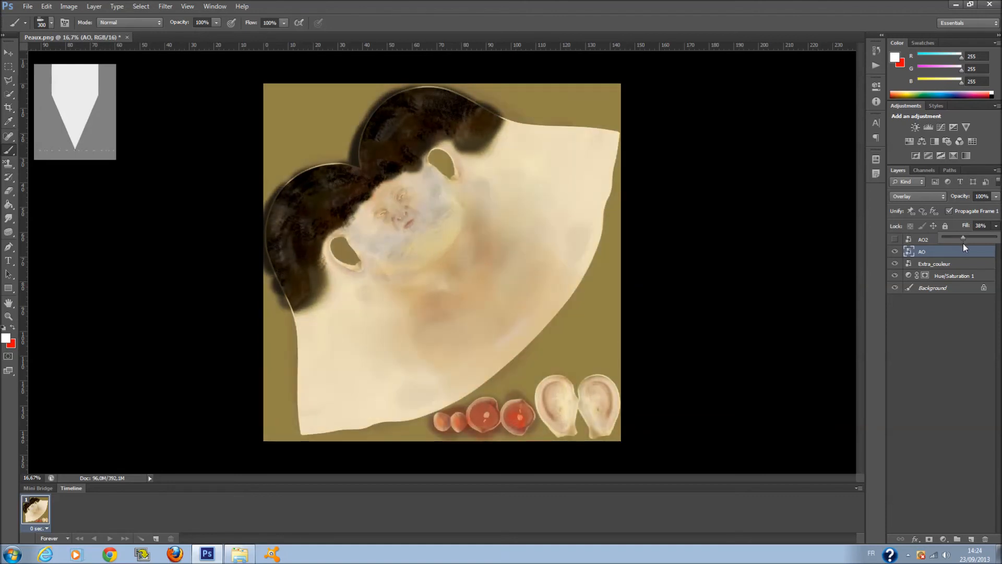
pyautogui.moveTo(964, 245); pyautogui.dragTo(968, 245)
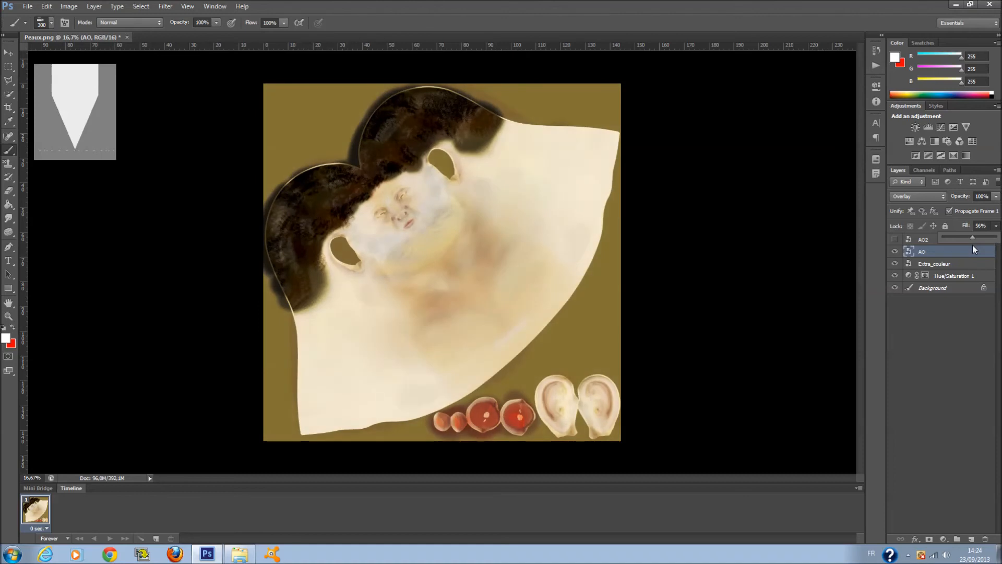
# Step: Move the AO layer directly above the Background and lower its fill to 46%
pyautogui.moveTo(955, 253); pyautogui.dragTo(952, 282)
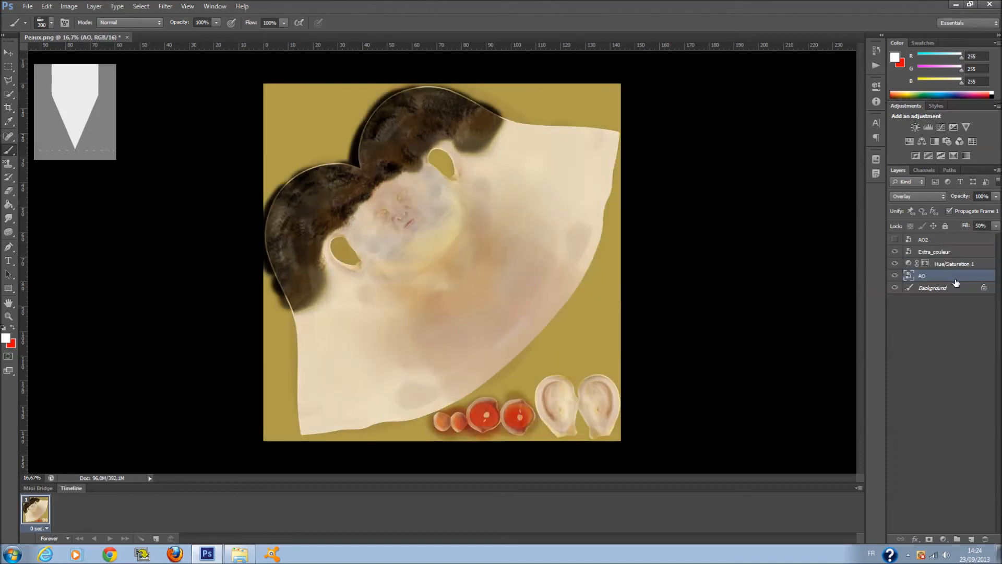
pyautogui.click(996, 226)
pyautogui.moveTo(969, 237)
pyautogui.mouseDown()
pyautogui.moveTo(998, 236)
pyautogui.moveTo(957, 248)
pyautogui.moveTo(970, 251)
pyautogui.mouseUp()
# Step: Compare Lighten, Darker Color and Multiply blending on the AO layer, settling on Multiply
pyautogui.click(914, 199)
pyautogui.scroll(3, 914, 199)
pyautogui.scroll(2, 913, 199)
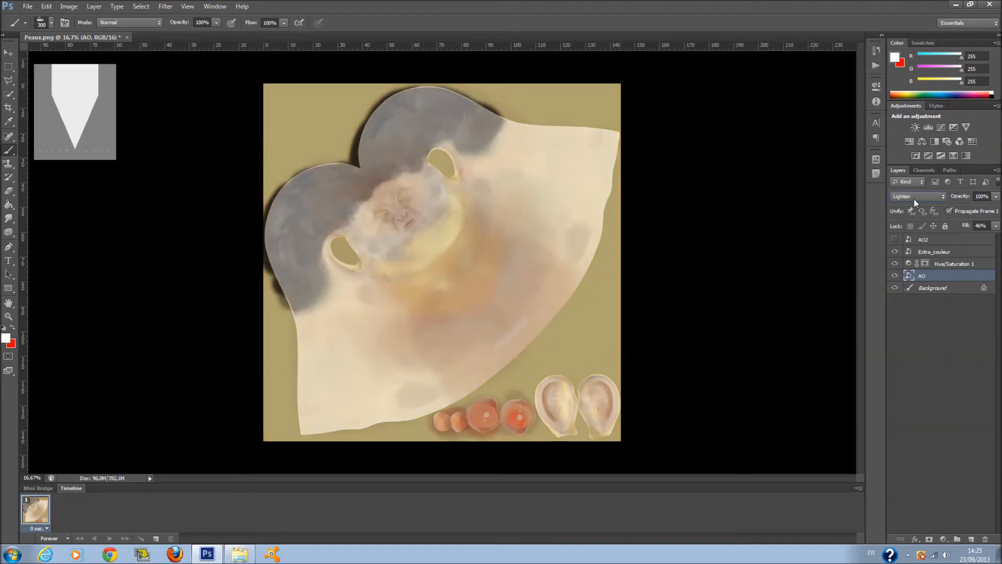
pyautogui.scroll(1, 914, 199)
pyautogui.scroll(1, 914, 199)
pyautogui.scroll(-1, 913, 198)
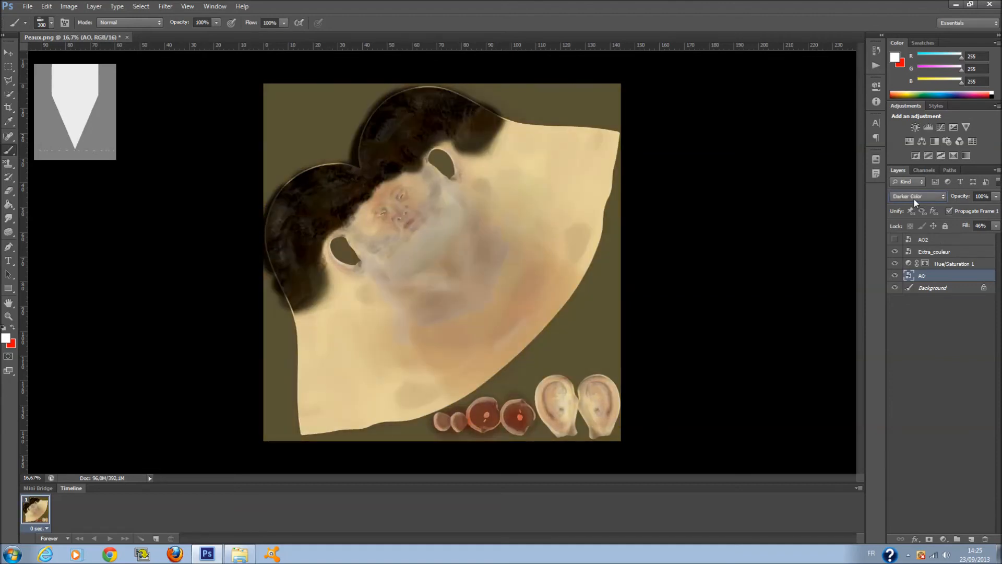
pyautogui.scroll(3, 913, 199)
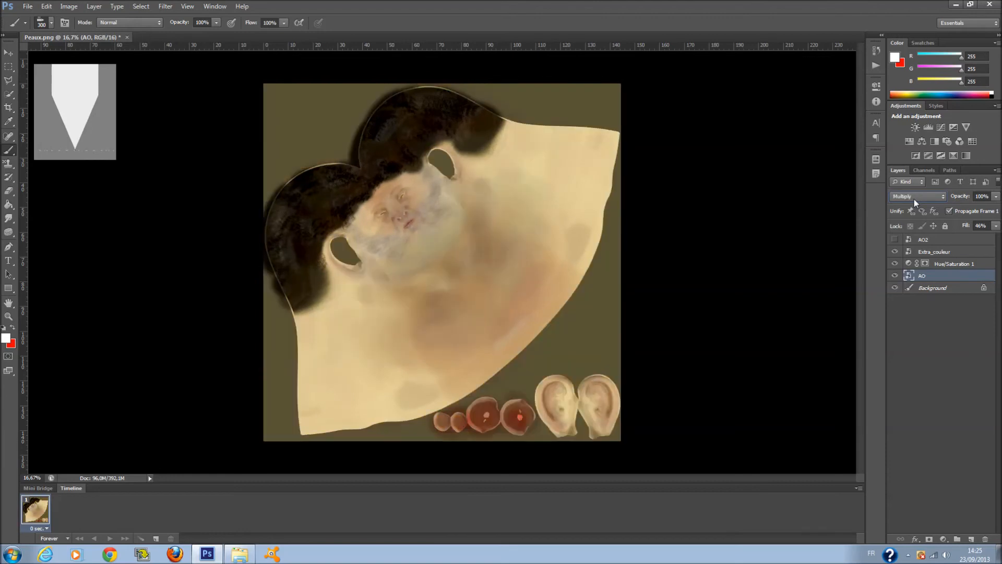
pyautogui.scroll(-1, 914, 199)
# Step: Move the AO layer back above Extra_couleur and set its fill to 81%
pyautogui.moveTo(930, 275); pyautogui.dragTo(930, 250)
pyautogui.click(996, 225)
pyautogui.moveTo(972, 238); pyautogui.dragTo(973, 239)
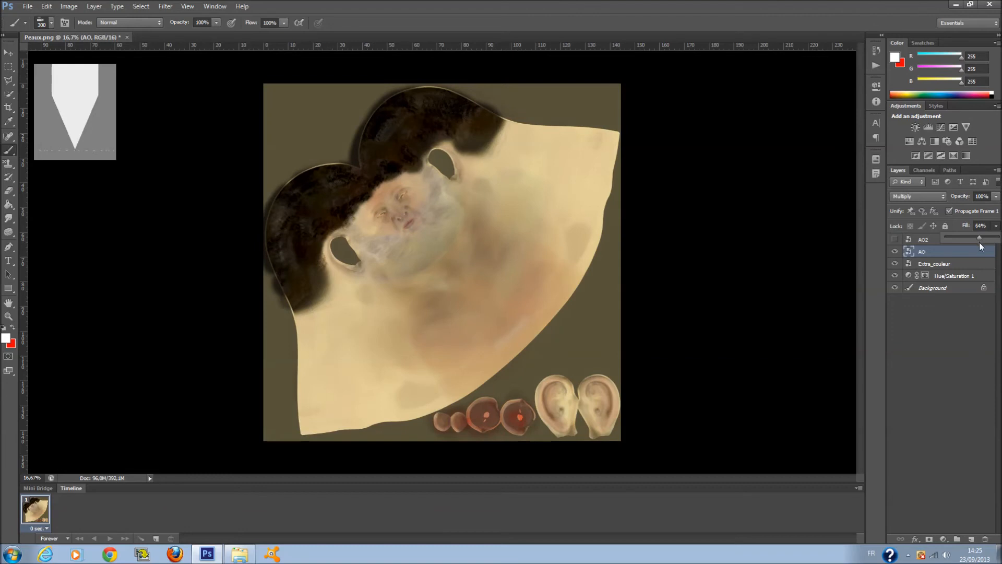
pyautogui.moveTo(979, 242); pyautogui.dragTo(998, 245)
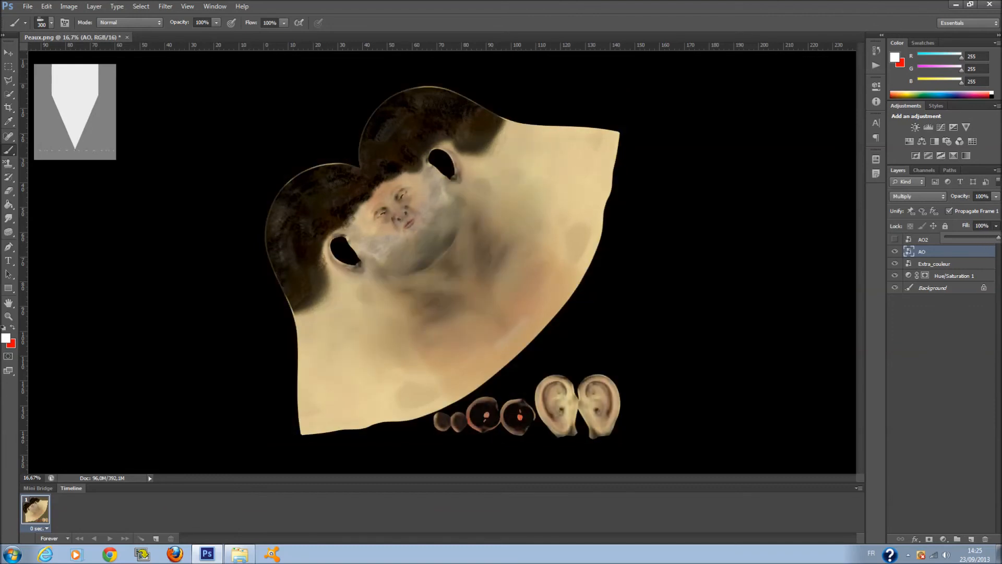
pyautogui.moveTo(1000, 251); pyautogui.dragTo(988, 245)
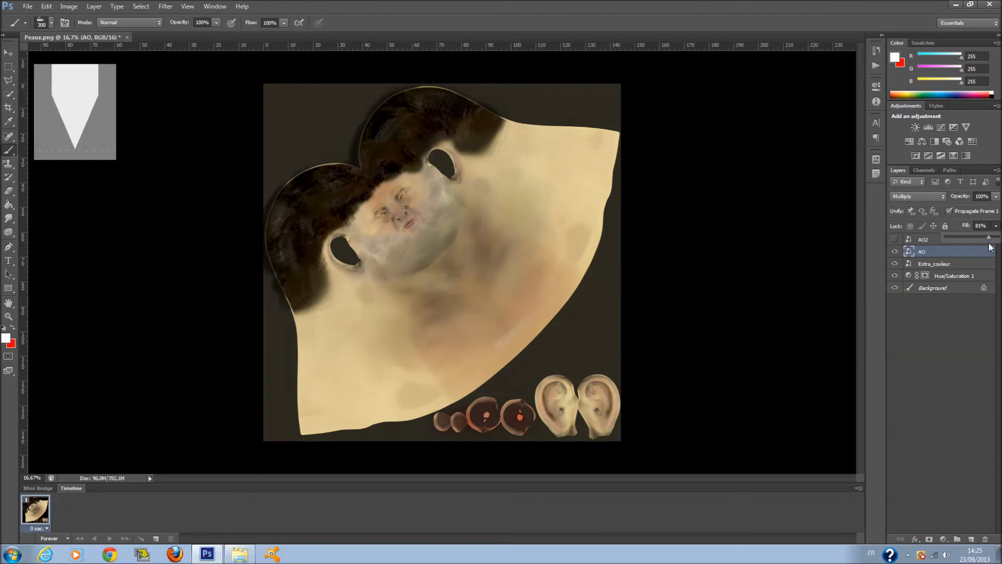
pyautogui.click(935, 306)
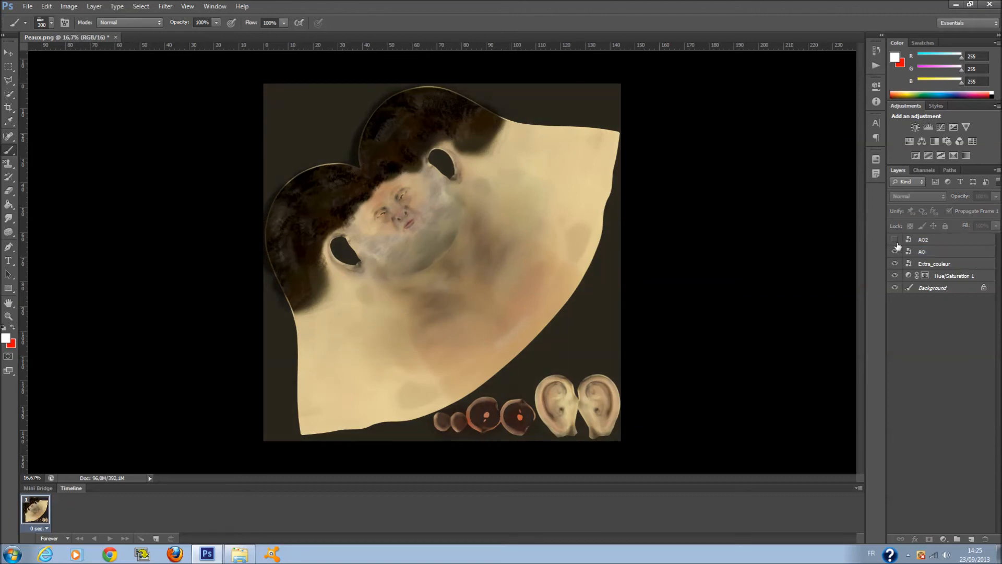
# Step: Show the AO2 layer, try Color Burn blending on it and switch it to Darken
pyautogui.click(895, 239)
pyautogui.click(923, 241)
pyautogui.click(929, 197)
pyautogui.click(929, 197)
pyautogui.press('Down')
pyautogui.press('Down')
pyautogui.press('Down')
pyautogui.press('Down')
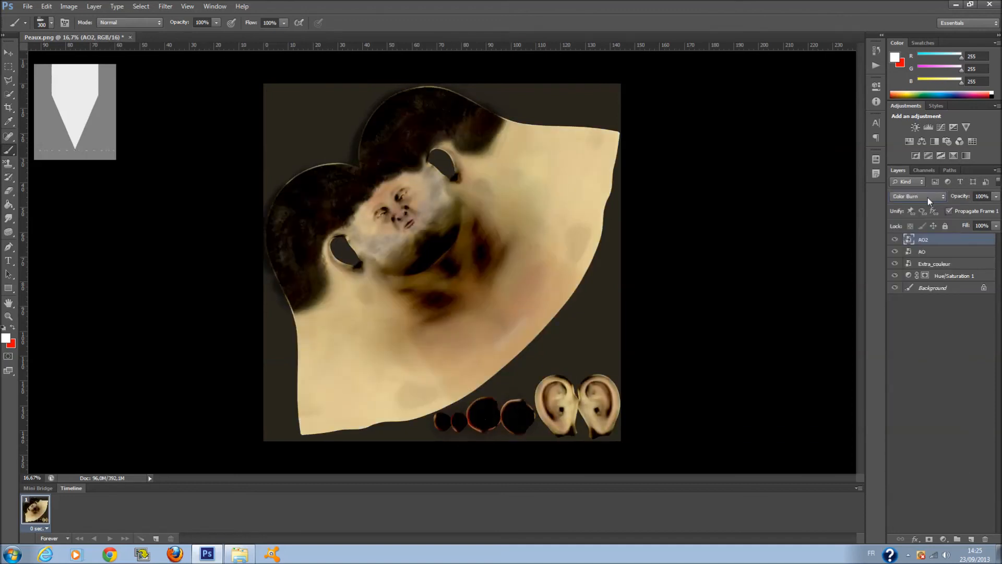
pyautogui.press('Up')
pyautogui.press('Up')
pyautogui.press('Up')
pyautogui.press('Down')
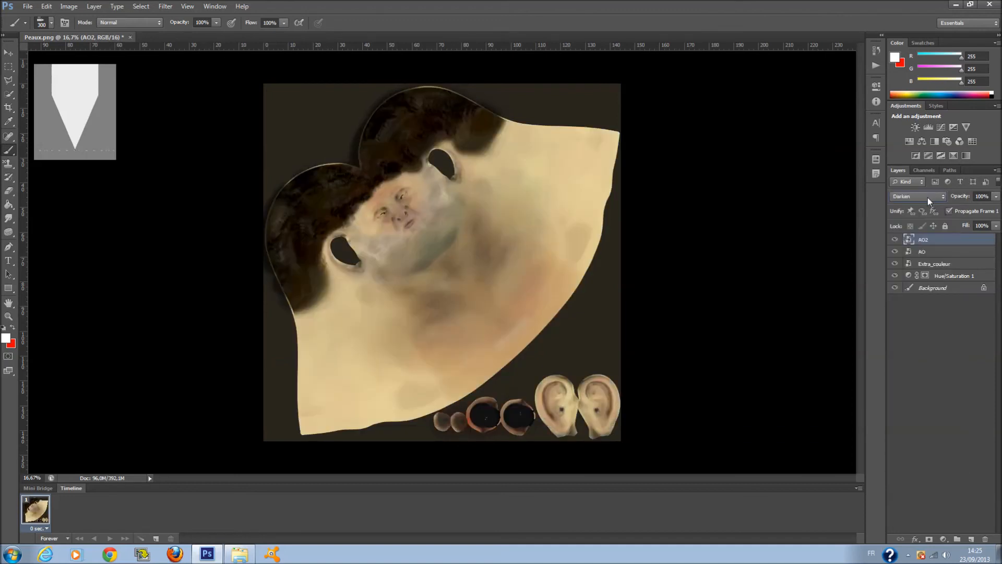
# Step: Preview successive blend modes on the AO2 layer, from Linear Burn through Lighter Color, Soft Light, Vivid Light, Exclusion and Divide to Color
pyautogui.press('Down')
pyautogui.press('Down')
pyautogui.press('Down')
pyautogui.press('Down')
pyautogui.press('Down')
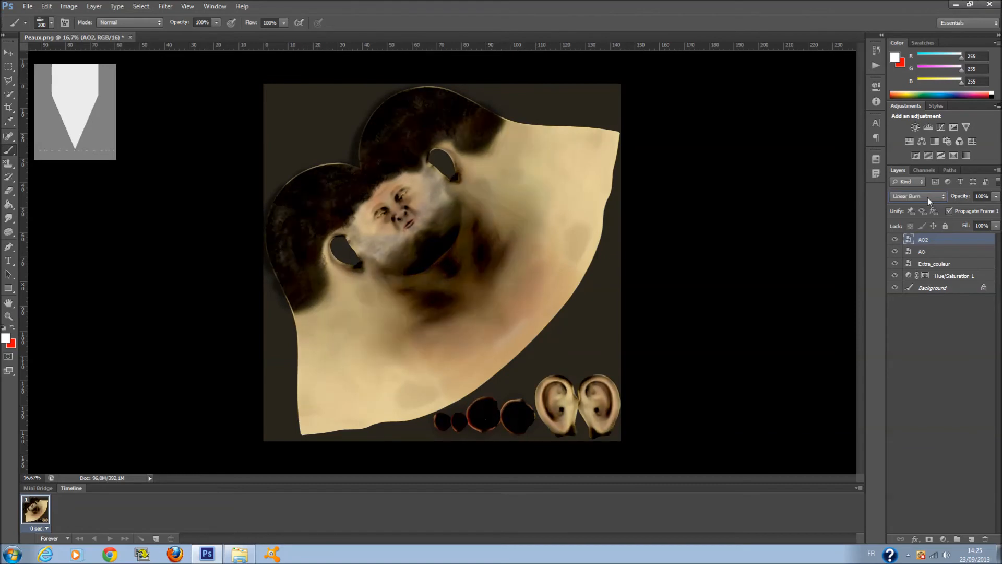
pyautogui.press('Down')
pyautogui.press('Down')
pyautogui.press('Down')
pyautogui.press('Down')
pyautogui.press('Down')
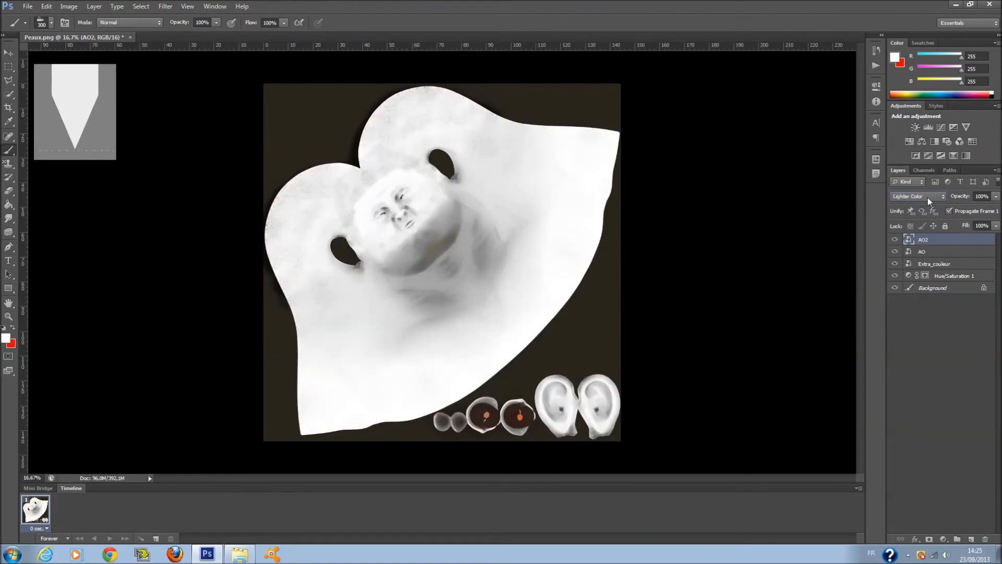
pyautogui.press('Down')
pyautogui.press('Up')
pyautogui.press('Down')
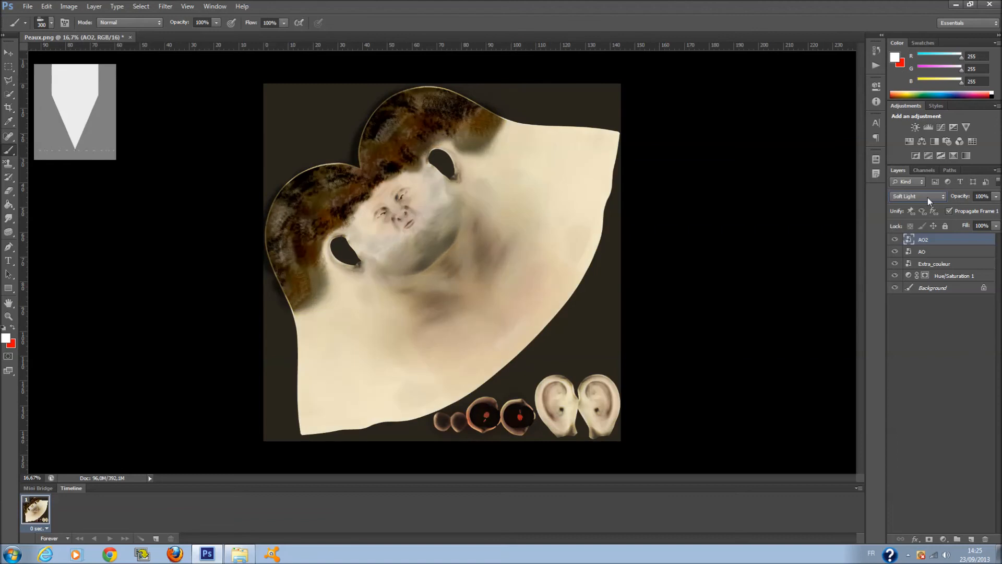
pyautogui.press('Down')
pyautogui.press('Down')
pyautogui.press('Down')
pyautogui.press('Down')
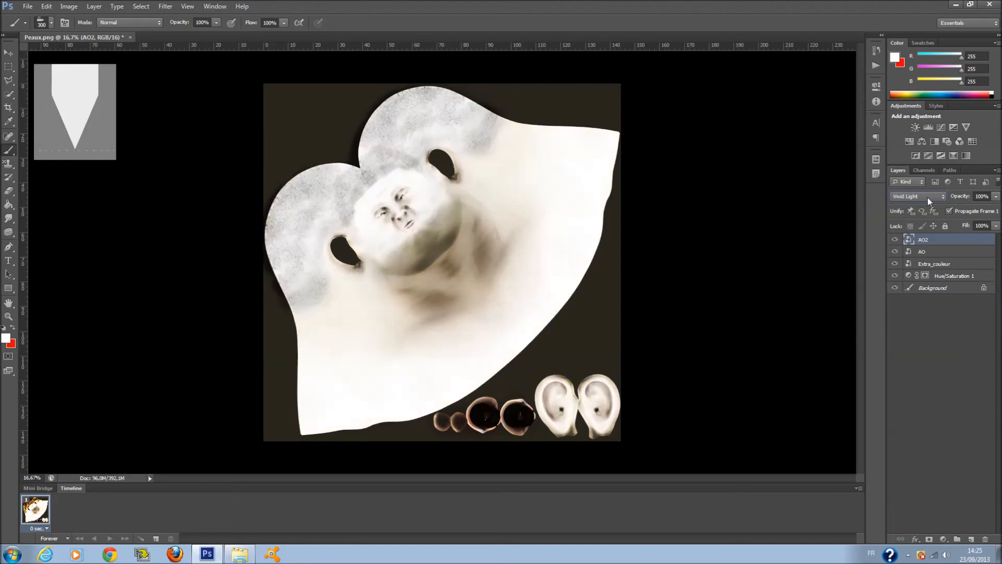
pyautogui.press('Down')
pyautogui.press('Down')
pyautogui.press('Down')
pyautogui.press('Down')
pyautogui.press('Down')
pyautogui.press('Down')
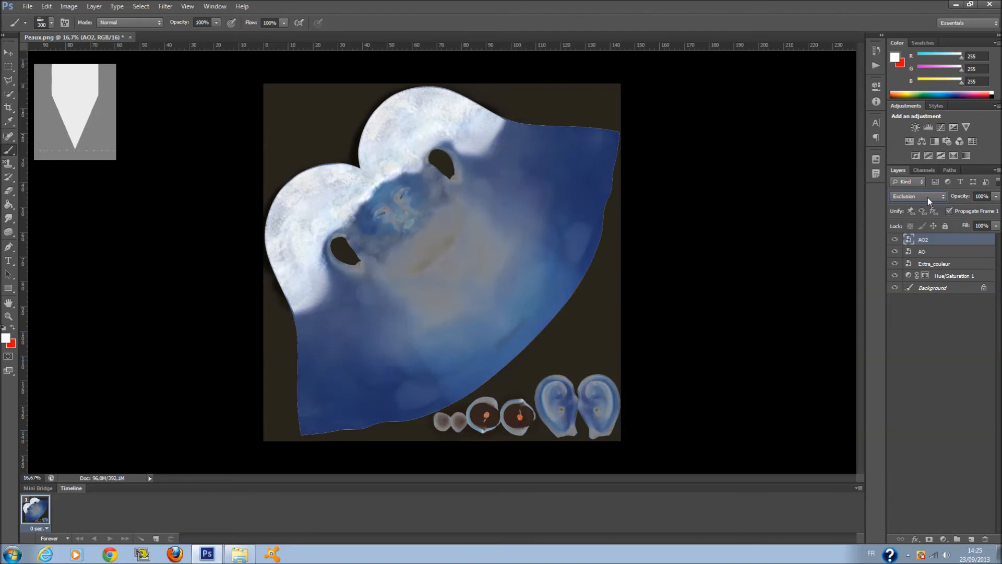
pyautogui.press('Up')
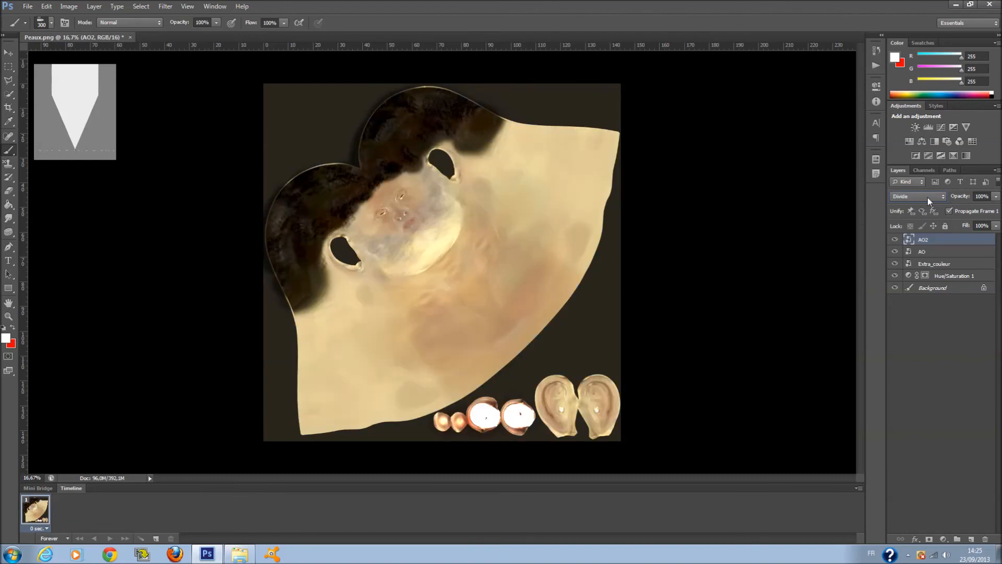
pyautogui.press('Down')
pyautogui.press('Down')
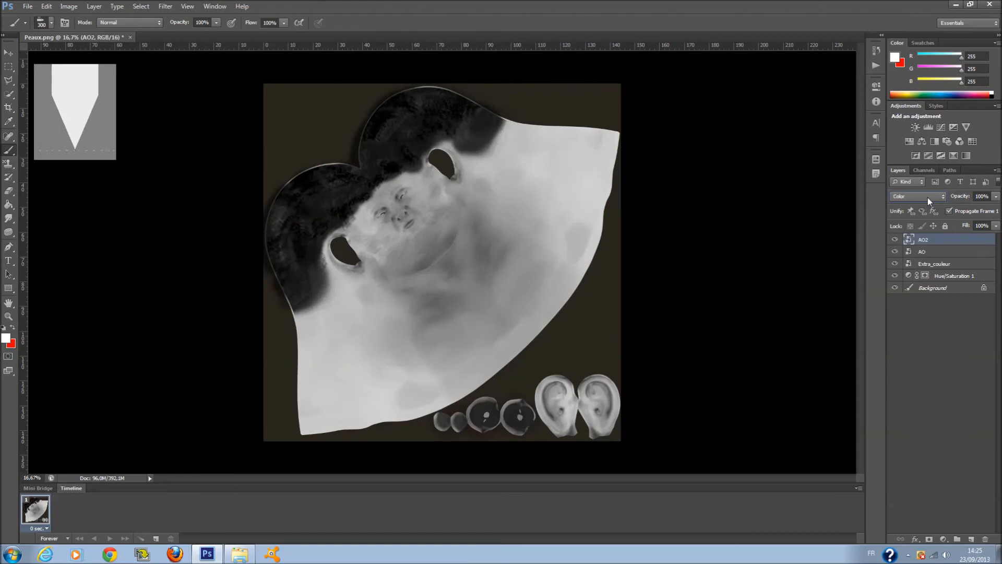
pyautogui.press('Down')
# Step: Go back through the AO2 layer's blend modes past Pin Light to Darker Color, and compare the texture with the layer hidden and shown
pyautogui.press('Up')
pyautogui.press('Up')
pyautogui.press('Up')
pyautogui.press('Up')
pyautogui.press('Up')
pyautogui.press('Up')
pyautogui.press('Up')
pyautogui.press('Up')
pyautogui.press('Up')
pyautogui.press('Up')
pyautogui.press('Up')
pyautogui.press('Up')
pyautogui.press('Up')
pyautogui.press('Up')
pyautogui.press('Up')
pyautogui.press('Up')
pyautogui.press('Up')
pyautogui.press('Up')
pyautogui.press('Up')
pyautogui.press('Up')
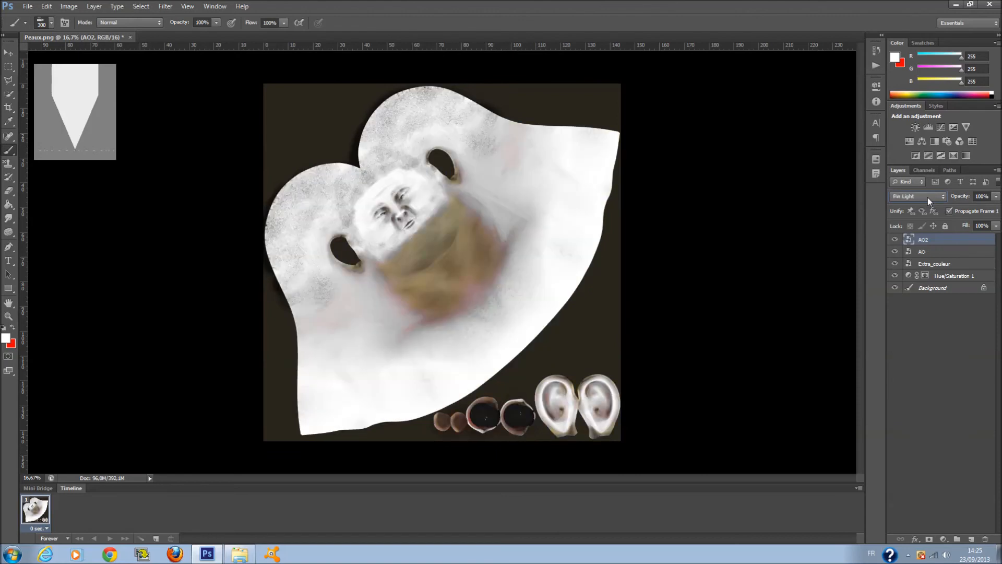
pyautogui.press('Up')
pyautogui.press('Down')
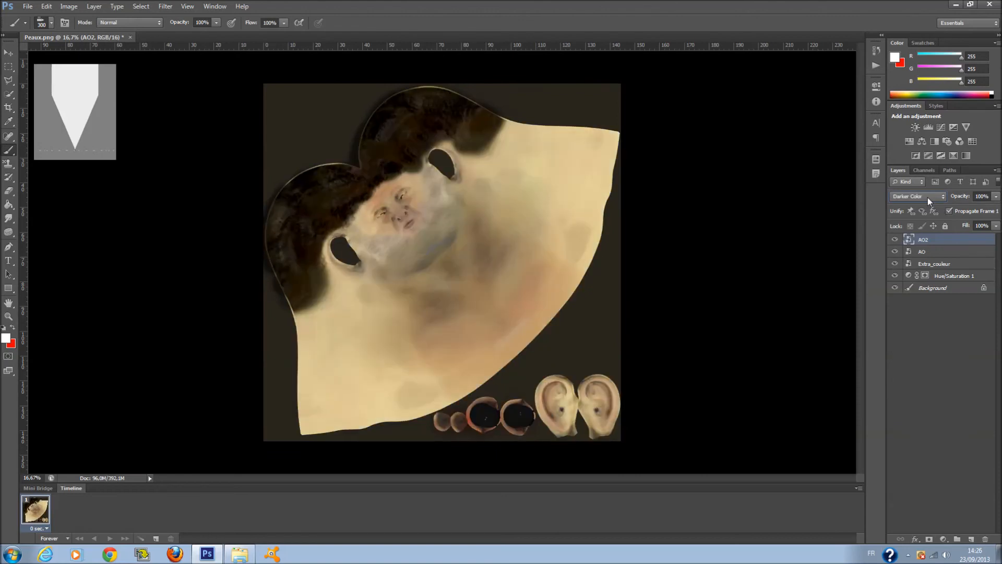
pyautogui.press('Up')
pyautogui.press('Down')
pyautogui.click(896, 239)
pyautogui.click(895, 240)
# Step: Try Darken, Lighten, Soft Light, Hard Light, Hard Mix, Hue and Divide blending on the AO2 layer
pyautogui.click(914, 199)
pyautogui.click(917, 232)
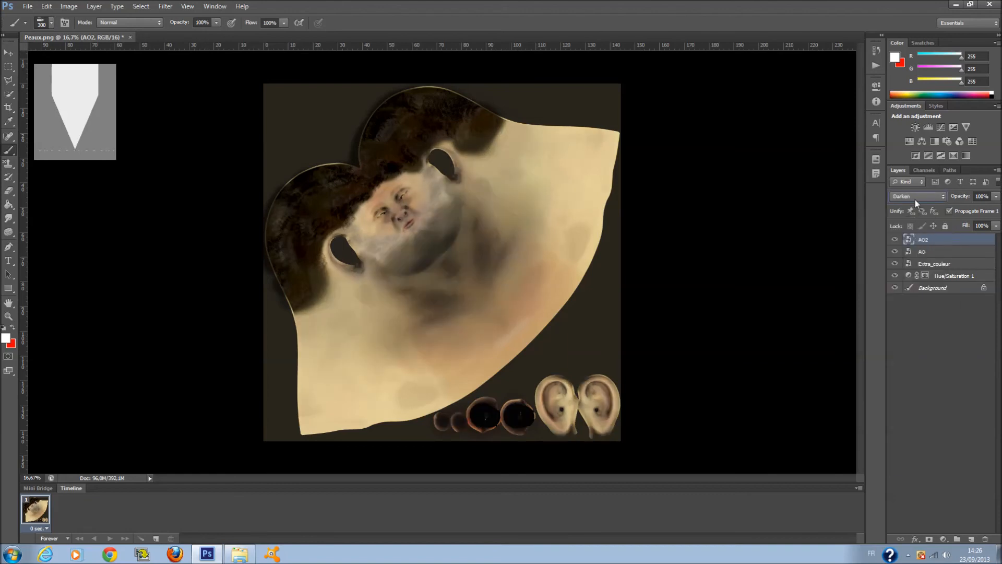
pyautogui.scroll(-1, 916, 200)
pyautogui.scroll(-1, 916, 200)
pyautogui.scroll(-4, 916, 199)
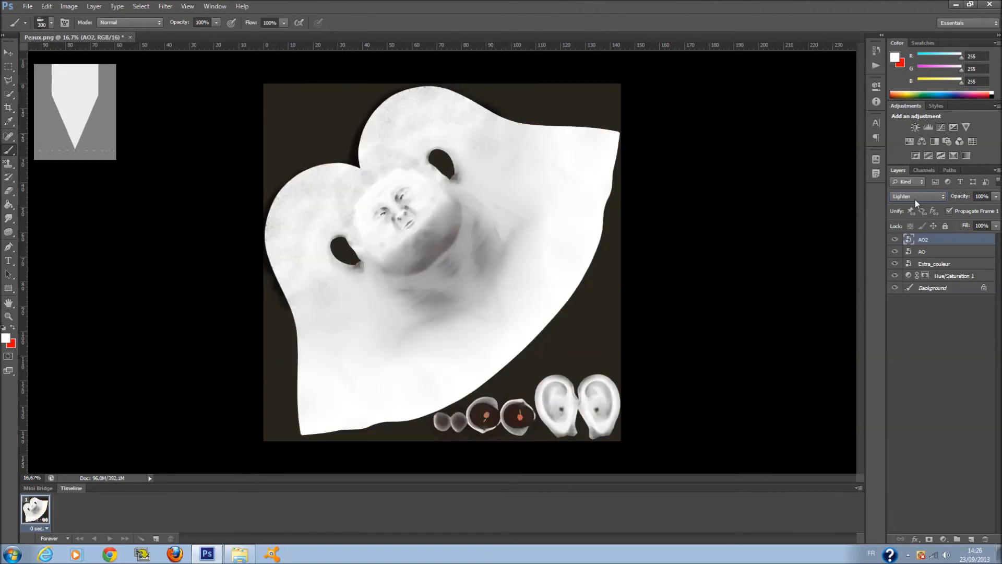
pyautogui.scroll(-5, 915, 200)
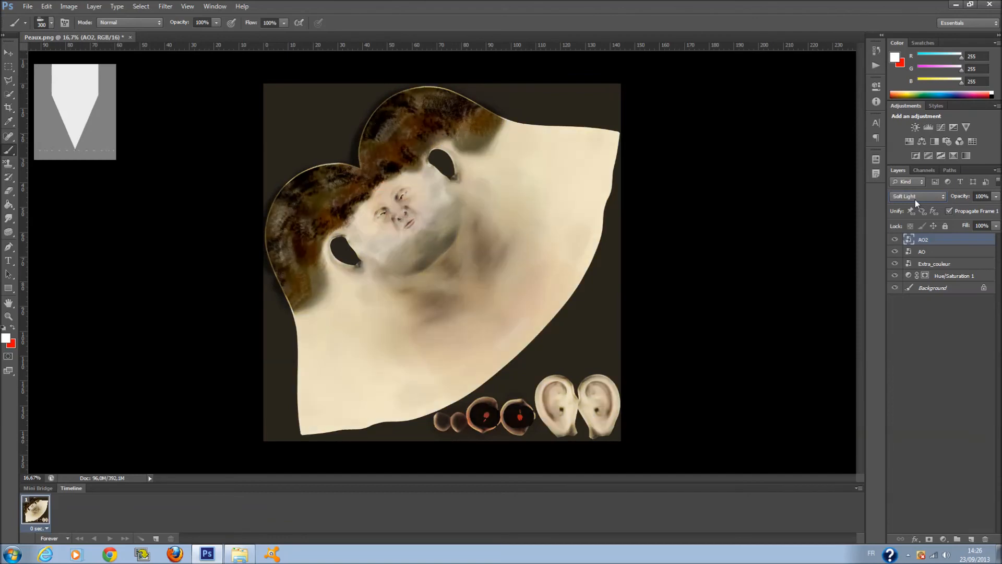
pyautogui.scroll(-2, 916, 199)
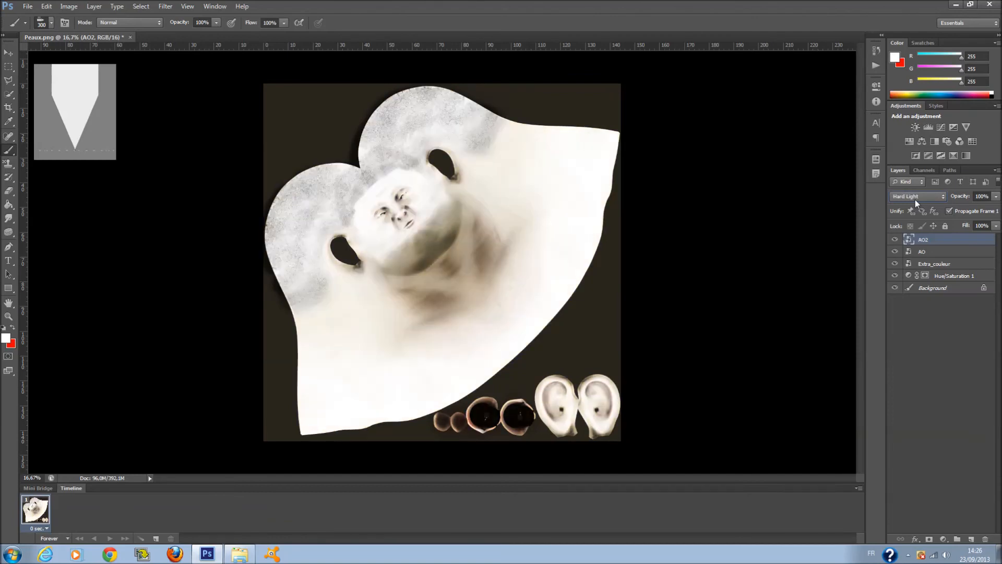
pyautogui.scroll(-2, 915, 200)
pyautogui.scroll(-5, 915, 200)
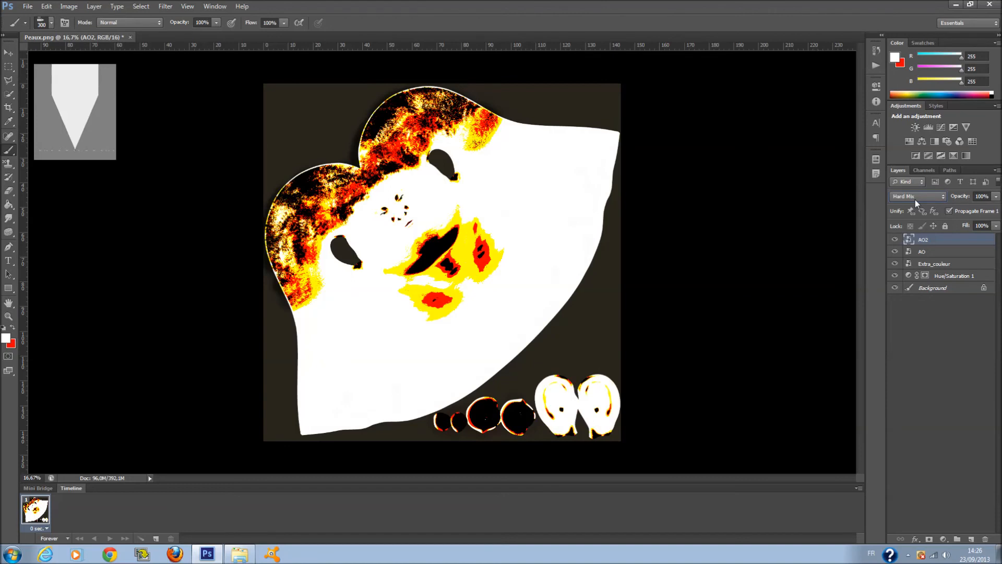
pyautogui.scroll(-2, 915, 199)
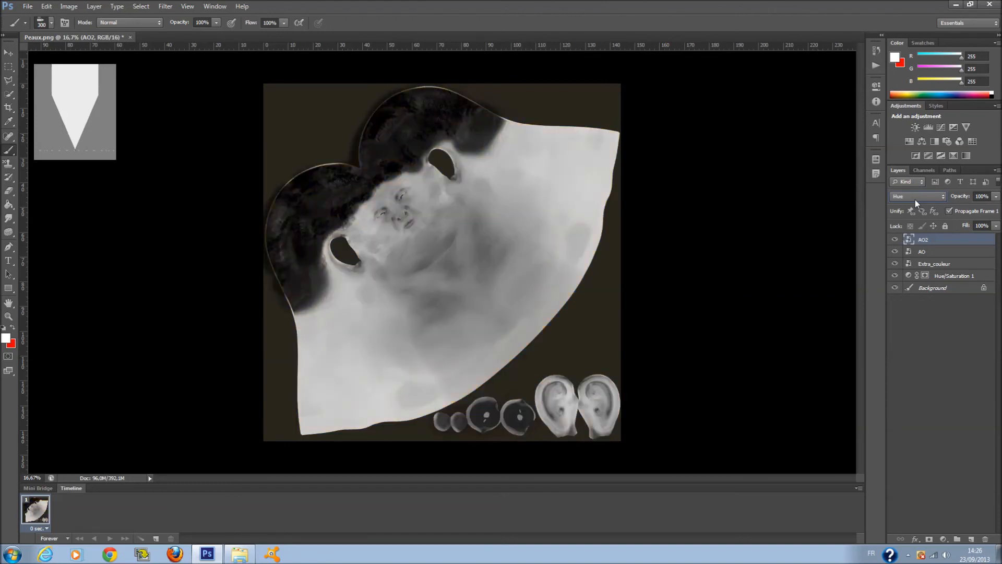
pyautogui.scroll(-1, 916, 200)
pyautogui.scroll(1, 915, 200)
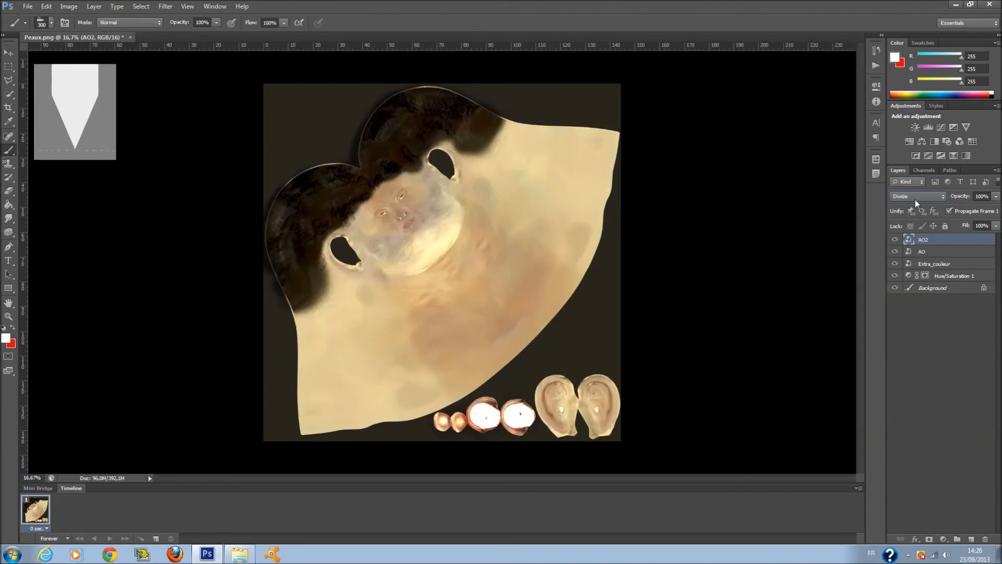
# Step: Set the AO2 layer's blend mode to Multiply and lower its fill to 40%
pyautogui.moveTo(996, 226); pyautogui.dragTo(954, 246)
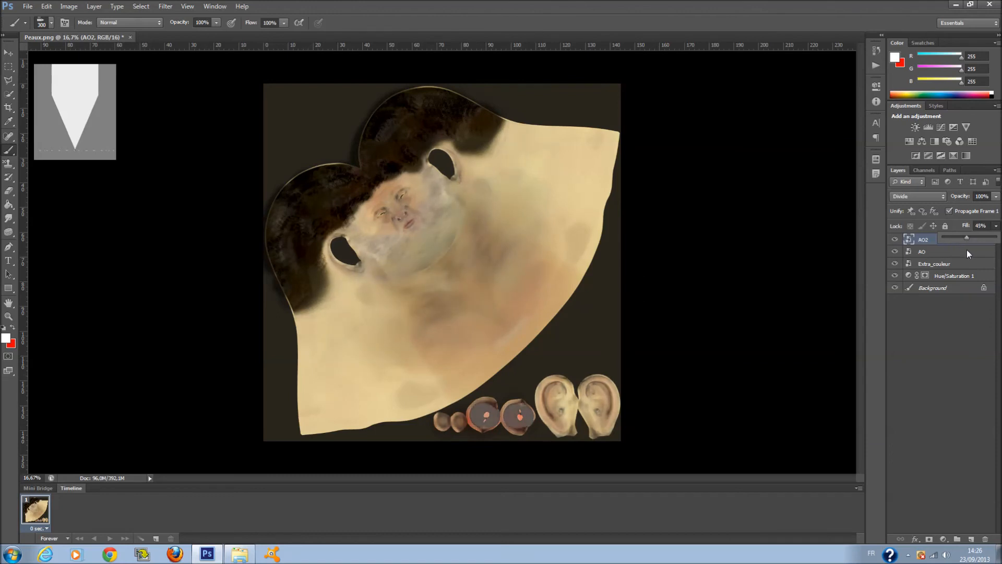
pyautogui.moveTo(967, 254); pyautogui.dragTo(971, 255)
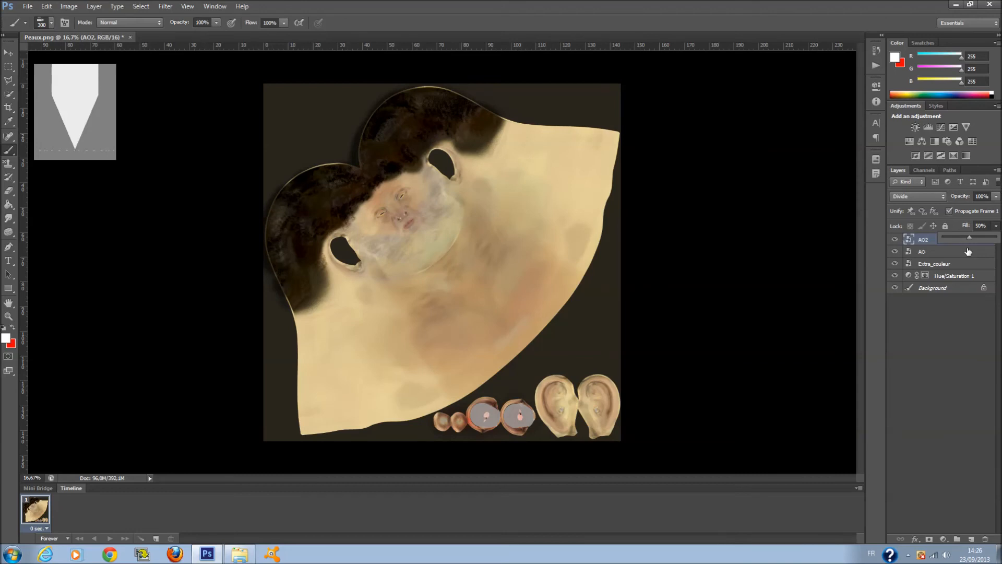
pyautogui.click(935, 196)
pyautogui.click(933, 234)
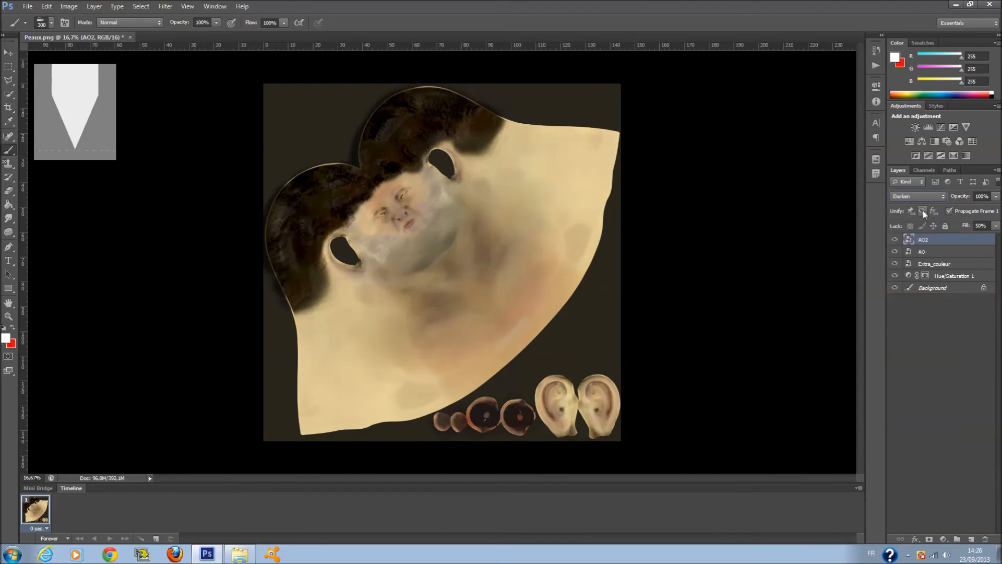
pyautogui.scroll(-1, 919, 198)
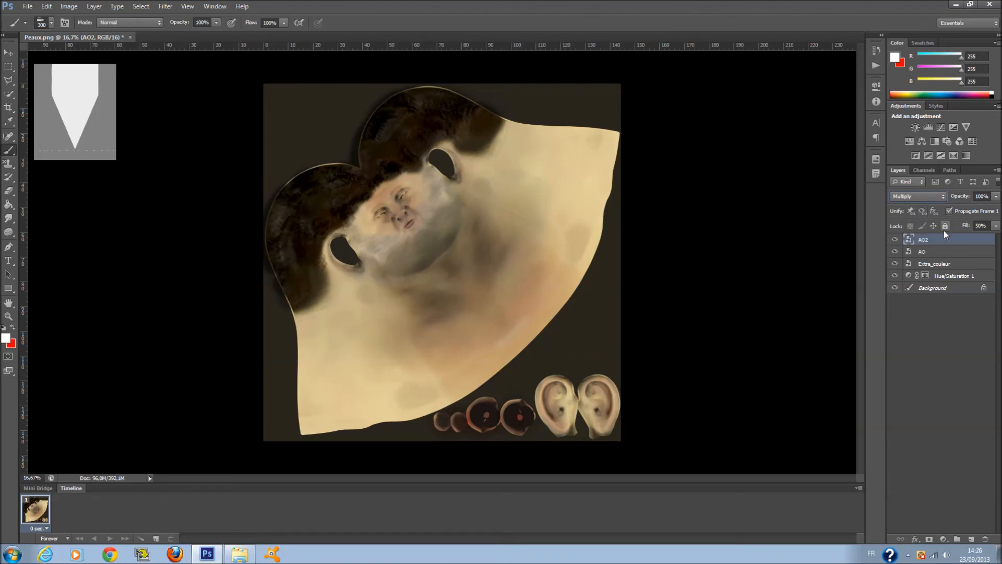
pyautogui.click(996, 226)
pyautogui.click(960, 237)
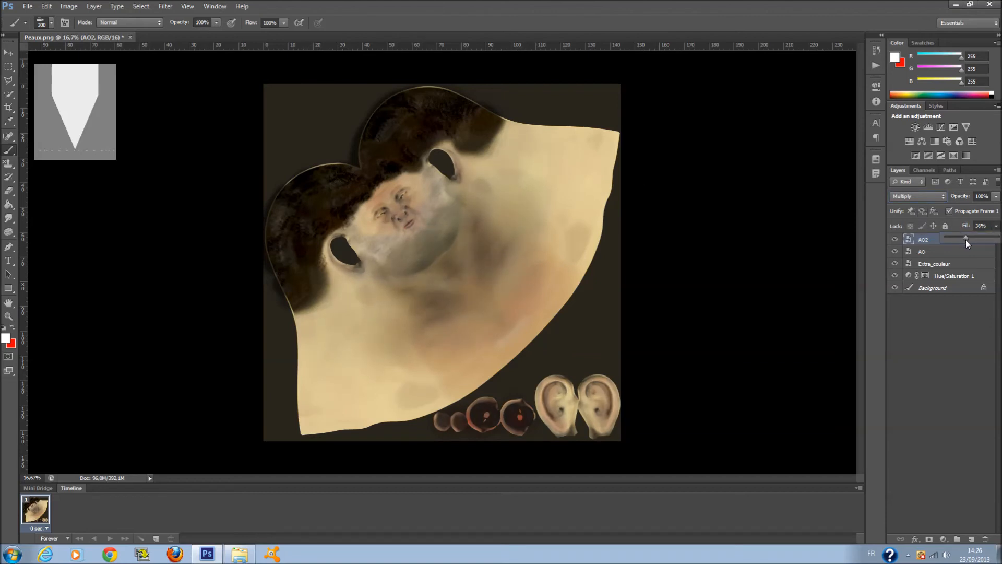
pyautogui.click(945, 337)
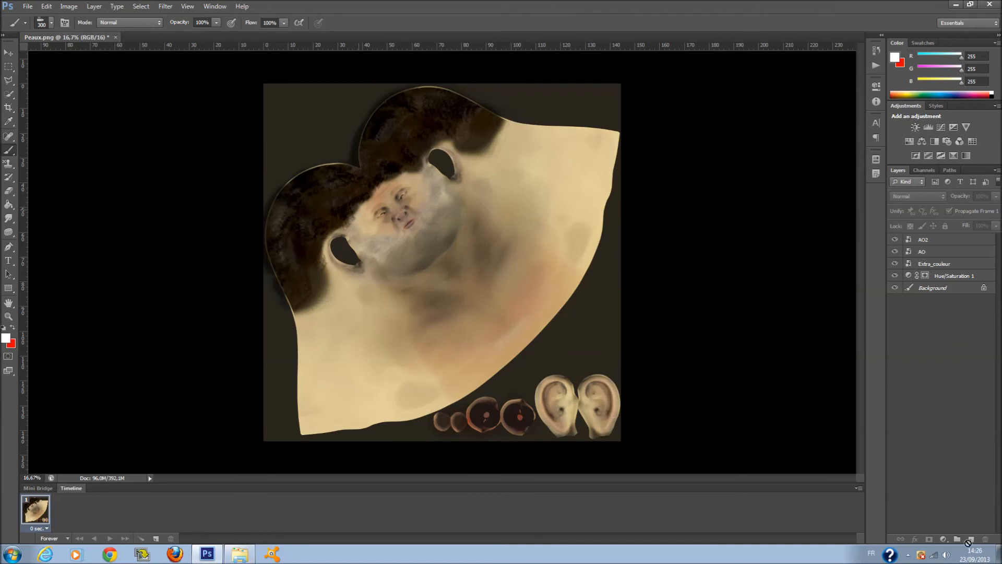
# Step: Add a new empty layer directly above the AO2 layer
pyautogui.click(623, 361)
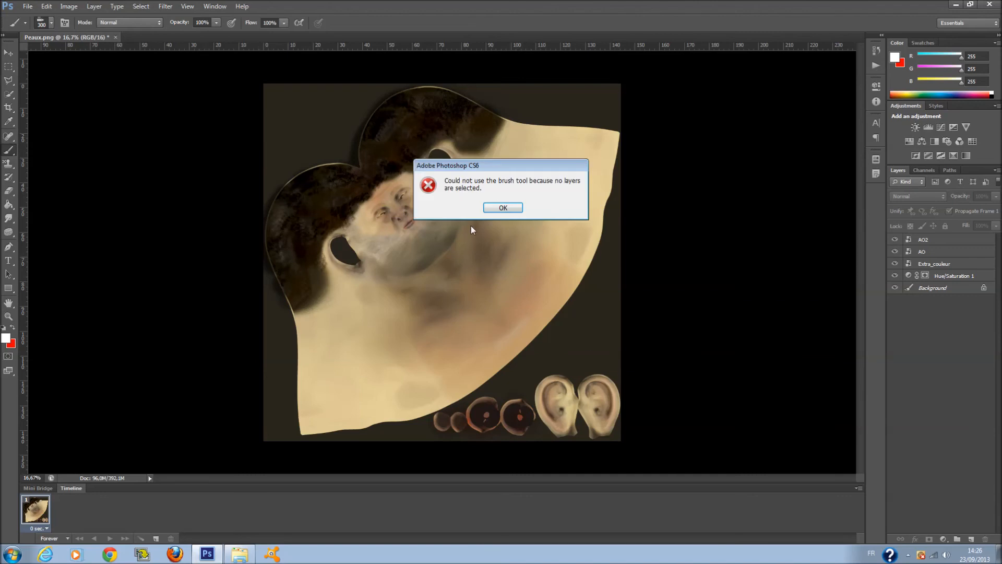
pyautogui.click(502, 207)
pyautogui.click(940, 241)
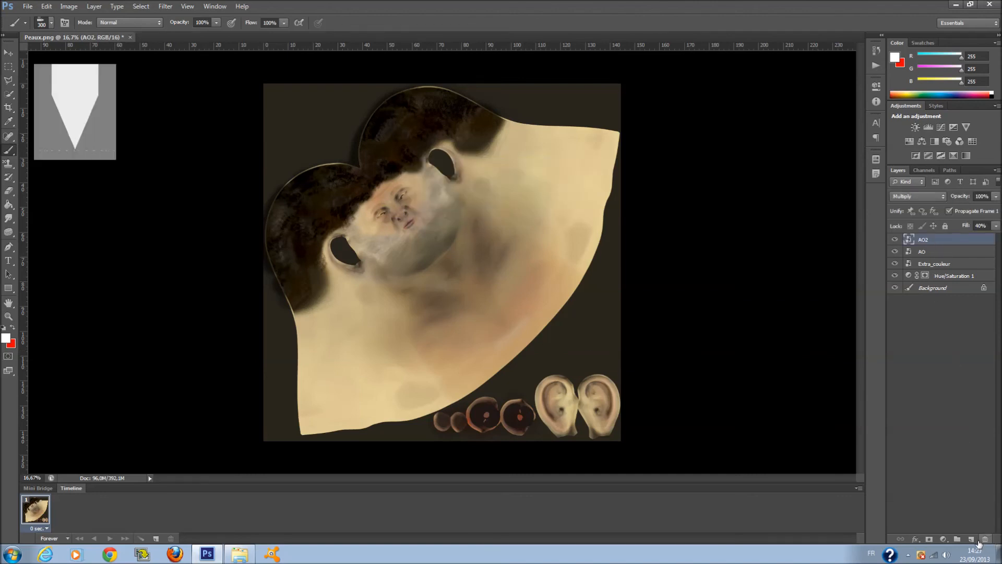
pyautogui.click(972, 539)
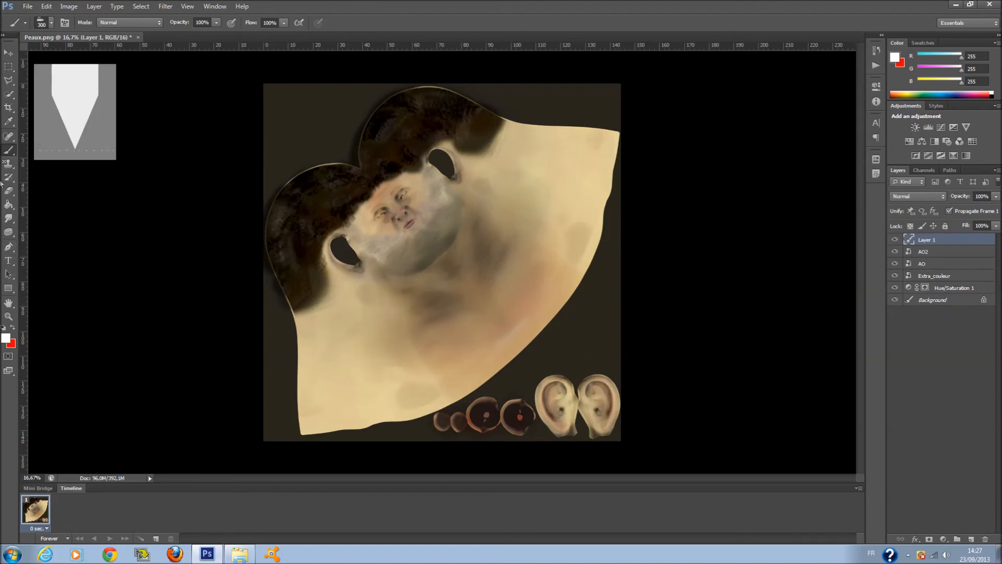
# Step: Set the foreground colour to the dark brown #4f423d and return to the Brush tool
pyautogui.click(10, 336)
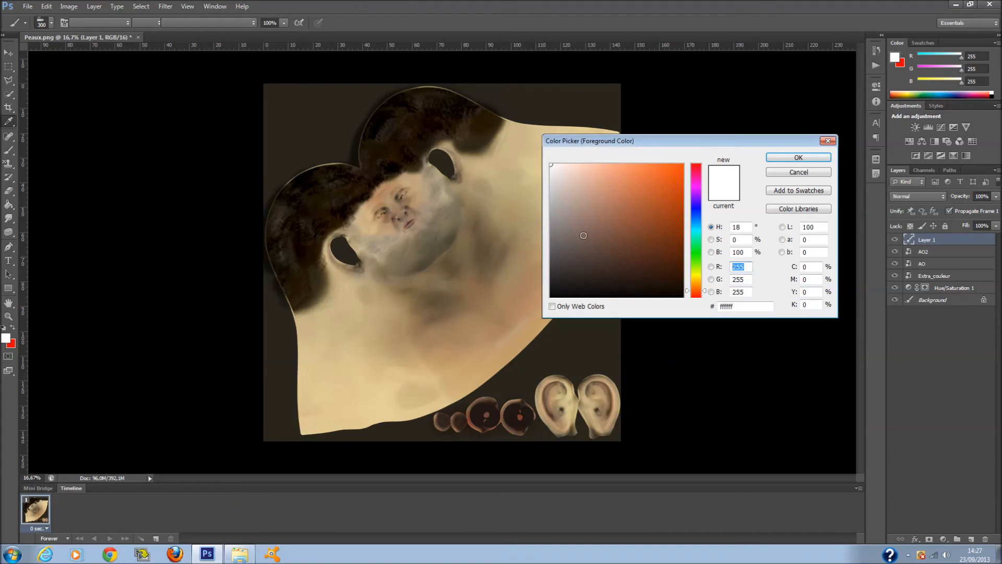
pyautogui.click(564, 242)
pyautogui.moveTo(591, 236); pyautogui.dragTo(582, 256)
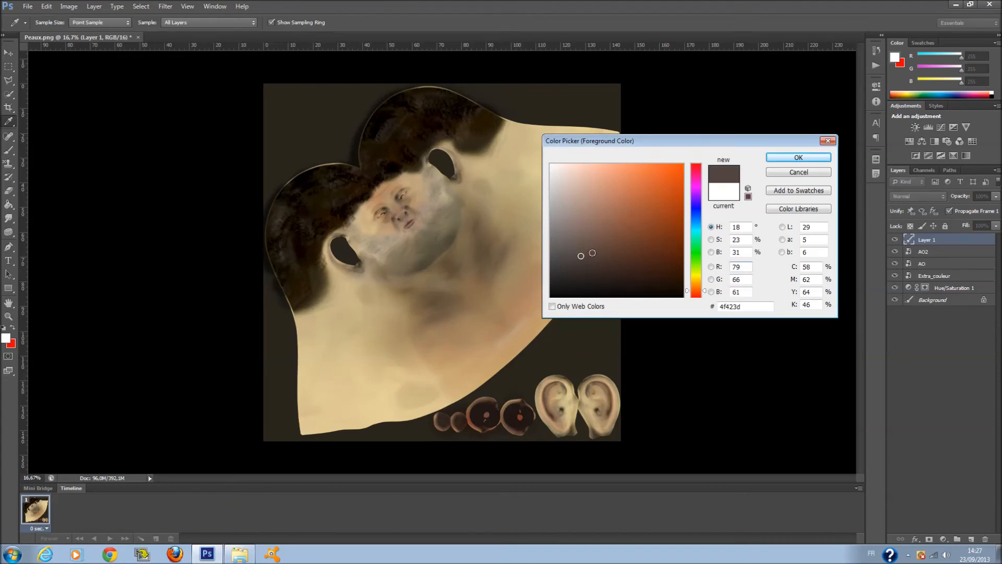
pyautogui.click(778, 159)
pyautogui.press('b')
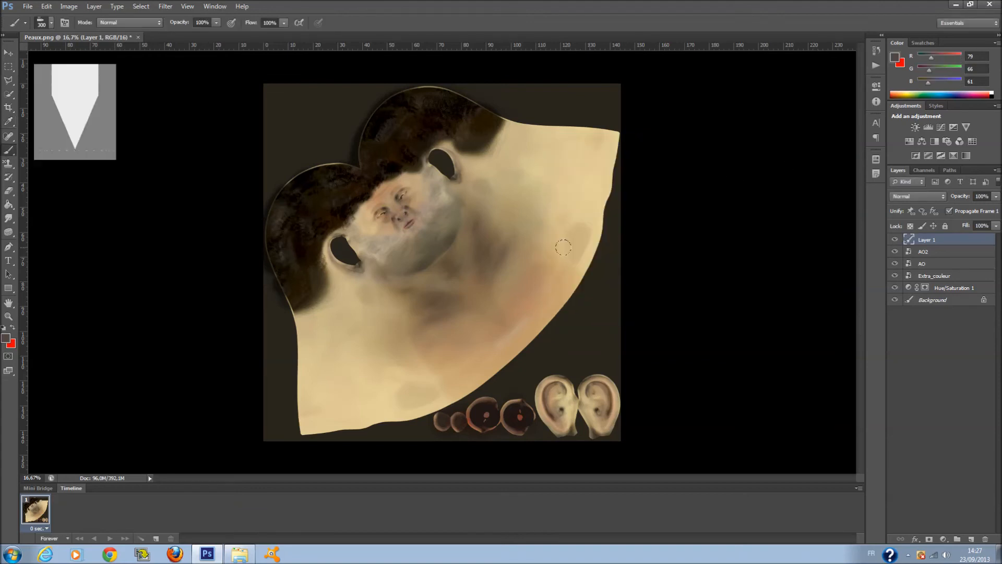
# Step: Choose the 134 px grass brush, test it with a stroke over the hair on the new layer and undo the stroke
pyautogui.rightClick(440, 244)
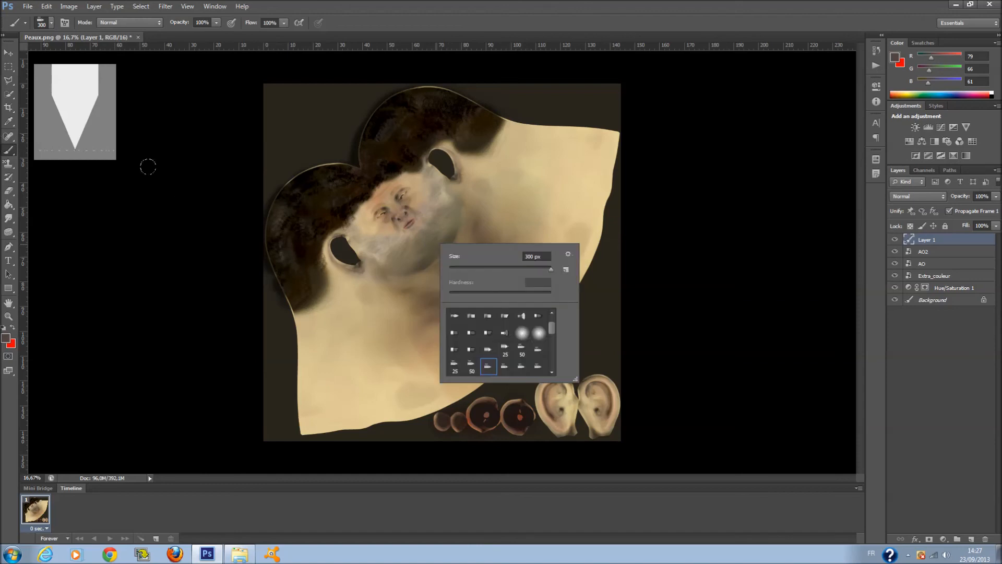
pyautogui.scroll(-6, 522, 340)
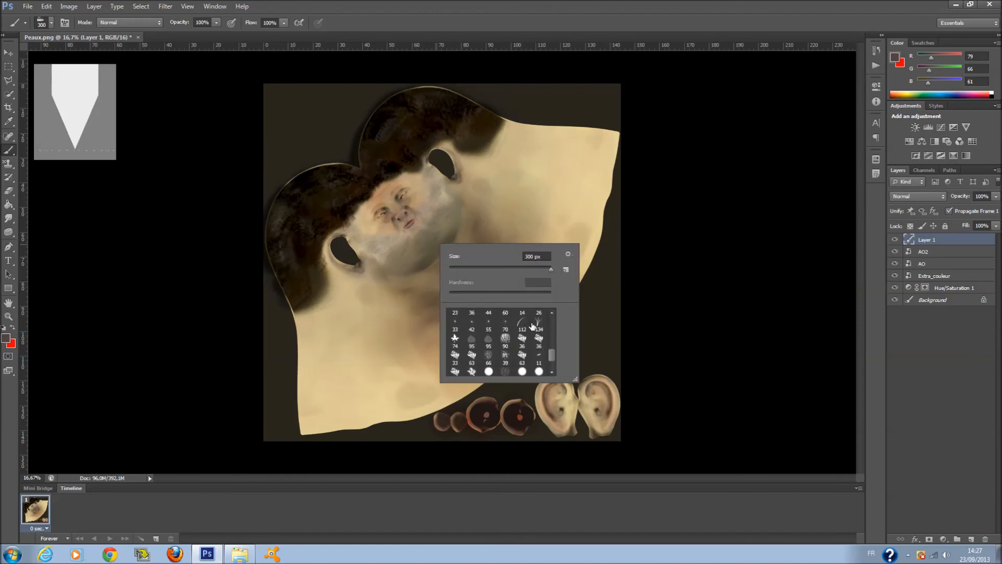
pyautogui.click(536, 322)
pyautogui.moveTo(334, 195); pyautogui.dragTo(299, 239)
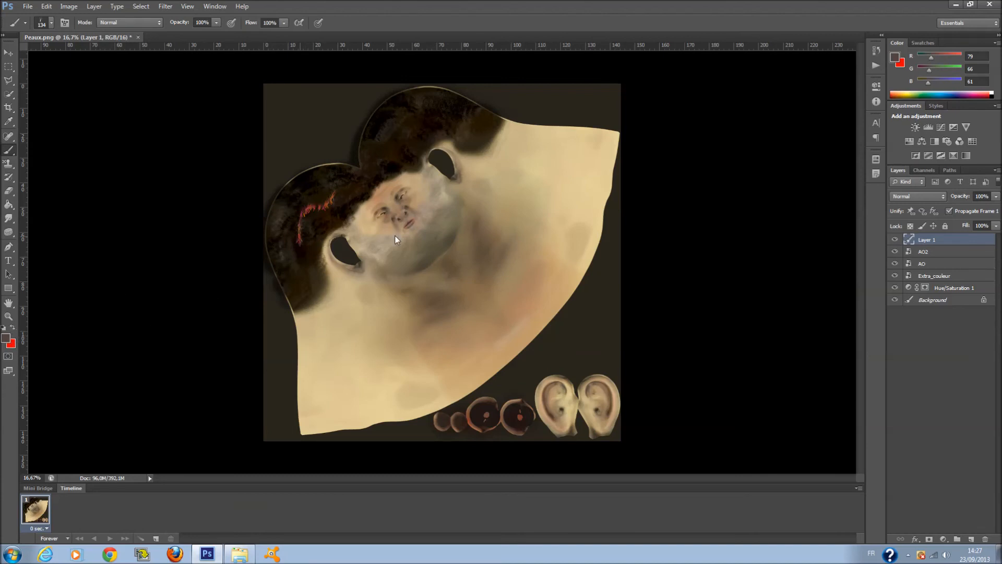
pyautogui.hotkey('ctrl', 'z')
# Step: Swap the foreground and background colours and set the foreground to the near-black grey #1f1f1f
pyautogui.click(12, 328)
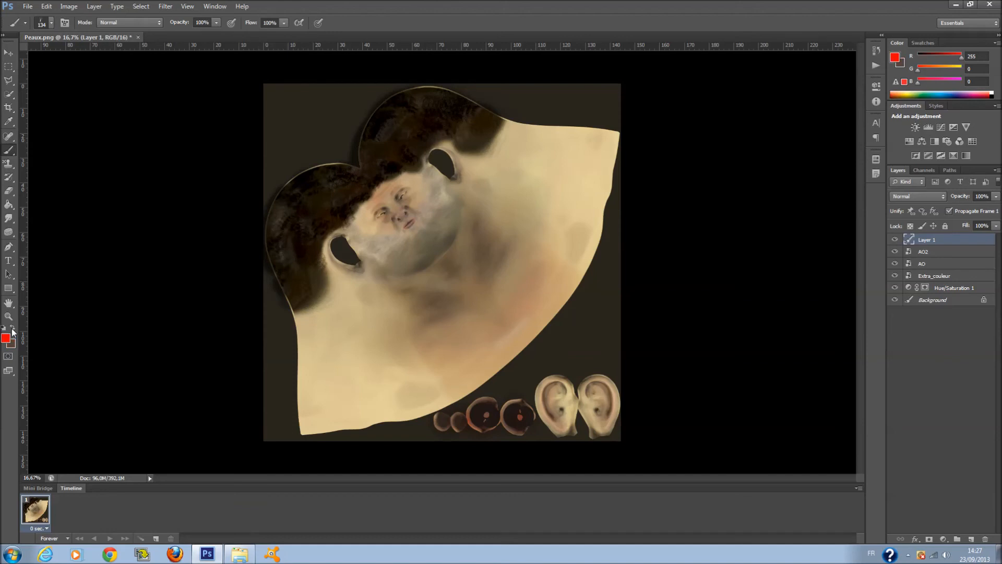
pyautogui.click(6, 338)
pyautogui.click(550, 281)
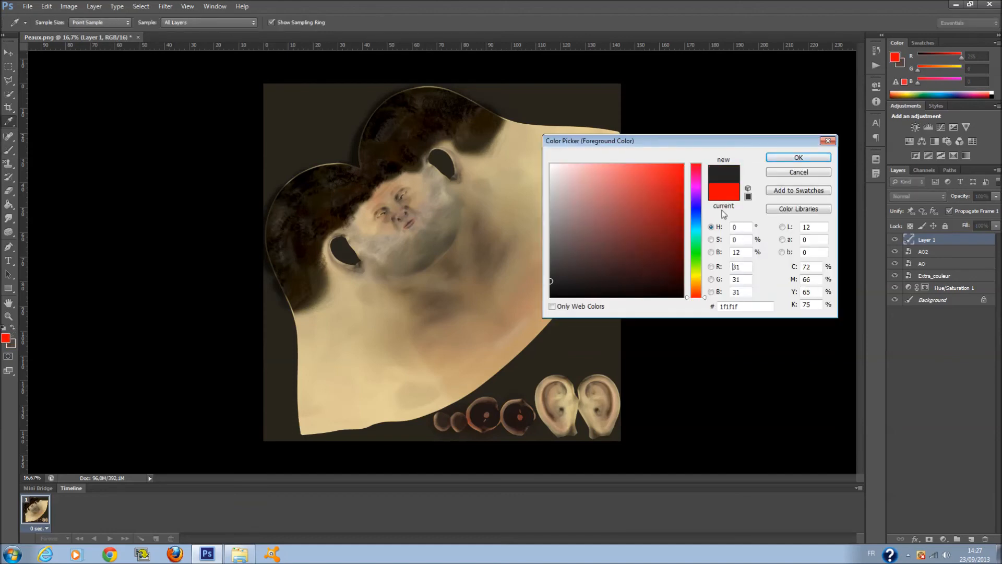
pyautogui.click(784, 158)
# Step: Try dark strokes over the hair beside the ear, undo the last stroke and enlarge the grass brush to 176 px
pyautogui.moveTo(318, 228)
pyautogui.mouseDown()
pyautogui.moveTo(311, 271)
pyautogui.moveTo(329, 304)
pyautogui.moveTo(300, 291)
pyautogui.moveTo(309, 272)
pyautogui.moveTo(293, 253)
pyautogui.moveTo(314, 303)
pyautogui.moveTo(281, 234)
pyautogui.moveTo(287, 222)
pyautogui.moveTo(319, 239)
pyautogui.moveTo(327, 264)
pyautogui.moveTo(340, 224)
pyautogui.moveTo(286, 199)
pyautogui.moveTo(330, 193)
pyautogui.mouseUp()
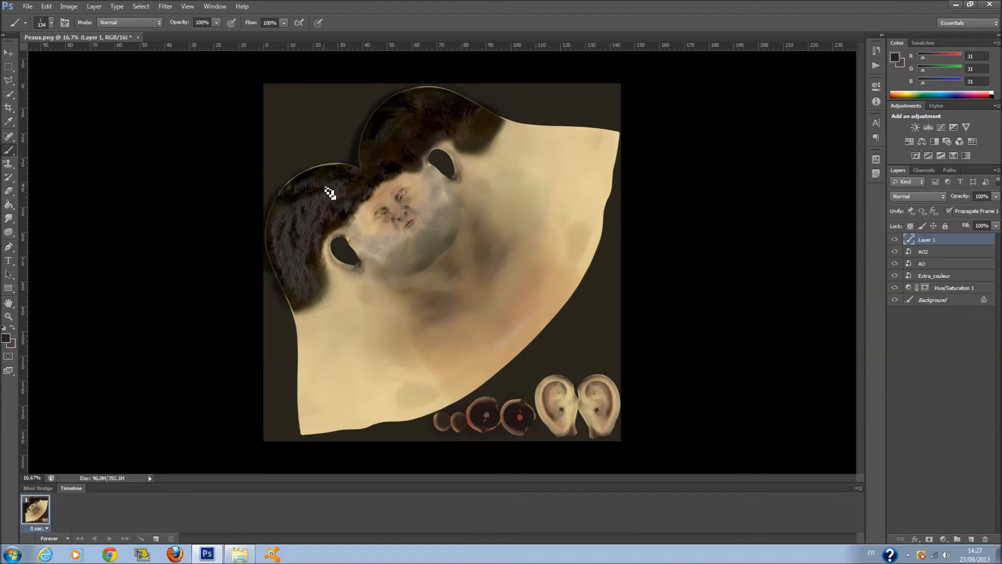
pyautogui.hotkey('ctrl', 'z')
pyautogui.rightClick(338, 203)
pyautogui.moveTo(408, 227); pyautogui.dragTo(417, 228)
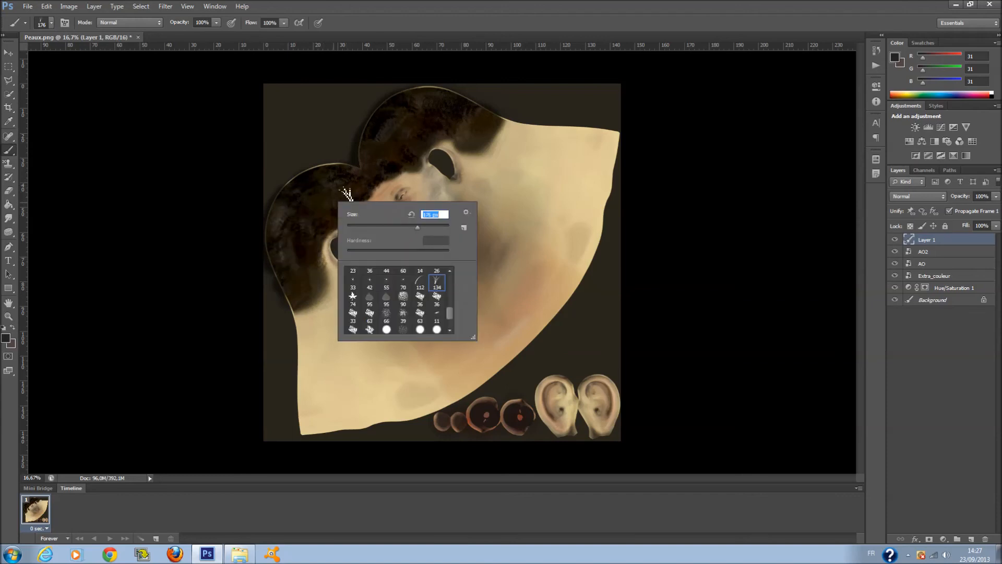
# Step: Try dark grass-brush strokes over the hair at 176 px and 339 px, undoing each stroke
pyautogui.click(308, 220)
pyautogui.moveTo(309, 220)
pyautogui.mouseDown()
pyautogui.moveTo(306, 206)
pyautogui.moveTo(294, 237)
pyautogui.mouseUp()
pyautogui.hotkey('ctrl', 'z')
pyautogui.rightClick(303, 217)
pyautogui.moveTo(382, 242); pyautogui.dragTo(393, 240)
pyautogui.moveTo(340, 184)
pyautogui.mouseDown()
pyautogui.moveTo(340, 196)
pyautogui.moveTo(345, 187)
pyautogui.mouseUp()
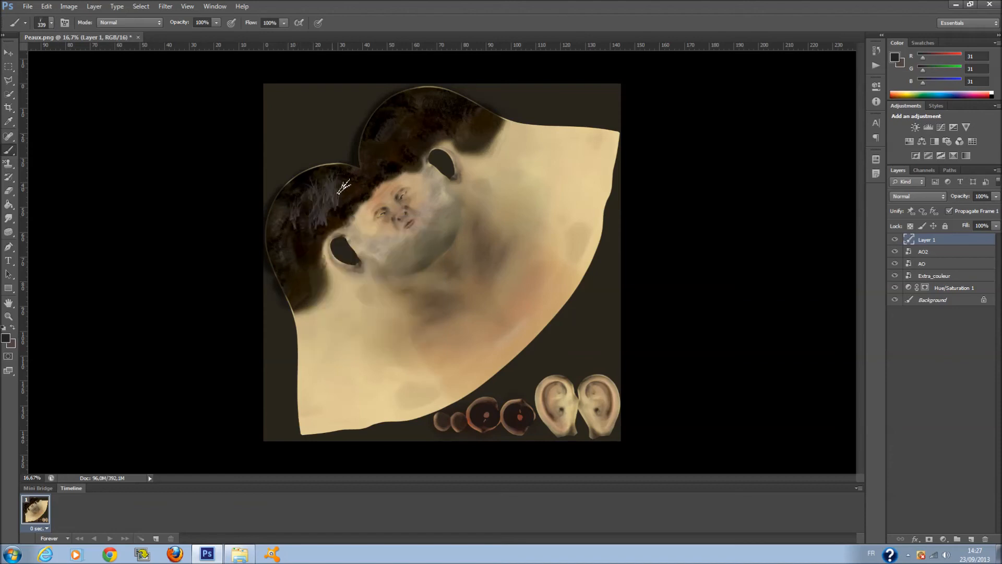
pyautogui.hotkey('ctrl', 'z')
# Step: Reduce the grass brush to 119 px and start dark strands along the upper part of the lower-left hair lobe
pyautogui.rightClick(349, 189)
pyautogui.click(406, 223)
pyautogui.click(310, 192)
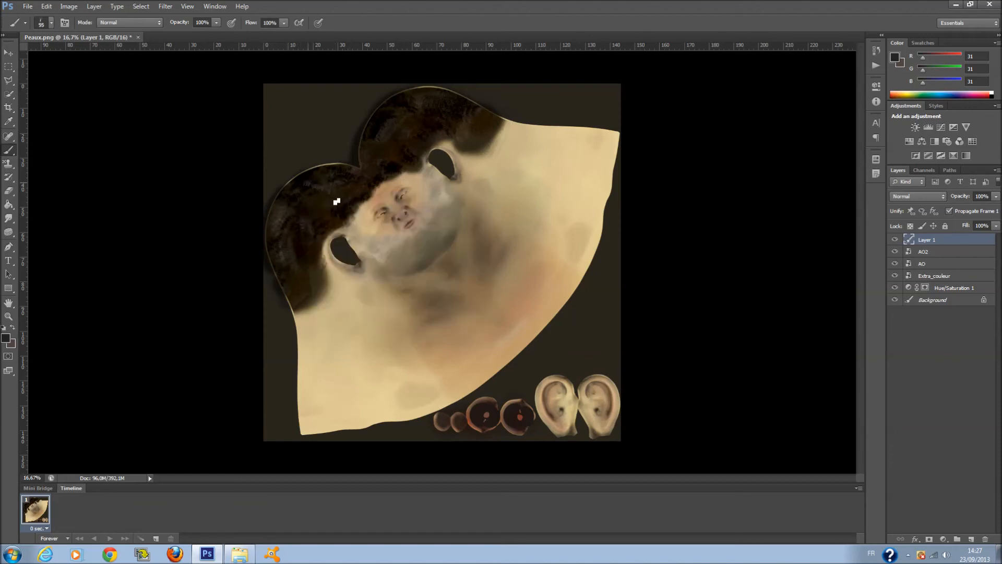
pyautogui.rightClick(352, 190)
pyautogui.click(411, 202)
pyautogui.click(320, 182)
# Step: Cover the whole lower-left hair lobe with dark grass-brush strands, from the nape up to the forehead hairline
pyautogui.click(8, 316)
pyautogui.click(284, 221)
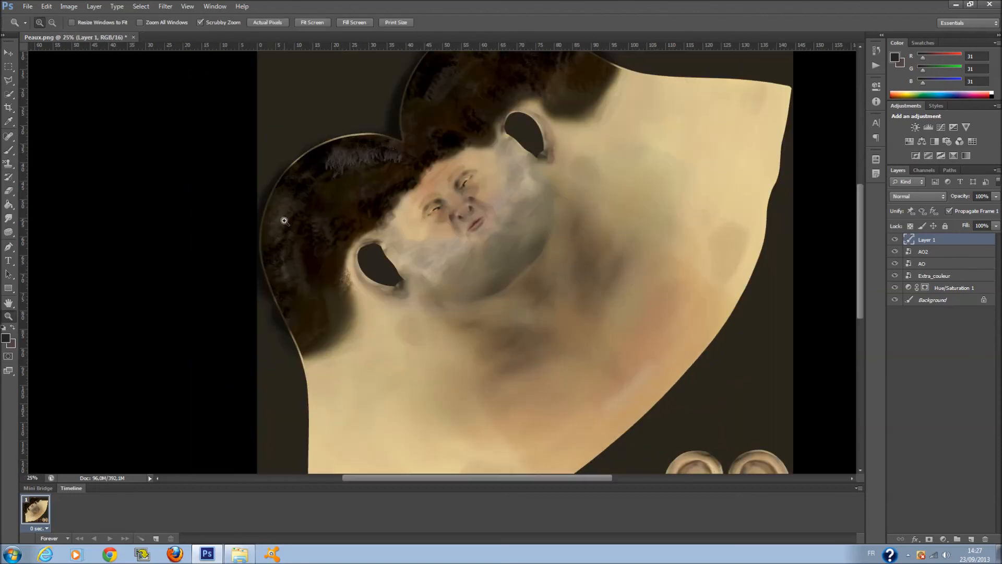
pyautogui.click(320, 200)
pyautogui.click(365, 193)
pyautogui.press('b')
pyautogui.moveTo(347, 194); pyautogui.dragTo(326, 281)
pyautogui.scroll(-2, 331, 250)
pyautogui.scroll(-2, 330, 246)
pyautogui.moveTo(284, 384)
pyautogui.mouseDown()
pyautogui.moveTo(331, 287)
pyautogui.moveTo(270, 369)
pyautogui.moveTo(204, 261)
pyautogui.mouseUp()
pyautogui.scroll(2, 228, 256)
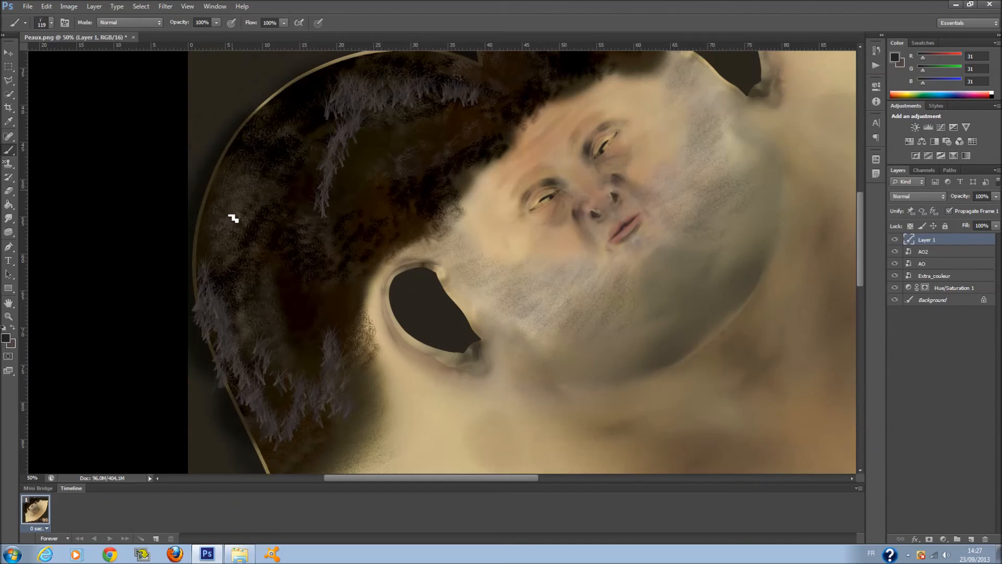
pyautogui.scroll(1, 257, 172)
pyautogui.moveTo(309, 134)
pyautogui.mouseDown()
pyautogui.moveTo(302, 94)
pyautogui.moveTo(402, 88)
pyautogui.moveTo(293, 116)
pyautogui.moveTo(221, 203)
pyautogui.moveTo(297, 350)
pyautogui.moveTo(268, 346)
pyautogui.moveTo(268, 264)
pyautogui.moveTo(290, 380)
pyautogui.moveTo(358, 257)
pyautogui.moveTo(354, 296)
pyautogui.moveTo(432, 194)
pyautogui.moveTo(421, 212)
pyautogui.moveTo(458, 170)
pyautogui.moveTo(517, 139)
pyautogui.moveTo(387, 149)
pyautogui.moveTo(390, 174)
pyautogui.moveTo(313, 264)
pyautogui.mouseUp()
pyautogui.moveTo(373, 230)
pyautogui.mouseDown()
pyautogui.moveTo(308, 337)
pyautogui.moveTo(298, 277)
pyautogui.moveTo(318, 208)
pyautogui.moveTo(268, 182)
pyautogui.moveTo(292, 156)
pyautogui.moveTo(226, 327)
pyautogui.moveTo(269, 409)
pyautogui.moveTo(359, 180)
pyautogui.moveTo(287, 199)
pyautogui.moveTo(376, 219)
pyautogui.moveTo(331, 157)
pyautogui.moveTo(411, 120)
pyautogui.mouseUp()
# Step: Cover the upper-right hair lobe with the same dark strands, from the forehead hairline past the ear to the nape
pyautogui.scroll(5, 441, 105)
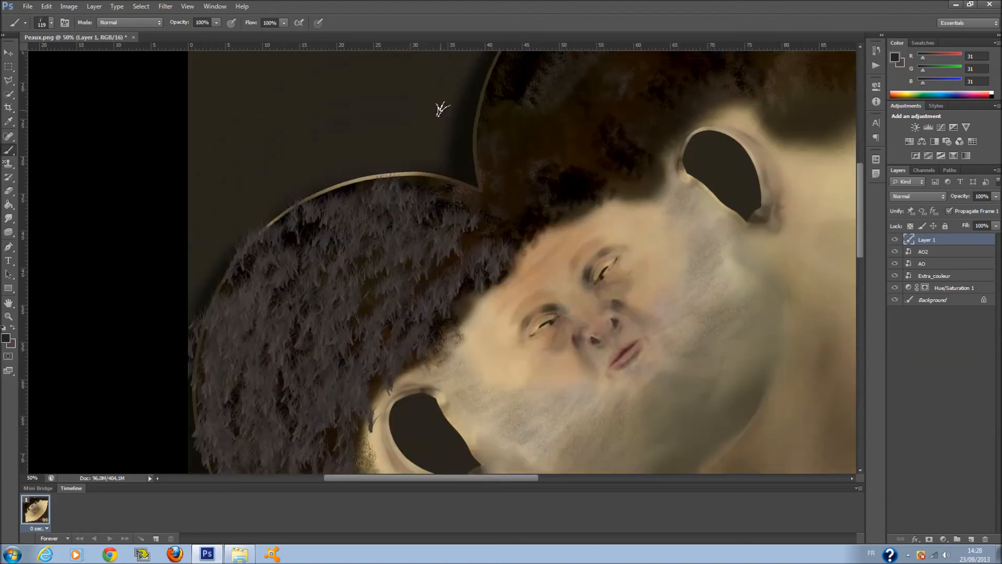
pyautogui.keyDown('ctrl'); pyautogui.hscroll(2, 599, 193); pyautogui.keyUp('ctrl')
pyautogui.keyDown('ctrl'); pyautogui.hscroll(3, 597, 193); pyautogui.keyUp('ctrl')
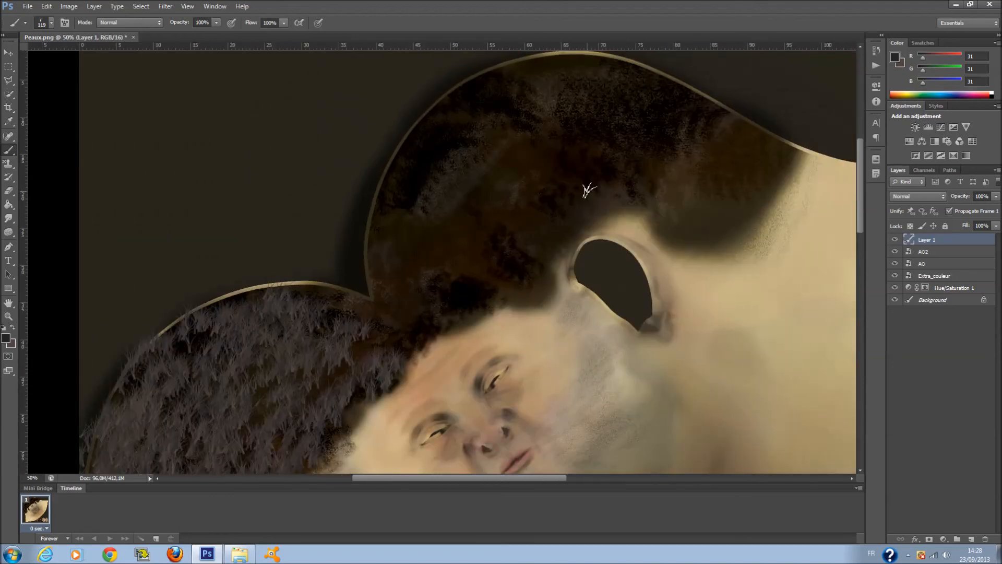
pyautogui.scroll(1, 587, 190)
pyautogui.moveTo(346, 311)
pyautogui.mouseDown()
pyautogui.moveTo(349, 329)
pyautogui.moveTo(423, 365)
pyautogui.moveTo(461, 320)
pyautogui.moveTo(409, 252)
pyautogui.moveTo(555, 204)
pyautogui.moveTo(670, 213)
pyautogui.mouseUp()
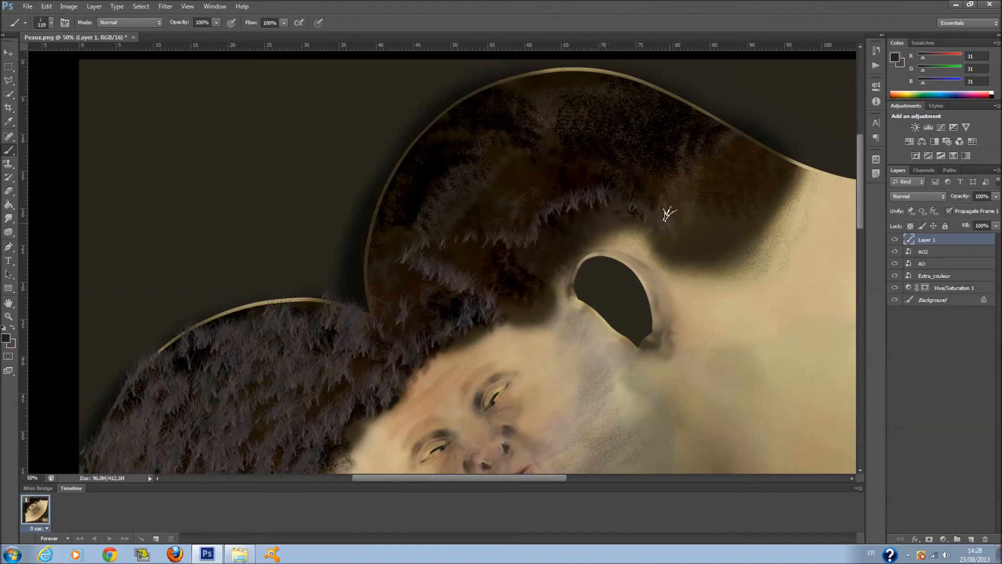
pyautogui.moveTo(764, 173)
pyautogui.mouseDown()
pyautogui.moveTo(664, 108)
pyautogui.moveTo(396, 179)
pyautogui.moveTo(427, 261)
pyautogui.moveTo(528, 280)
pyautogui.moveTo(524, 298)
pyautogui.moveTo(541, 262)
pyautogui.moveTo(507, 208)
pyautogui.mouseUp()
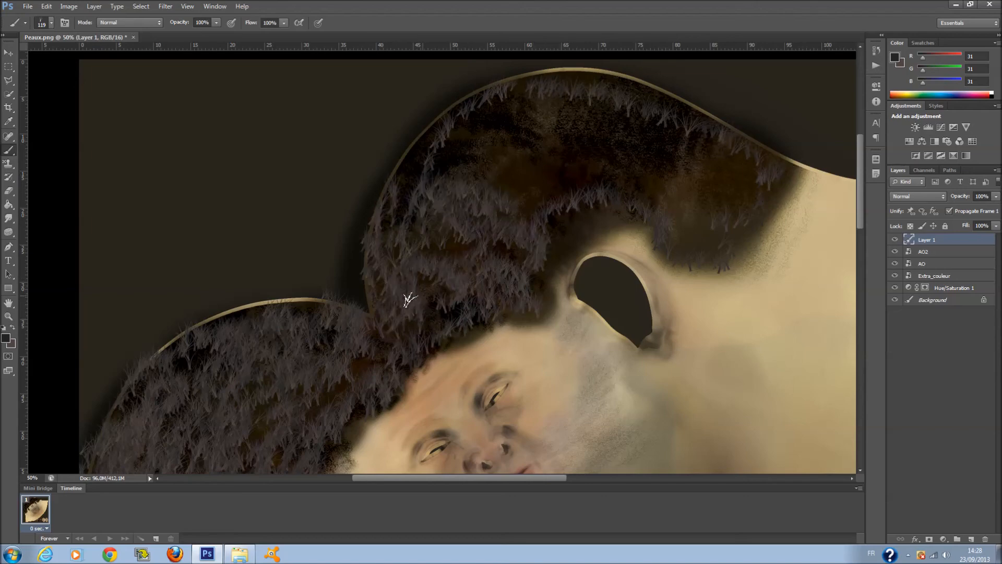
pyautogui.moveTo(390, 230)
pyautogui.mouseDown()
pyautogui.moveTo(505, 136)
pyautogui.moveTo(584, 226)
pyautogui.moveTo(649, 213)
pyautogui.mouseUp()
pyautogui.moveTo(712, 218)
pyautogui.mouseDown()
pyautogui.moveTo(676, 162)
pyautogui.moveTo(538, 99)
pyautogui.moveTo(675, 146)
pyautogui.moveTo(623, 169)
pyautogui.moveTo(745, 164)
pyautogui.moveTo(633, 99)
pyautogui.moveTo(574, 98)
pyautogui.moveTo(489, 180)
pyautogui.moveTo(428, 123)
pyautogui.moveTo(392, 271)
pyautogui.moveTo(593, 72)
pyautogui.moveTo(563, 86)
pyautogui.moveTo(691, 99)
pyautogui.moveTo(600, 179)
pyautogui.moveTo(293, 295)
pyautogui.moveTo(384, 291)
pyautogui.moveTo(205, 336)
pyautogui.mouseUp()
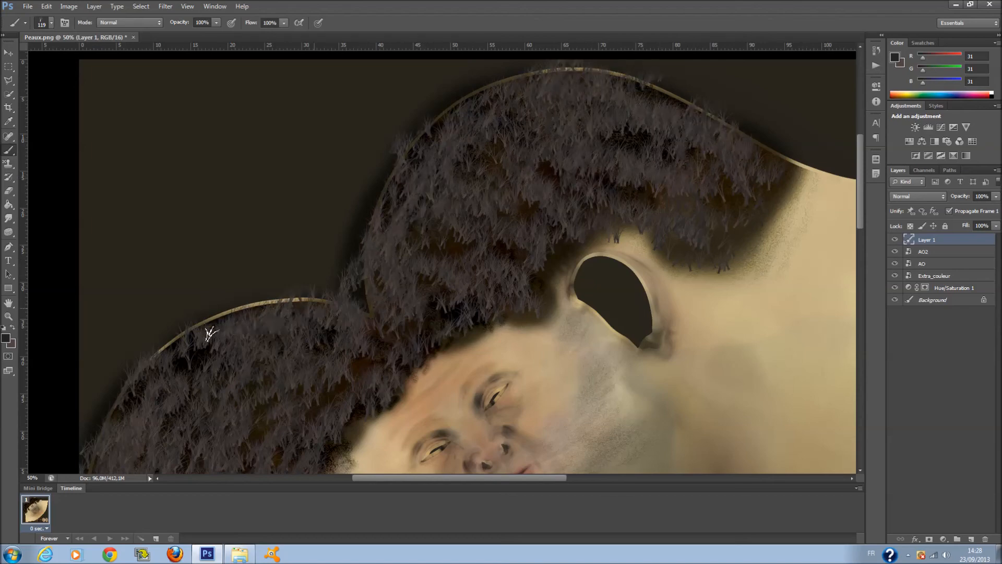
# Step: Compare blend modes for Layer 1 and set it to Overlay
pyautogui.scroll(-2, 929, 200)
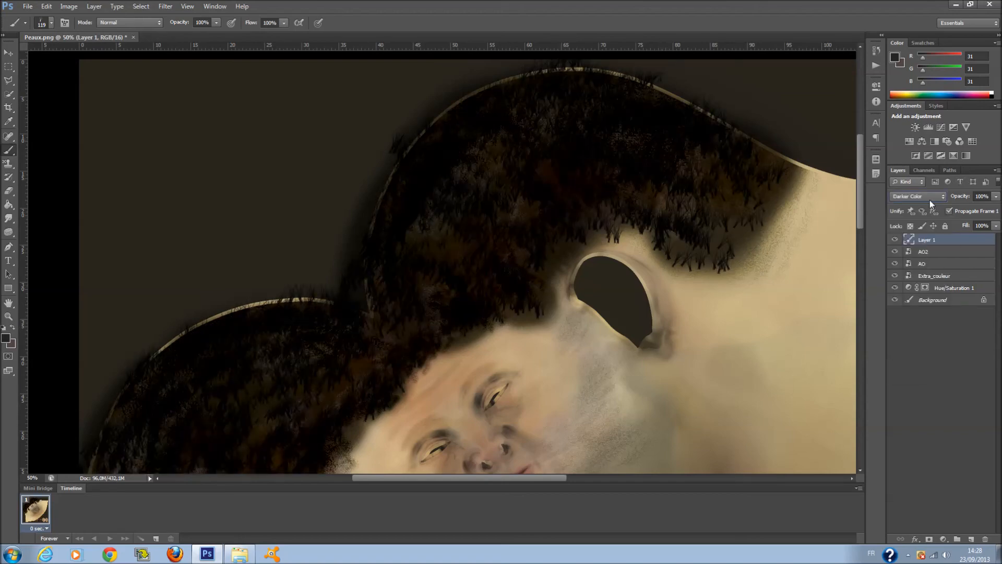
pyautogui.scroll(-5, 929, 200)
pyautogui.scroll(-4, 930, 199)
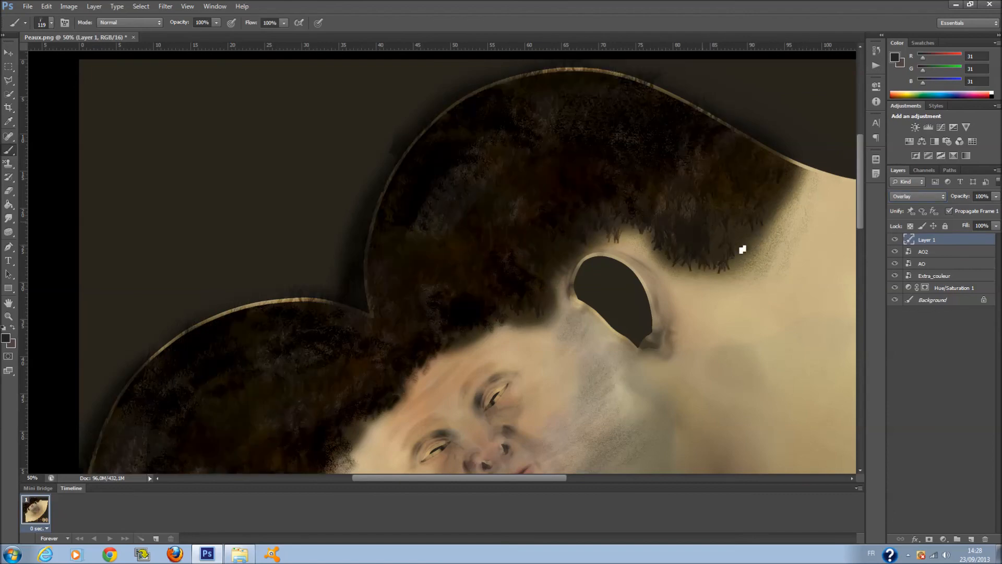
# Step: Shrink the brush to 47 px, paint finer strands along the hairline and around both ears, and undo the last forehead stroke
pyautogui.rightClick(666, 176)
pyautogui.click(728, 199)
pyautogui.click(684, 230)
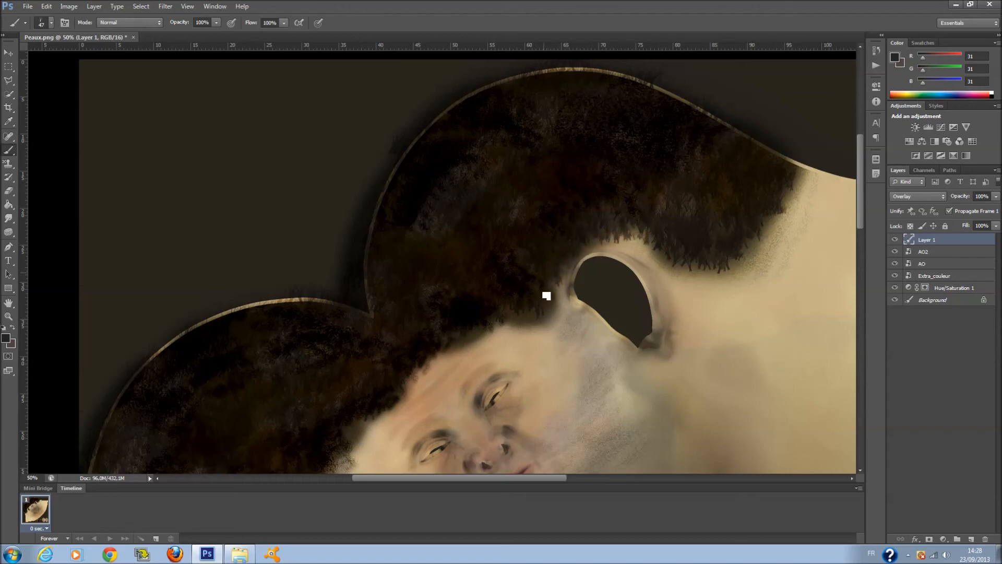
pyautogui.moveTo(507, 327); pyautogui.dragTo(148, 387)
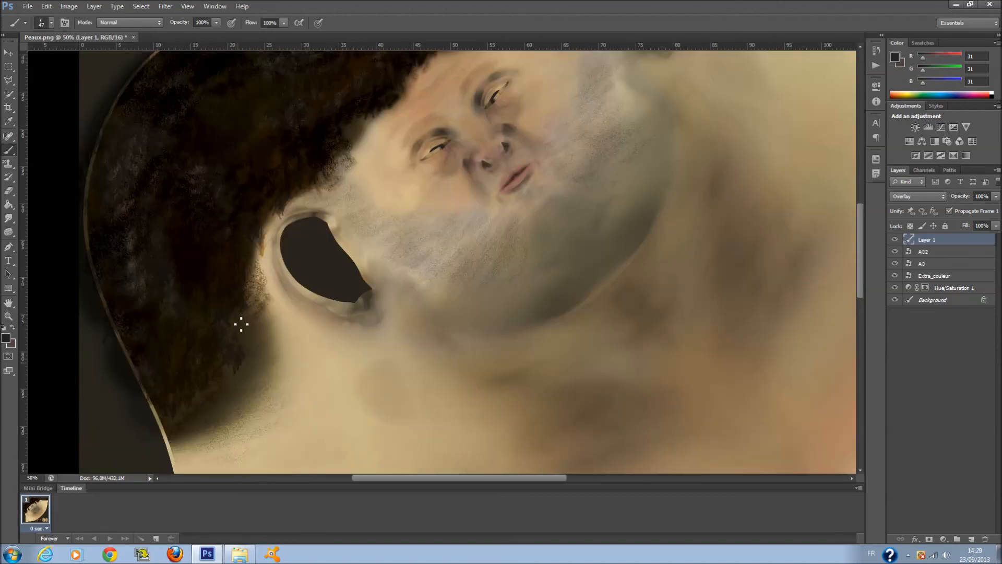
pyautogui.moveTo(250, 352); pyautogui.dragTo(262, 264)
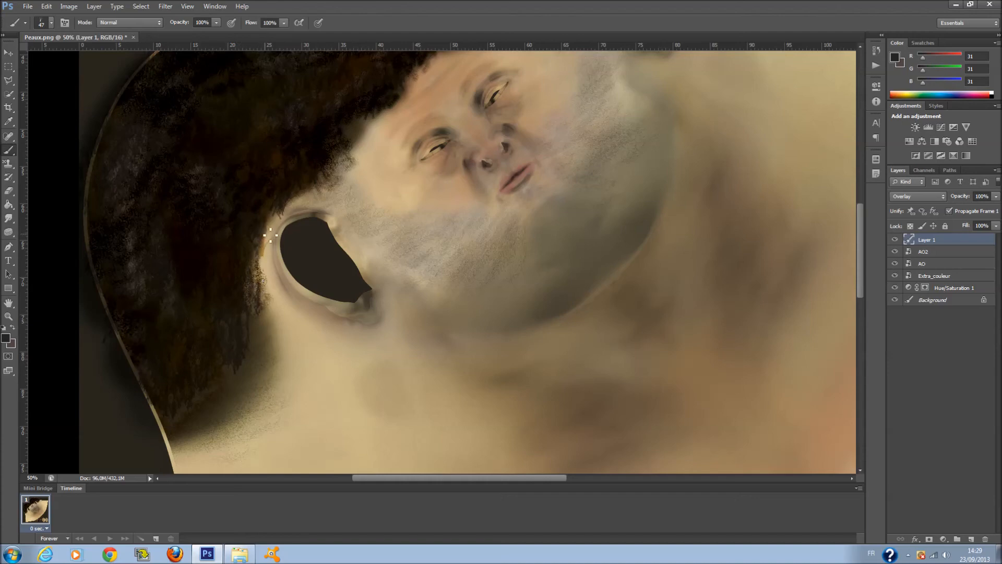
pyautogui.scroll(1, 328, 193)
pyautogui.moveTo(345, 226); pyautogui.dragTo(345, 213)
pyautogui.scroll(1, 363, 189)
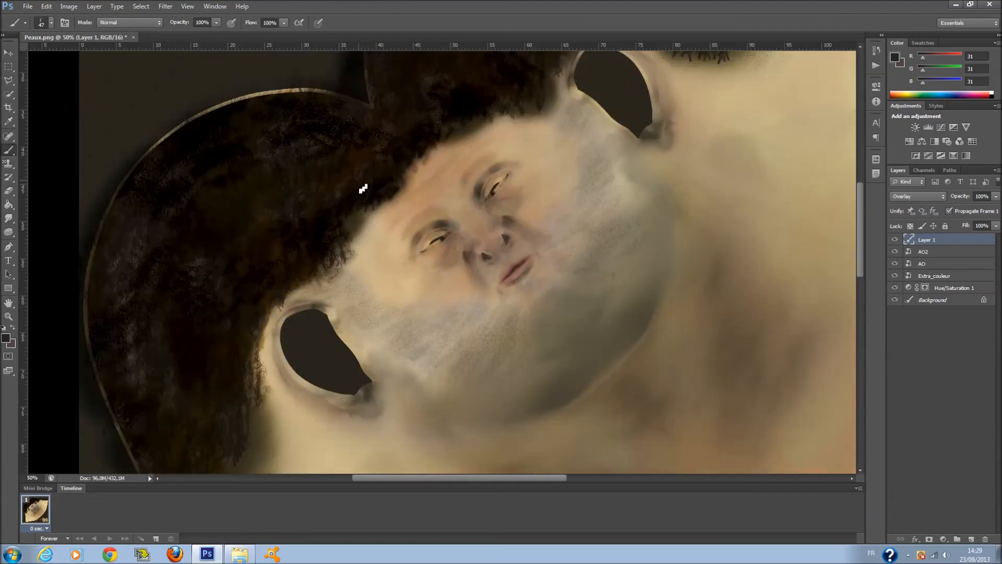
pyautogui.moveTo(496, 124); pyautogui.dragTo(541, 114)
pyautogui.hotkey('ctrl', 'z')
# Step: Lower Layer 1's fill and add a new layer above it
pyautogui.click(996, 226)
pyautogui.moveTo(968, 240)
pyautogui.mouseDown()
pyautogui.moveTo(950, 247)
pyautogui.moveTo(972, 247)
pyautogui.mouseUp()
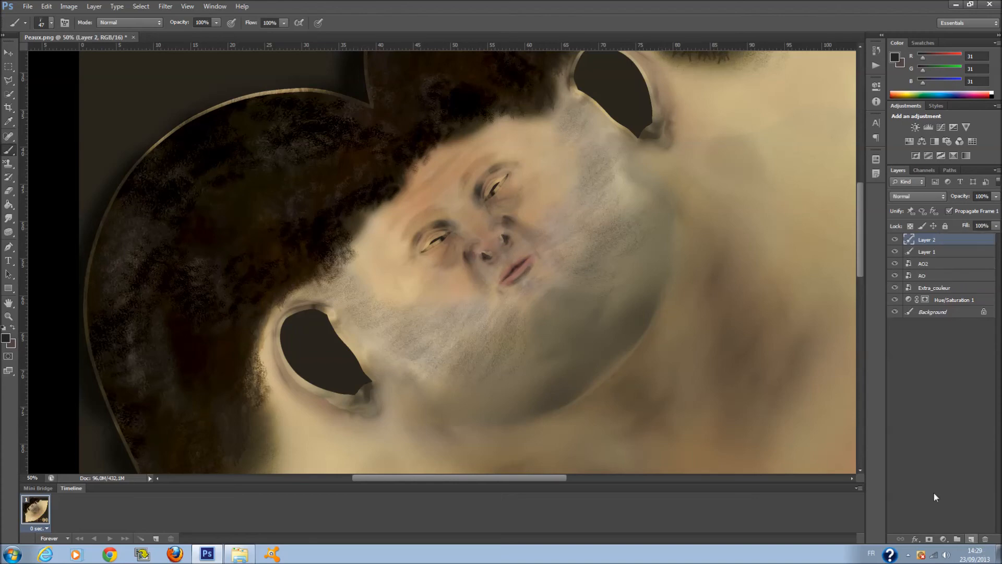
pyautogui.click(972, 539)
pyautogui.scroll(2, 493, 243)
# Step: Keep the foreground colour at #1f1f1f, choose the 112 px grass brush and undo a test stroke over the hair
pyautogui.click(5, 339)
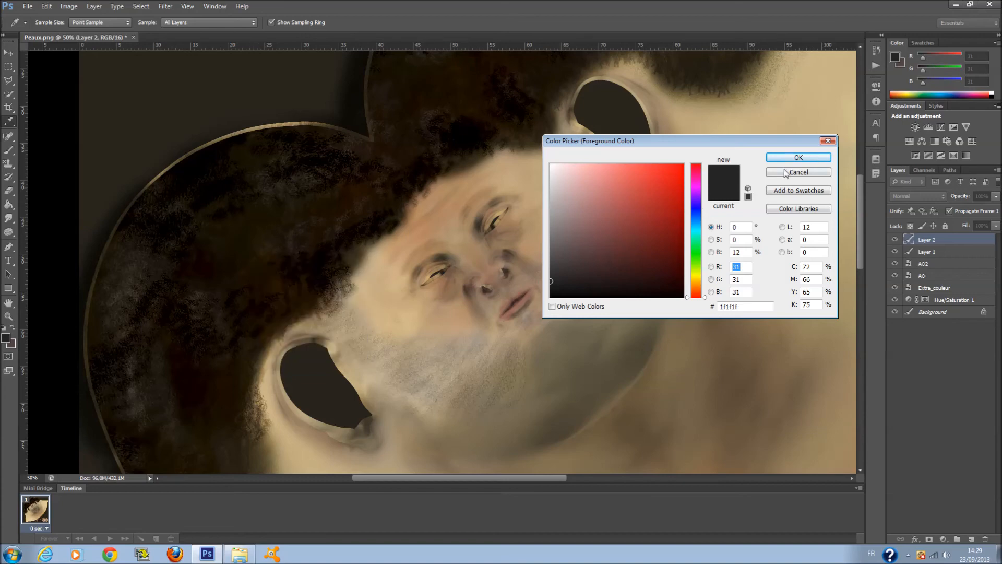
pyautogui.click(799, 157)
pyautogui.rightClick(494, 286)
pyautogui.scroll(1, 592, 378)
pyautogui.click(578, 383)
pyautogui.moveTo(281, 230)
pyautogui.mouseDown()
pyautogui.moveTo(289, 237)
pyautogui.moveTo(305, 218)
pyautogui.moveTo(315, 258)
pyautogui.mouseUp()
pyautogui.hotkey('ctrl', 'z')
# Step: Cover the upper-right hair lobe on Layer 2 with fine curved strands from the 112 px grass brush
pyautogui.scroll(6, 421, 180)
pyautogui.moveTo(424, 226)
pyautogui.mouseDown()
pyautogui.moveTo(494, 179)
pyautogui.moveTo(485, 158)
pyautogui.moveTo(405, 159)
pyautogui.mouseUp()
pyautogui.scroll(3, 416, 259)
pyautogui.moveTo(417, 260)
pyautogui.mouseDown()
pyautogui.moveTo(425, 284)
pyautogui.moveTo(384, 223)
pyautogui.moveTo(391, 215)
pyautogui.mouseUp()
pyautogui.moveTo(385, 264); pyautogui.dragTo(394, 188)
pyautogui.scroll(5, 398, 197)
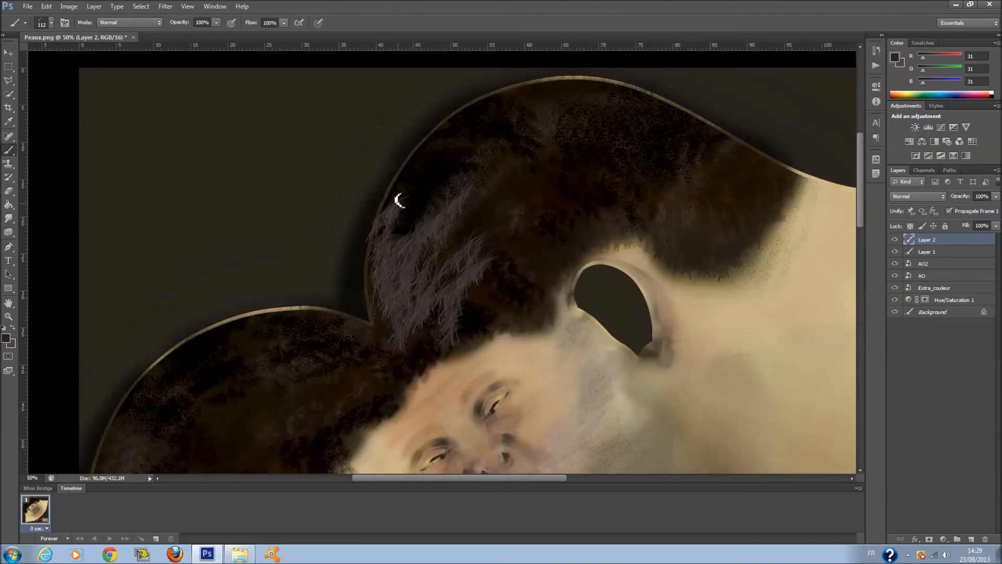
pyautogui.moveTo(397, 259)
pyautogui.mouseDown()
pyautogui.moveTo(432, 246)
pyautogui.moveTo(483, 130)
pyautogui.moveTo(510, 148)
pyautogui.moveTo(525, 115)
pyautogui.moveTo(456, 152)
pyautogui.moveTo(481, 268)
pyautogui.moveTo(510, 314)
pyautogui.moveTo(577, 271)
pyautogui.moveTo(660, 261)
pyautogui.moveTo(694, 282)
pyautogui.moveTo(779, 204)
pyautogui.moveTo(743, 161)
pyautogui.moveTo(713, 149)
pyautogui.moveTo(693, 157)
pyautogui.moveTo(622, 125)
pyautogui.moveTo(528, 117)
pyautogui.moveTo(560, 155)
pyautogui.moveTo(748, 197)
pyautogui.moveTo(685, 217)
pyautogui.moveTo(439, 230)
pyautogui.moveTo(488, 273)
pyautogui.moveTo(510, 262)
pyautogui.moveTo(499, 244)
pyautogui.moveTo(521, 286)
pyautogui.moveTo(597, 226)
pyautogui.moveTo(684, 244)
pyautogui.moveTo(706, 219)
pyautogui.mouseUp()
# Step: Paint fine strands on Layer 2 at the nape of the lower-left hair lobe, undoing the misplaced stroke
pyautogui.scroll(-4, 484, 291)
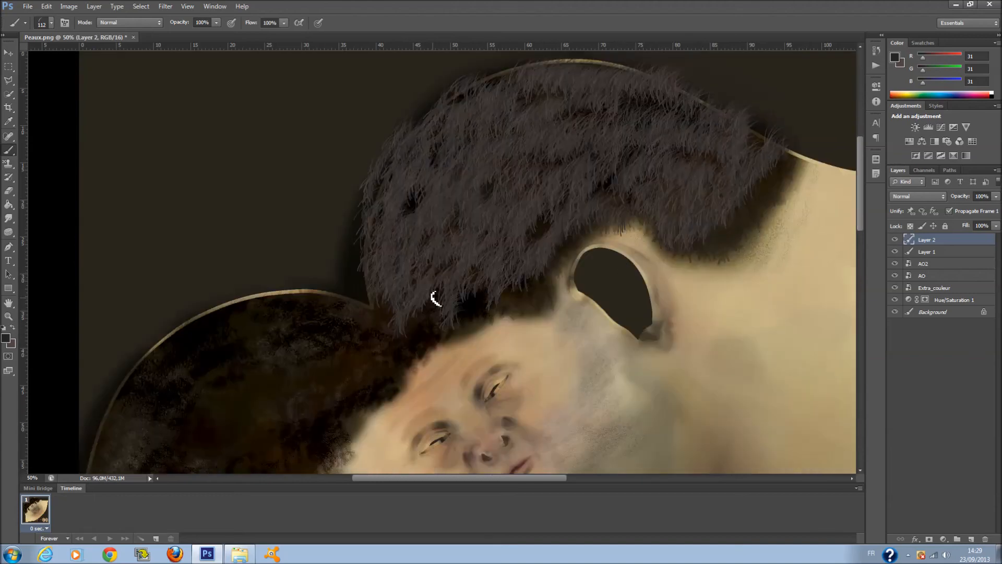
pyautogui.scroll(-3, 347, 254)
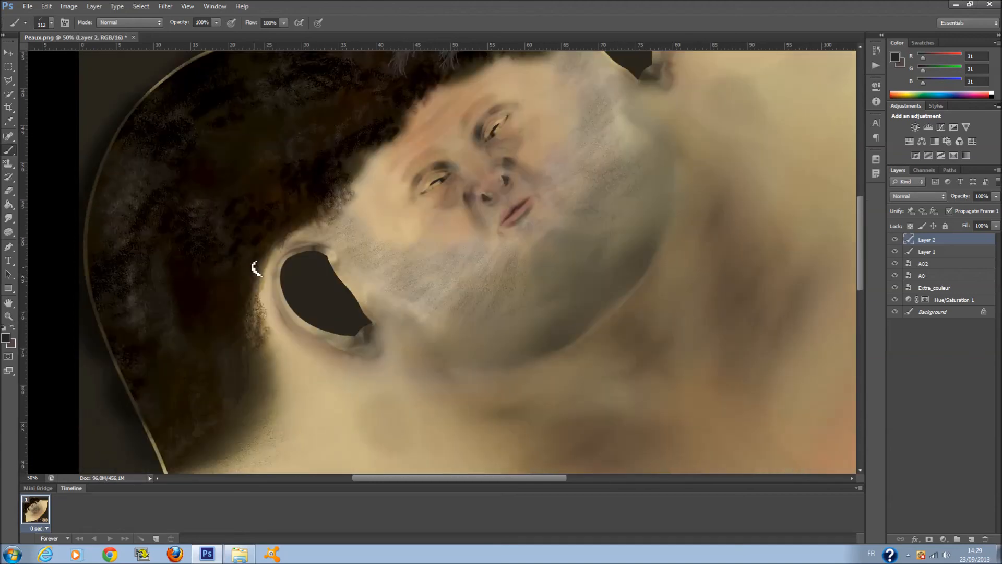
pyautogui.keyDown('ctrl'); pyautogui.rightClick(194, 321); pyautogui.keyUp('ctrl')
pyautogui.click(100, 384)
pyautogui.moveTo(188, 380)
pyautogui.keyDown('shift'); pyautogui.mouseDown()
pyautogui.moveTo(190, 404)
pyautogui.moveTo(182, 403)
pyautogui.moveTo(228, 416)
pyautogui.moveTo(237, 405)
pyautogui.moveTo(183, 422)
pyautogui.mouseUp(); pyautogui.keyUp('shift')
pyautogui.hotkey('ctrl', 'z')
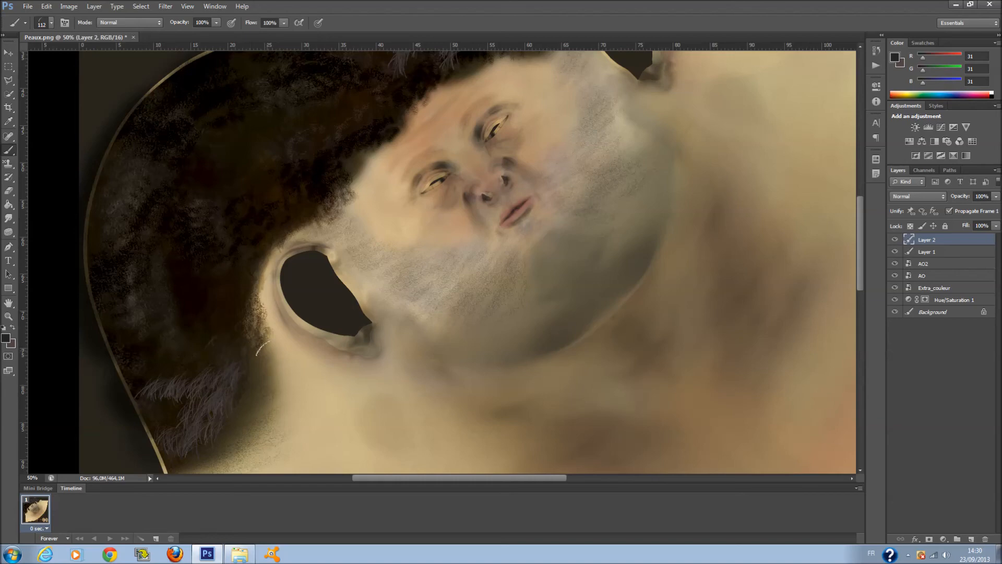
pyautogui.moveTo(203, 328); pyautogui.dragTo(171, 356)
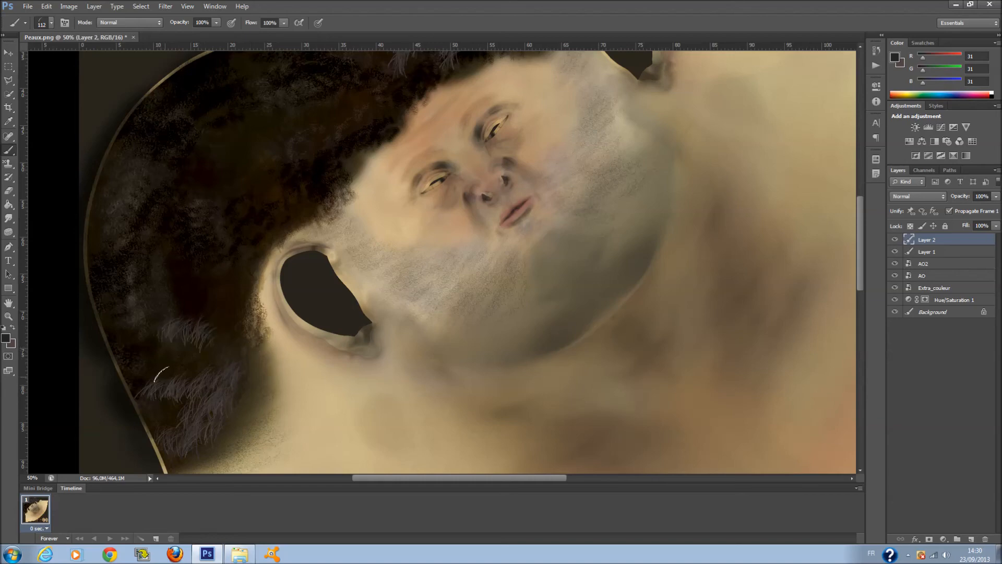
pyautogui.moveTo(185, 350); pyautogui.dragTo(178, 368)
pyautogui.moveTo(207, 370); pyautogui.dragTo(217, 357)
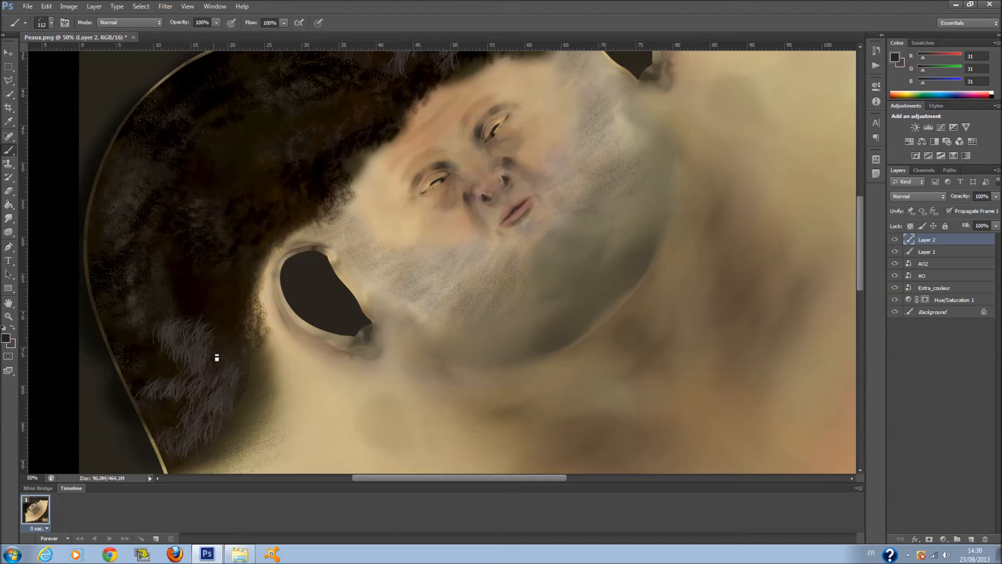
# Step: Fill the rest of the lower-left hair lobe with fine strands up to the forehead and the other lobe
pyautogui.moveTo(172, 382)
pyautogui.mouseDown()
pyautogui.moveTo(168, 374)
pyautogui.moveTo(146, 425)
pyautogui.moveTo(111, 267)
pyautogui.mouseUp()
pyautogui.scroll(3, 111, 255)
pyautogui.moveTo(287, 116)
pyautogui.mouseDown()
pyautogui.moveTo(309, 105)
pyautogui.moveTo(188, 139)
pyautogui.moveTo(85, 252)
pyautogui.moveTo(85, 336)
pyautogui.moveTo(99, 274)
pyautogui.moveTo(112, 351)
pyautogui.moveTo(134, 396)
pyautogui.moveTo(183, 380)
pyautogui.moveTo(227, 386)
pyautogui.moveTo(292, 267)
pyautogui.moveTo(353, 227)
pyautogui.moveTo(295, 217)
pyautogui.moveTo(394, 174)
pyautogui.moveTo(384, 134)
pyautogui.moveTo(382, 148)
pyautogui.moveTo(507, 99)
pyautogui.moveTo(183, 242)
pyautogui.moveTo(218, 233)
pyautogui.moveTo(246, 304)
pyautogui.moveTo(214, 352)
pyautogui.moveTo(228, 309)
pyautogui.moveTo(302, 190)
pyautogui.moveTo(303, 139)
pyautogui.moveTo(179, 189)
pyautogui.moveTo(262, 130)
pyautogui.moveTo(134, 258)
pyautogui.moveTo(161, 284)
pyautogui.moveTo(241, 188)
pyautogui.moveTo(188, 312)
pyautogui.moveTo(211, 277)
pyautogui.moveTo(271, 250)
pyautogui.moveTo(326, 244)
pyautogui.moveTo(359, 157)
pyautogui.moveTo(358, 117)
pyautogui.moveTo(192, 162)
pyautogui.moveTo(182, 328)
pyautogui.mouseUp()
# Step: Preview Layer 2's blend modes one after another from Dissolve to Luminosity, and try Saturation
pyautogui.click(912, 195)
pyautogui.click(911, 196)
pyautogui.press('Down')
pyautogui.press('Down')
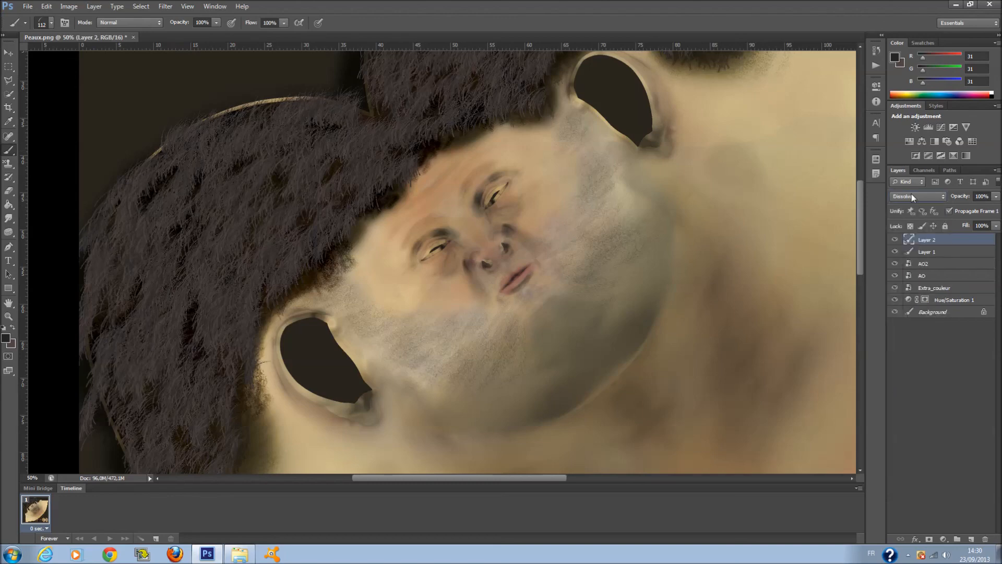
pyautogui.press('Down')
pyautogui.press('Down')
pyautogui.press('Down')
pyautogui.press('Down')
pyautogui.press('Down')
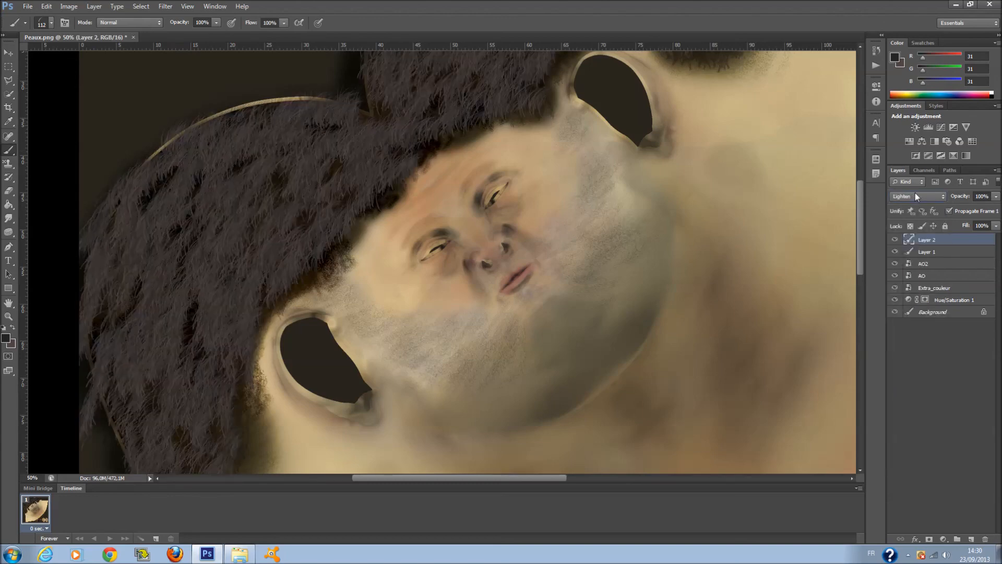
pyautogui.press('Down')
pyautogui.press('Down')
pyautogui.press('Down')
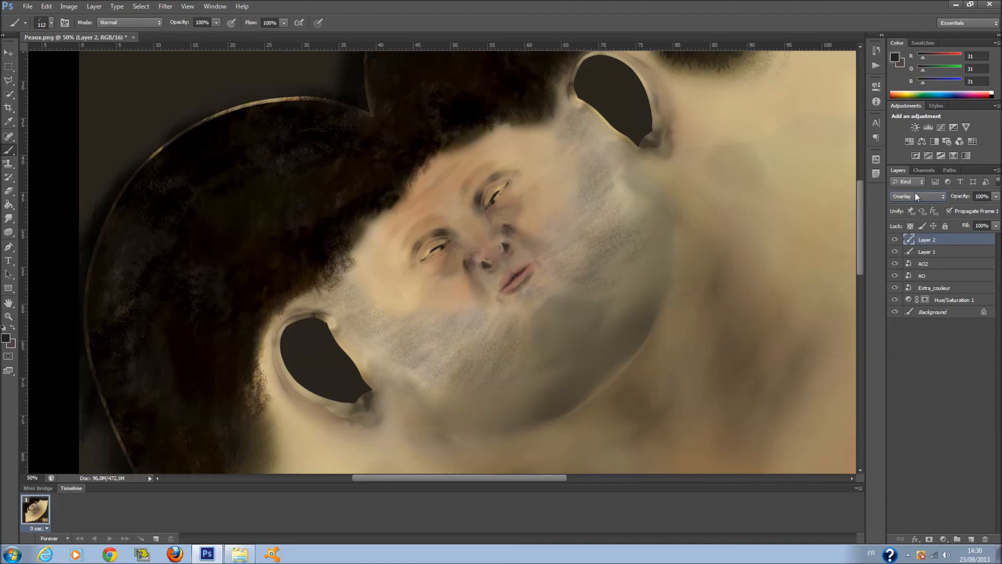
pyautogui.press('Down')
pyautogui.press('Down')
pyautogui.press('Down')
pyautogui.press('Down')
pyautogui.press('Down')
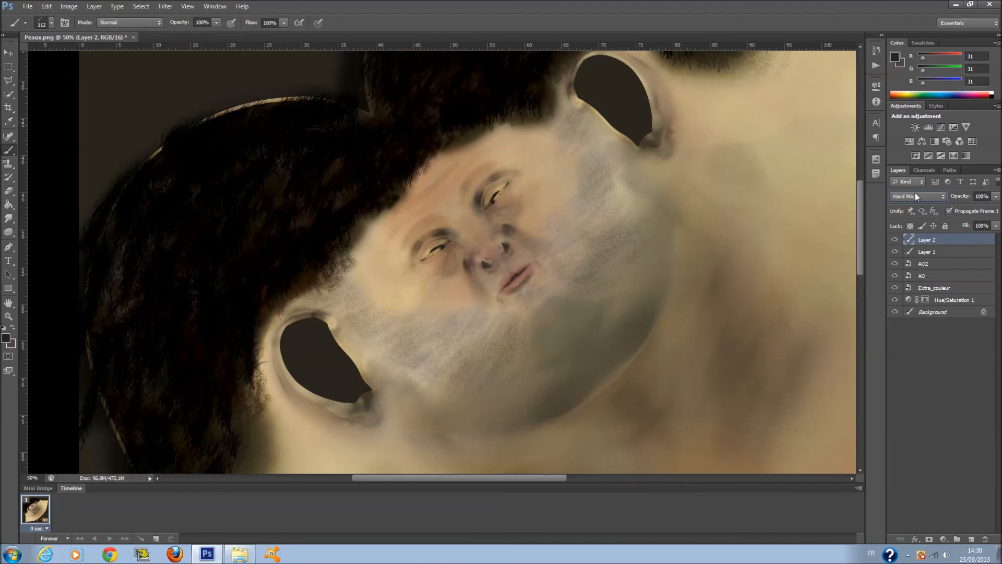
pyautogui.press('Down')
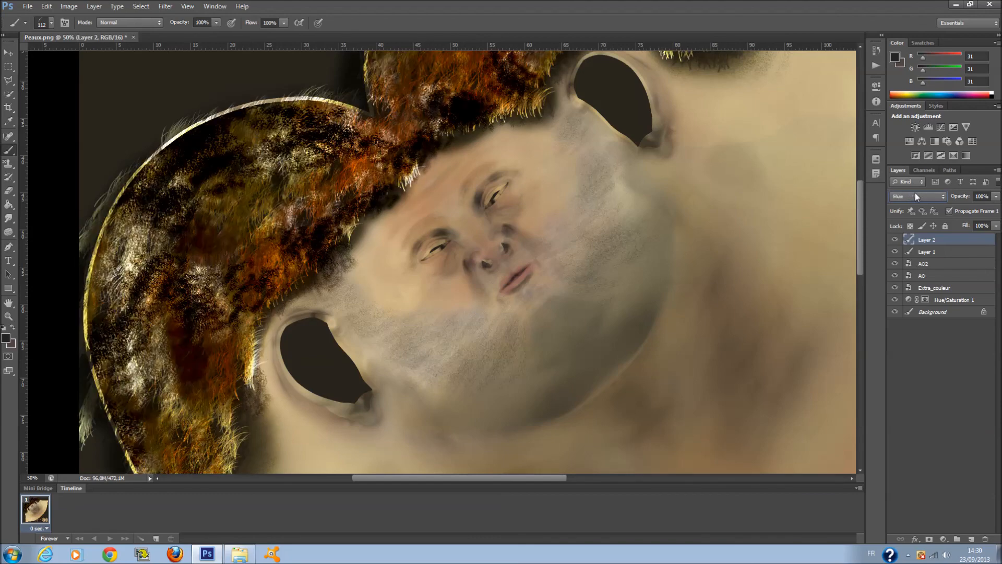
pyautogui.press('Down')
pyautogui.press('Down')
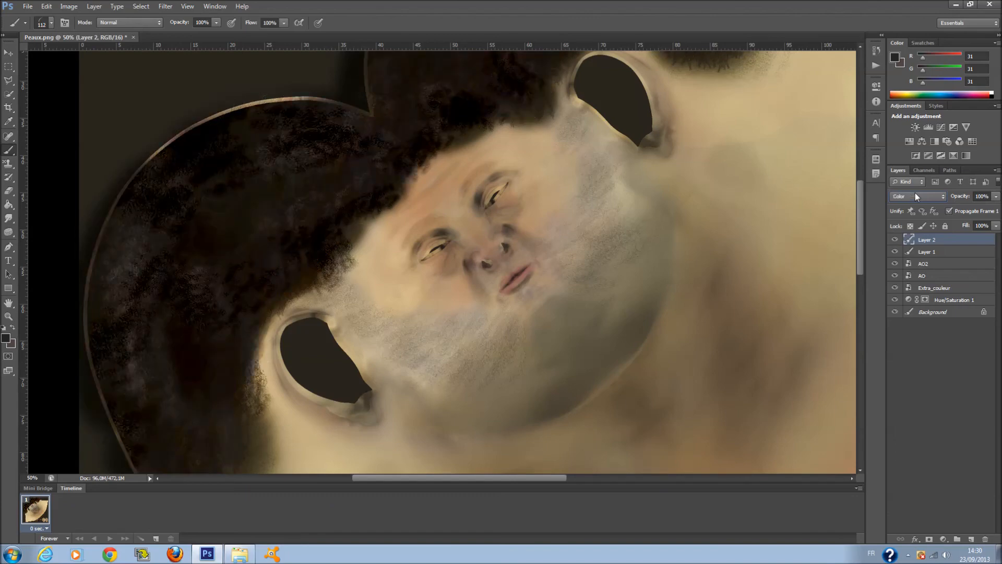
pyautogui.press('Down')
pyautogui.click(915, 196)
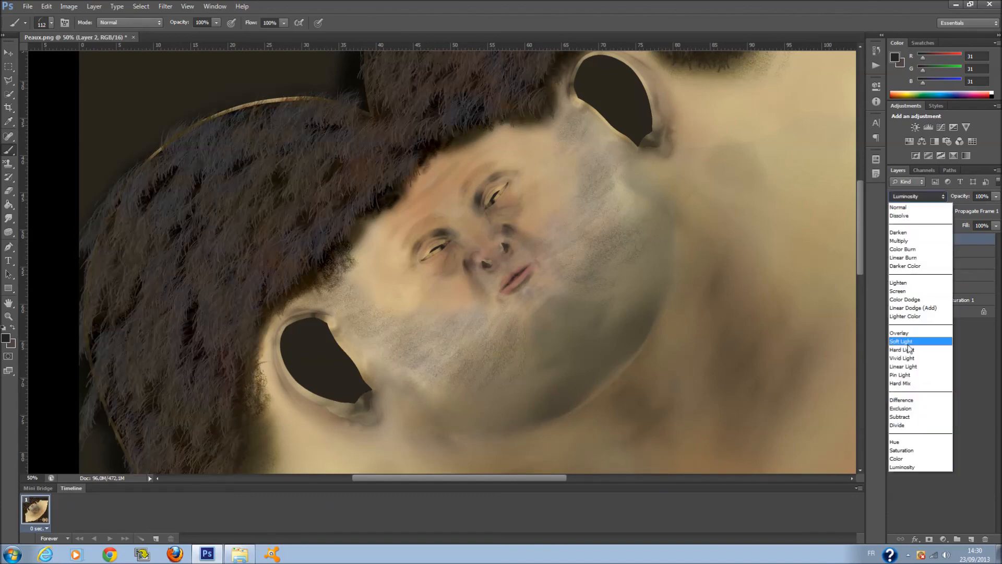
pyautogui.click(918, 452)
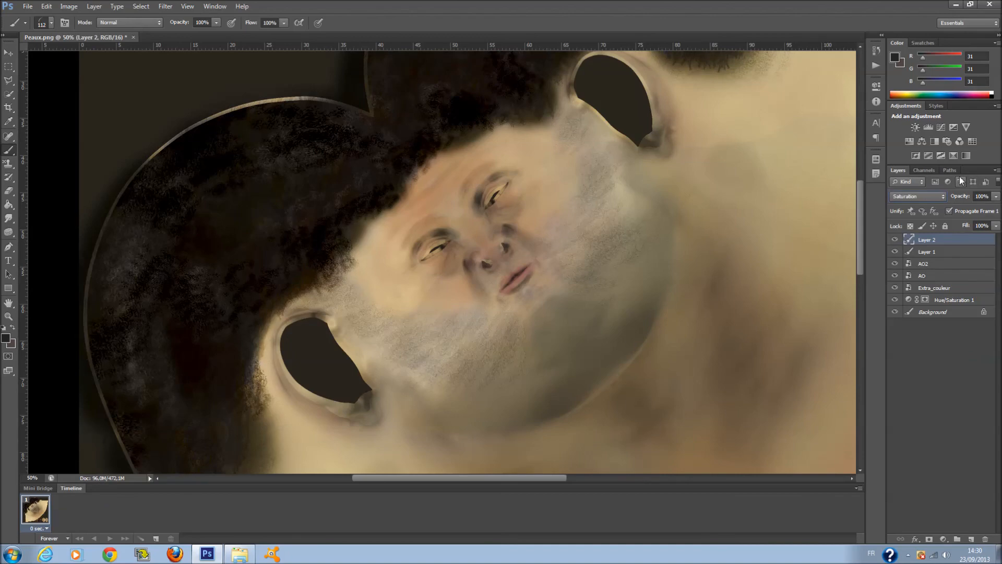
# Step: Set Layer 2's blend mode to Multiply and its fill to 74%
pyautogui.click(933, 197)
pyautogui.click(927, 230)
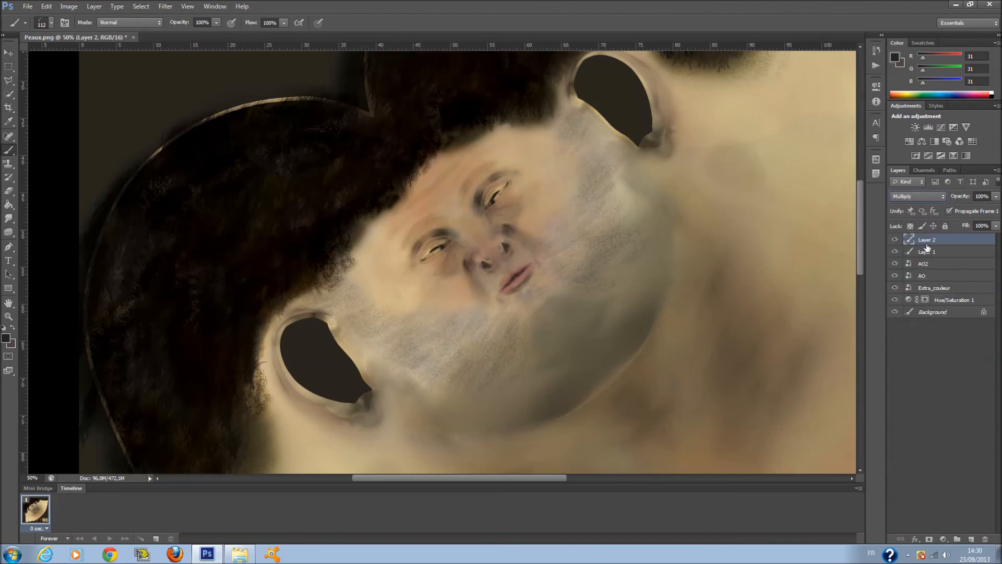
pyautogui.click(996, 226)
pyautogui.moveTo(995, 238); pyautogui.dragTo(979, 239)
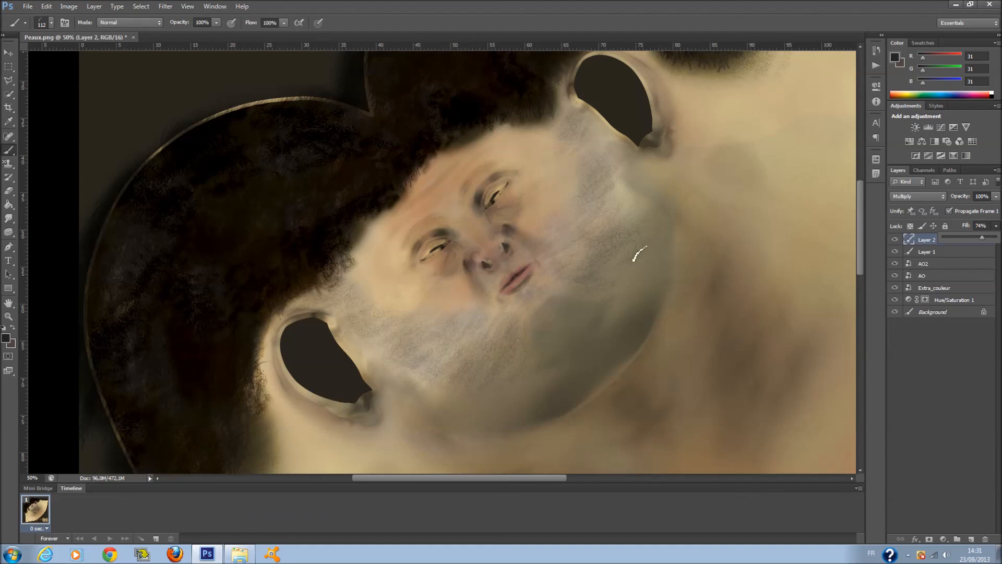
# Step: Add more fine dark strands on Layer 2 along the upper outline of the two hair lobes
pyautogui.scroll(6, 788, 266)
pyautogui.click(586, 148)
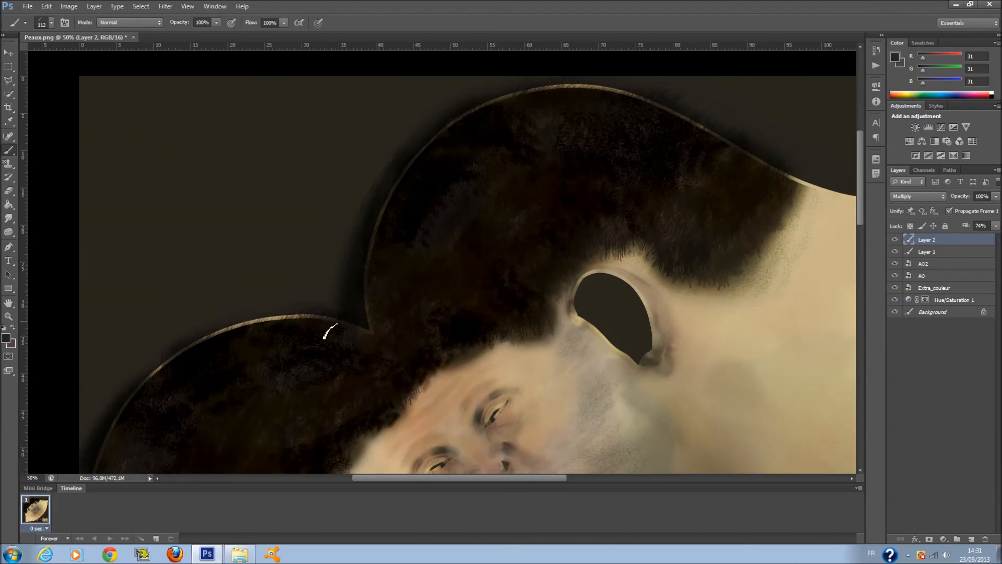
pyautogui.moveTo(261, 323); pyautogui.dragTo(180, 367)
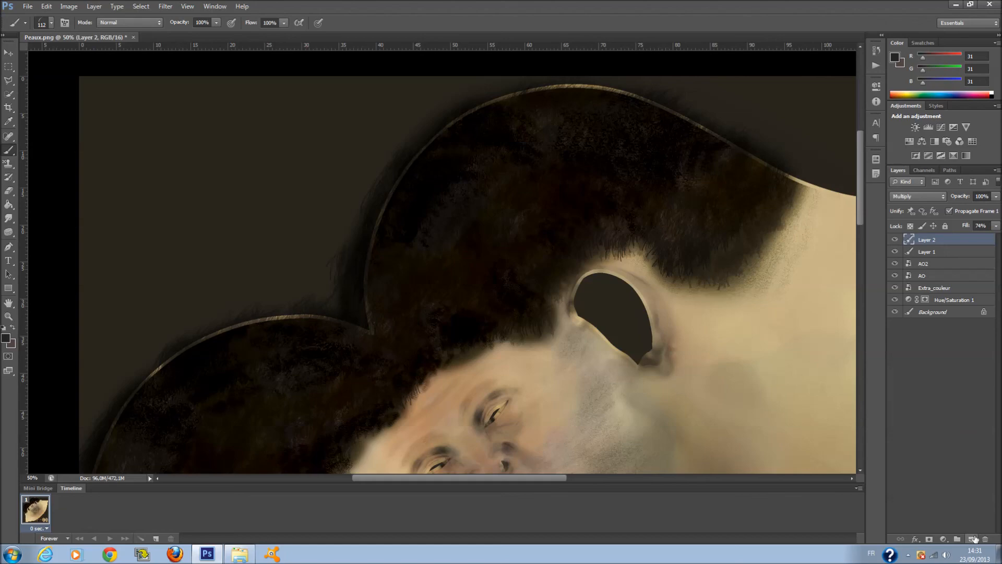
# Step: Add a new layer above Layer 2 and set the foreground colour to dark brown #342e27 for the brush
pyautogui.click(972, 539)
pyautogui.click(7, 338)
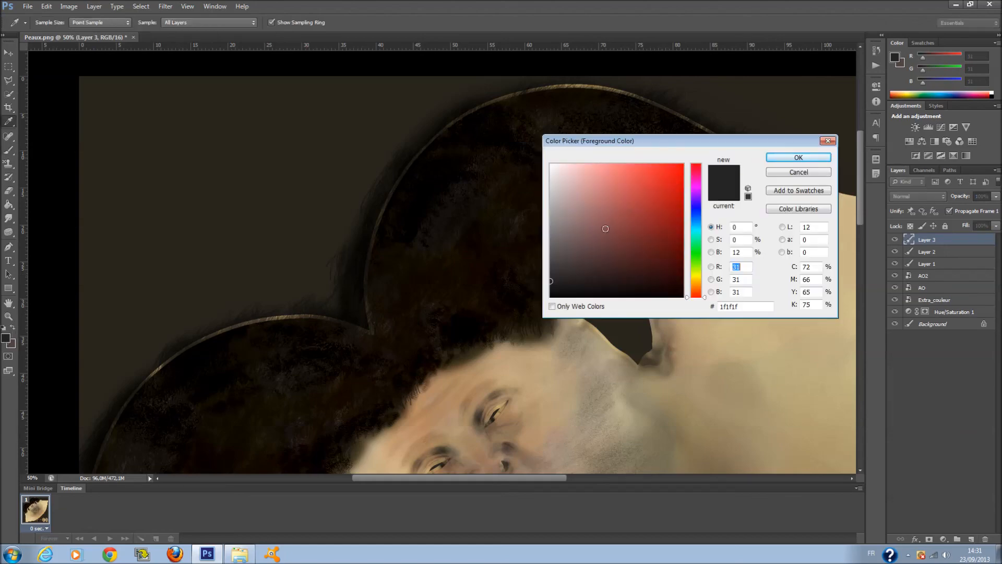
pyautogui.moveTo(551, 246); pyautogui.dragTo(551, 261)
pyautogui.moveTo(619, 256); pyautogui.dragTo(600, 262)
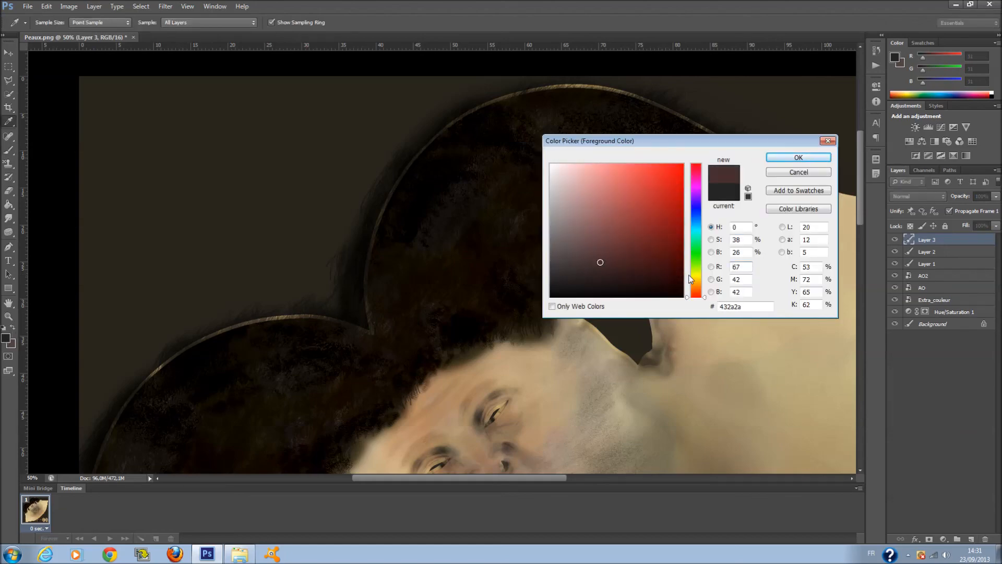
pyautogui.click(700, 285)
pyautogui.moveTo(604, 275); pyautogui.dragTo(587, 270)
pyautogui.click(798, 157)
pyautogui.press('b')
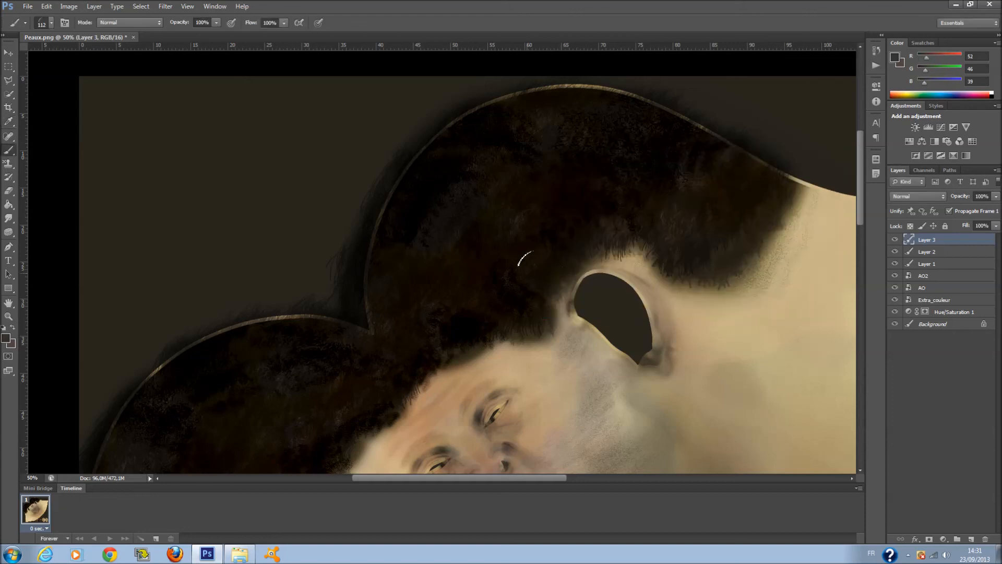
# Step: Try pointed and flat bristle brush tips with test strokes on the upper hair lobe, undoing them
pyautogui.rightClick(460, 252)
pyautogui.scroll(3, 527, 347)
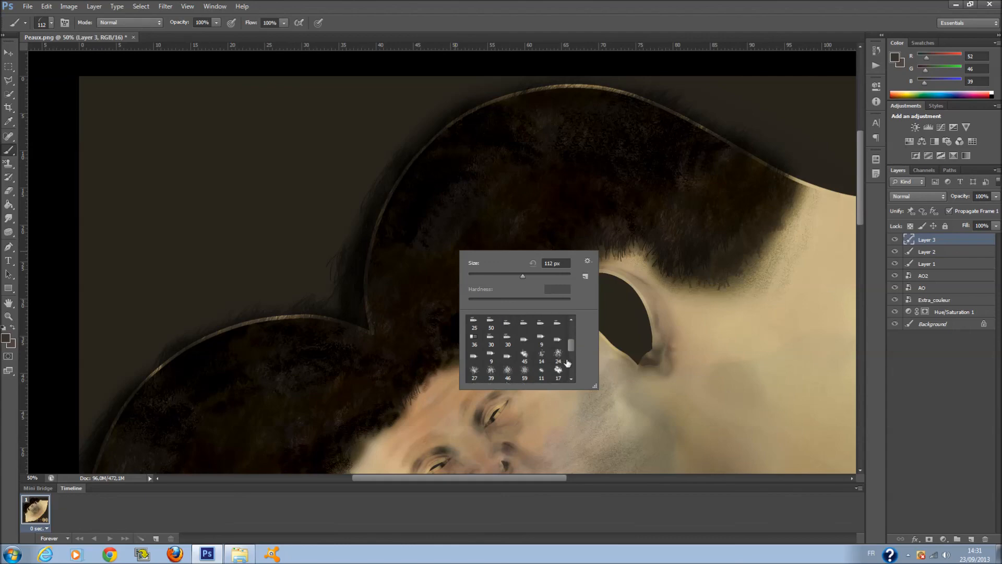
pyautogui.scroll(-1, 568, 363)
pyautogui.click(507, 342)
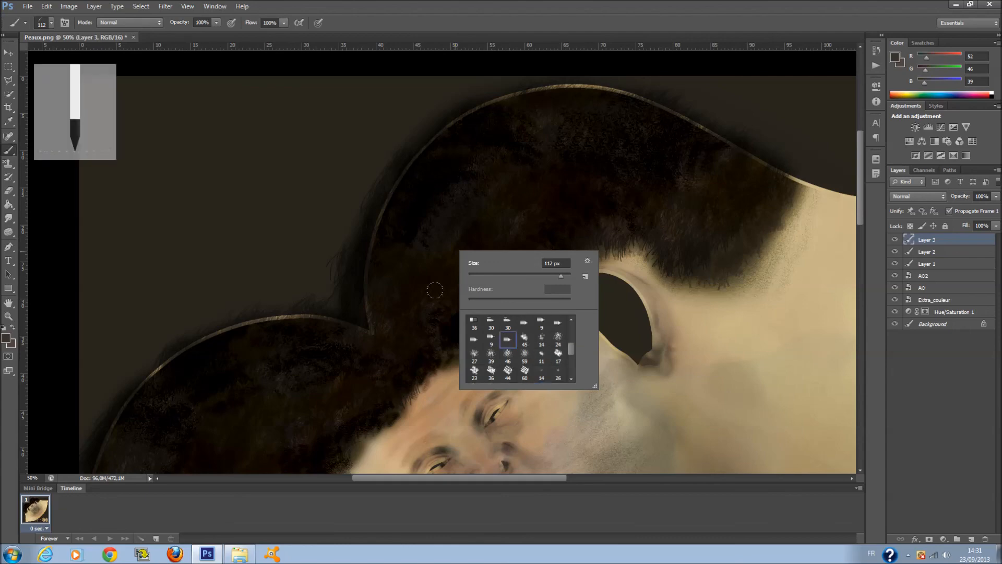
pyautogui.press('Return')
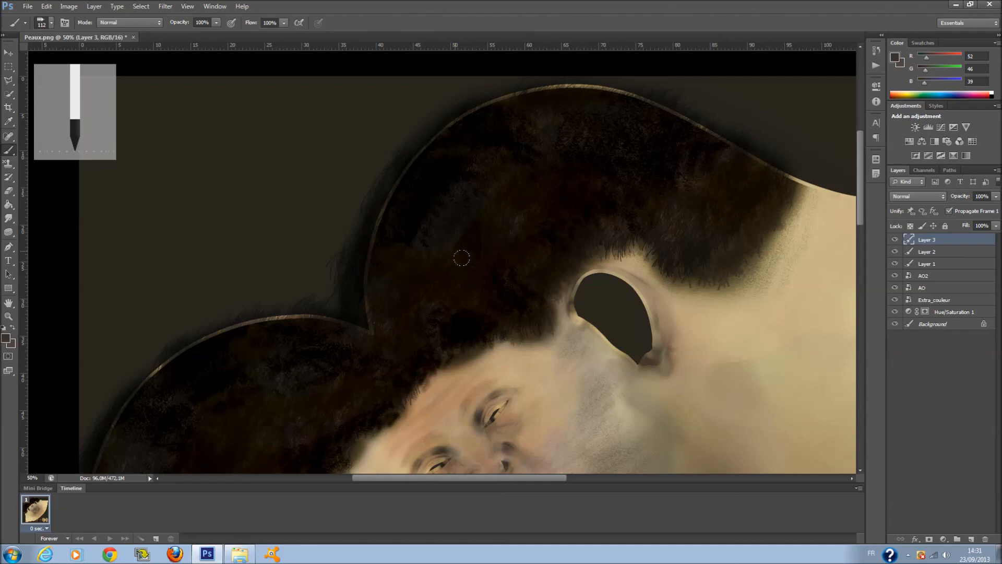
pyautogui.scroll(1, 461, 258)
pyautogui.moveTo(434, 342); pyautogui.dragTo(473, 272)
pyautogui.hotkey('ctrl', 'z')
pyautogui.rightClick(461, 274)
pyautogui.click(513, 365)
pyautogui.moveTo(447, 310); pyautogui.dragTo(459, 314)
pyautogui.hotkey('ctrl', 'z')
pyautogui.rightClick(482, 287)
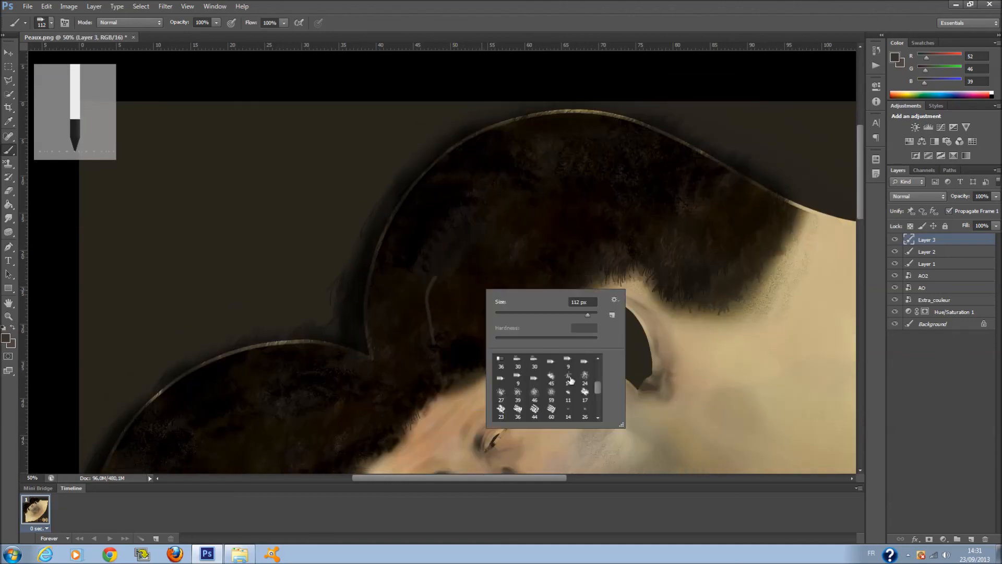
pyautogui.click(502, 378)
pyautogui.moveTo(448, 341); pyautogui.dragTo(473, 251)
pyautogui.hotkey('ctrl', 'z')
pyautogui.moveTo(421, 351)
pyautogui.mouseDown()
pyautogui.moveTo(425, 232)
pyautogui.moveTo(449, 219)
pyautogui.moveTo(503, 256)
pyautogui.mouseUp()
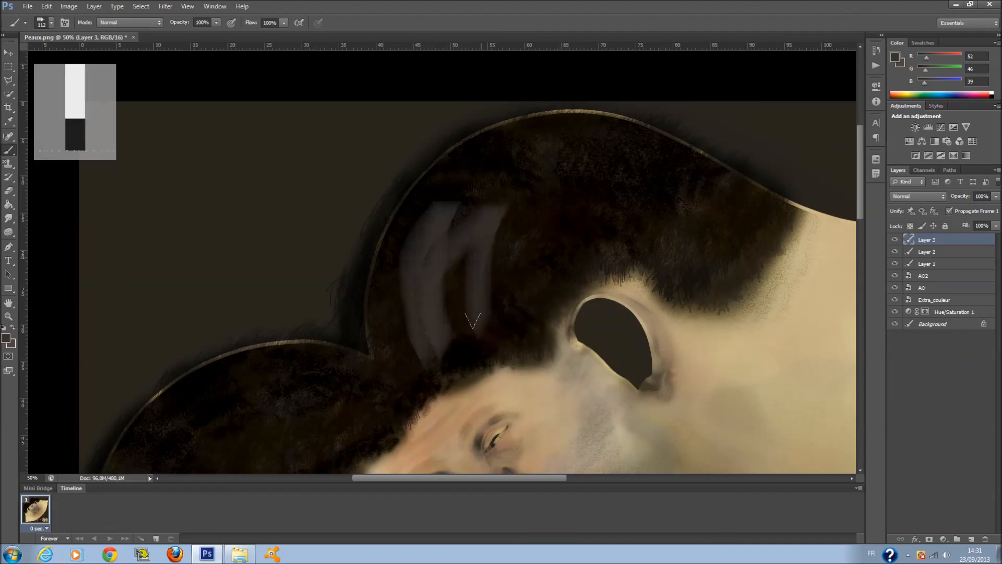
pyautogui.hotkey('ctrl', 'z')
# Step: Test further preset brush tips with short strokes on the hair and undo each one
pyautogui.rightClick(506, 258)
pyautogui.scroll(2, 560, 370)
pyautogui.click(549, 349)
pyautogui.moveTo(453, 332)
pyautogui.mouseDown()
pyautogui.moveTo(526, 240)
pyautogui.moveTo(521, 296)
pyautogui.moveTo(489, 353)
pyautogui.moveTo(515, 298)
pyautogui.mouseUp()
pyautogui.hotkey('ctrl', 'z')
pyautogui.rightClick(519, 280)
pyautogui.doubleClick(553, 366)
pyautogui.hotkey('ctrl', 'z')
pyautogui.rightClick(510, 287)
pyautogui.doubleClick(612, 376)
pyautogui.hotkey('ctrl', 'z')
# Step: Select the 112 px curved strand brush tip and set the foreground colour to brown #4e3d2a
pyautogui.rightClick(515, 297)
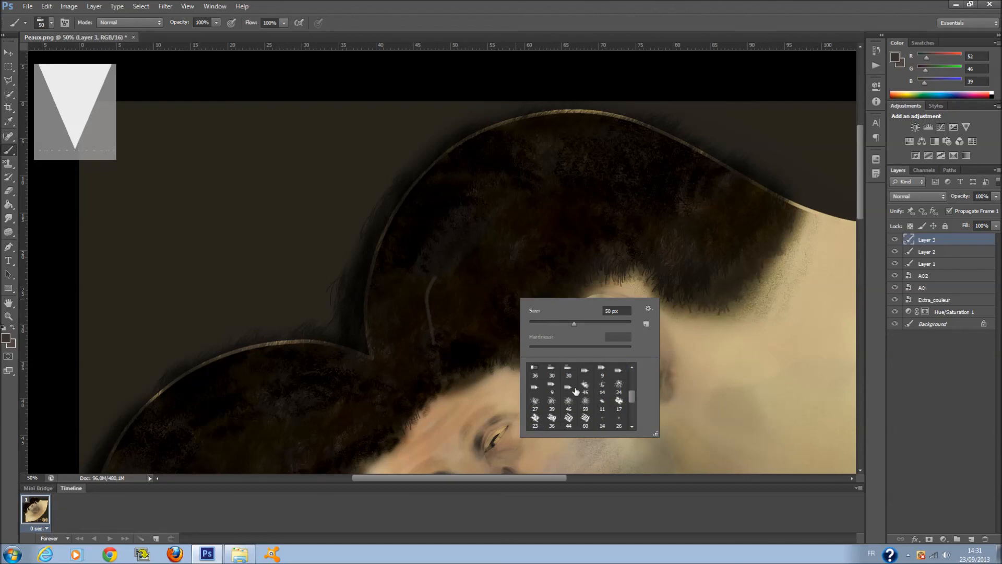
pyautogui.scroll(-1, 589, 403)
pyautogui.click(602, 422)
pyautogui.scroll(-7, 242, 320)
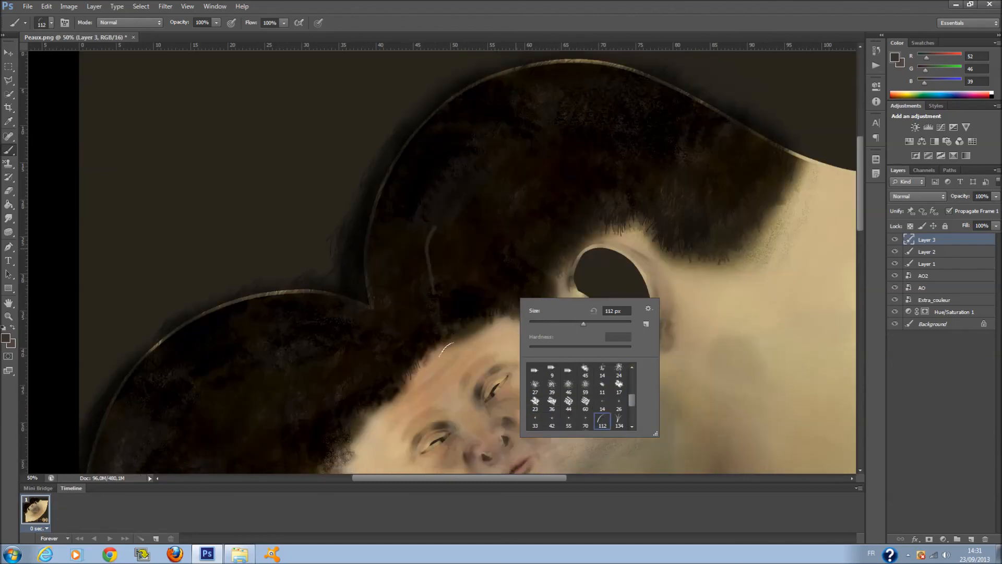
pyautogui.click(6, 339)
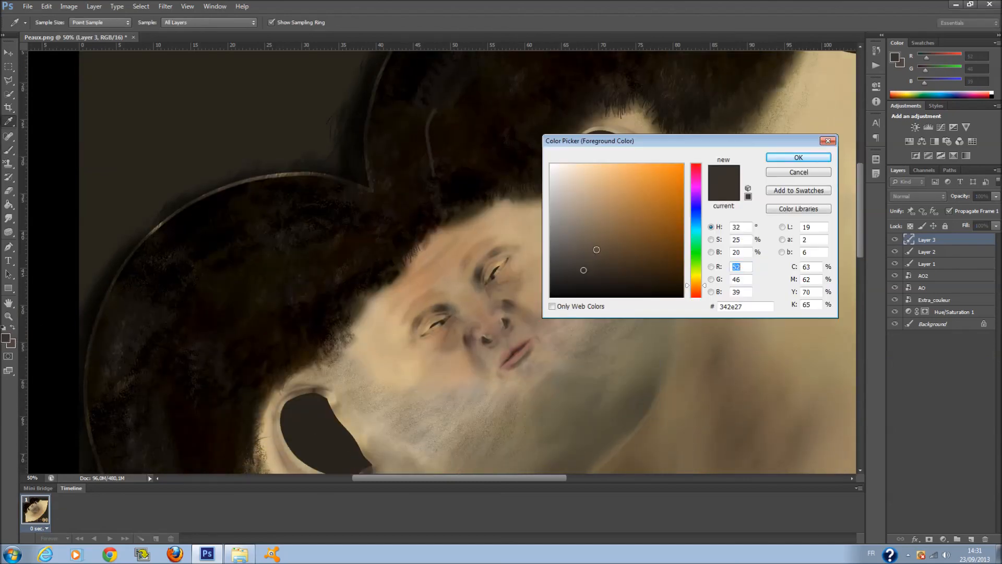
pyautogui.moveTo(617, 261)
pyautogui.mouseDown()
pyautogui.moveTo(565, 250)
pyautogui.moveTo(610, 257)
pyautogui.mouseUp()
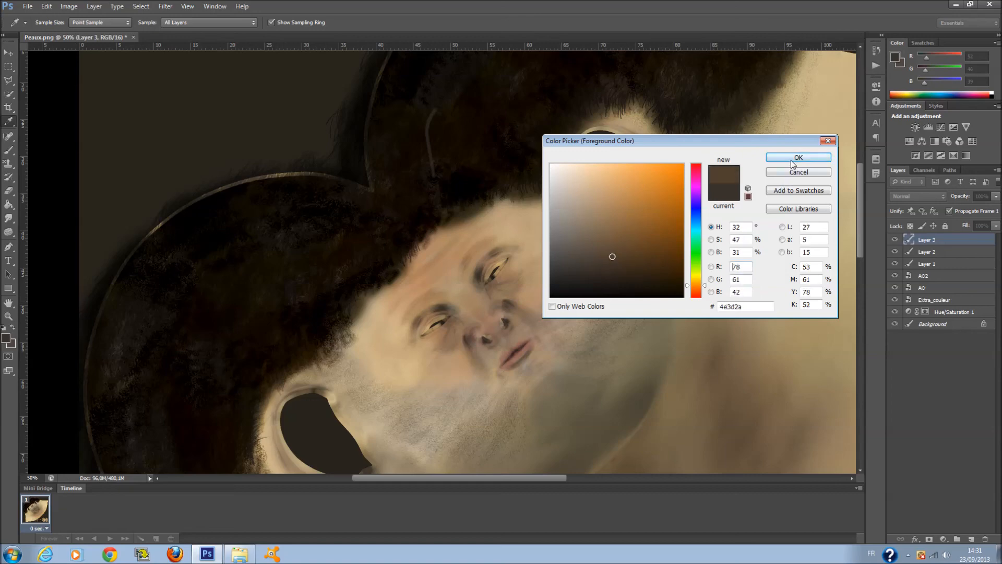
pyautogui.click(792, 160)
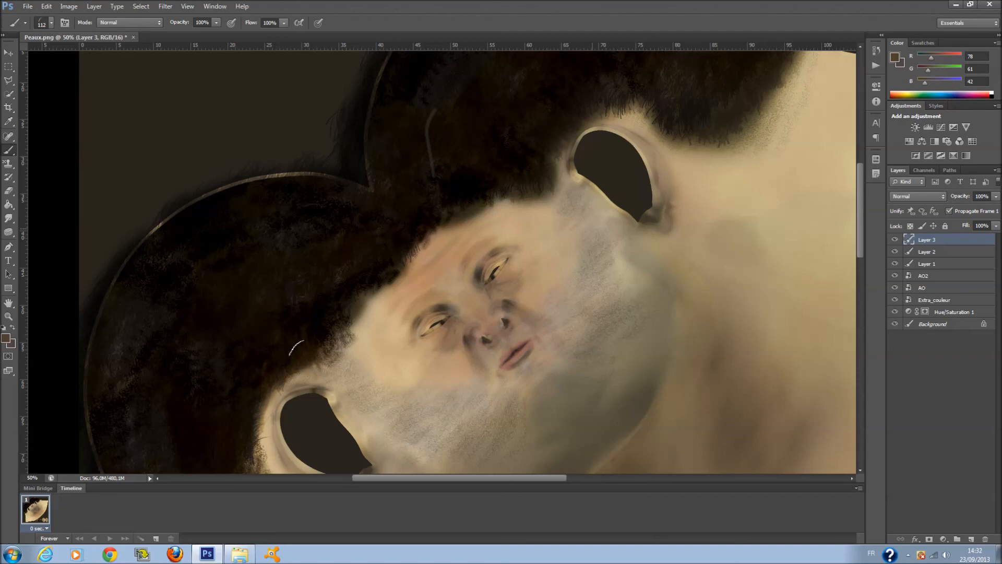
# Step: Paint rows of brown strands on Layer 3 over the lower-left hair lobe, from behind the ear to the forehead
pyautogui.scroll(-5, 296, 347)
pyautogui.scroll(2, 302, 352)
pyautogui.scroll(1, 310, 361)
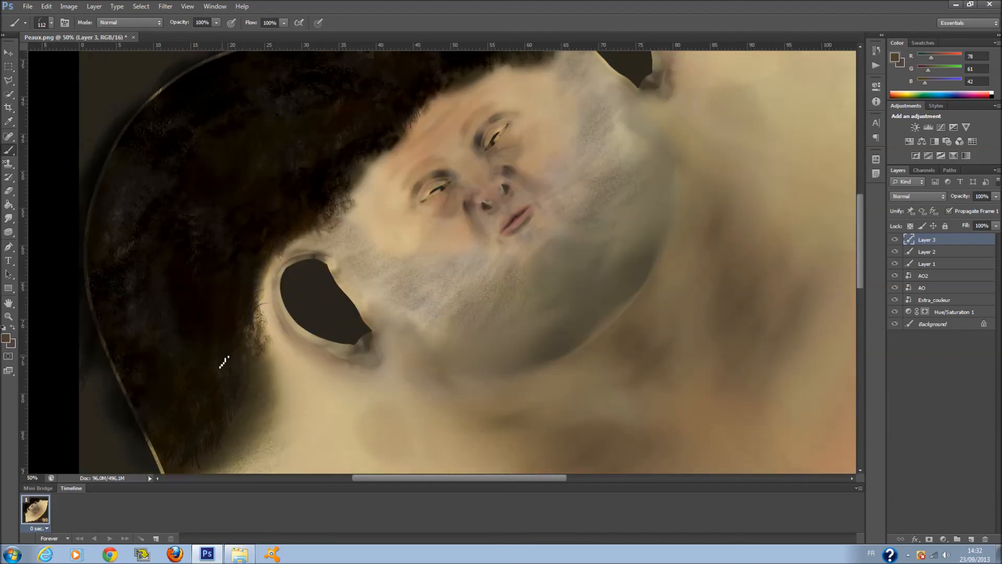
pyautogui.moveTo(196, 267)
pyautogui.mouseDown()
pyautogui.moveTo(197, 289)
pyautogui.moveTo(146, 298)
pyautogui.mouseUp()
pyautogui.hotkey('ctrl', 'z')
pyautogui.scroll(1, 150, 295)
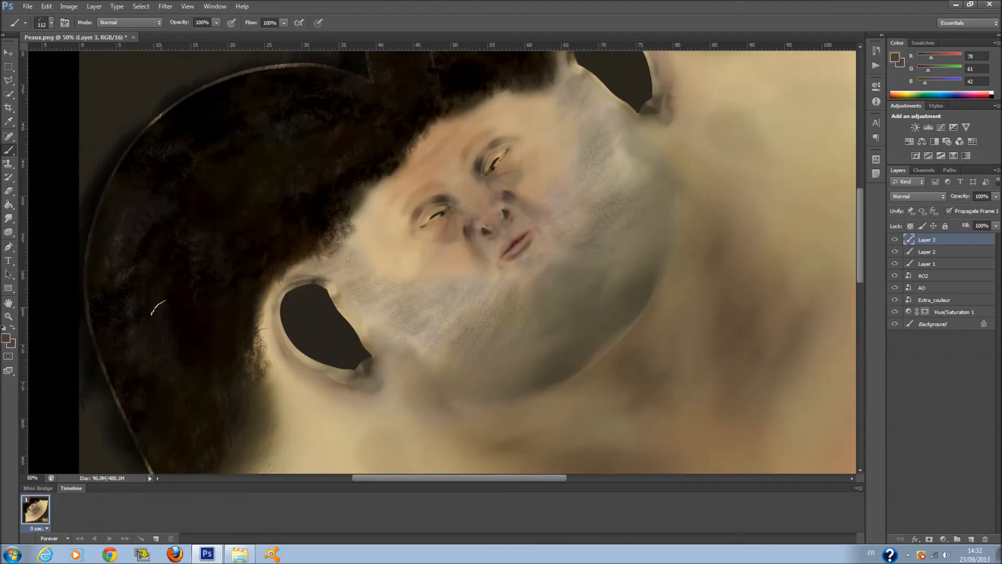
pyautogui.moveTo(195, 399)
pyautogui.mouseDown()
pyautogui.moveTo(173, 357)
pyautogui.moveTo(133, 335)
pyautogui.moveTo(157, 198)
pyautogui.moveTo(335, 107)
pyautogui.moveTo(326, 209)
pyautogui.moveTo(135, 386)
pyautogui.moveTo(180, 459)
pyautogui.moveTo(136, 235)
pyautogui.moveTo(251, 102)
pyautogui.moveTo(116, 275)
pyautogui.moveTo(101, 241)
pyautogui.moveTo(276, 89)
pyautogui.moveTo(209, 125)
pyautogui.moveTo(94, 224)
pyautogui.moveTo(112, 235)
pyautogui.moveTo(354, 175)
pyautogui.moveTo(373, 152)
pyautogui.mouseUp()
pyautogui.scroll(2, 292, 105)
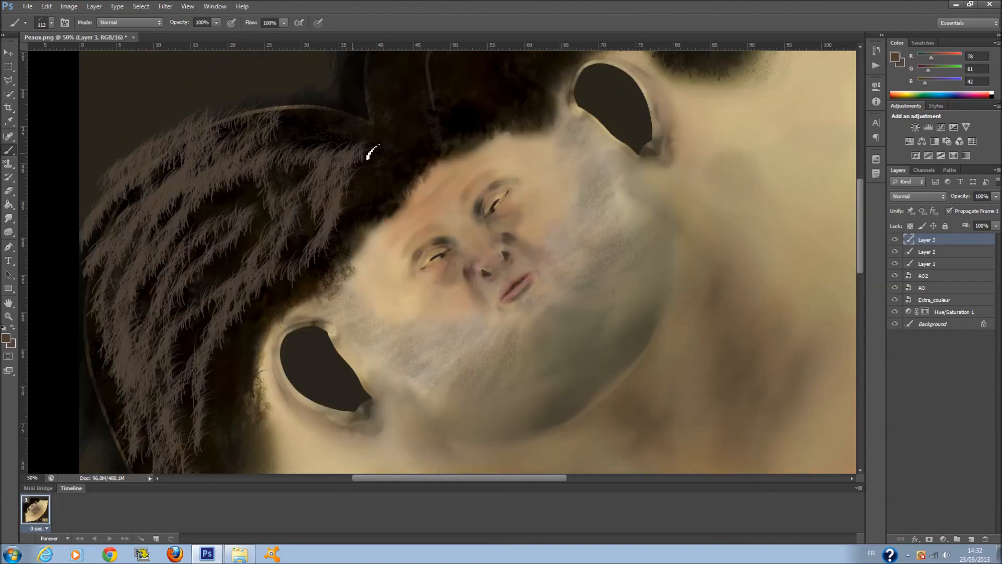
# Step: Continue the brown strands on Layer 3 along the forehead hairline and over the whole upper hair lobe
pyautogui.scroll(2, 389, 203)
pyautogui.scroll(1, 455, 235)
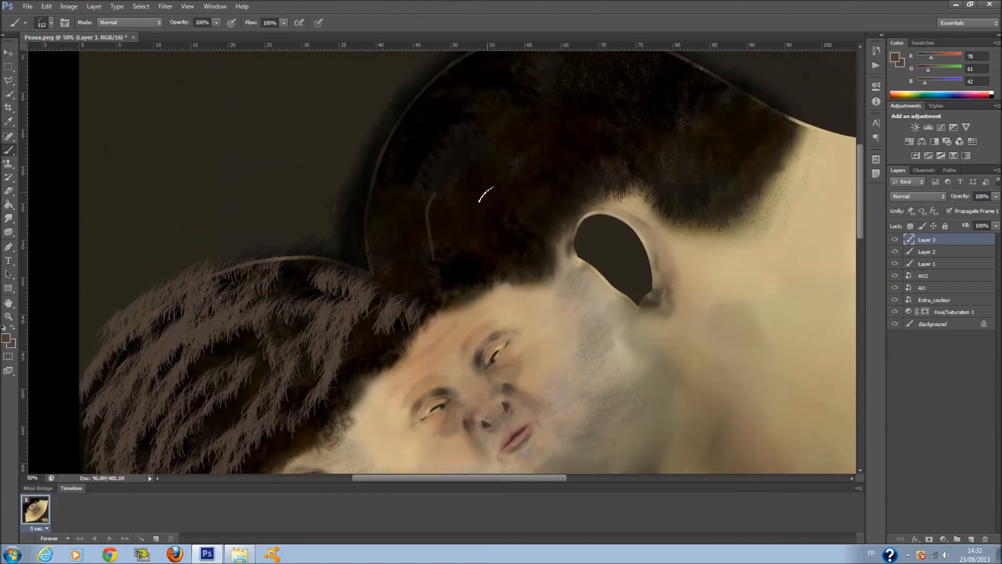
pyautogui.scroll(1, 486, 194)
pyautogui.moveTo(392, 314)
pyautogui.mouseDown()
pyautogui.moveTo(459, 257)
pyautogui.moveTo(536, 266)
pyautogui.moveTo(506, 206)
pyautogui.moveTo(707, 183)
pyautogui.moveTo(689, 202)
pyautogui.moveTo(728, 183)
pyautogui.moveTo(700, 165)
pyautogui.moveTo(675, 101)
pyautogui.moveTo(642, 81)
pyautogui.moveTo(493, 171)
pyautogui.moveTo(492, 101)
pyautogui.moveTo(569, 73)
pyautogui.moveTo(425, 175)
pyautogui.moveTo(443, 156)
pyautogui.mouseUp()
# Step: Preview Layer 3's blend modes one after another from Multiply to Linear Light
pyautogui.click(932, 196)
pyautogui.click(932, 197)
pyautogui.scroll(-3, 932, 196)
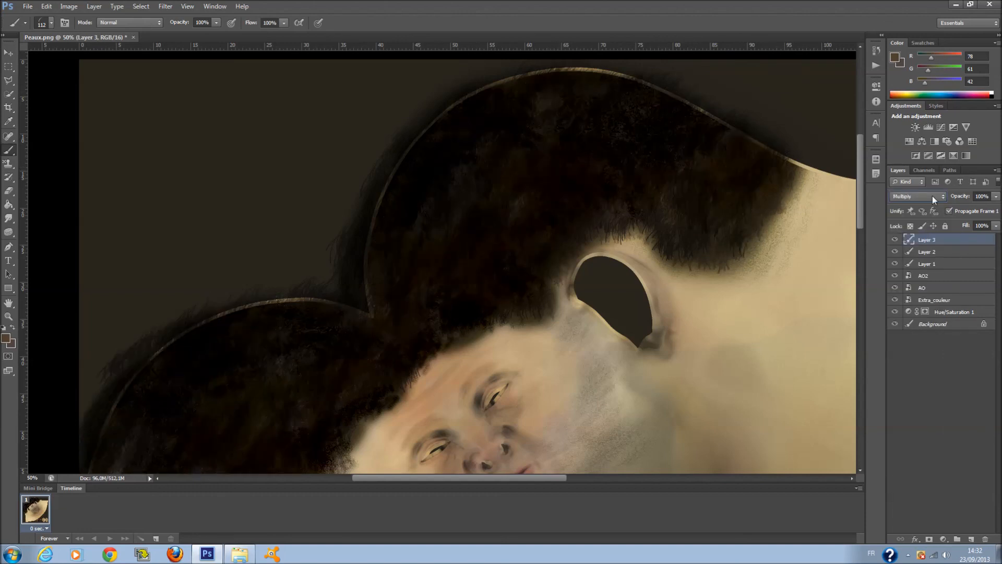
pyautogui.scroll(-5, 932, 196)
pyautogui.scroll(-2, 933, 195)
pyautogui.scroll(-2, 933, 196)
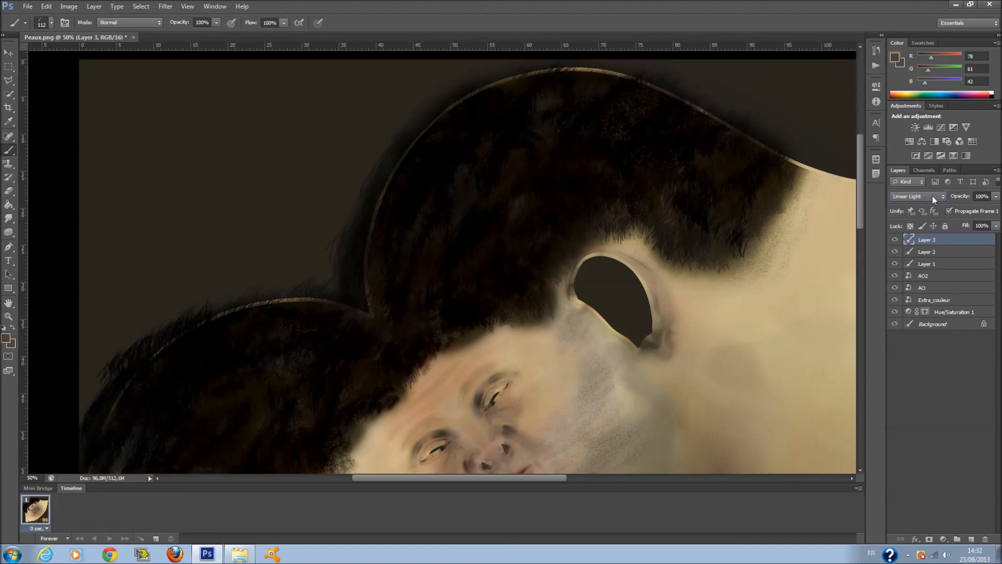
# Step: Set Layer 3's blend mode back to Normal and its fill to 46%
pyautogui.click(933, 196)
pyautogui.click(938, 240)
pyautogui.click(928, 200)
pyautogui.click(914, 199)
pyautogui.click(996, 225)
pyautogui.moveTo(995, 237)
pyautogui.mouseDown()
pyautogui.moveTo(957, 239)
pyautogui.moveTo(968, 239)
pyautogui.mouseUp()
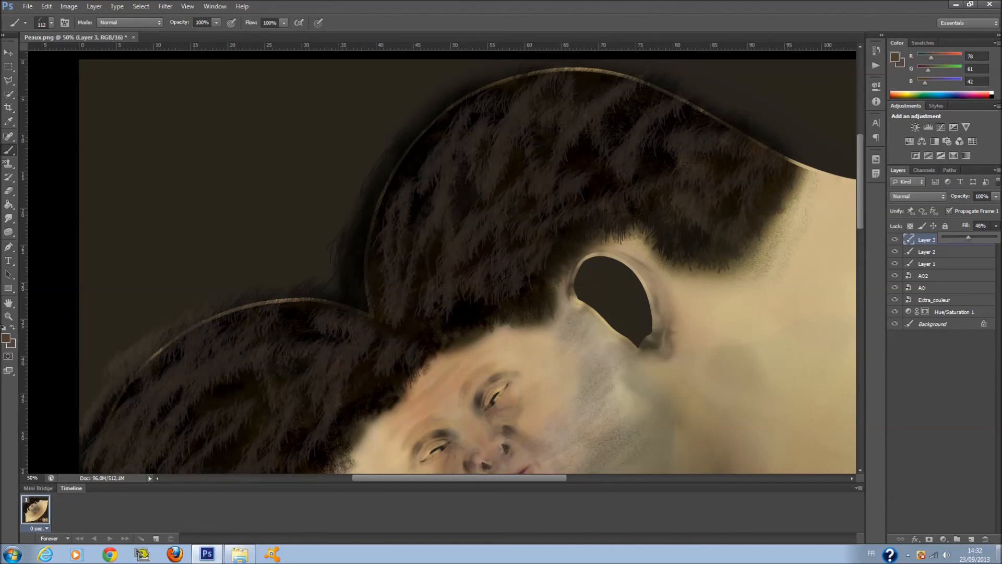
# Step: Add a new layer above Layer 3 and set the foreground colour to dark grey-brown #332f2b
pyautogui.click(972, 539)
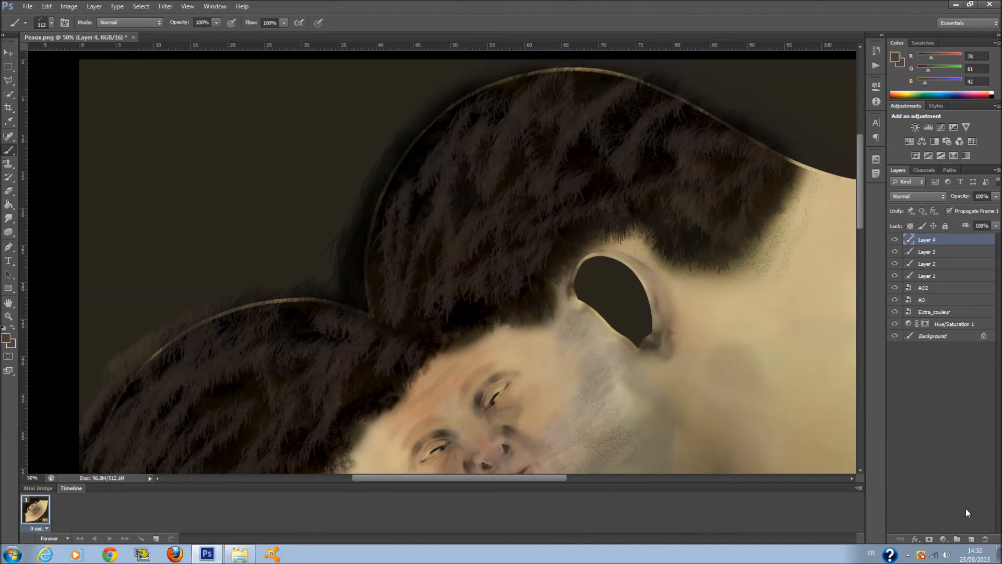
pyautogui.click(6, 338)
pyautogui.click(571, 271)
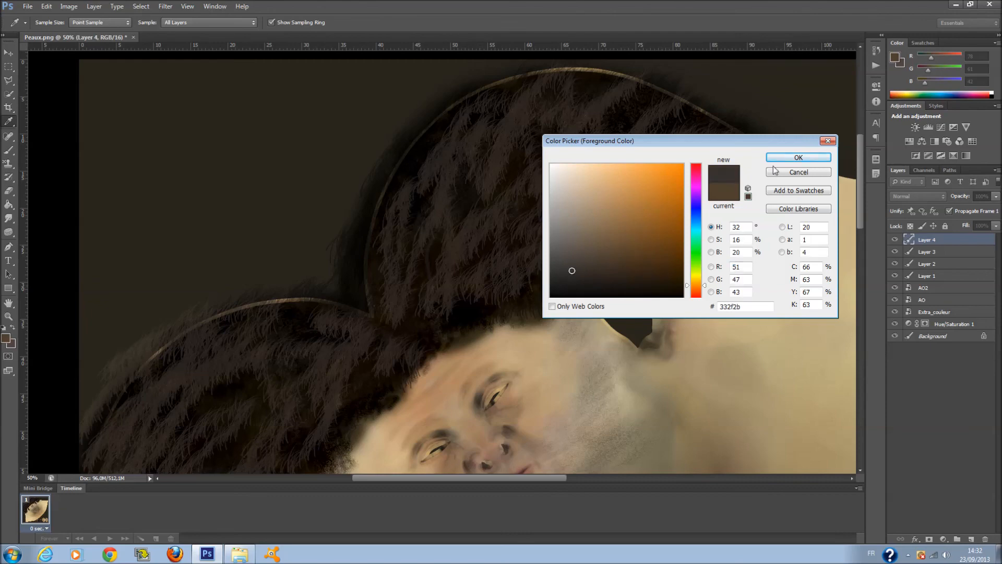
pyautogui.click(800, 157)
# Step: Paint dense dark grey-brown strands on Layer 4 across both hair lobes down to the hairline
pyautogui.moveTo(366, 271)
pyautogui.mouseDown()
pyautogui.moveTo(414, 224)
pyautogui.moveTo(515, 287)
pyautogui.moveTo(593, 204)
pyautogui.moveTo(700, 213)
pyautogui.moveTo(736, 161)
pyautogui.moveTo(538, 201)
pyautogui.moveTo(437, 192)
pyautogui.moveTo(454, 98)
pyautogui.moveTo(507, 107)
pyautogui.moveTo(488, 163)
pyautogui.moveTo(600, 101)
pyautogui.moveTo(611, 78)
pyautogui.moveTo(734, 129)
pyautogui.moveTo(497, 202)
pyautogui.moveTo(291, 302)
pyautogui.moveTo(309, 378)
pyautogui.moveTo(206, 360)
pyautogui.moveTo(183, 309)
pyautogui.moveTo(233, 119)
pyautogui.mouseUp()
pyautogui.keyDown('ctrl'); pyautogui.scroll(3, 290, 299); pyautogui.keyUp('ctrl')
pyautogui.scroll(3, 286, 302)
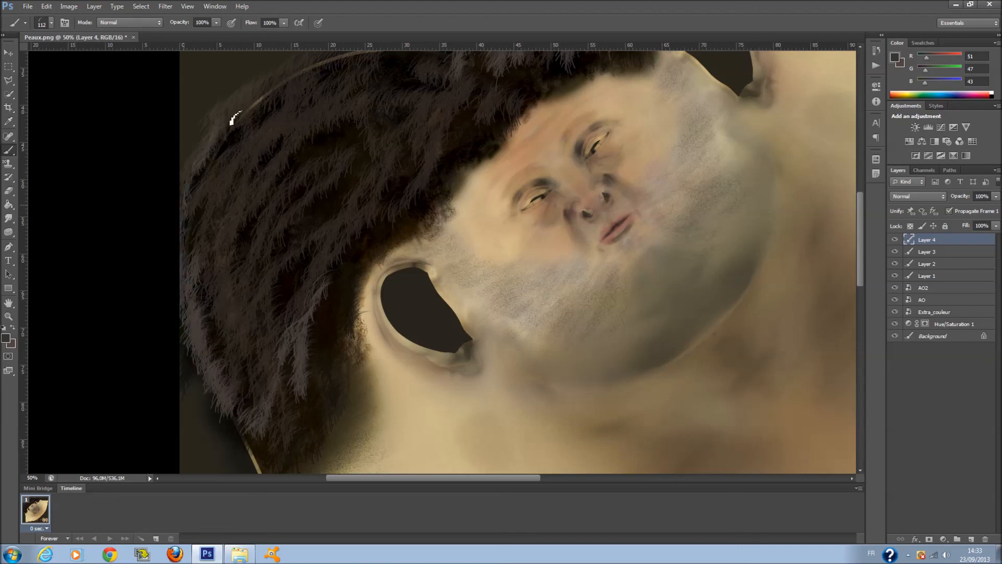
pyautogui.scroll(5, 365, 104)
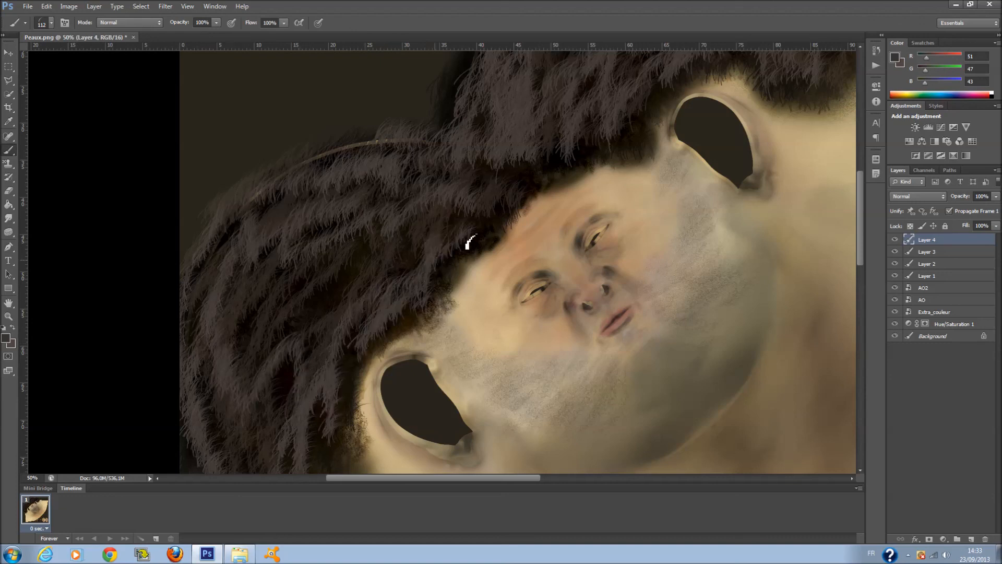
# Step: Step through Layer 4's blend modes from Multiply past Darker Color and Linear Dodge to the Soft Light group
pyautogui.click(929, 196)
pyautogui.click(914, 233)
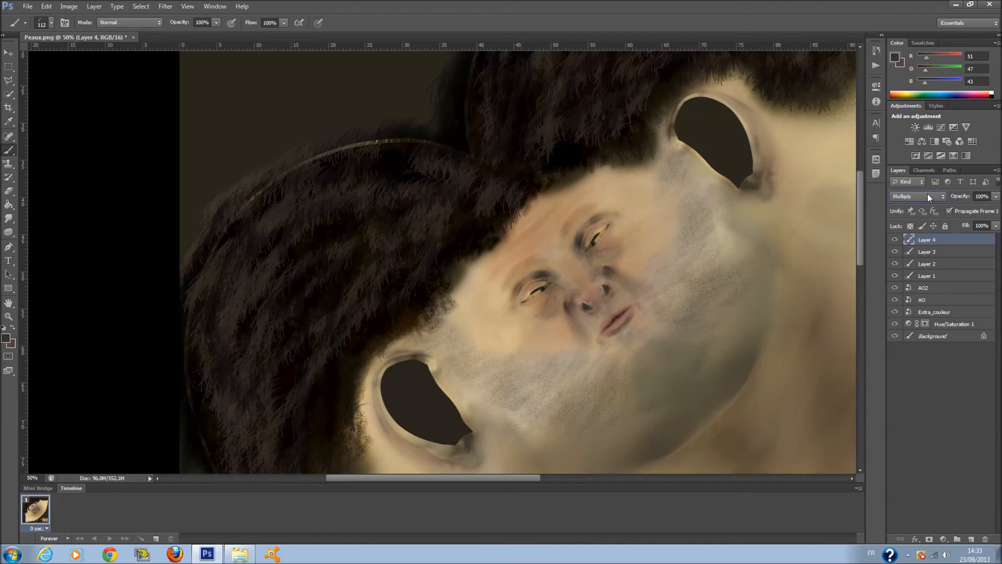
pyautogui.scroll(-4, 929, 193)
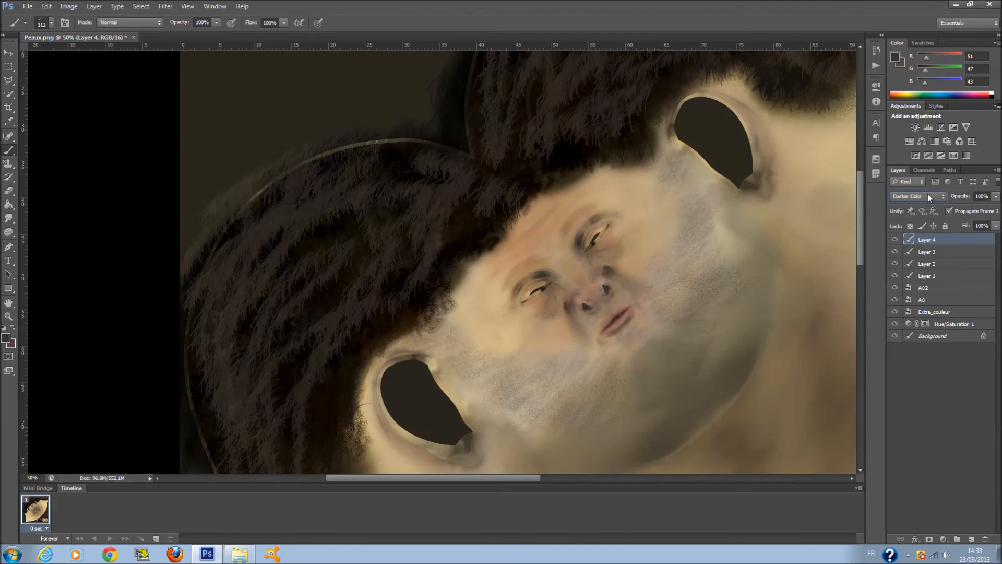
pyautogui.scroll(-2, 928, 196)
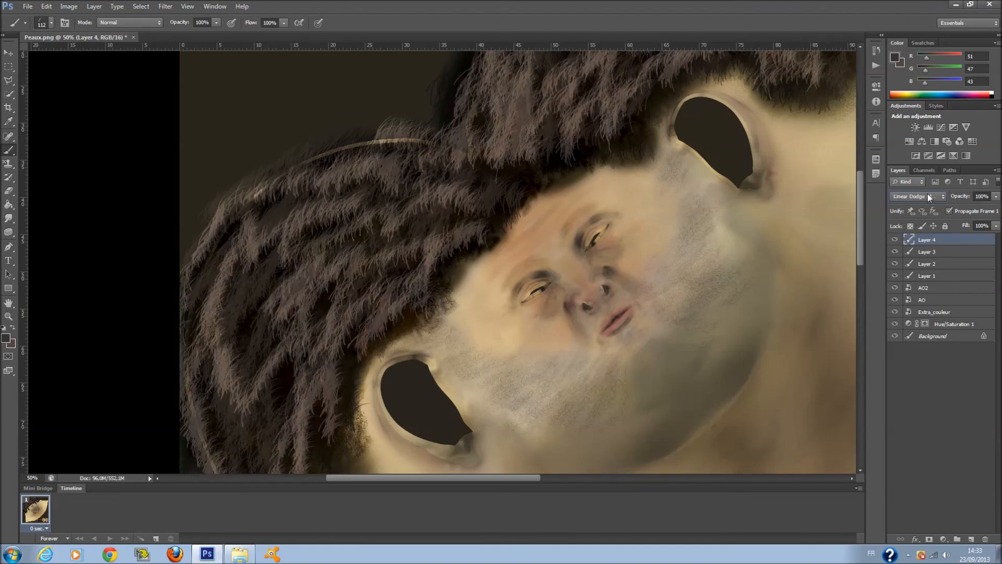
pyautogui.scroll(-2, 928, 196)
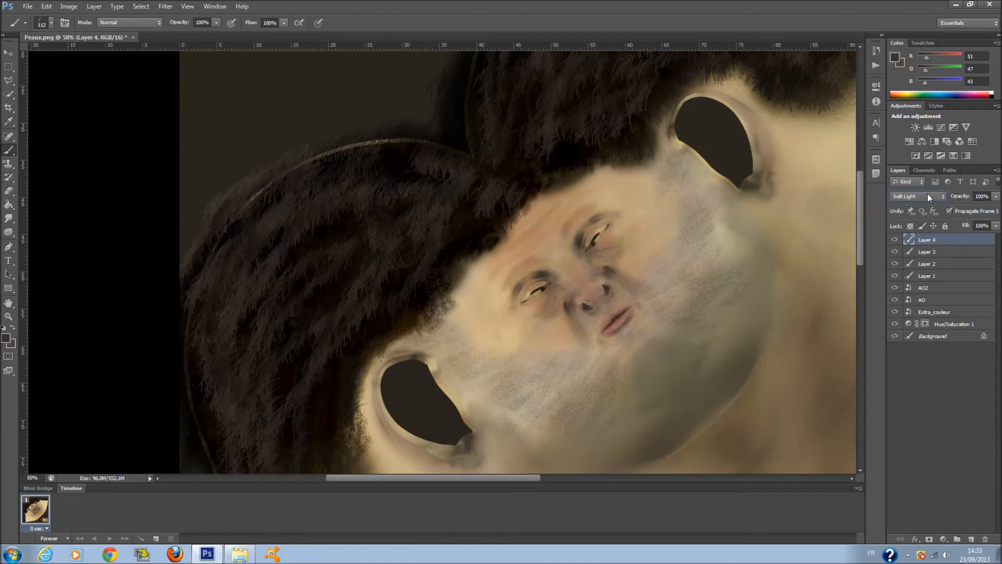
pyautogui.scroll(-1, 928, 194)
# Step: Add a new layer above Layer 4 and enlarge the strand brush to 187 px, undoing the test strokes
pyautogui.click(970, 541)
pyautogui.rightClick(299, 265)
pyautogui.click(343, 290)
pyautogui.moveTo(303, 264)
pyautogui.mouseDown()
pyautogui.moveTo(342, 226)
pyautogui.moveTo(312, 257)
pyautogui.moveTo(286, 230)
pyautogui.mouseUp()
pyautogui.hotkey('ctrl', 'z')
pyautogui.rightClick(356, 248)
pyautogui.hotkey('ctrl', 'z')
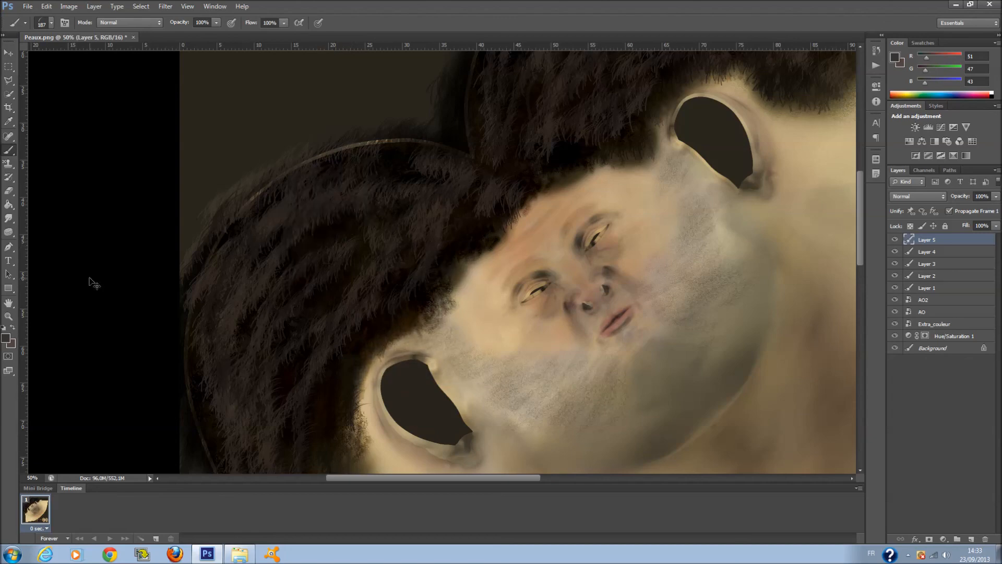
# Step: Set the background colour to black and the foreground colour to RGB 36, 31, 30
pyautogui.click(5, 339)
pyautogui.moveTo(573, 283); pyautogui.dragTo(548, 303)
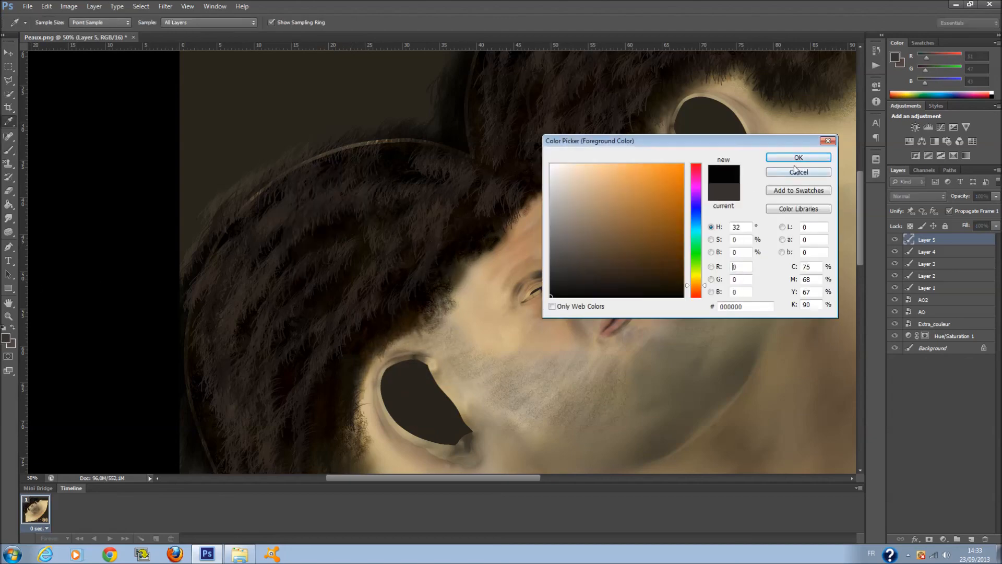
pyautogui.click(795, 161)
pyautogui.moveTo(478, 184)
pyautogui.mouseDown()
pyautogui.moveTo(476, 213)
pyautogui.moveTo(431, 192)
pyautogui.moveTo(443, 157)
pyautogui.mouseUp()
pyautogui.hotkey('ctrl', 'z')
pyautogui.press('x')
pyautogui.click(5, 339)
pyautogui.click(576, 279)
pyautogui.click(807, 159)
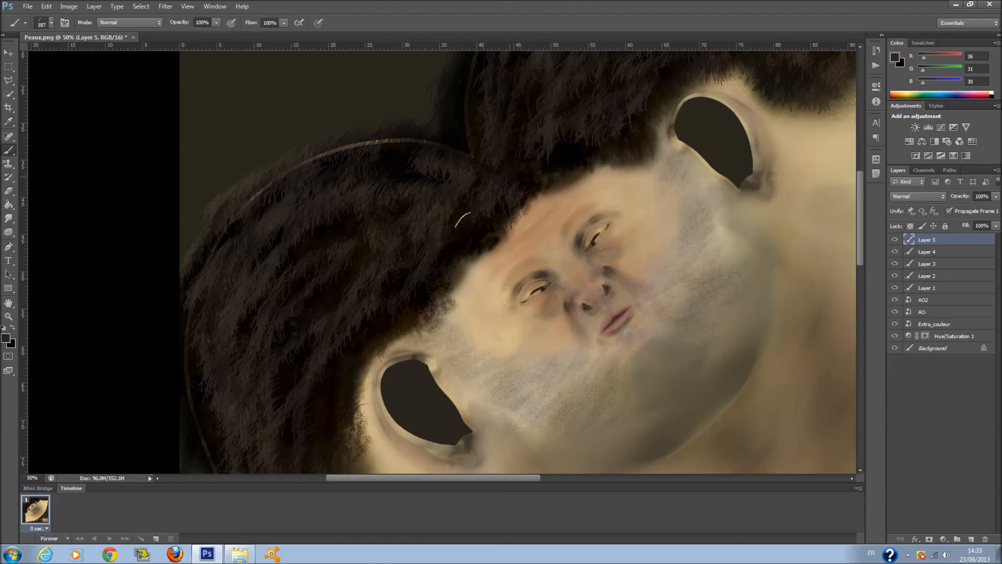
# Step: Paint near-black strands on Layer 5 along the hairline and behind the lower-left ear, undoing the last few strokes
pyautogui.scroll(-5, 353, 305)
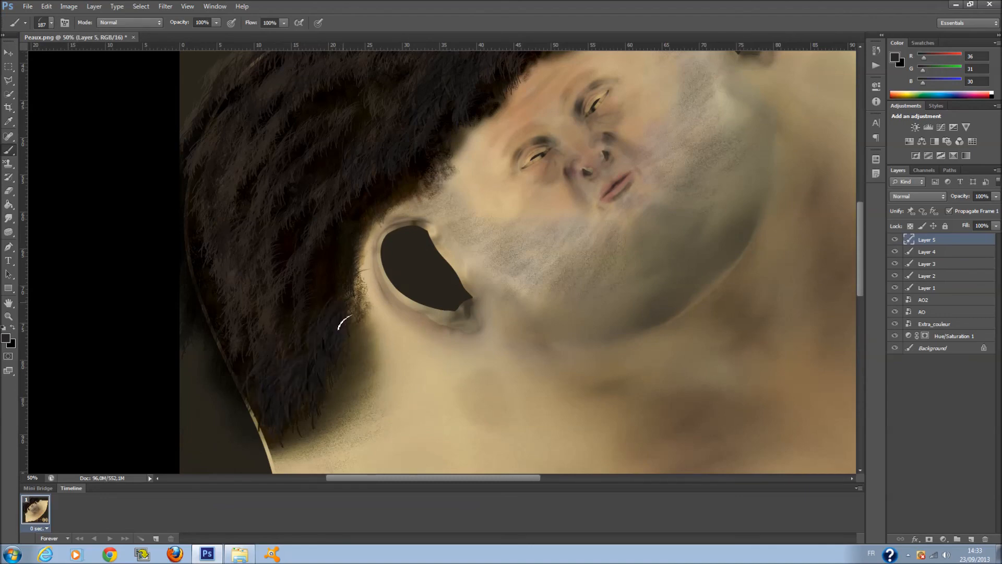
pyautogui.scroll(1, 334, 308)
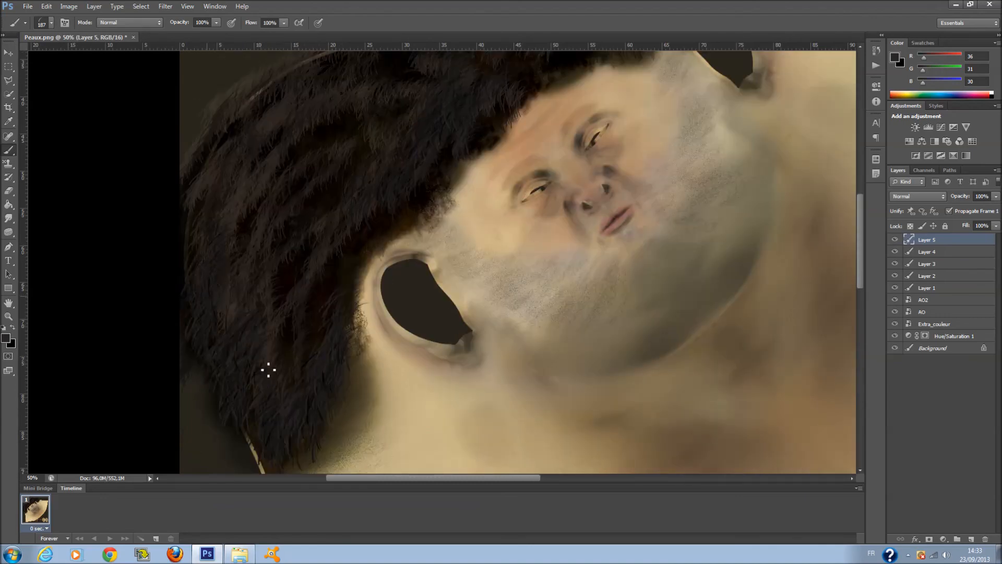
pyautogui.moveTo(379, 285)
pyautogui.mouseDown()
pyautogui.moveTo(375, 259)
pyautogui.moveTo(370, 324)
pyautogui.moveTo(321, 349)
pyautogui.moveTo(305, 387)
pyautogui.moveTo(261, 405)
pyautogui.mouseUp()
pyautogui.scroll(2, 407, 215)
pyautogui.hotkey('ctrl', 'alt', 'z')
pyautogui.hotkey('ctrl', 'alt', 'z')
pyautogui.hotkey('ctrl', 'alt', 'z')
# Step: Cover the rest of the lower-left hair lobe on Layer 5 with near-black strands up to its upper outline
pyautogui.moveTo(206, 286)
pyautogui.mouseDown()
pyautogui.moveTo(244, 453)
pyautogui.moveTo(220, 195)
pyautogui.moveTo(273, 331)
pyautogui.moveTo(285, 182)
pyautogui.mouseUp()
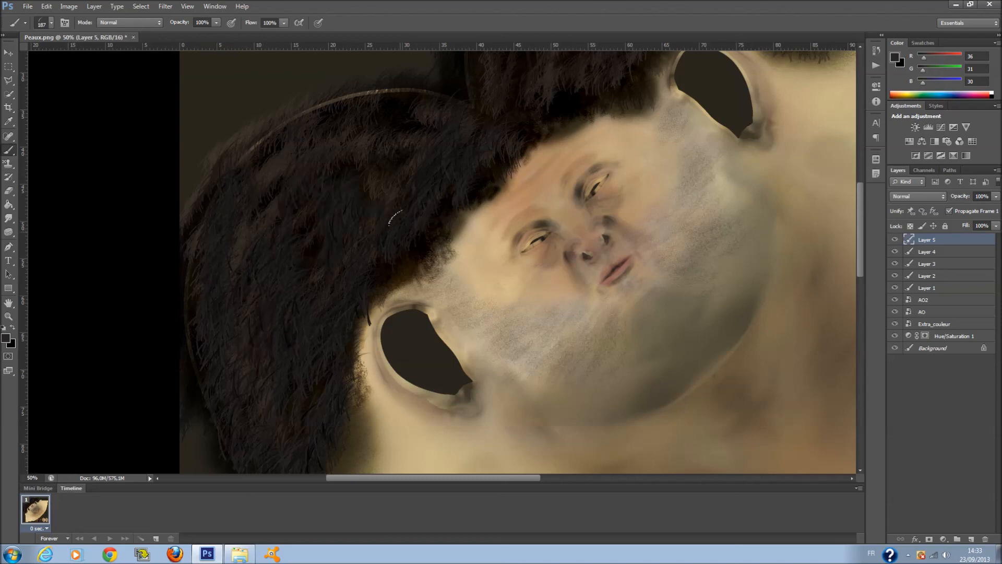
pyautogui.scroll(3, 417, 235)
pyautogui.moveTo(412, 238)
pyautogui.mouseDown()
pyautogui.moveTo(405, 218)
pyautogui.moveTo(257, 261)
pyautogui.moveTo(355, 185)
pyautogui.mouseUp()
pyautogui.scroll(6, 551, 217)
pyautogui.keyDown('ctrl'); pyautogui.scroll(1, 556, 225); pyautogui.keyUp('ctrl')
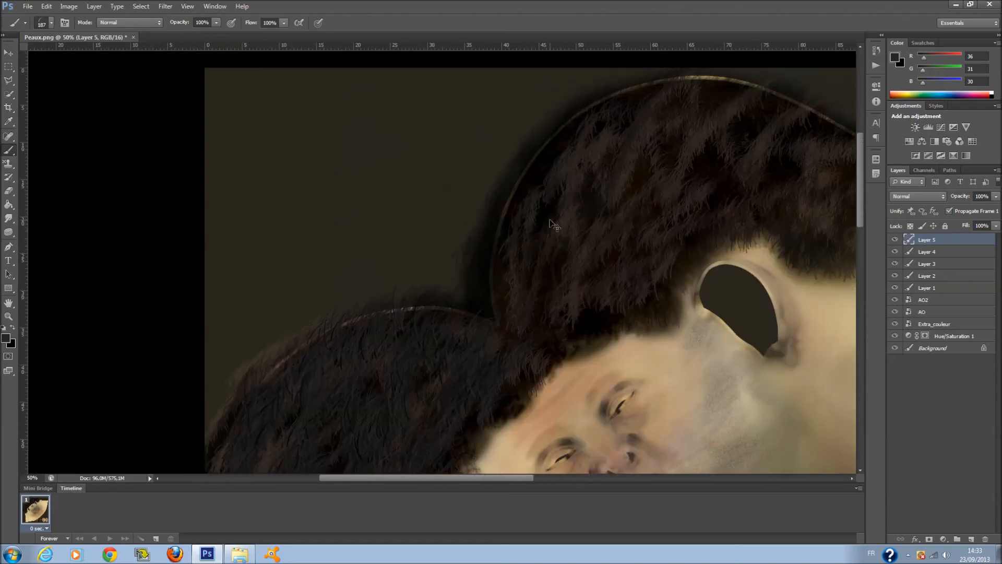
# Step: Cover the upper-right hair lobe on Layer 5 with near-black strands from its crown to its left outline
pyautogui.keyDown('ctrl'); pyautogui.scroll(-6, 554, 224); pyautogui.keyUp('ctrl')
pyautogui.scroll(2, 524, 221)
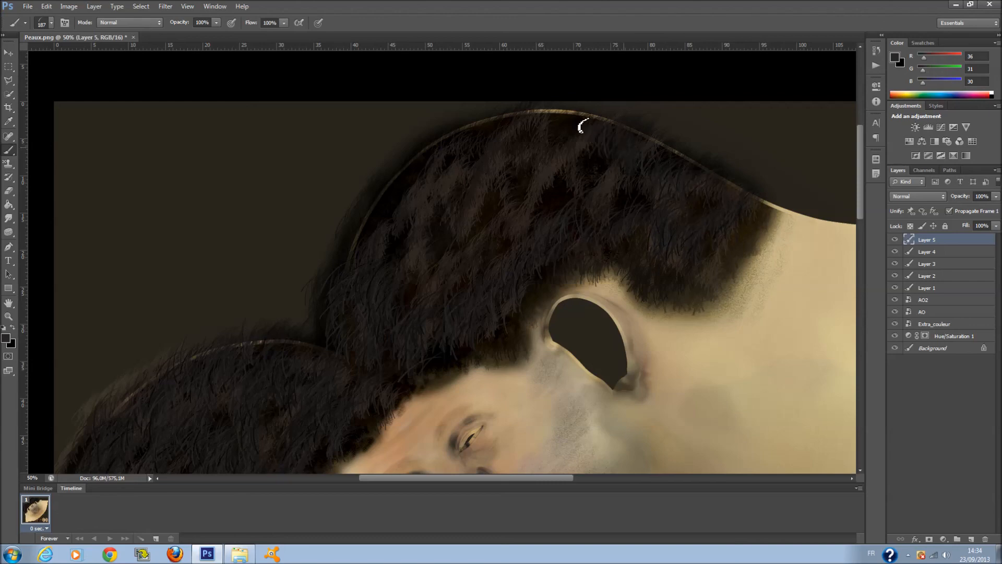
pyautogui.moveTo(536, 160); pyautogui.dragTo(546, 214)
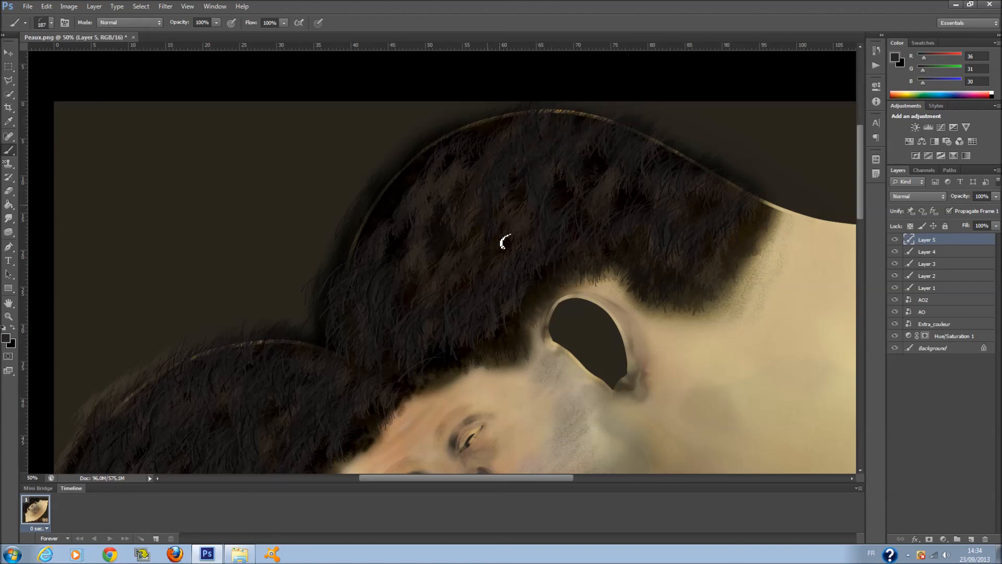
pyautogui.moveTo(438, 265)
pyautogui.mouseDown()
pyautogui.moveTo(403, 186)
pyautogui.moveTo(419, 266)
pyautogui.moveTo(464, 169)
pyautogui.mouseUp()
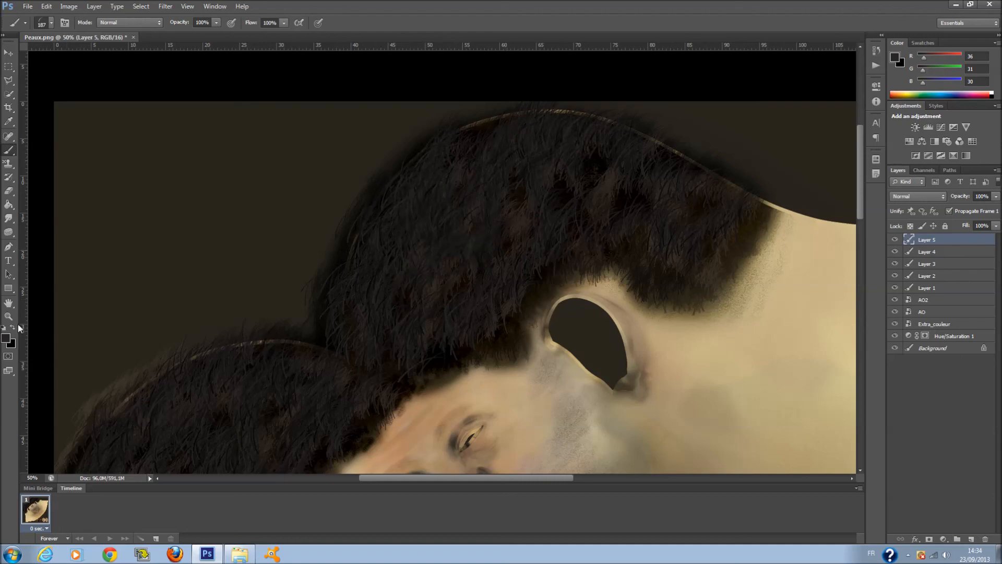
# Step: Set the foreground colour to near-black RGB 13, 13, 13
pyautogui.click(6, 339)
pyautogui.click(553, 291)
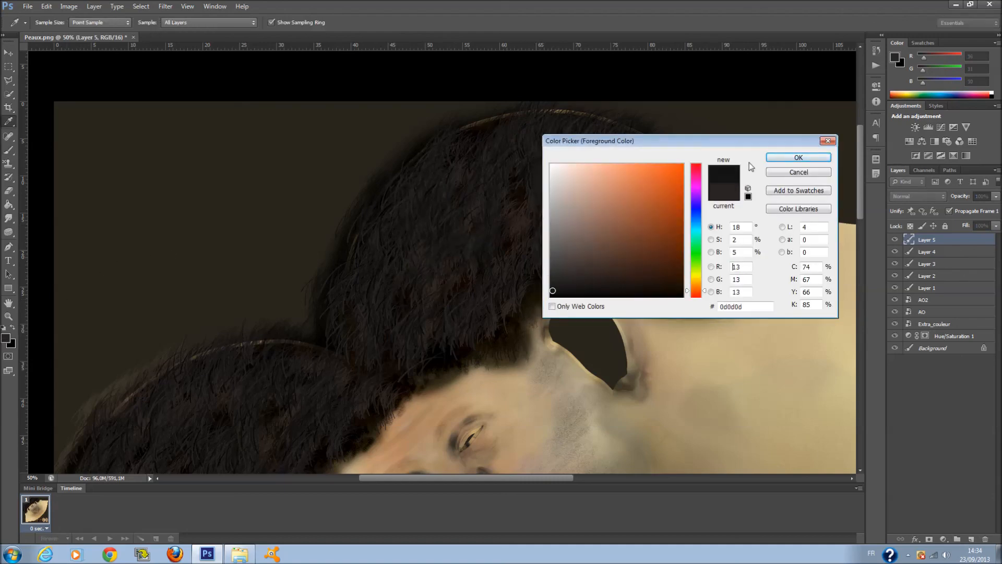
pyautogui.click(776, 157)
# Step: Change Layer 5's blend mode to Screen and adjust its fill opacity
pyautogui.scroll(-1, 939, 197)
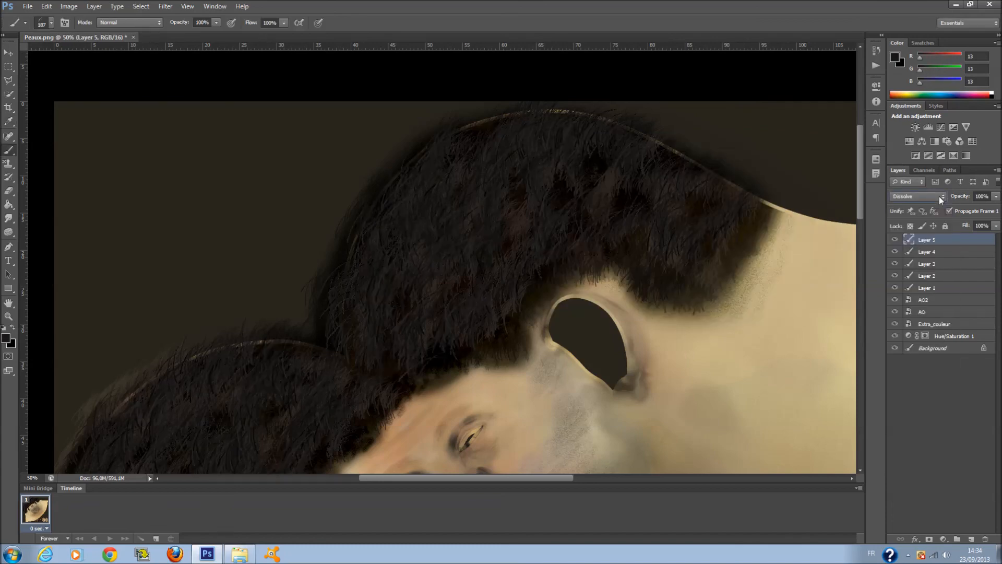
pyautogui.scroll(-2, 938, 197)
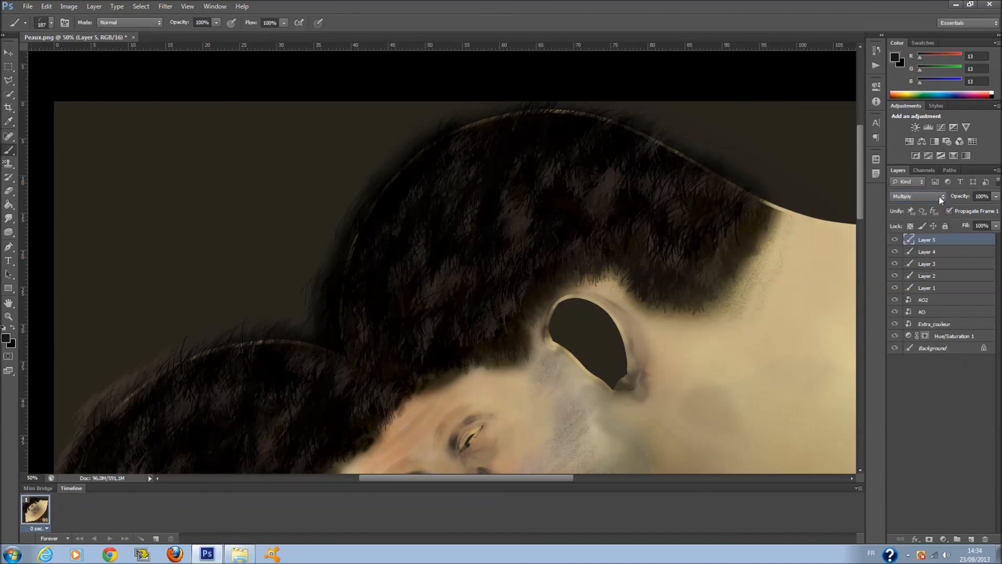
pyautogui.scroll(-6, 939, 197)
pyautogui.scroll(1, 939, 196)
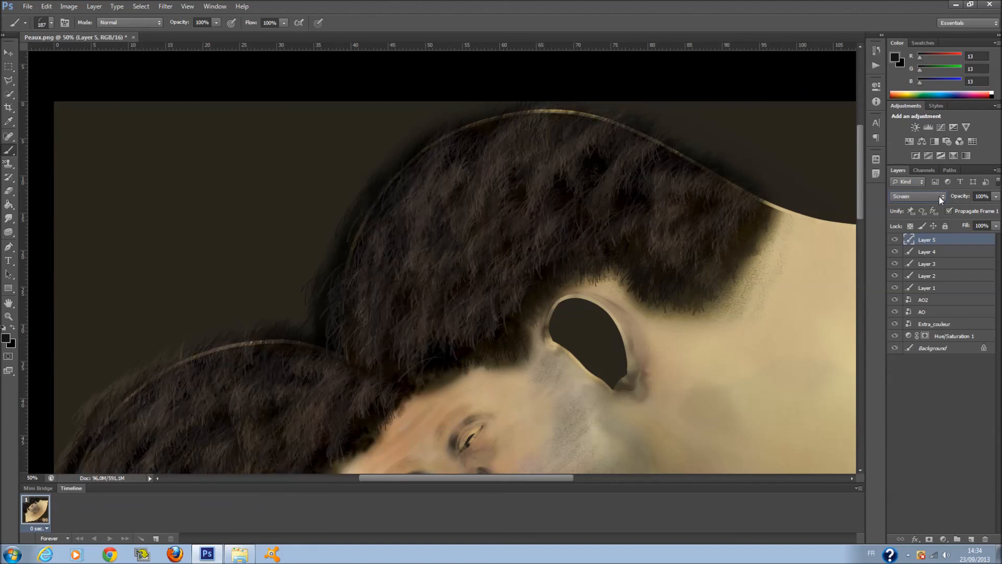
pyautogui.click(996, 225)
pyautogui.moveTo(975, 237); pyautogui.dragTo(999, 246)
# Step: Add a new layer above Layer 5 and paint near-black strands along the lower-left hair lobe's upper outline
pyautogui.click(971, 540)
pyautogui.scroll(-3, 251, 323)
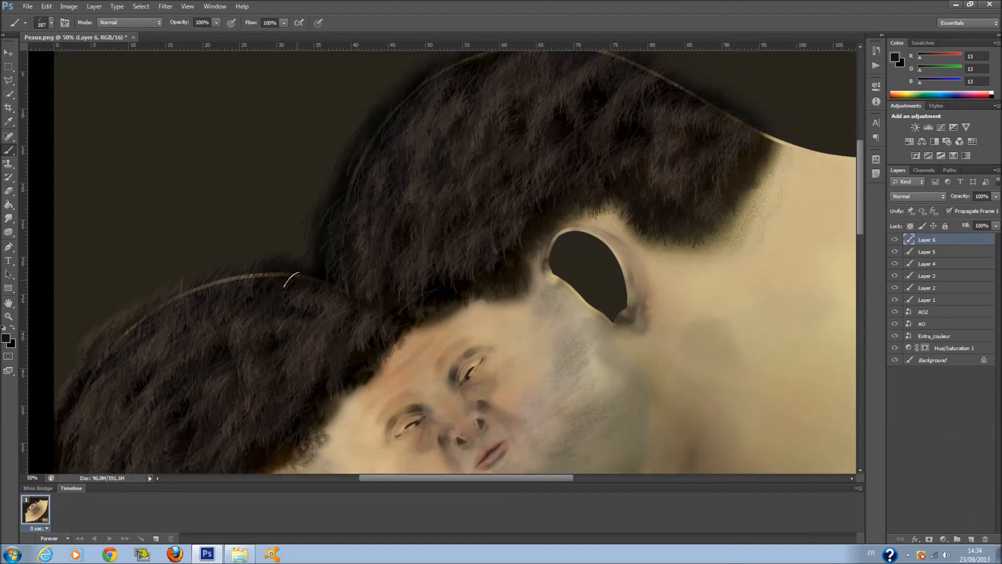
pyautogui.scroll(-3, 292, 280)
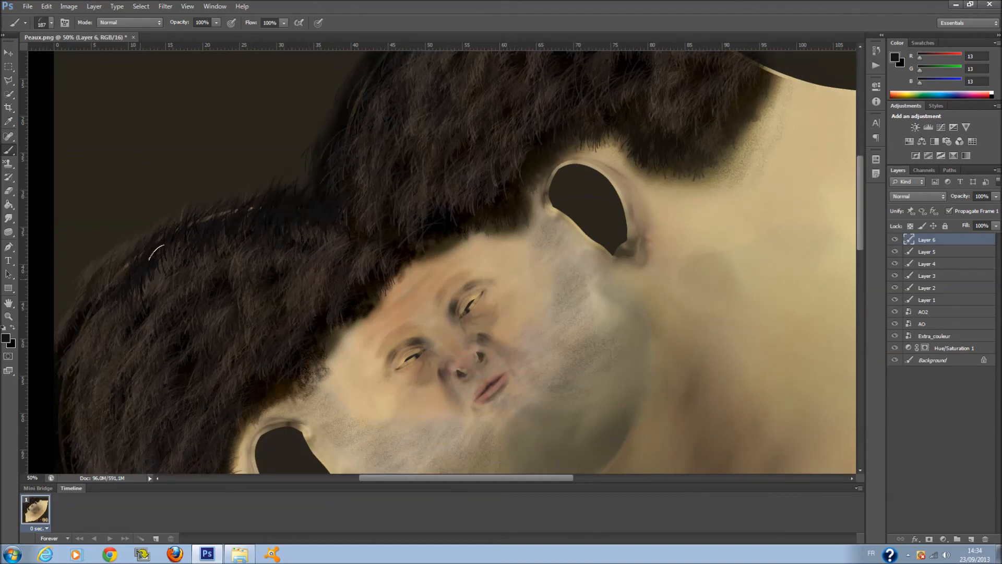
pyautogui.scroll(1, 334, 186)
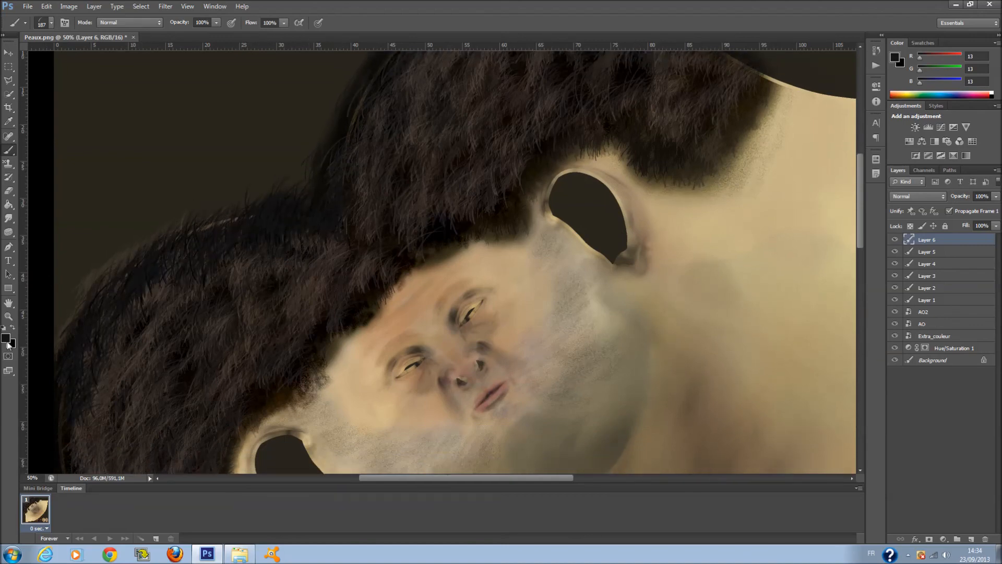
# Step: Set the foreground colour to pure black and keep black as the background colour
pyautogui.click(6, 338)
pyautogui.click(786, 159)
pyautogui.click(13, 343)
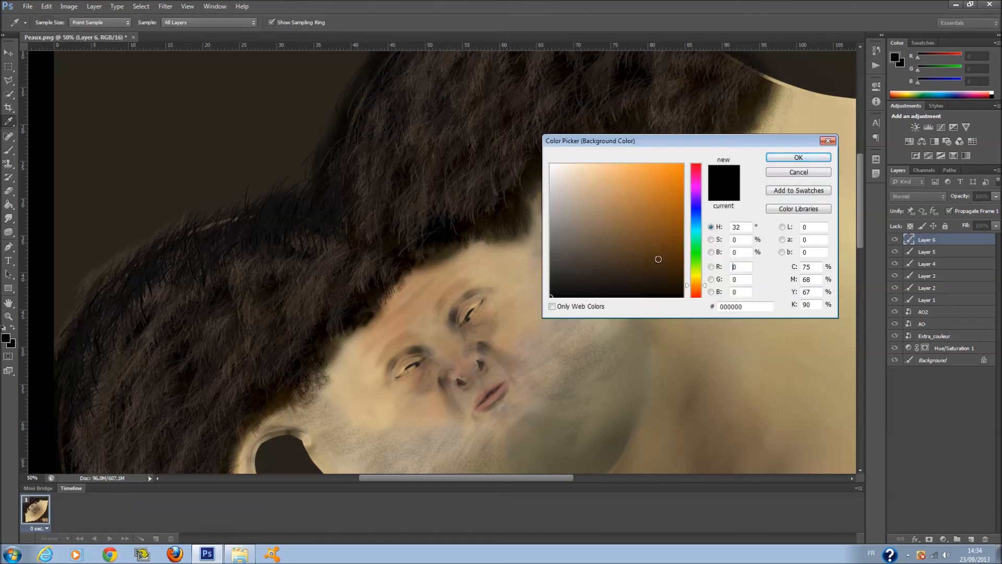
pyautogui.click(801, 159)
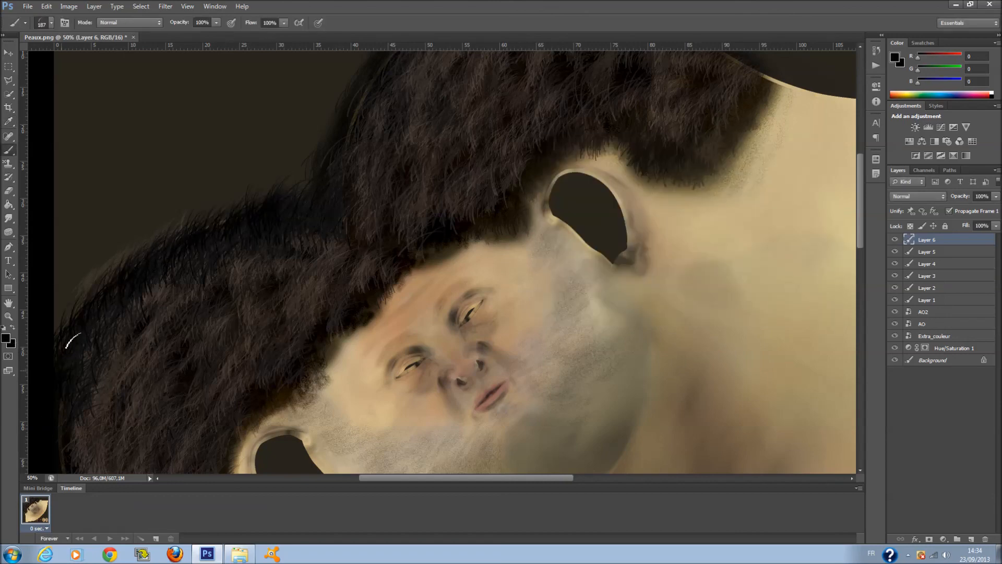
# Step: Paint black strands on Layer 6 along the outlines of both hair lobes and across the hair down behind the lower-left ear
pyautogui.scroll(5, 375, 303)
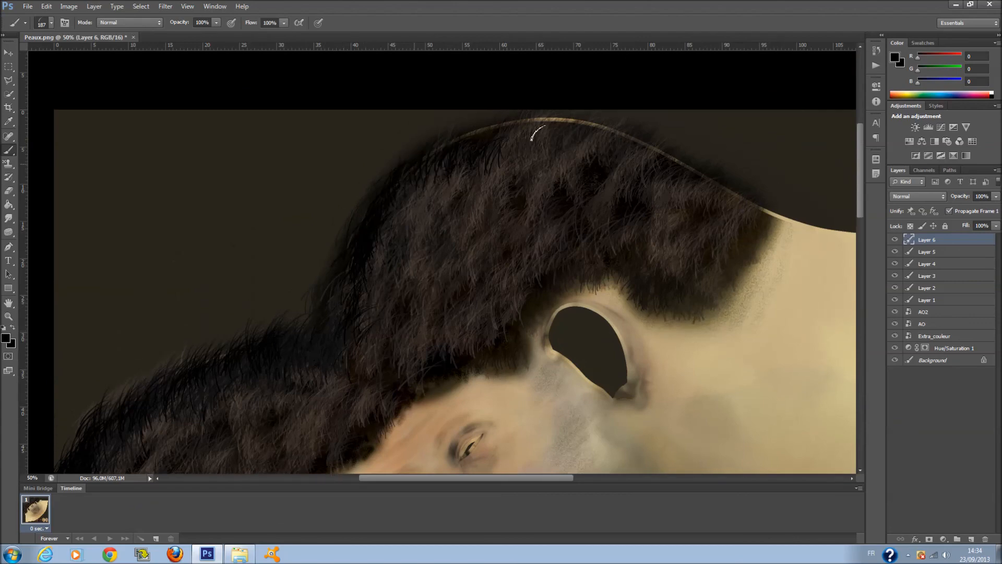
pyautogui.scroll(-1, 587, 139)
pyautogui.moveTo(458, 227)
pyautogui.mouseDown()
pyautogui.moveTo(508, 179)
pyautogui.moveTo(416, 172)
pyautogui.moveTo(400, 271)
pyautogui.moveTo(448, 294)
pyautogui.moveTo(705, 233)
pyautogui.moveTo(578, 107)
pyautogui.moveTo(517, 203)
pyautogui.moveTo(741, 202)
pyautogui.mouseUp()
pyautogui.scroll(-4, 331, 320)
pyautogui.scroll(-3, 313, 325)
pyautogui.moveTo(127, 363)
pyautogui.mouseDown()
pyautogui.moveTo(152, 402)
pyautogui.moveTo(184, 420)
pyautogui.moveTo(230, 243)
pyautogui.moveTo(324, 134)
pyautogui.moveTo(289, 206)
pyautogui.moveTo(259, 217)
pyautogui.moveTo(351, 134)
pyautogui.moveTo(277, 128)
pyautogui.moveTo(141, 271)
pyautogui.moveTo(188, 209)
pyautogui.moveTo(134, 197)
pyautogui.moveTo(121, 183)
pyautogui.moveTo(162, 161)
pyautogui.moveTo(117, 282)
pyautogui.moveTo(211, 184)
pyautogui.moveTo(257, 172)
pyautogui.mouseUp()
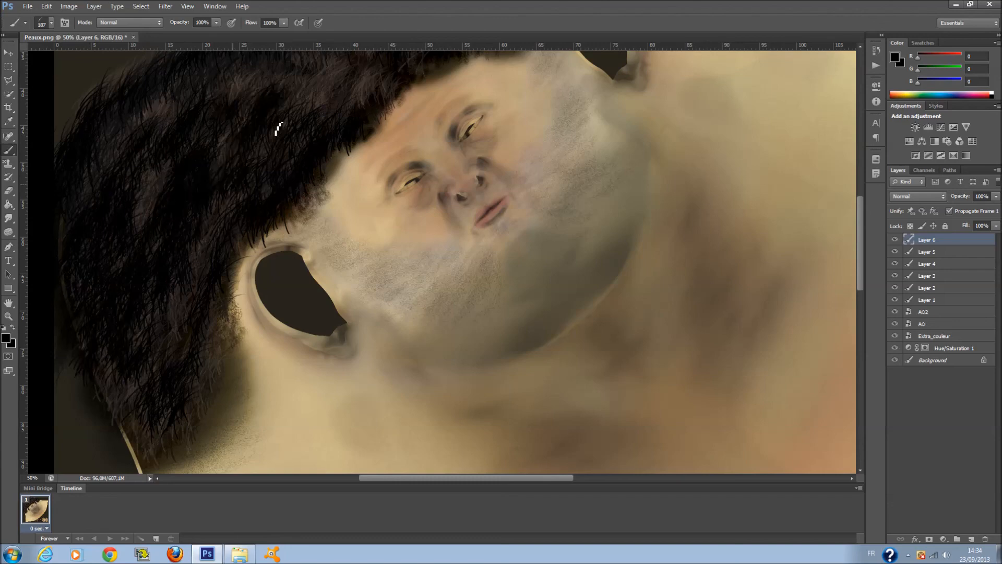
# Step: Try blend modes from Color Burn through Luminosity on Layer 6
pyautogui.scroll(4, 266, 172)
pyautogui.click(911, 196)
pyautogui.click(911, 238)
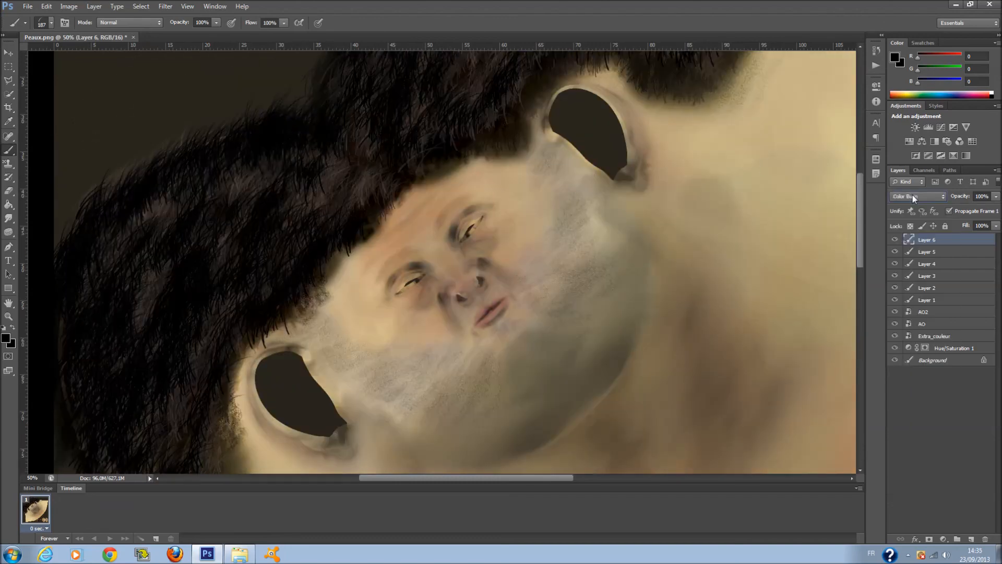
pyautogui.scroll(-4, 913, 196)
pyautogui.scroll(2, 912, 195)
pyautogui.scroll(-5, 913, 196)
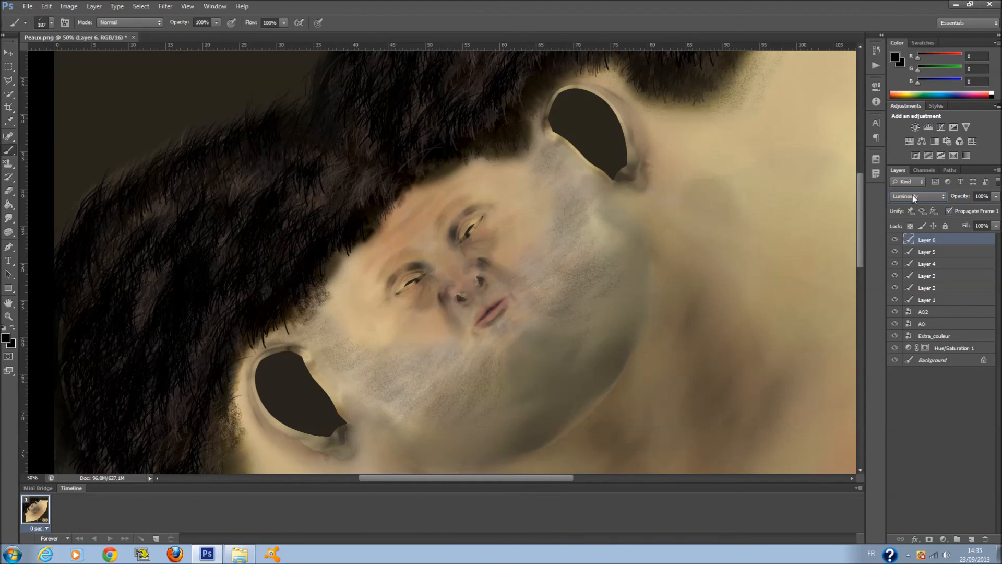
# Step: Set Layer 6's blend mode to Normal and its fill to 80%
pyautogui.click(912, 195)
pyautogui.click(940, 207)
pyautogui.moveTo(996, 228); pyautogui.dragTo(987, 246)
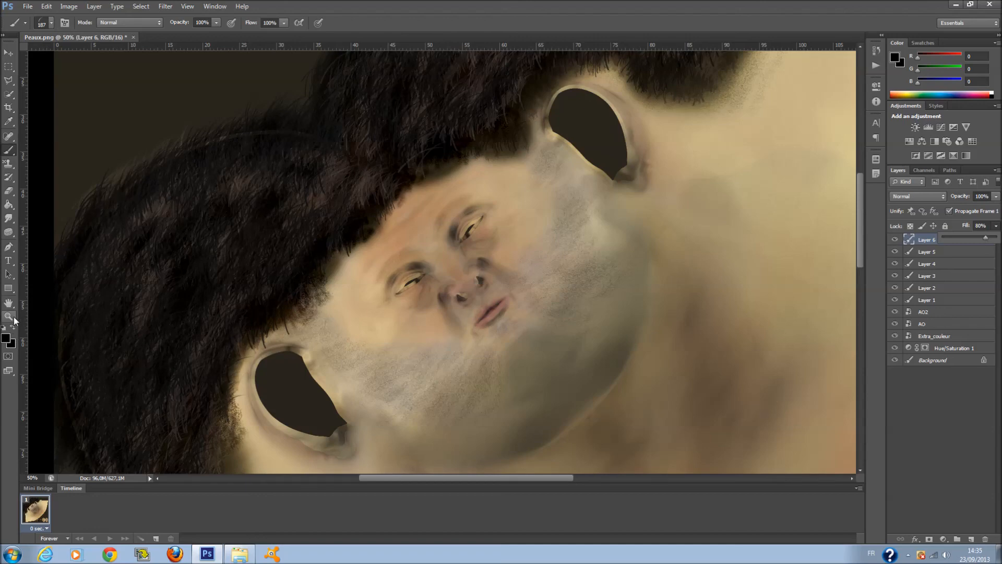
# Step: Zoom in on the face at 100% and add a new layer above Layer 6
pyautogui.click(9, 316)
pyautogui.rightClick(401, 321)
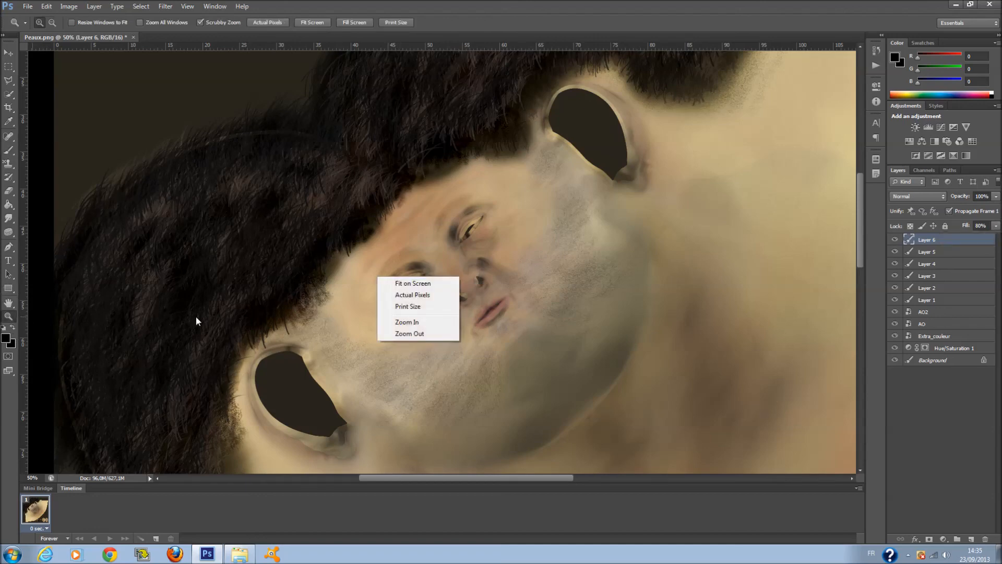
pyautogui.click(415, 333)
pyautogui.click(498, 290)
pyautogui.click(496, 293)
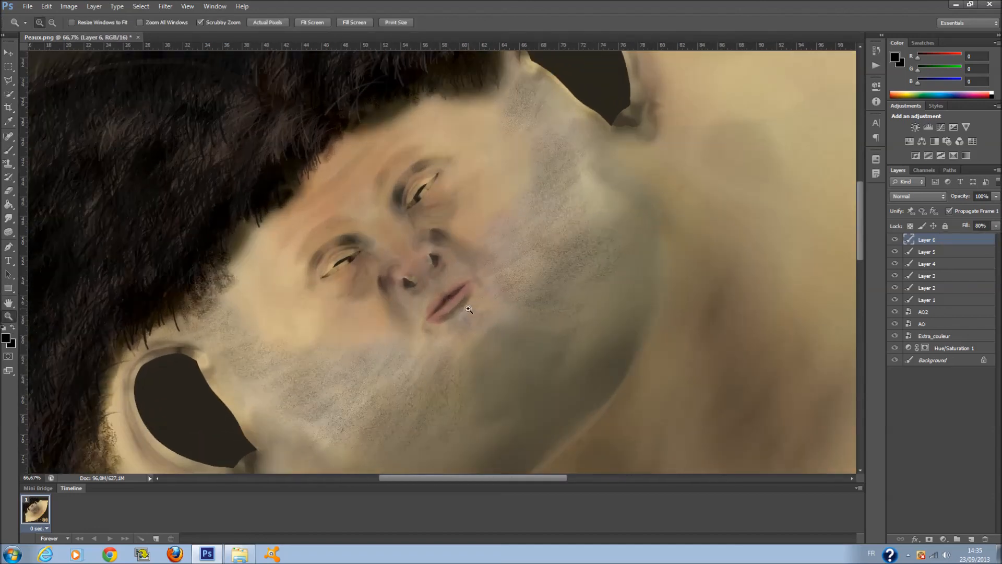
pyautogui.click(469, 308)
pyautogui.click(972, 538)
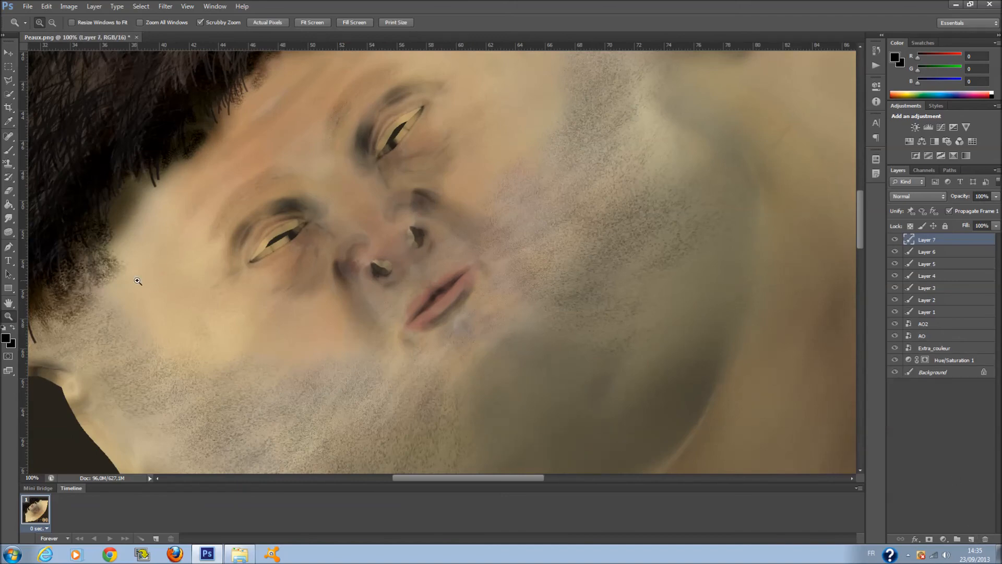
# Step: Set the foreground colour to orange RGB 197, 94, 48
pyautogui.click(6, 339)
pyautogui.click(642, 236)
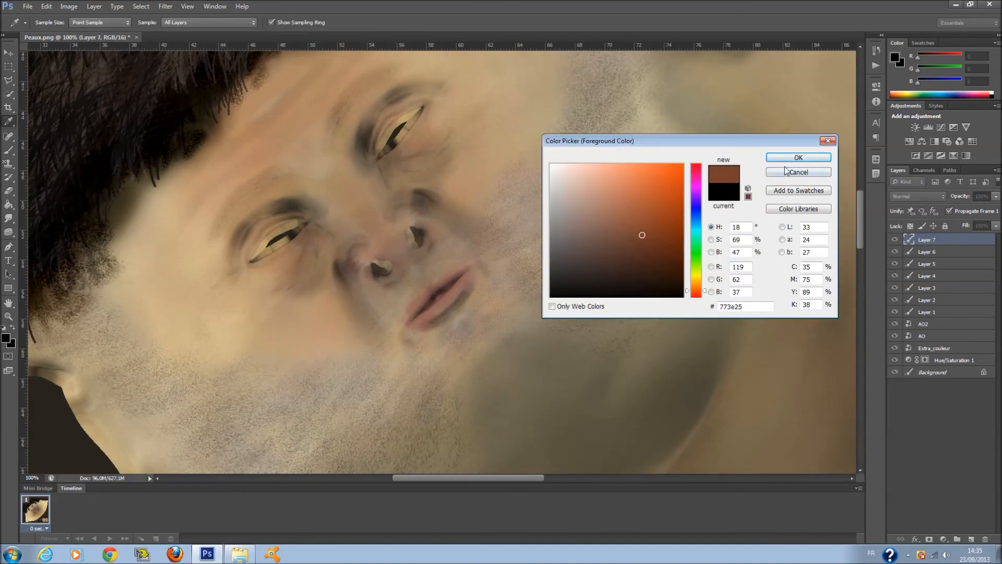
pyautogui.moveTo(666, 194); pyautogui.dragTo(651, 194)
pyautogui.click(799, 157)
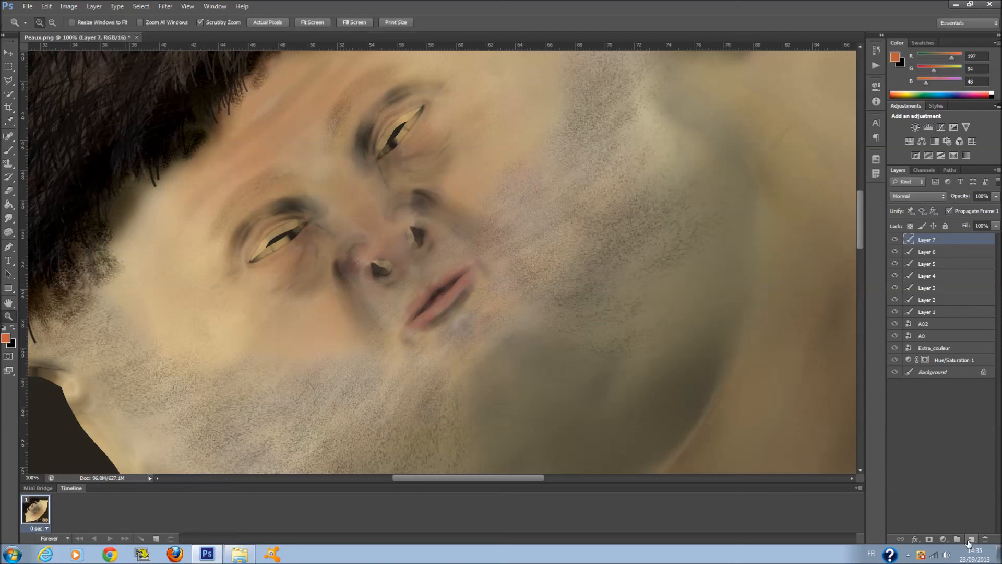
# Step: Add another layer above Layer 7 and choose the soft round brush at 57 px with 0% hardness
pyautogui.click(971, 539)
pyautogui.click(8, 150)
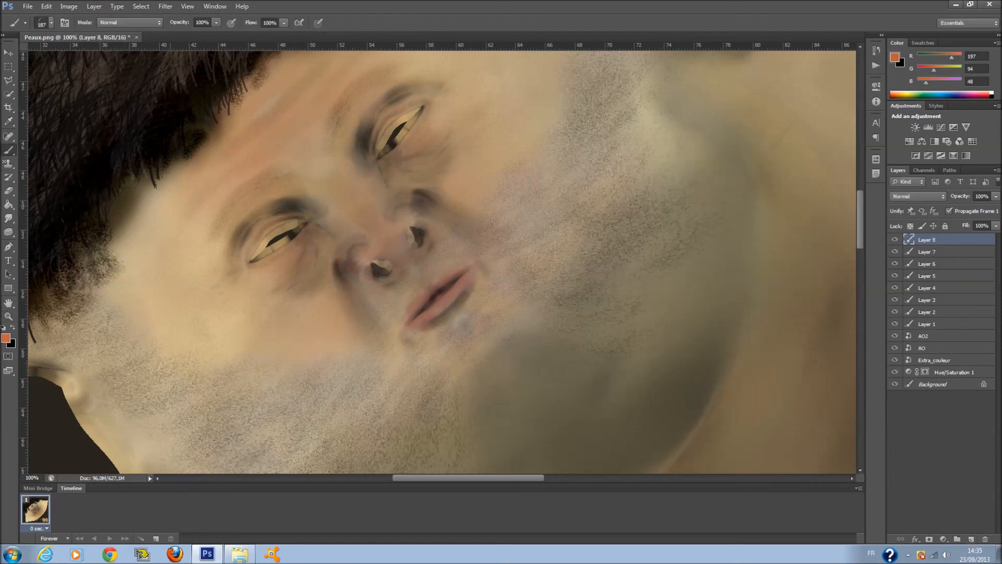
pyautogui.rightClick(418, 254)
pyautogui.scroll(8, 469, 347)
pyautogui.click(434, 329)
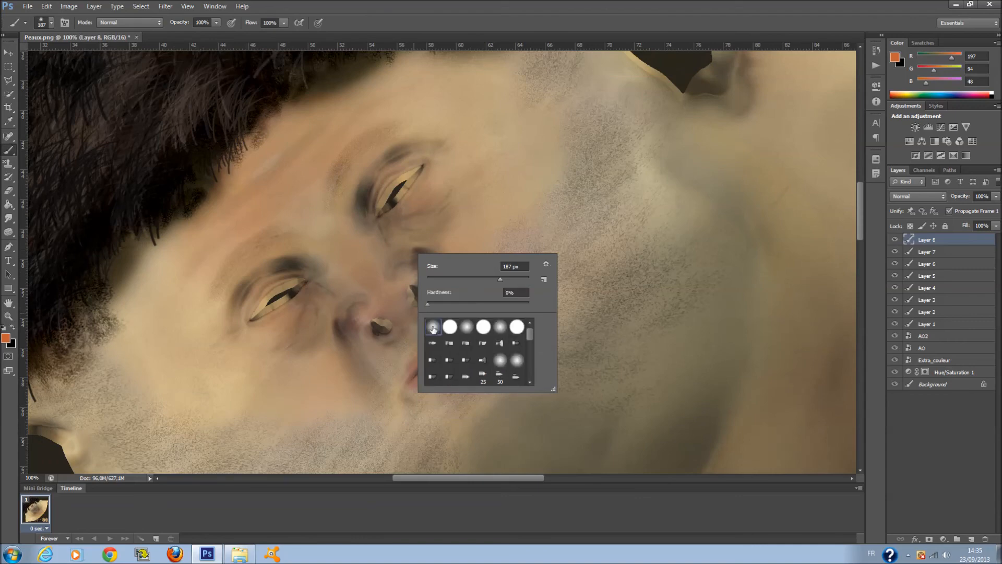
pyautogui.click(463, 278)
# Step: Test the brush on the lips, undo the stroke, and set the foreground colour to RGB 170, 61, 13
pyautogui.moveTo(414, 383); pyautogui.dragTo(422, 362)
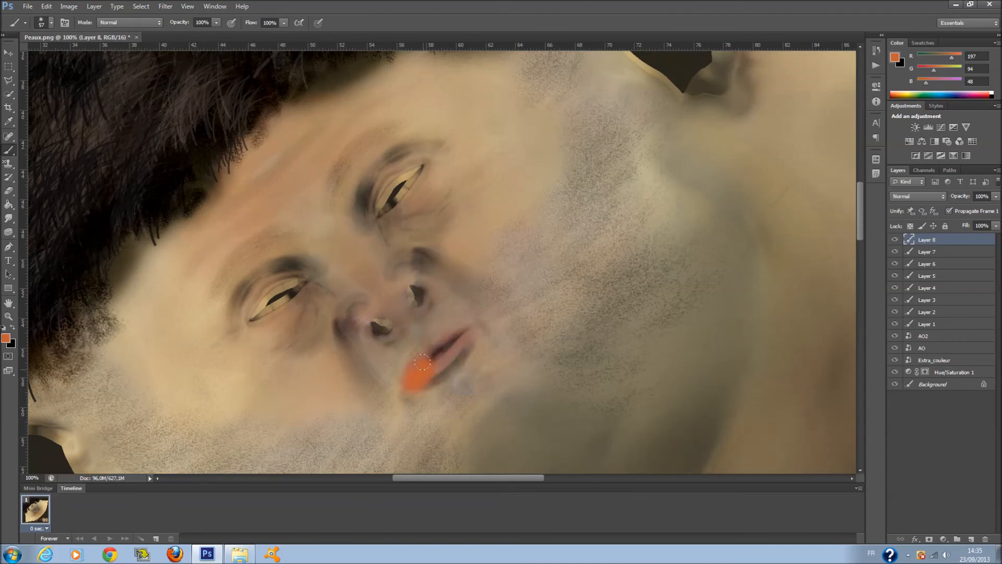
pyautogui.hotkey('ctrl', 'z')
pyautogui.click(5, 338)
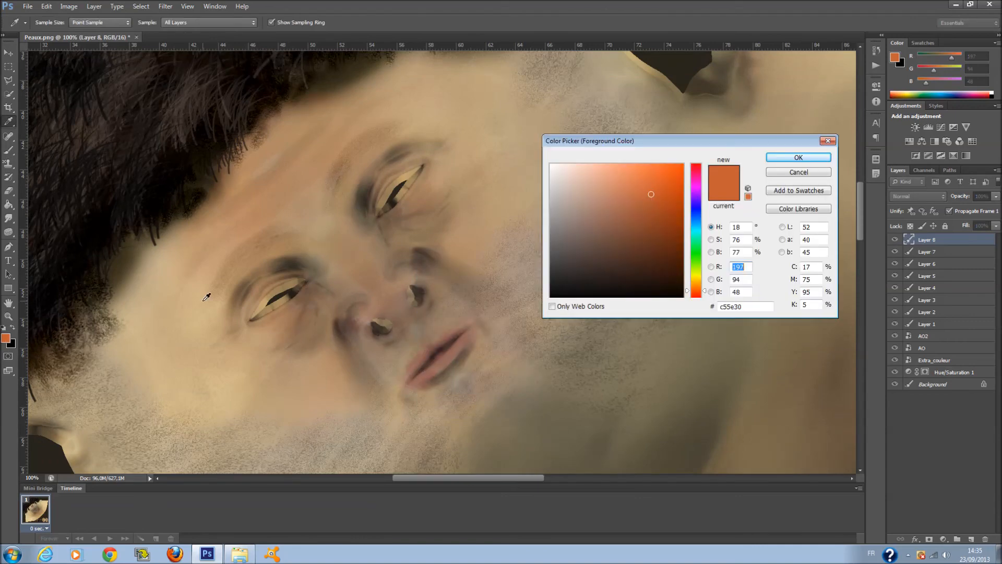
pyautogui.click(673, 208)
pyautogui.click(798, 157)
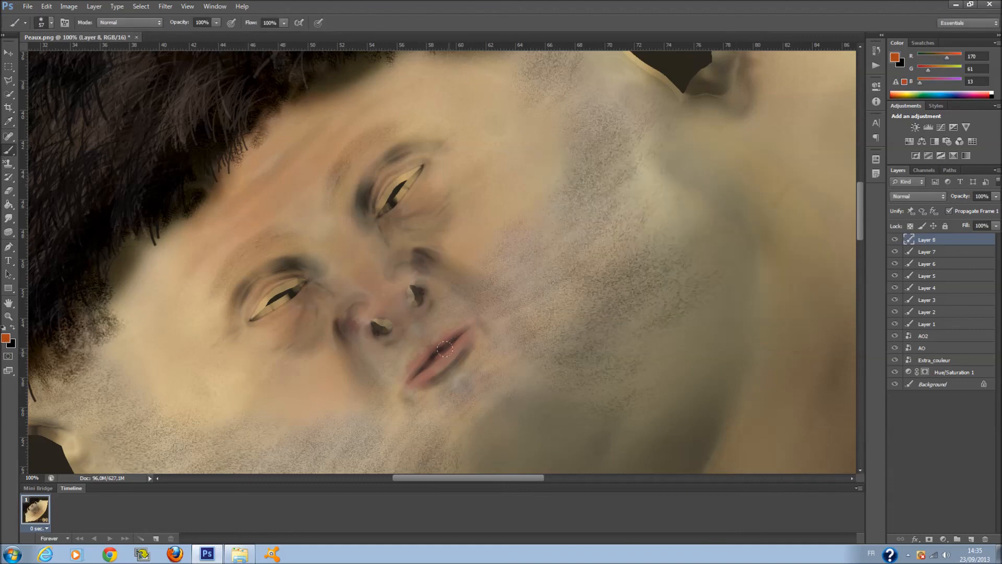
# Step: Paint the lips, both nostrils and both eyes in red-orange on Layer 8
pyautogui.moveTo(412, 369)
pyautogui.mouseDown()
pyautogui.moveTo(462, 336)
pyautogui.moveTo(431, 358)
pyautogui.mouseUp()
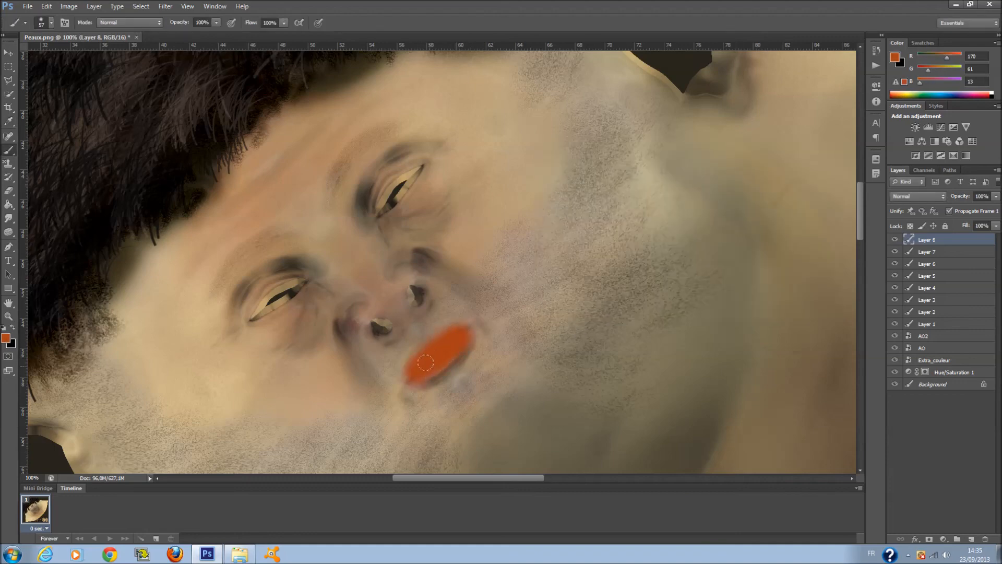
pyautogui.click(377, 321)
pyautogui.click(412, 293)
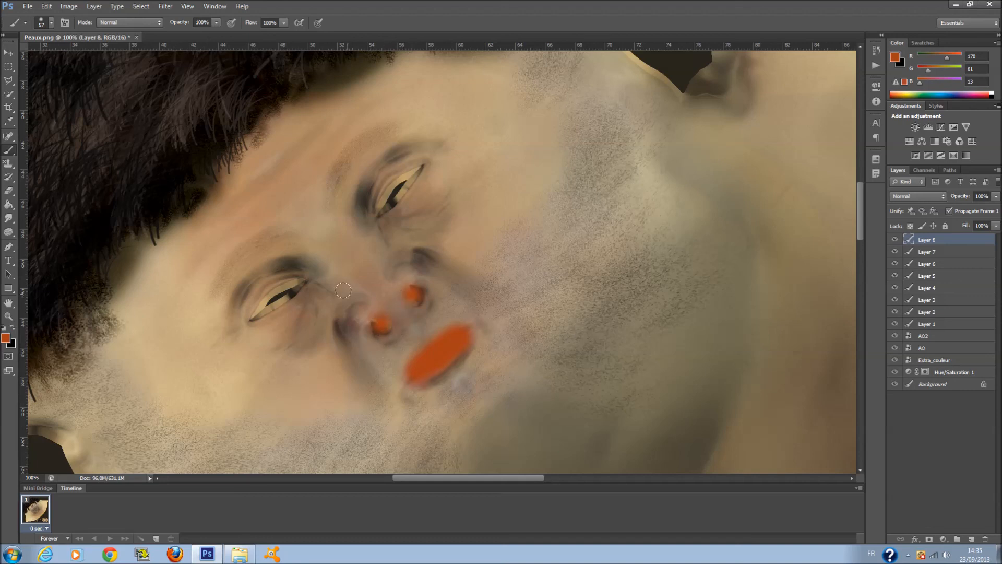
pyautogui.moveTo(255, 308); pyautogui.dragTo(293, 281)
pyautogui.moveTo(377, 213); pyautogui.dragTo(415, 169)
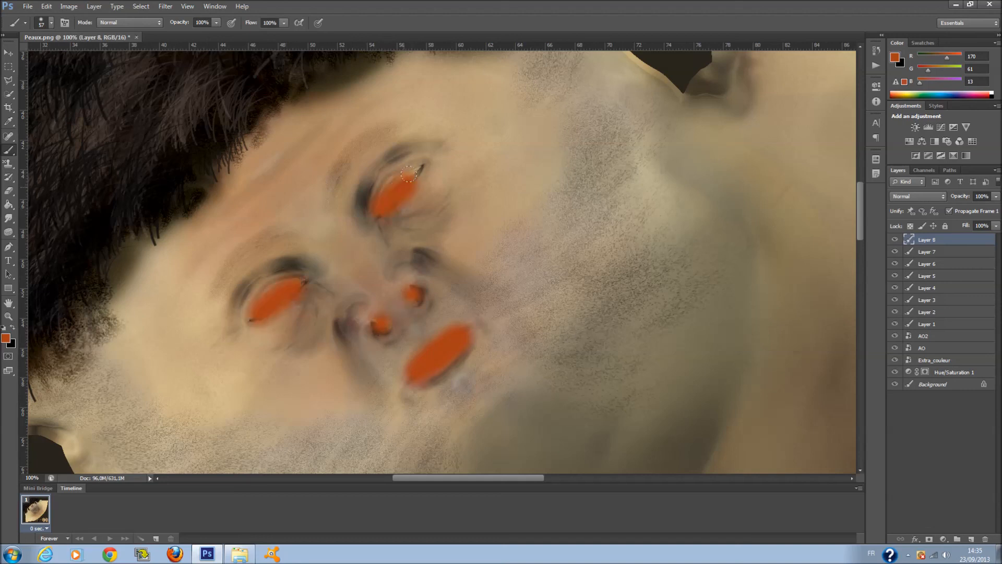
# Step: Try blend modes such as Linear Burn, Color Dodge and Luminosity on Layer 8
pyautogui.doubleClick(929, 193)
pyautogui.scroll(-3, 929, 194)
pyautogui.scroll(-4, 929, 196)
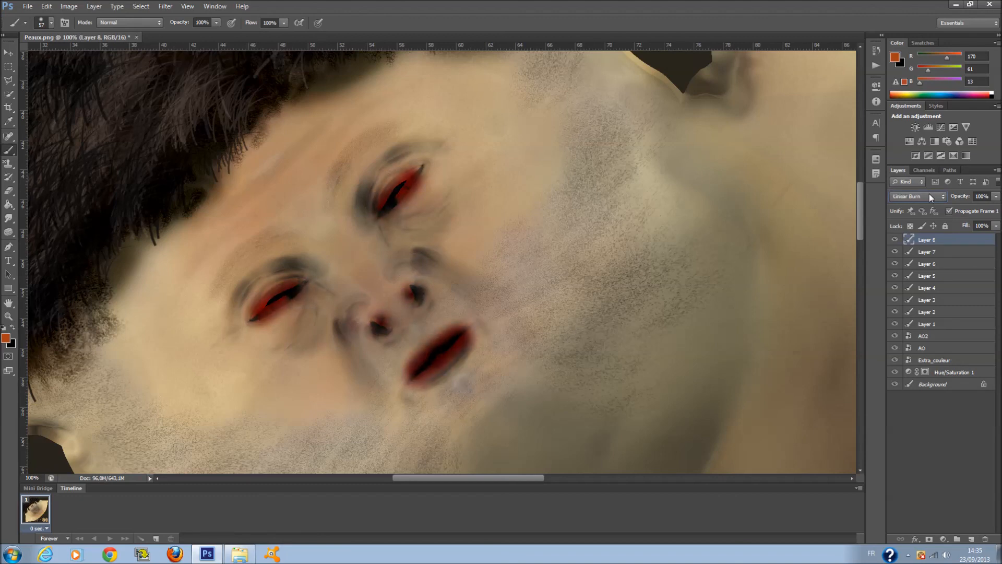
pyautogui.scroll(-11, 930, 196)
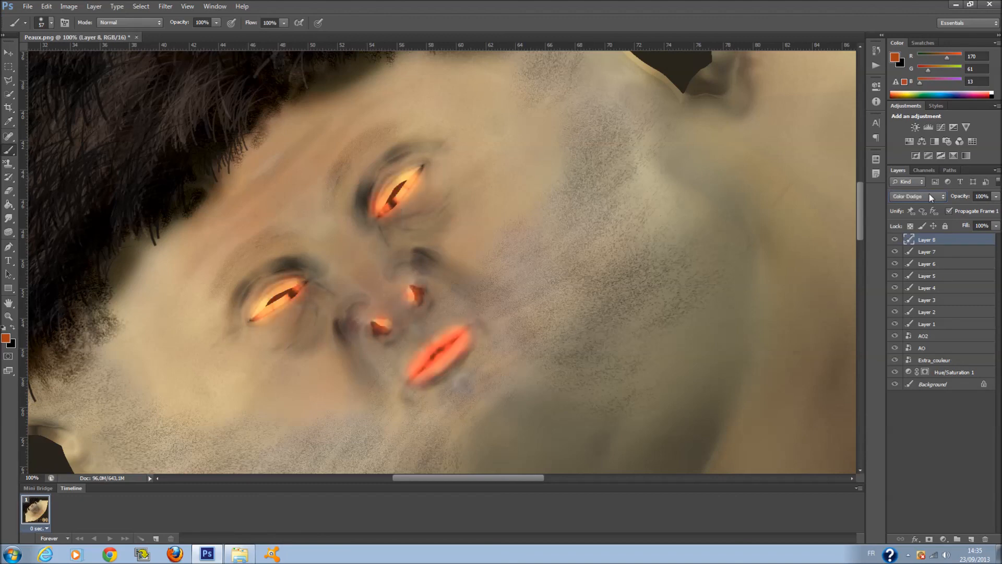
pyautogui.scroll(-8, 930, 193)
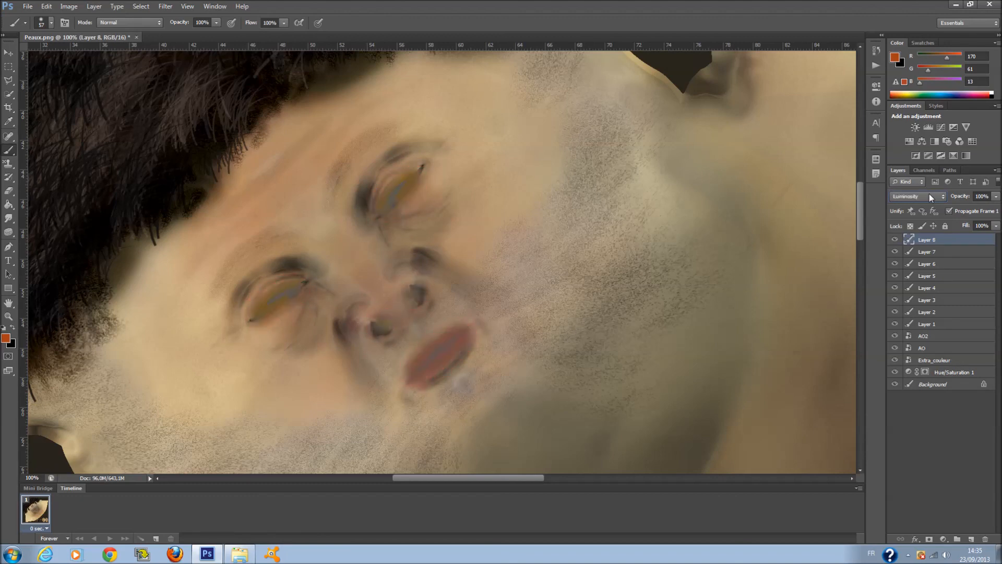
# Step: Set Layer 8's blend mode to Multiply
pyautogui.click(929, 193)
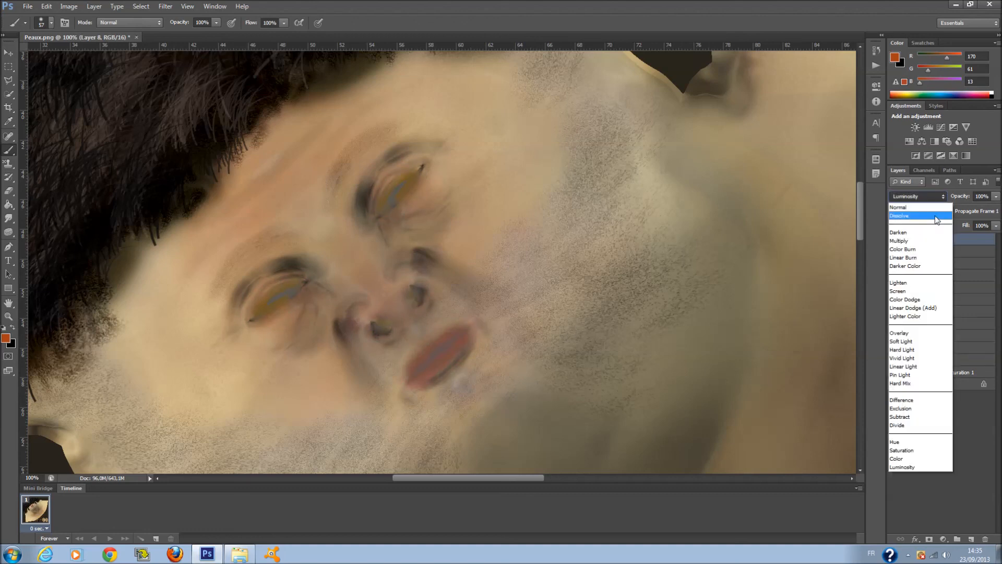
pyautogui.click(936, 216)
pyautogui.scroll(-2, 929, 196)
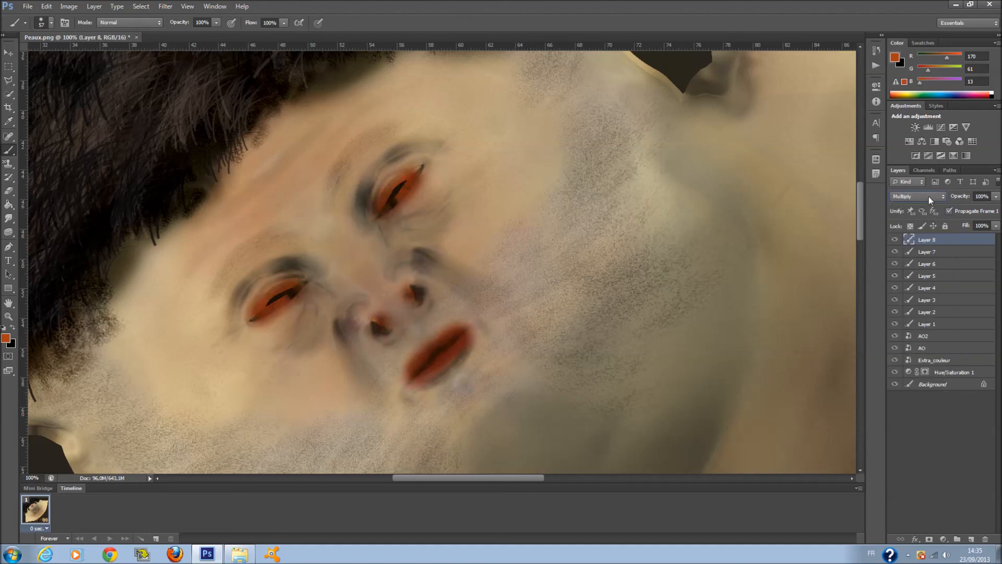
# Step: Lower Layer 8's fill to 30% and deselect all layers
pyautogui.click(997, 225)
pyautogui.moveTo(960, 234); pyautogui.dragTo(953, 237)
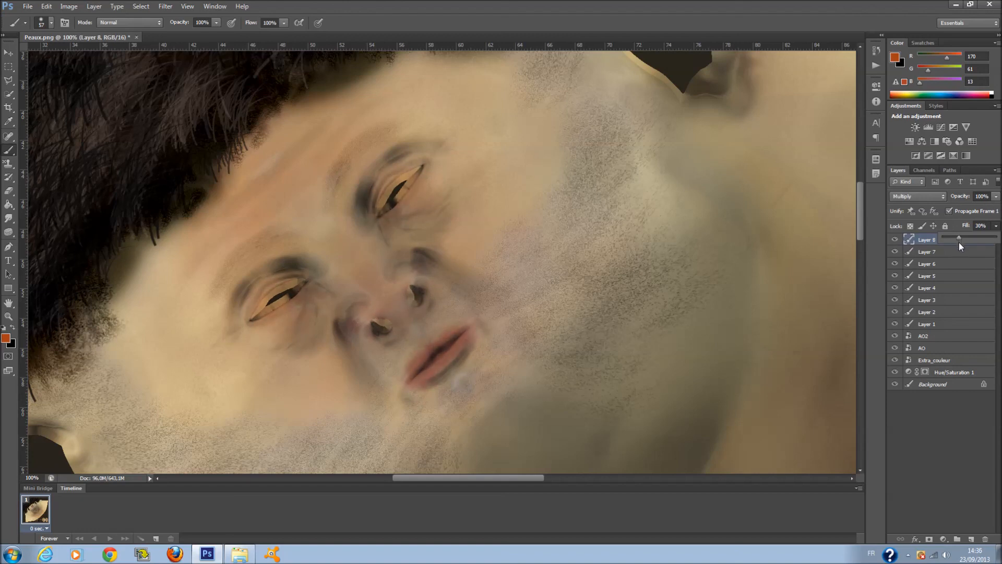
pyautogui.click(926, 427)
pyautogui.scroll(-2, 643, 332)
pyautogui.scroll(-2, 643, 332)
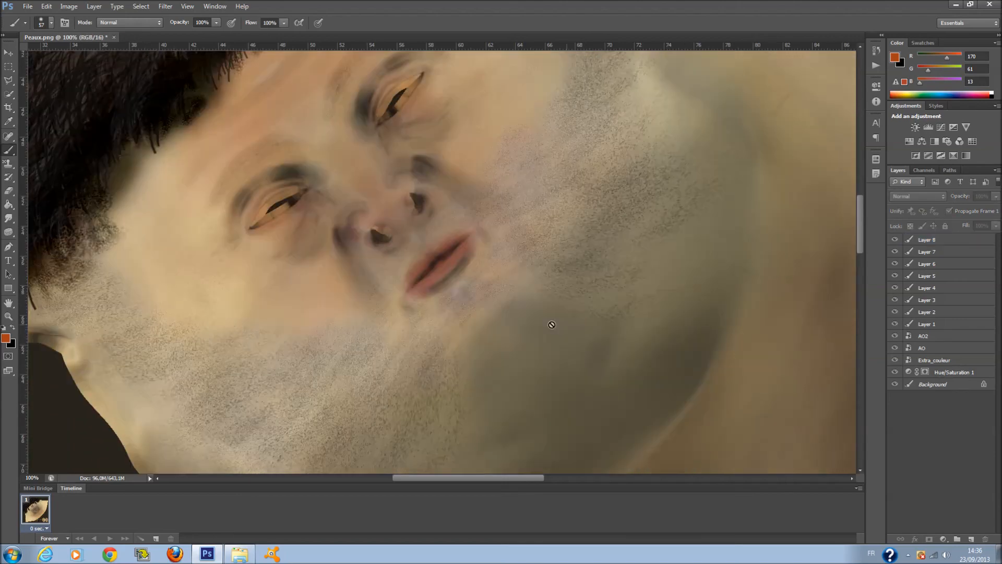
pyautogui.rightClick(447, 307)
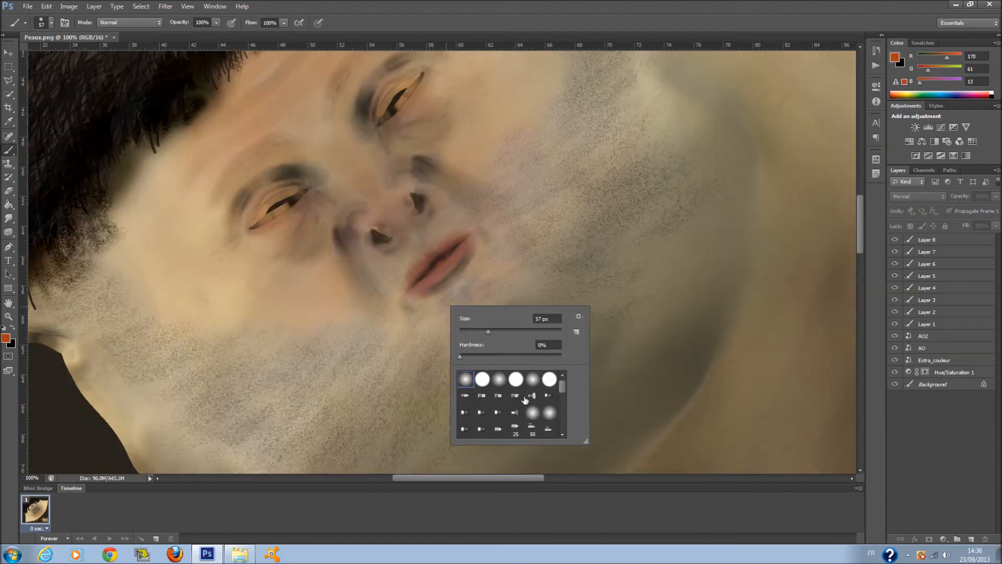
# Step: Save a PNG copy as Peaux_texture.png in the Texture folder, with Smallest / Slow compression and no interlacing
pyautogui.click(24, 6)
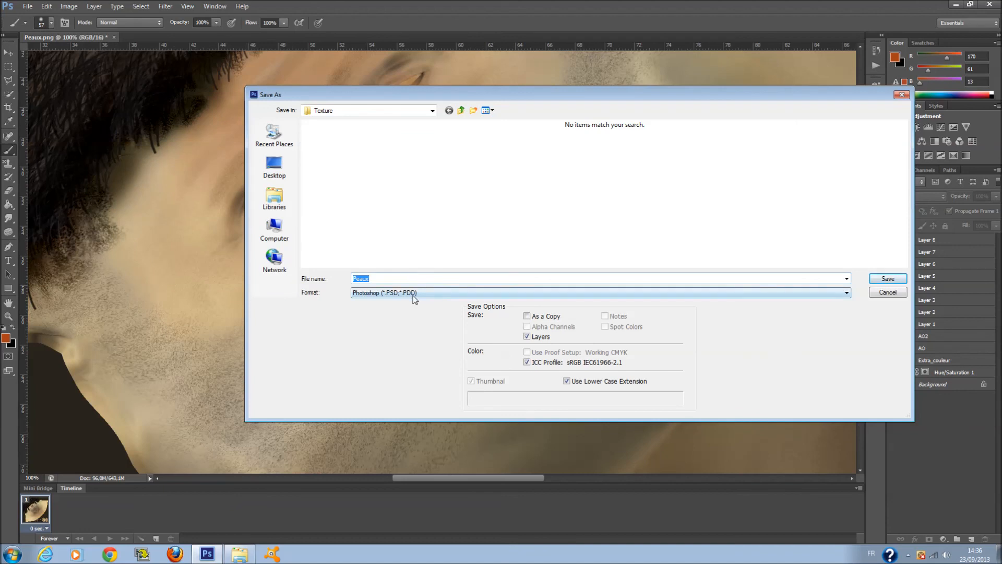
pyautogui.click(414, 293)
pyautogui.click(432, 372)
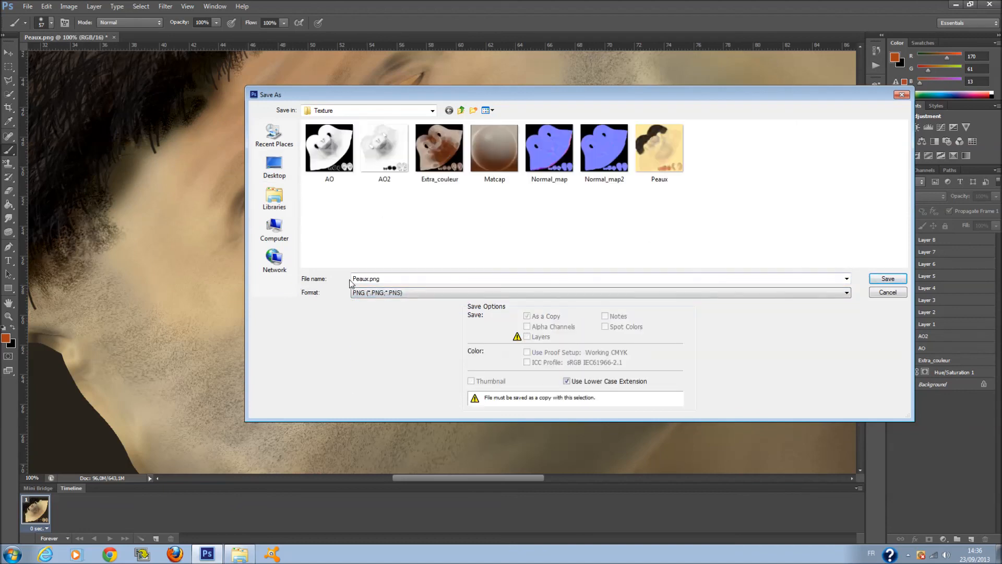
pyautogui.click(373, 278)
pyautogui.click(372, 279)
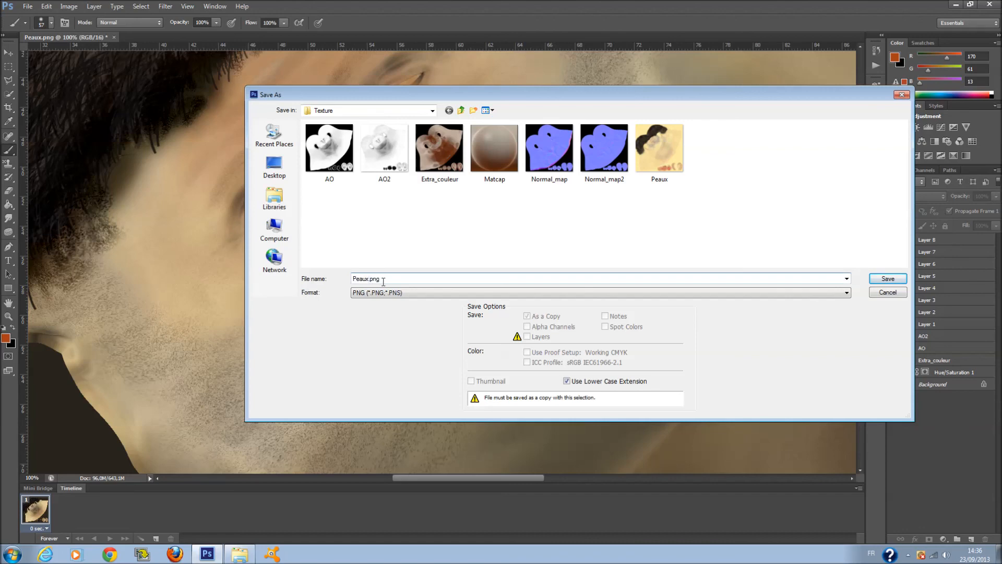
pyautogui.write('_texture')
pyautogui.press('Return')
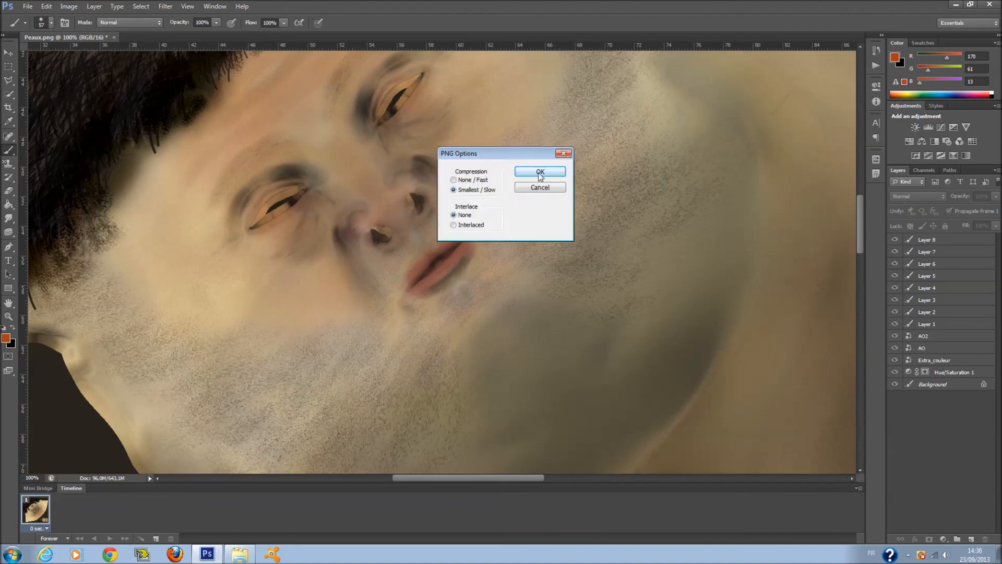
pyautogui.click(540, 174)
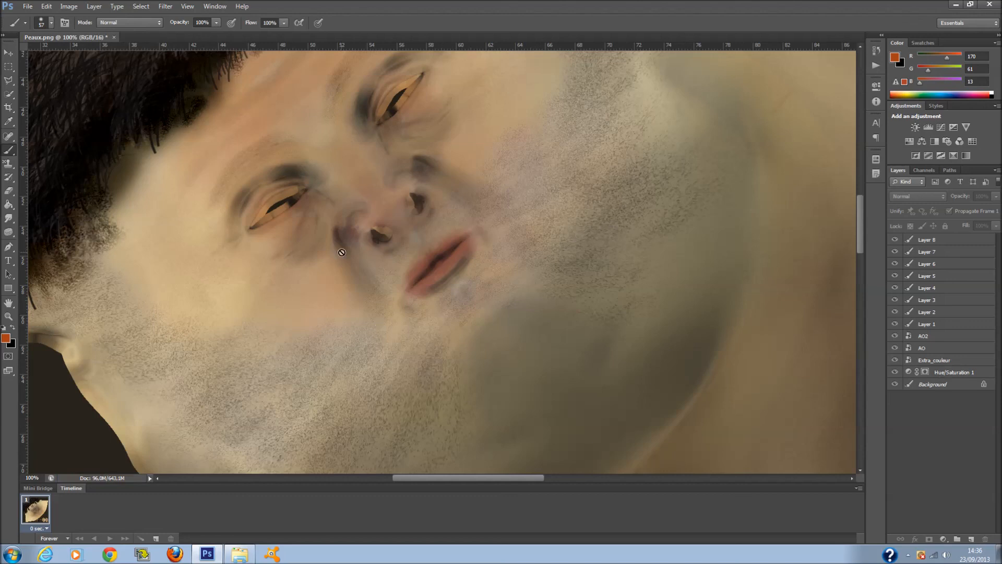
# Step: Save a JPEG copy as Peaux_texture1.jpg in the Texture folder, at quality 12 Maximum with Baseline ("Standard") format
pyautogui.click(27, 6)
pyautogui.click(42, 132)
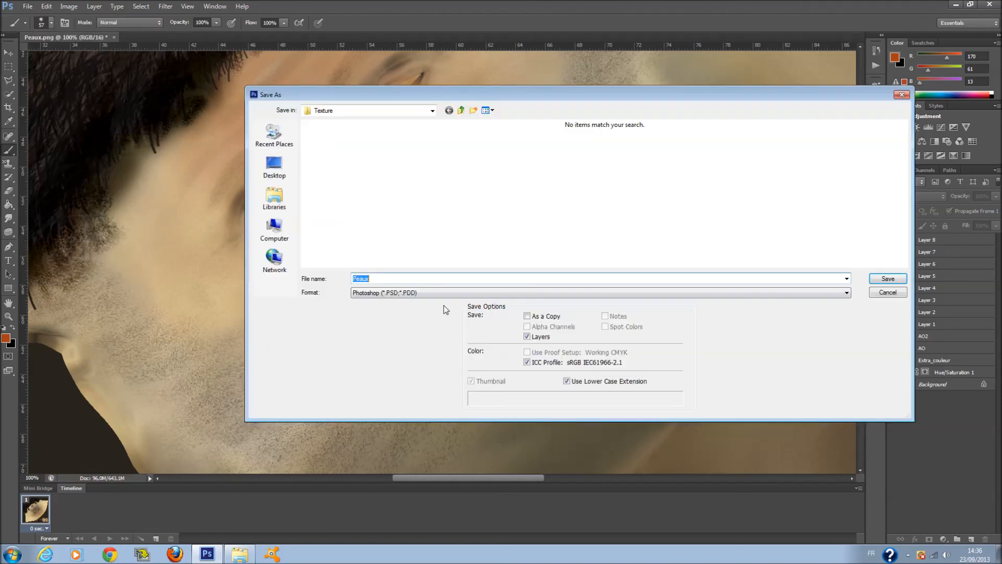
pyautogui.click(441, 293)
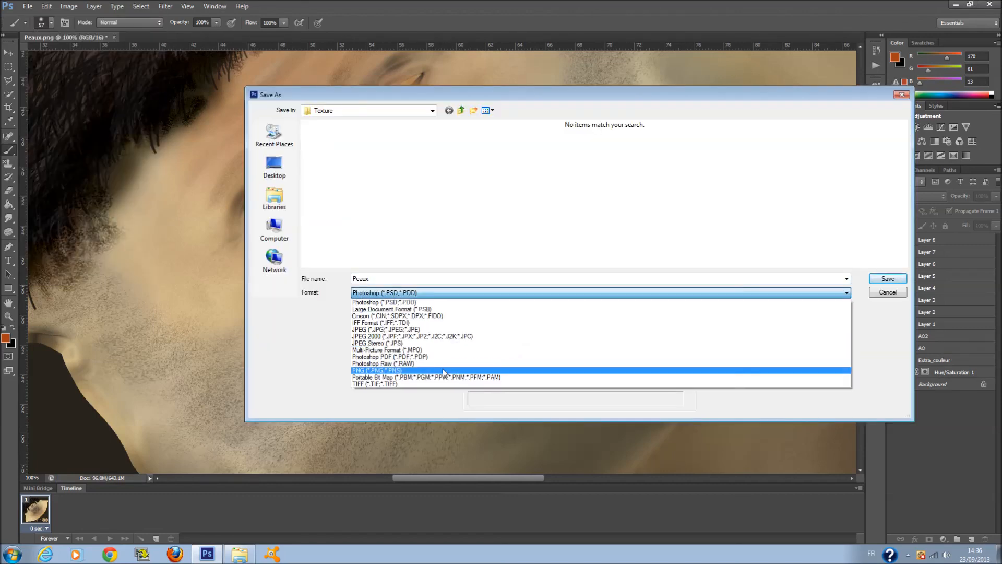
pyautogui.click(431, 330)
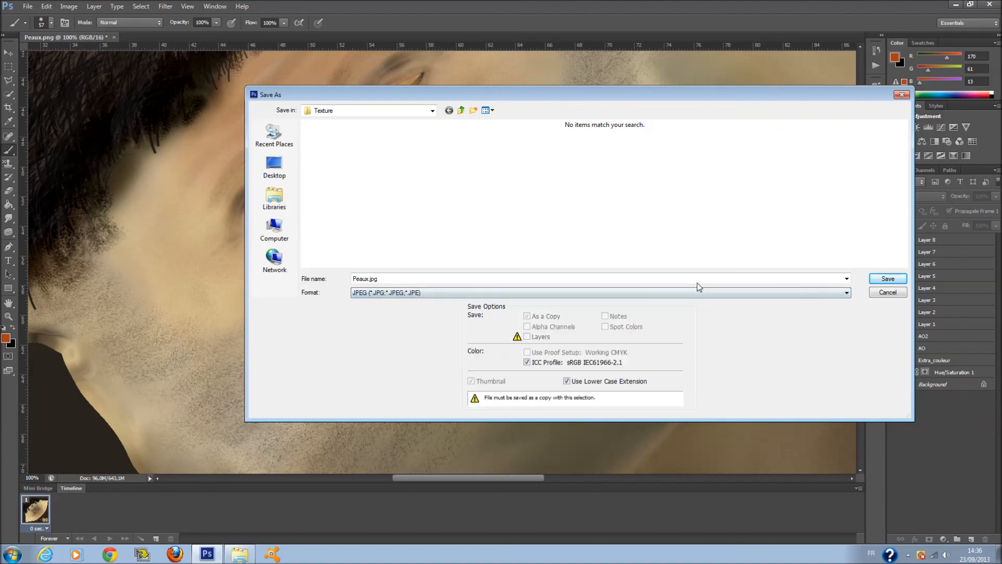
pyautogui.doubleClick(375, 281)
pyautogui.click(374, 281)
pyautogui.write('_texture1')
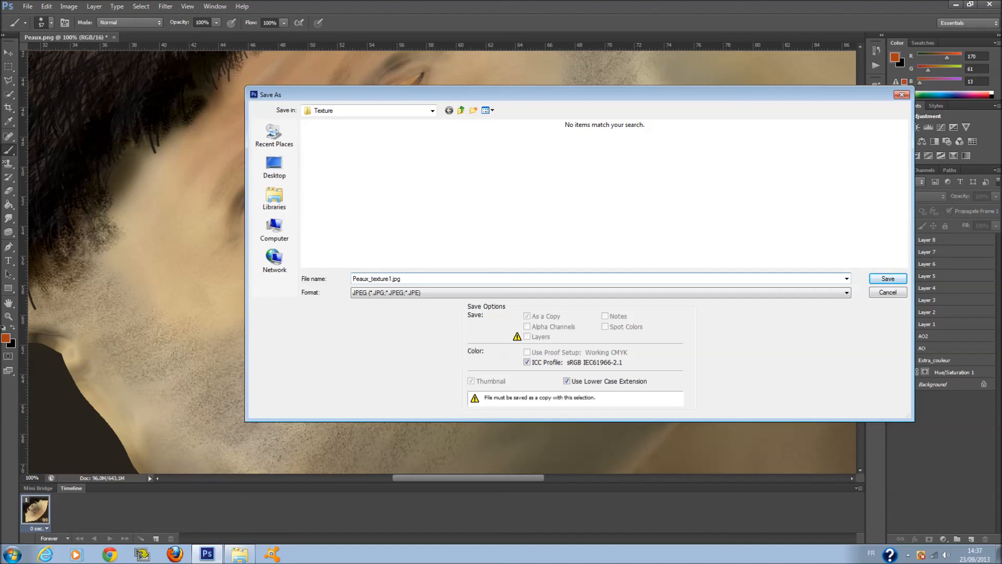
pyautogui.doubleClick(392, 278)
pyautogui.press('Return')
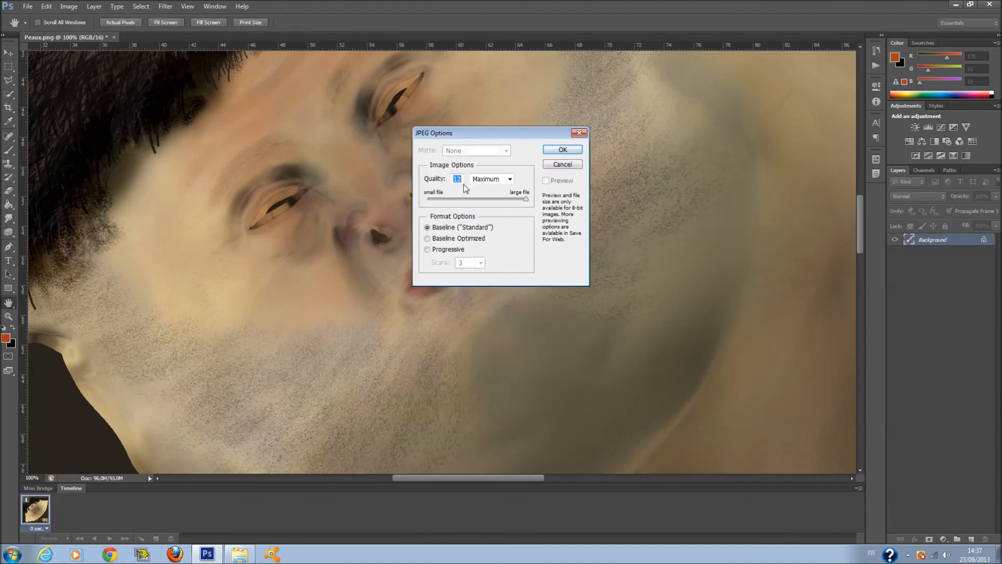
pyautogui.click(562, 152)
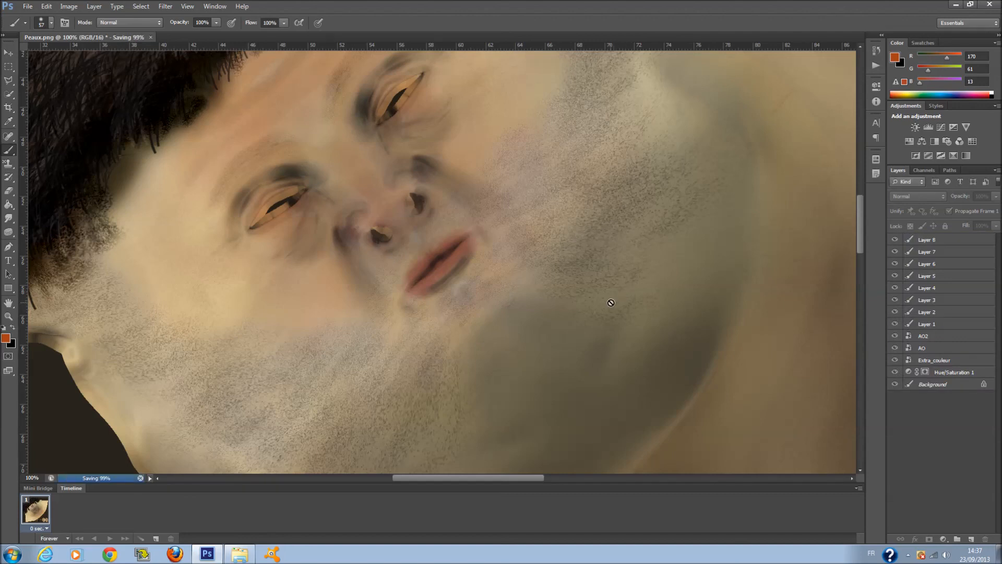
# Step: Quit the program without saving the changes to Peaux.png
pyautogui.click(990, 4)
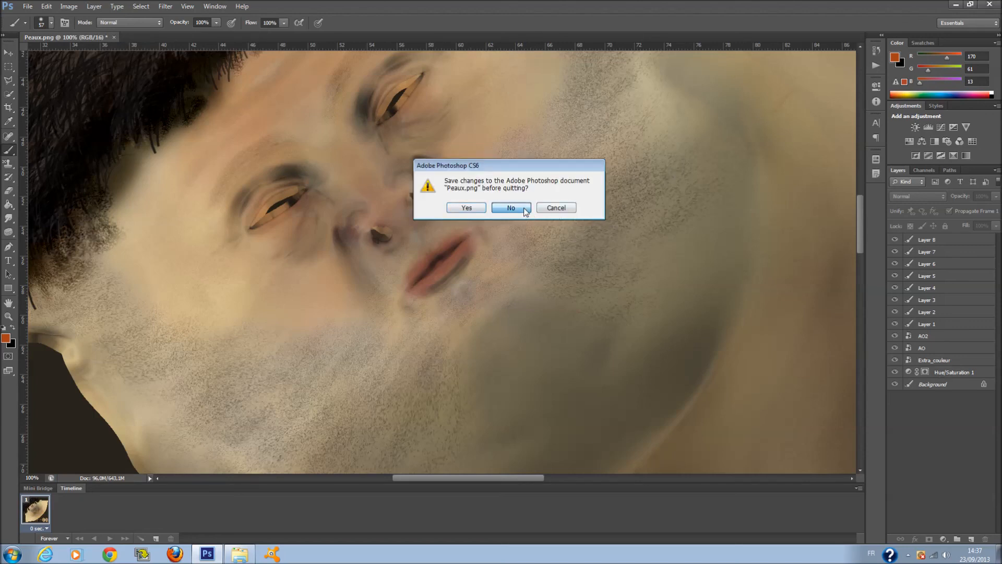
pyautogui.click(524, 208)
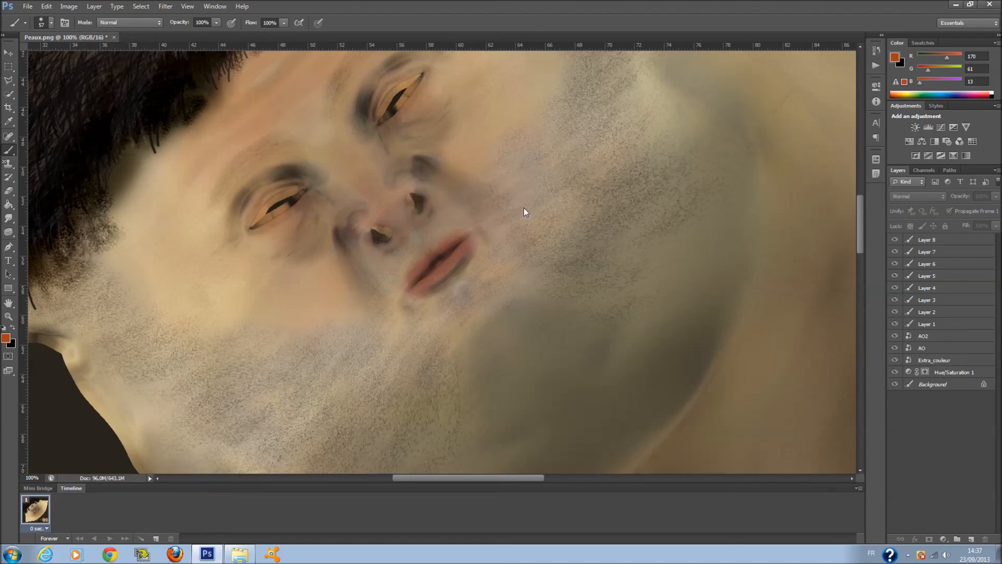